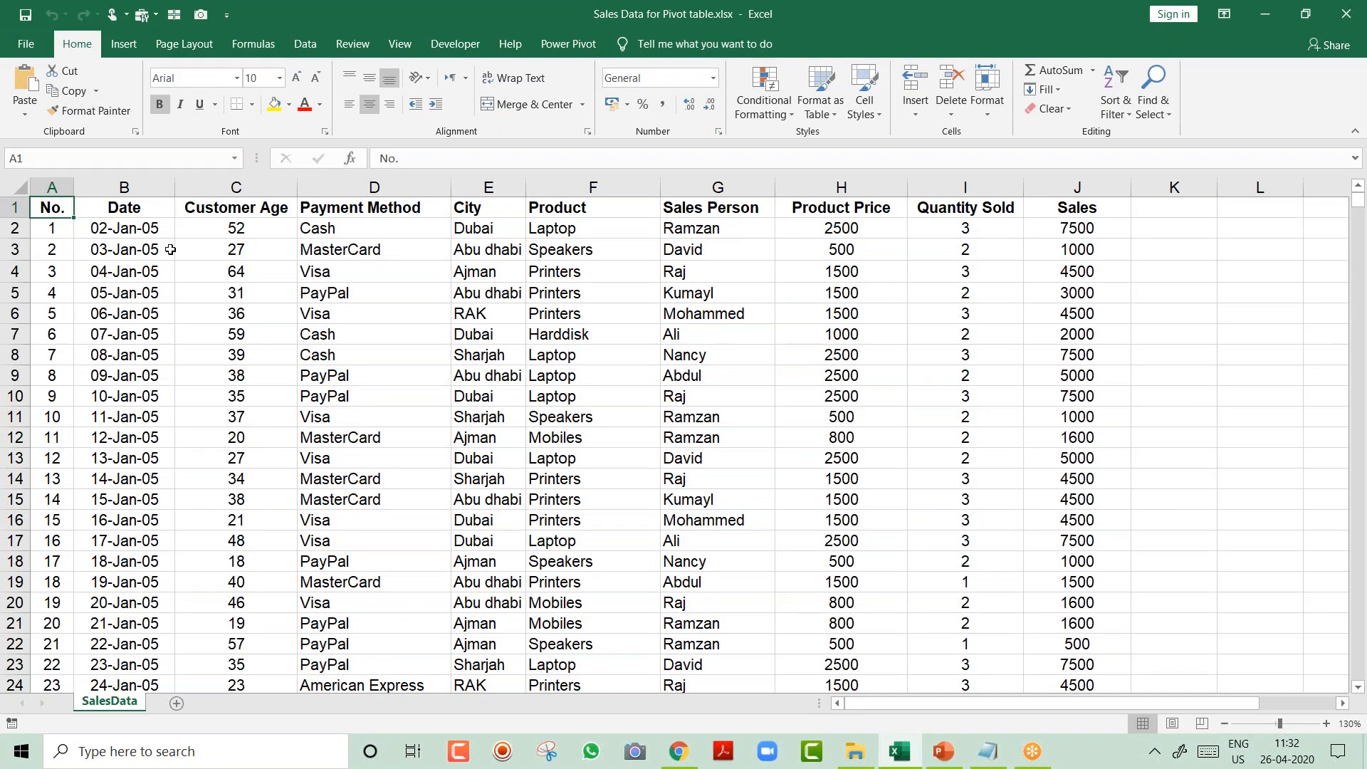
Zoom the SalesData sheet to 150% and select the first date record in B2.
{"action": "left_click", "coordinate": [143, 228]}
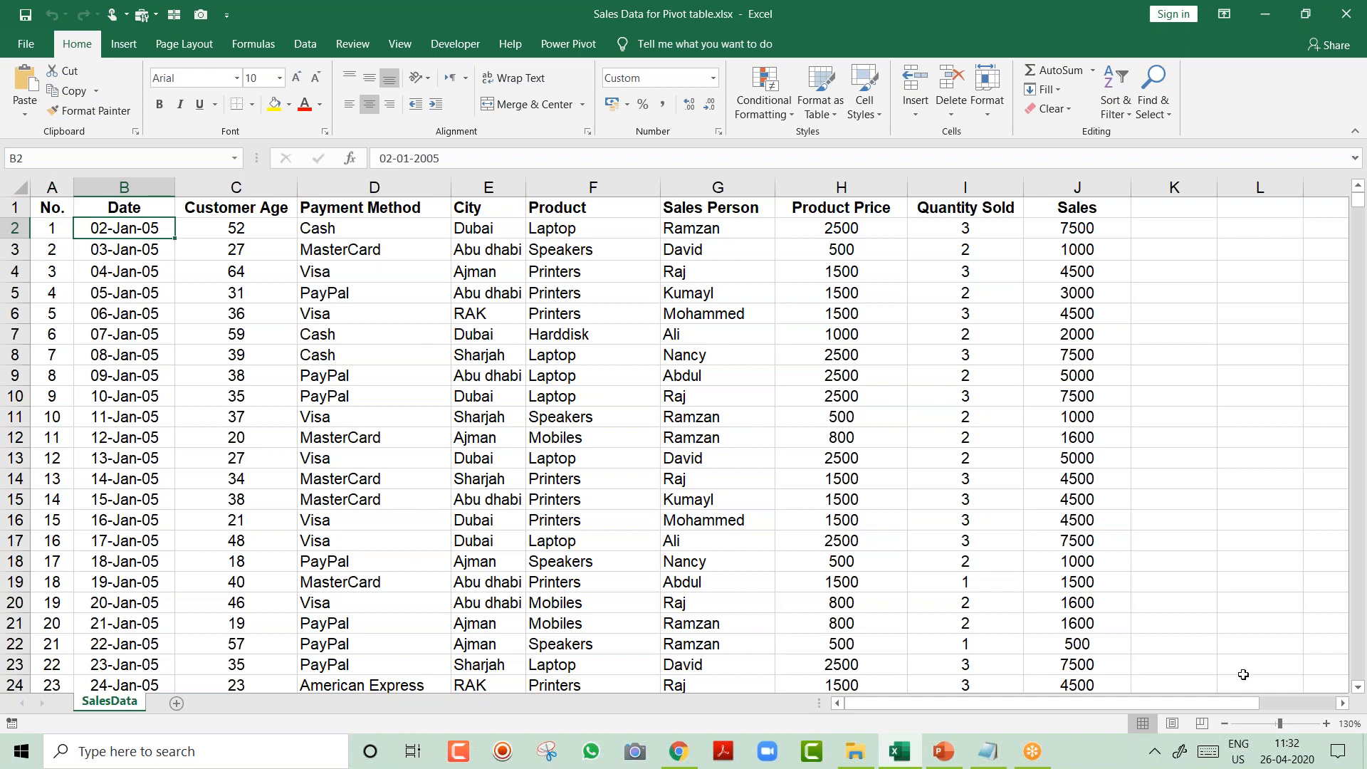
{"action": "left_click", "coordinate": [1326, 723]}
{"action": "left_click", "coordinate": [1326, 724]}
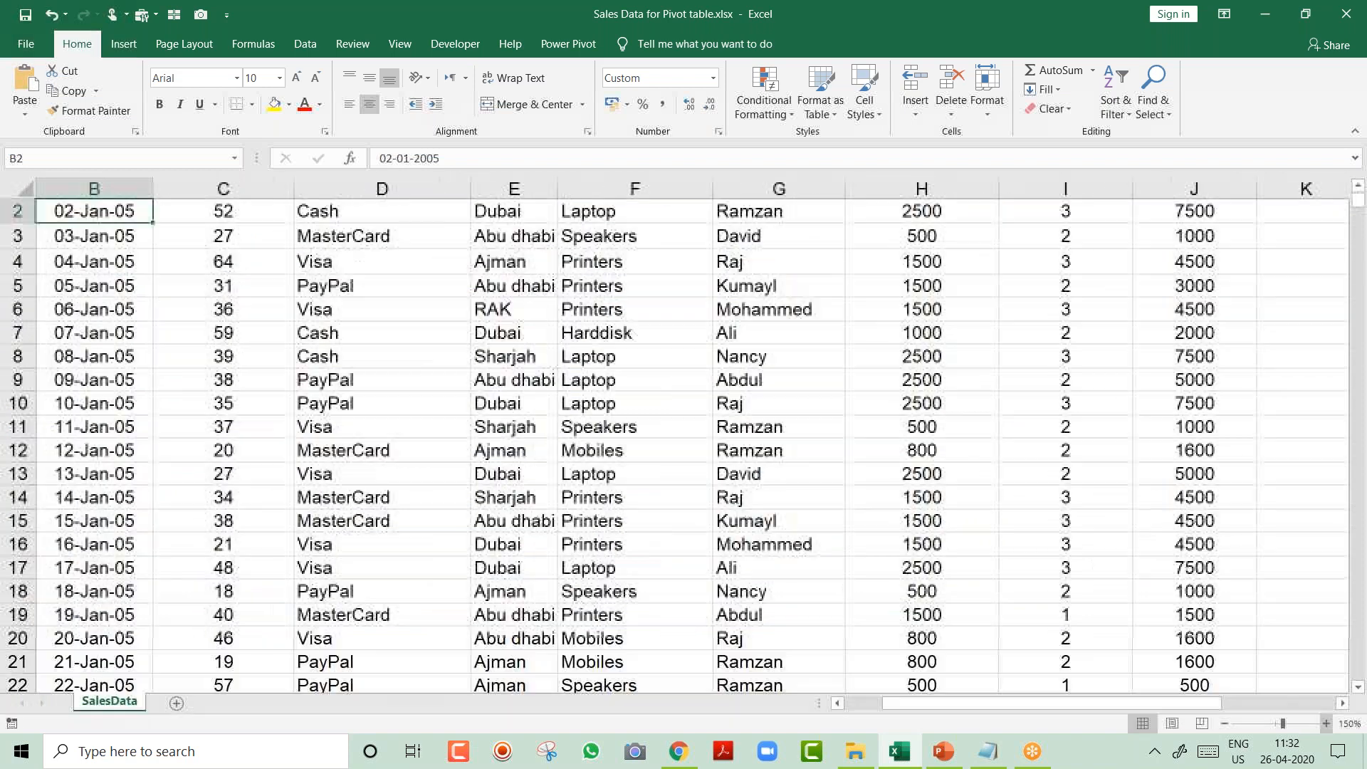
{"action": "key", "text": "ctrl+Home"}
{"action": "key", "text": "Right"}
{"action": "key", "text": "Down"}
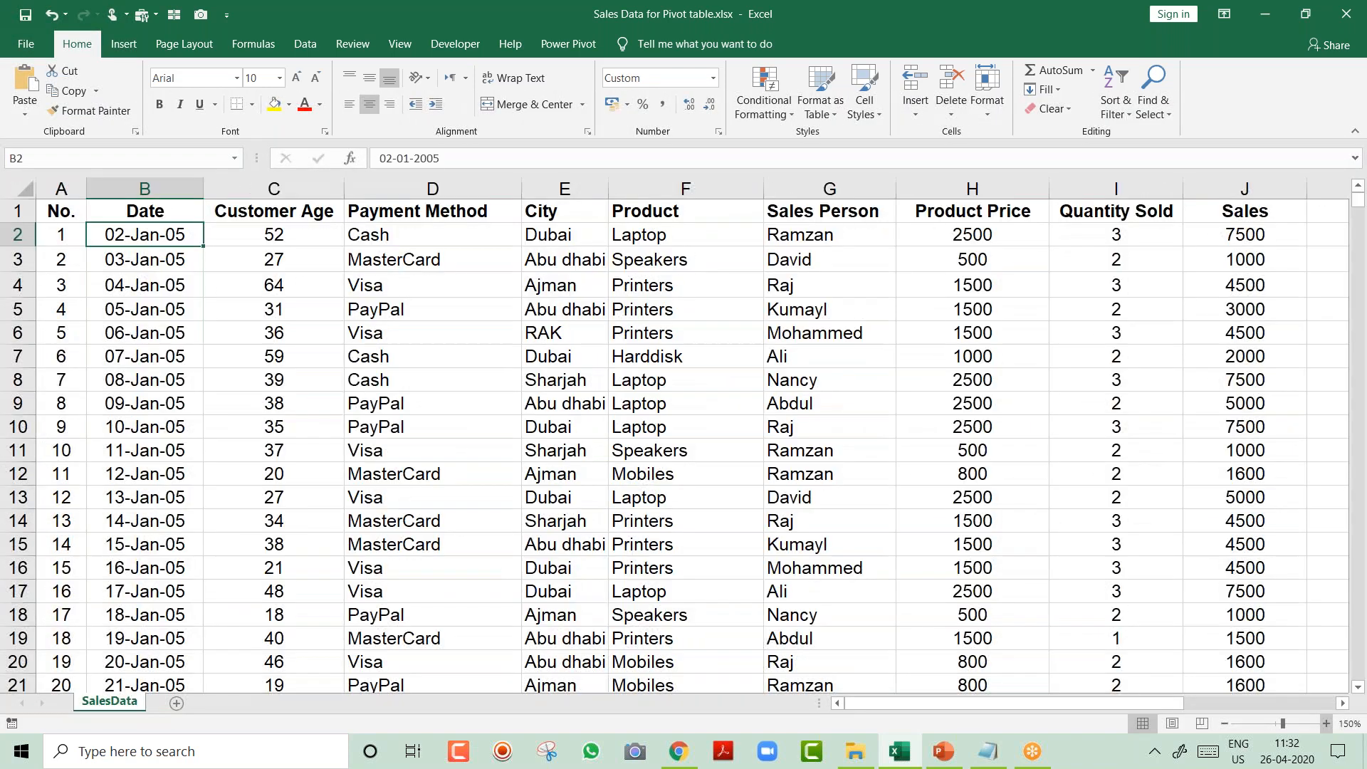
Check the last record in the Date column and return to the first date.
{"action": "key", "text": "ctrl+Down"}
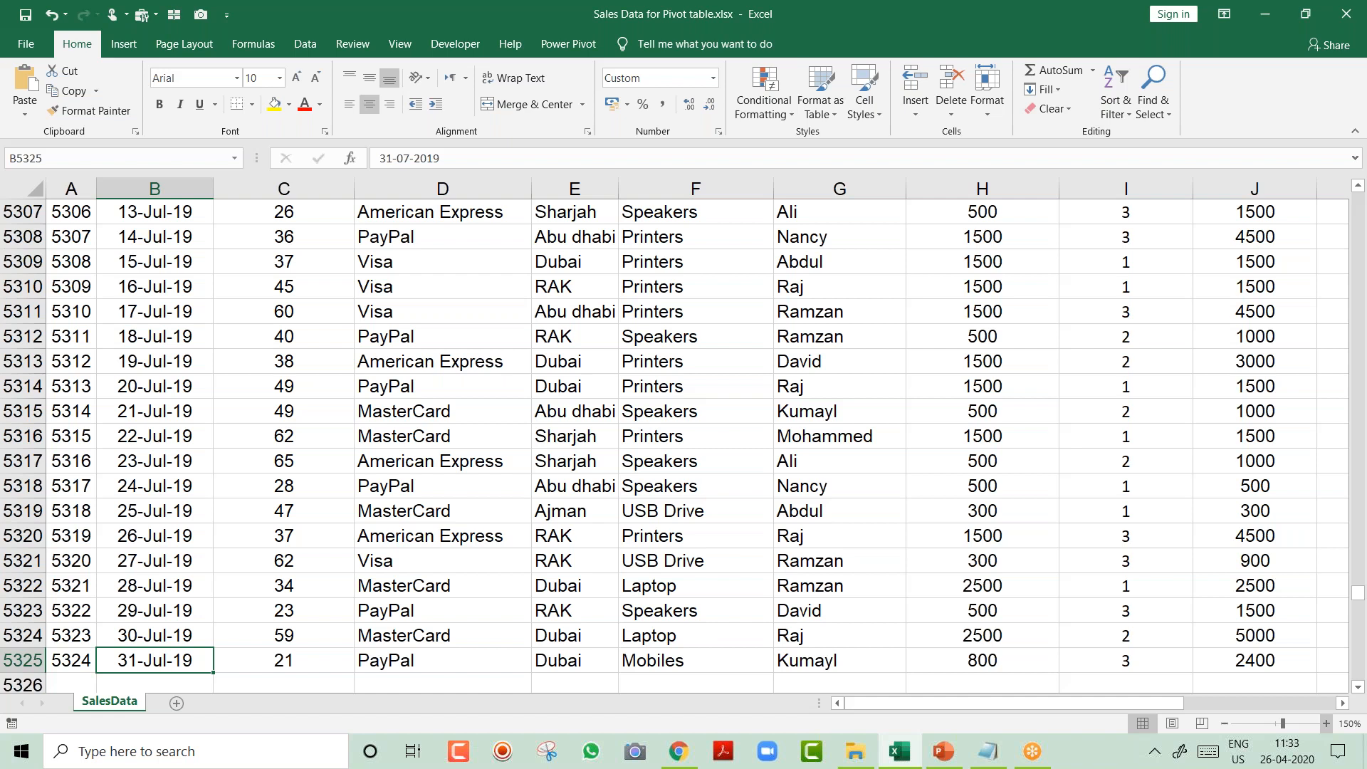
{"action": "key", "text": "ctrl+Up"}
{"action": "key", "text": "Down"}
Review the first record's fields from Customer Age across to Sales.
{"action": "key", "text": "Right"}
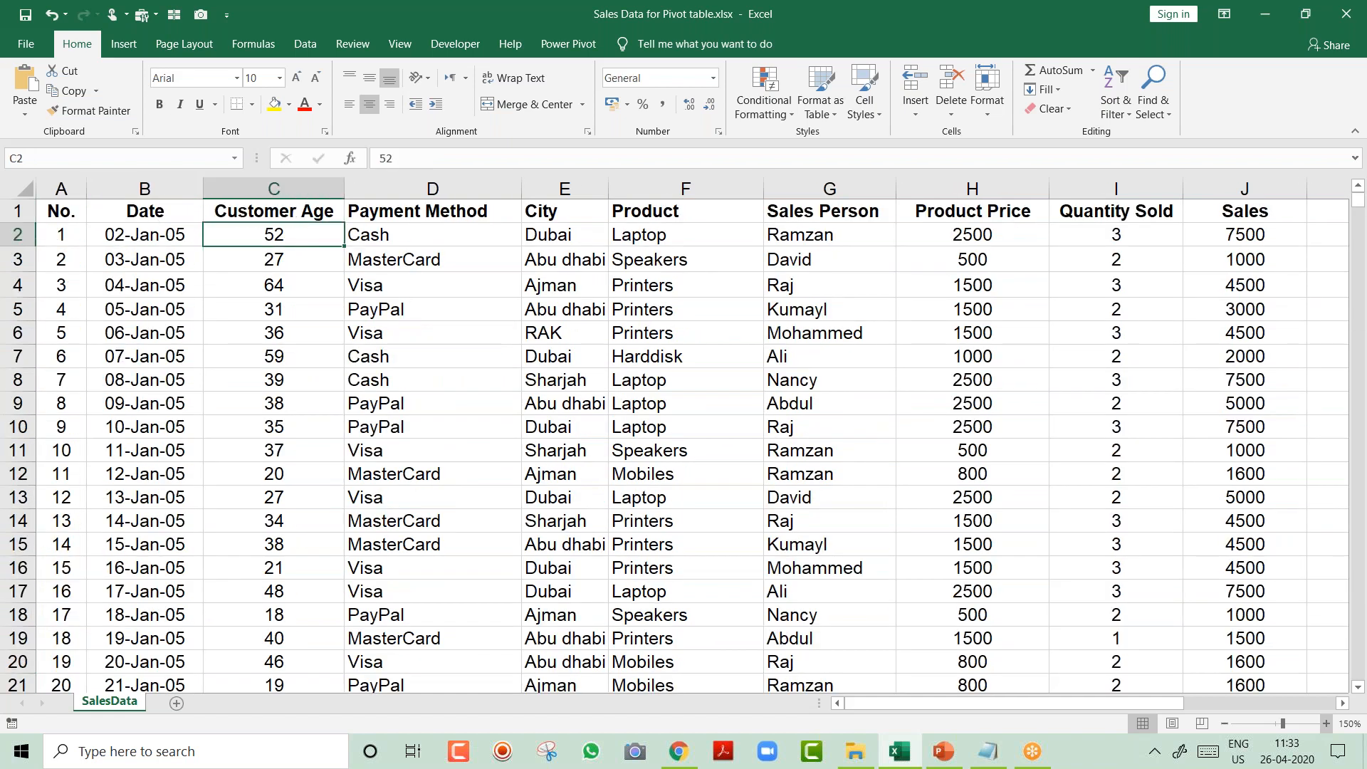
{"action": "key", "text": "Right"}
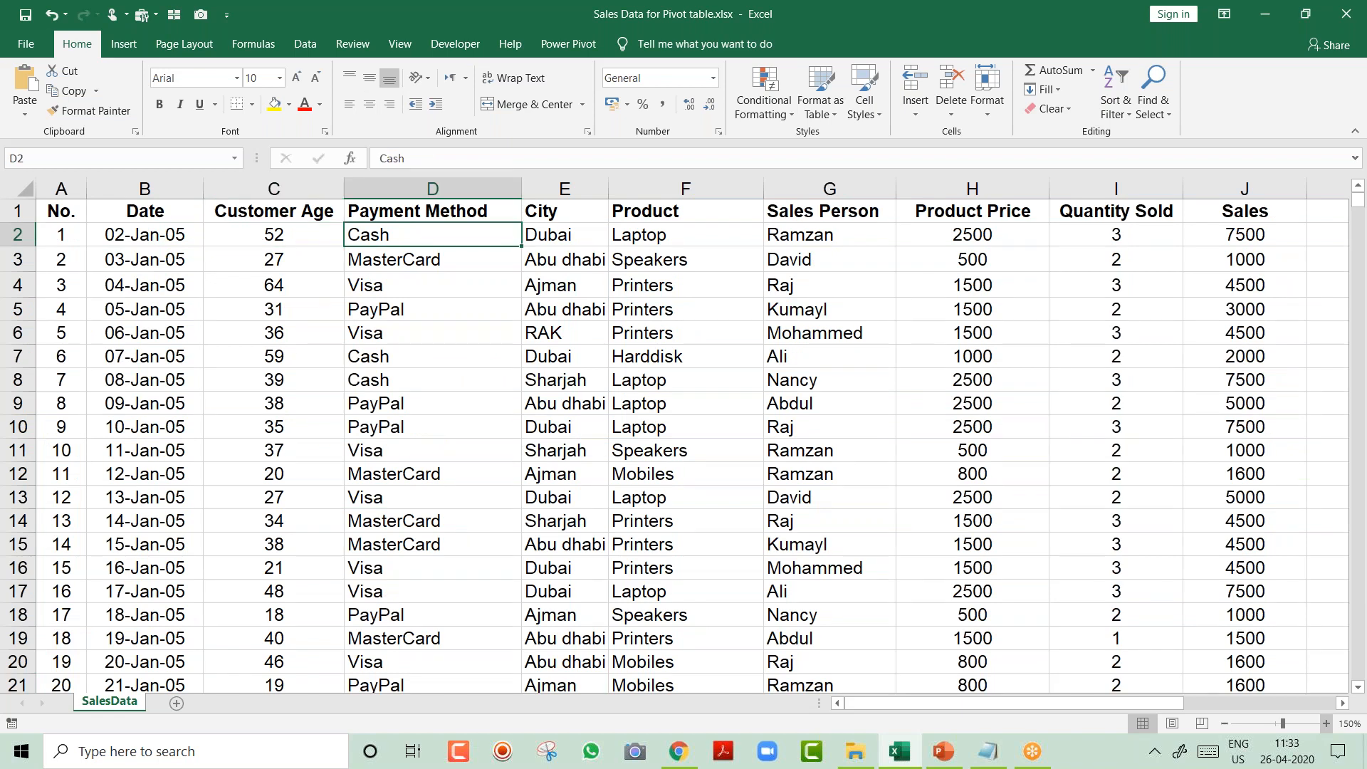
{"action": "key", "text": "Right"}
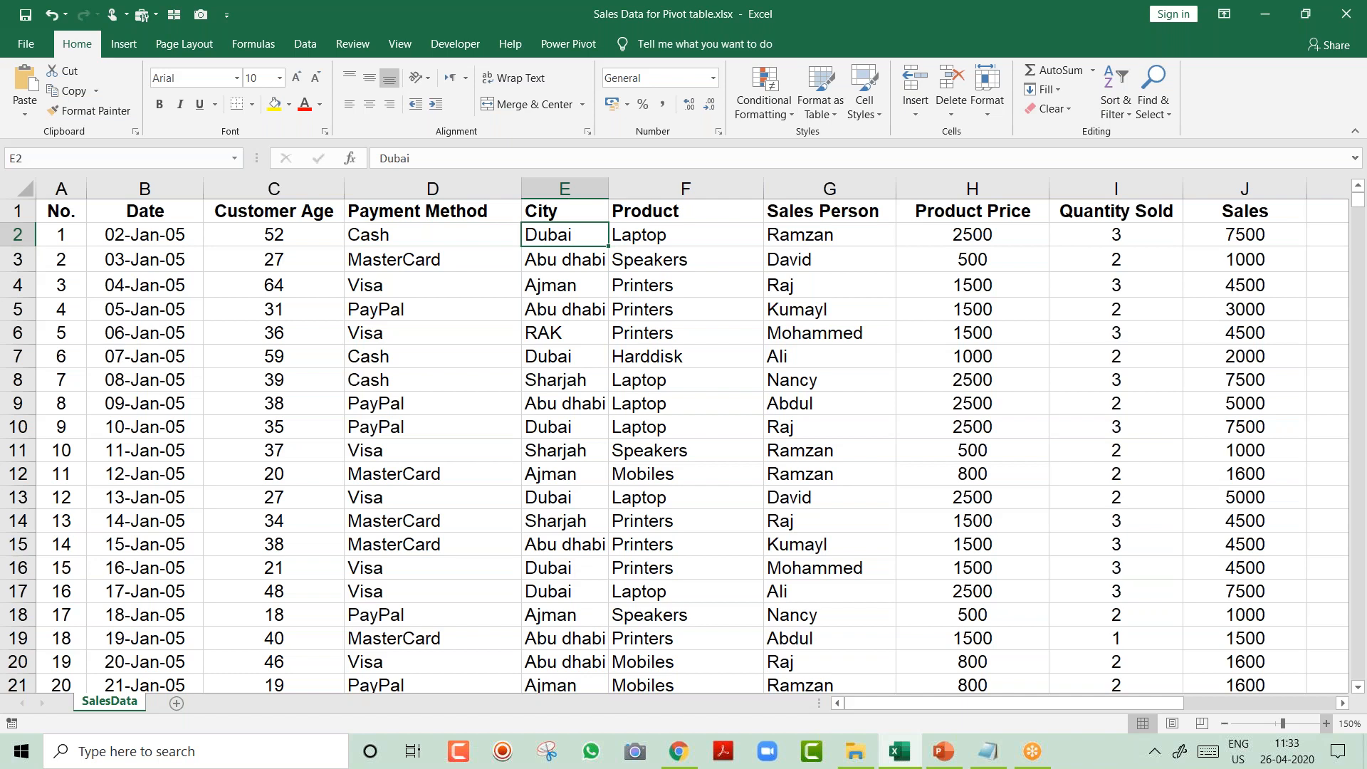
{"action": "key", "text": "Right"}
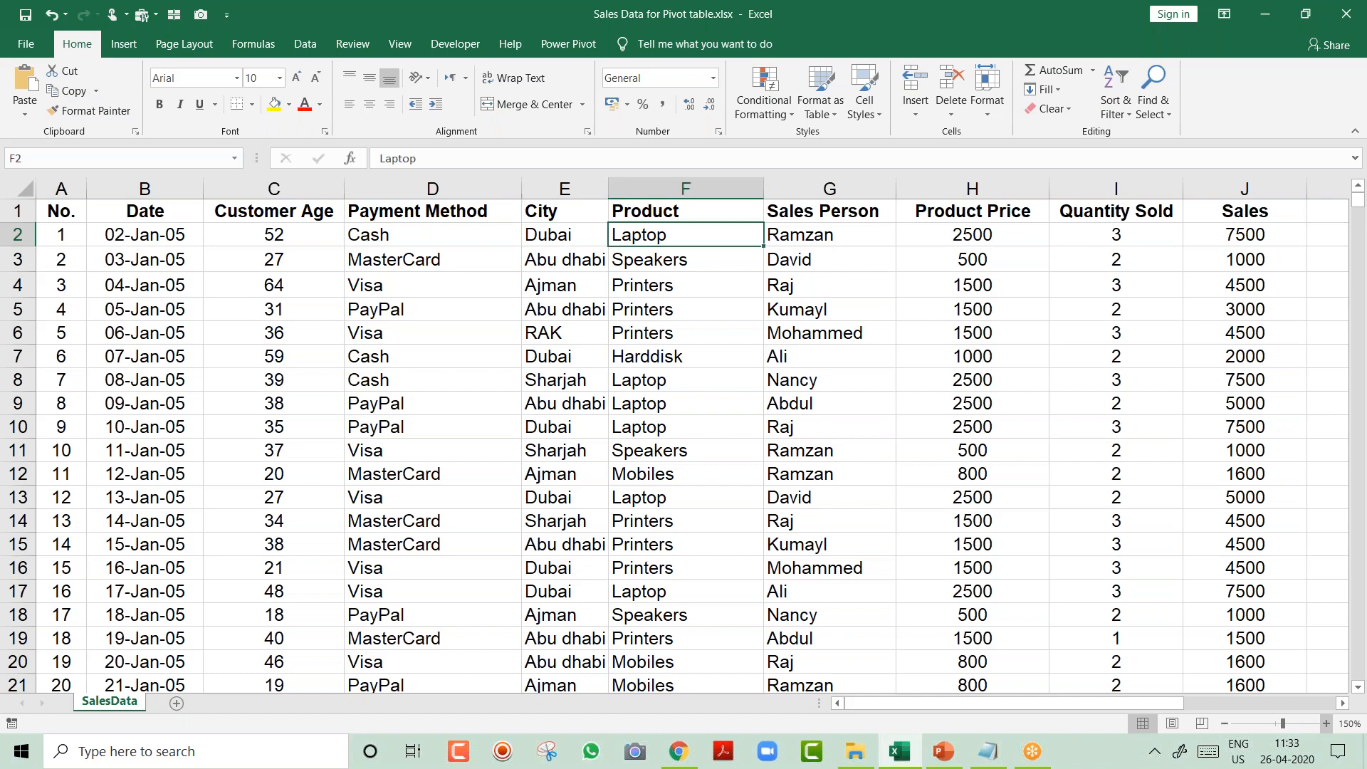
{"action": "key", "text": "Right"}
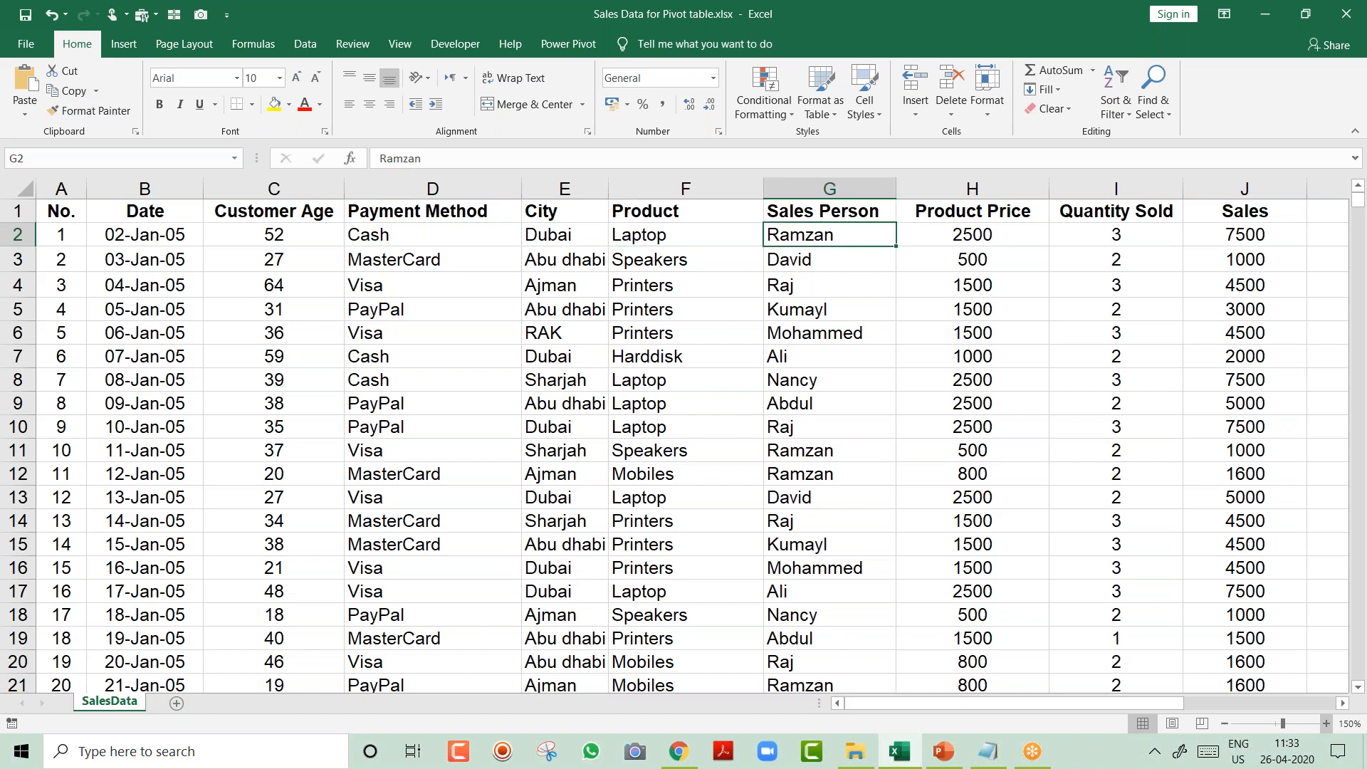
{"action": "key", "text": "Right"}
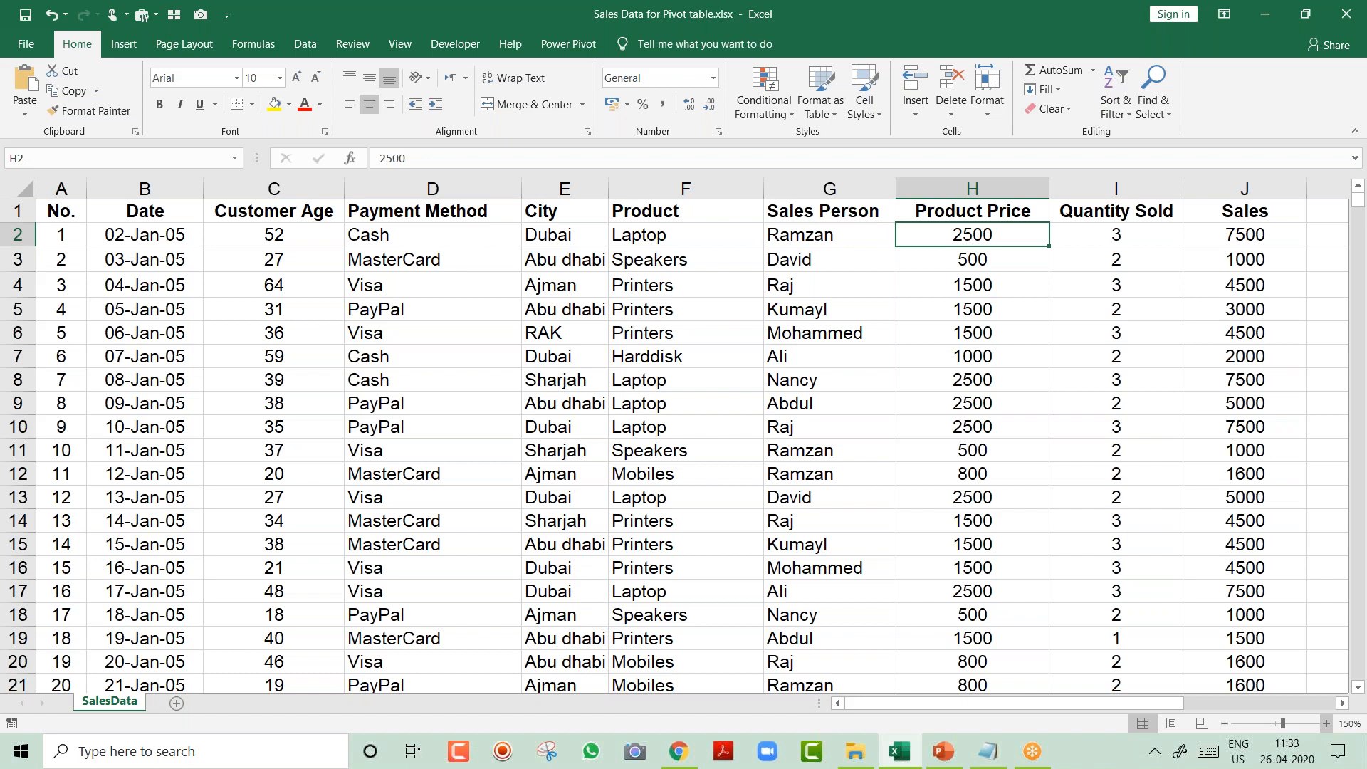
{"action": "key", "text": "Right"}
{"action": "key", "text": "Right"}
{"action": "key", "text": "Right"}
{"action": "key", "text": "Right"}
{"action": "key", "text": "Right"}
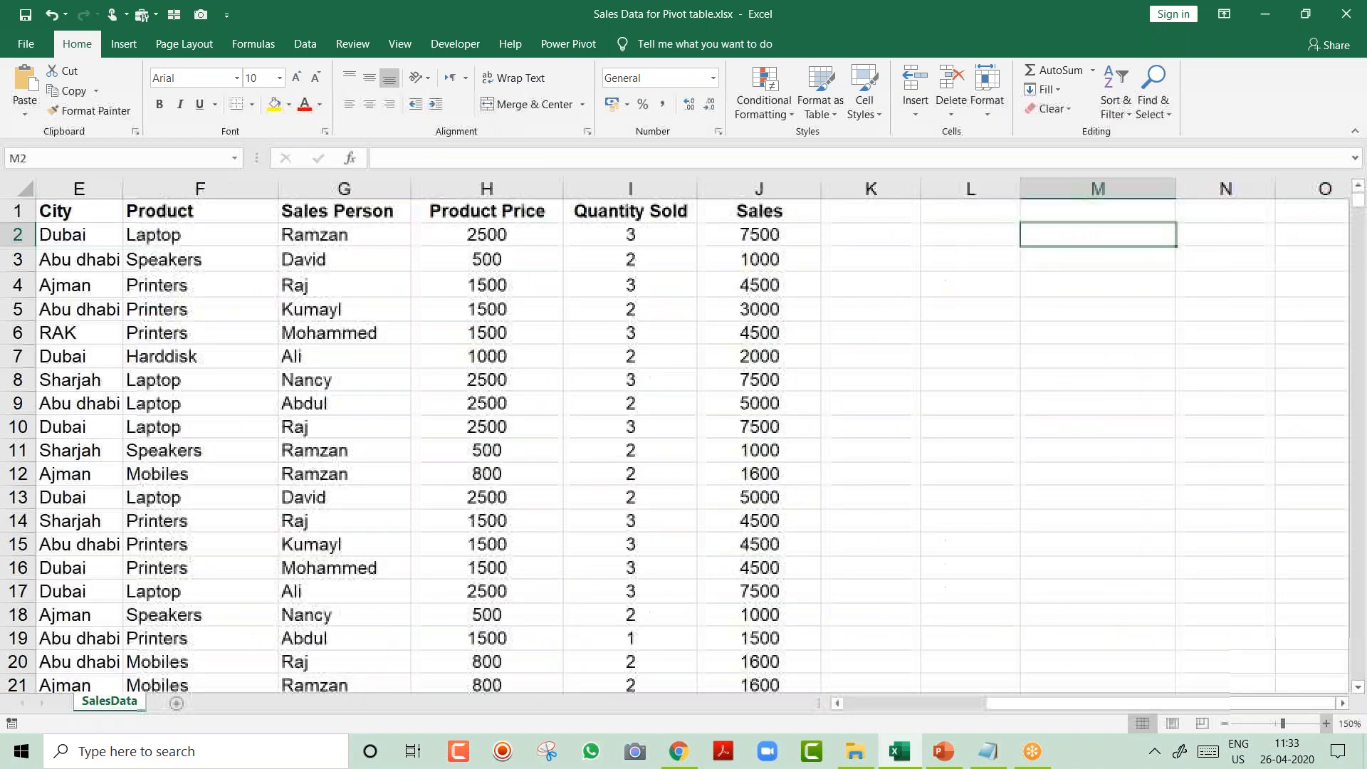
Inspect the Sales formula in J2 and the cells it refers to, then return to the start of row 2.
{"action": "key", "text": "Left"}
{"action": "key", "text": "Left"}
{"action": "key", "text": "Left"}
{"action": "key", "text": "Left"}
{"action": "key", "text": "Right"}
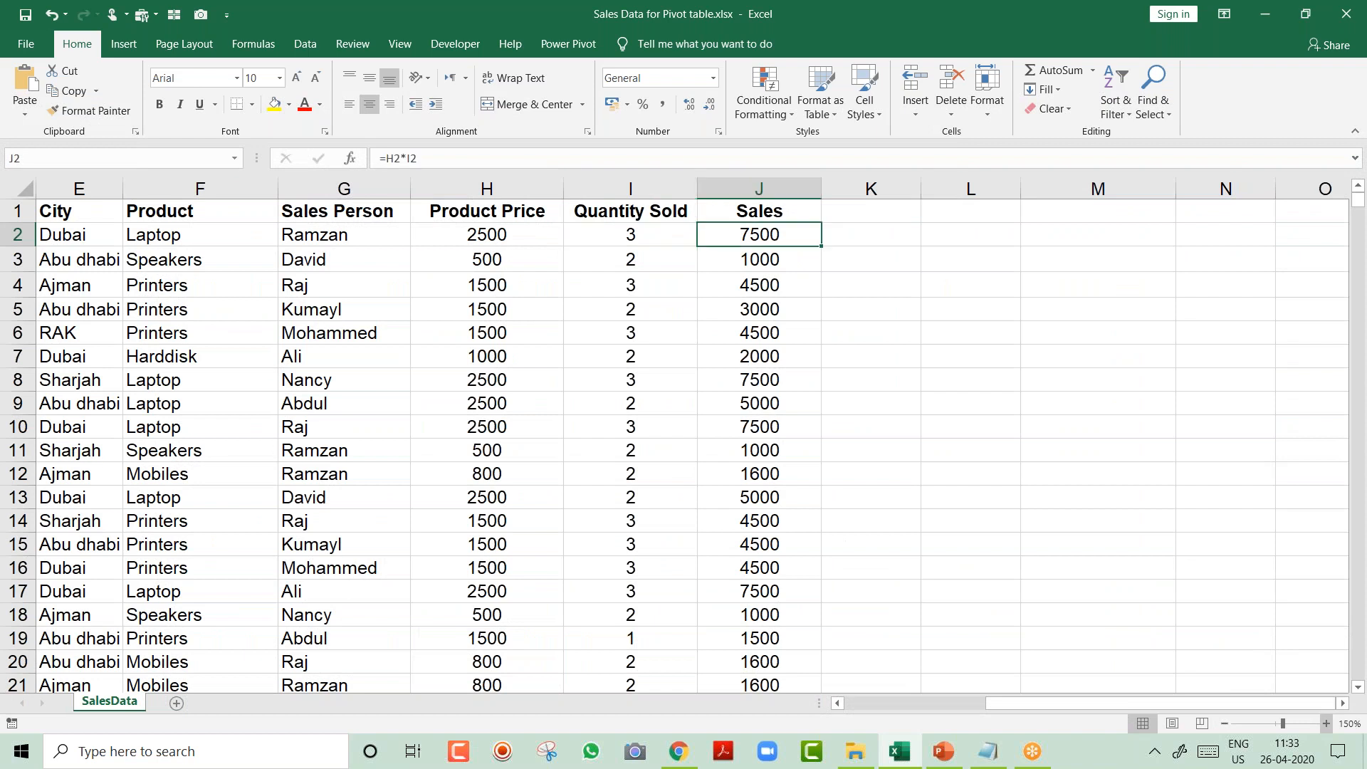
{"action": "key", "text": "F2"}
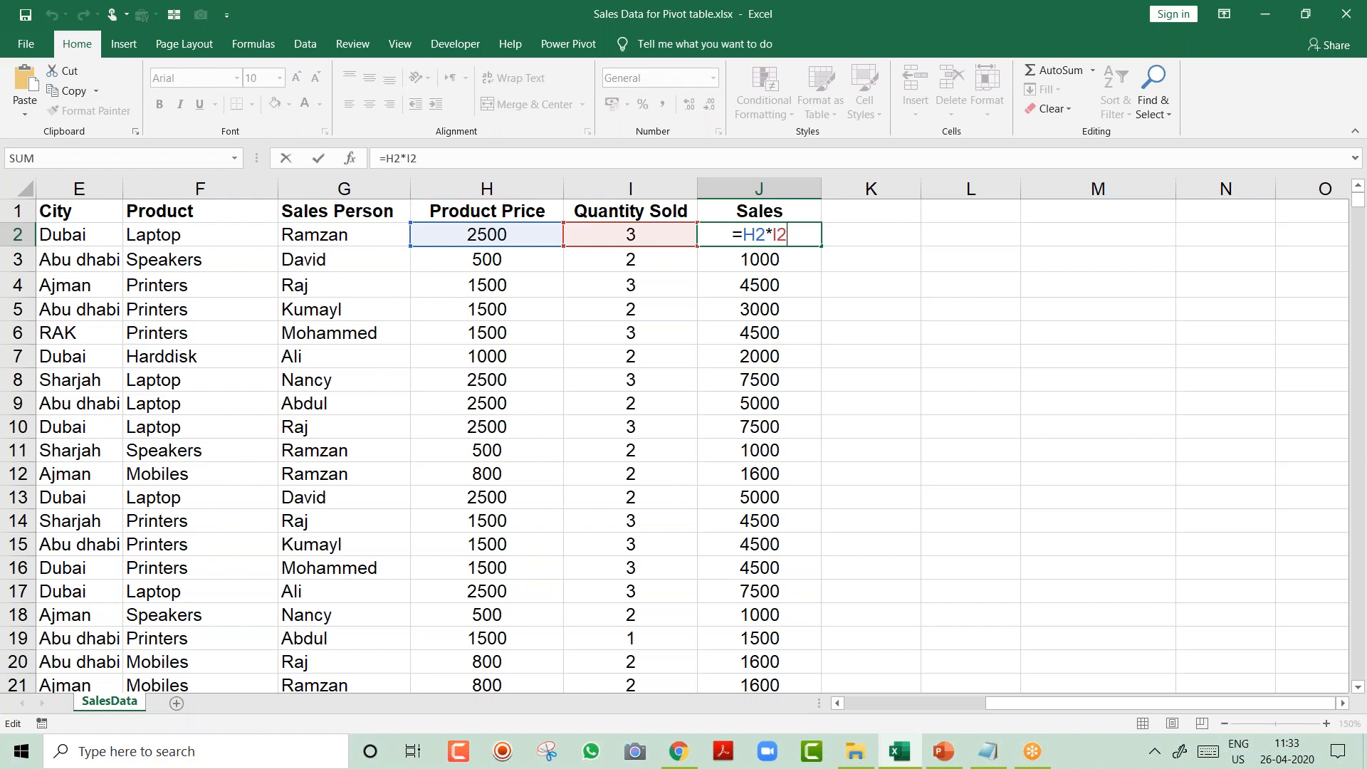
{"action": "key", "text": "Return"}
{"action": "key", "text": "Up"}
{"action": "key", "text": "Left"}
{"action": "key", "text": "Left"}
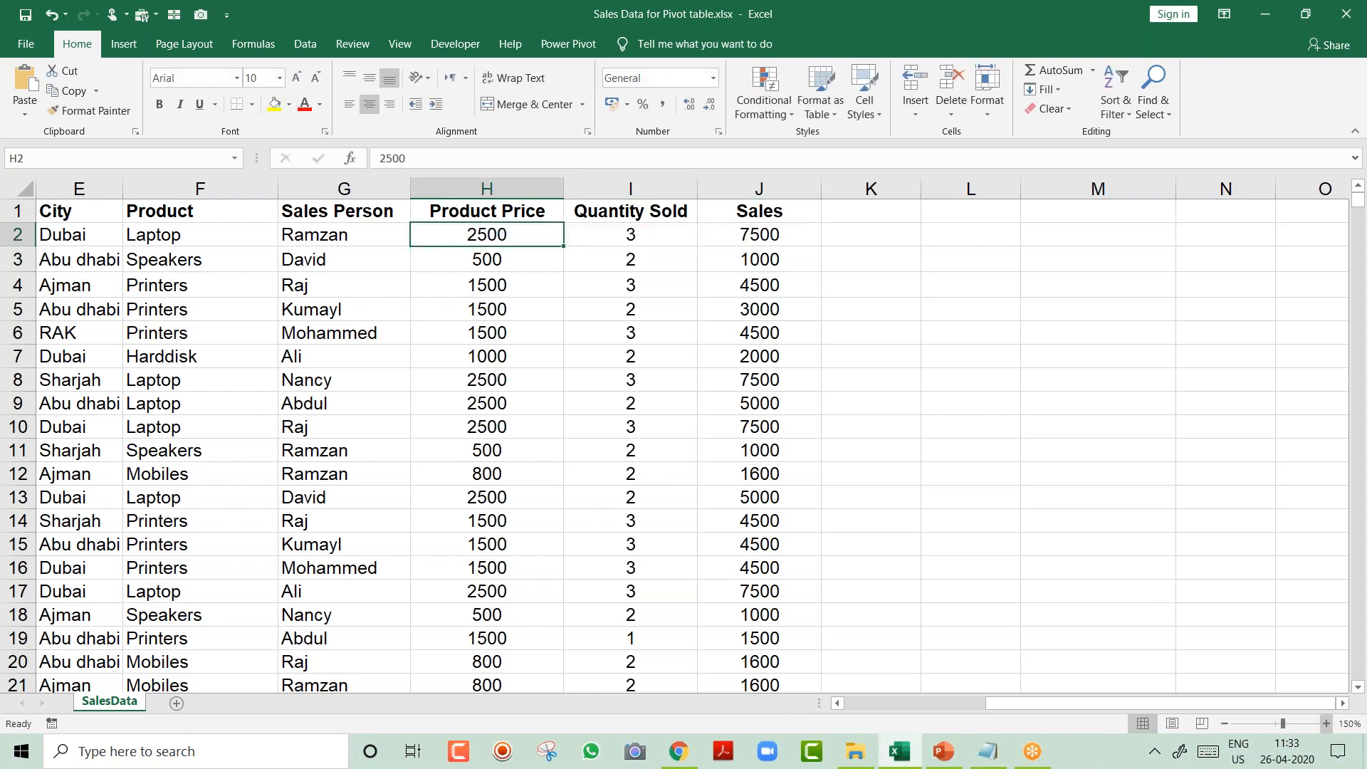
{"action": "key", "text": "Home"}
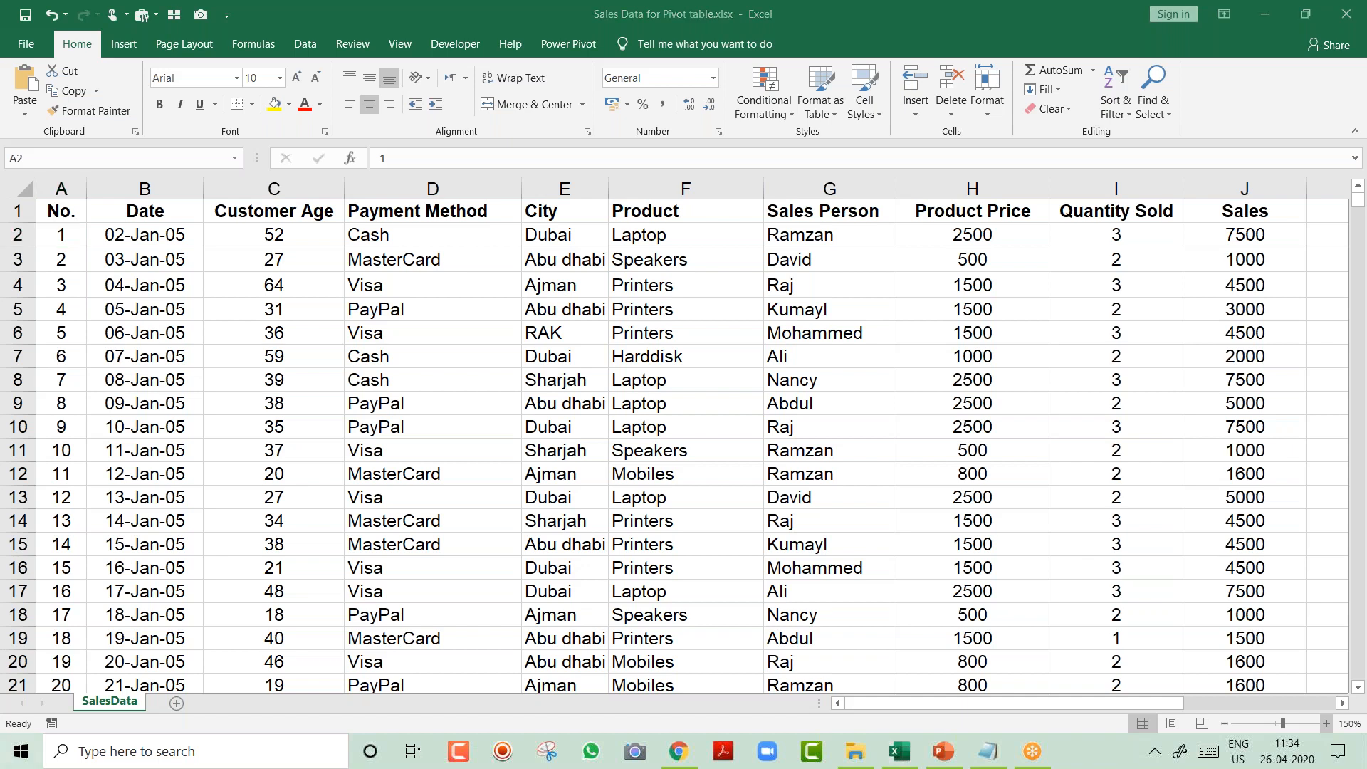
Open a blank Notepad window and place it over the sales data.
{"action": "key", "text": "super"}
{"action": "type", "text": "note"}
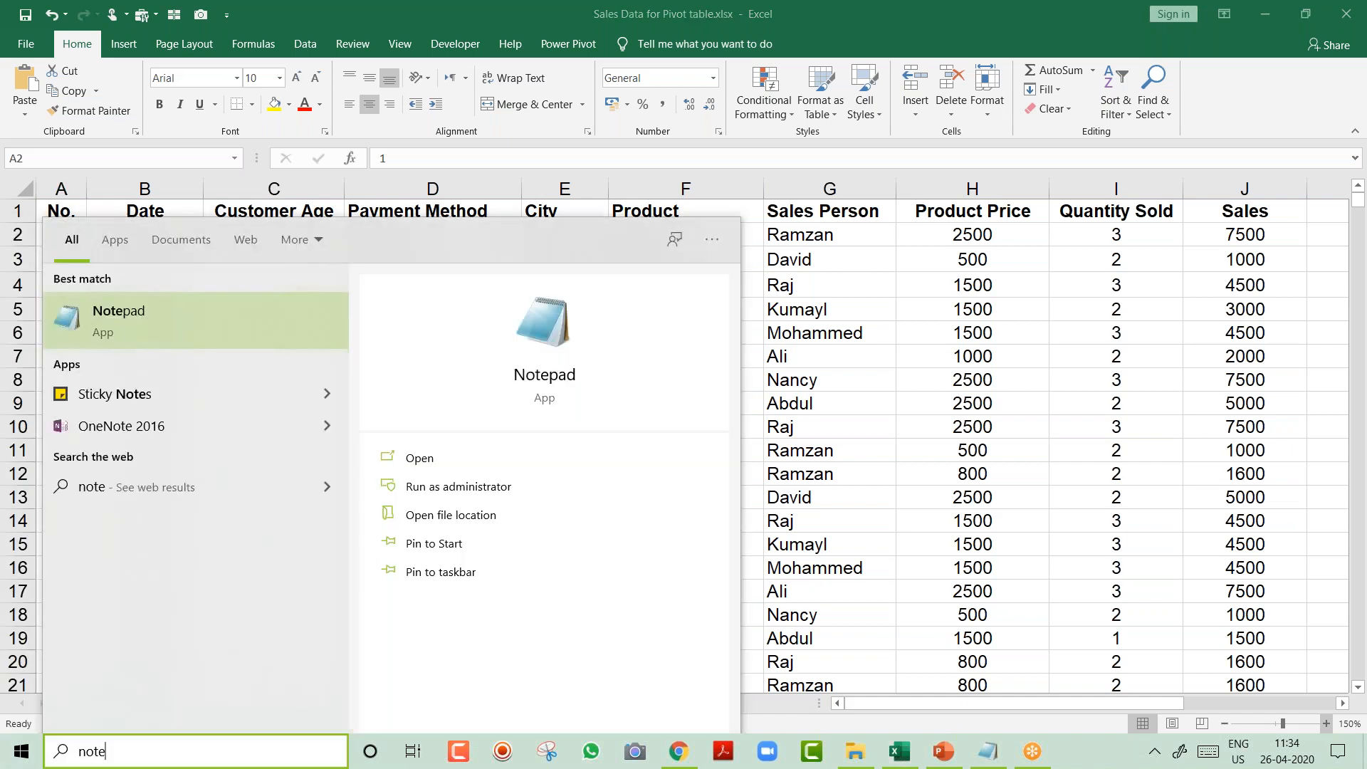
{"action": "key", "text": "Return"}
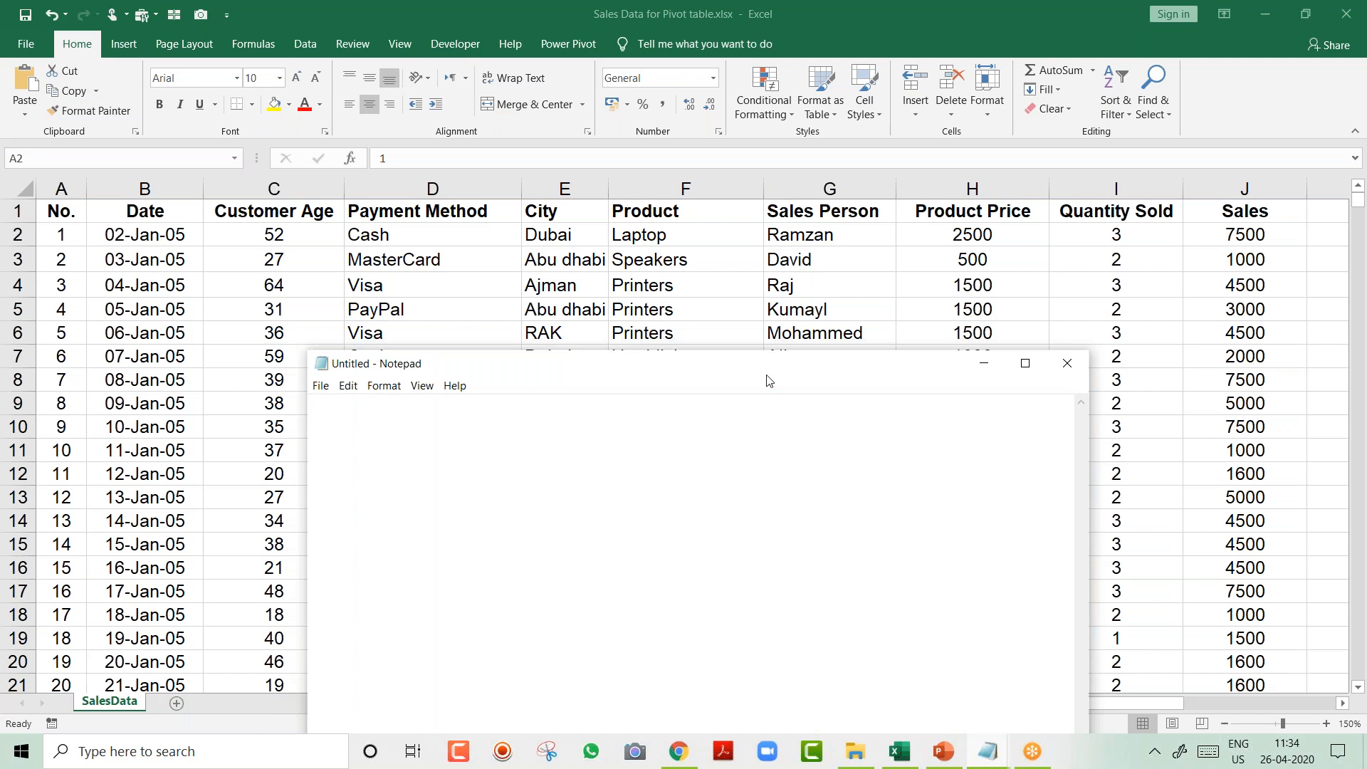
{"action": "left_click_drag", "start_coordinate": [756, 365], "coordinate": [682, 275]}
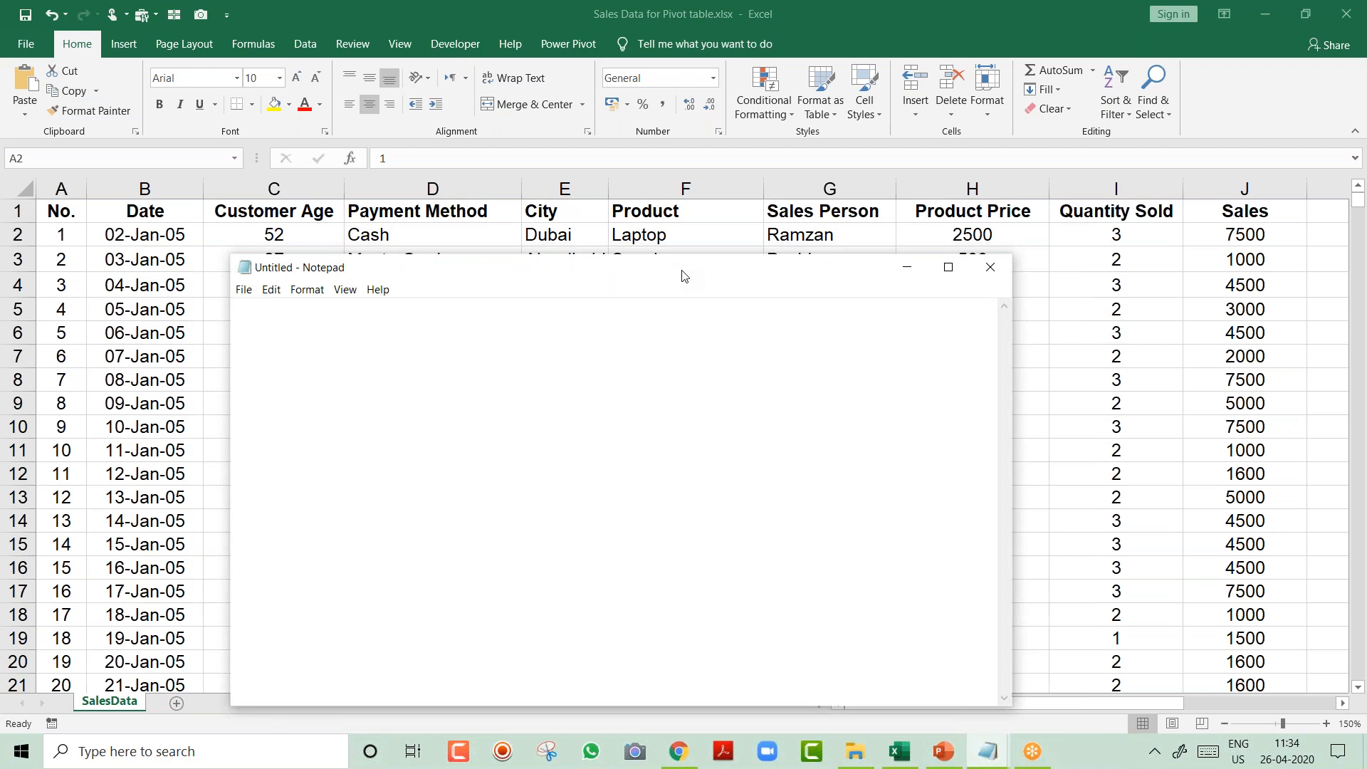
Write "1) Your Date format is correct" in the note and start a second line with "2)".
{"action": "type", "text": "1)"}
{"action": "left_click_drag", "start_coordinate": [591, 272], "coordinate": [594, 311]}
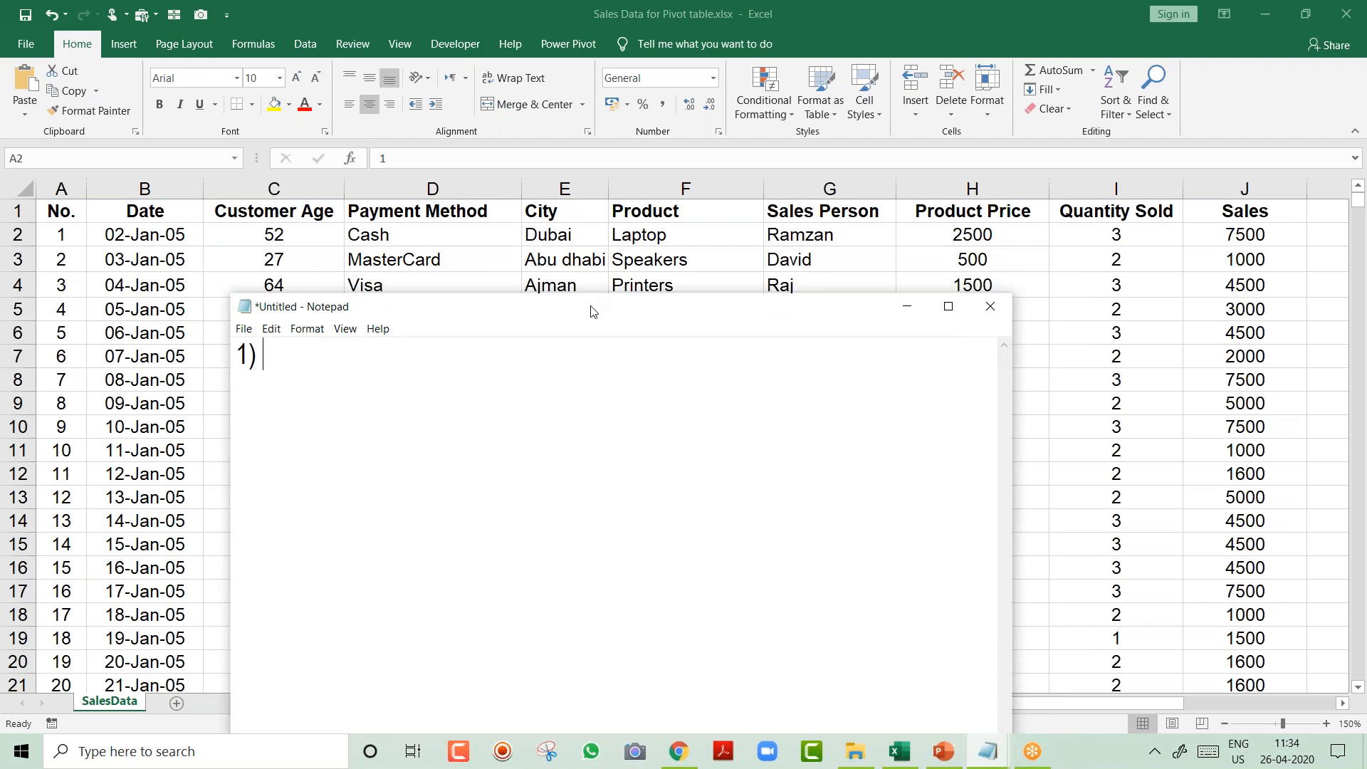
{"action": "type", "text": "Your Data"}
{"action": "key", "text": "BackSpace"}
{"action": "type", "text": "e format is "}
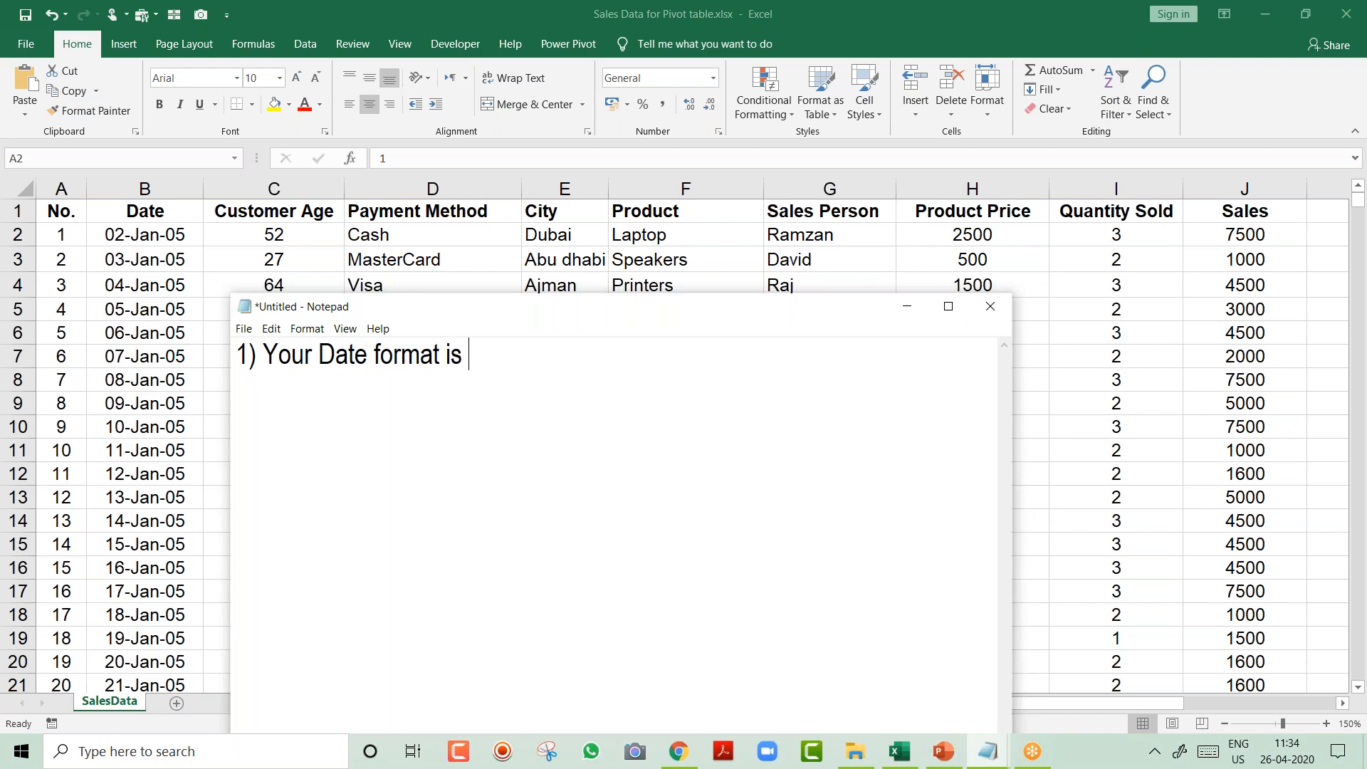
{"action": "type", "text": "correct"}
{"action": "key", "text": "Return"}
{"action": "type", "text": "2)"}
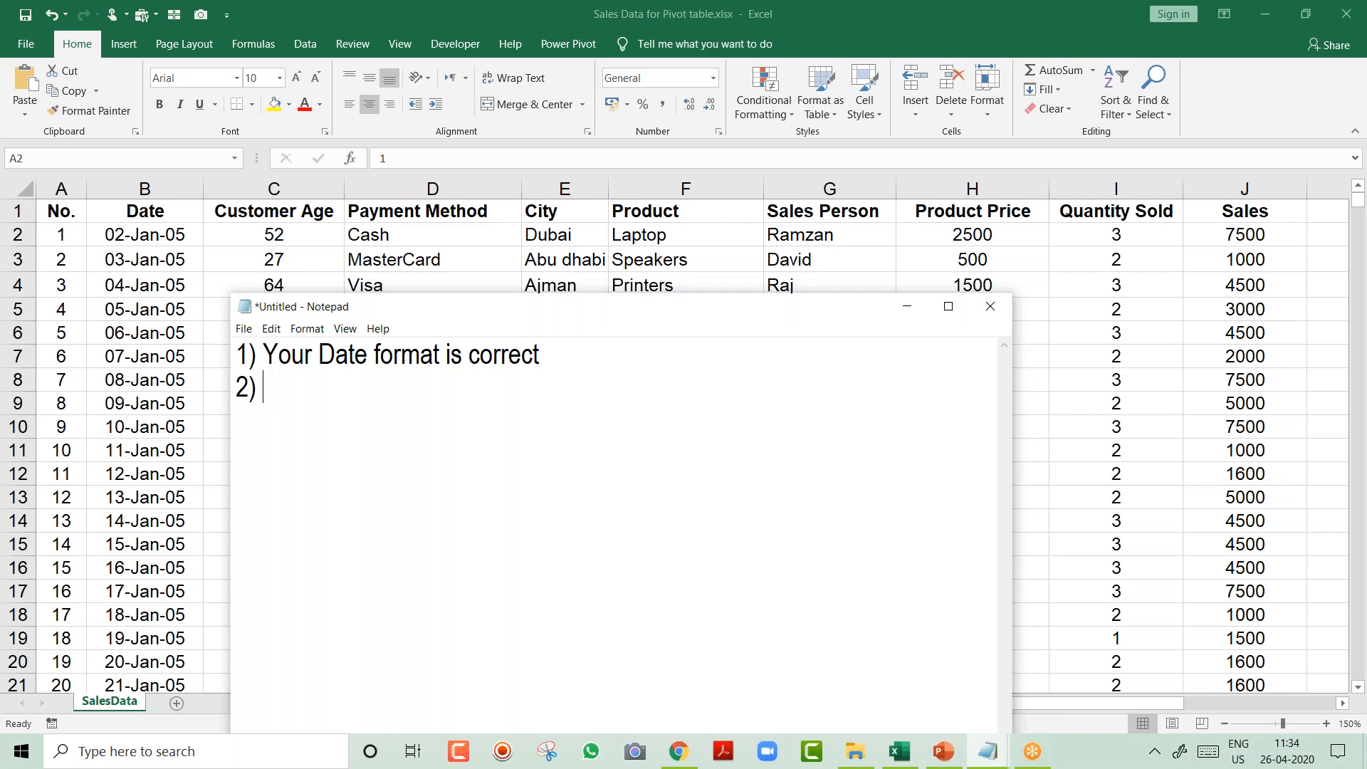
Switch back to Excel and check the date values in B3, B8 and B2.
{"action": "left_click", "coordinate": [140, 259]}
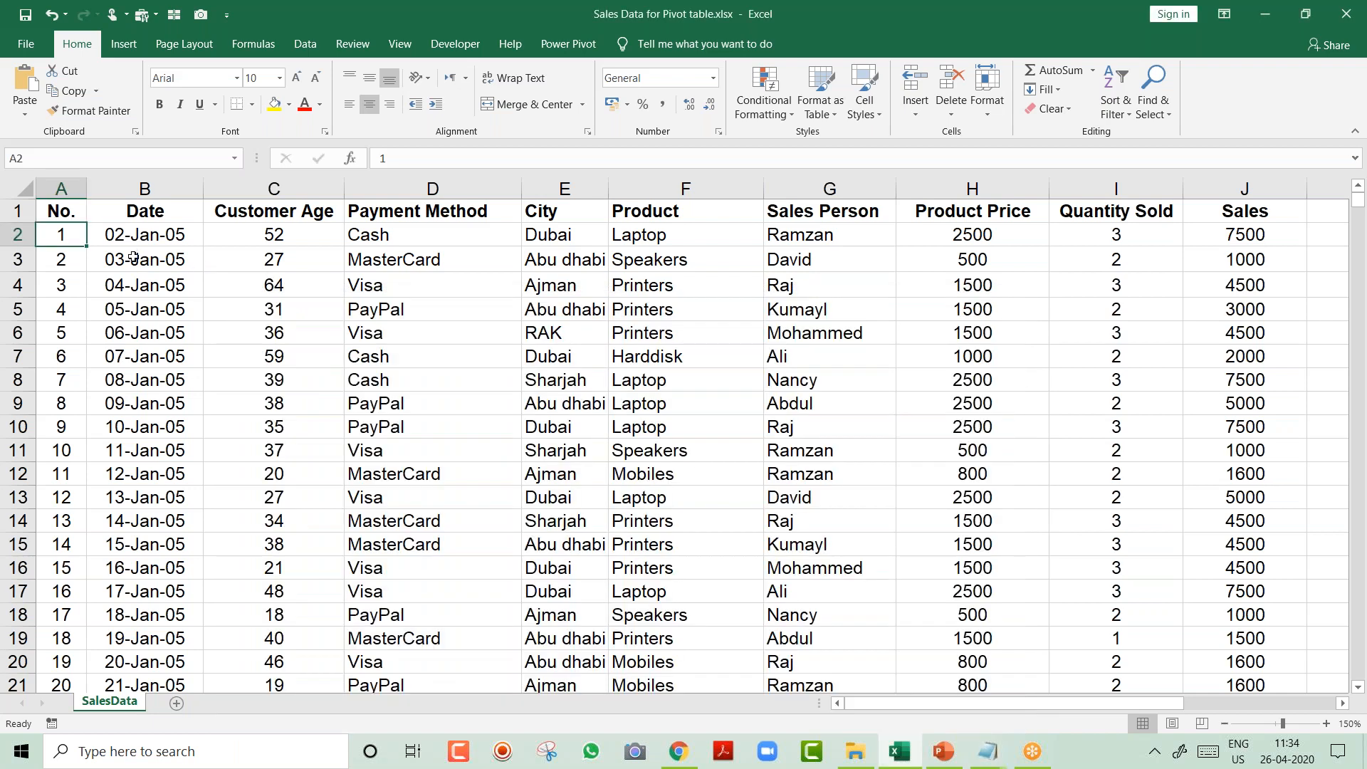
{"action": "left_click", "coordinate": [124, 262]}
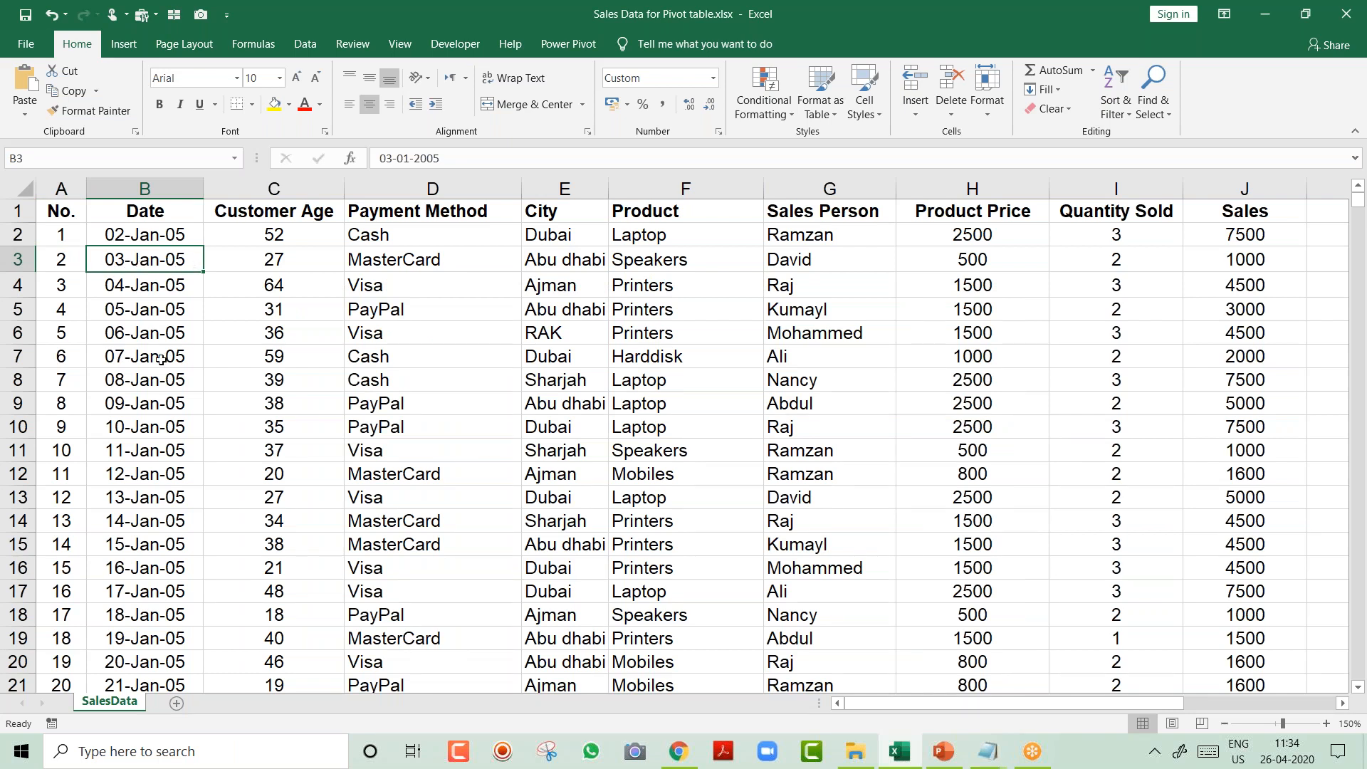
{"action": "left_click", "coordinate": [158, 391]}
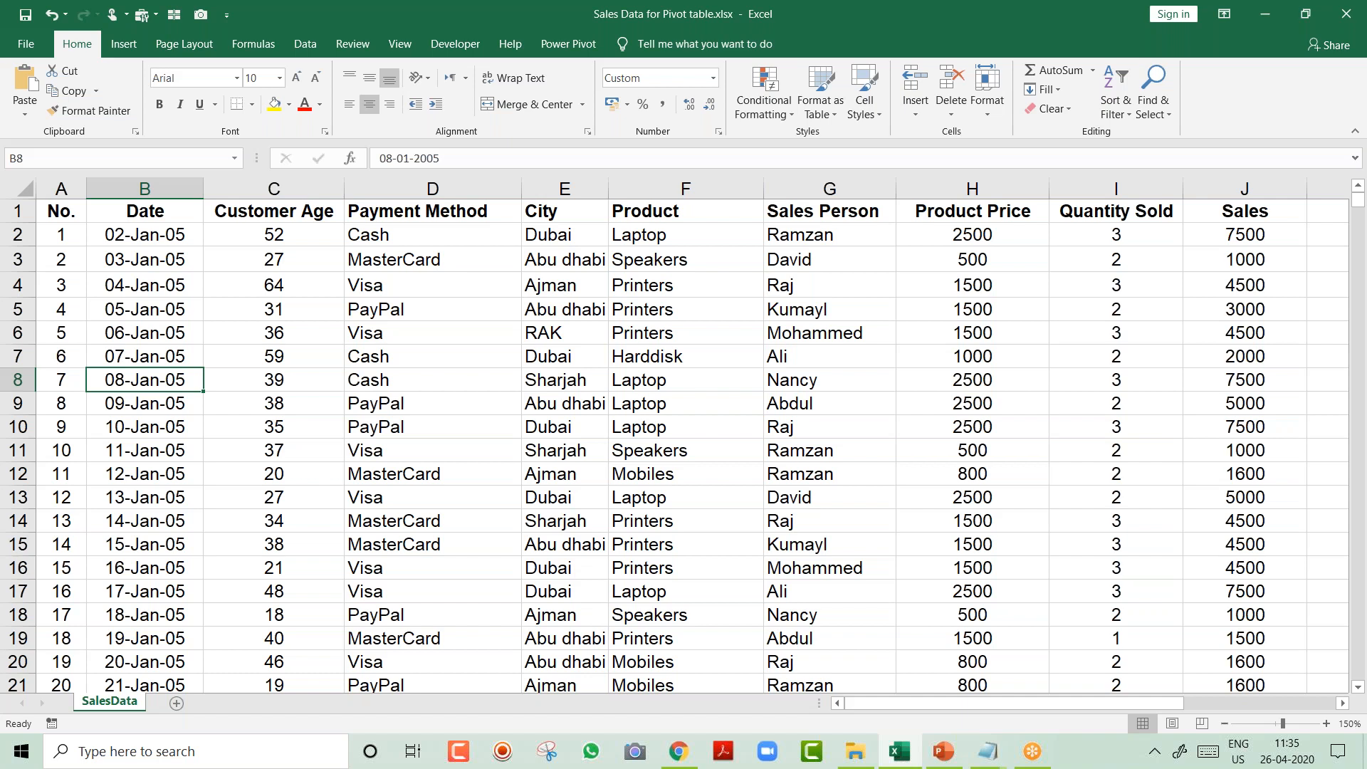
{"action": "left_click", "coordinate": [152, 237]}
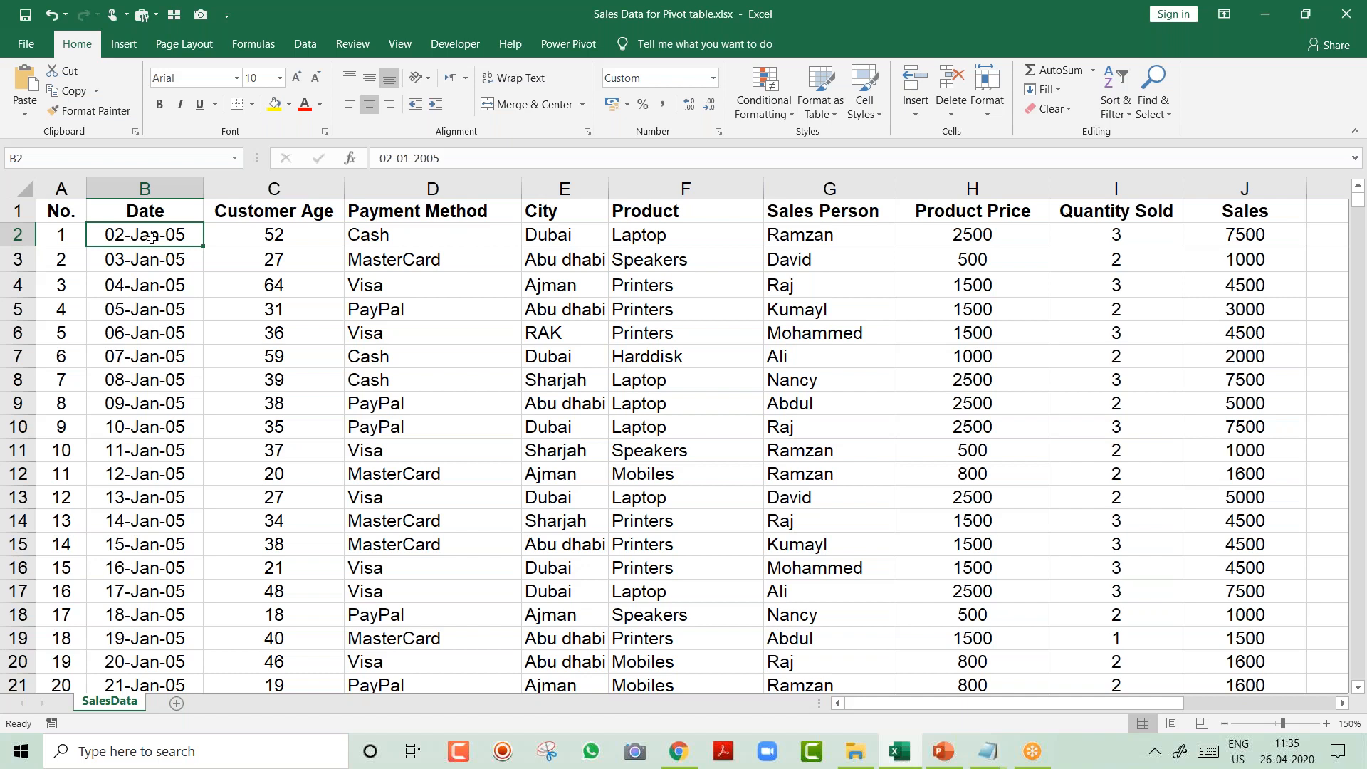
Switch to Notepad and complete item 2 with "No Merge Cells".
{"action": "key", "text": "alt+Tab"}
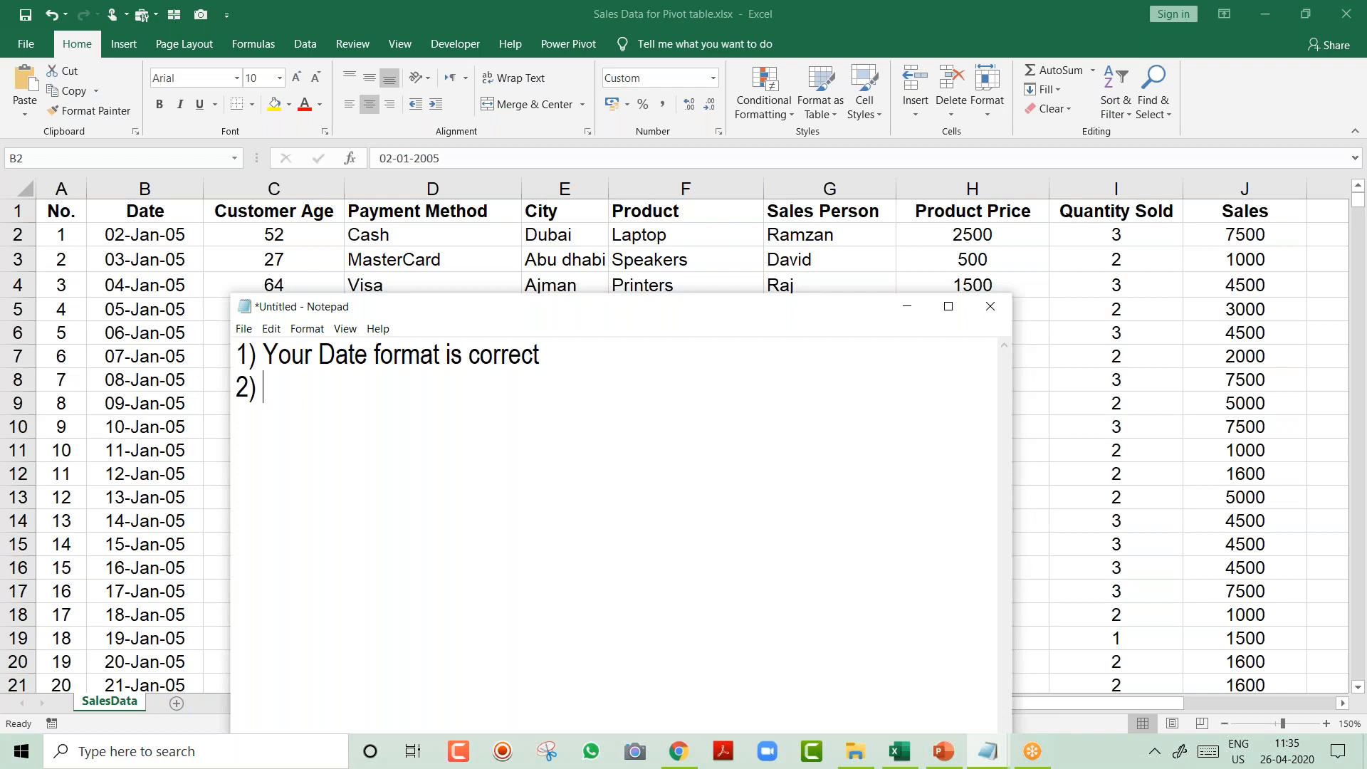
{"action": "type", "text": "No Merge Cells"}
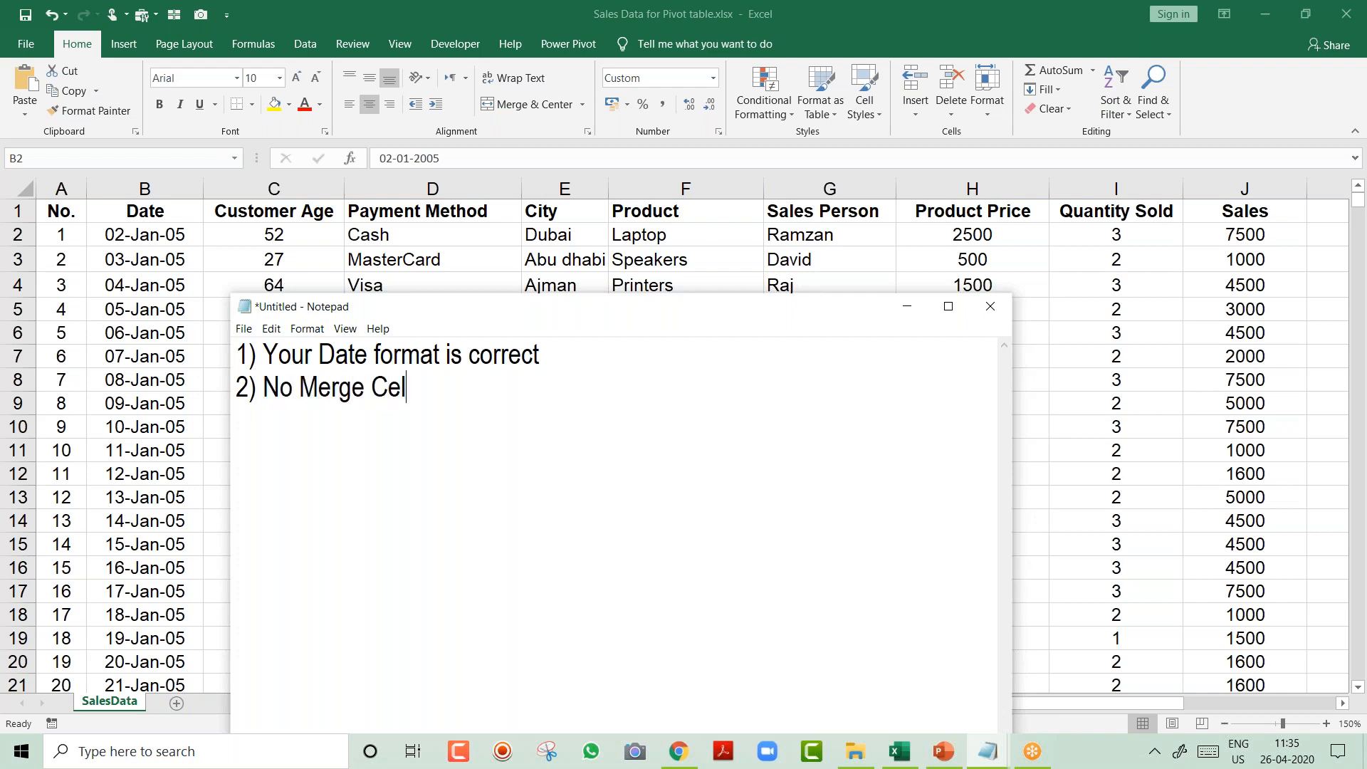
{"action": "key", "text": "alt"}
Switch to Excel, then merge and center City cells E2:E4 with the text aligned to the vertical middle.
{"action": "key", "text": "alt+Tab"}
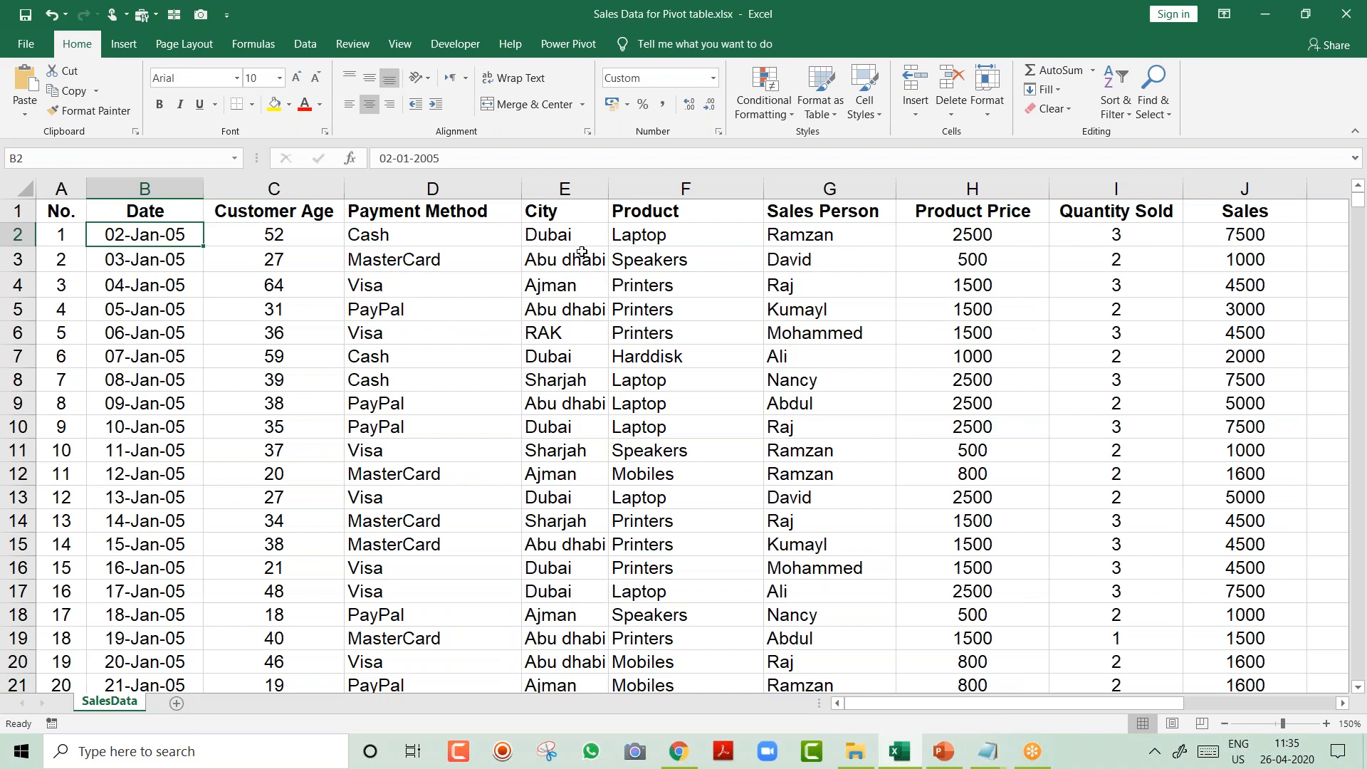
{"action": "left_click_drag", "start_coordinate": [578, 237], "coordinate": [579, 282]}
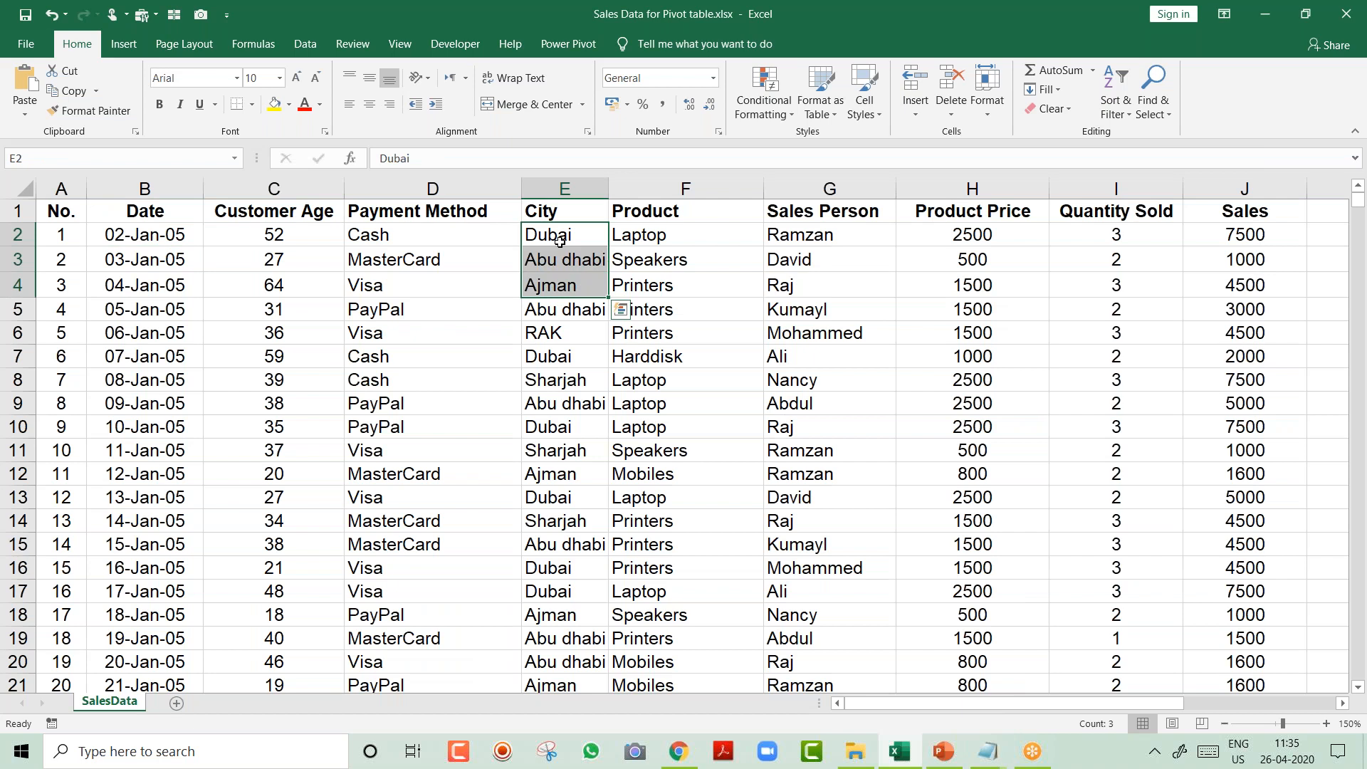
{"action": "left_click", "coordinate": [510, 107]}
{"action": "left_click", "coordinate": [660, 425]}
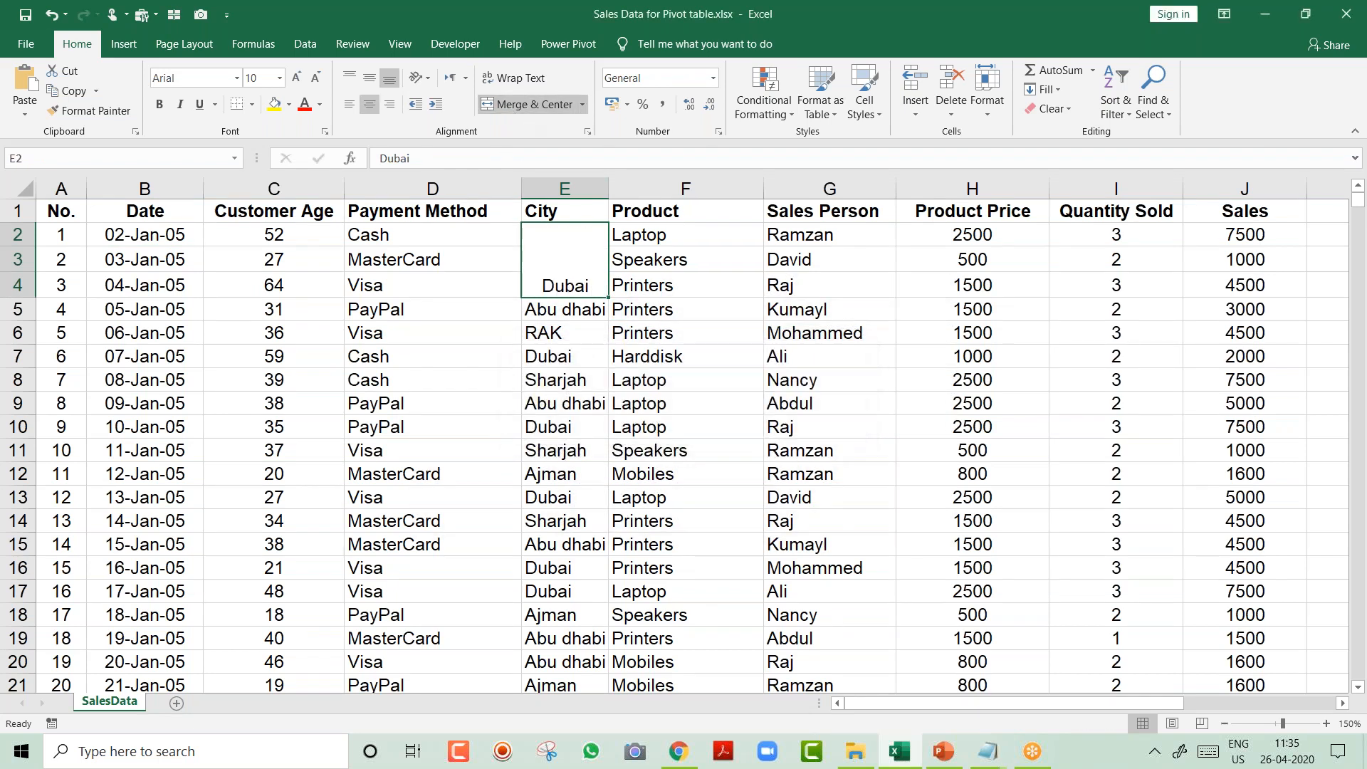
{"action": "key", "text": "alt+h"}
{"action": "key", "text": "a"}
{"action": "key", "text": "m"}
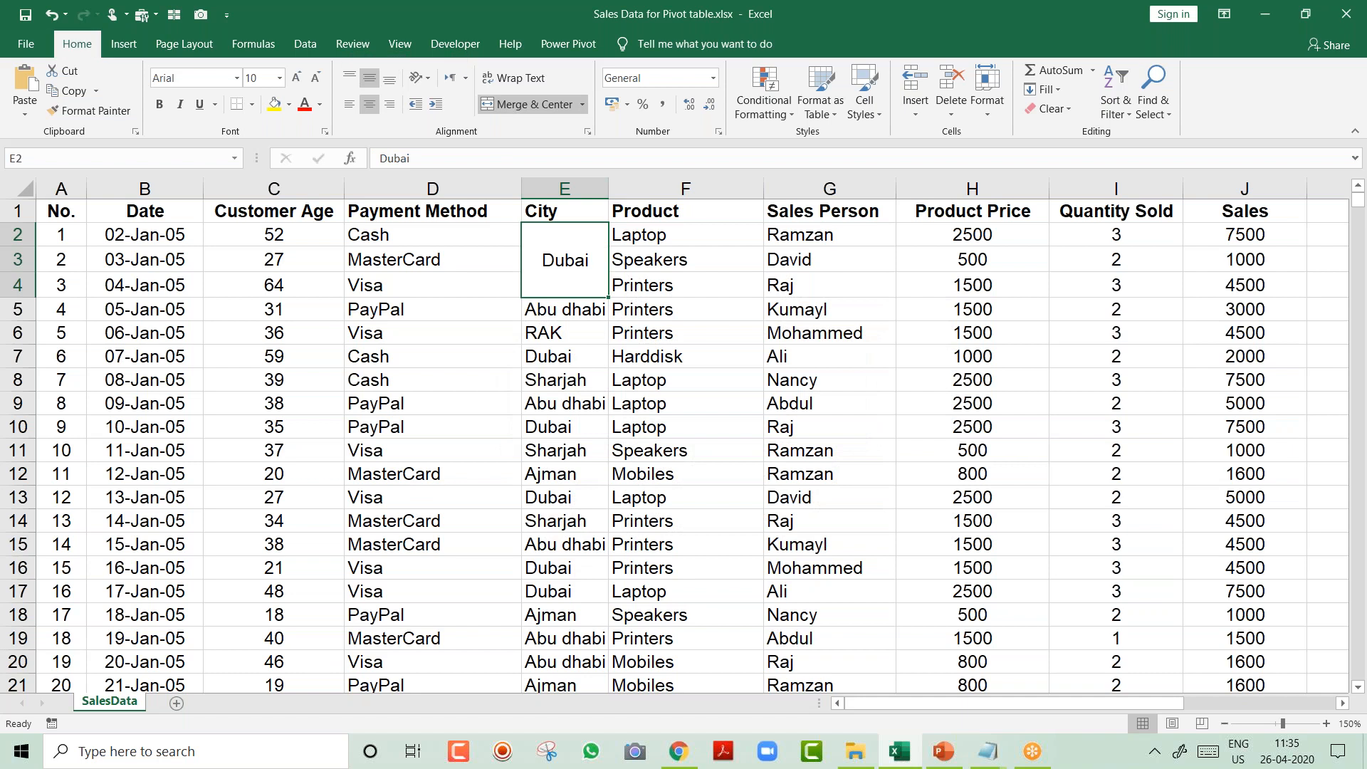
Fill the merged City cell E2:E4 with yellow.
{"action": "left_click", "coordinate": [527, 377]}
{"action": "left_click", "coordinate": [551, 254]}
{"action": "left_click", "coordinate": [275, 105]}
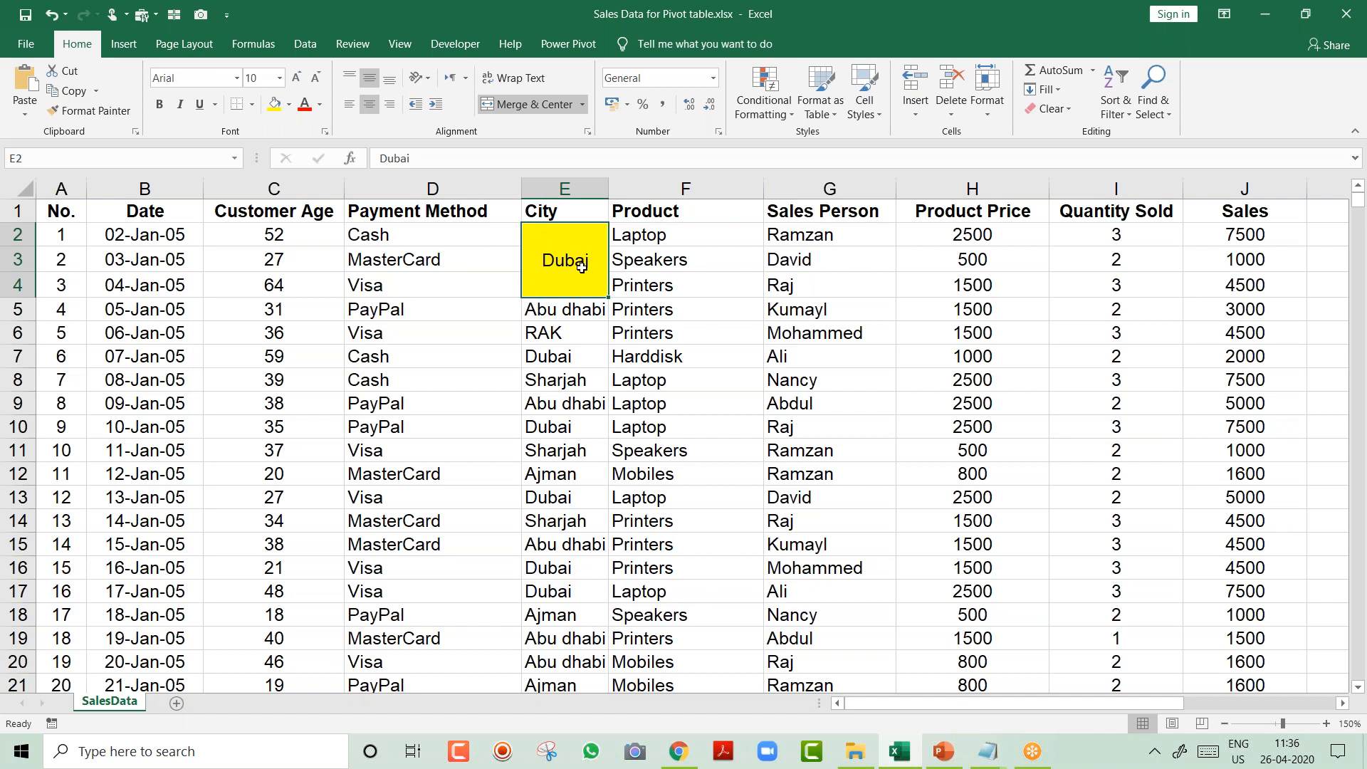
Undo the yellow fill, middle alignment and merge of E2:E4, and select E2.
{"action": "key", "text": "ctrl+z"}
{"action": "key", "text": "ctrl+z"}
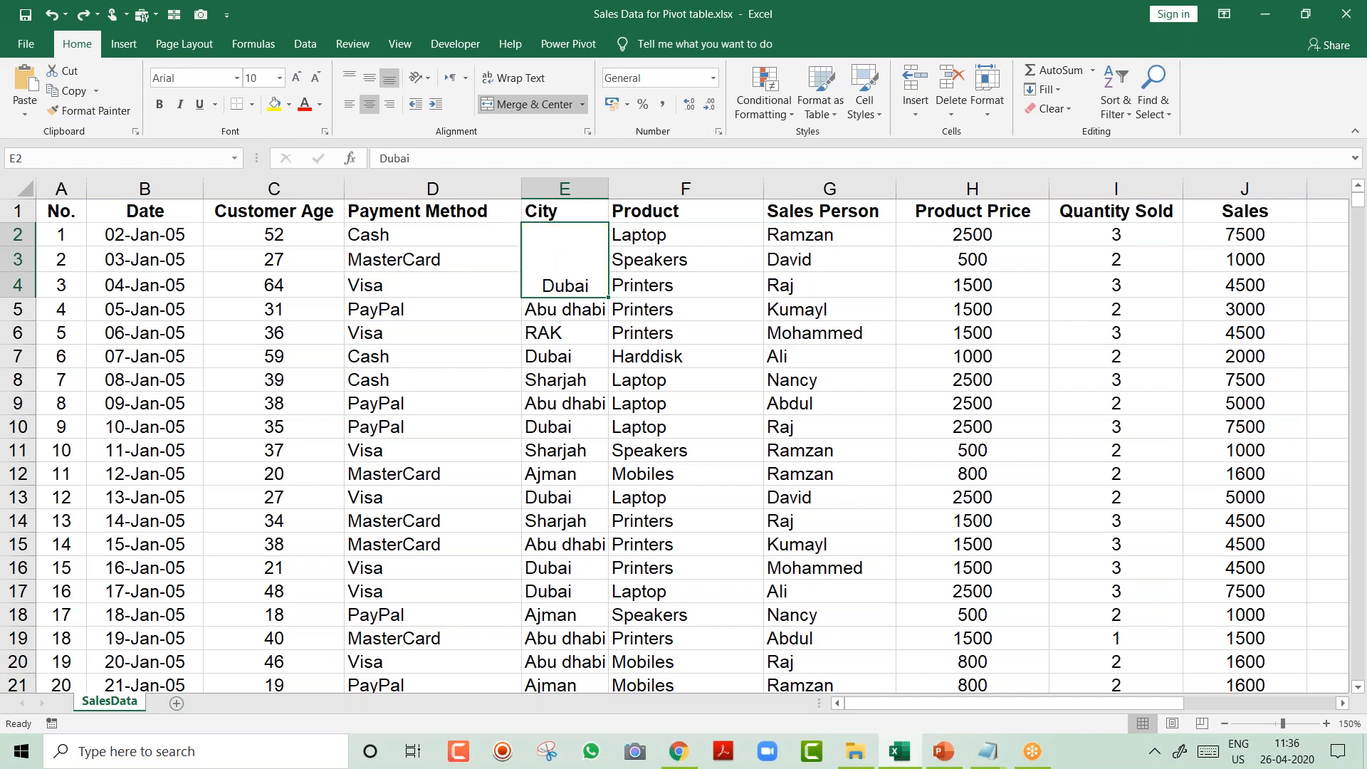
{"action": "key", "text": "ctrl+z"}
{"action": "left_click", "coordinate": [575, 238]}
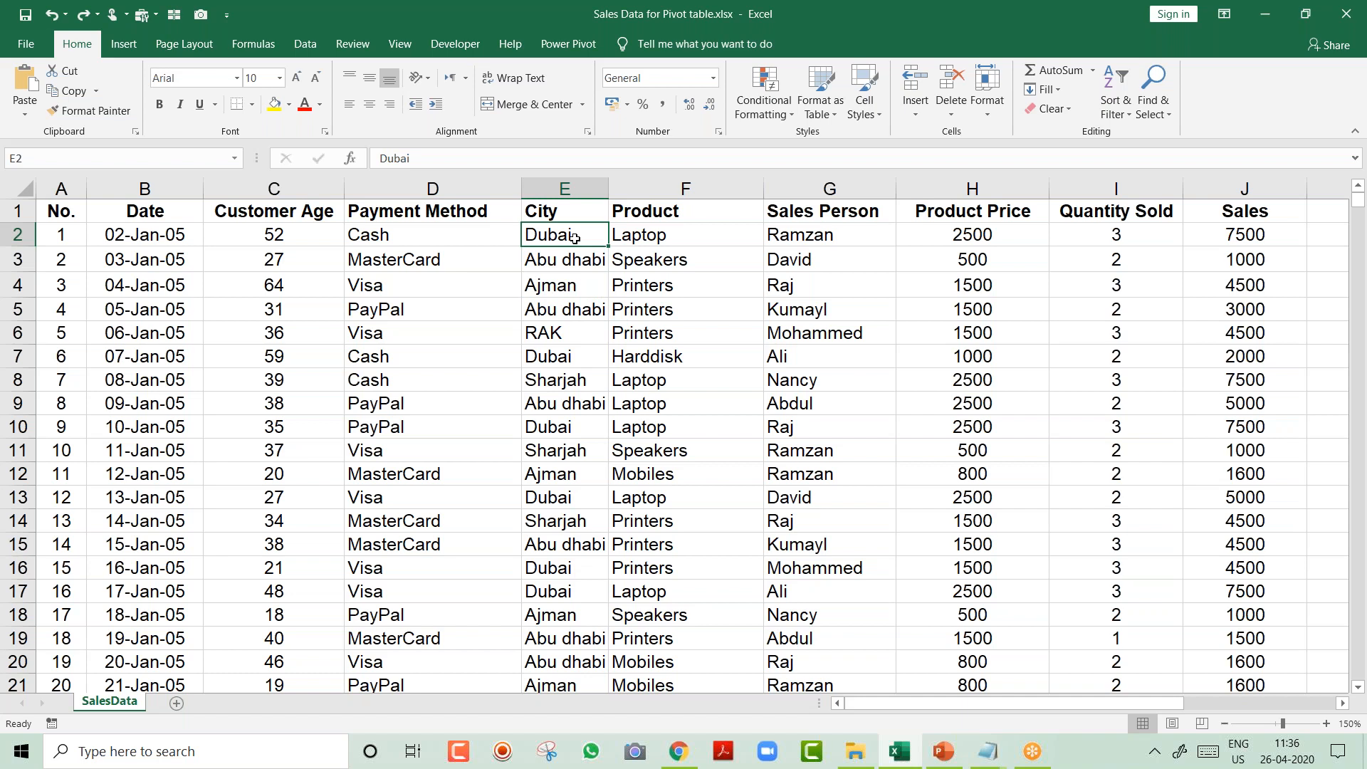
Switch to Notepad and add checklist item 3, "No Spelling Mistake", followed by a new line.
{"action": "key", "text": "alt+Tab"}
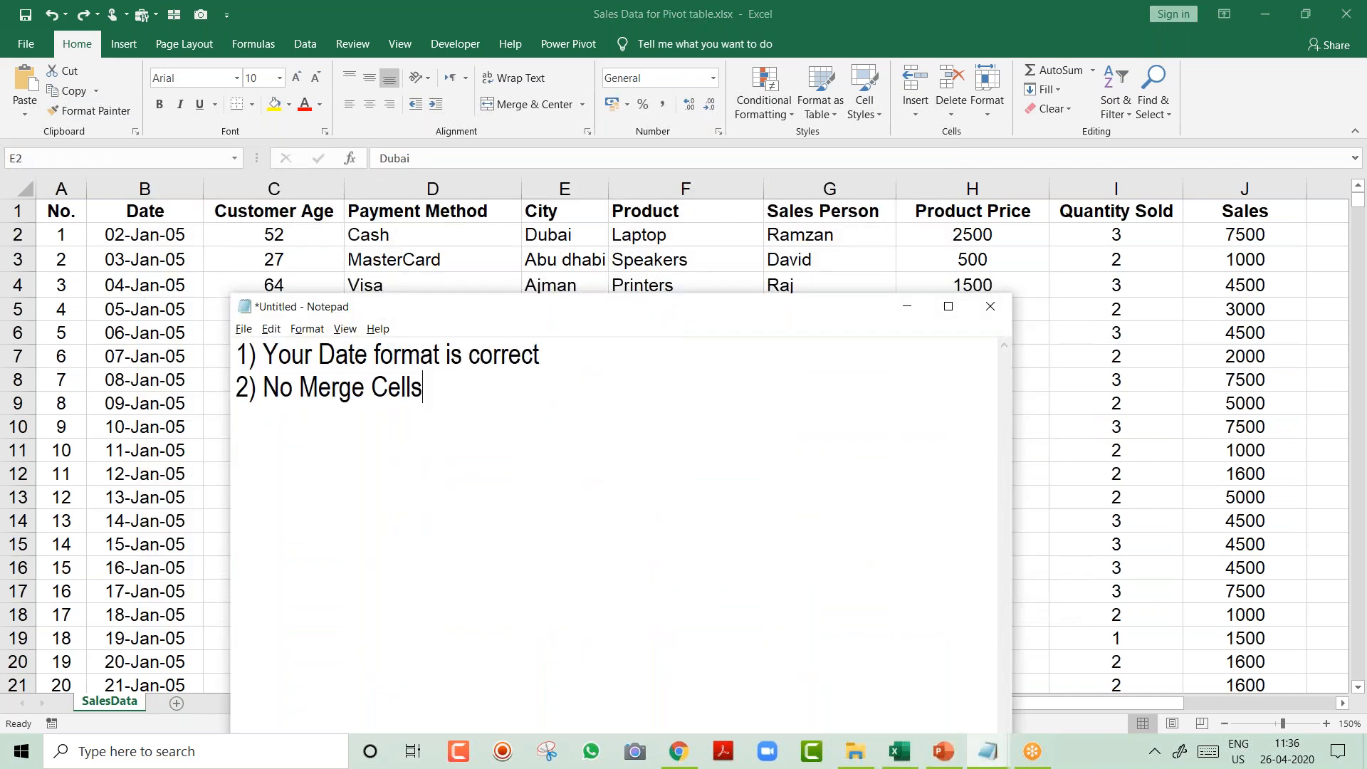
{"action": "key", "text": "Return"}
{"action": "type", "text": "3) No Spelling Misa"}
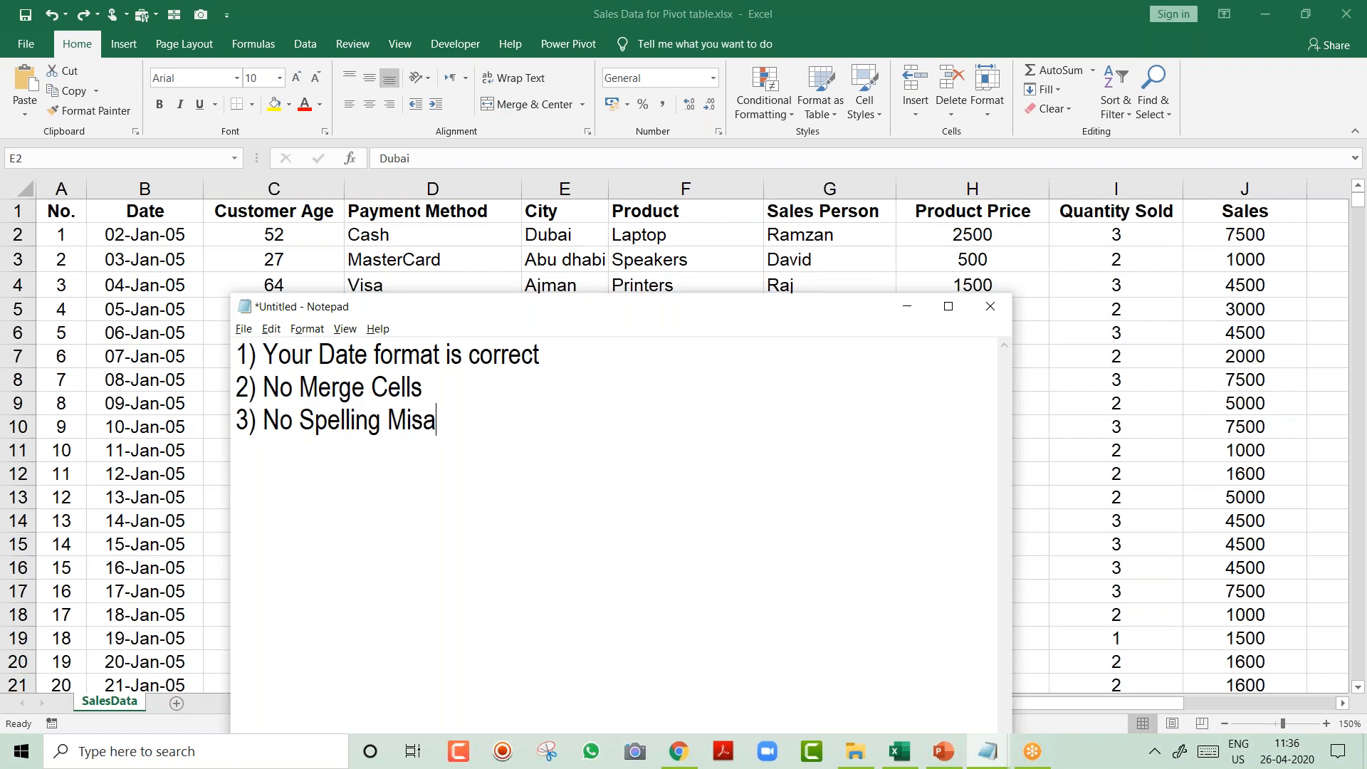
{"action": "key", "text": "BackSpace"}
{"action": "type", "text": "tke"}
{"action": "key", "text": "BackSpace"}
{"action": "key", "text": "BackSpace"}
{"action": "type", "text": "ake"}
{"action": "key", "text": "Return"}
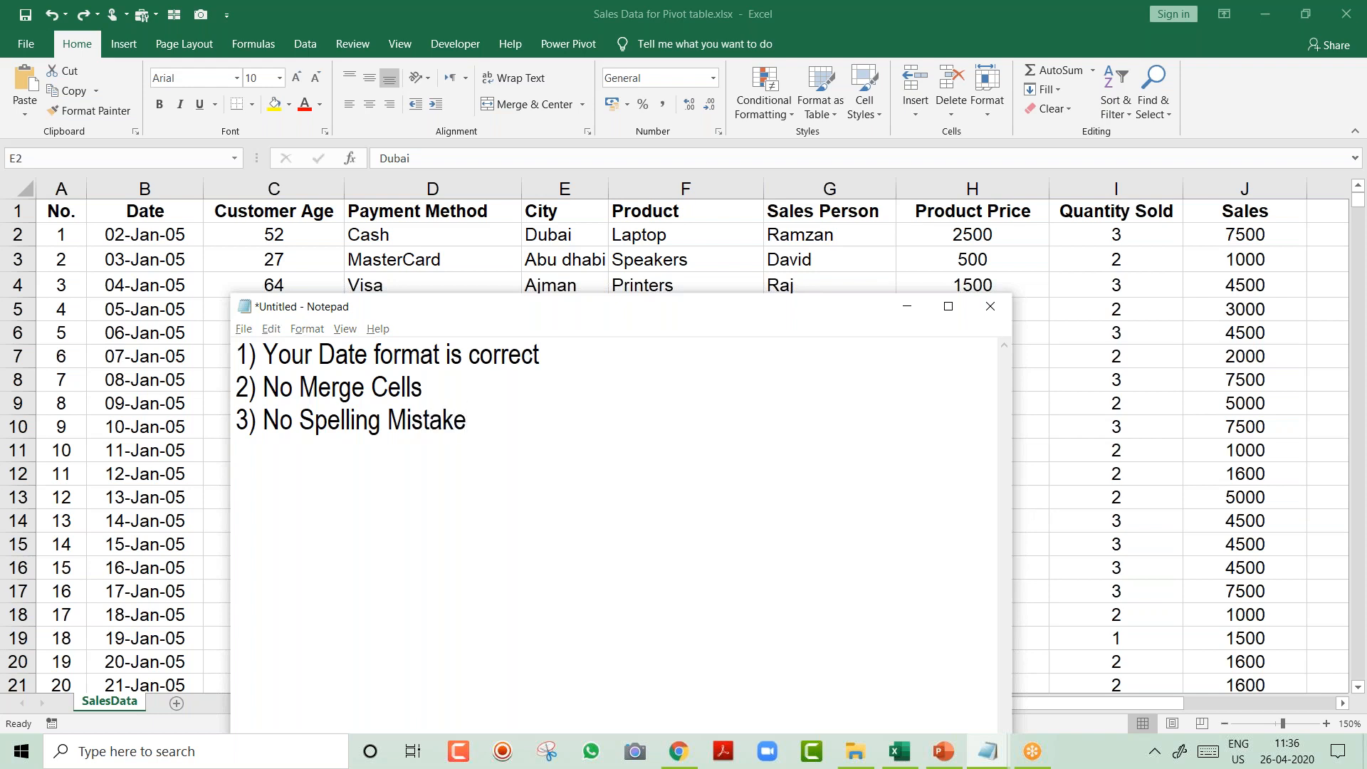
Switch to Excel and remove the space from the City entry in E9 so it reads "Abudhabi".
{"action": "key", "text": "alt+Tab"}
{"action": "left_click", "coordinate": [567, 264]}
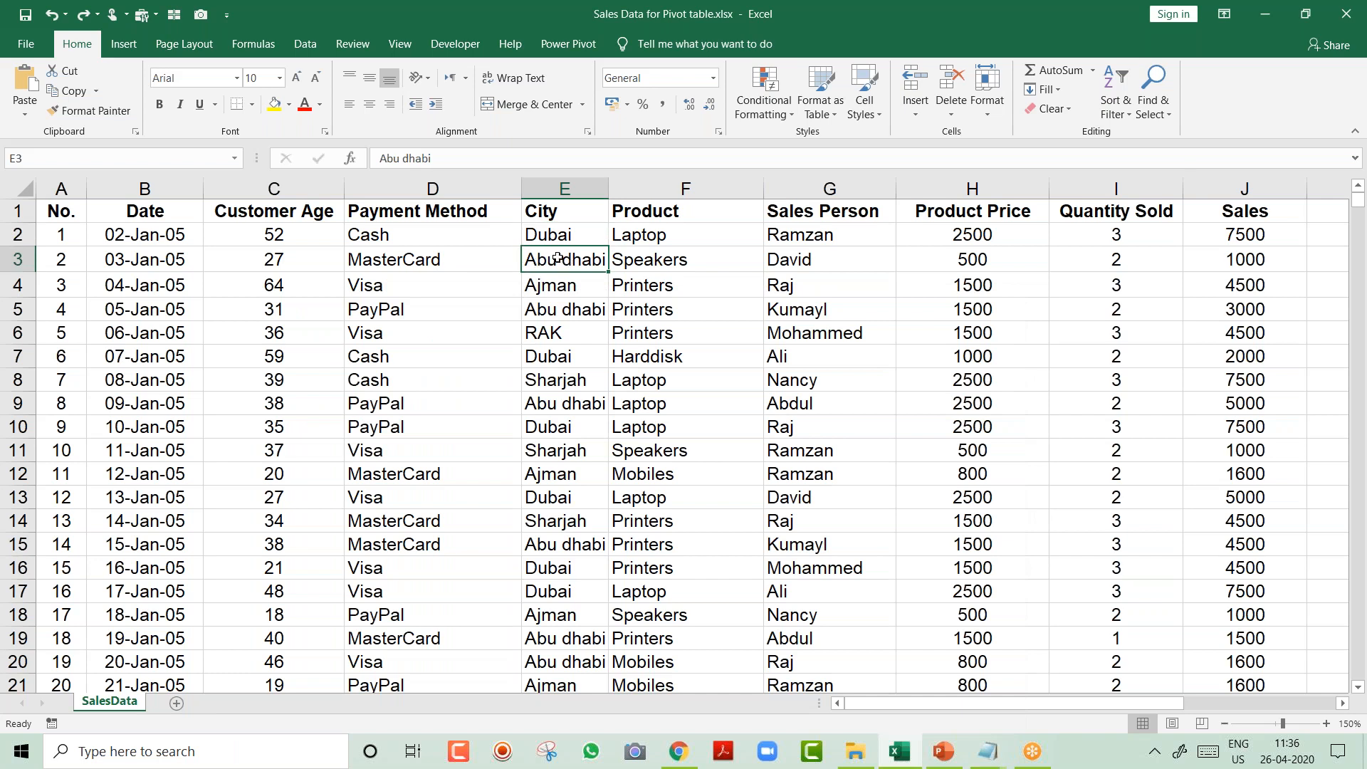
{"action": "left_click", "coordinate": [570, 404]}
{"action": "key", "text": "F2"}
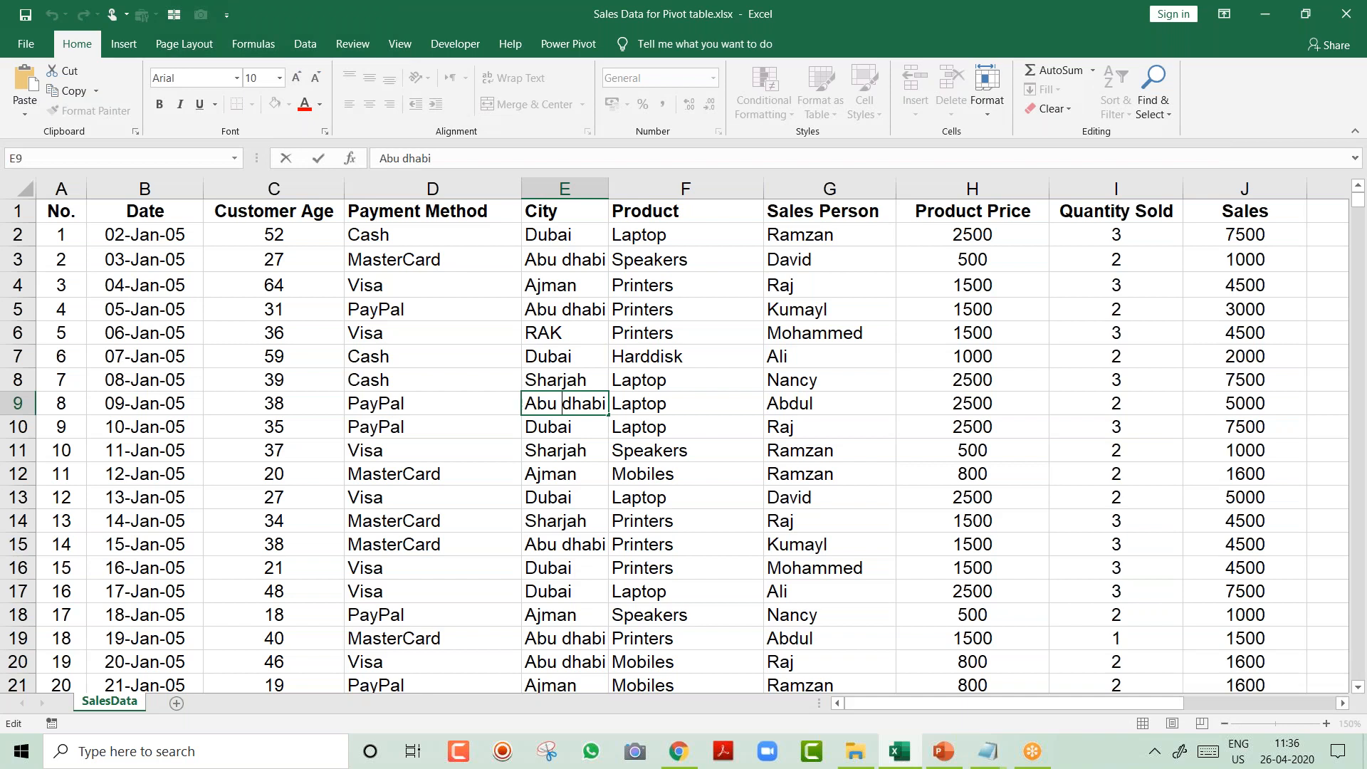
{"action": "key", "text": "BackSpace"}
{"action": "key", "text": "Return"}
{"action": "key", "text": "Return"}
{"action": "key", "text": "Return"}
{"action": "key", "text": "Return"}
{"action": "key", "text": "Return"}
{"action": "key", "text": "Return"}
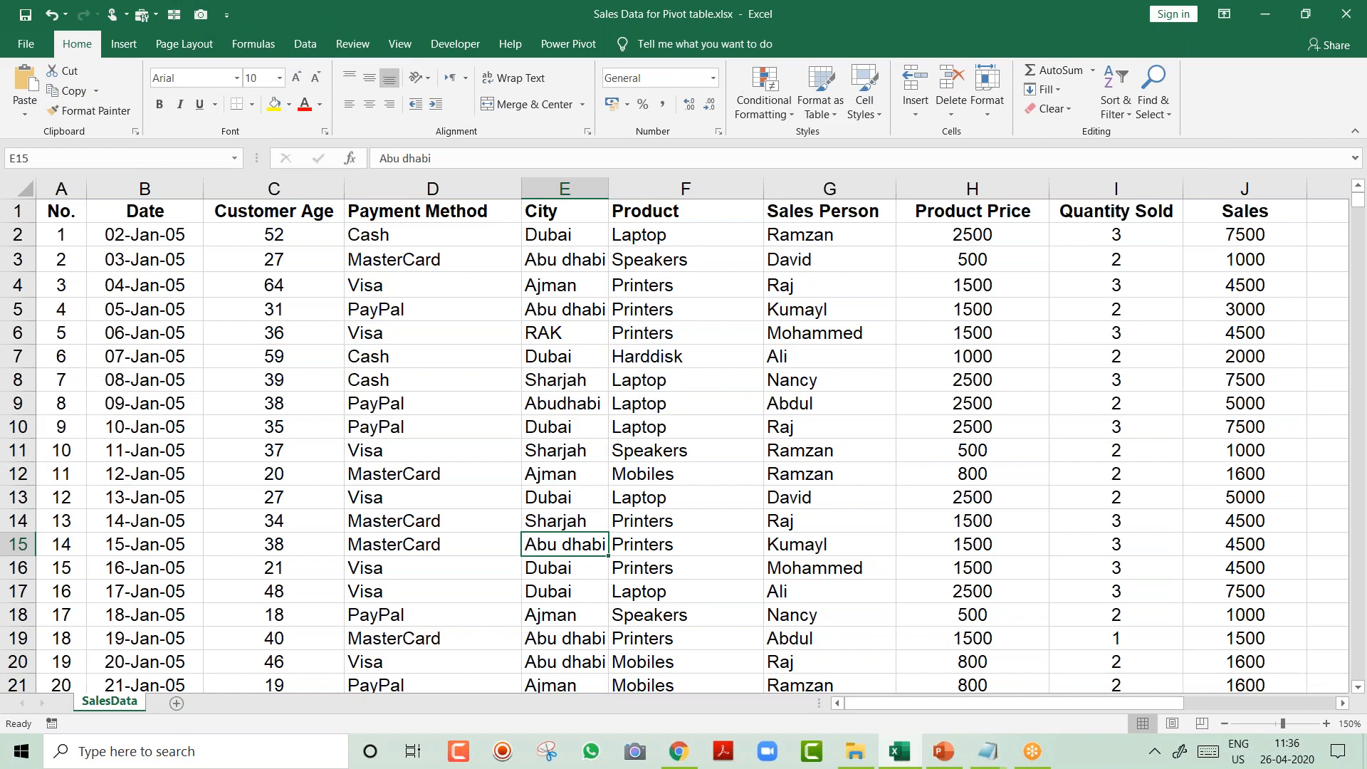
Undo the spelling change to the City entry in E9.
{"action": "key", "text": "Page_Down"}
{"action": "key", "text": "ctrl+Up"}
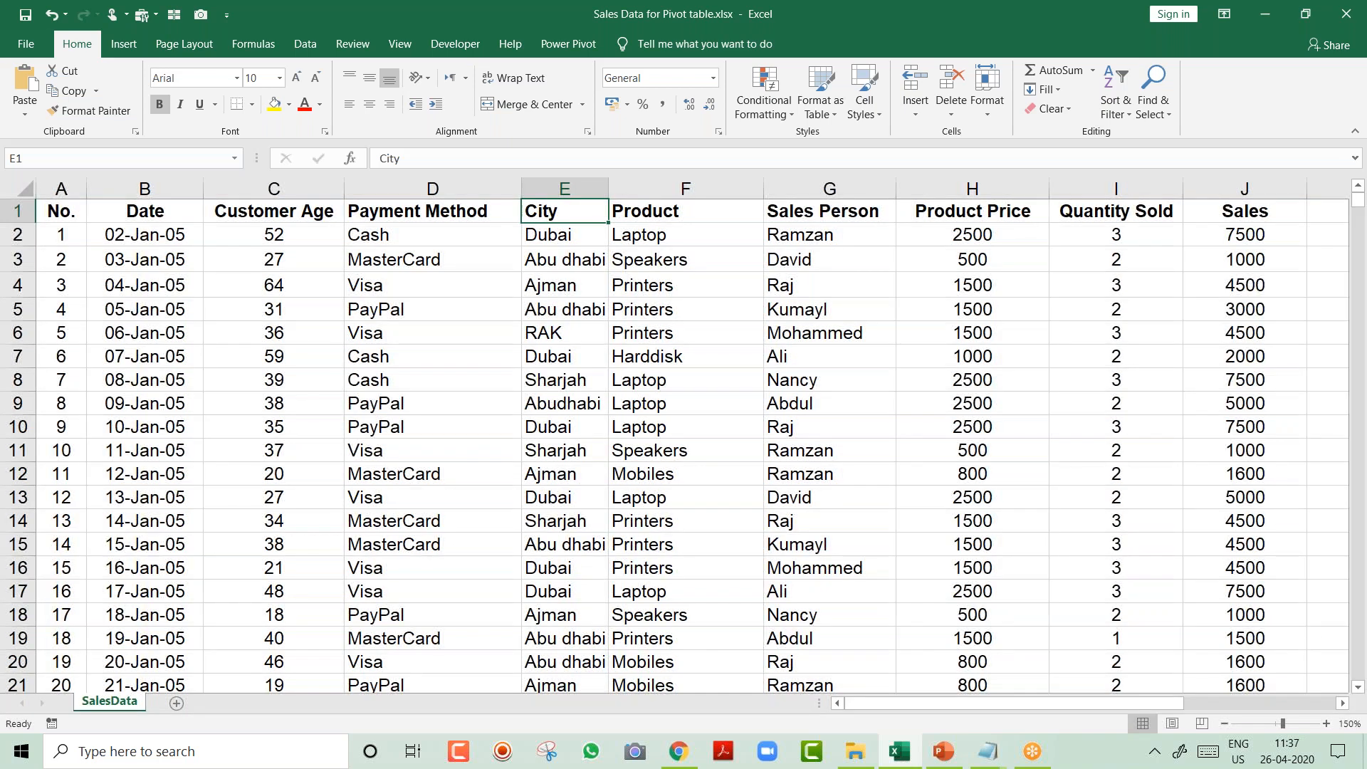
{"action": "key", "text": "ctrl+z"}
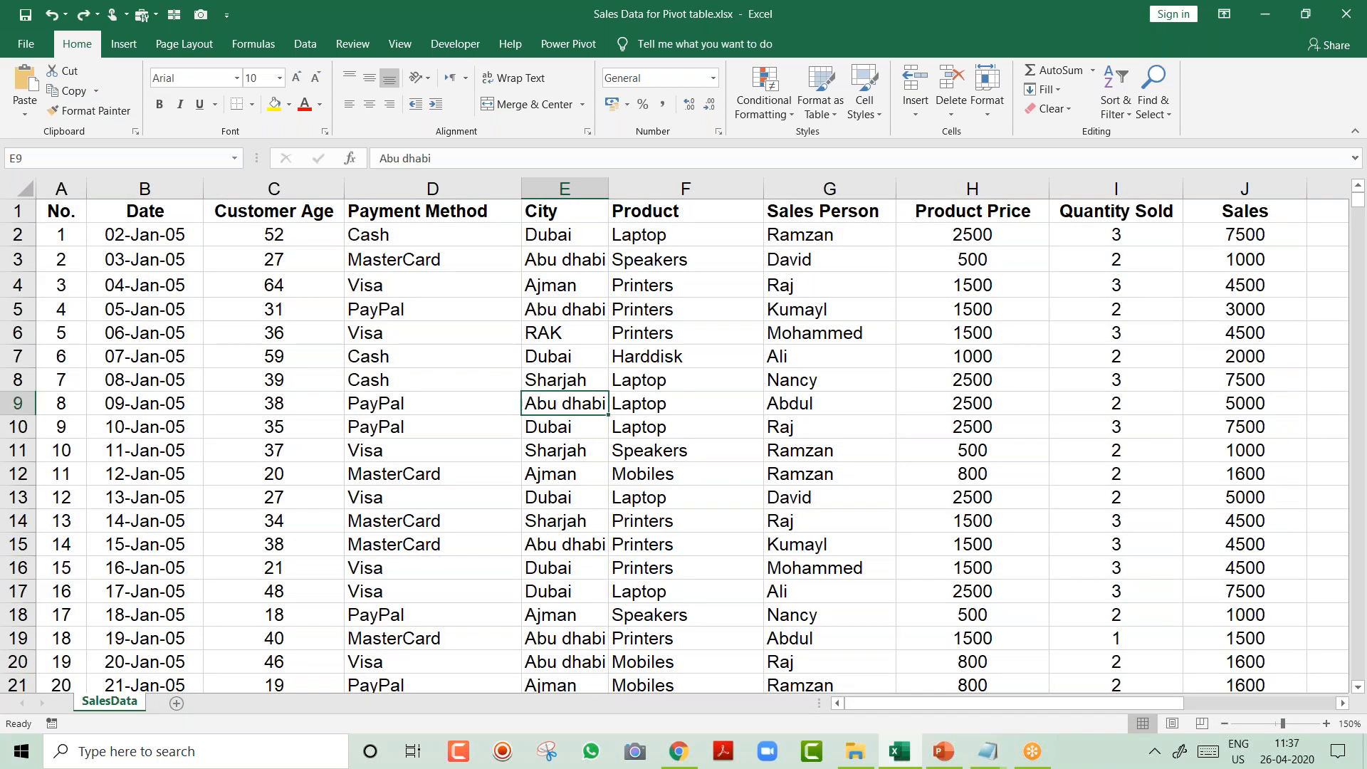
Switch to Notepad and add checklist item 4, "Column Heading Should not be blank", followed by a new line.
{"action": "key", "text": "alt+Tab"}
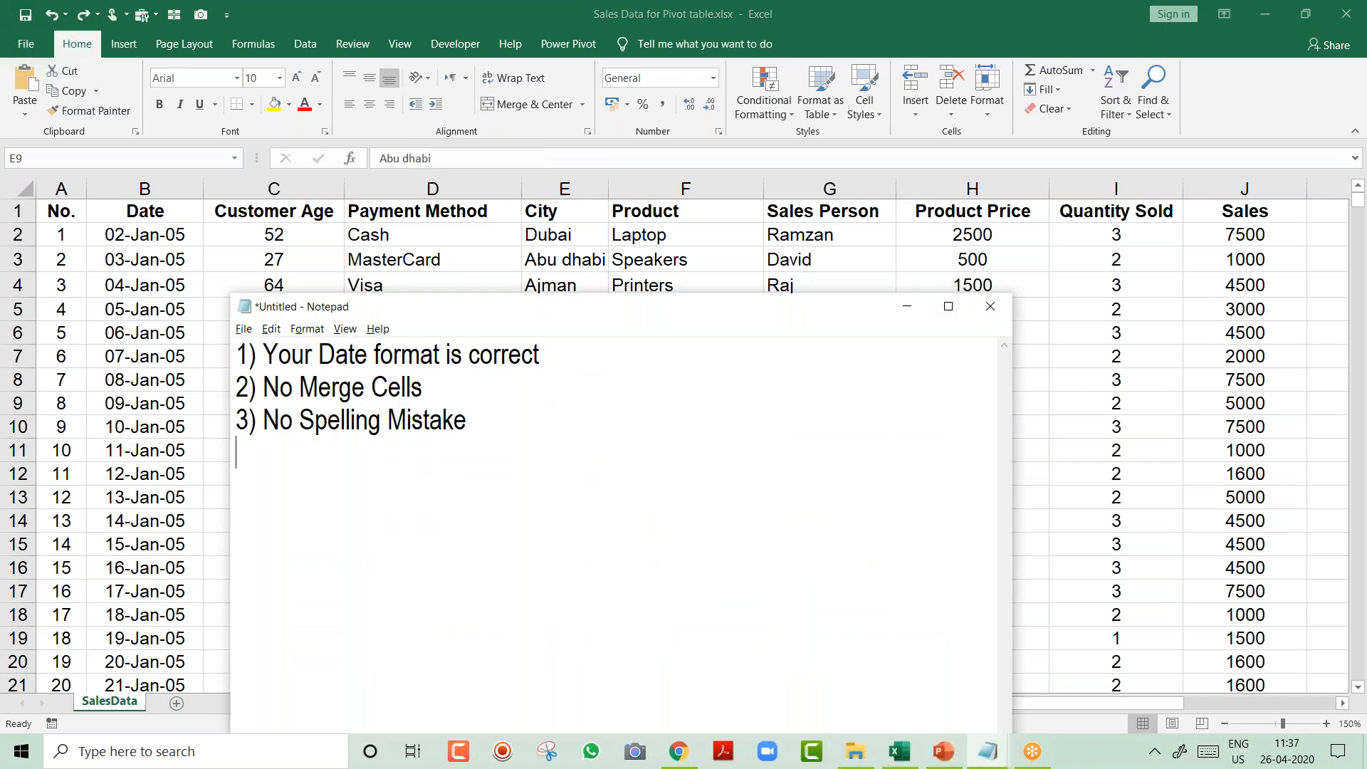
{"action": "type", "text": "4)"}
{"action": "type", "text": "Column H"}
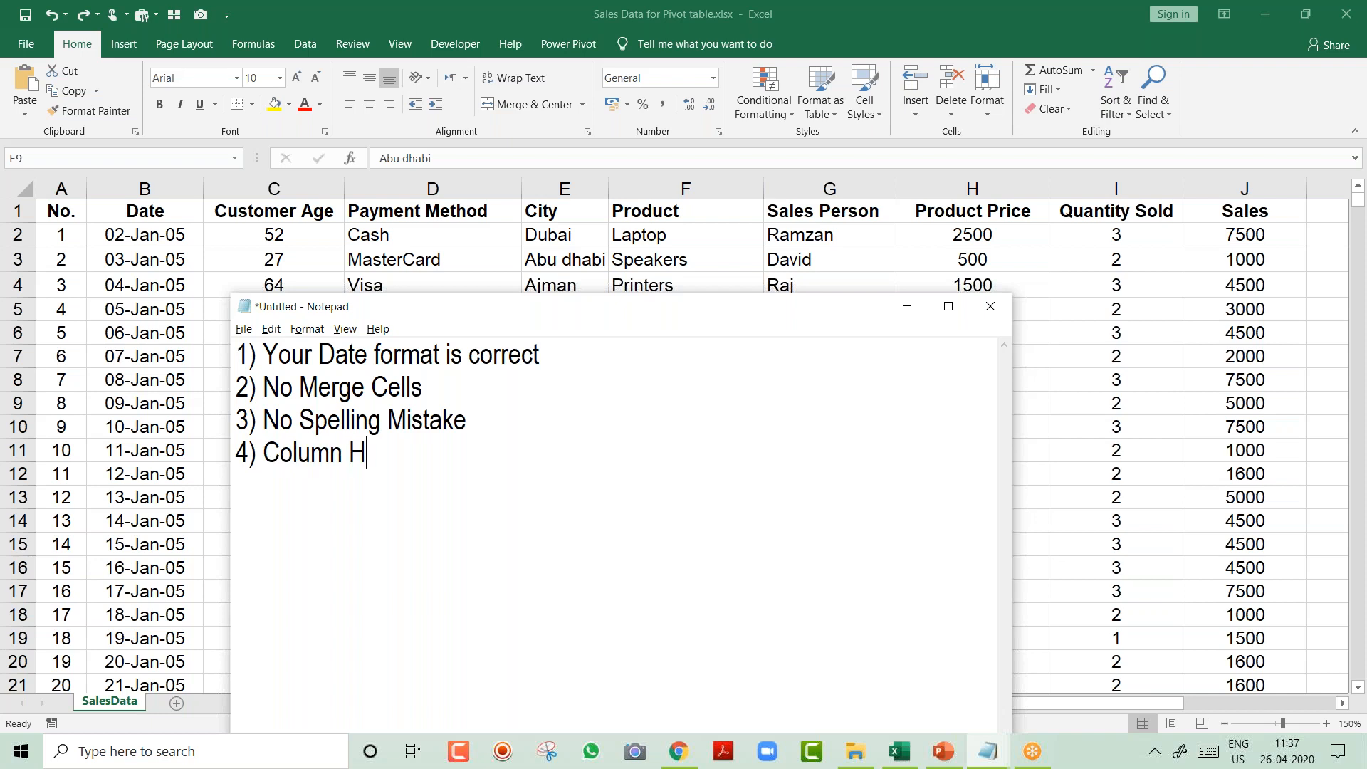
{"action": "type", "text": "eading Should not be b"}
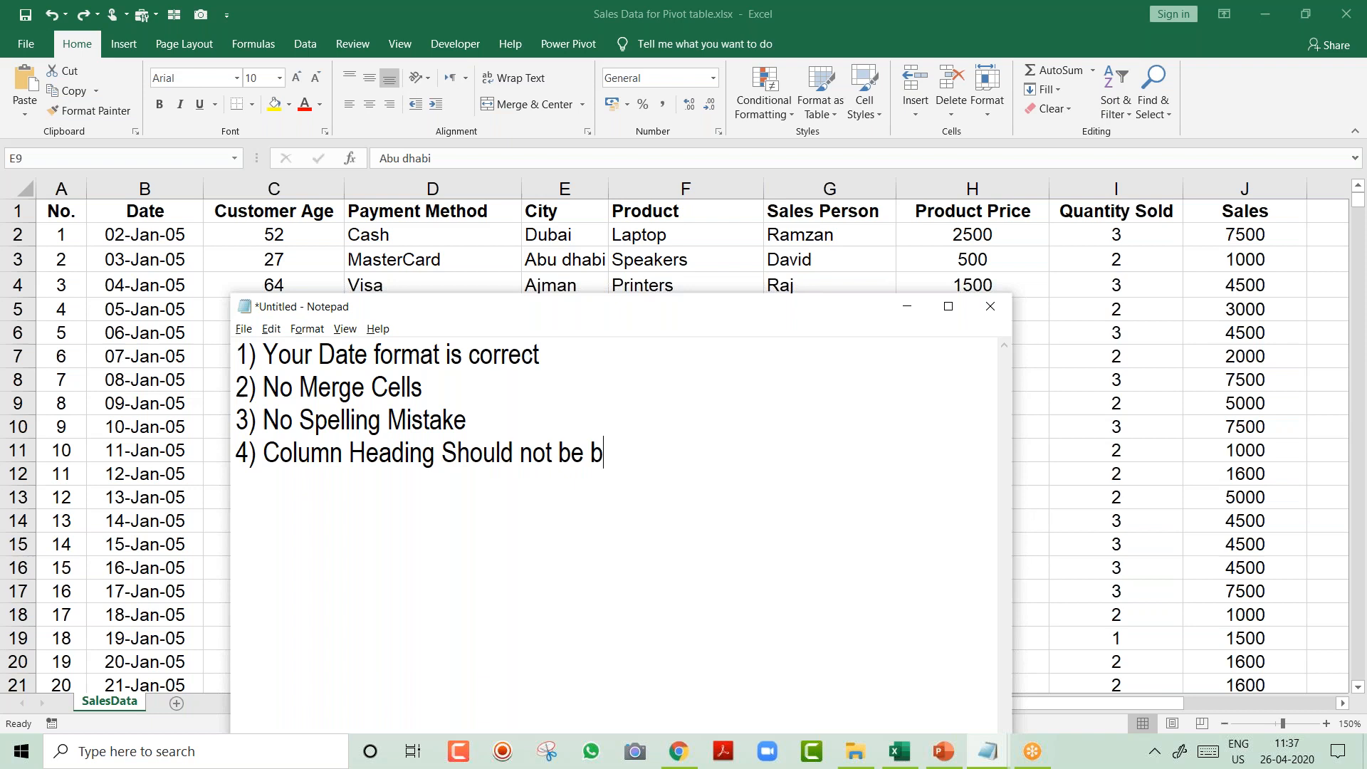
{"action": "type", "text": "lank"}
{"action": "key", "text": "Return"}
Switch to Excel and look through the column headings in row 1, starting from No.
{"action": "key", "text": "alt+Tab"}
{"action": "key", "text": "ctrl+Up"}
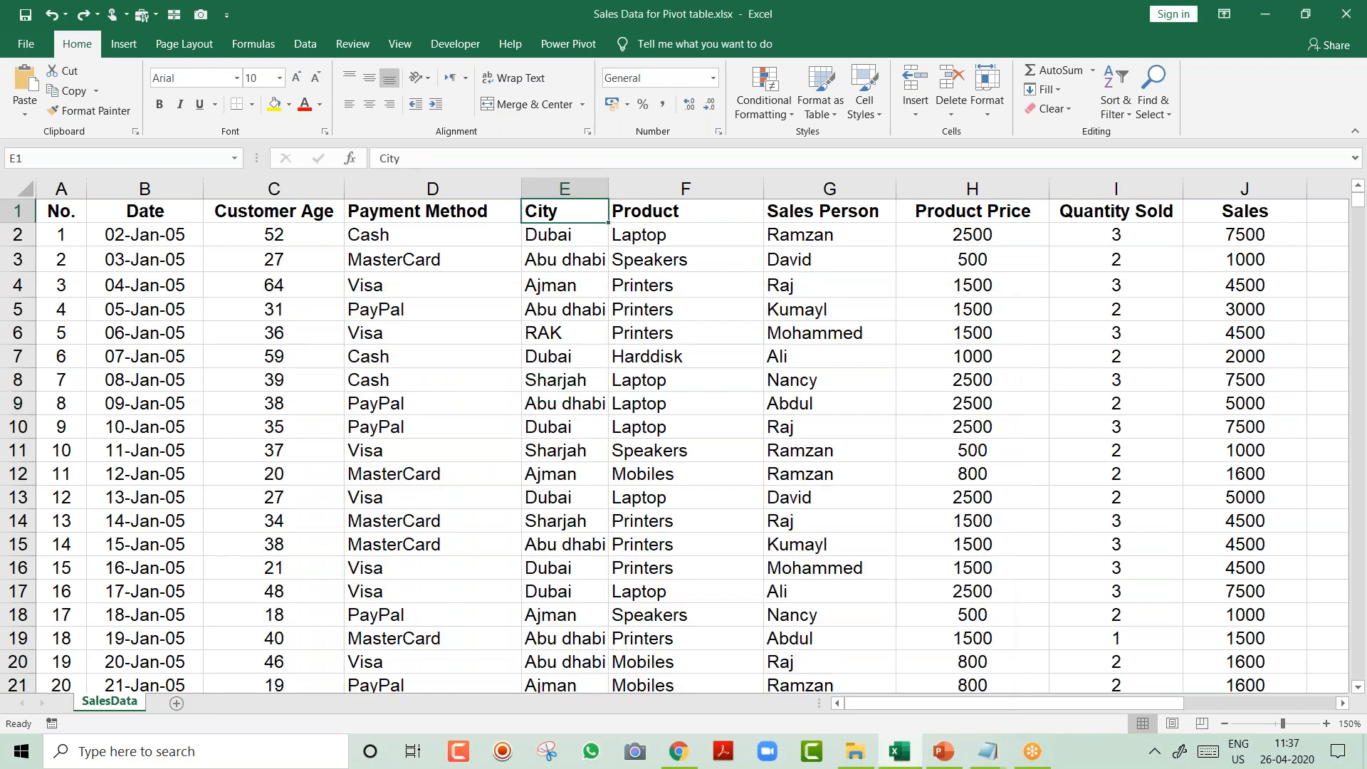
{"action": "key", "text": "ctrl+Left"}
{"action": "key", "text": "Right"}
{"action": "key", "text": "Right"}
{"action": "key", "text": "Right"}
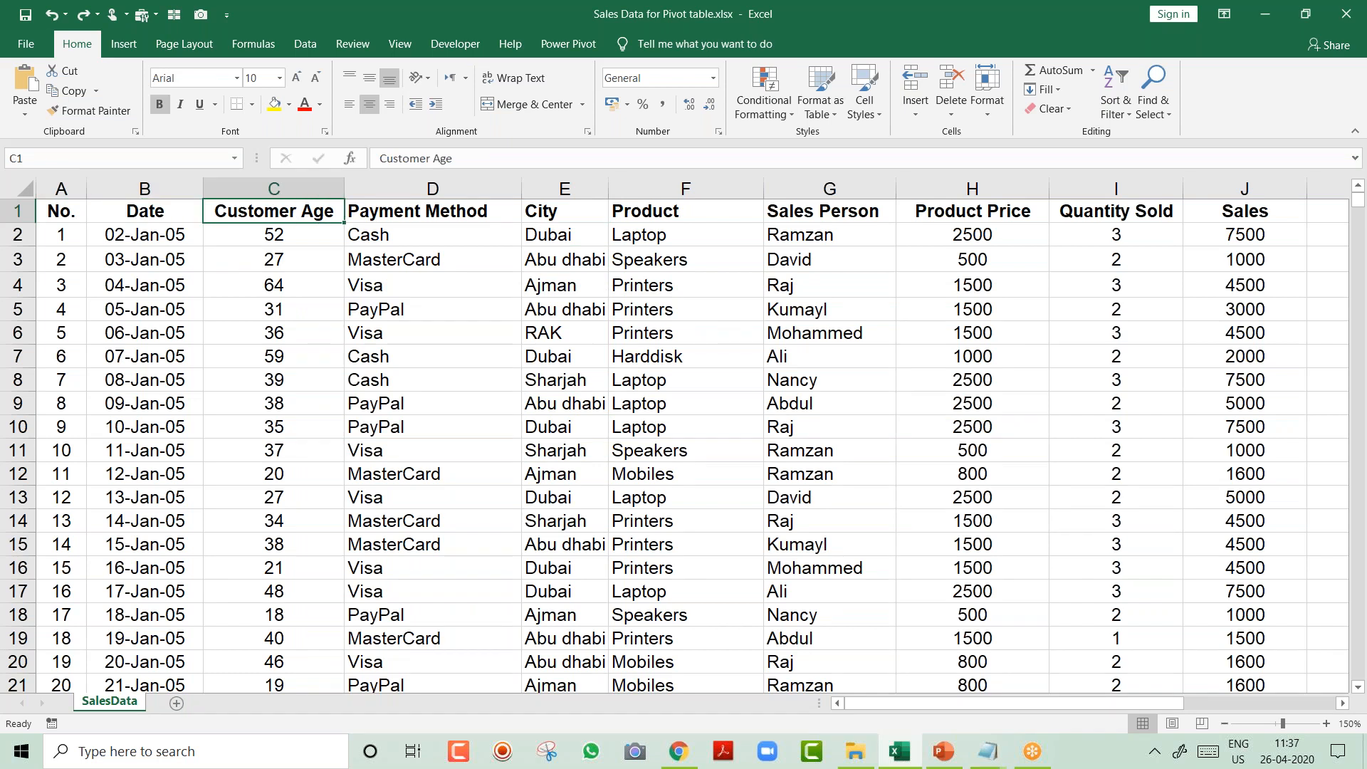
{"action": "key", "text": "Right"}
Switch to Notepad and add checklist item 5, "Make sure you dont have Blank Rows or Column".
{"action": "key", "text": "alt+Tab"}
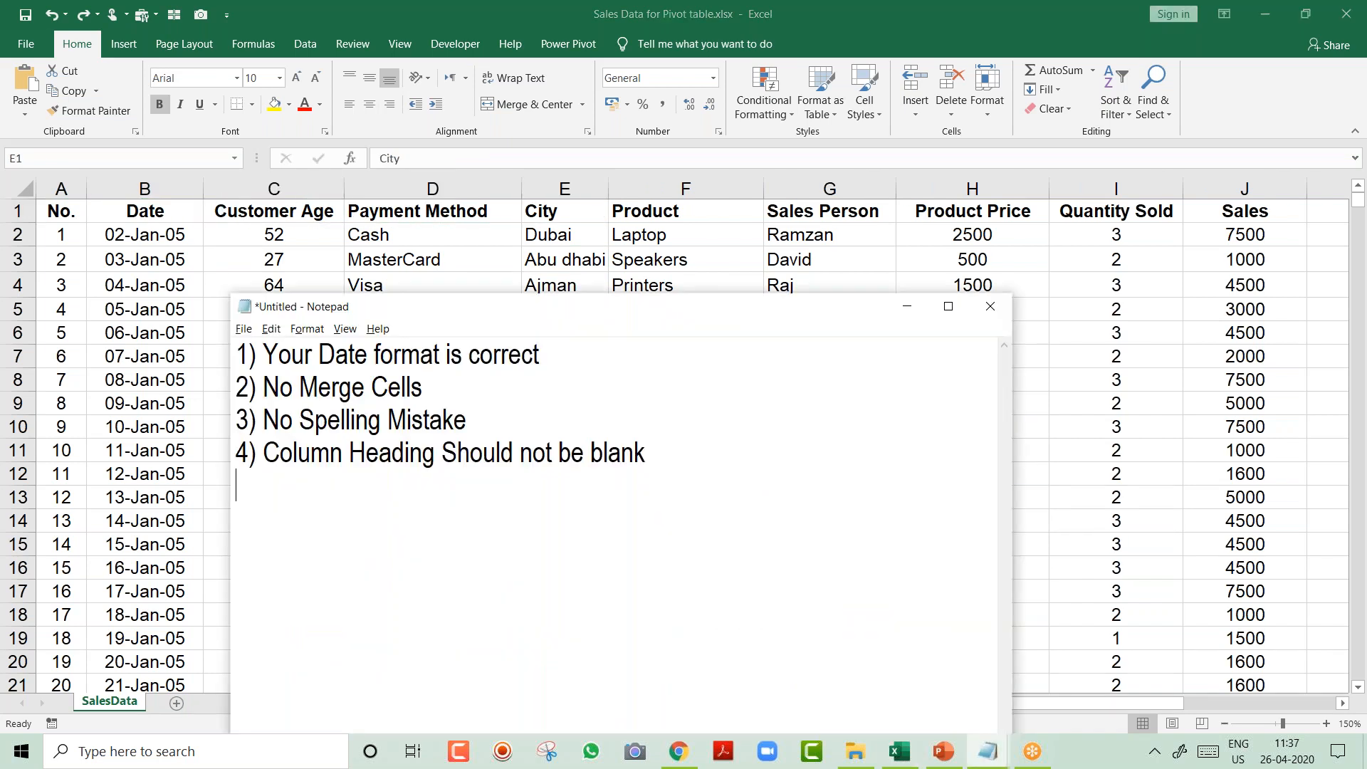
{"action": "type", "text": "5) "}
{"action": "type", "text": "Ple"}
{"action": "key", "text": "BackSpace"}
{"action": "key", "text": "BackSpace"}
{"action": "key", "text": "BackSpace"}
{"action": "type", "text": "Make"}
{"action": "key", "text": "BackSpace"}
{"action": "type", "text": "ke "}
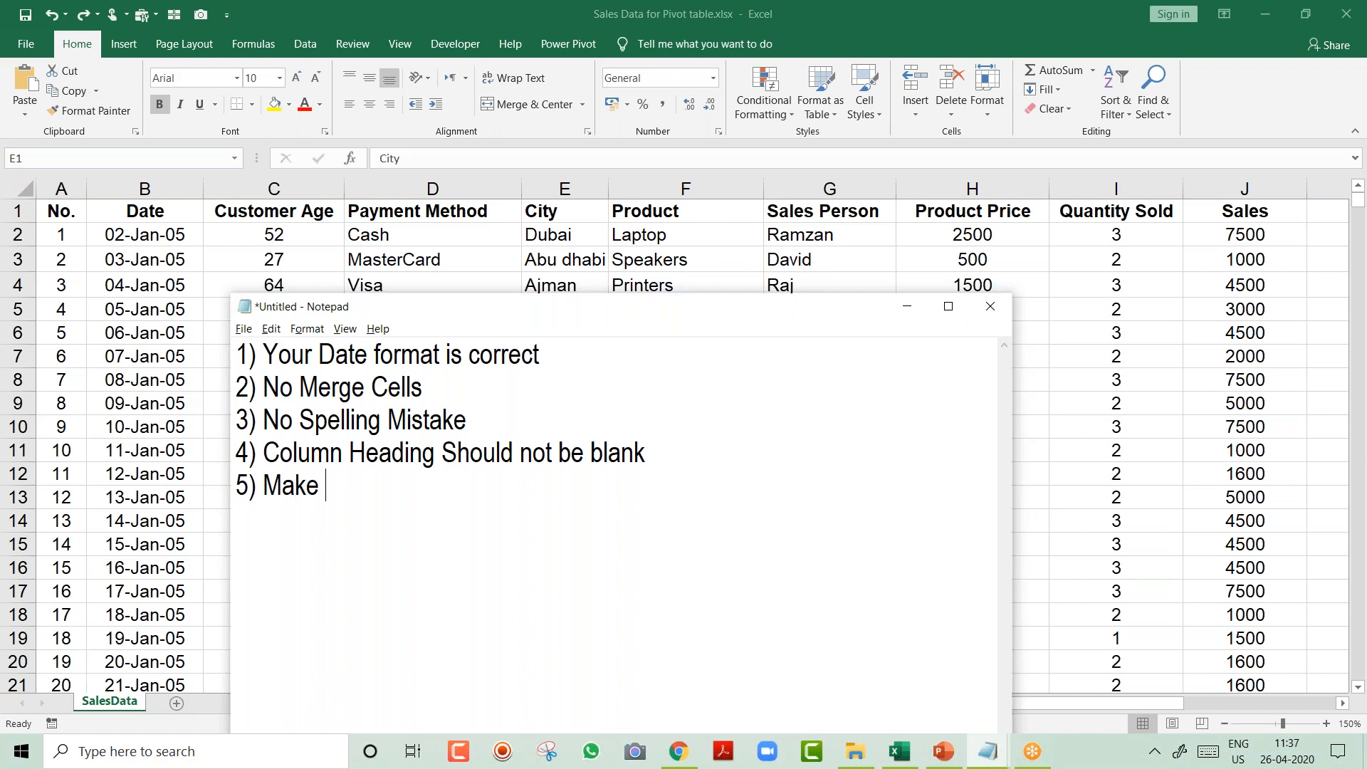
{"action": "type", "text": "sure you dont hav"}
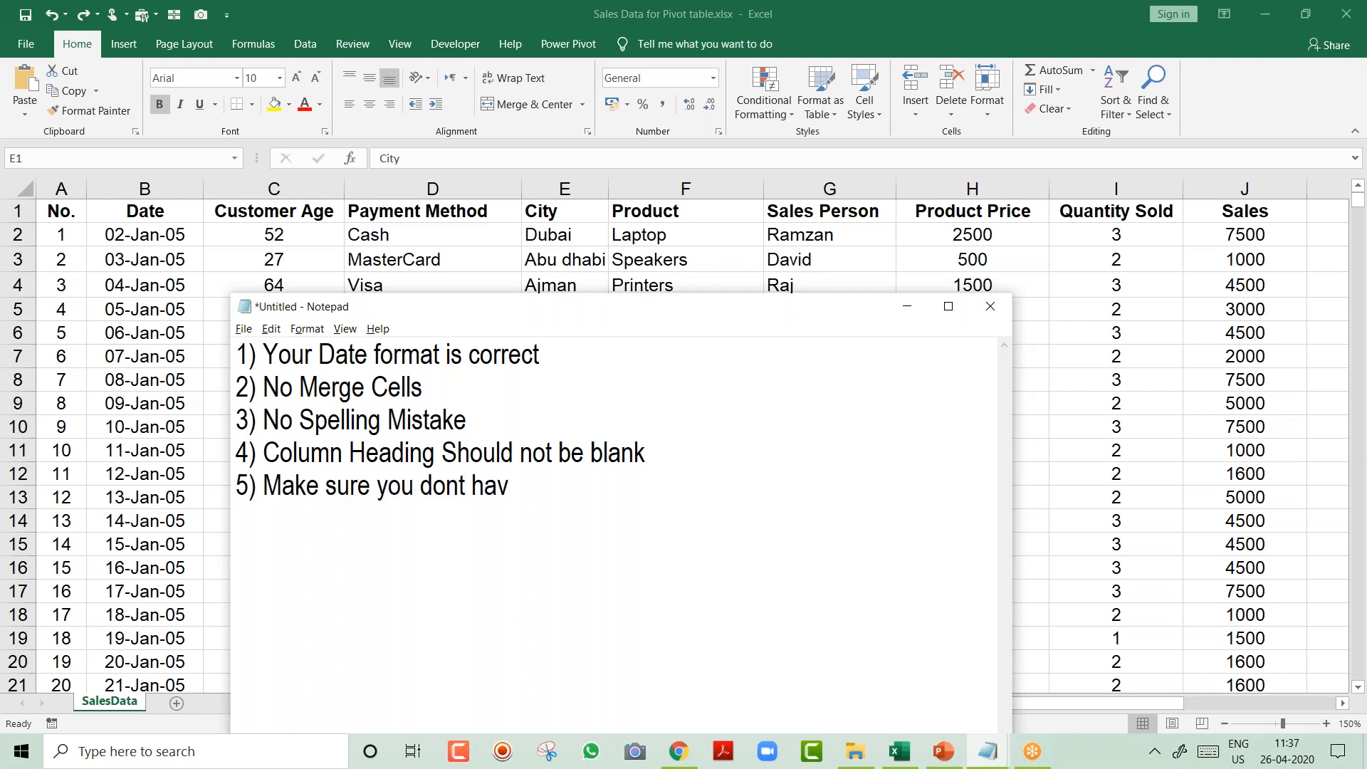
{"action": "type", "text": "e Blank o"}
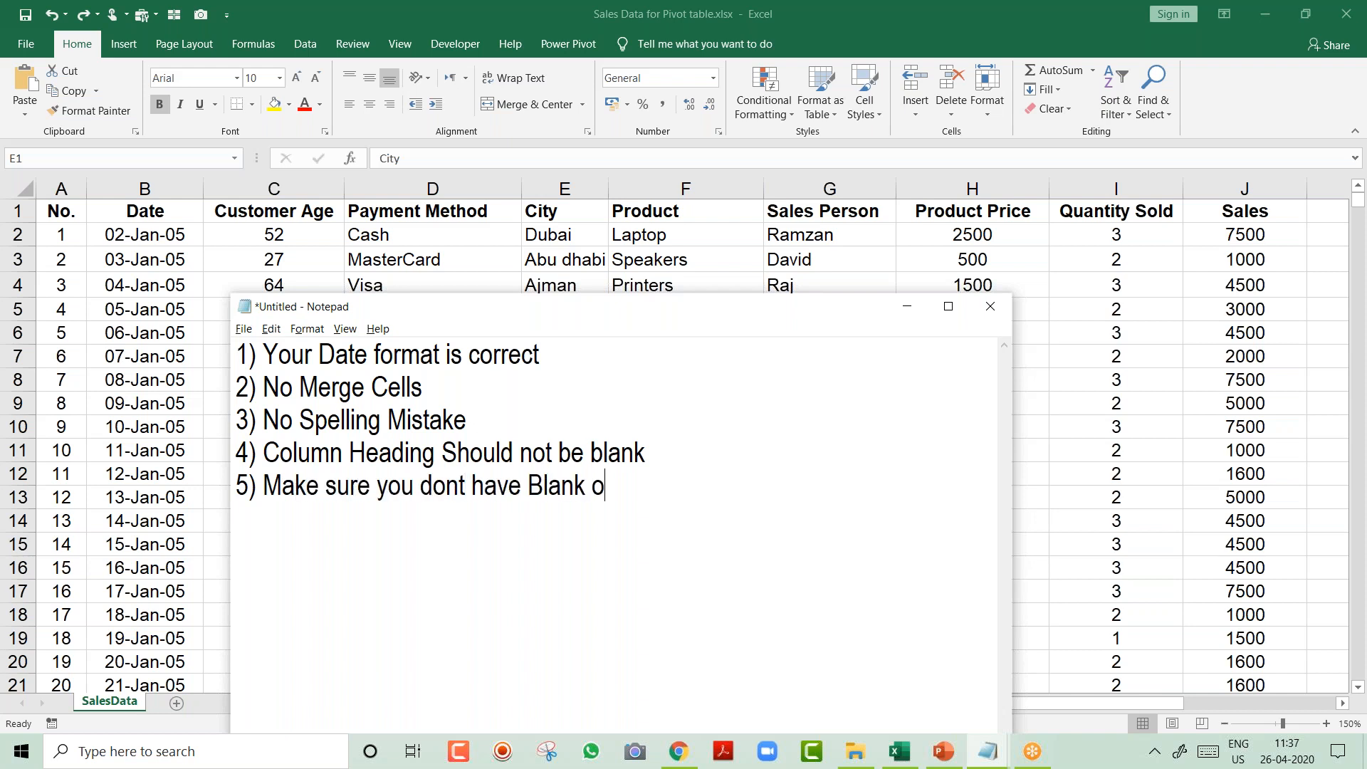
{"action": "key", "text": "BackSpace"}
{"action": "type", "text": "Rows or C"}
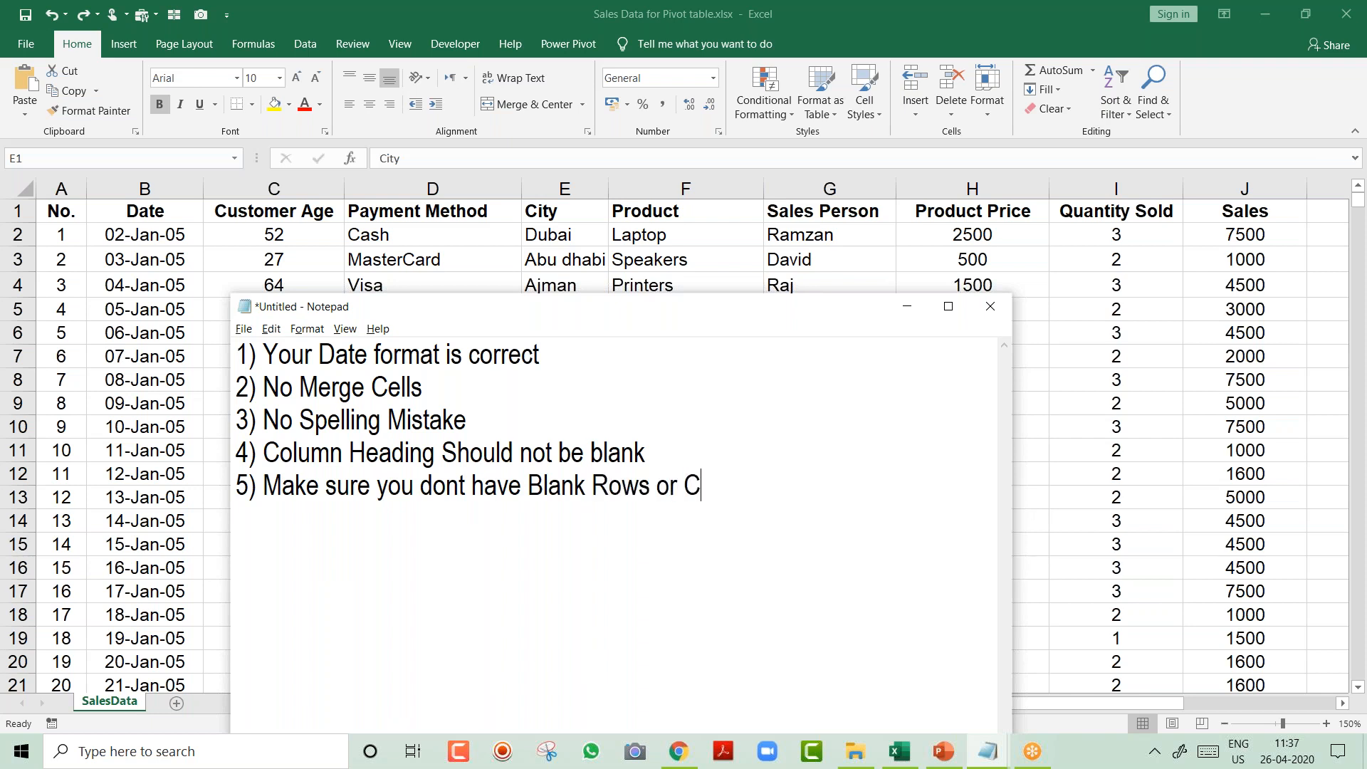
{"action": "type", "text": "olumn"}
Switch to Excel and insert a blank row at row 11 of the sales data.
{"action": "key", "text": "alt+Tab"}
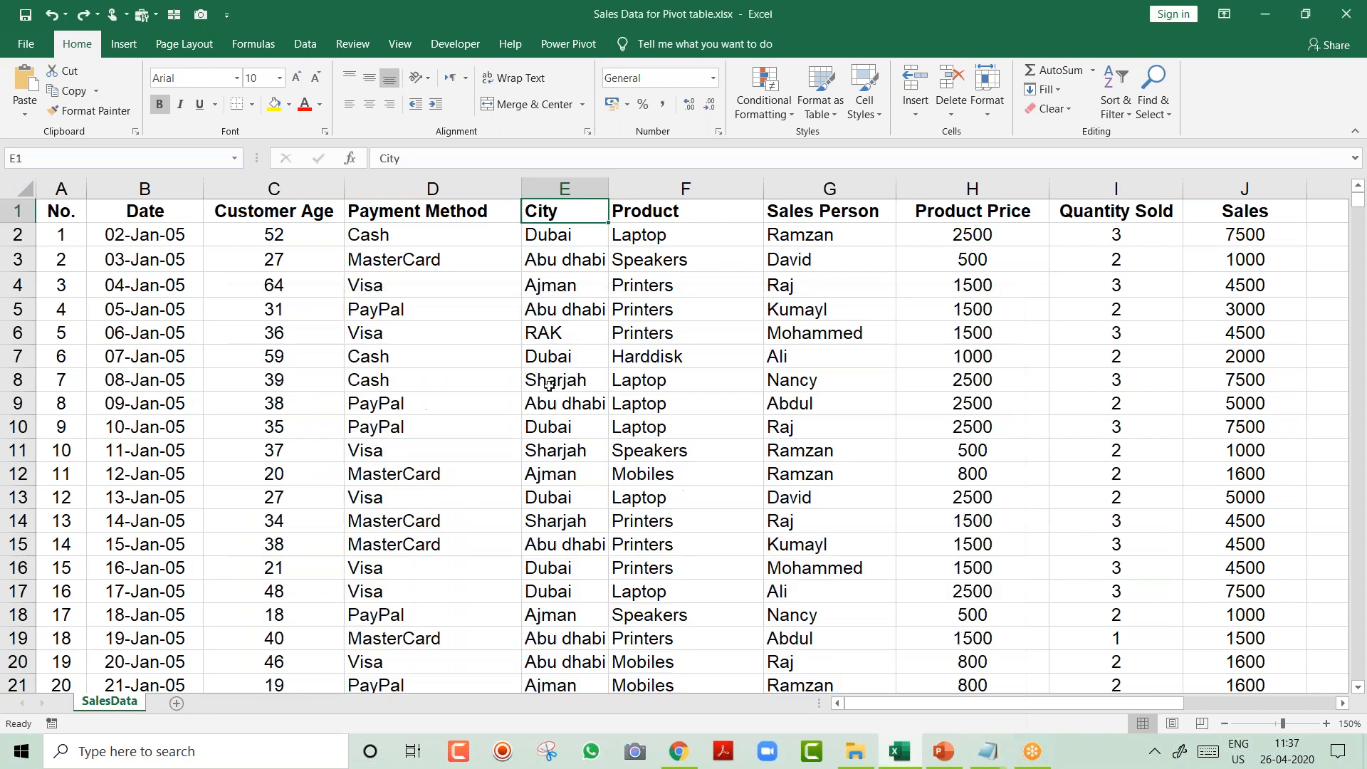
{"action": "left_click", "coordinate": [143, 412]}
{"action": "key", "text": "Down"}
{"action": "key", "text": "Down"}
{"action": "key", "text": "shift+space"}
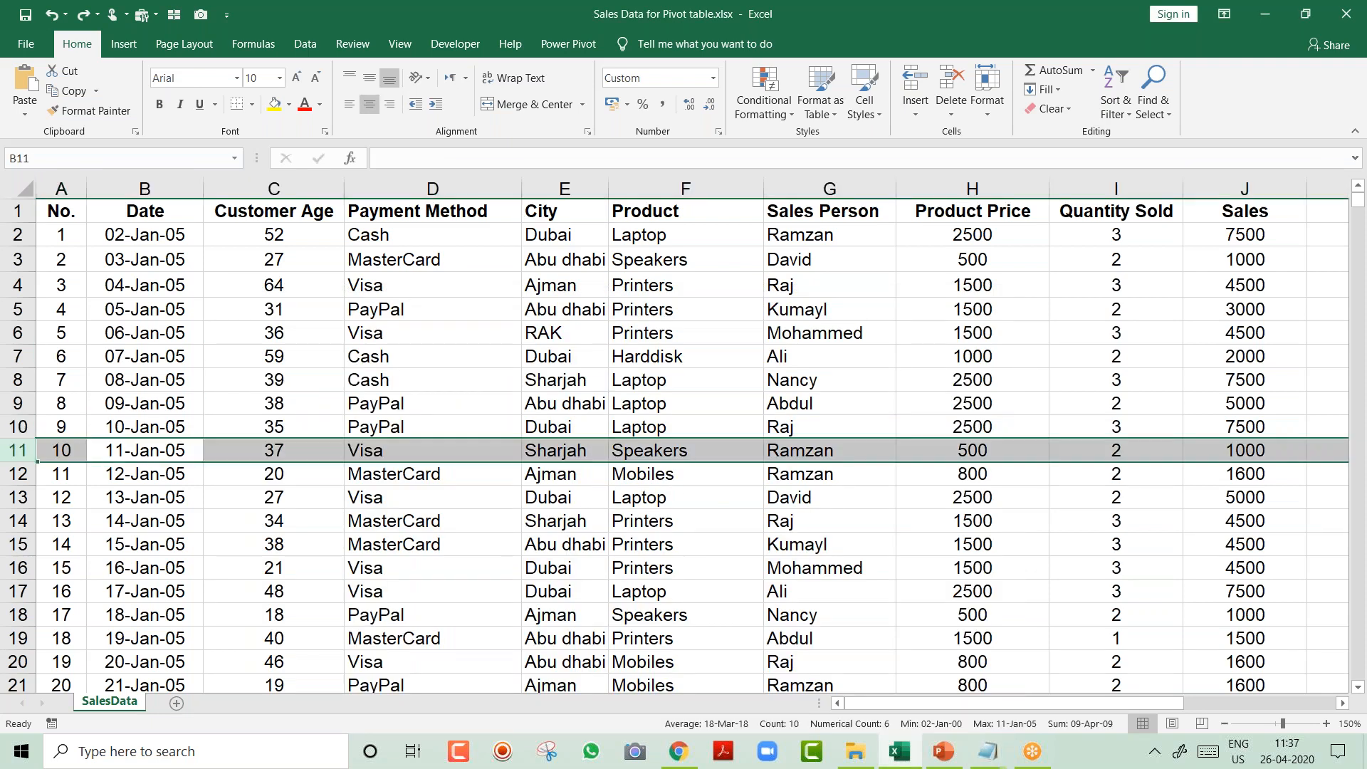
{"action": "key", "text": "ctrl+plus"}
{"action": "key", "text": "Up"}
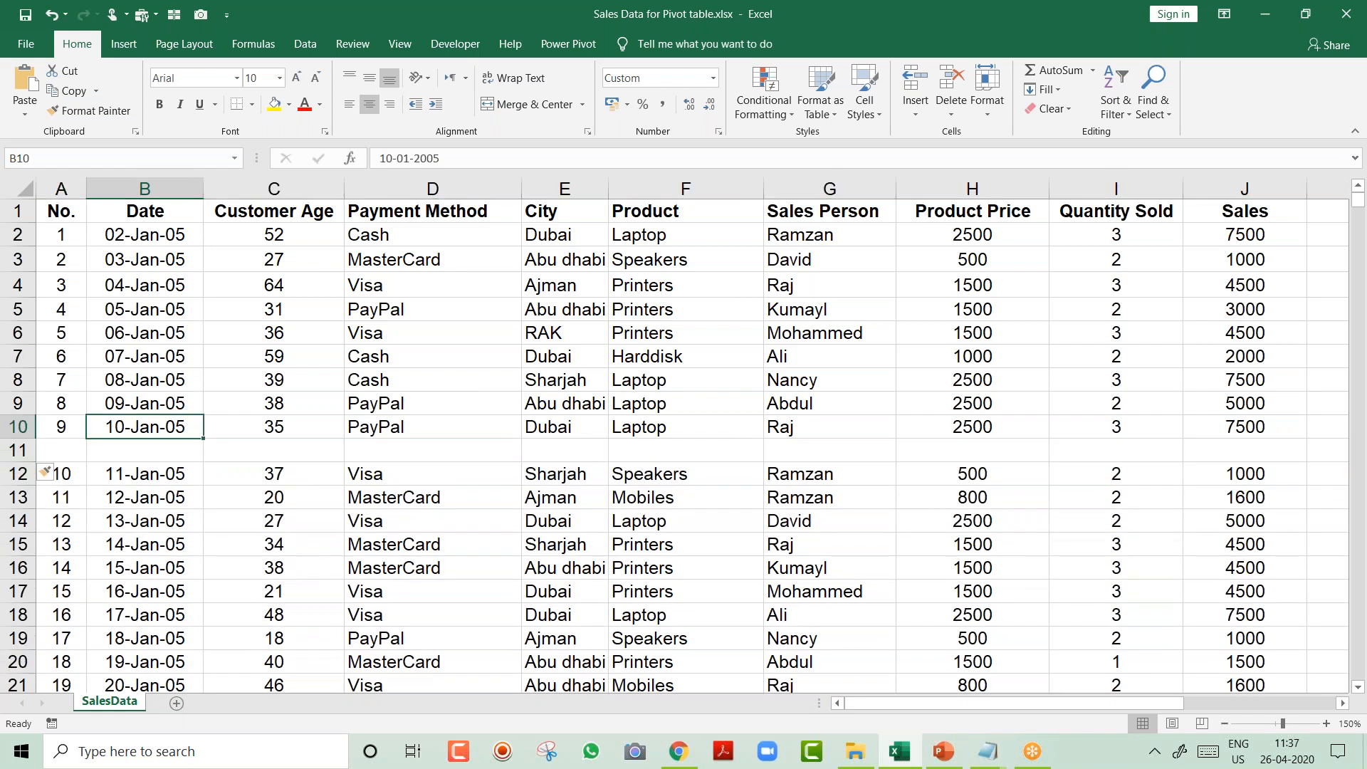
Check the source range that Create PivotTable proposes from cell B4, and undo the blank row insertion.
{"action": "left_click", "coordinate": [155, 279]}
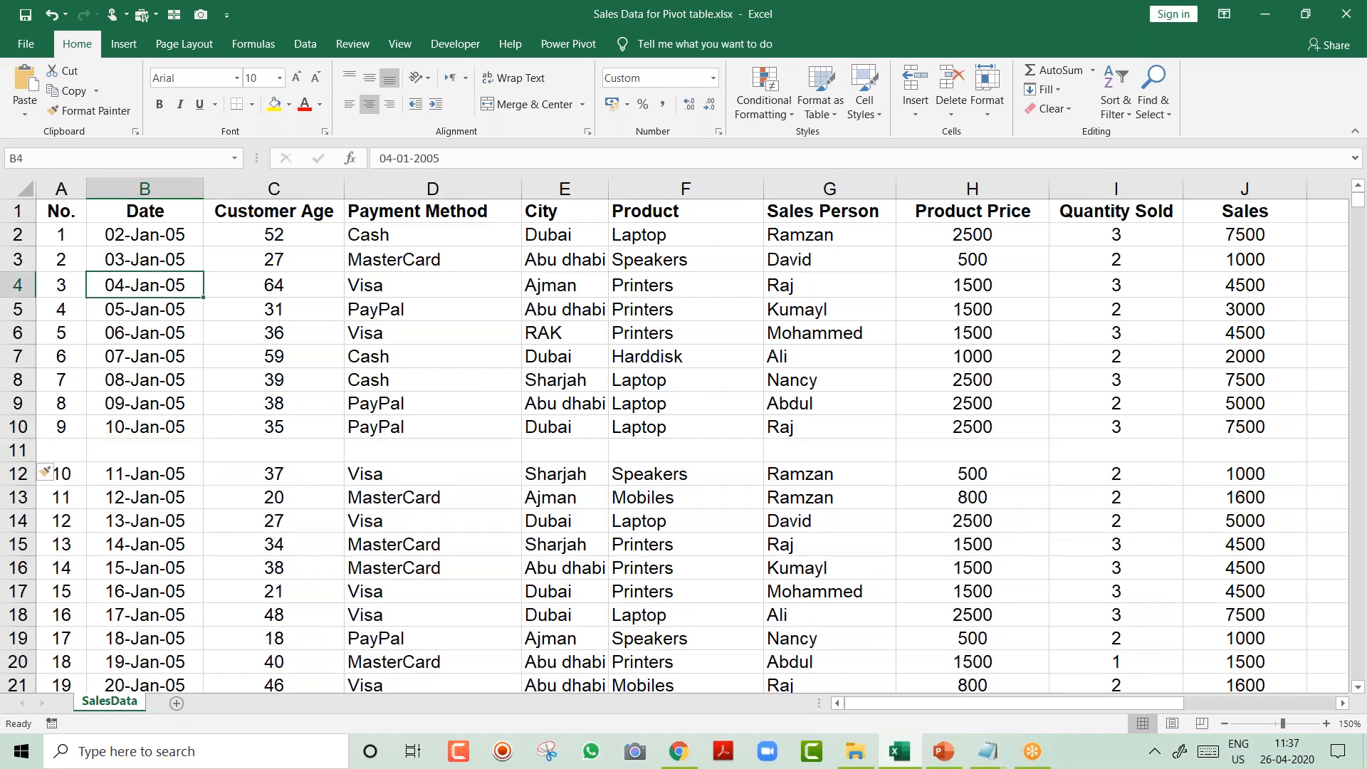
{"action": "left_click", "coordinate": [121, 47]}
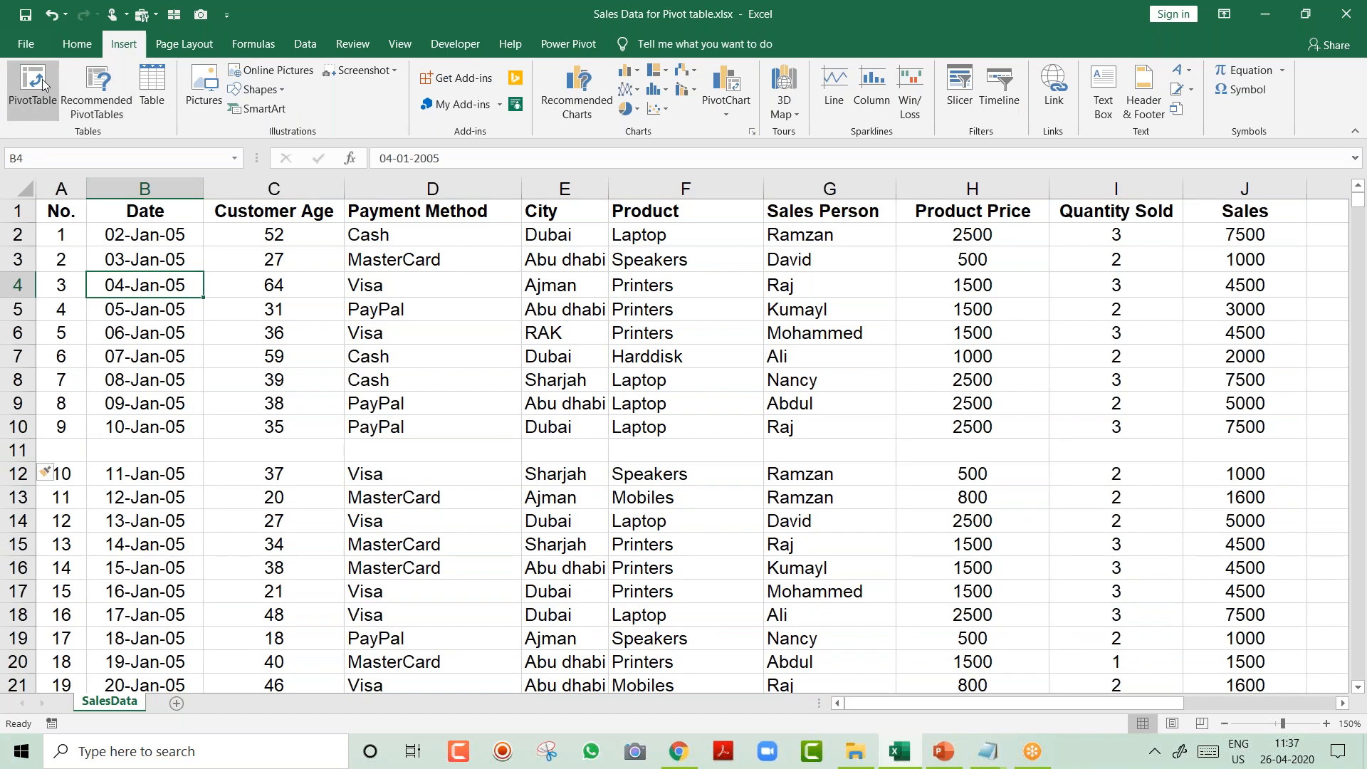
{"action": "left_click", "coordinate": [33, 86]}
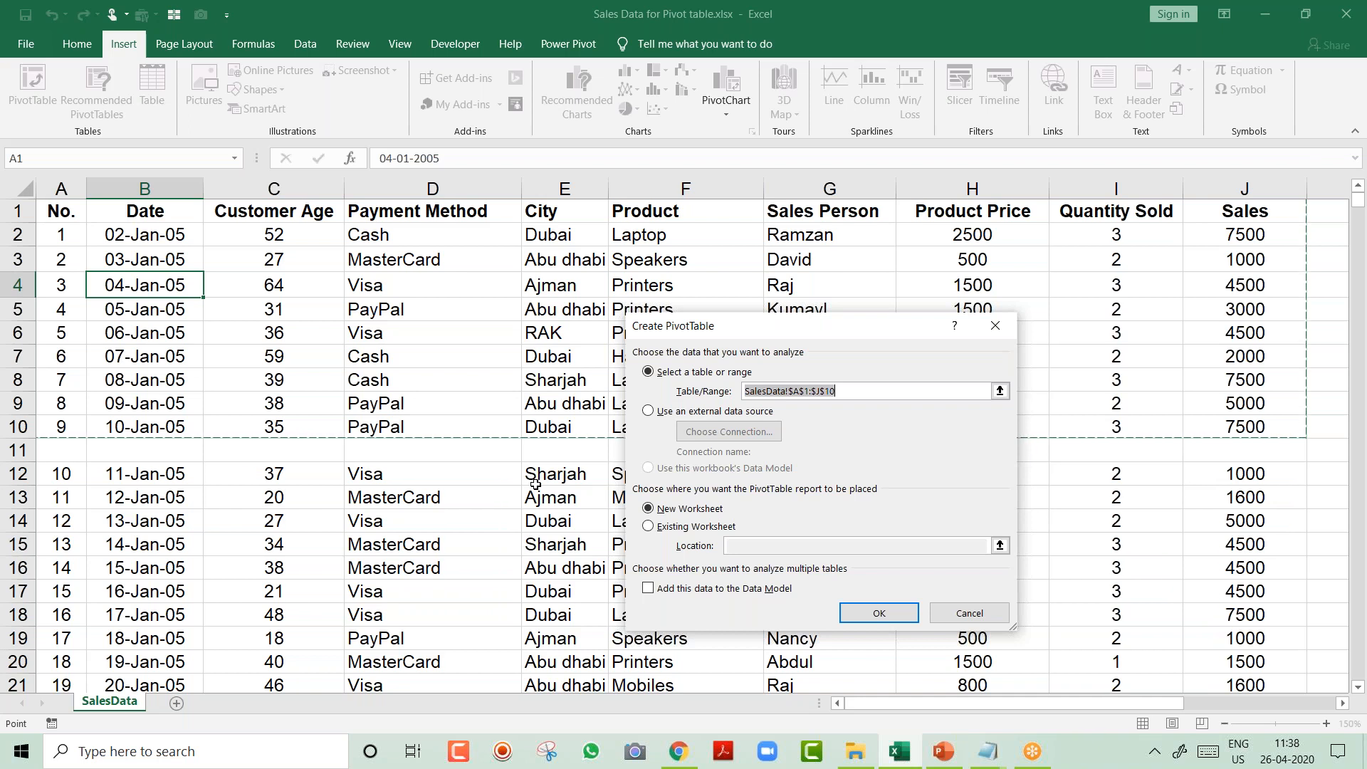
{"action": "key", "text": "Escape"}
{"action": "key", "text": "ctrl+z"}
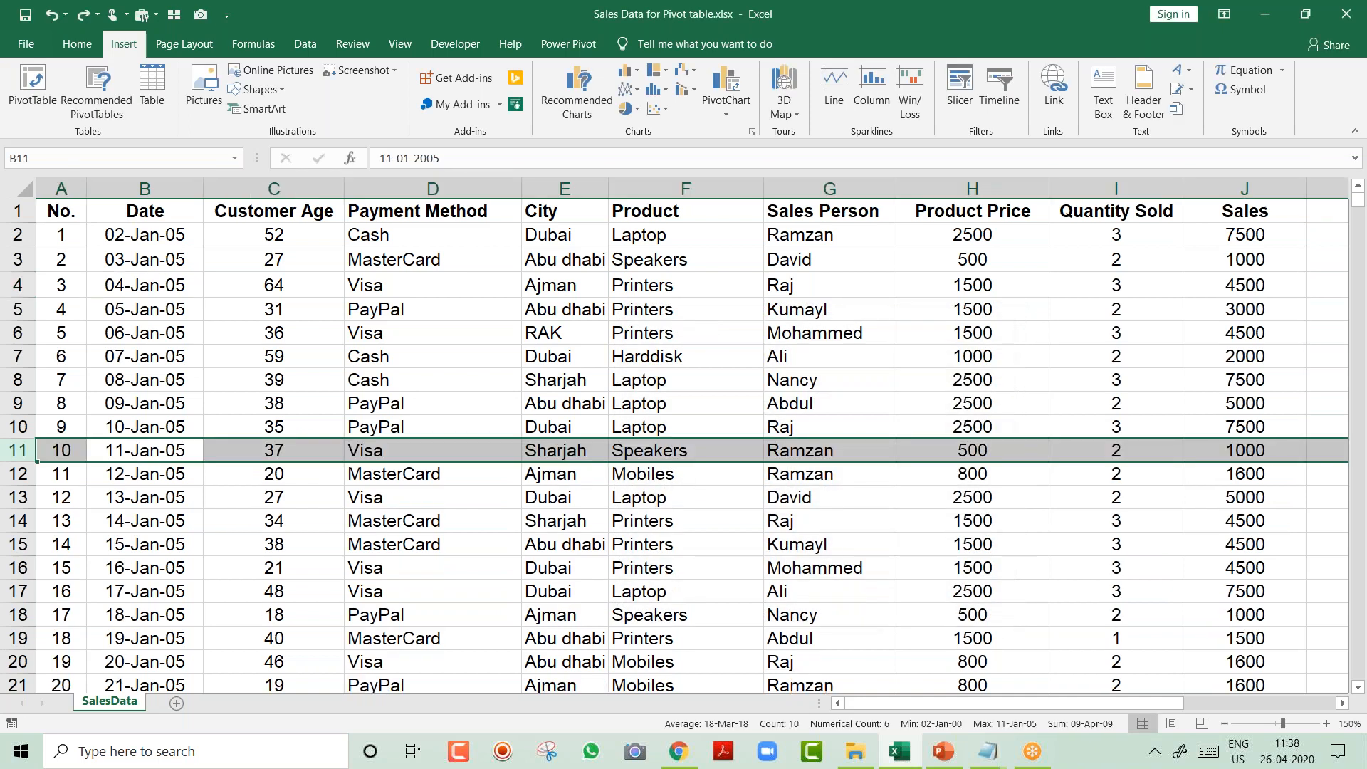
Insert a blank column before the Payment Method column.
{"action": "key", "text": "Right"}
{"action": "key", "text": "Right"}
{"action": "key", "text": "ctrl+space"}
{"action": "key", "text": "ctrl+shift+plus"}
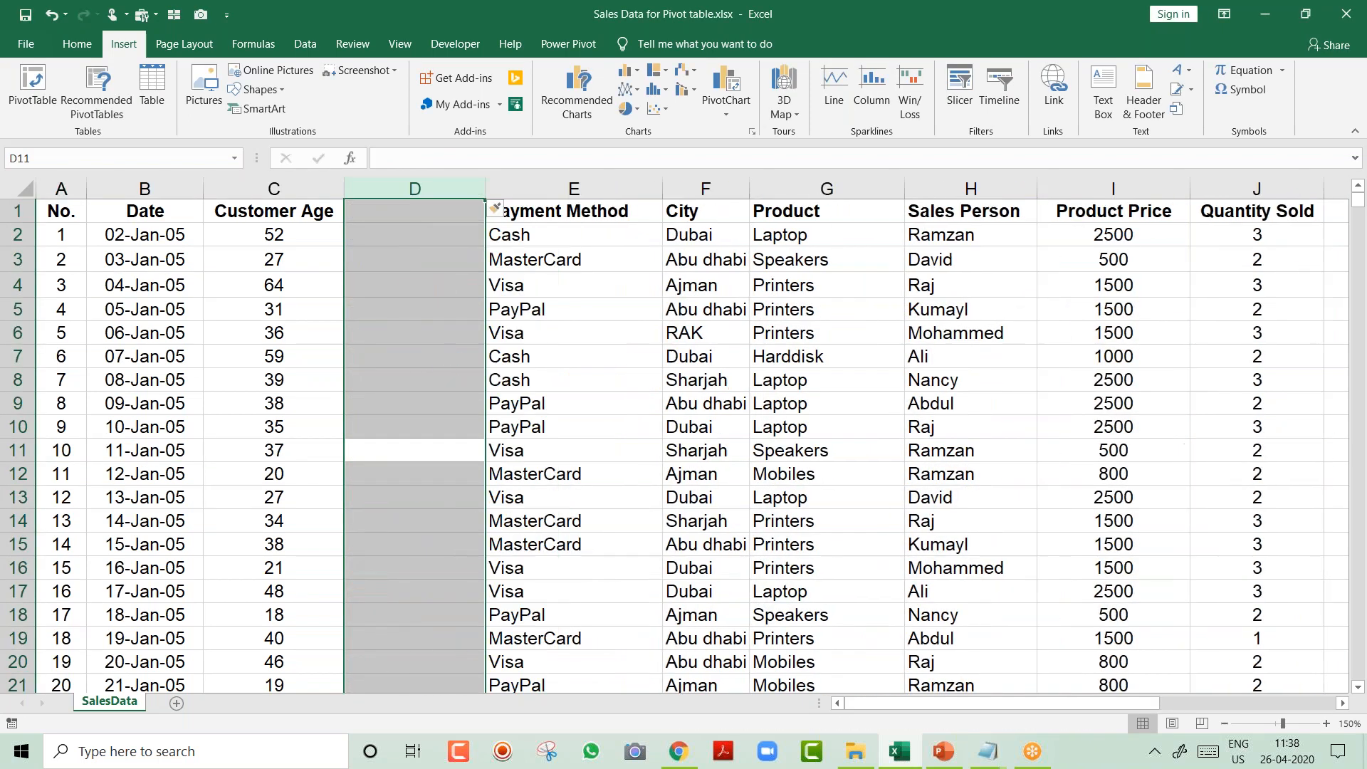
{"action": "key", "text": "Left"}
Undo the blank column insertion and select cell A1.
{"action": "key", "text": "ctrl+z"}
{"action": "key", "text": "Home"}
{"action": "key", "text": "ctrl+Home"}
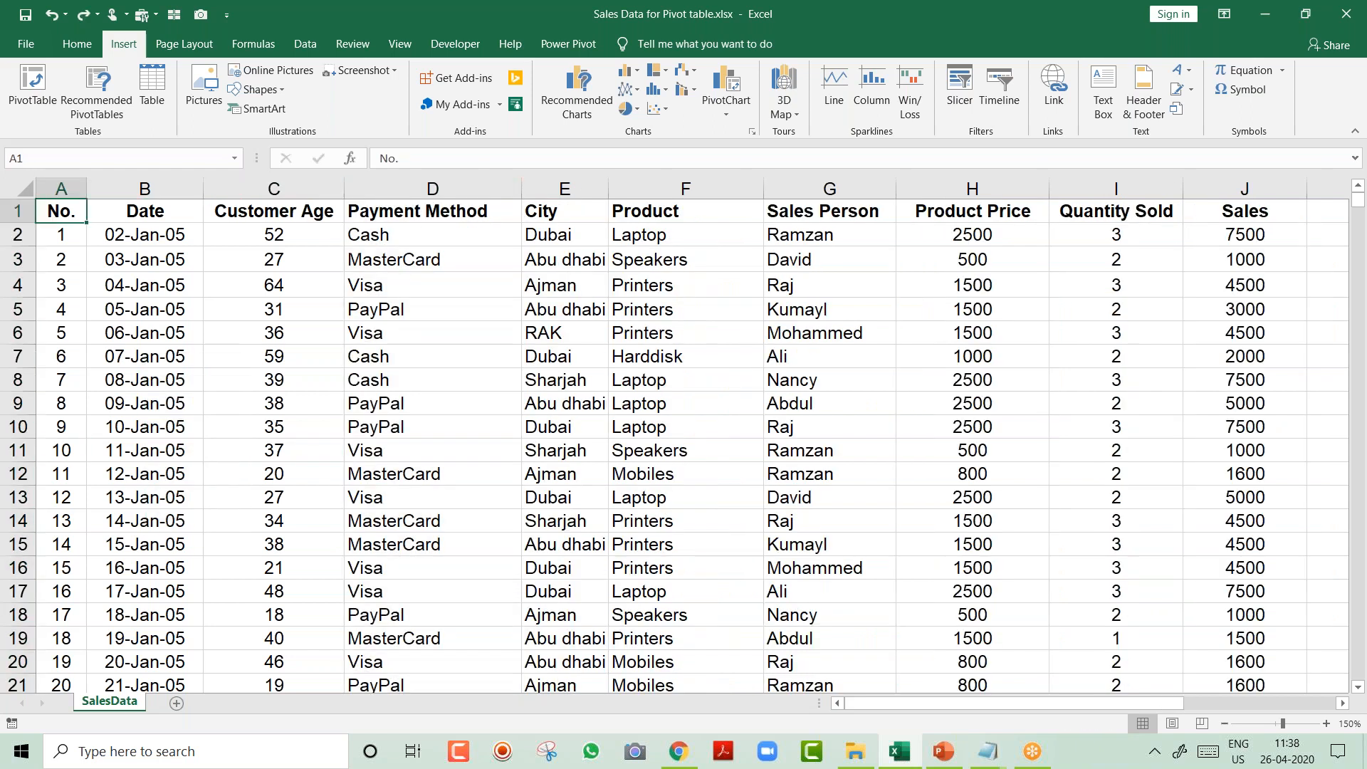
Switch to Notepad and start a new line after checklist item 5.
{"action": "key", "text": "alt+Tab"}
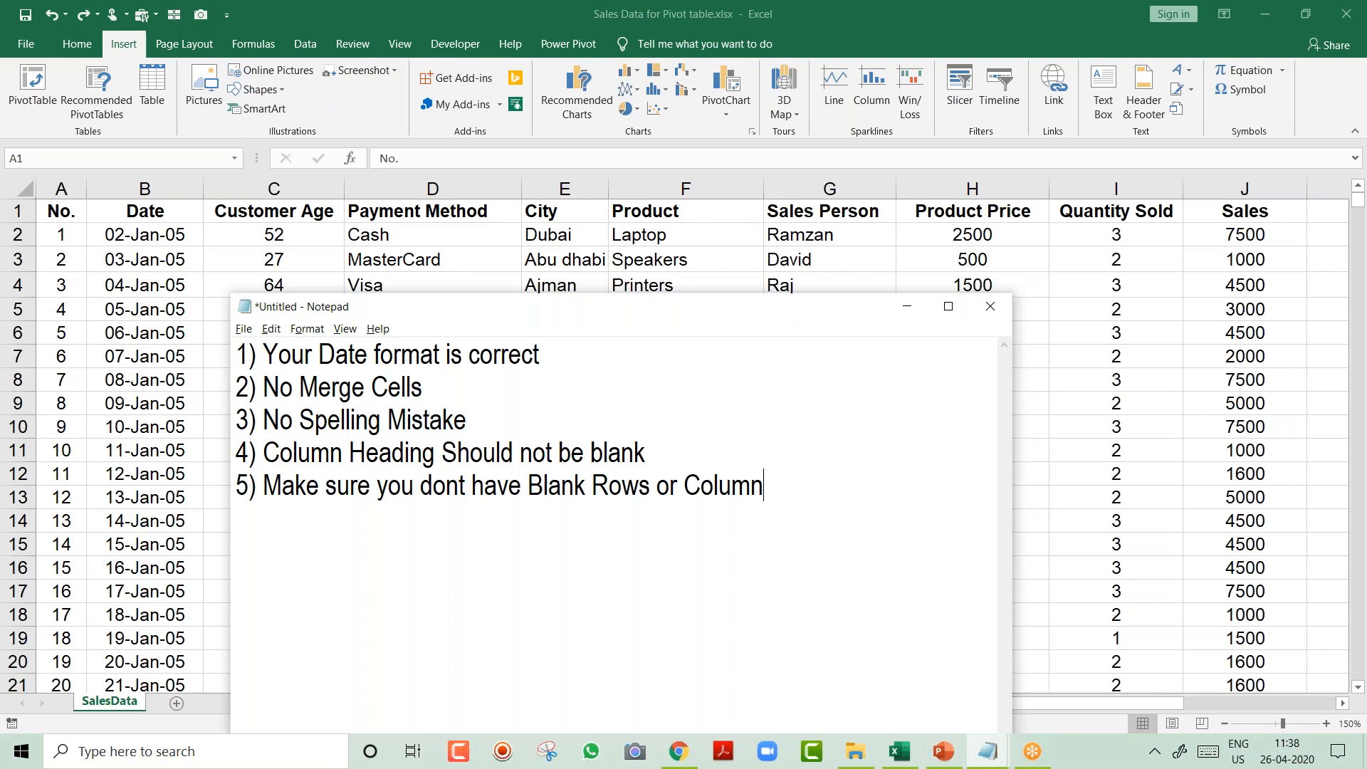
{"action": "key", "text": "Return"}
Switch to Excel and inspect the sales data from its last record back up to the header row.
{"action": "key", "text": "alt+Tab"}
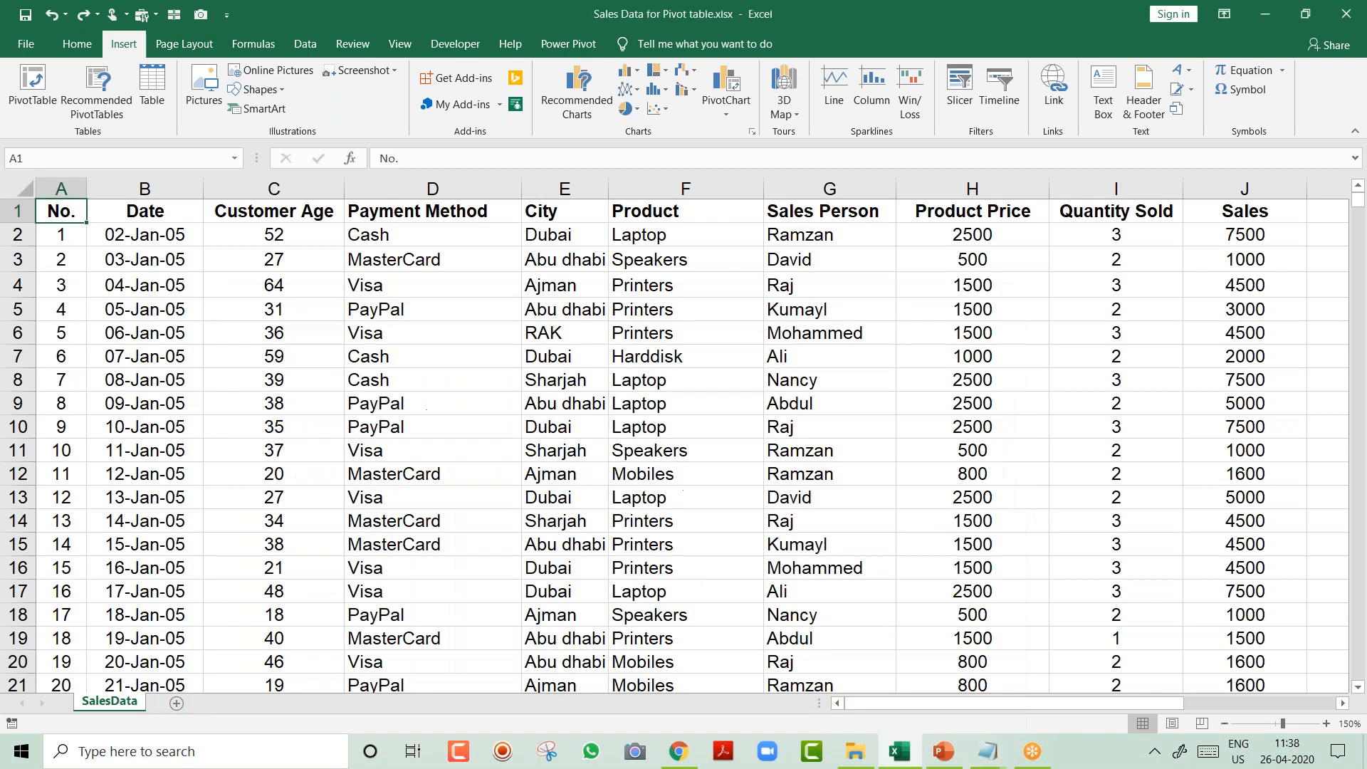
{"action": "left_click", "coordinate": [470, 282]}
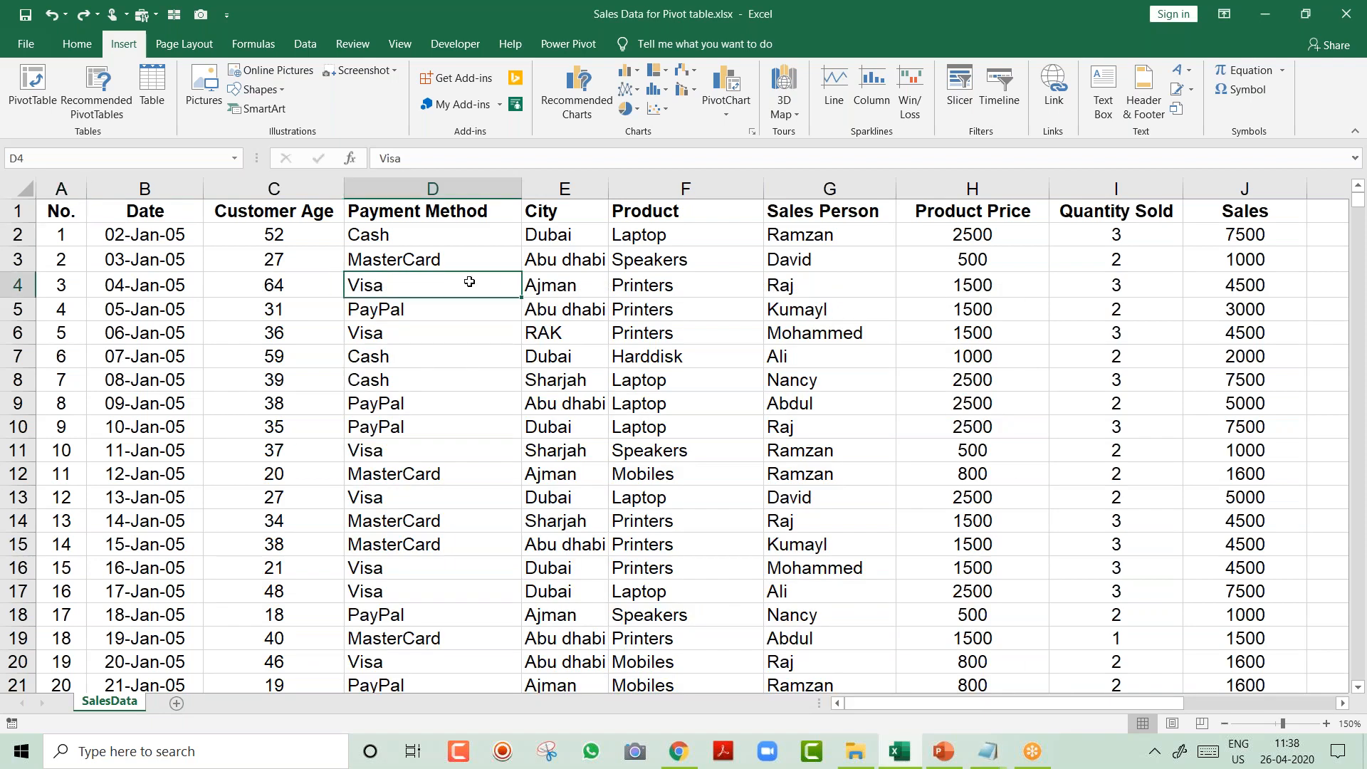
{"action": "key", "text": "ctrl+Left"}
{"action": "key", "text": "ctrl+Down"}
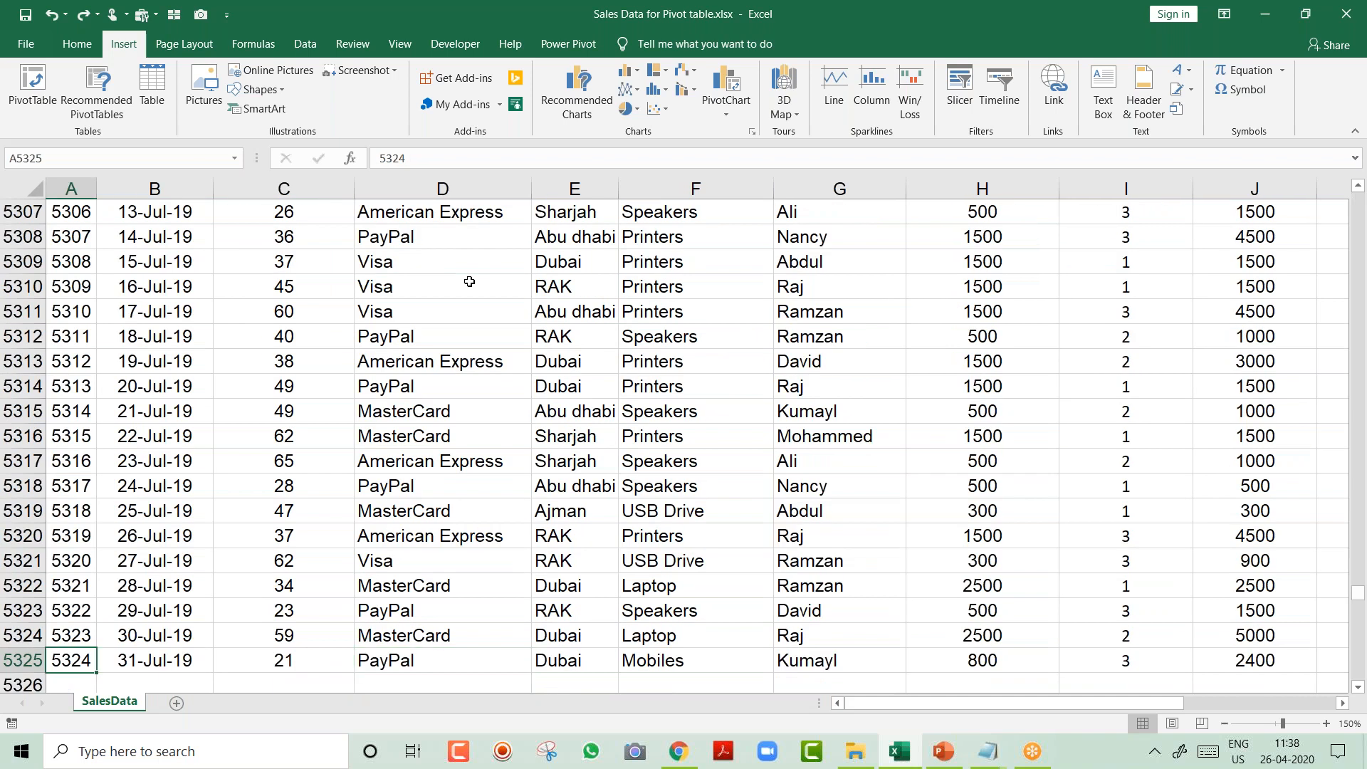
{"action": "key", "text": "ctrl+Up"}
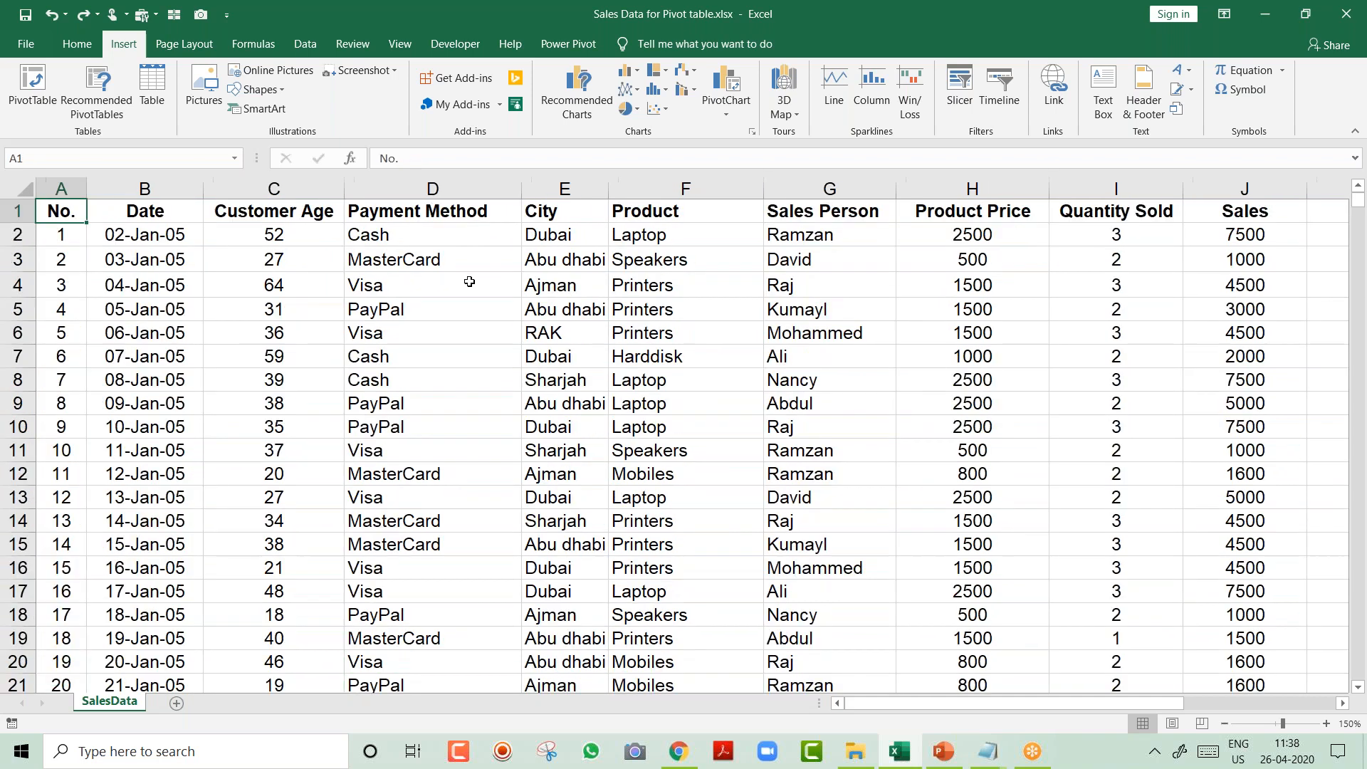
Switch to Notepad, add a "Reports:" heading one blank line below the checklist, and return to Excel.
{"action": "key", "text": "alt+Tab"}
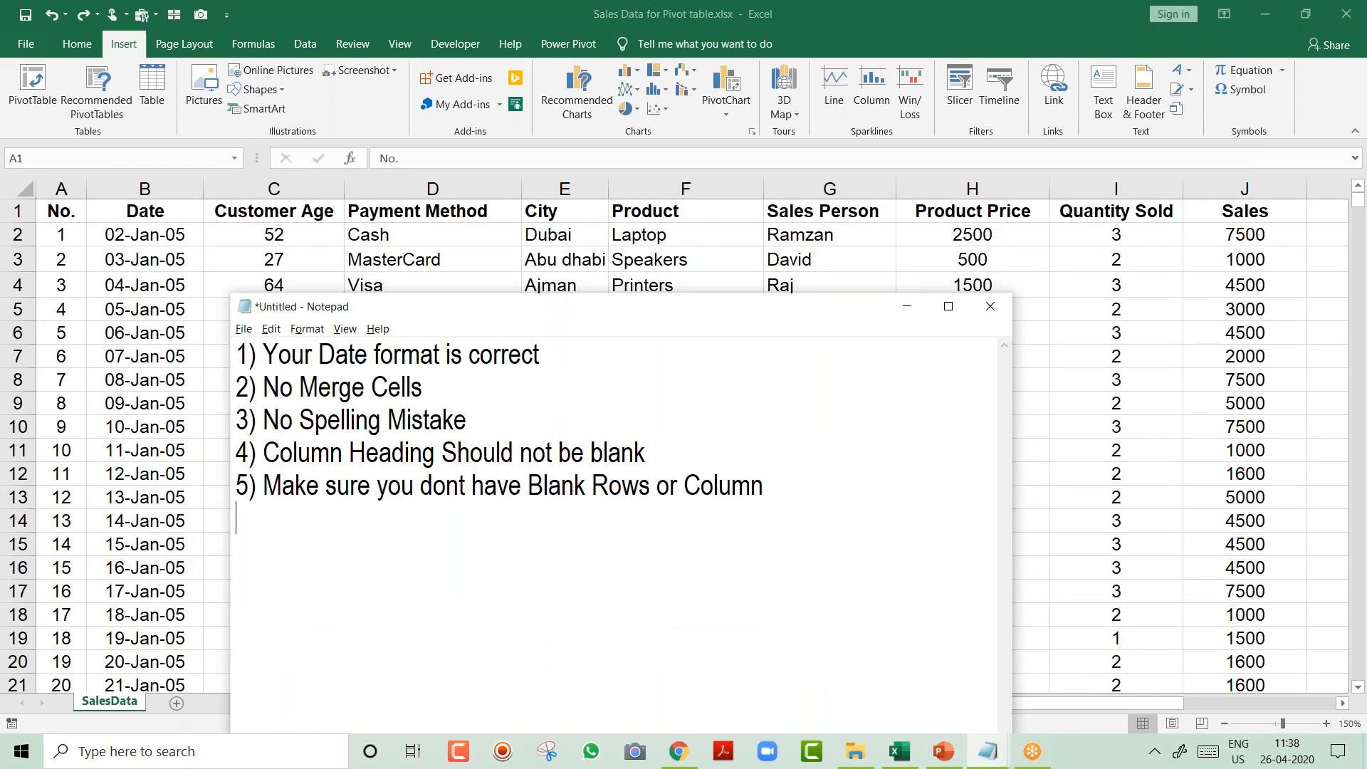
{"action": "key", "text": "Return"}
{"action": "type", "text": "Reports:"}
{"action": "key", "text": "Return"}
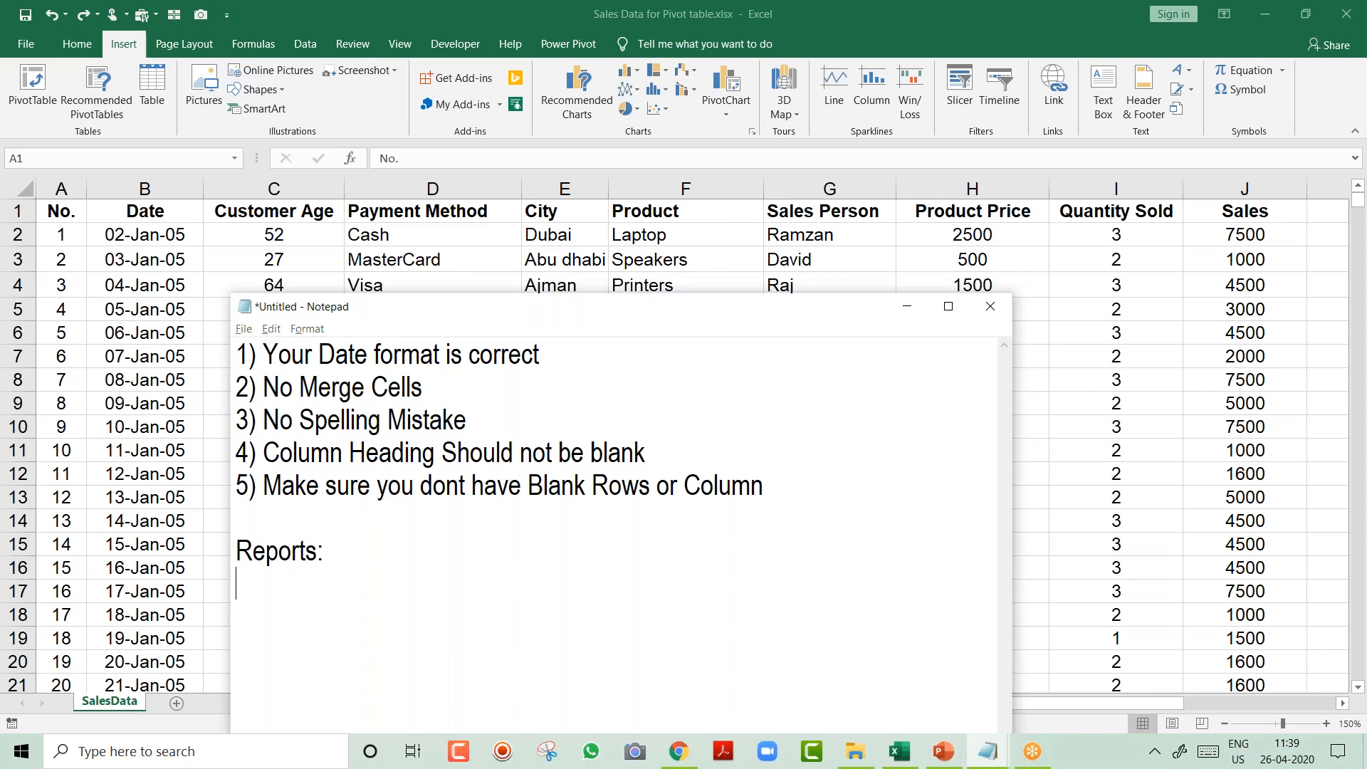
{"action": "key", "text": "alt+Tab"}
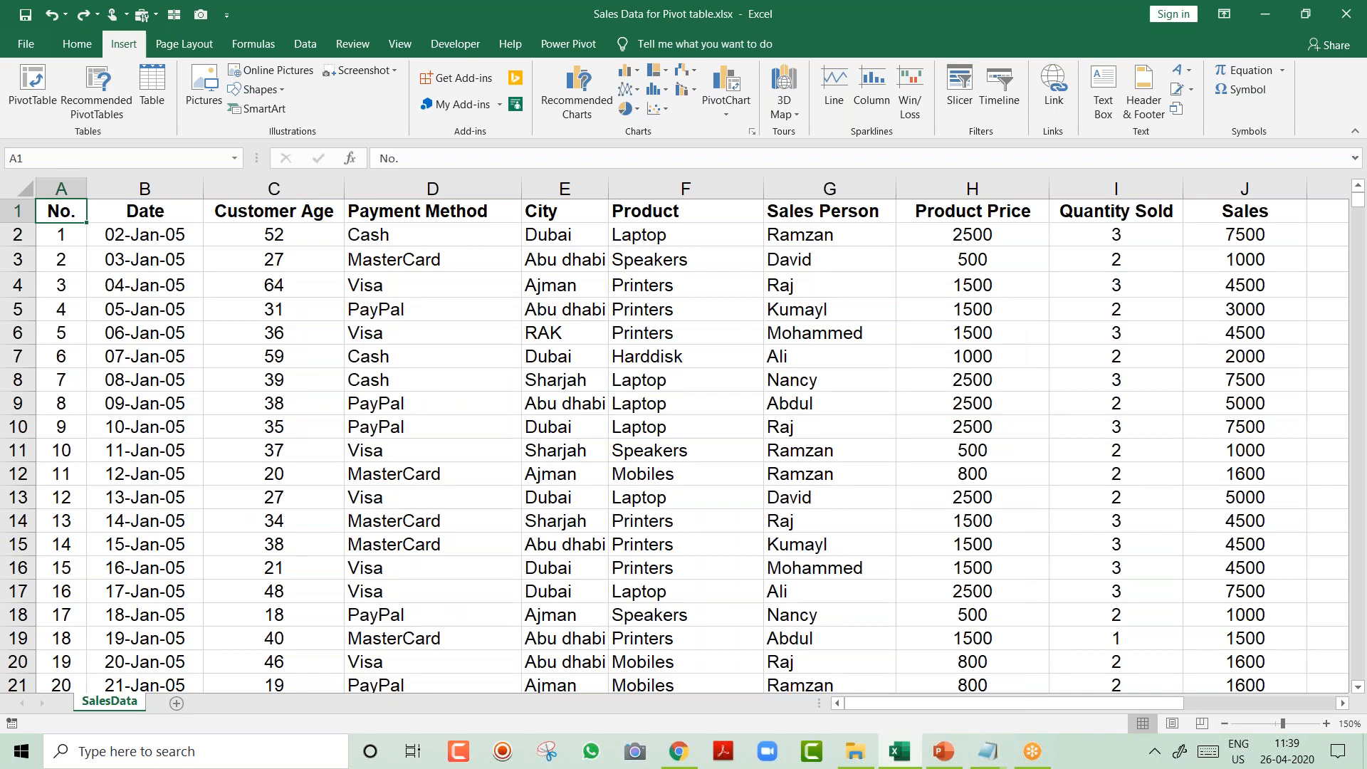
Inspect the extent of the No. and Date columns, and examine the first record's fields from Date to City.
{"action": "key", "text": "ctrl+Down"}
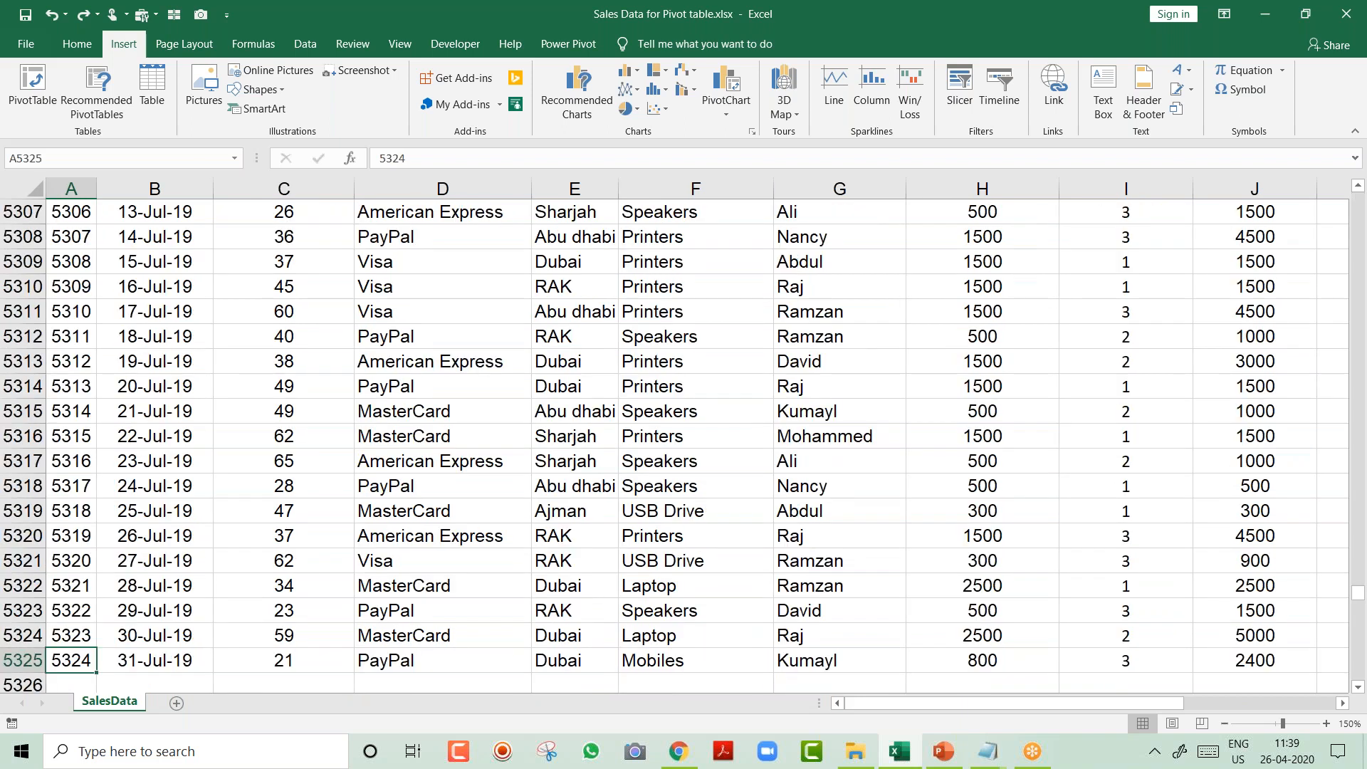
{"action": "key", "text": "ctrl+Up"}
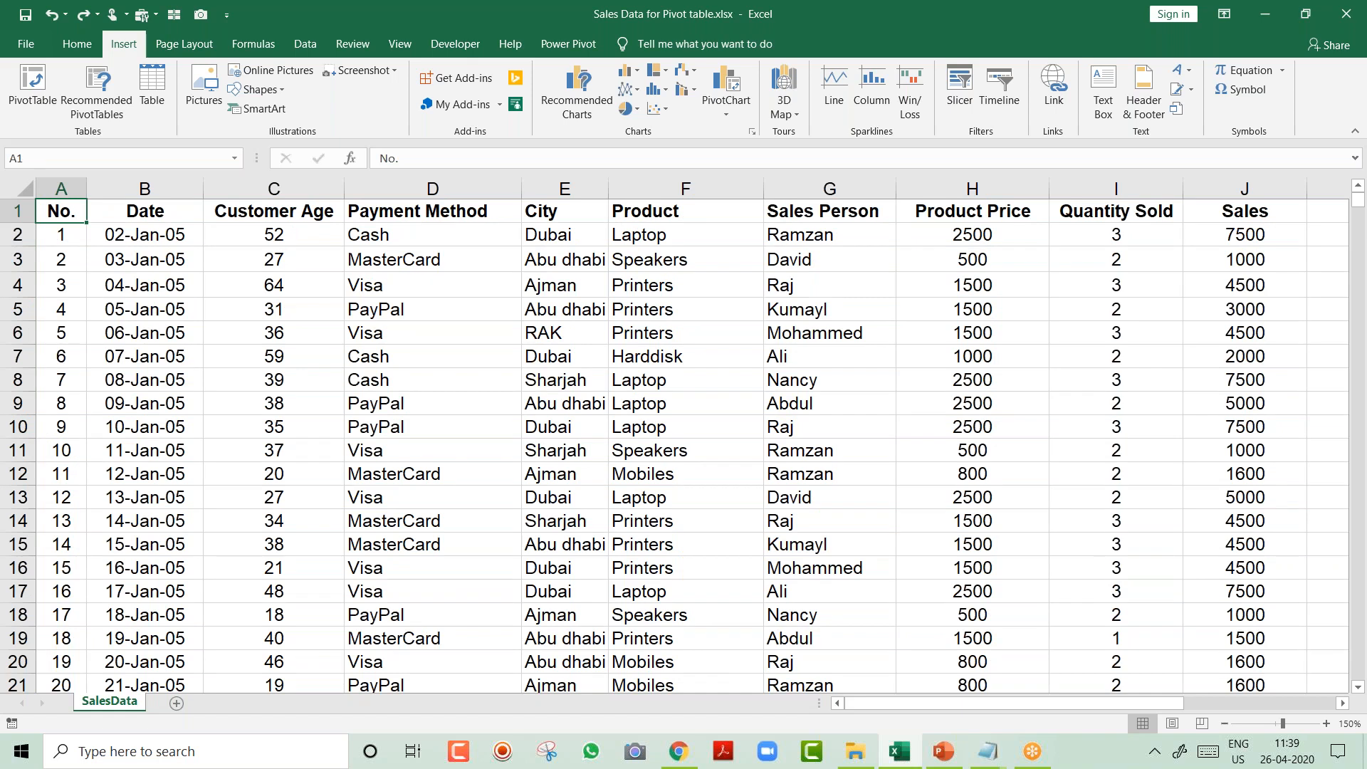
{"action": "key", "text": "Right"}
{"action": "key", "text": "ctrl+Down"}
{"action": "key", "text": "ctrl+Up"}
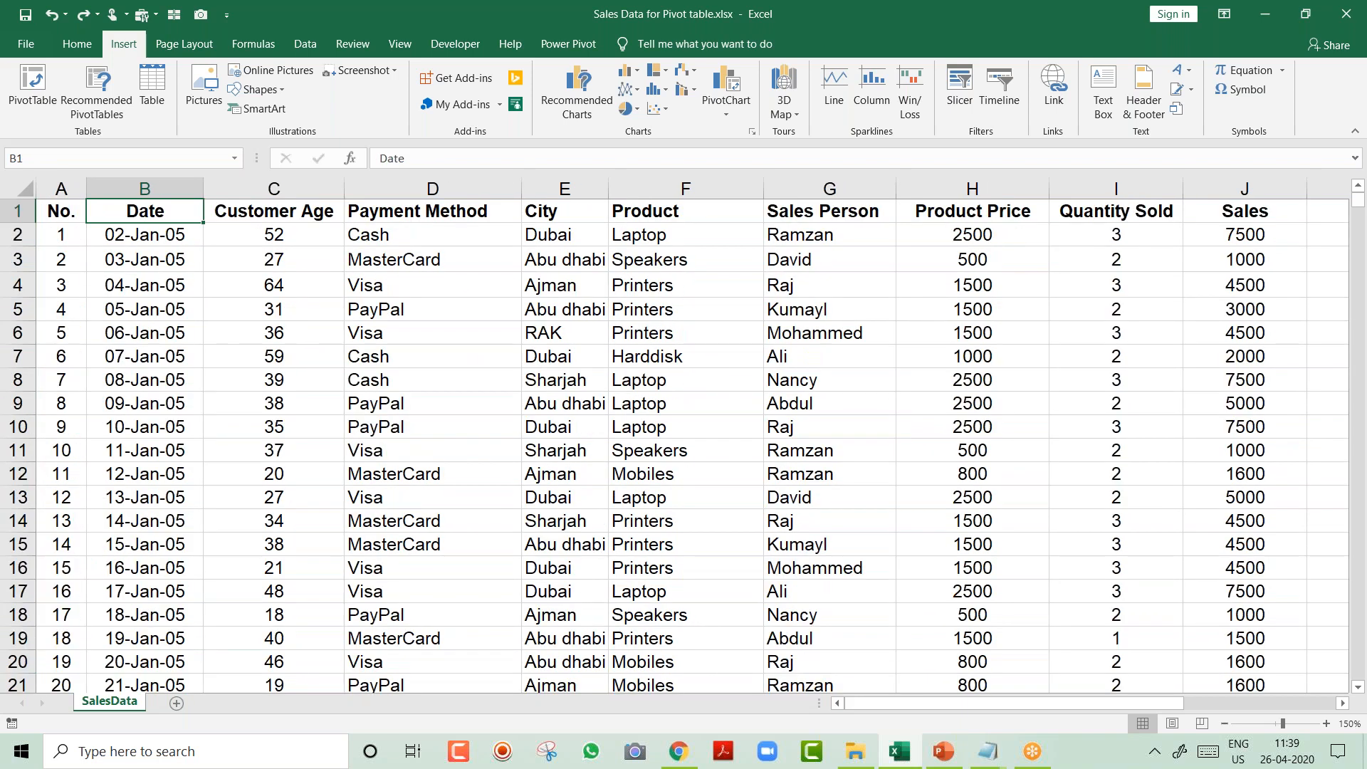
{"action": "key", "text": "Down"}
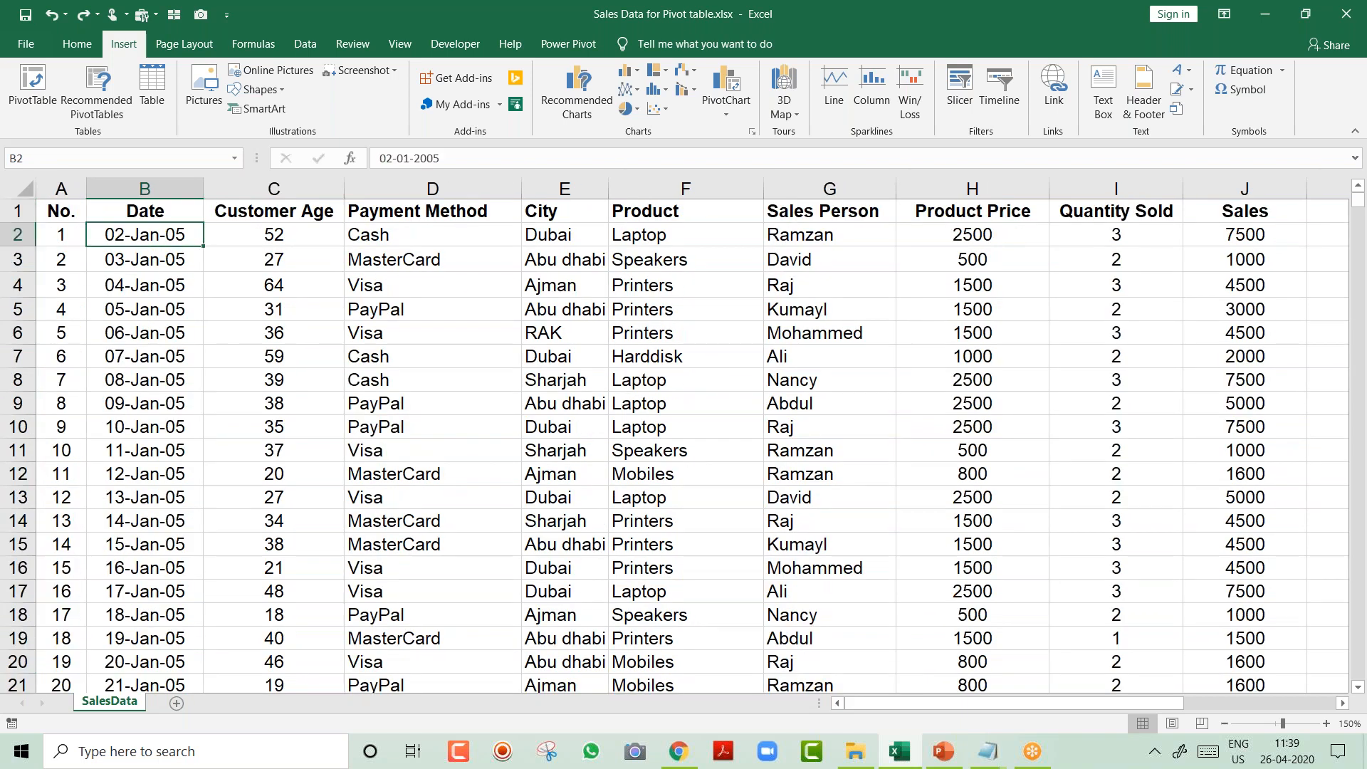
{"action": "key", "text": "Right"}
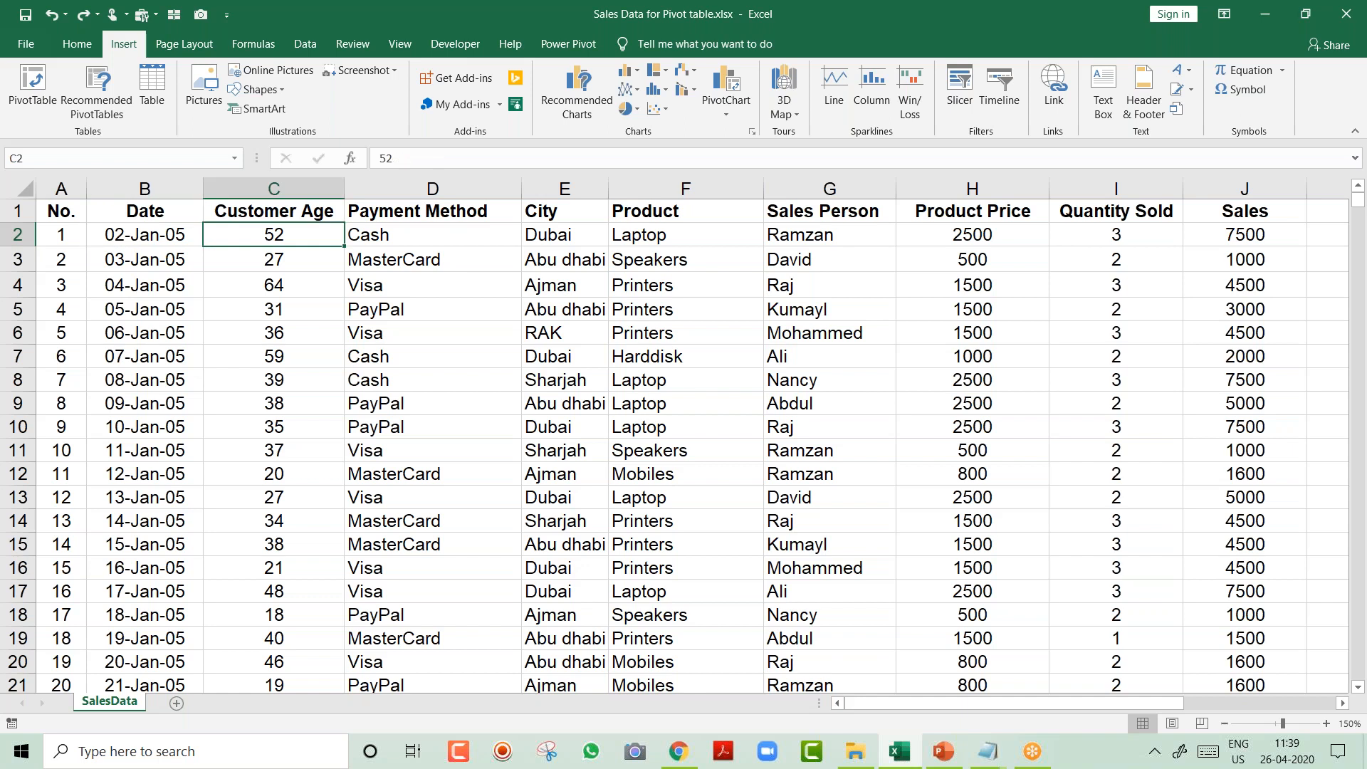
{"action": "key", "text": "Right"}
{"action": "key", "text": "Right"}
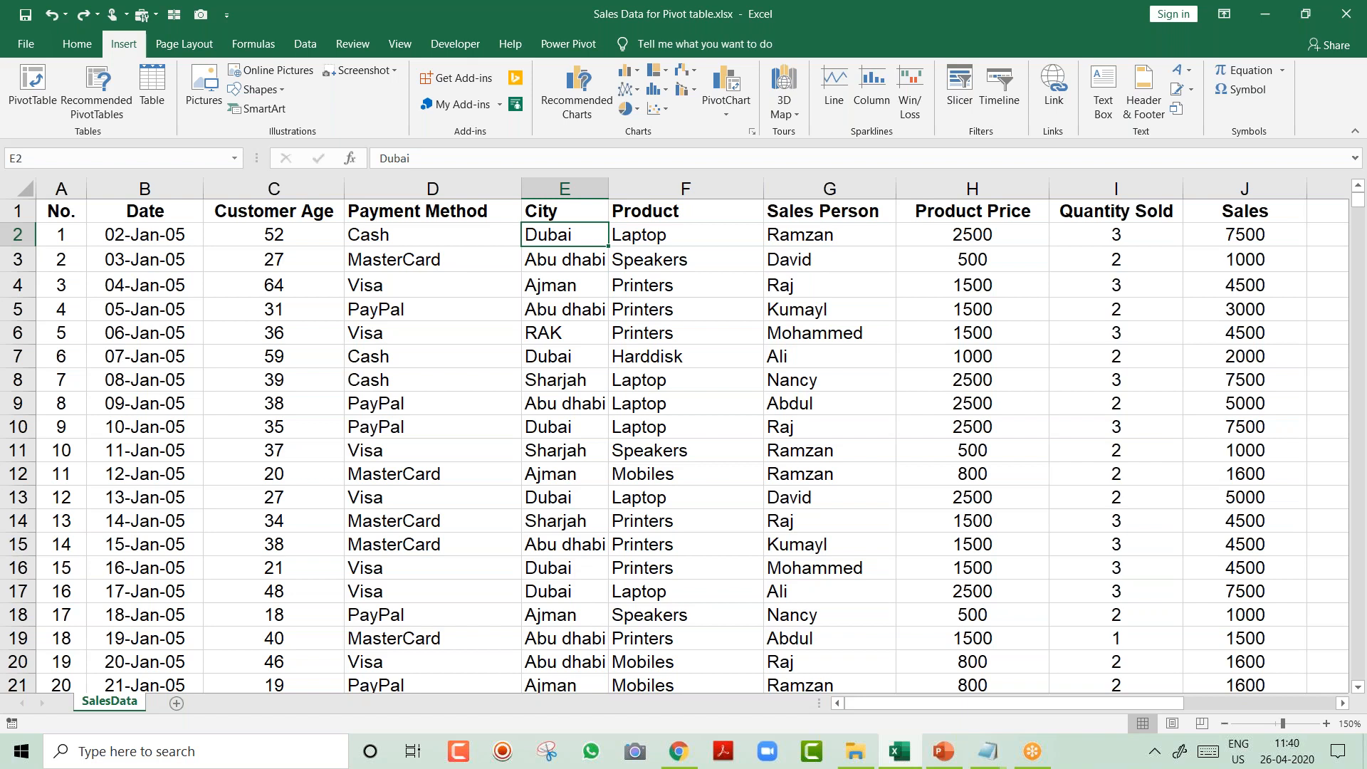
Switch to Notepad and add "1) City wise Sales" as the first item under the "Reports:" heading.
{"action": "key", "text": "alt+Tab"}
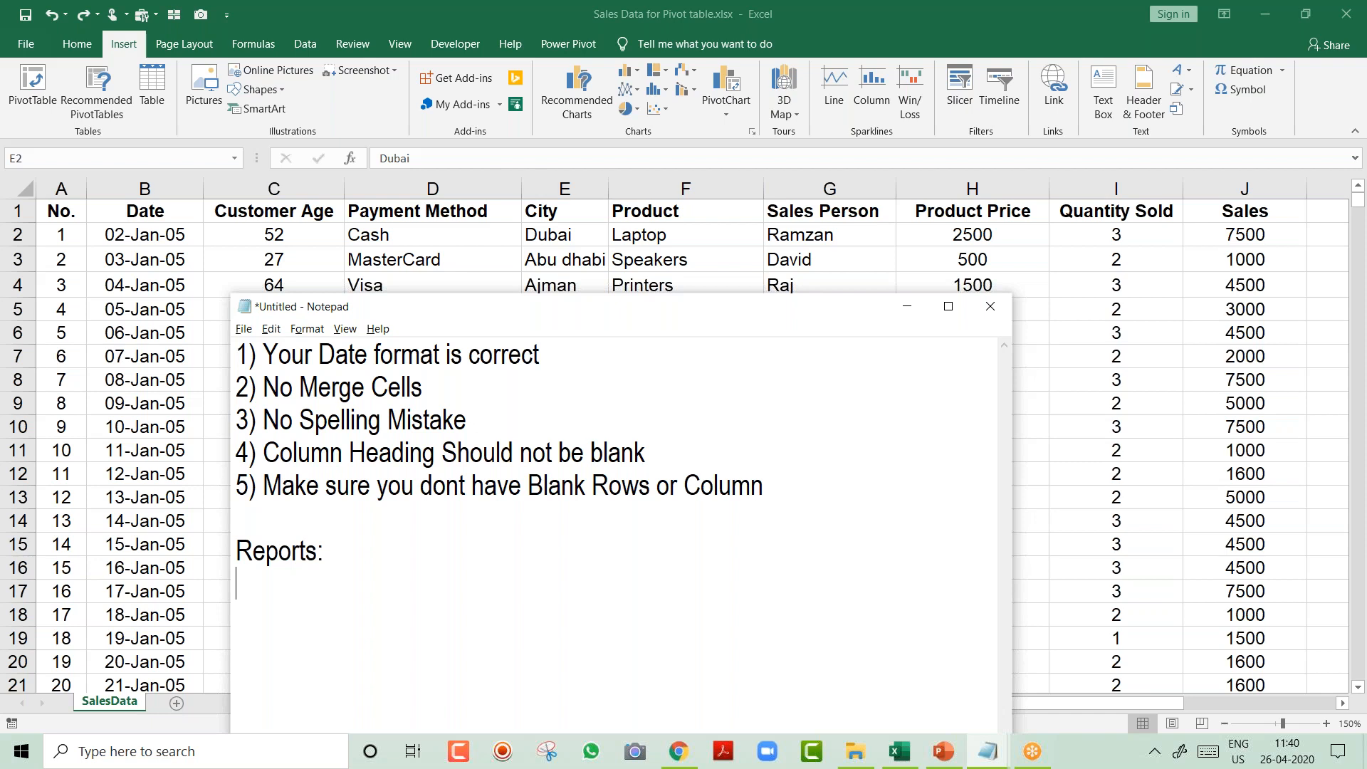
{"action": "left_click", "coordinate": [1168, 523]}
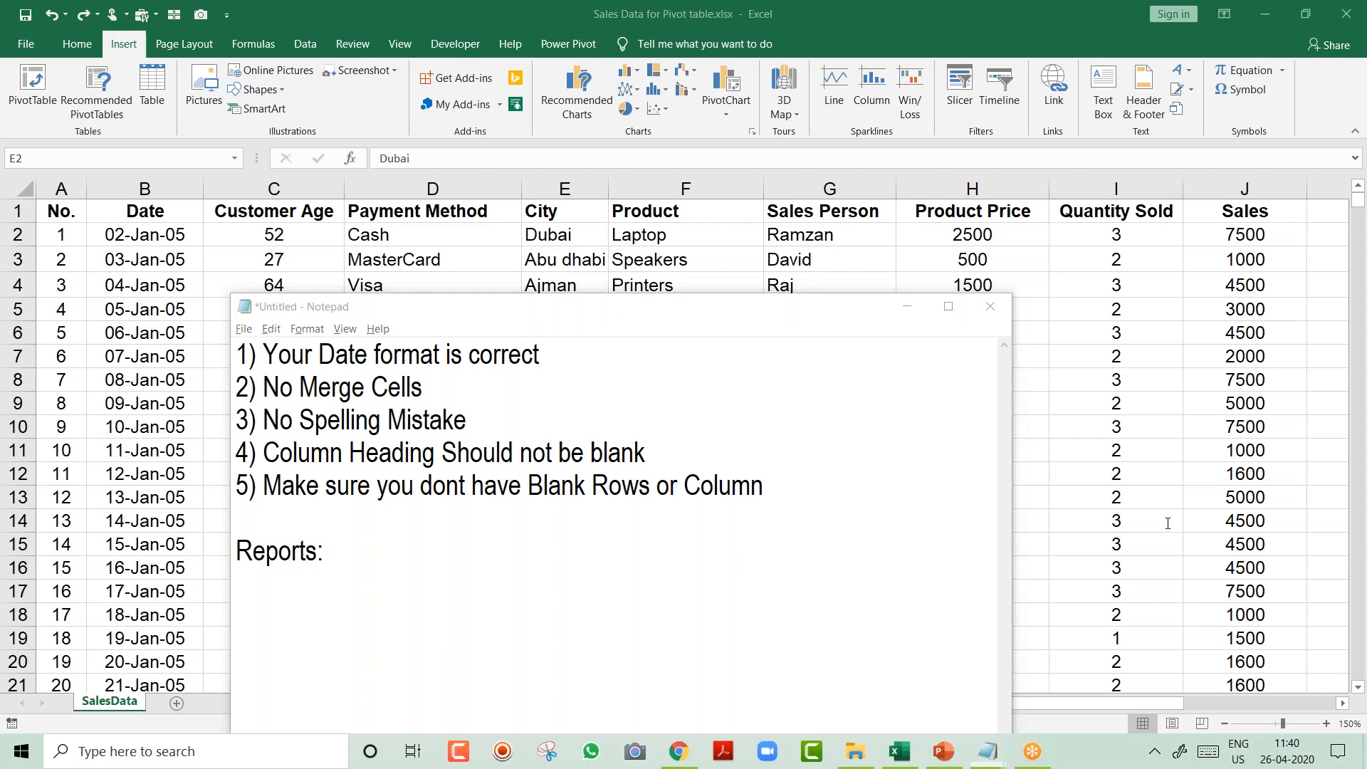
{"action": "left_click", "coordinate": [397, 572]}
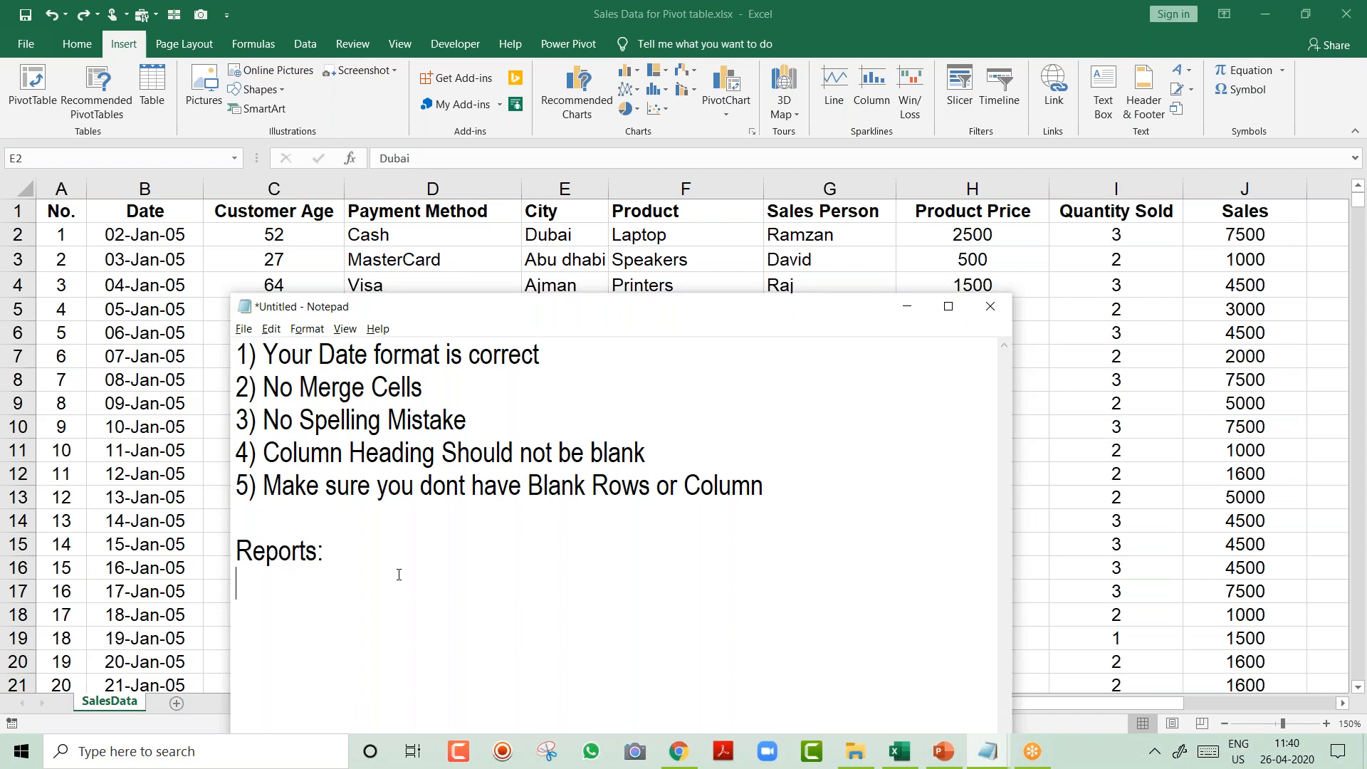
{"action": "left_click", "coordinate": [1350, 322]}
{"action": "left_click_drag", "start_coordinate": [720, 308], "coordinate": [721, 271]}
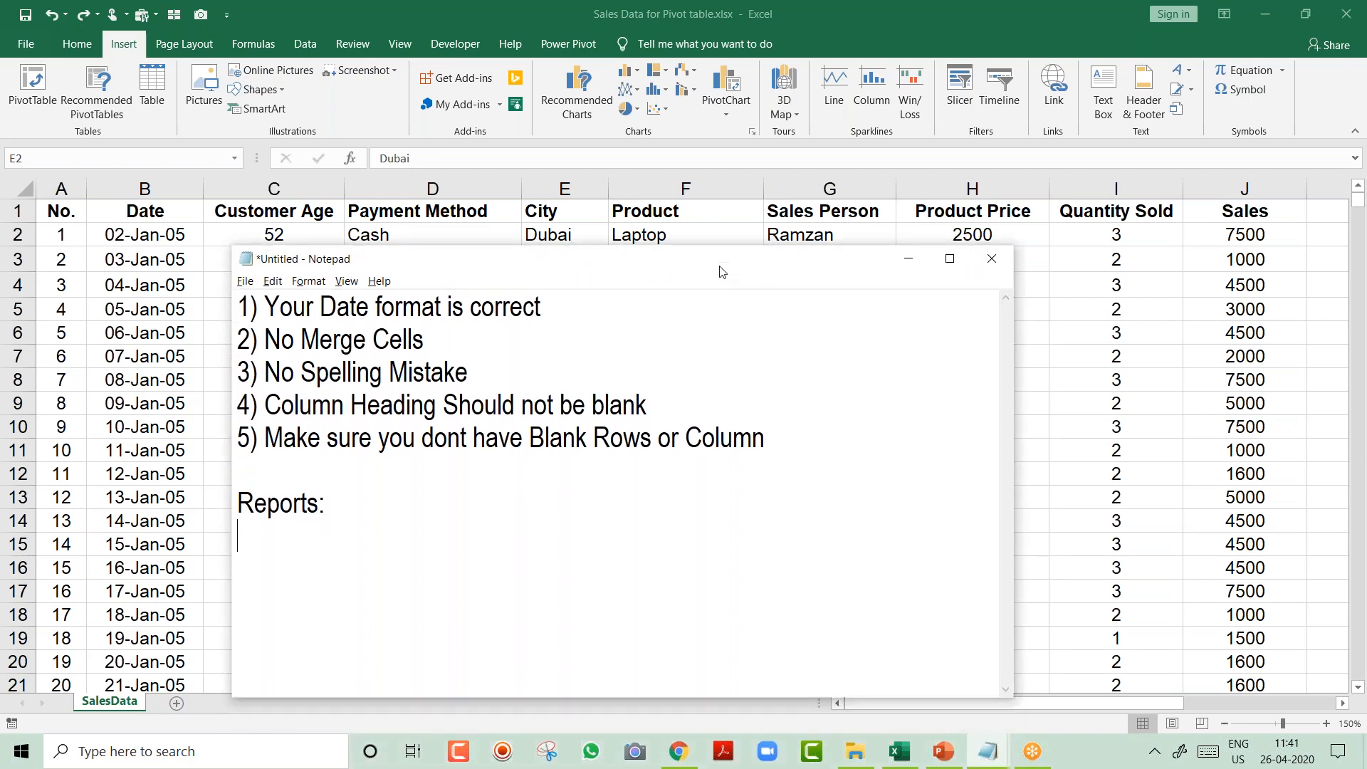
{"action": "type", "text": "1) City wise Sales"}
{"action": "key", "text": "Return"}
Add "2) Product wise Sales" to the reports list and move the Notepad window higher over the worksheet.
{"action": "type", "text": "2)"}
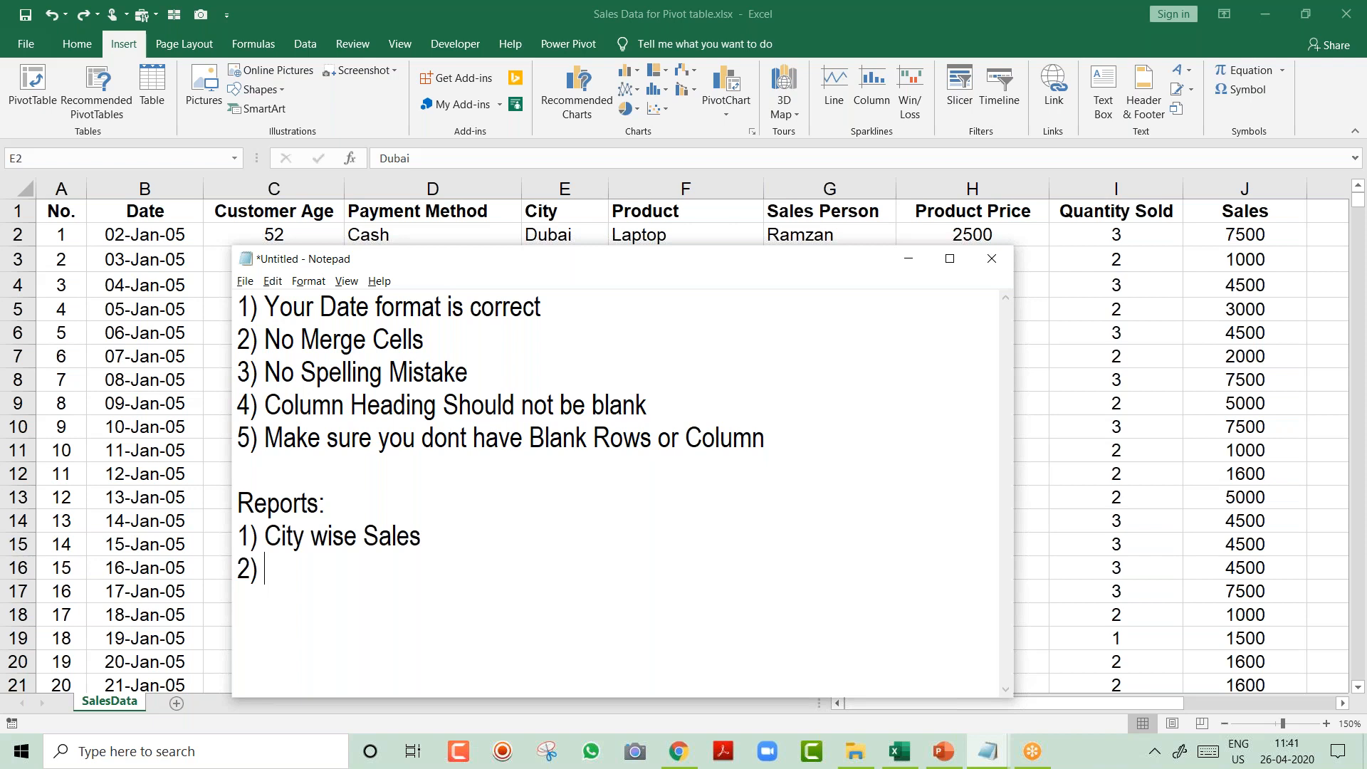
{"action": "left_click_drag", "start_coordinate": [689, 264], "coordinate": [702, 101]}
{"action": "type", "text": "Product eise"}
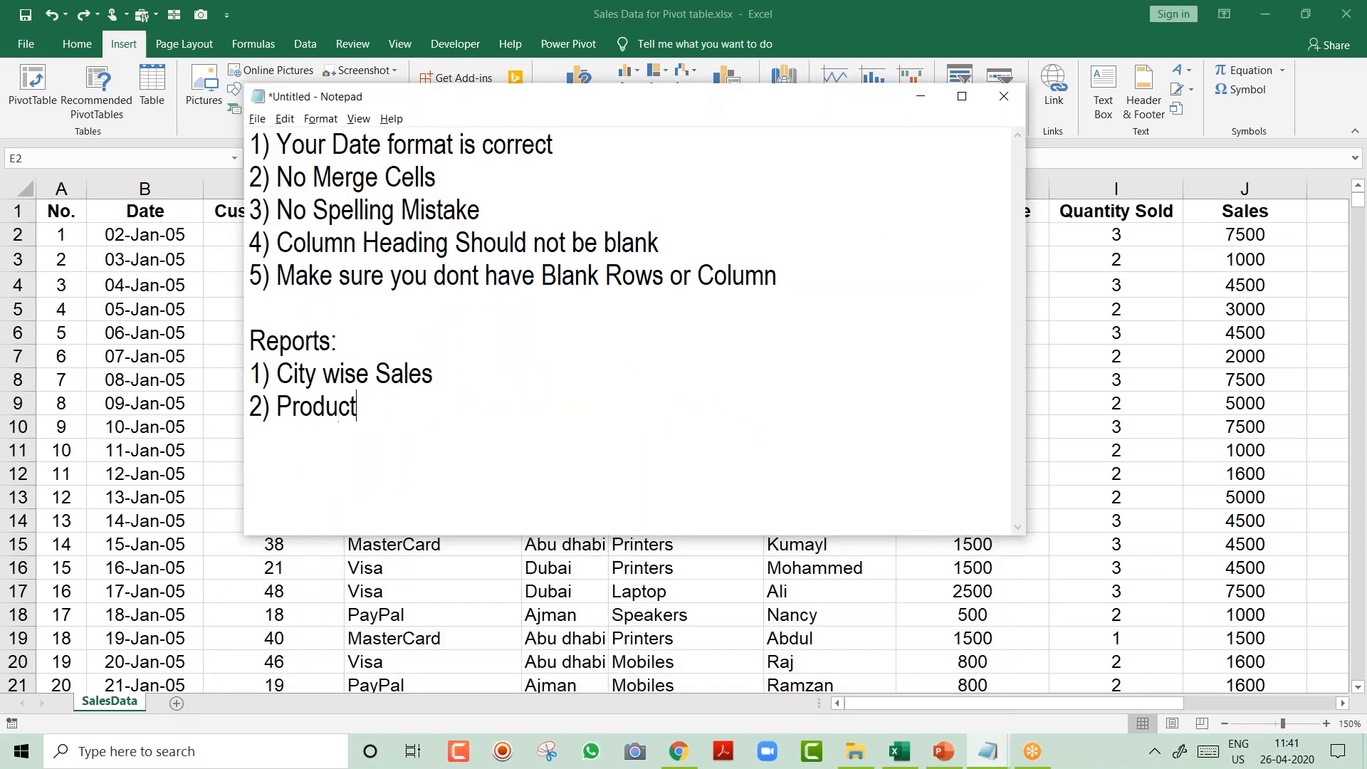
{"action": "key", "text": "BackSpace"}
{"action": "key", "text": "BackSpace"}
{"action": "key", "text": "BackSpace"}
{"action": "key", "text": "BackSpace"}
{"action": "type", "text": "wise Sales"}
{"action": "key", "text": "Return"}
Add "3) Sales Person" as the next item of the reports list, followed by a new line.
{"action": "type", "text": "4) "}
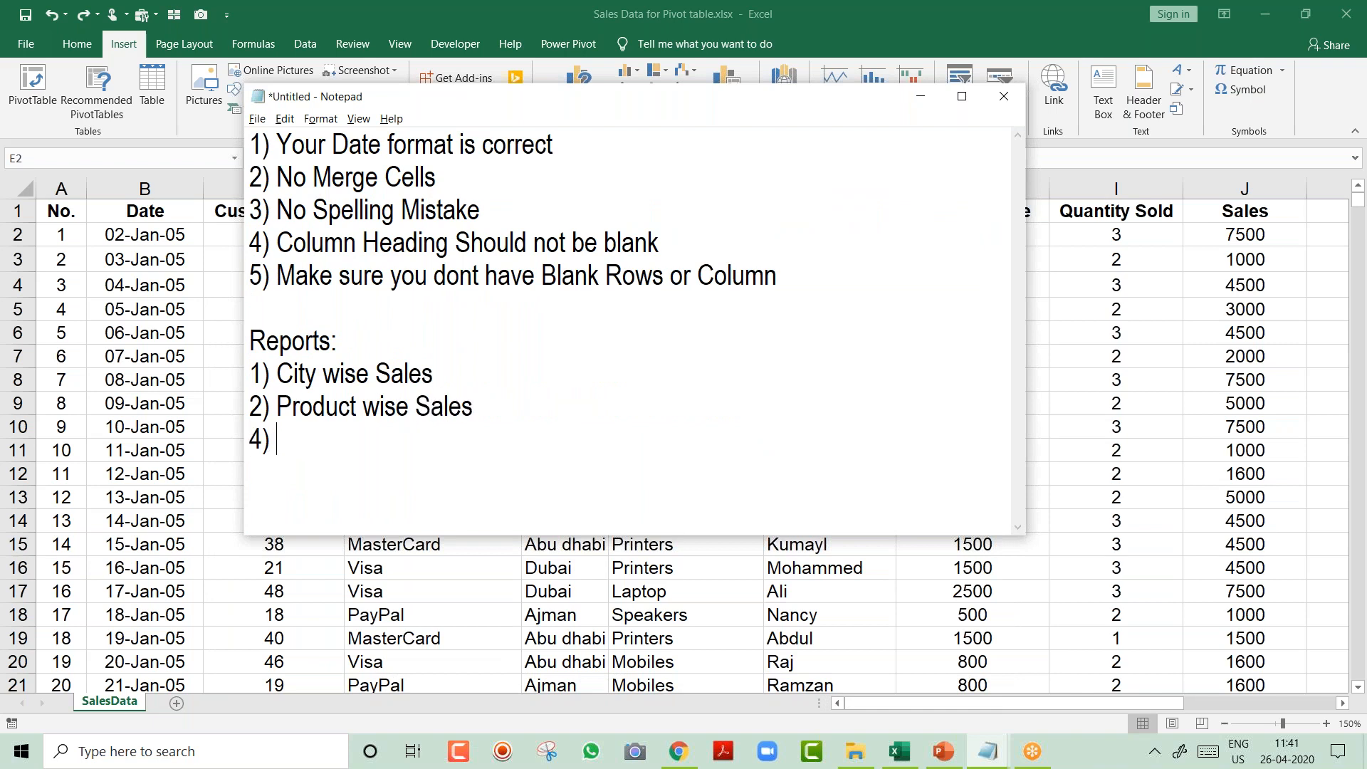
{"action": "type", "text": "Sales Person"}
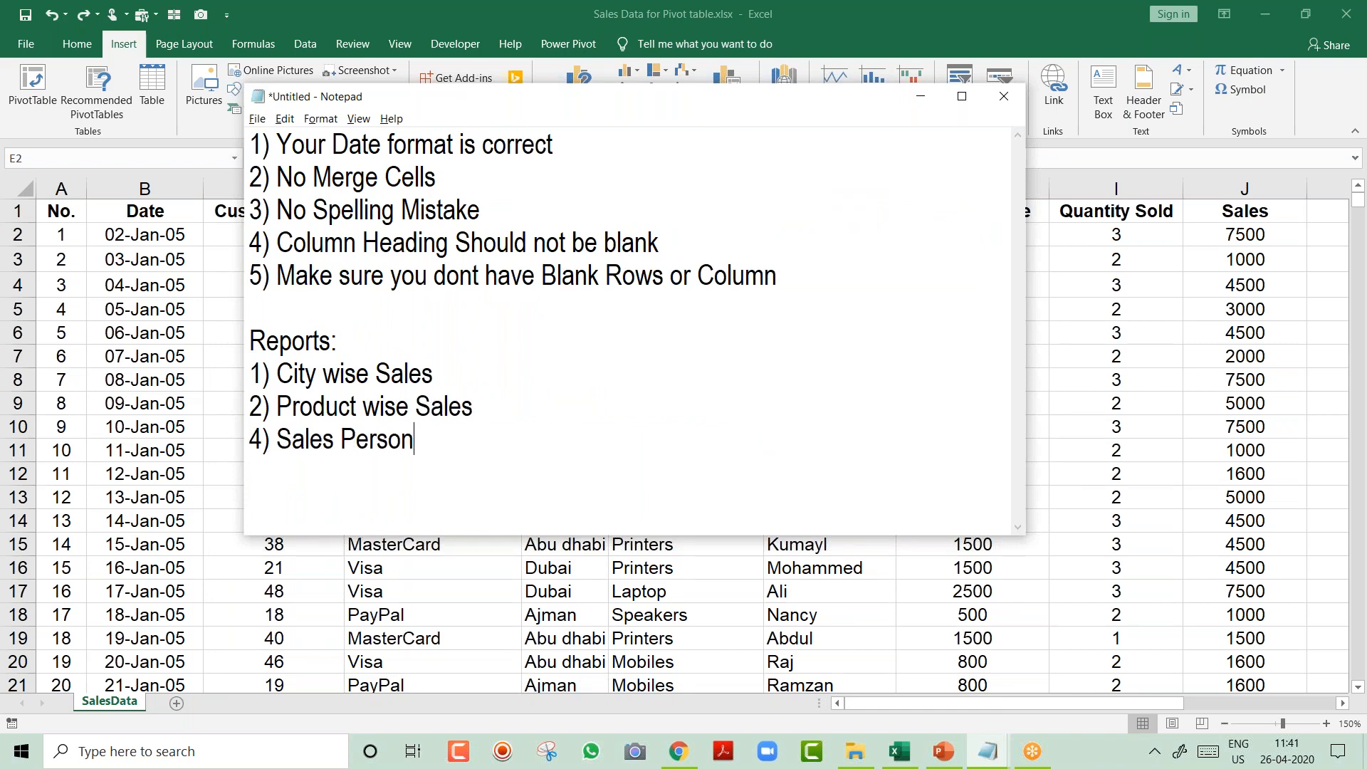
{"action": "key", "text": "Return"}
{"action": "key", "text": "Up"}
{"action": "key", "text": "Delete"}
{"action": "type", "text": "3"}
{"action": "key", "text": "Down"}
Add report item "4) Yearly Sales, Quaterly, Monthly Sales, Weekly Sales, Daily Sales".
{"action": "type", "text": "4) Yearly Sales,"}
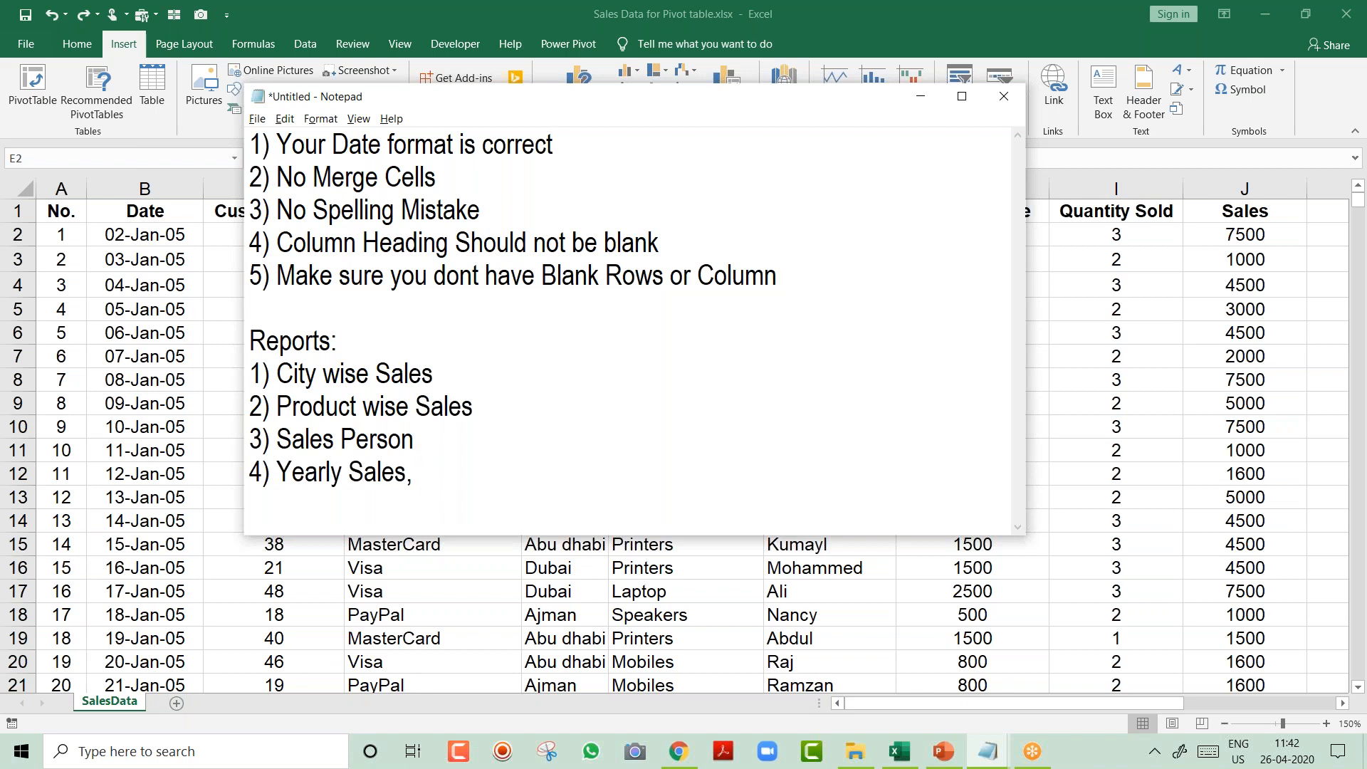
{"action": "type", "text": "Quat"}
{"action": "key", "text": "BackSpace"}
{"action": "type", "text": "u"}
{"action": "key", "text": "BackSpace"}
{"action": "type", "text": "terly, Monthly"}
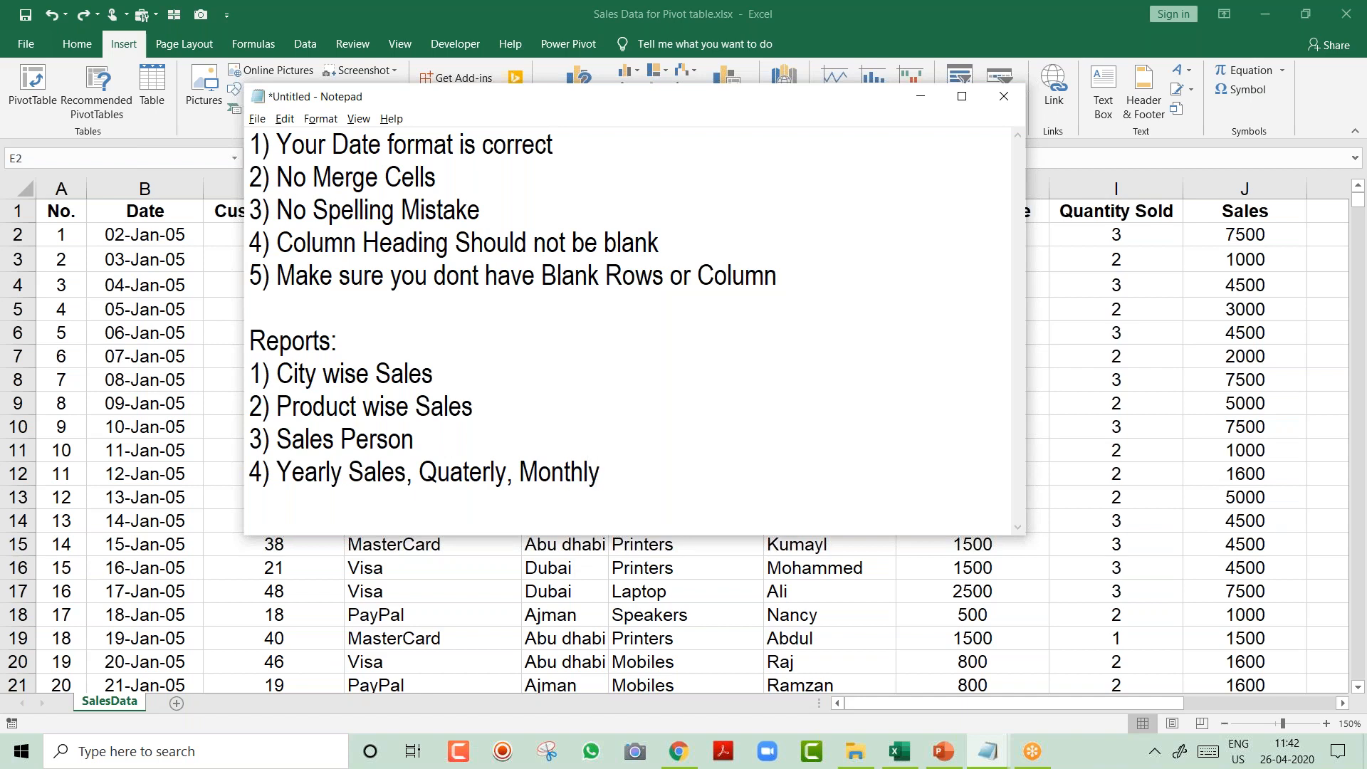
{"action": "type", "text": " Sales,"}
{"action": "type", "text": " Weekly Sales, Daily Sales"}
{"action": "key", "text": "Return"}
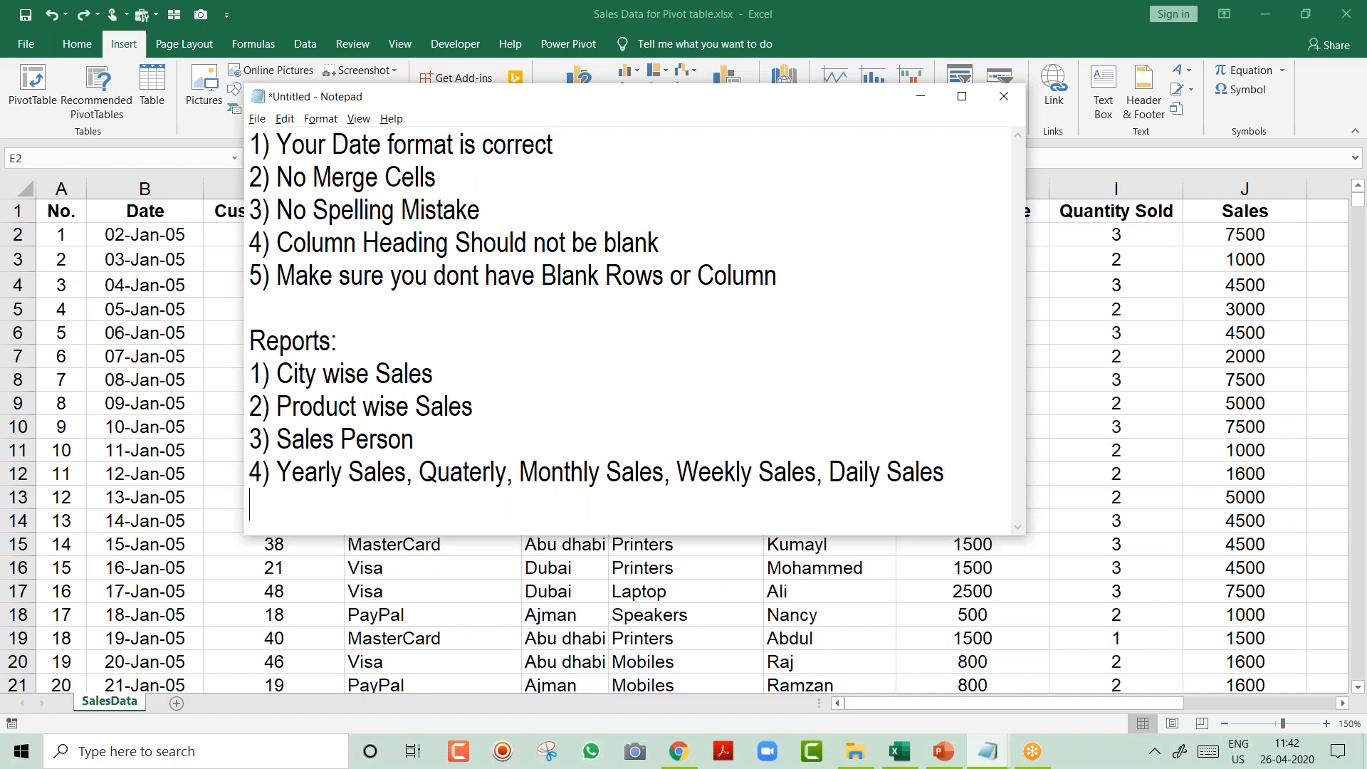
Add report item "5) How many Transactions happen in each city".
{"action": "type", "text": "5)"}
{"action": "type", "text": "How ma"}
{"action": "type", "text": "Transac"}
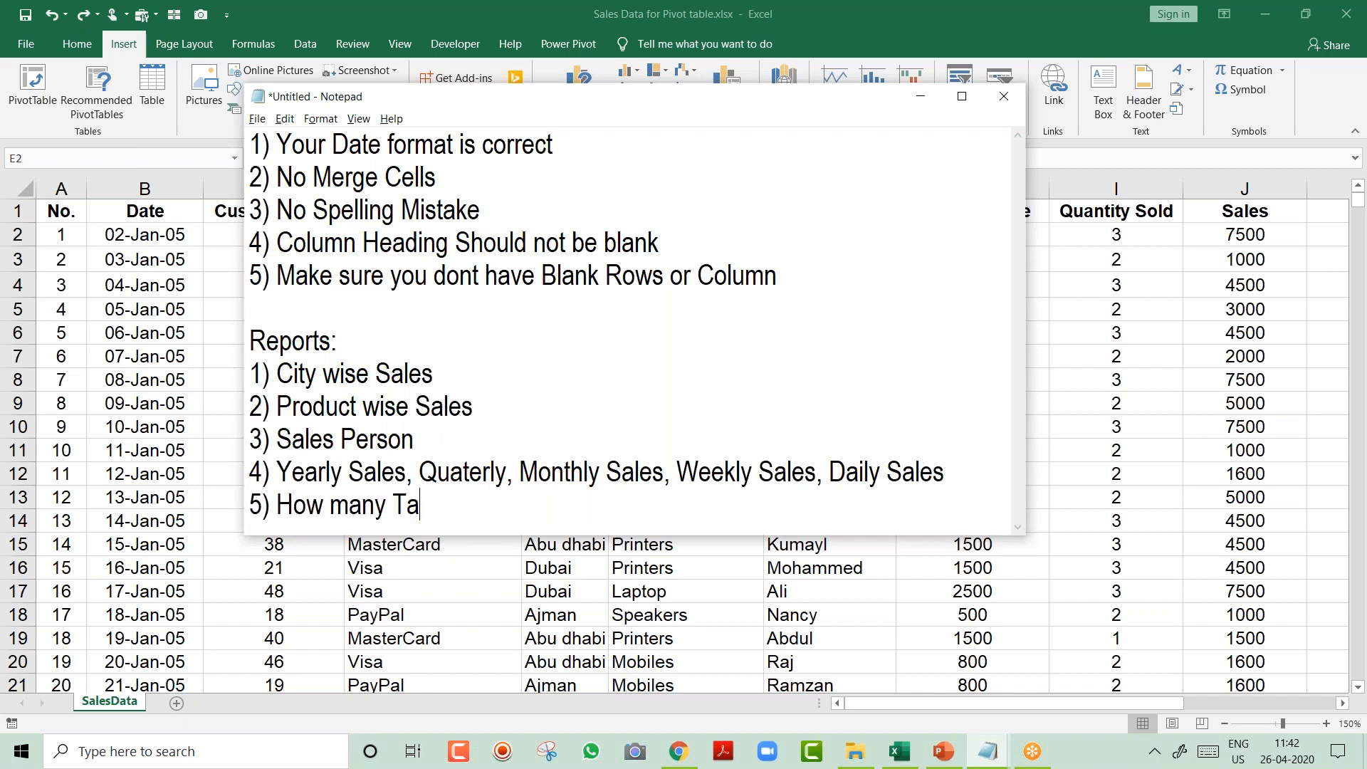
{"action": "type", "text": "tionshappen"}
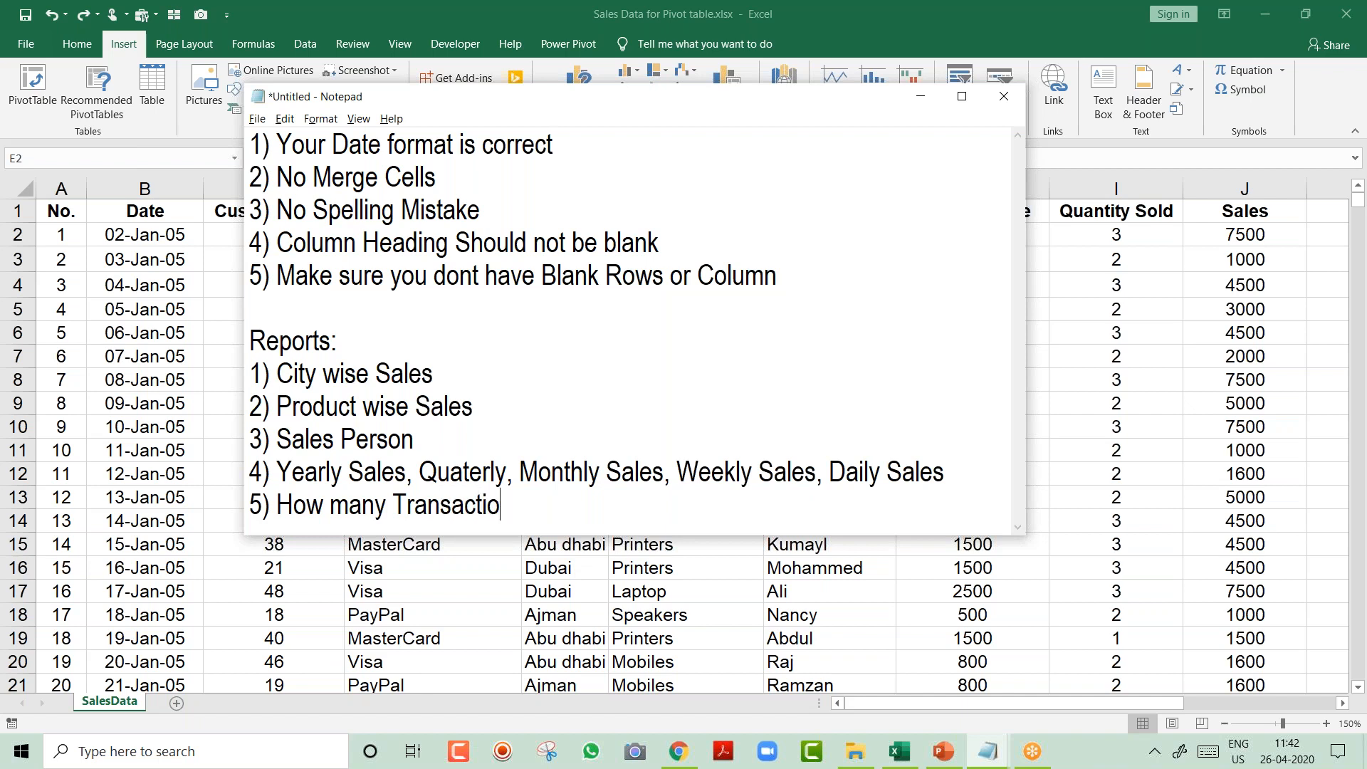
{"action": "key", "text": "BackSpace"}
{"action": "key", "text": "BackSpace"}
{"action": "key", "text": "BackSpace"}
{"action": "key", "text": "BackSpace"}
{"action": "key", "text": "BackSpace"}
{"action": "key", "text": "BackSpace"}
{"action": "type", "text": "happen in each d"}
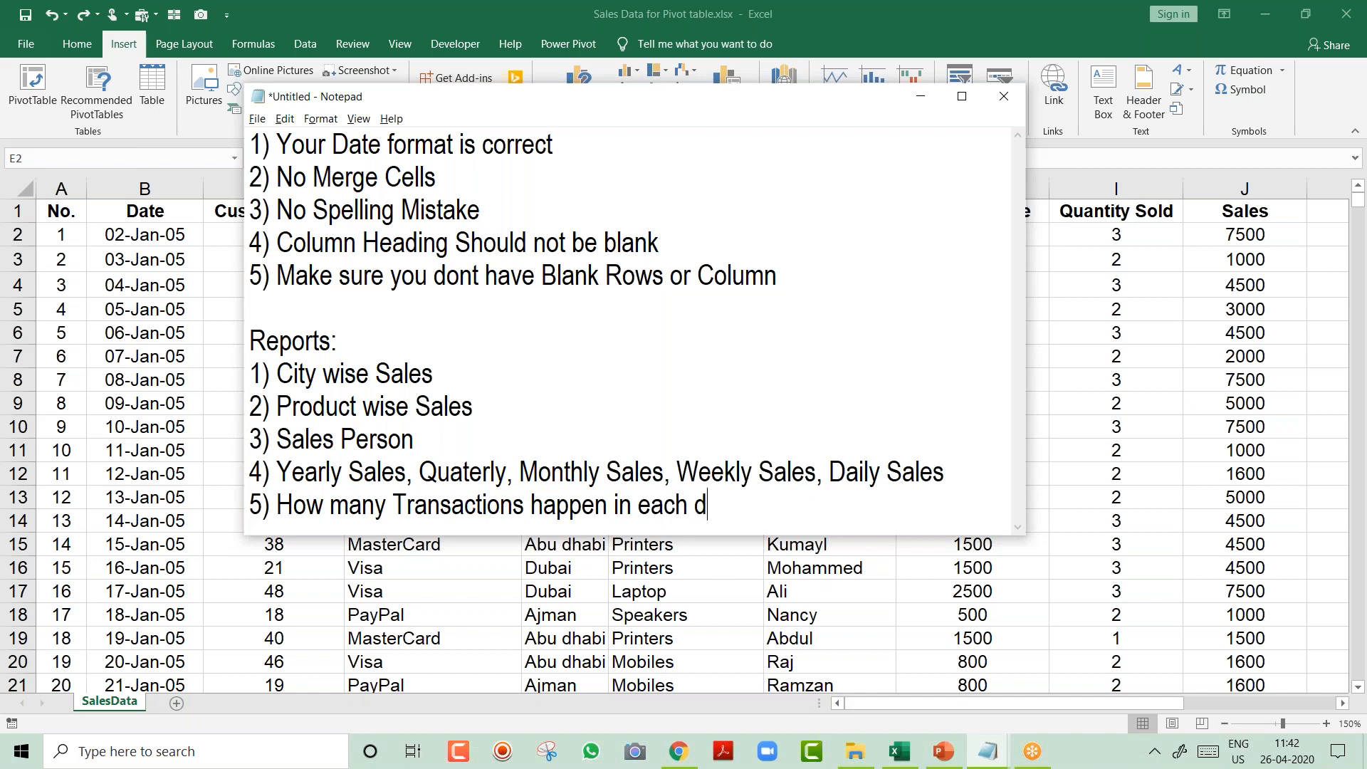
{"action": "key", "text": "BackSpace"}
{"action": "type", "text": "city"}
{"action": "key", "text": "Return"}
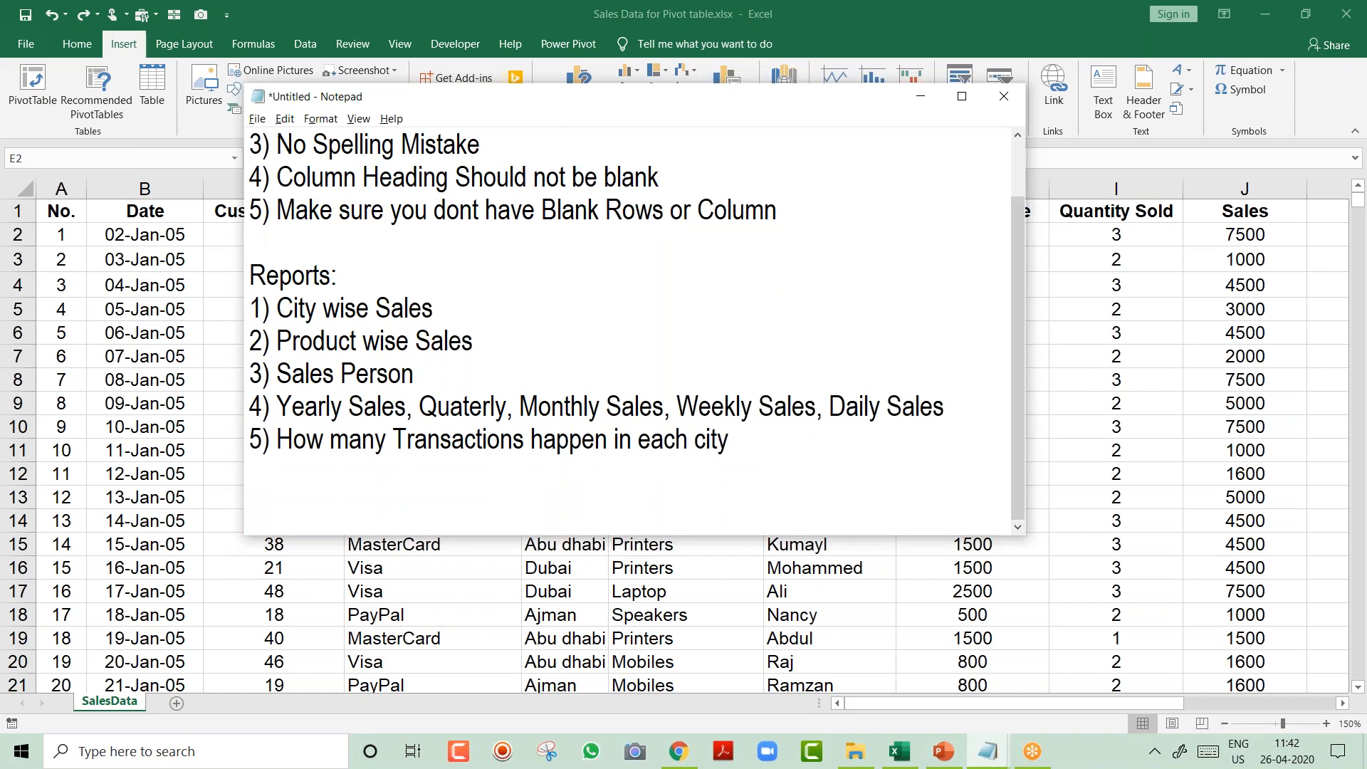
Add report item "6) Contribution of each city towards the products %".
{"action": "type", "text": "6)"}
{"action": "type", "text": "Contribuion"}
{"action": "key", "text": "BackSpace"}
{"action": "key", "text": "BackSpace"}
{"action": "key", "text": "BackSpace"}
{"action": "type", "text": "tion of each ci"}
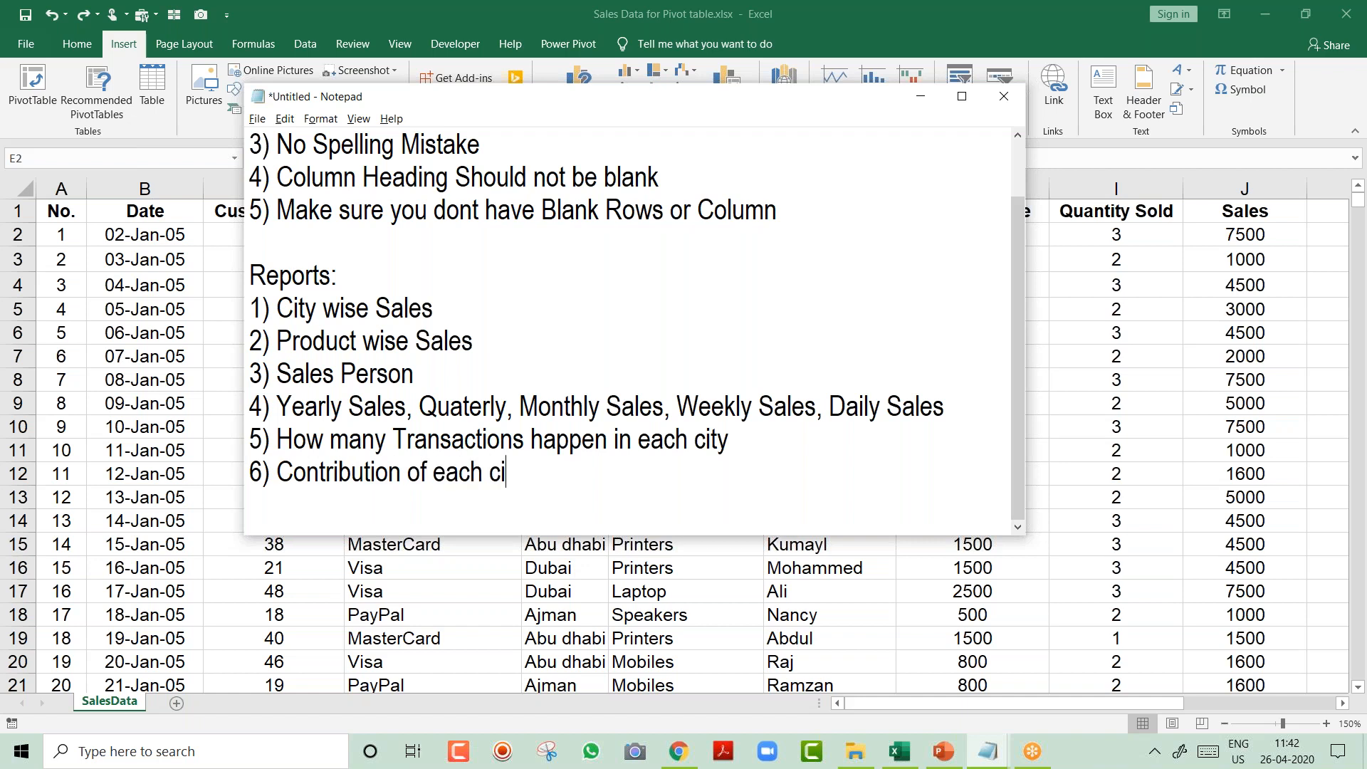
{"action": "type", "text": "ty towards the products"}
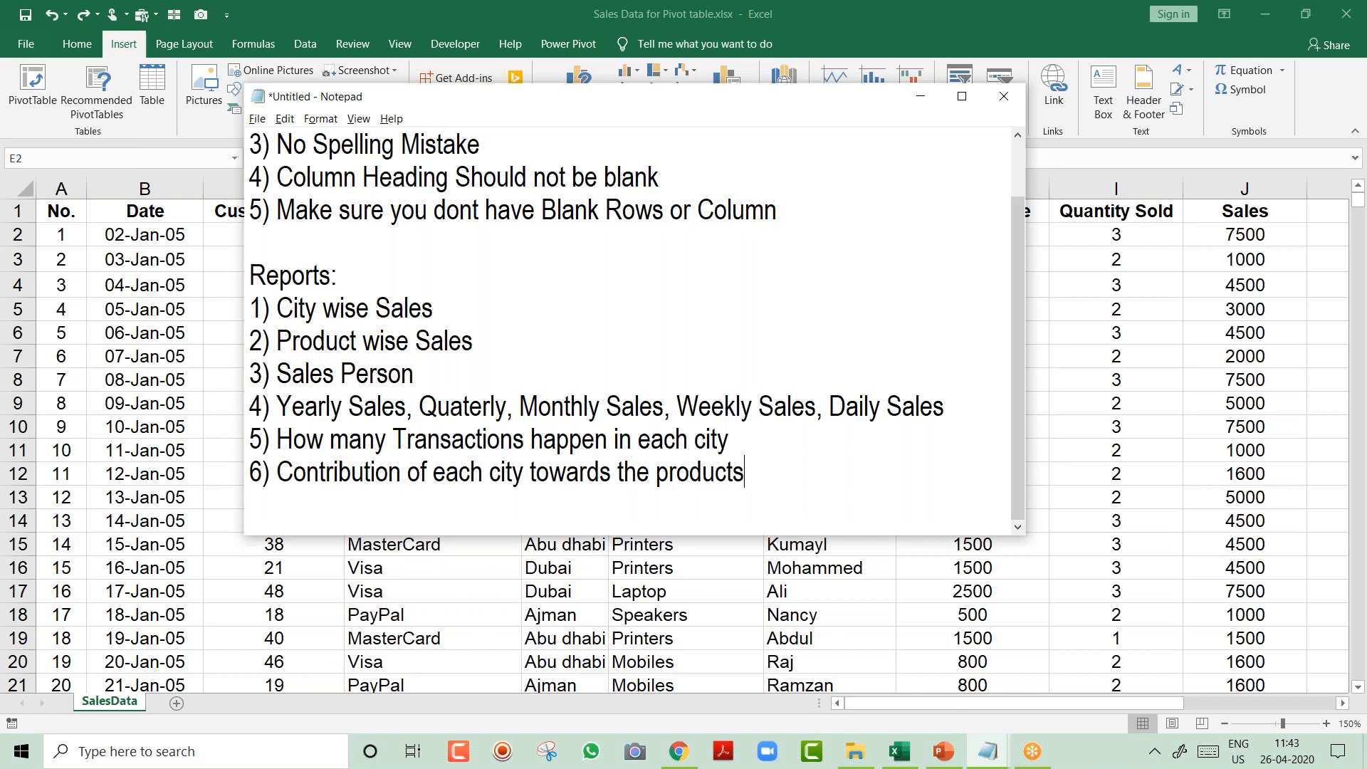
{"action": "type", "text": "%"}
{"action": "key", "text": "Return"}
Start report item 7 with the text "7) Comparing Yearly reports 2016 vs 2017 --> Increased".
{"action": "type", "text": "7) Copan"}
{"action": "key", "text": "BackSpace"}
{"action": "key", "text": "BackSpace"}
{"action": "key", "text": "BackSpace"}
{"action": "type", "text": "mparing "}
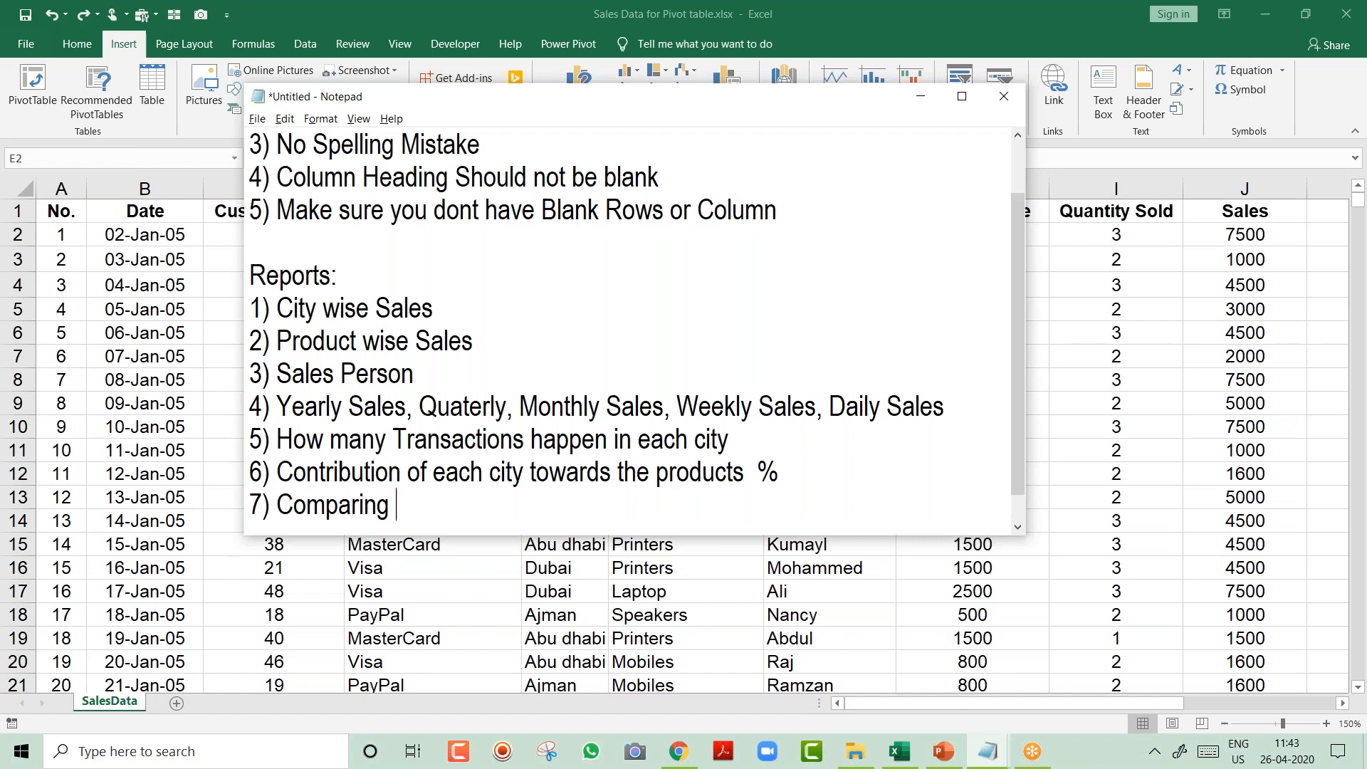
{"action": "type", "text": "Yearly re"}
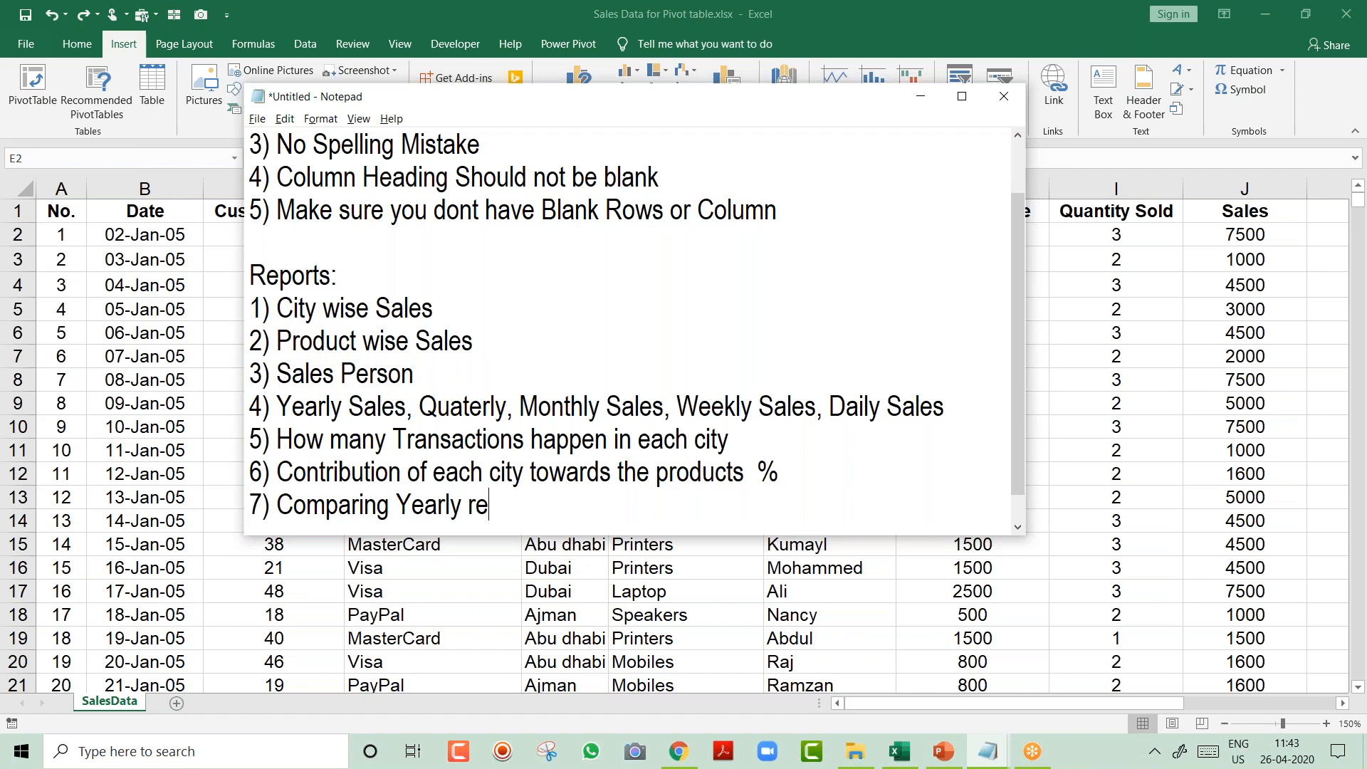
{"action": "type", "text": "ports 20"}
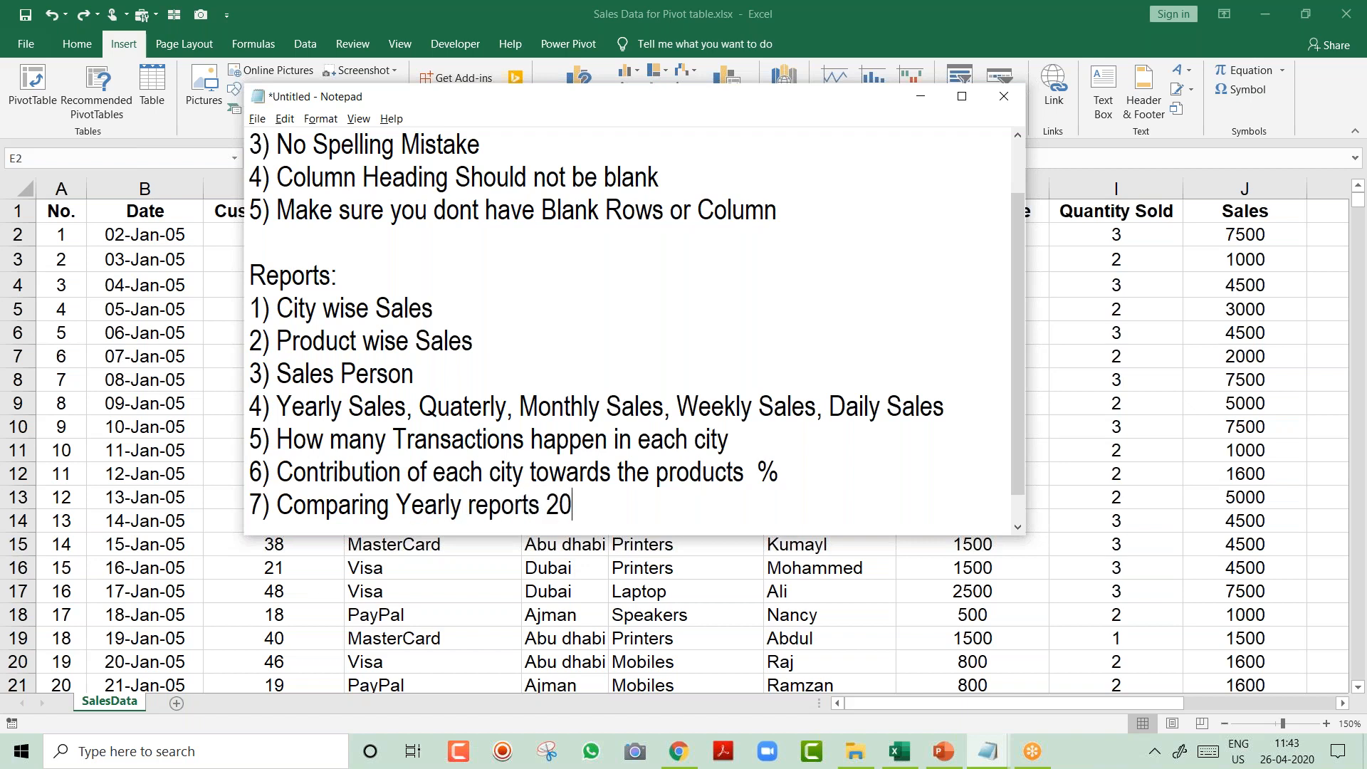
{"action": "type", "text": "16 vs 201"}
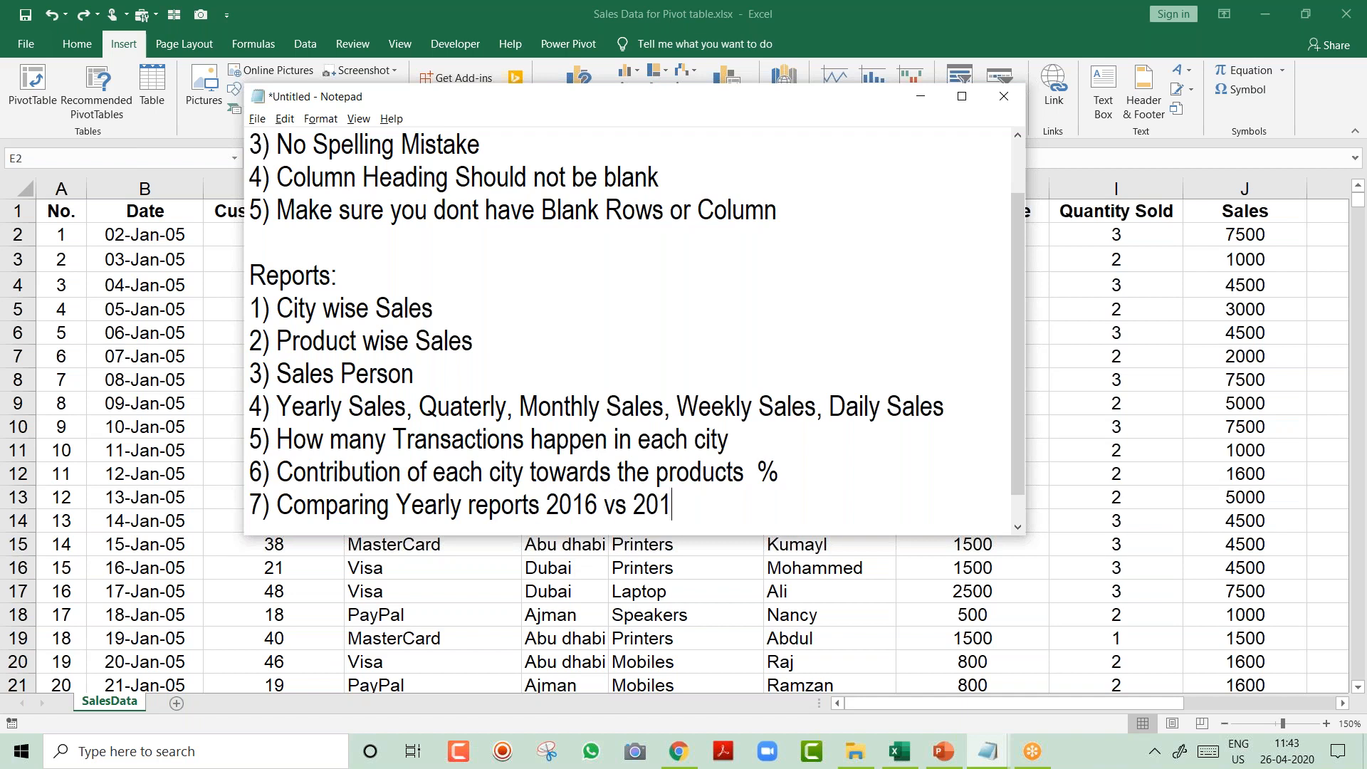
{"action": "type", "text": "7 --> Incra"}
{"action": "type", "text": "se"}
{"action": "key", "text": "BackSpace"}
{"action": "key", "text": "BackSpace"}
{"action": "key", "text": "BackSpace"}
{"action": "type", "text": "rease"}
{"action": "key", "text": "BackSpace"}
{"action": "key", "text": "BackSpace"}
{"action": "key", "text": "BackSpace"}
{"action": "key", "text": "BackSpace"}
{"action": "key", "text": "BackSpace"}
{"action": "type", "text": "eased"}
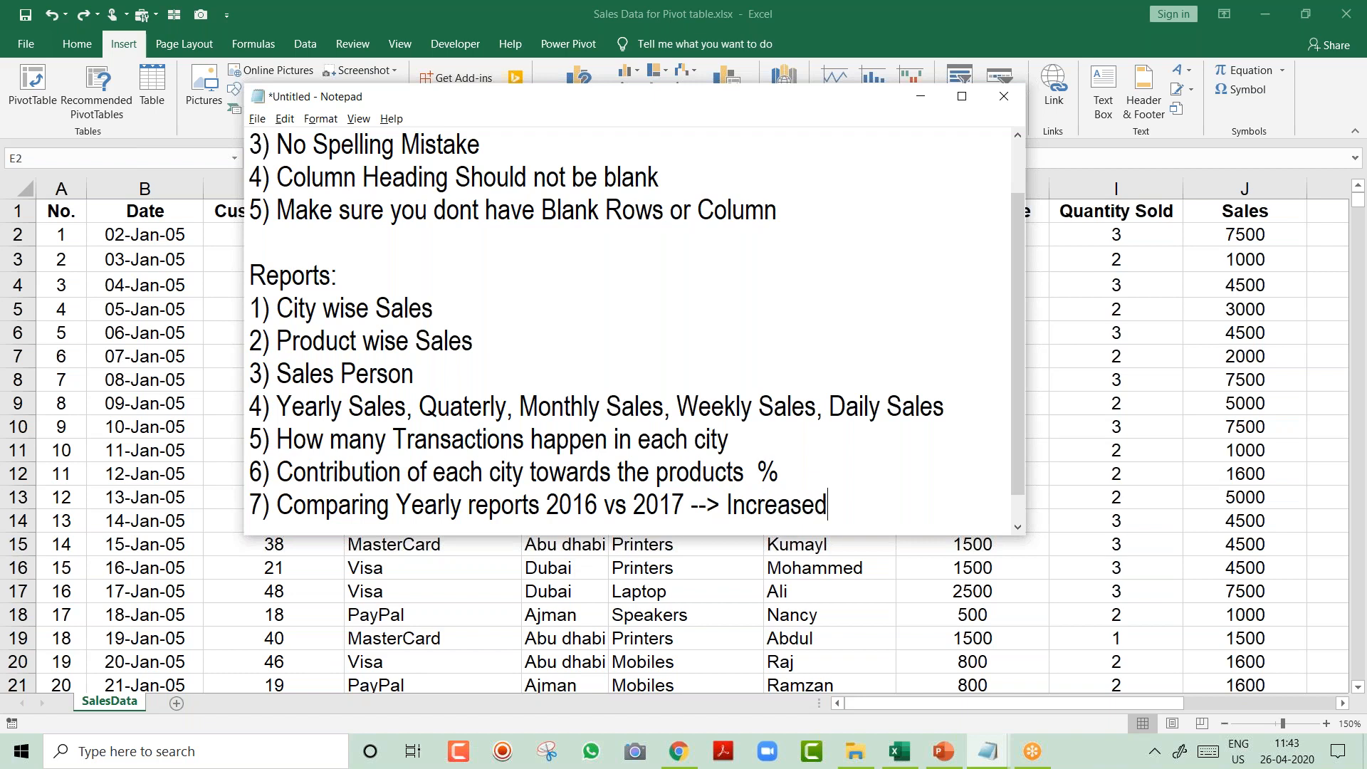
Complete report item 7 with "or Decreased how much %" and start a new line.
{"action": "type", "text": " or Decrea"}
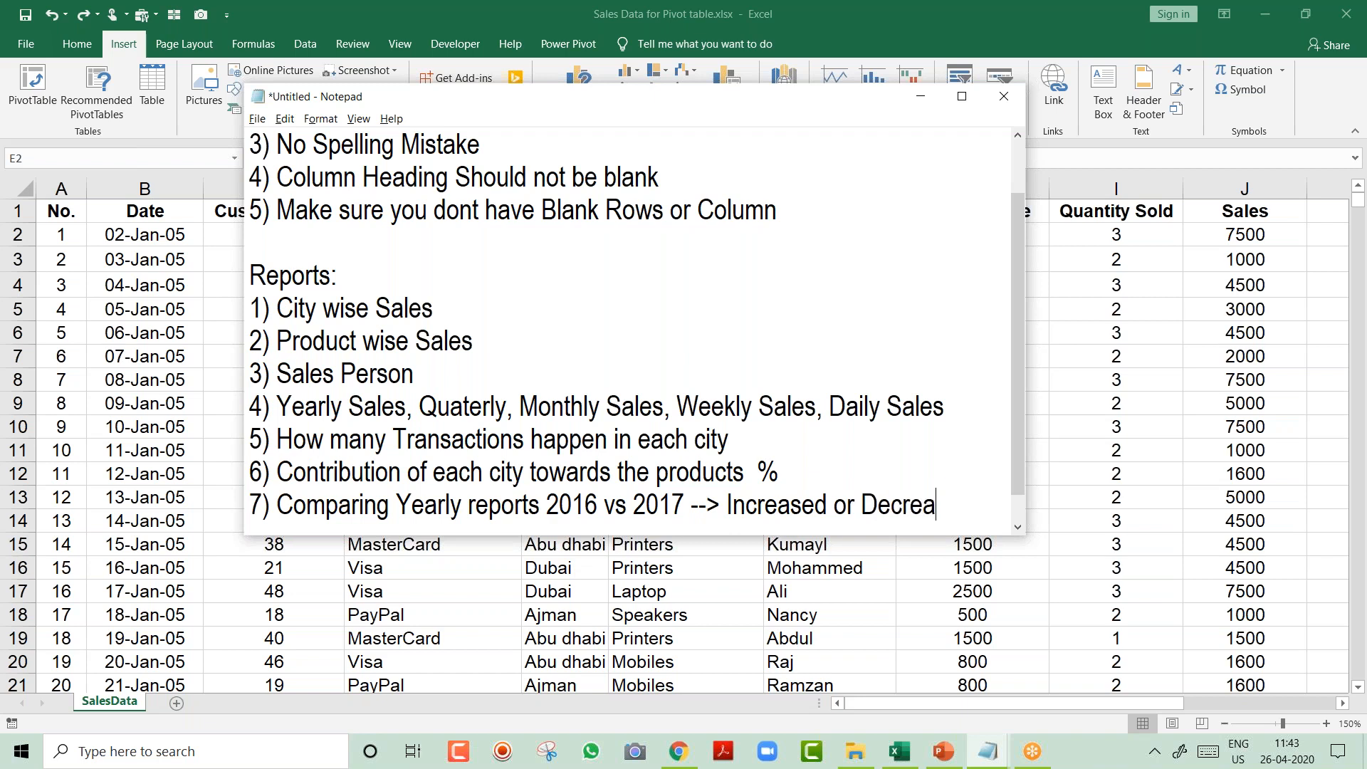
{"action": "type", "text": "sed "}
{"action": "type", "text": "how "}
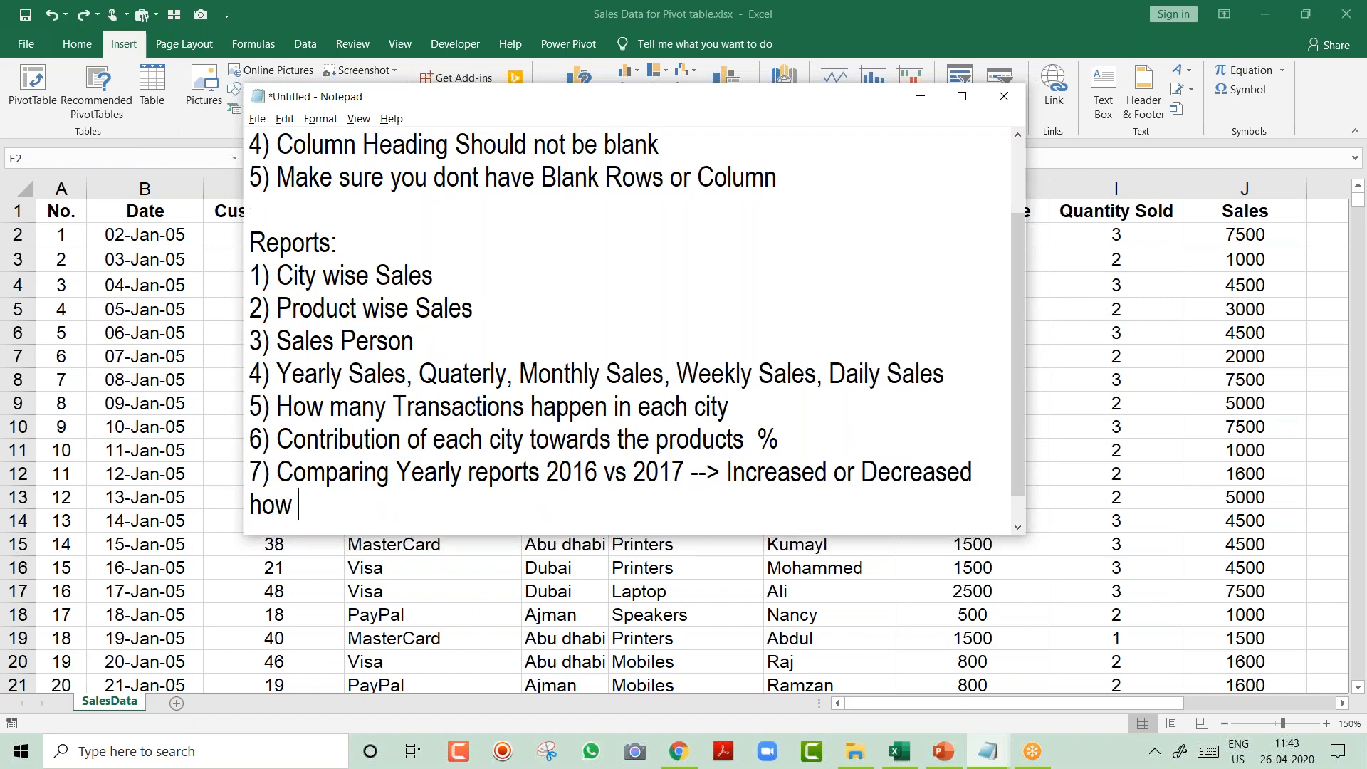
{"action": "type", "text": "much $"}
{"action": "key", "text": "BackSpace"}
{"action": "type", "text": "#"}
{"action": "key", "text": "BackSpace"}
{"action": "type", "text": "%"}
{"action": "key", "text": "Return"}
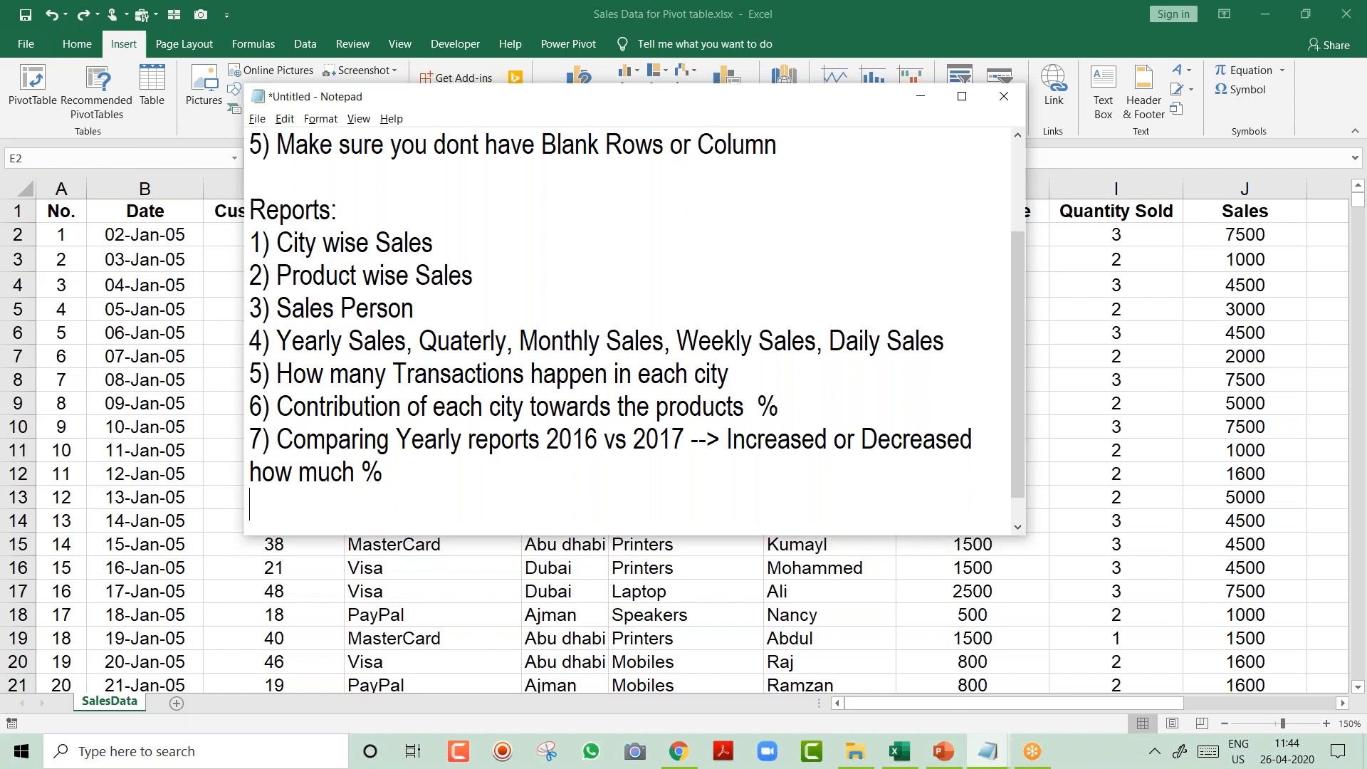
Add report item "8) Age wise (20 to 30) --> 30 to 40 yrs) -> Product".
{"action": "type", "text": "8) Age wise ("}
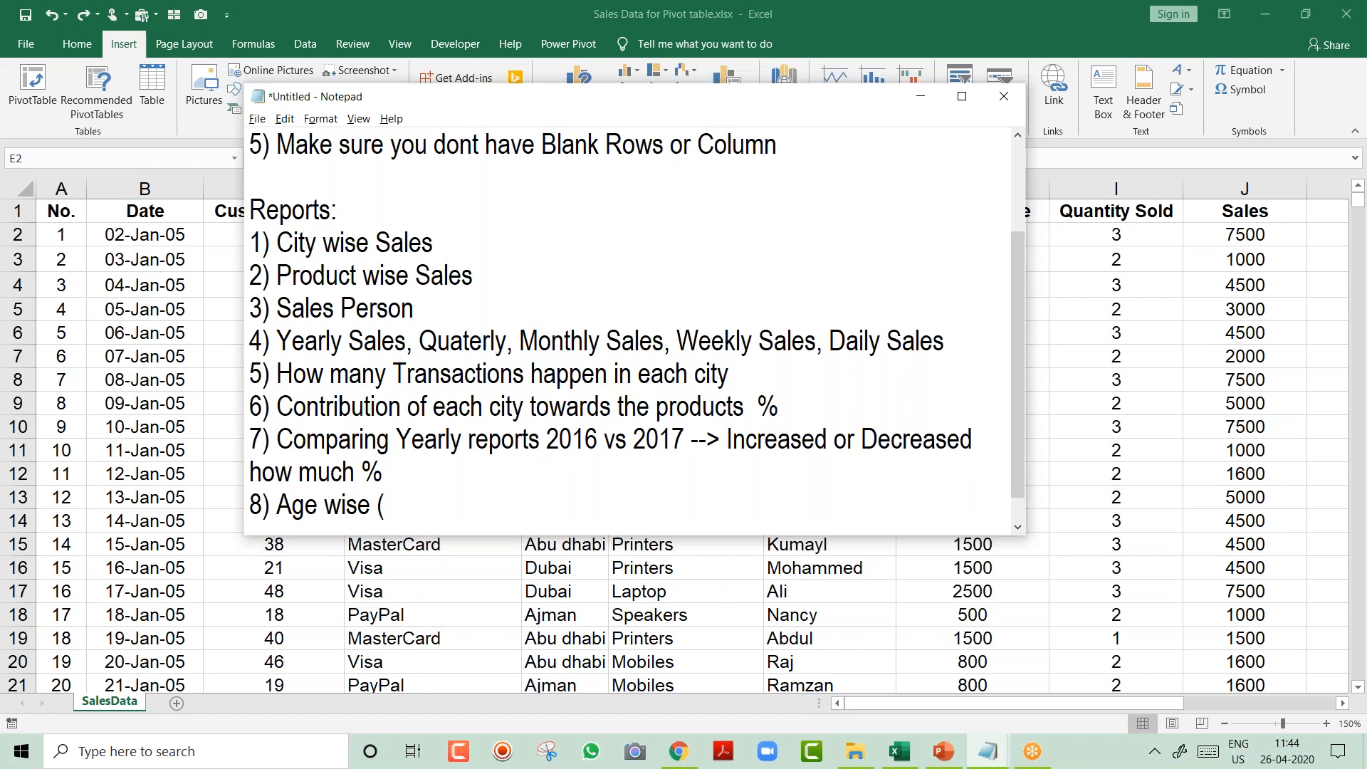
{"action": "type", "text": "20 to 30) --"}
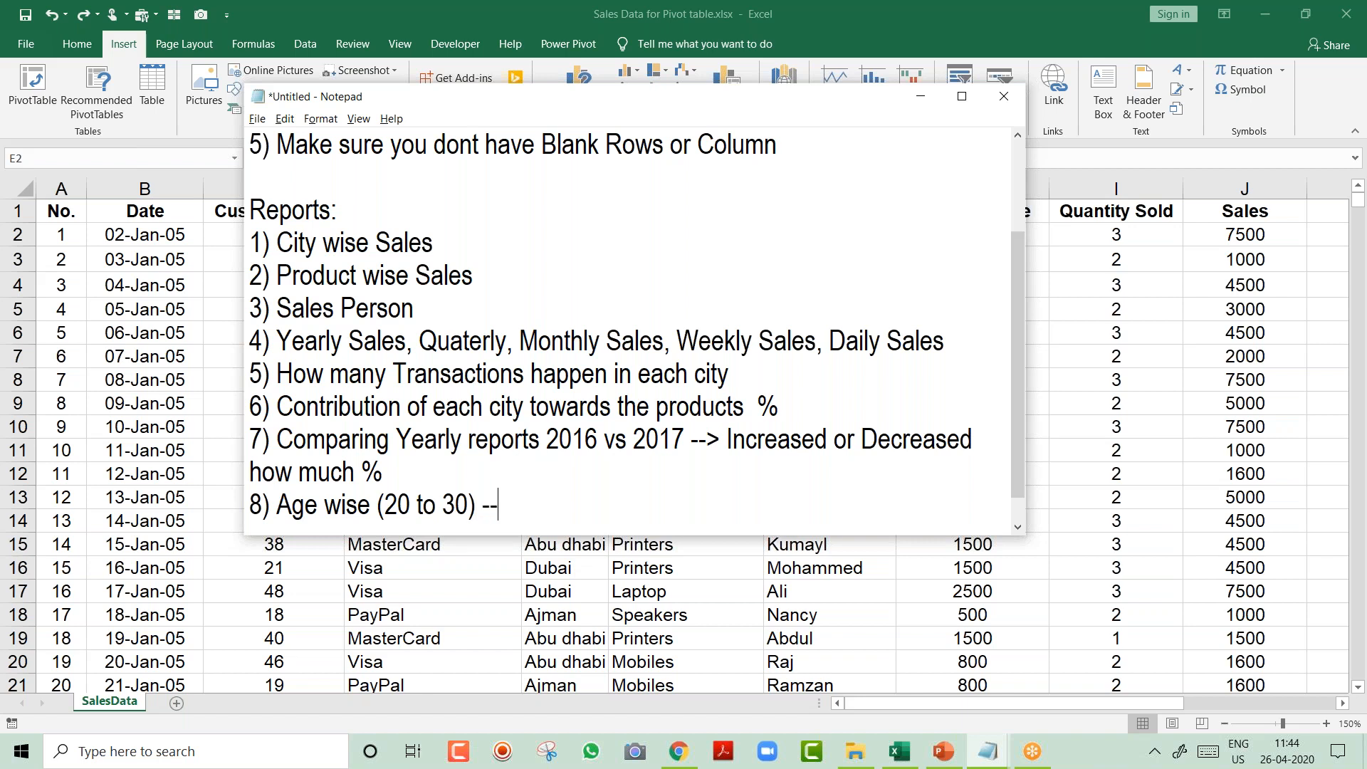
{"action": "type", "text": ">   30 to 40 yrs)"}
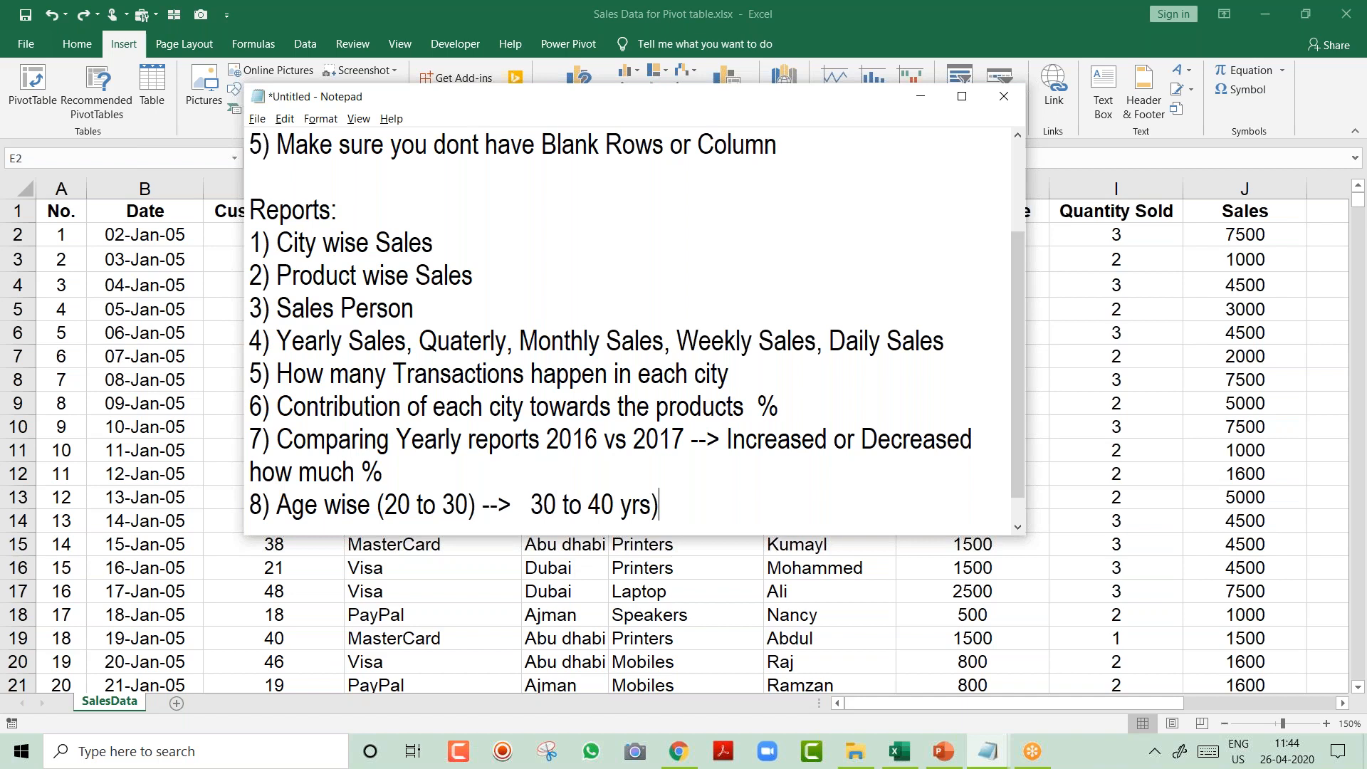
{"action": "type", "text": " -> Prodc"}
{"action": "type", "text": "uts"}
{"action": "key", "text": "BackSpace"}
{"action": "key", "text": "BackSpace"}
{"action": "key", "text": "BackSpace"}
{"action": "key", "text": "BackSpace"}
{"action": "type", "text": "uct"}
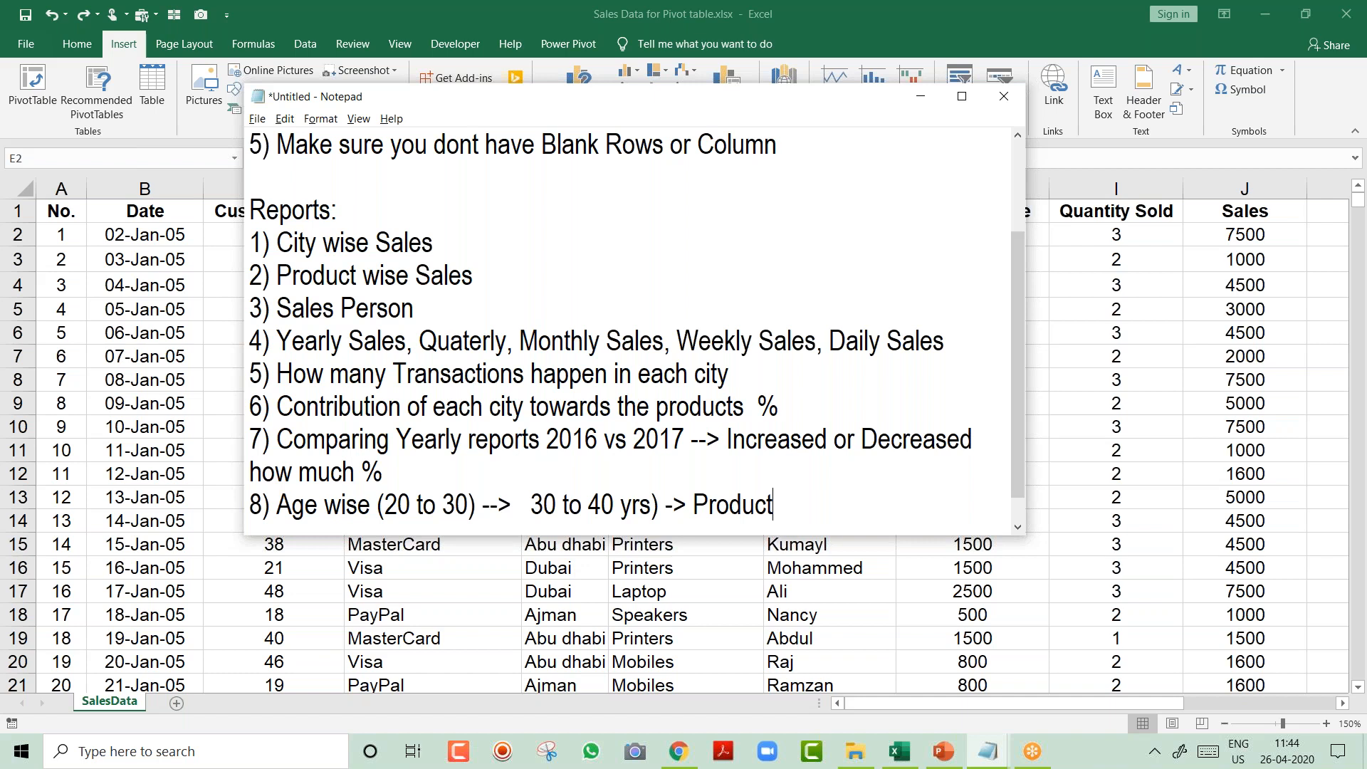
Review the data requirements checklist from its first line and the numbered reports list down to item 8.
{"action": "key", "text": "Up"}
{"action": "key", "text": "Up"}
{"action": "key", "text": "ctrl+Home"}
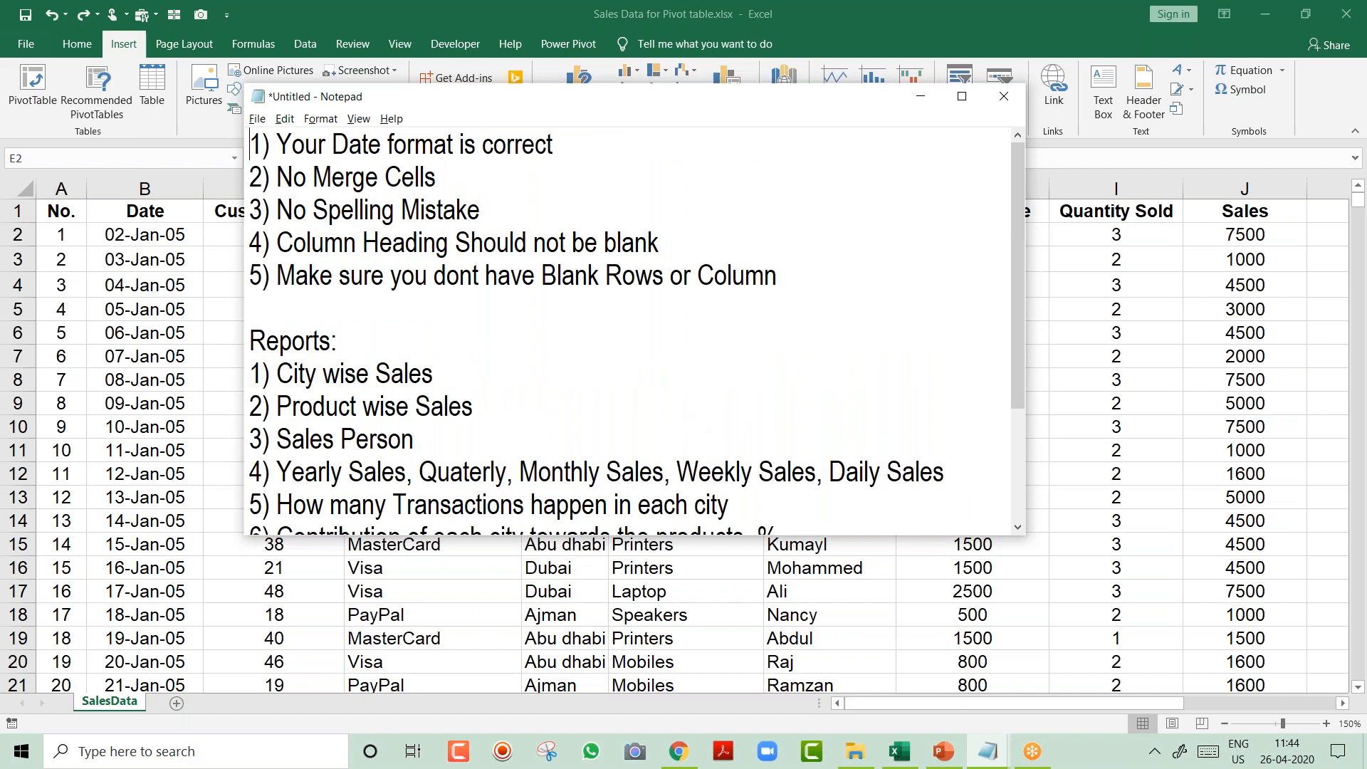
{"action": "key", "text": "shift+Down"}
{"action": "key", "text": "shift+Down"}
{"action": "key", "text": "shift+Down"}
{"action": "key", "text": "shift+Down"}
{"action": "key", "text": "shift+Down"}
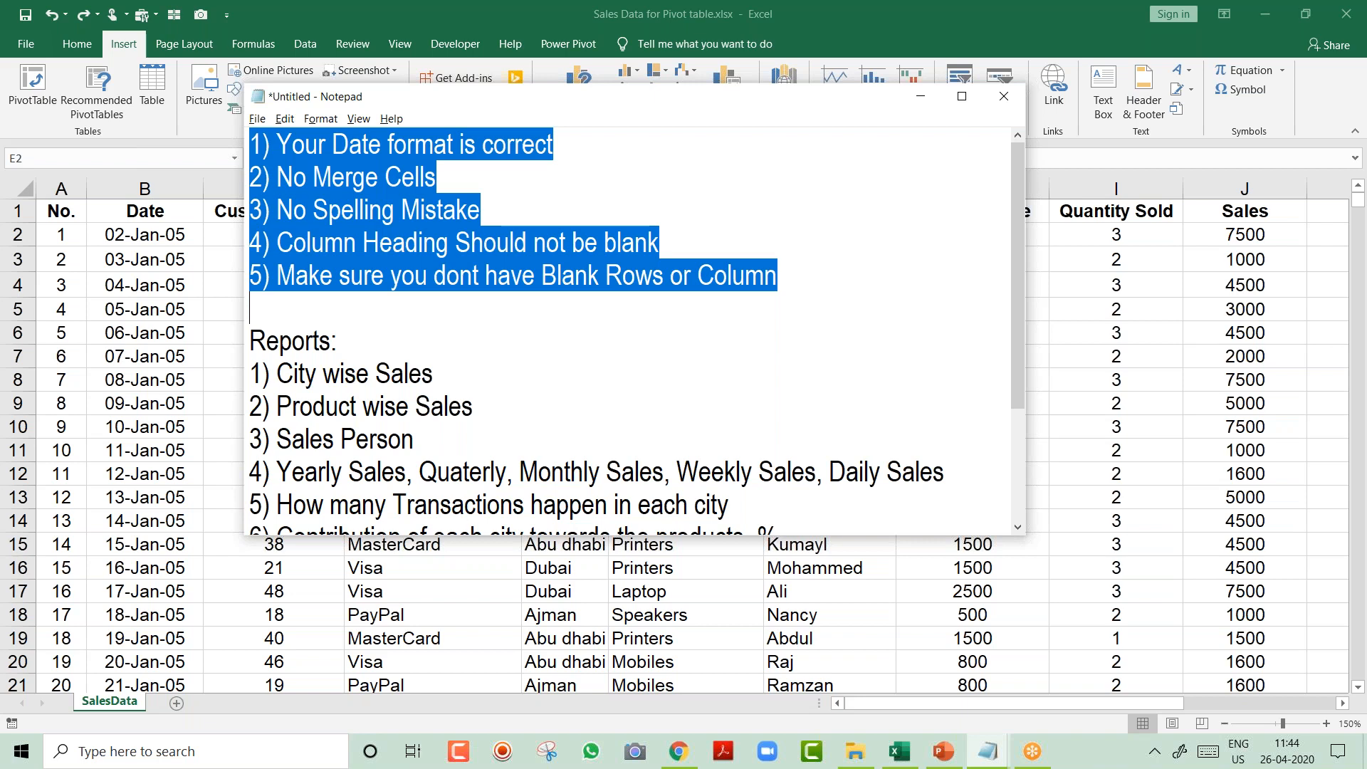
{"action": "key", "text": "Down"}
{"action": "key", "text": "Down"}
{"action": "key", "text": "Down"}
{"action": "key", "text": "Down"}
{"action": "key", "text": "Down"}
{"action": "key", "text": "Down"}
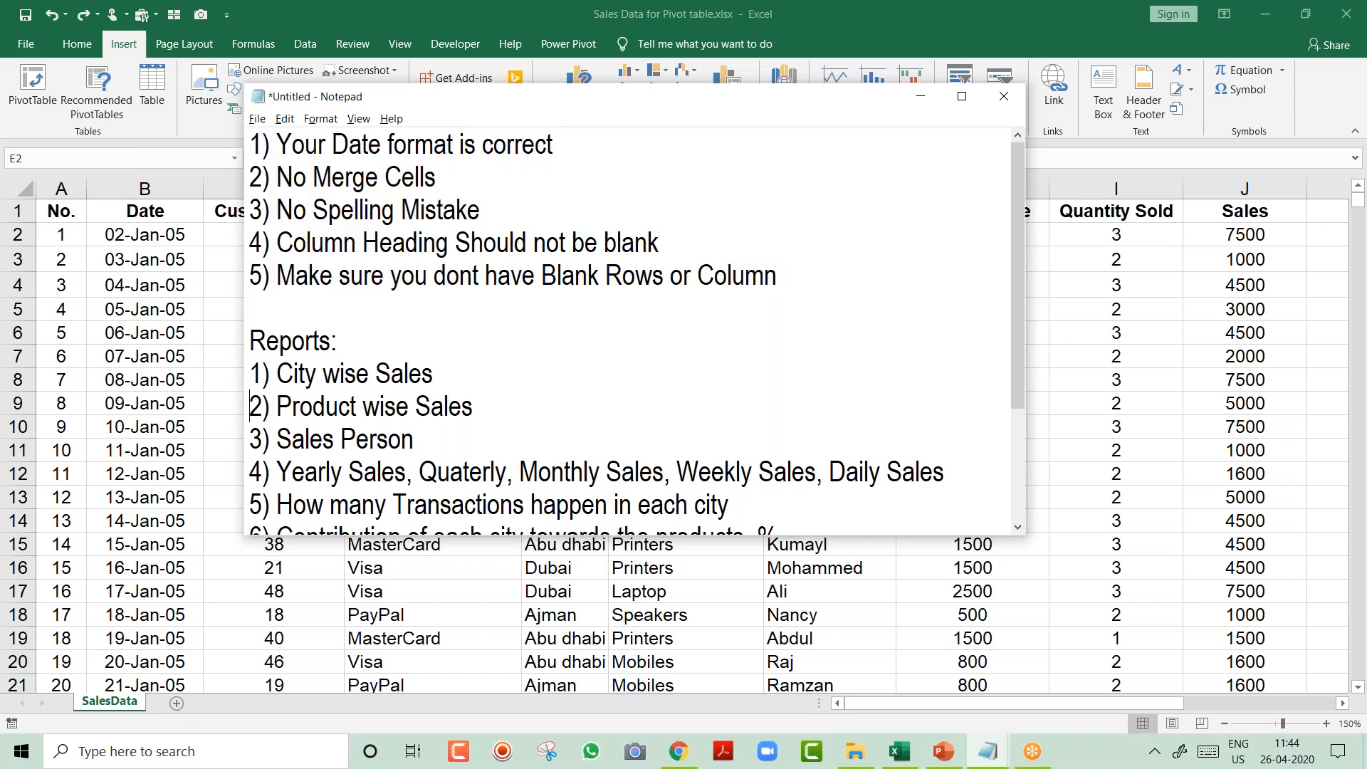
{"action": "key", "text": "Down"}
{"action": "key", "text": "Down"}
{"action": "key", "text": "Down"}
{"action": "key", "text": "Down"}
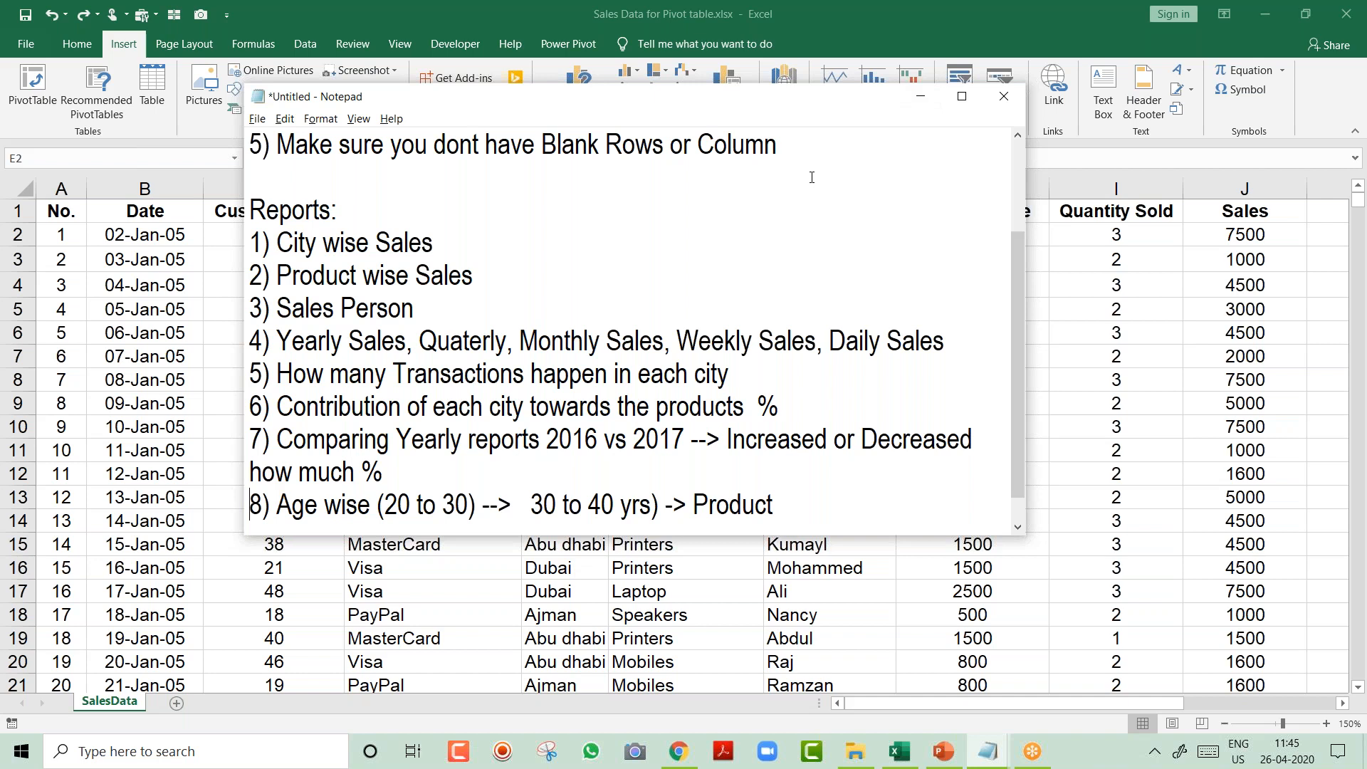
Switch to the Excel sales data and inspect the distinct Payment Method values with a temporary header filter, leaving the data unfiltered.
{"action": "key", "text": "alt+Tab"}
{"action": "left_click", "coordinate": [564, 286]}
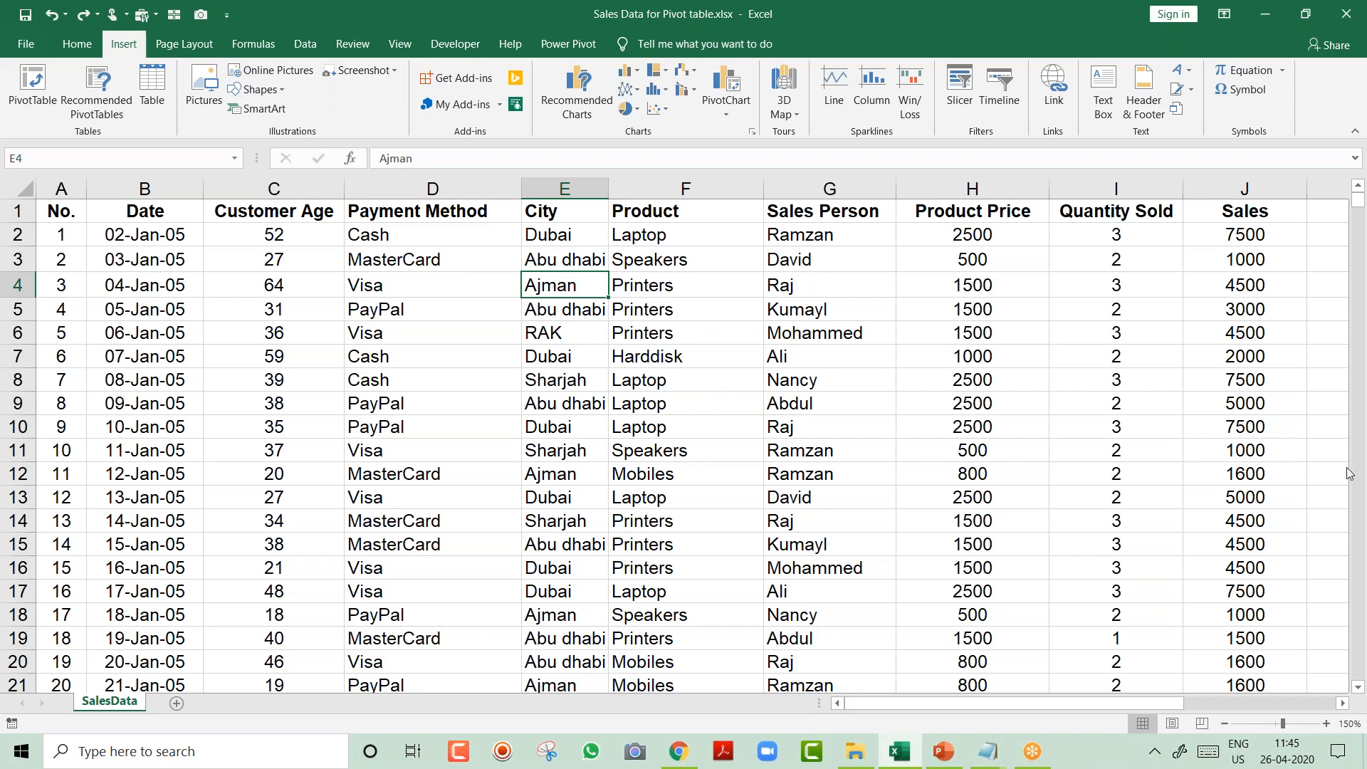
{"action": "key", "text": "alt+Tab"}
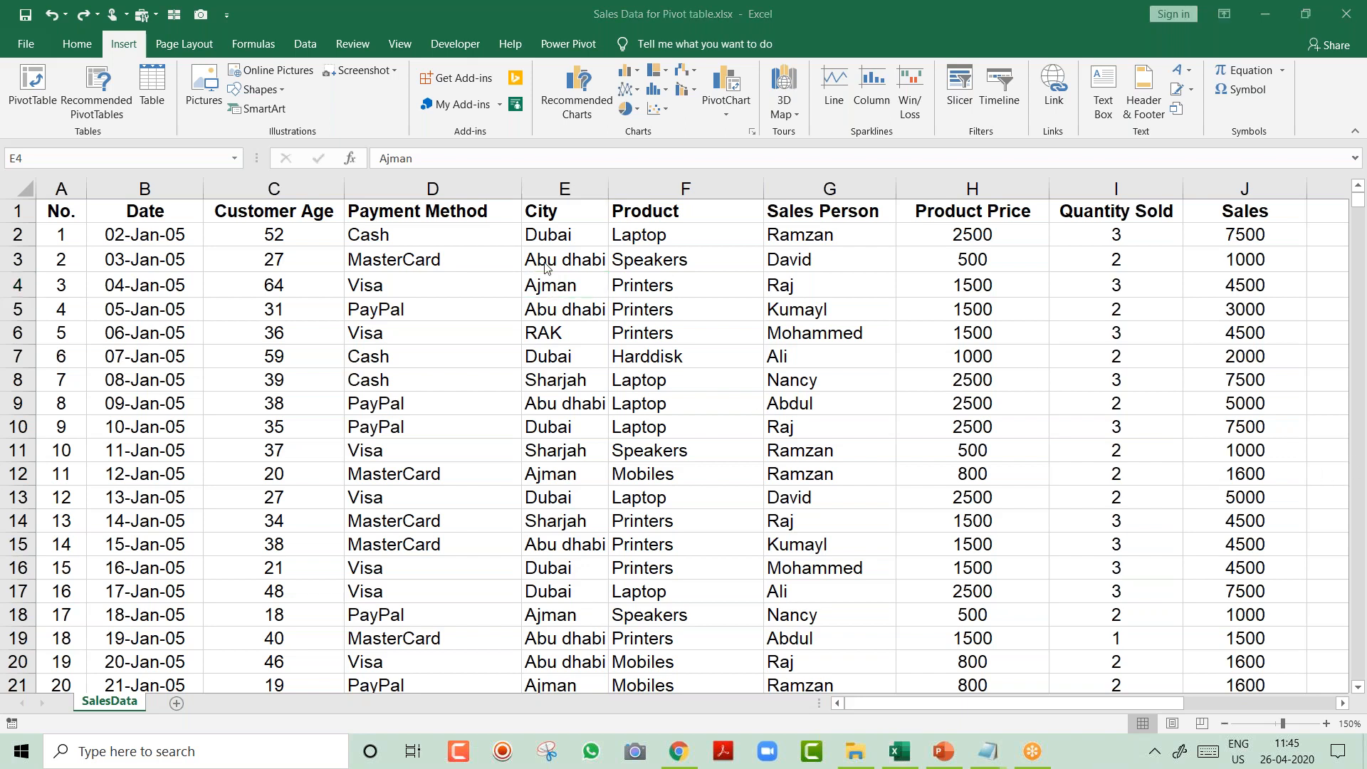
{"action": "key", "text": "alt+Tab"}
{"action": "left_click", "coordinate": [474, 212]}
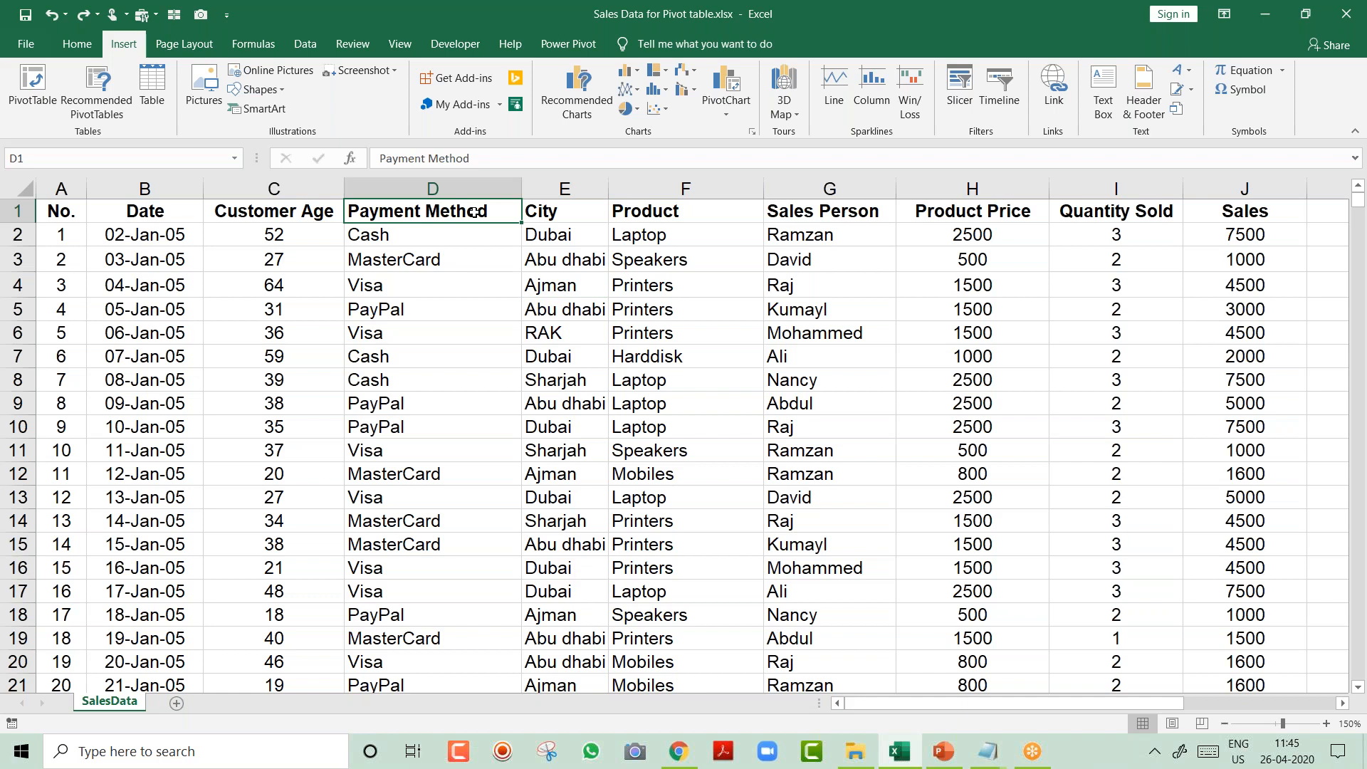
{"action": "key", "text": "ctrl+shift+l"}
{"action": "left_click", "coordinate": [513, 214]}
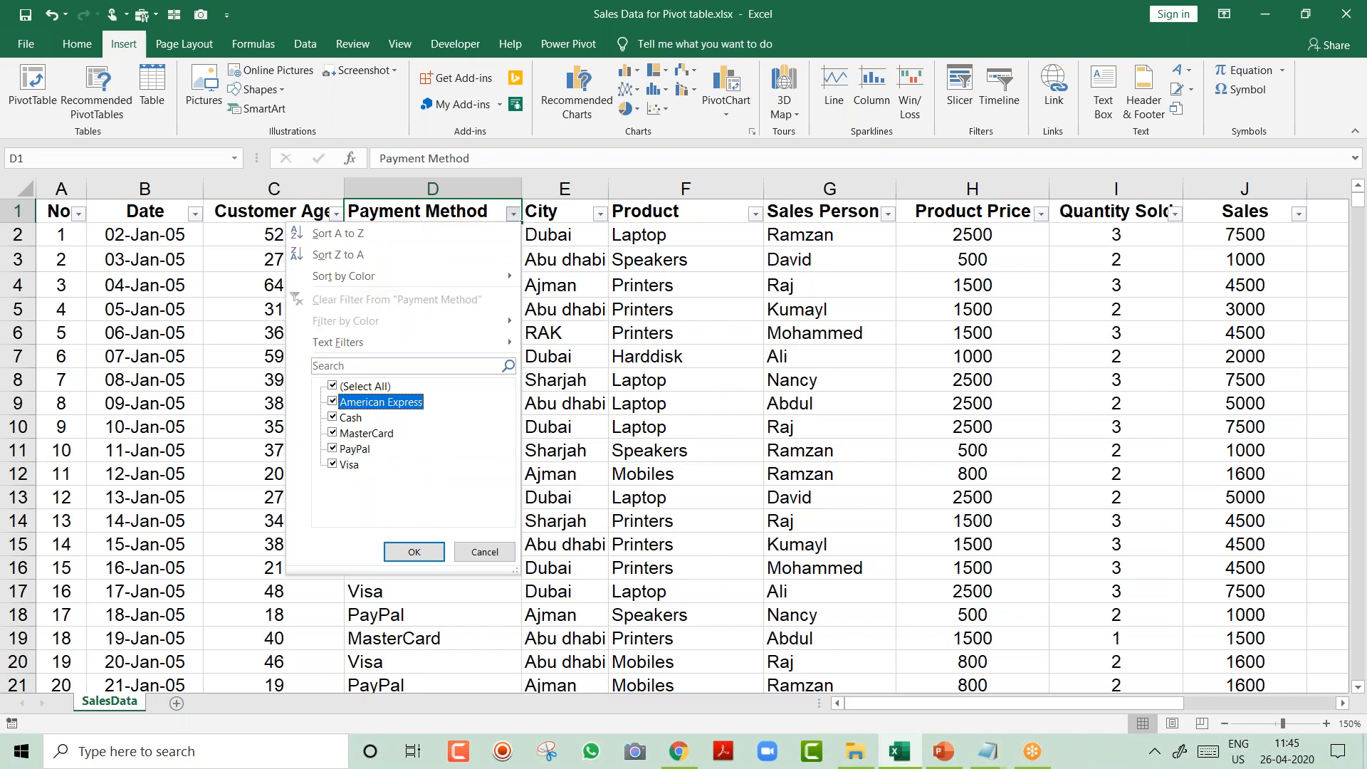
{"action": "key", "text": "Escape"}
{"action": "key", "text": "ctrl+shift+l"}
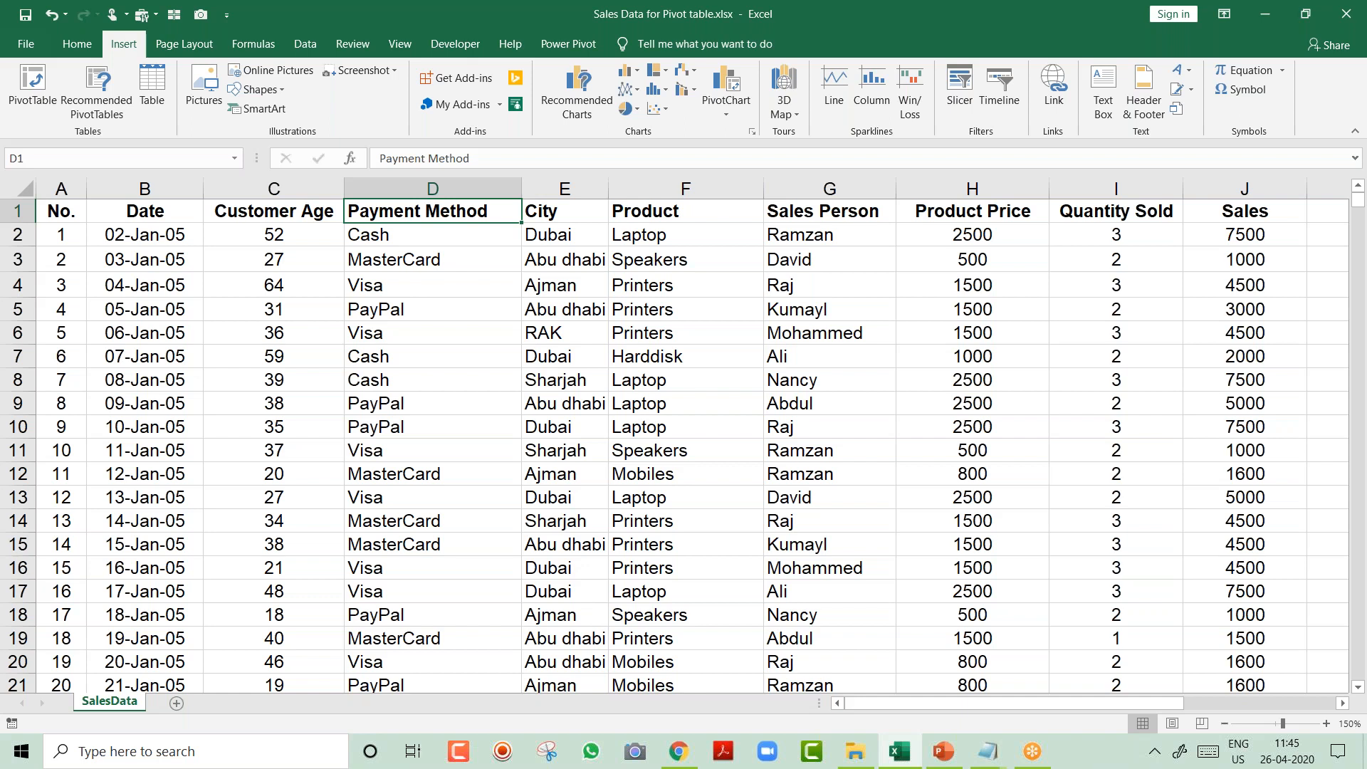
{"action": "key", "text": "alt+Tab"}
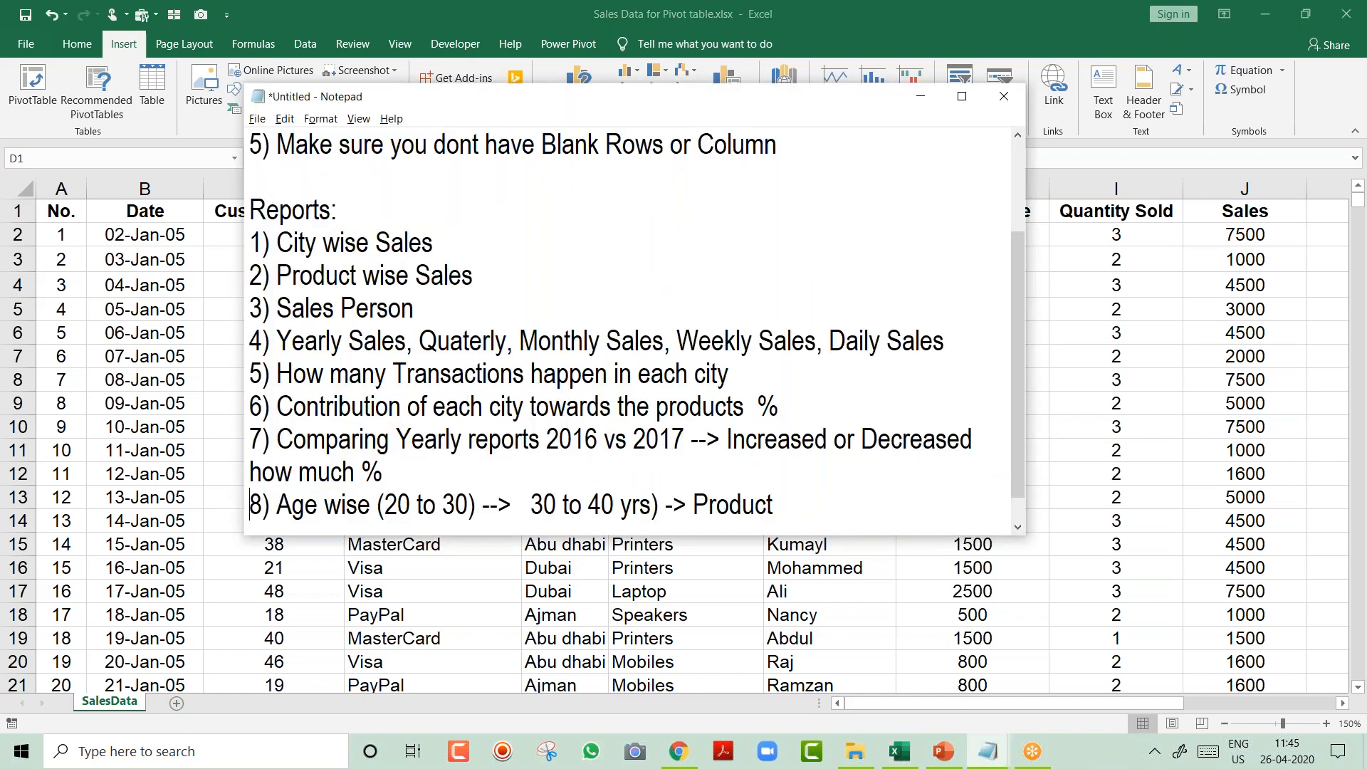
{"action": "key", "text": "alt+Tab"}
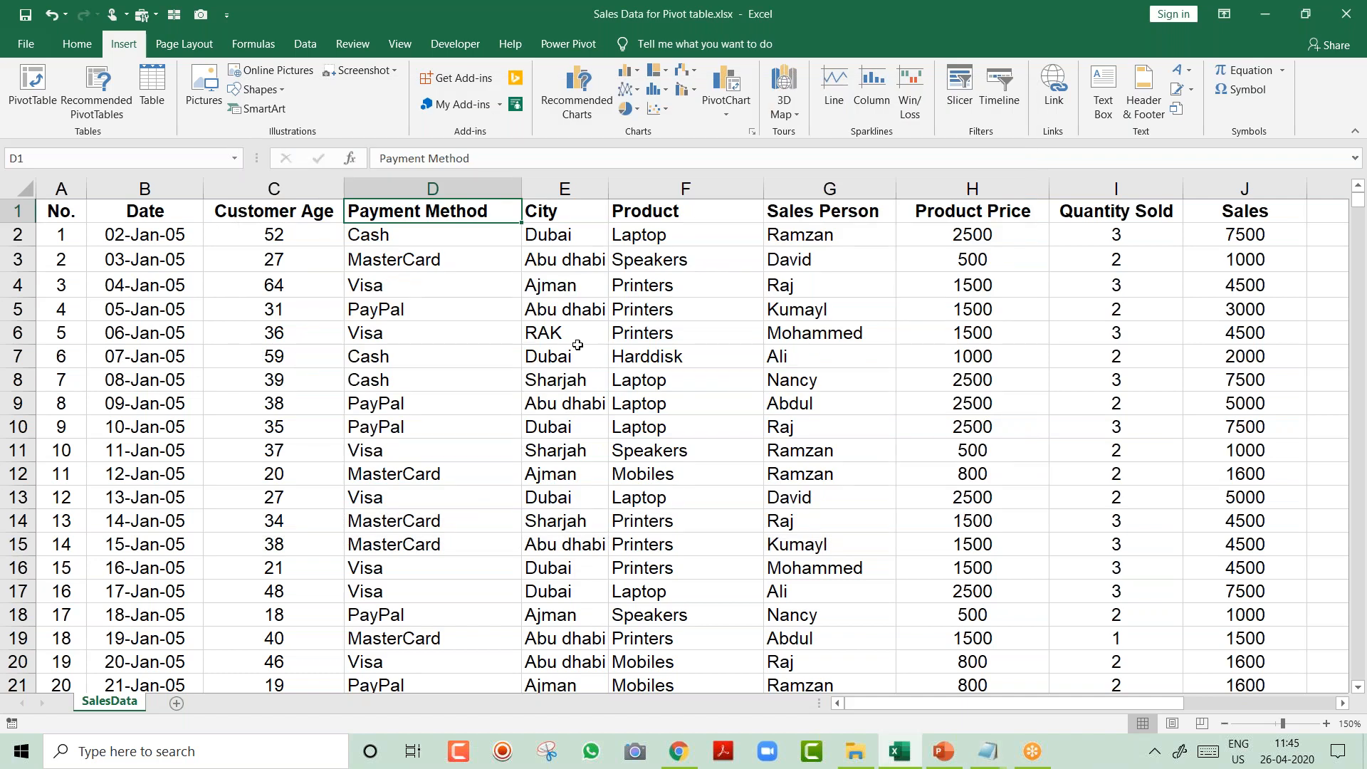
{"action": "left_click", "coordinate": [567, 340]}
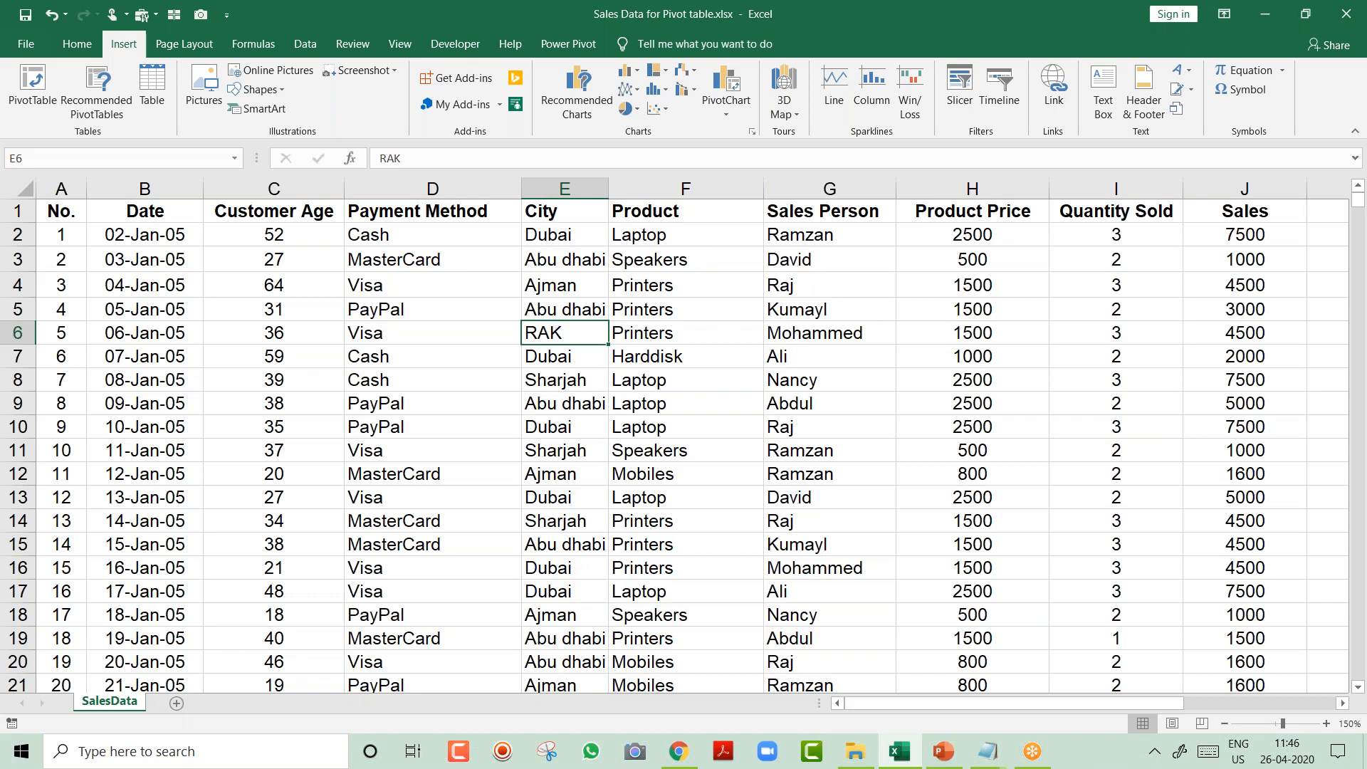
{"action": "left_click", "coordinate": [670, 332]}
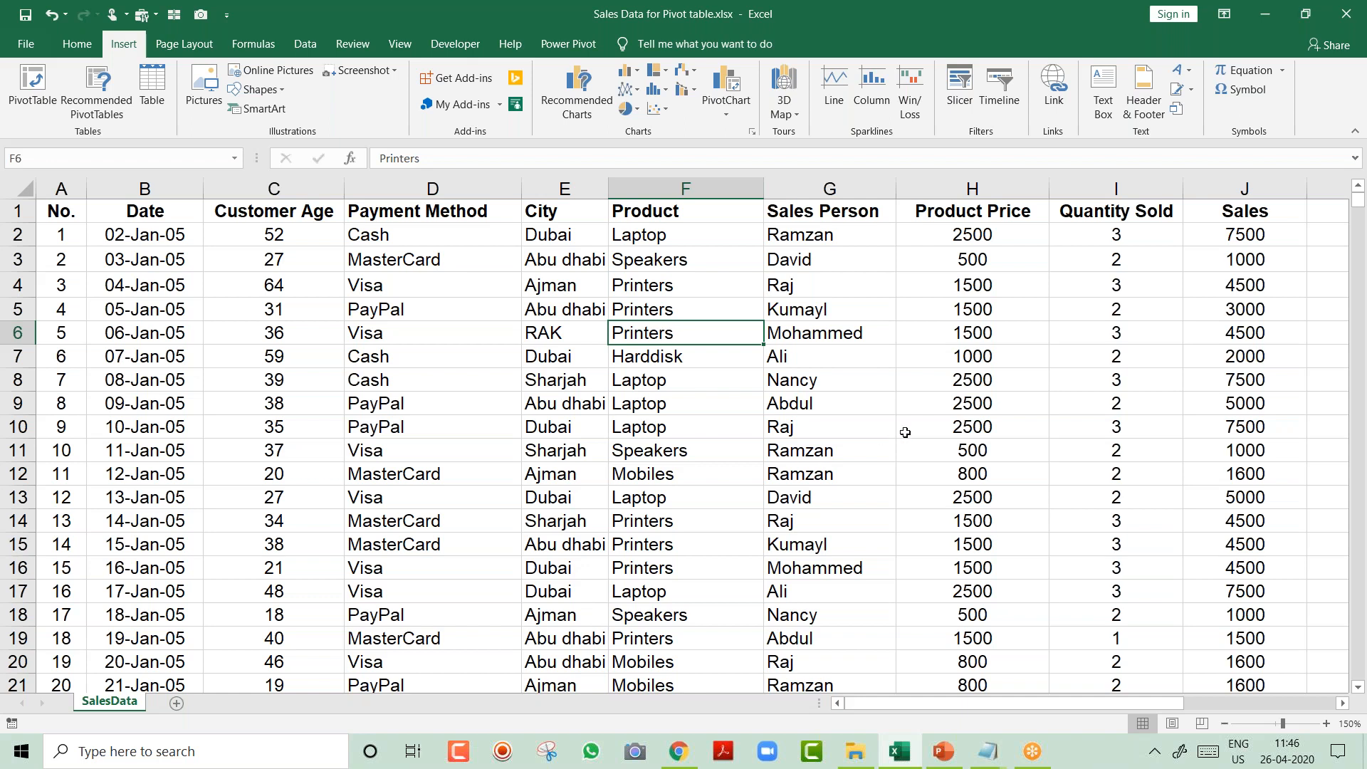
{"action": "left_click", "coordinate": [1349, 465]}
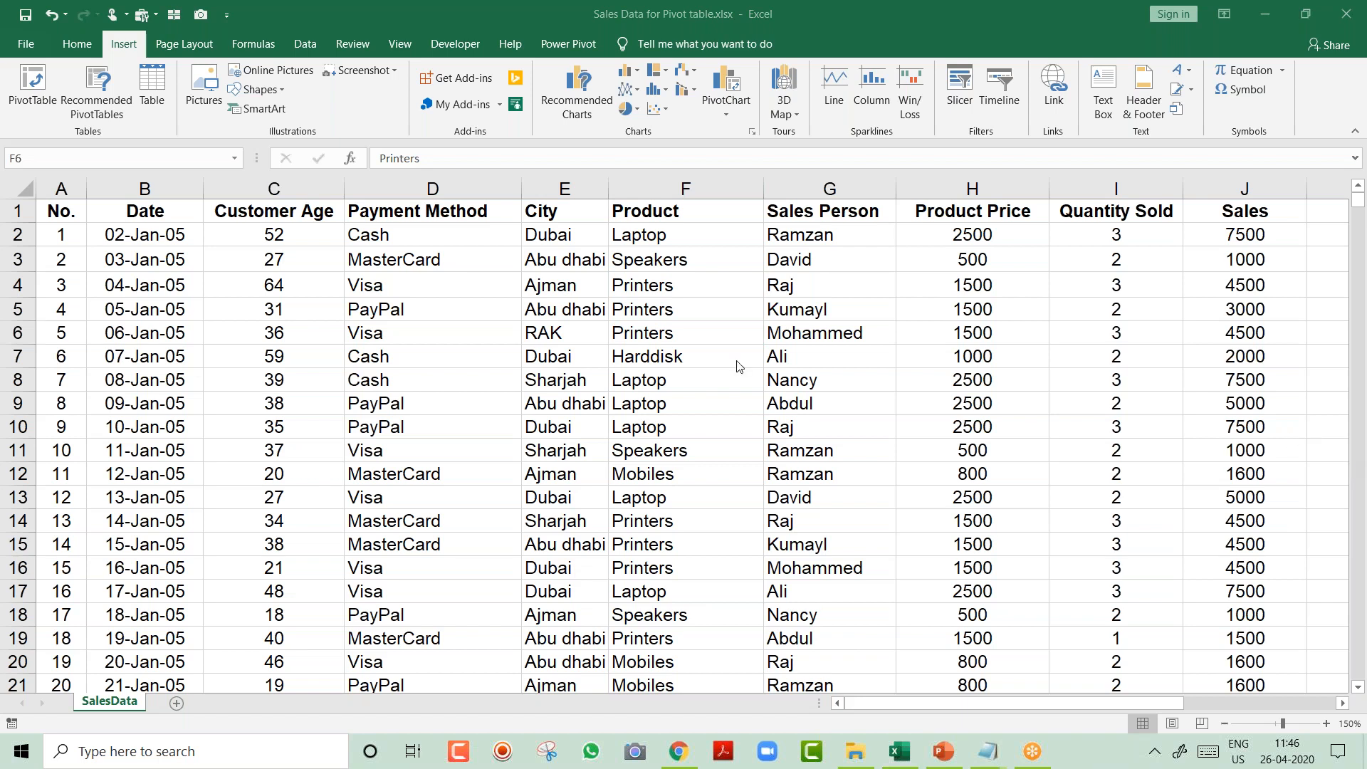
{"action": "left_click", "coordinate": [792, 381]}
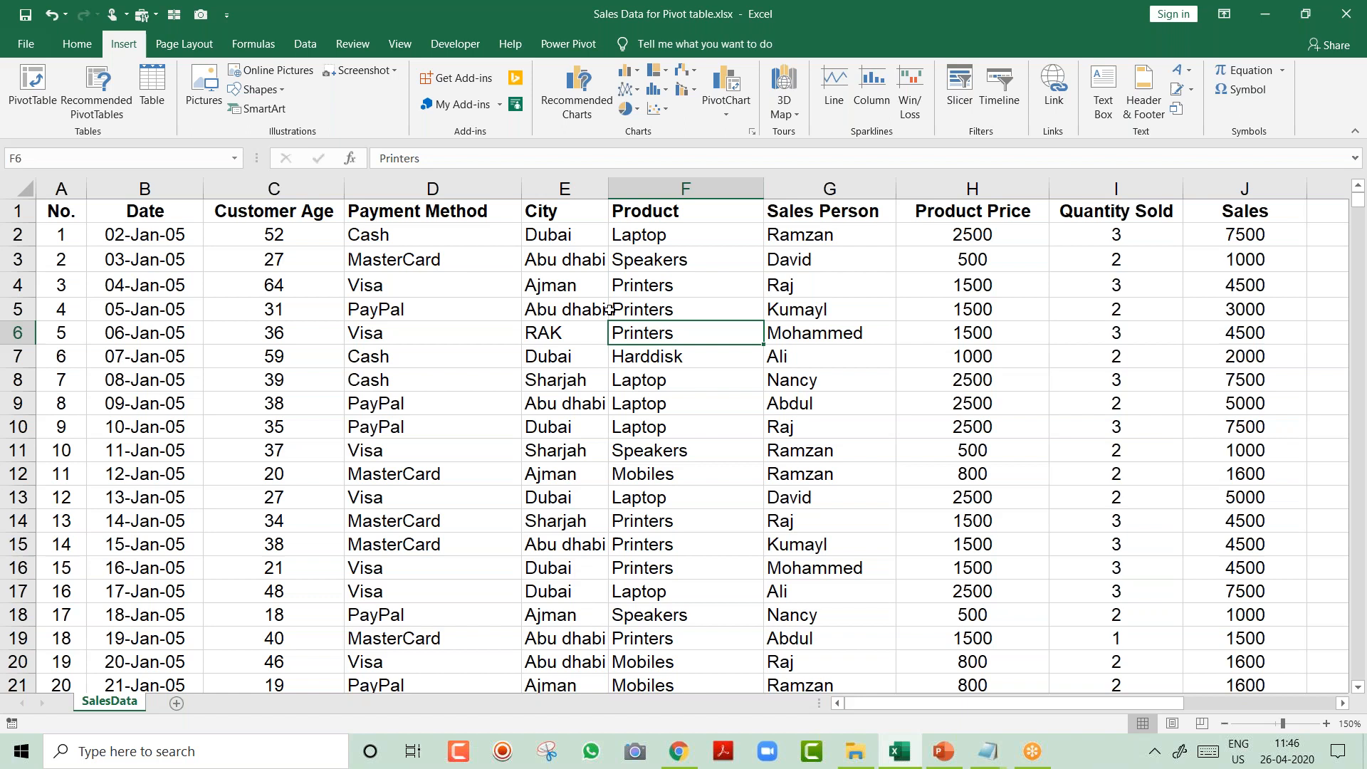
{"action": "left_click", "coordinate": [579, 337]}
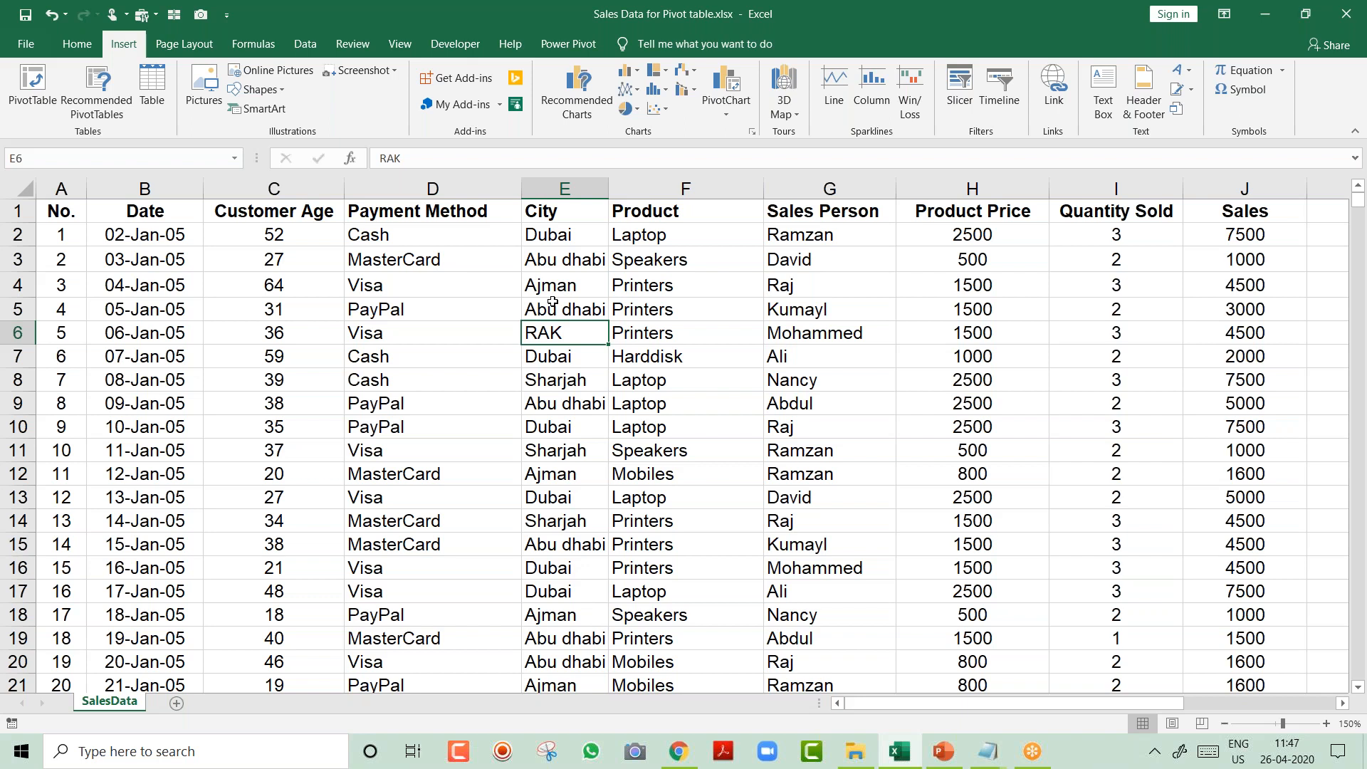
Go to the last record of the sales data and highlight its entire row.
{"action": "key", "text": "Home"}
{"action": "key", "text": "ctrl+Down"}
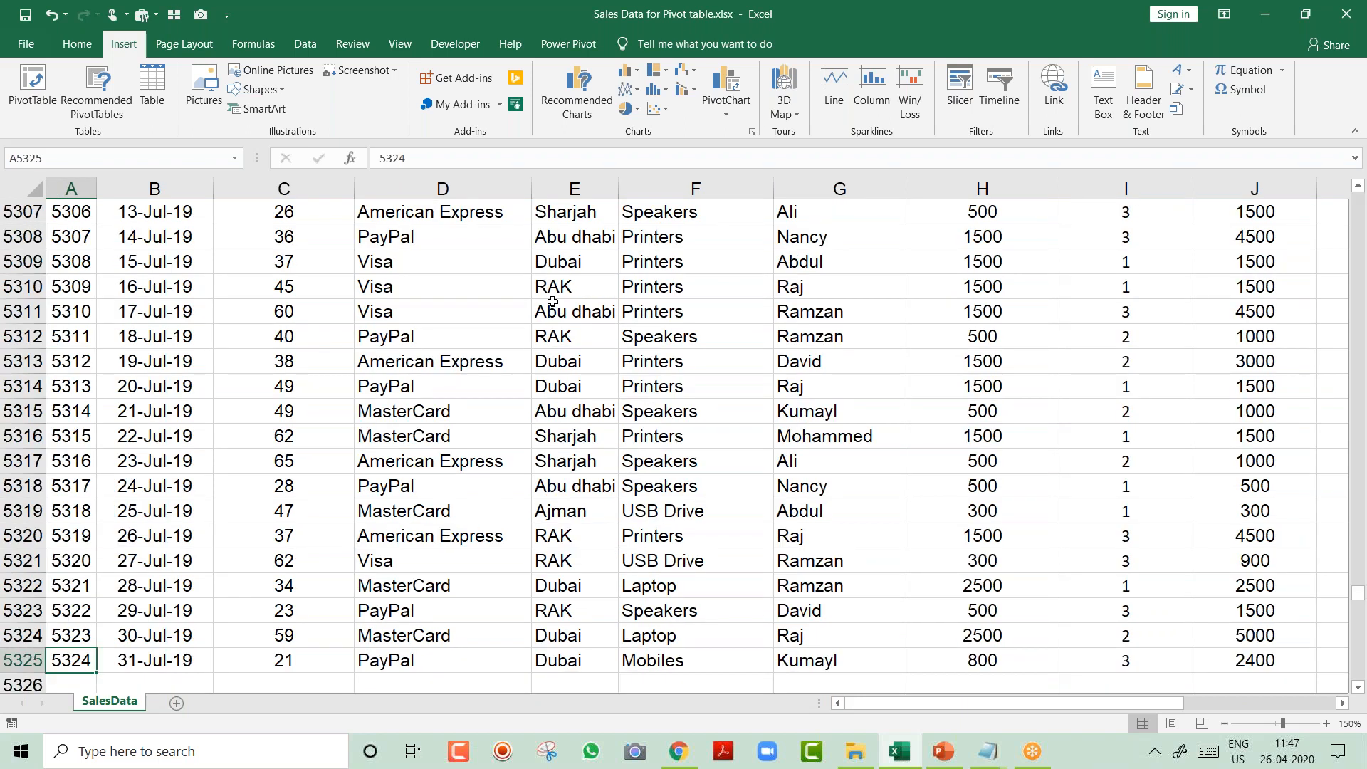
{"action": "scroll", "coordinate": [553, 301], "scroll_direction": "down", "scroll_amount": 1}
{"action": "key", "text": "shift+space"}
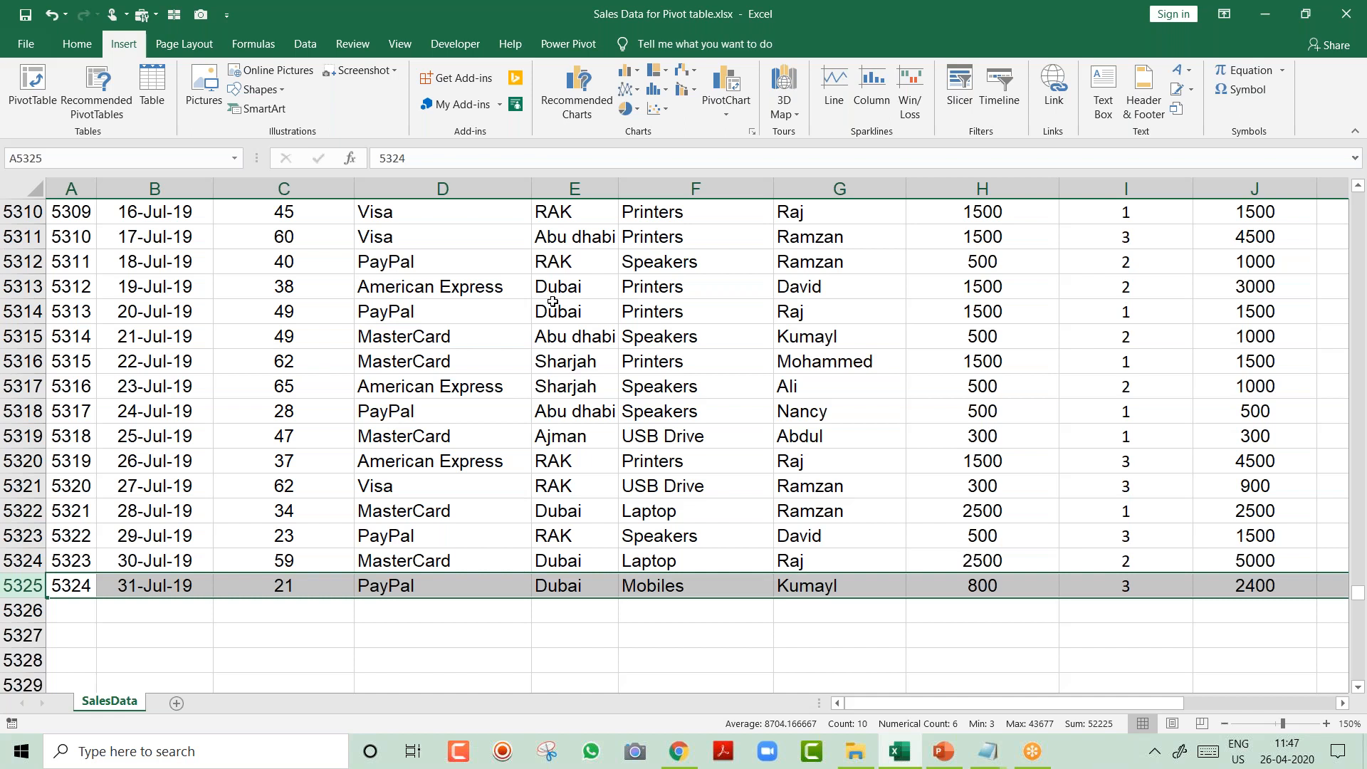
{"action": "left_click", "coordinate": [416, 345]}
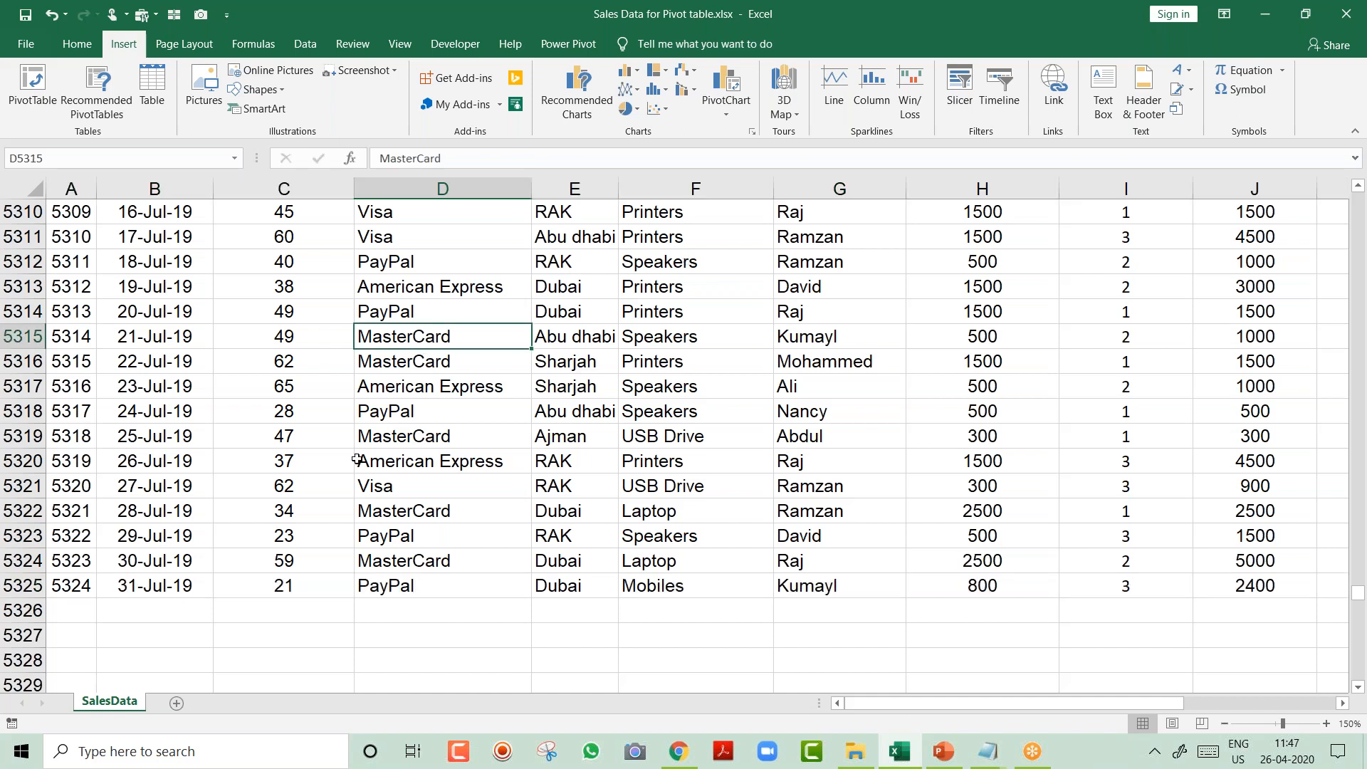
{"action": "left_click", "coordinate": [27, 586]}
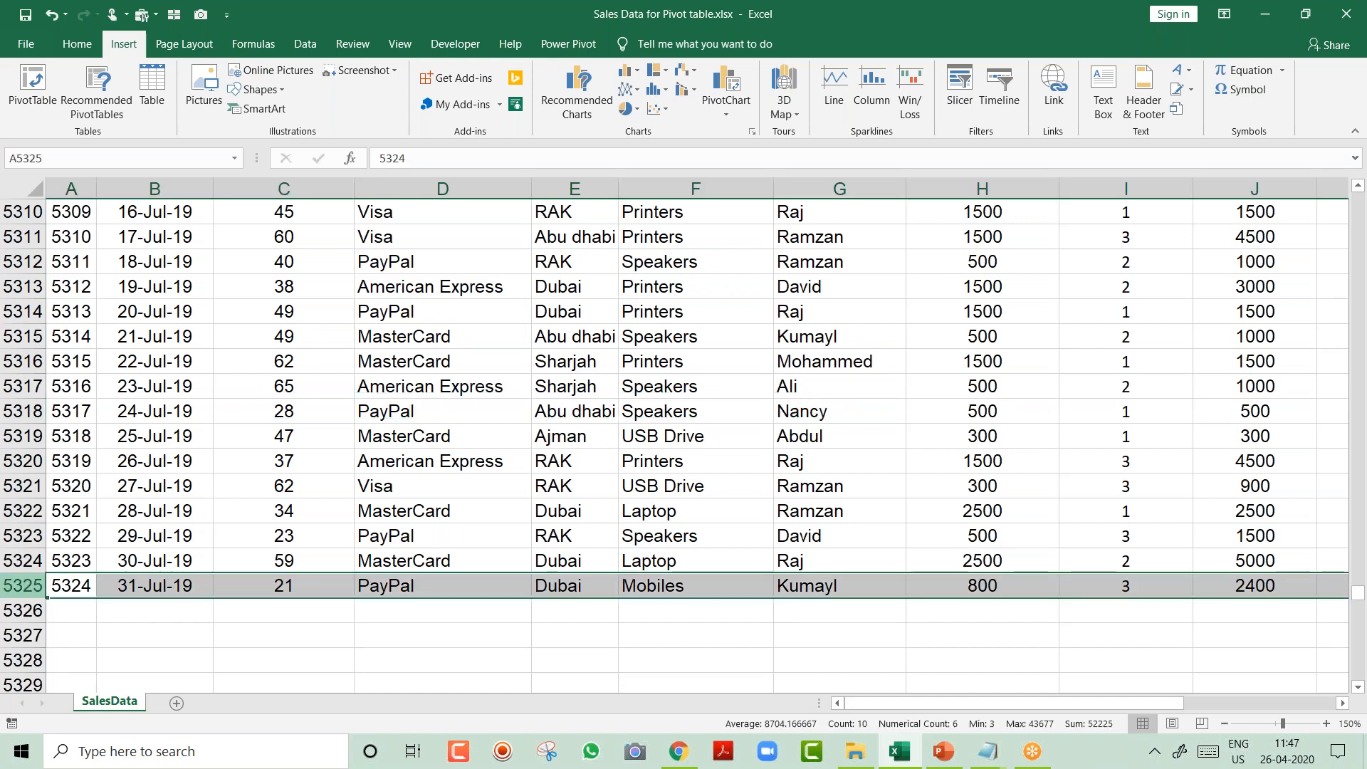
Examine the last sales record and the empty rows below it in the Date column, ending back at the Date heading.
{"action": "key", "text": "Down"}
{"action": "key", "text": "Down"}
{"action": "key", "text": "Right"}
{"action": "key", "text": "Up"}
{"action": "key", "text": "Down"}
{"action": "key", "text": "Down"}
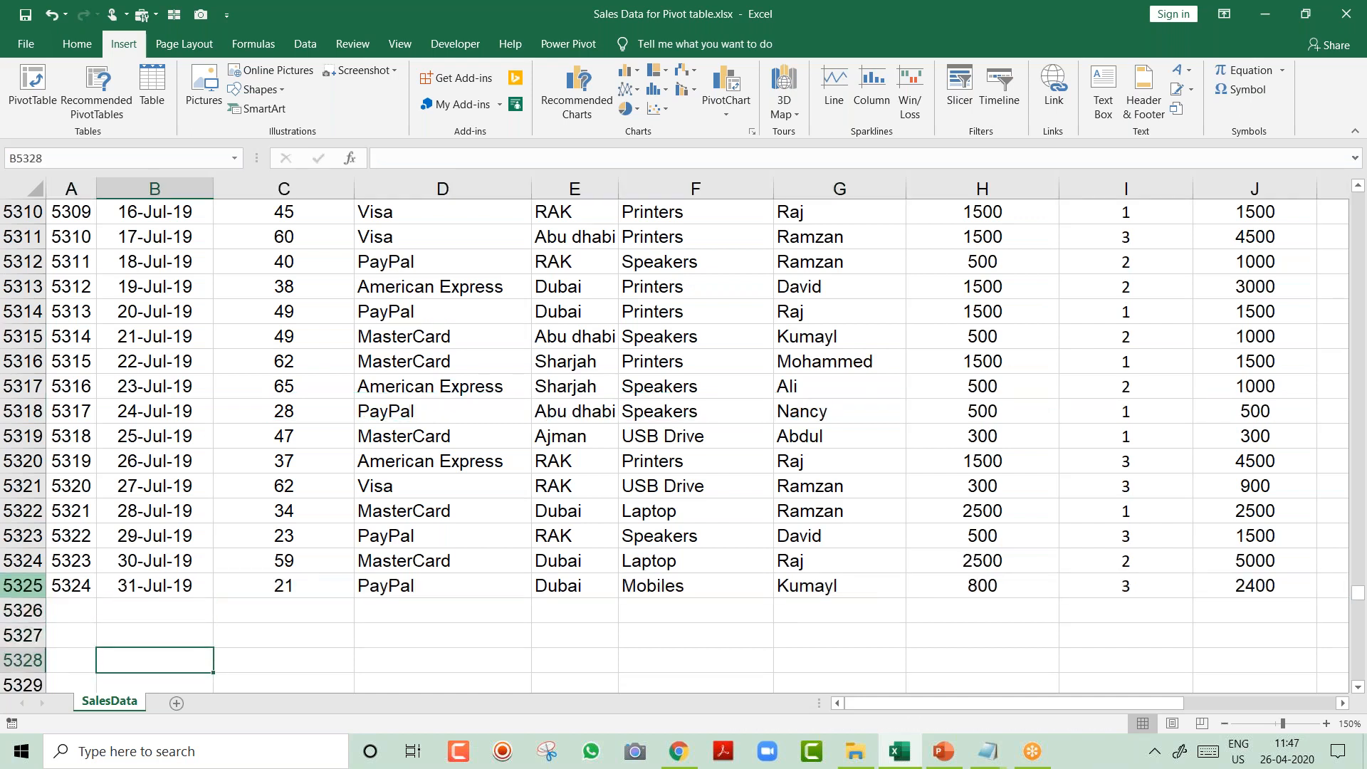
{"action": "scroll", "coordinate": [23, 587], "scroll_direction": "down", "scroll_amount": 2}
{"action": "key", "text": "Up"}
{"action": "key", "text": "Up"}
{"action": "key", "text": "Up"}
{"action": "key", "text": "Up"}
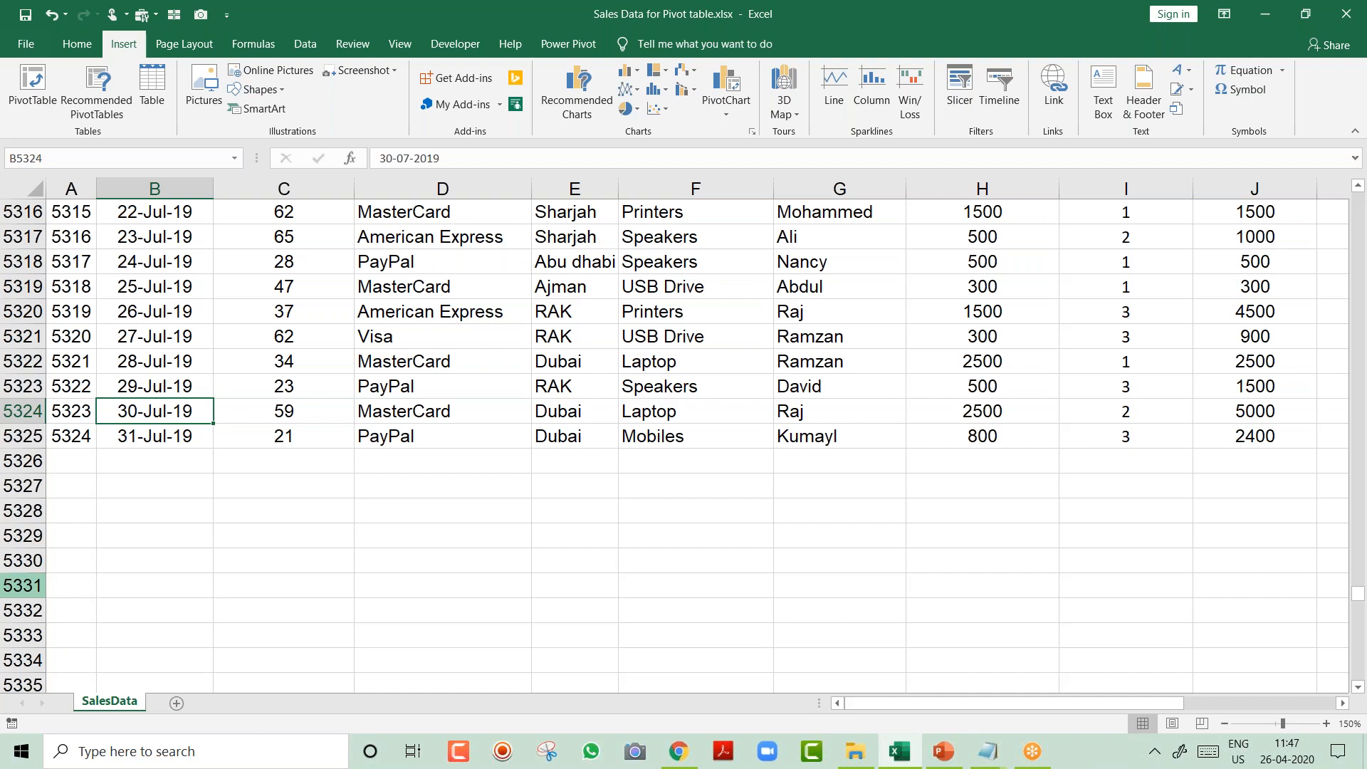
{"action": "key", "text": "Down"}
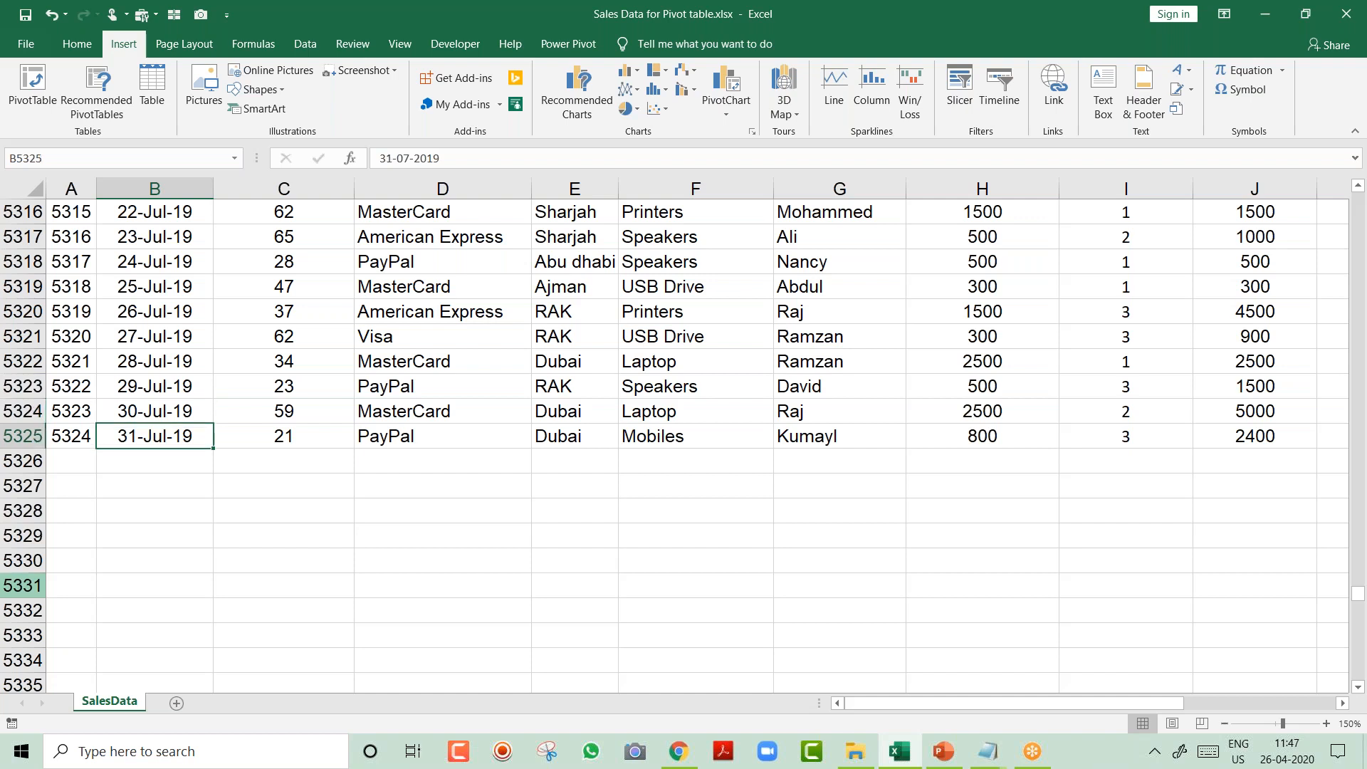
{"action": "key", "text": "shift+space"}
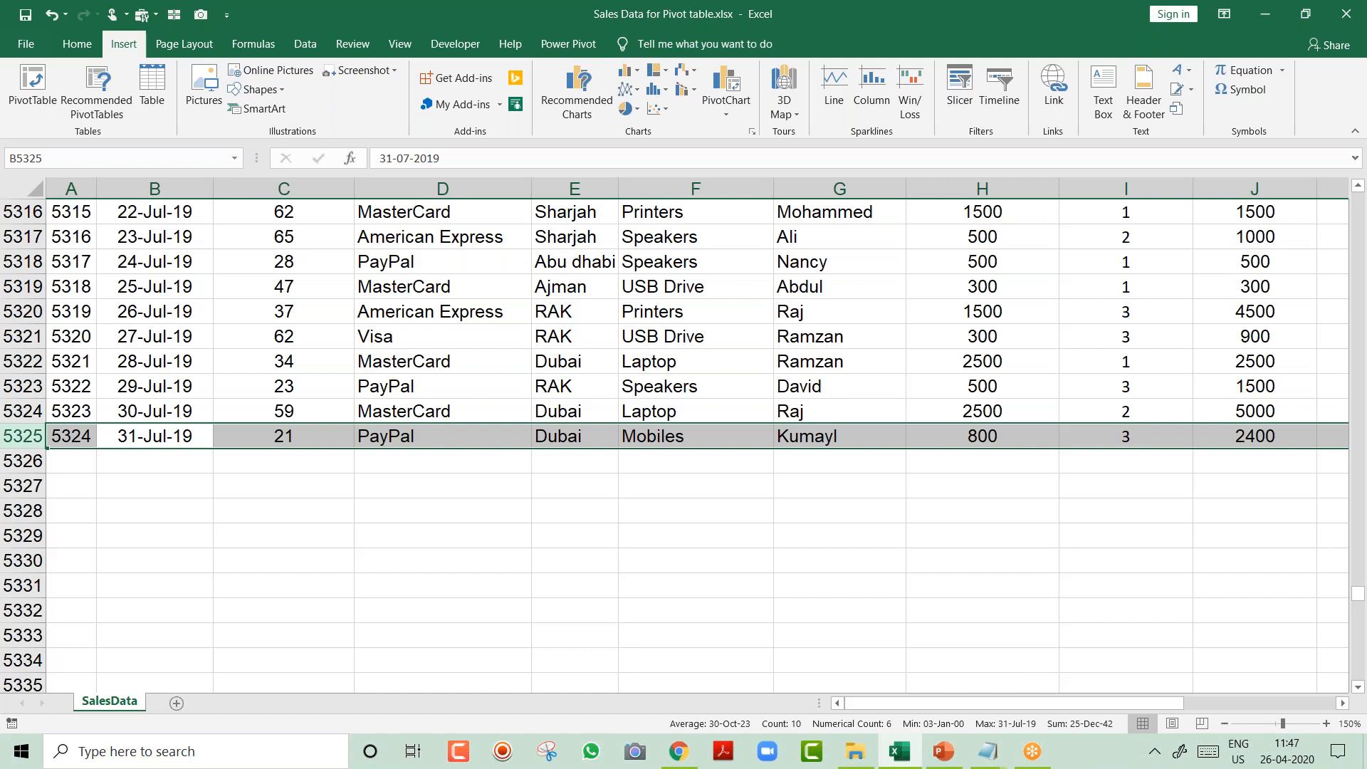
{"action": "left_click_drag", "start_coordinate": [169, 460], "coordinate": [178, 604]}
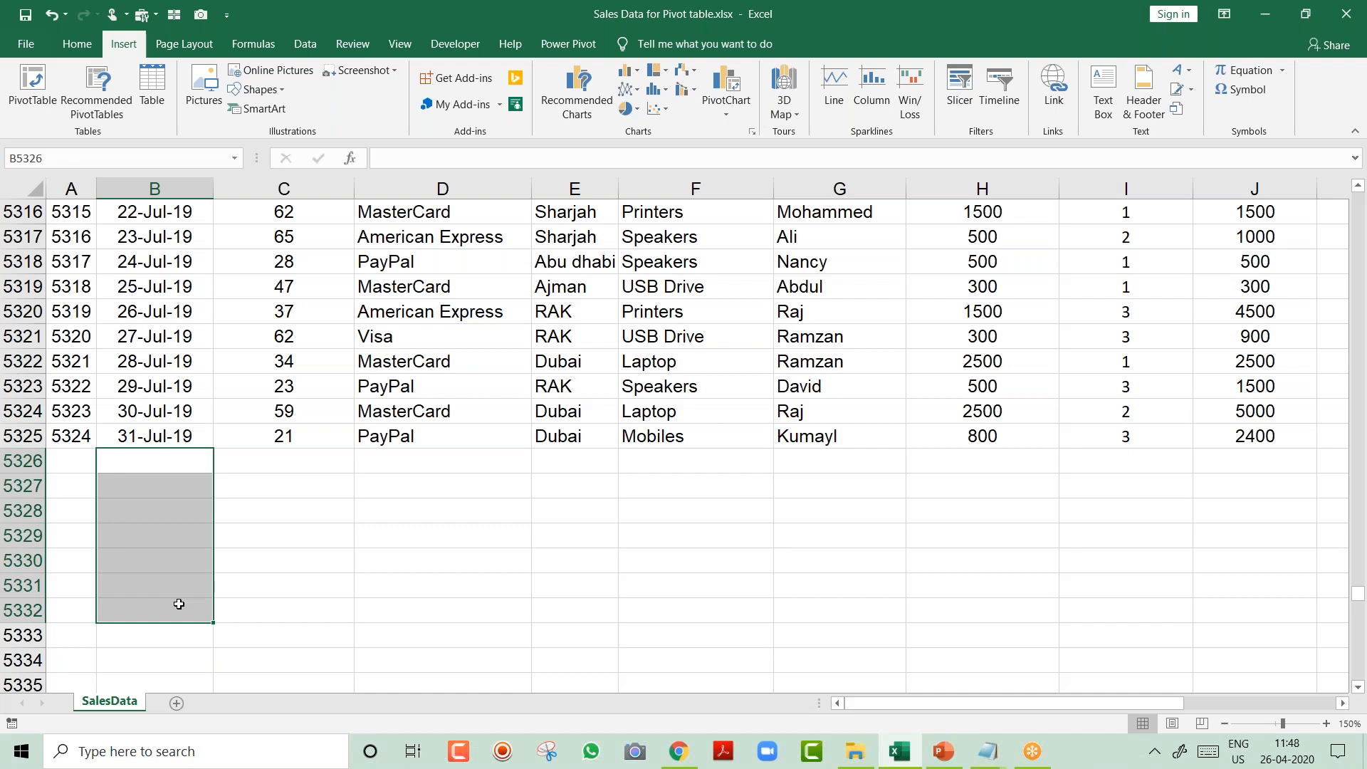
{"action": "key", "text": "ctrl+Up"}
{"action": "key", "text": "ctrl+Up"}
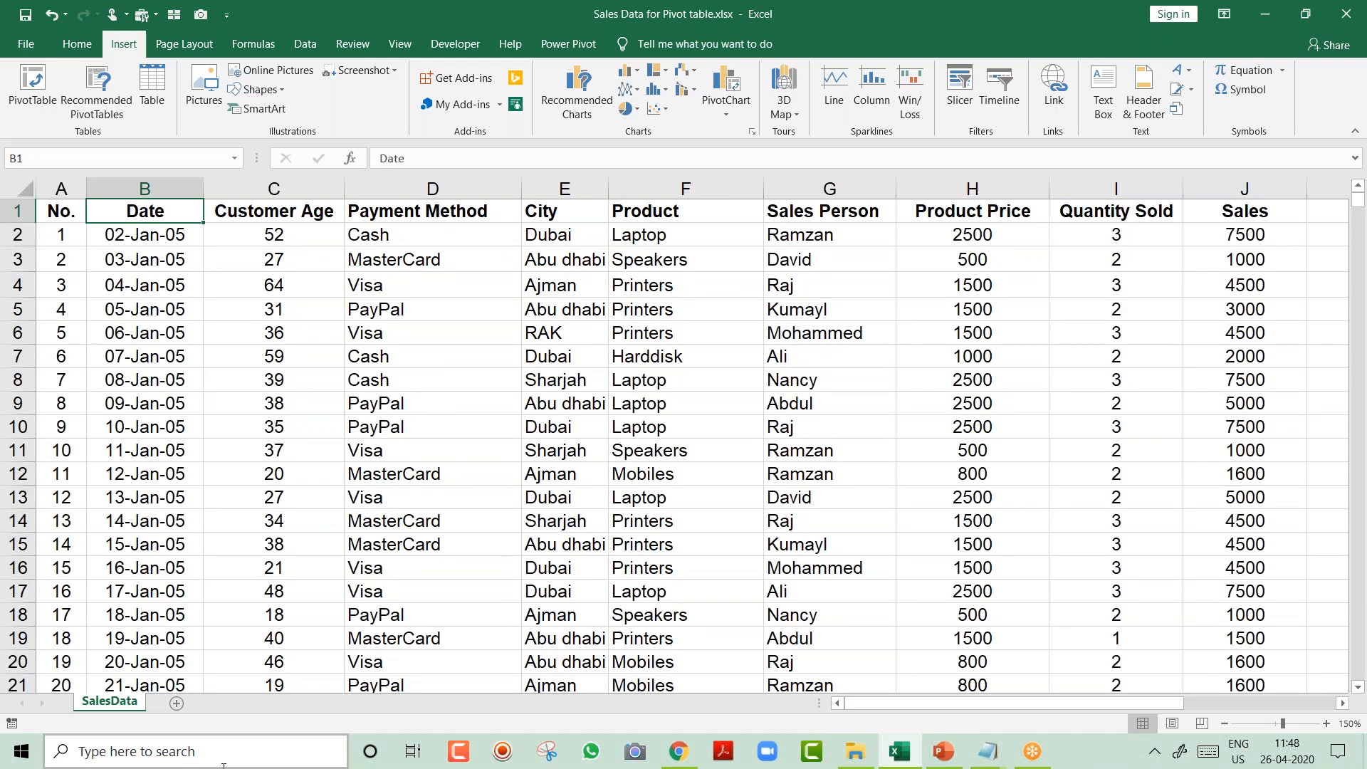
Add a new worksheet after SalesData and set its zoom to 170%.
{"action": "left_click", "coordinate": [176, 707]}
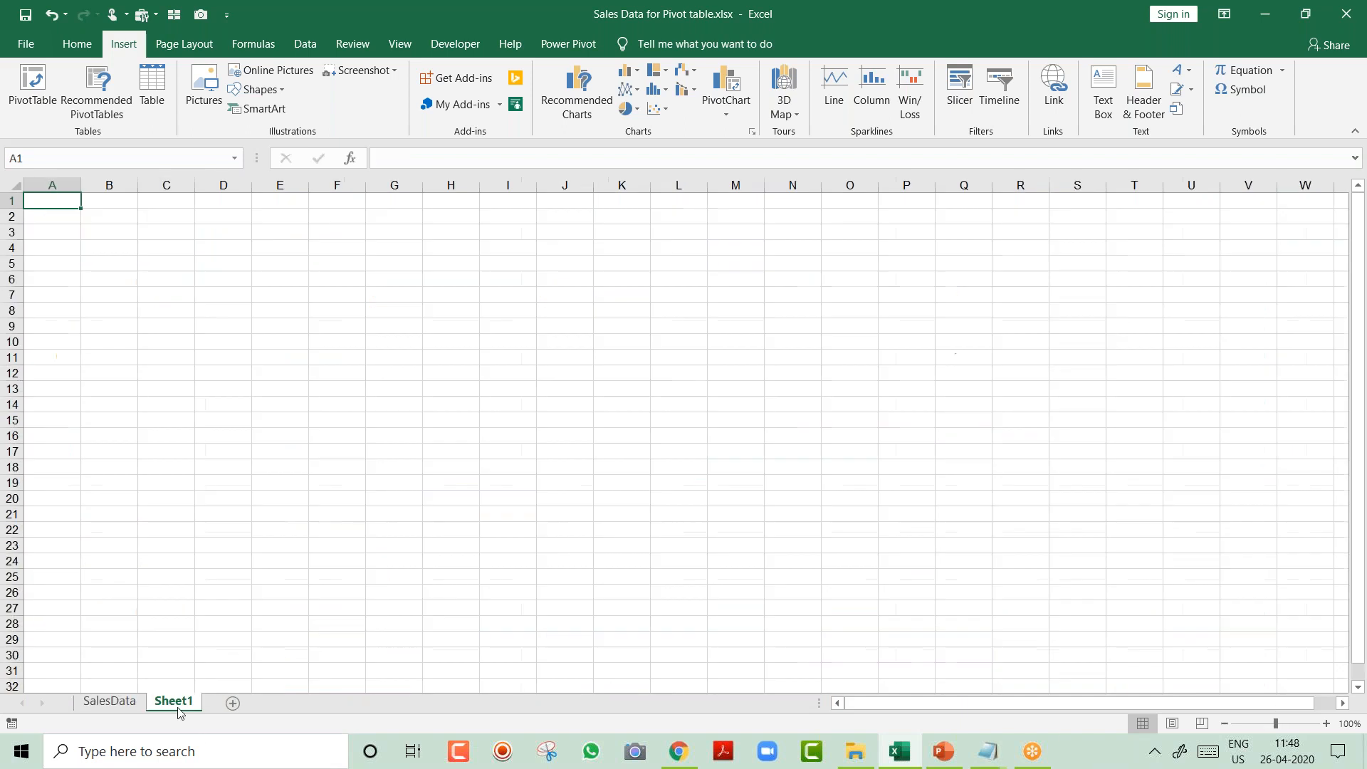
{"action": "left_click", "coordinate": [1327, 724]}
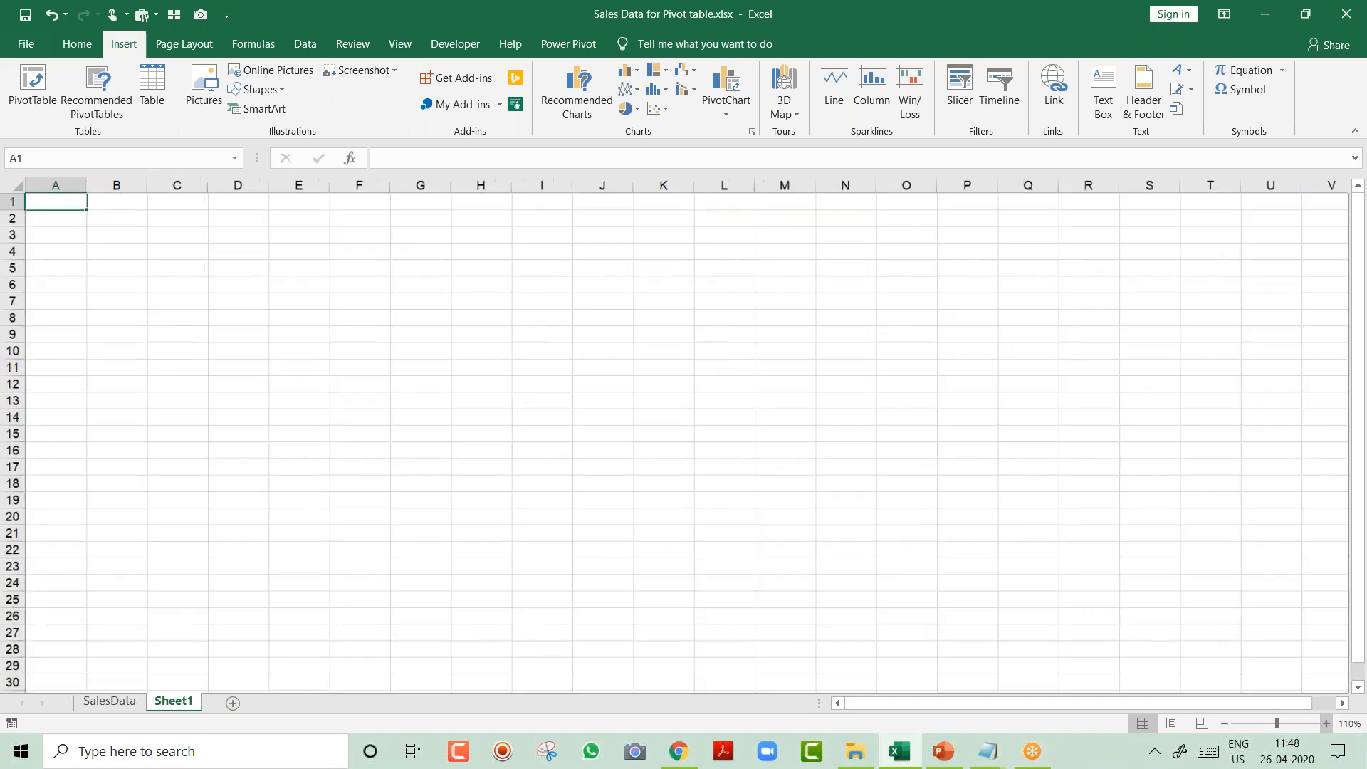
{"action": "left_click", "coordinate": [1327, 724]}
{"action": "left_click", "coordinate": [1327, 724]}
{"action": "left_click", "coordinate": [1326, 725]}
{"action": "left_click", "coordinate": [1327, 725]}
{"action": "left_click", "coordinate": [1327, 724]}
{"action": "left_click", "coordinate": [1327, 724]}
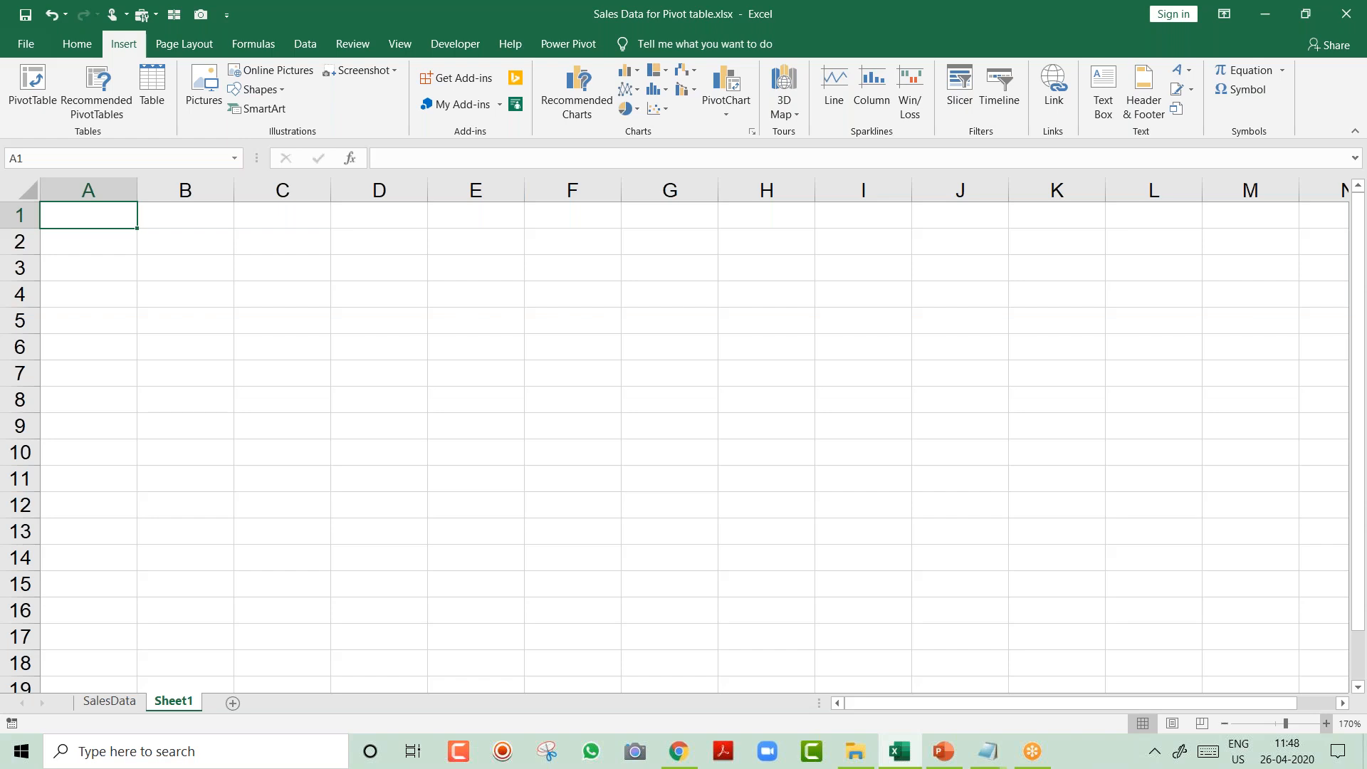
Enter the heading City in A1 with Dubai, Sharjah and Abu Dhabi listed below it.
{"action": "type", "text": "City"}
{"action": "key", "text": "Return"}
{"action": "type", "text": "Dubai"}
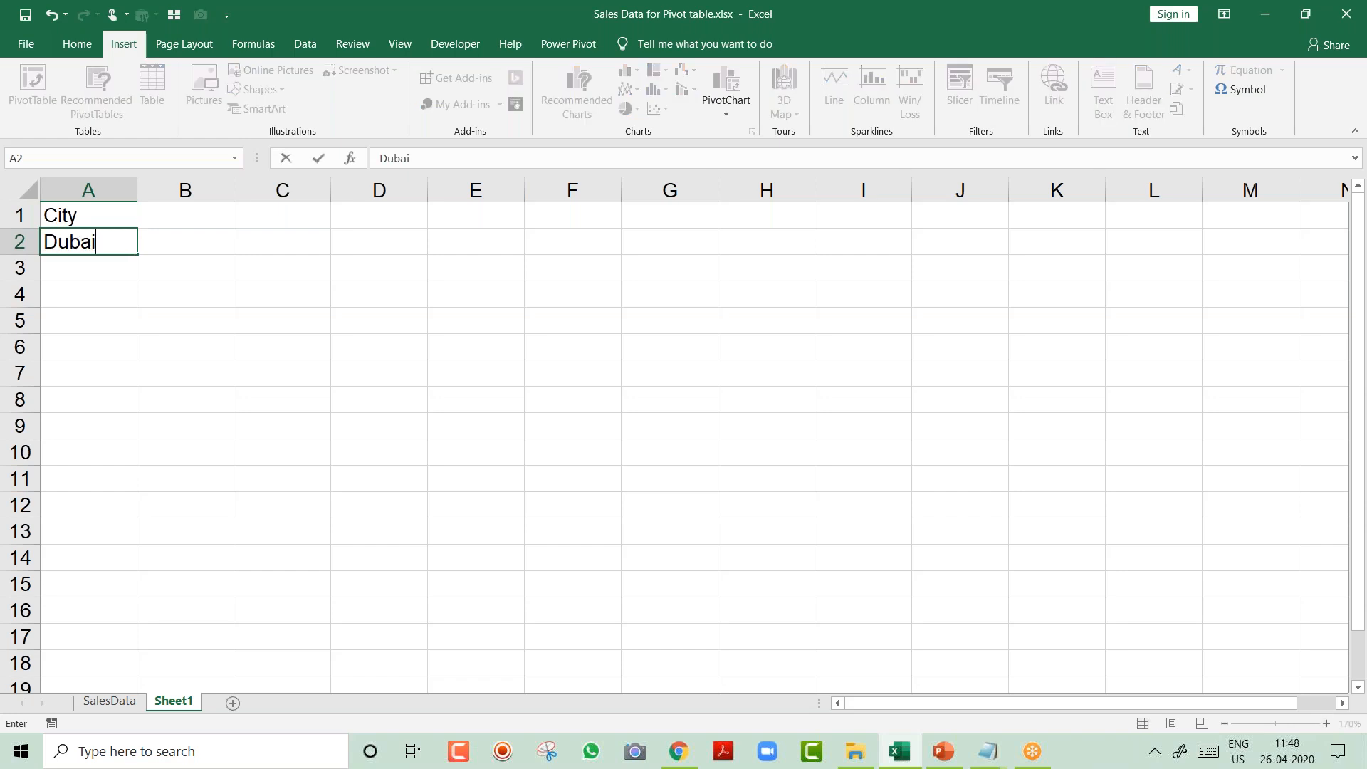
{"action": "key", "text": "Return"}
{"action": "type", "text": "Sharjah"}
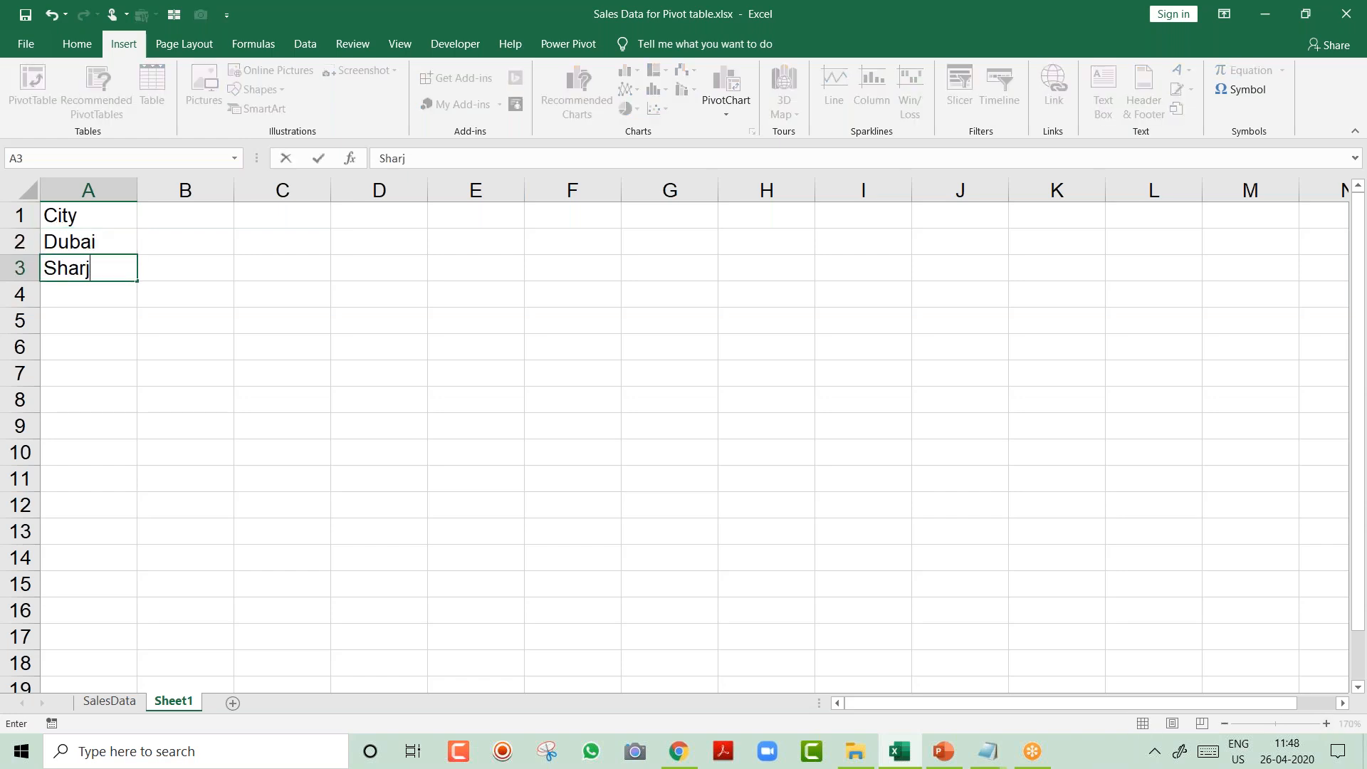
{"action": "key", "text": "Return"}
{"action": "type", "text": "aBU Dhabi"}
Enter the heading Sales in B1 beside the City heading.
{"action": "key", "text": "Up"}
{"action": "key", "text": "Up"}
{"action": "key", "text": "Up"}
{"action": "key", "text": "Right"}
{"action": "type", "text": "Slaes"}
{"action": "key", "text": "Return"}
{"action": "key", "text": "Up"}
{"action": "key", "text": "F2"}
{"action": "key", "text": "BackSpace"}
{"action": "key", "text": "BackSpace"}
{"action": "key", "text": "BackSpace"}
{"action": "key", "text": "BackSpace"}
{"action": "type", "text": "ales"}
{"action": "key", "text": "Return"}
Fill in the sales figures as 455 for Dubai, 755 for Sharjah and 333 for Abu Dhabi.
{"action": "type", "text": "455"}
{"action": "key", "text": "Return"}
{"action": "type", "text": "755"}
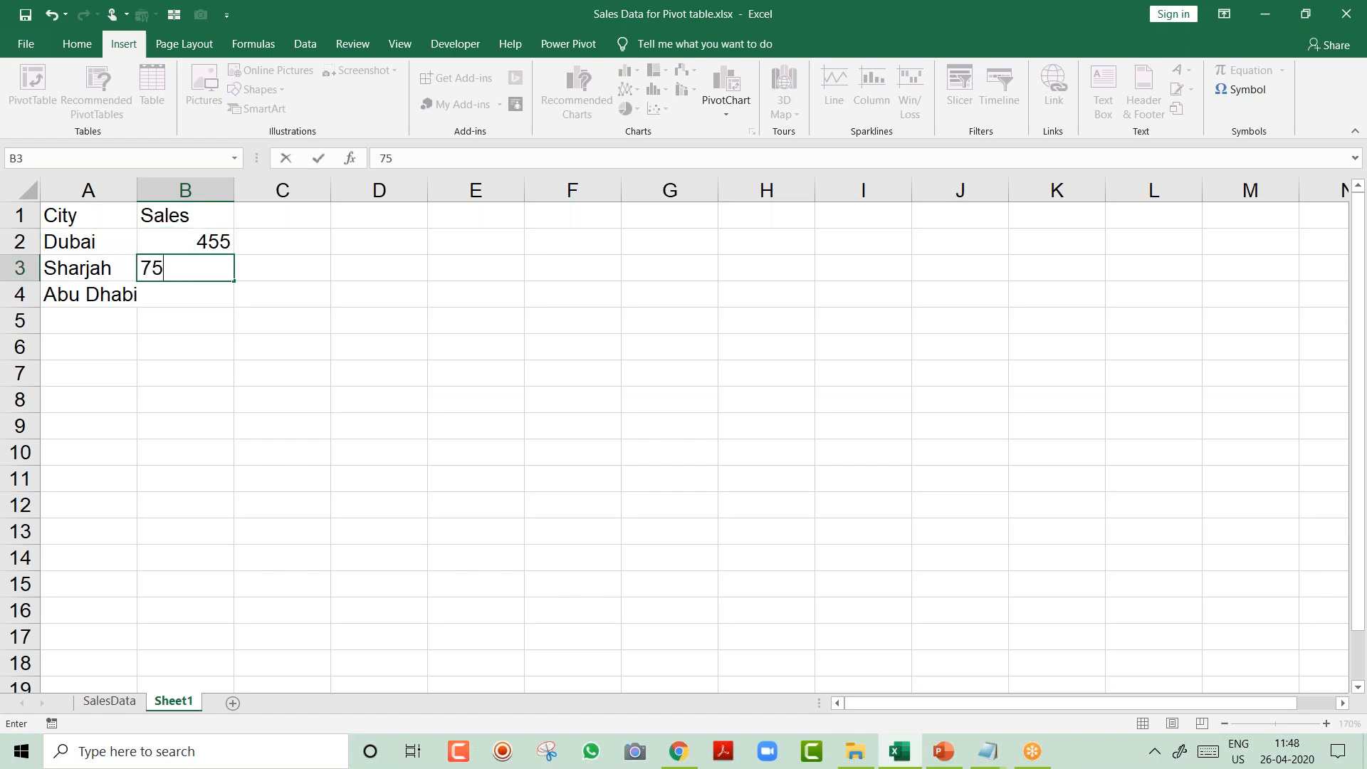
{"action": "key", "text": "Return"}
{"action": "type", "text": "333"}
{"action": "key", "text": "Up"}
{"action": "key", "text": "Up"}
{"action": "key", "text": "Up"}
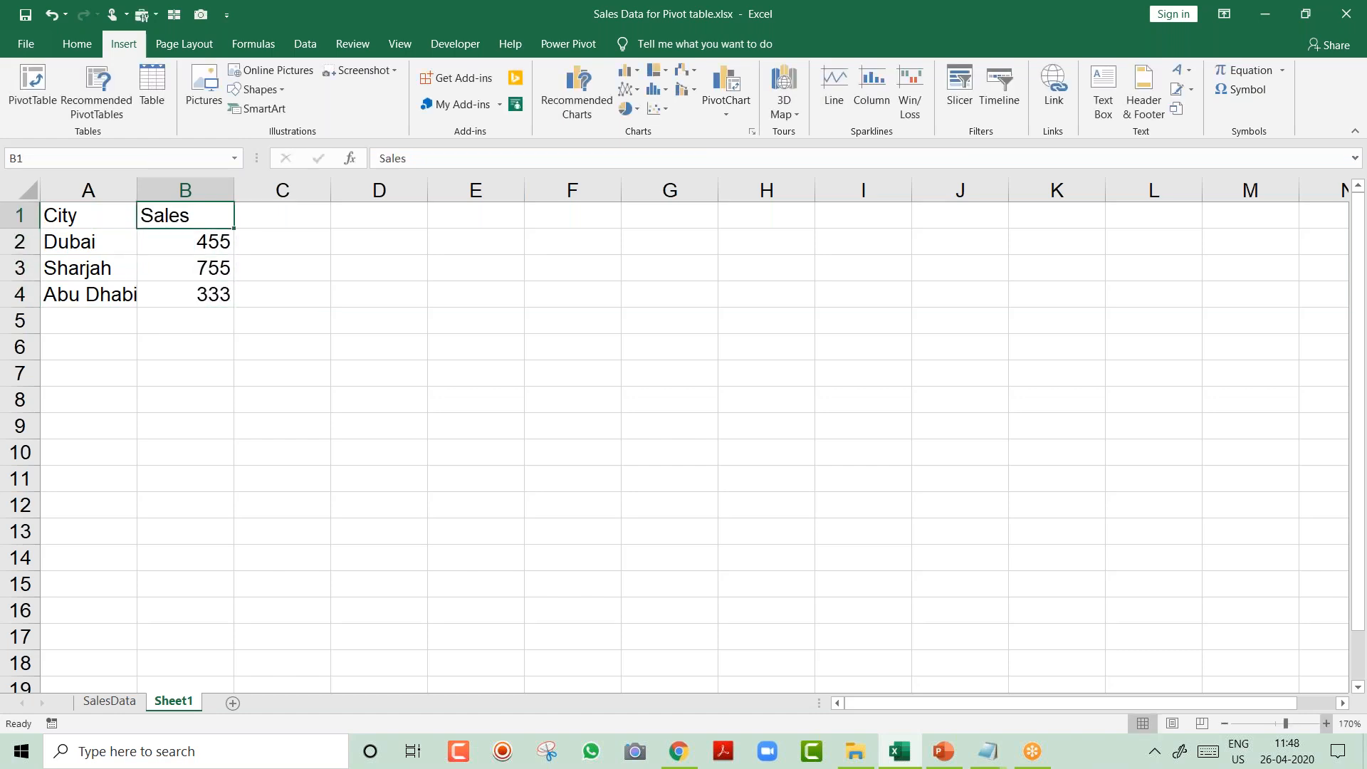
{"action": "key", "text": "Down"}
{"action": "key", "text": "Left"}
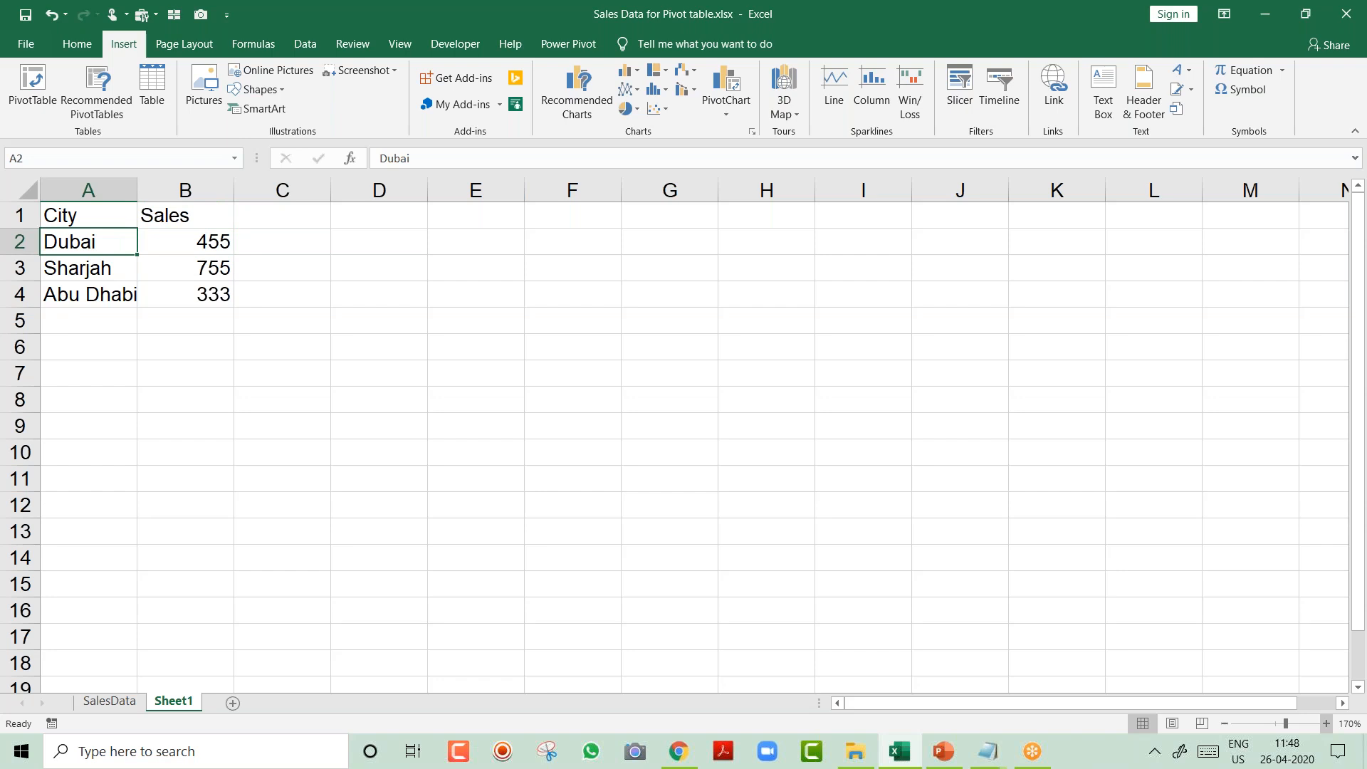
{"action": "key", "text": "alt+F1"}
{"action": "key", "text": "Delete"}
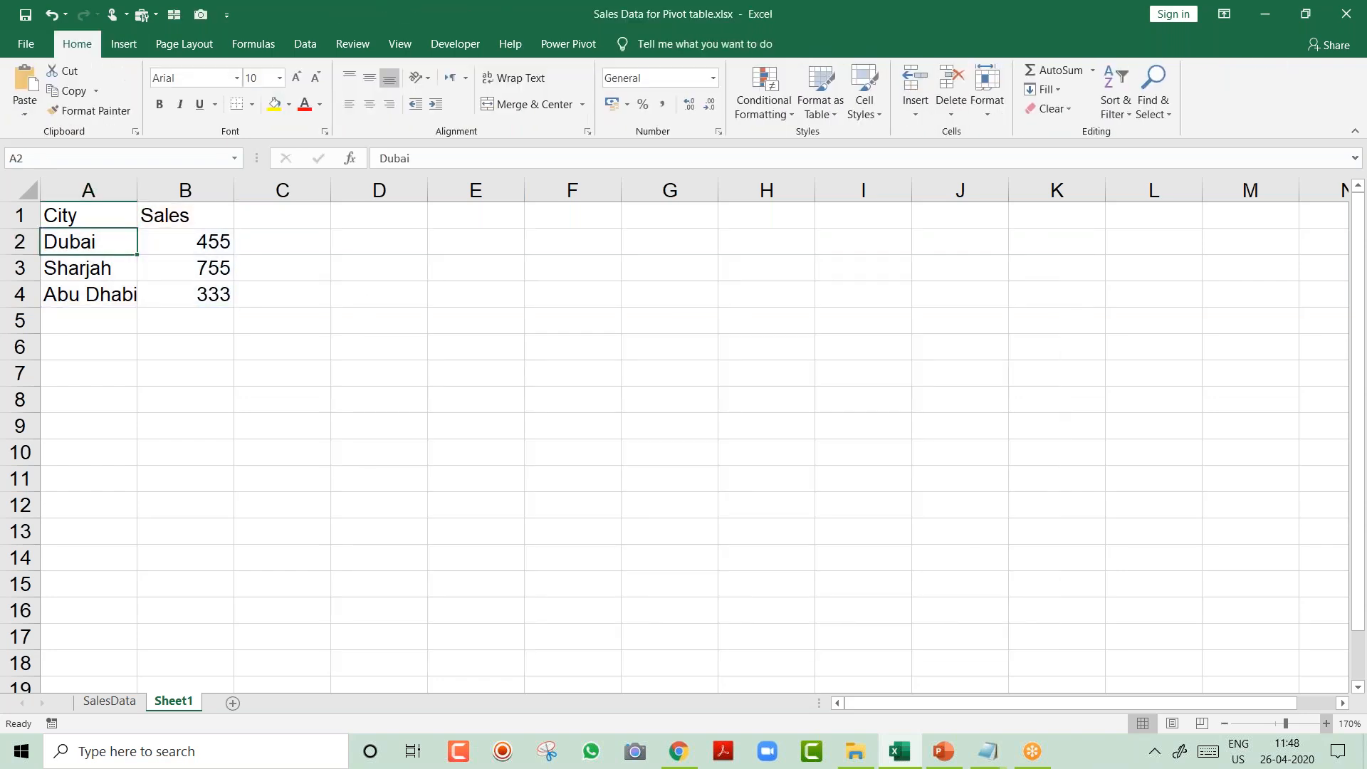
Insert a column chart of sales by city beside the data and add data labels to its bars.
{"action": "left_click", "coordinate": [124, 43]}
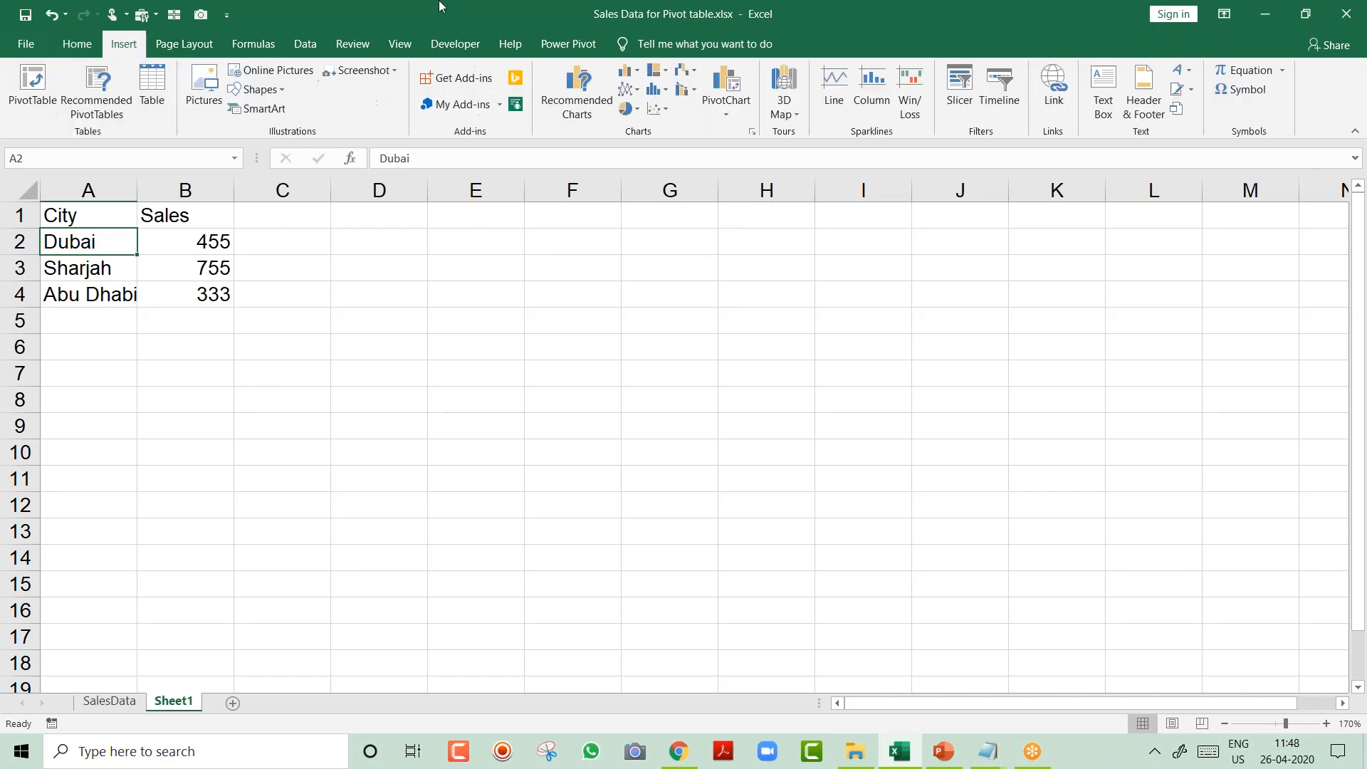
{"action": "left_click", "coordinate": [627, 69]}
{"action": "left_click", "coordinate": [639, 118]}
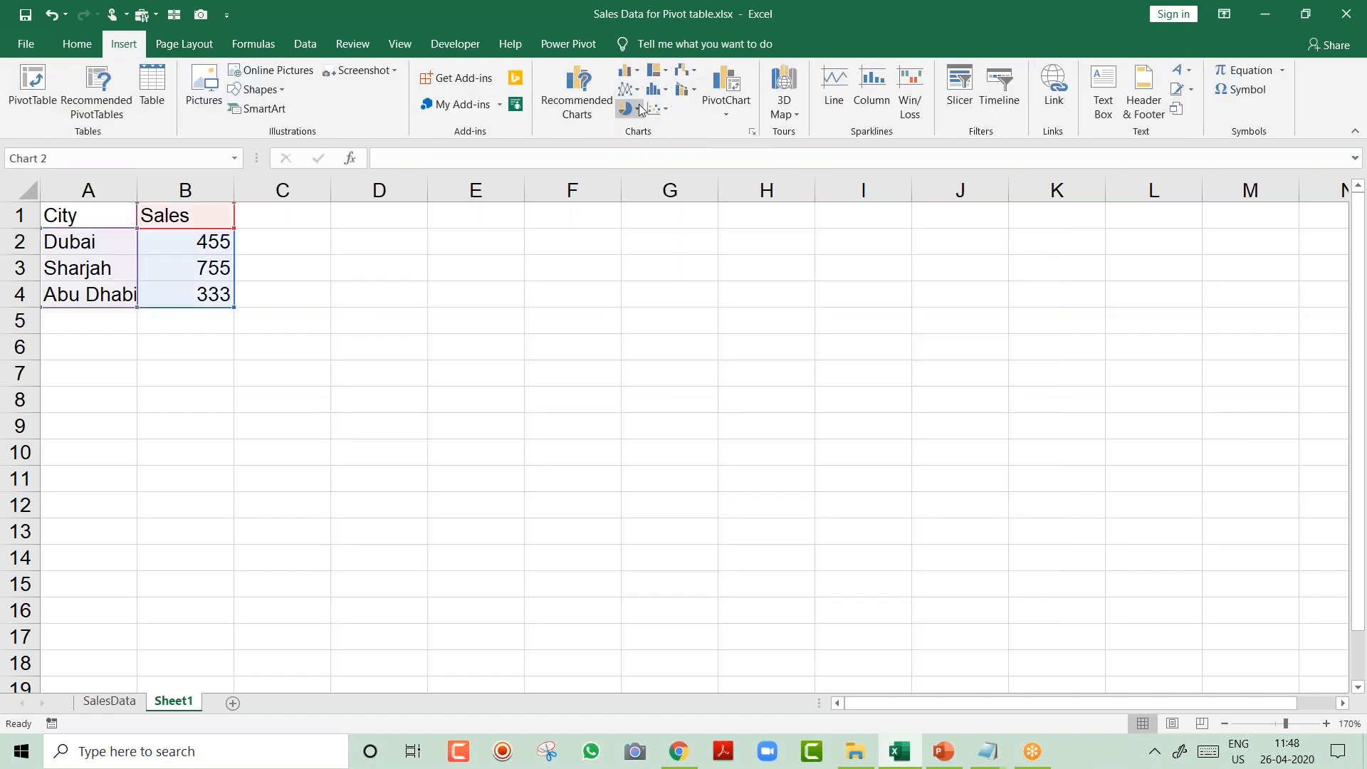
{"action": "left_click_drag", "start_coordinate": [579, 250], "coordinate": [531, 238]}
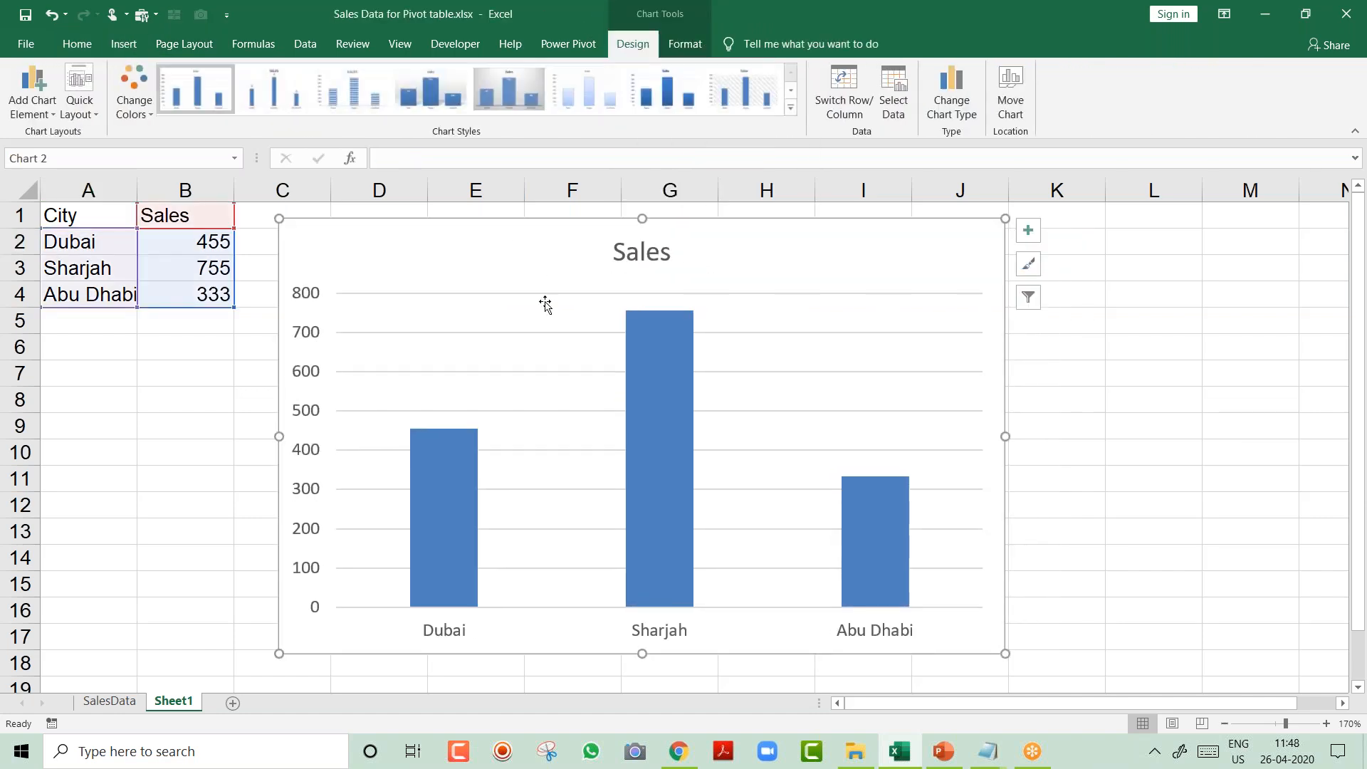
{"action": "right_click", "coordinate": [651, 376]}
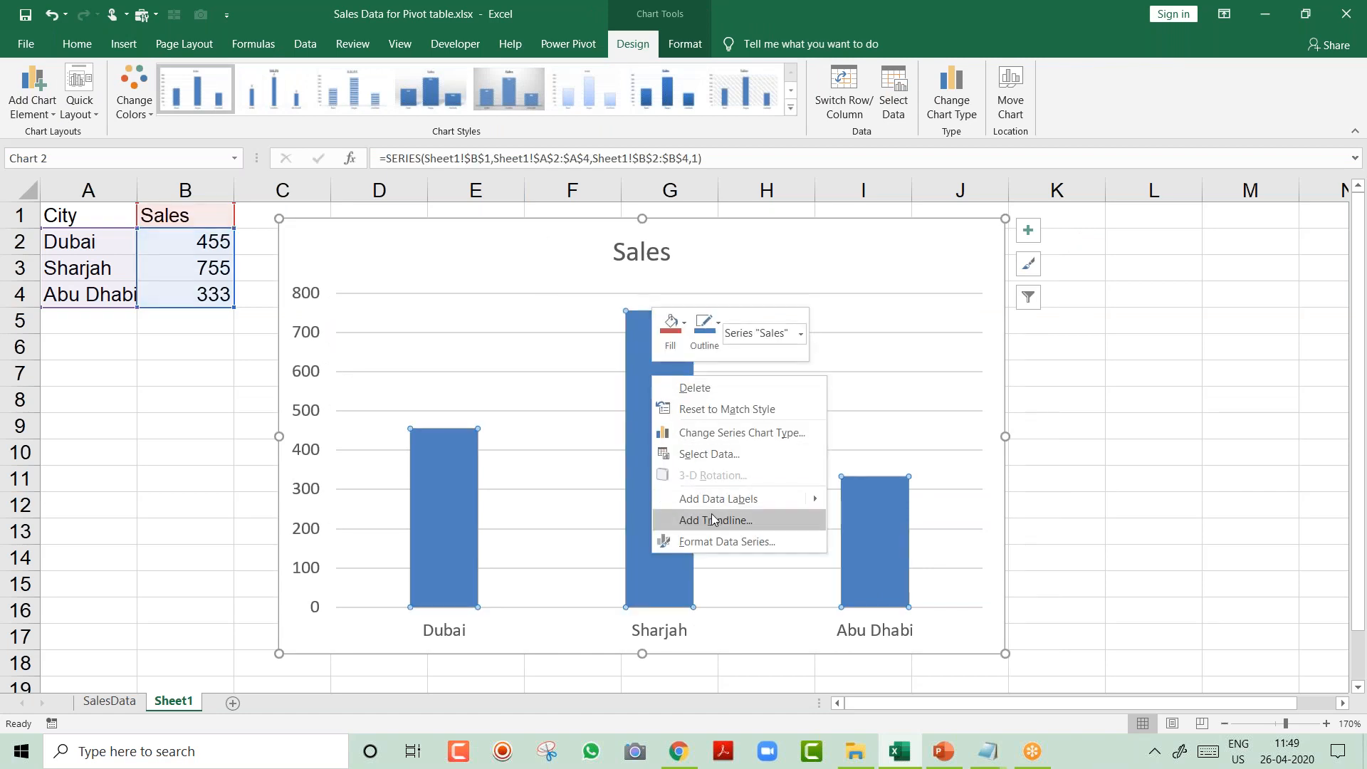
{"action": "left_click", "coordinate": [715, 500]}
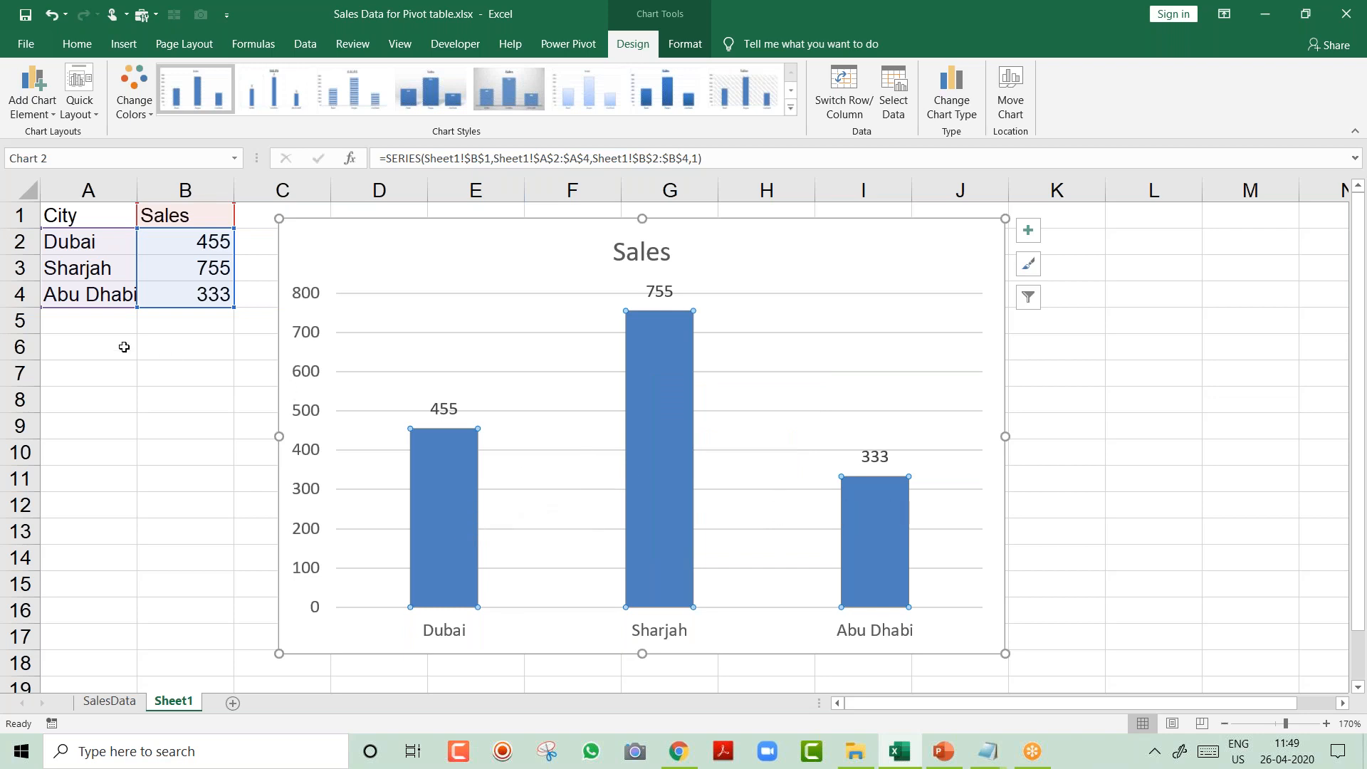
Add Ajman with sales of 456 in row 5 and extend the chart's source range to include that row.
{"action": "left_click", "coordinate": [82, 319]}
{"action": "type", "text": "Ajman"}
{"action": "key", "text": "Tab"}
{"action": "type", "text": "456"}
{"action": "key", "text": "Return"}
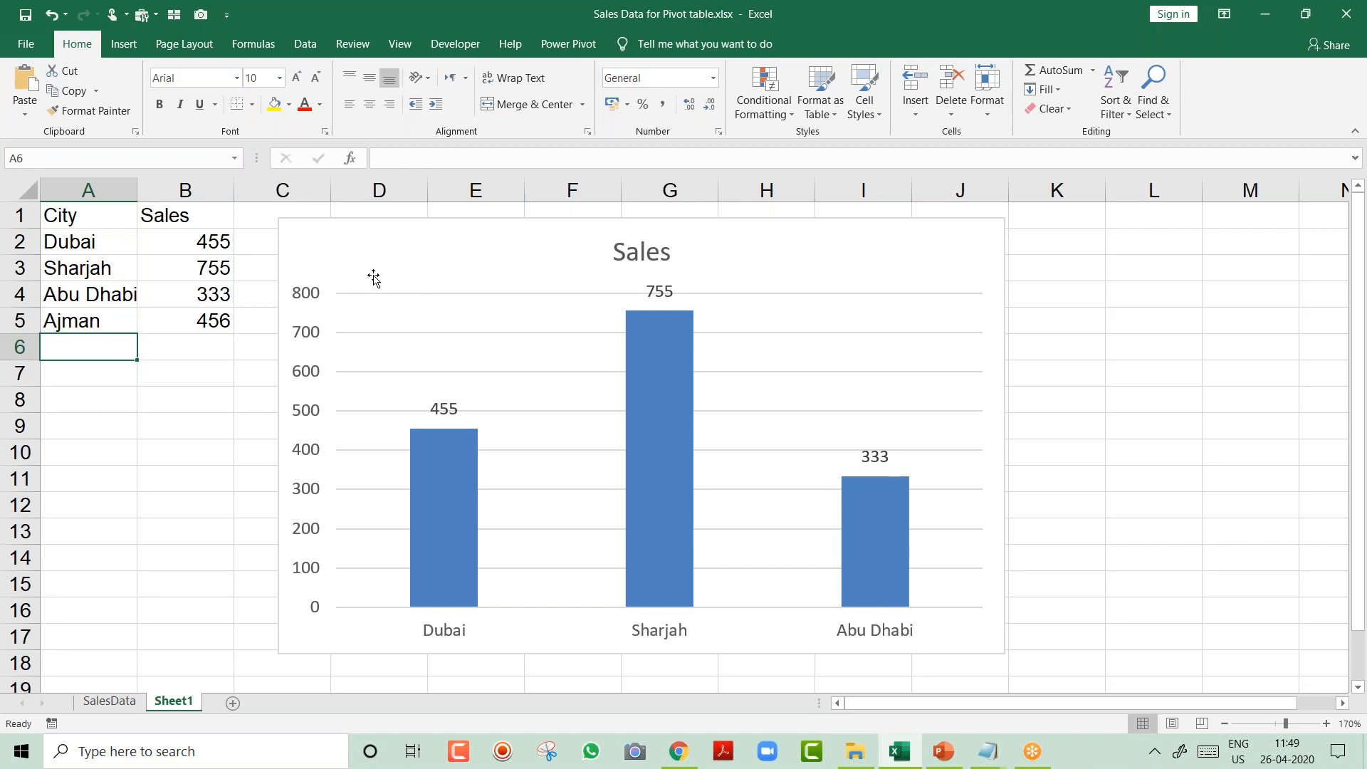
{"action": "left_click", "coordinate": [373, 226]}
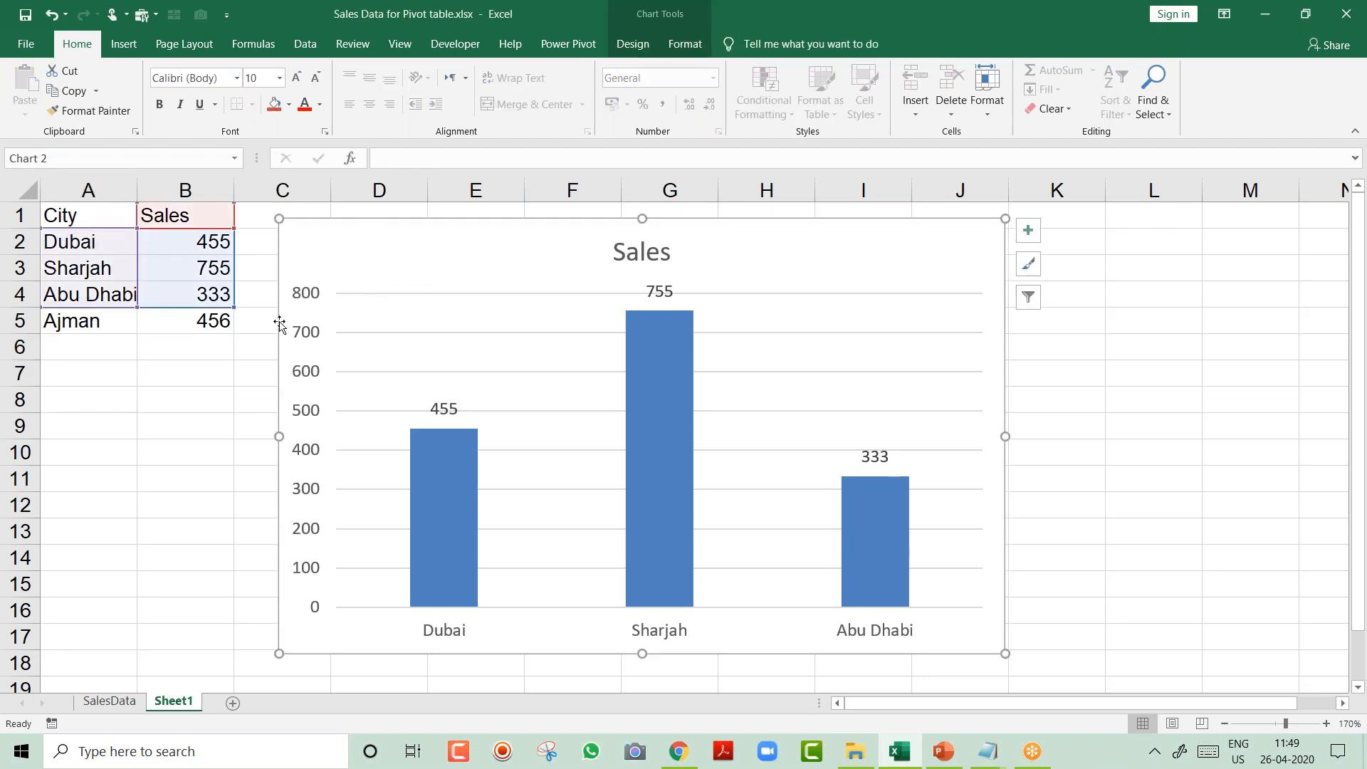
{"action": "left_click_drag", "start_coordinate": [231, 307], "coordinate": [234, 333]}
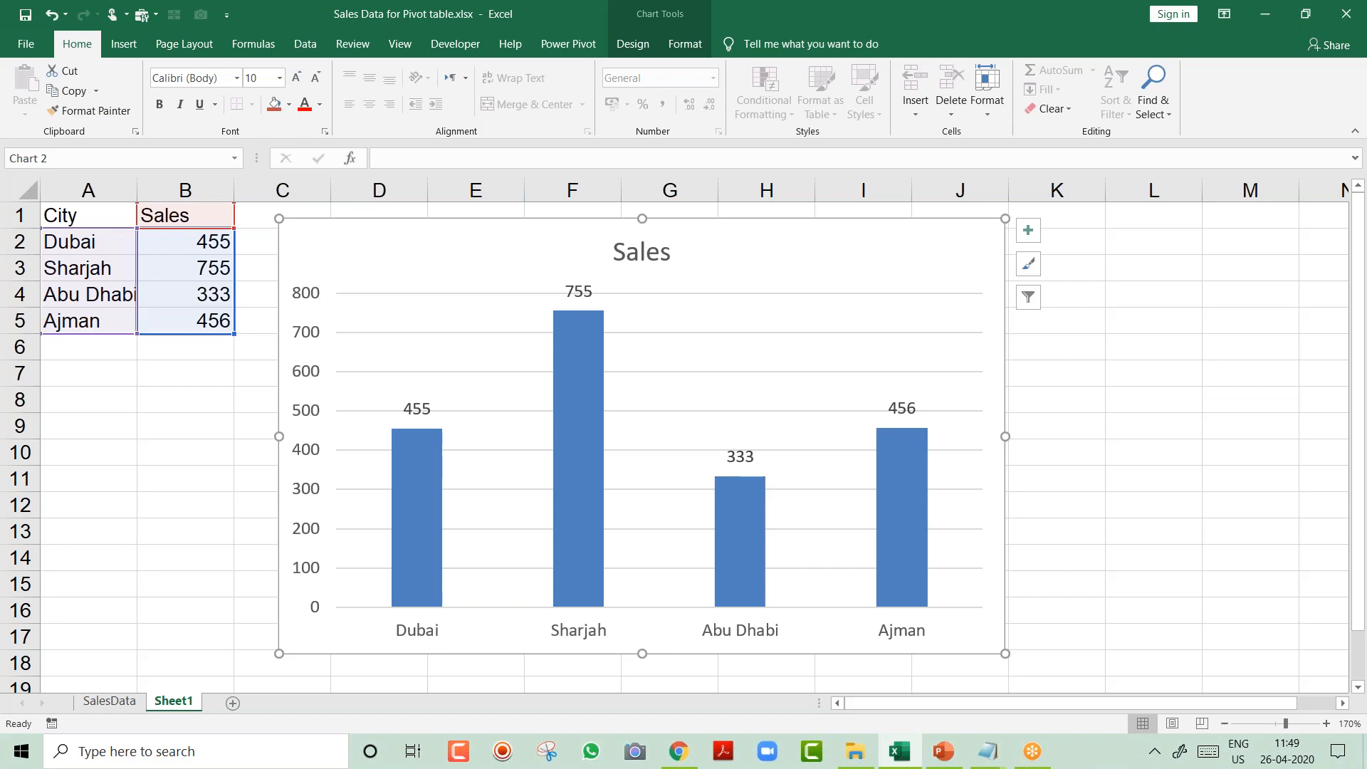
Delete the chart and clear the Ajman row, ending on a cell inside the remaining city data.
{"action": "key", "text": "Delete"}
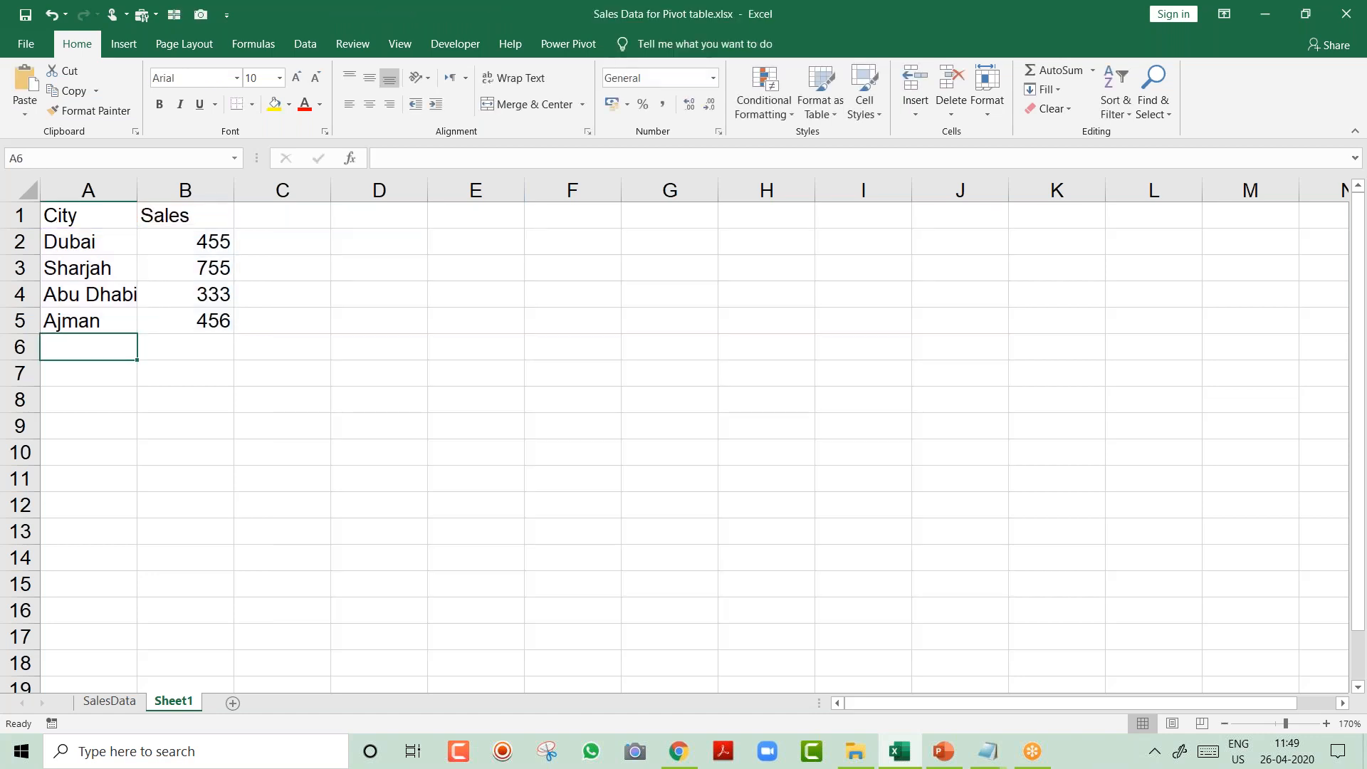
{"action": "key", "text": "Up"}
{"action": "key", "text": "Up"}
{"action": "key", "text": "Down"}
{"action": "key", "text": "shift+space"}
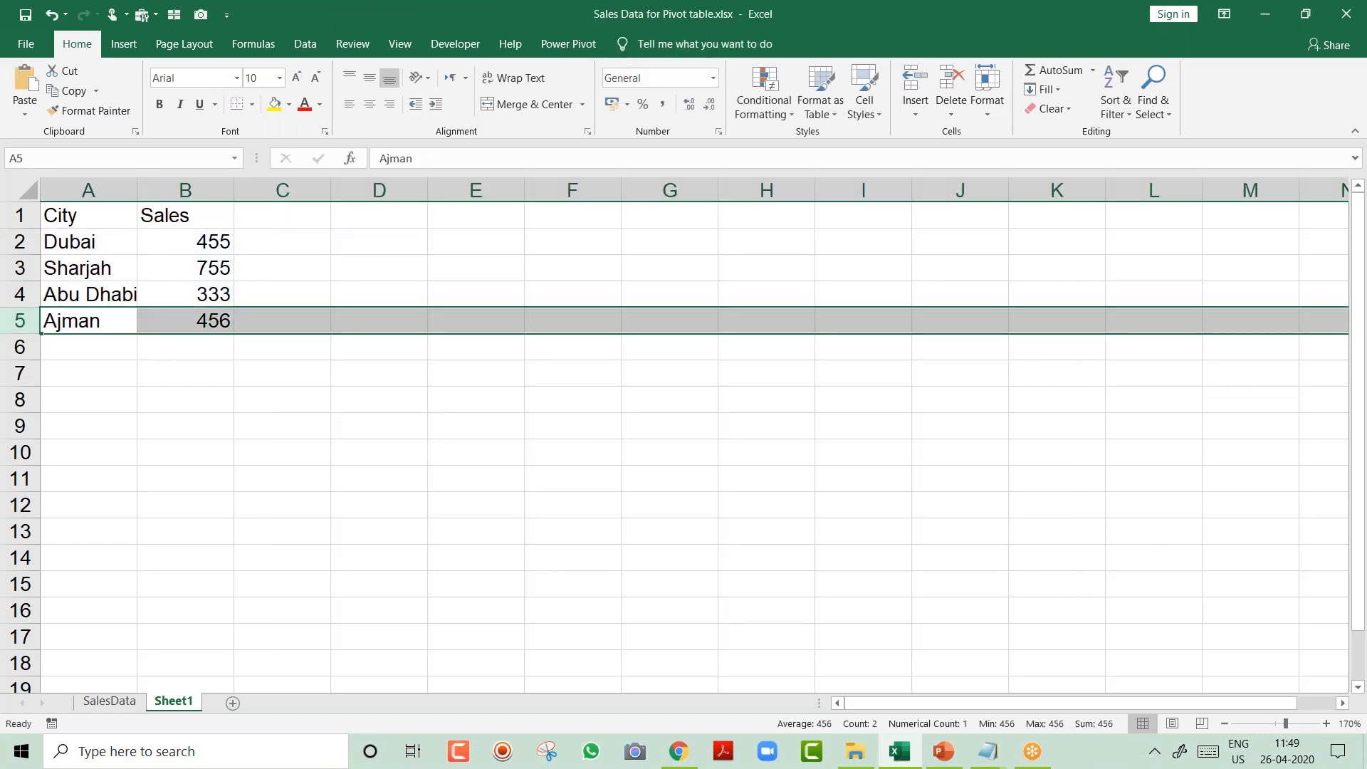
{"action": "key", "text": "Delete"}
{"action": "key", "text": "Up"}
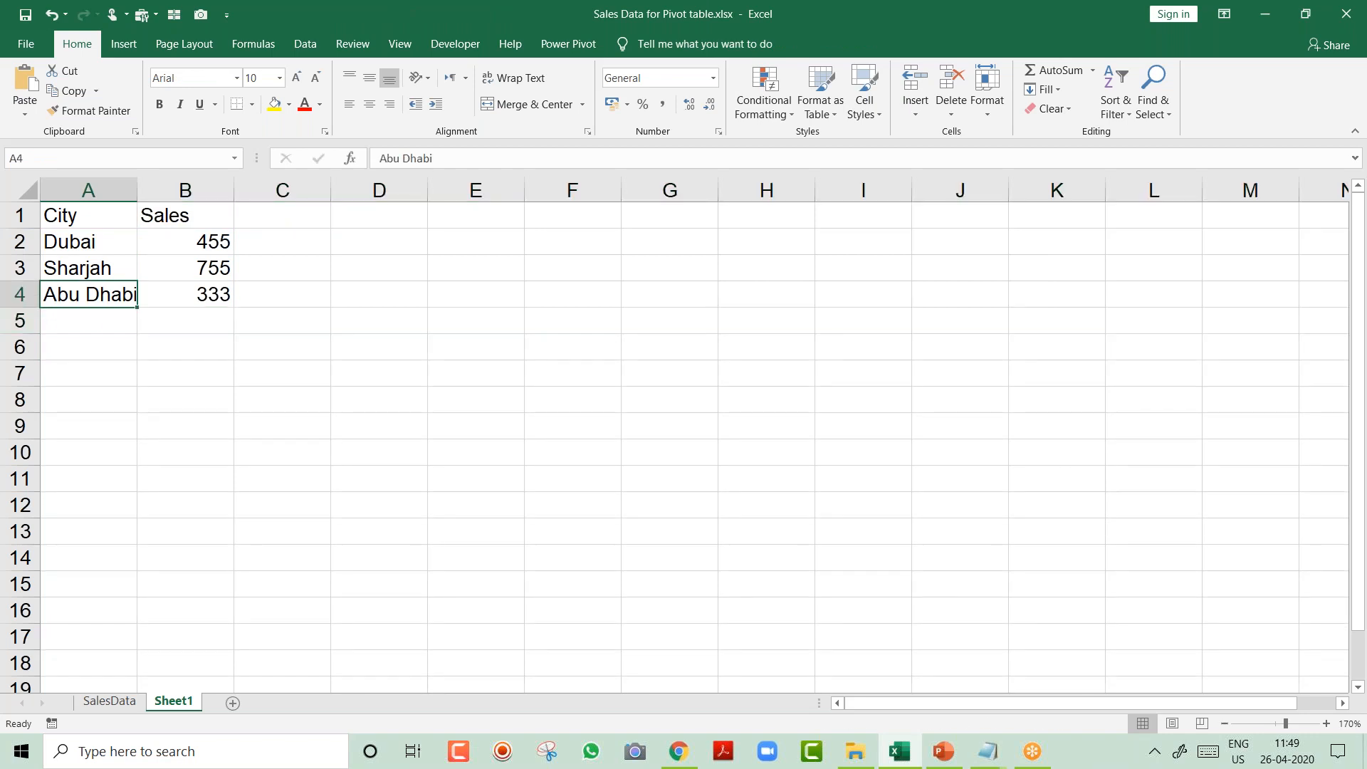
{"action": "key", "text": "Right"}
{"action": "key", "text": "Up"}
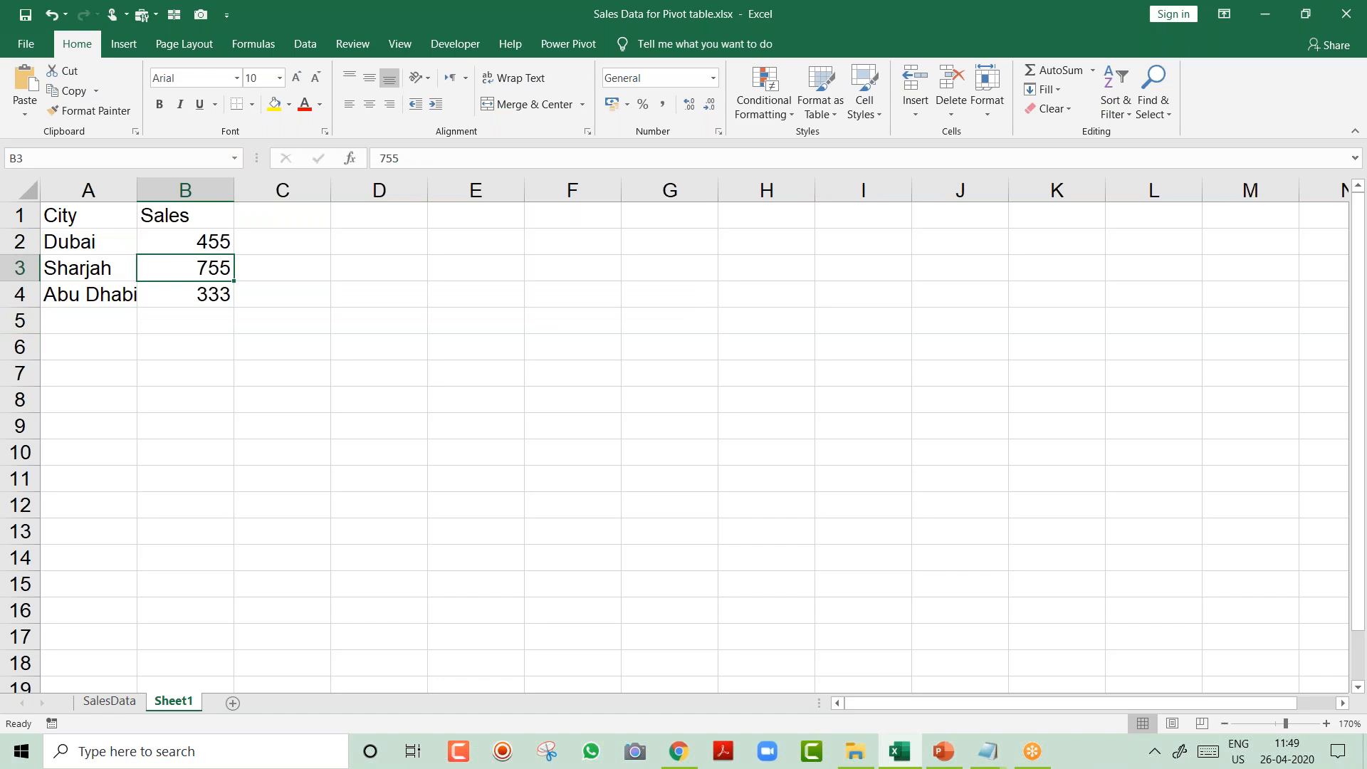
Switch to Notepad and add the note "Ctrl T ---> To convert your data into Dynamic Table" below the report list.
{"action": "key", "text": "alt+Tab"}
{"action": "scroll", "coordinate": [634, 310], "scroll_direction": "down", "scroll_amount": 2}
{"action": "type", "text": "Ctrl "}
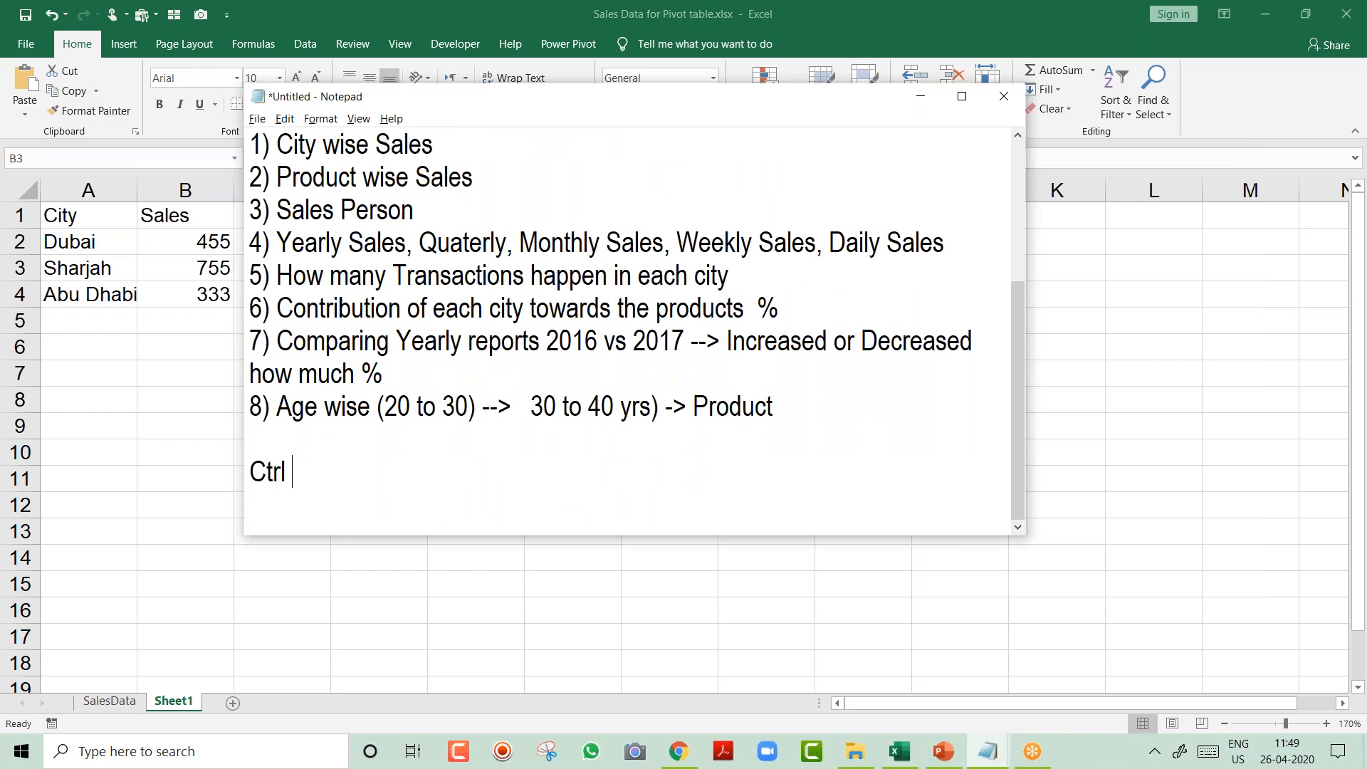
{"action": "type", "text": "T  ---> To convert your data in to"}
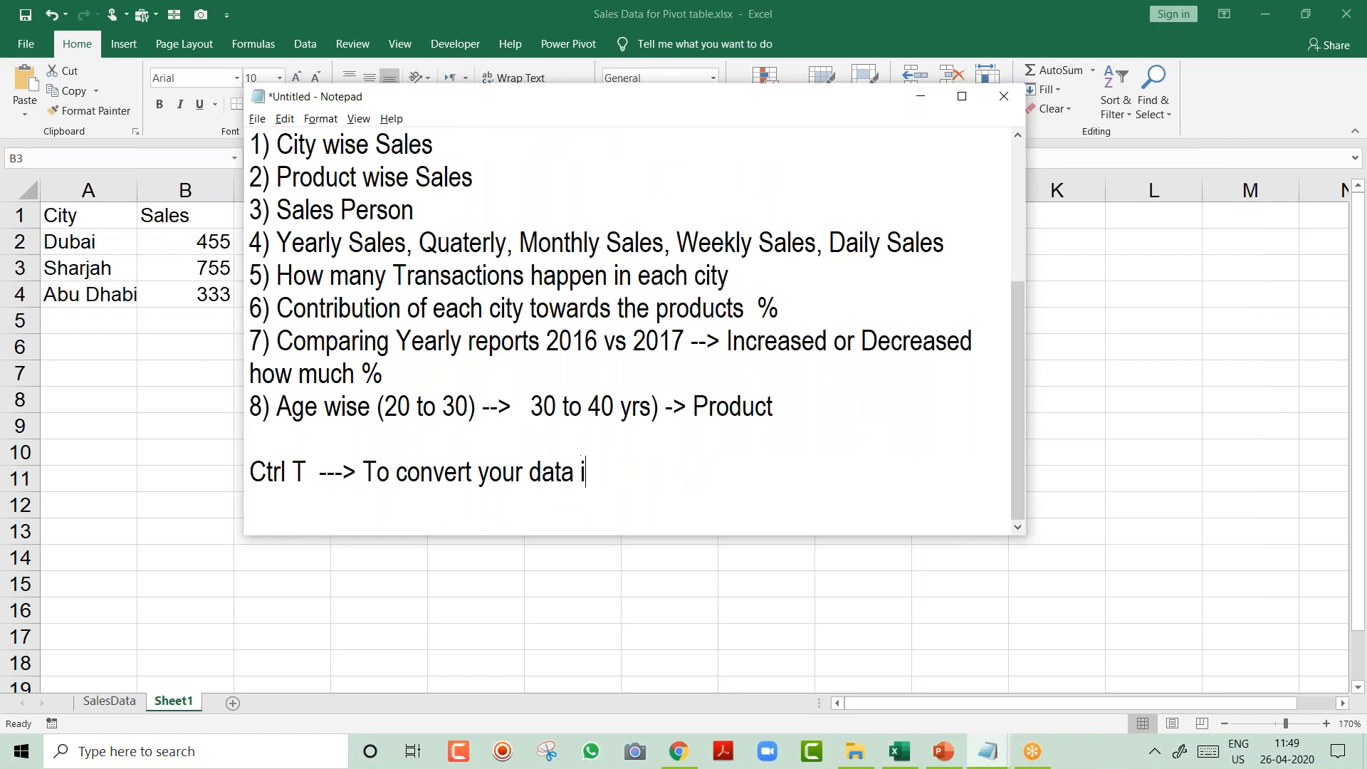
{"action": "key", "text": "BackSpace"}
{"action": "key", "text": "BackSpace"}
{"action": "key", "text": "BackSpace"}
{"action": "type", "text": "to Dynamic Table\\"}
{"action": "key", "text": "BackSpace"}
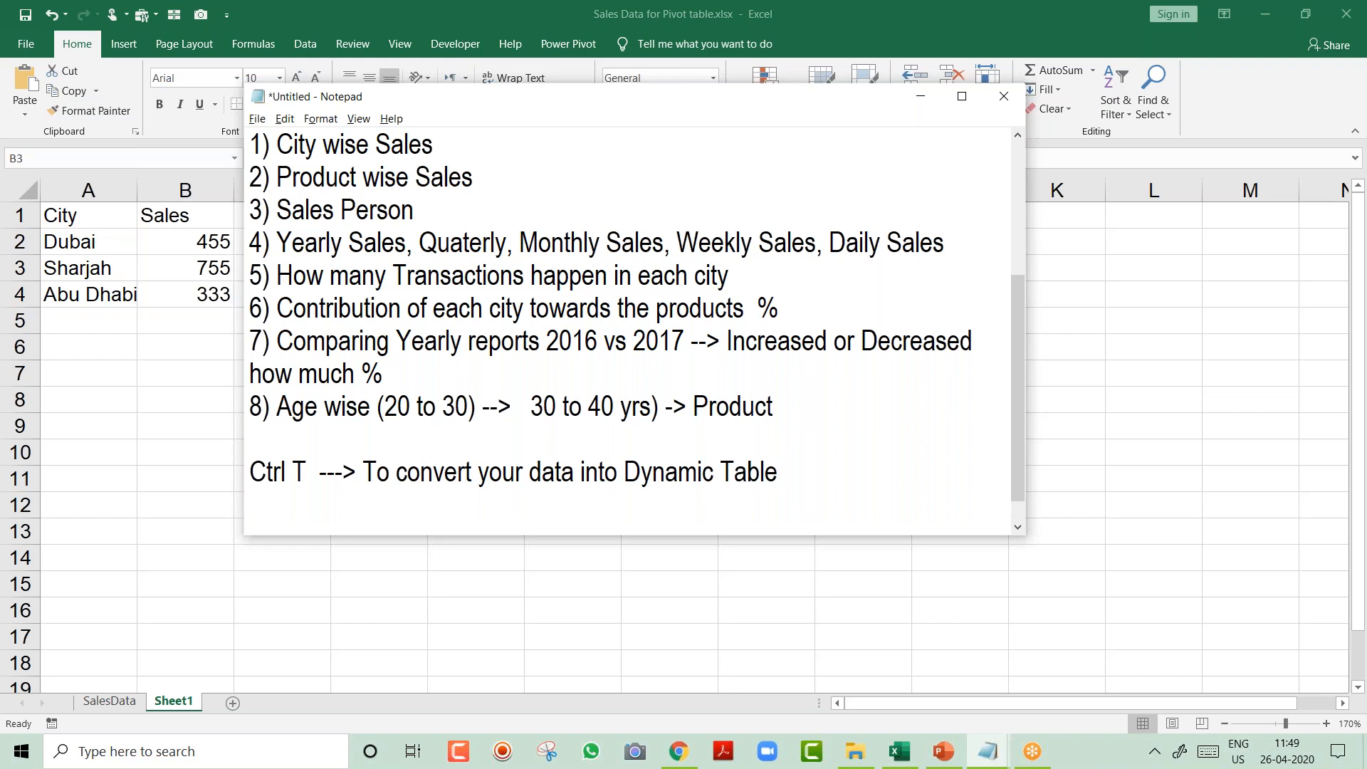
Return to Excel and convert the city sales range A1:B4 into a table with headers.
{"action": "key", "text": "alt+Tab"}
{"action": "key", "text": "ctrl+t"}
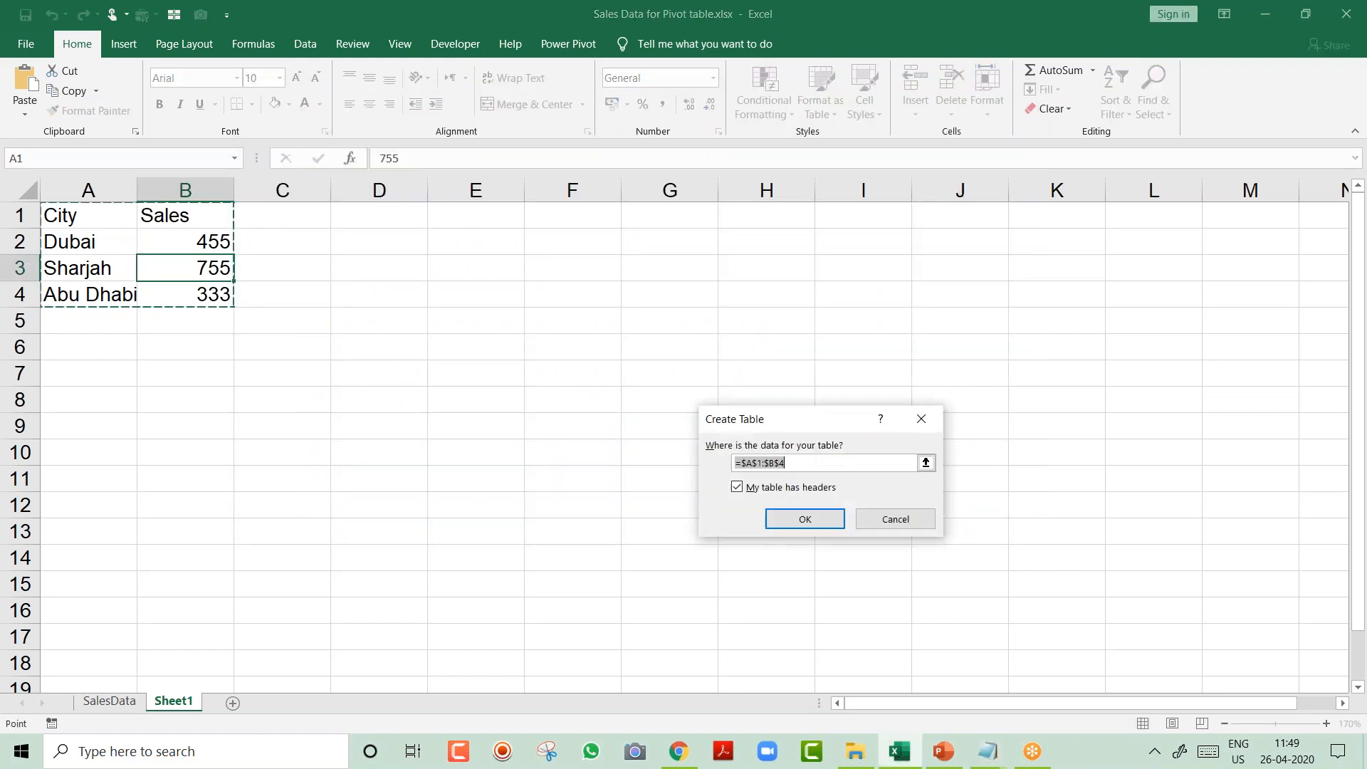
{"action": "left_click", "coordinate": [805, 517]}
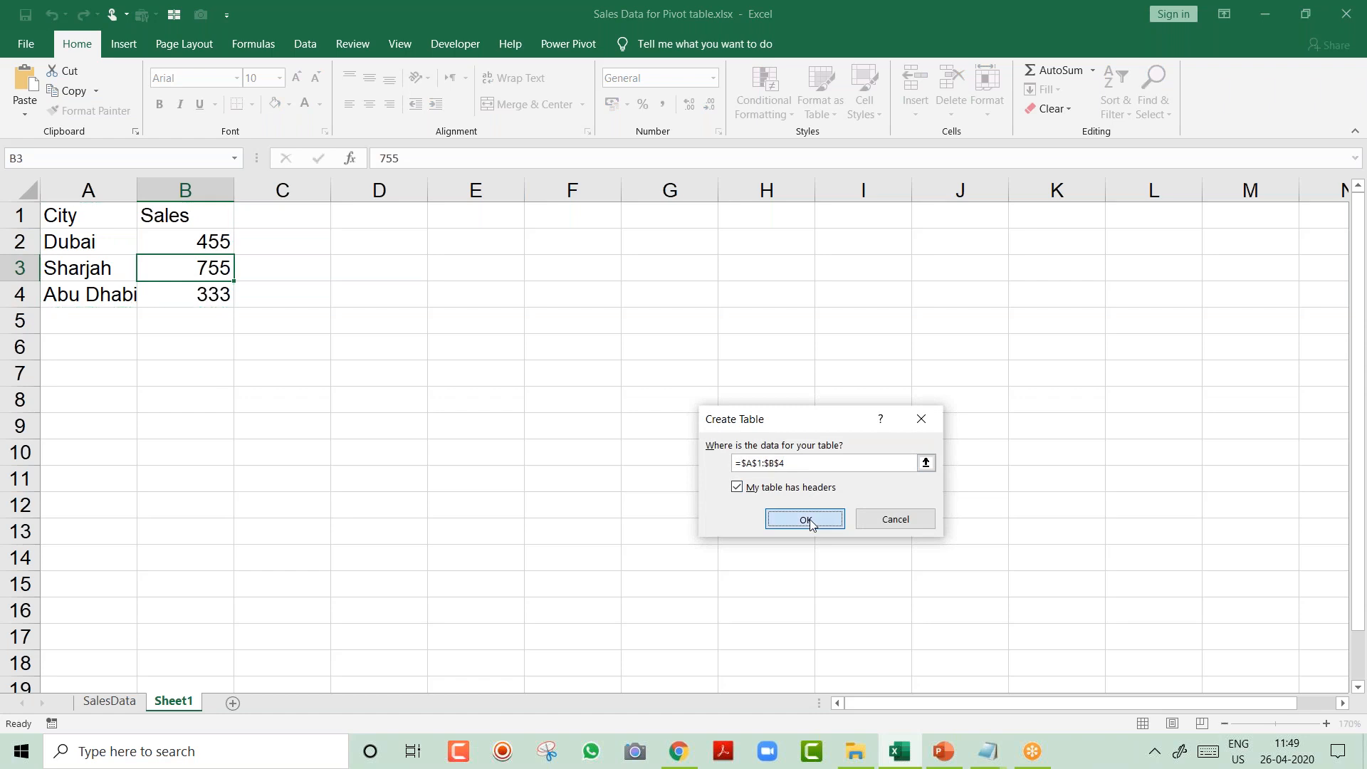
Insert the default column chart from the city sales table and add data labels to its bars.
{"action": "left_click", "coordinate": [112, 261]}
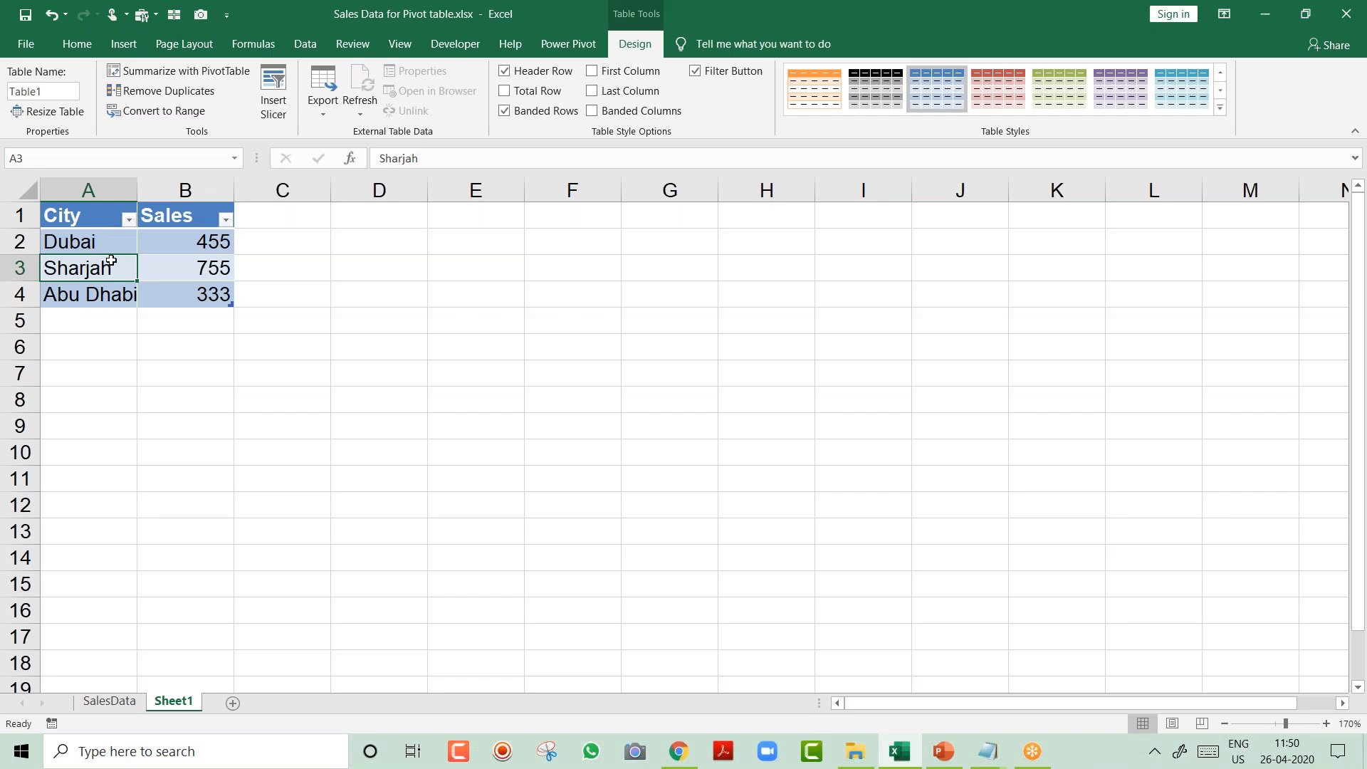
{"action": "key", "text": "alt+F1"}
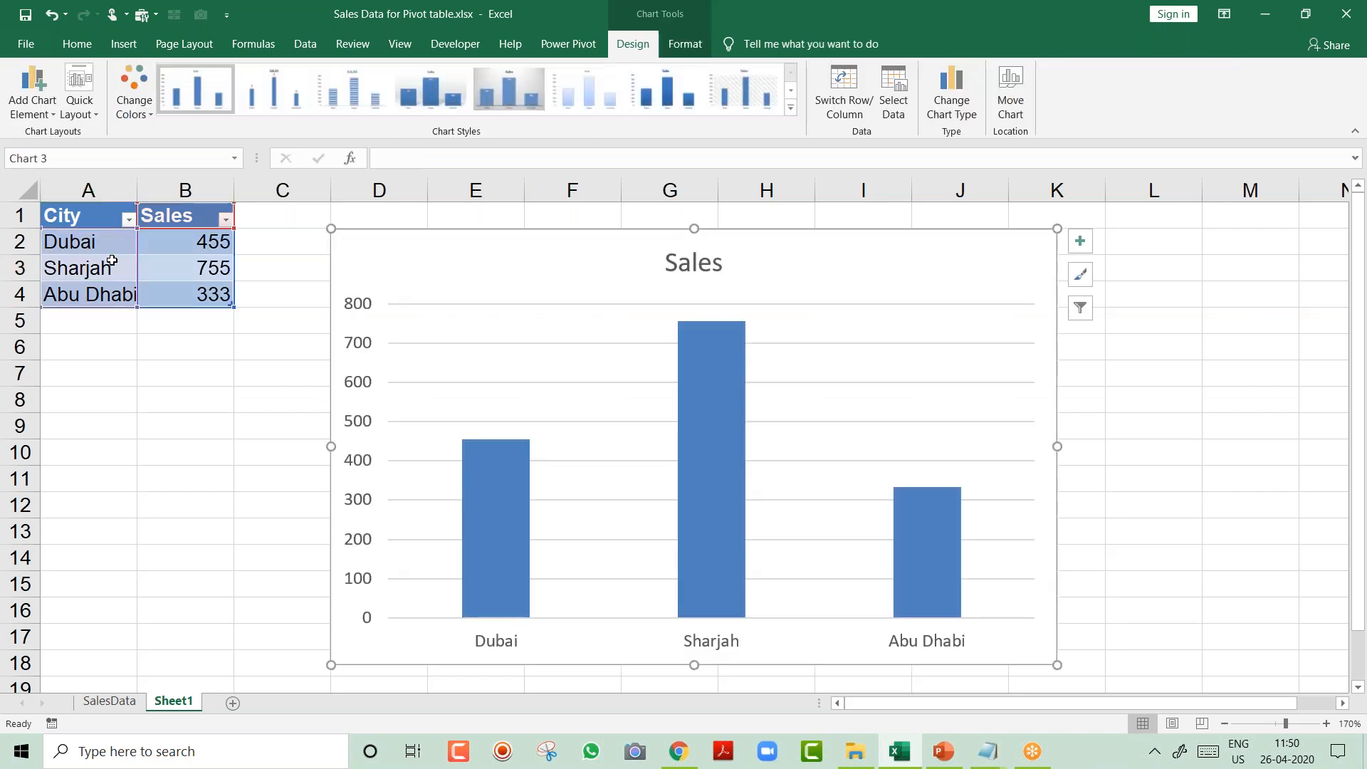
{"action": "right_click", "coordinate": [700, 365]}
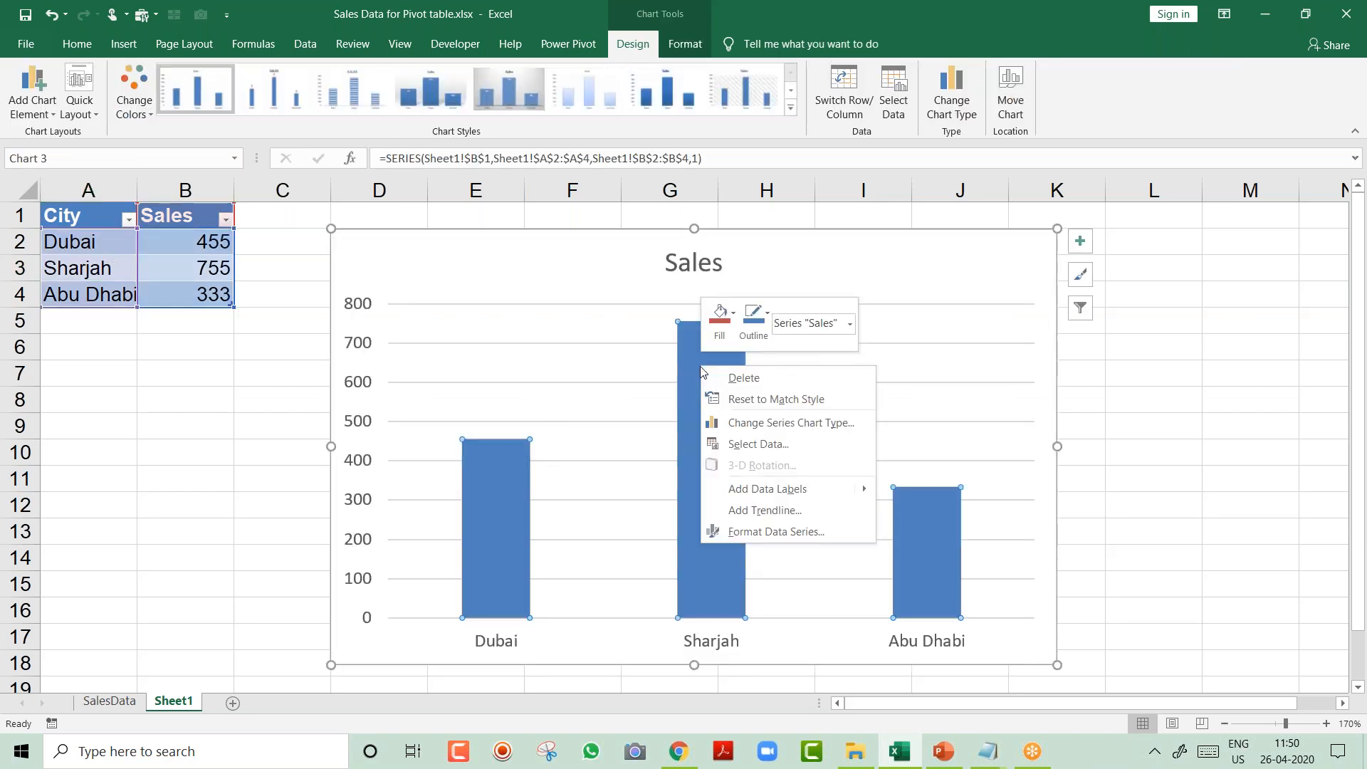
{"action": "left_click", "coordinate": [755, 488]}
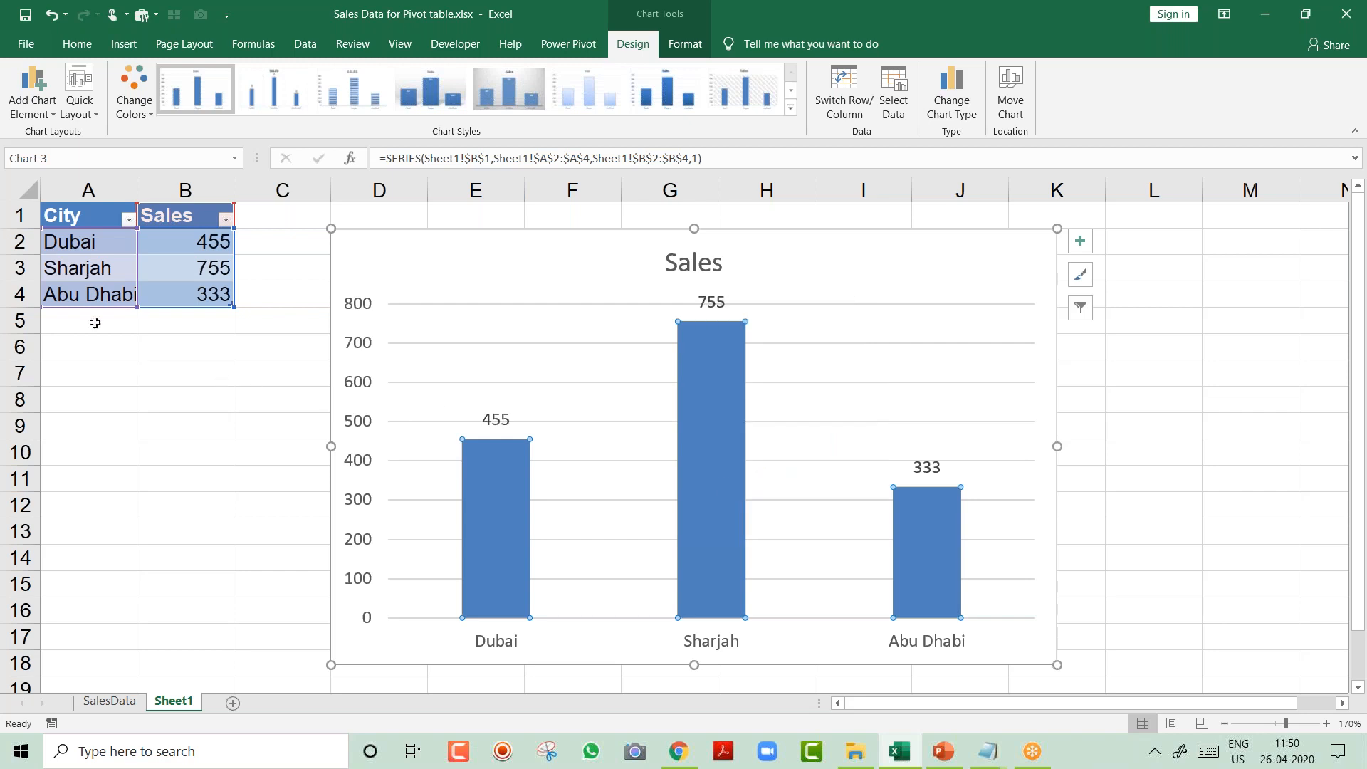
Add Ajman with sales of 455 as a new row directly below the Abu Dhabi entry.
{"action": "left_click", "coordinate": [100, 370]}
{"action": "left_click", "coordinate": [96, 322]}
{"action": "type", "text": "Ajman"}
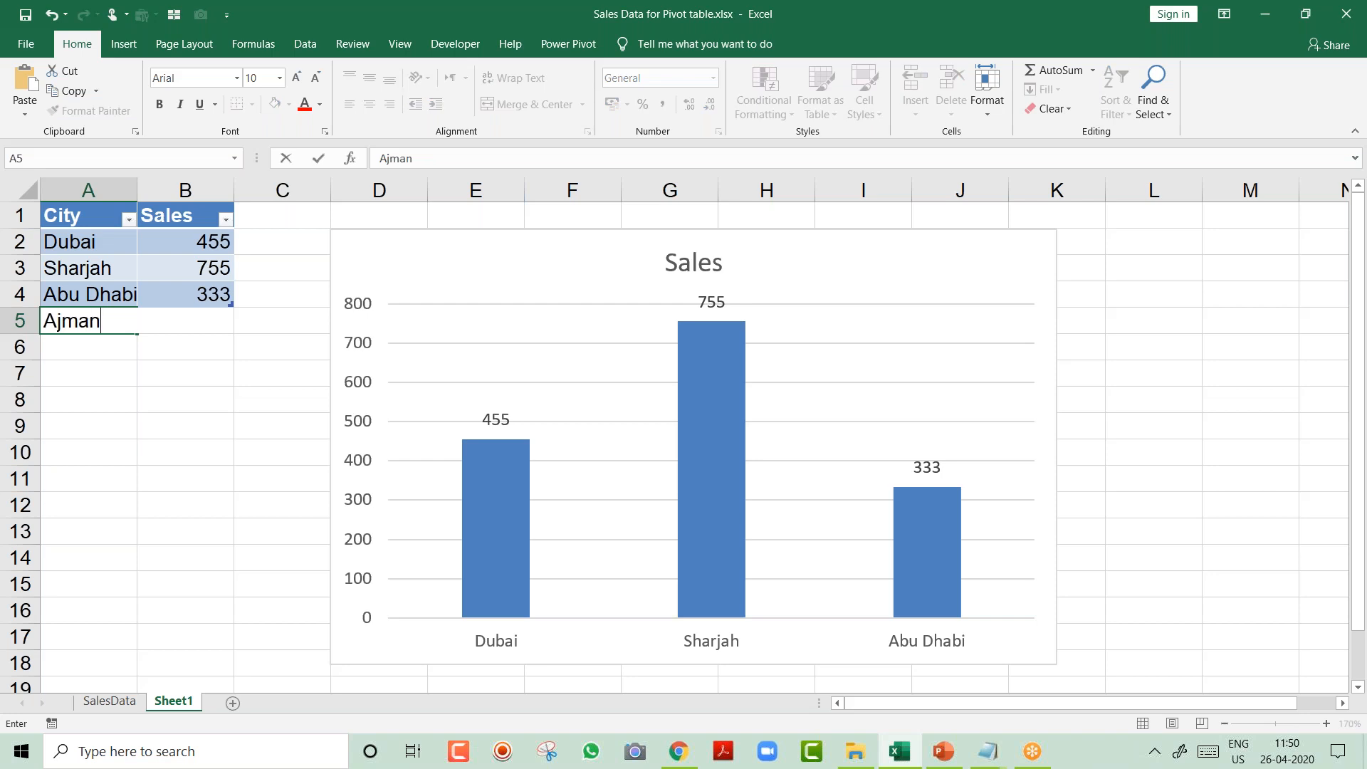
{"action": "key", "text": "Tab"}
{"action": "type", "text": "455"}
{"action": "key", "text": "Return"}
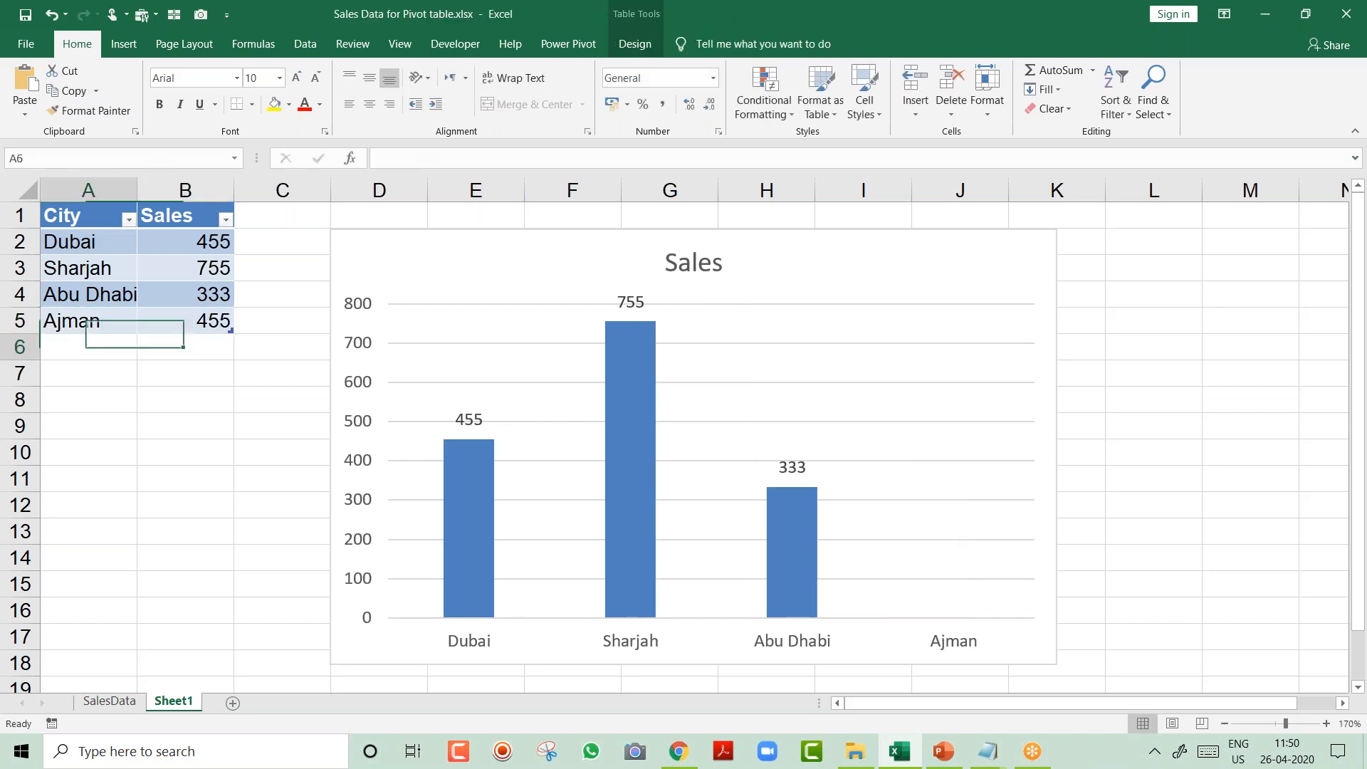
Add two more table rows: Fujiarah with sales of 444 and UAQ with sales of 456.
{"action": "type", "text": "Fujiarah"}
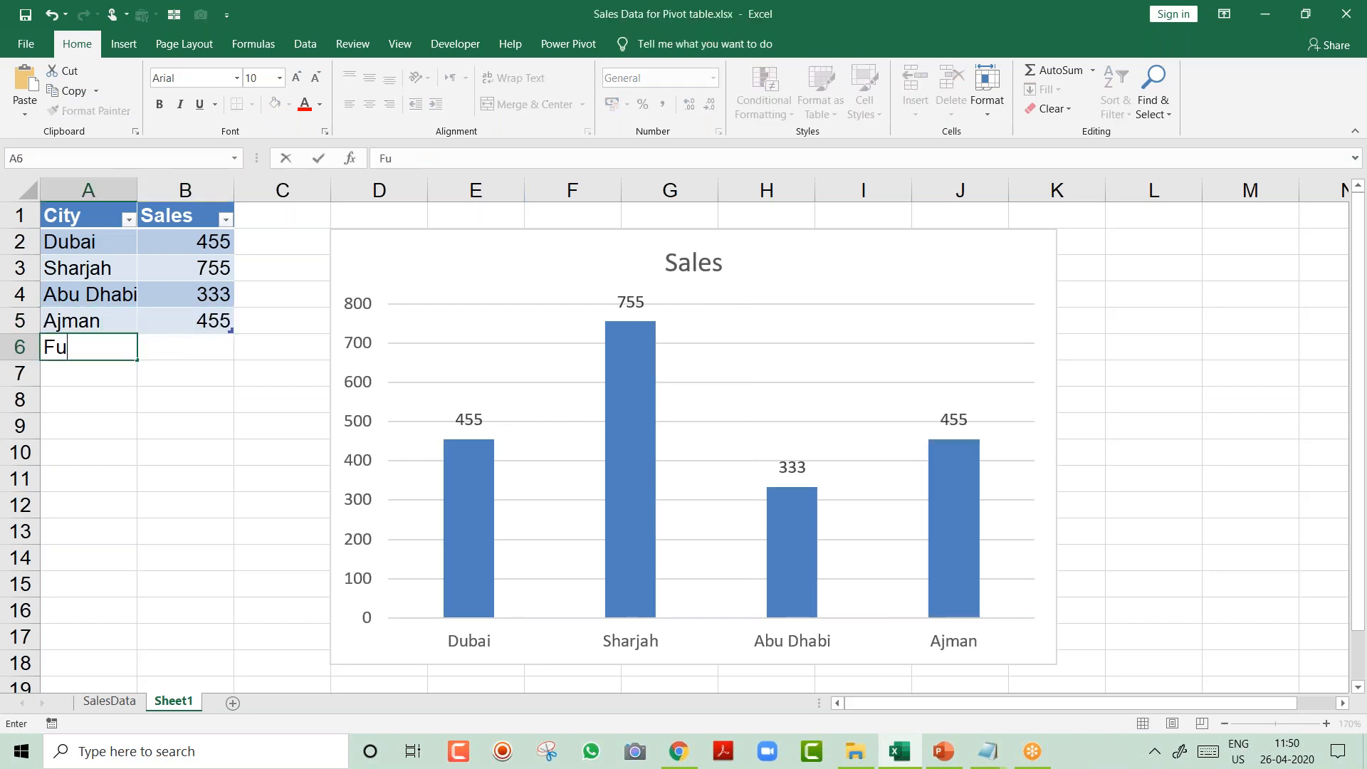
{"action": "key", "text": "Tab"}
{"action": "type", "text": "444"}
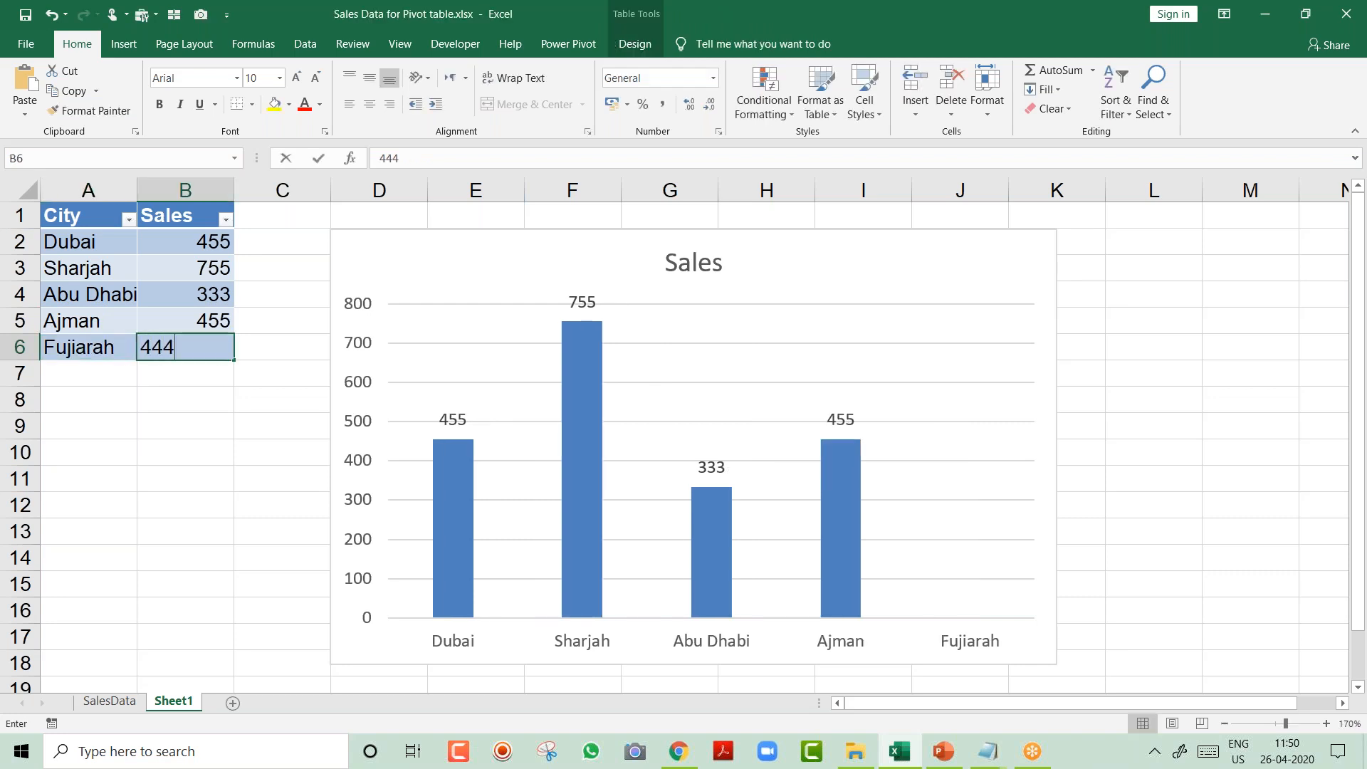
{"action": "key", "text": "Return"}
{"action": "type", "text": "UAQ"}
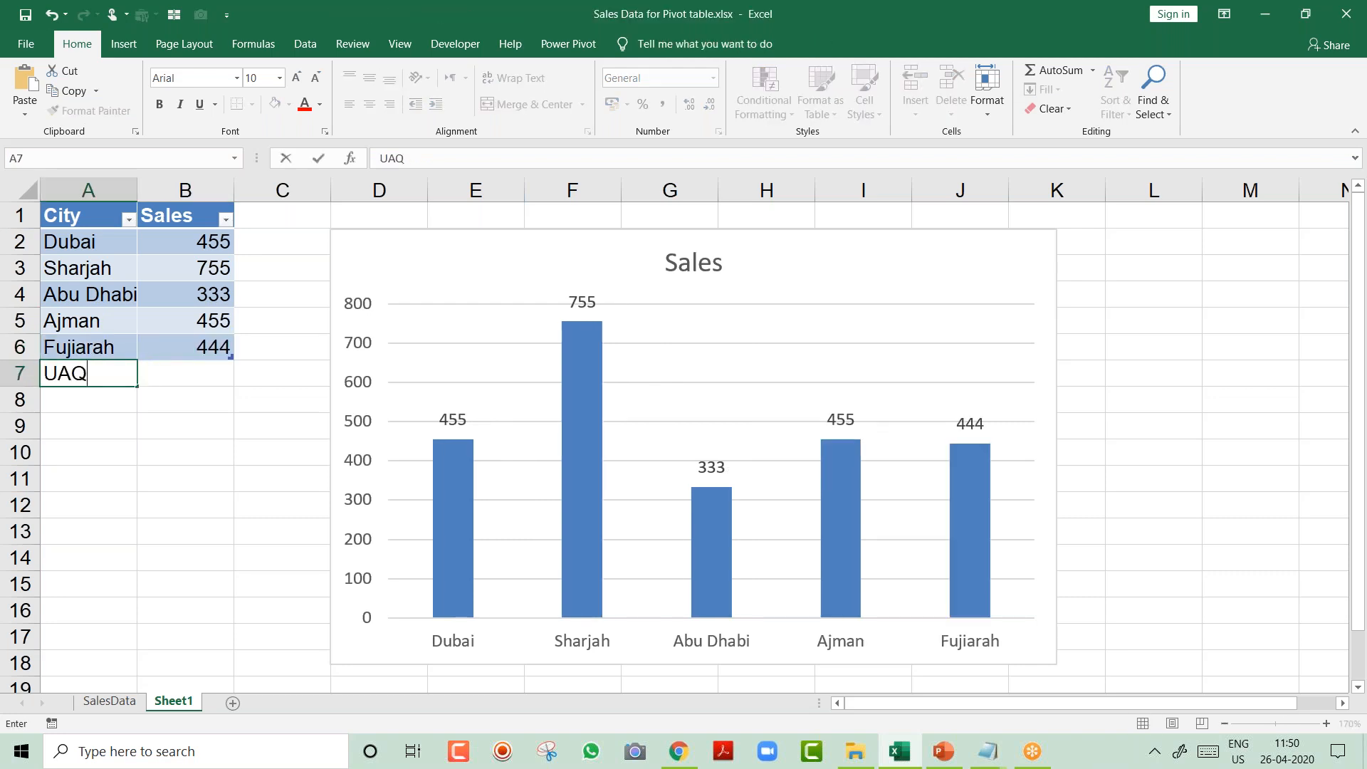
{"action": "key", "text": "Tab"}
{"action": "type", "text": "456"}
{"action": "key", "text": "Return"}
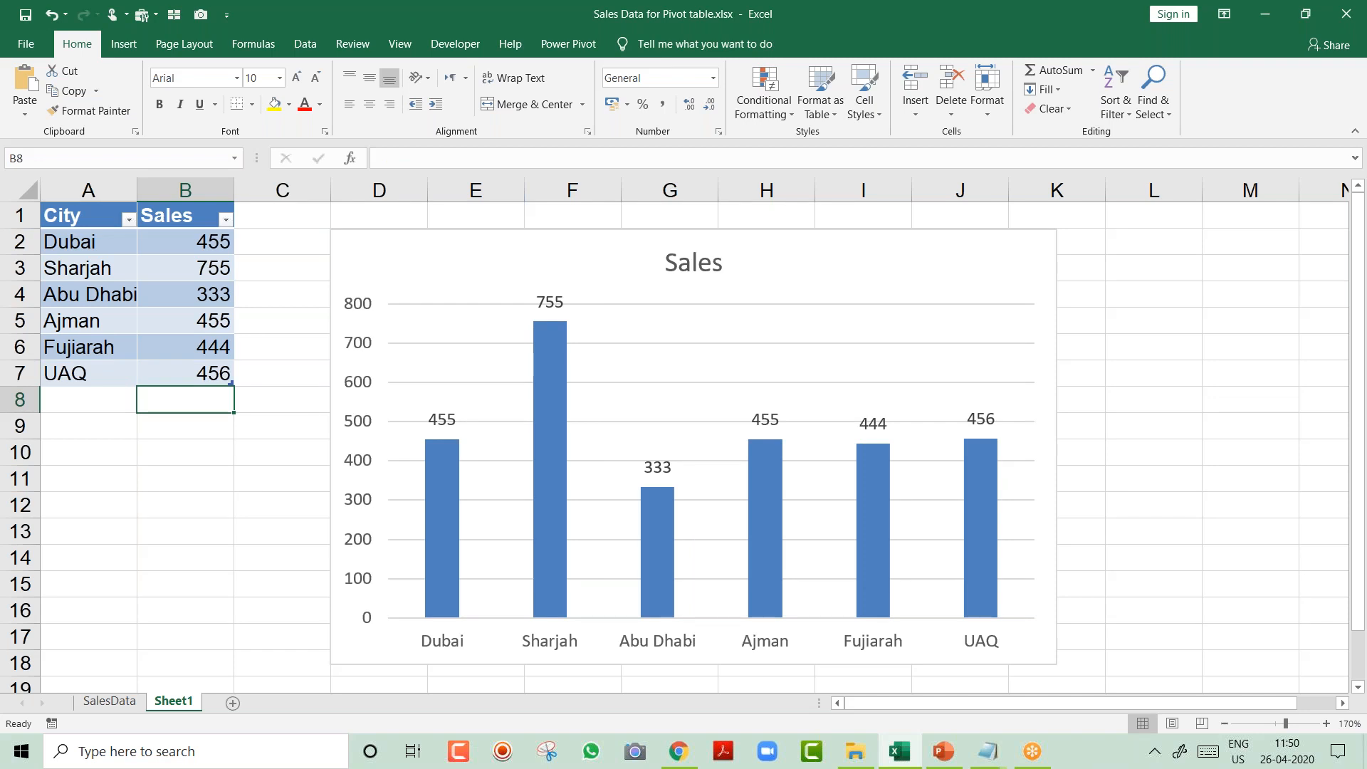
Switch to the SalesData sheet and go to the last record in the No. column.
{"action": "key", "text": "ctrl+Page_Up"}
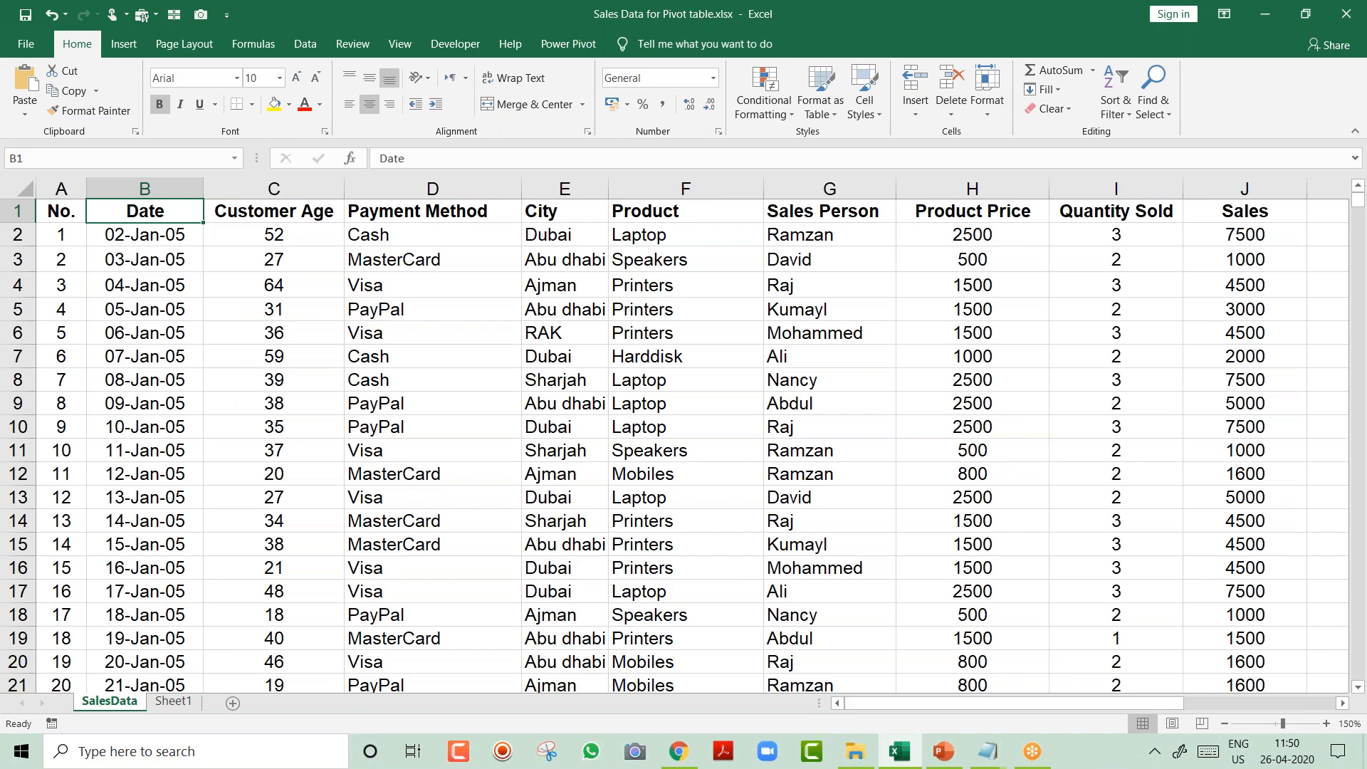
{"action": "key", "text": "Left"}
{"action": "key", "text": "ctrl+Down"}
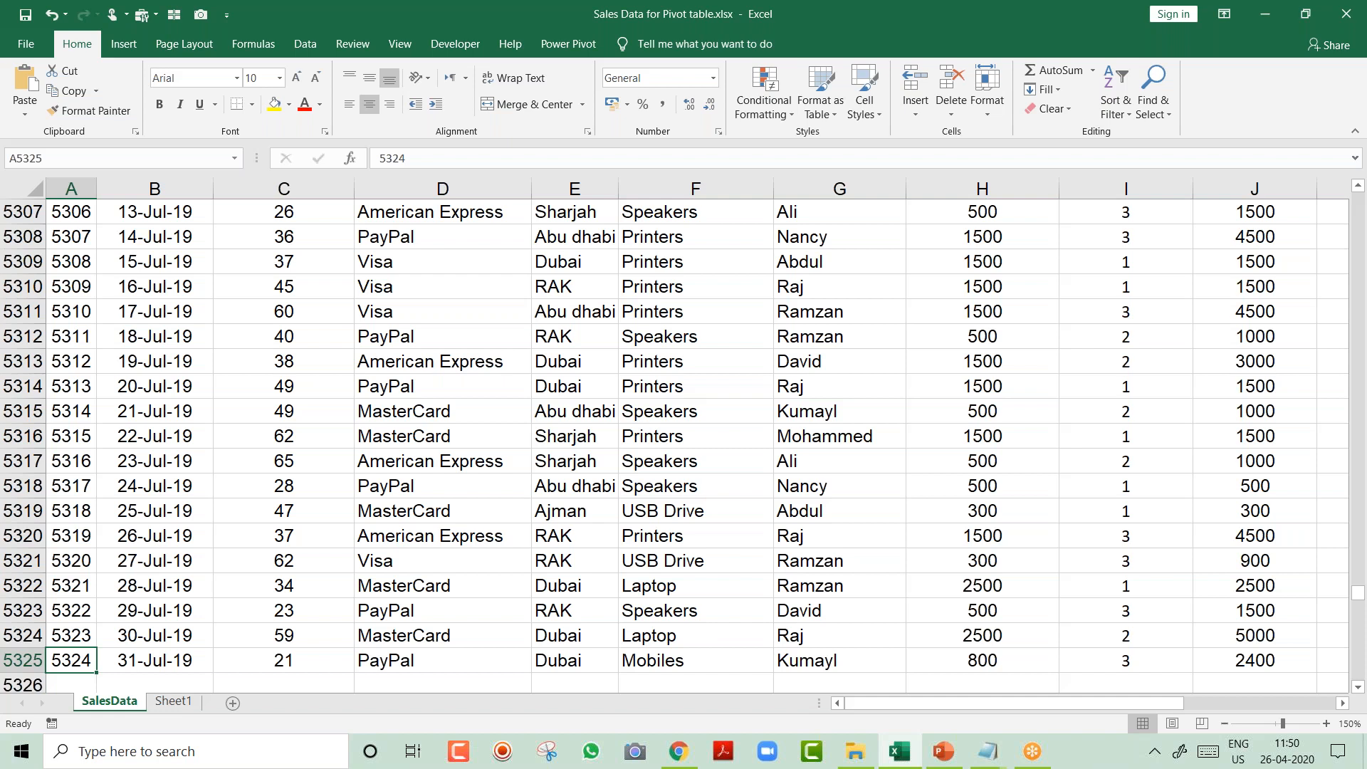
Return to the top of the sales records and select cell D7 in the Payment Method column.
{"action": "key", "text": "ctrl+Up"}
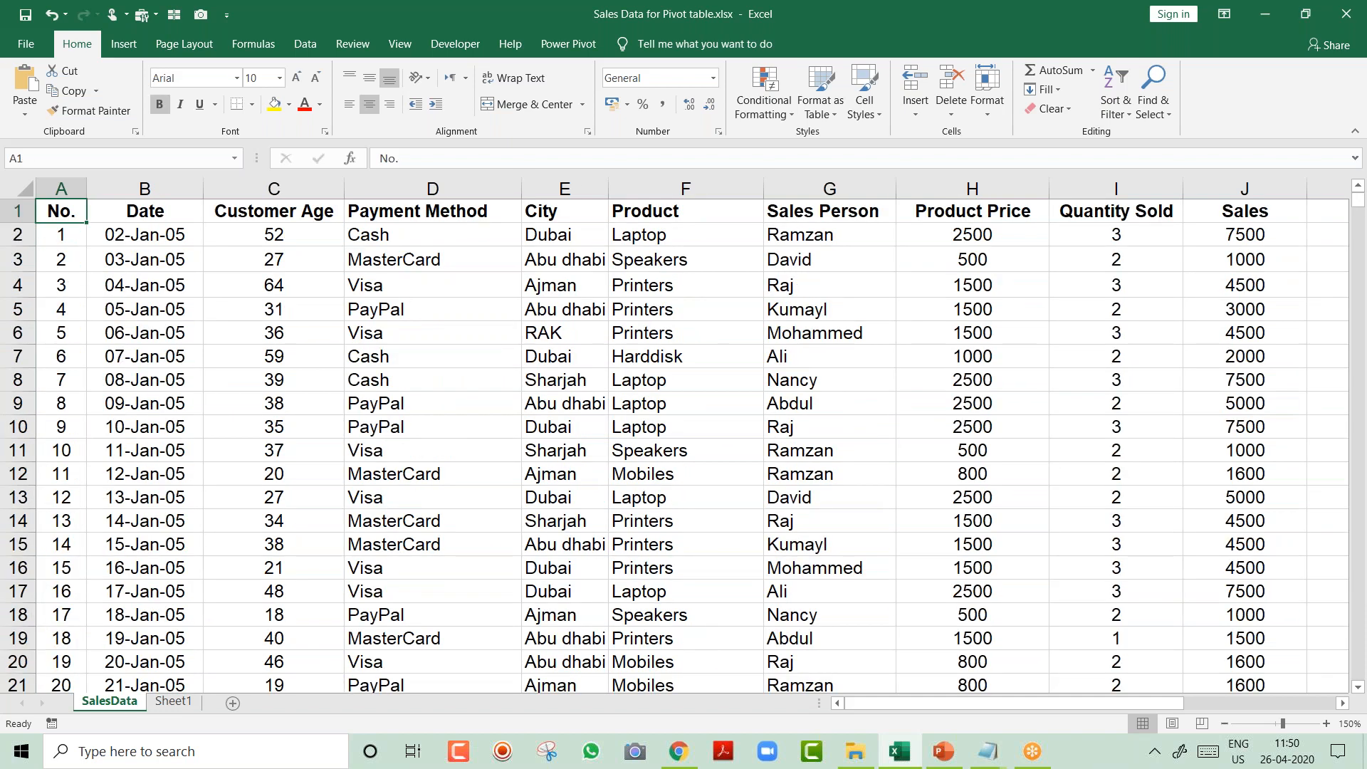
{"action": "key", "text": "Down"}
{"action": "key", "text": "Right"}
{"action": "key", "text": "Right"}
{"action": "key", "text": "Right"}
{"action": "key", "text": "Down"}
{"action": "key", "text": "Down"}
{"action": "key", "text": "Down"}
{"action": "key", "text": "Down"}
{"action": "key", "text": "Down"}
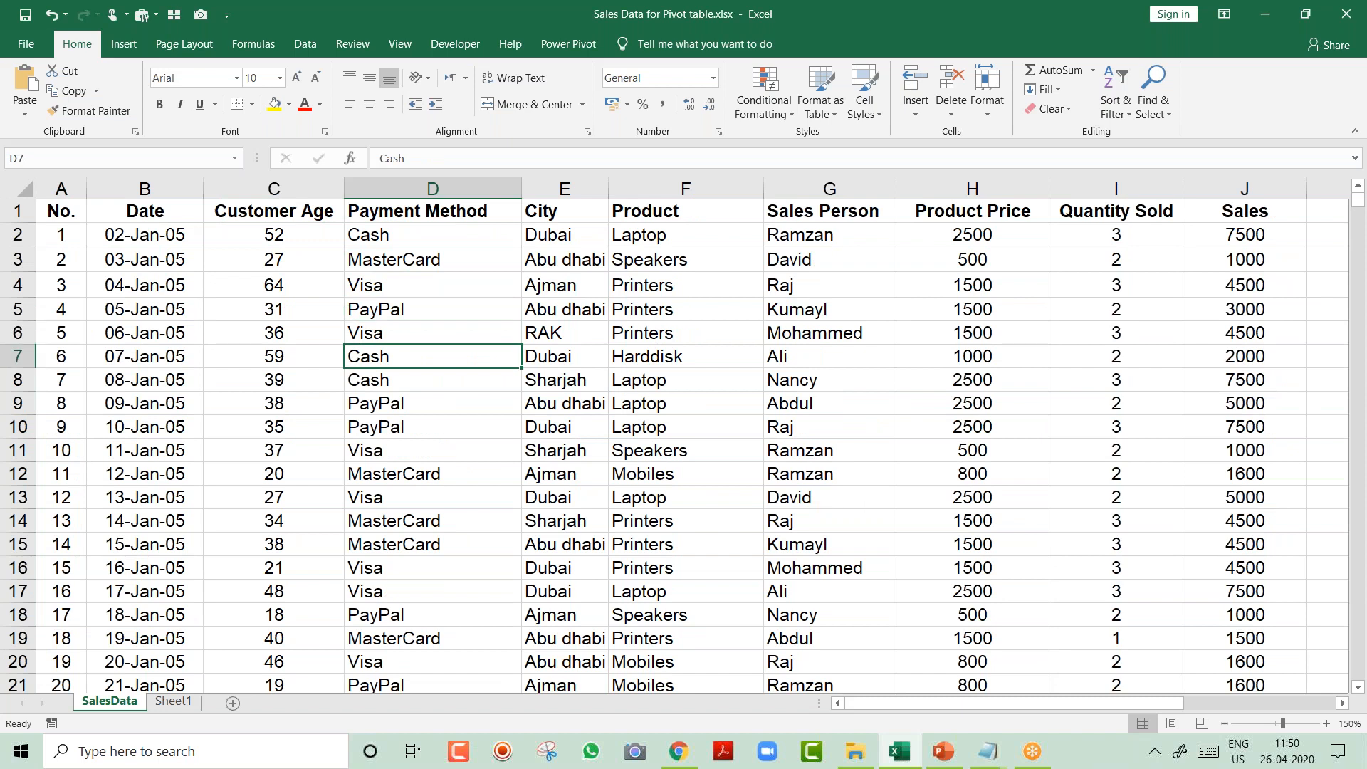
Delete Sheet1 from the workbook.
{"action": "key", "text": "ctrl+Page_Down"}
{"action": "key", "text": "alt+h"}
{"action": "key", "text": "d"}
{"action": "key", "text": "s"}
{"action": "key", "text": "Return"}
Convert the sales data range A1:J5325 into a table with headers.
{"action": "key", "text": "ctrl+t"}
{"action": "key", "text": "Escape"}
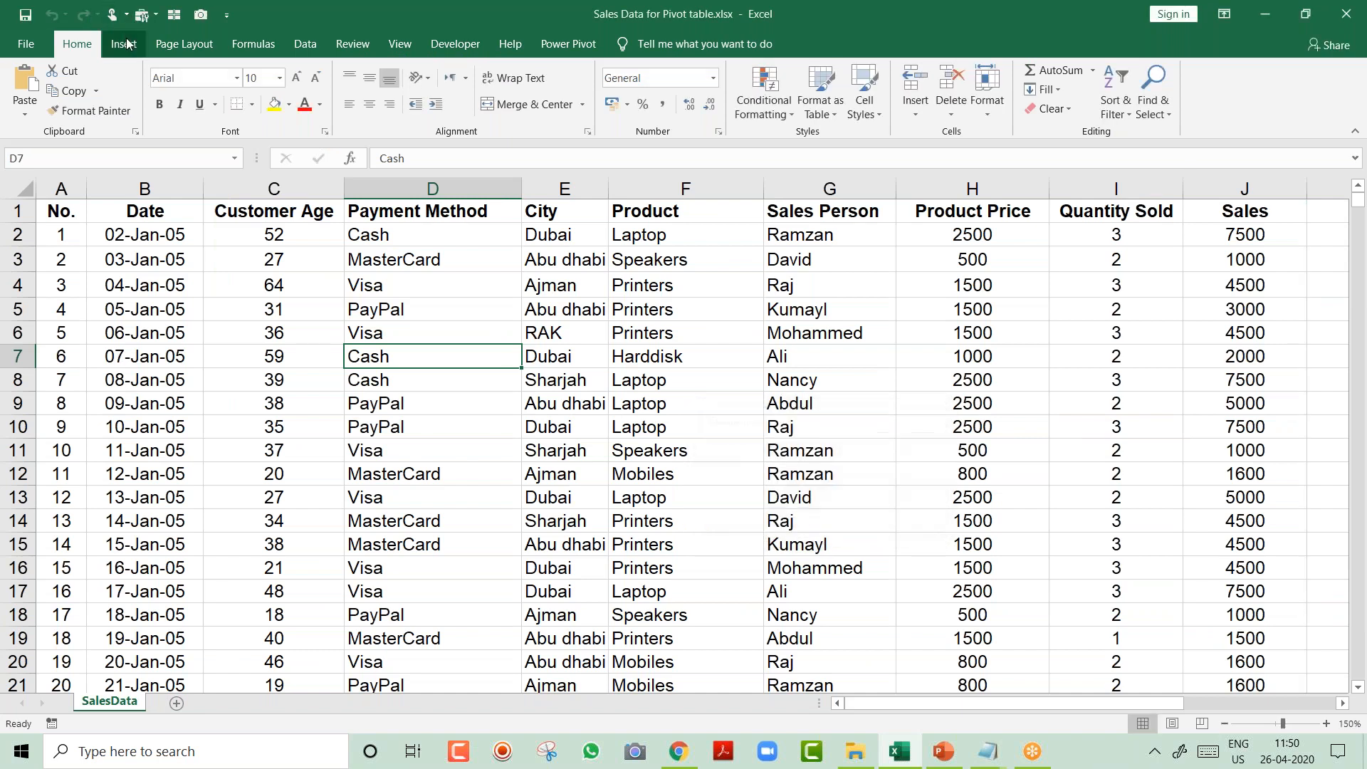
{"action": "left_click", "coordinate": [127, 46]}
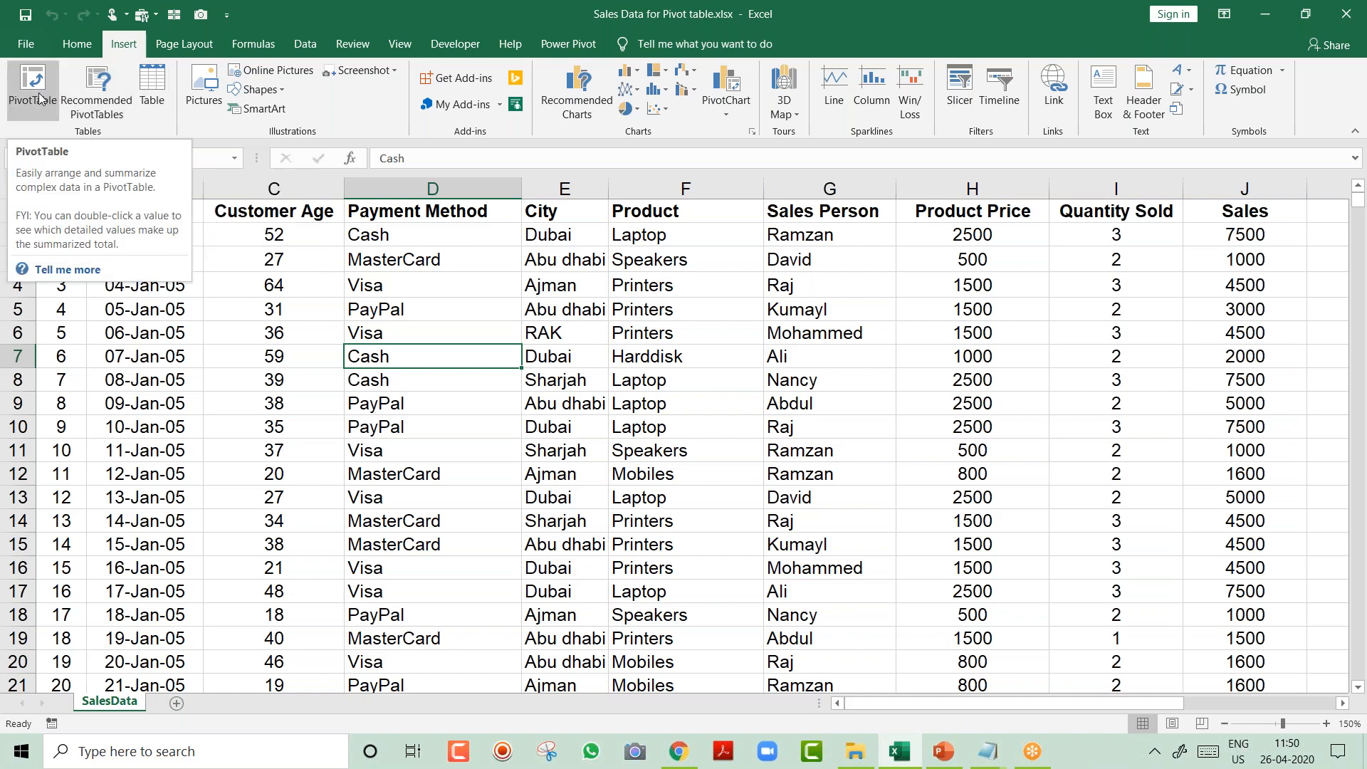
{"action": "left_click", "coordinate": [152, 86]}
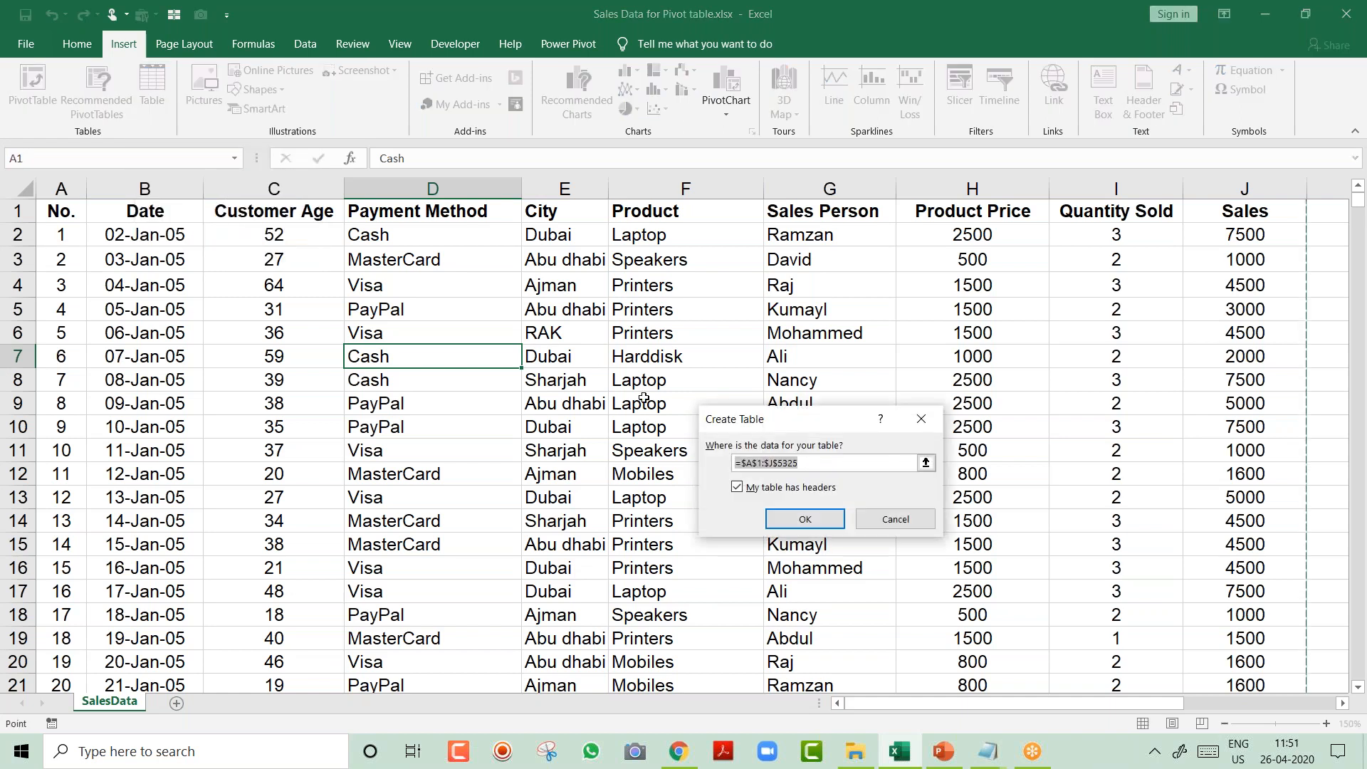
{"action": "left_click", "coordinate": [825, 525]}
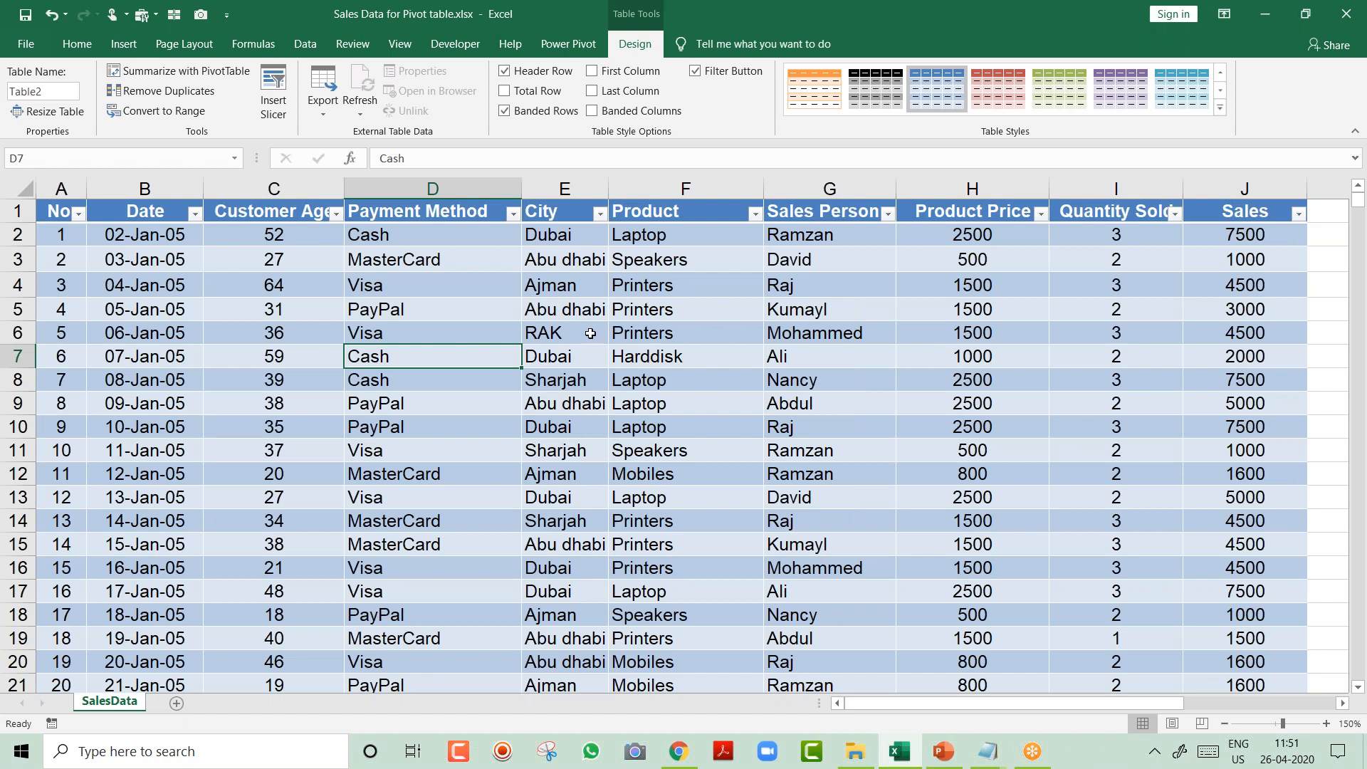
Name the new sales table MasterData.
{"action": "left_click", "coordinate": [558, 333]}
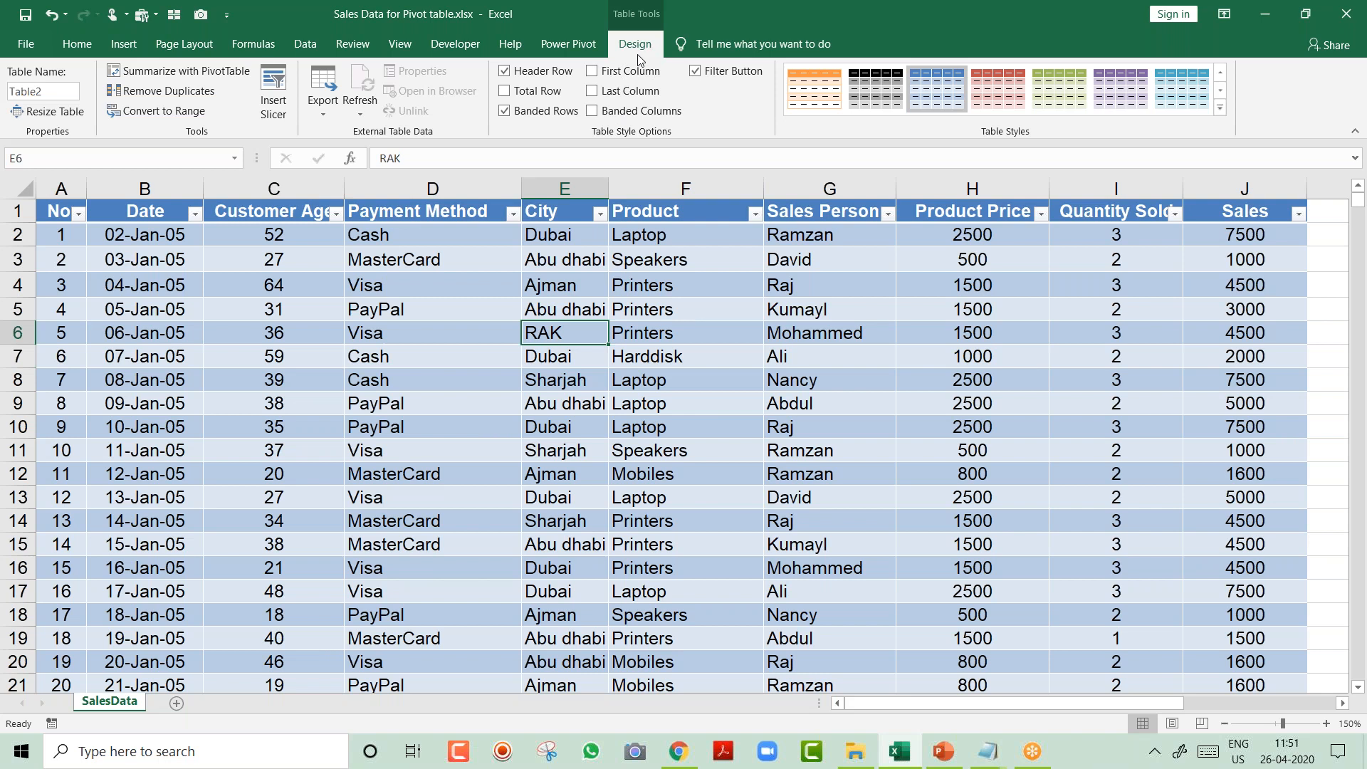
{"action": "left_click", "coordinate": [64, 89]}
{"action": "type", "text": "MasterData"}
{"action": "left_click", "coordinate": [648, 58]}
Switch to Notepad, review the eight listed report requirements from City wise Sales to Age wise, and return to Excel.
{"action": "key", "text": "alt+Tab"}
{"action": "key", "text": "Up"}
{"action": "key", "text": "Up"}
{"action": "key", "text": "Up"}
{"action": "key", "text": "Up"}
{"action": "key", "text": "Up"}
{"action": "key", "text": "Up"}
{"action": "key", "text": "Up"}
{"action": "key", "text": "Up"}
{"action": "key", "text": "Up"}
{"action": "key", "text": "Up"}
{"action": "key", "text": "Up"}
{"action": "key", "text": "Up"}
{"action": "key", "text": "Down"}
{"action": "key", "text": "Down"}
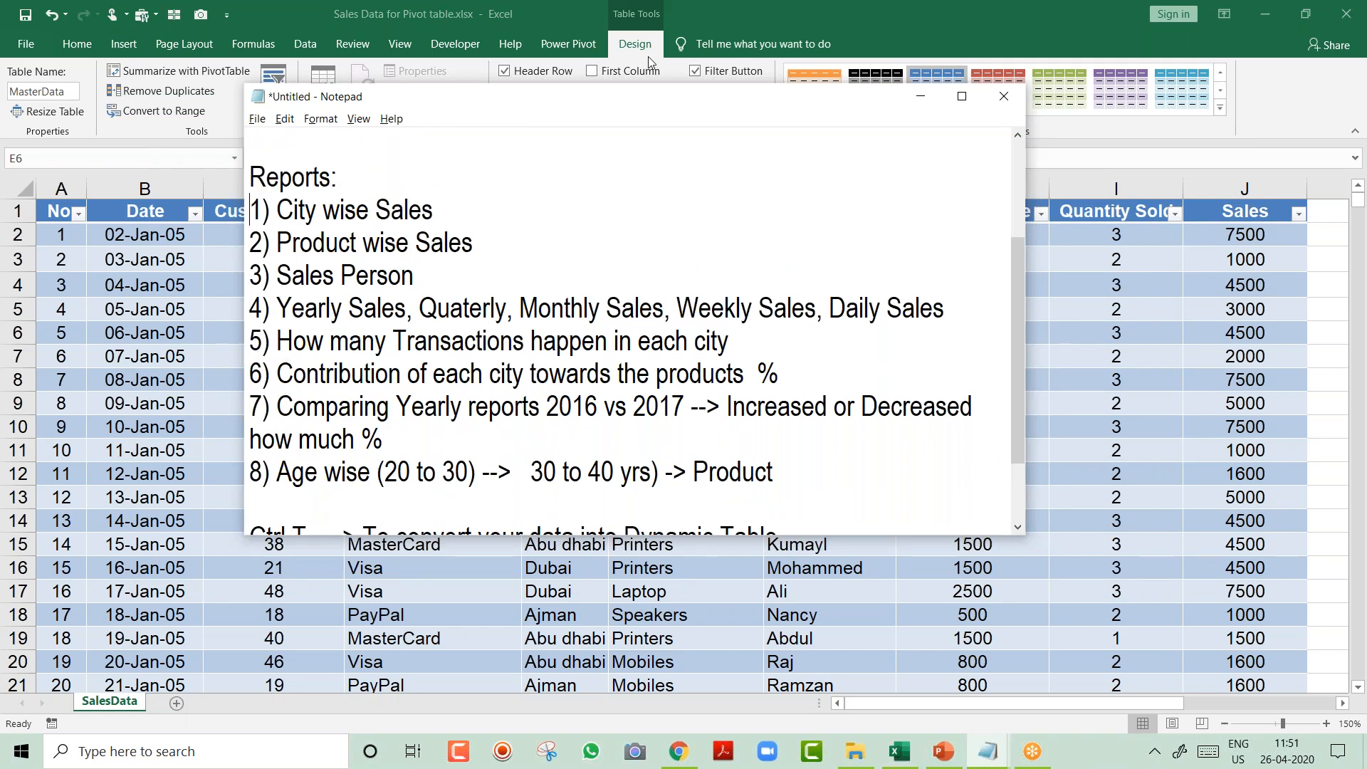
{"action": "key", "text": "shift+Down"}
{"action": "key", "text": "shift+Down"}
{"action": "key", "text": "shift+Down"}
{"action": "key", "text": "shift+Down"}
{"action": "key", "text": "shift+Down"}
{"action": "key", "text": "shift+Down"}
{"action": "key", "text": "shift+Down"}
{"action": "key", "text": "shift+Down"}
{"action": "key", "text": "shift+Down"}
{"action": "key", "text": "shift+Left"}
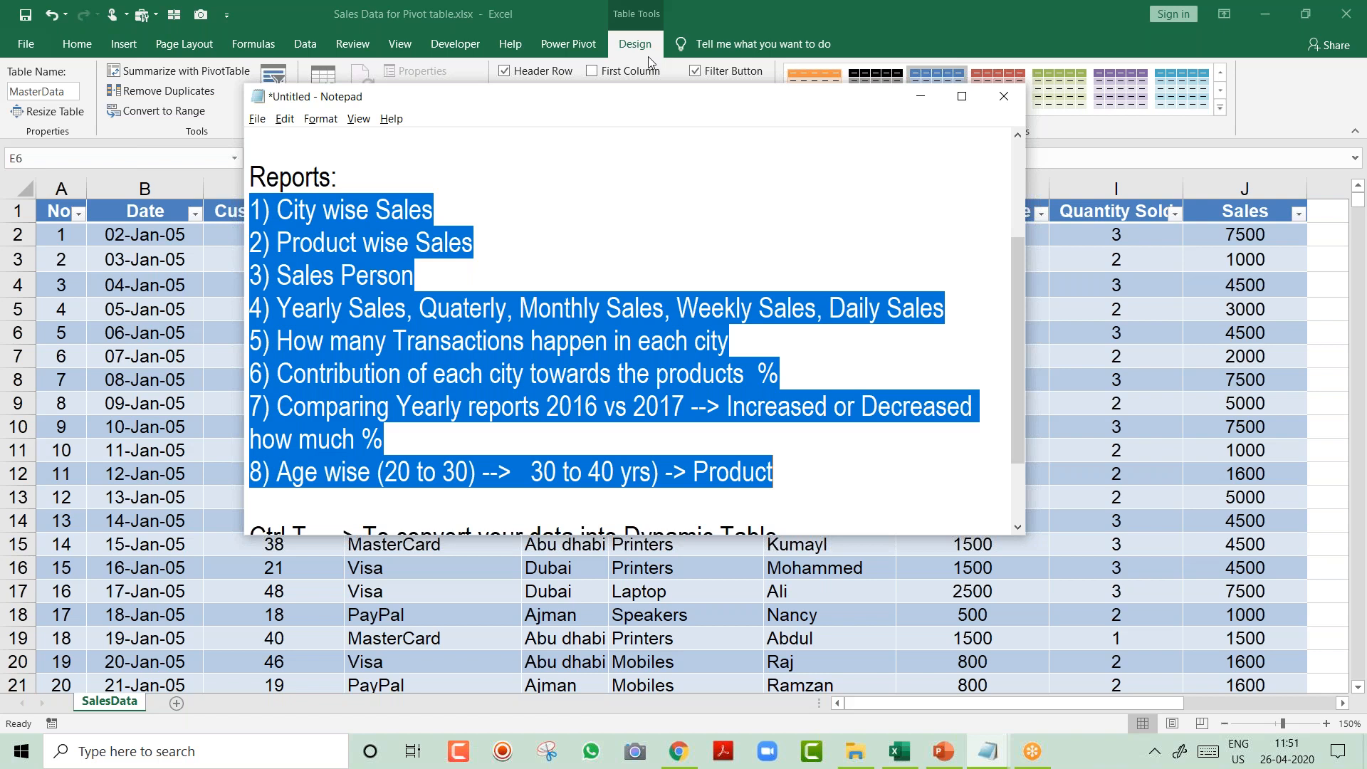
{"action": "key", "text": "Left"}
{"action": "left_click", "coordinate": [649, 63]}
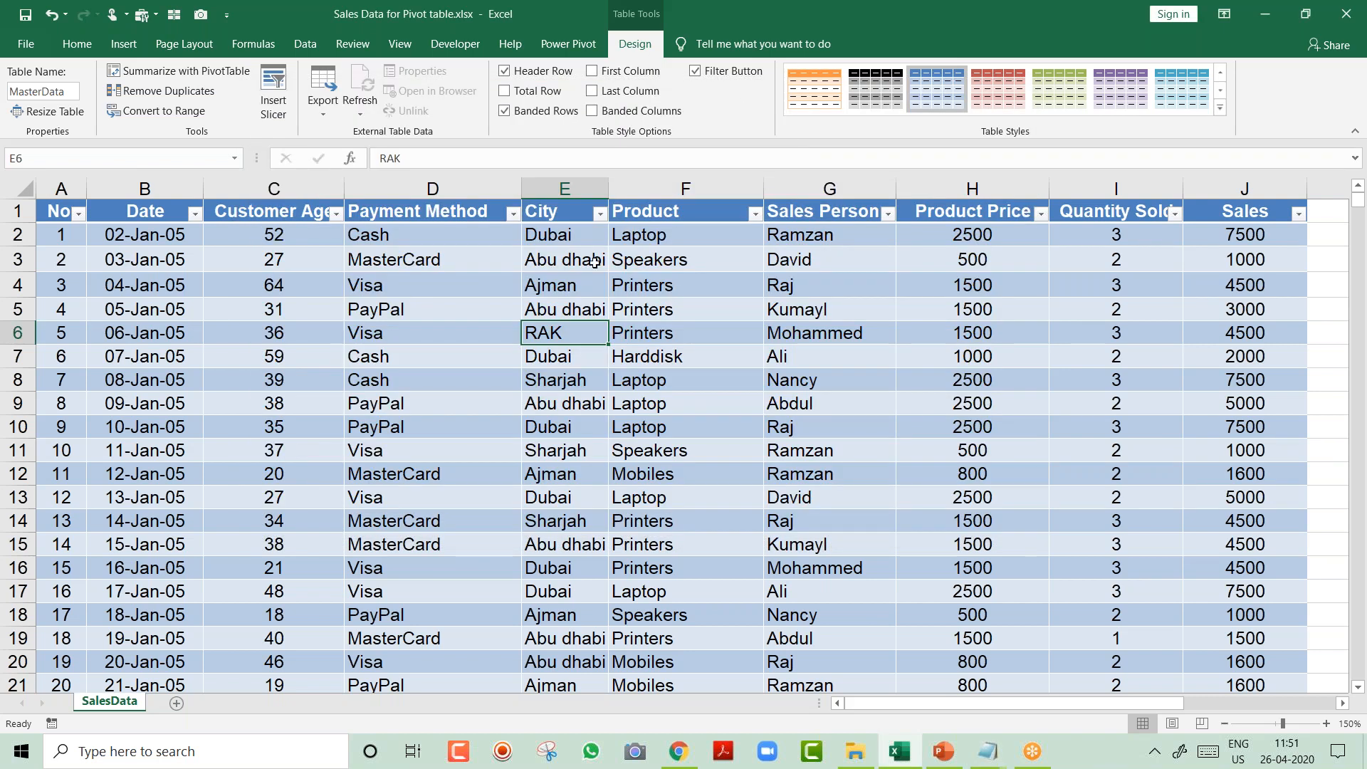
Insert a PivotTable based on the MasterData table in a new worksheet.
{"action": "left_click", "coordinate": [476, 292]}
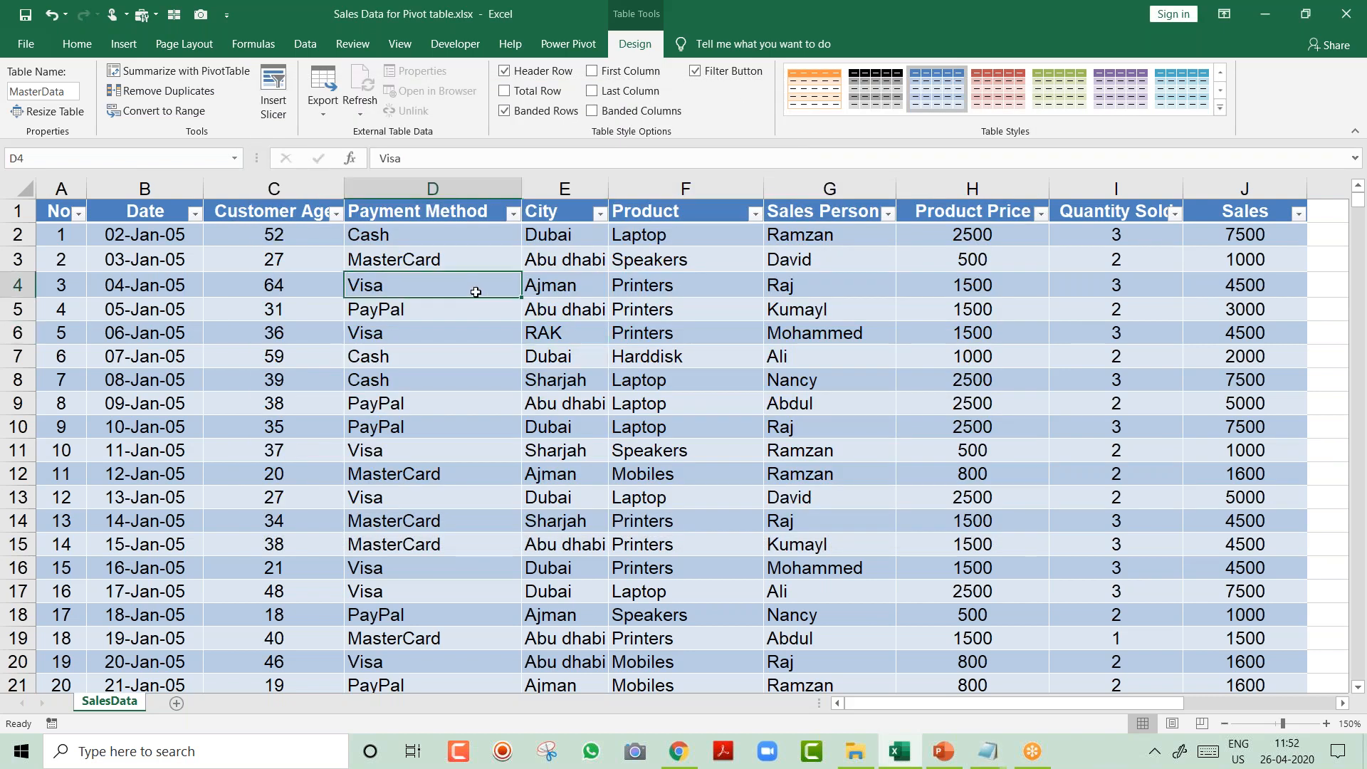
{"action": "left_click", "coordinate": [125, 47]}
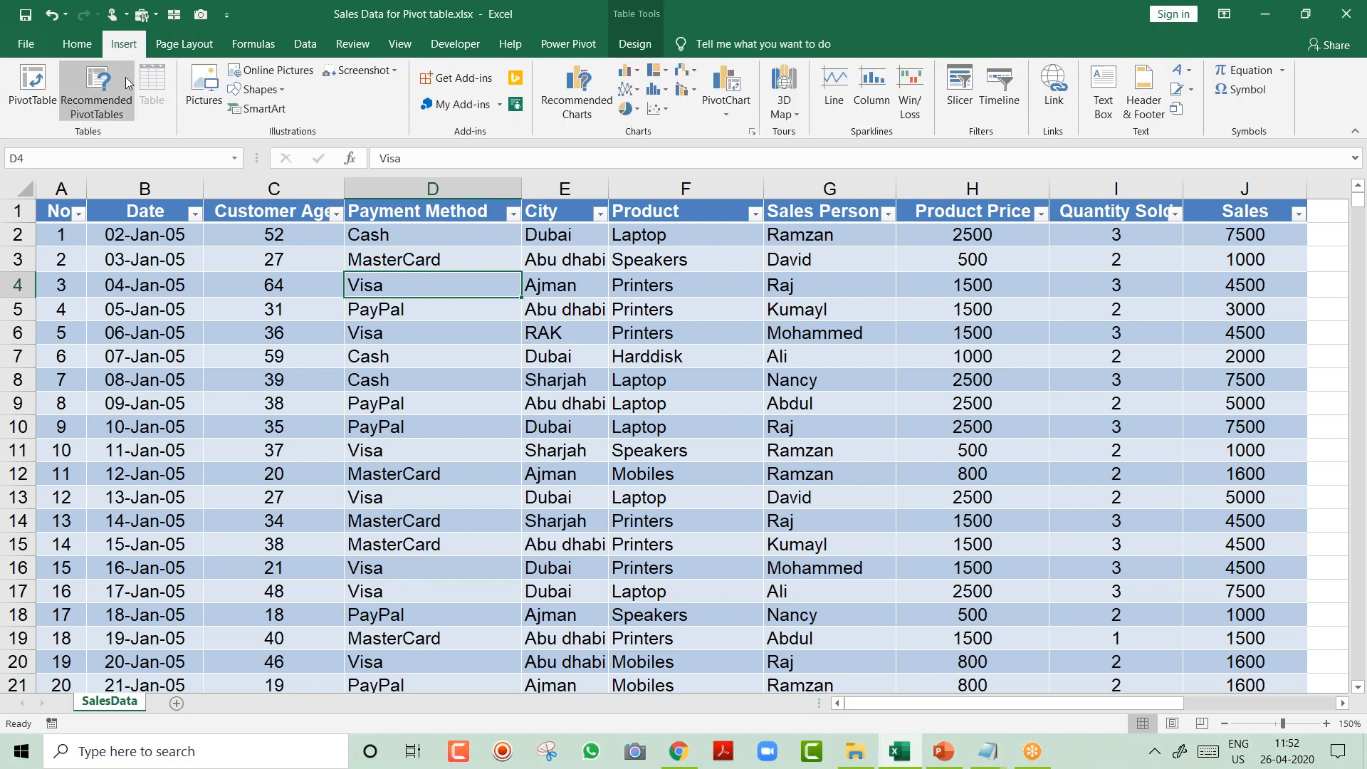
{"action": "left_click", "coordinate": [37, 91]}
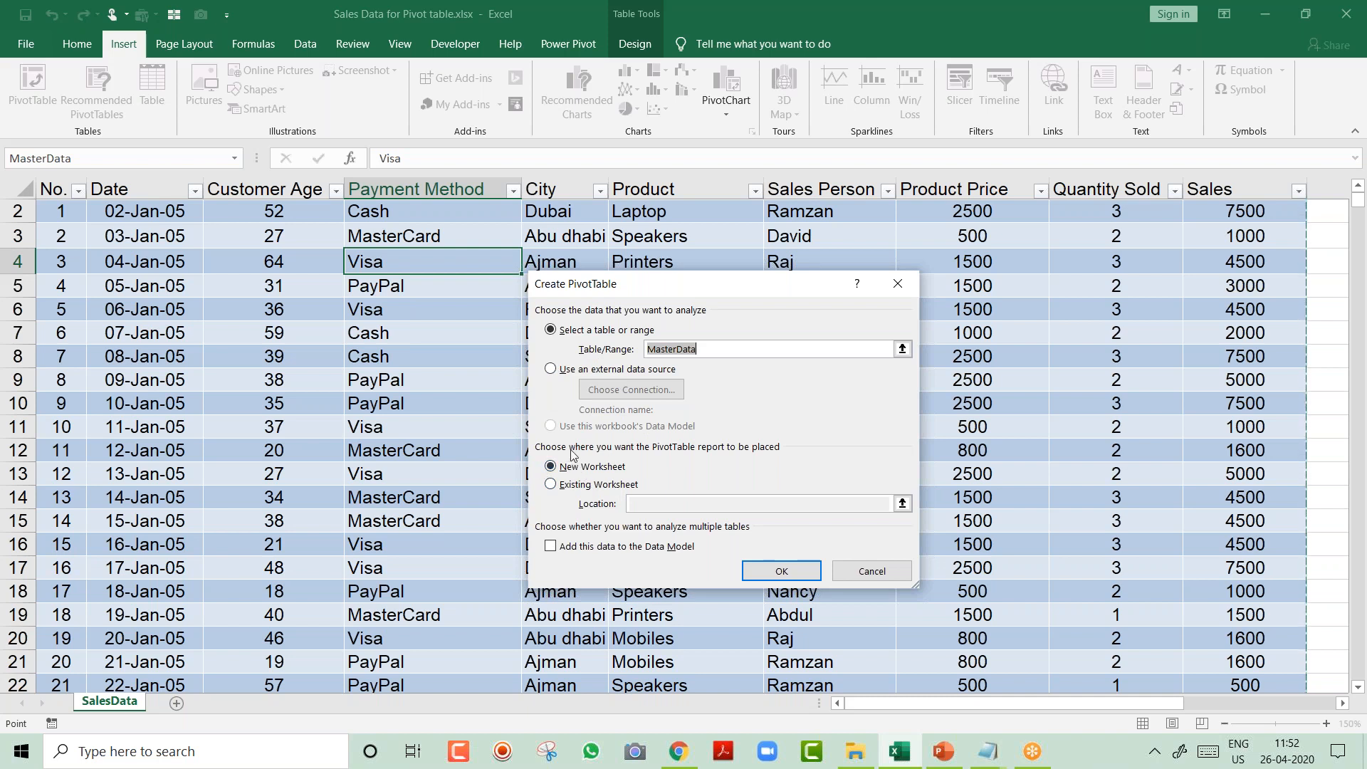
{"action": "left_click", "coordinate": [796, 571]}
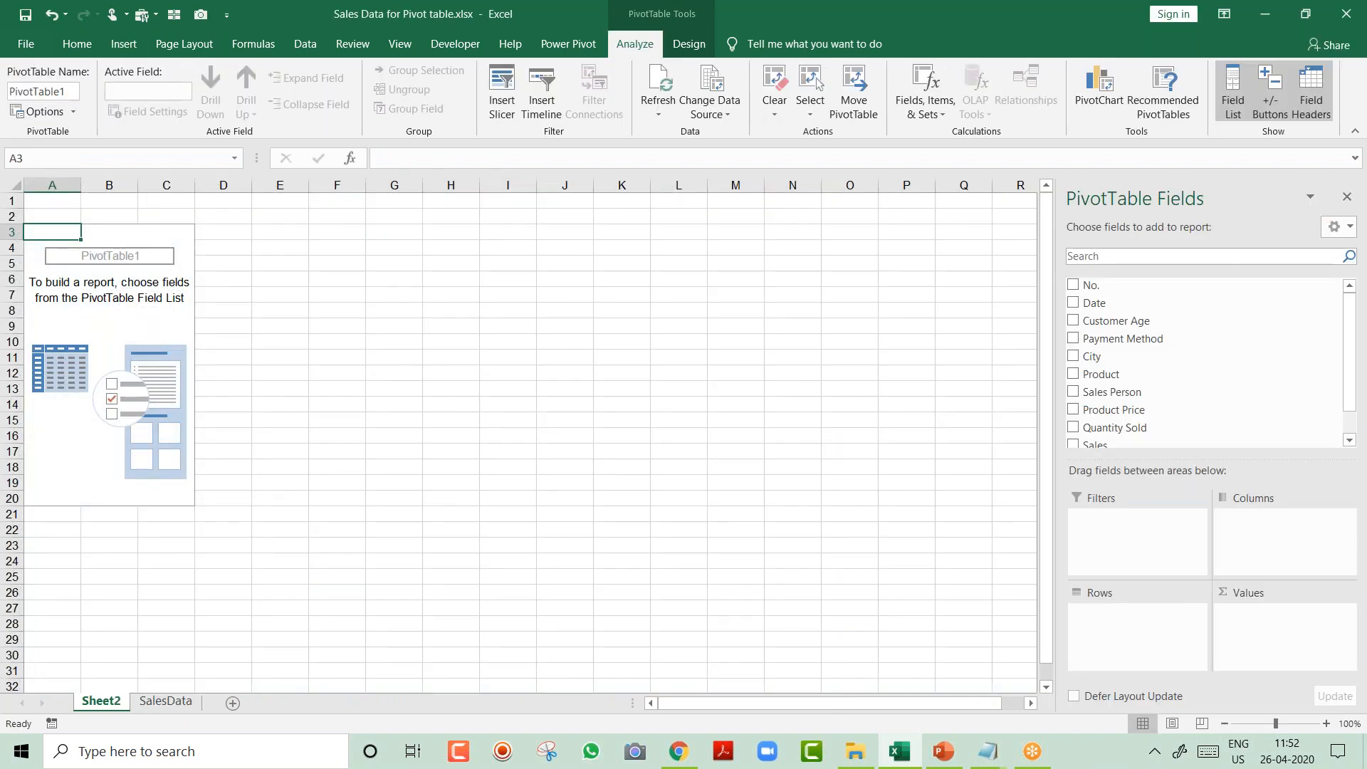
Add the City field to the PivotTable's rows.
{"action": "left_click", "coordinate": [1325, 723]}
{"action": "left_click", "coordinate": [1325, 723]}
{"action": "left_click", "coordinate": [1325, 724]}
{"action": "left_click", "coordinate": [1326, 724]}
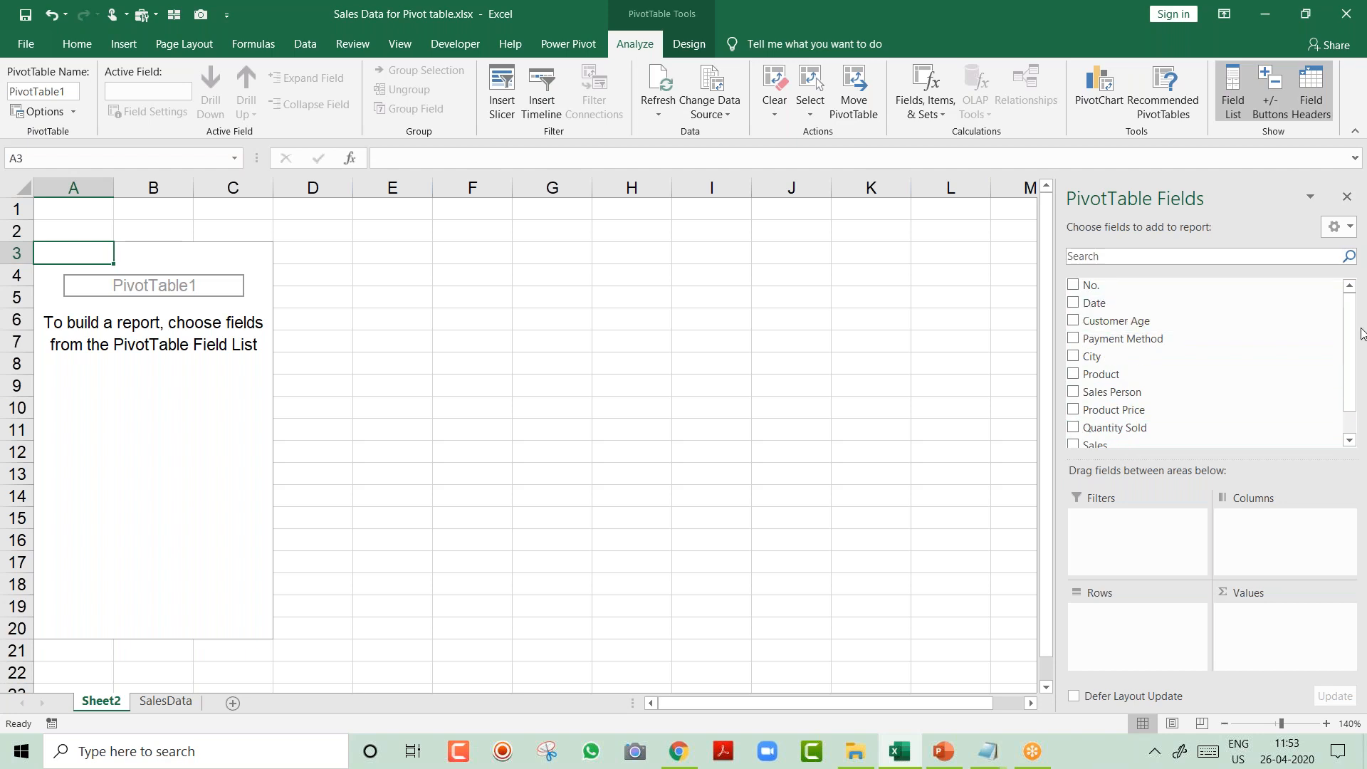
{"action": "scroll", "coordinate": [1355, 342], "scroll_direction": "down", "scroll_amount": 1}
{"action": "scroll", "coordinate": [1356, 343], "scroll_direction": "down", "scroll_amount": 2}
{"action": "scroll", "coordinate": [1355, 342], "scroll_direction": "up", "scroll_amount": 3}
{"action": "left_click_drag", "start_coordinate": [1101, 356], "coordinate": [1105, 630]}
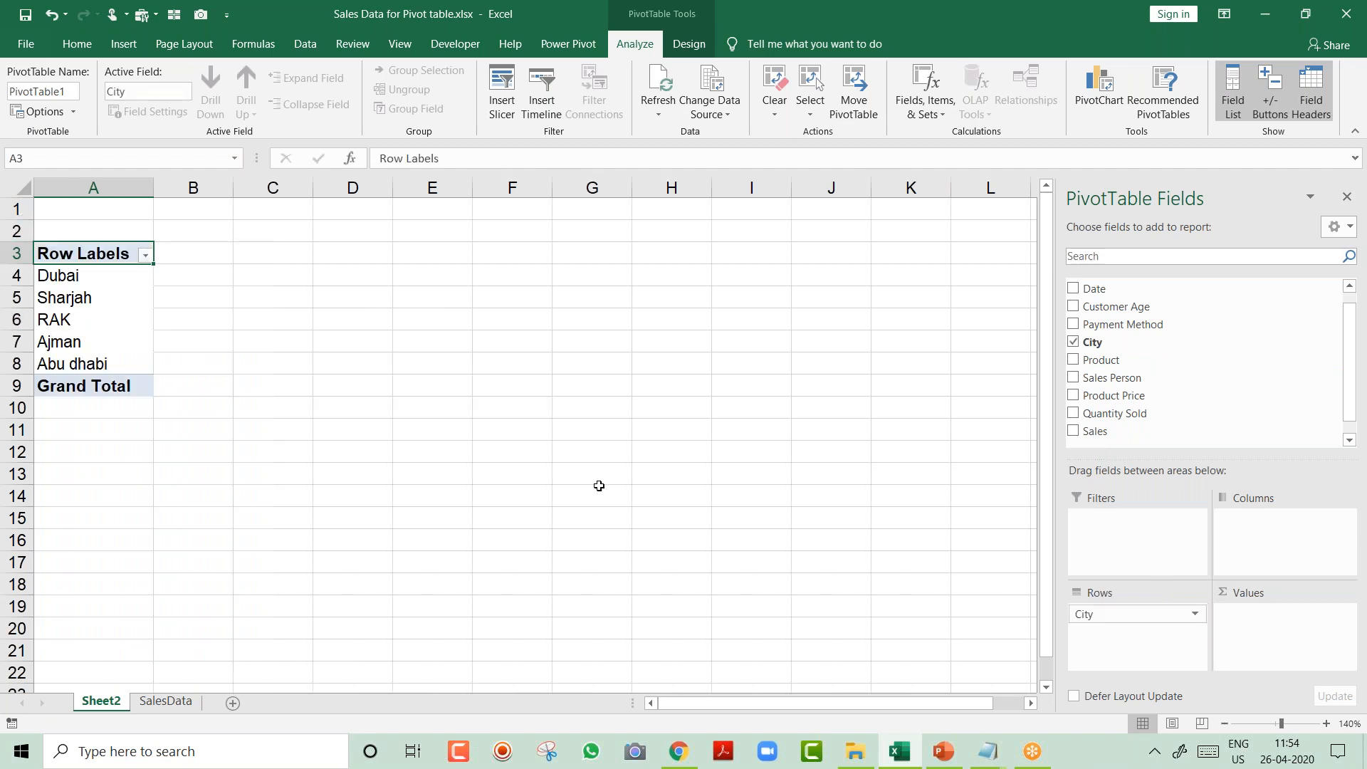
Try the City field as PivotTable columns, and move it back to the rows.
{"action": "left_click", "coordinate": [1326, 723]}
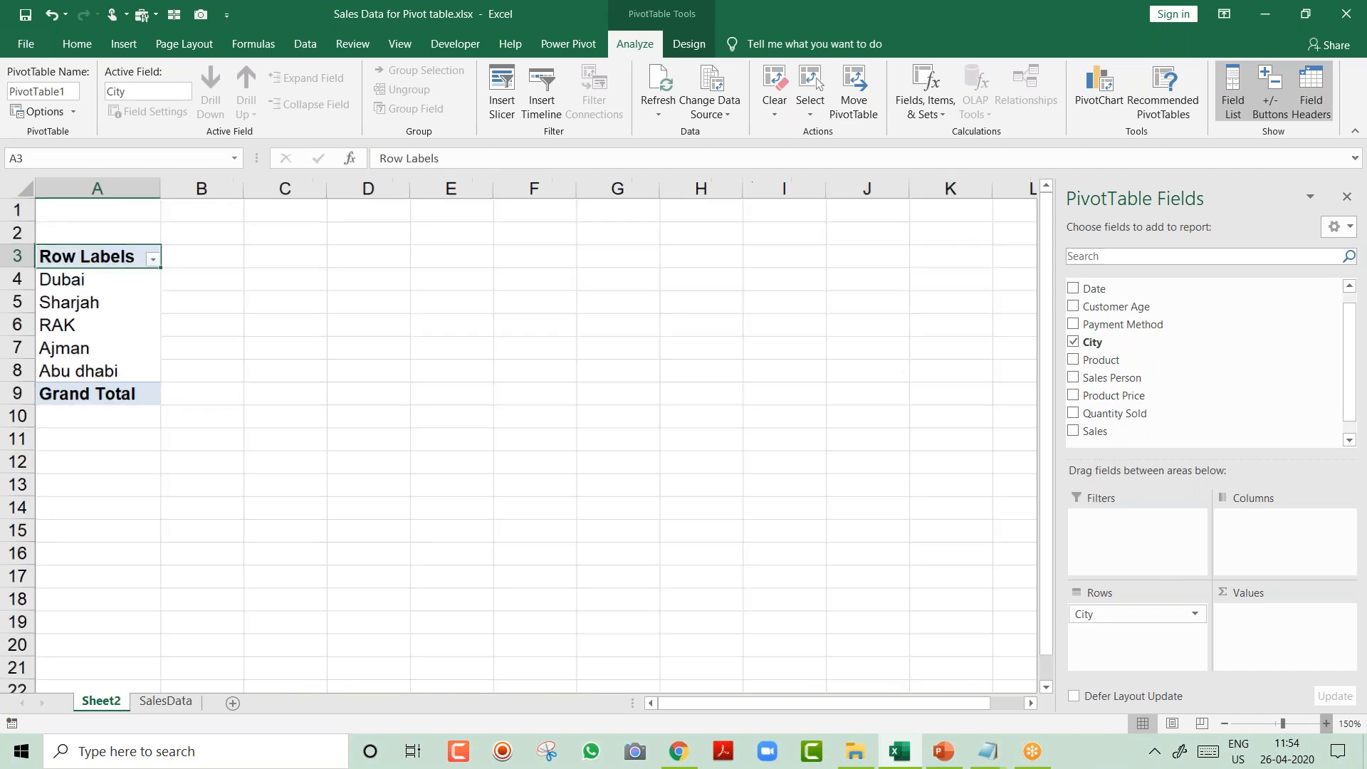
{"action": "left_click", "coordinate": [1327, 723]}
{"action": "left_click", "coordinate": [1326, 724]}
{"action": "left_click_drag", "start_coordinate": [1120, 622], "coordinate": [1259, 548]}
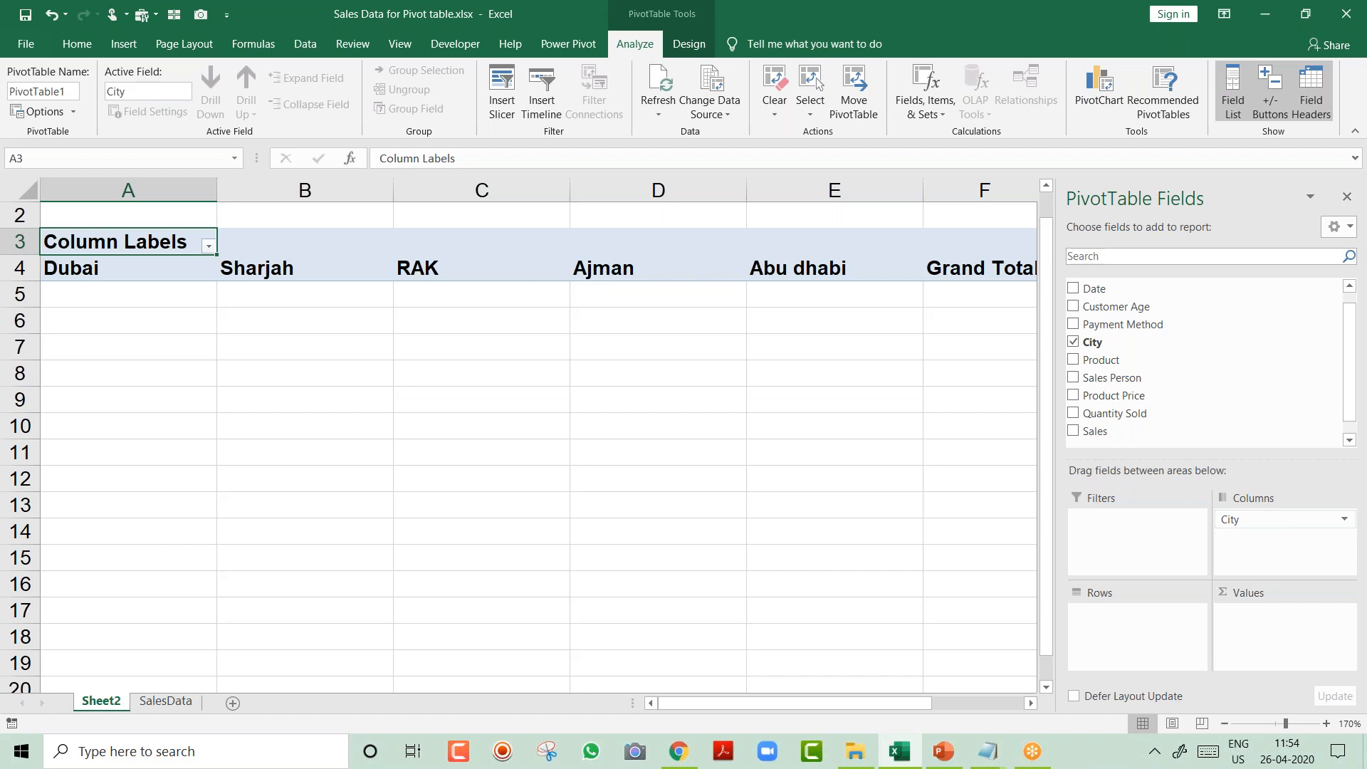
{"action": "left_click_drag", "start_coordinate": [1271, 527], "coordinate": [1135, 616]}
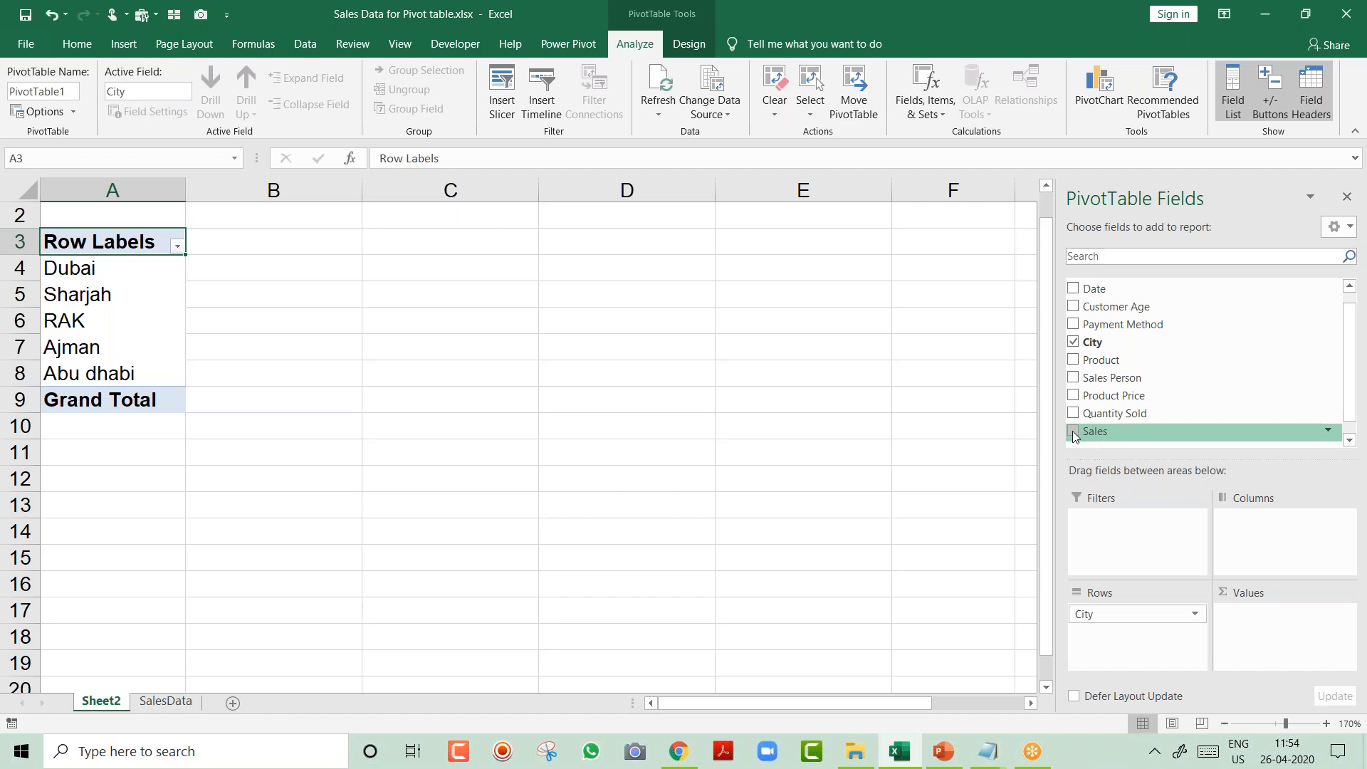
Add the Sales field to the PivotTable's values to sum the sales for each city.
{"action": "left_click_drag", "start_coordinate": [1131, 434], "coordinate": [1272, 627]}
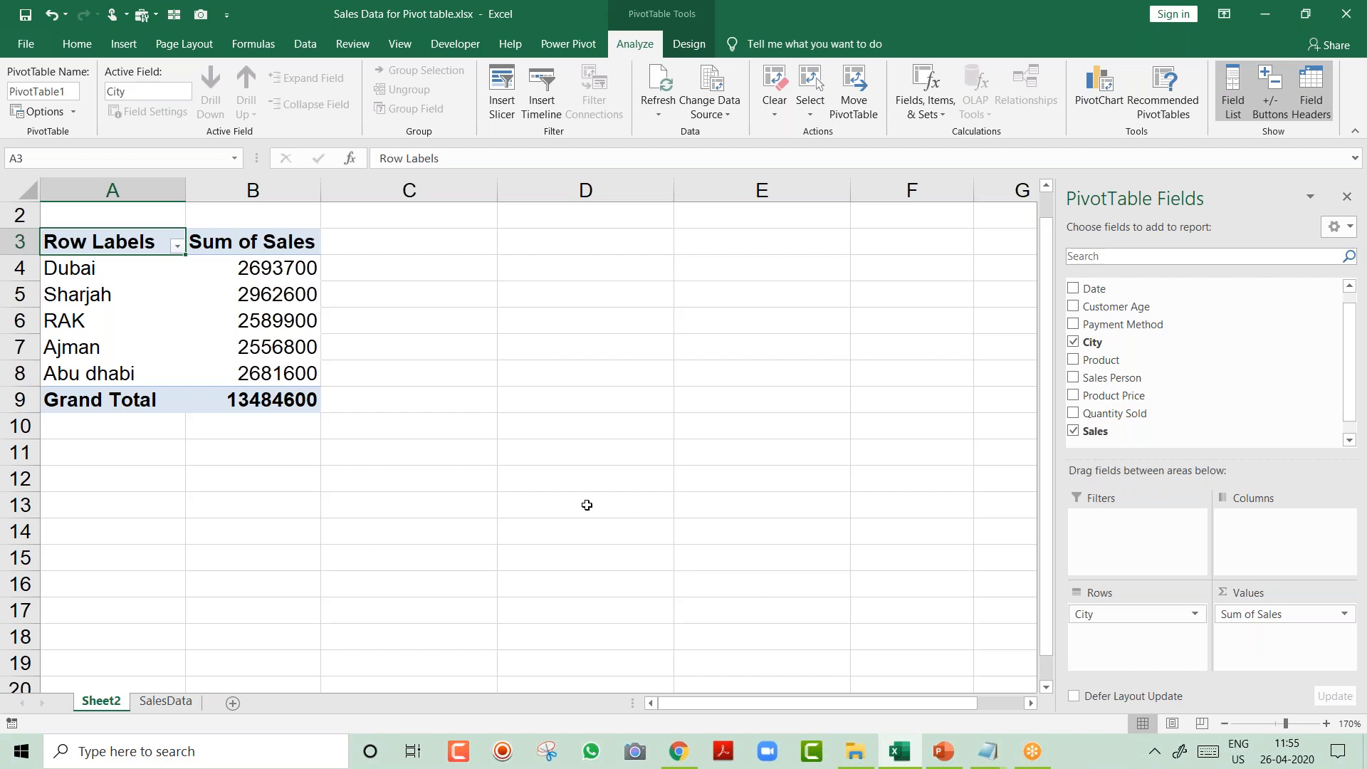
{"action": "left_click", "coordinate": [243, 296]}
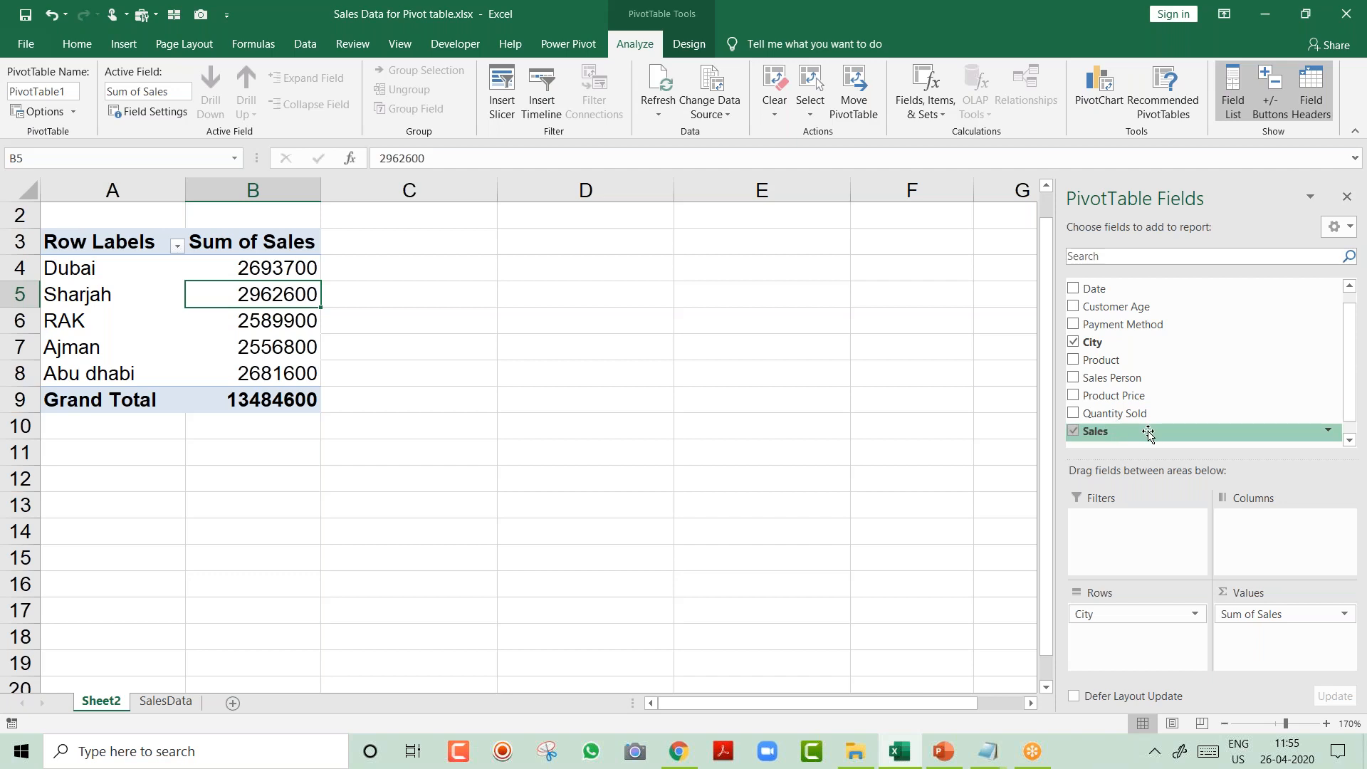
Add the Sales field to the values a second time and summarize that copy by Count.
{"action": "left_click_drag", "start_coordinate": [1148, 433], "coordinate": [1278, 641]}
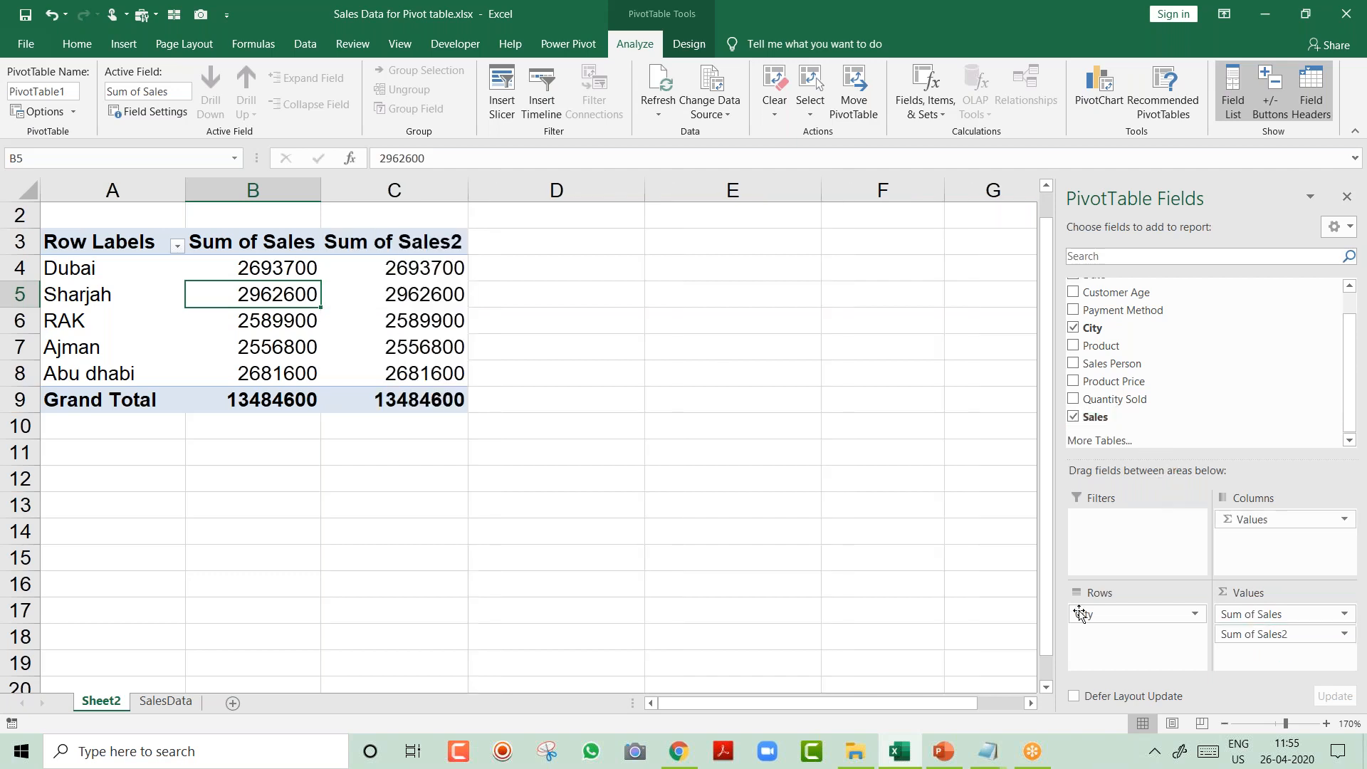
{"action": "right_click", "coordinate": [413, 290]}
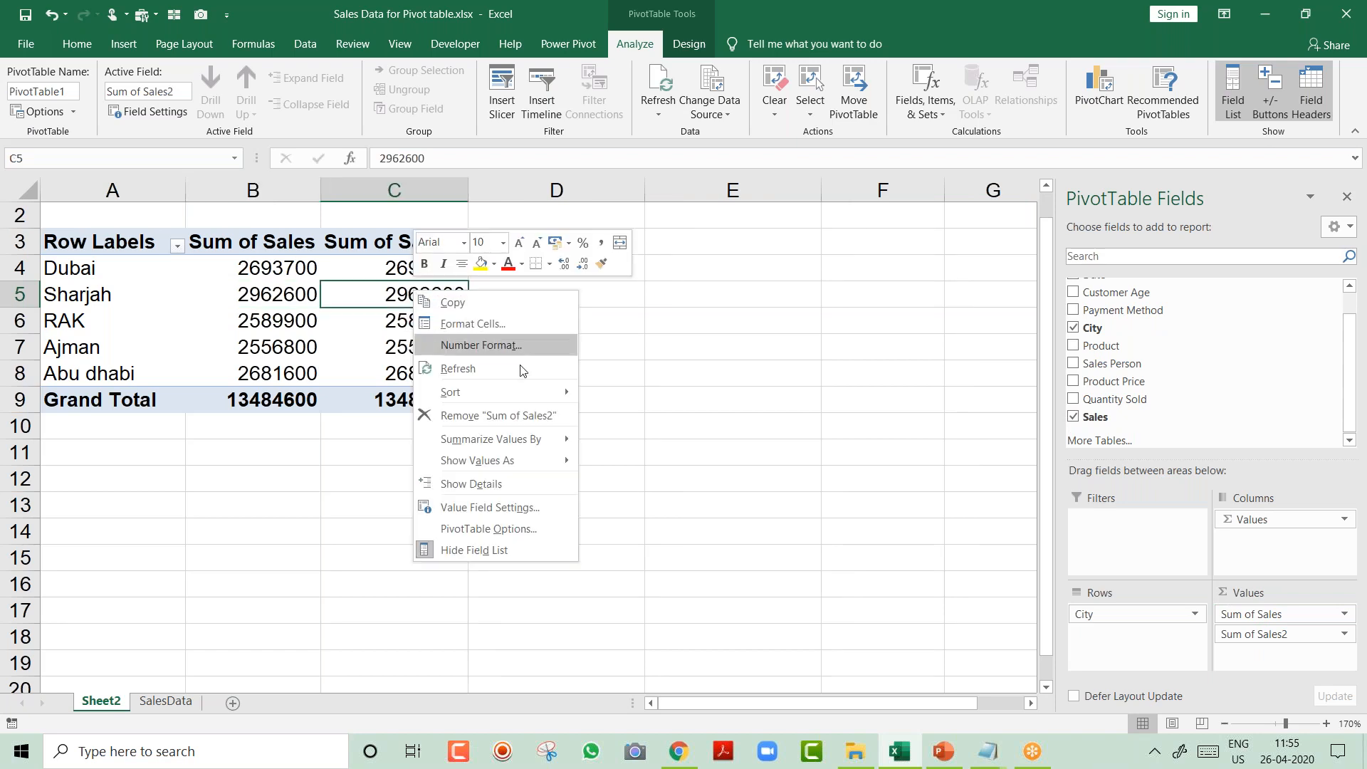
{"action": "mouse_move", "coordinate": [556, 442]}
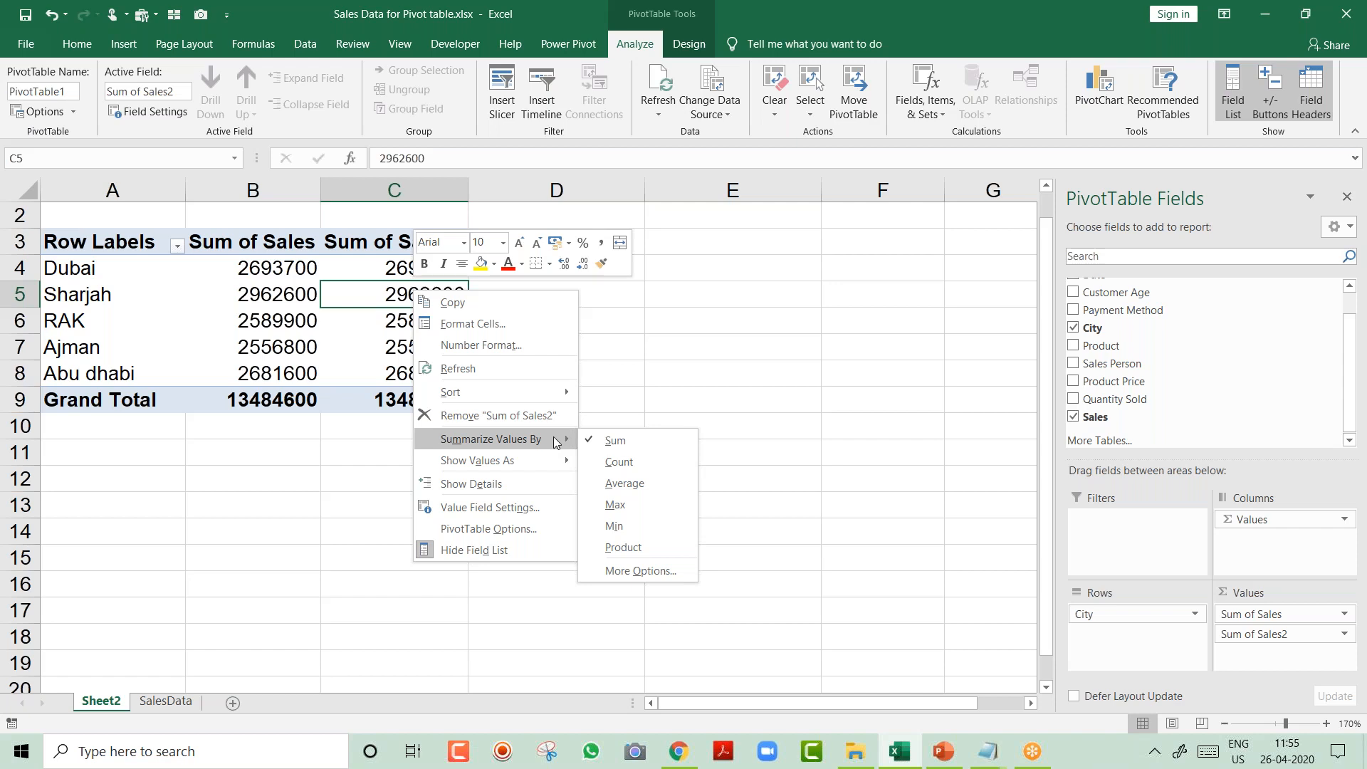
{"action": "left_click", "coordinate": [653, 462]}
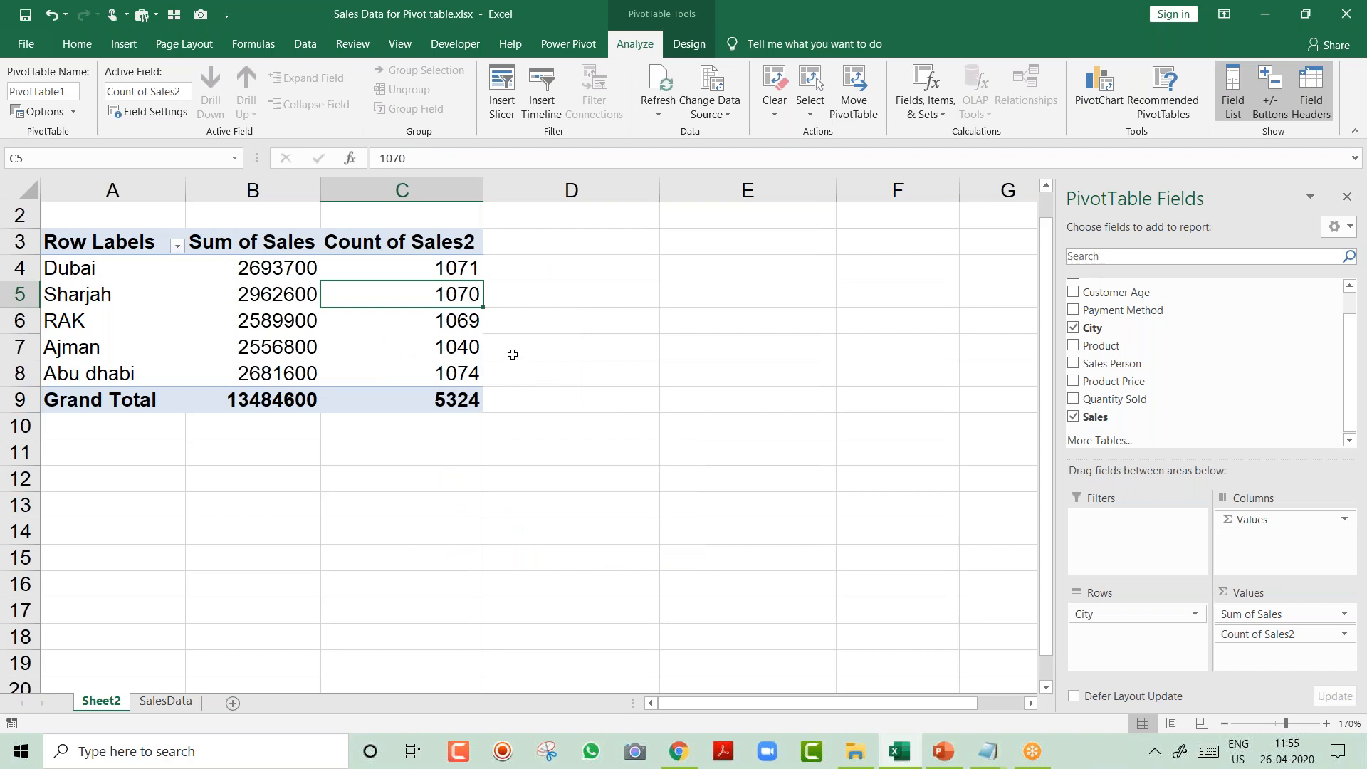
{"action": "left_click", "coordinate": [416, 271]}
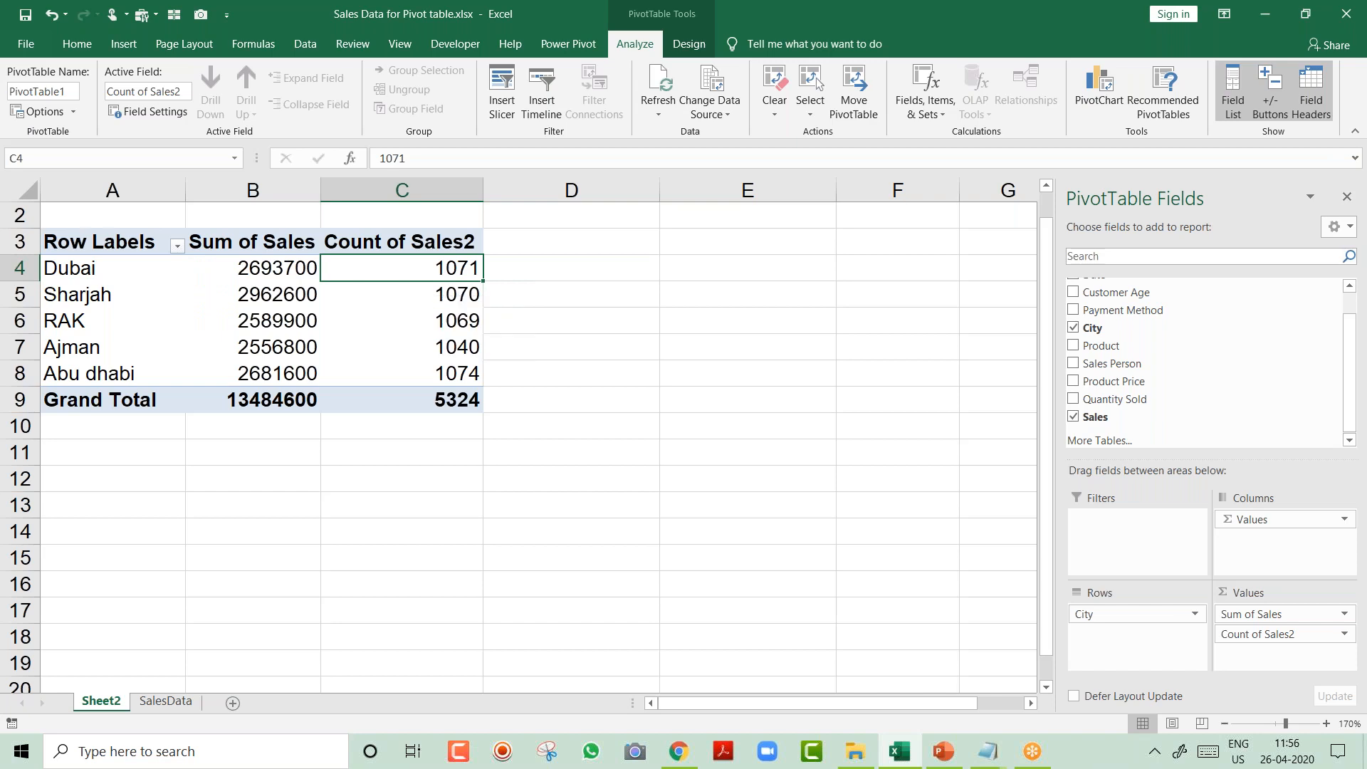
Add the Sales field to the values a third time and show that copy as % of Column Total.
{"action": "left_click_drag", "start_coordinate": [1139, 419], "coordinate": [1303, 666]}
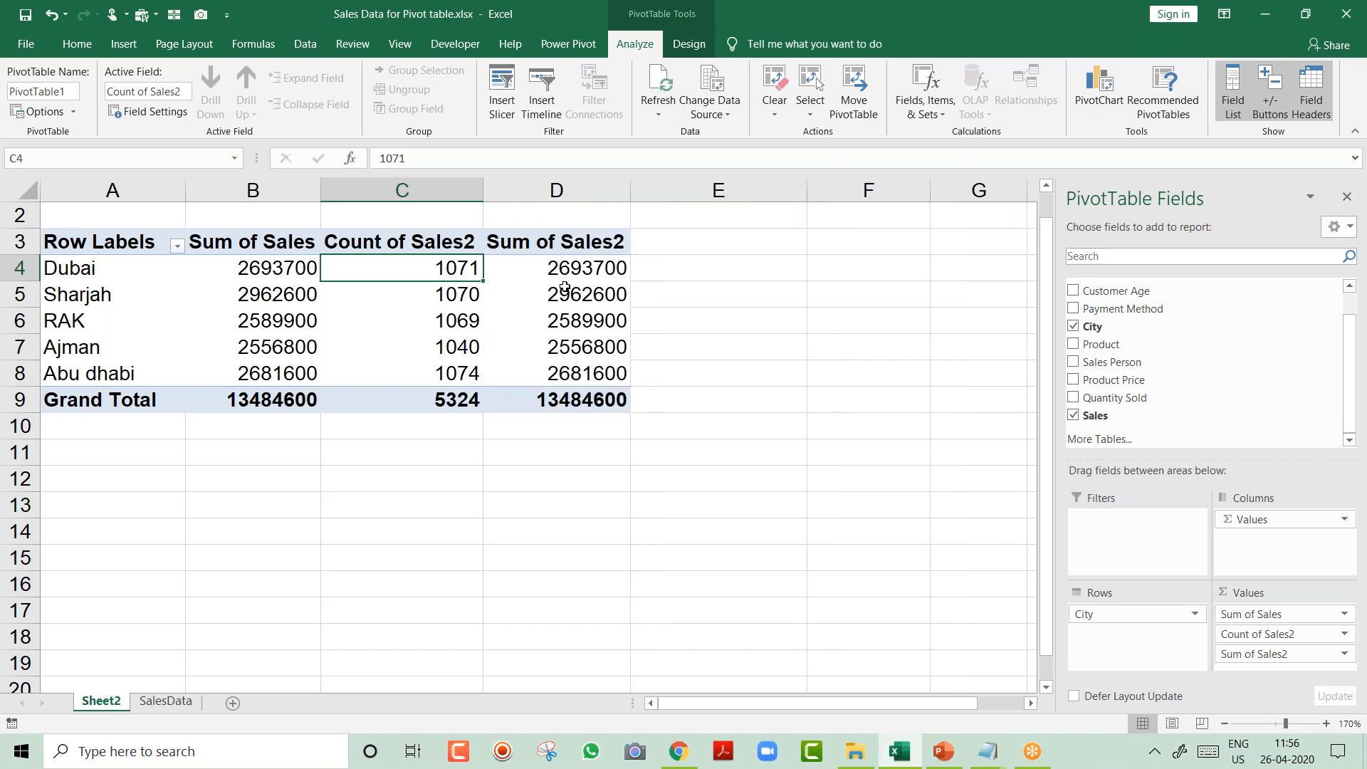
{"action": "right_click", "coordinate": [565, 288]}
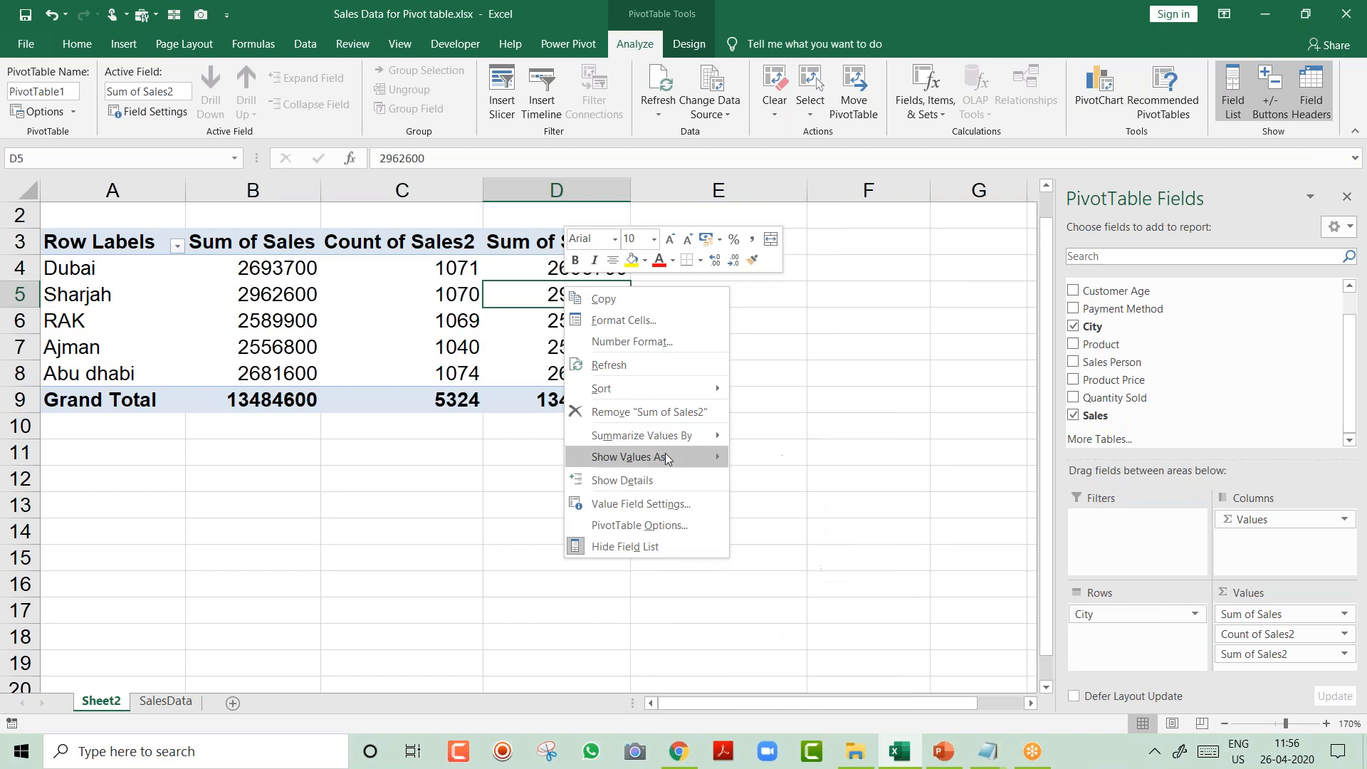
{"action": "mouse_move", "coordinate": [665, 457]}
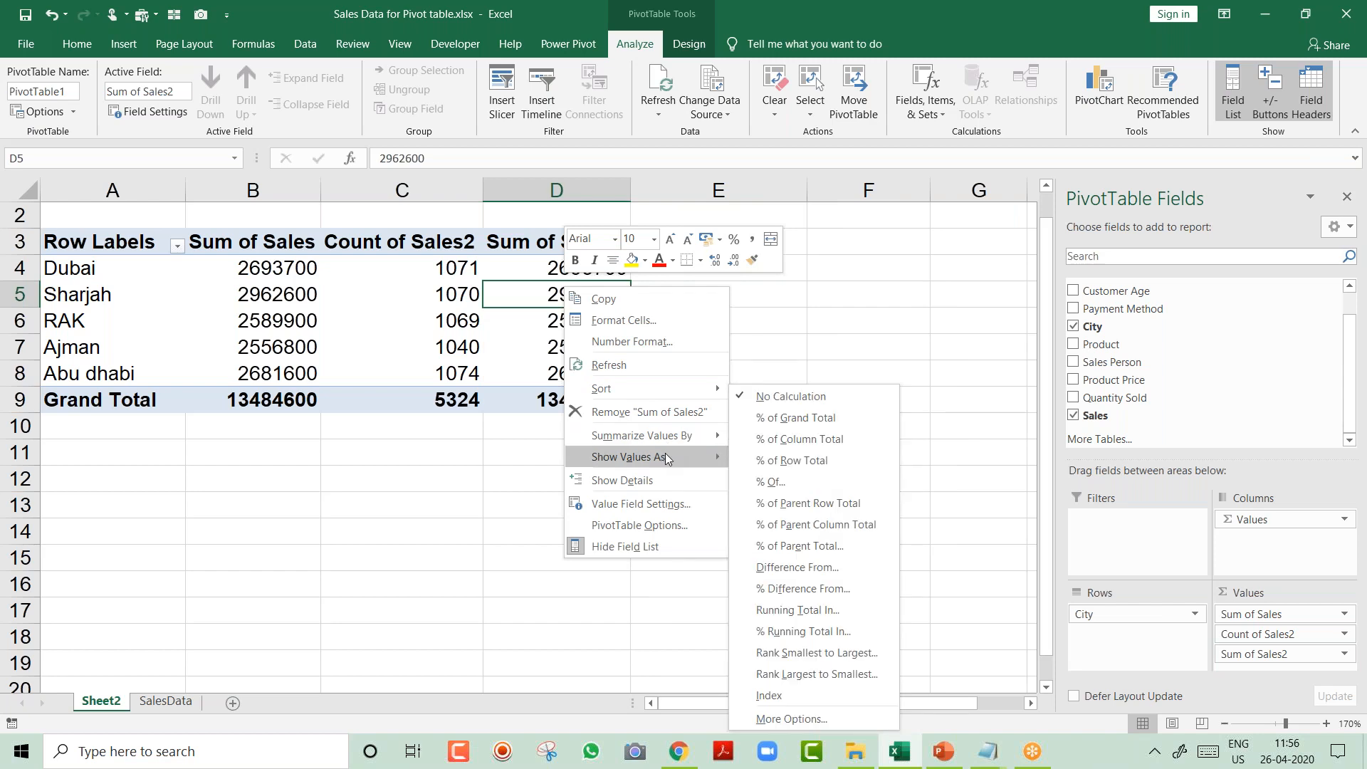
{"action": "left_click", "coordinate": [869, 441]}
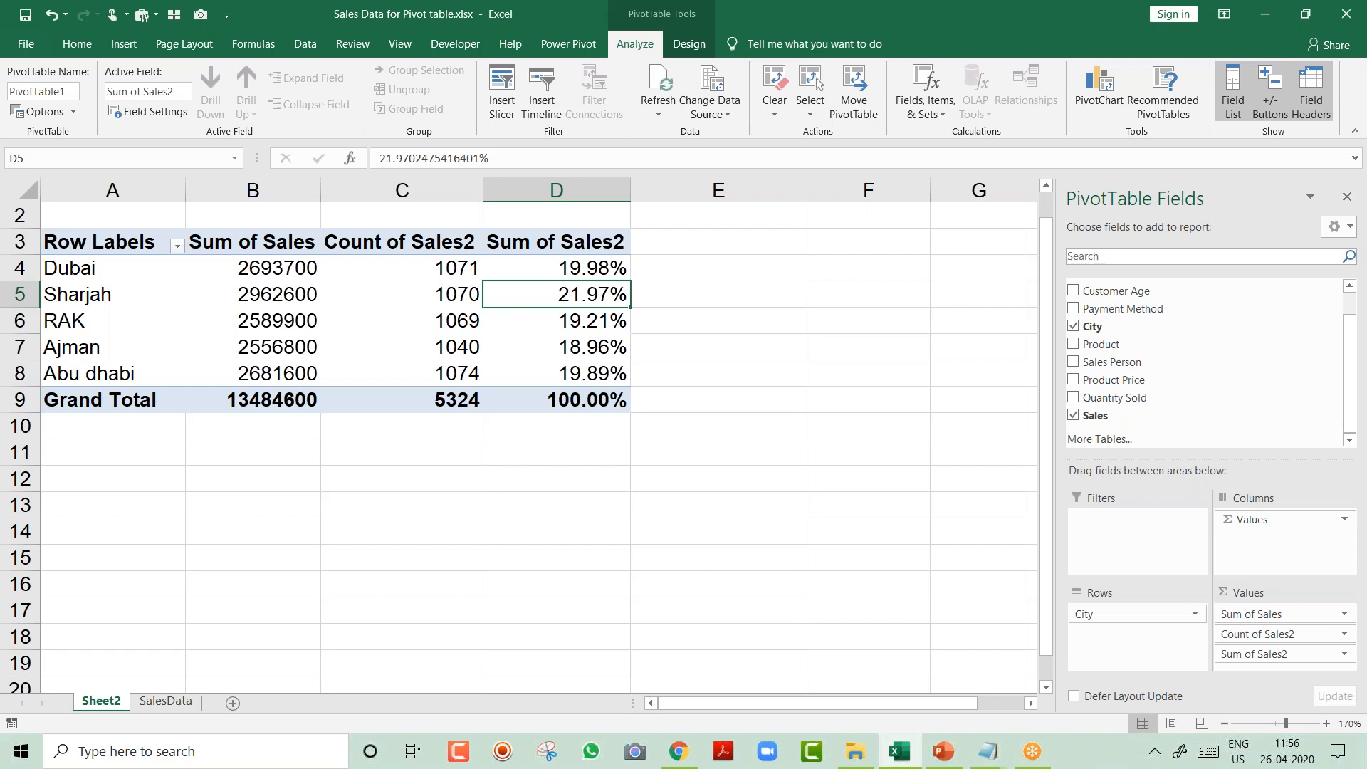
Rename the PivotTable headers, in order, as City, Total Sales, Total Records and Contribution.
{"action": "key", "text": "Left"}
{"action": "key", "text": "Left"}
{"action": "key", "text": "Left"}
{"action": "key", "text": "Up"}
{"action": "key", "text": "Up"}
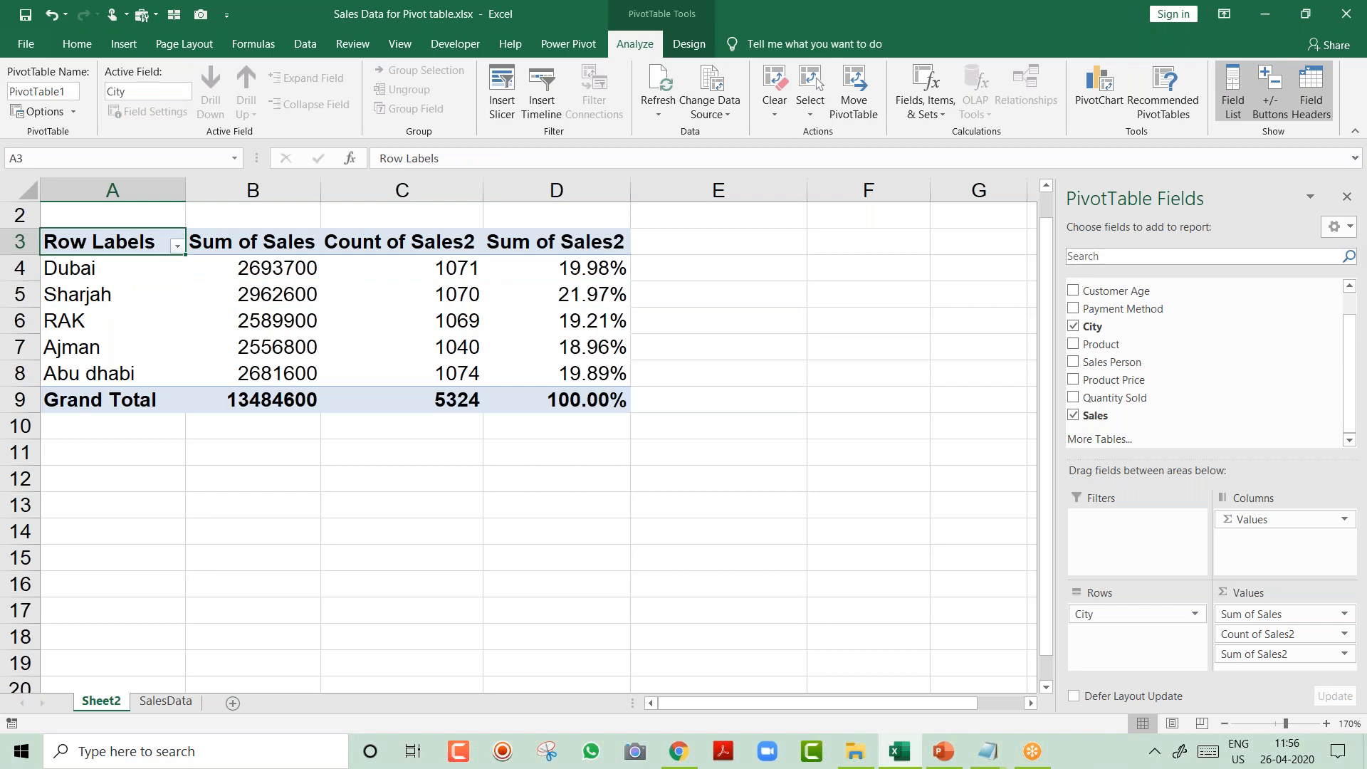
{"action": "type", "text": "City"}
{"action": "key", "text": "Right"}
{"action": "type", "text": "Total Sales"}
{"action": "key", "text": "Right"}
{"action": "type", "text": "Total Records"}
{"action": "key", "text": "Right"}
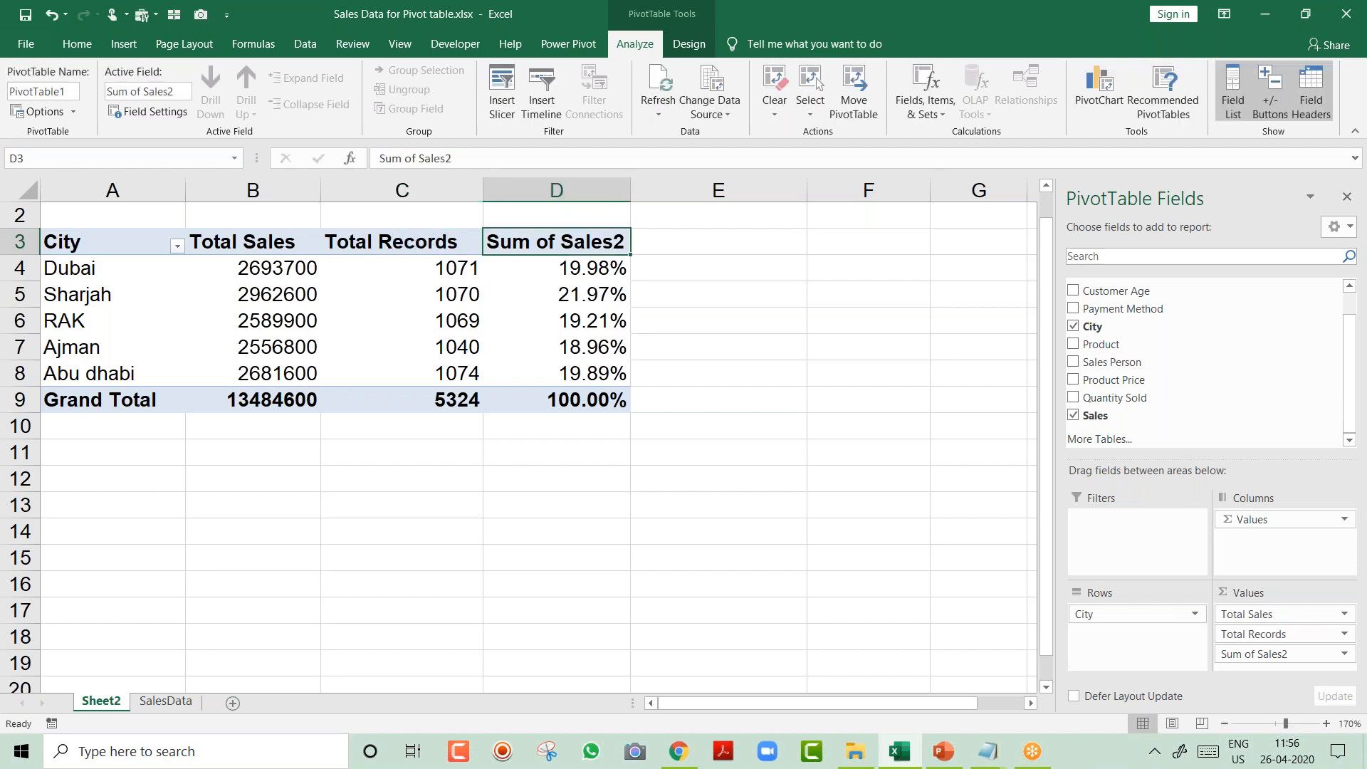
{"action": "type", "text": "Contribution"}
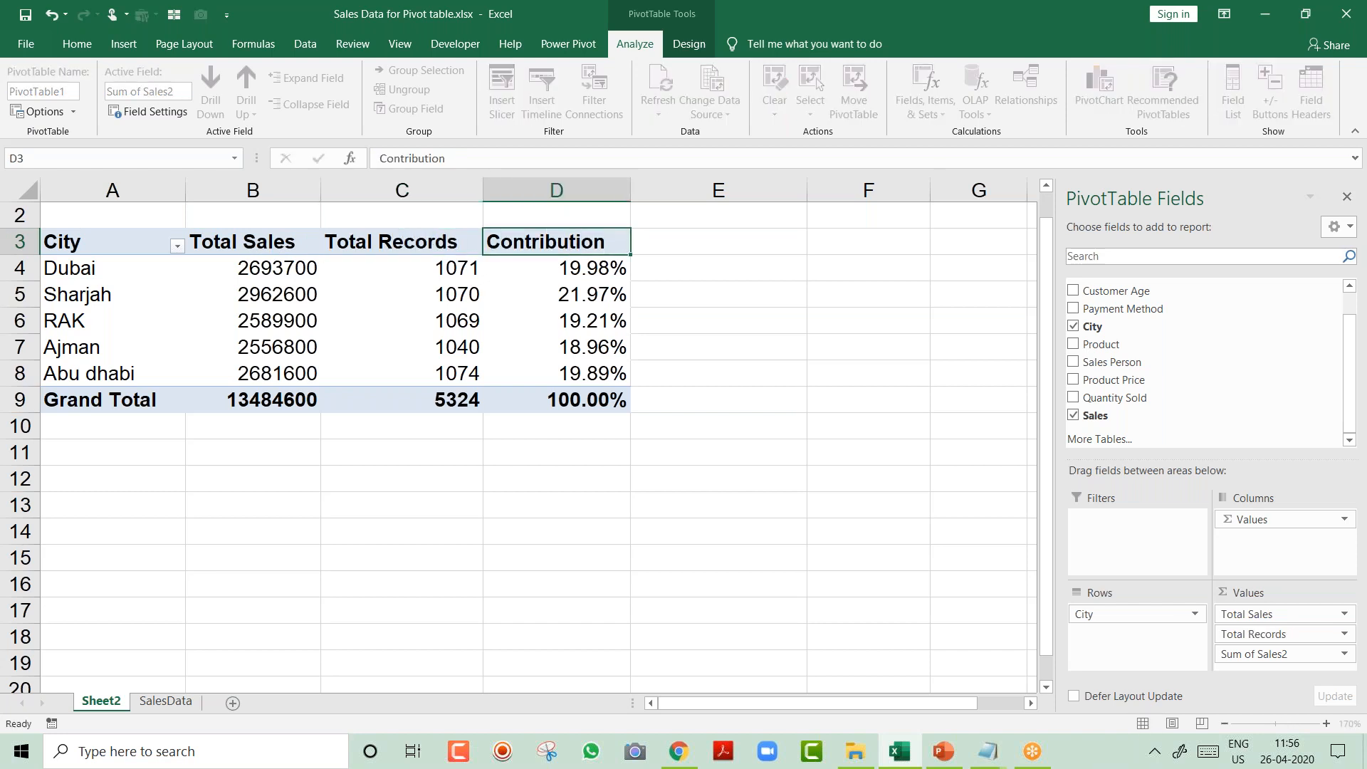
{"action": "key", "text": "Return"}
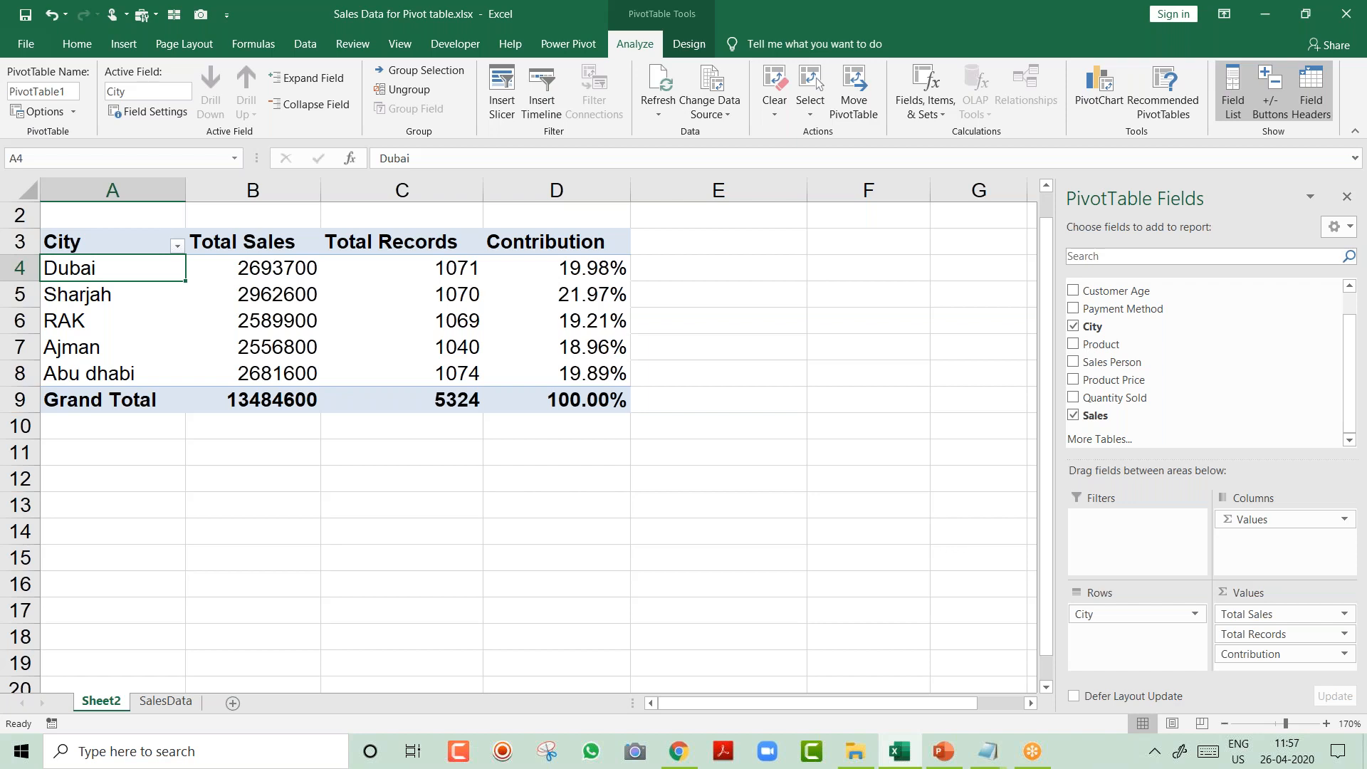
Insert a PivotTable on a new worksheet from the MasterData table on the SalesData sheet.
{"action": "key", "text": "ctrl+Page_Down"}
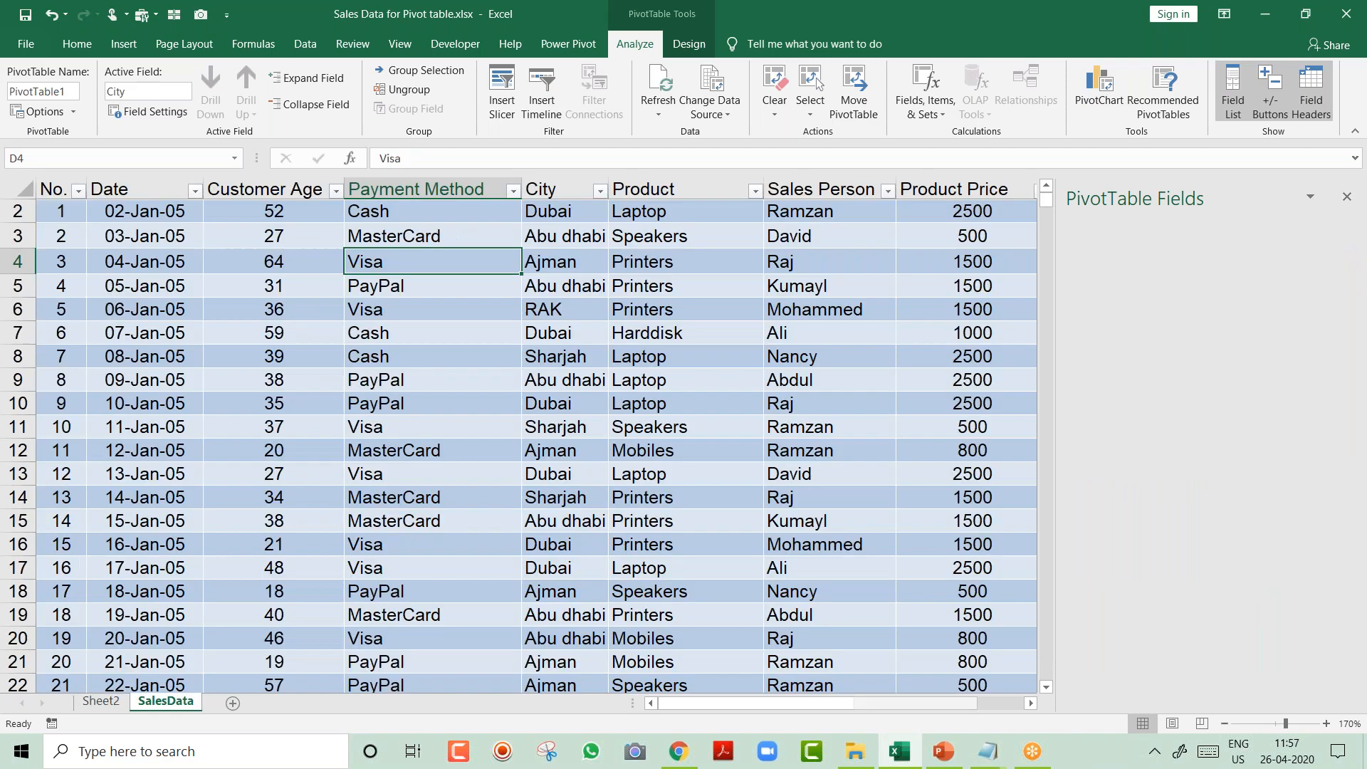
{"action": "key", "text": "ctrl+Up"}
{"action": "key", "text": "Down"}
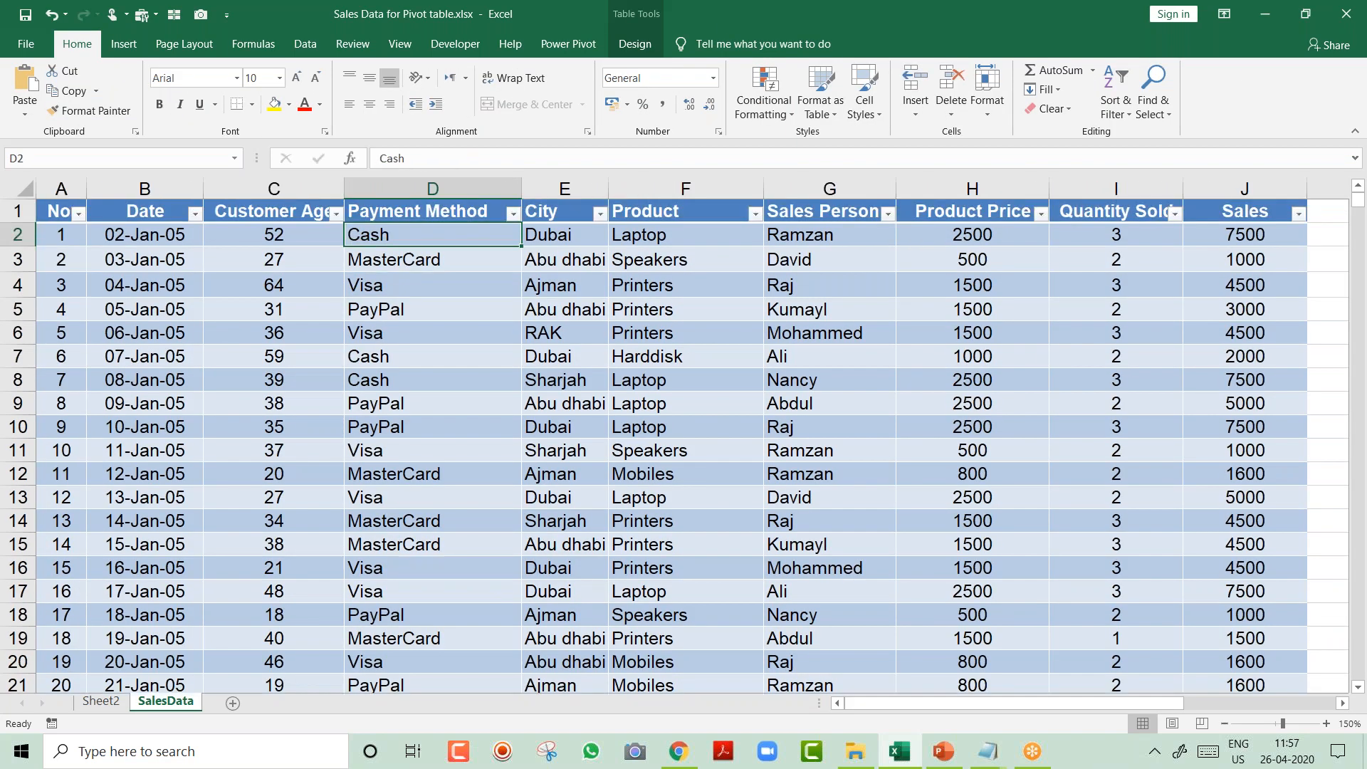
{"action": "key", "text": "Left"}
{"action": "key", "text": "Left"}
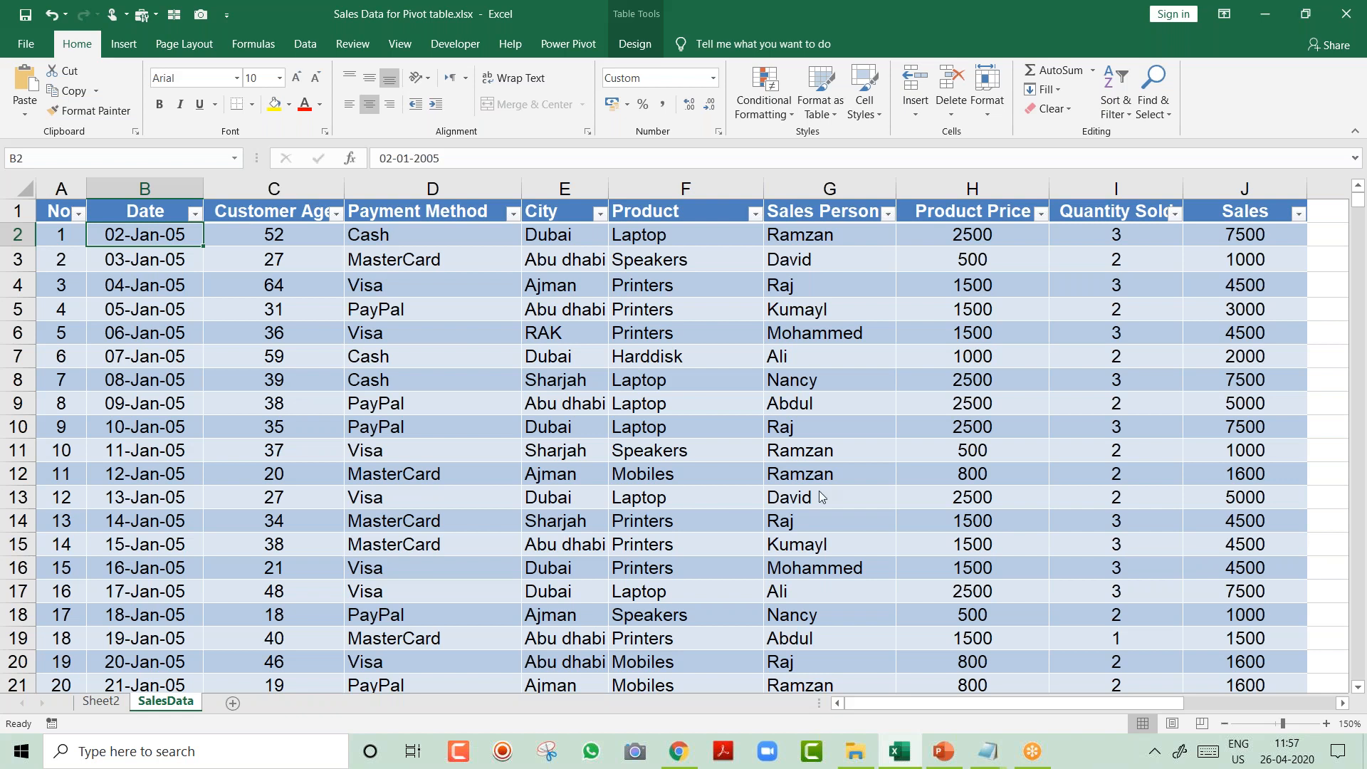
{"action": "left_click", "coordinate": [436, 316]}
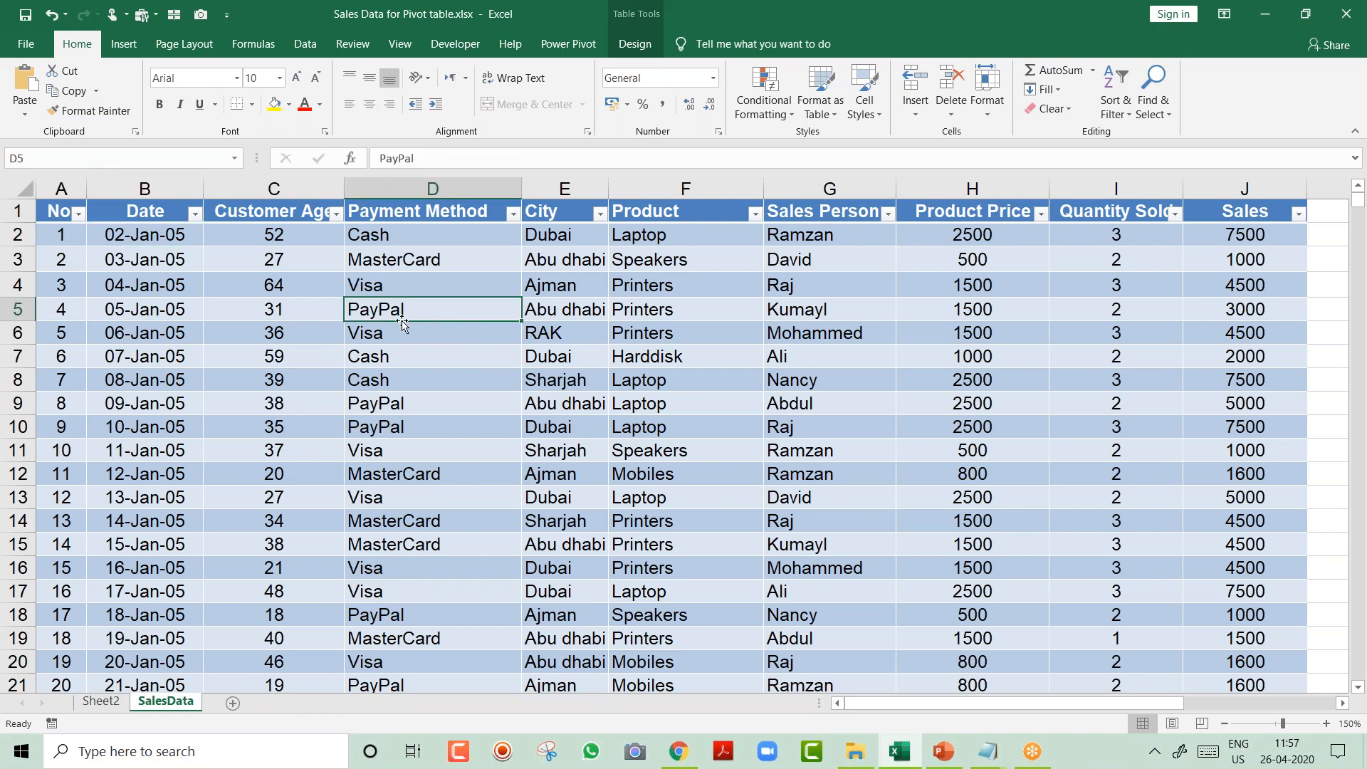
{"action": "left_click", "coordinate": [124, 47]}
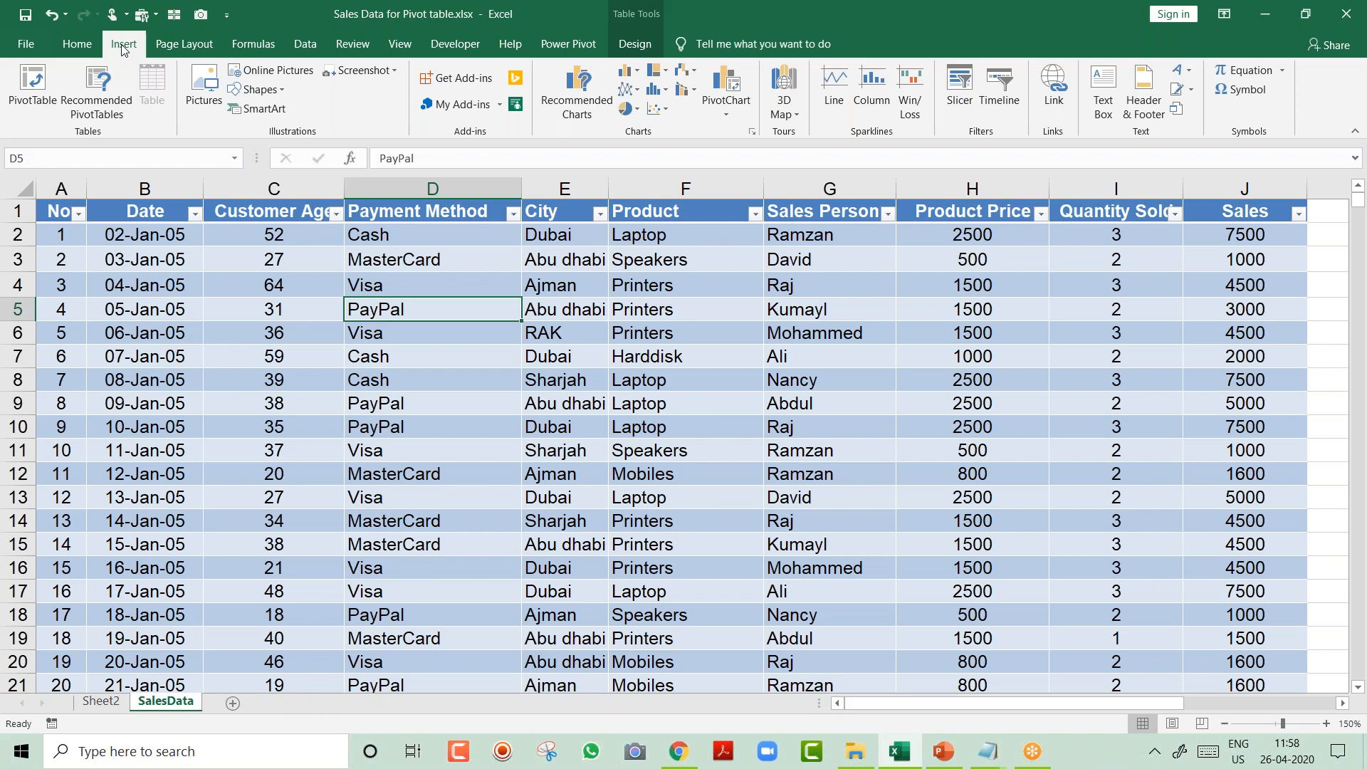
{"action": "left_click", "coordinate": [45, 100]}
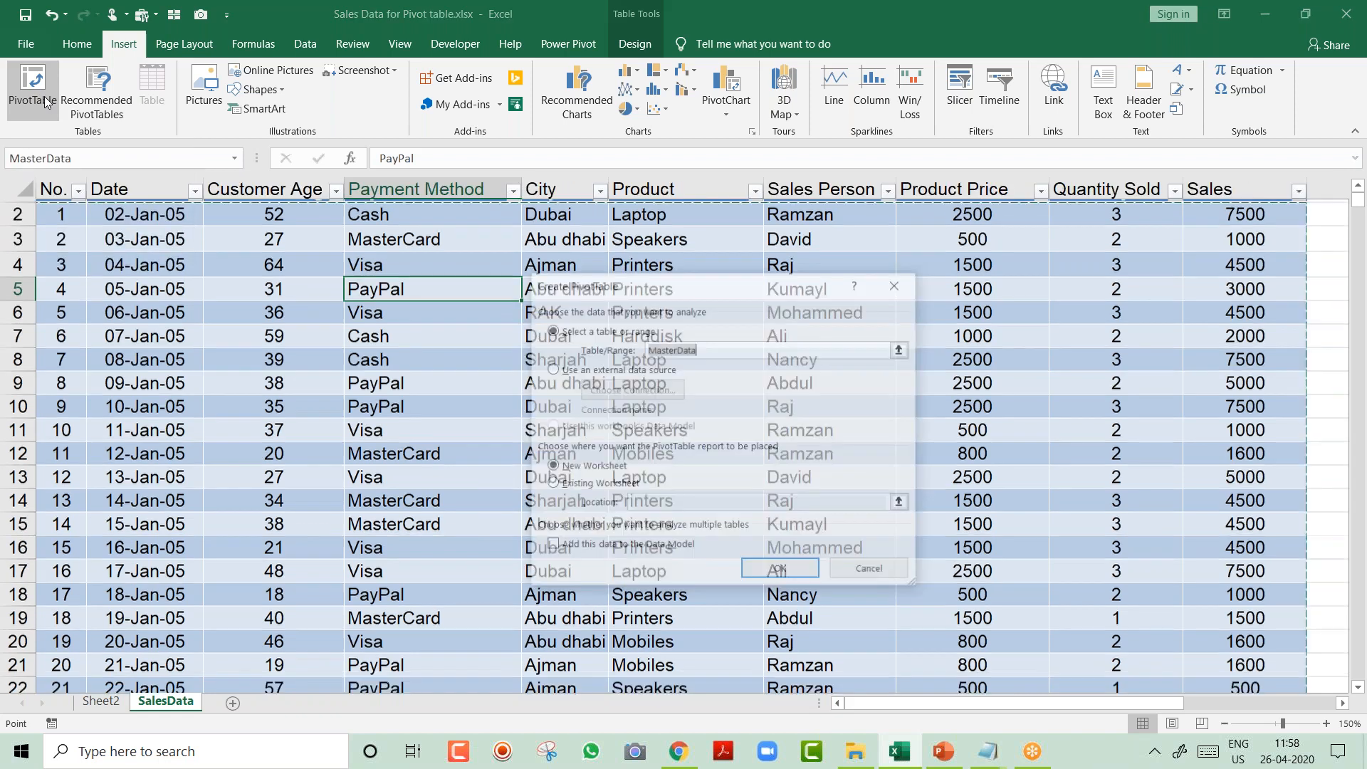
{"action": "left_click", "coordinate": [795, 573]}
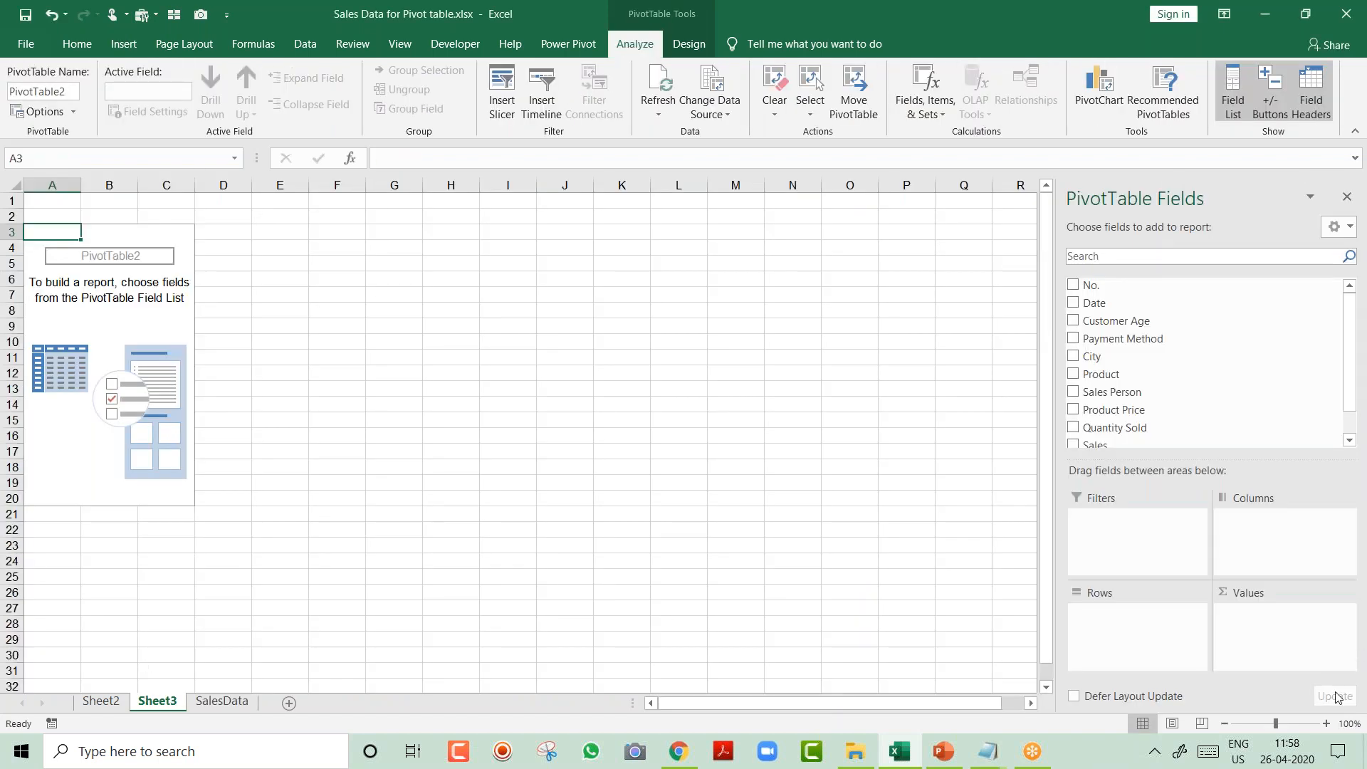
Add the Date field to the new PivotTable's rows and the Sales field to its values.
{"action": "left_click", "coordinate": [1327, 725]}
{"action": "left_click", "coordinate": [1327, 724]}
{"action": "left_click", "coordinate": [1326, 725]}
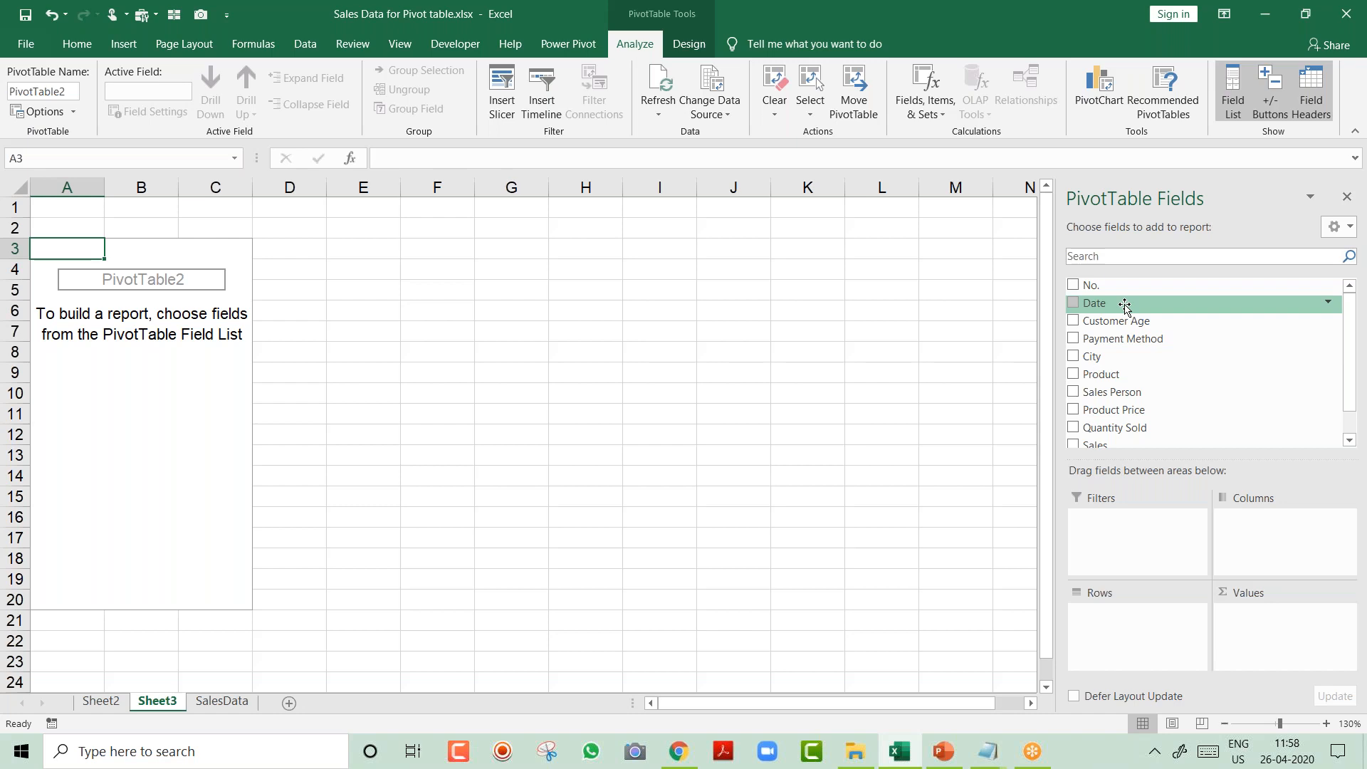
{"action": "left_click_drag", "start_coordinate": [1125, 305], "coordinate": [1125, 639]}
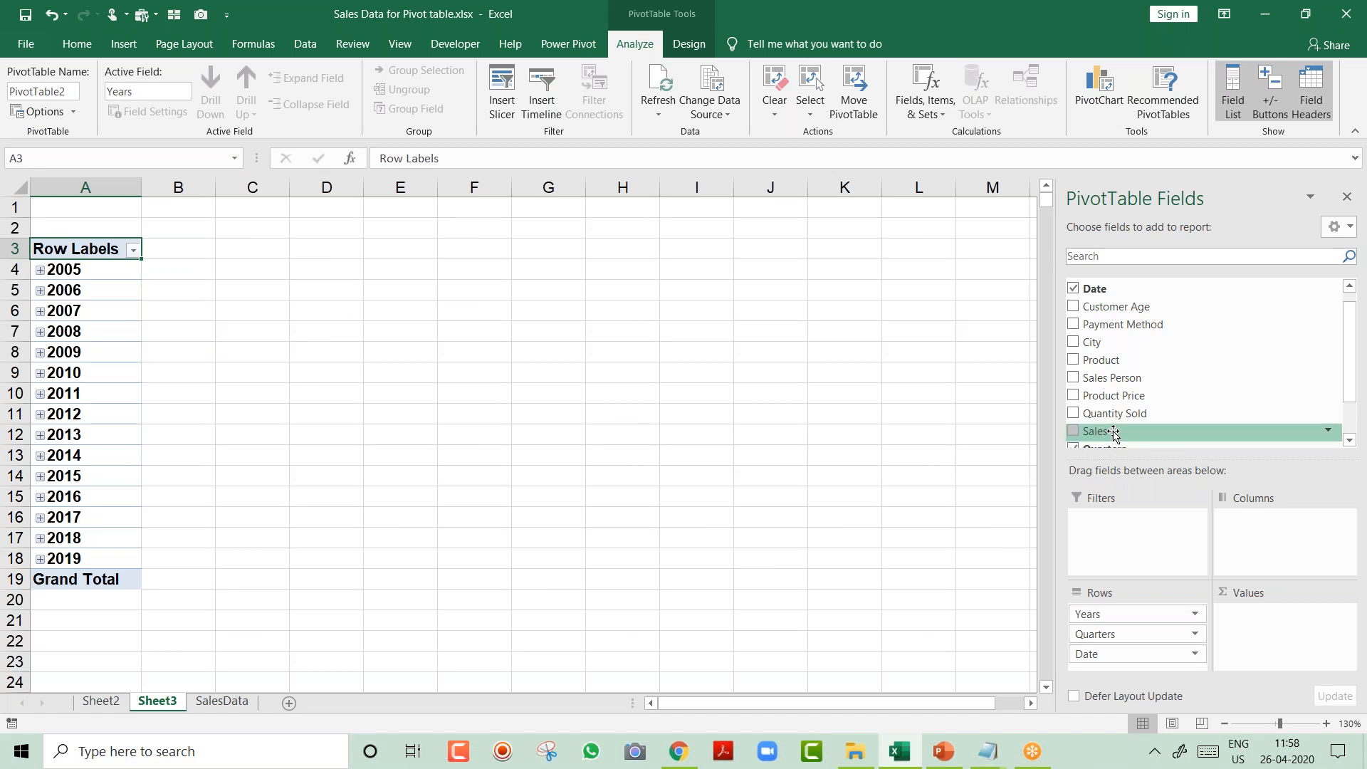
{"action": "left_click_drag", "start_coordinate": [1114, 435], "coordinate": [1298, 644]}
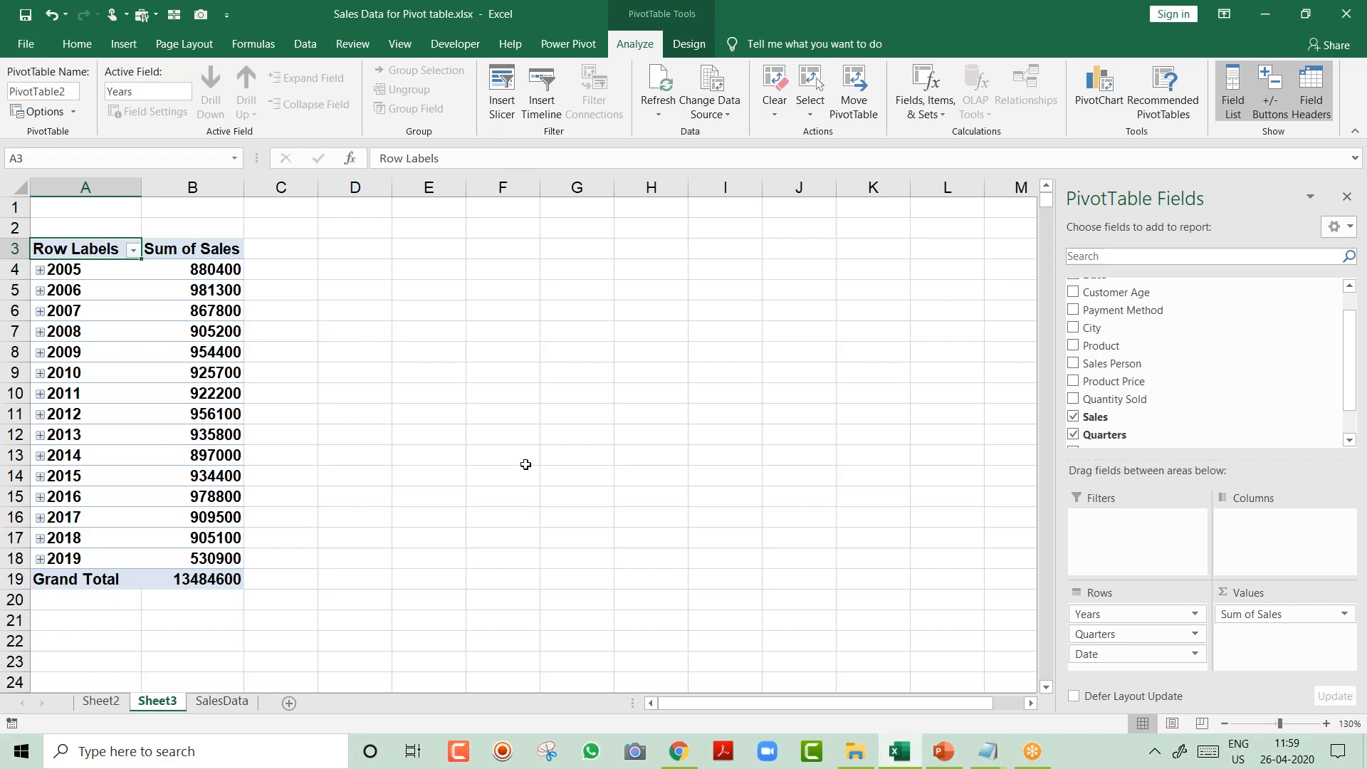
Group the PivotTable's dates by Months and Years, leaving out Quarters.
{"action": "right_click", "coordinate": [95, 292]}
{"action": "key", "text": "Escape"}
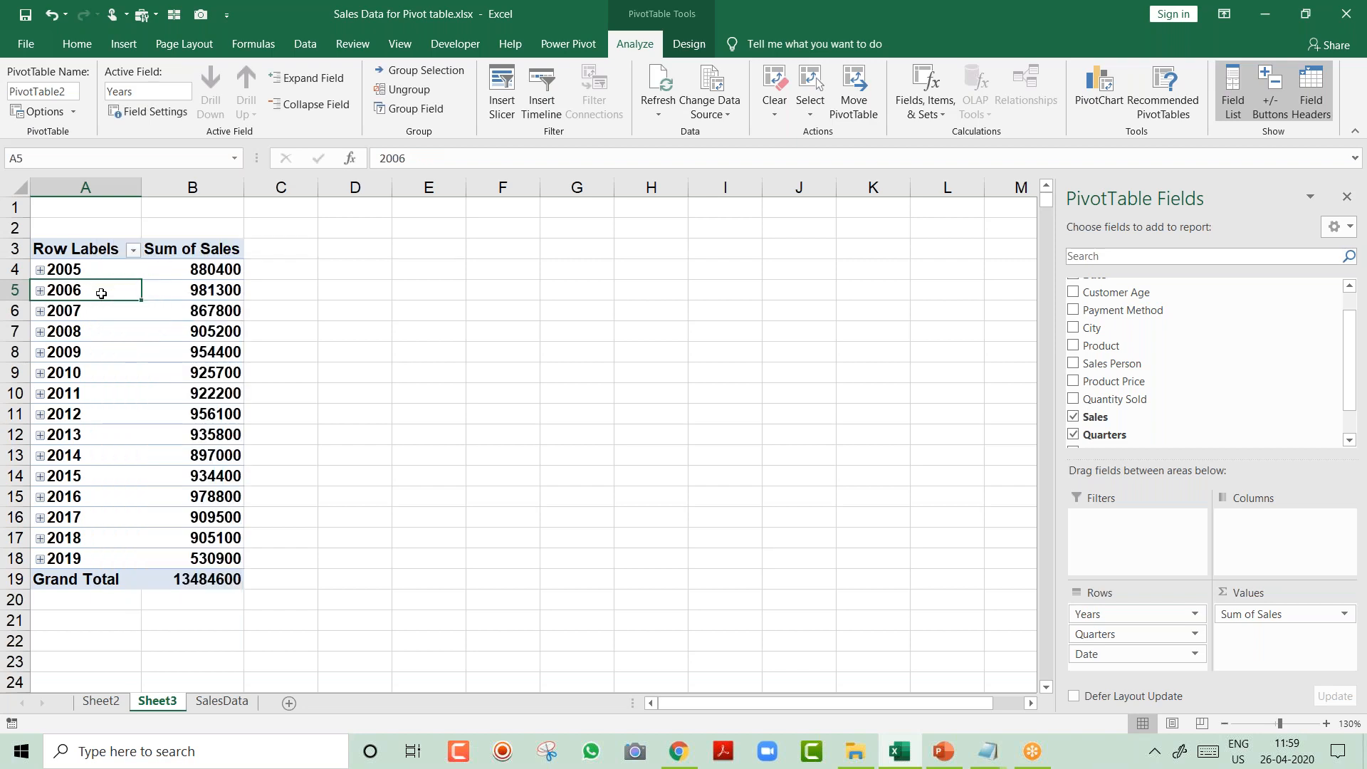
{"action": "right_click", "coordinate": [101, 293]}
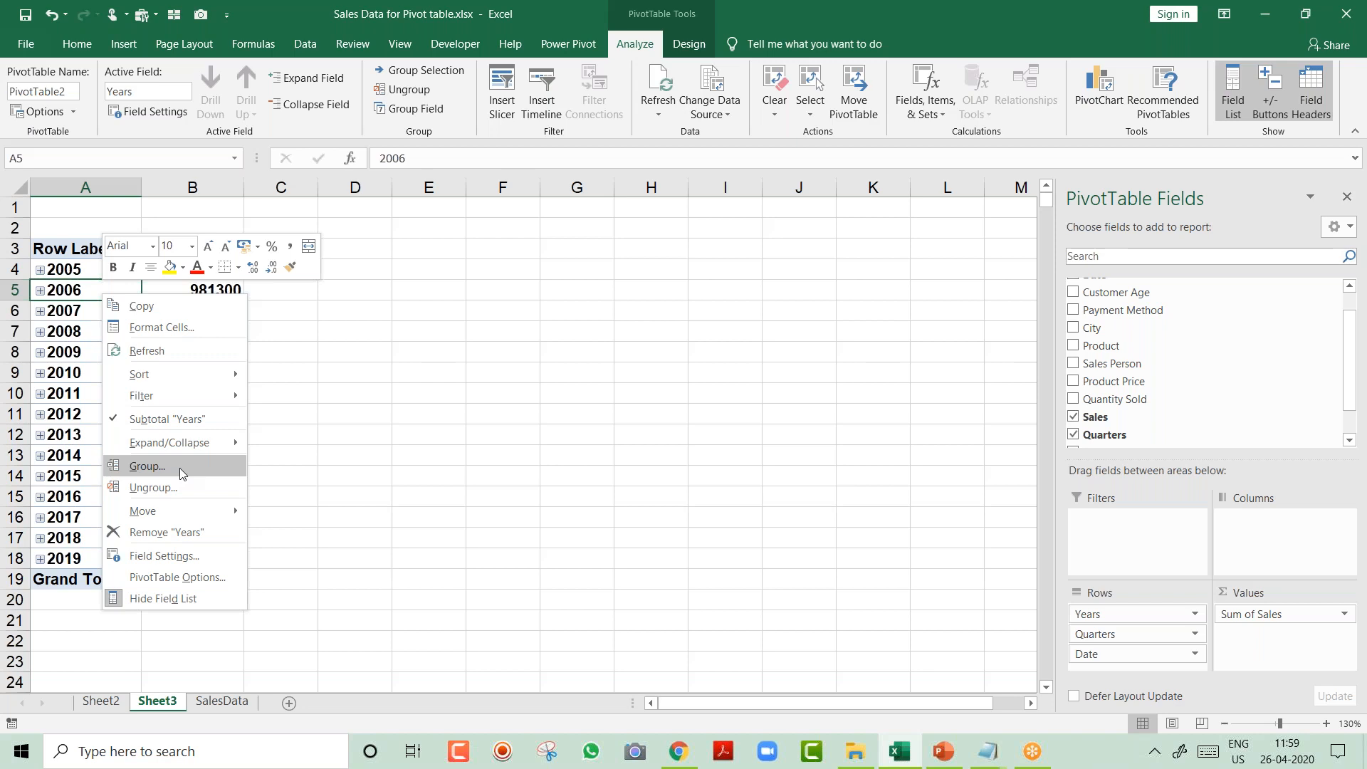
{"action": "left_click", "coordinate": [147, 467]}
{"action": "left_click_drag", "start_coordinate": [187, 329], "coordinate": [456, 259]}
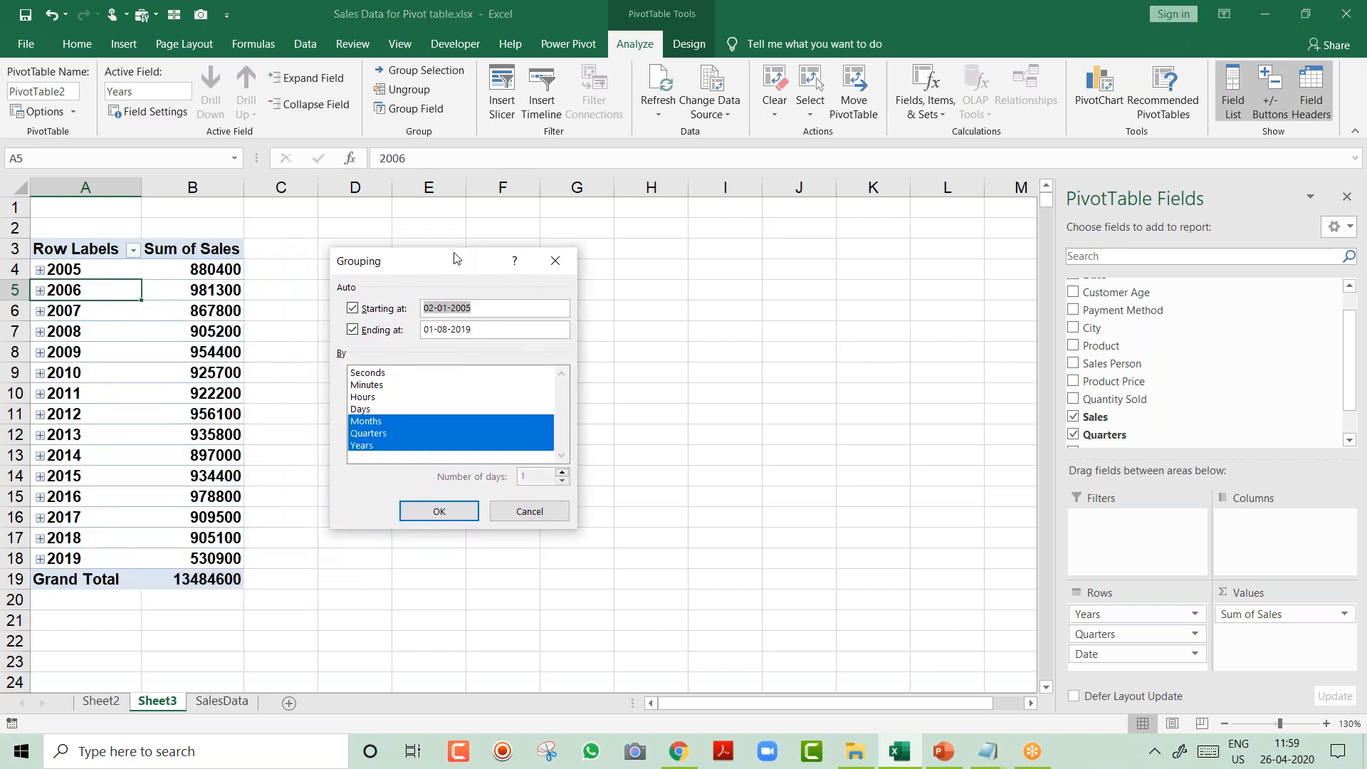
{"action": "left_click", "coordinate": [381, 434]}
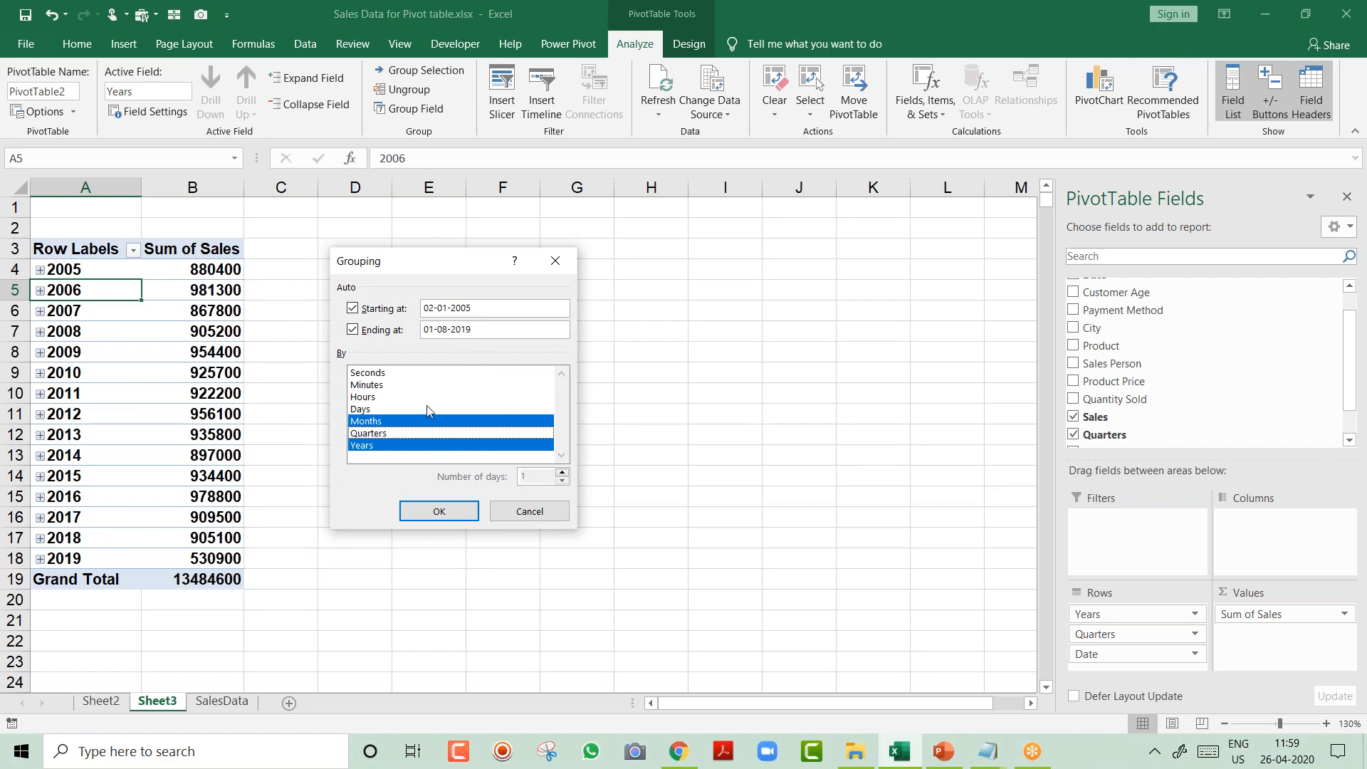
{"action": "left_click", "coordinate": [442, 517]}
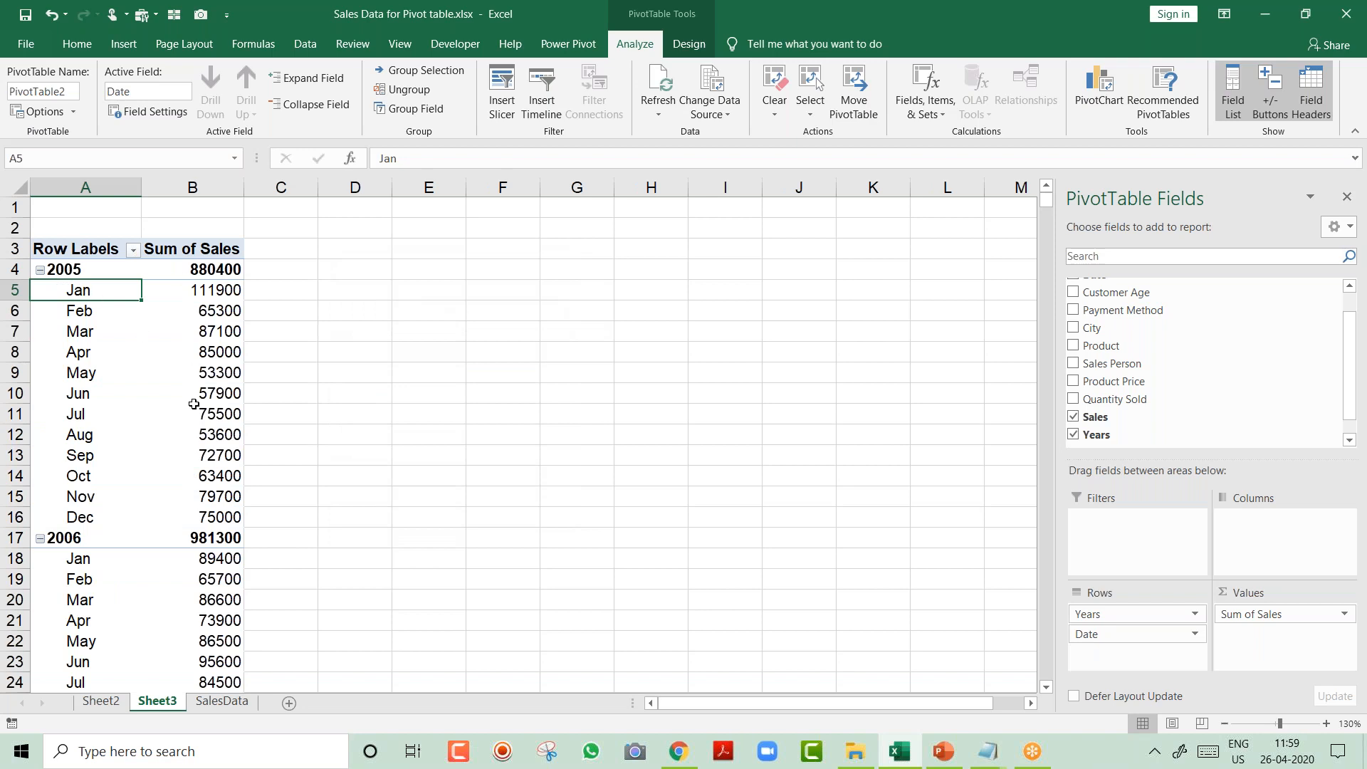
Examine the monthly sales listed under each year in the PivotTable.
{"action": "mouse_move", "coordinate": [192, 413]}
{"action": "key", "text": "Up"}
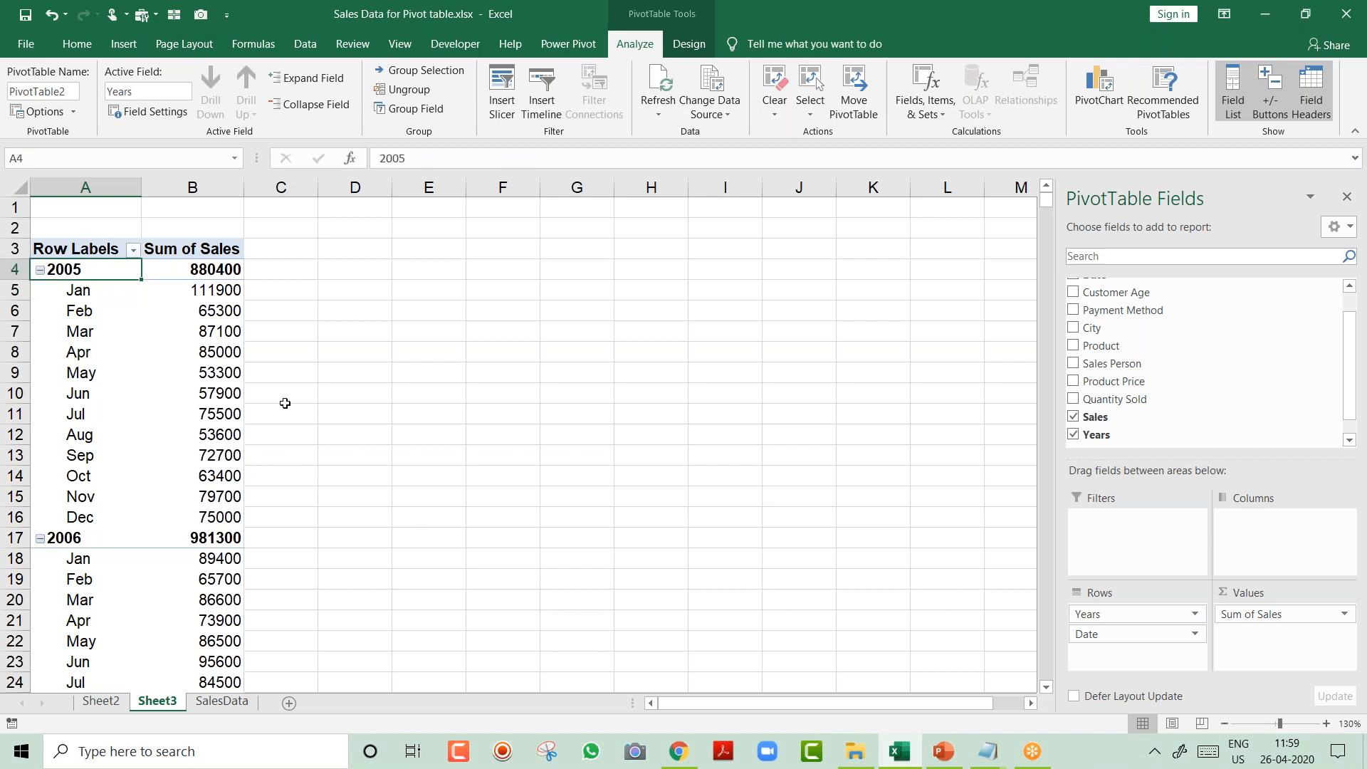
{"action": "key", "text": "shift+Down"}
{"action": "key", "text": "shift+Down"}
{"action": "key", "text": "shift+Down"}
{"action": "key", "text": "shift+Down"}
{"action": "key", "text": "shift+Down"}
{"action": "key", "text": "shift+Down"}
{"action": "key", "text": "shift+Down"}
{"action": "key", "text": "shift+Down"}
{"action": "key", "text": "shift+Down"}
{"action": "key", "text": "shift+Down"}
{"action": "key", "text": "shift+Down"}
{"action": "key", "text": "shift+Down"}
{"action": "key", "text": "Down"}
{"action": "key", "text": "Down"}
{"action": "key", "text": "Down"}
{"action": "key", "text": "Down"}
{"action": "key", "text": "Down"}
{"action": "key", "text": "Down"}
{"action": "key", "text": "Down"}
{"action": "key", "text": "Down"}
{"action": "key", "text": "Down"}
{"action": "key", "text": "Down"}
{"action": "key", "text": "Down"}
{"action": "key", "text": "Down"}
{"action": "key", "text": "Down"}
{"action": "key", "text": "Down"}
{"action": "key", "text": "Down"}
{"action": "key", "text": "Down"}
{"action": "key", "text": "Down"}
{"action": "key", "text": "Down"}
{"action": "key", "text": "Down"}
{"action": "key", "text": "Down"}
{"action": "key", "text": "Down"}
{"action": "key", "text": "Down"}
{"action": "key", "text": "Down"}
{"action": "key", "text": "Down"}
{"action": "key", "text": "Down"}
{"action": "key", "text": "Down"}
{"action": "key", "text": "Down"}
{"action": "key", "text": "Down"}
{"action": "key", "text": "Down"}
{"action": "key", "text": "Down"}
{"action": "key", "text": "Down"}
{"action": "key", "text": "Down"}
{"action": "key", "text": "Down"}
{"action": "key", "text": "Down"}
{"action": "key", "text": "Down"}
{"action": "key", "text": "Down"}
{"action": "key", "text": "Down"}
{"action": "key", "text": "Down"}
{"action": "key", "text": "Down"}
{"action": "key", "text": "Down"}
{"action": "key", "text": "Down"}
{"action": "key", "text": "Down"}
{"action": "key", "text": "Down"}
{"action": "key", "text": "Down"}
{"action": "key", "text": "Down"}
{"action": "key", "text": "ctrl+Up"}
{"action": "key", "text": "Down"}
{"action": "key", "text": "Down"}
{"action": "key", "text": "Down"}
{"action": "key", "text": "Down"}
{"action": "key", "text": "Down"}
{"action": "key", "text": "Down"}
{"action": "key", "text": "Down"}
{"action": "key", "text": "Down"}
{"action": "key", "text": "Down"}
{"action": "key", "text": "Down"}
{"action": "key", "text": "Down"}
{"action": "key", "text": "Down"}
{"action": "key", "text": "Down"}
{"action": "key", "text": "Down"}
{"action": "key", "text": "Down"}
{"action": "key", "text": "Down"}
{"action": "key", "text": "Down"}
{"action": "key", "text": "Down"}
{"action": "key", "text": "Down"}
{"action": "key", "text": "Down"}
{"action": "key", "text": "Down"}
{"action": "key", "text": "Down"}
{"action": "key", "text": "Down"}
{"action": "key", "text": "Down"}
{"action": "key", "text": "Down"}
{"action": "key", "text": "Down"}
{"action": "key", "text": "Down"}
{"action": "key", "text": "Down"}
{"action": "key", "text": "Down"}
{"action": "key", "text": "Down"}
{"action": "key", "text": "Down"}
{"action": "key", "text": "Down"}
{"action": "key", "text": "Down"}
{"action": "key", "text": "Down"}
{"action": "key", "text": "Down"}
{"action": "key", "text": "Down"}
{"action": "key", "text": "Down"}
{"action": "key", "text": "Down"}
{"action": "key", "text": "Down"}
{"action": "key", "text": "Down"}
{"action": "key", "text": "ctrl+Up"}
{"action": "key", "text": "Down"}
{"action": "key", "text": "Down"}
{"action": "key", "text": "Down"}
{"action": "key", "text": "Down"}
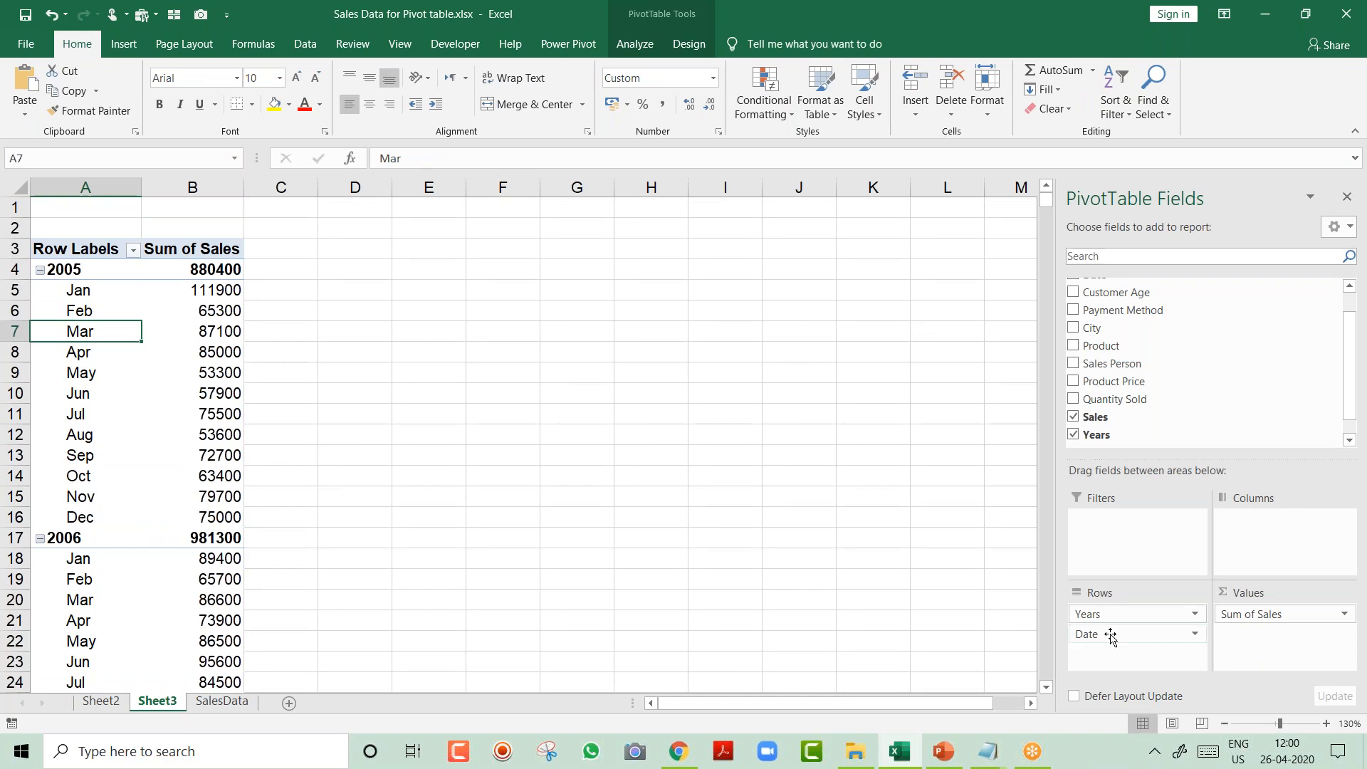
Move the Date field from rows to columns and center the month headers and sales values.
{"action": "left_click_drag", "start_coordinate": [1110, 635], "coordinate": [1266, 571]}
{"action": "key", "text": "Up"}
{"action": "key", "text": "Up"}
{"action": "key", "text": "Up"}
{"action": "key", "text": "Right"}
{"action": "key", "text": "ctrl+shift+Down"}
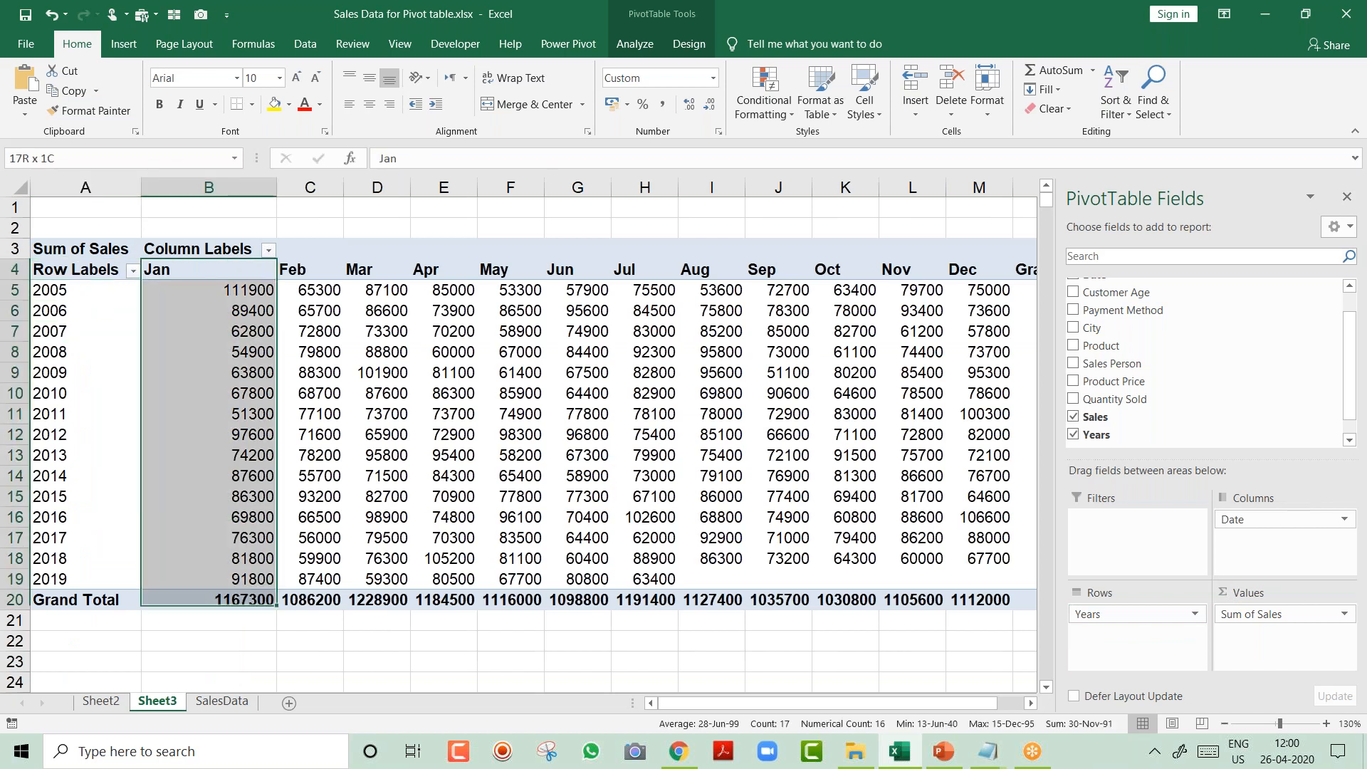
{"action": "key", "text": "ctrl+shift+Right"}
{"action": "key", "text": "alt+h"}
{"action": "key", "text": "a"}
{"action": "key", "text": "c"}
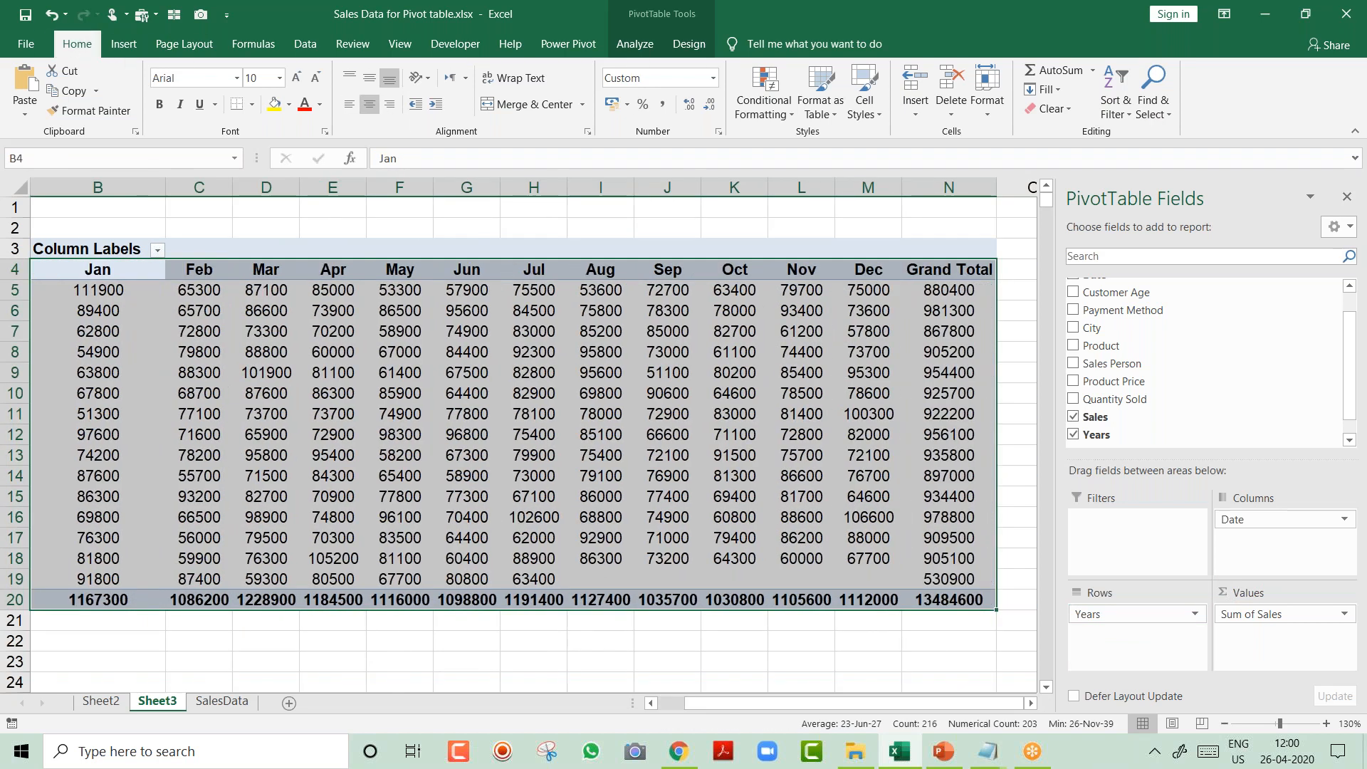
{"action": "key", "text": "Left"}
{"action": "key", "text": "Down"}
{"action": "key", "text": "ctrl+shift+Down"}
{"action": "key", "text": "shift+Up"}
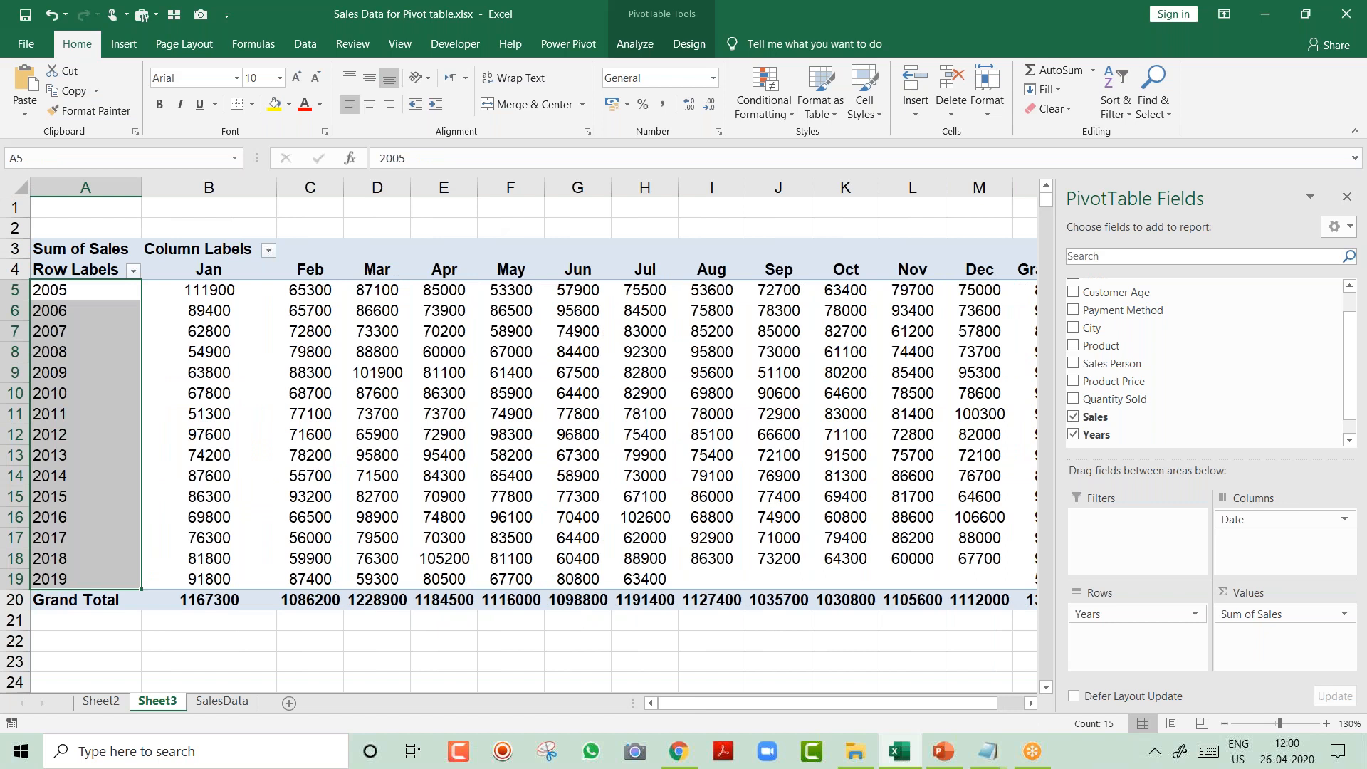
{"action": "key", "text": "Right"}
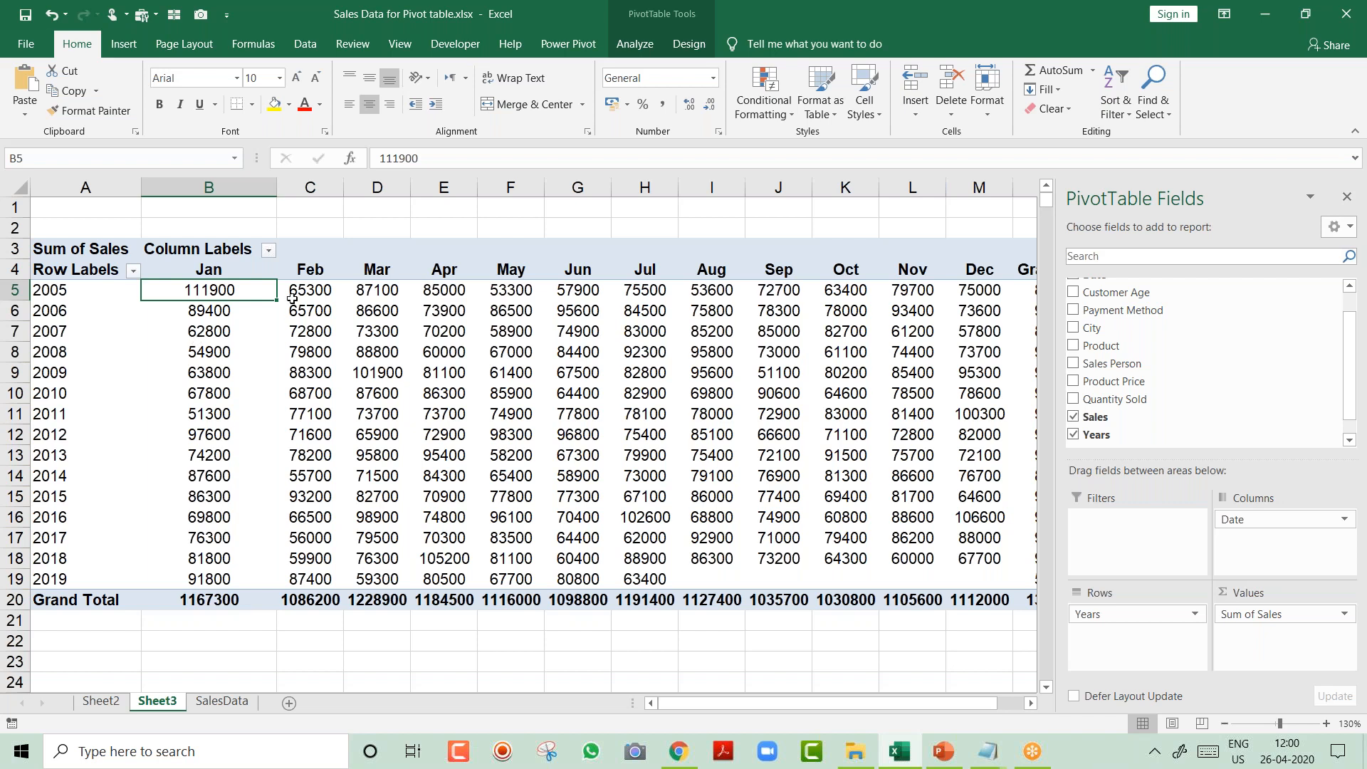
Regroup the dates by Quarters and Years instead of months and move the Years field back to the rows.
{"action": "mouse_move", "coordinate": [295, 298]}
{"action": "right_click", "coordinate": [303, 274]}
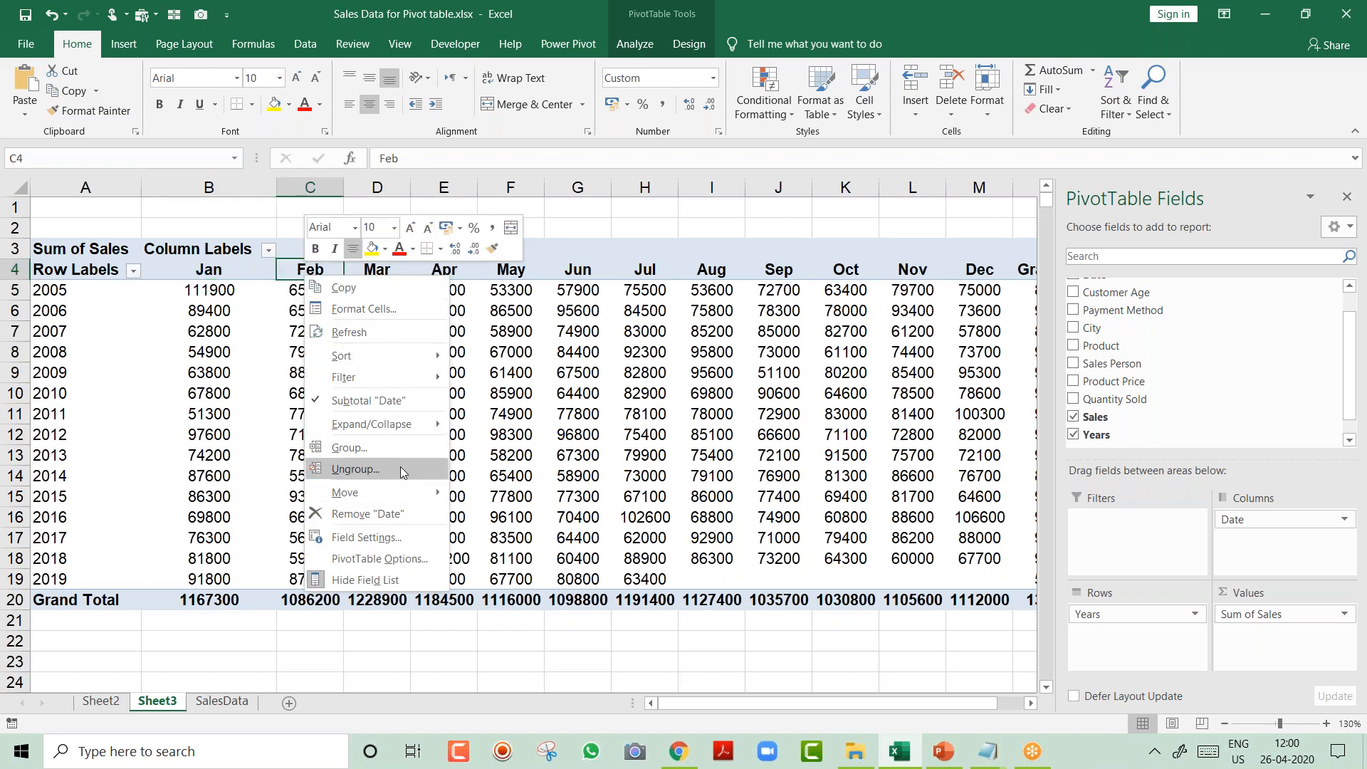
{"action": "left_click", "coordinate": [399, 448]}
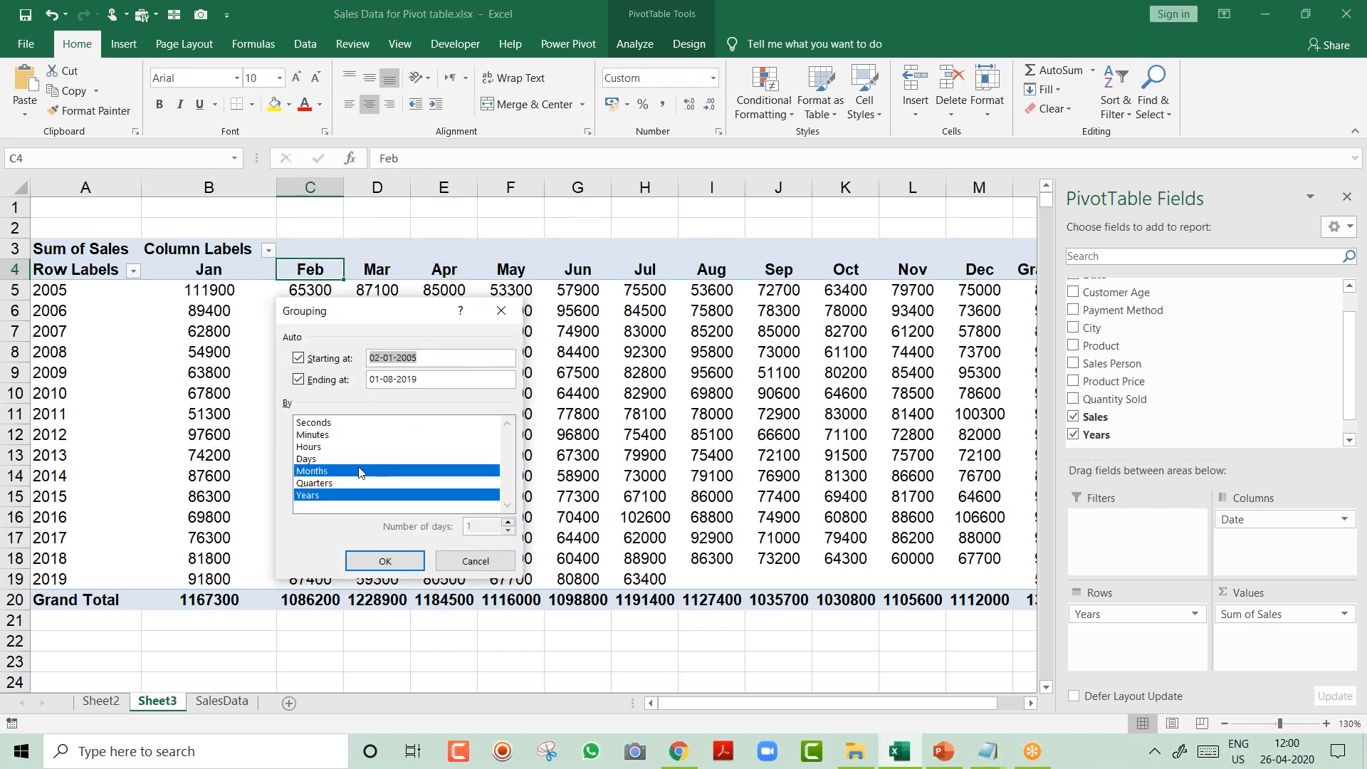
{"action": "left_click", "coordinate": [355, 472]}
{"action": "left_click", "coordinate": [342, 484]}
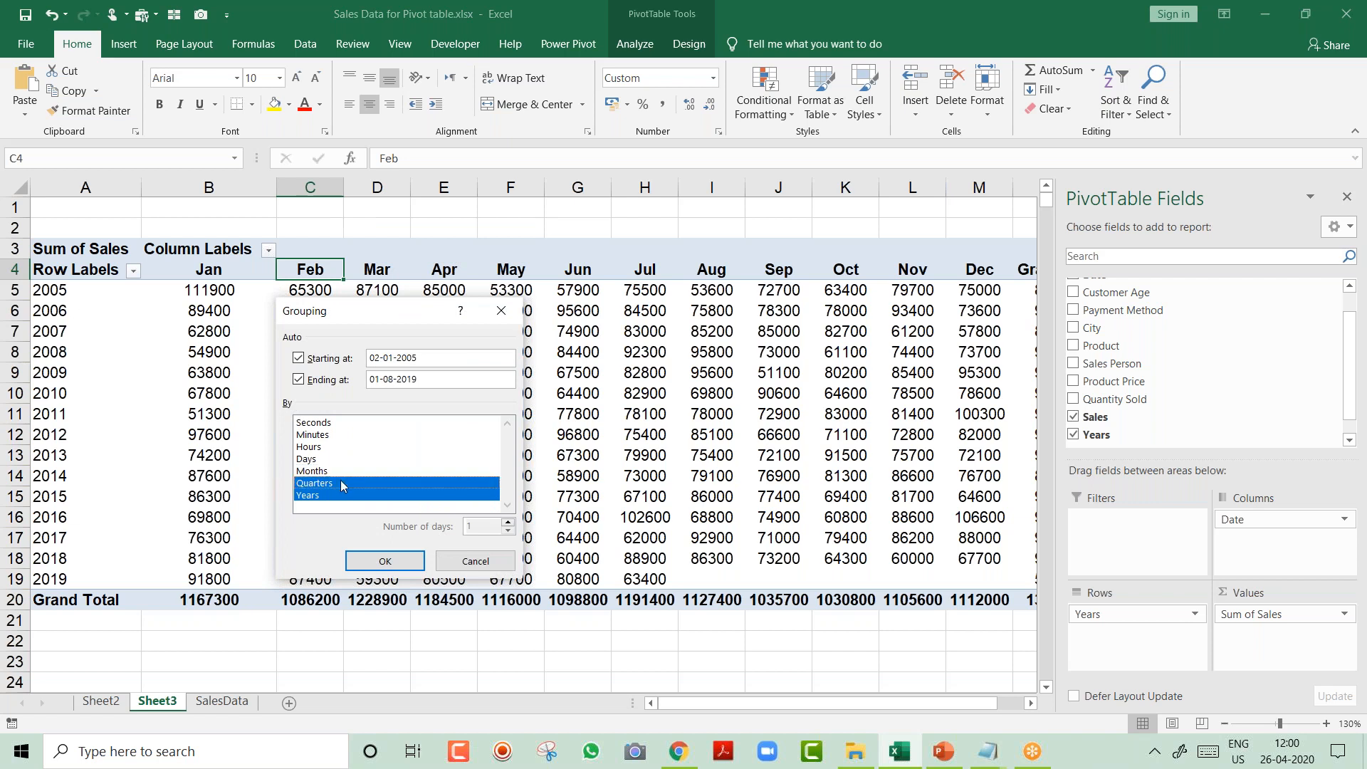
{"action": "left_click", "coordinate": [386, 562]}
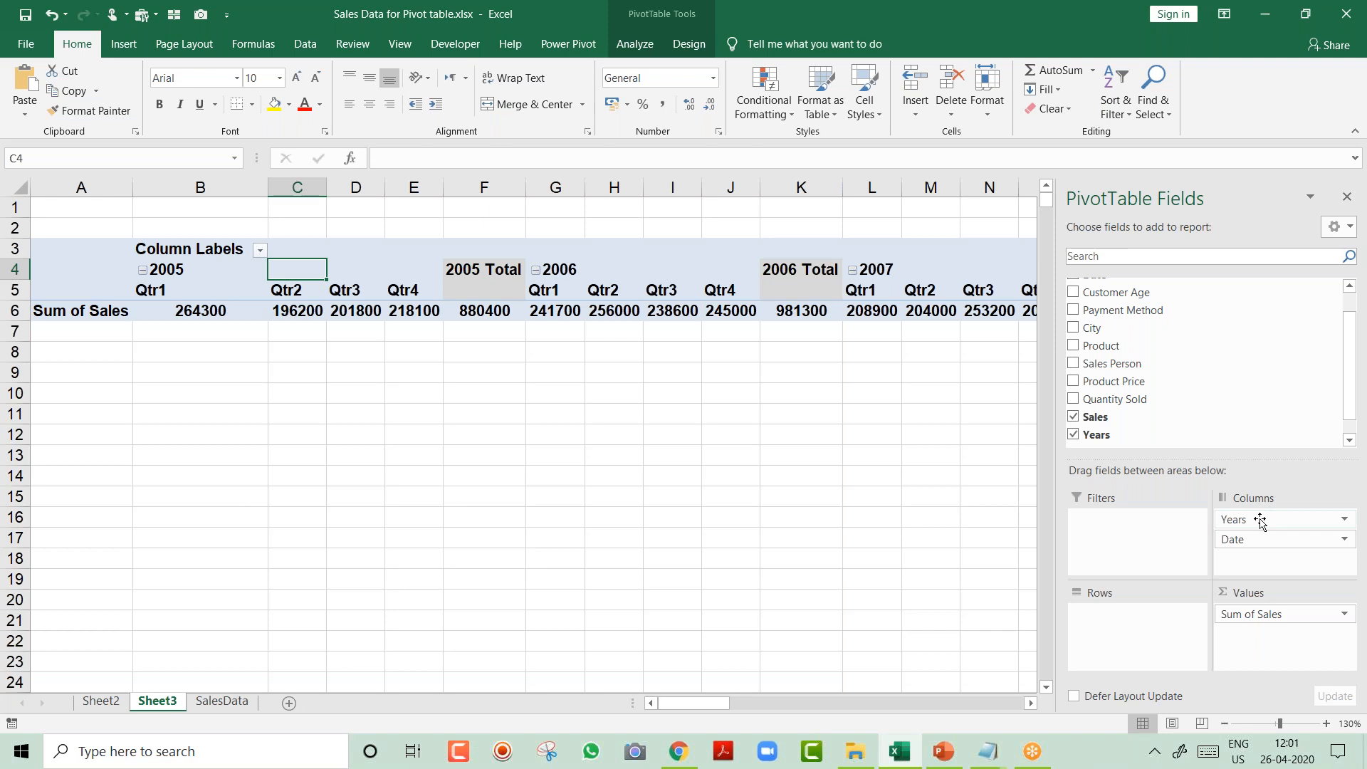
{"action": "left_click_drag", "start_coordinate": [1260, 520], "coordinate": [1161, 650]}
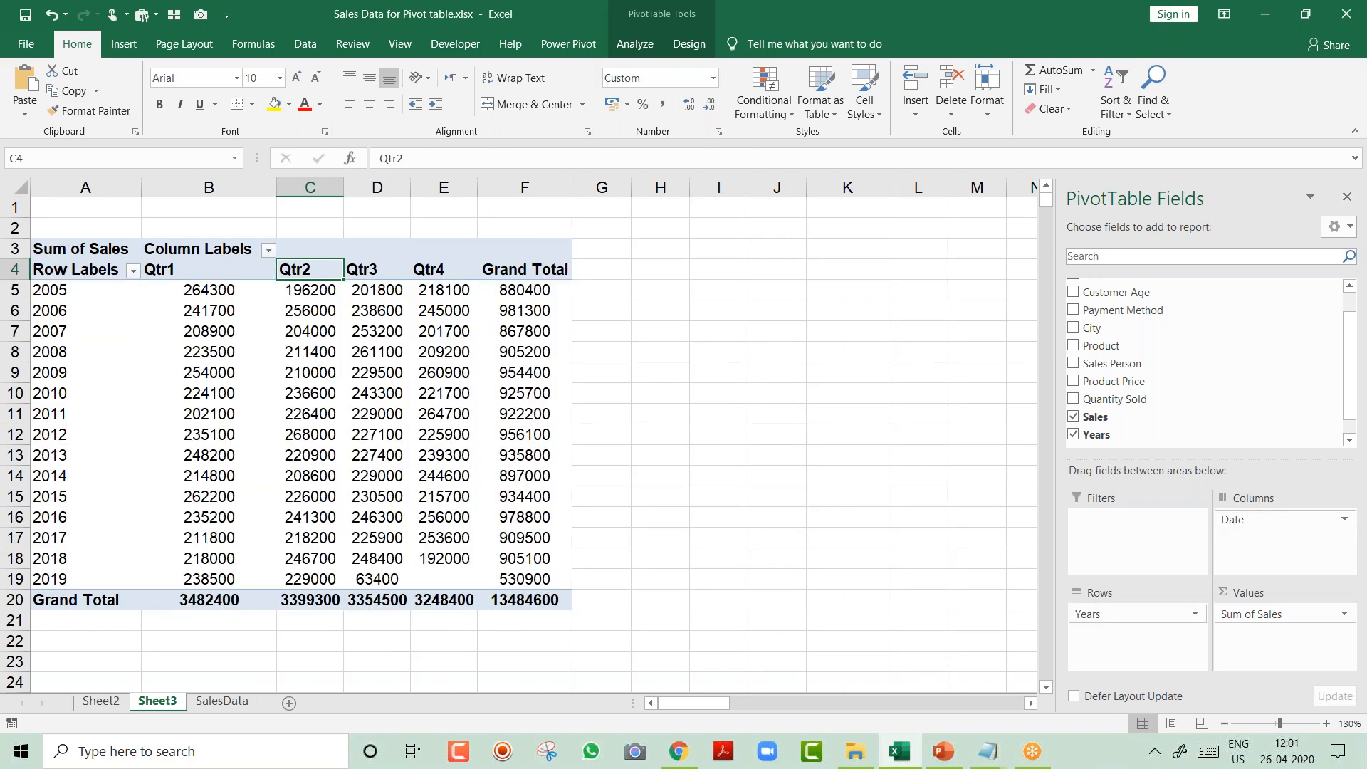
Center the quarter headers and sales values, including the grand totals.
{"action": "key", "text": "Left"}
{"action": "key", "text": "ctrl+shift+Down"}
{"action": "key", "text": "ctrl+shift+Right"}
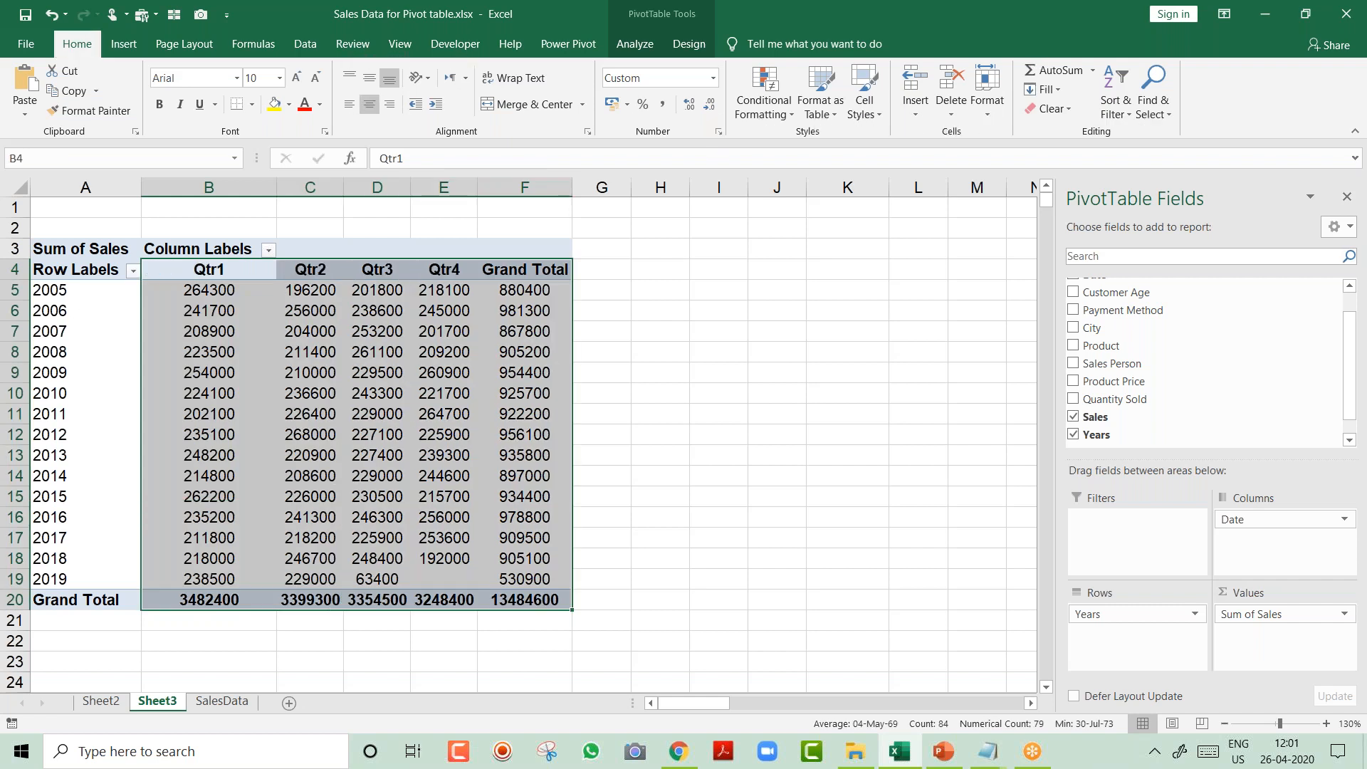
{"action": "key", "text": "Left"}
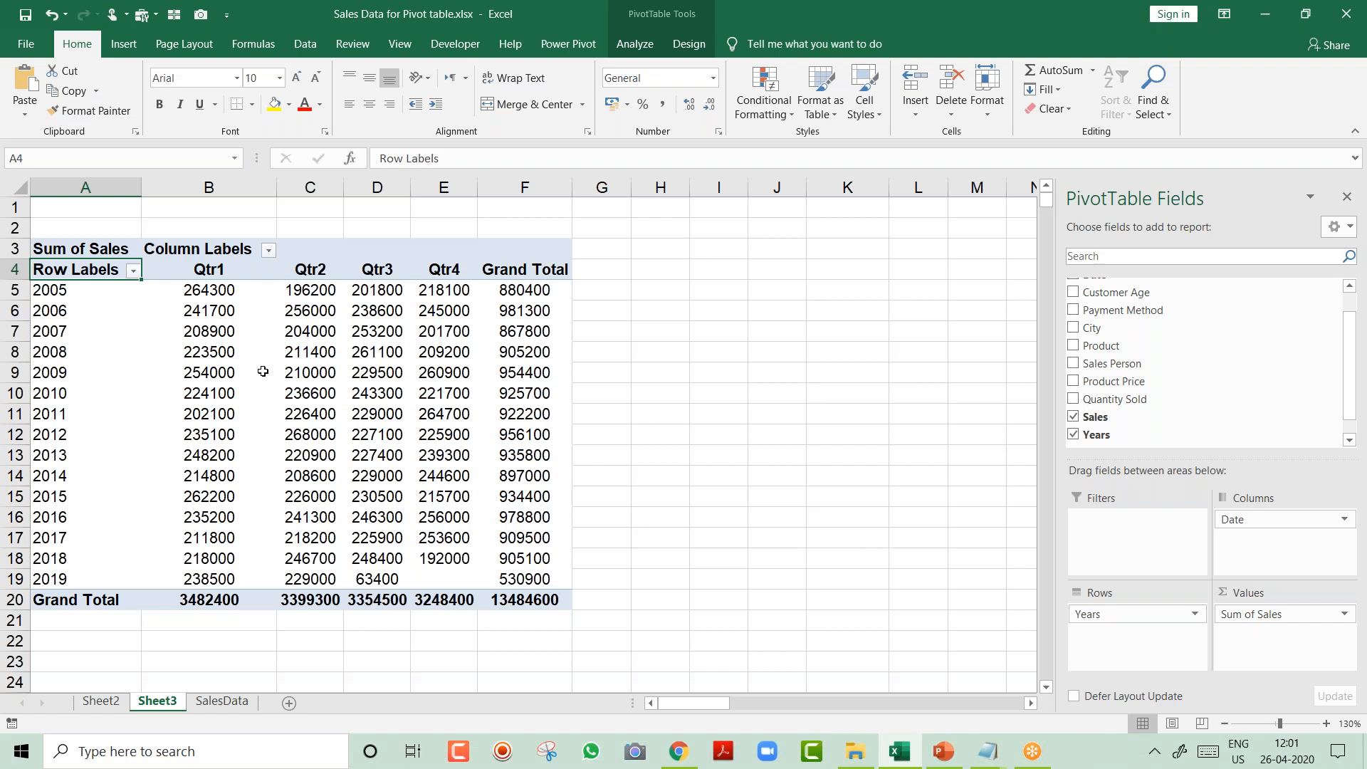
Review the grouping settings of the year labels and close them with the current selection.
{"action": "right_click", "coordinate": [82, 315]}
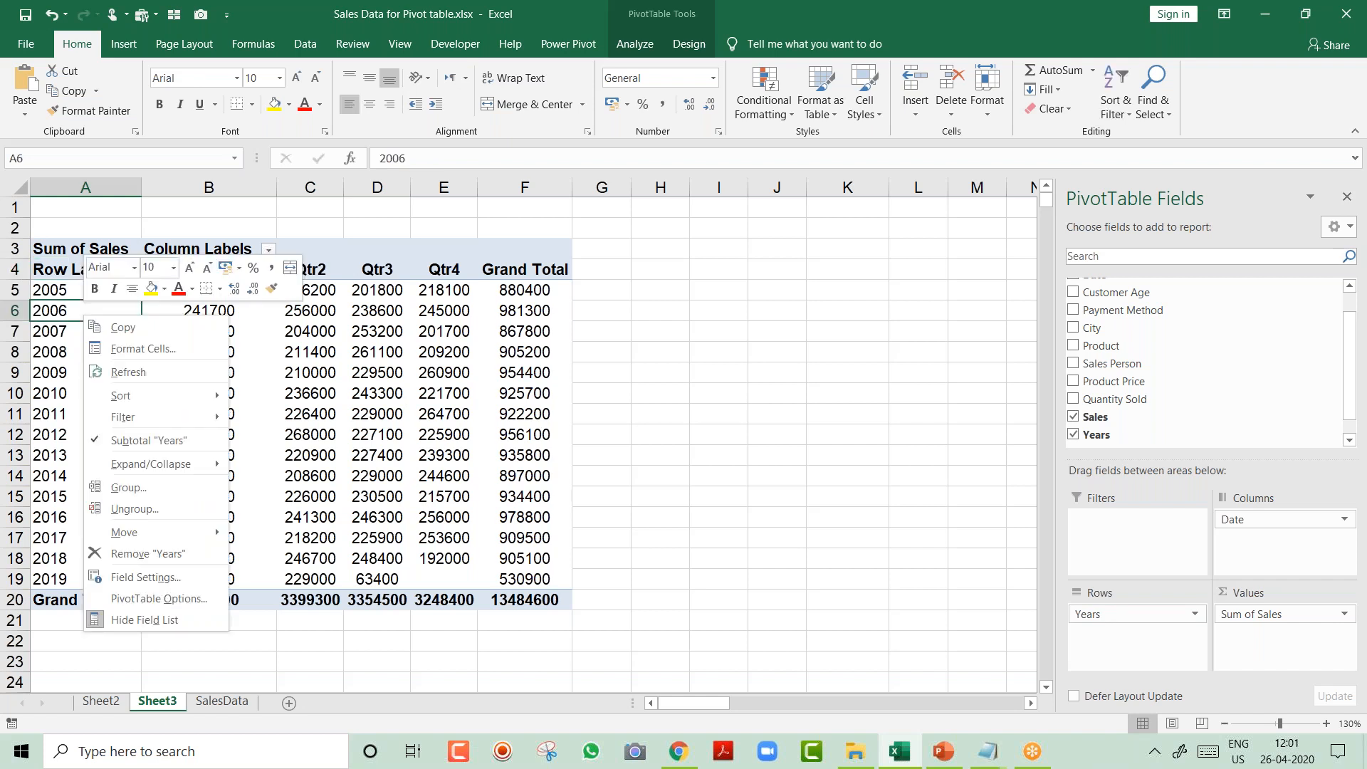
{"action": "left_click", "coordinate": [161, 485]}
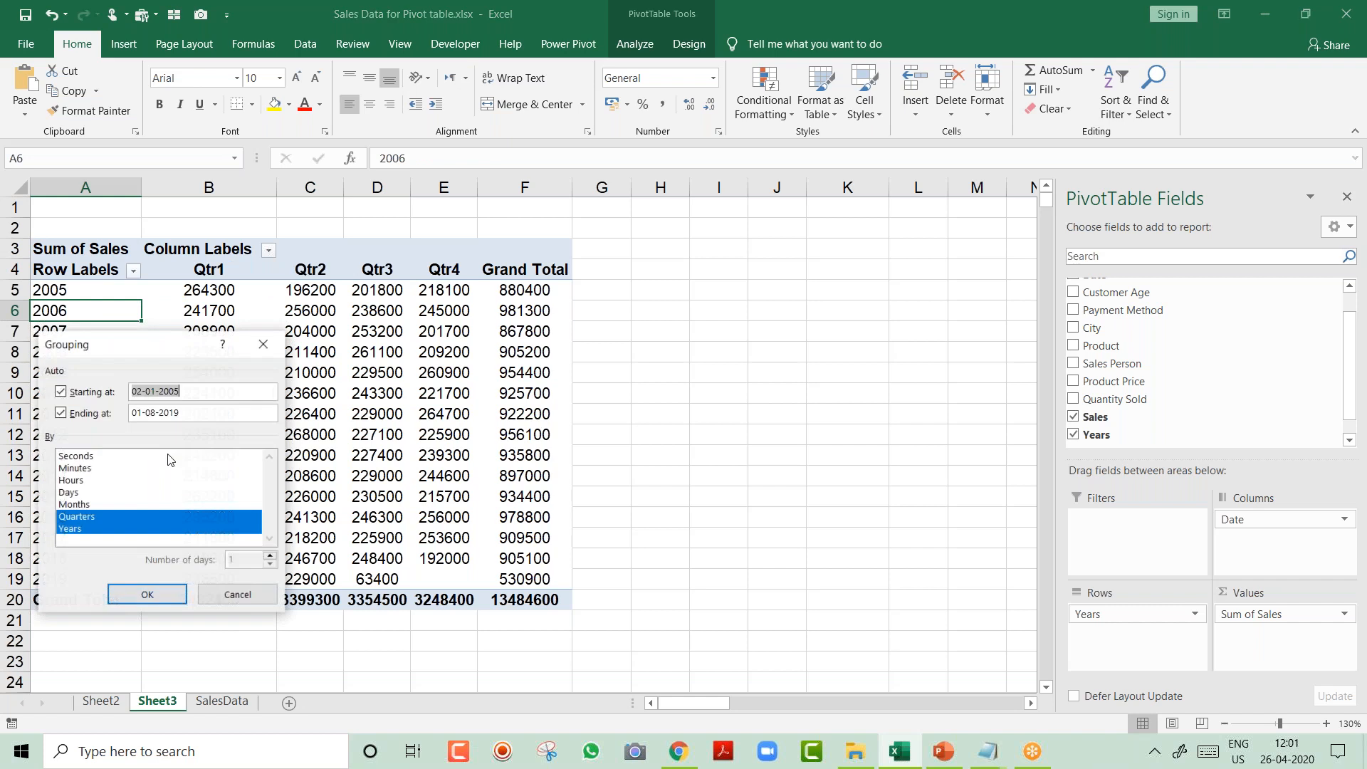
{"action": "left_click_drag", "start_coordinate": [159, 351], "coordinate": [430, 330]}
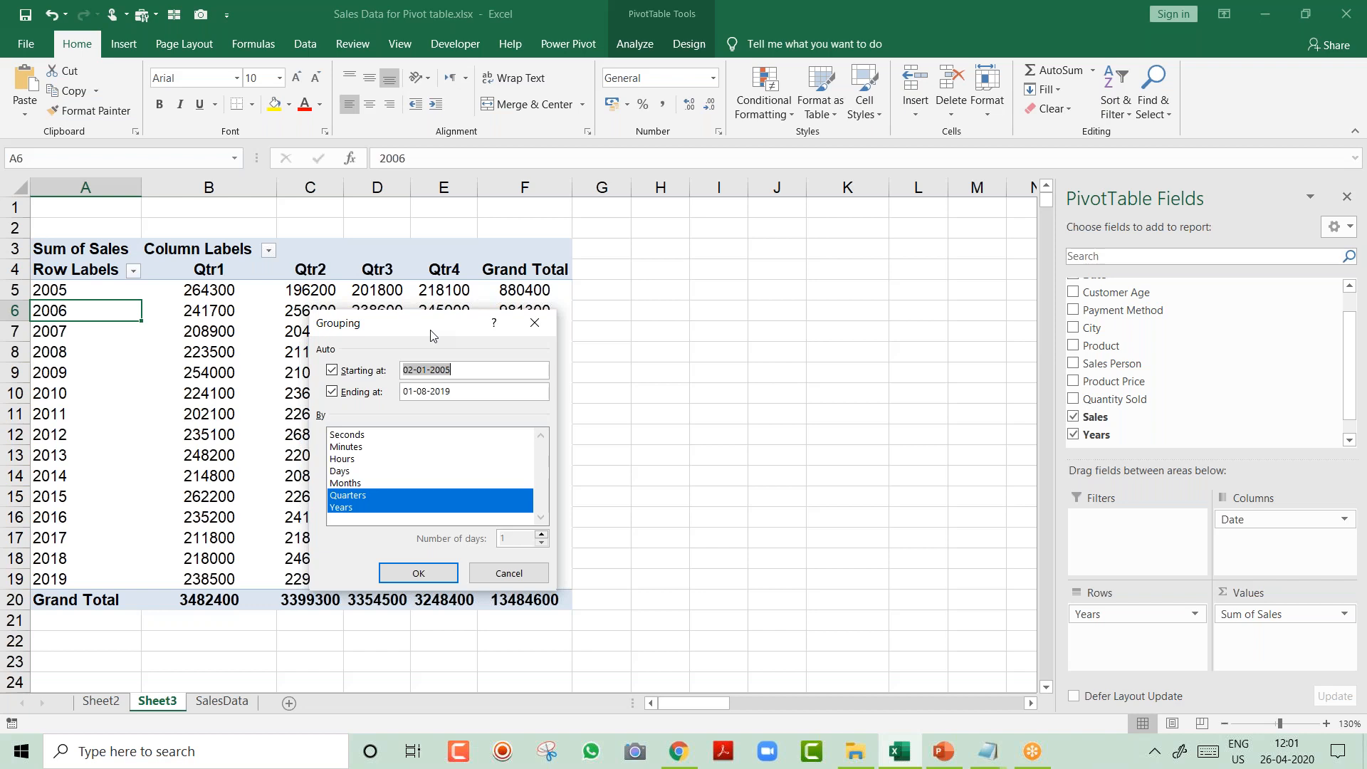
{"action": "key", "text": "Return"}
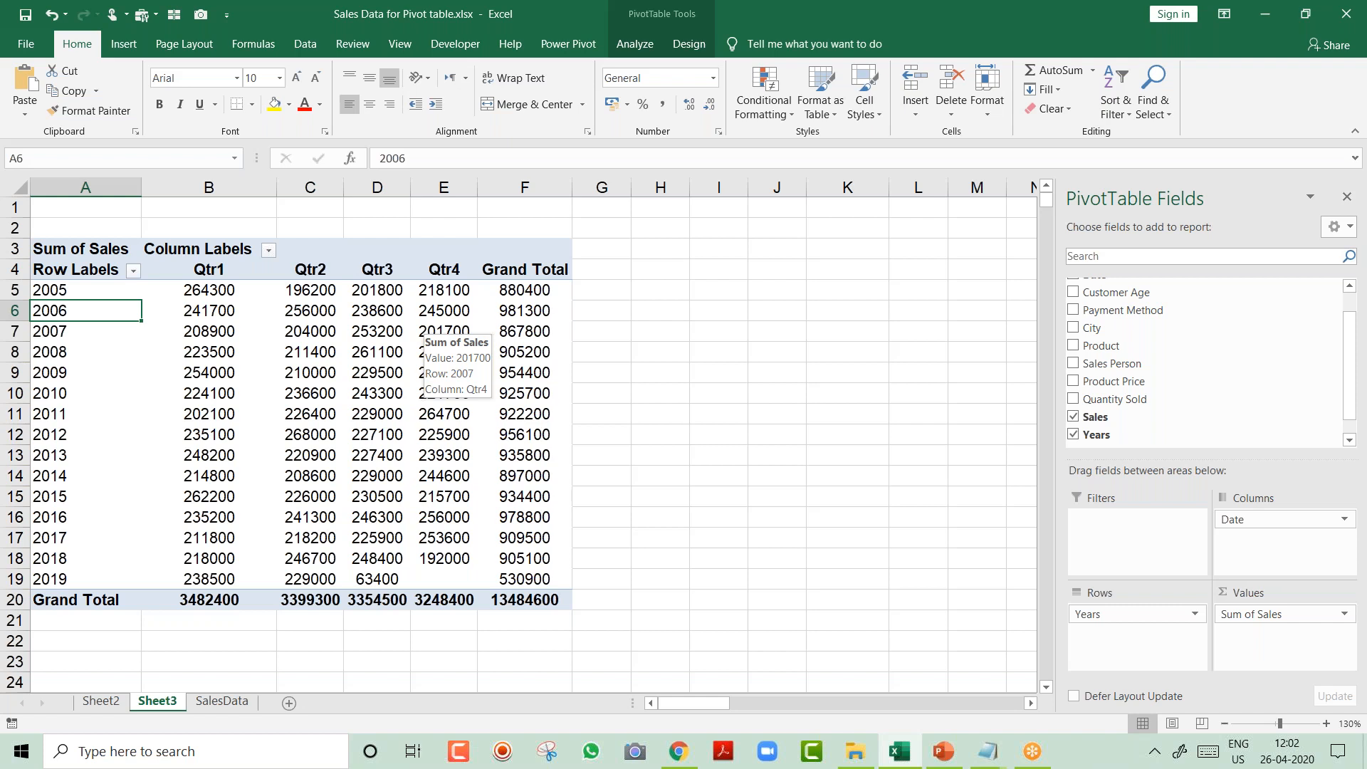
Return to the city report on Sheet2 and check Dubai's Total Sales and Total Records.
{"action": "key", "text": "ctrl+Page_Up"}
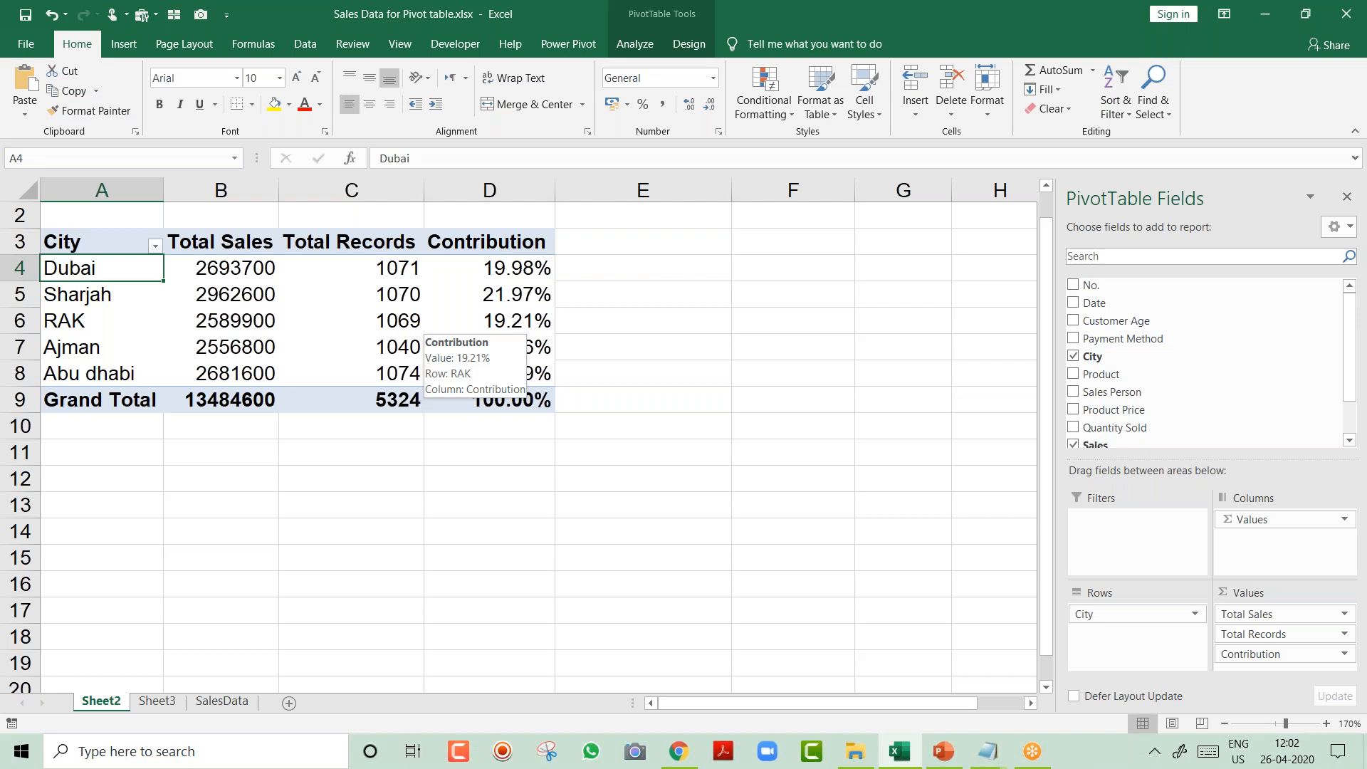
{"action": "left_click", "coordinate": [232, 271]}
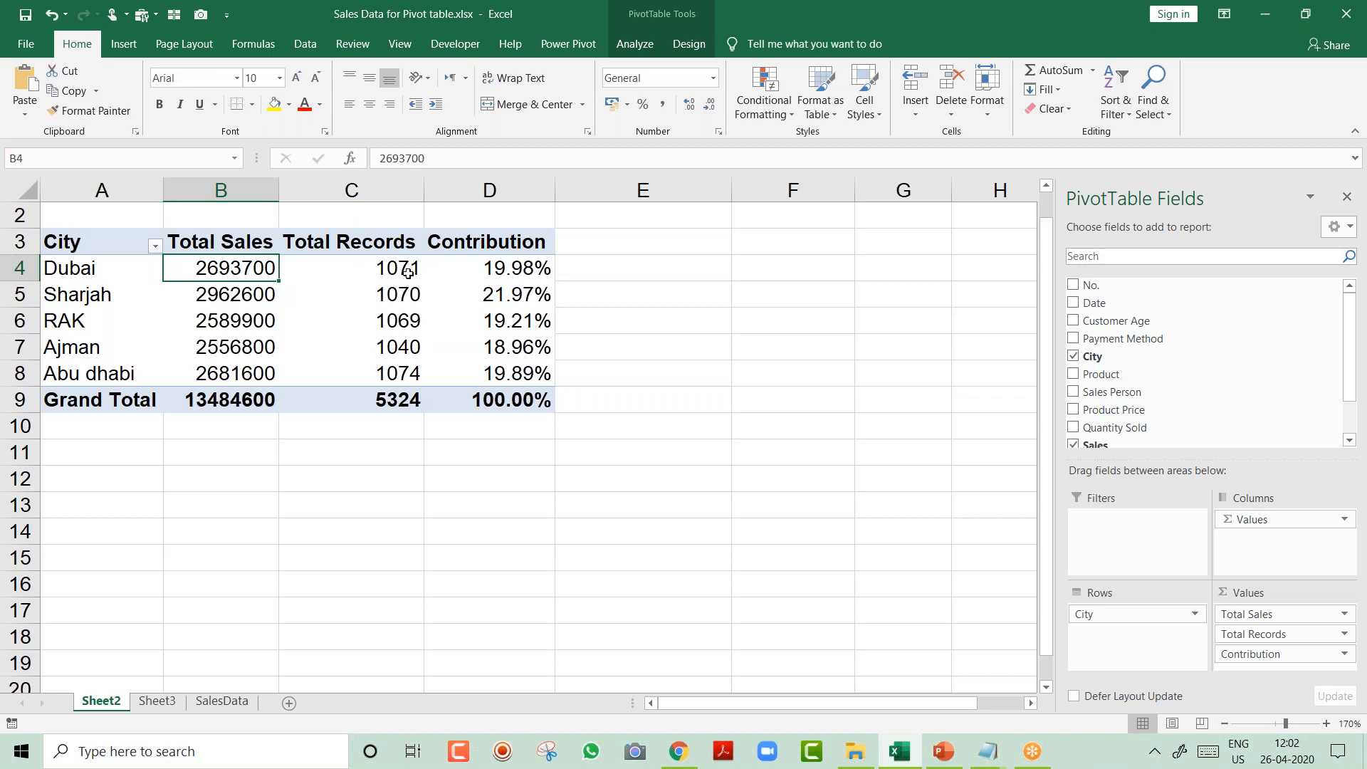
{"action": "left_click", "coordinate": [361, 272]}
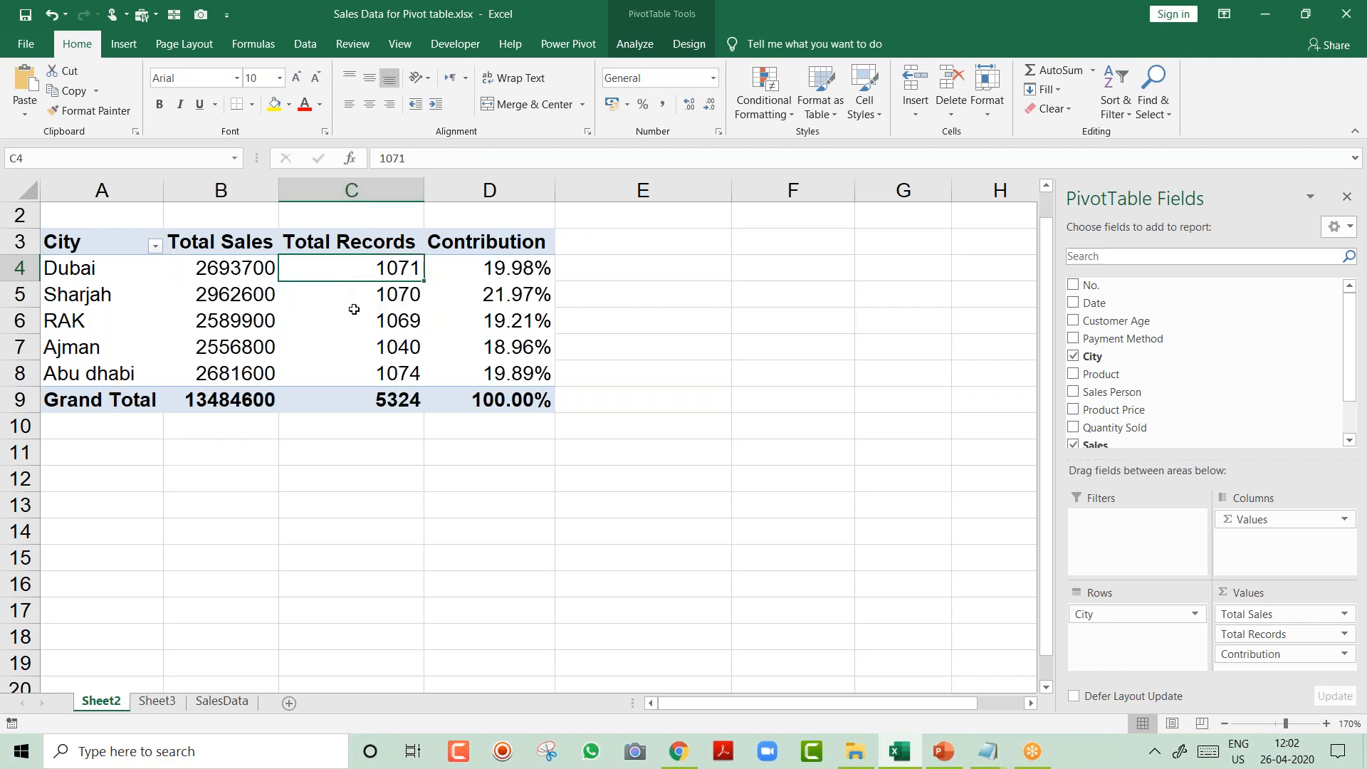
Note Dubai and its record count 1071 in B11:C11 below the city report on Sheet2.
{"action": "mouse_move", "coordinate": [354, 309]}
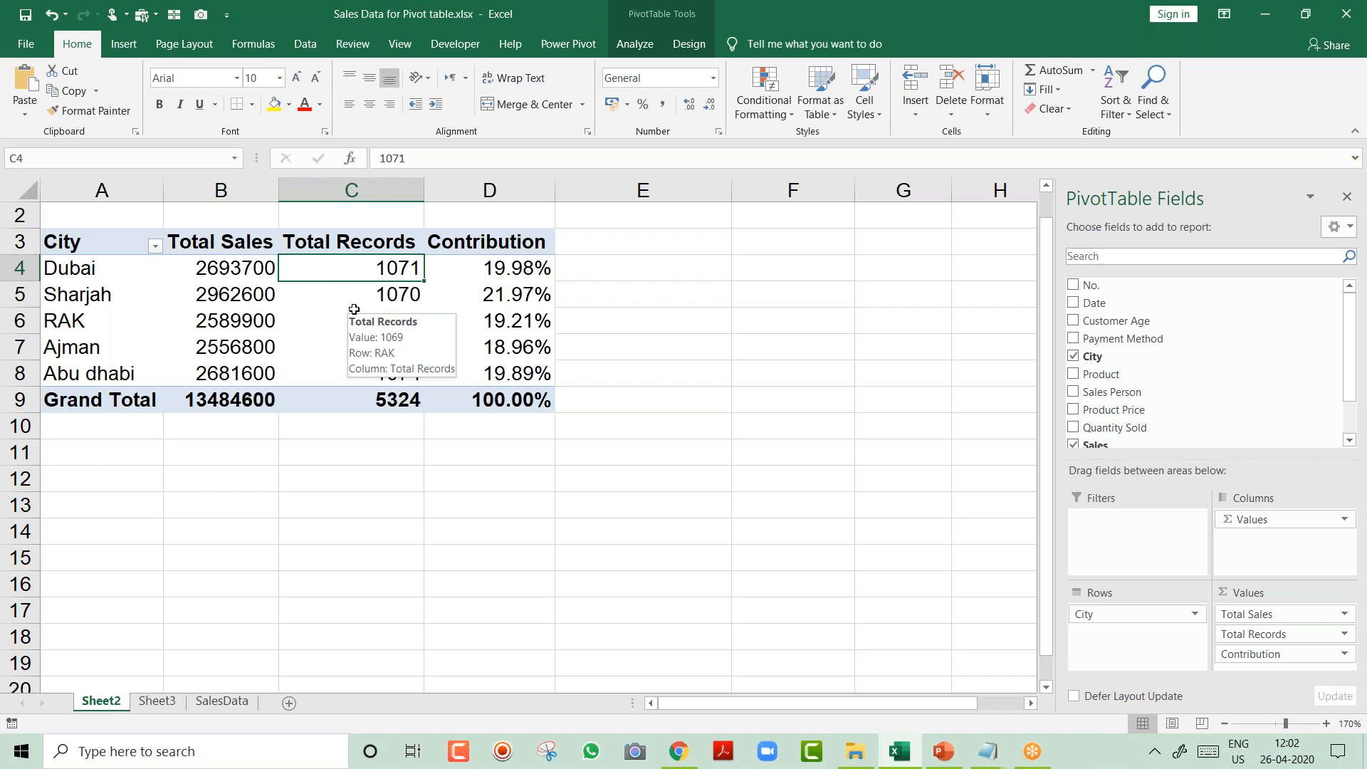
{"action": "key", "text": "ctrl+Page_Down"}
{"action": "key", "text": "ctrl+Page_Up"}
{"action": "key", "text": "Down"}
{"action": "key", "text": "Down"}
{"action": "key", "text": "Down"}
{"action": "key", "text": "Down"}
{"action": "key", "text": "Down"}
{"action": "key", "text": "Down"}
{"action": "key", "text": "Down"}
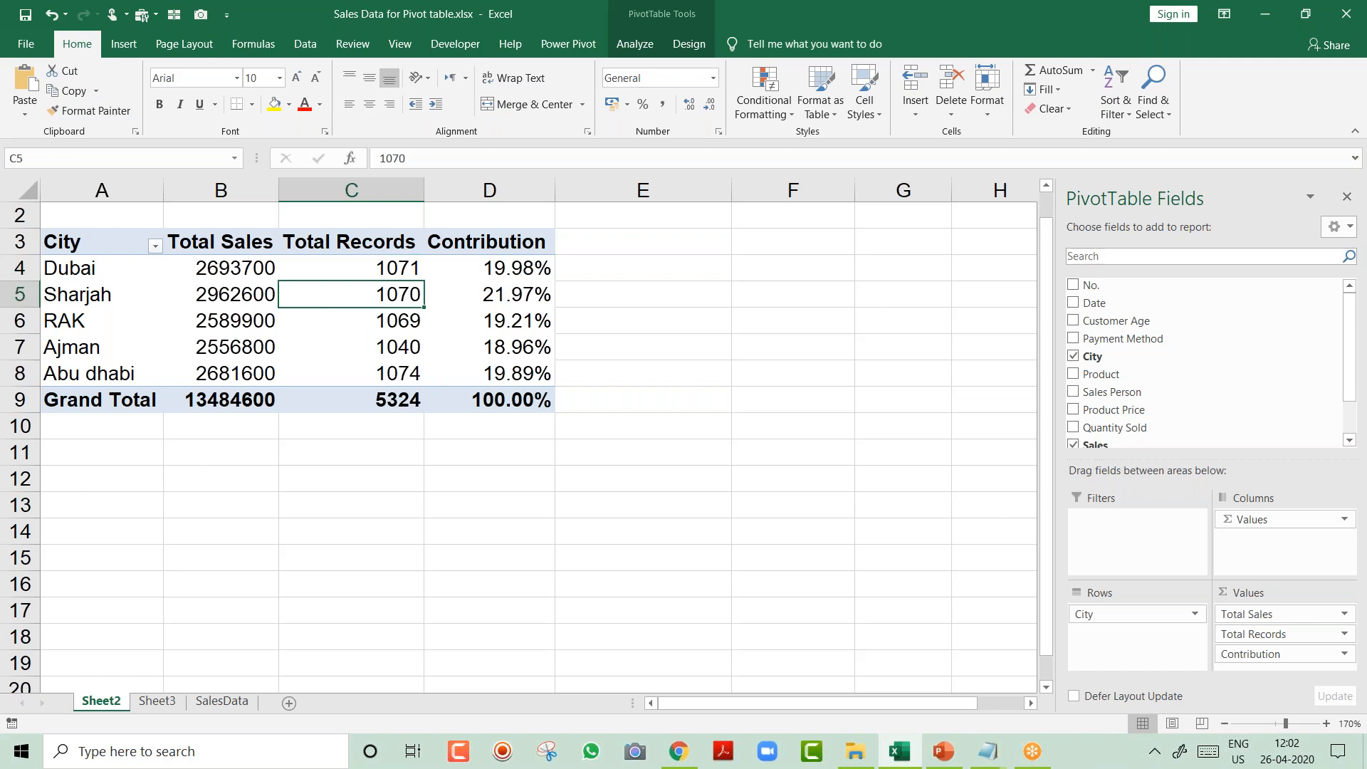
{"action": "key", "text": "Left"}
{"action": "type", "text": "Dubai"}
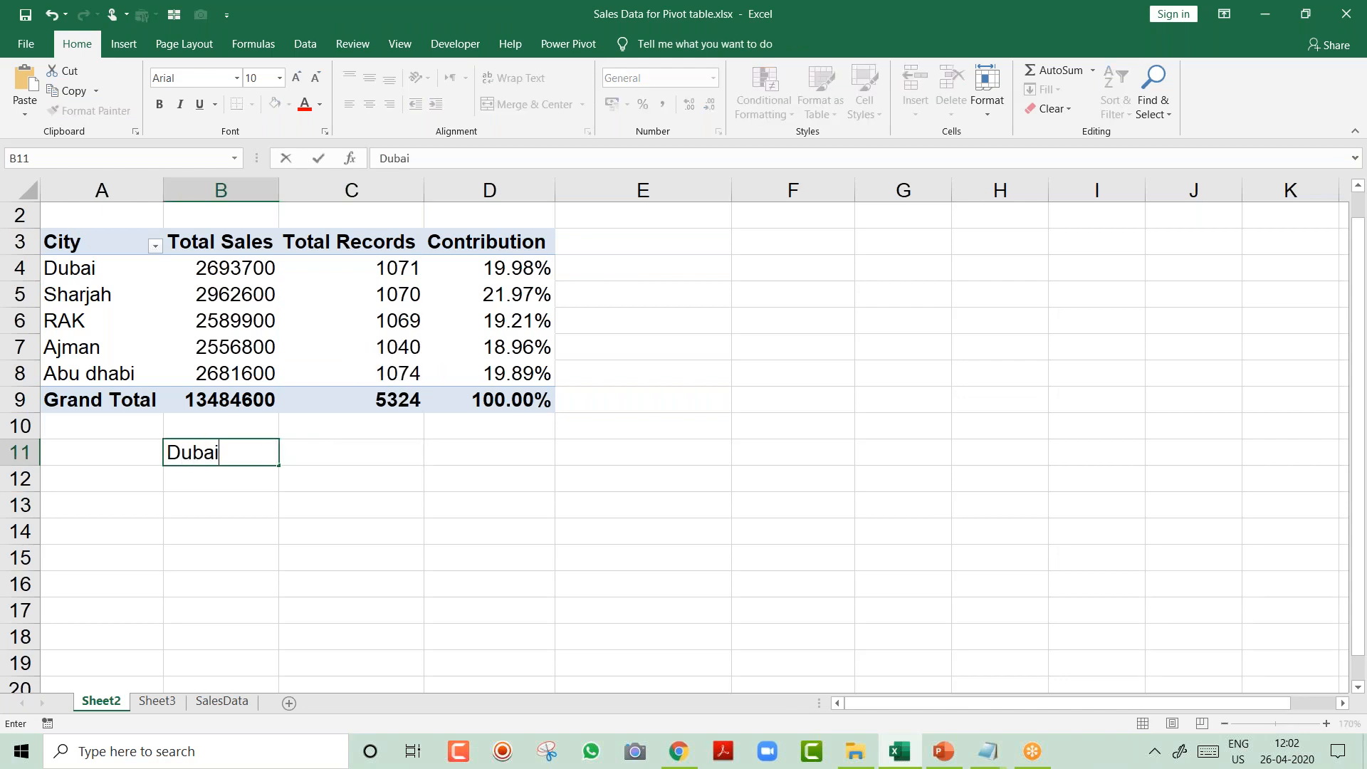
{"action": "key", "text": "Tab"}
{"action": "type", "text": "1071"}
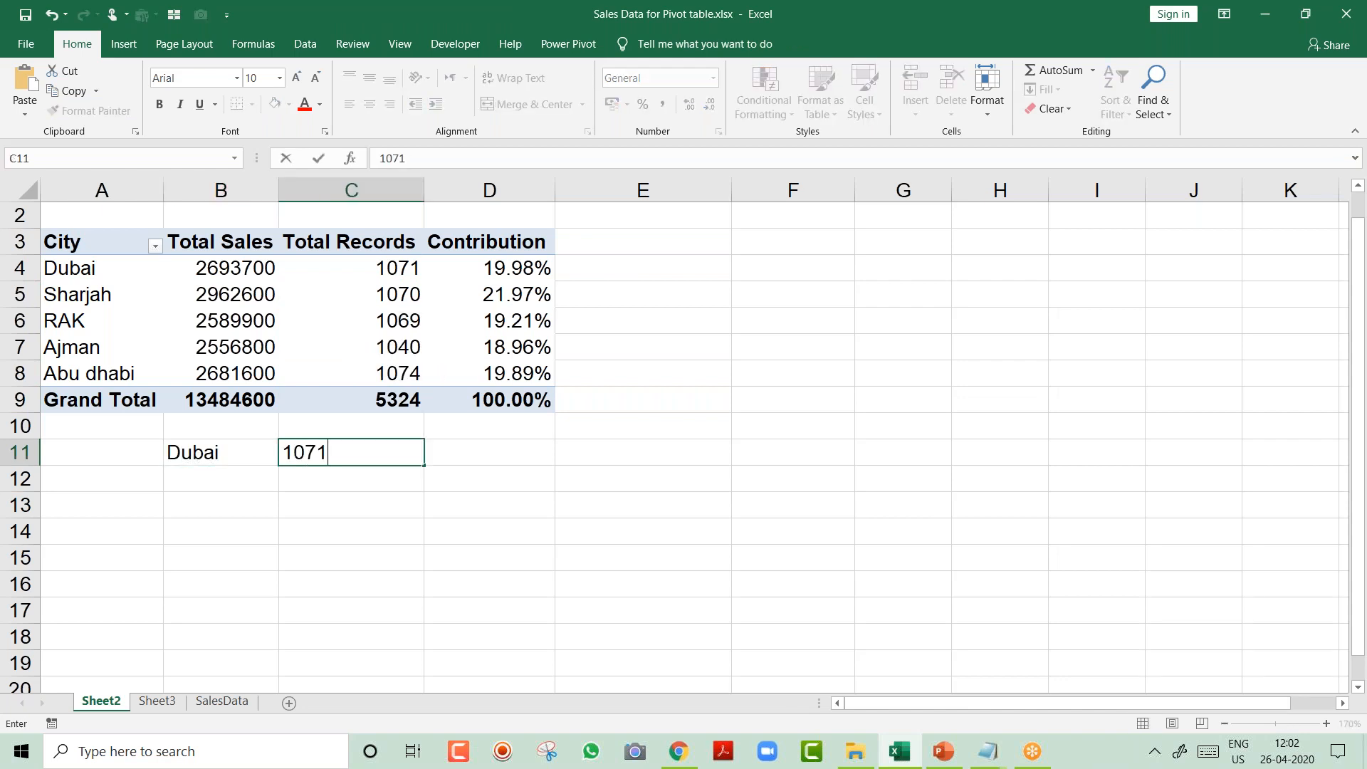
{"action": "key", "text": "Return"}
{"action": "key", "text": "Up"}
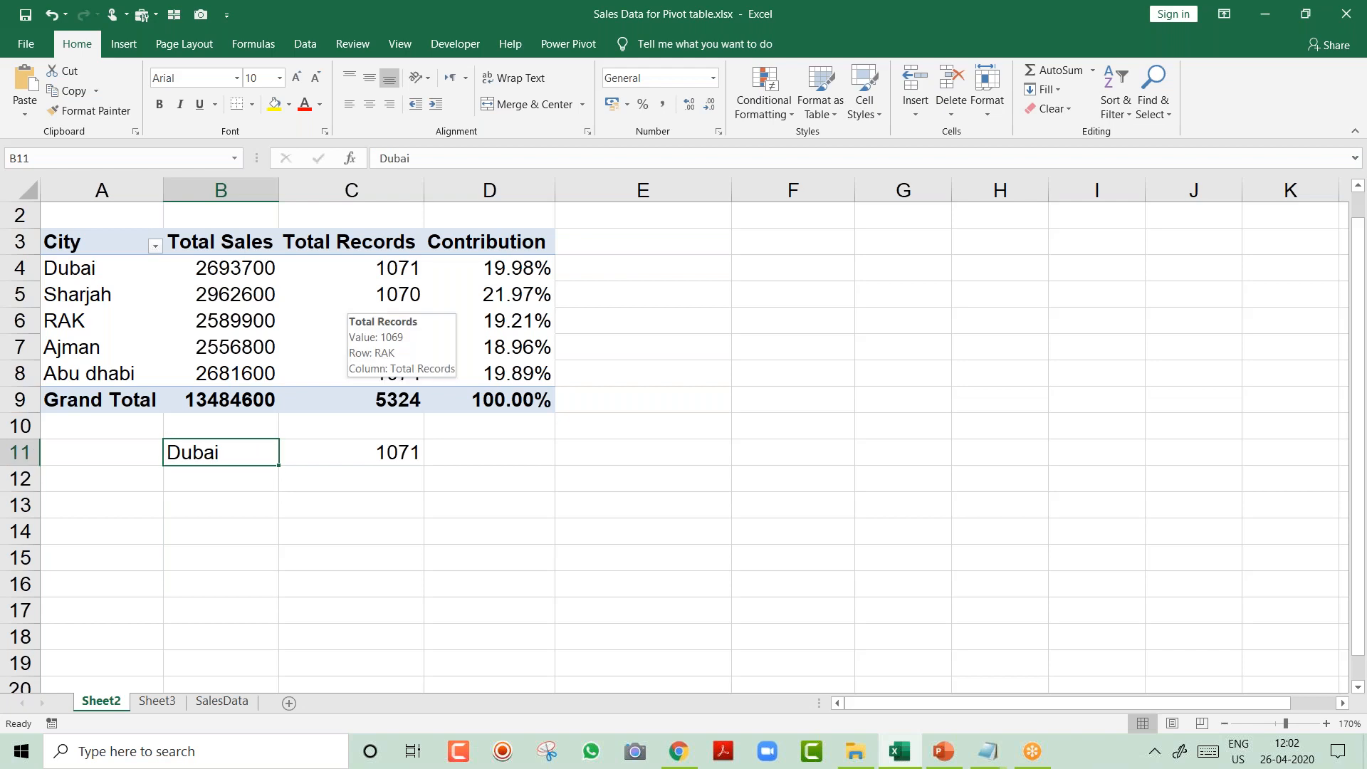
Change the city of record 2, in cell E3 of the SalesData sheet, to Dubai.
{"action": "key", "text": "ctrl+Page_Down"}
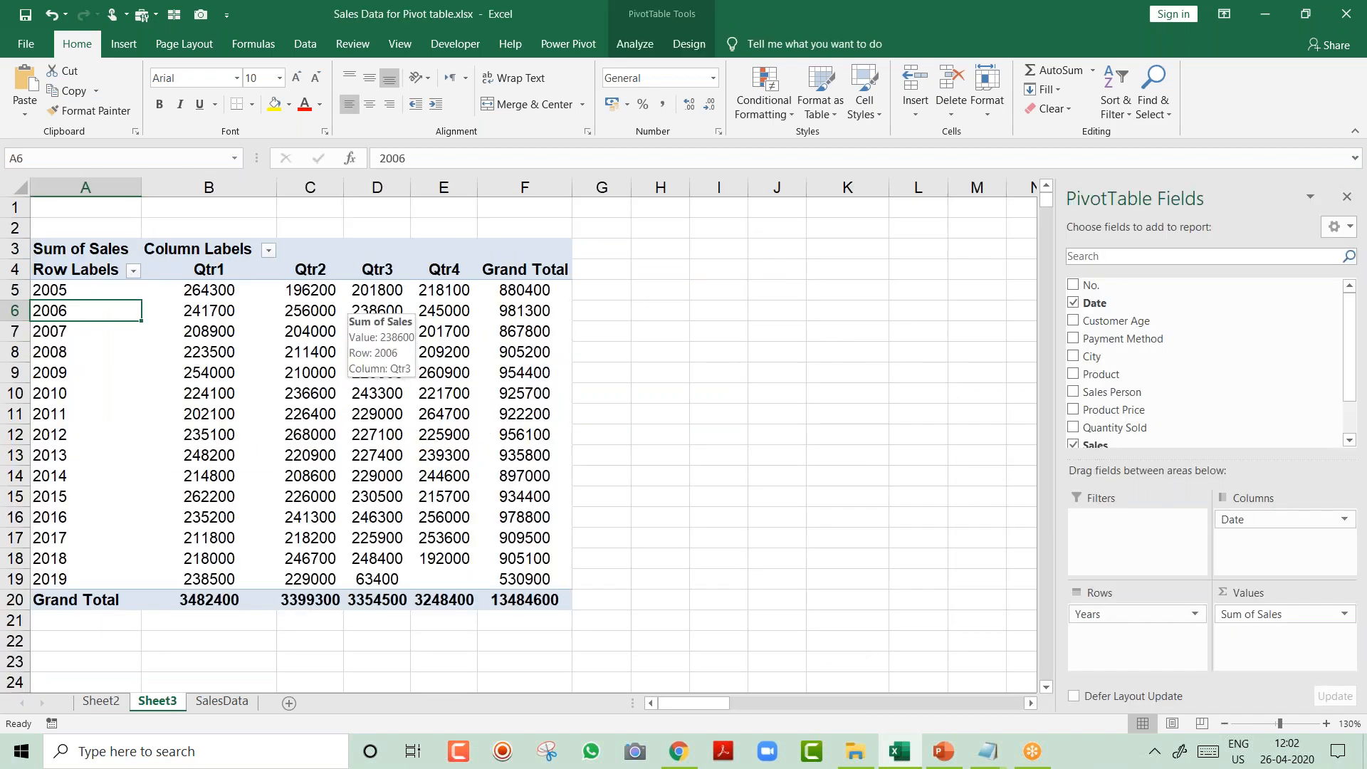
{"action": "key", "text": "ctrl+Page_Down"}
{"action": "key", "text": "Up"}
{"action": "key", "text": "Up"}
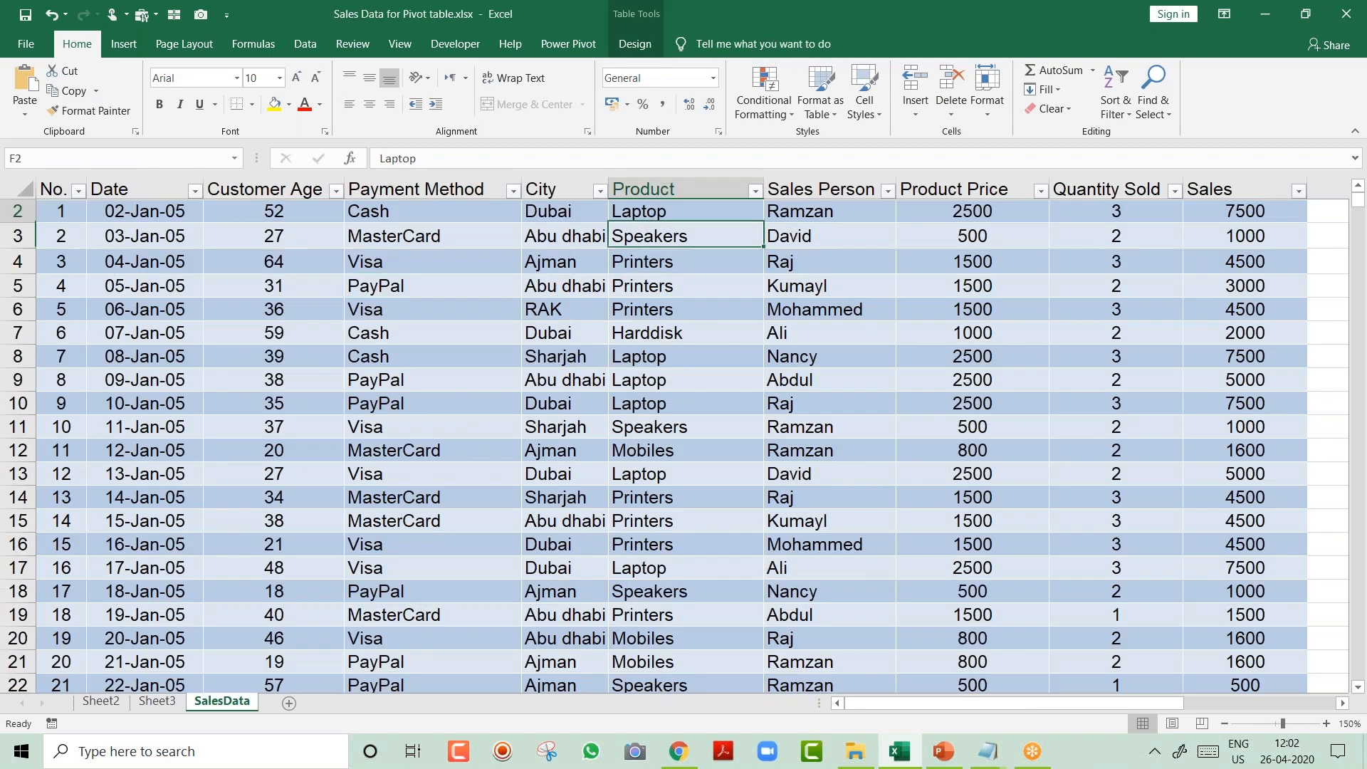
{"action": "key", "text": "Up"}
{"action": "key", "text": "Right"}
{"action": "key", "text": "Right"}
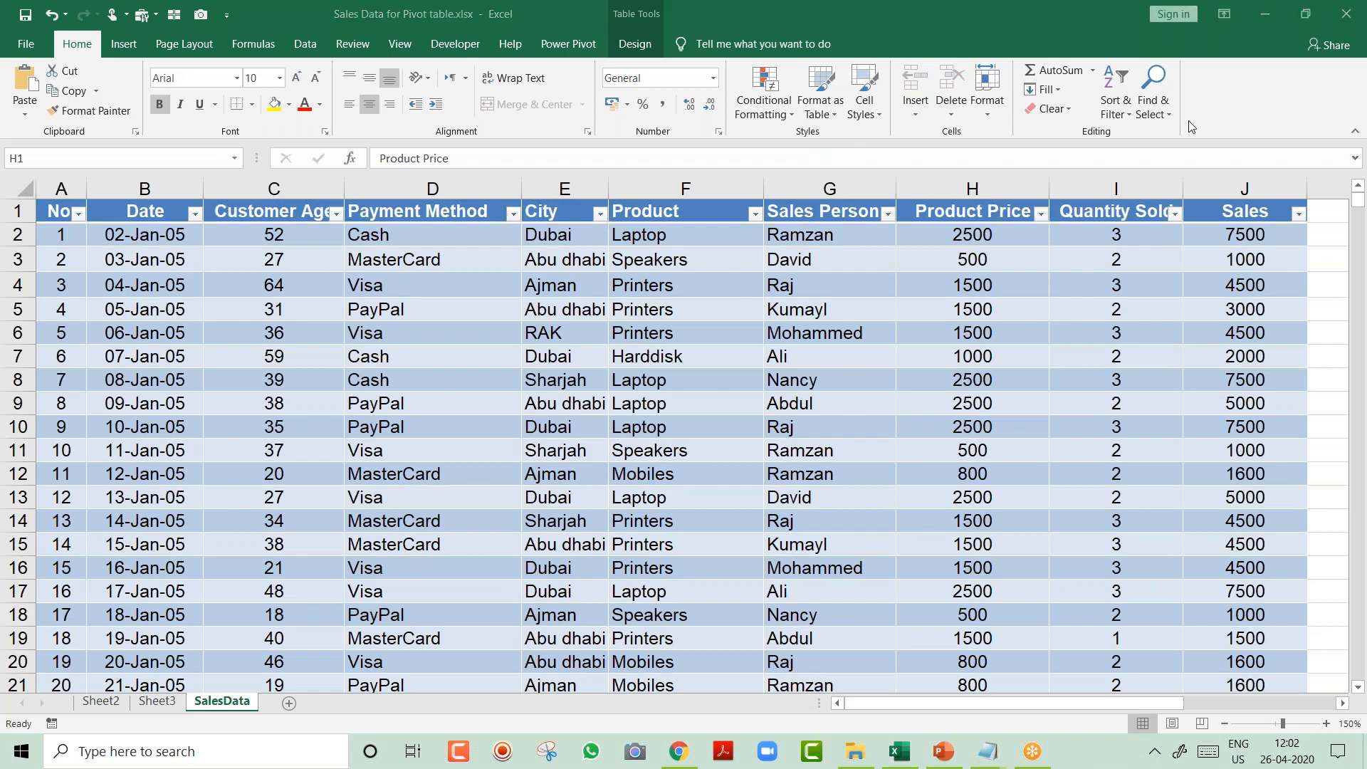
{"action": "left_click", "coordinate": [563, 15]}
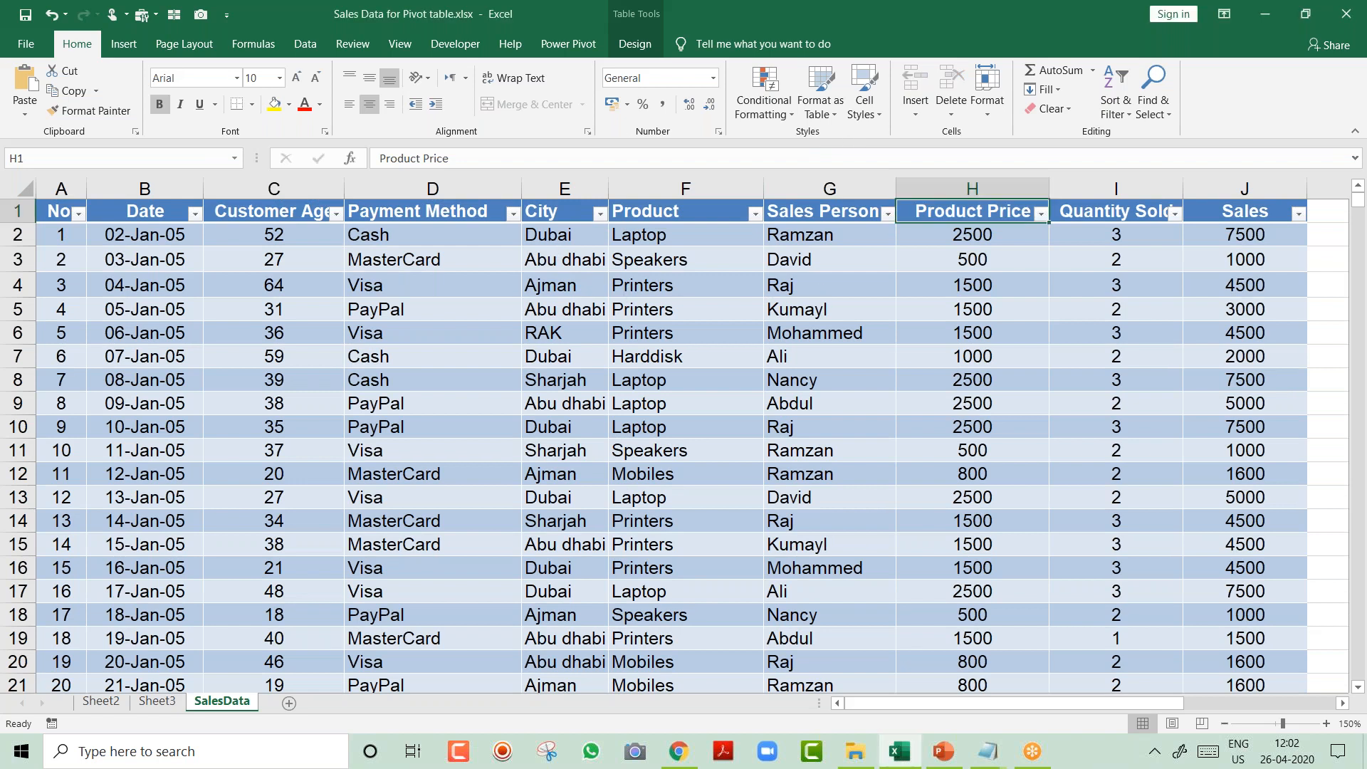
{"action": "left_click", "coordinate": [554, 251]}
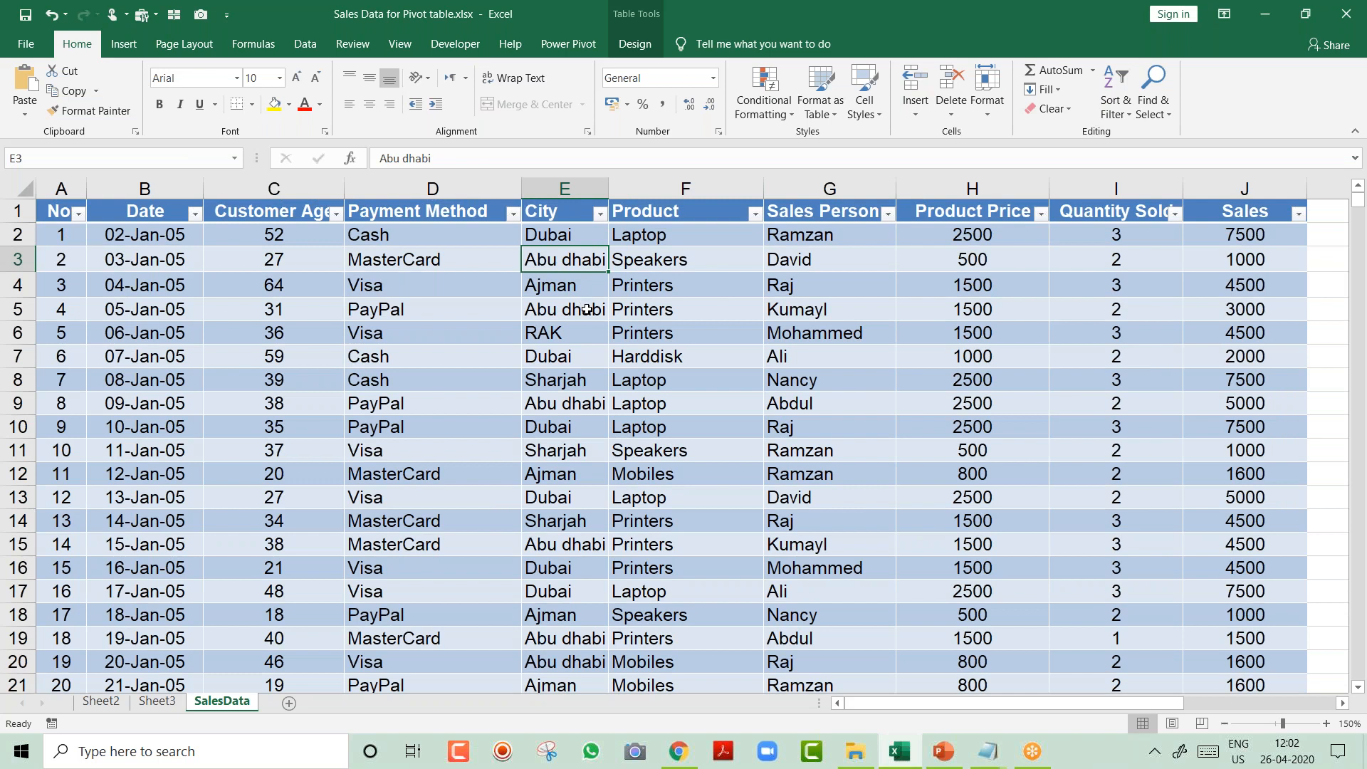
{"action": "type", "text": "Dubai"}
{"action": "key", "text": "Return"}
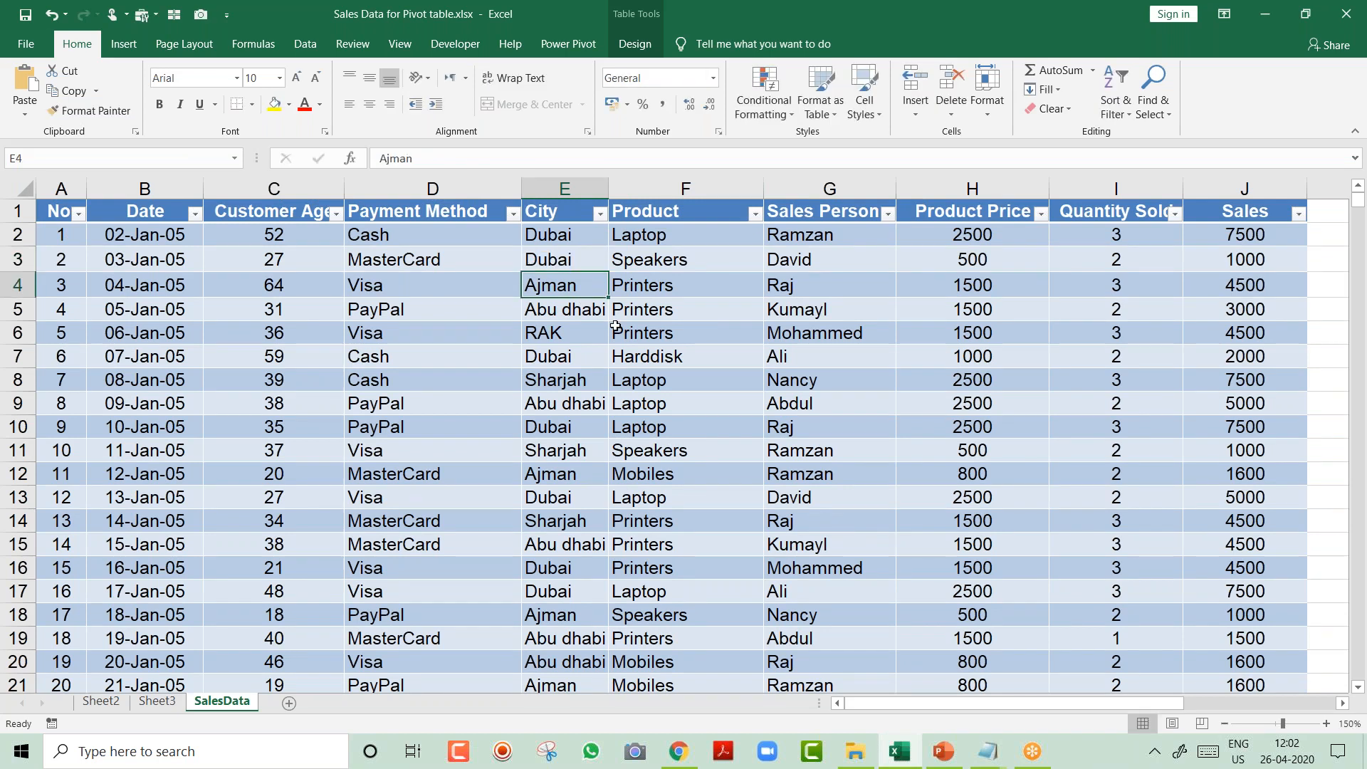
Compare Dubai's Total Records in the Sheet2 city report with the edited source data on SalesData.
{"action": "key", "text": "ctrl+Page_Up"}
{"action": "key", "text": "ctrl+Page_Up"}
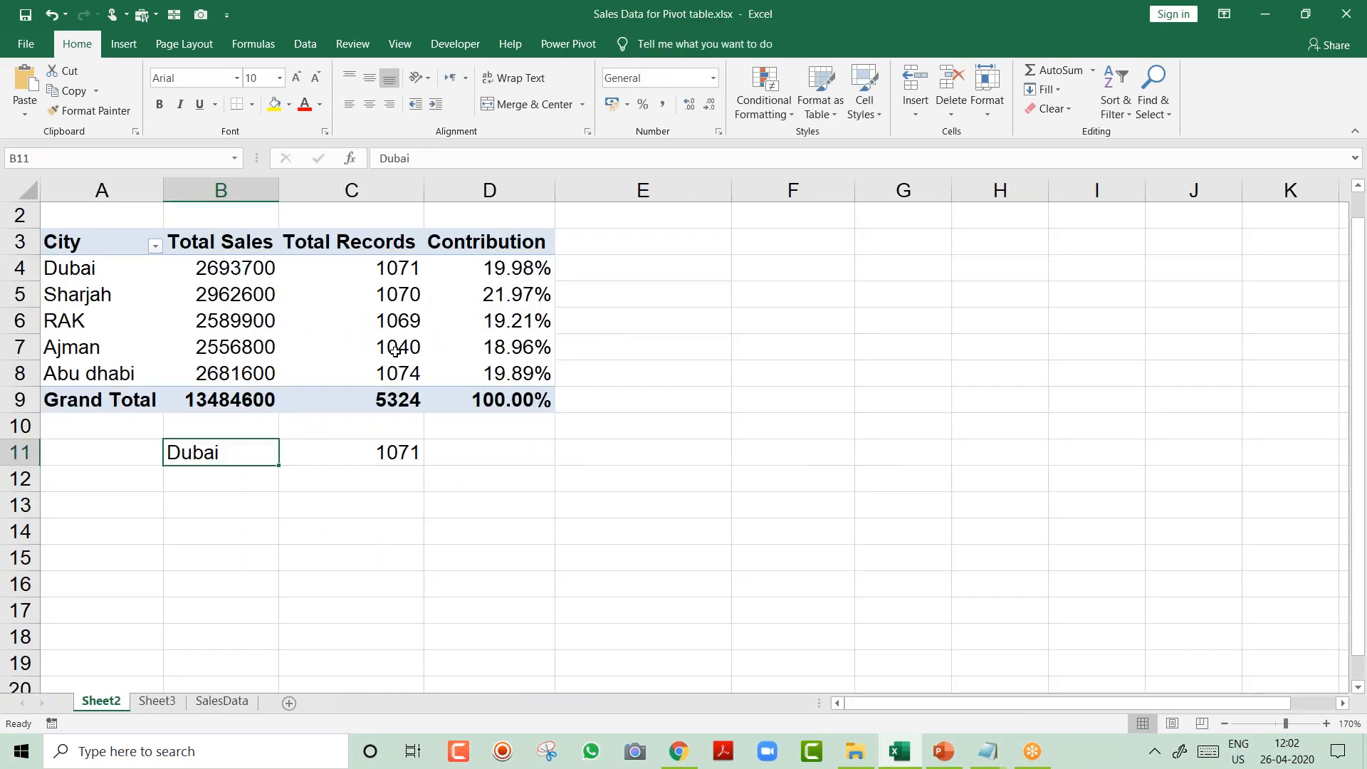
{"action": "left_click", "coordinate": [389, 271]}
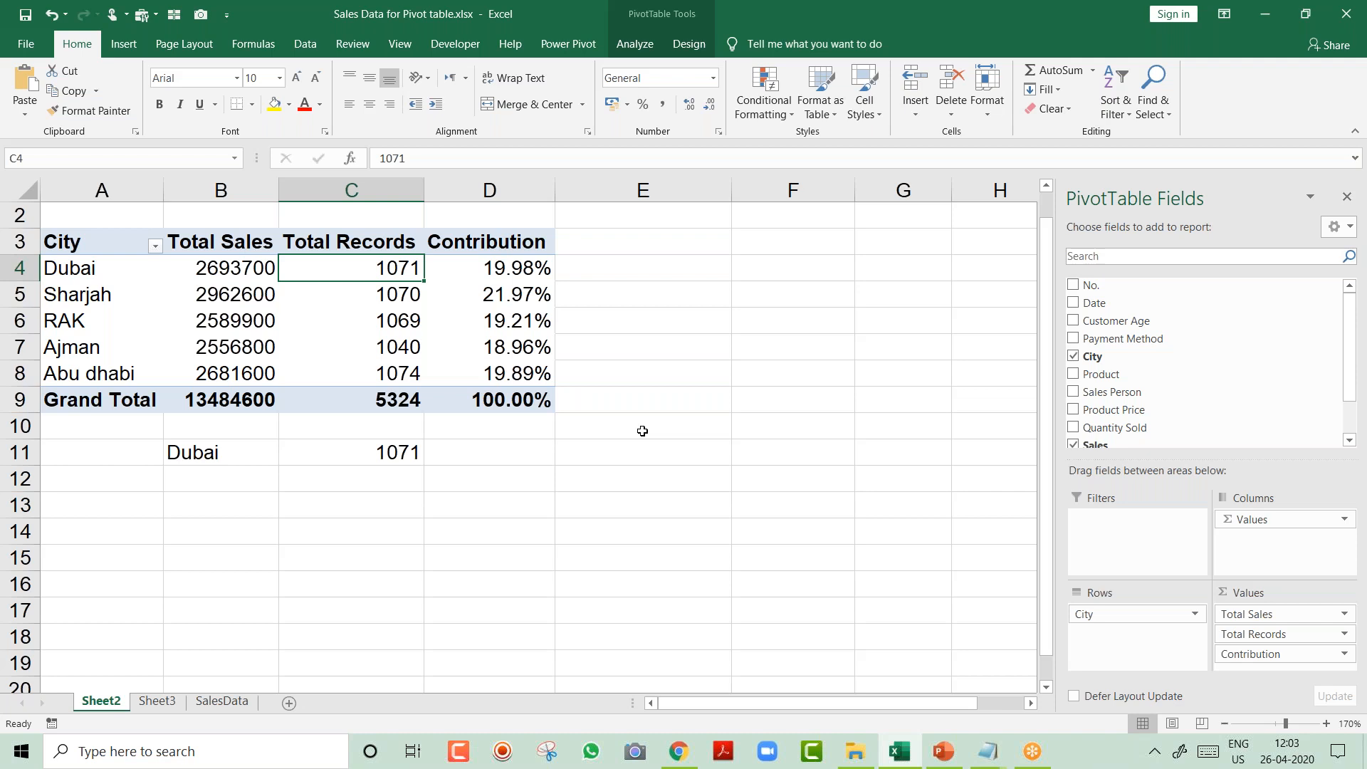
{"action": "key", "text": "ctrl+Page_Down"}
{"action": "key", "text": "ctrl+Page_Down"}
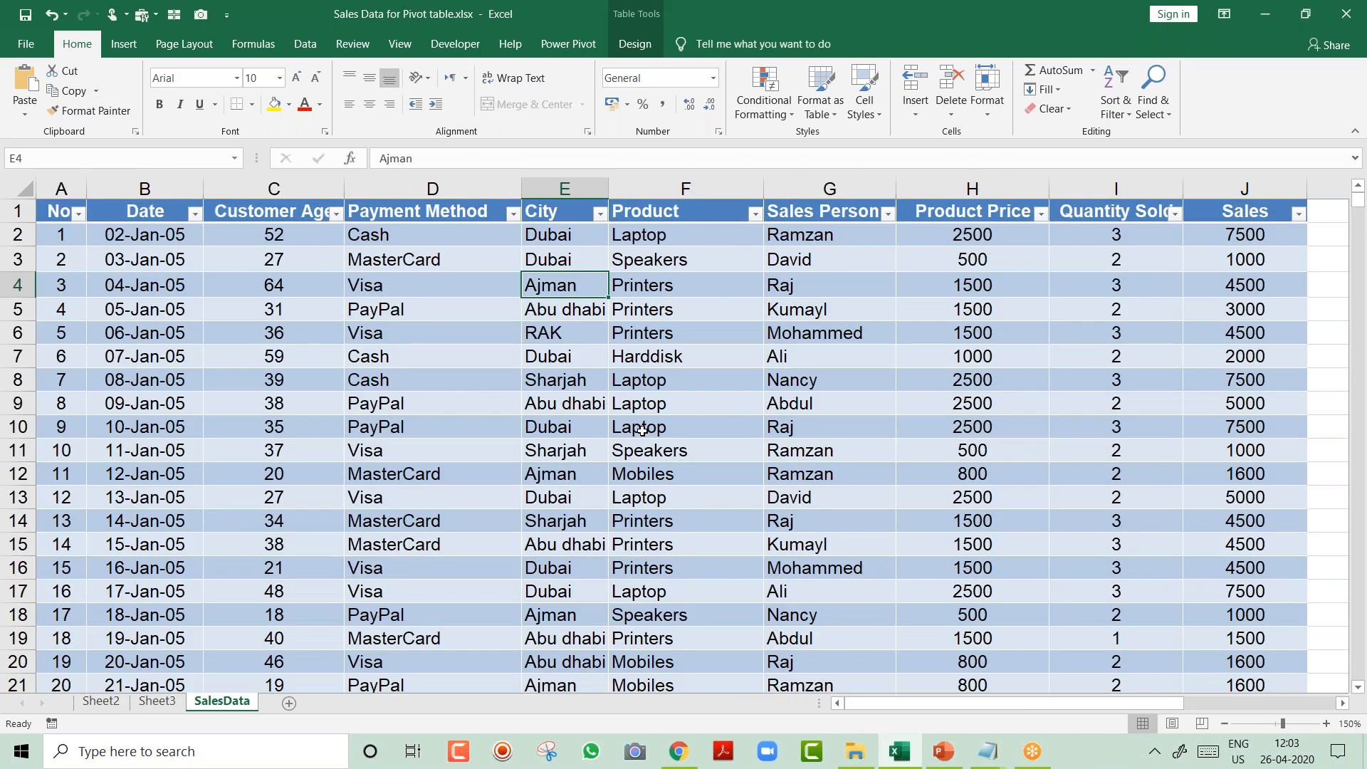
{"action": "key", "text": "ctrl+Page_Up"}
{"action": "key", "text": "ctrl+Page_Up"}
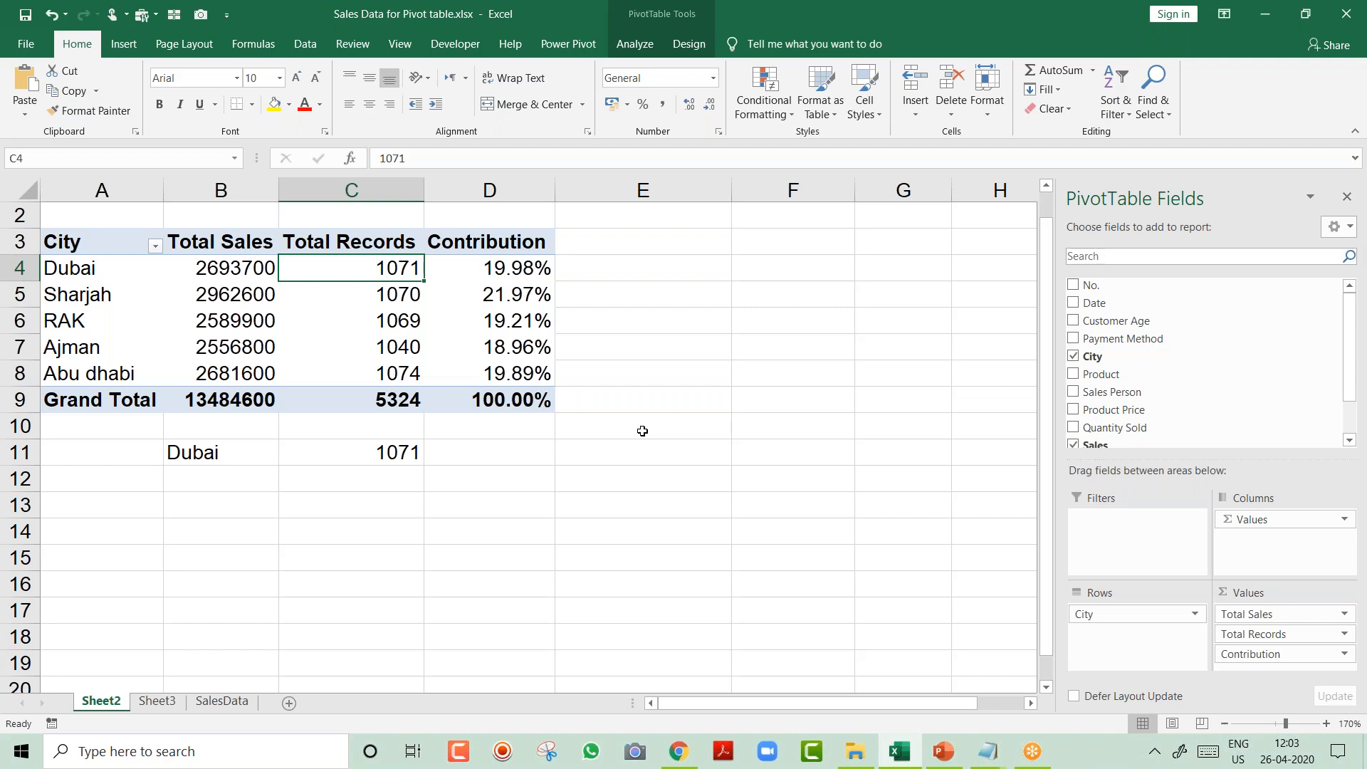
{"action": "key", "text": "ctrl+Page_Down"}
{"action": "key", "text": "ctrl+Page_Down"}
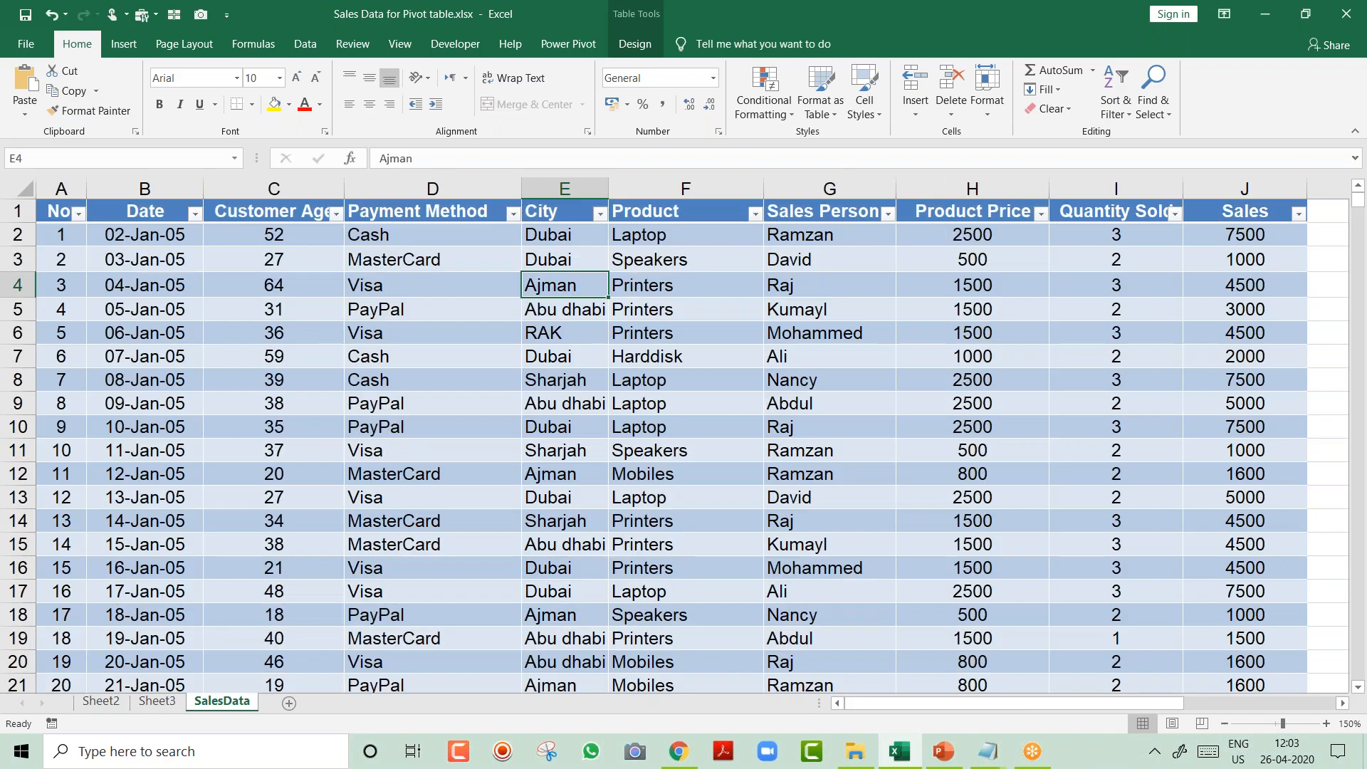
{"action": "key", "text": "ctrl+Page_Up"}
{"action": "key", "text": "ctrl+Page_Up"}
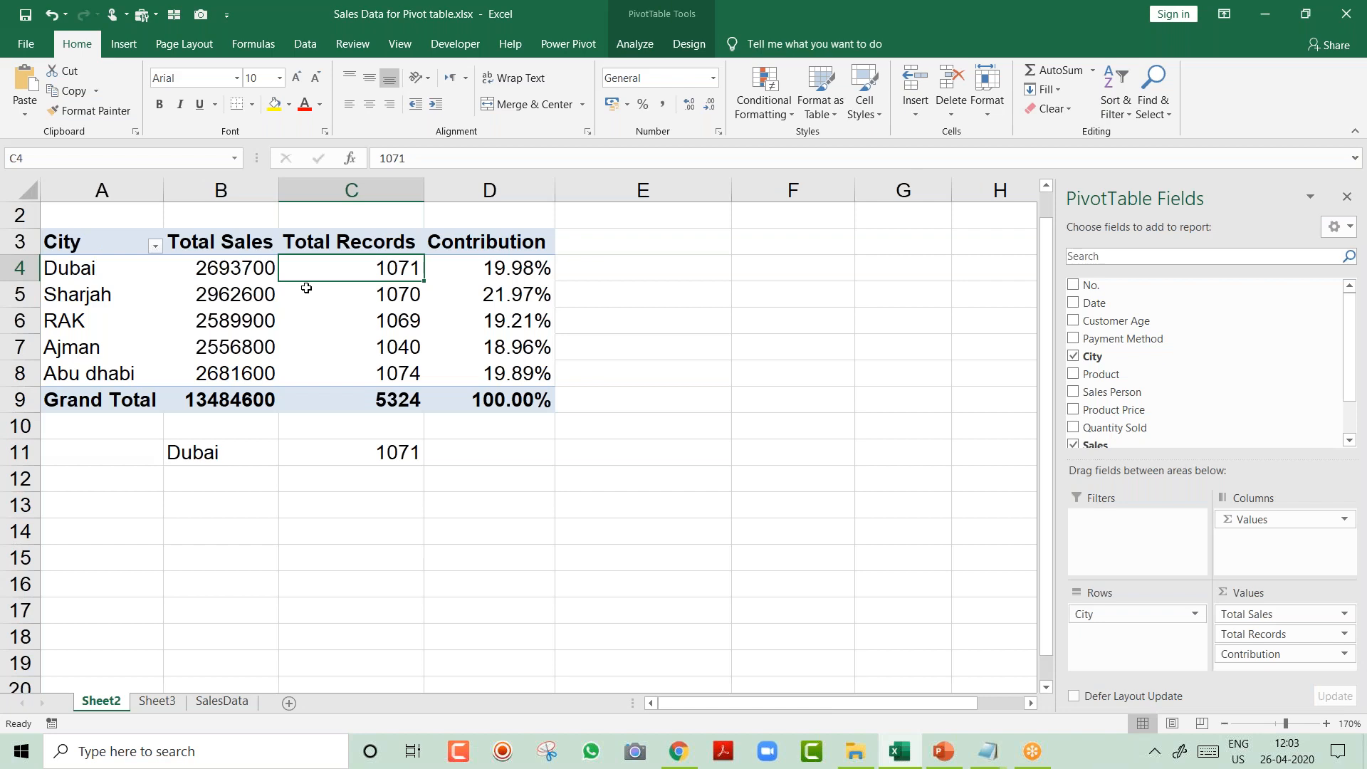
Refresh the city PivotTable on Sheet2 so that it picks up the edited sales record.
{"action": "right_click", "coordinate": [327, 301]}
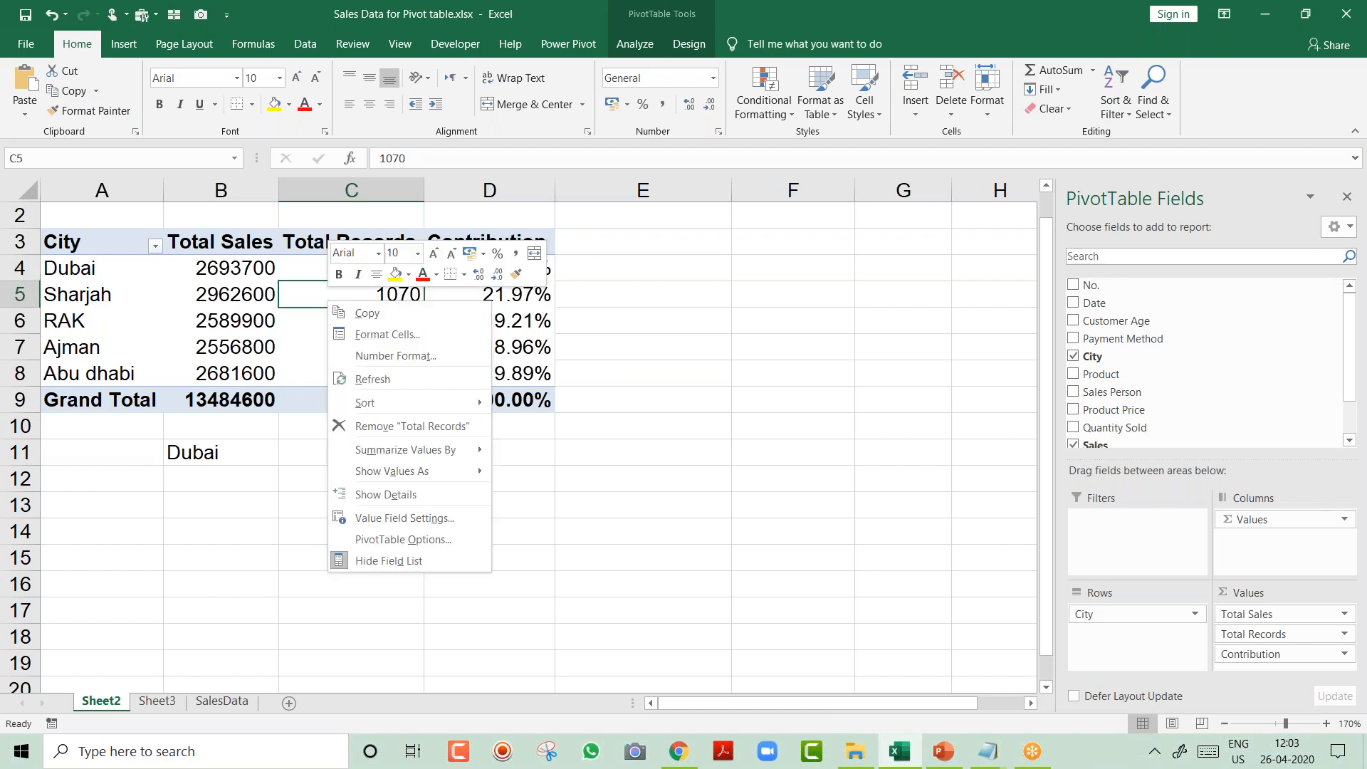
{"action": "left_click", "coordinate": [403, 382]}
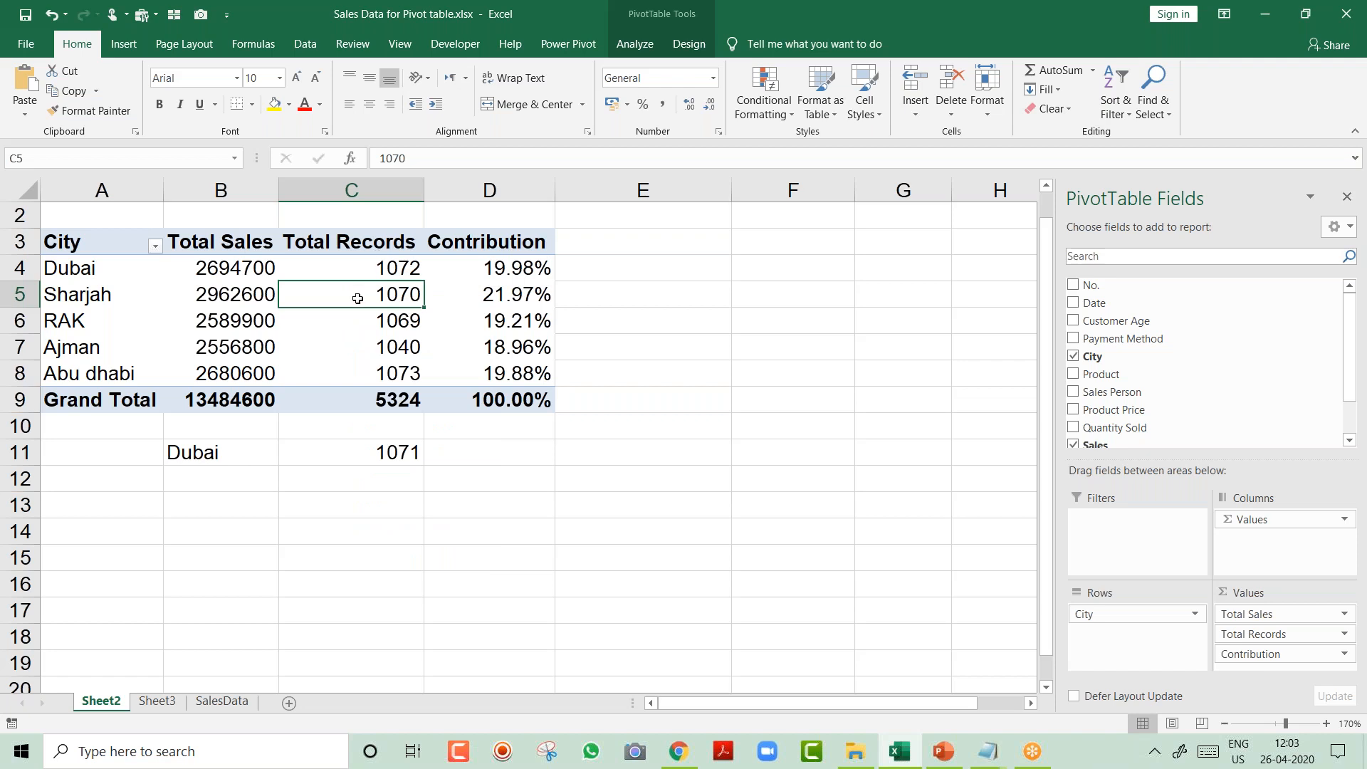
{"action": "mouse_move", "coordinate": [358, 298]}
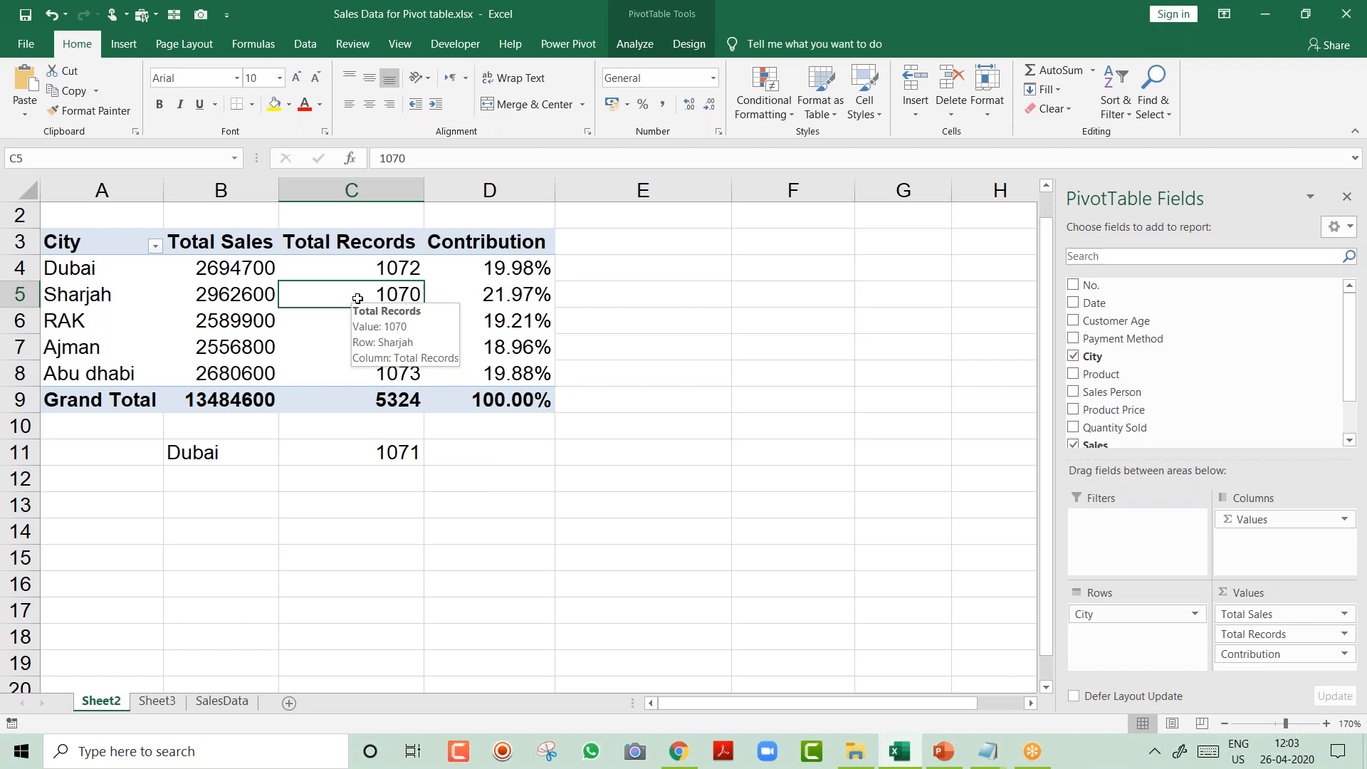
Clear the Dubai note from B11:C11 below the city report.
{"action": "left_click", "coordinate": [384, 449]}
{"action": "key", "text": "shift+Left"}
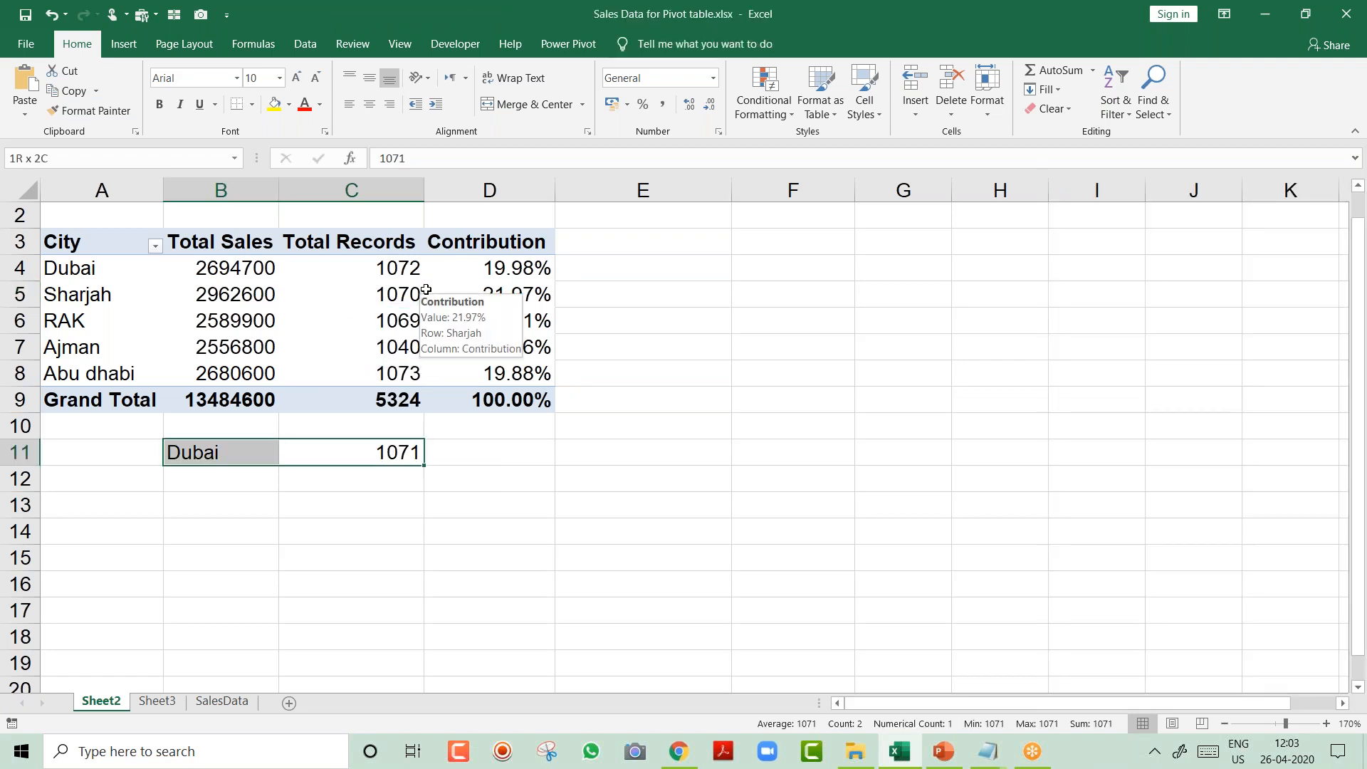
{"action": "key", "text": "Delete"}
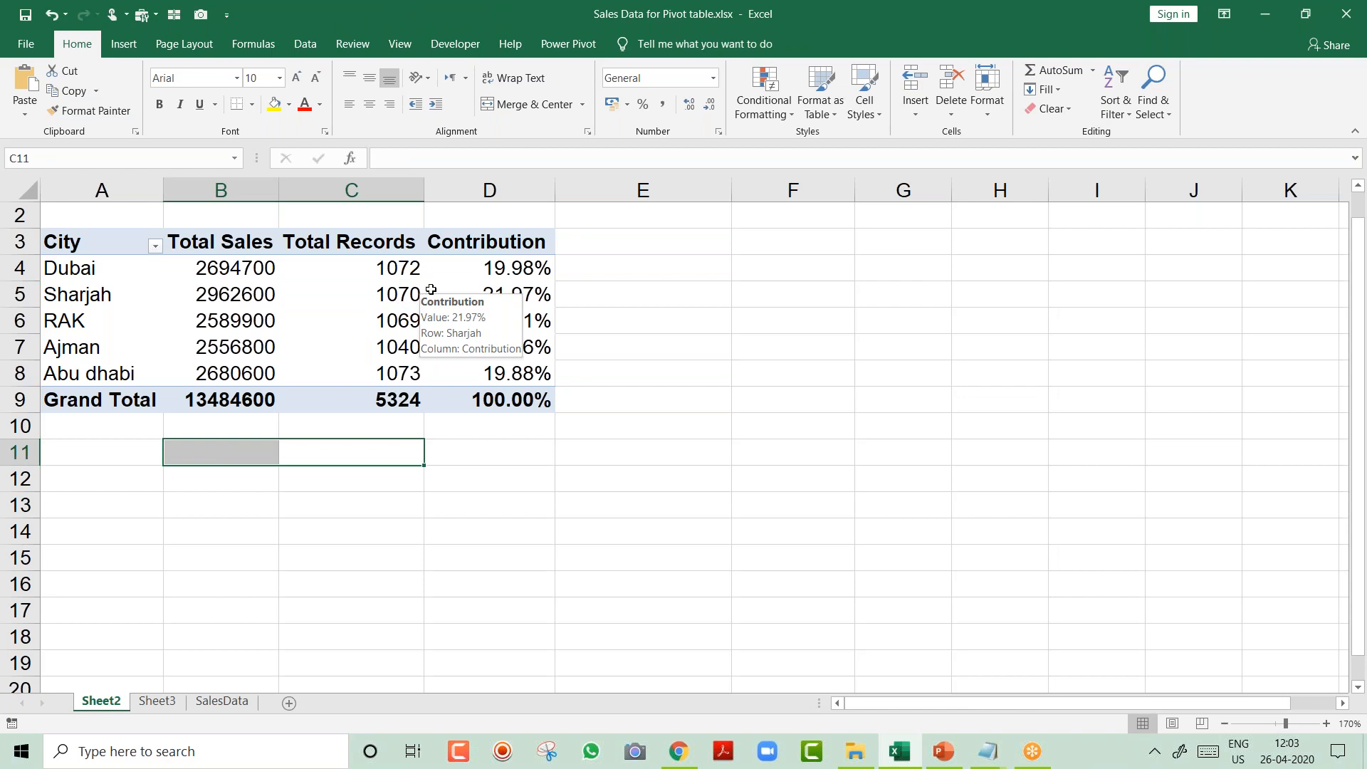
Refresh the city PivotTable once more from its Total Records values.
{"action": "left_click", "coordinate": [352, 318]}
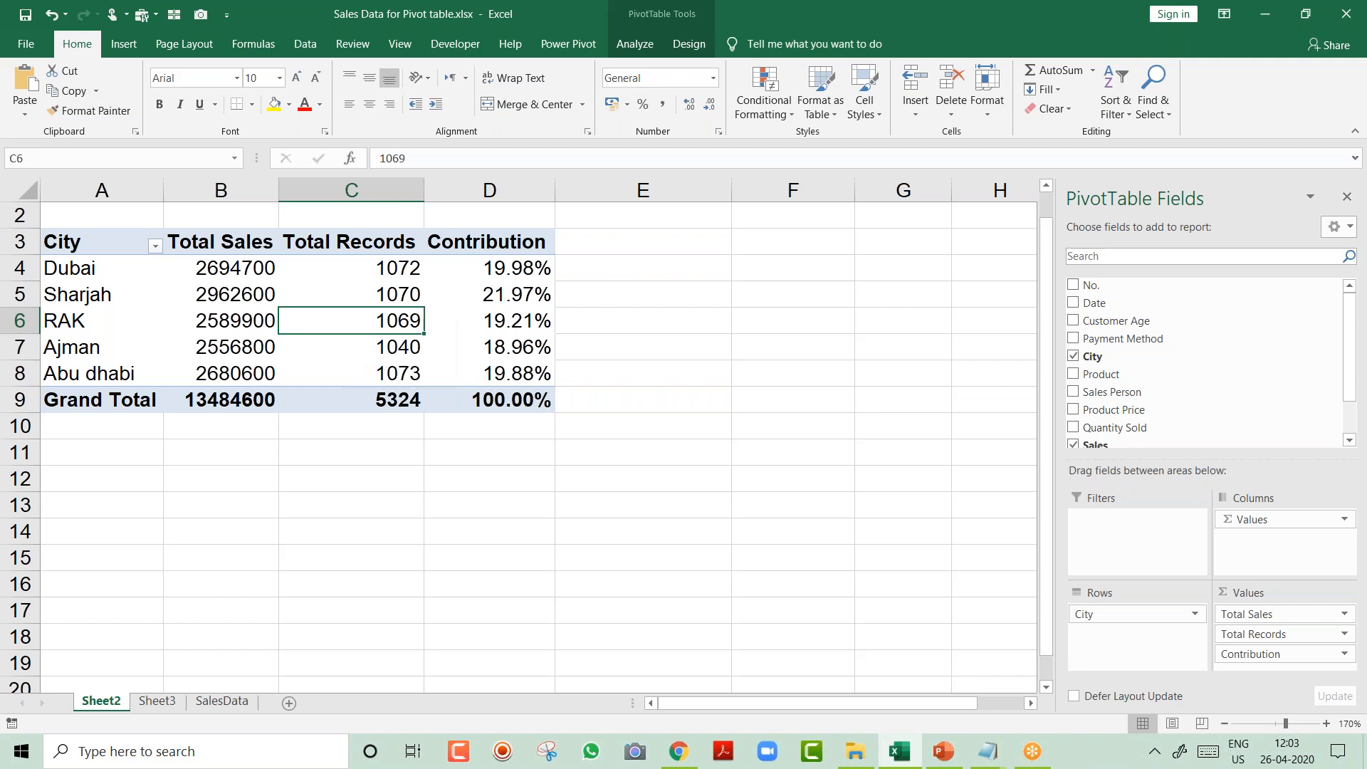
{"action": "right_click", "coordinate": [351, 316]}
{"action": "left_click", "coordinate": [393, 396]}
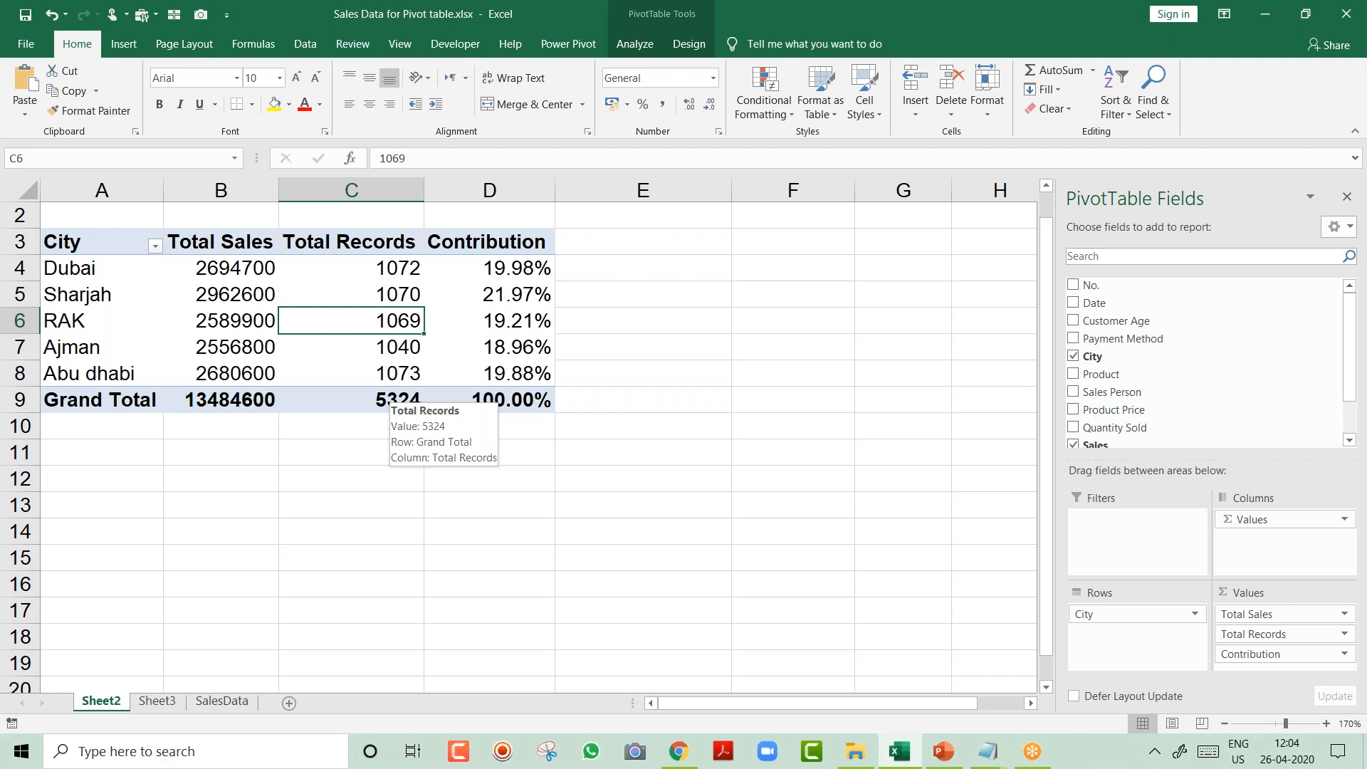
Change the cities of records 3 and 4, in cells E4 and E5 of SalesData, to Dubai.
{"action": "key", "text": "ctrl+Page_Down"}
{"action": "key", "text": "ctrl+Page_Down"}
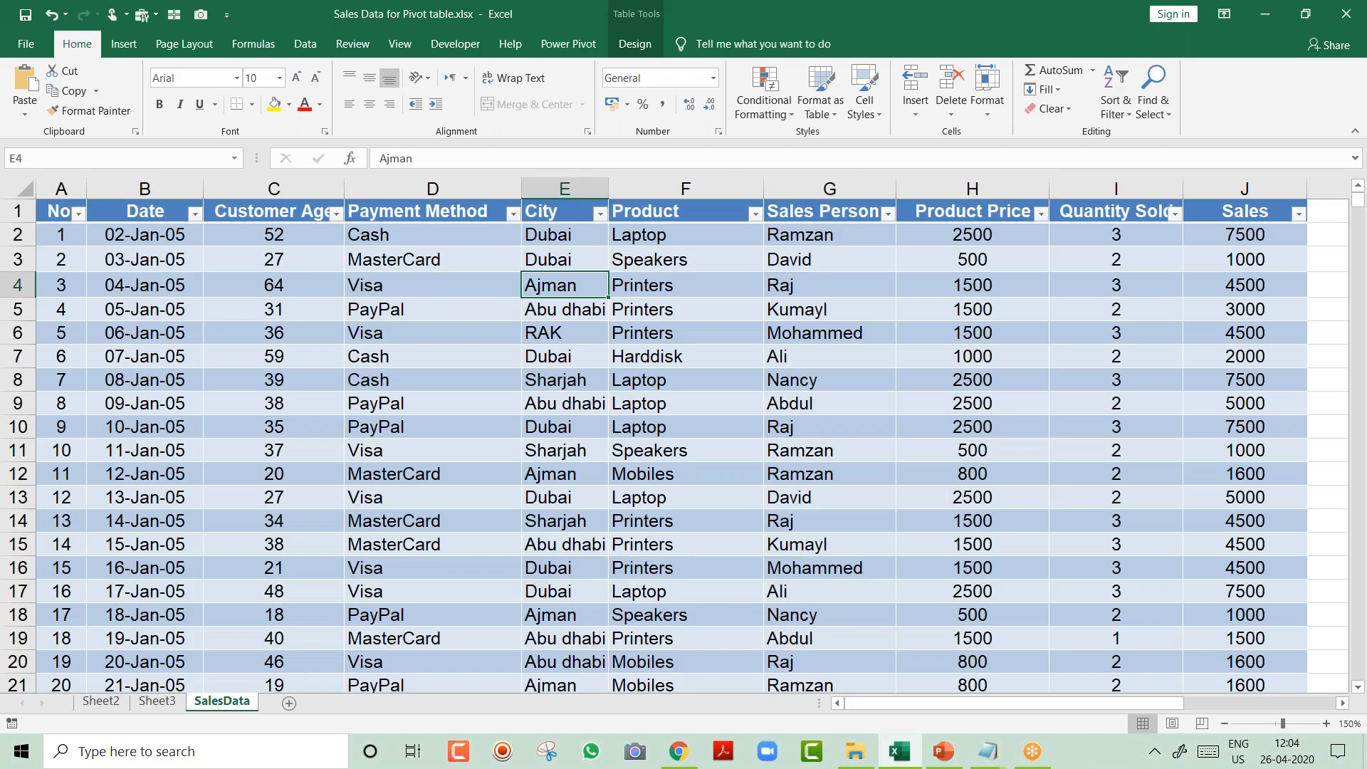
{"action": "key", "text": "Left"}
{"action": "key", "text": "Right"}
{"action": "type", "text": "dubai"}
{"action": "key", "text": "Return"}
{"action": "type", "text": "dubai"}
{"action": "key", "text": "Return"}
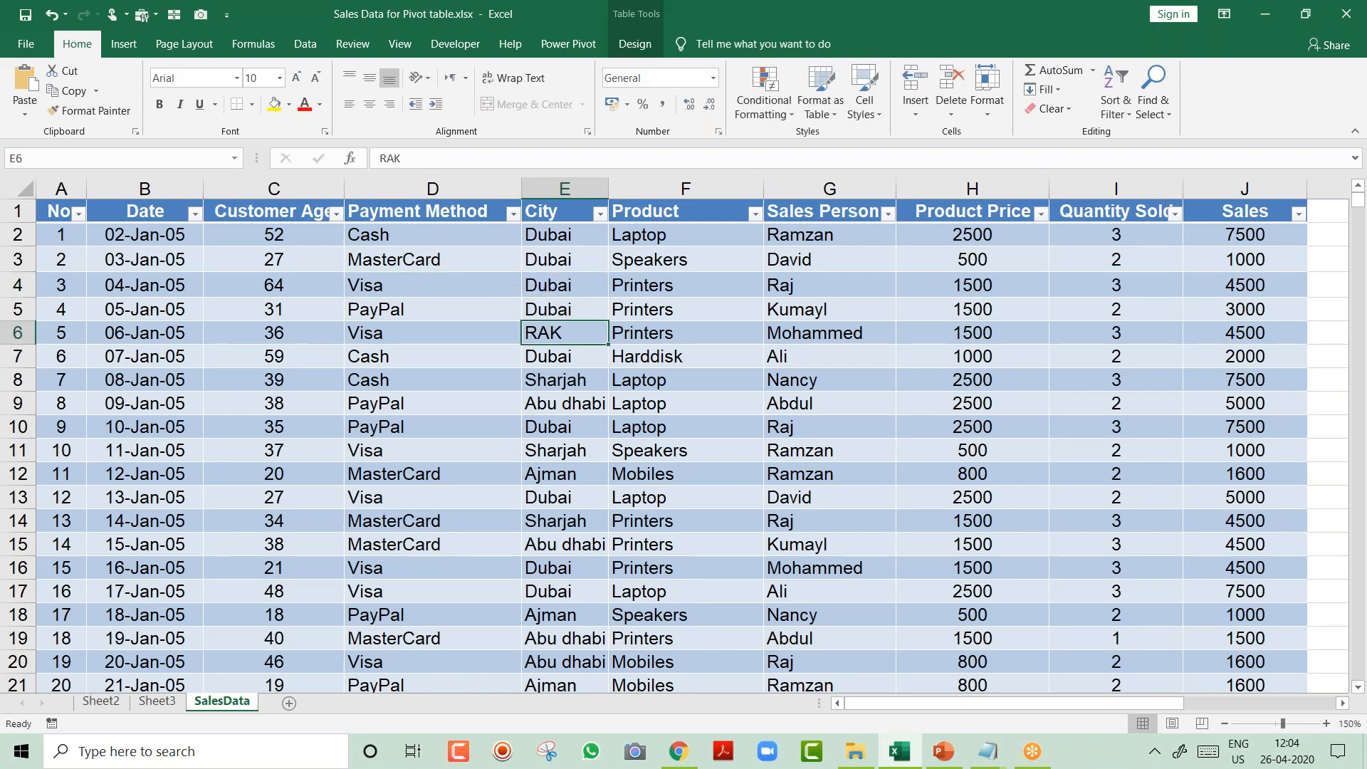
Set the Sheet2 city PivotTable to refresh its data when opening the file, and accept applying this to reports sharing the source.
{"action": "key", "text": "ctrl+Page_Up"}
{"action": "key", "text": "ctrl+Page_Up"}
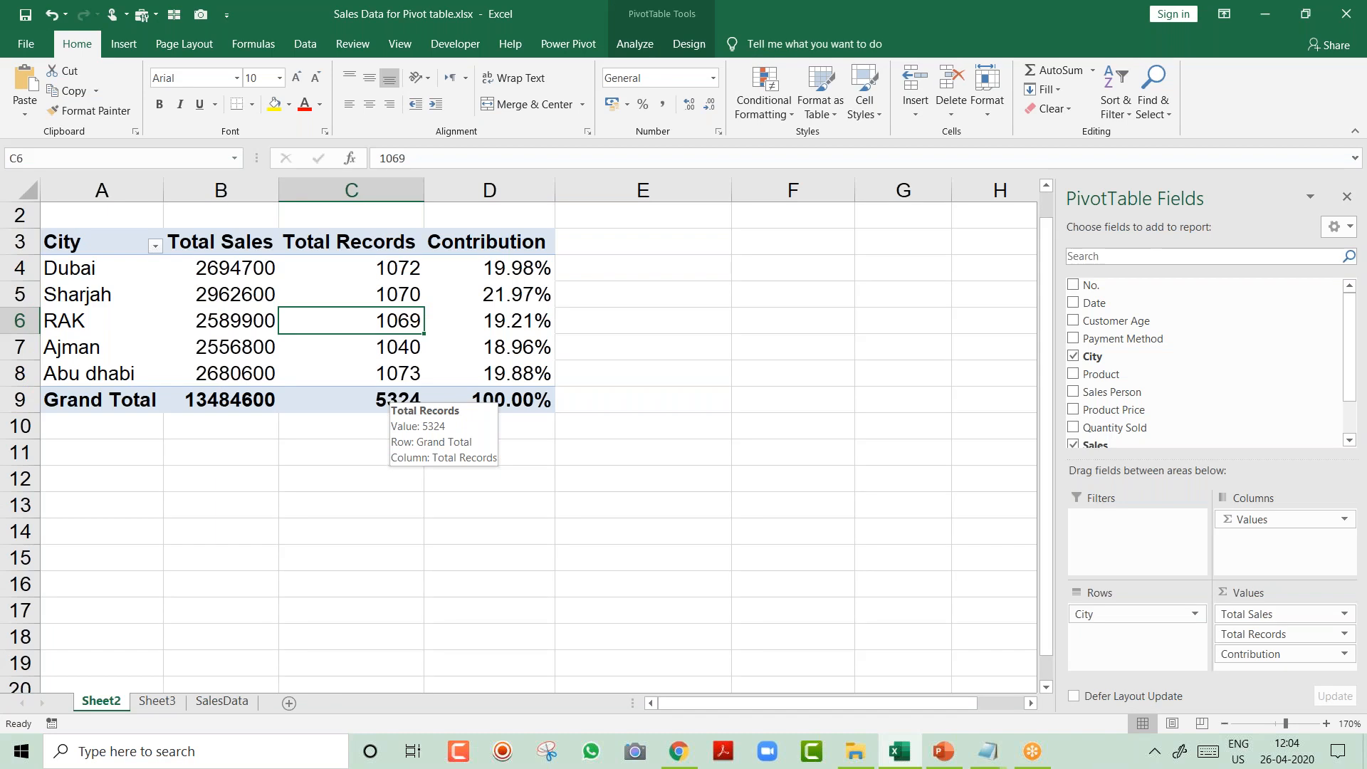
{"action": "right_click", "coordinate": [382, 293]}
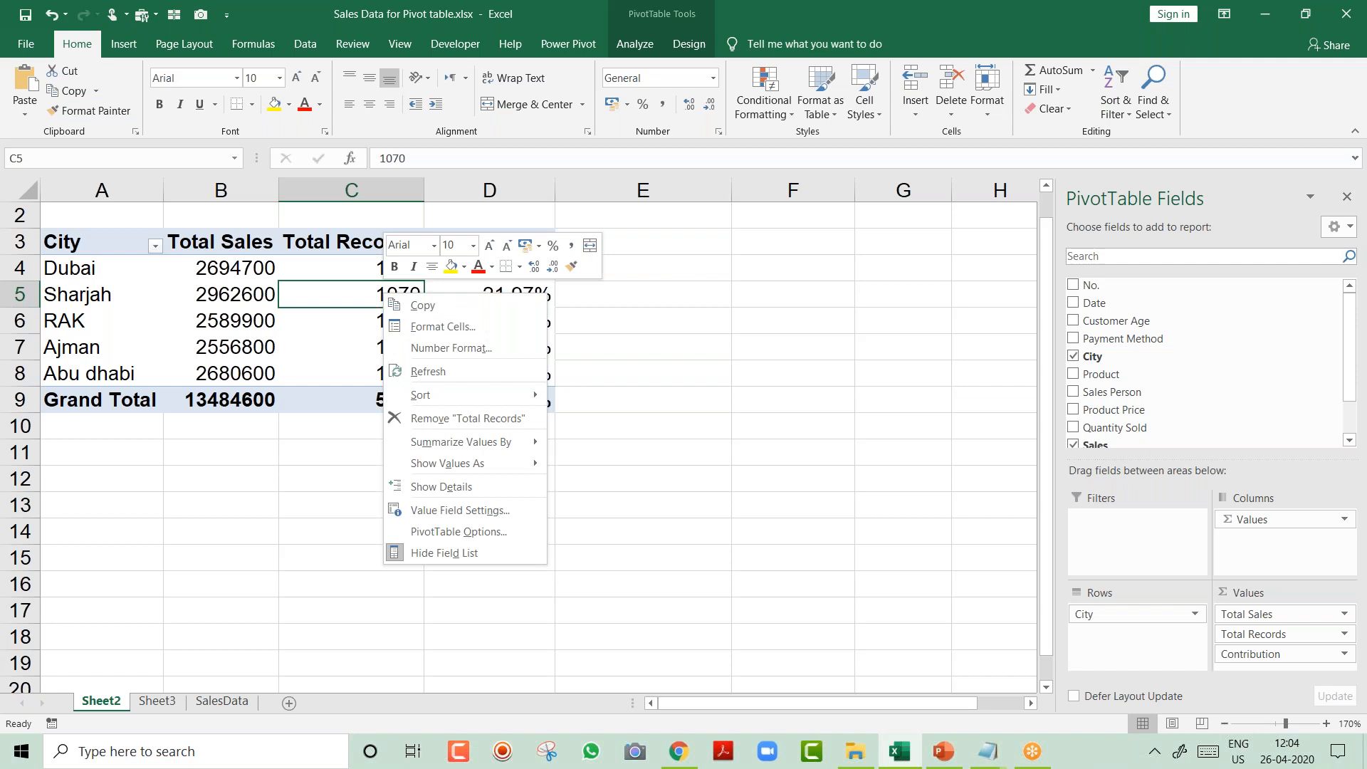
{"action": "left_click", "coordinate": [507, 535]}
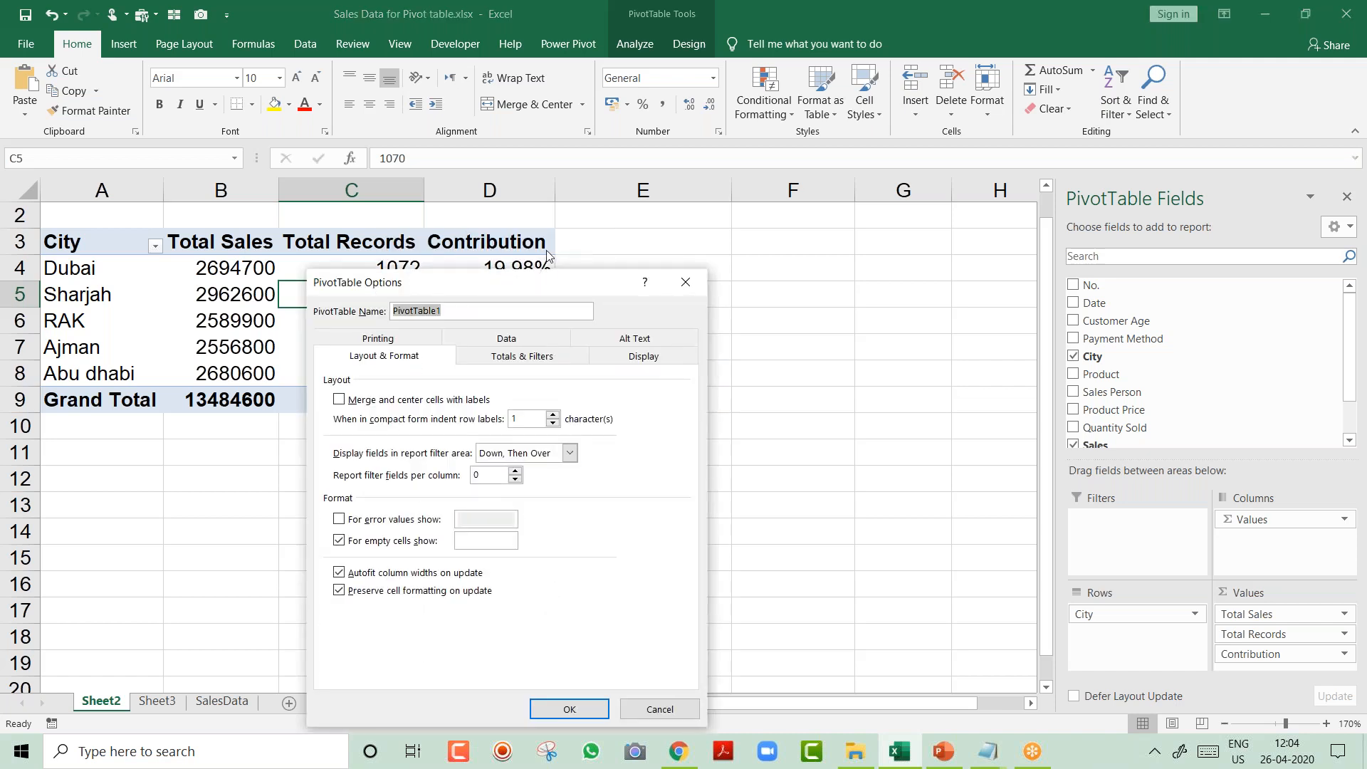
{"action": "left_click_drag", "start_coordinate": [531, 289], "coordinate": [597, 257]}
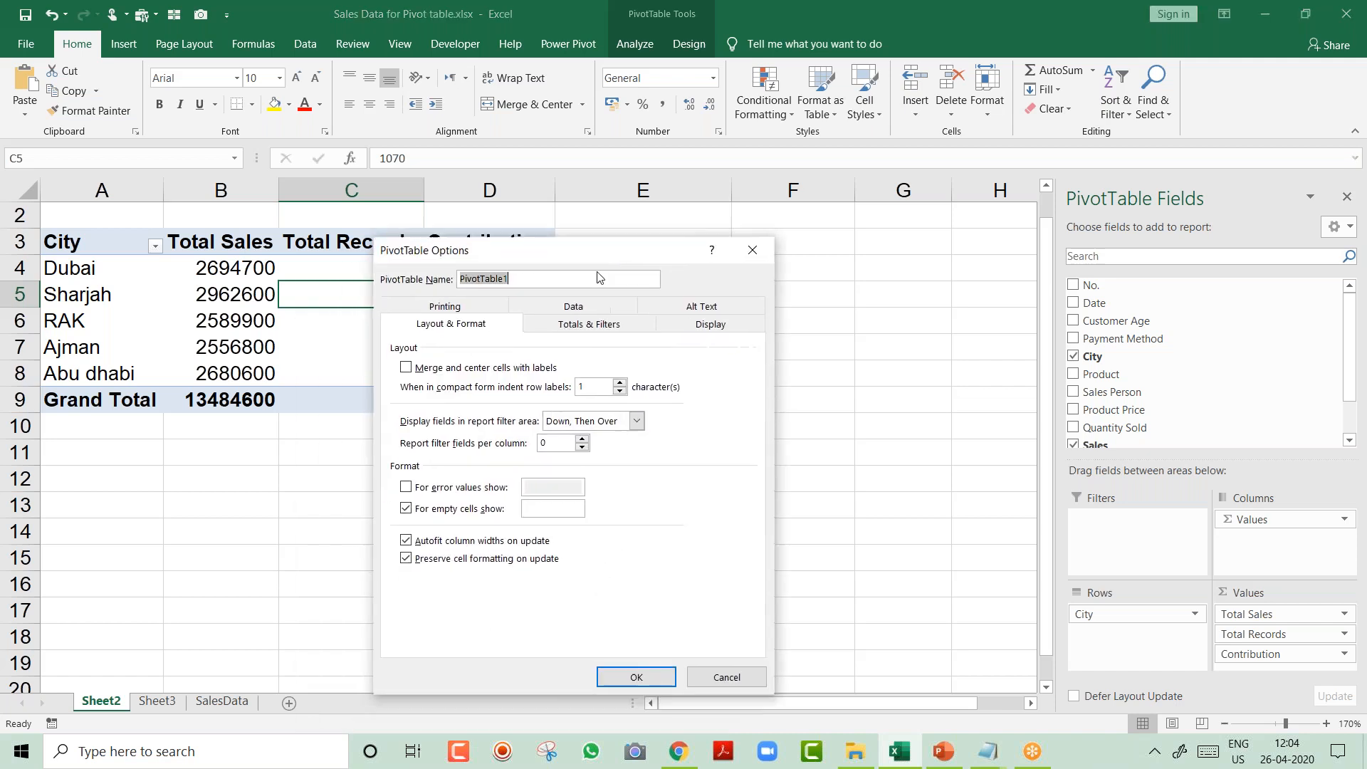
{"action": "left_click", "coordinate": [597, 311]}
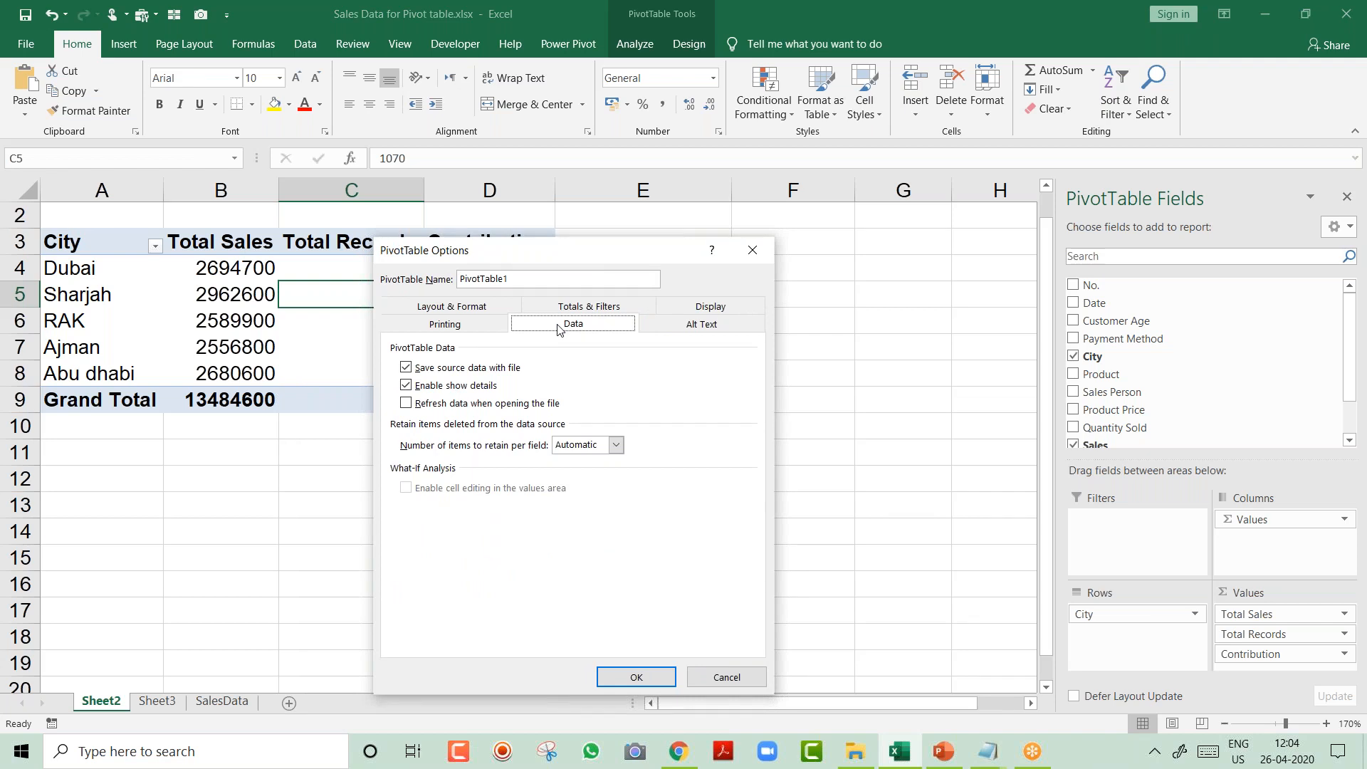
{"action": "left_click", "coordinate": [411, 405]}
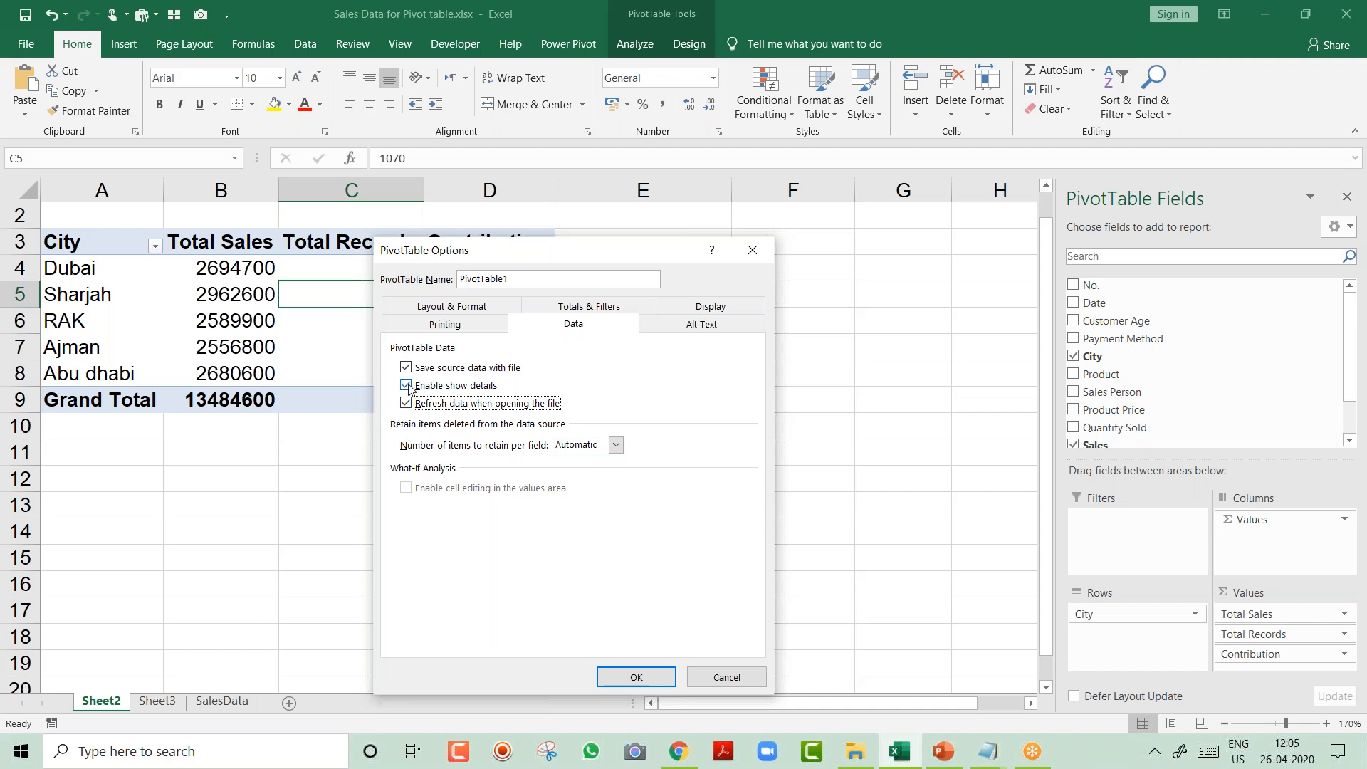
{"action": "left_click", "coordinate": [641, 678]}
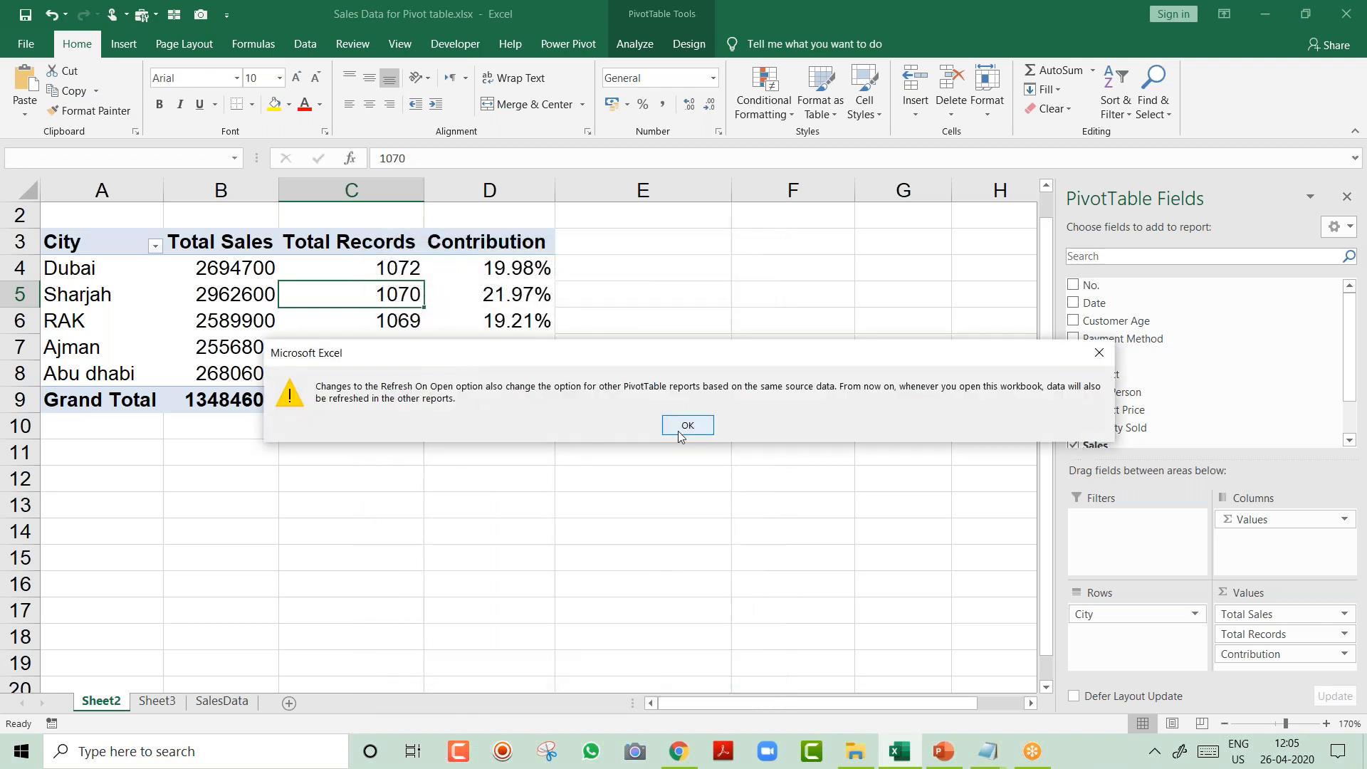
{"action": "left_click", "coordinate": [687, 426]}
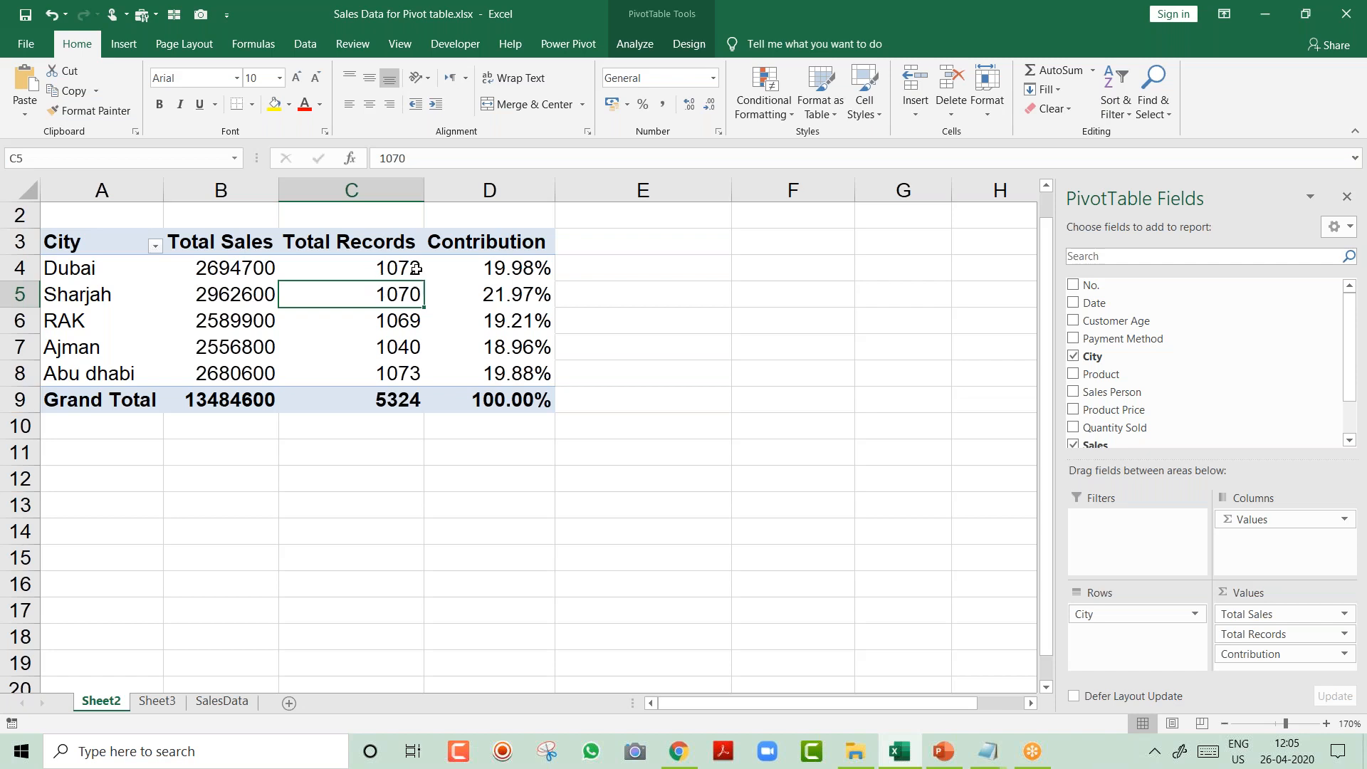
{"action": "mouse_move", "coordinate": [404, 286]}
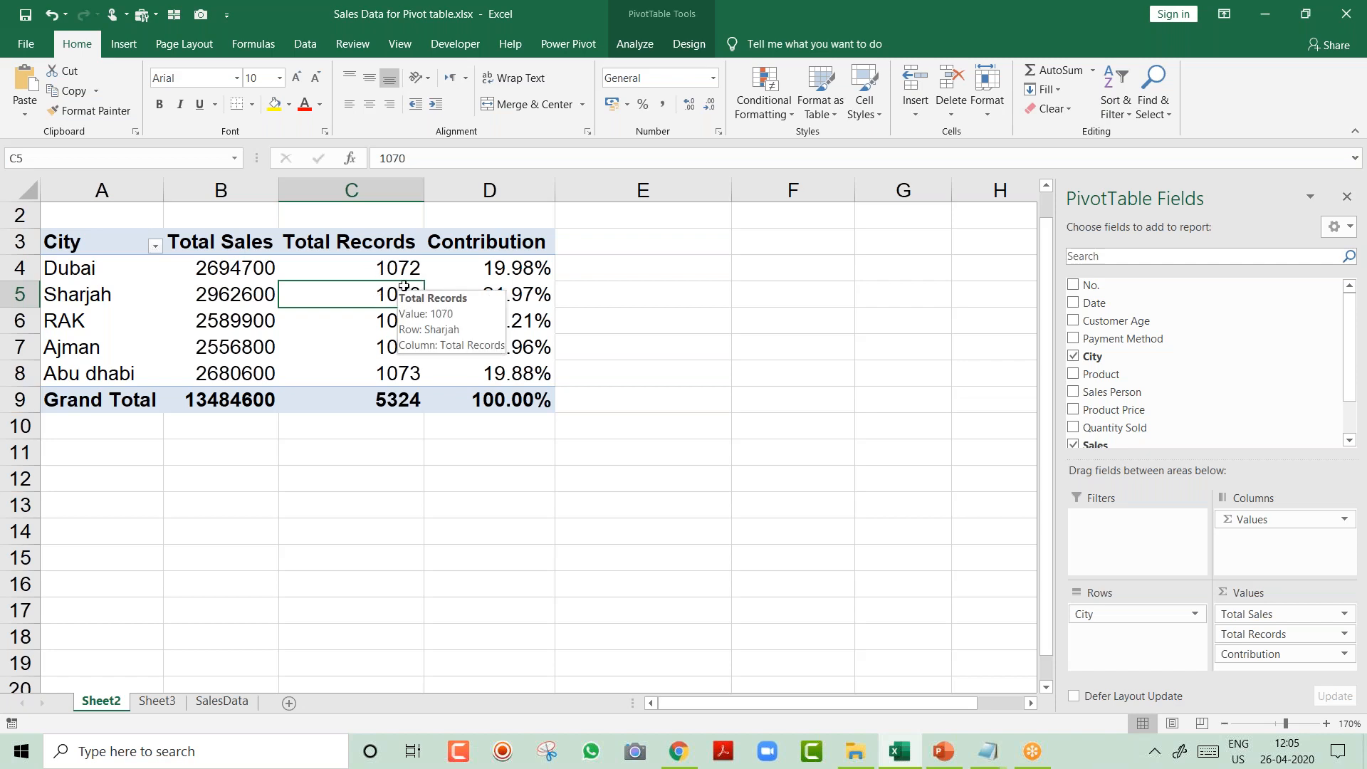
Change the city of record 5, in cell E6 of SalesData, to Dubai.
{"action": "key", "text": "ctrl+Page_Down"}
{"action": "key", "text": "ctrl+Page_Down"}
{"action": "type", "text": "Dubai"}
{"action": "key", "text": "Return"}
{"action": "key", "text": "Up"}
{"action": "key", "text": "Up"}
{"action": "key", "text": "Up"}
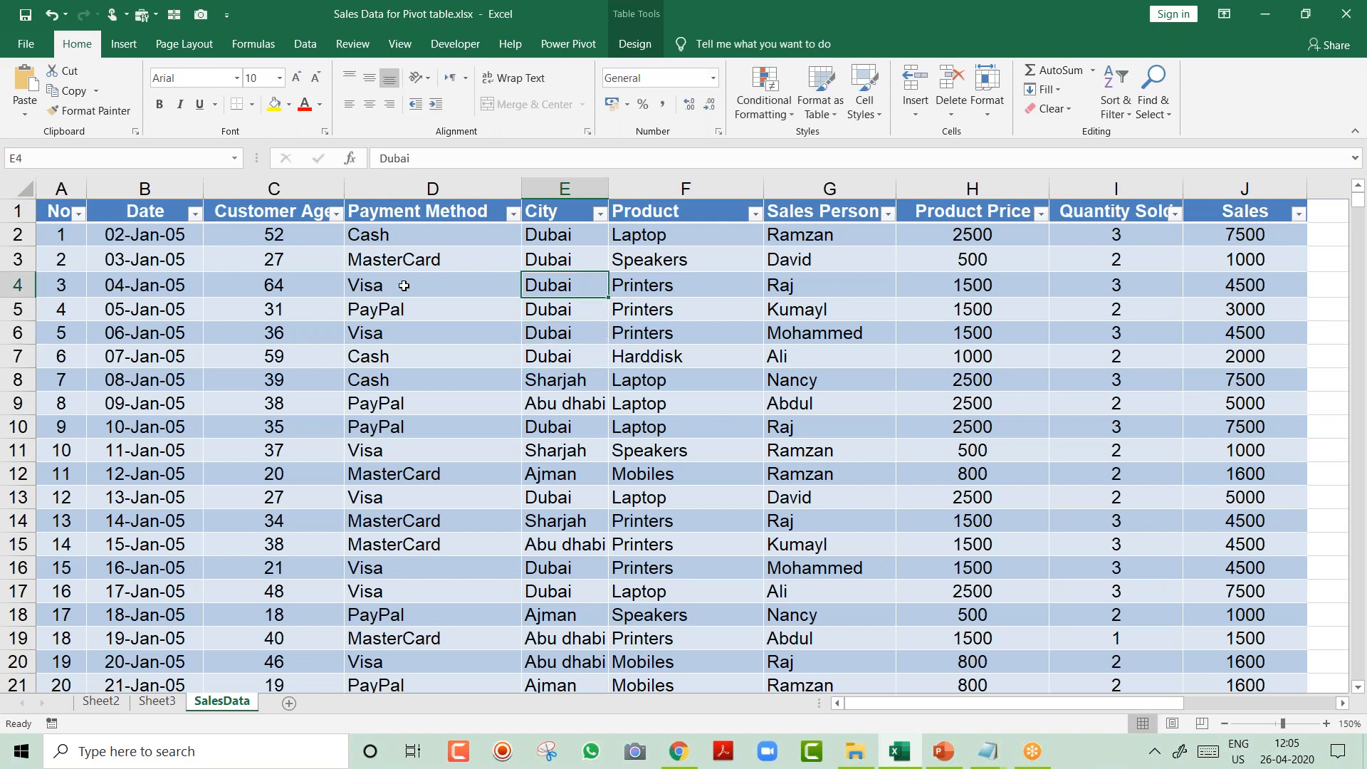
Save the workbook, close it from the Sheet2 city report and reopen Sales Data for Pivot table.xlsx.
{"action": "key", "text": "ctrl+s"}
{"action": "key", "text": "ctrl+Page_Up"}
{"action": "key", "text": "ctrl+Page_Up"}
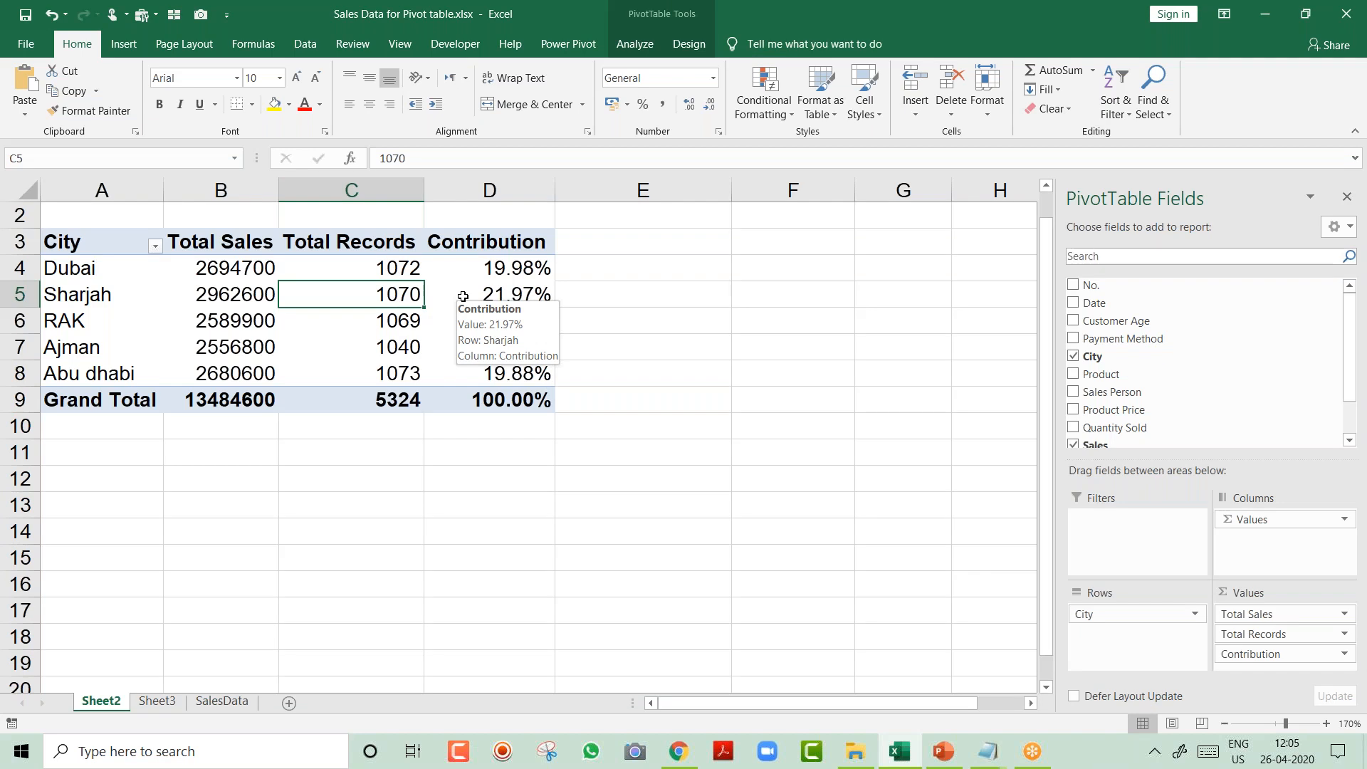
{"action": "key", "text": "ctrl+w"}
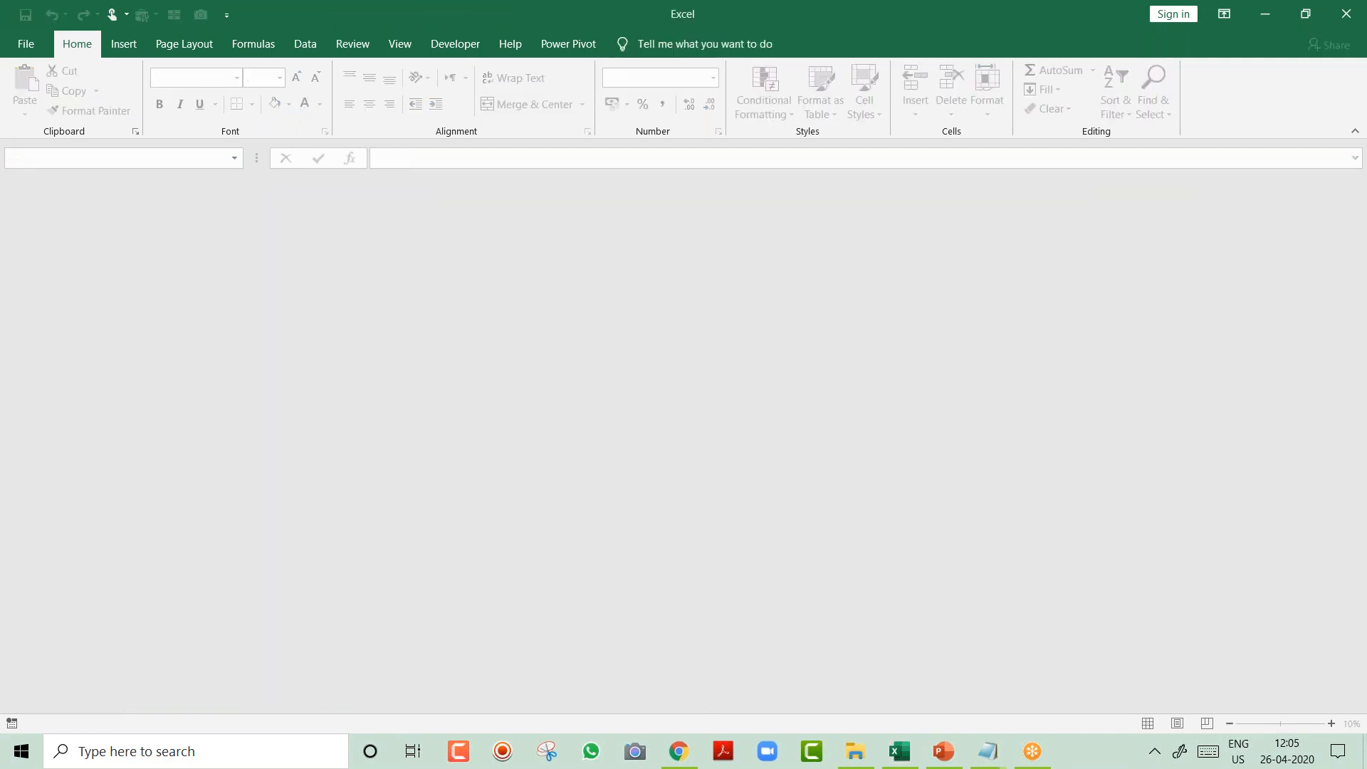
{"action": "key", "text": "alt+f"}
{"action": "left_click", "coordinate": [384, 368]}
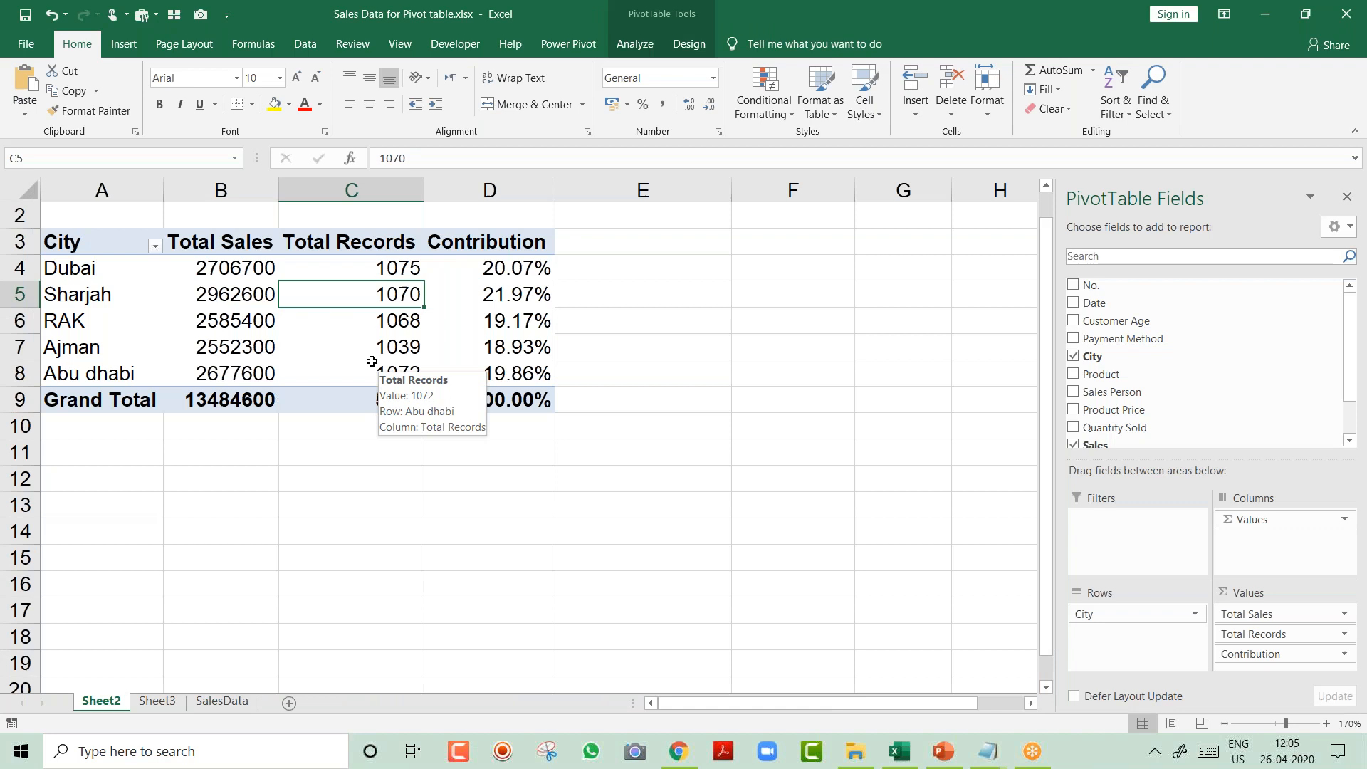
Review the city PivotTable's data options, including the setting for refreshing when the file opens, without changing them.
{"action": "left_click", "coordinate": [368, 268]}
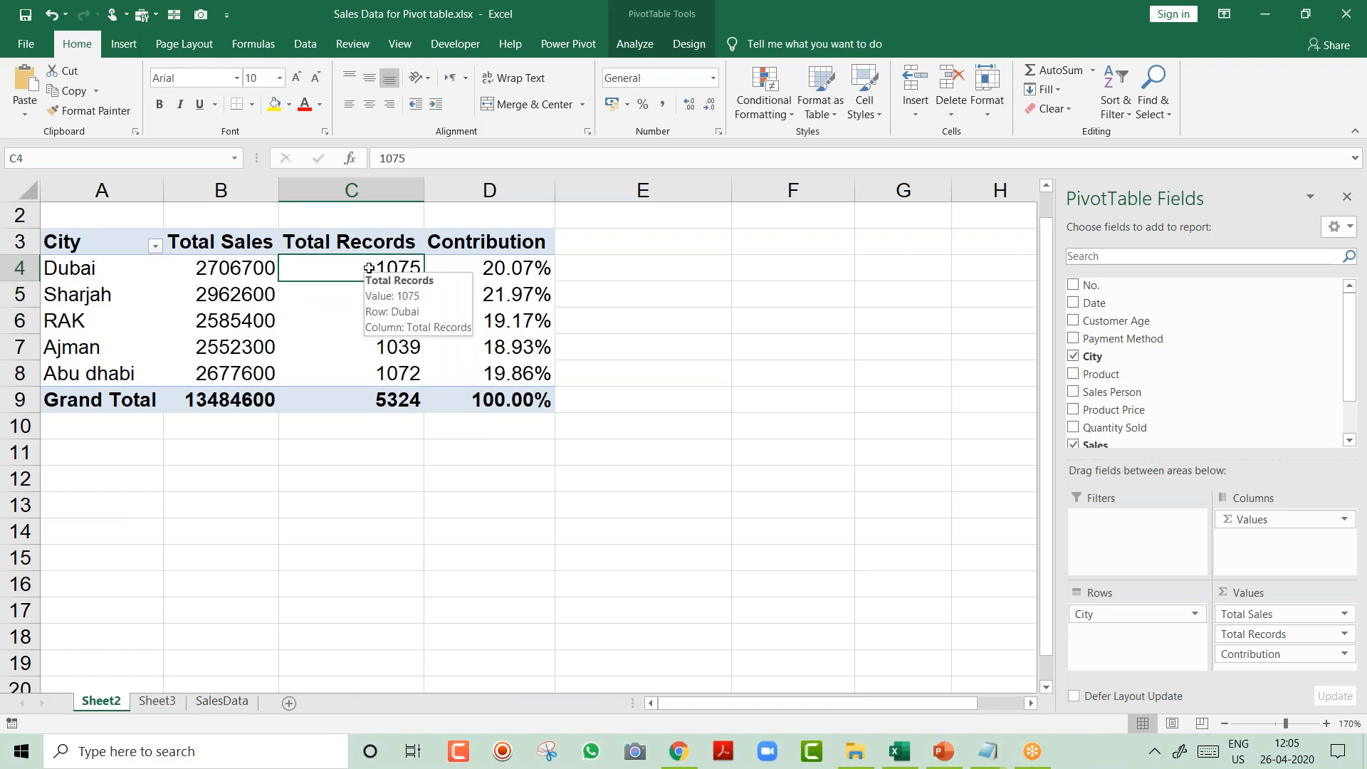
{"action": "right_click", "coordinate": [369, 269]}
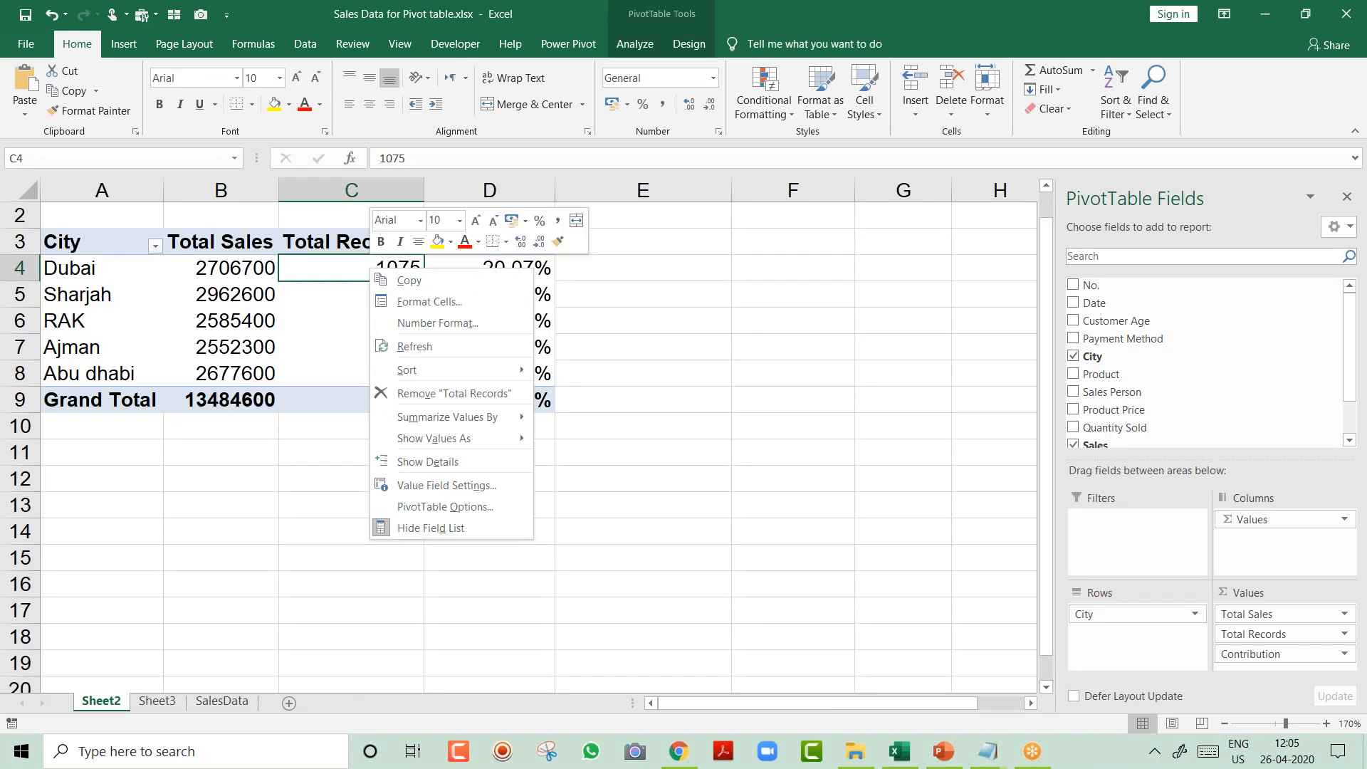
{"action": "left_click", "coordinate": [473, 508]}
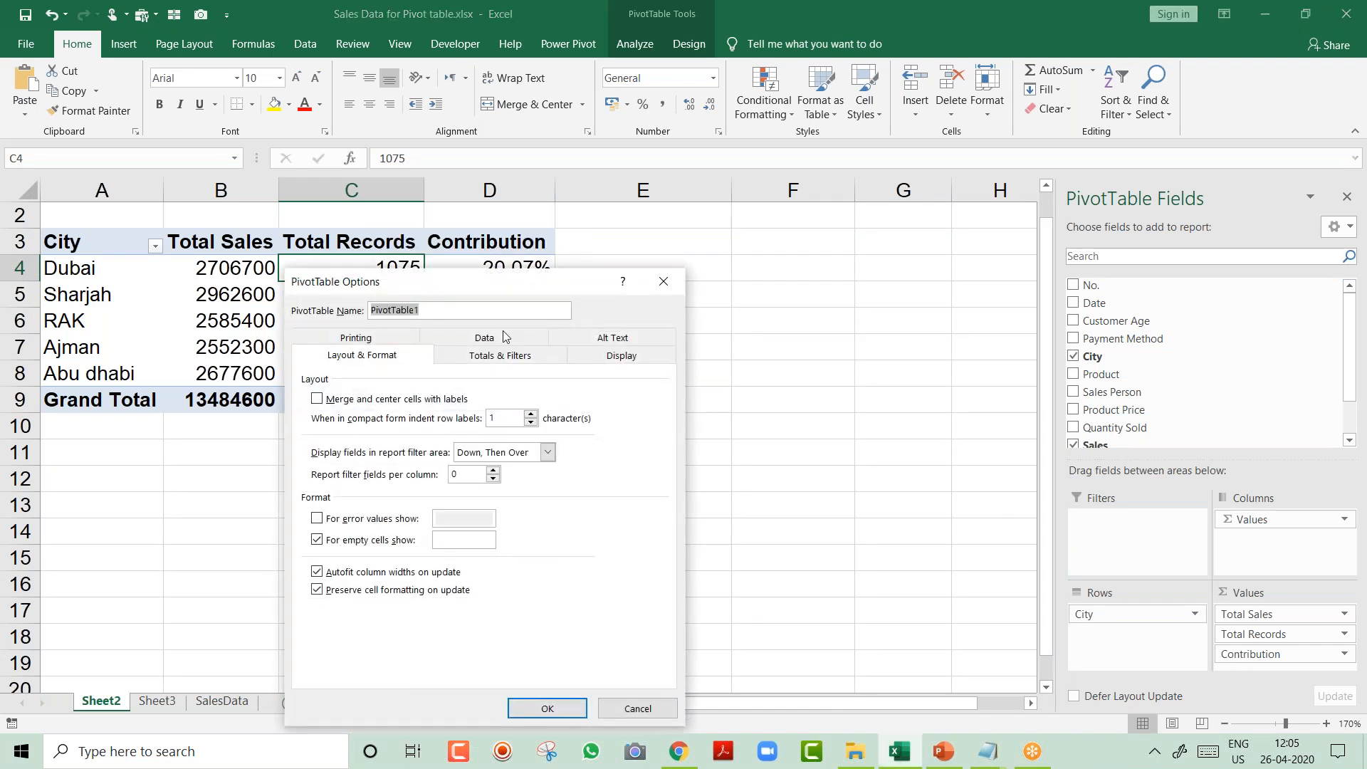
{"action": "left_click", "coordinate": [500, 345]}
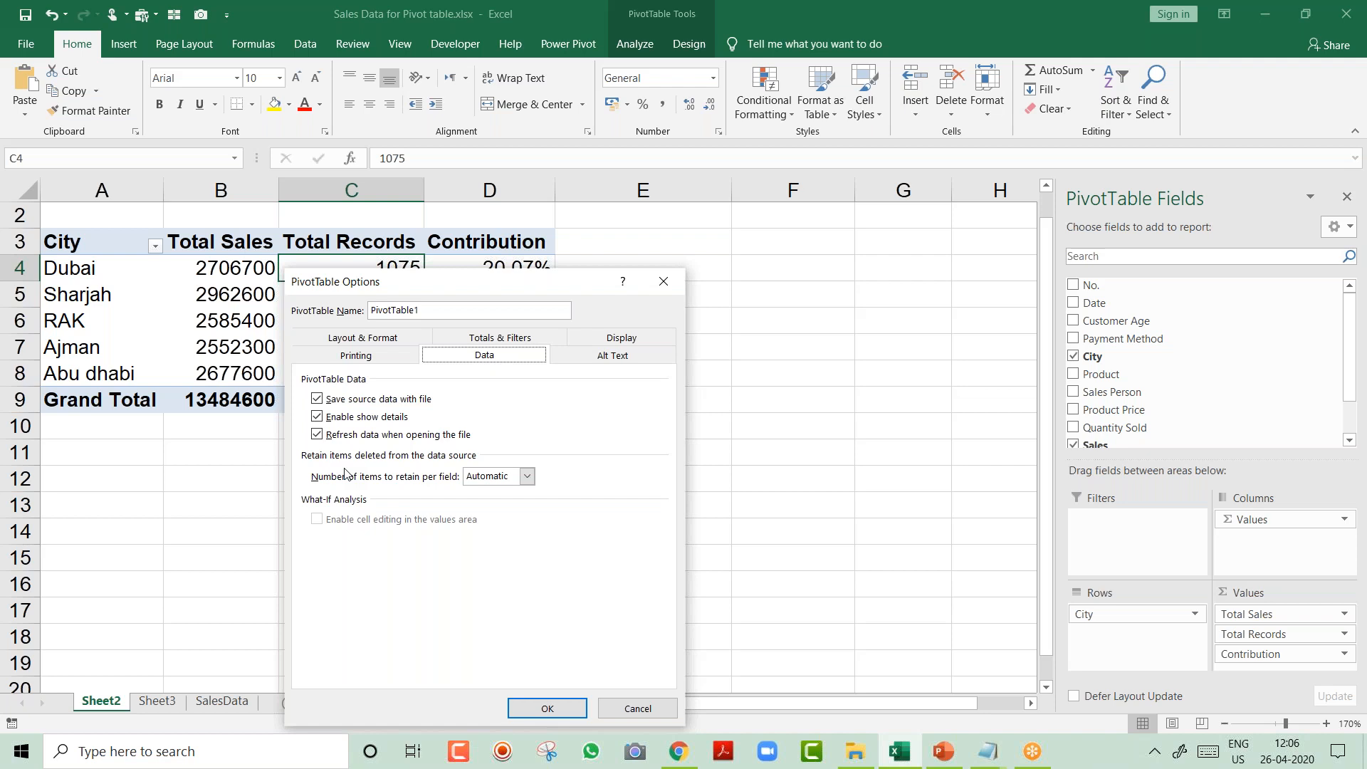
{"action": "key", "text": "Escape"}
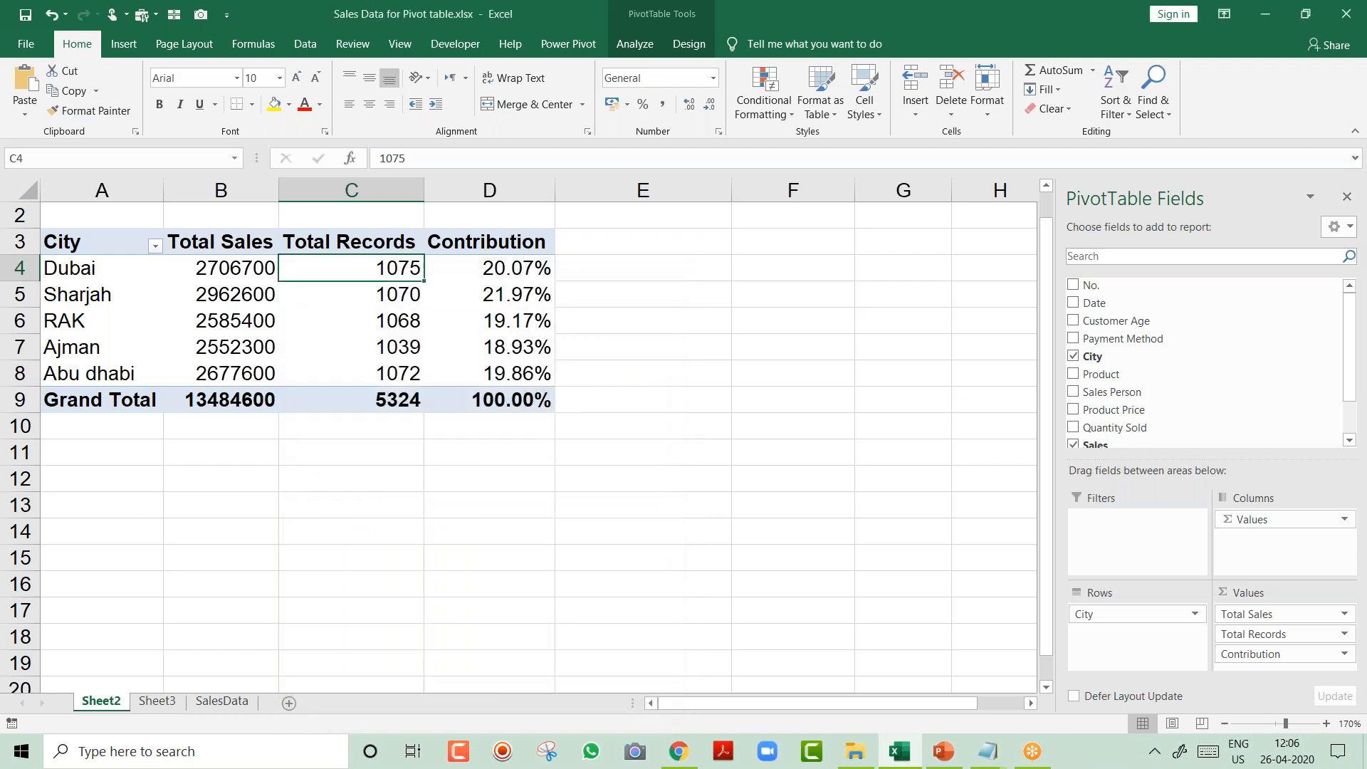
Create a PivotTable from MasterData on a new worksheet, with Date as the row field and the sum of Sales as values.
{"action": "key", "text": "ctrl+Page_Down"}
{"action": "key", "text": "ctrl+Page_Down"}
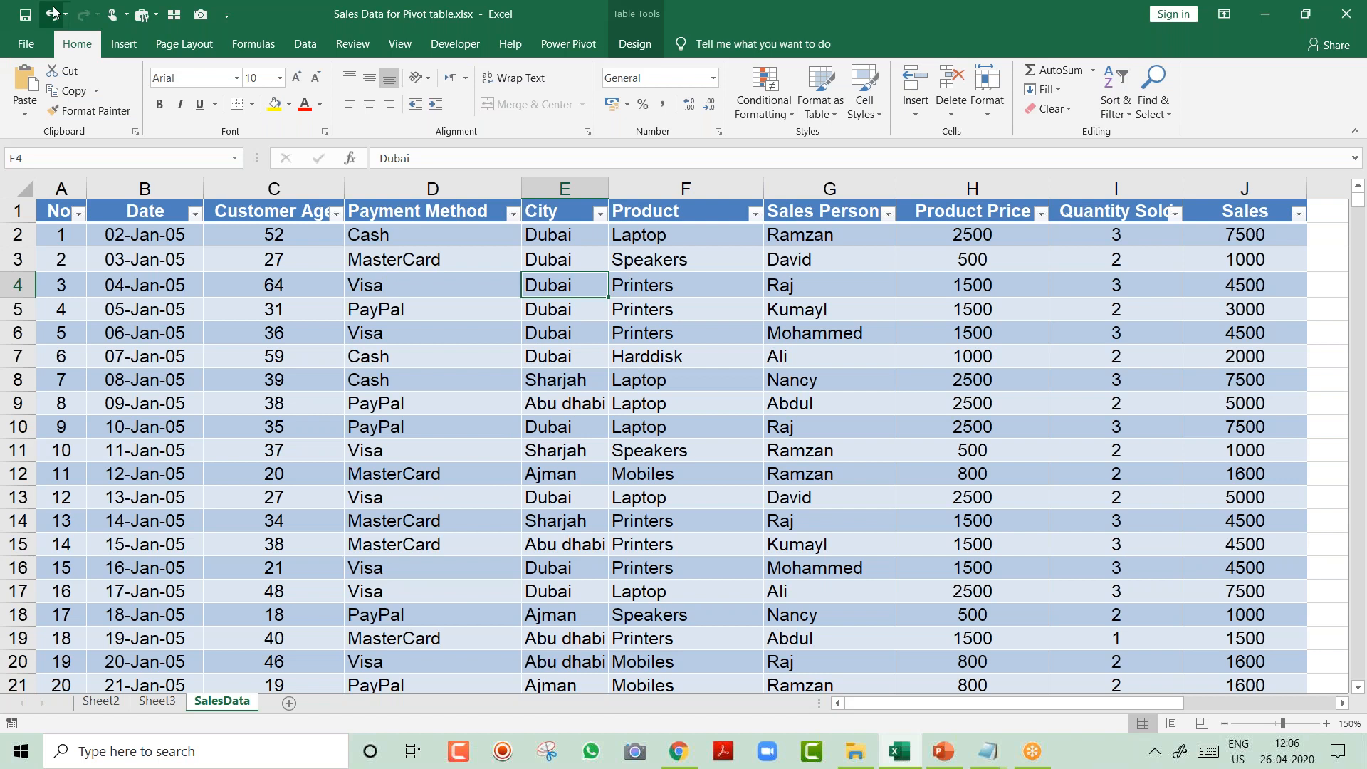
{"action": "left_click", "coordinate": [124, 44]}
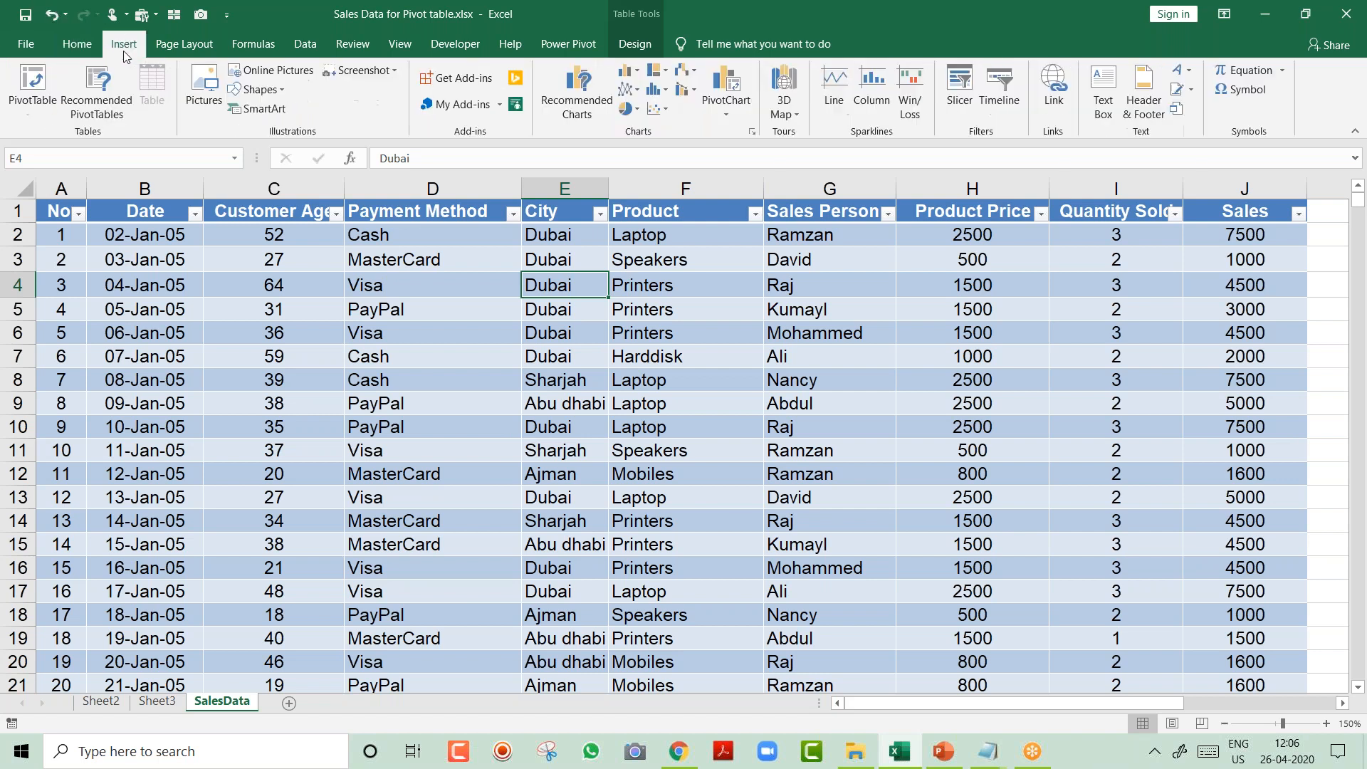
{"action": "left_click", "coordinate": [49, 89]}
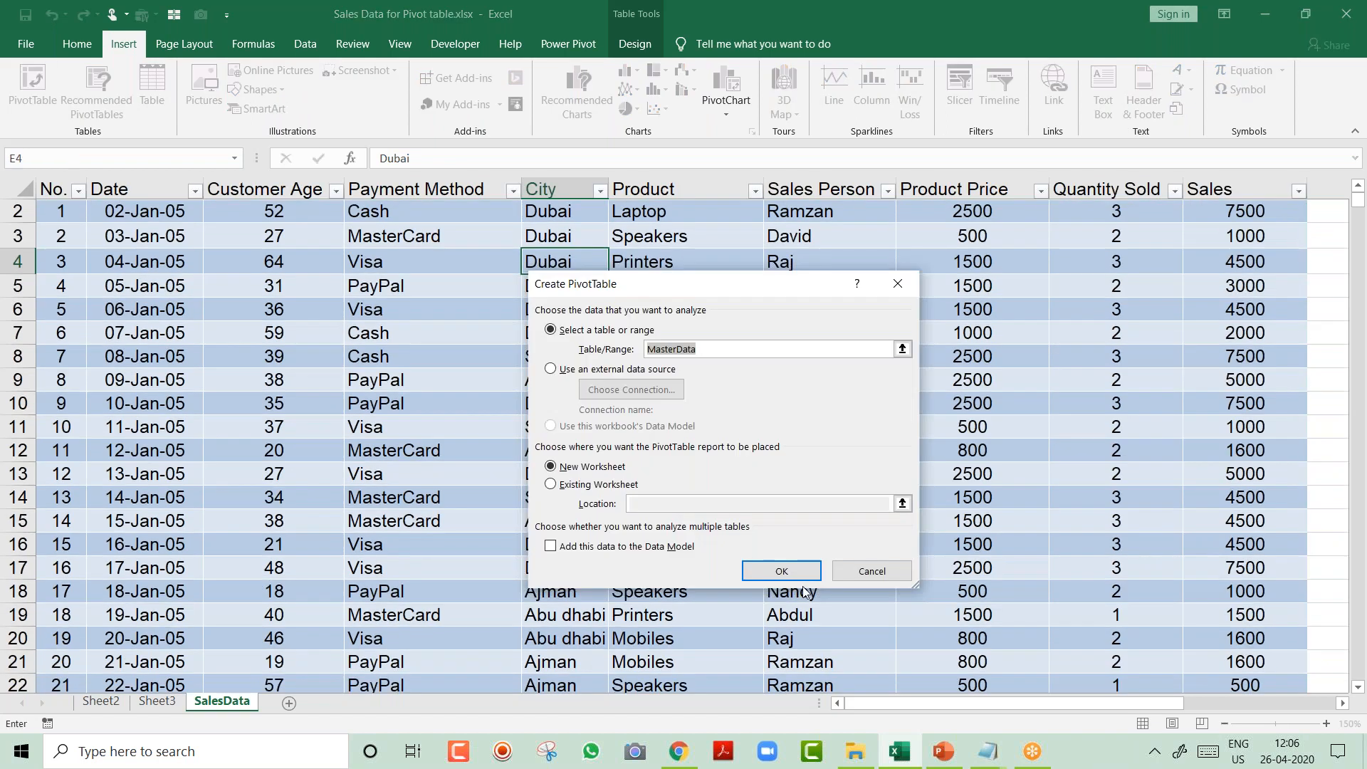
{"action": "left_click", "coordinate": [803, 579]}
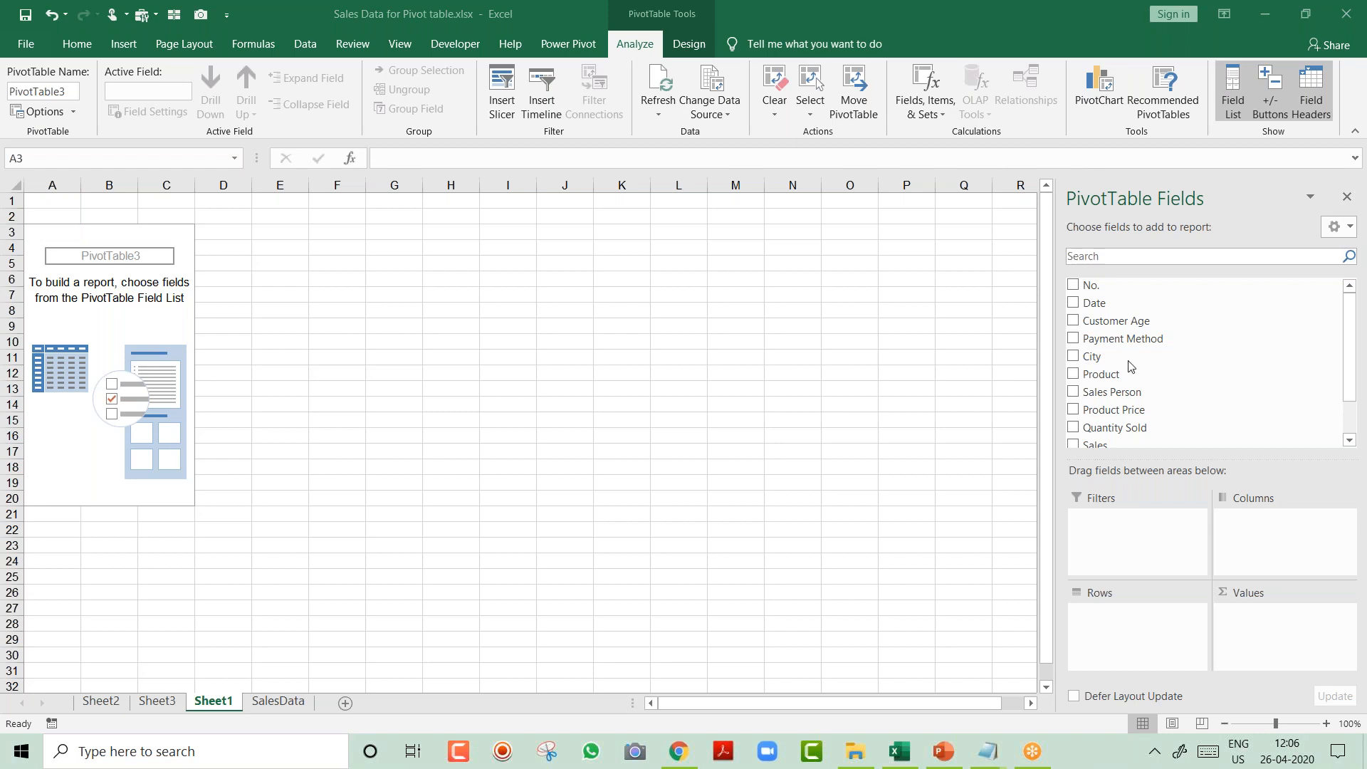
{"action": "left_click_drag", "start_coordinate": [1107, 306], "coordinate": [1166, 627]}
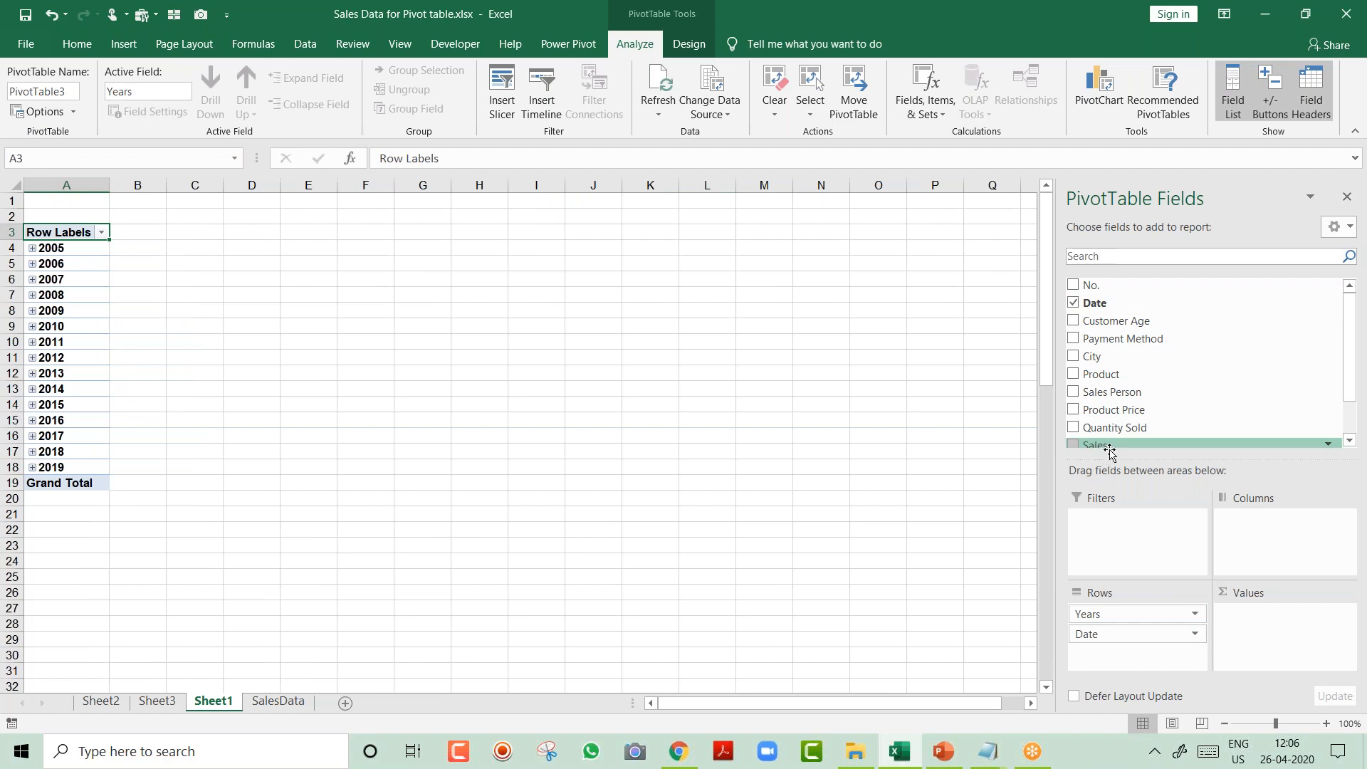
{"action": "left_click_drag", "start_coordinate": [1296, 638], "coordinate": [1305, 643]}
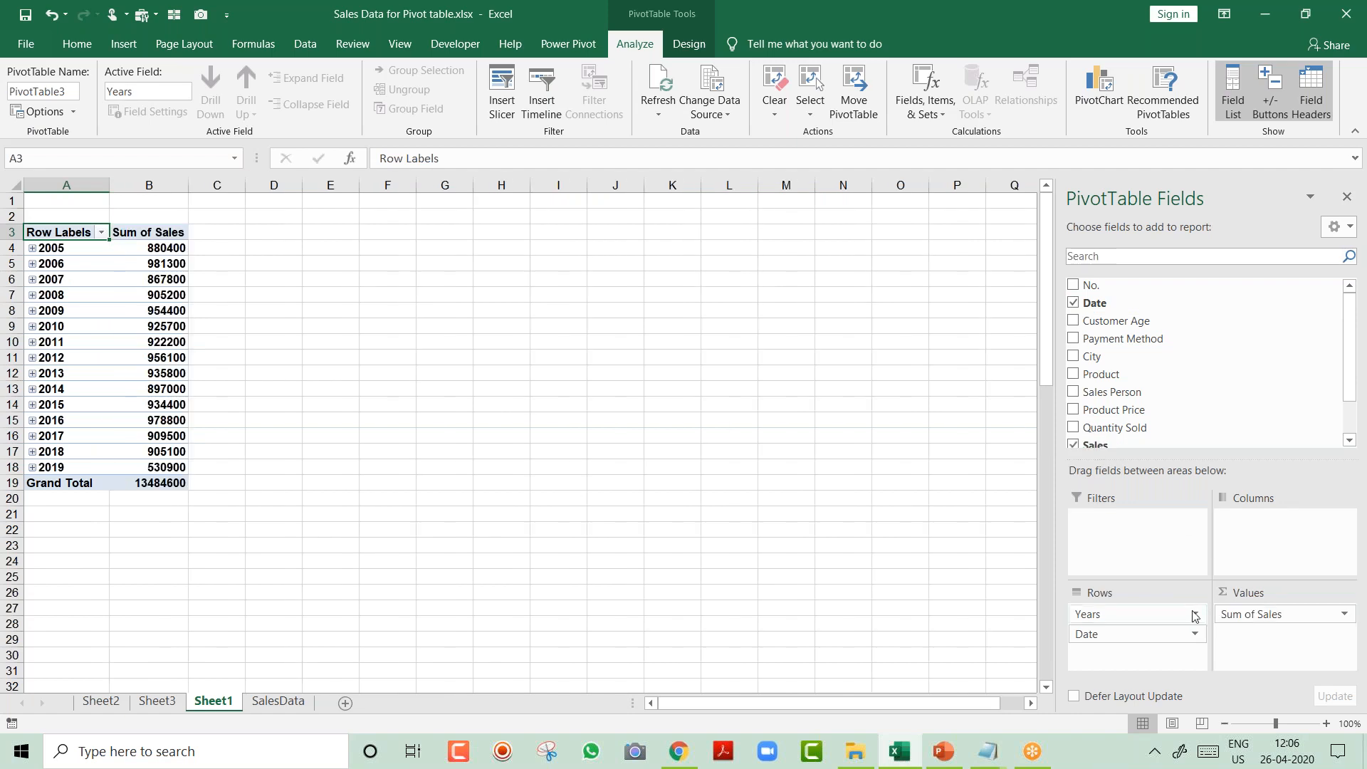
Group the new PivotTable's dates by Years only.
{"action": "left_click", "coordinate": [1327, 724]}
{"action": "left_click", "coordinate": [1326, 724]}
{"action": "left_click", "coordinate": [1327, 724]}
{"action": "right_click", "coordinate": [91, 272]}
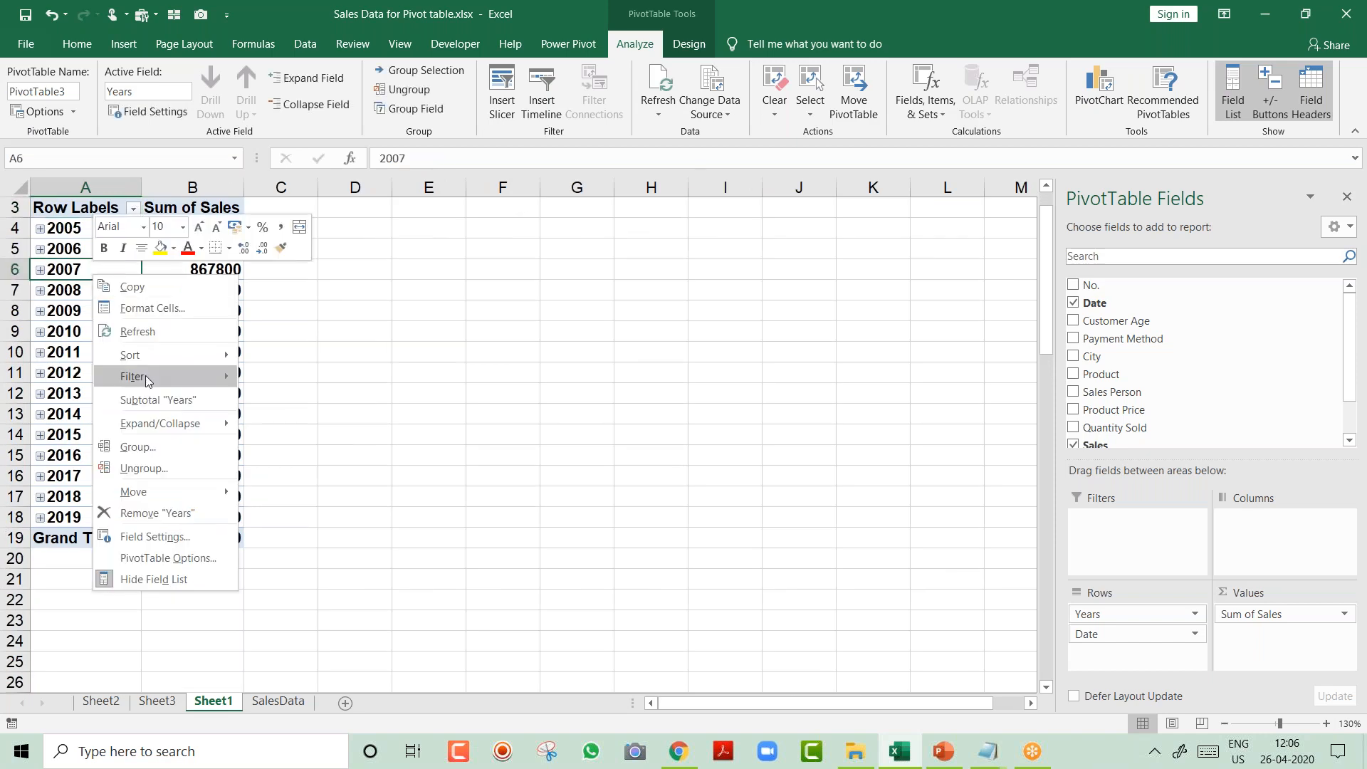
{"action": "left_click", "coordinate": [178, 447]}
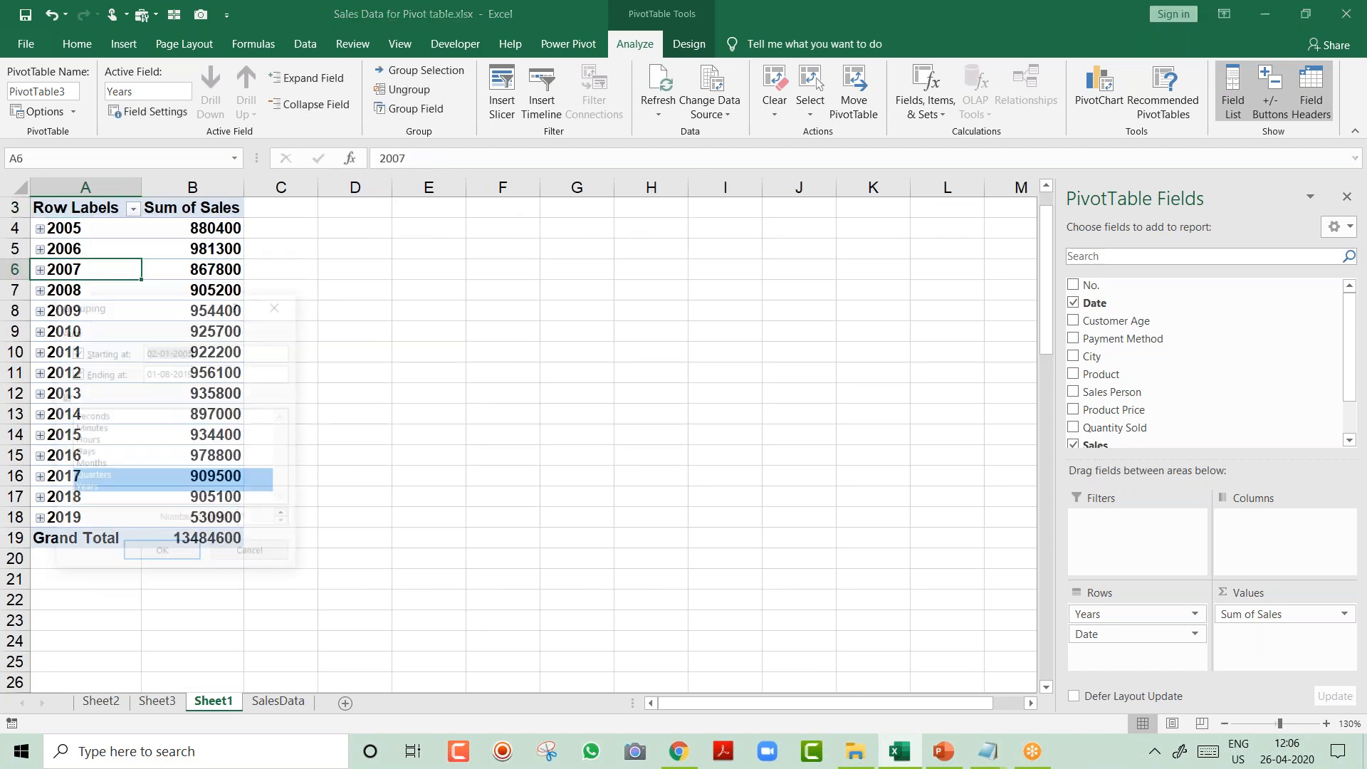
{"action": "left_click", "coordinate": [118, 477]}
{"action": "left_click", "coordinate": [171, 552]}
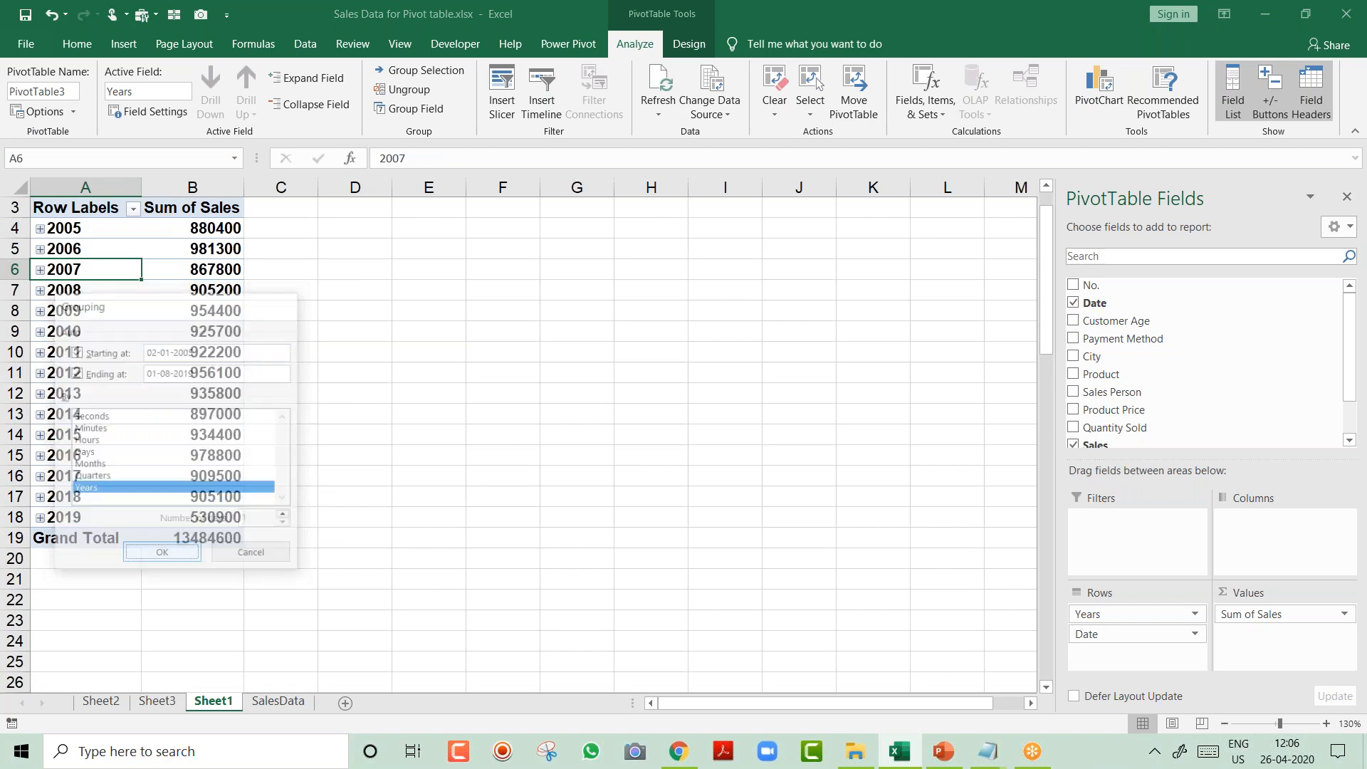
Rename the row labels header in A3 of the new PivotTable to Years.
{"action": "key", "text": "Up"}
{"action": "key", "text": "Up"}
{"action": "key", "text": "Up"}
{"action": "type", "text": "Ye"}
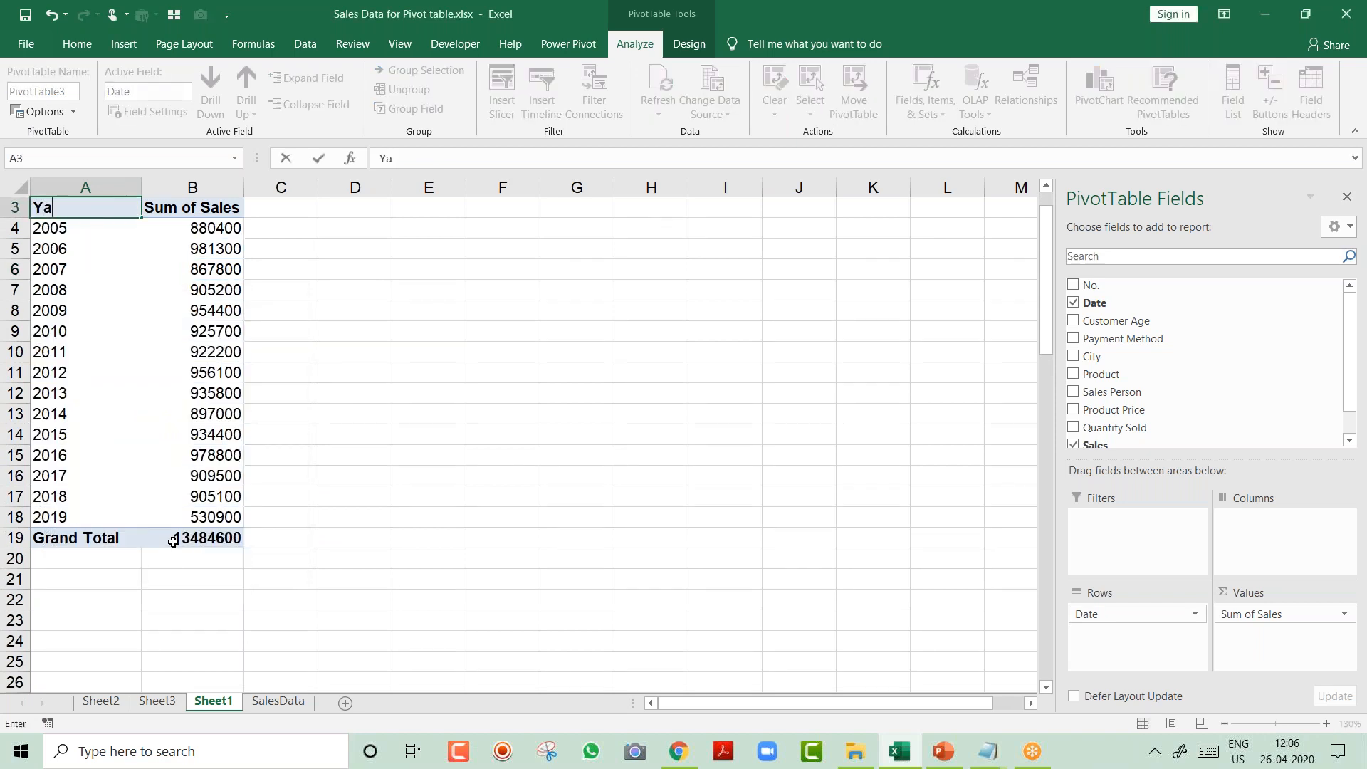
{"action": "type", "text": "ars"}
{"action": "key", "text": "Return"}
{"action": "key", "text": "Up"}
{"action": "key", "text": "Up"}
{"action": "key", "text": "Up"}
{"action": "key", "text": "Down"}
{"action": "key", "text": "Down"}
{"action": "key", "text": "Down"}
{"action": "key", "text": "Down"}
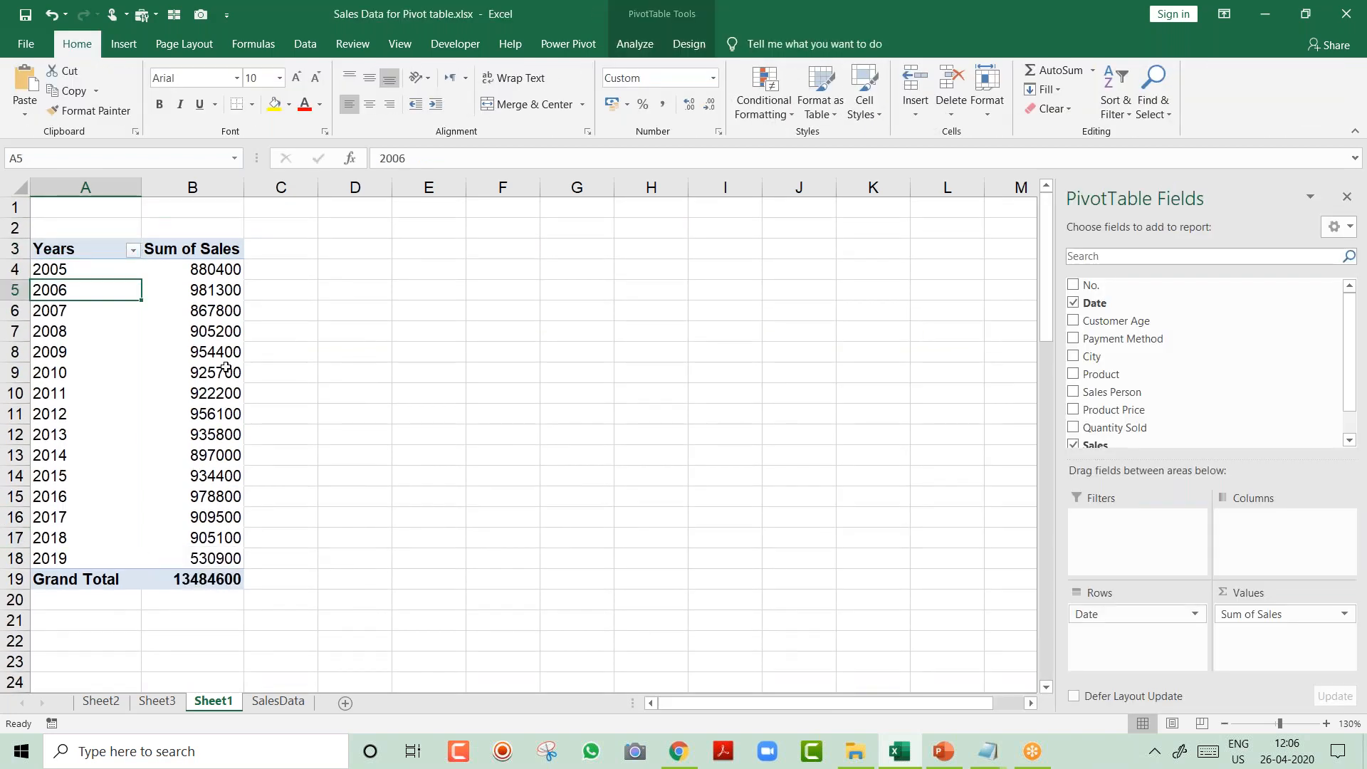
Add Sales to the values again and show that column as % Difference From, with base field Date and base item (previous).
{"action": "mouse_move", "coordinate": [226, 368]}
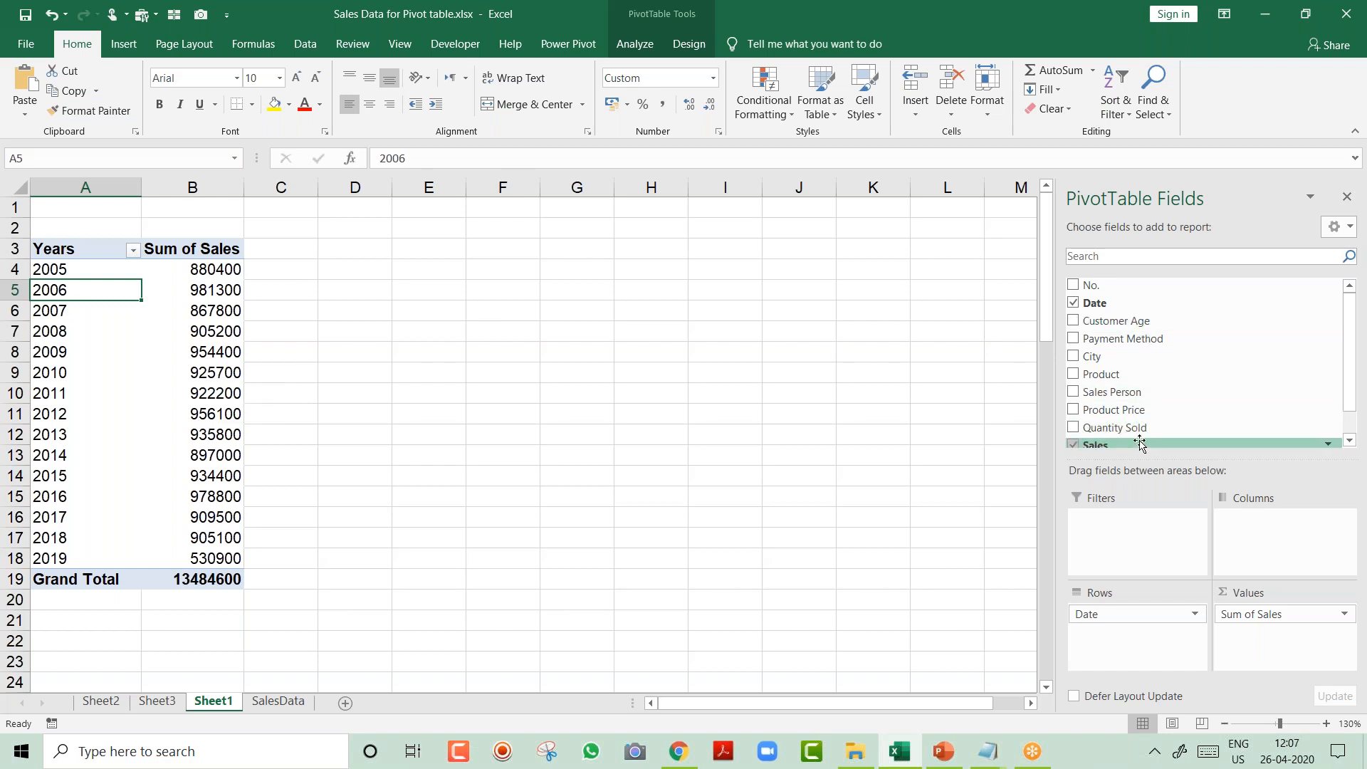
{"action": "left_click_drag", "start_coordinate": [1135, 445], "coordinate": [1275, 637]}
{"action": "mouse_move", "coordinate": [306, 313]}
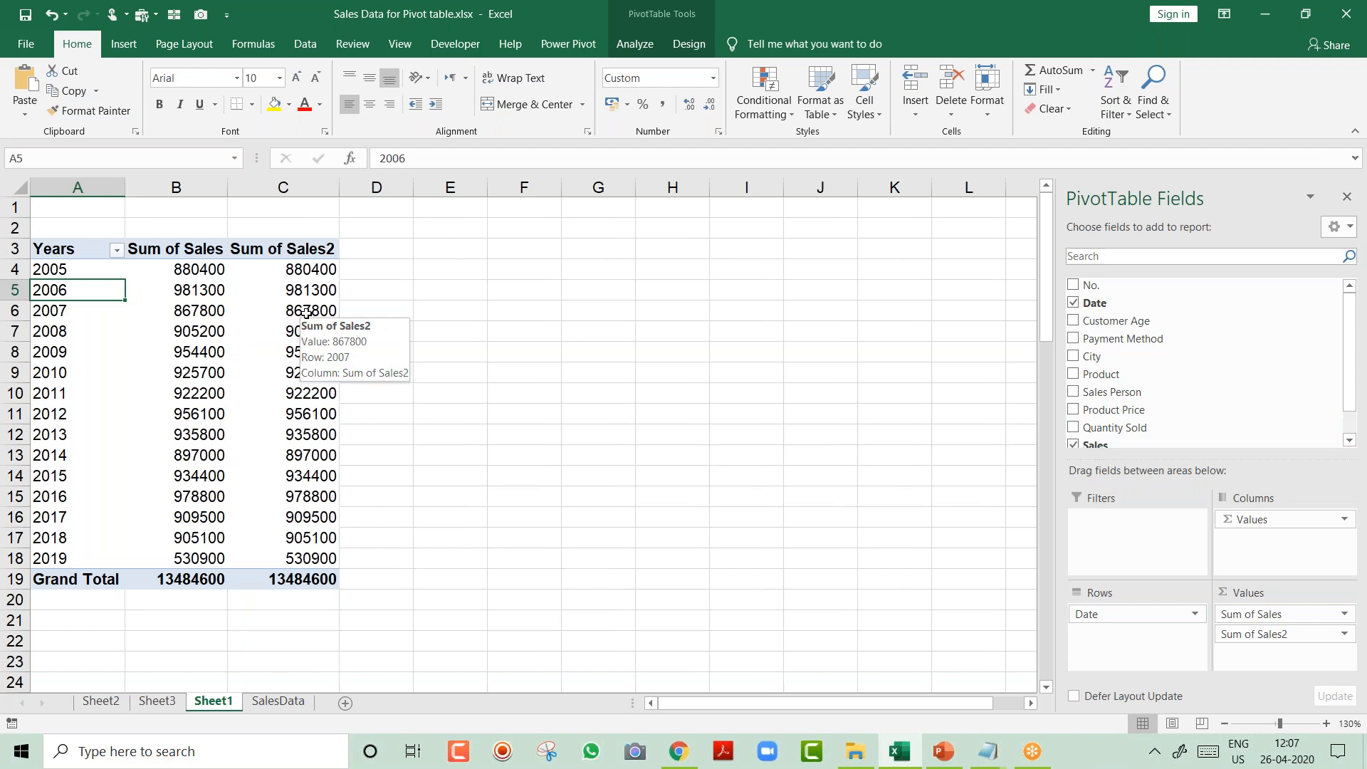
{"action": "right_click", "coordinate": [306, 314]}
{"action": "mouse_move", "coordinate": [430, 479]}
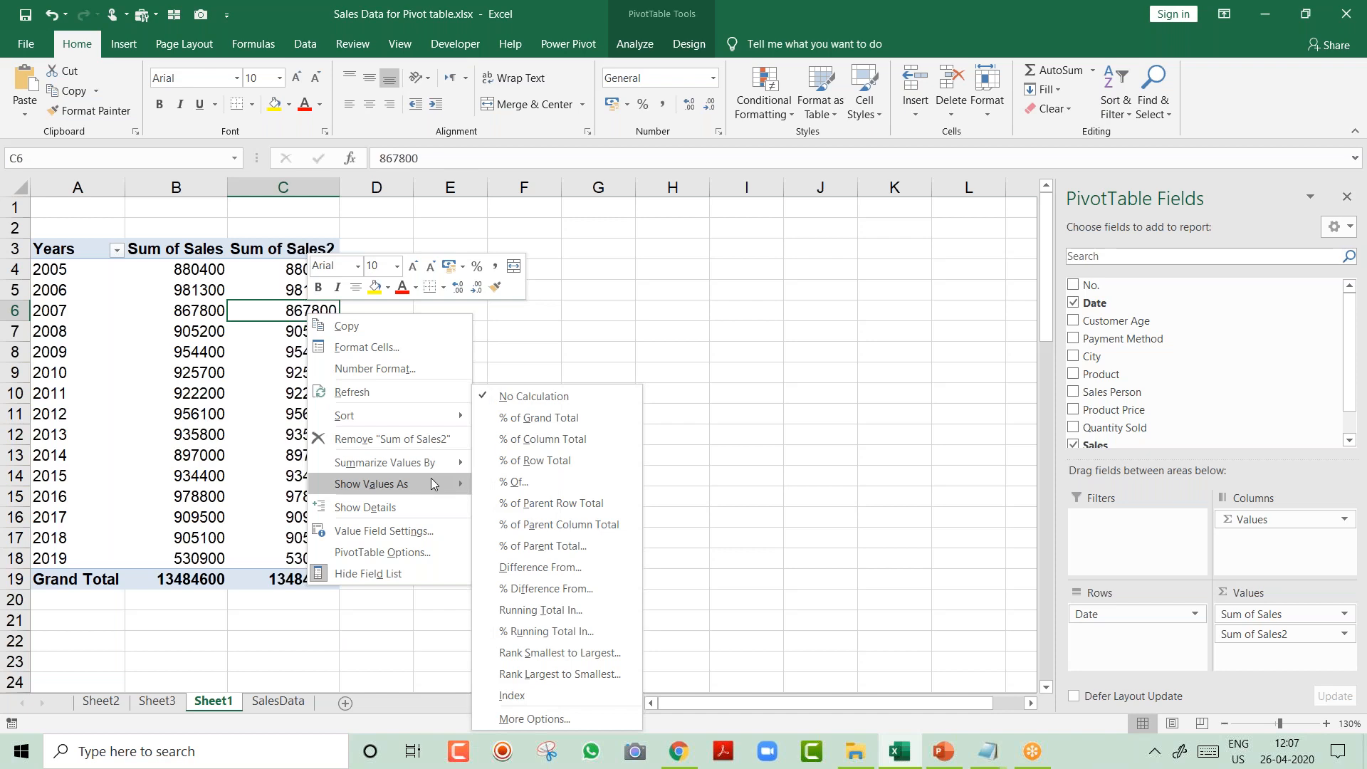
{"action": "left_click", "coordinate": [594, 587]}
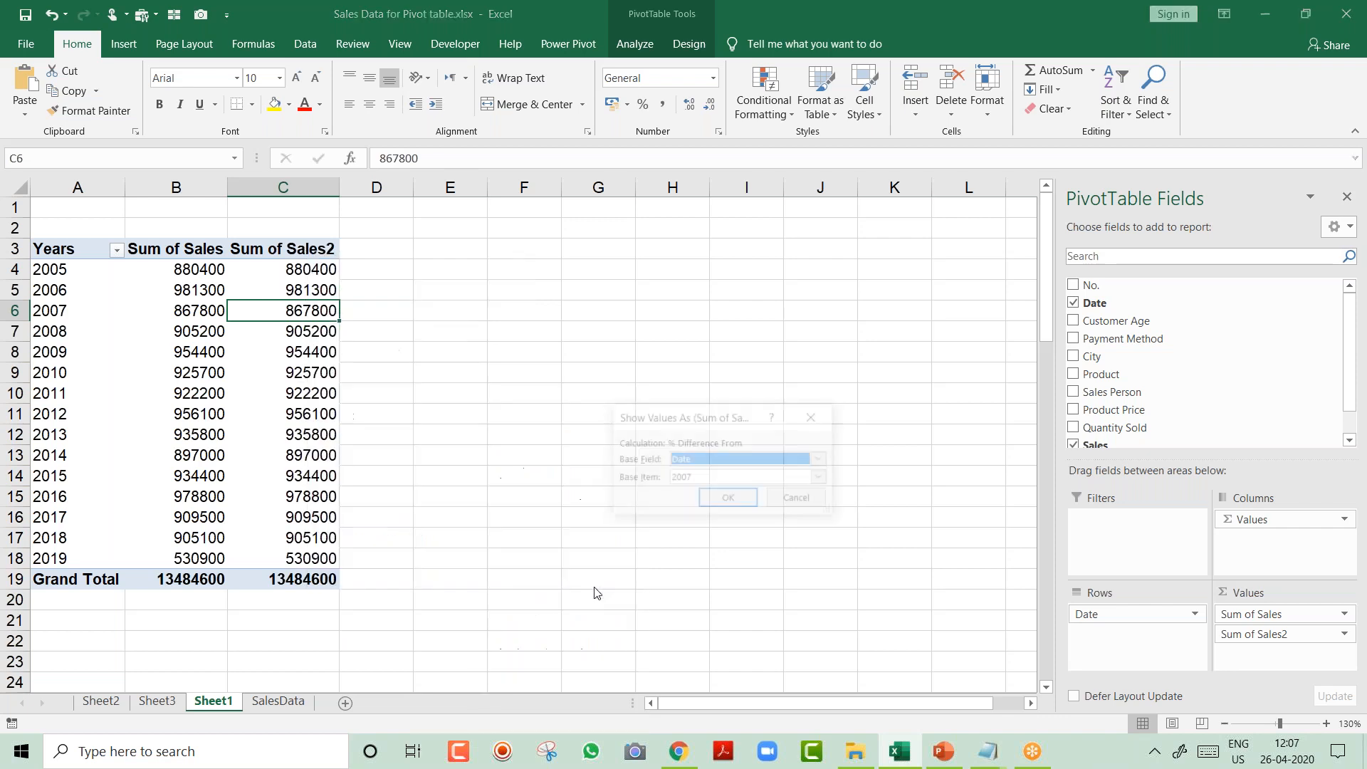
{"action": "left_click_drag", "start_coordinate": [682, 425], "coordinate": [466, 329]}
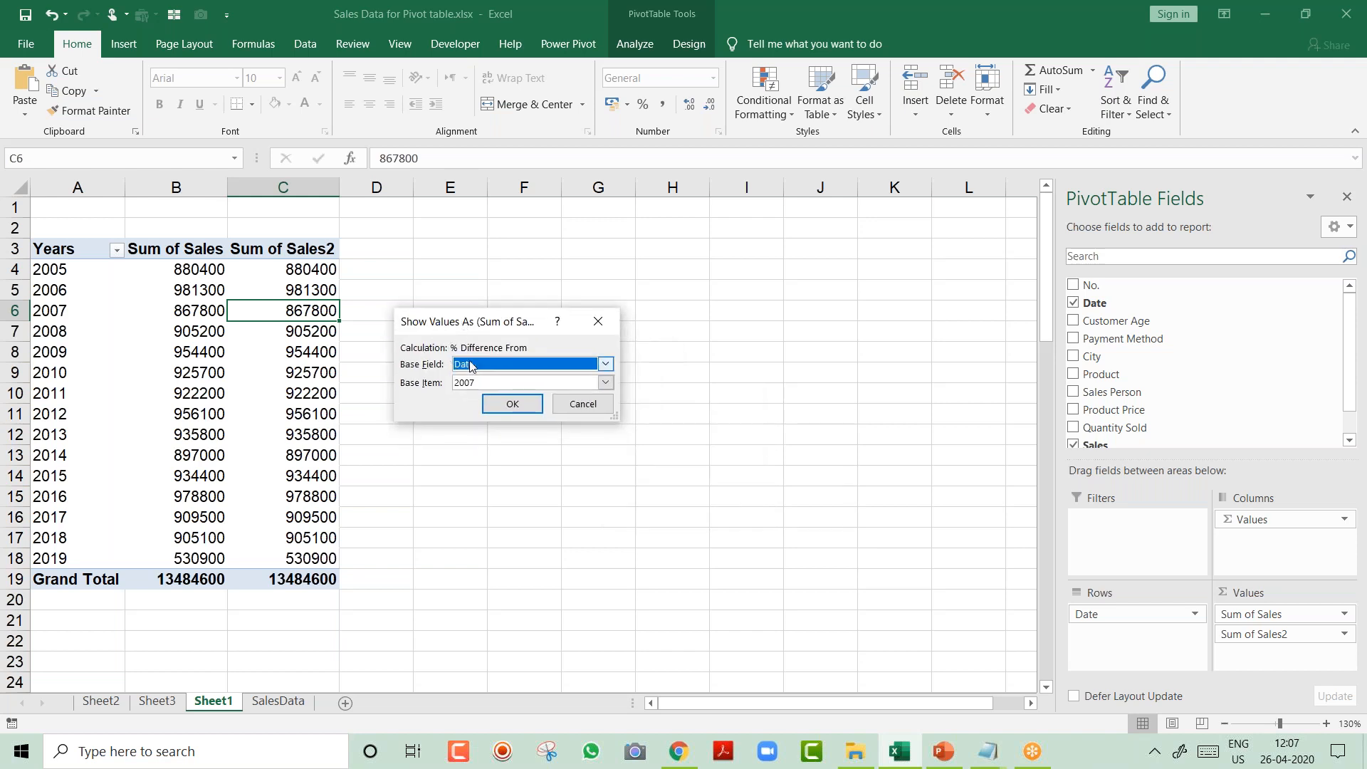
{"action": "left_click", "coordinate": [502, 384]}
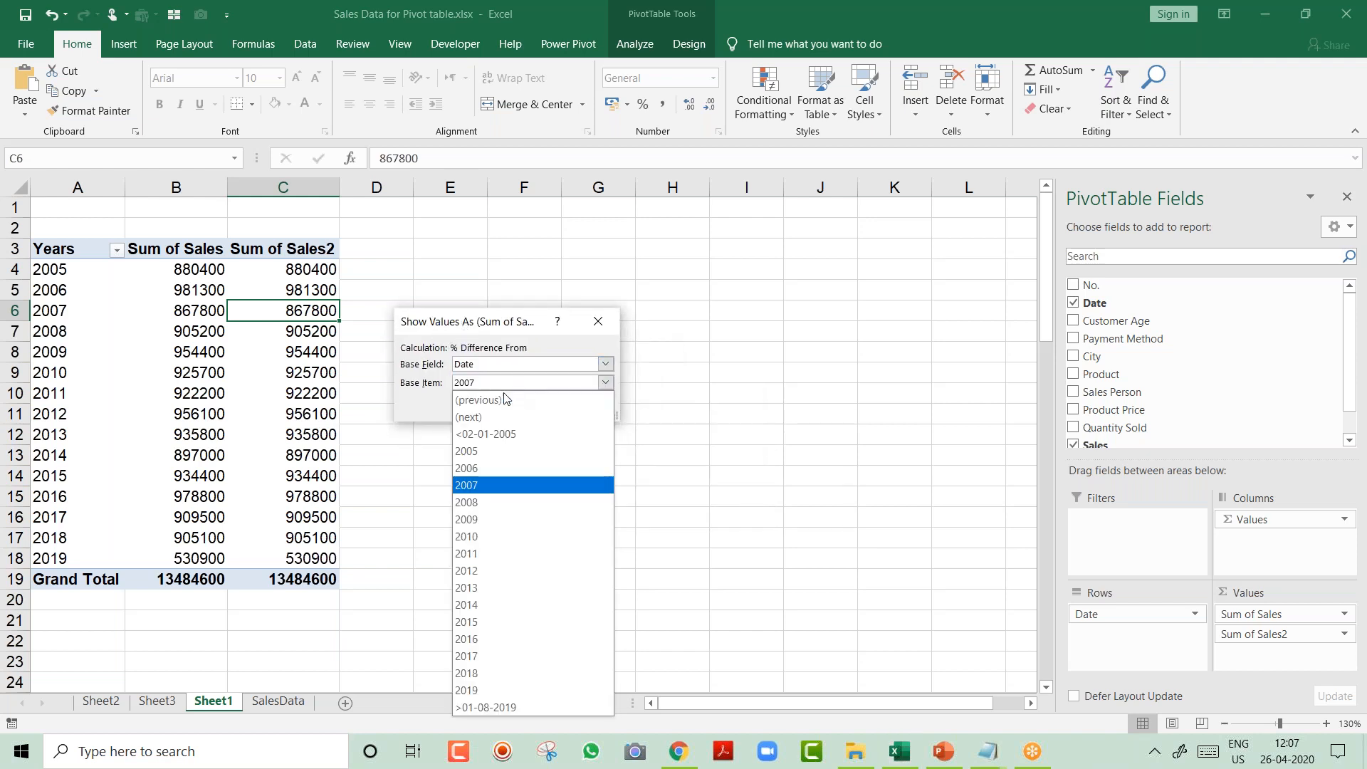
{"action": "left_click", "coordinate": [503, 400]}
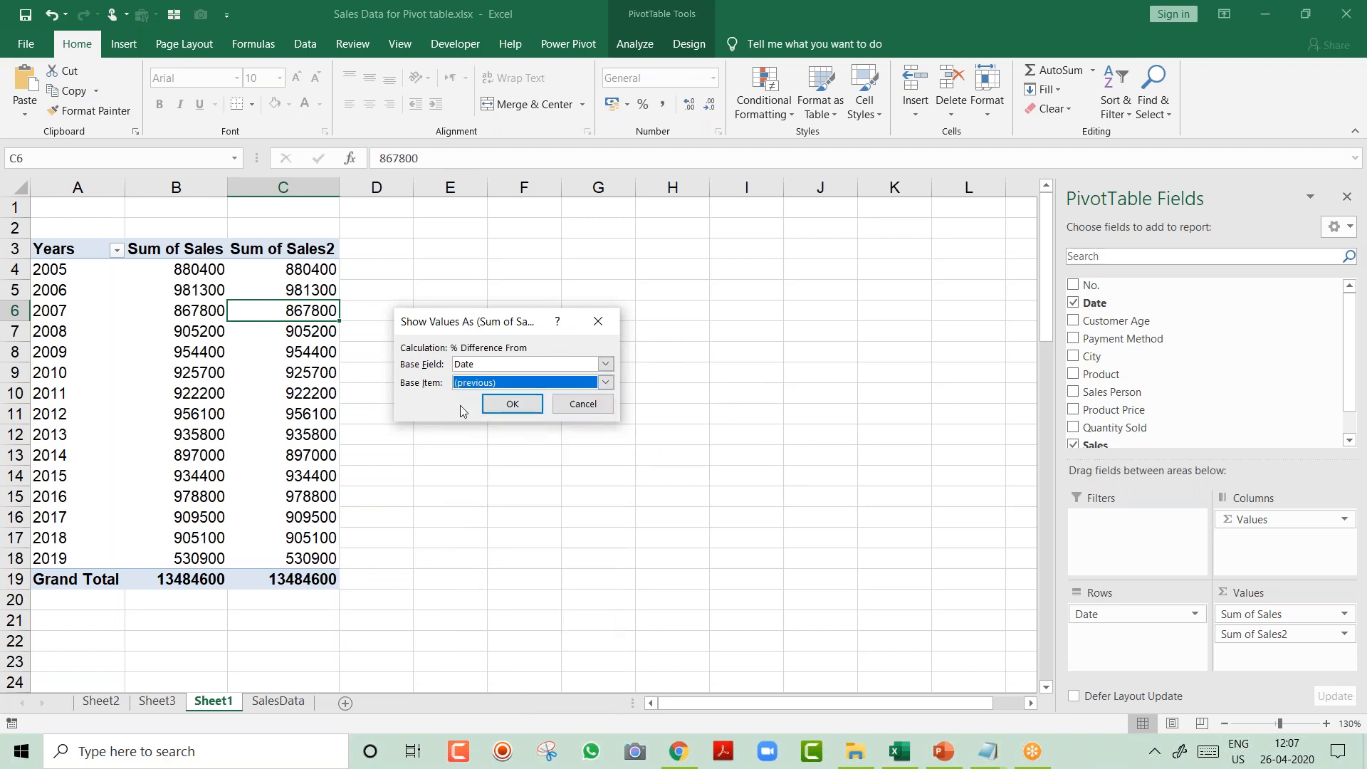
{"action": "left_click", "coordinate": [513, 404]}
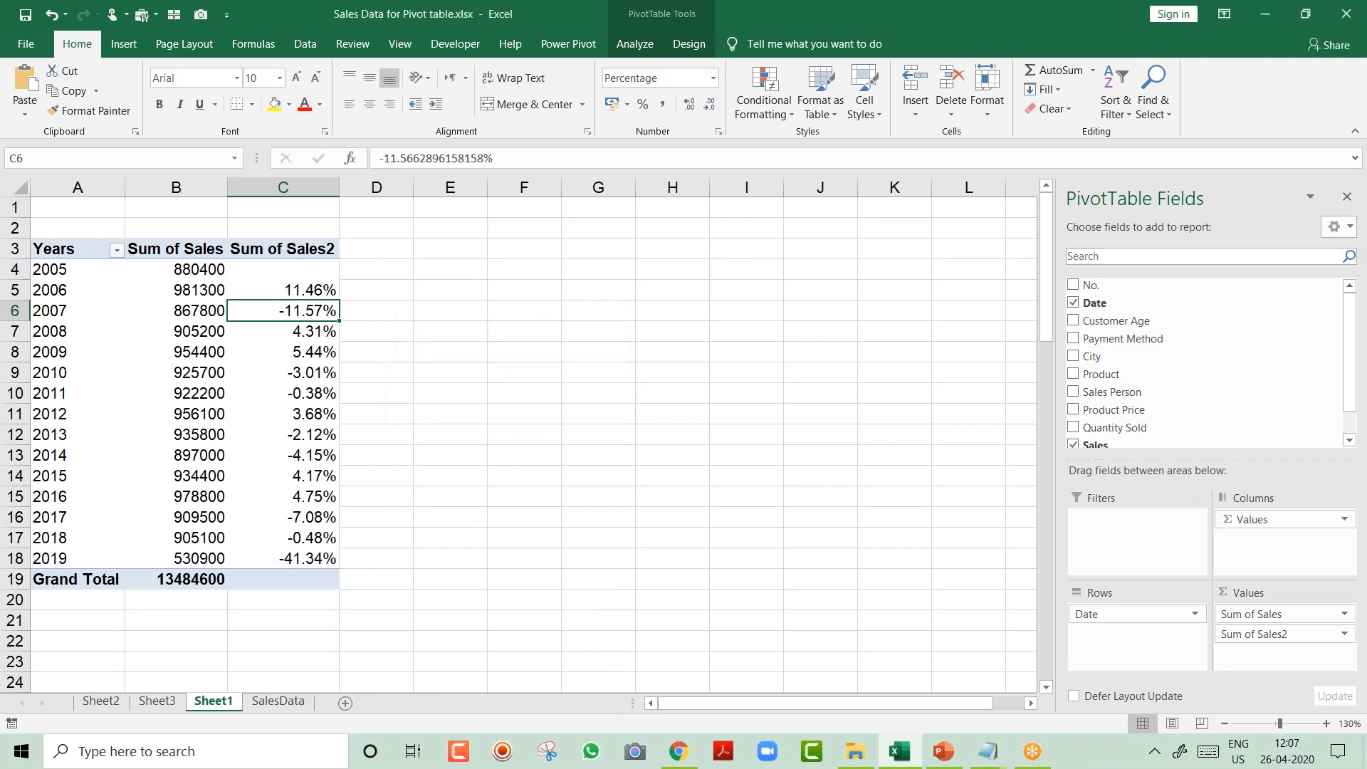
Compare the 2005–2006 and 2006–2007 sales pairs with their year-over-year percentage differences.
{"action": "key", "text": "Up"}
{"action": "key", "text": "Left"}
{"action": "key", "text": "Up"}
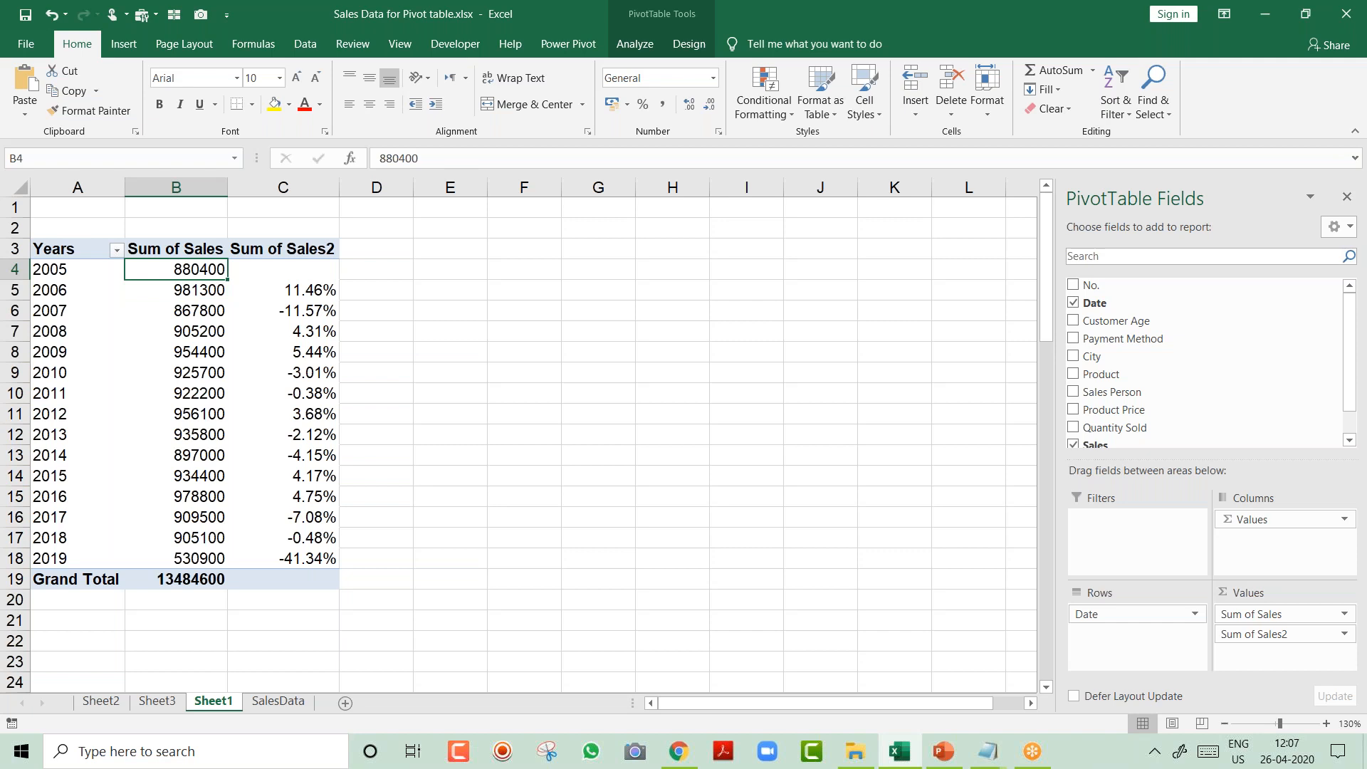
{"action": "key", "text": "shift+Down"}
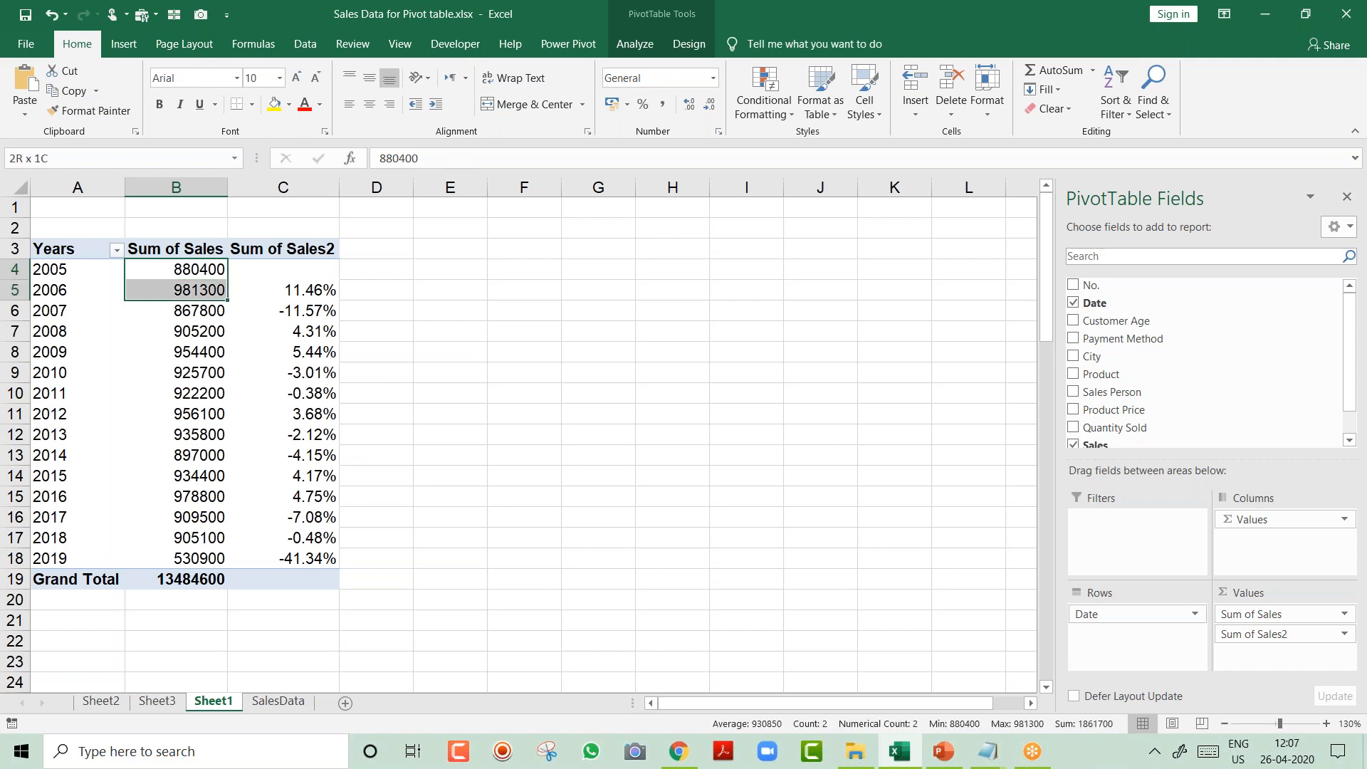
{"action": "left_click", "coordinate": [292, 291]}
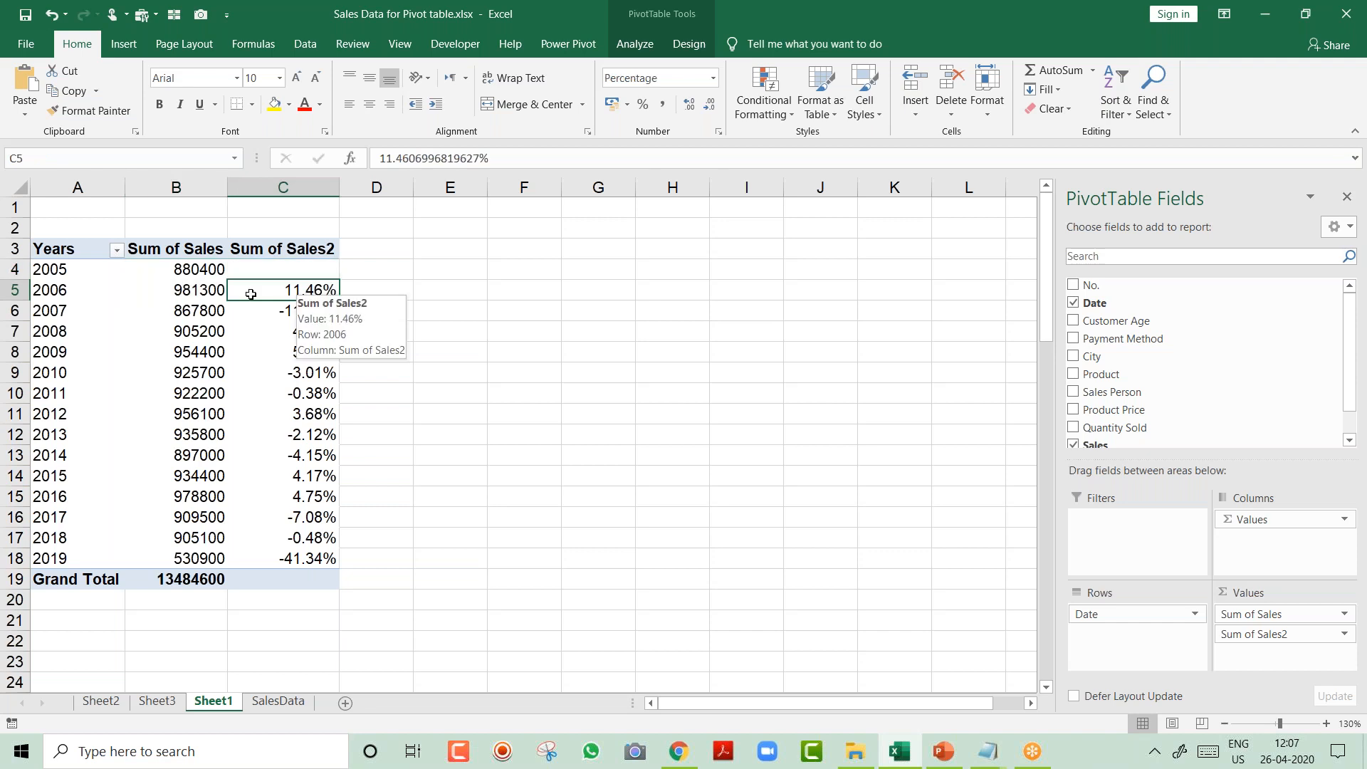
{"action": "left_click_drag", "start_coordinate": [201, 290], "coordinate": [211, 310]}
{"action": "left_click", "coordinate": [294, 309], "text": "ctrl"}
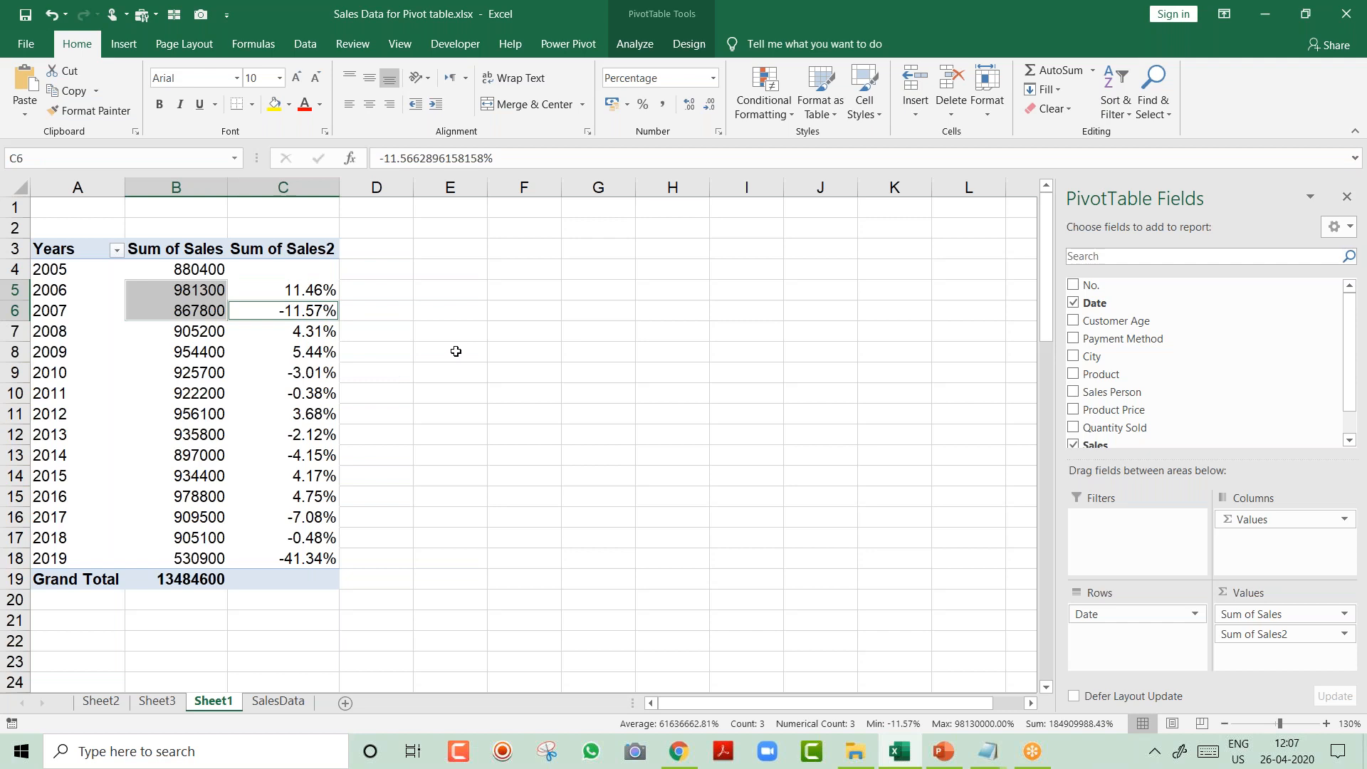
{"action": "left_click", "coordinate": [210, 286]}
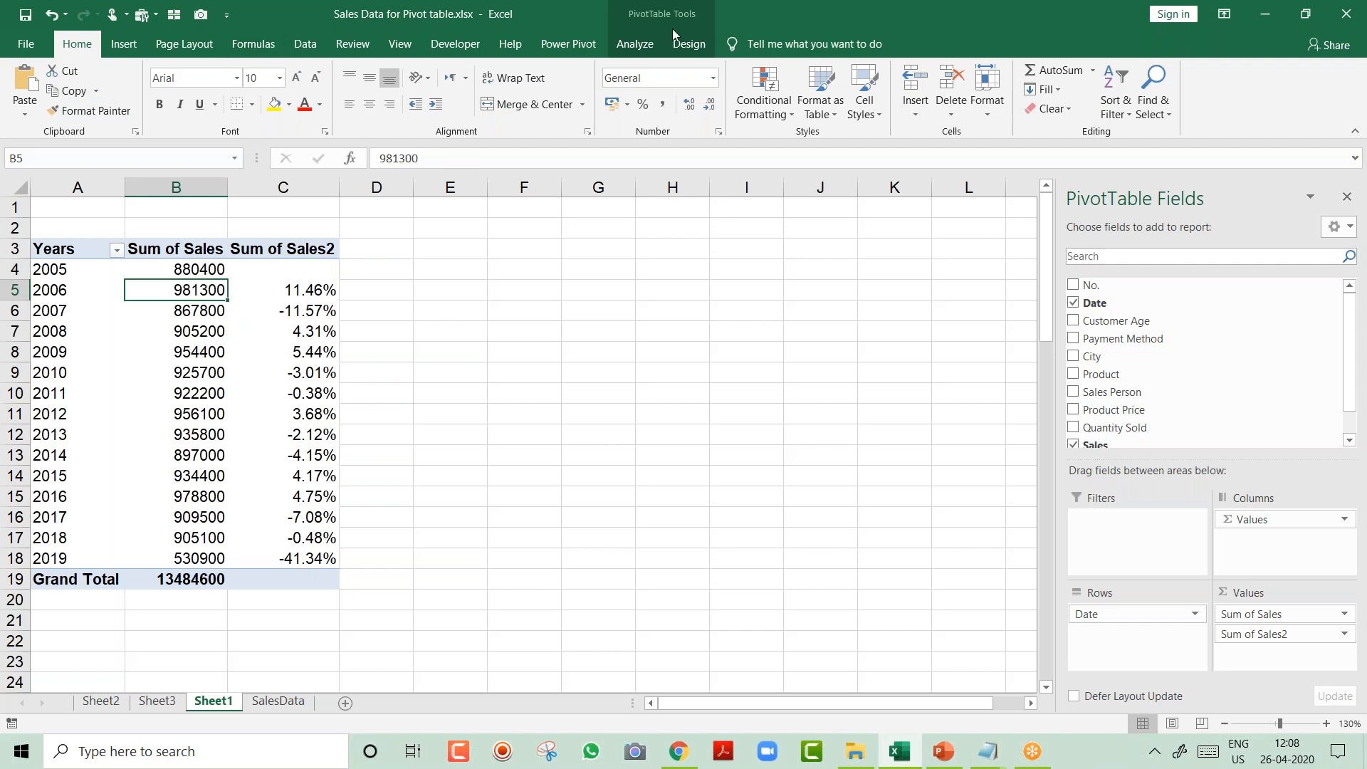
{"action": "left_click", "coordinate": [681, 44]}
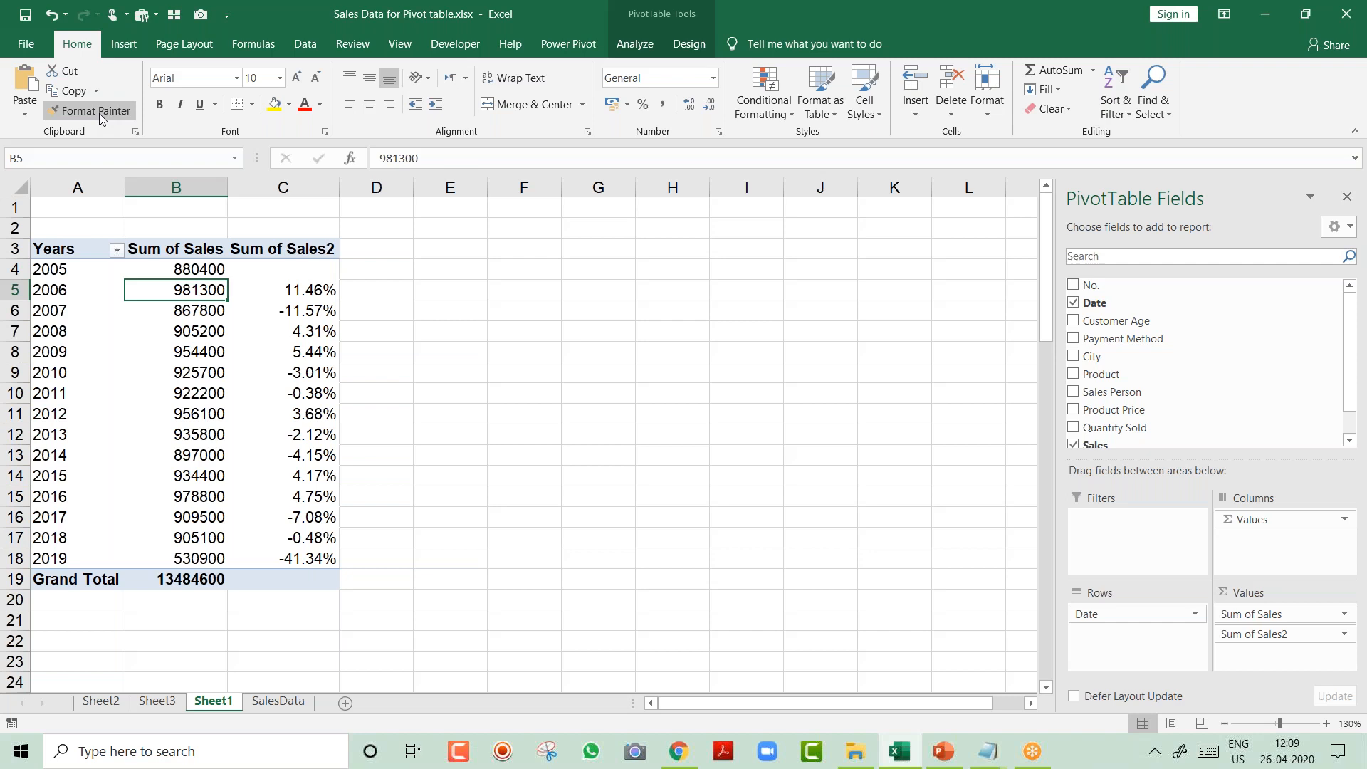
Create a PivotTable from the MasterData table of the SalesData sheet on a new worksheet.
{"action": "left_click", "coordinate": [280, 702]}
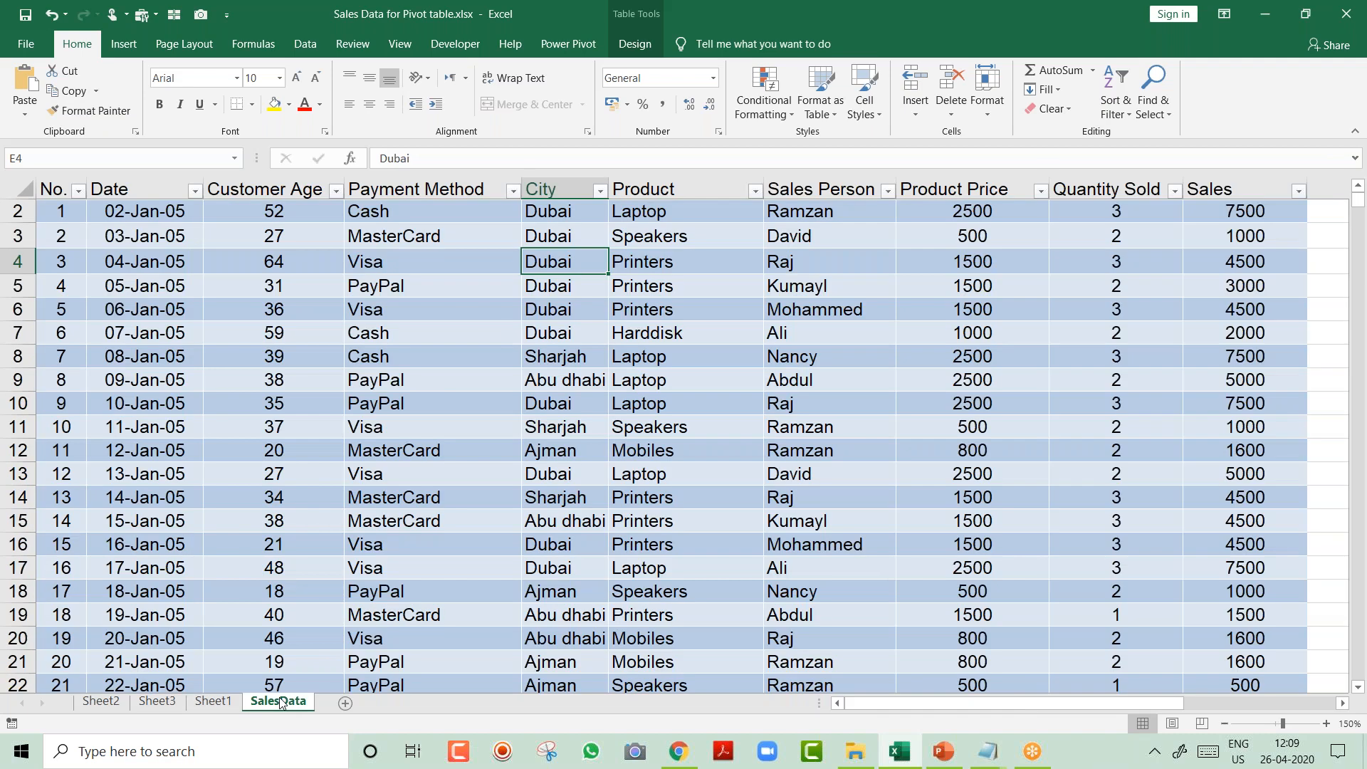
{"action": "left_click", "coordinate": [493, 339]}
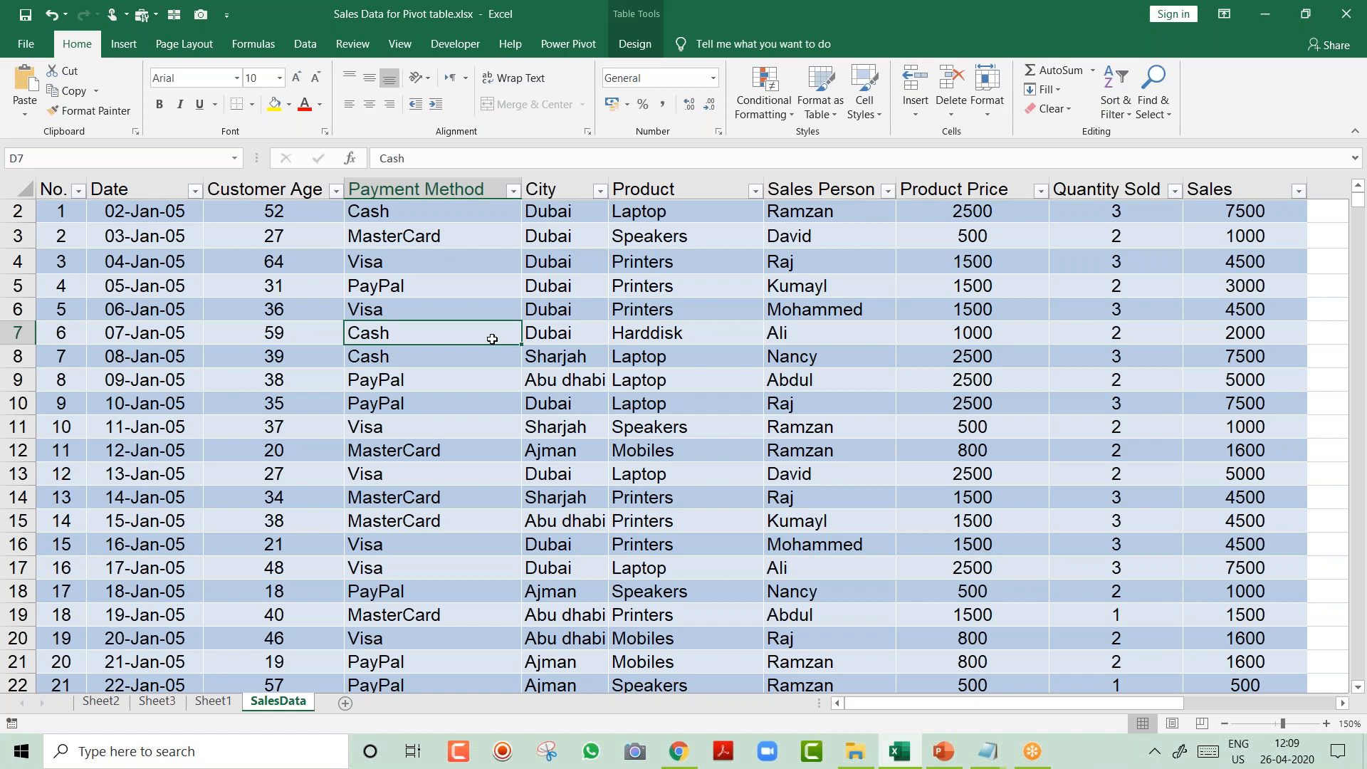
{"action": "key", "text": "alt+Tab"}
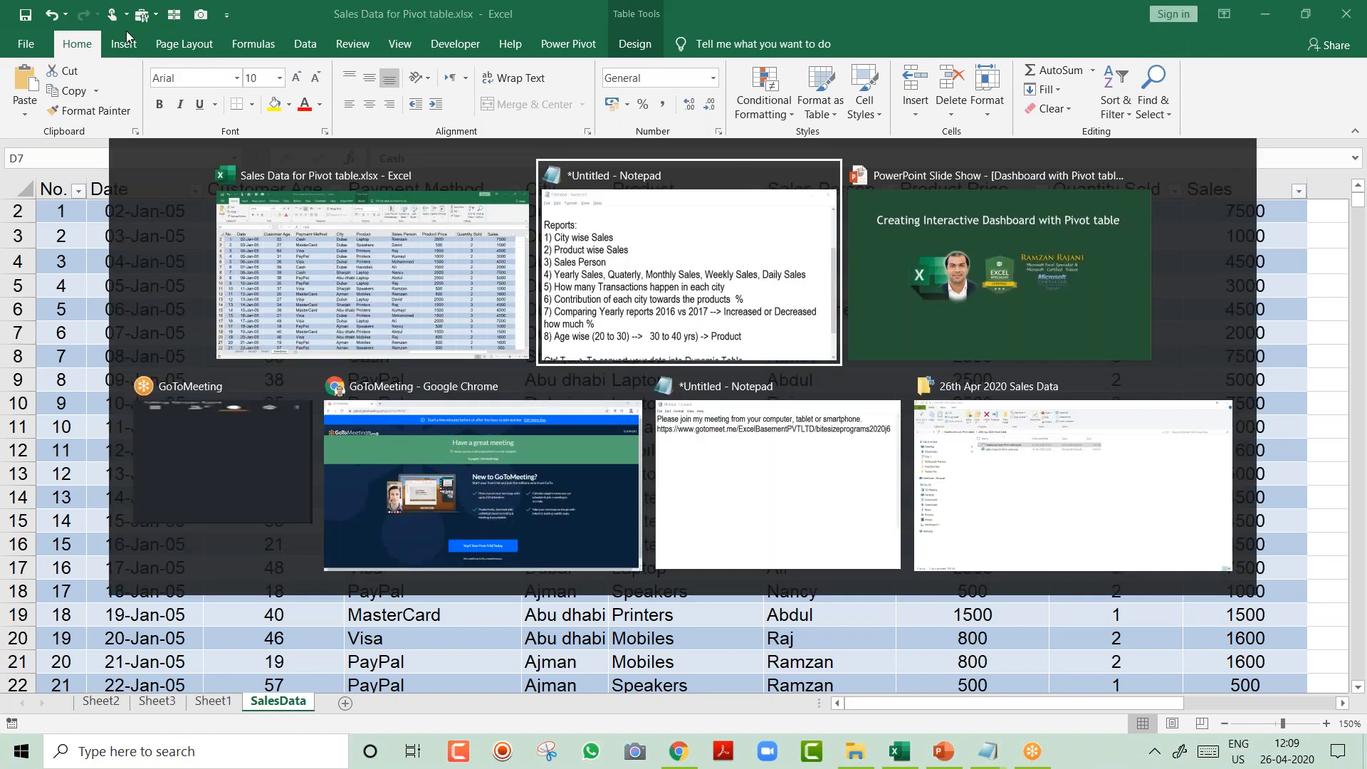
{"action": "key", "text": "alt+Tab"}
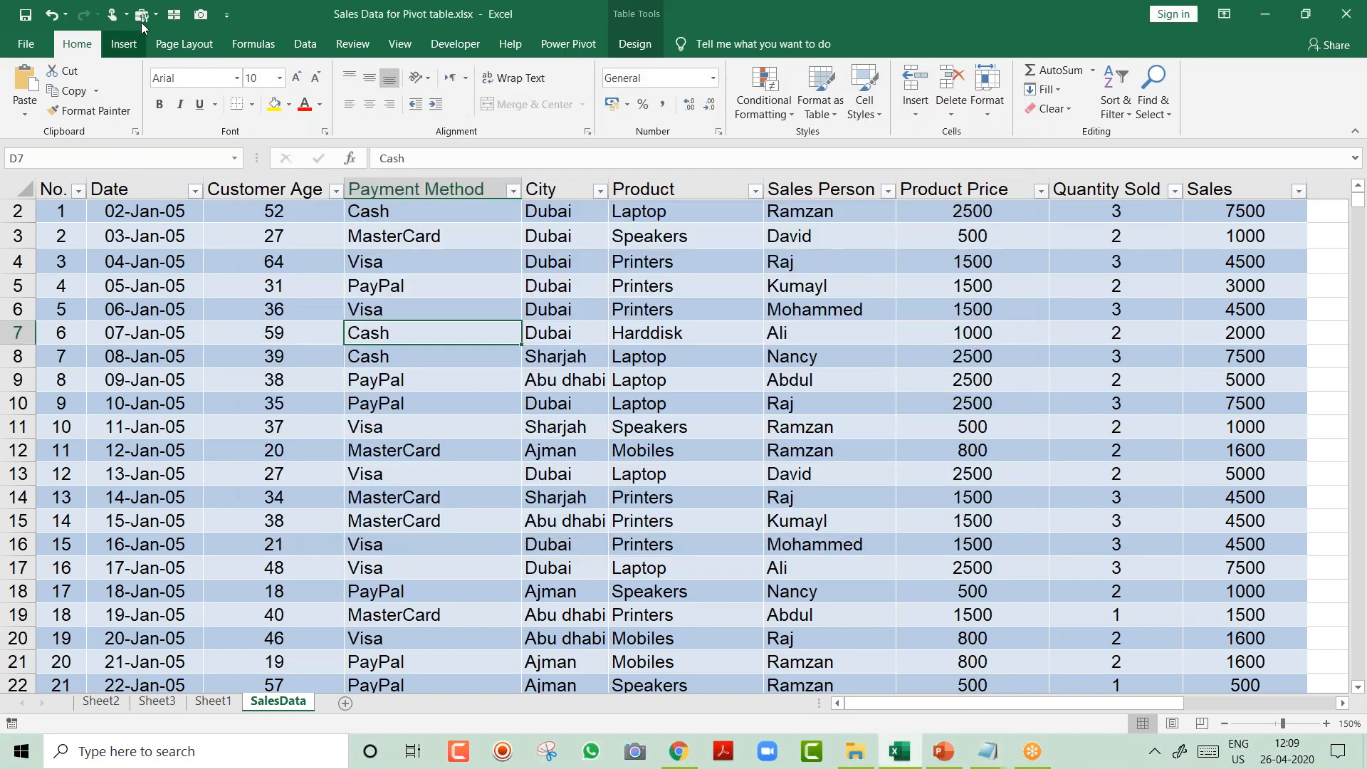
{"action": "key", "text": "alt+Tab"}
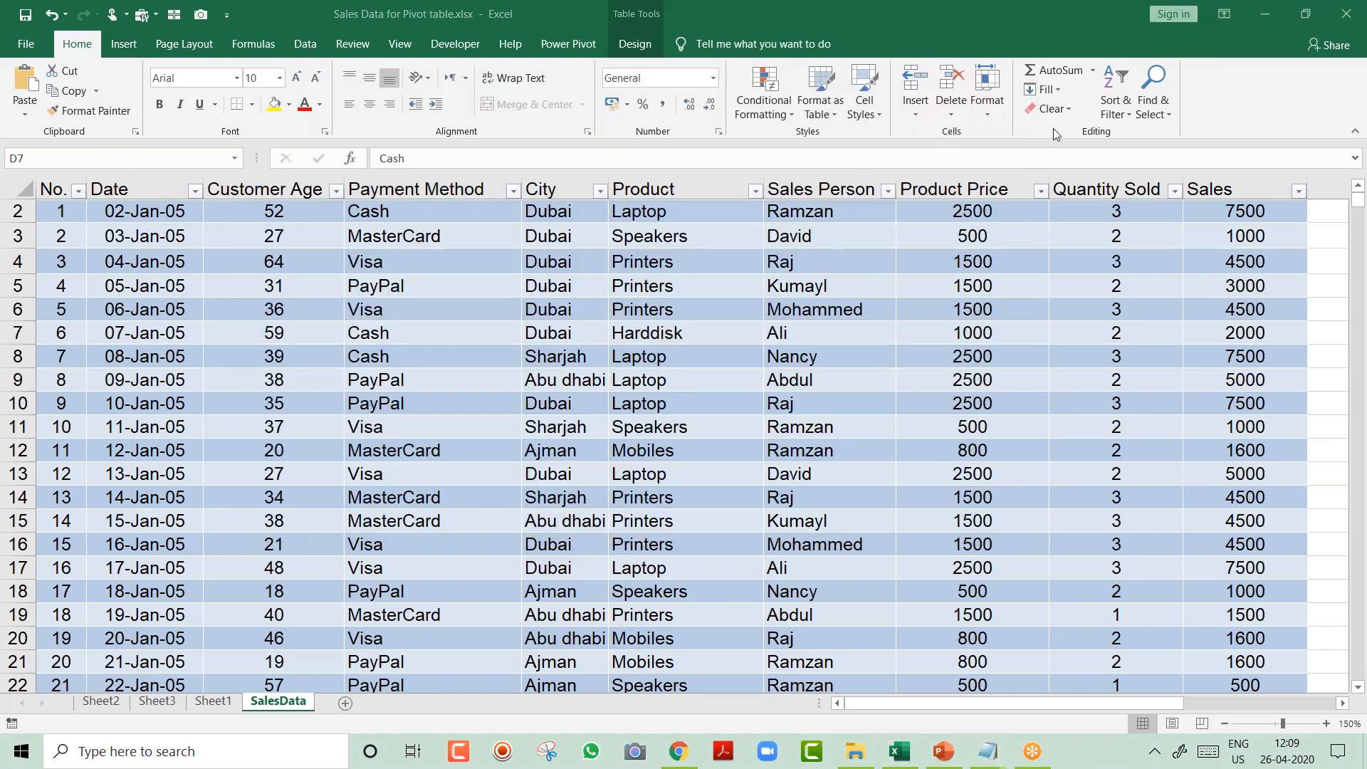
{"action": "key", "text": "alt+Tab"}
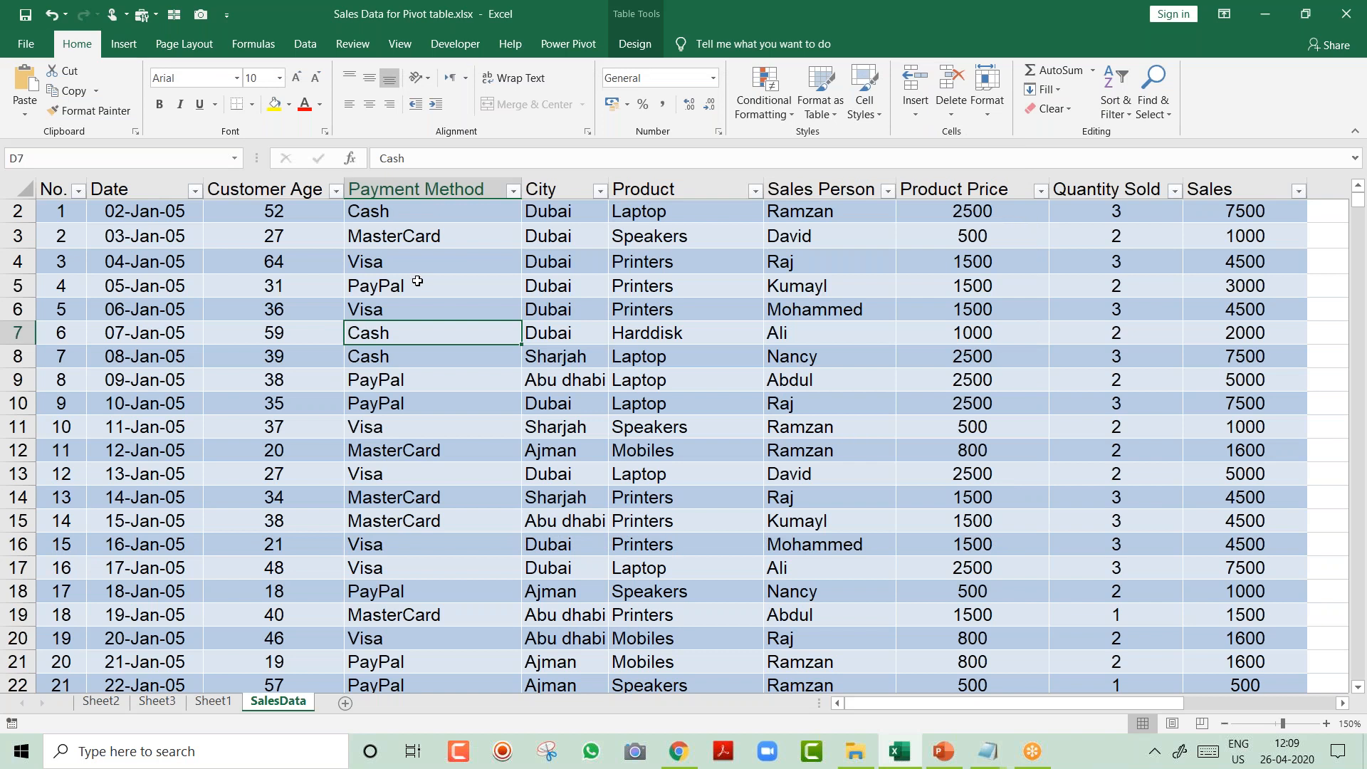
{"action": "left_click", "coordinate": [123, 44]}
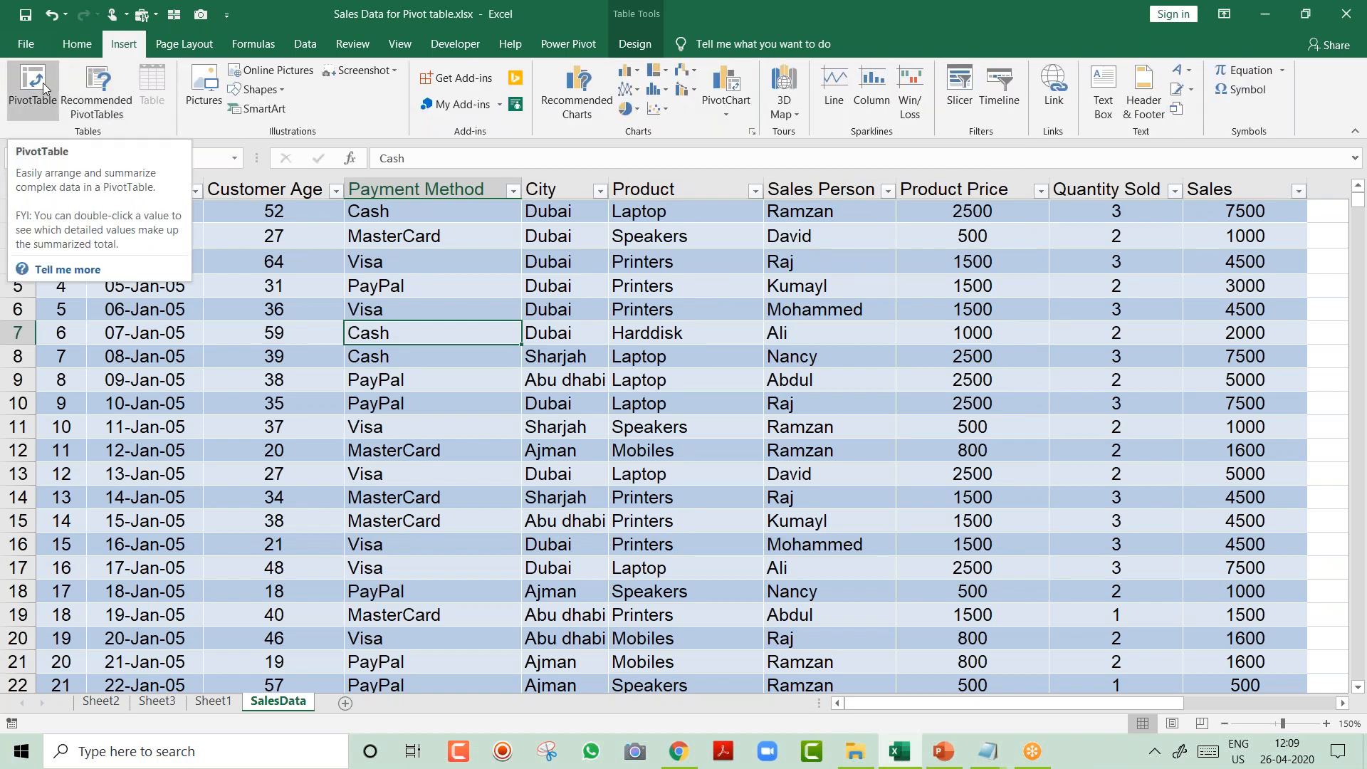
{"action": "left_click", "coordinate": [44, 88]}
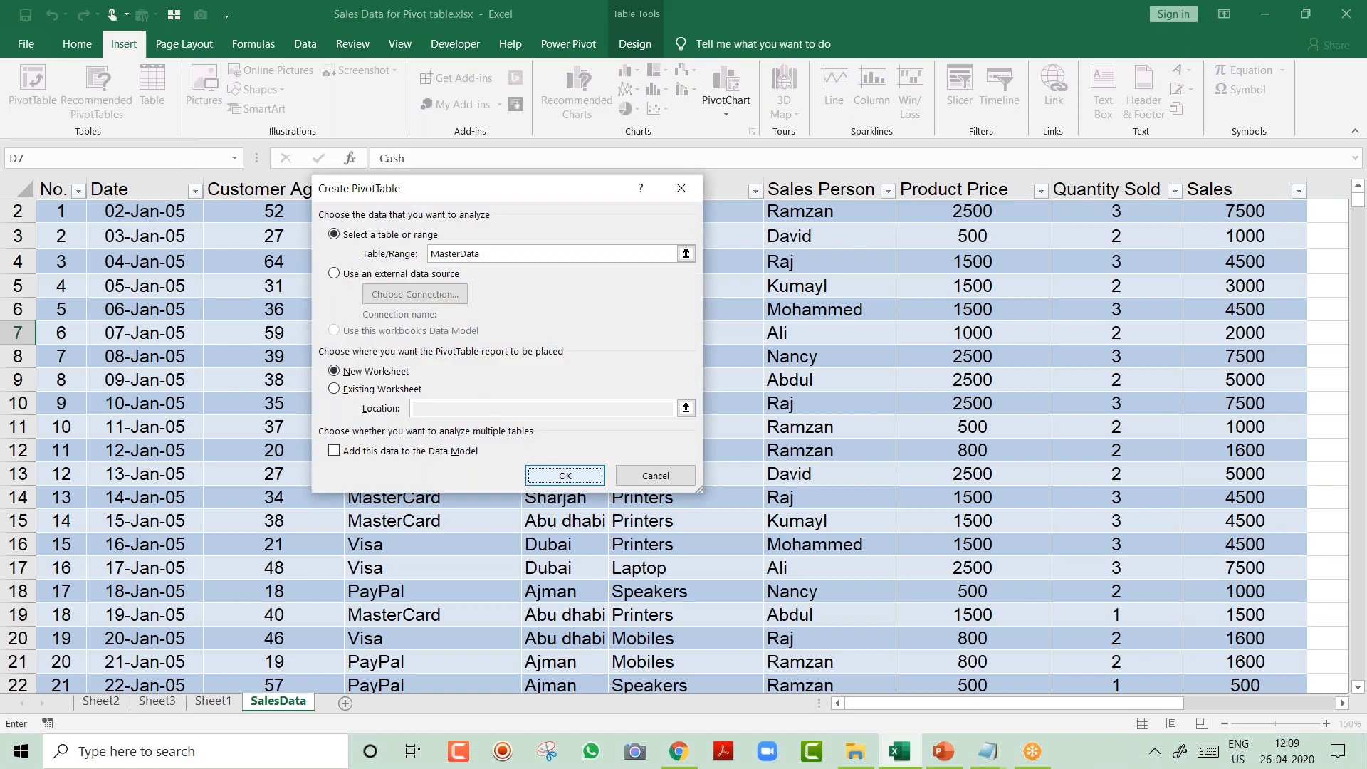
{"action": "key", "text": "Return"}
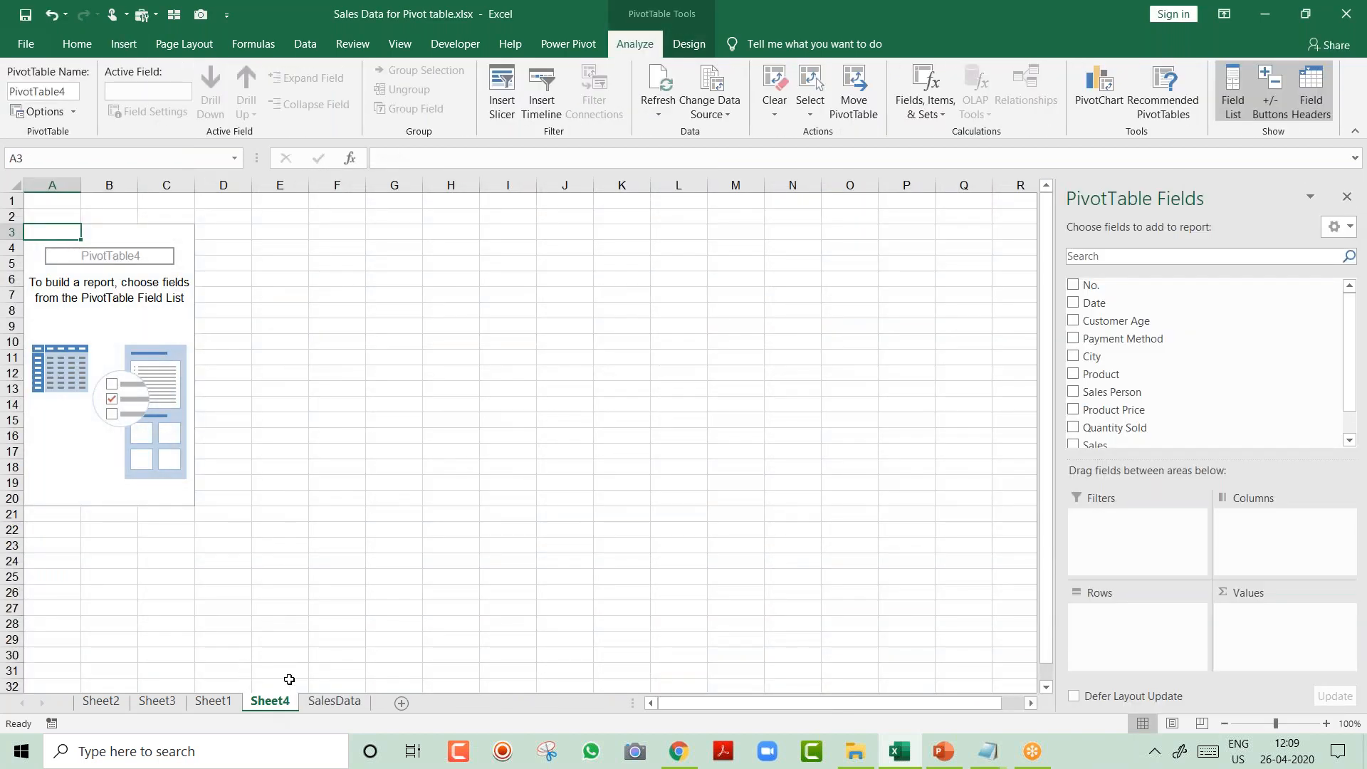
Rename the new PivotTable worksheet to Summary.
{"action": "double_click", "coordinate": [278, 703]}
{"action": "type", "text": "Summary"}
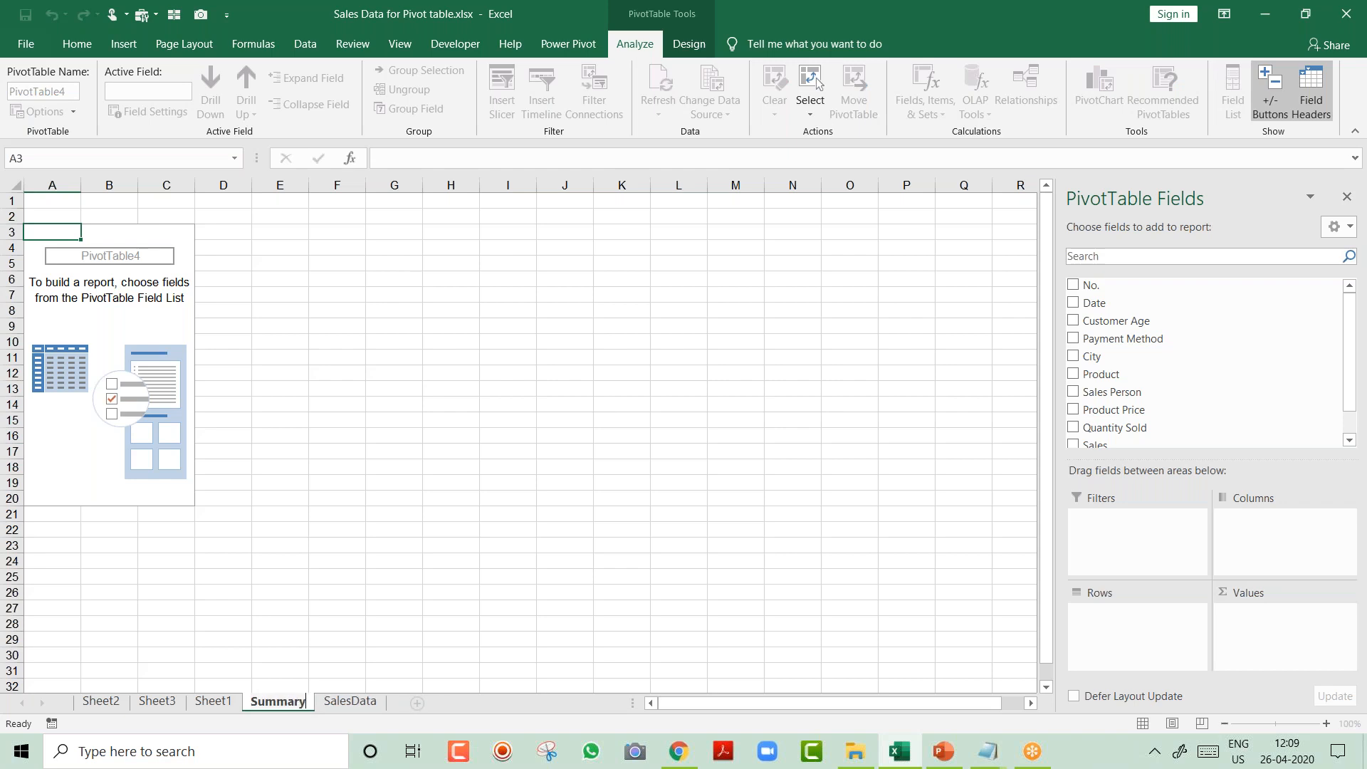
{"action": "key", "text": "Return"}
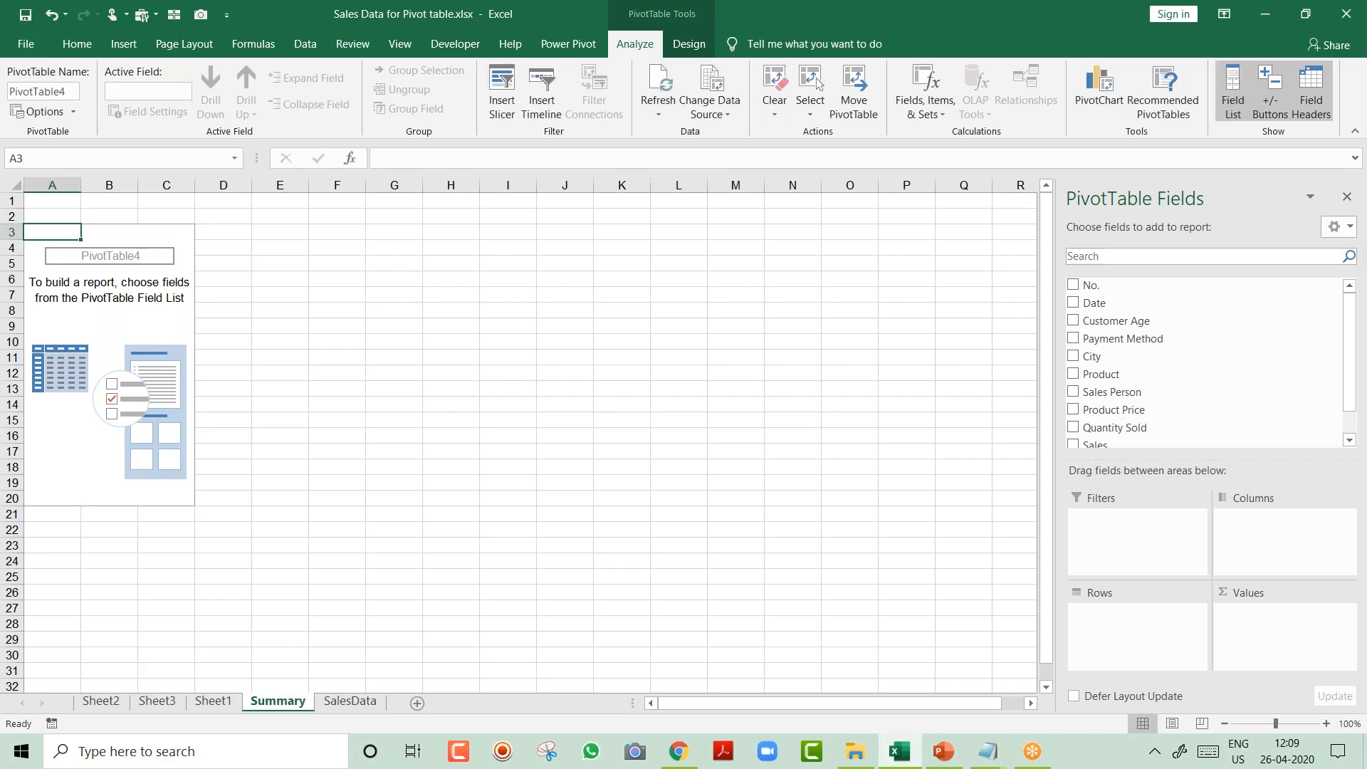
Build the Summary sheet's PivotTable with Payment Method in the rows and the sum of Sales as values.
{"action": "left_click", "coordinate": [104, 707]}
{"action": "left_click", "coordinate": [302, 705]}
{"action": "left_click", "coordinate": [1326, 723]}
{"action": "left_click", "coordinate": [1326, 724]}
{"action": "left_click", "coordinate": [1326, 724]}
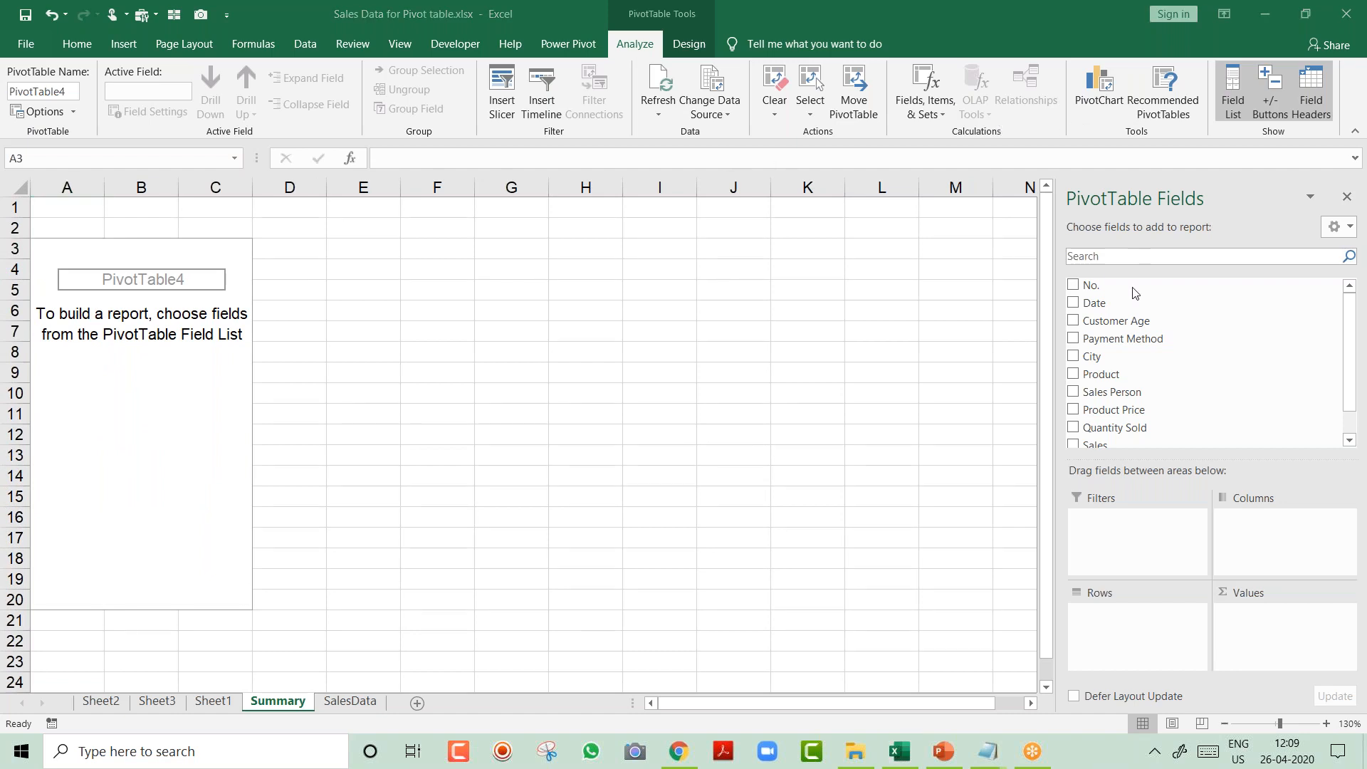
{"action": "left_click", "coordinate": [1153, 211]}
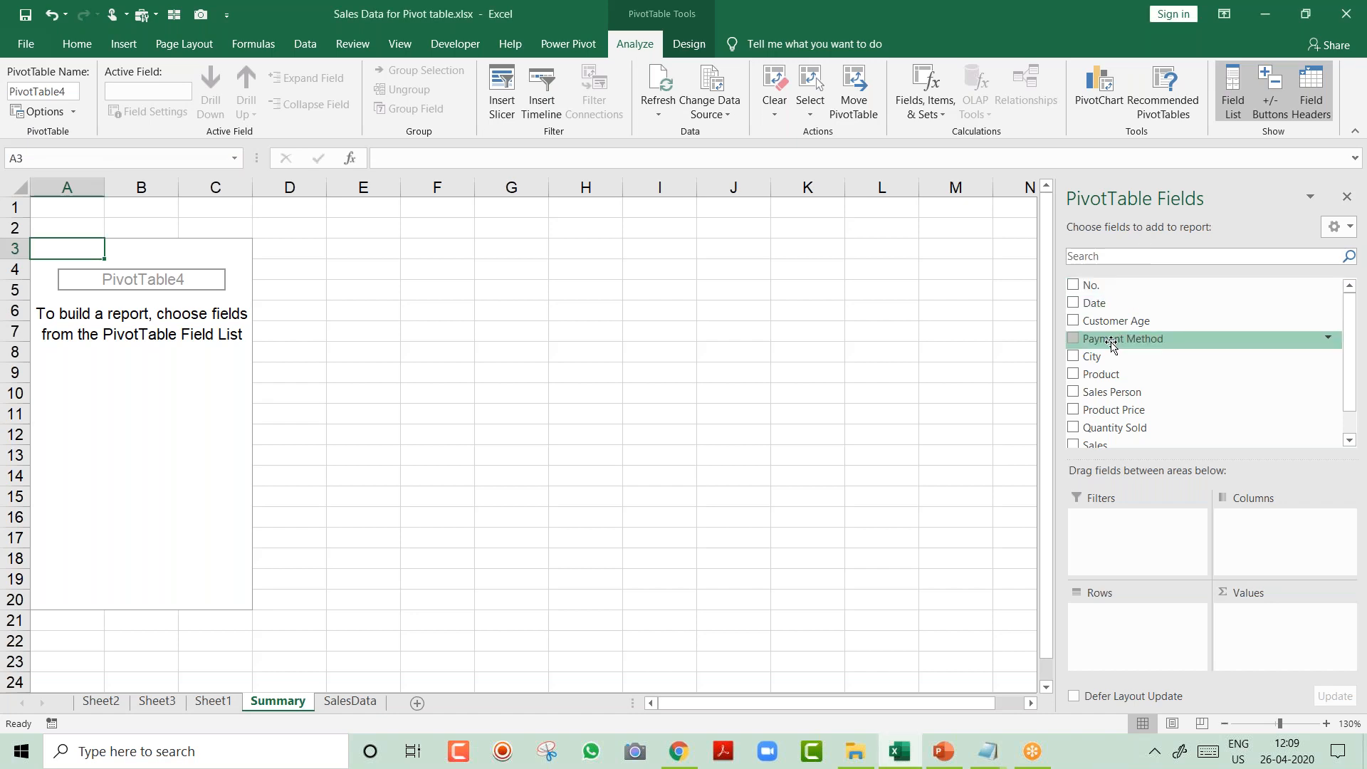
{"action": "left_click_drag", "start_coordinate": [1123, 338], "coordinate": [1139, 618]}
{"action": "left_click_drag", "start_coordinate": [1118, 433], "coordinate": [1248, 595]}
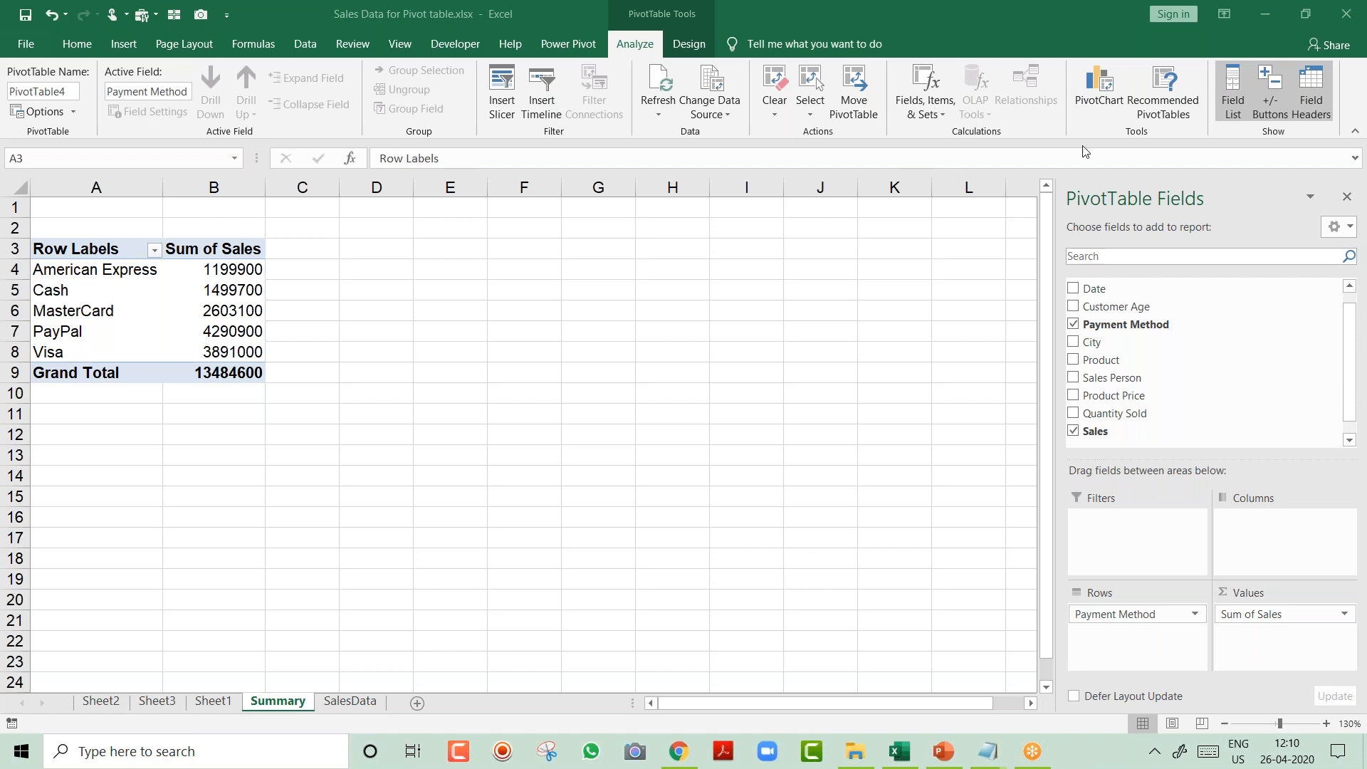
{"action": "left_click", "coordinate": [1125, 211]}
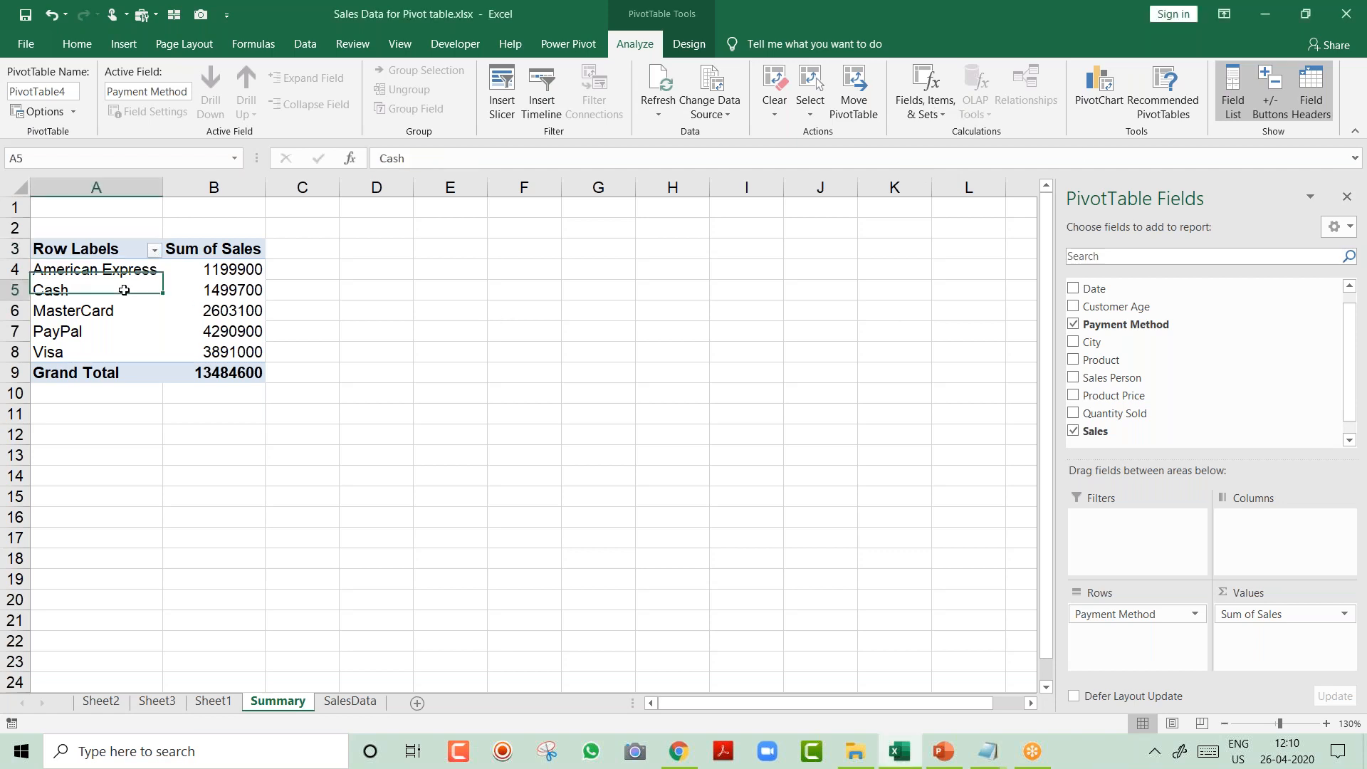
Copy the whole payment method PivotTable and paste it below at A13.
{"action": "left_click", "coordinate": [124, 290]}
{"action": "key", "text": "ctrl+a"}
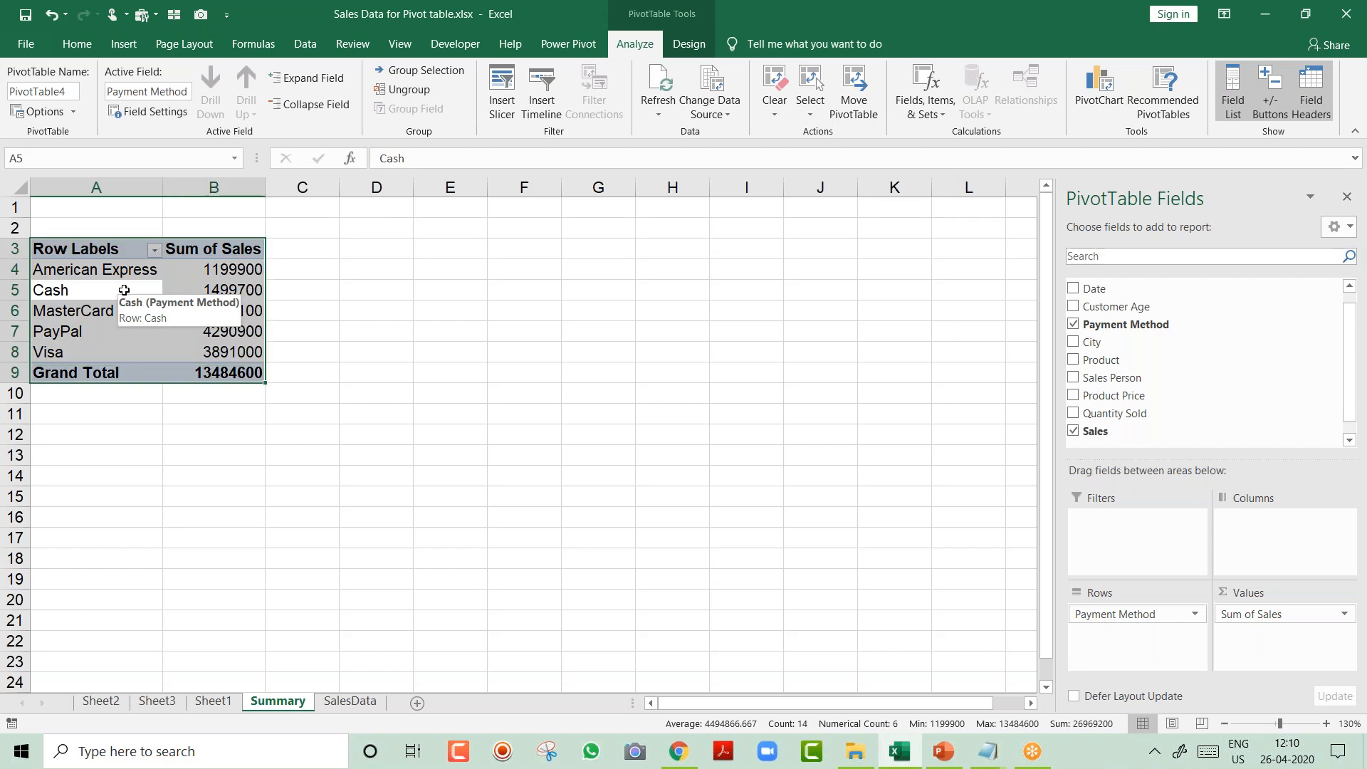
{"action": "key", "text": "ctrl+c"}
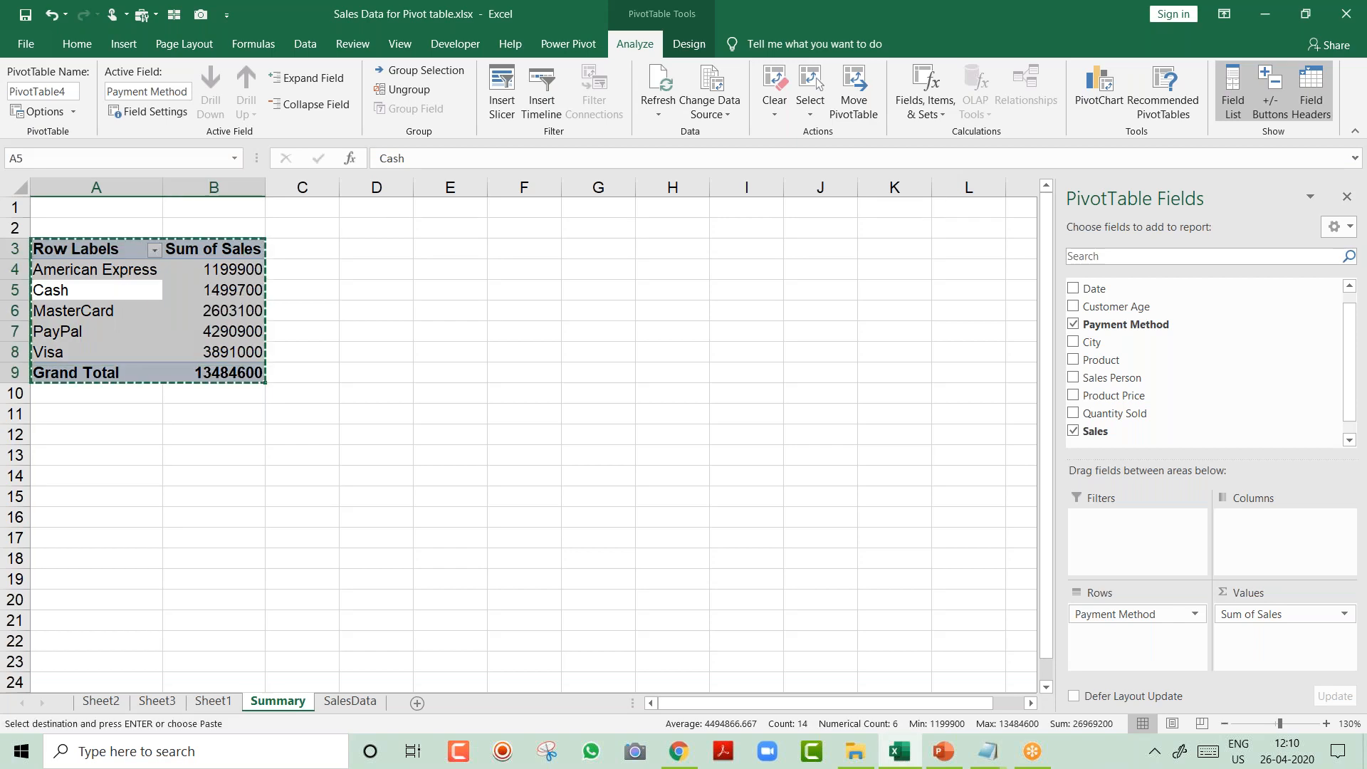
{"action": "key", "text": "ctrl+Down"}
{"action": "key", "text": "Down"}
{"action": "key", "text": "Down"}
{"action": "key", "text": "Down"}
{"action": "key", "text": "Down"}
{"action": "key", "text": "Down"}
{"action": "key", "text": "Up"}
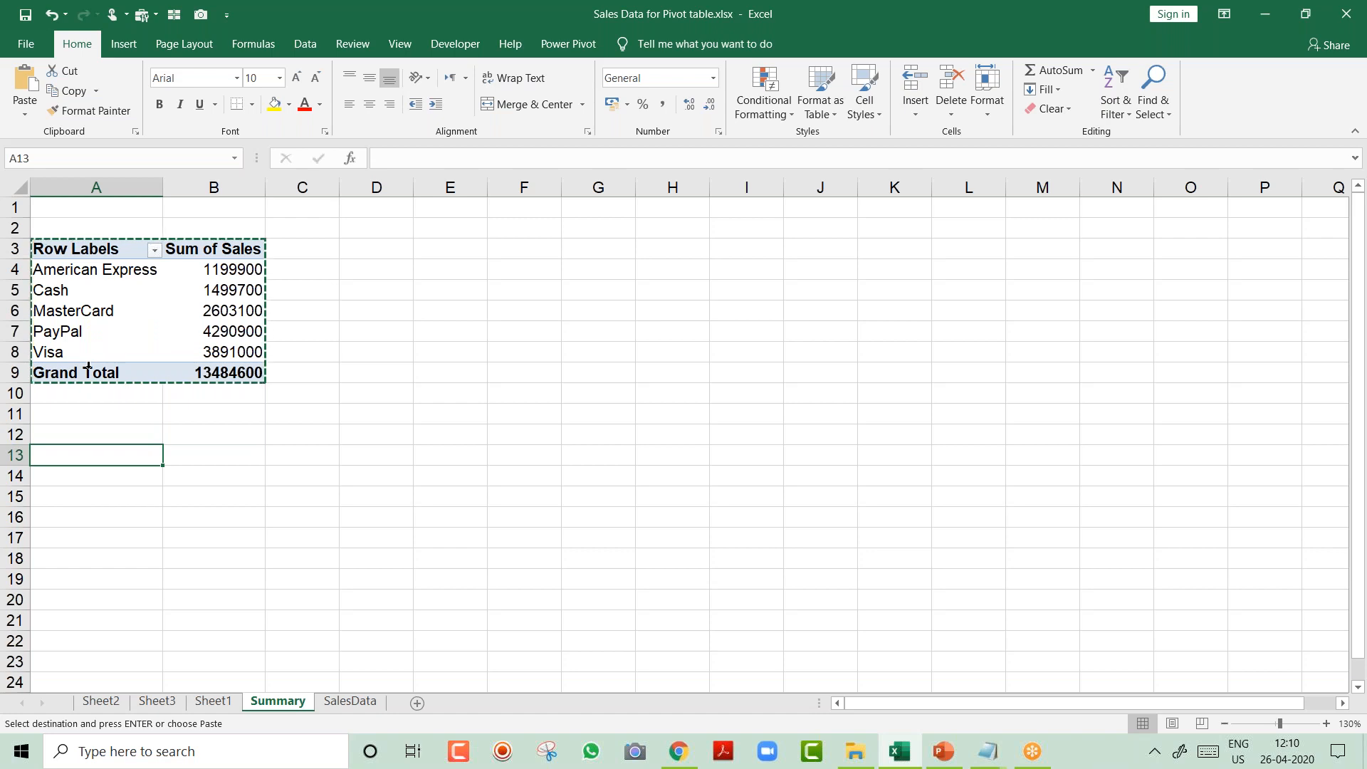
{"action": "key", "text": "ctrl+v"}
{"action": "key", "text": "Escape"}
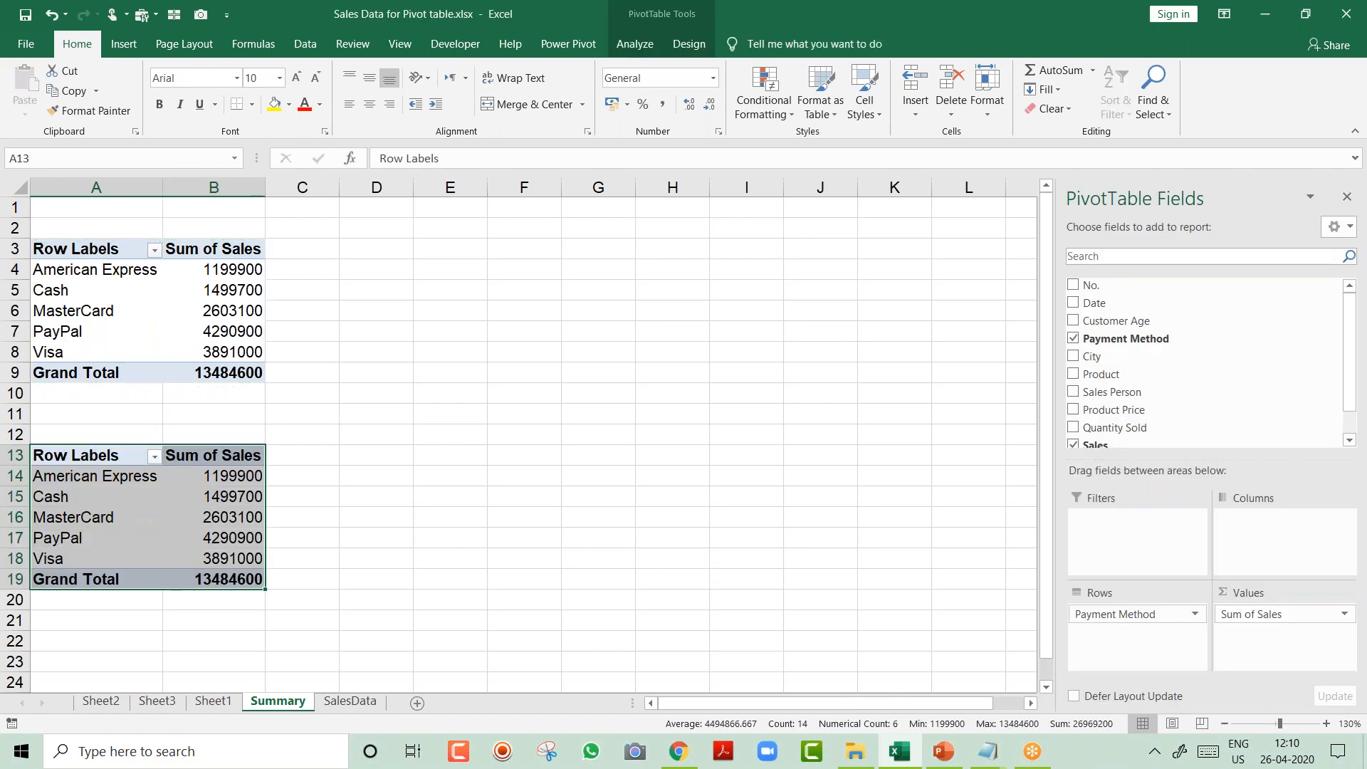
Replace Payment Method with City as the row field of the PivotTable at A13.
{"action": "left_click", "coordinate": [96, 476]}
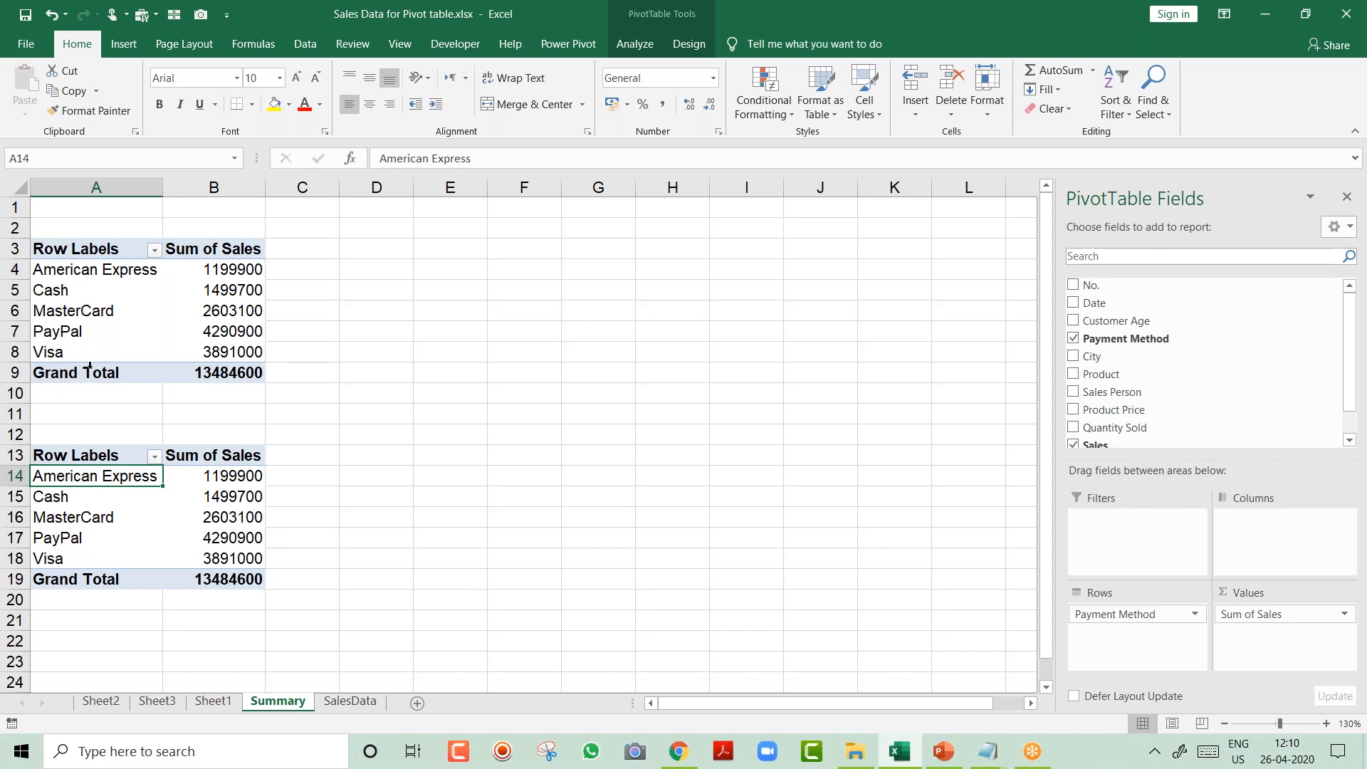
{"action": "left_click", "coordinate": [1073, 339]}
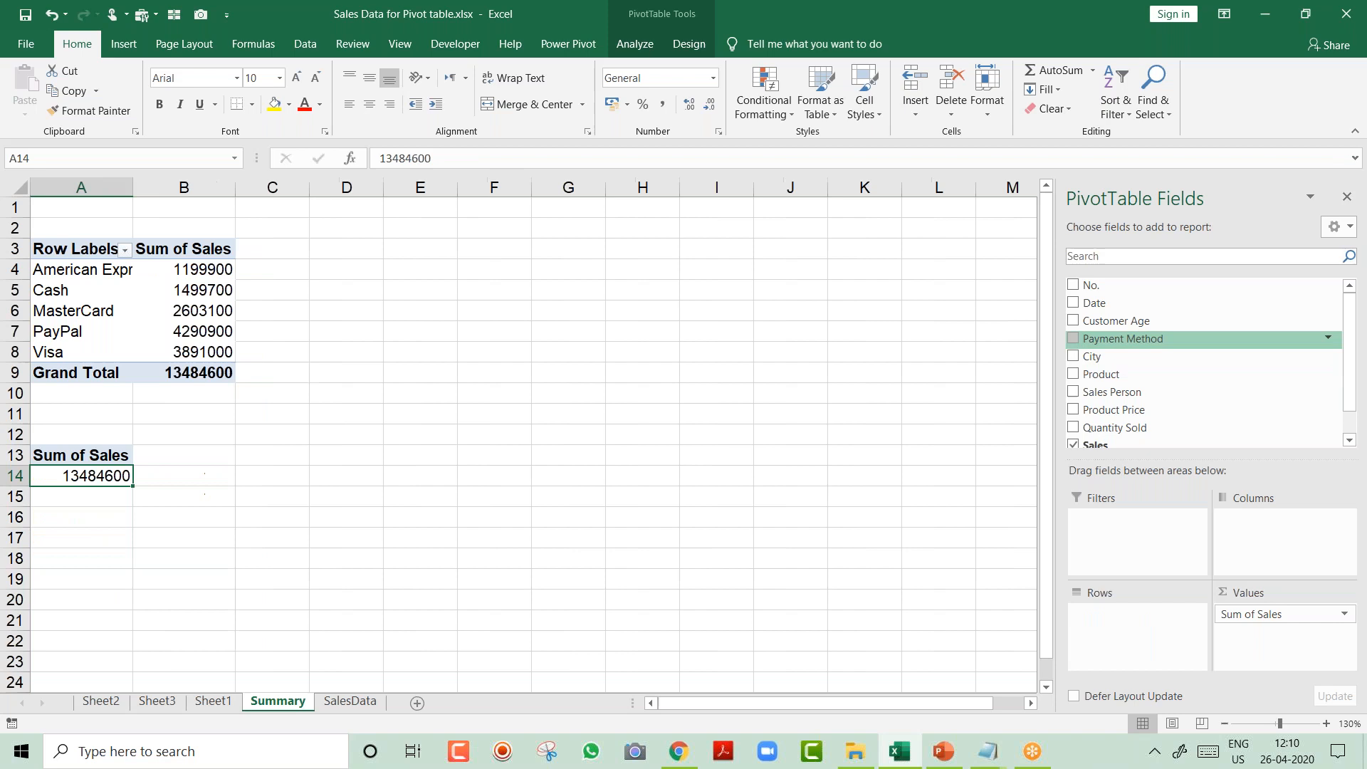
{"action": "left_click", "coordinate": [1074, 357]}
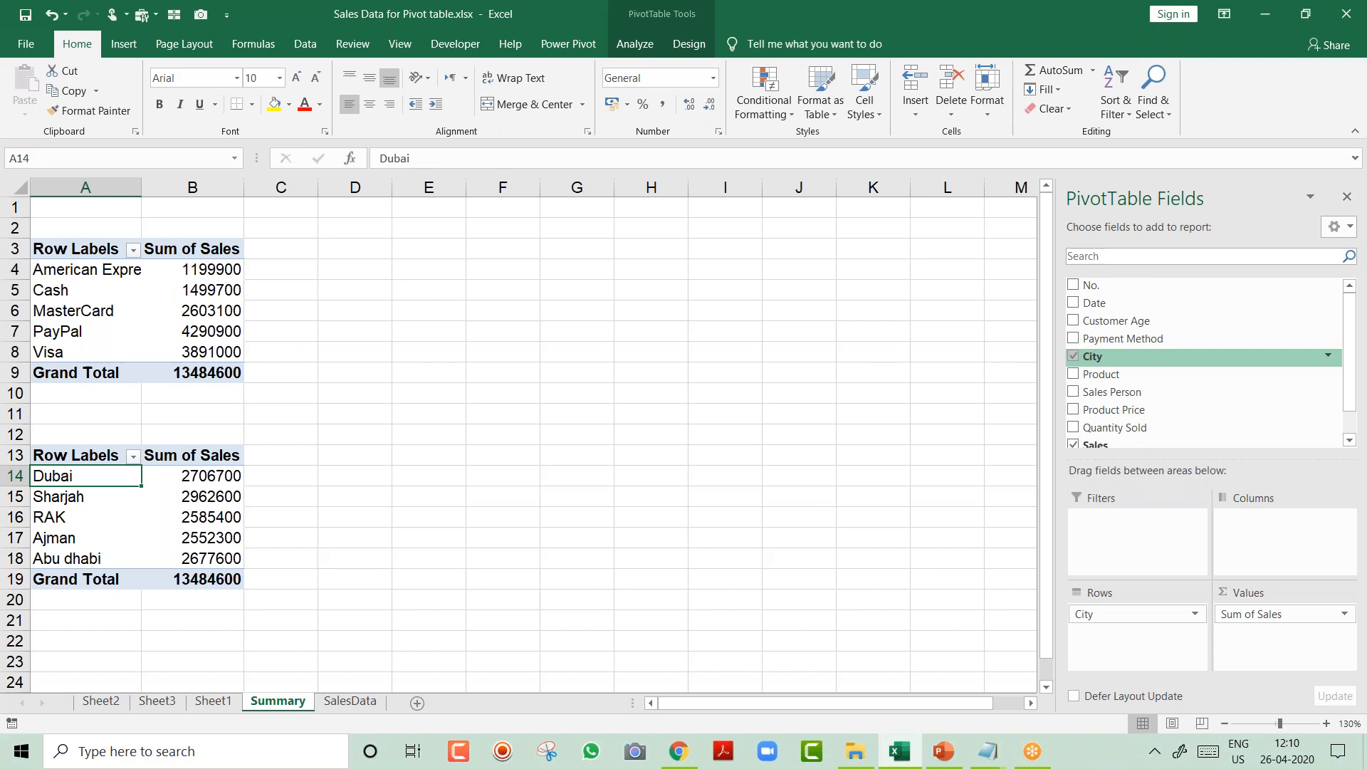
Copy the city PivotTable to D3 and replace City with Product as the copy's row field.
{"action": "key", "text": "Up"}
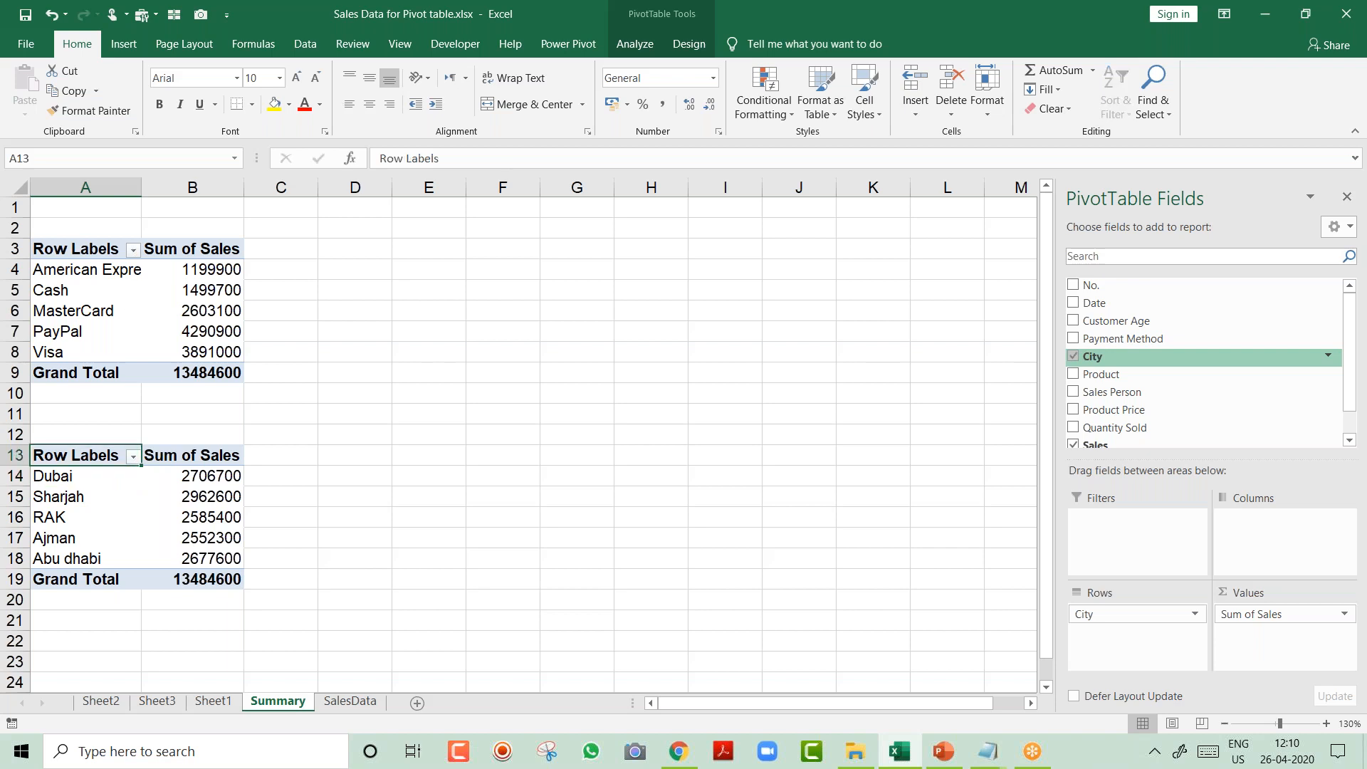
{"action": "key", "text": "ctrl+shift+Down"}
{"action": "key", "text": "ctrl+shift+Right"}
{"action": "key", "text": "ctrl+c"}
{"action": "key", "text": "Right"}
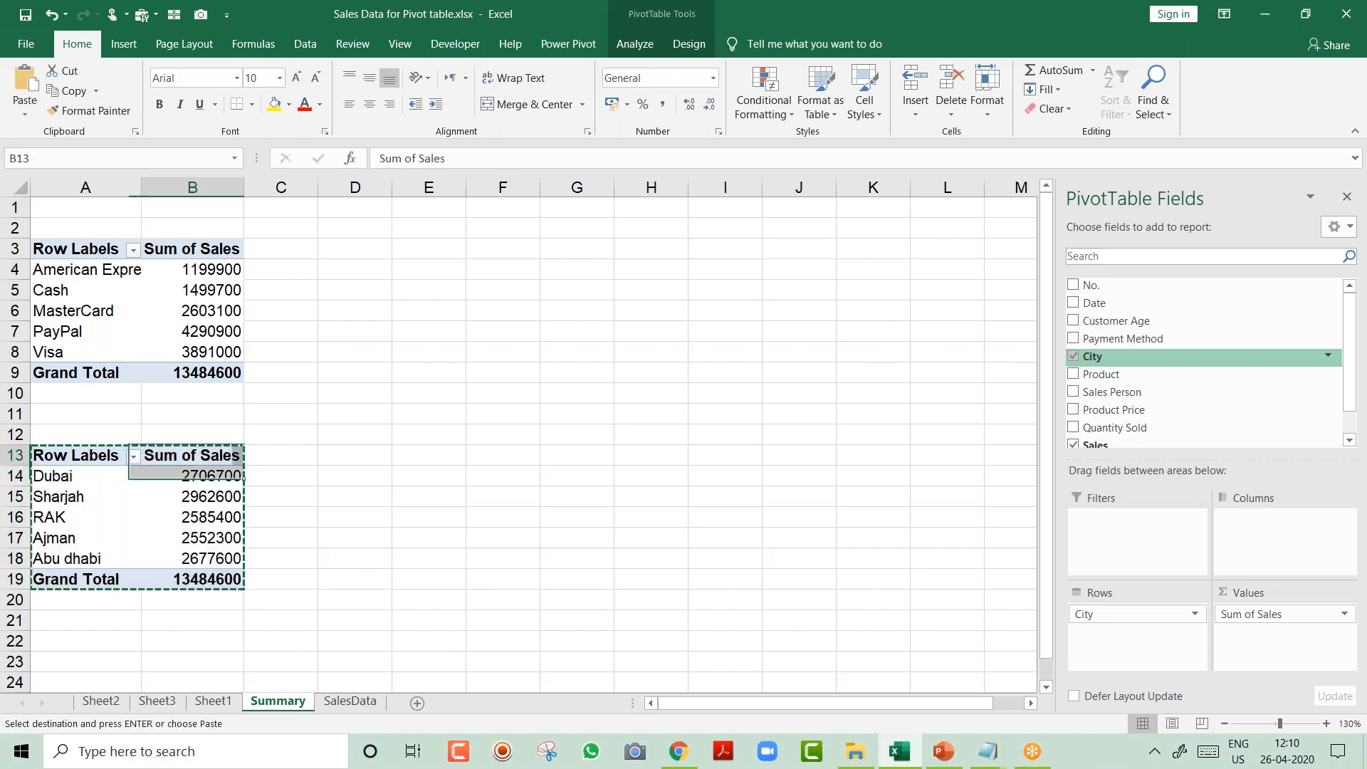
{"action": "key", "text": "Up"}
{"action": "key", "text": "Up"}
{"action": "key", "text": "Up"}
{"action": "key", "text": "Up"}
{"action": "key", "text": "Up"}
{"action": "key", "text": "Up"}
{"action": "key", "text": "Up"}
{"action": "key", "text": "Up"}
{"action": "key", "text": "Up"}
{"action": "key", "text": "Up"}
{"action": "key", "text": "Right"}
{"action": "key", "text": "Right"}
{"action": "key", "text": "Return"}
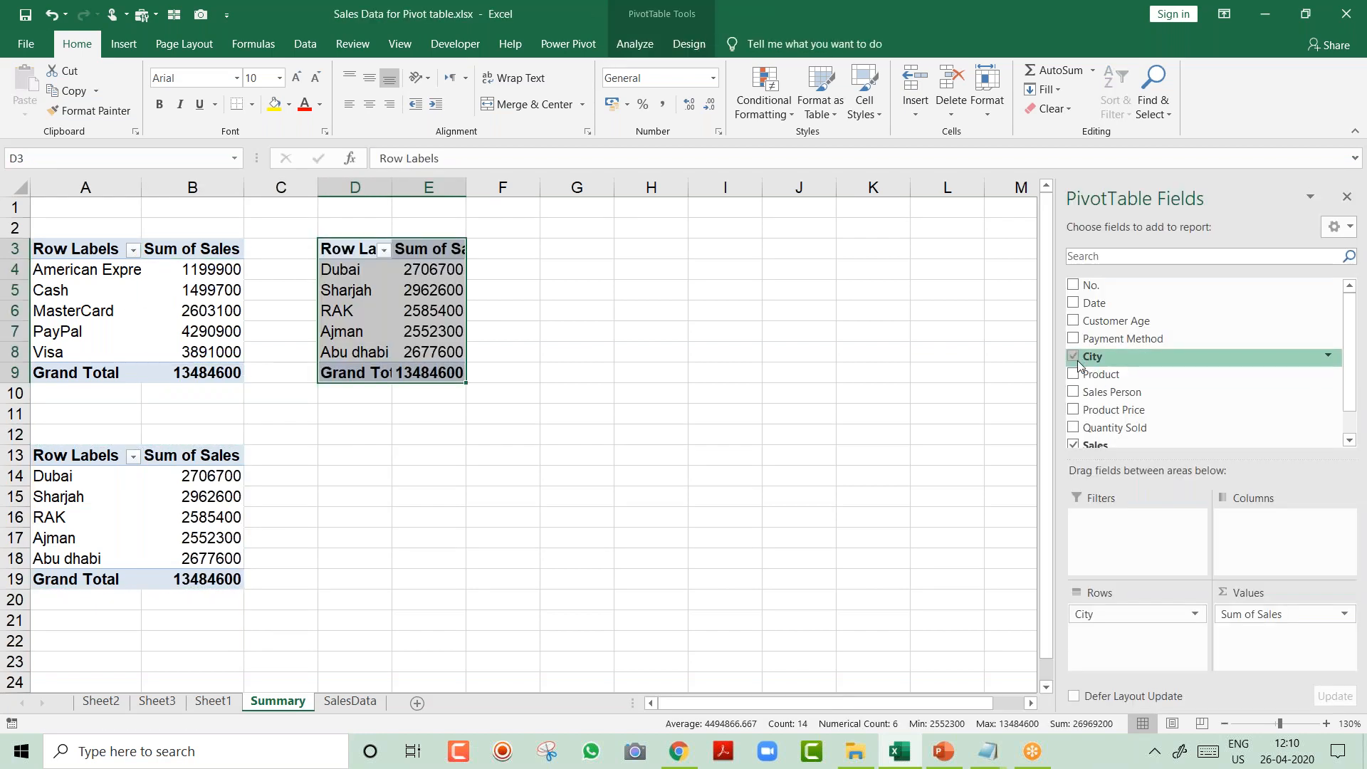
{"action": "left_click", "coordinate": [1073, 357]}
{"action": "left_click", "coordinate": [1073, 375]}
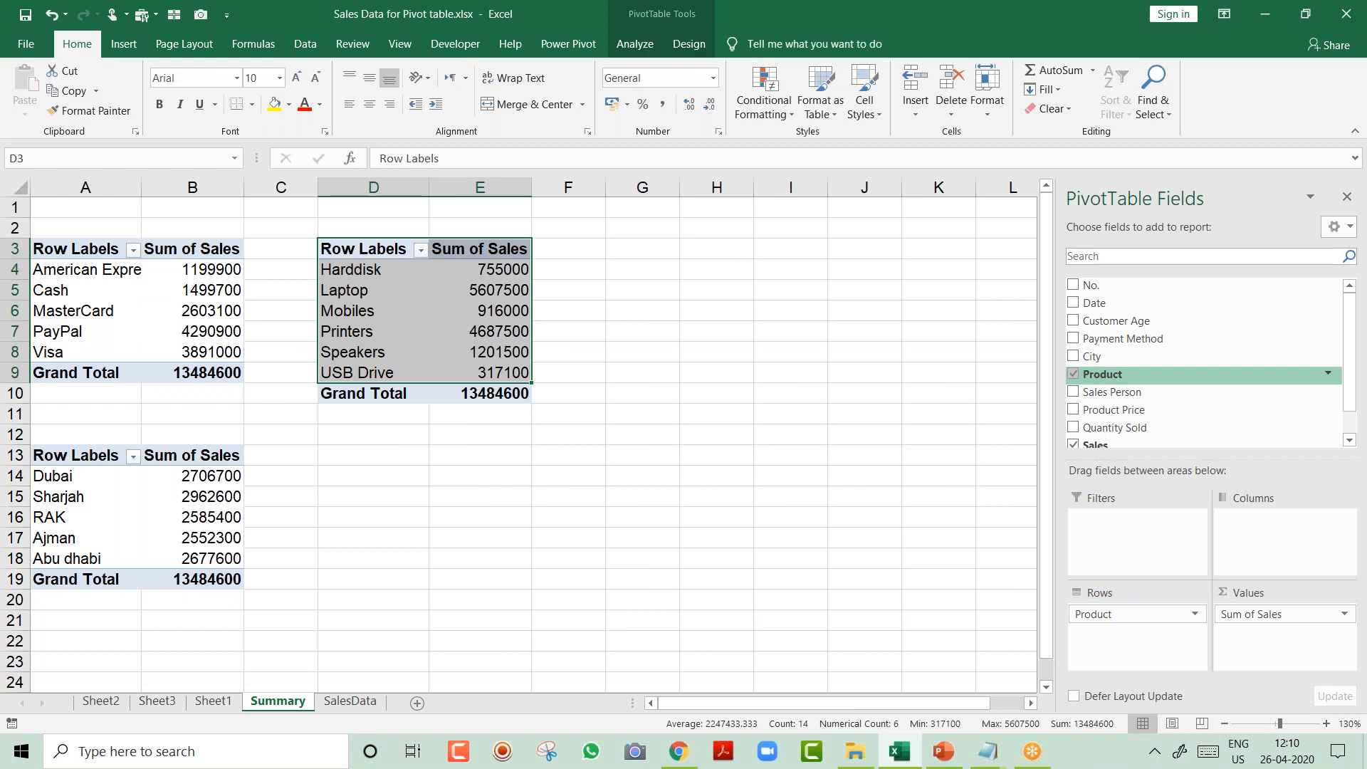
Copy the product PivotTable to D13 and replace Product with Sales Person as the copy's row field.
{"action": "key", "text": "ctrl+c"}
{"action": "key", "text": "Down"}
{"action": "key", "text": "Down"}
{"action": "key", "text": "Down"}
{"action": "key", "text": "Down"}
{"action": "key", "text": "Down"}
{"action": "key", "text": "Down"}
{"action": "key", "text": "Down"}
{"action": "key", "text": "Down"}
{"action": "key", "text": "Down"}
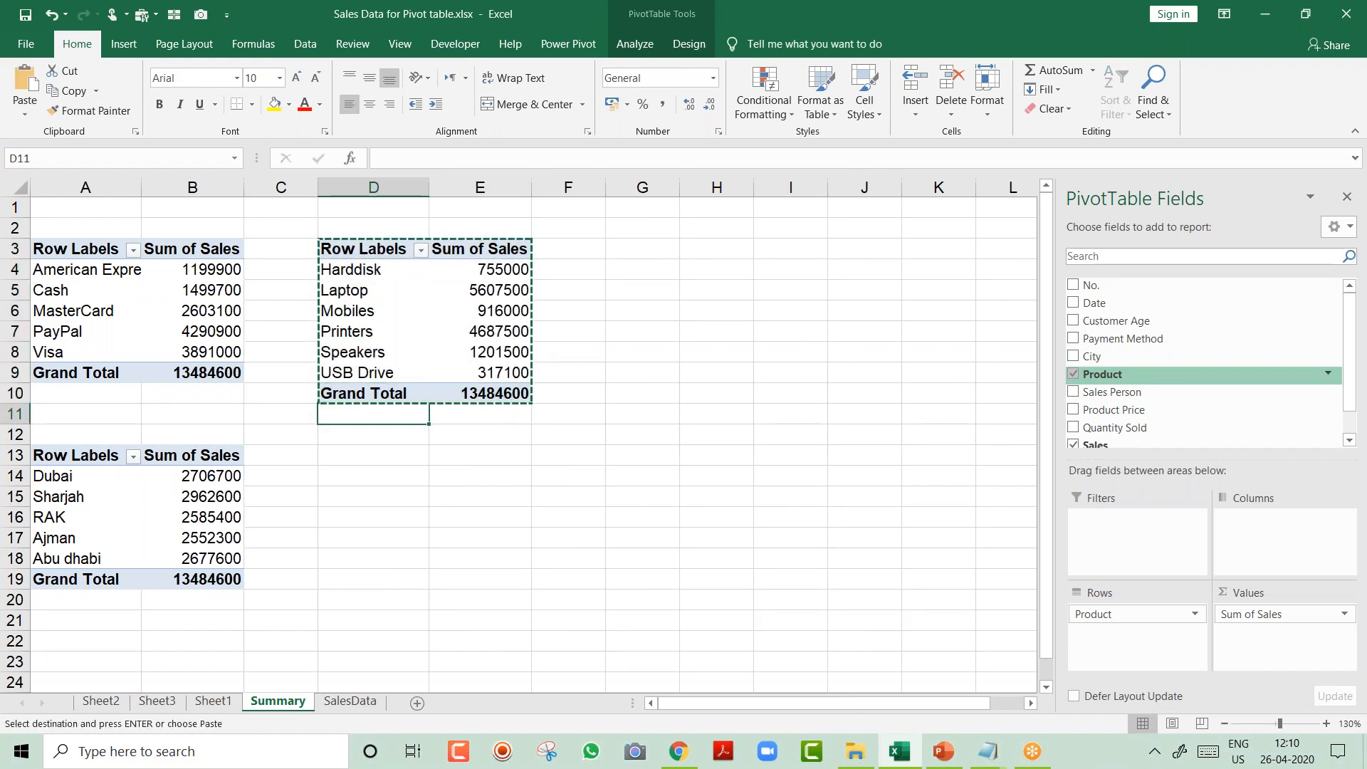
{"action": "key", "text": "Return"}
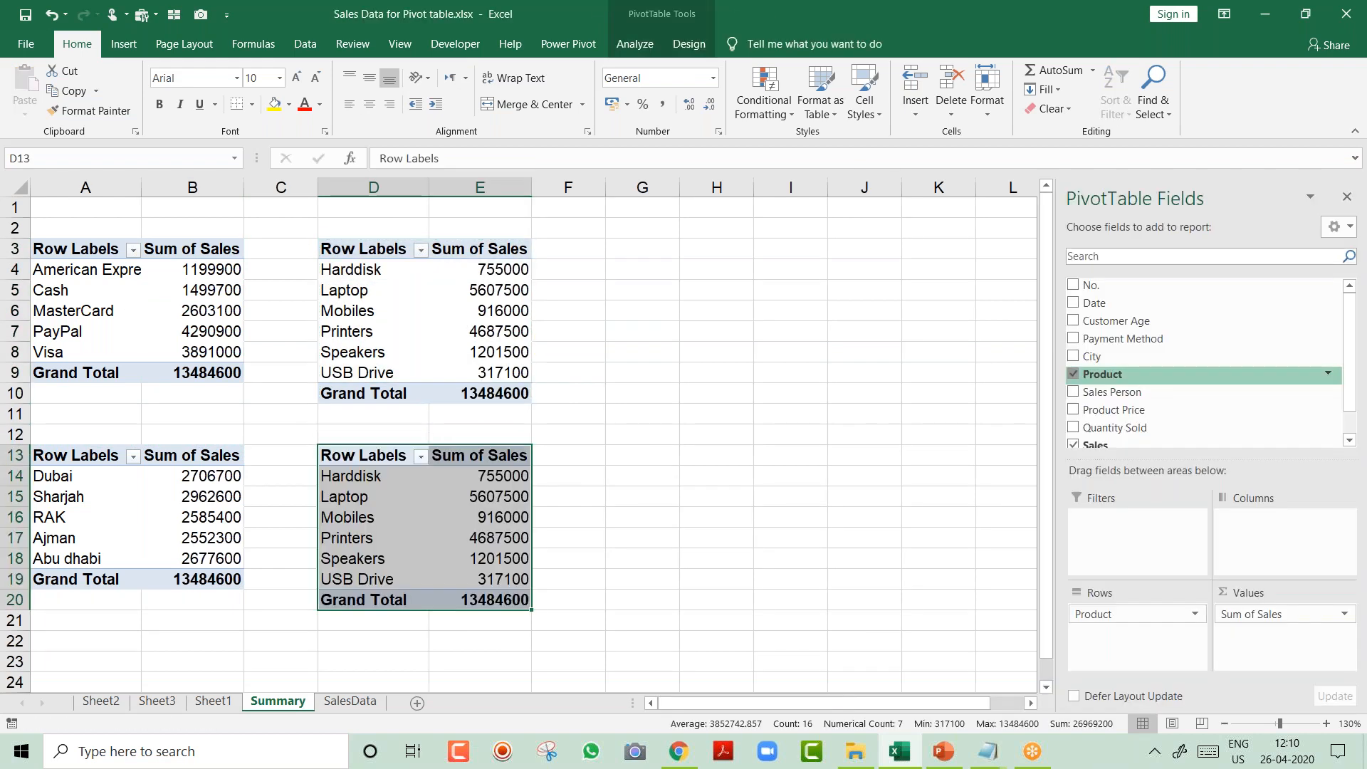
{"action": "left_click", "coordinate": [1074, 374]}
{"action": "left_click", "coordinate": [1073, 392]}
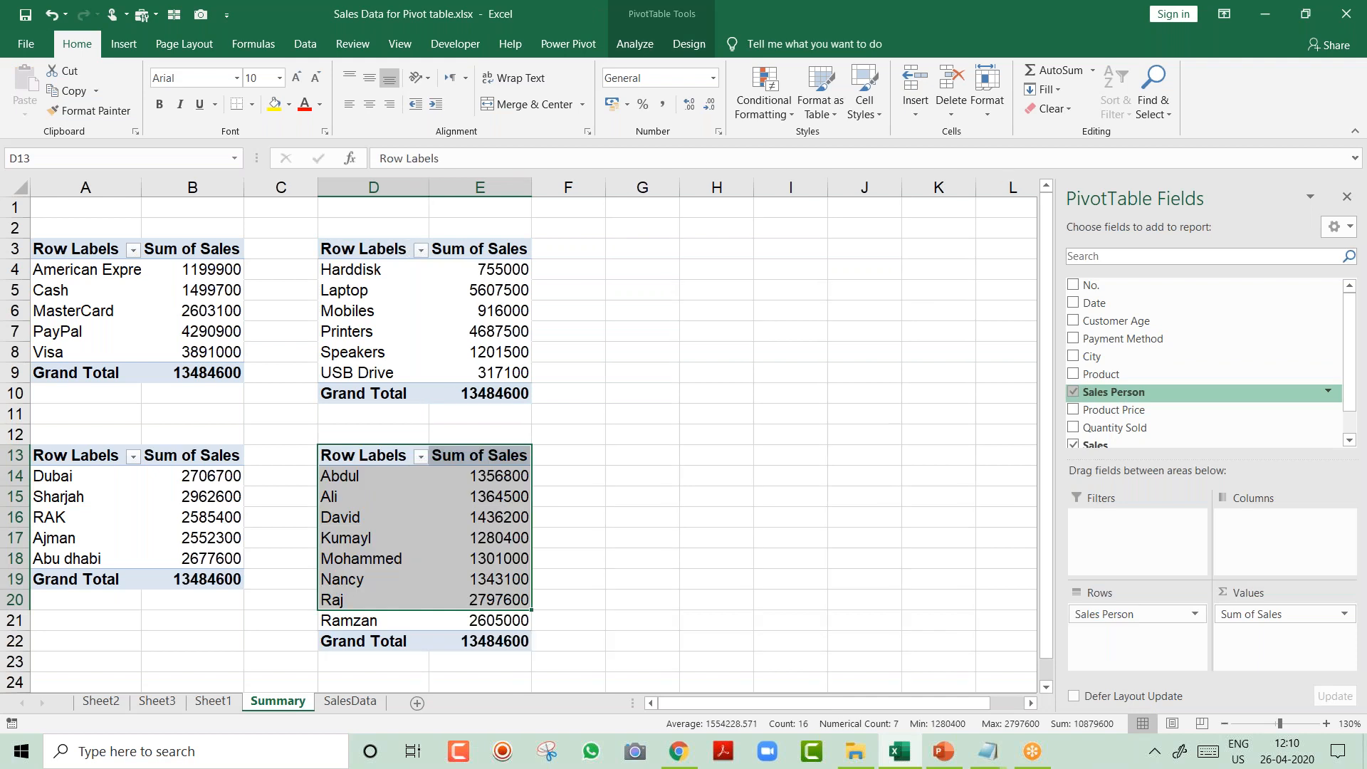
Copy the sales person PivotTable to A26 and replace Sales Person with Date as the copy's row field.
{"action": "key", "text": "Down"}
{"action": "key", "text": "ctrl+a"}
{"action": "key", "text": "ctrl+c"}
{"action": "key", "text": "Left"}
{"action": "key", "text": "Left"}
{"action": "key", "text": "Left"}
{"action": "key", "text": "Down"}
{"action": "key", "text": "Down"}
{"action": "key", "text": "Down"}
{"action": "key", "text": "Down"}
{"action": "key", "text": "Down"}
{"action": "key", "text": "Down"}
{"action": "key", "text": "Down"}
{"action": "key", "text": "Down"}
{"action": "key", "text": "Down"}
{"action": "key", "text": "Down"}
{"action": "key", "text": "Down"}
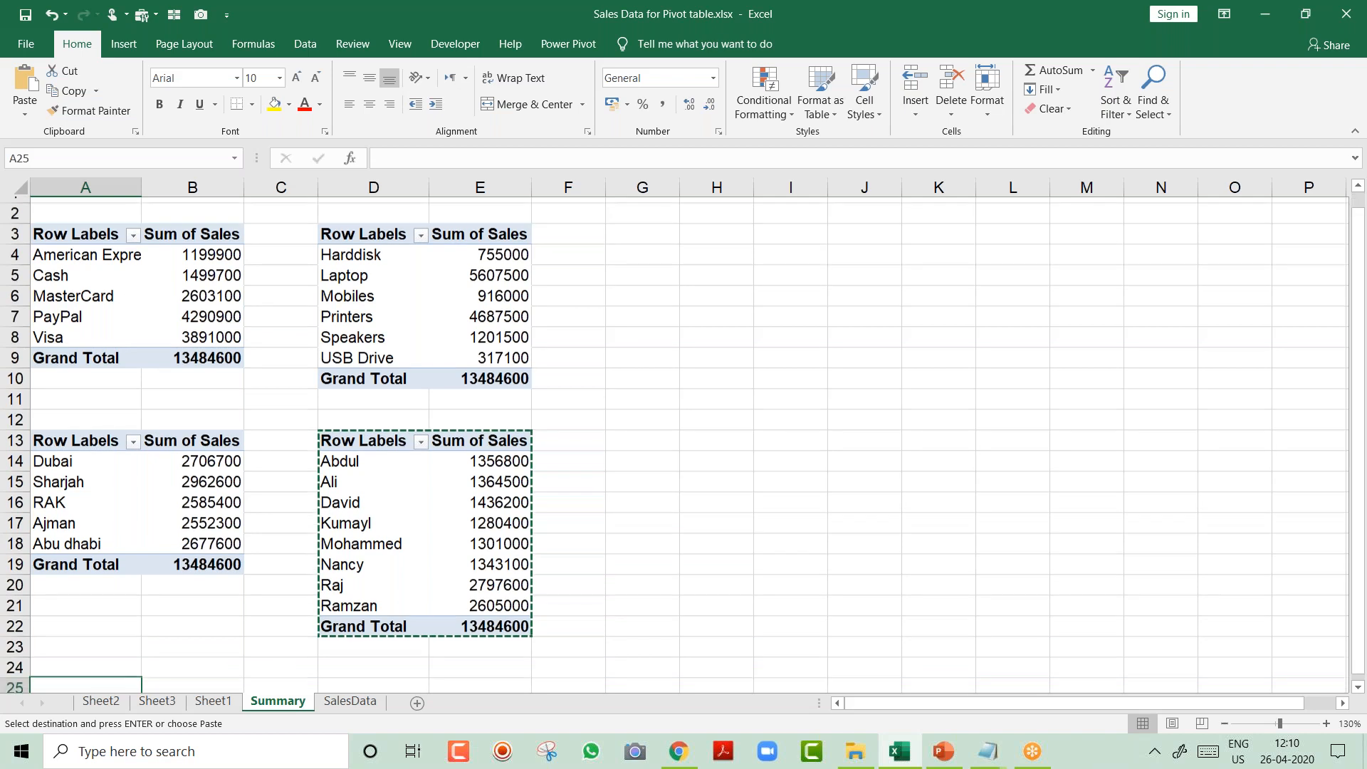
{"action": "key", "text": "Down"}
{"action": "key", "text": "Return"}
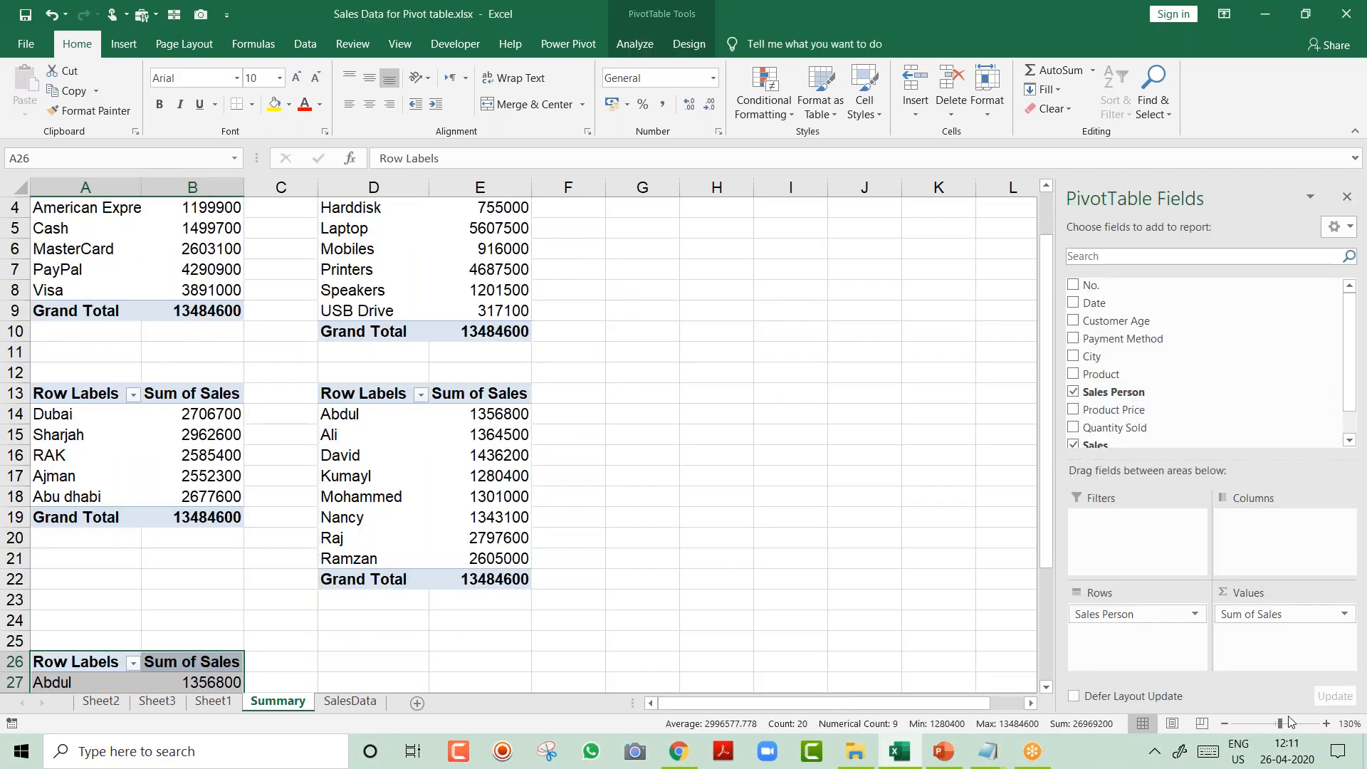
{"action": "left_click", "coordinate": [1074, 392]}
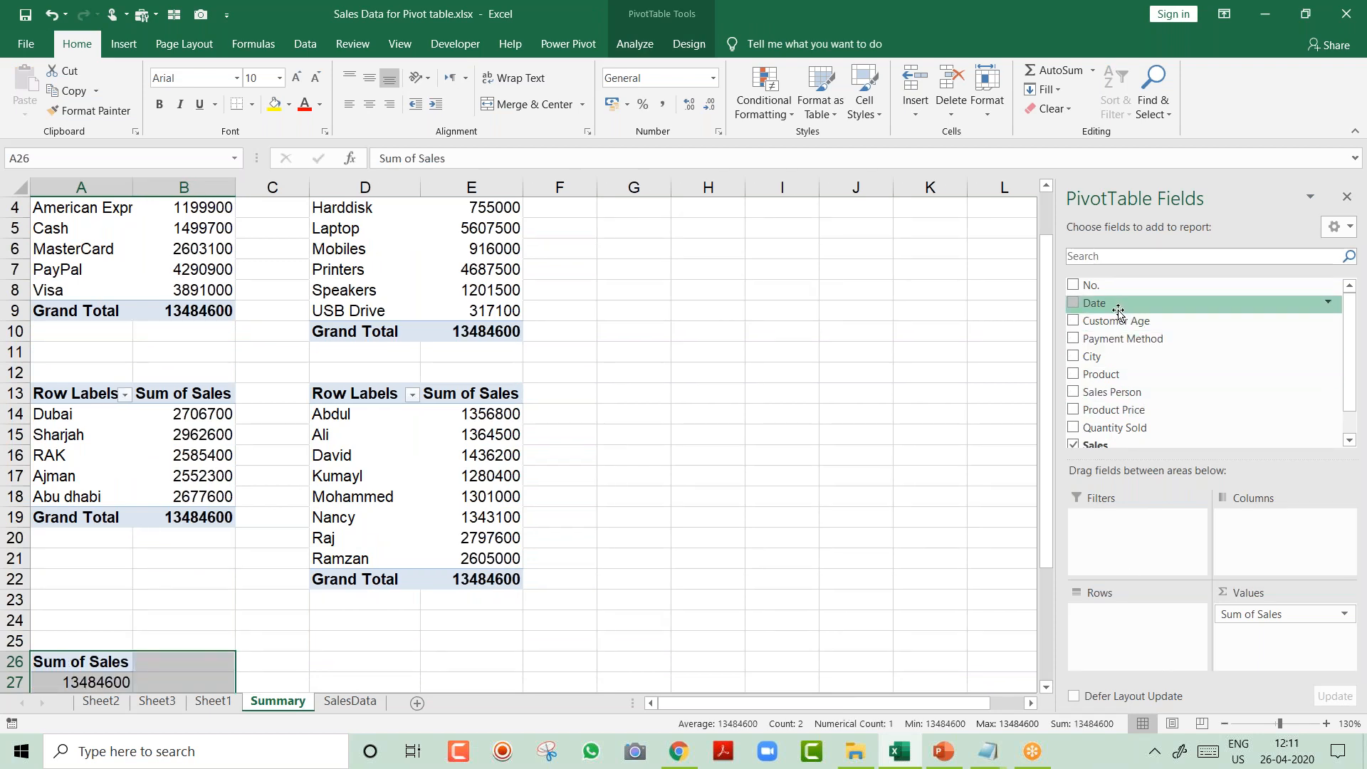
{"action": "left_click_drag", "start_coordinate": [1095, 303], "coordinate": [1147, 638]}
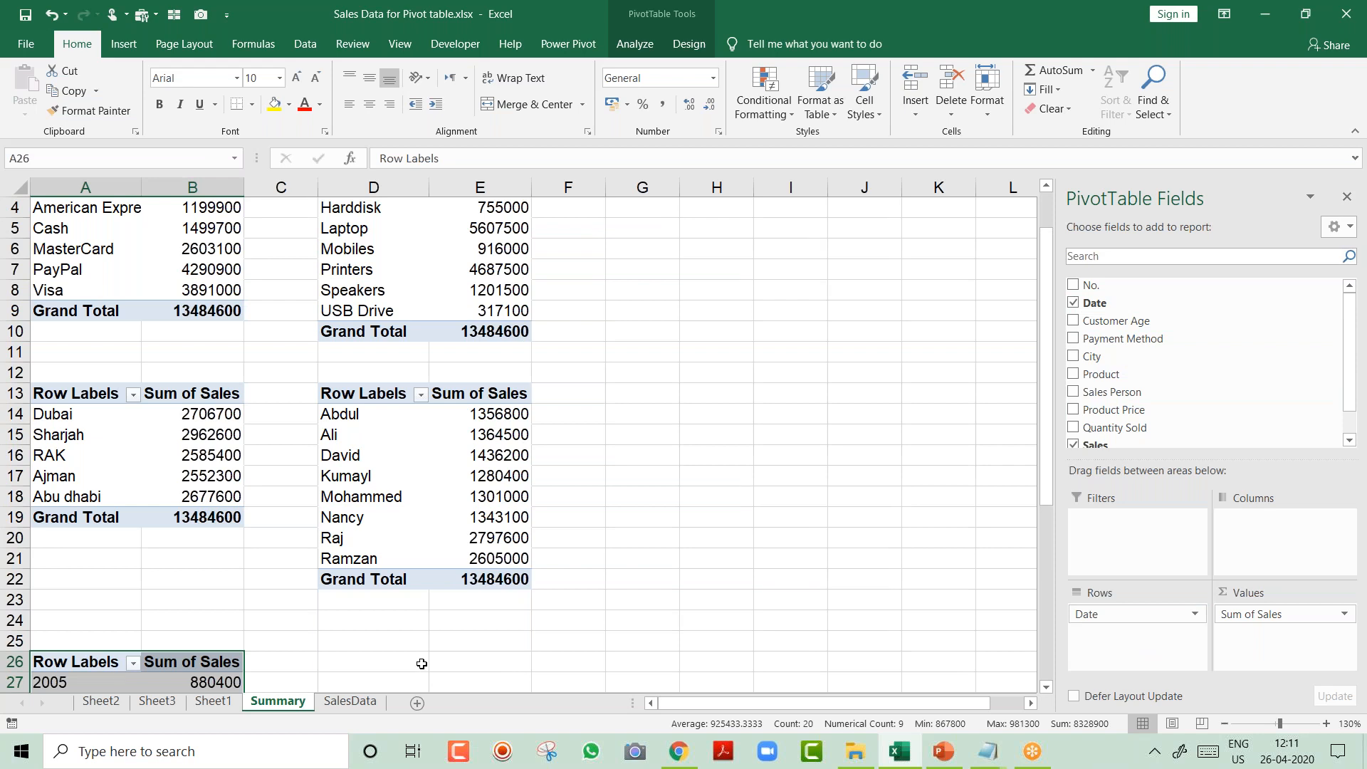
Review the yearly sales PivotTable at A26 and the other PivotTables above it on the Summary sheet.
{"action": "left_click", "coordinate": [205, 663]}
{"action": "key", "text": "Down"}
{"action": "key", "text": "Down"}
{"action": "key", "text": "Down"}
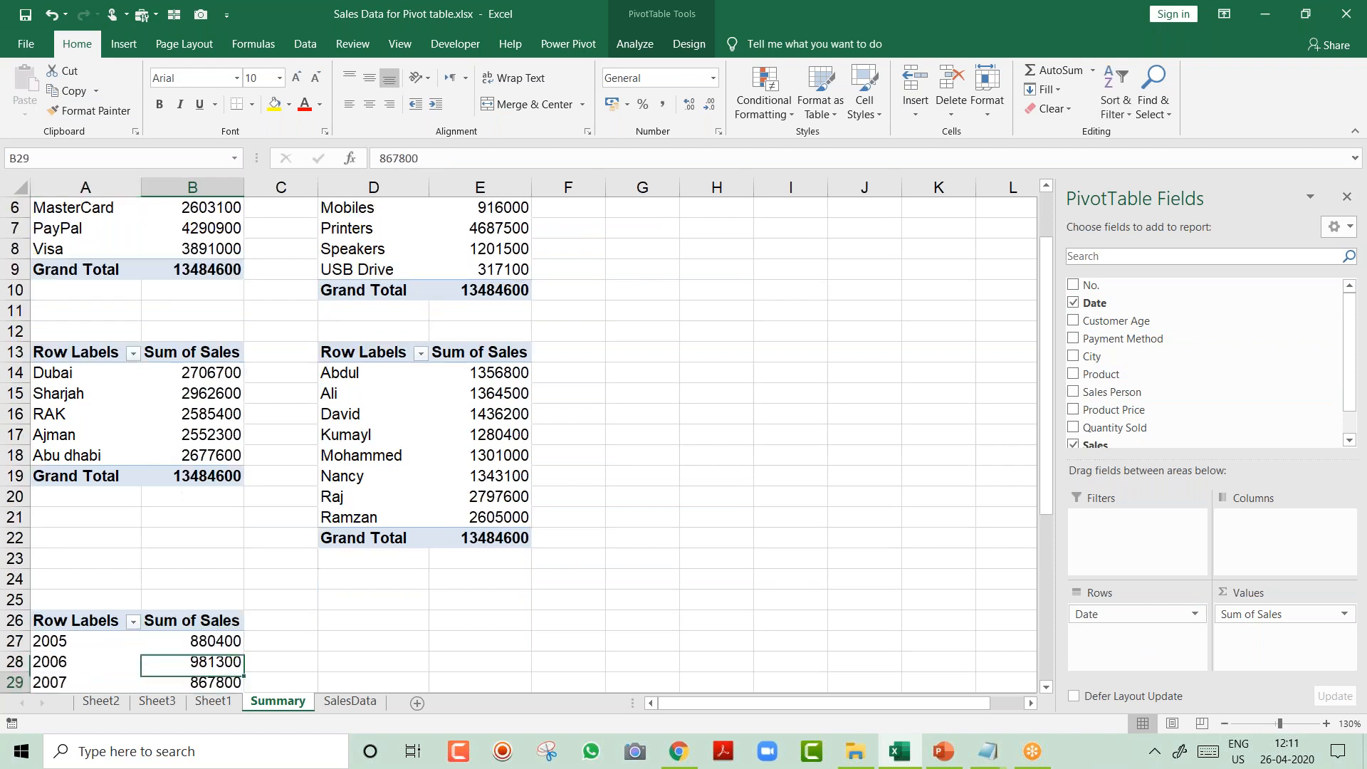
{"action": "key", "text": "Down"}
{"action": "key", "text": "Down"}
{"action": "key", "text": "Down"}
{"action": "key", "text": "Down"}
{"action": "key", "text": "Down"}
{"action": "key", "text": "Down"}
{"action": "key", "text": "Down"}
{"action": "key", "text": "Down"}
{"action": "key", "text": "Left"}
{"action": "key", "text": "Up"}
{"action": "key", "text": "Up"}
{"action": "key", "text": "Up"}
{"action": "key", "text": "Up"}
{"action": "key", "text": "Up"}
{"action": "key", "text": "Up"}
{"action": "key", "text": "Up"}
{"action": "key", "text": "Up"}
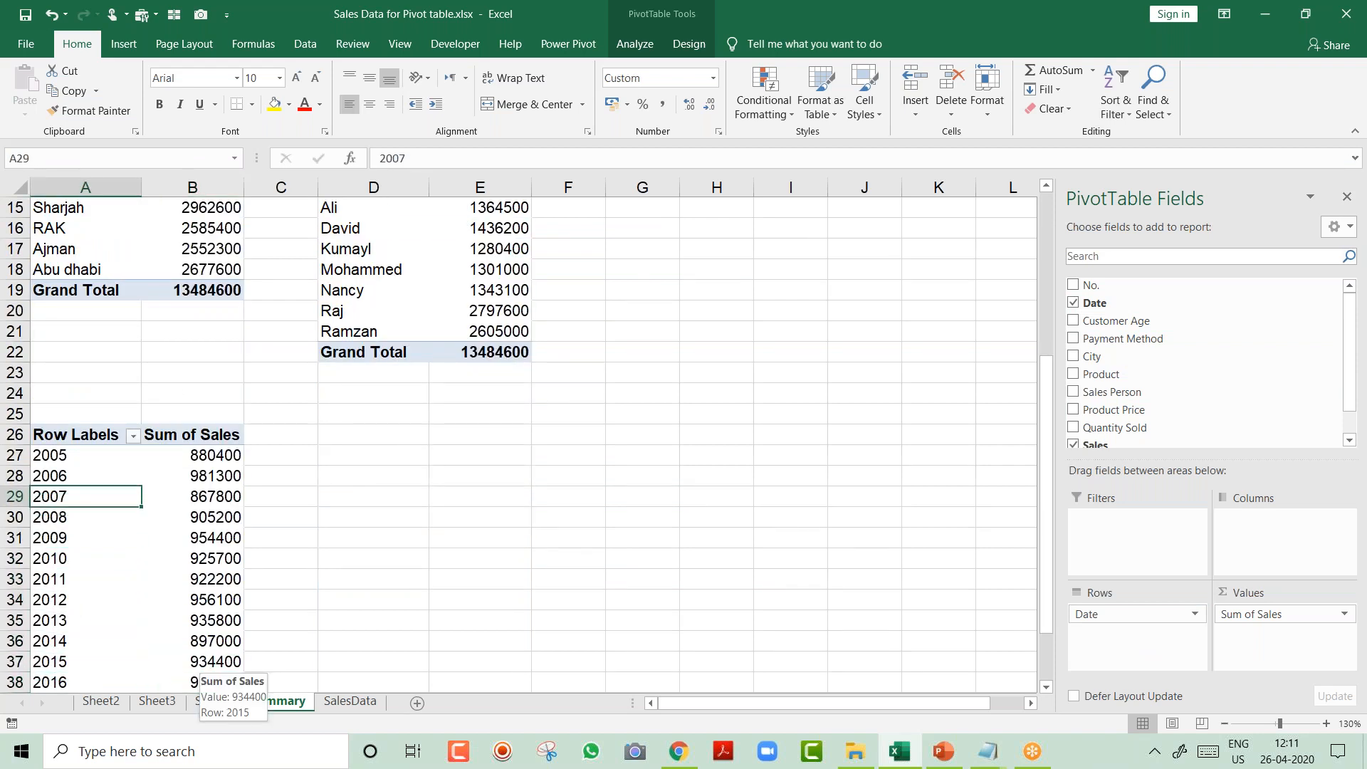
{"action": "key", "text": "Up"}
{"action": "key", "text": "Up"}
{"action": "key", "text": "Up"}
{"action": "key", "text": "Up"}
{"action": "key", "text": "Up"}
{"action": "key", "text": "Up"}
{"action": "key", "text": "Up"}
{"action": "key", "text": "Up"}
{"action": "key", "text": "Up"}
{"action": "key", "text": "Up"}
{"action": "key", "text": "Up"}
{"action": "key", "text": "Up"}
{"action": "key", "text": "Up"}
{"action": "key", "text": "Up"}
{"action": "key", "text": "Up"}
{"action": "key", "text": "Up"}
{"action": "key", "text": "Up"}
{"action": "key", "text": "Up"}
{"action": "key", "text": "Up"}
{"action": "key", "text": "Up"}
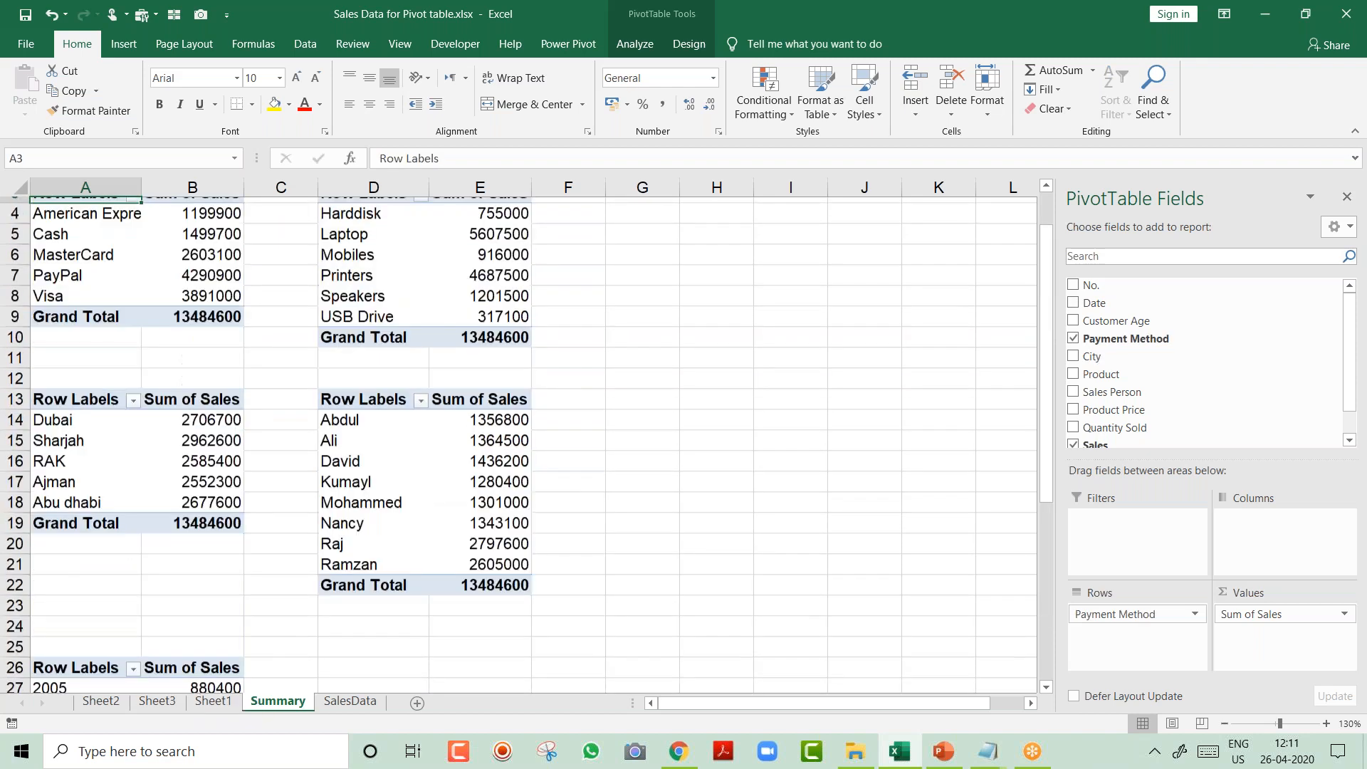
{"action": "key", "text": "Down"}
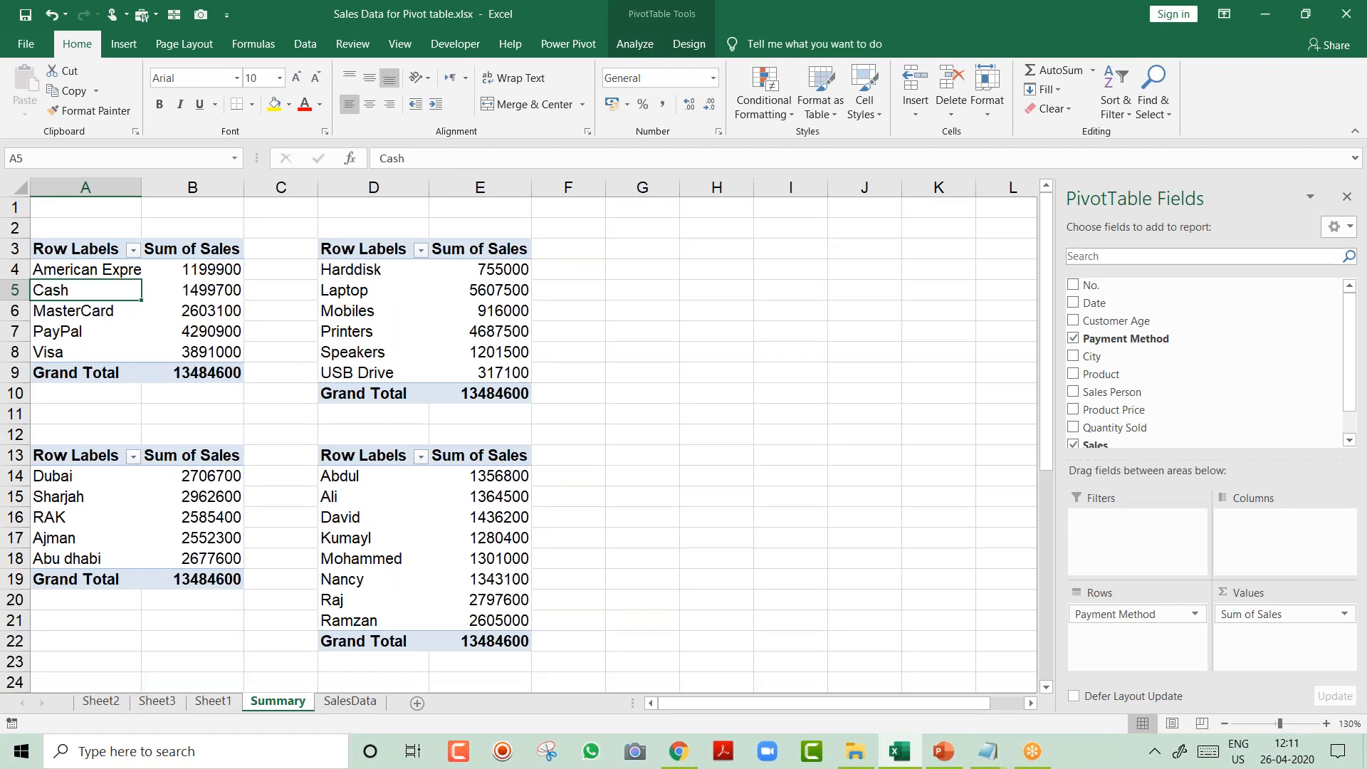
Rename the row label header in A3 as Payment and the one in D3 as Product.
{"action": "key", "text": "Up"}
{"action": "key", "text": "Up"}
{"action": "key", "text": "Right"}
{"action": "key", "text": "Right"}
{"action": "key", "text": "Right"}
{"action": "key", "text": "Left"}
{"action": "key", "text": "Left"}
{"action": "key", "text": "Left"}
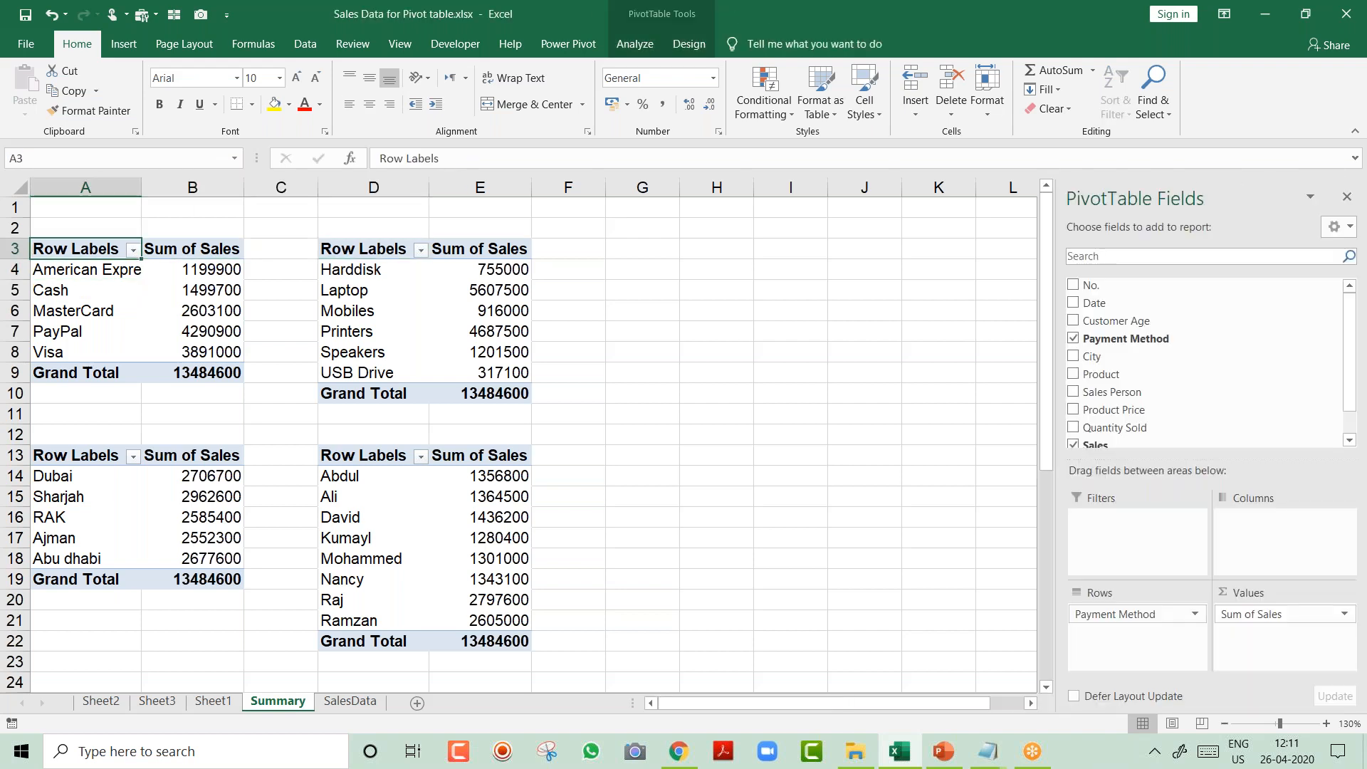
{"action": "type", "text": "Paymen"}
{"action": "key", "text": "BackSpace"}
{"action": "key", "text": "BackSpace"}
{"action": "key", "text": "BackSpace"}
{"action": "type", "text": "men"}
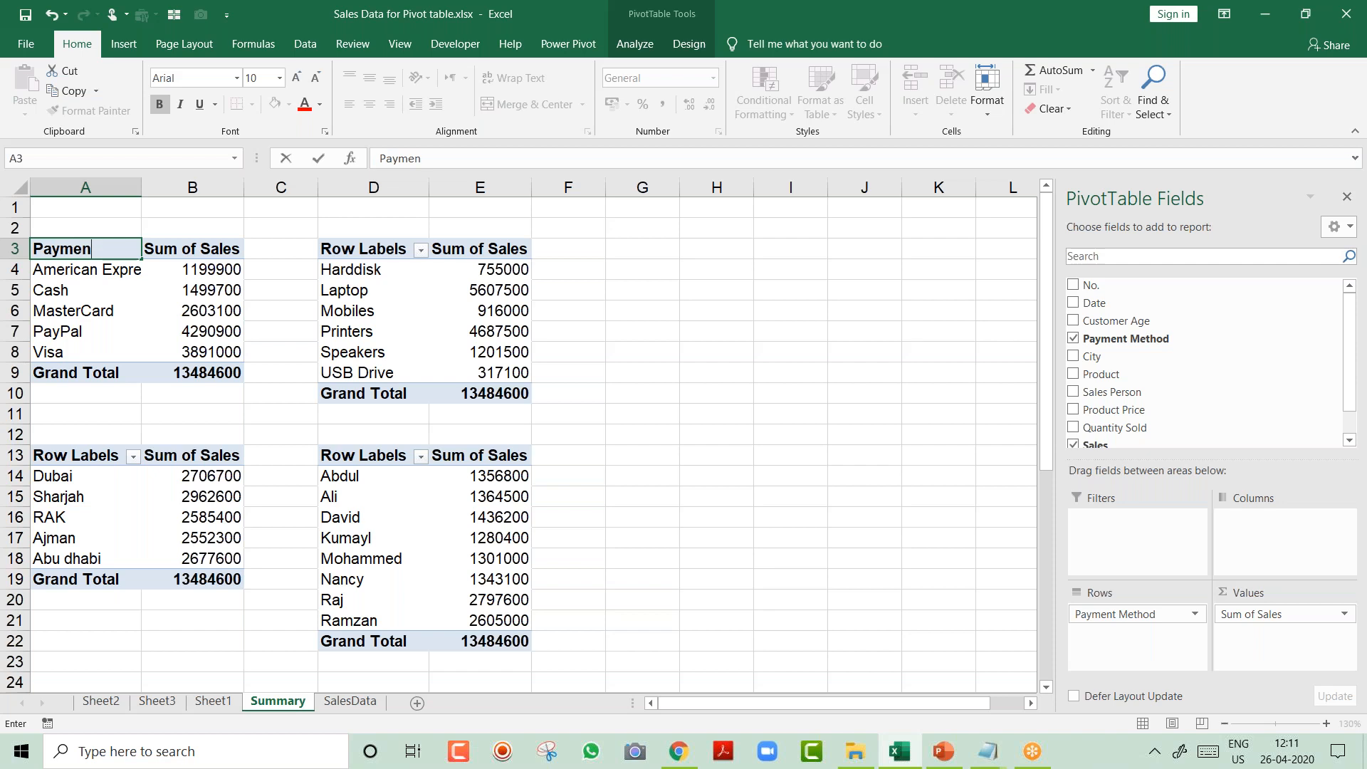
{"action": "key", "text": "Right"}
{"action": "key", "text": "Right"}
{"action": "key", "text": "Right"}
{"action": "type", "text": "Product"}
Rename the row label header in A13 as City wise and the one in D13 as Sales.
{"action": "key", "text": "Left"}
{"action": "key", "text": "Left"}
{"action": "key", "text": "Left"}
{"action": "key", "text": "Down"}
{"action": "key", "text": "Down"}
{"action": "key", "text": "Down"}
{"action": "key", "text": "Down"}
{"action": "key", "text": "Down"}
{"action": "key", "text": "Down"}
{"action": "key", "text": "Down"}
{"action": "key", "text": "Down"}
{"action": "key", "text": "Down"}
{"action": "key", "text": "Down"}
{"action": "key", "text": "Down"}
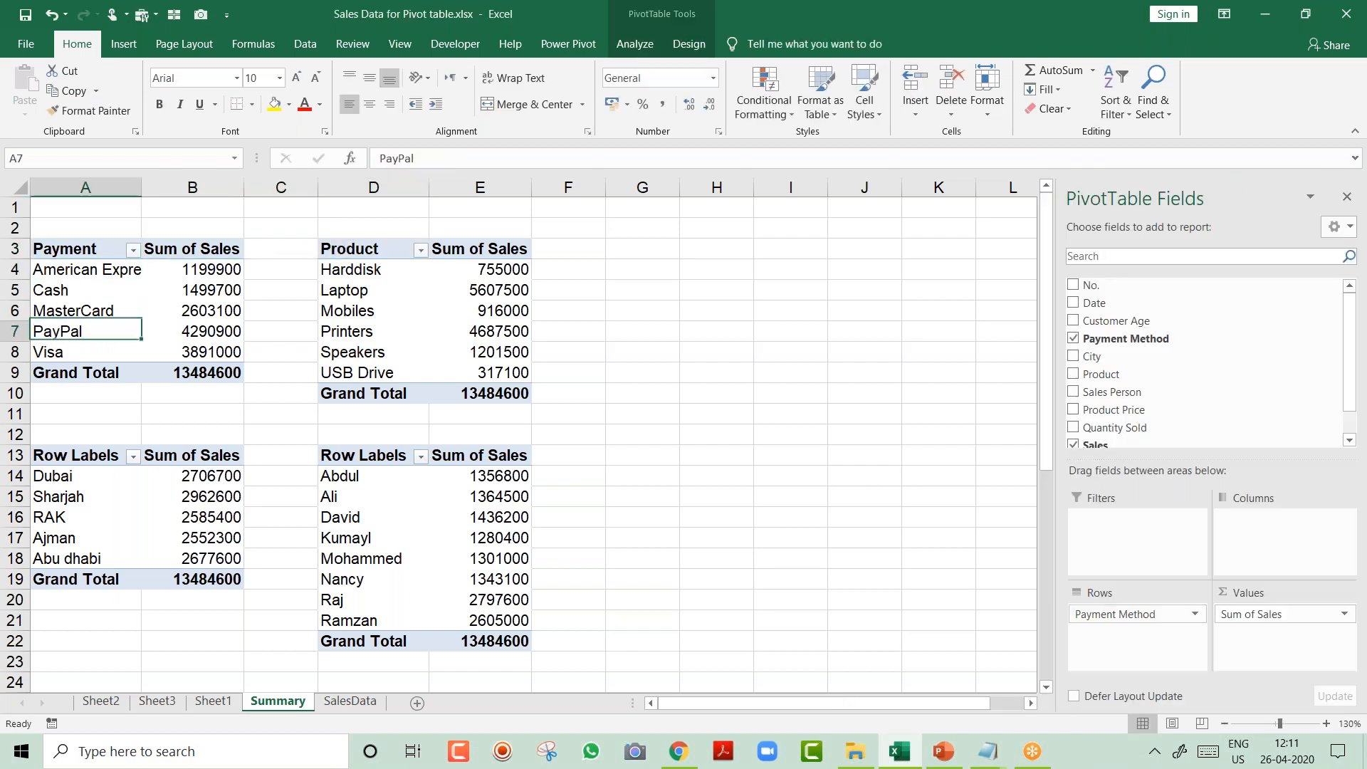
{"action": "key", "text": "Up"}
{"action": "type", "text": "City wise"}
{"action": "key", "text": "Right"}
{"action": "key", "text": "Right"}
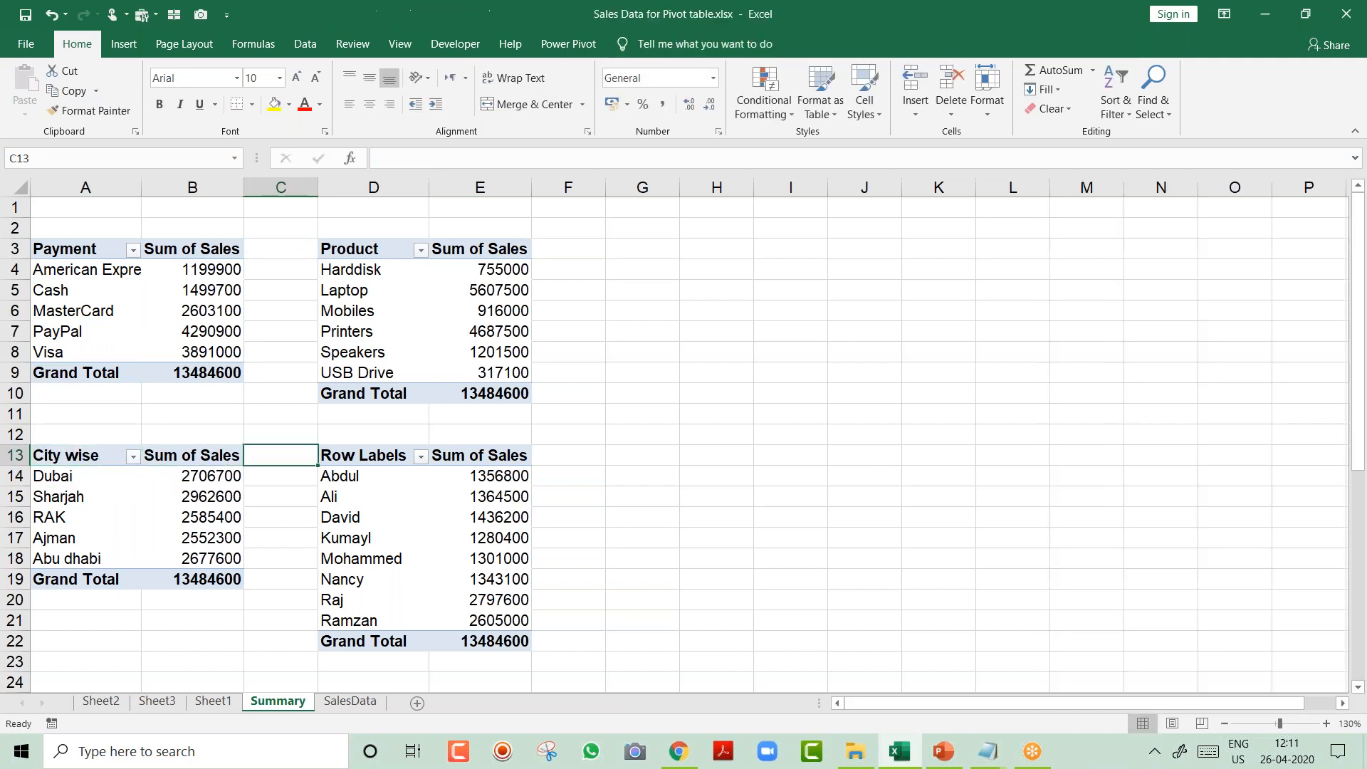
{"action": "key", "text": "Right"}
{"action": "type", "text": "Sales"}
{"action": "key", "text": "Return"}
Rename the row label header of the date PivotTable in A26 as Yearly.
{"action": "key", "text": "Left"}
{"action": "key", "text": "Left"}
{"action": "key", "text": "Left"}
{"action": "key", "text": "Down"}
{"action": "key", "text": "Down"}
{"action": "key", "text": "Down"}
{"action": "key", "text": "Down"}
{"action": "key", "text": "Down"}
{"action": "key", "text": "Down"}
{"action": "key", "text": "Down"}
{"action": "key", "text": "Down"}
{"action": "key", "text": "Down"}
{"action": "key", "text": "Down"}
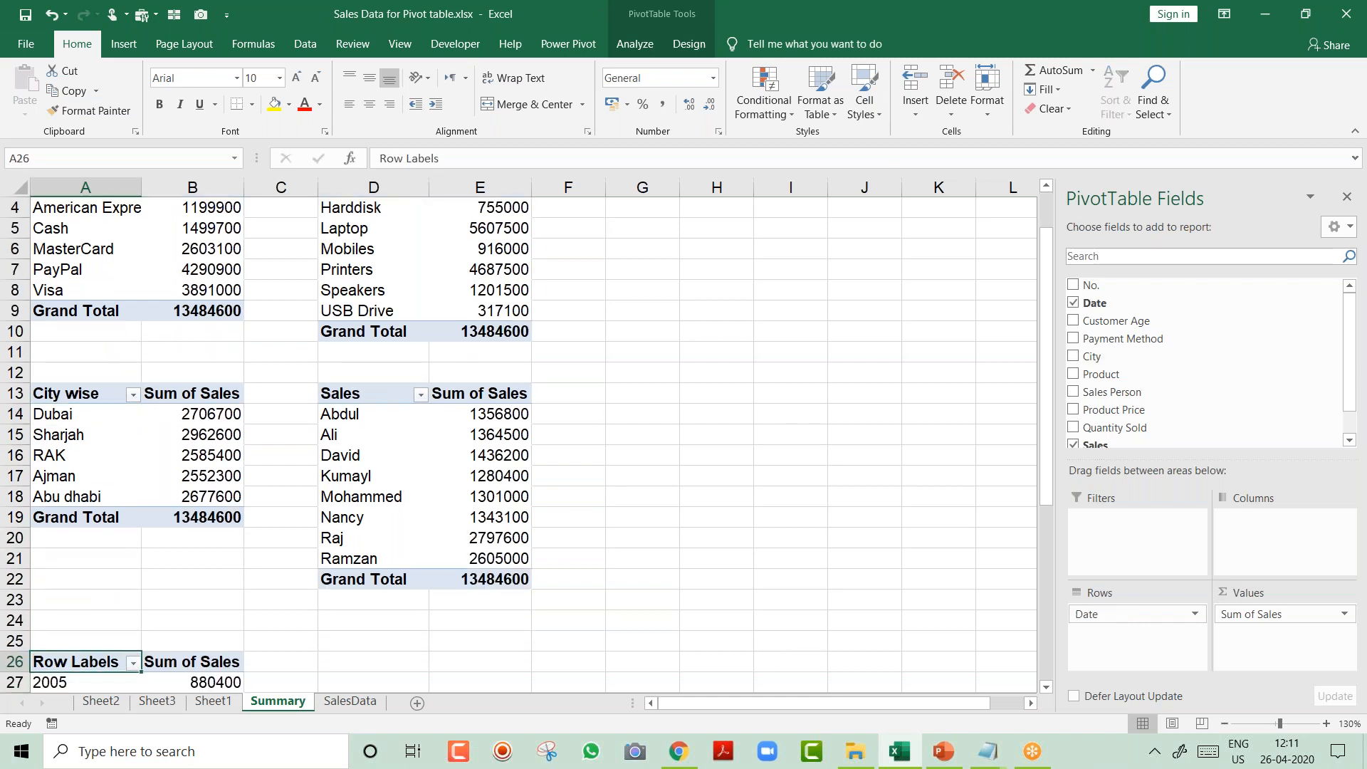
{"action": "type", "text": "Yearly"}
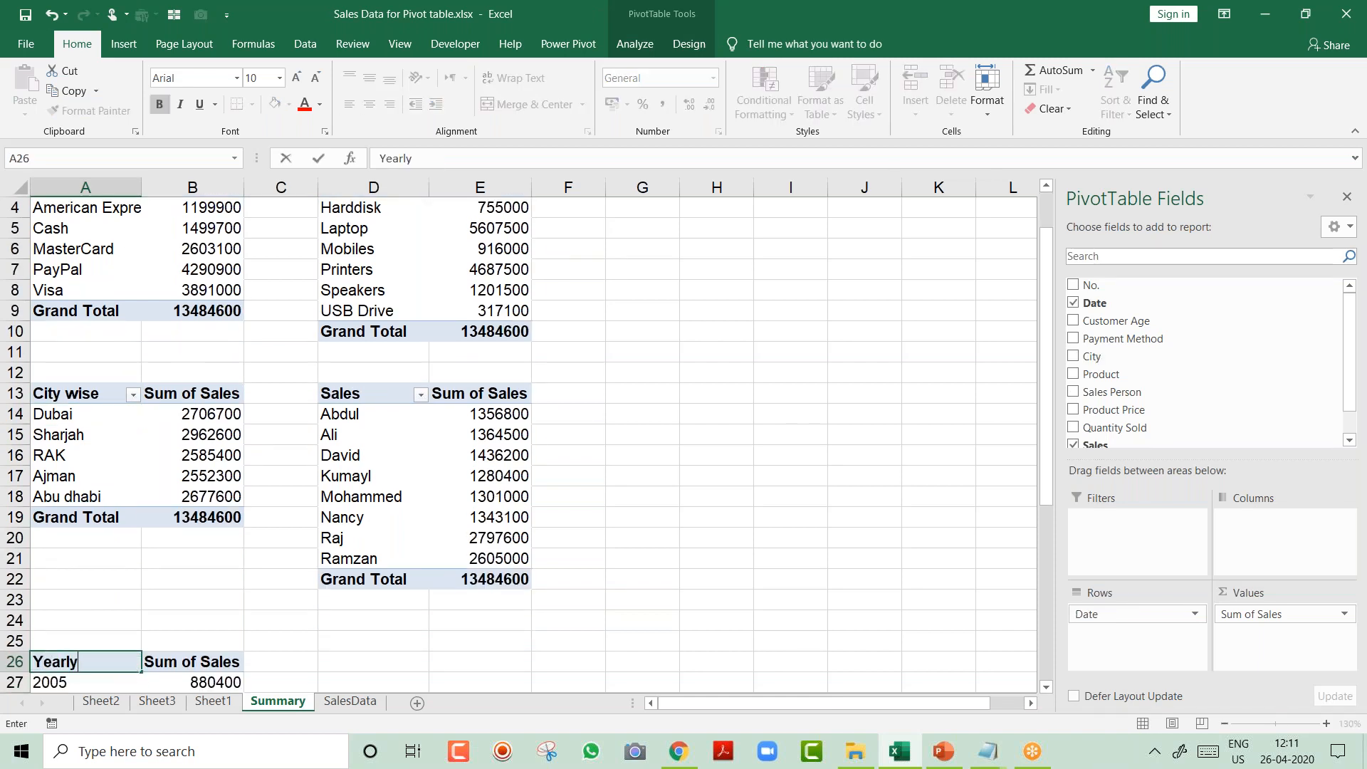
{"action": "key", "text": "Return"}
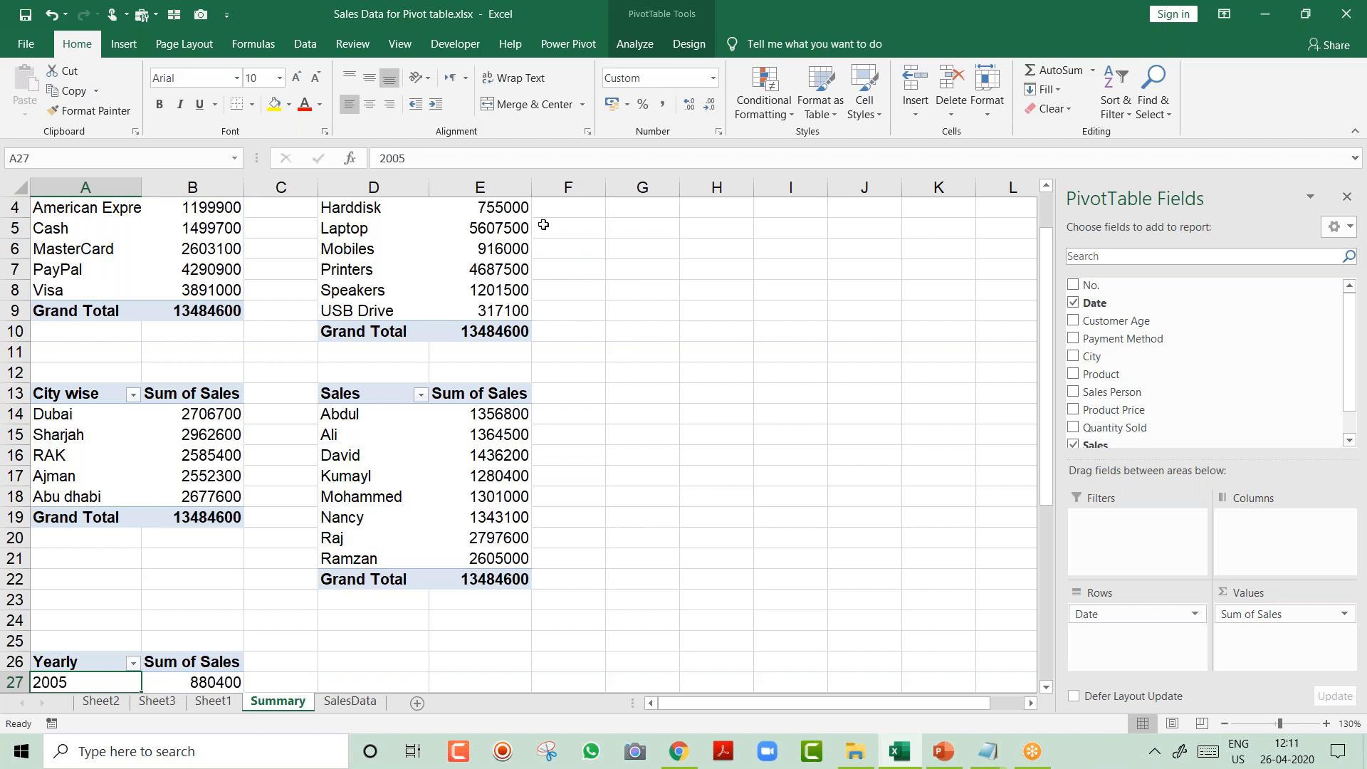
Hide the gridlines on the Summary sheet and return to cell A1.
{"action": "left_click", "coordinate": [400, 44]}
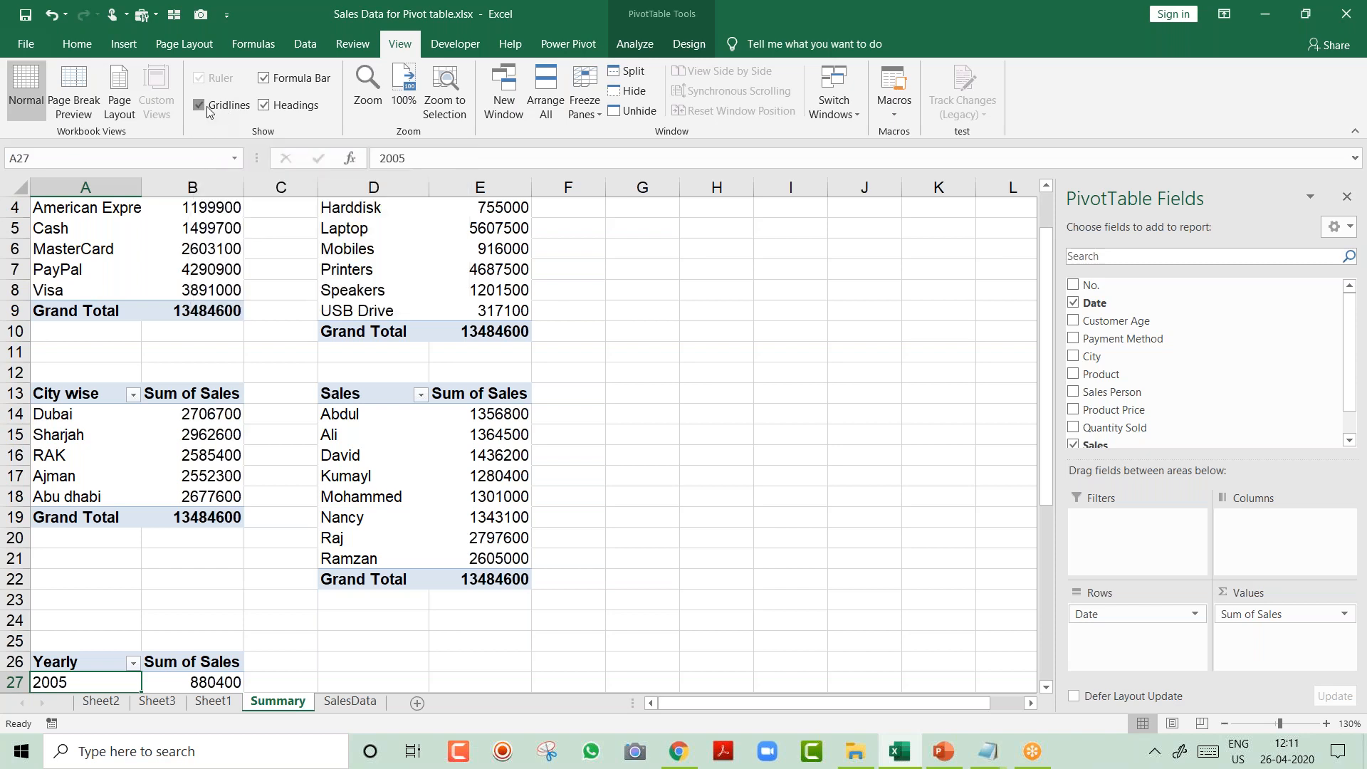
{"action": "key", "text": "Up"}
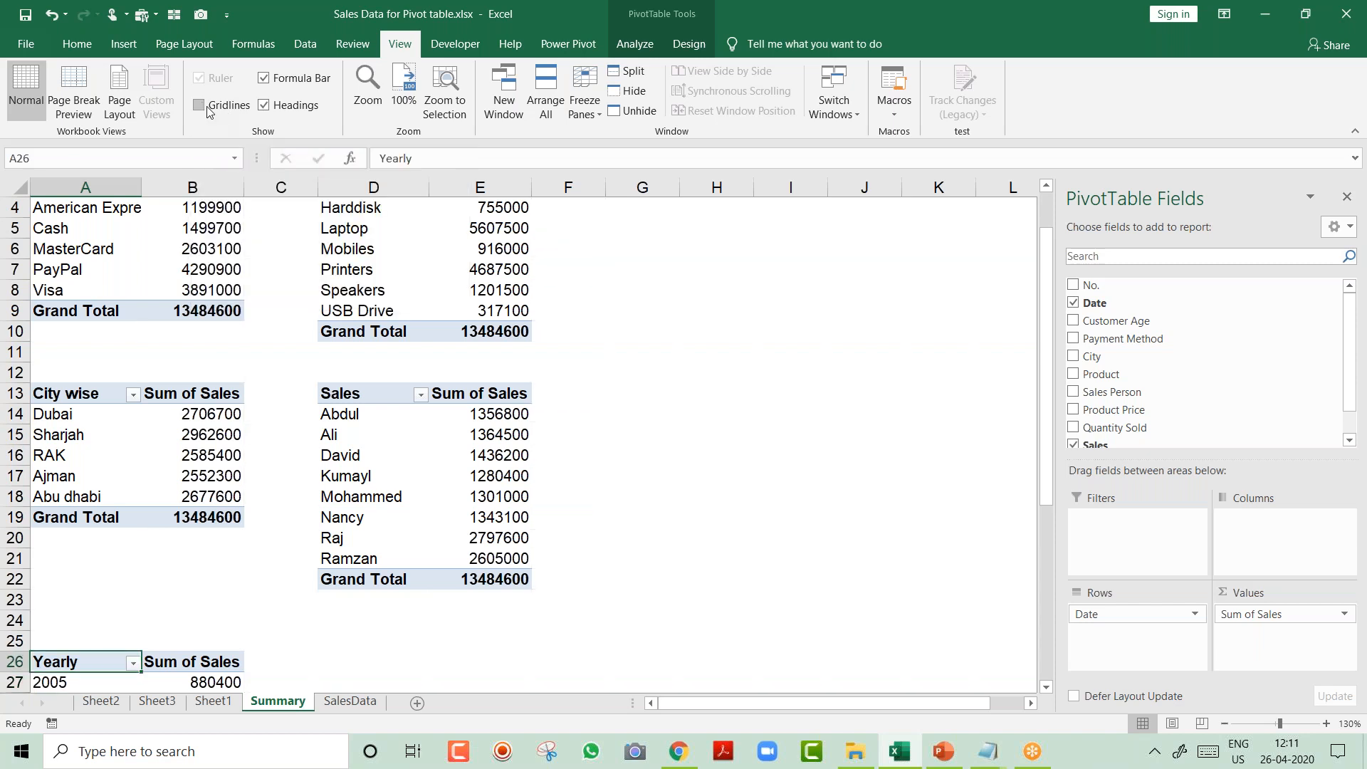
{"action": "key", "text": "ctrl+Home"}
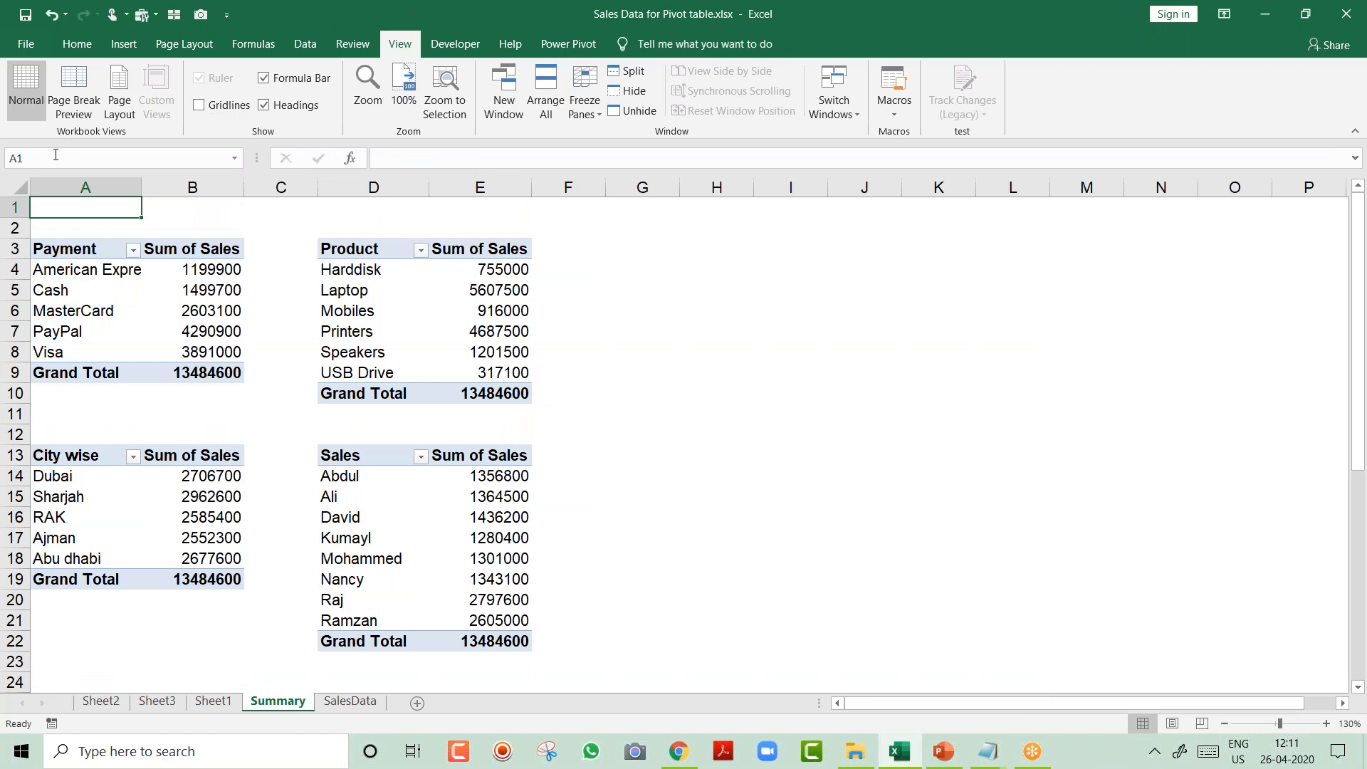
Apply a PivotTable style with a solid dark blue header row to the Payment PivotTable.
{"action": "left_click", "coordinate": [172, 285]}
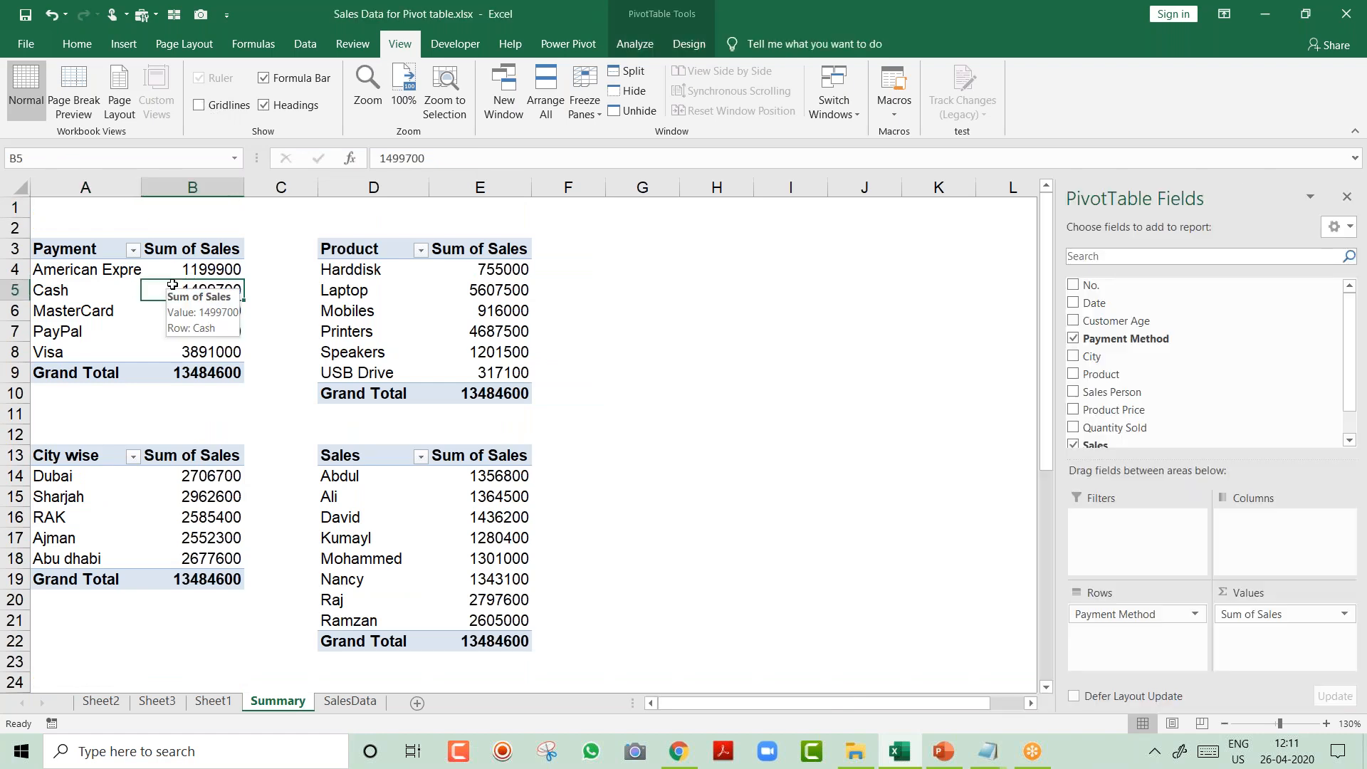
{"action": "left_click", "coordinate": [84, 50]}
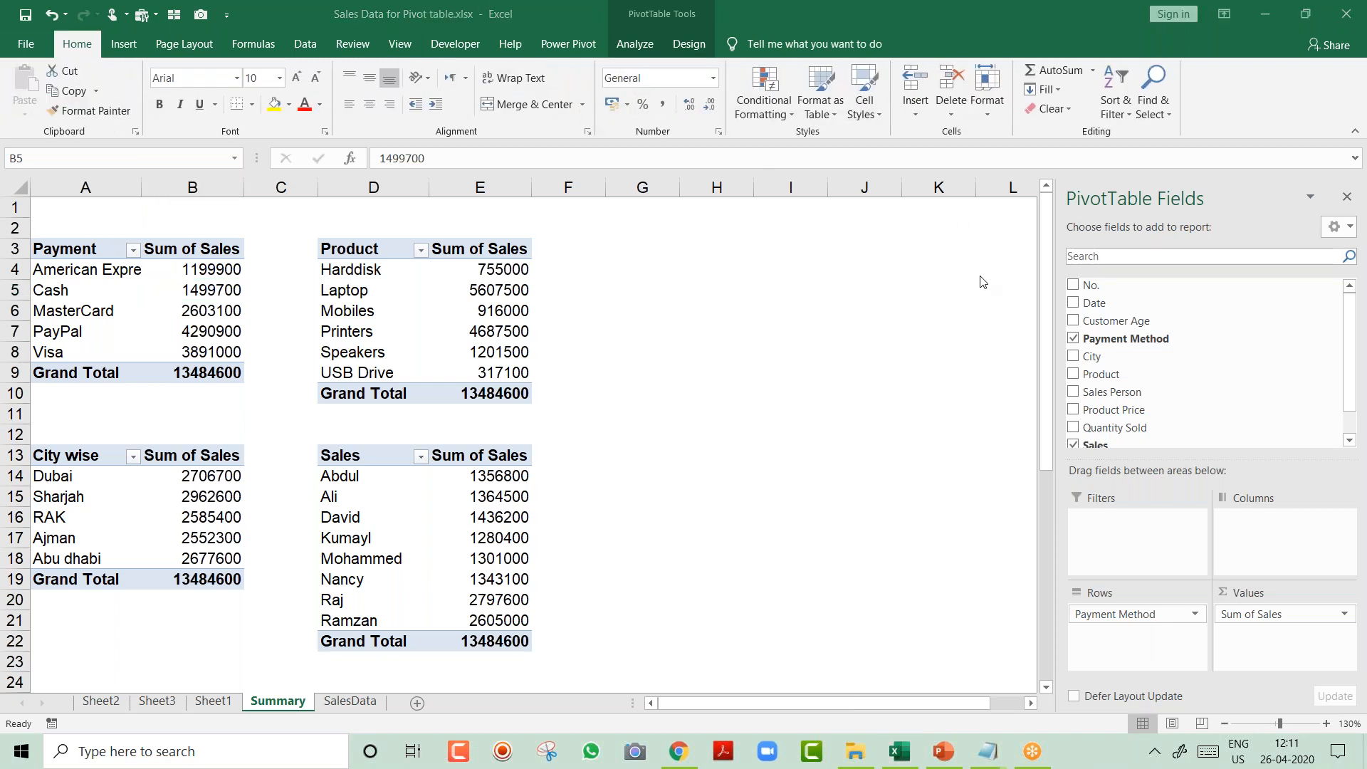
{"action": "left_click", "coordinate": [826, 113]}
{"action": "left_click", "coordinate": [890, 212]}
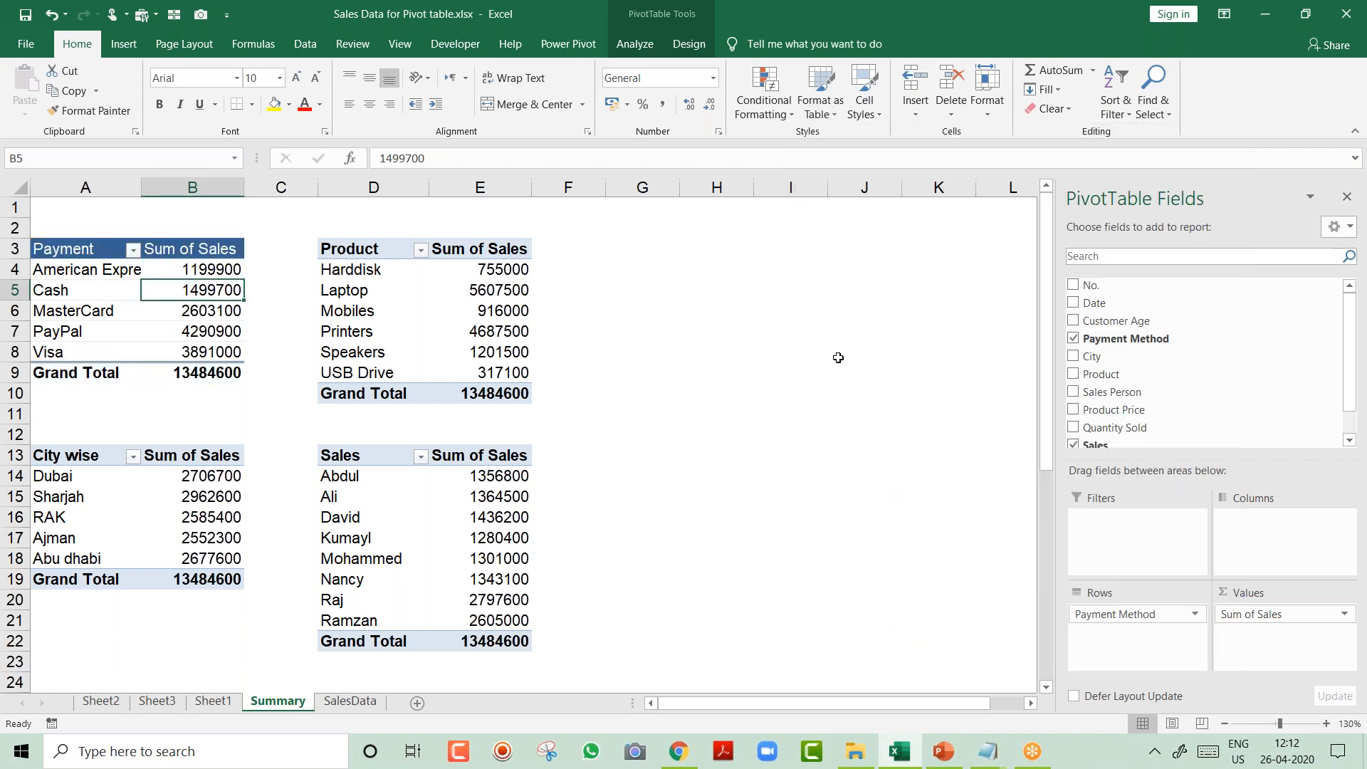
Format the Product pivot table with the red style from the first row of Medium styles.
{"action": "left_click", "coordinate": [485, 290]}
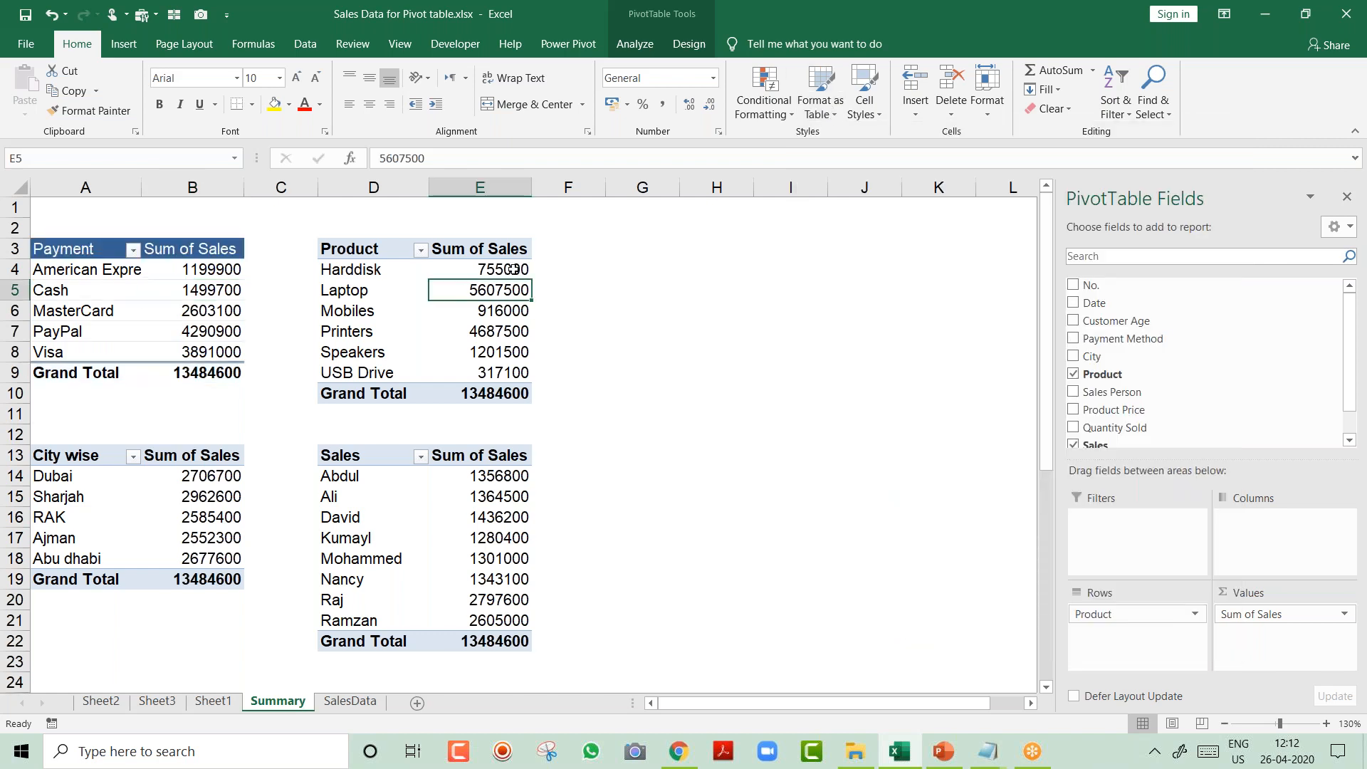
{"action": "left_click", "coordinate": [821, 99]}
{"action": "left_click", "coordinate": [959, 365]}
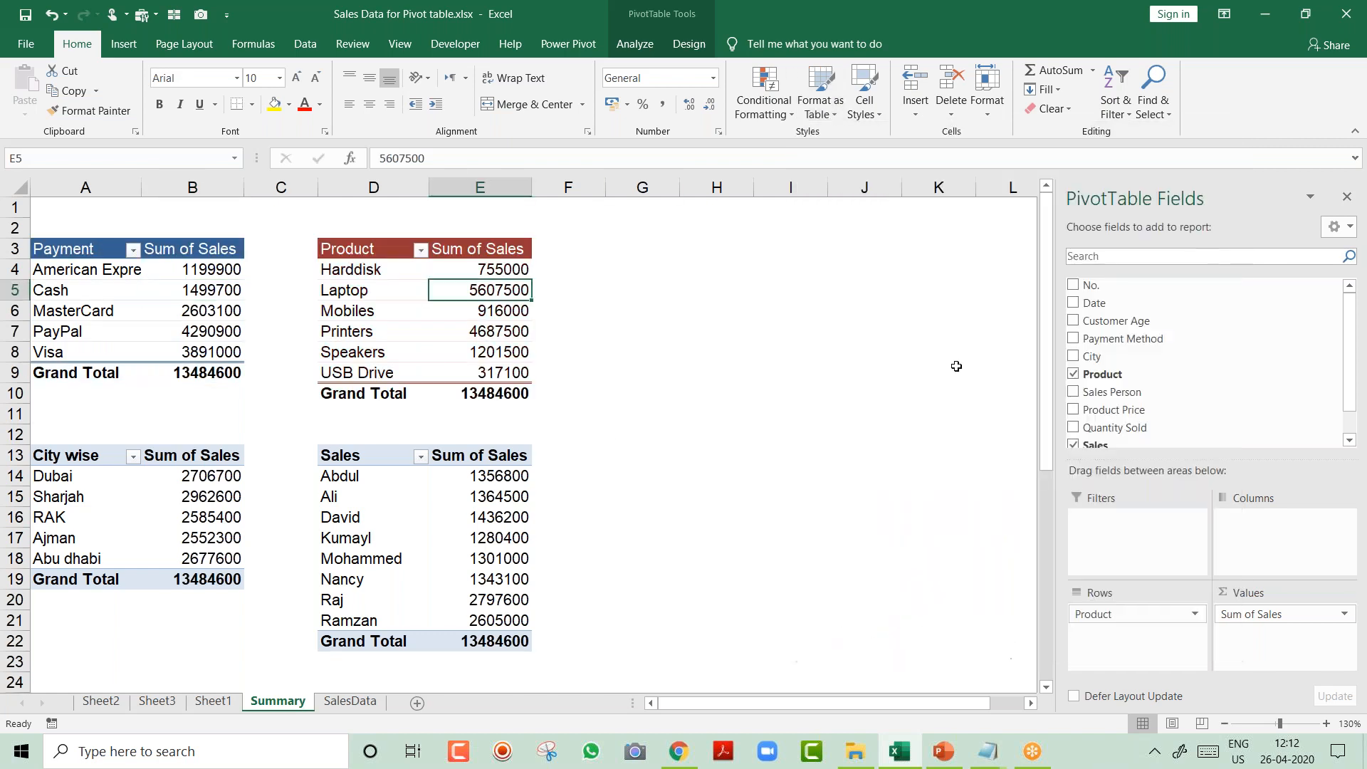
Format the City wise pivot table with the green style from the first row of Medium styles.
{"action": "left_click", "coordinate": [168, 492]}
{"action": "left_click", "coordinate": [821, 100]}
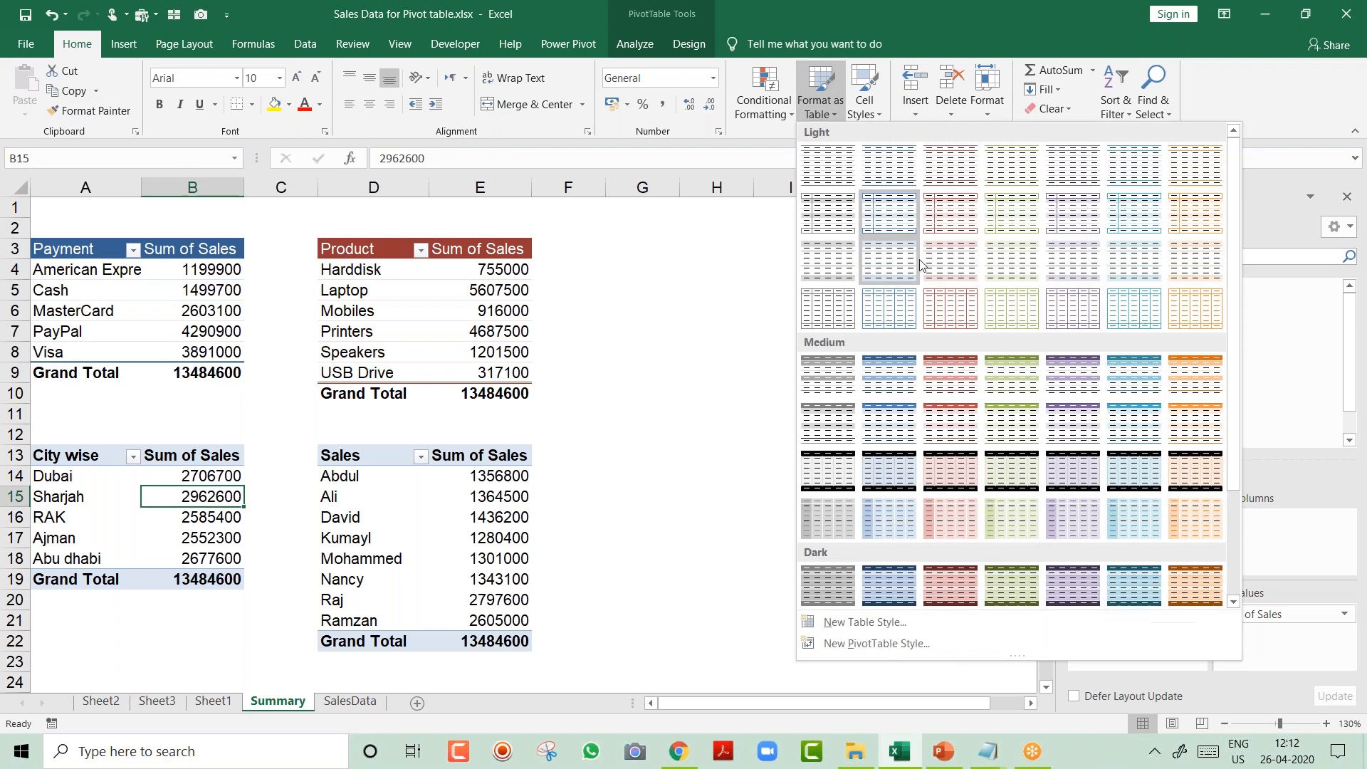
{"action": "left_click", "coordinate": [1011, 372]}
Format the Sales person pivot table with the purple style from the first row of Medium styles.
{"action": "left_click", "coordinate": [371, 486]}
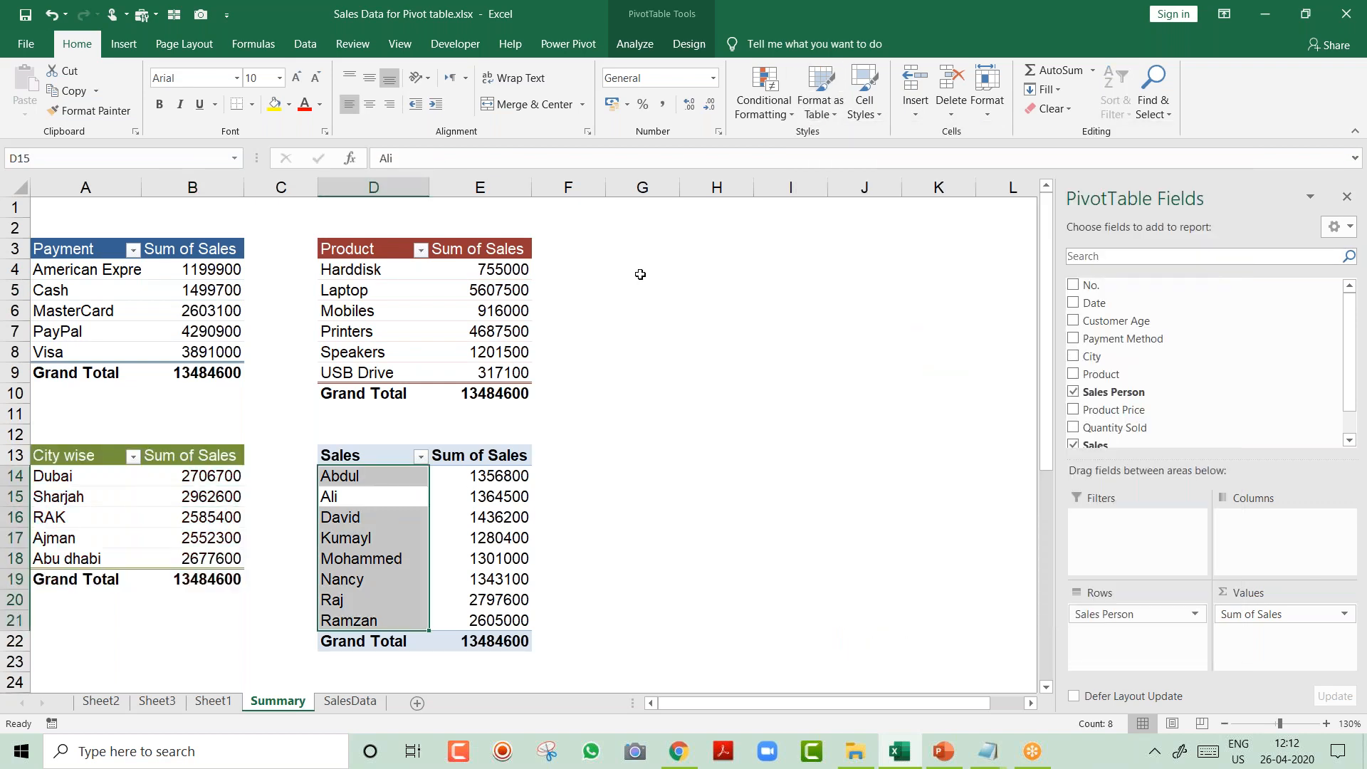
{"action": "left_click", "coordinate": [821, 106]}
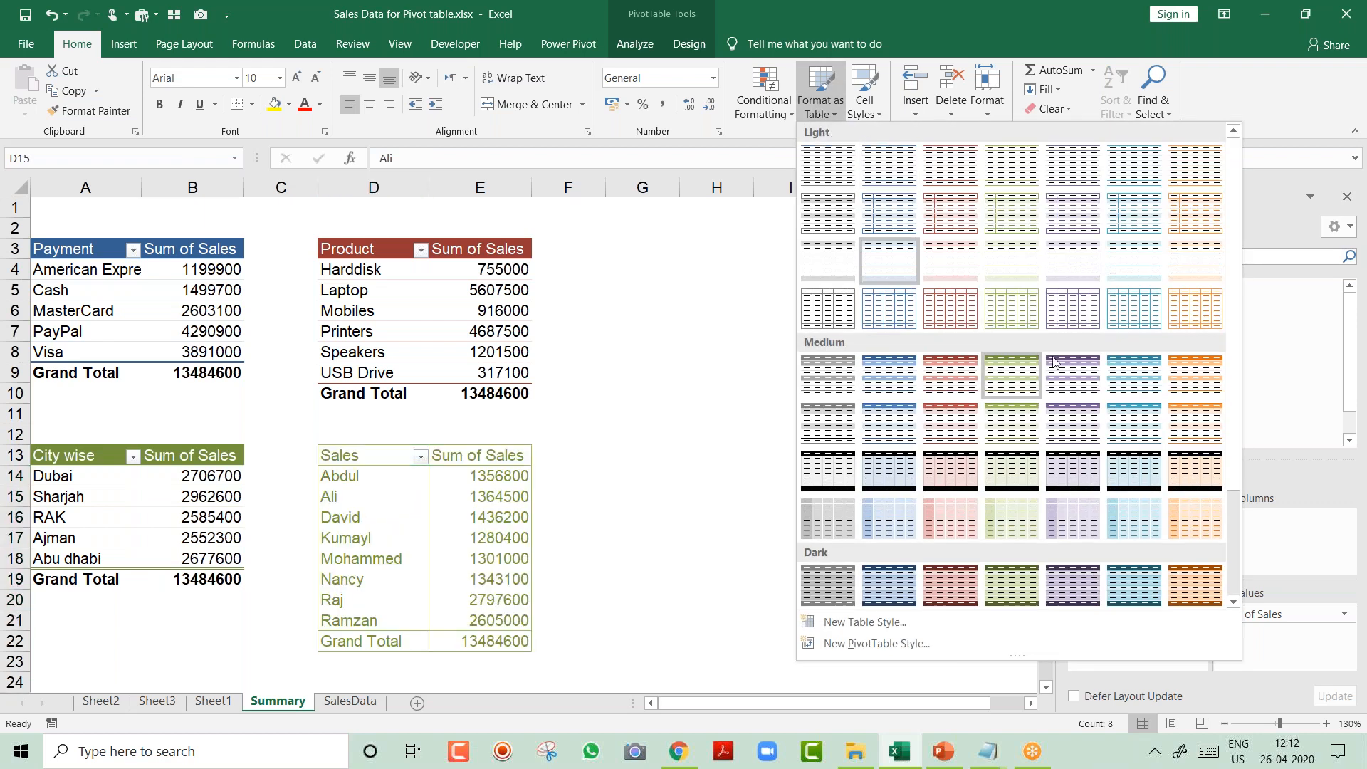
{"action": "left_click", "coordinate": [1071, 369]}
Format the Yearly pivot table with the orange style from the first row of Medium styles.
{"action": "key", "text": "Left"}
{"action": "key", "text": "Left"}
{"action": "key", "text": "Down"}
{"action": "key", "text": "Down"}
{"action": "key", "text": "Down"}
{"action": "key", "text": "Down"}
{"action": "key", "text": "Down"}
{"action": "key", "text": "Down"}
{"action": "key", "text": "Down"}
{"action": "key", "text": "Down"}
{"action": "key", "text": "Down"}
{"action": "key", "text": "Down"}
{"action": "key", "text": "Down"}
{"action": "key", "text": "Down"}
{"action": "key", "text": "Down"}
{"action": "key", "text": "Down"}
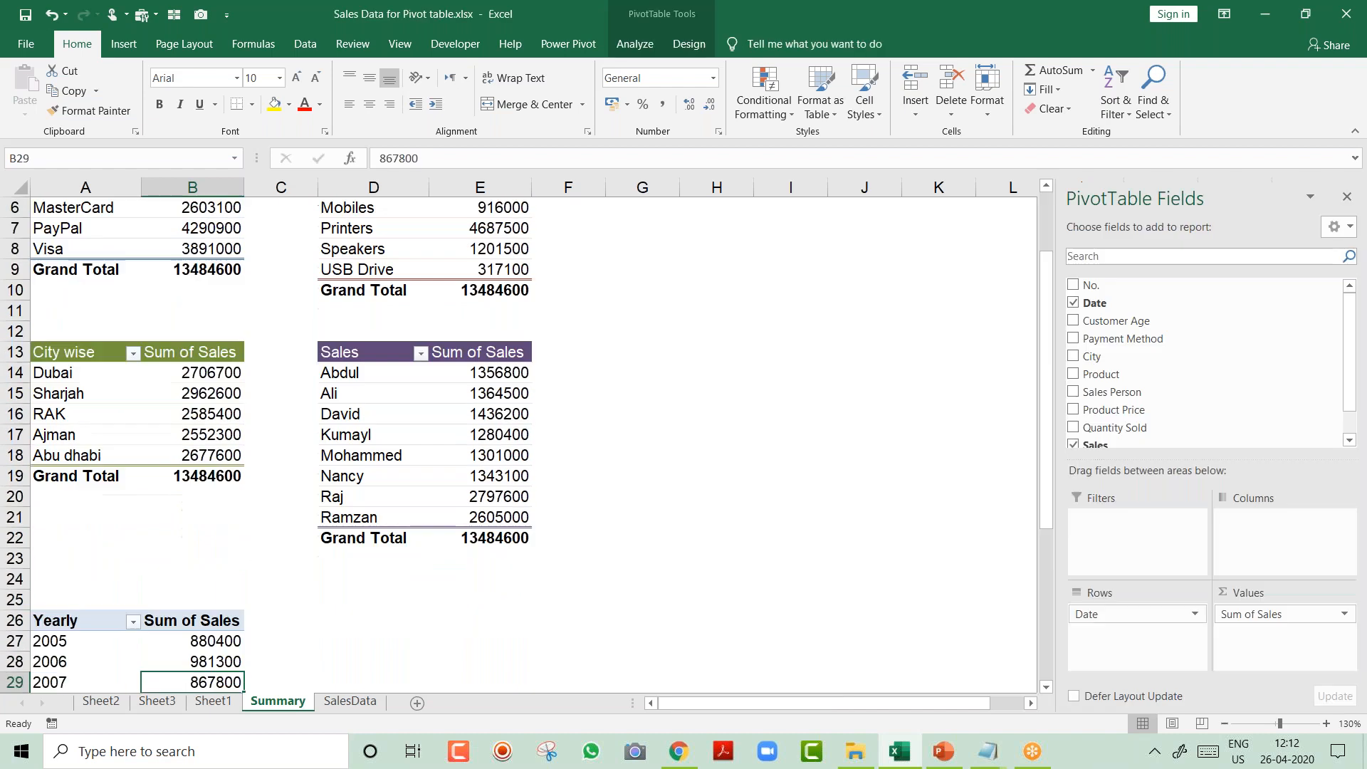
{"action": "left_click", "coordinate": [821, 107]}
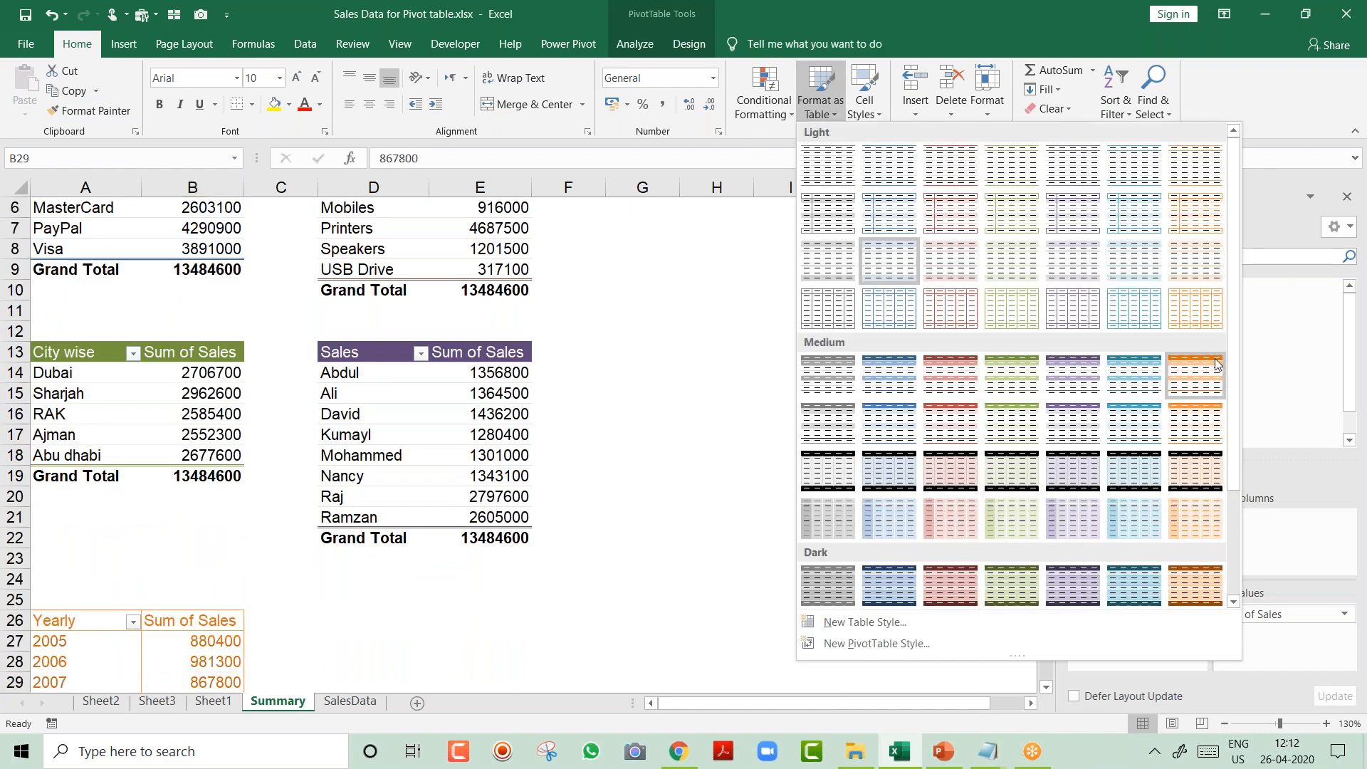
{"action": "left_click", "coordinate": [1196, 374]}
Merge and center cells A1:G1 above the pivot tables.
{"action": "key", "text": "Up"}
{"action": "key", "text": "Up"}
{"action": "key", "text": "Up"}
{"action": "key", "text": "Up"}
{"action": "key", "text": "Up"}
{"action": "key", "text": "Up"}
{"action": "key", "text": "Up"}
{"action": "key", "text": "Up"}
{"action": "key", "text": "Up"}
{"action": "key", "text": "Up"}
{"action": "key", "text": "ctrl+Up"}
{"action": "key", "text": "ctrl+Up"}
{"action": "key", "text": "ctrl+Up"}
{"action": "key", "text": "ctrl+Up"}
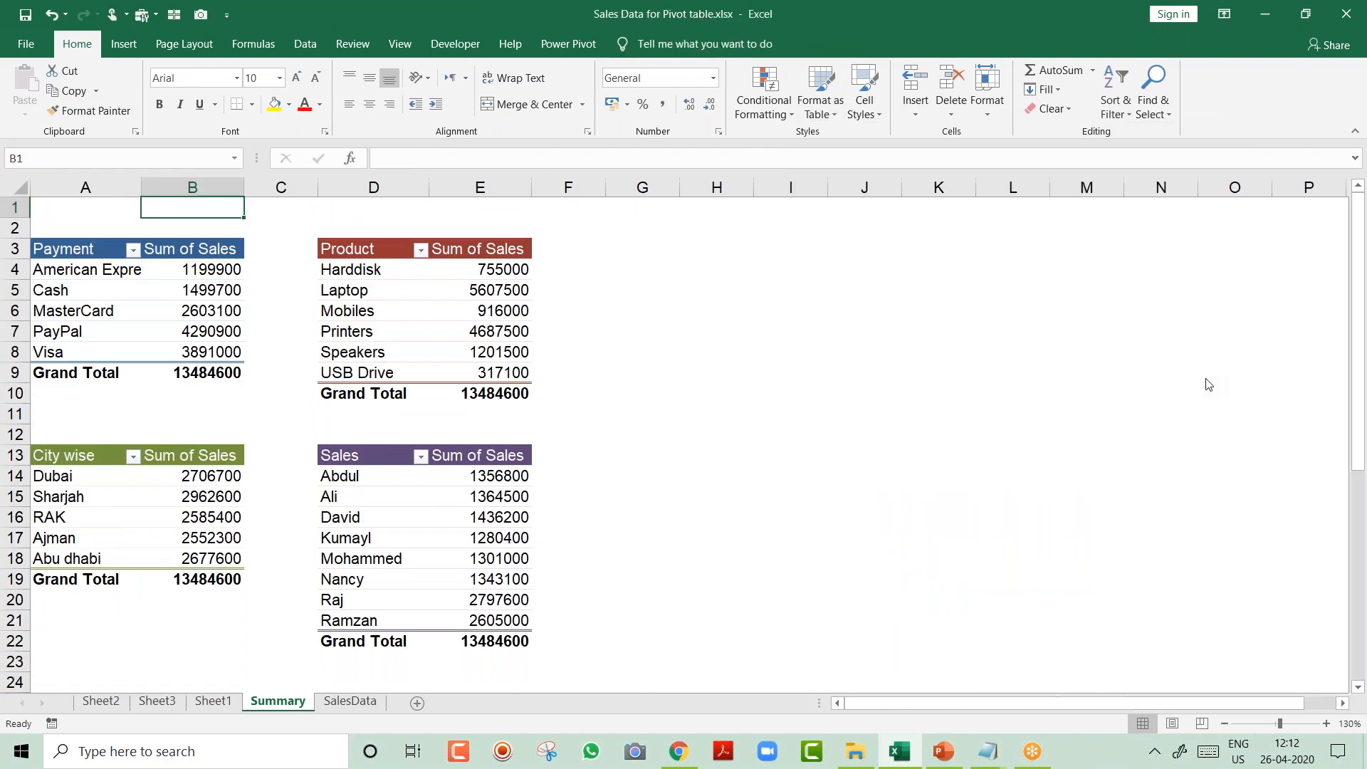
{"action": "key", "text": "Left"}
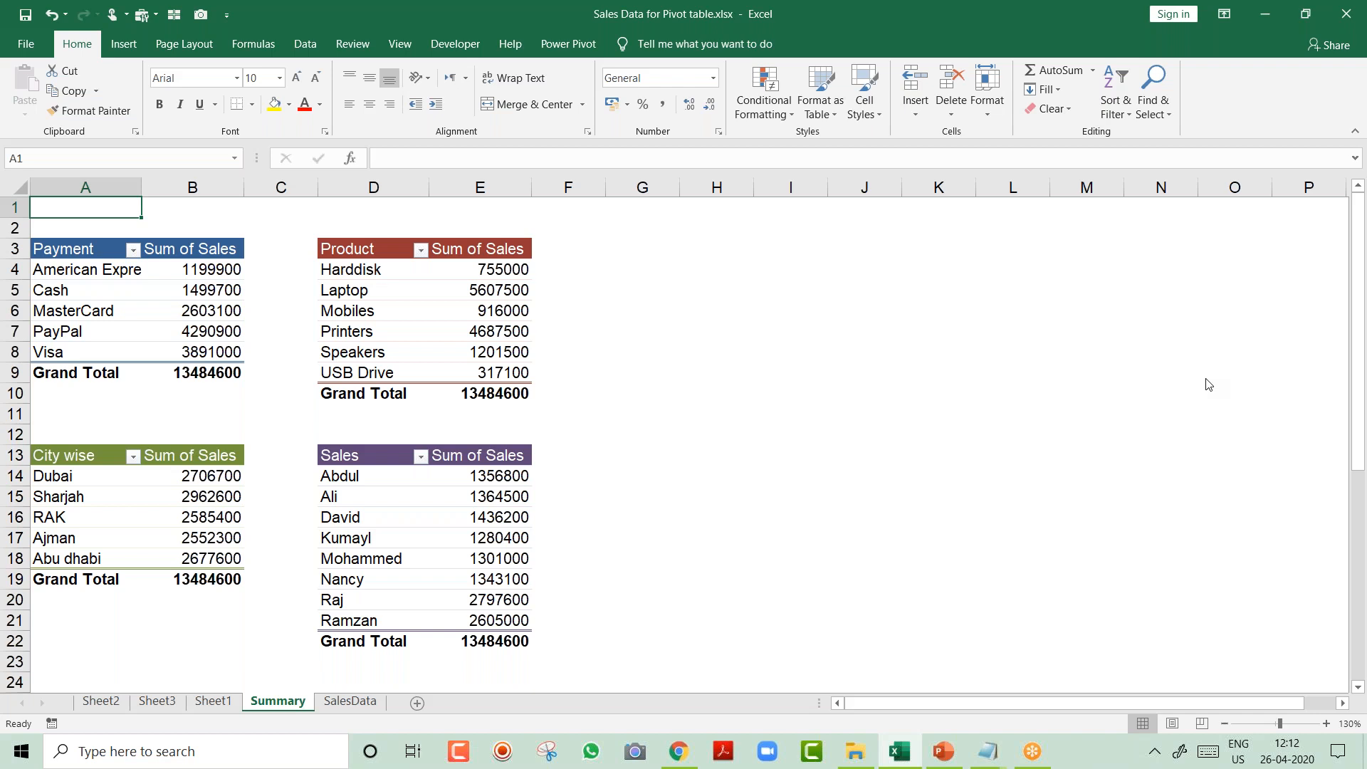
{"action": "key", "text": "shift+Right"}
{"action": "key", "text": "shift+Right"}
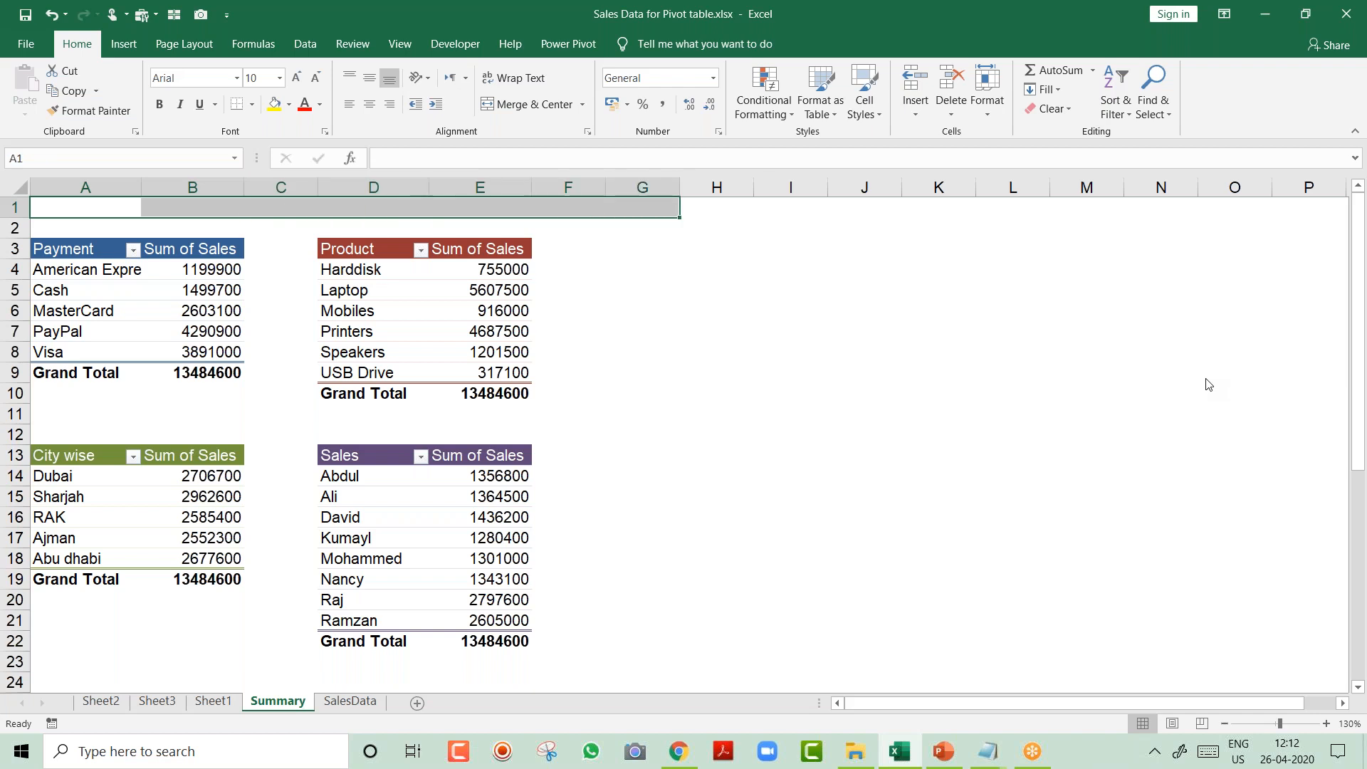
{"action": "left_click", "coordinate": [517, 111]}
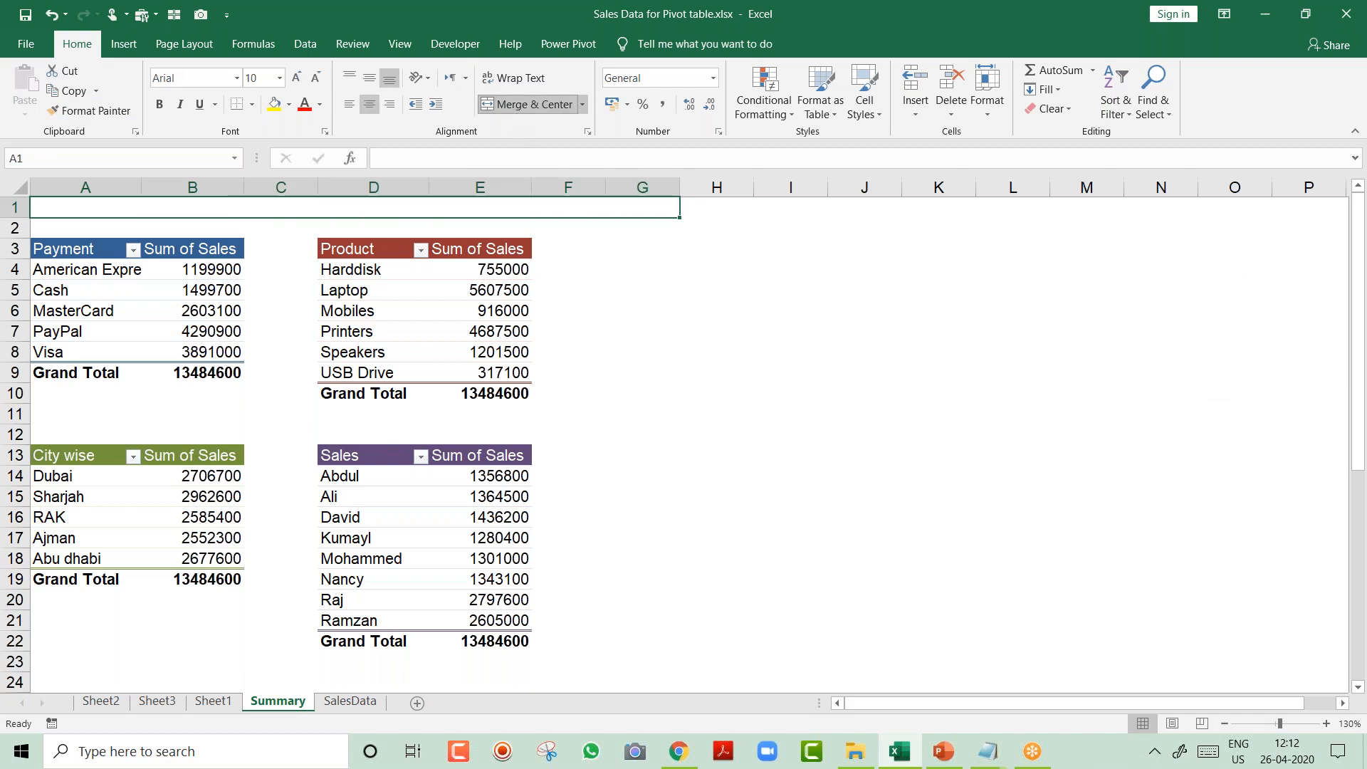
Fill the merged A1:G1 cell with standard green and make row 1 slightly taller.
{"action": "left_click", "coordinate": [289, 105]}
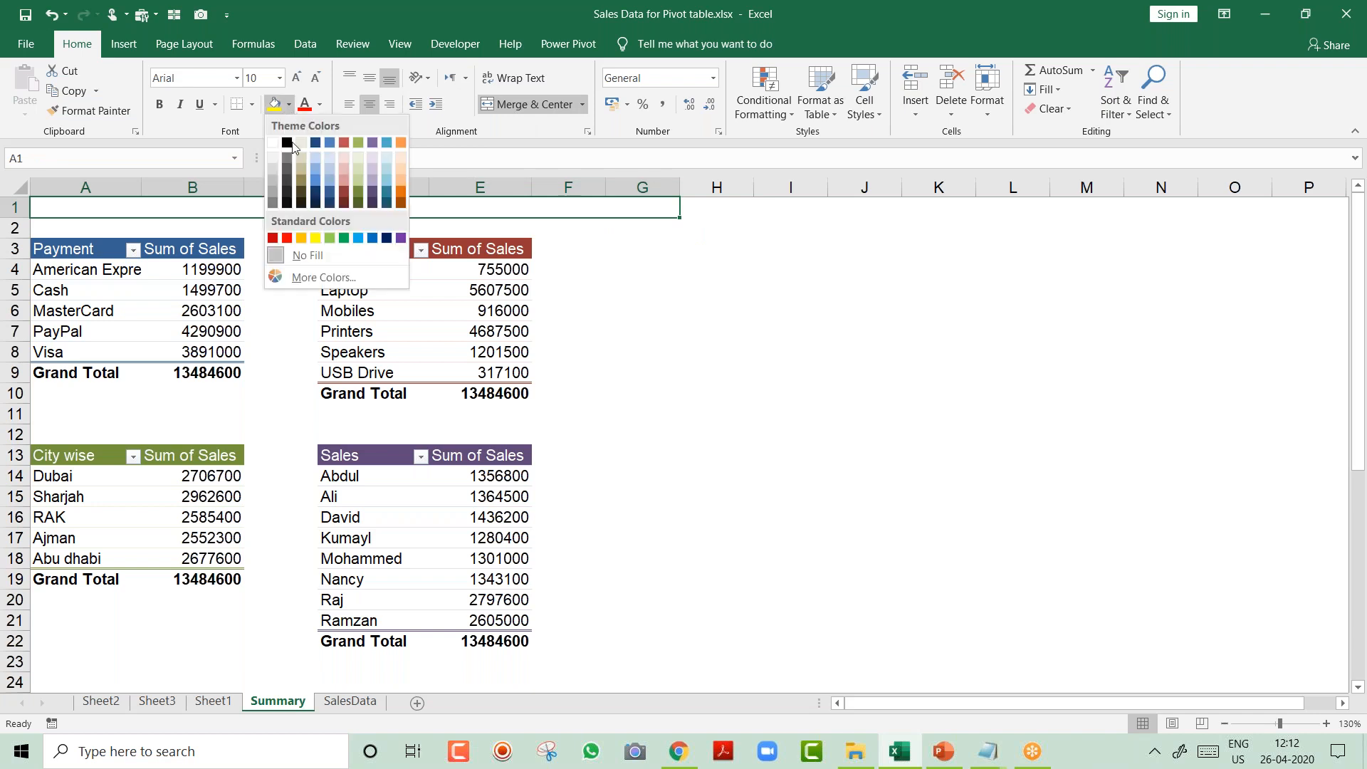
{"action": "left_click", "coordinate": [342, 240]}
{"action": "left_click_drag", "start_coordinate": [18, 218], "coordinate": [19, 226]}
Enter the title "Summary Report -- ABC Company" in the merged cell A1.
{"action": "type", "text": "Sale"}
{"action": "key", "text": "BackSpace"}
{"action": "key", "text": "BackSpace"}
{"action": "key", "text": "BackSpace"}
{"action": "key", "text": "BackSpace"}
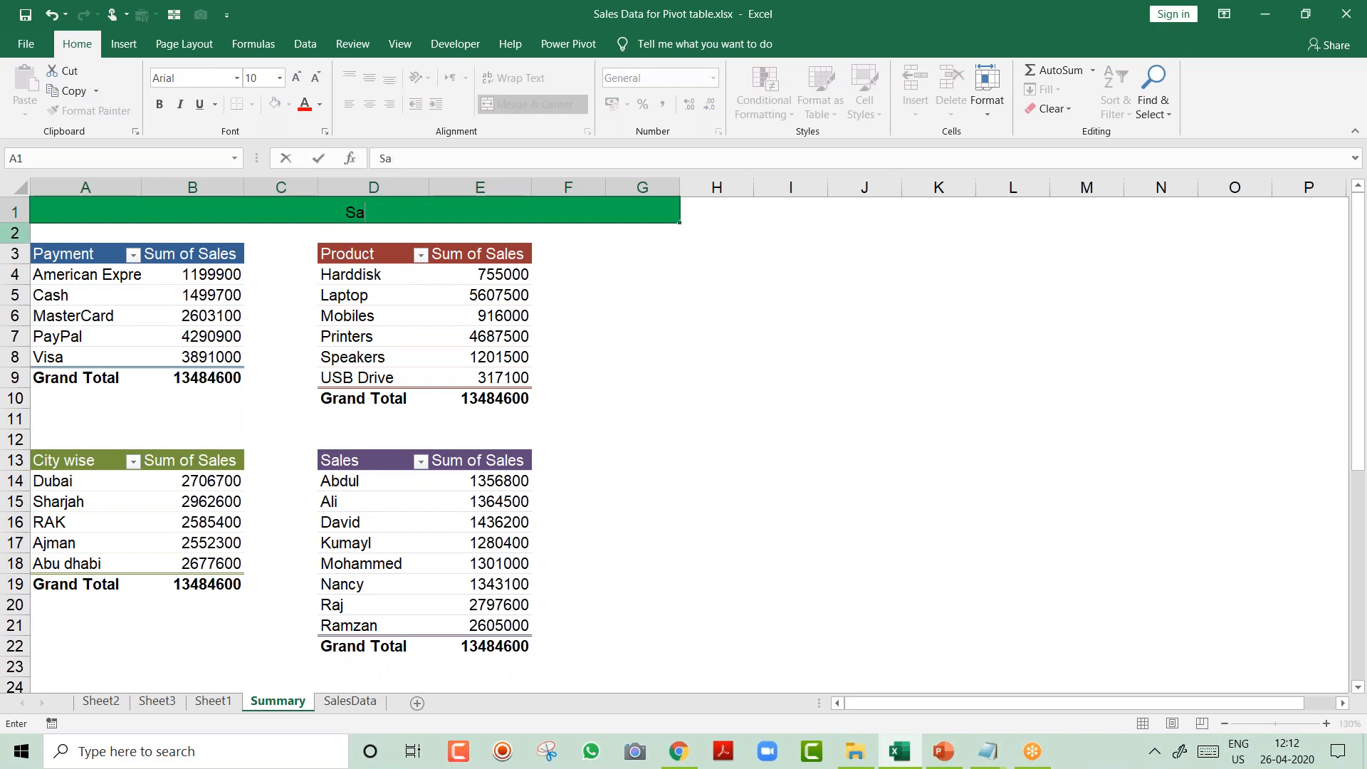
{"action": "type", "text": "Summary Reprot"}
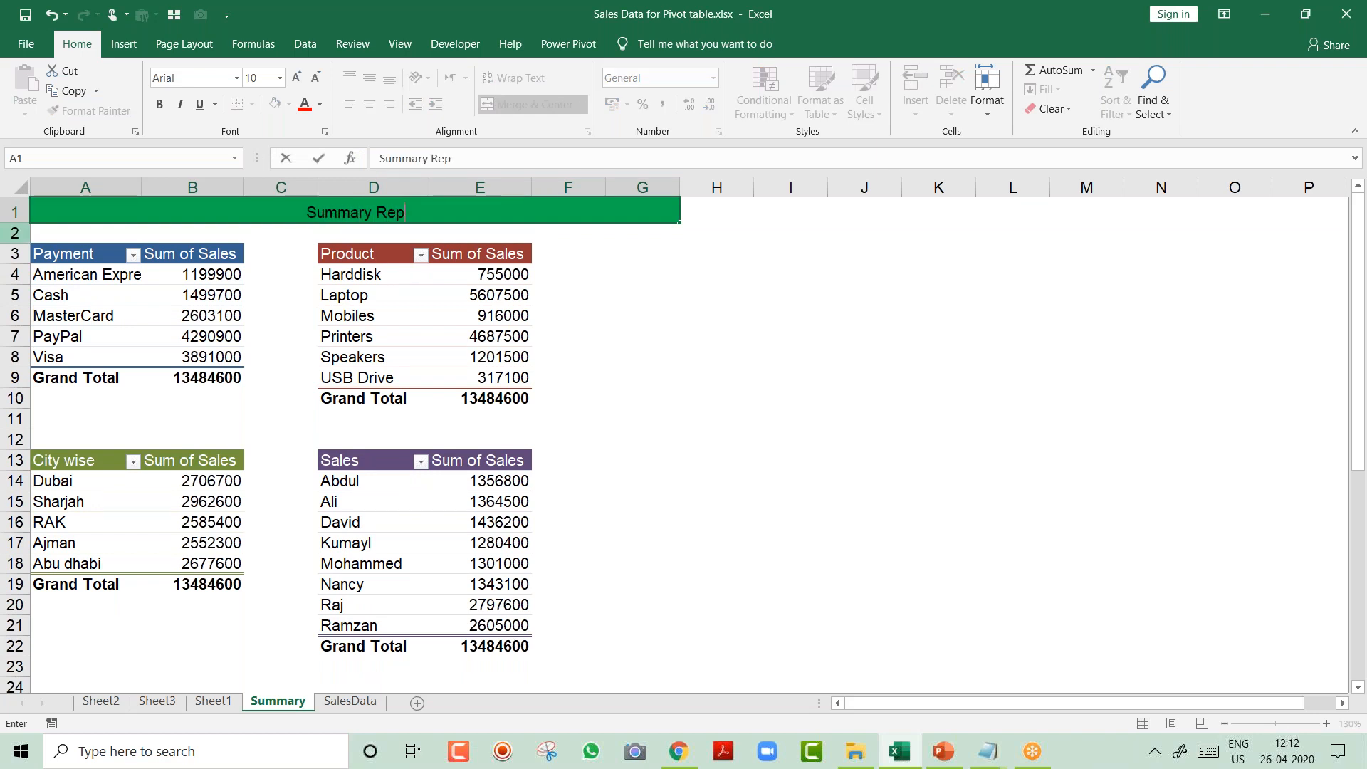
{"action": "key", "text": "BackSpace"}
{"action": "key", "text": "BackSpace"}
{"action": "key", "text": "BackSpace"}
{"action": "type", "text": "ort "}
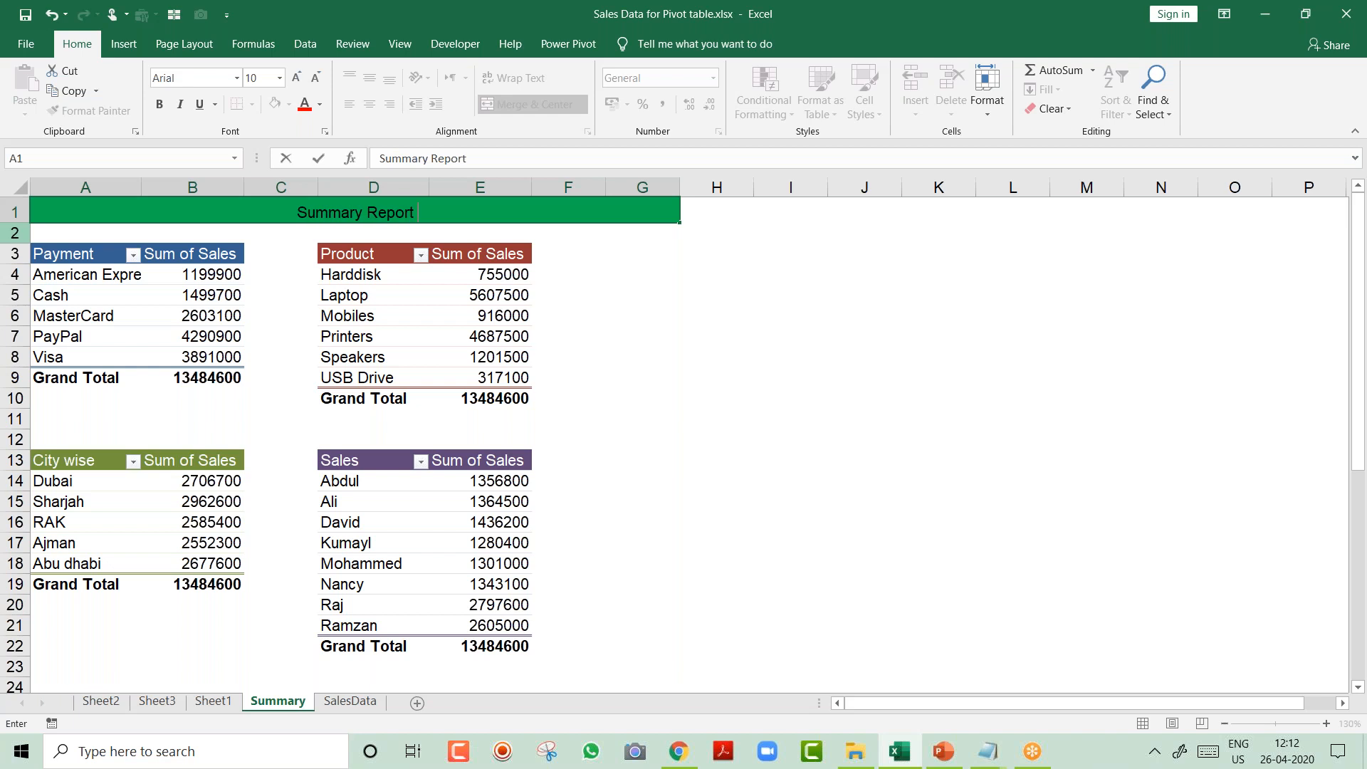
{"action": "type", "text": "--  ABC "}
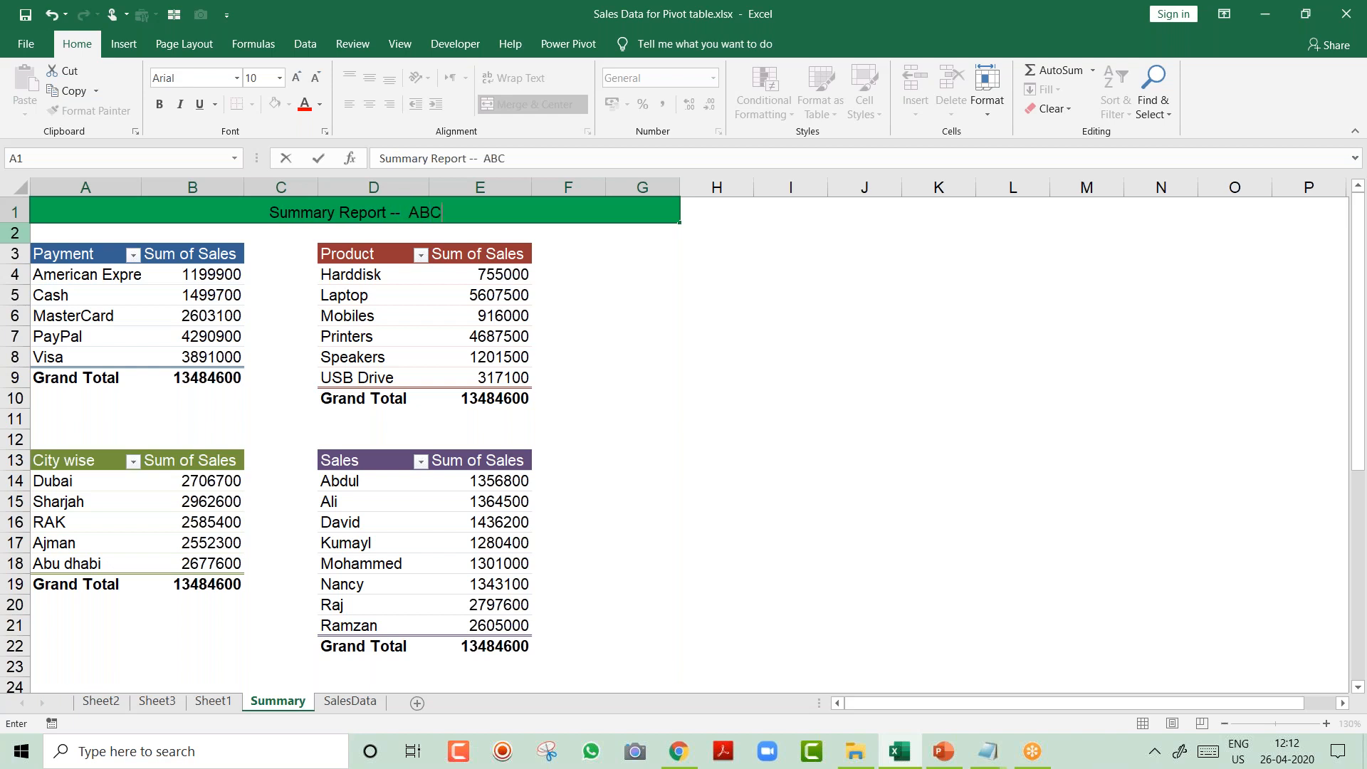
{"action": "type", "text": "Company"}
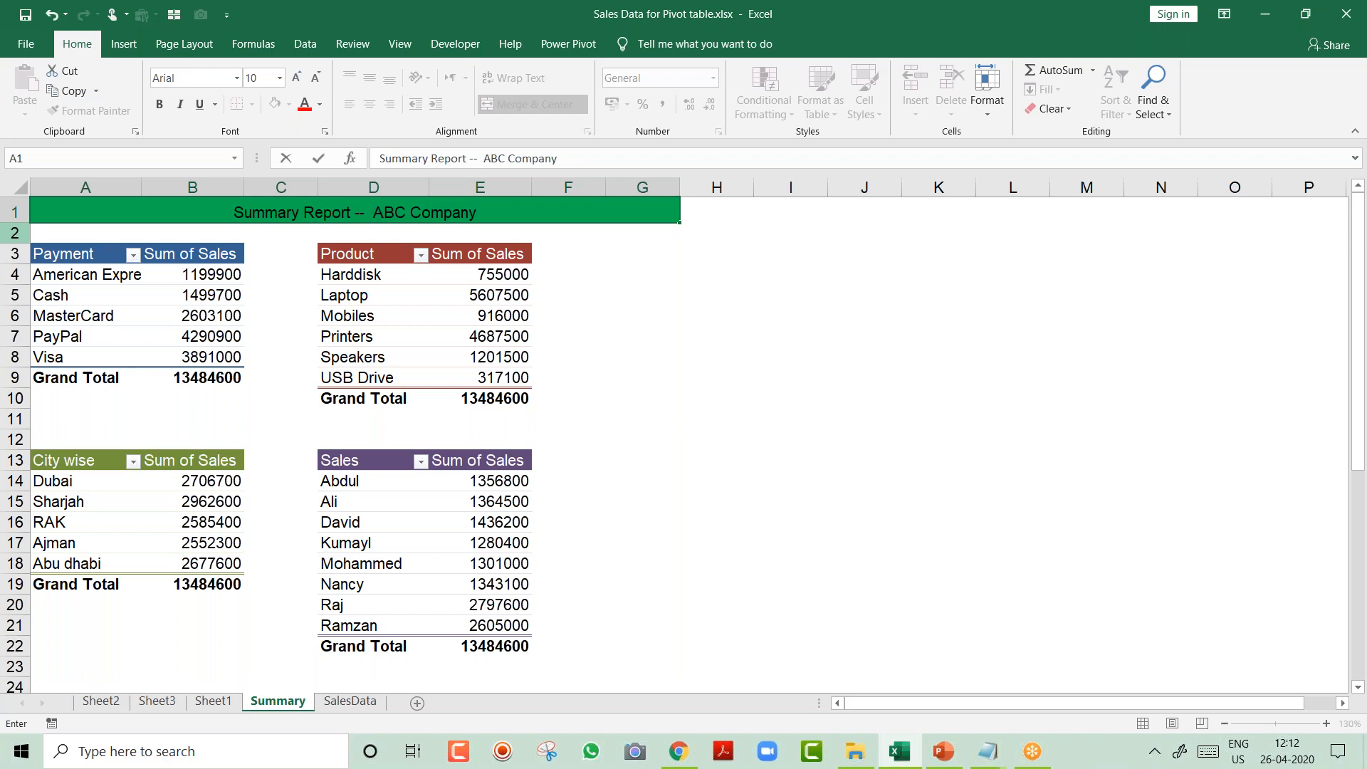
{"action": "key", "text": "ctrl+Return"}
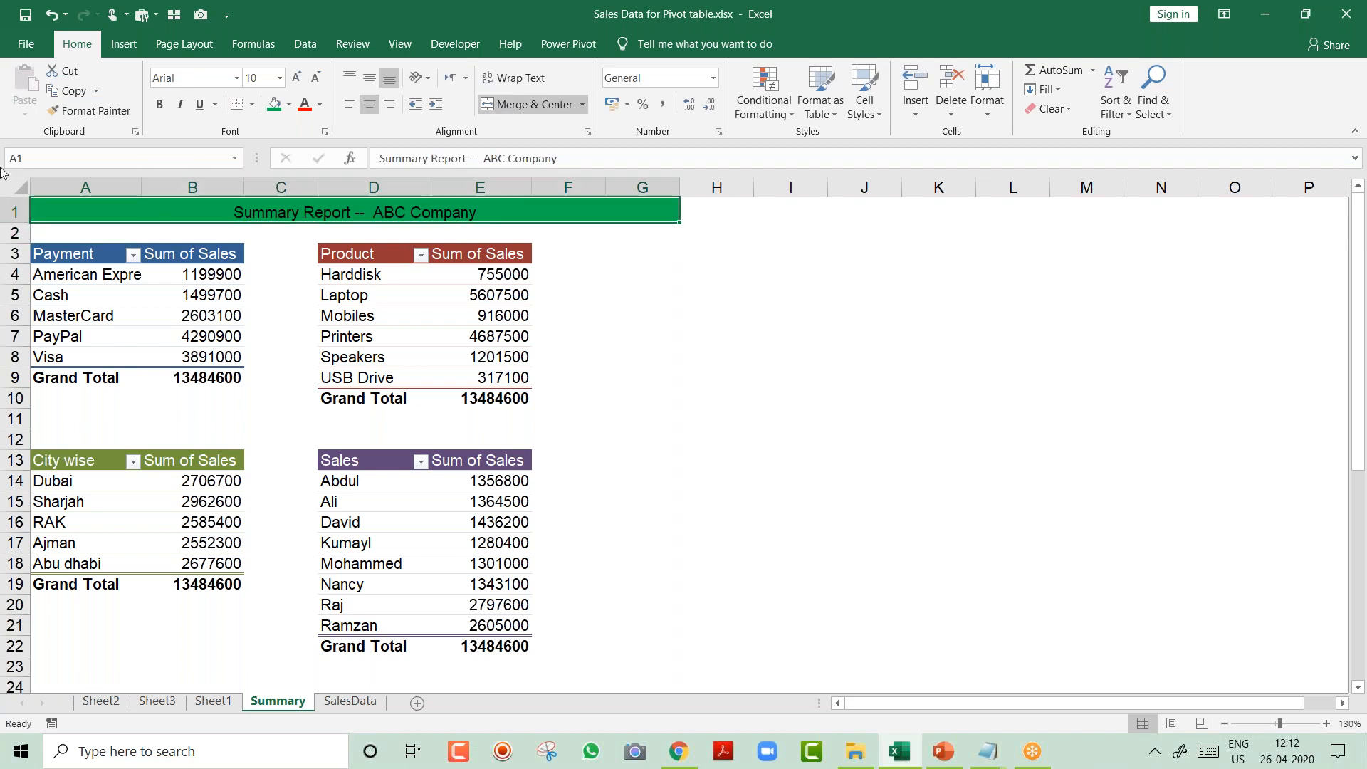
Format the report title in A1 as white, bold, 14-point text.
{"action": "left_click", "coordinate": [319, 112]}
{"action": "left_click", "coordinate": [304, 160]}
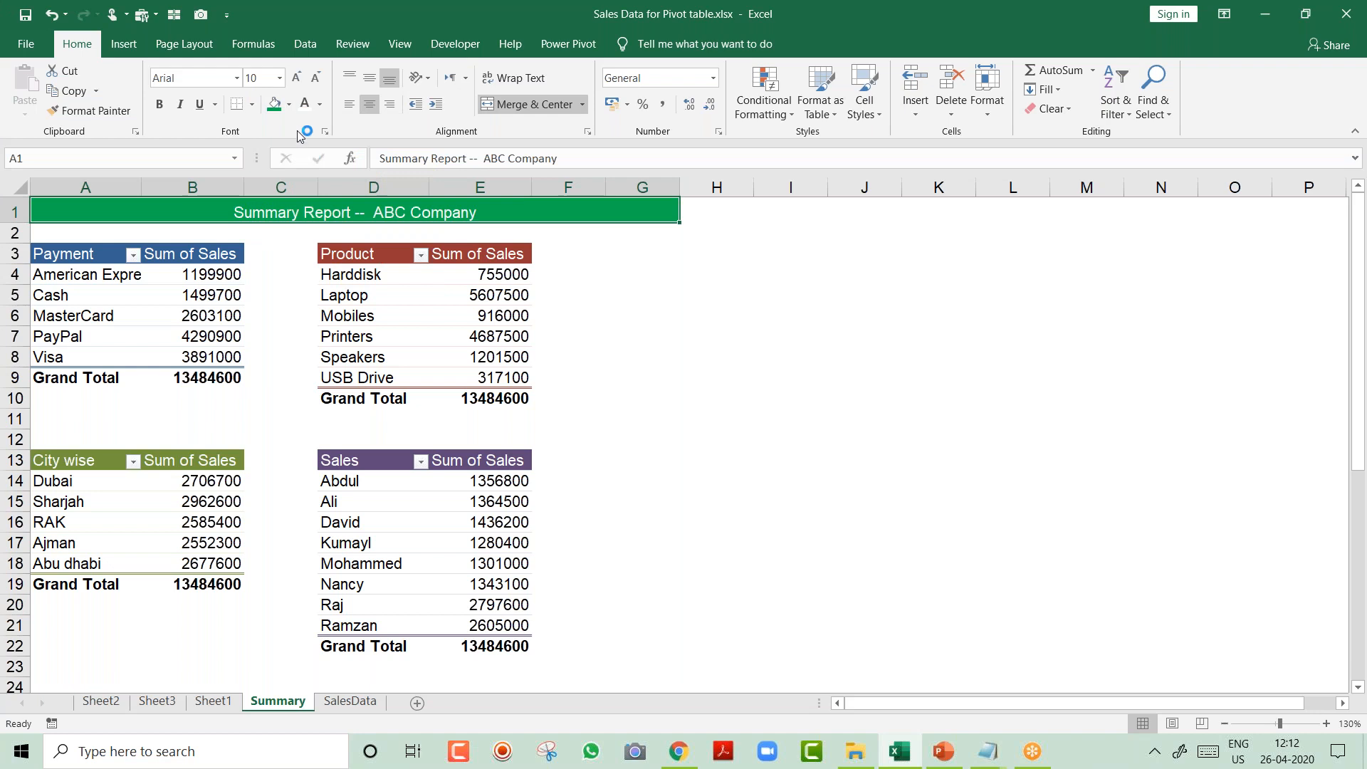
{"action": "left_click", "coordinate": [159, 103]}
{"action": "left_click", "coordinate": [297, 79]}
{"action": "left_click", "coordinate": [298, 78]}
{"action": "left_click", "coordinate": [298, 78]}
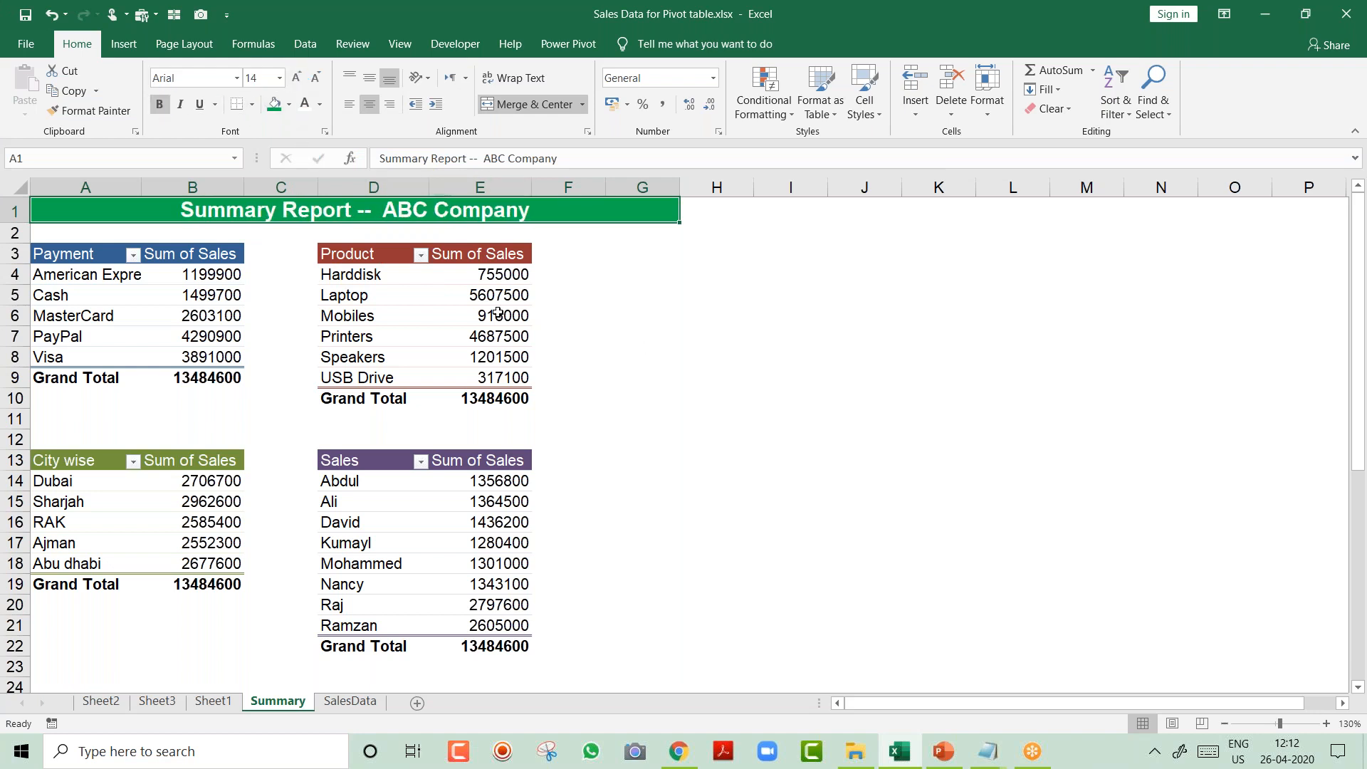
{"action": "left_click", "coordinate": [424, 296]}
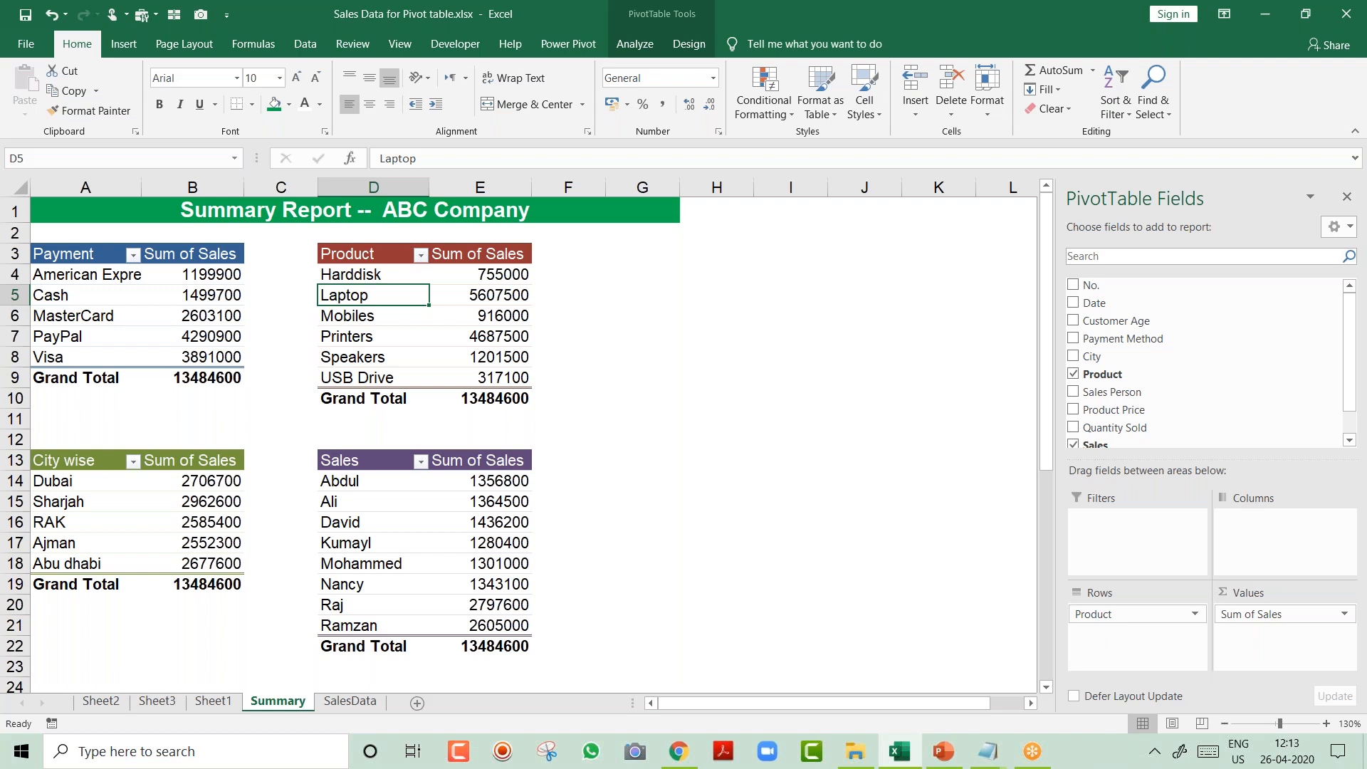
{"action": "left_click_drag", "start_coordinate": [359, 253], "coordinate": [520, 394]}
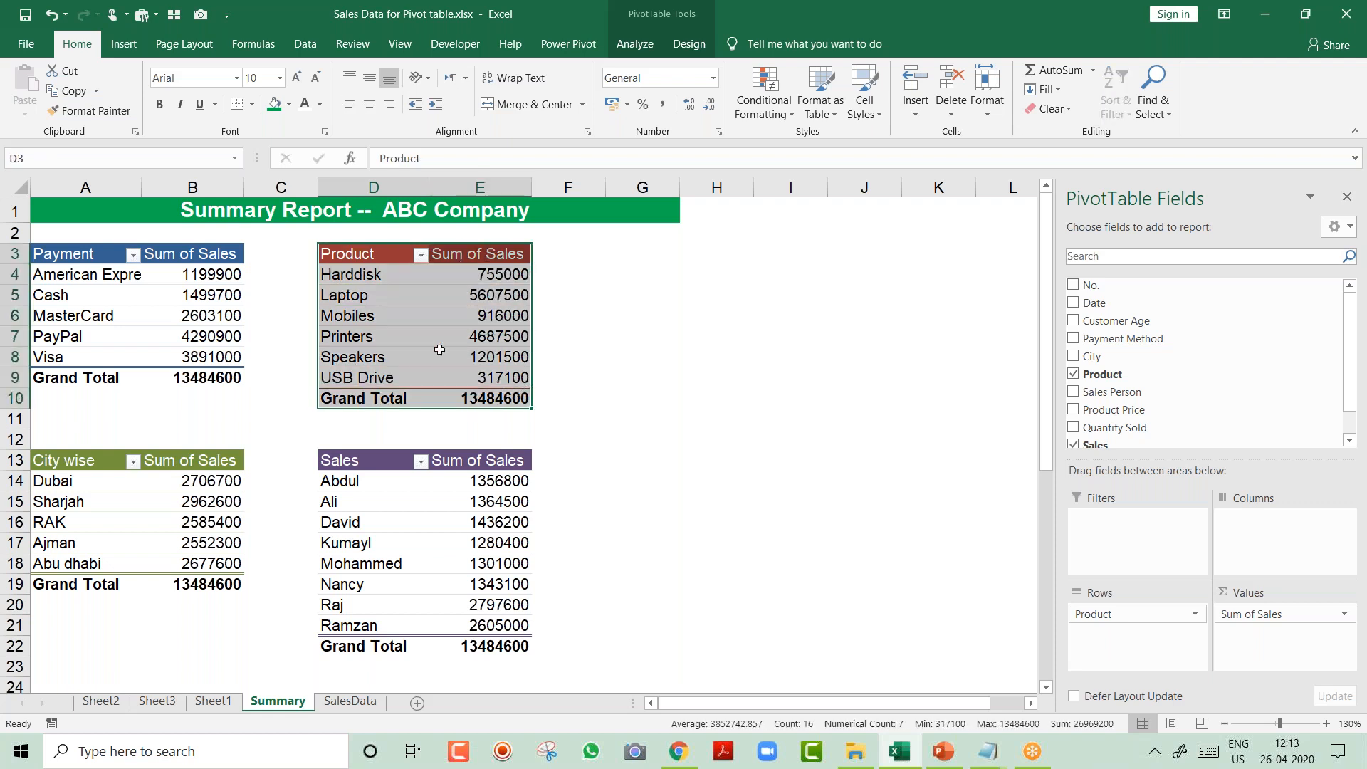
{"action": "left_click", "coordinate": [365, 275]}
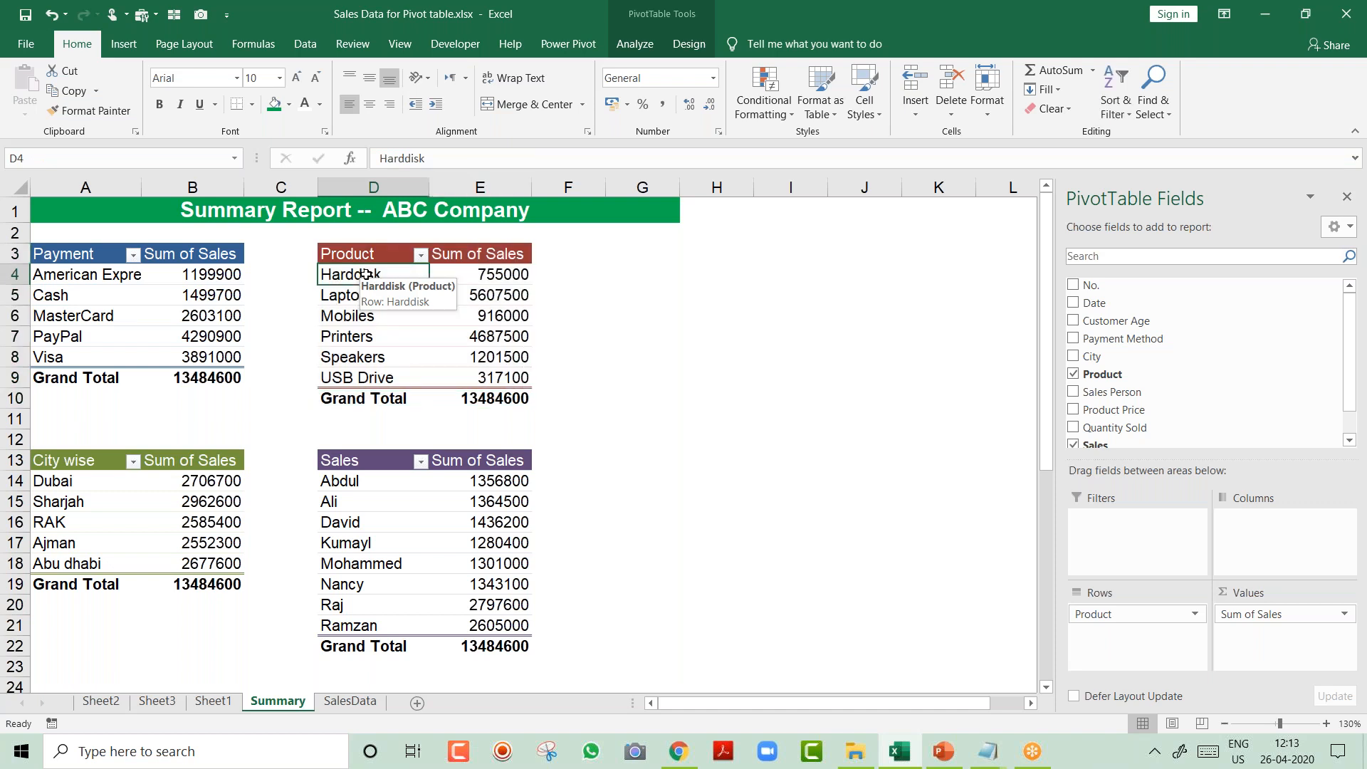
{"action": "left_click", "coordinate": [581, 396]}
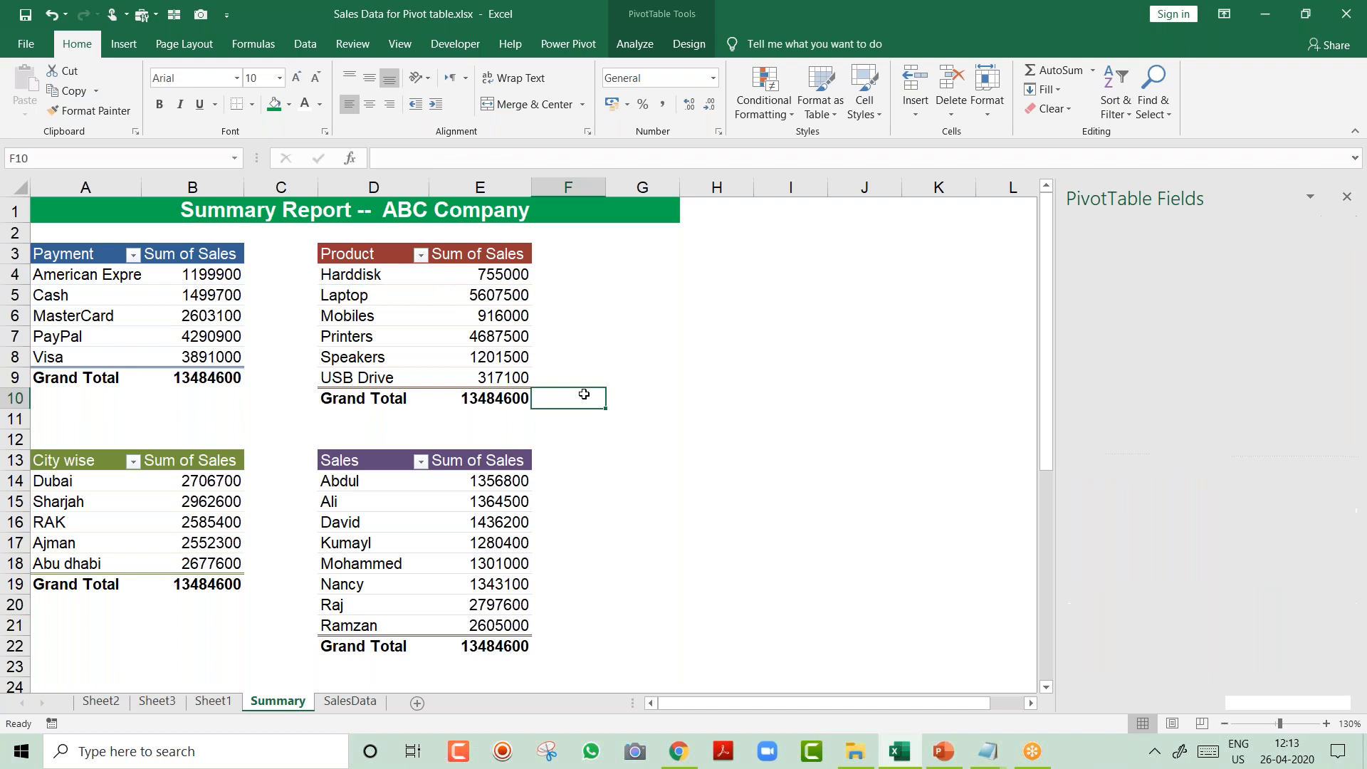
Insert a City slicer for the Product pivot table and place it directly beside that table, starting at column F.
{"action": "left_click", "coordinate": [410, 308]}
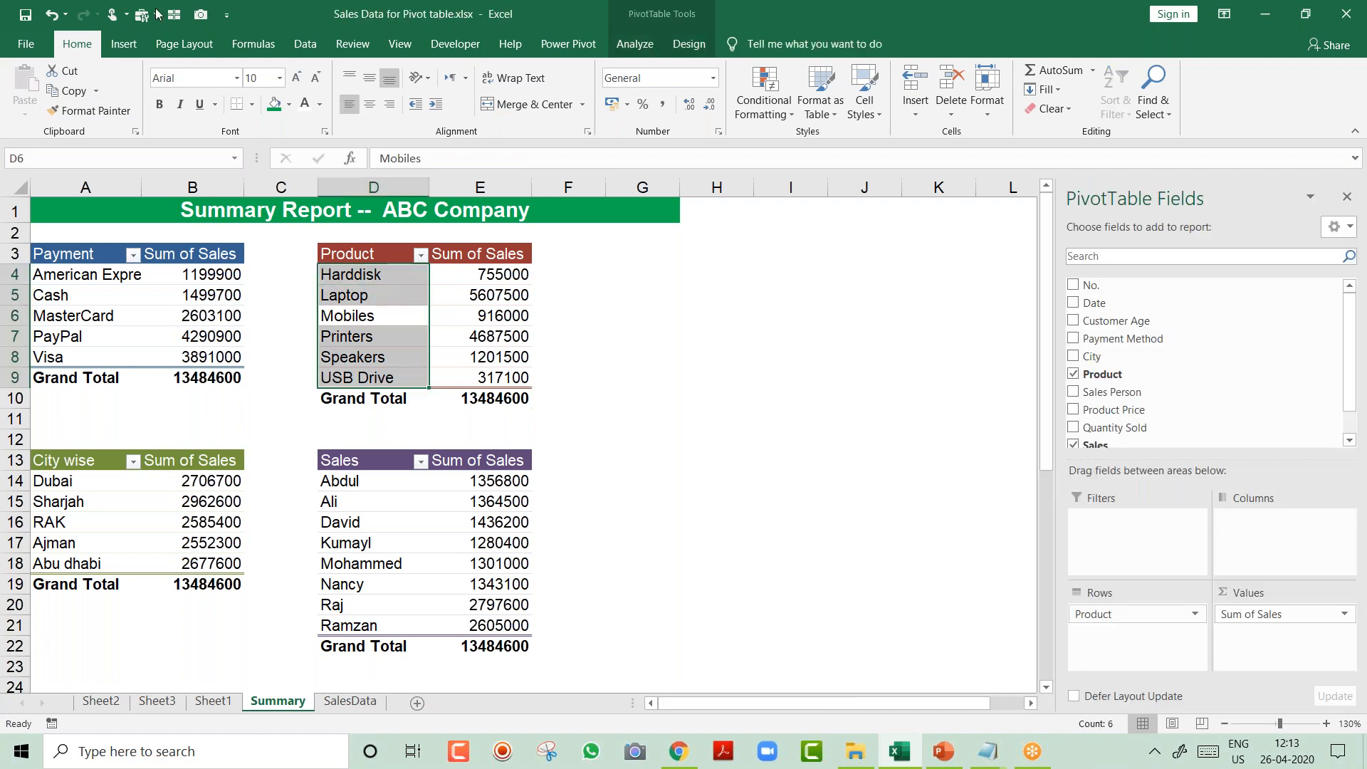
{"action": "left_click", "coordinate": [127, 45]}
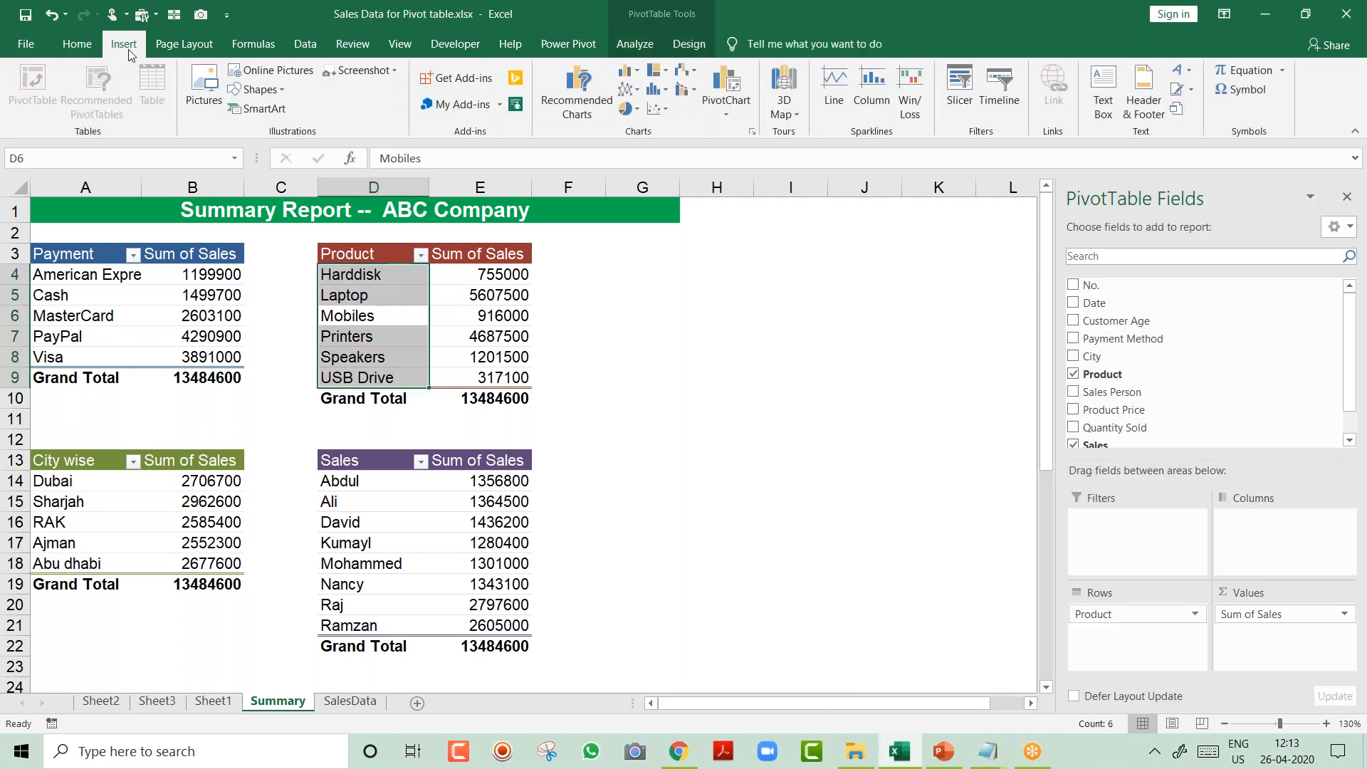
{"action": "left_click", "coordinate": [393, 315]}
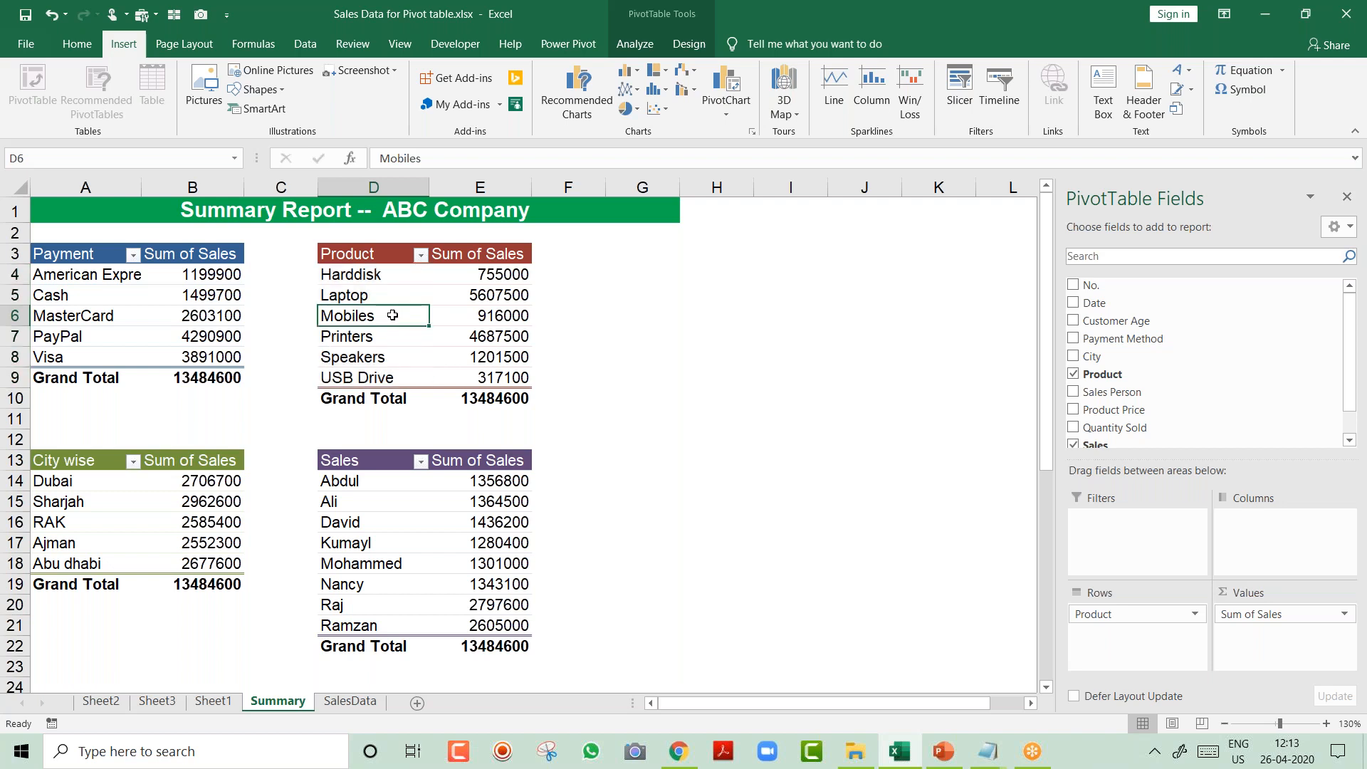
{"action": "left_click", "coordinate": [967, 109]}
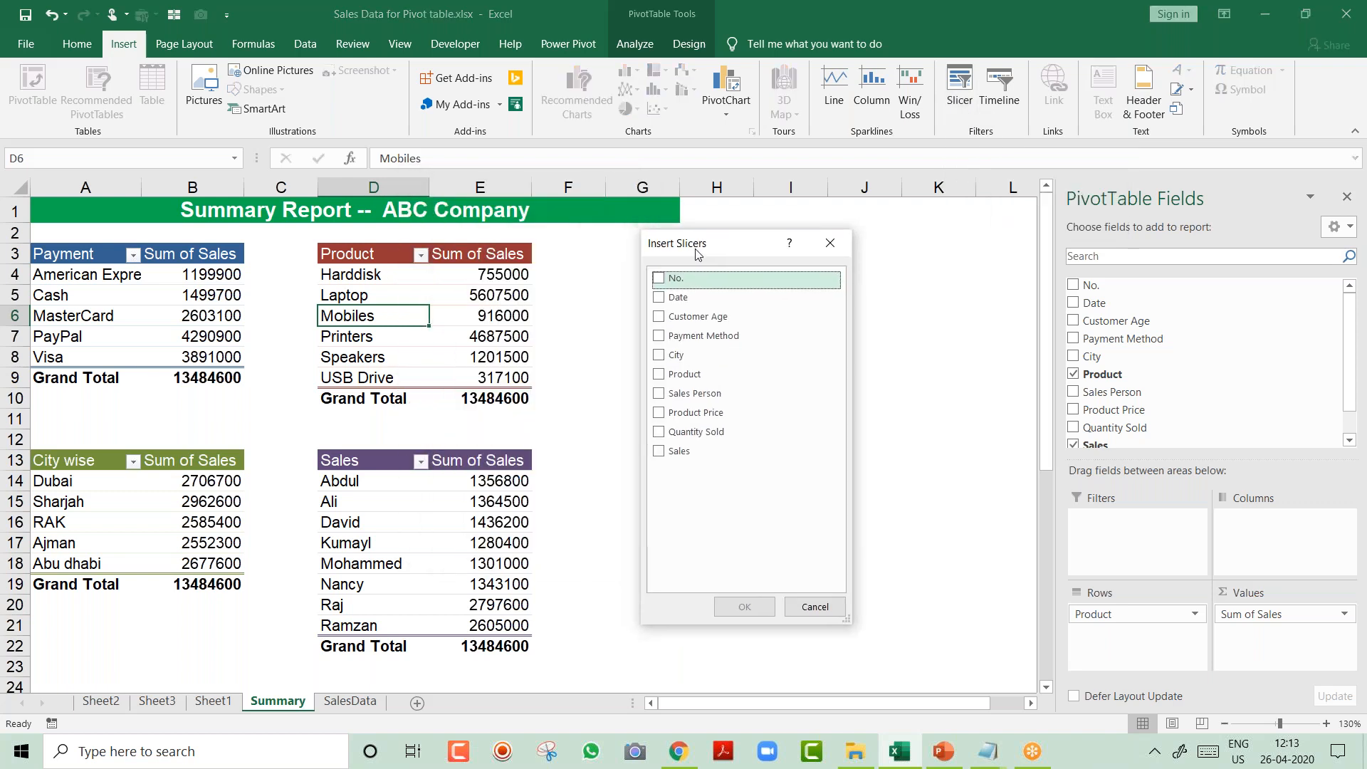
{"action": "left_click", "coordinate": [678, 354]}
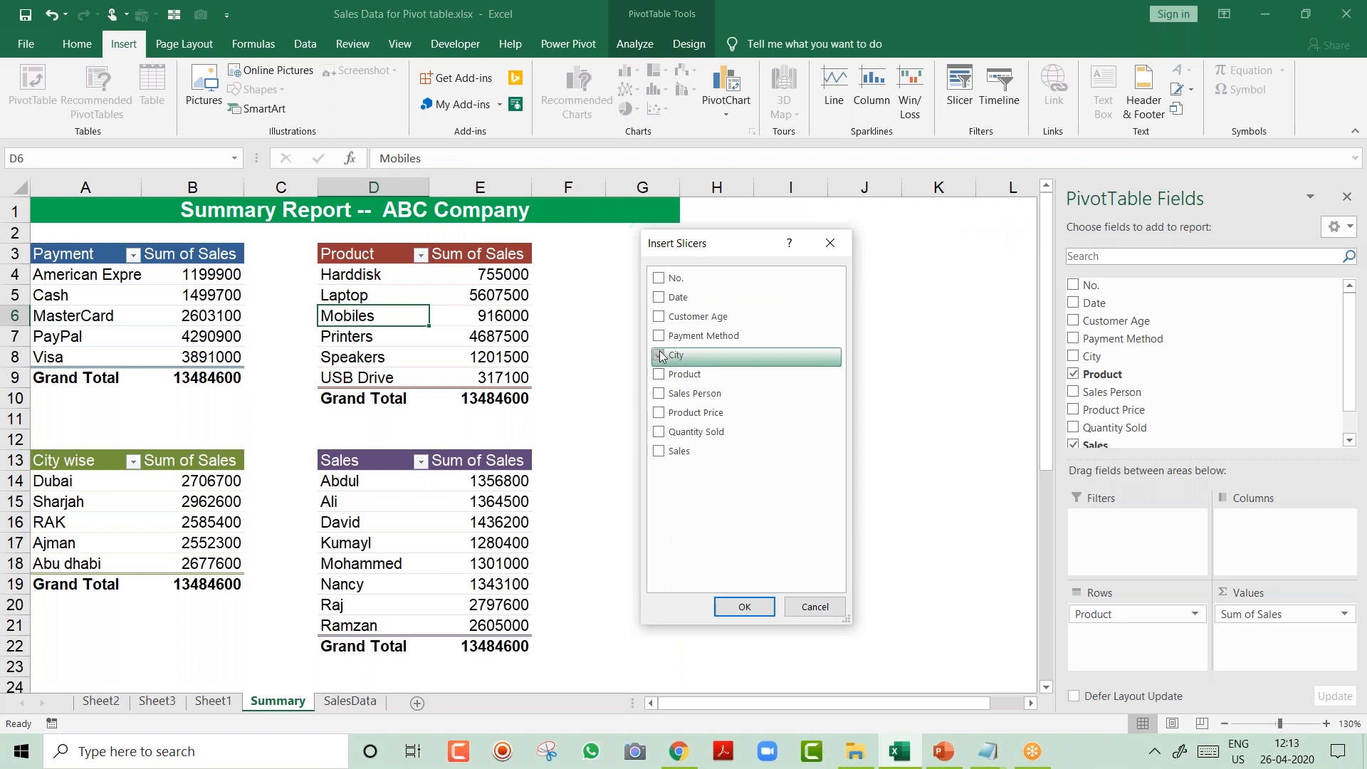
{"action": "left_click", "coordinate": [745, 606]}
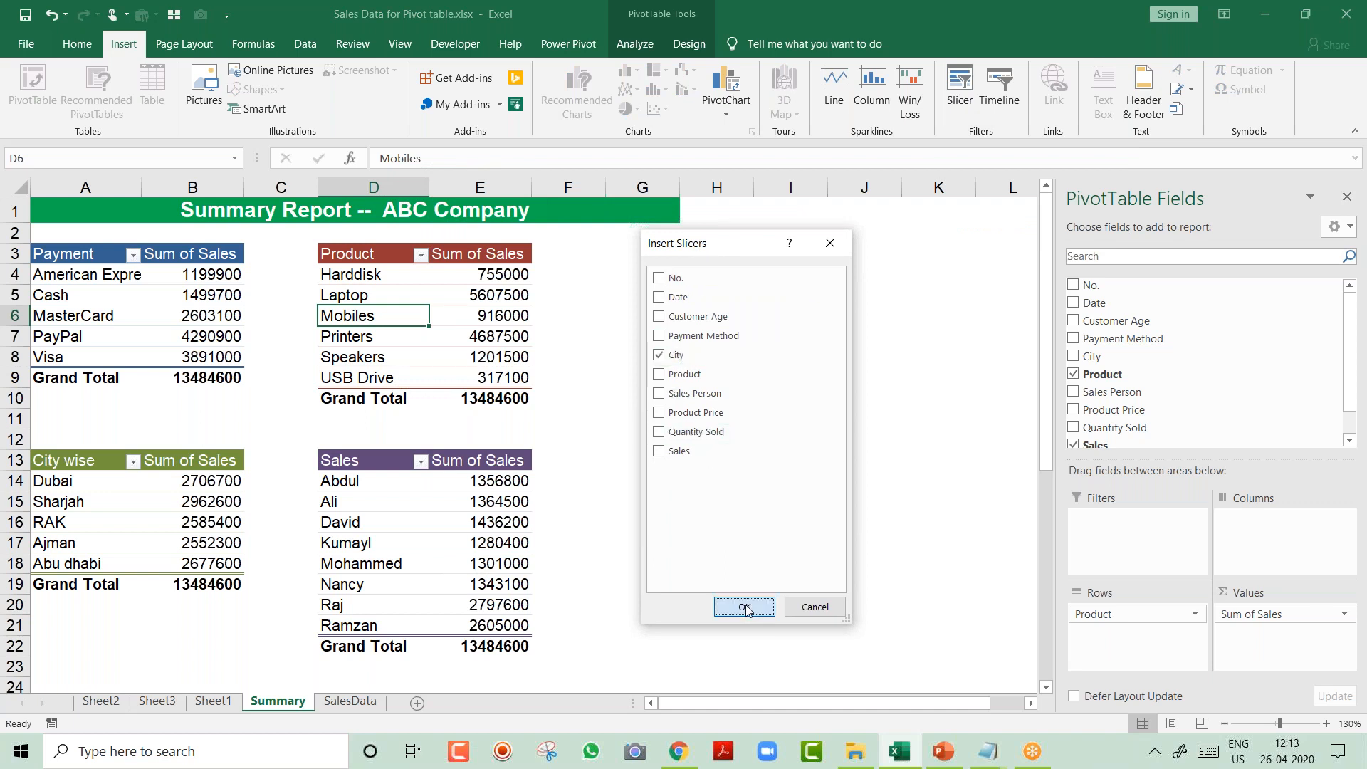
{"action": "left_click_drag", "start_coordinate": [493, 307], "coordinate": [591, 256]}
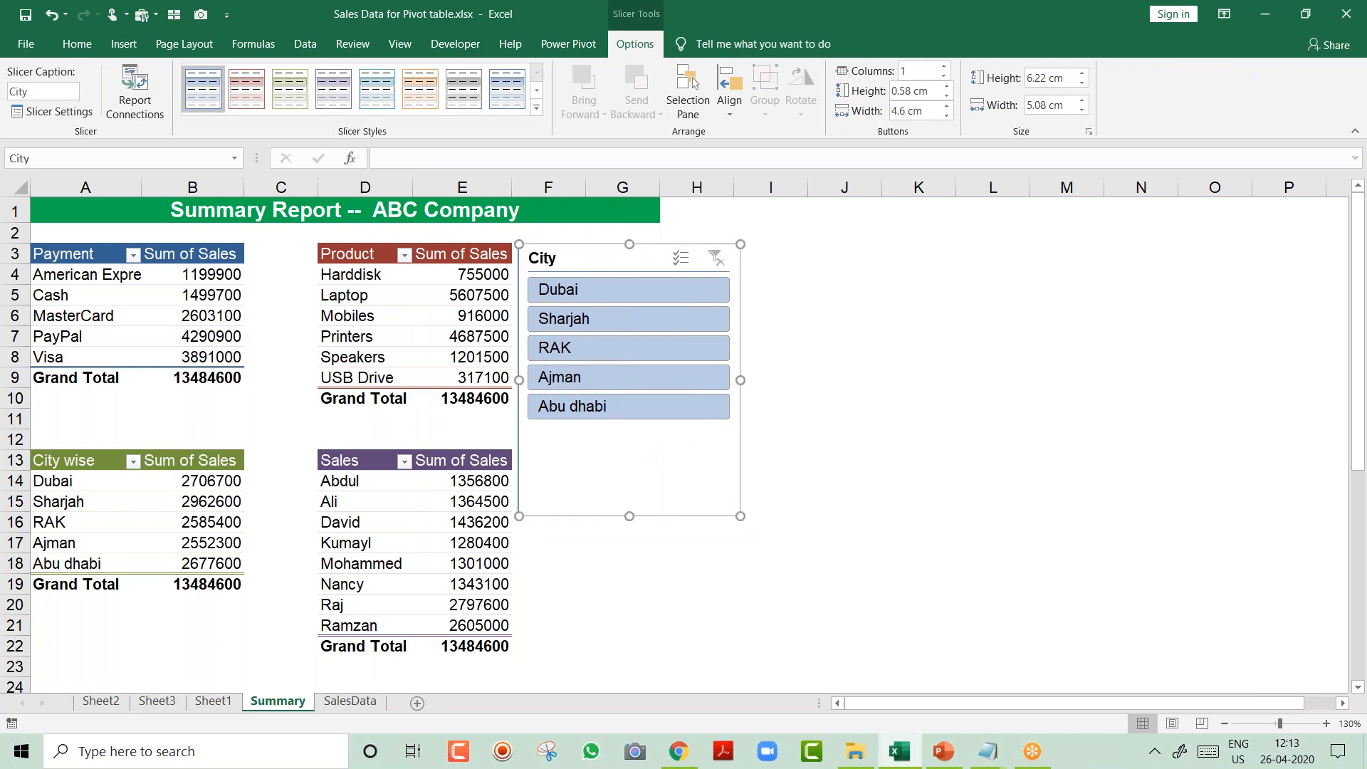
Filter the Product pivot table by Dubai, Sharjah, RAK and Ajman in turn with the City slicer, and clear the filter.
{"action": "left_click", "coordinate": [592, 288]}
{"action": "left_click", "coordinate": [549, 326]}
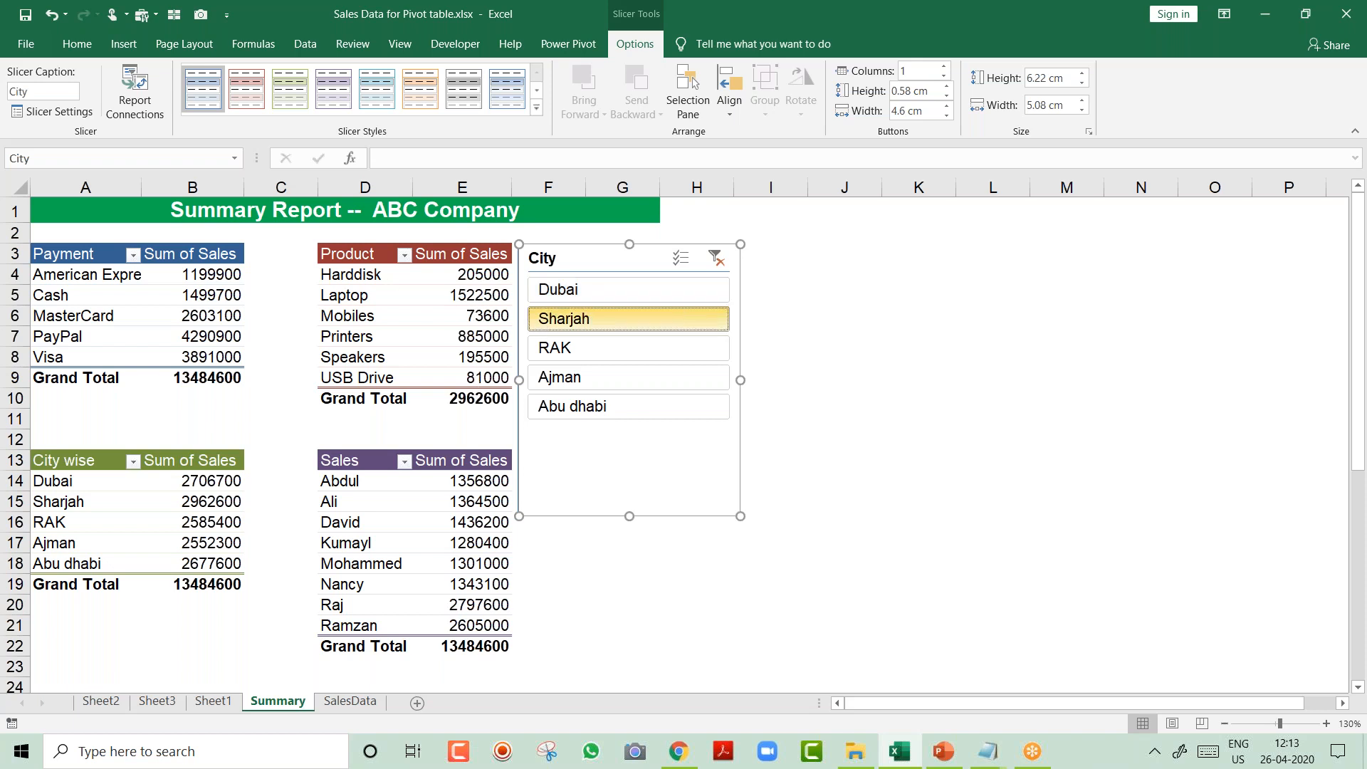
{"action": "left_click", "coordinate": [556, 349]}
{"action": "left_click", "coordinate": [563, 378]}
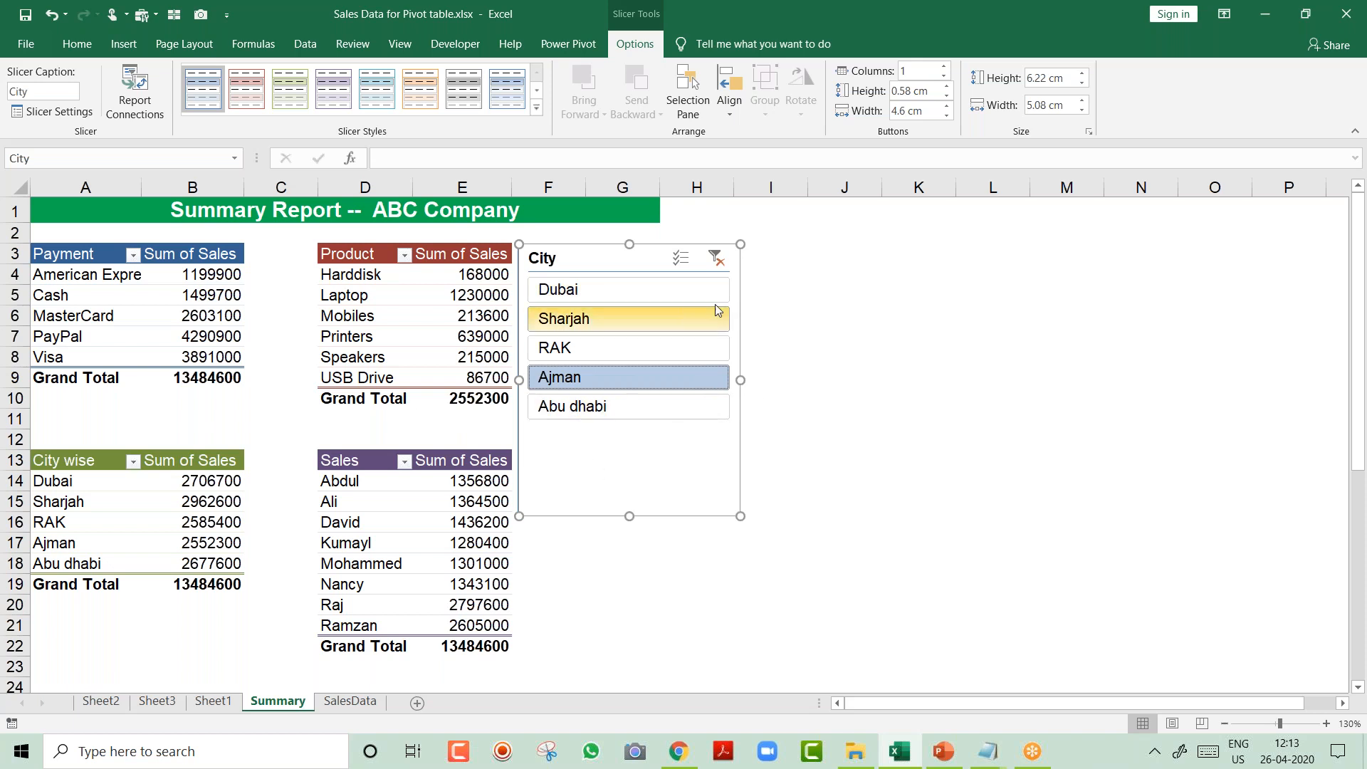
{"action": "left_click", "coordinate": [717, 260]}
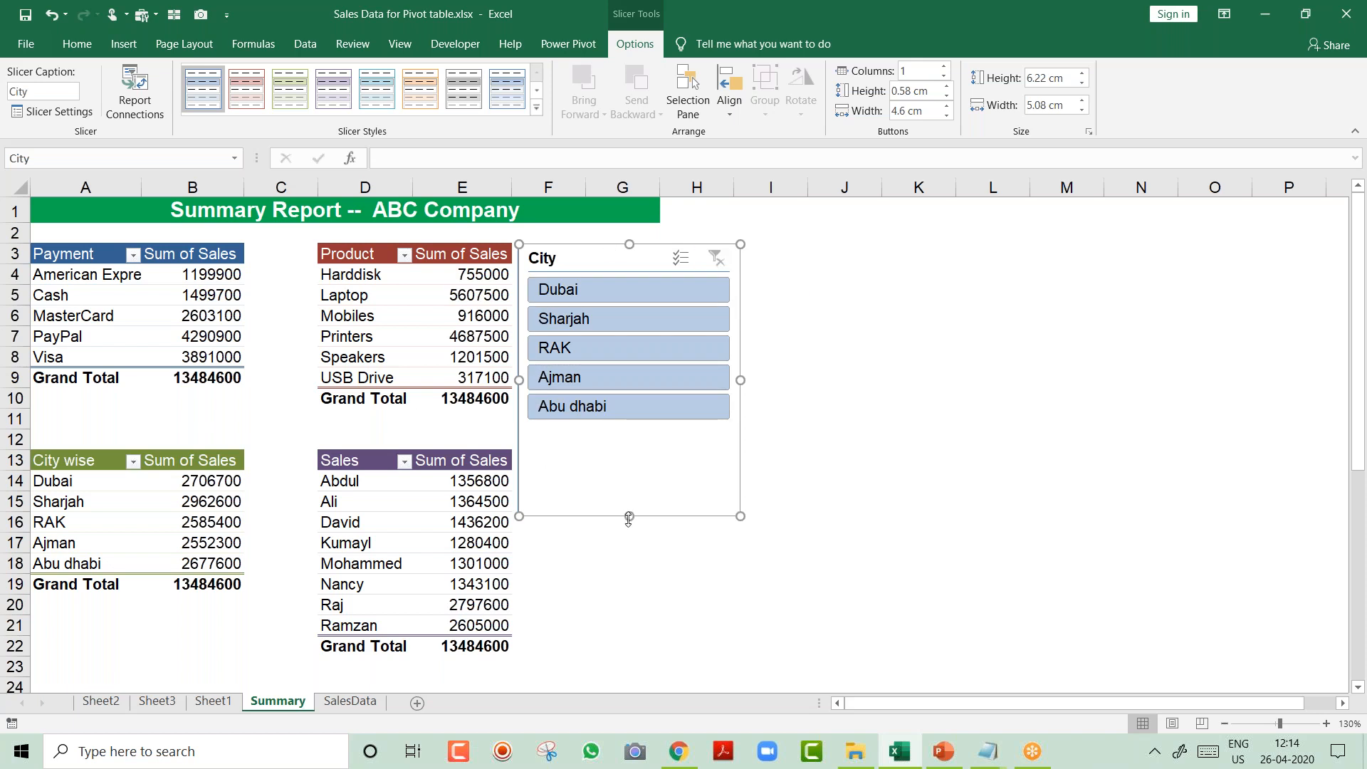
Shorten the City slicer to a height of about 3.4 cm.
{"action": "left_click_drag", "start_coordinate": [627, 517], "coordinate": [623, 393]}
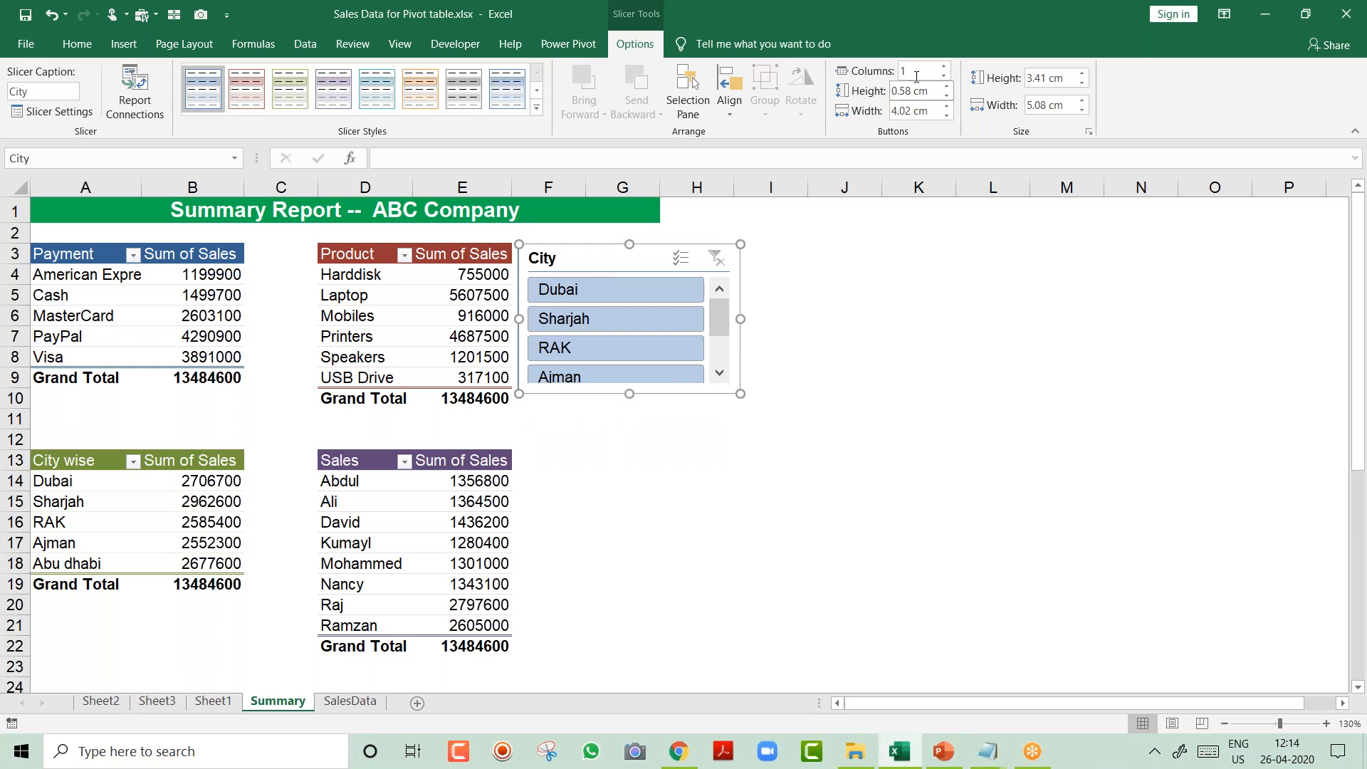
Arrange the City slicer's buttons in two columns and give the slicer the light red style.
{"action": "left_click", "coordinate": [944, 67]}
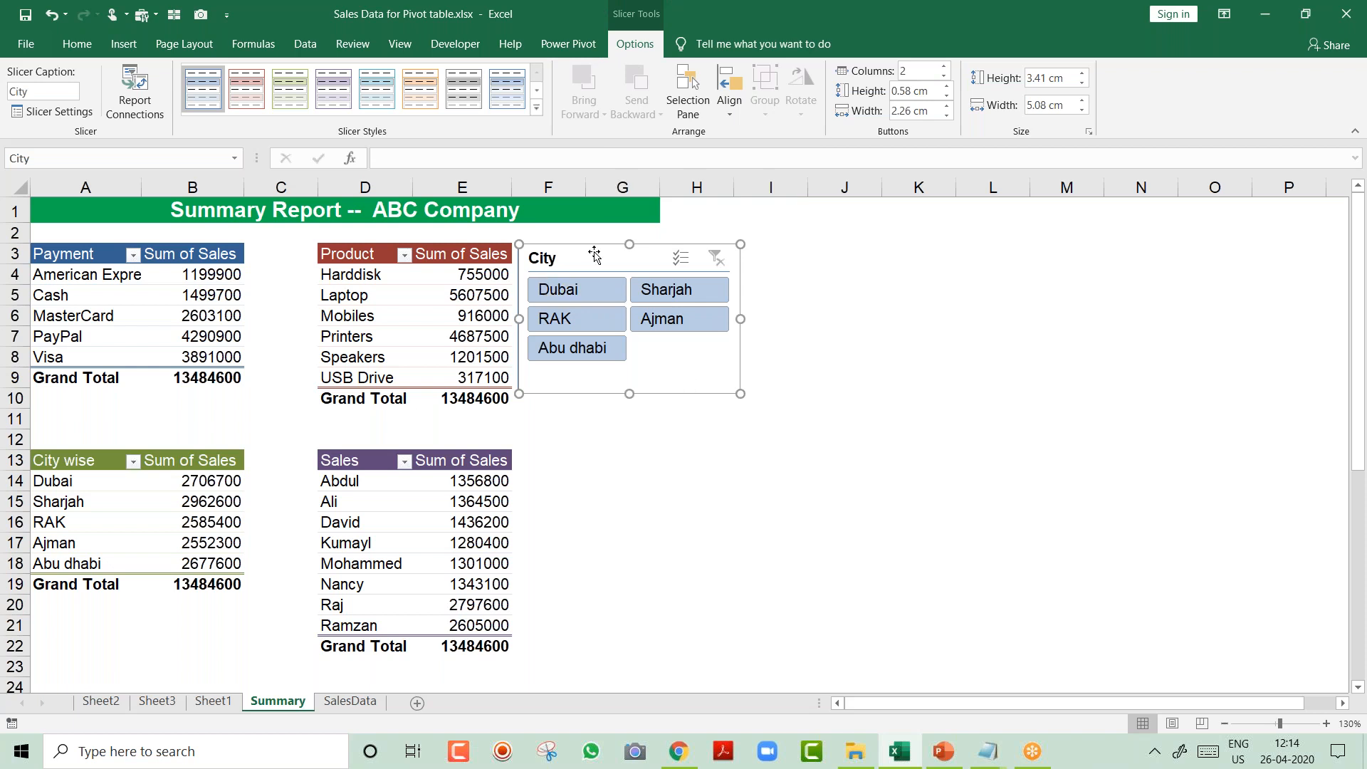
{"action": "left_click", "coordinate": [246, 88]}
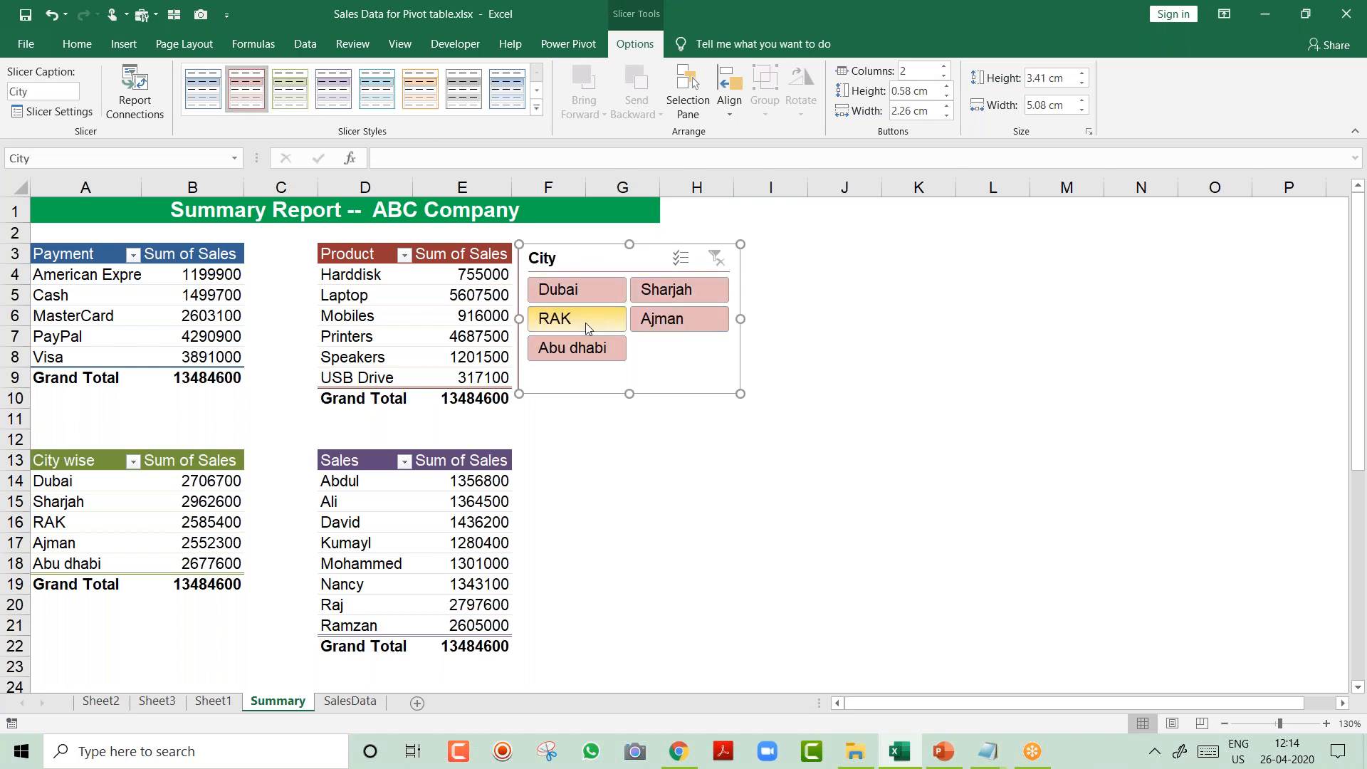
Filter the Product pivot table by Dubai, Sharjah and Ajman in turn with the City slicer, leaving Ajman selected.
{"action": "left_click", "coordinate": [584, 288]}
{"action": "left_click", "coordinate": [659, 289]}
{"action": "left_click", "coordinate": [659, 318]}
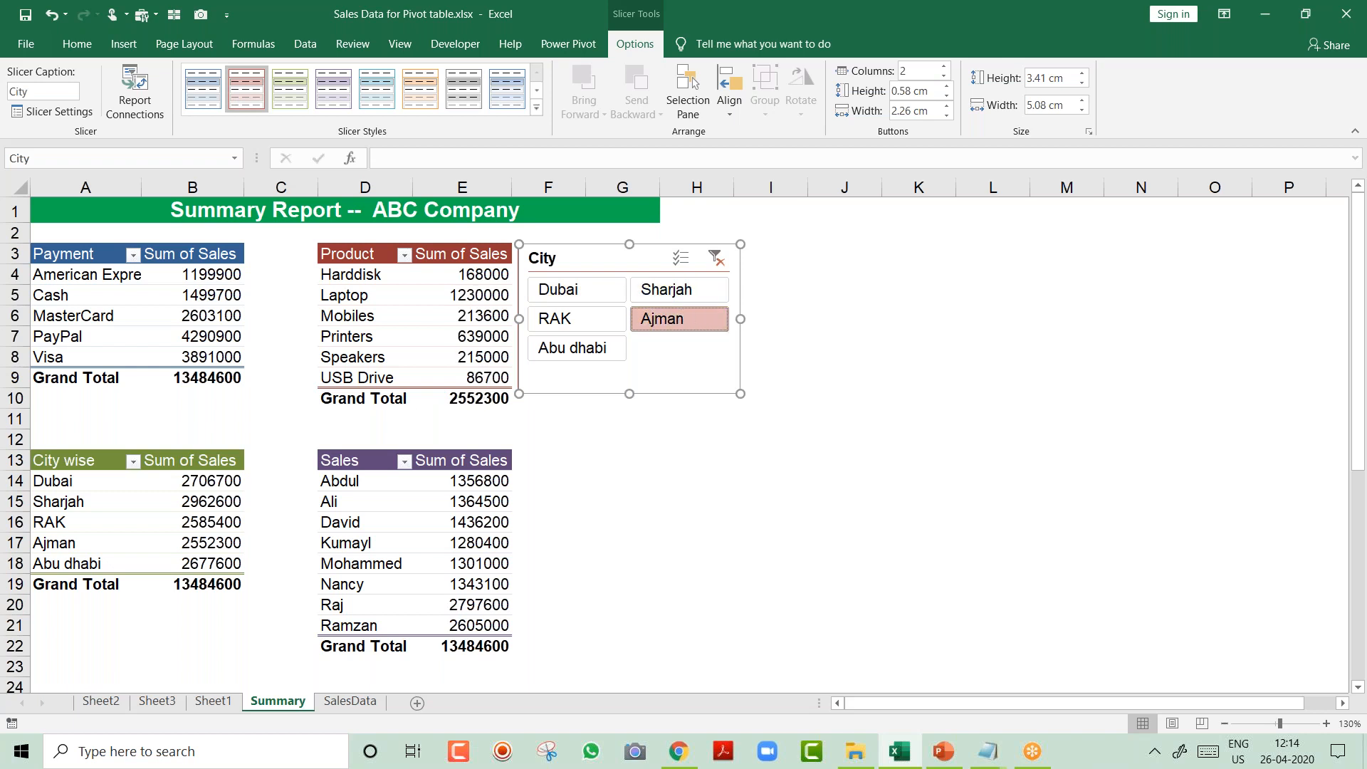
Unmerge the title banner and merge and center it again across A1:H1.
{"action": "left_click", "coordinate": [610, 210]}
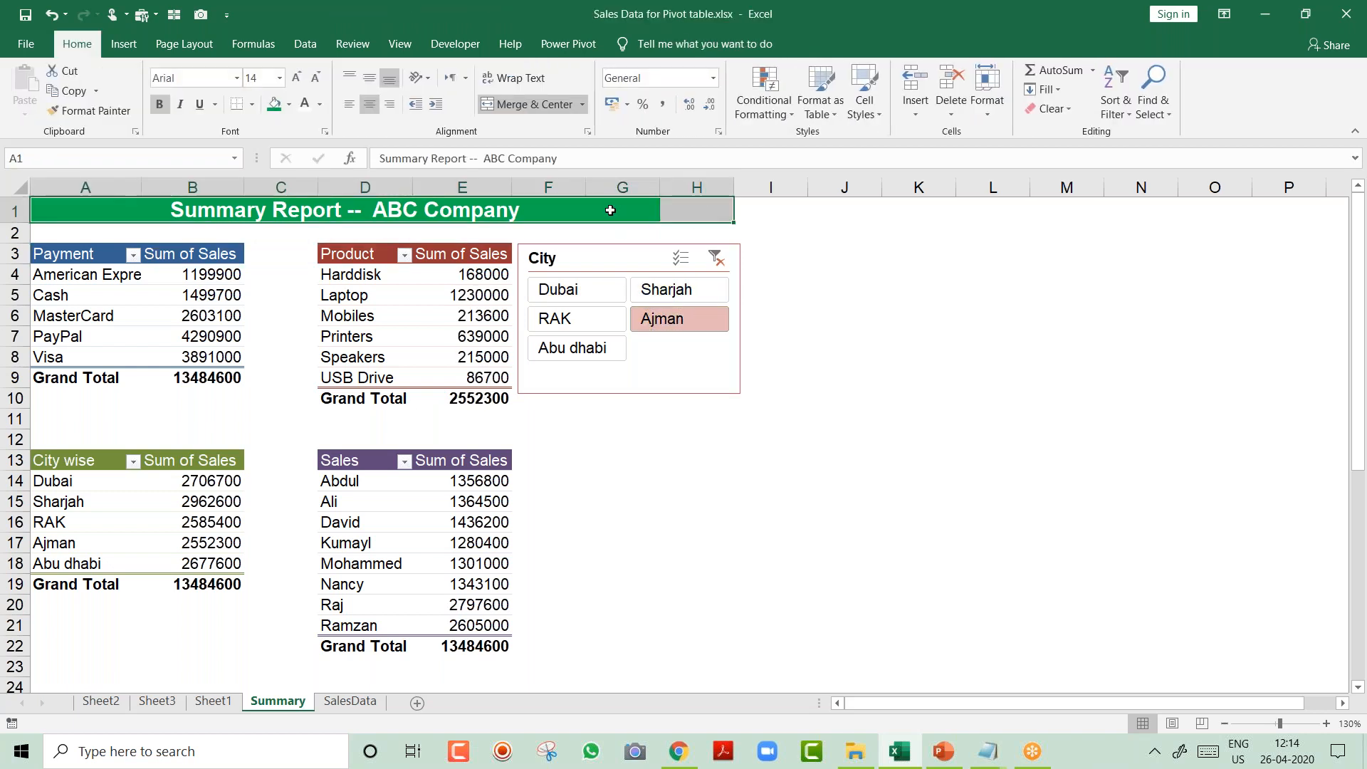
{"action": "left_click", "coordinate": [535, 105]}
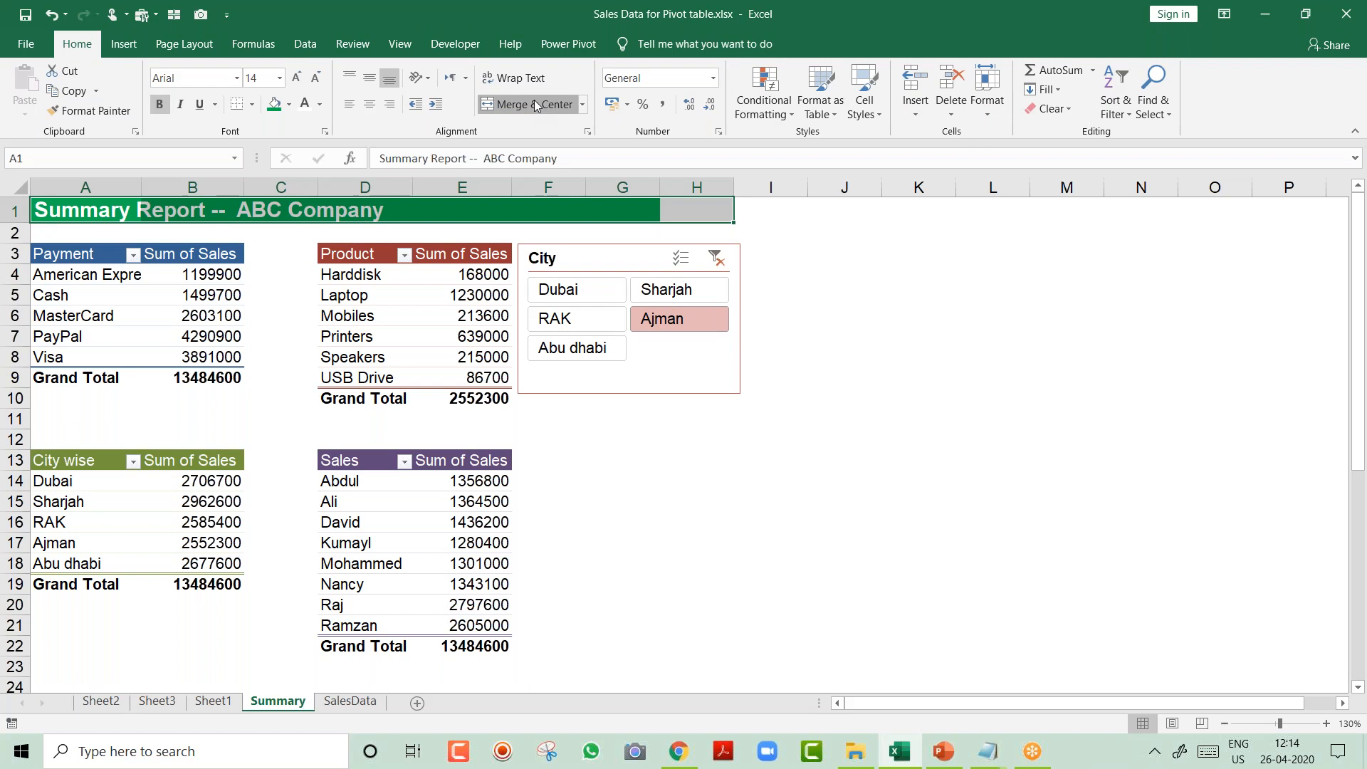
{"action": "left_click", "coordinate": [536, 105]}
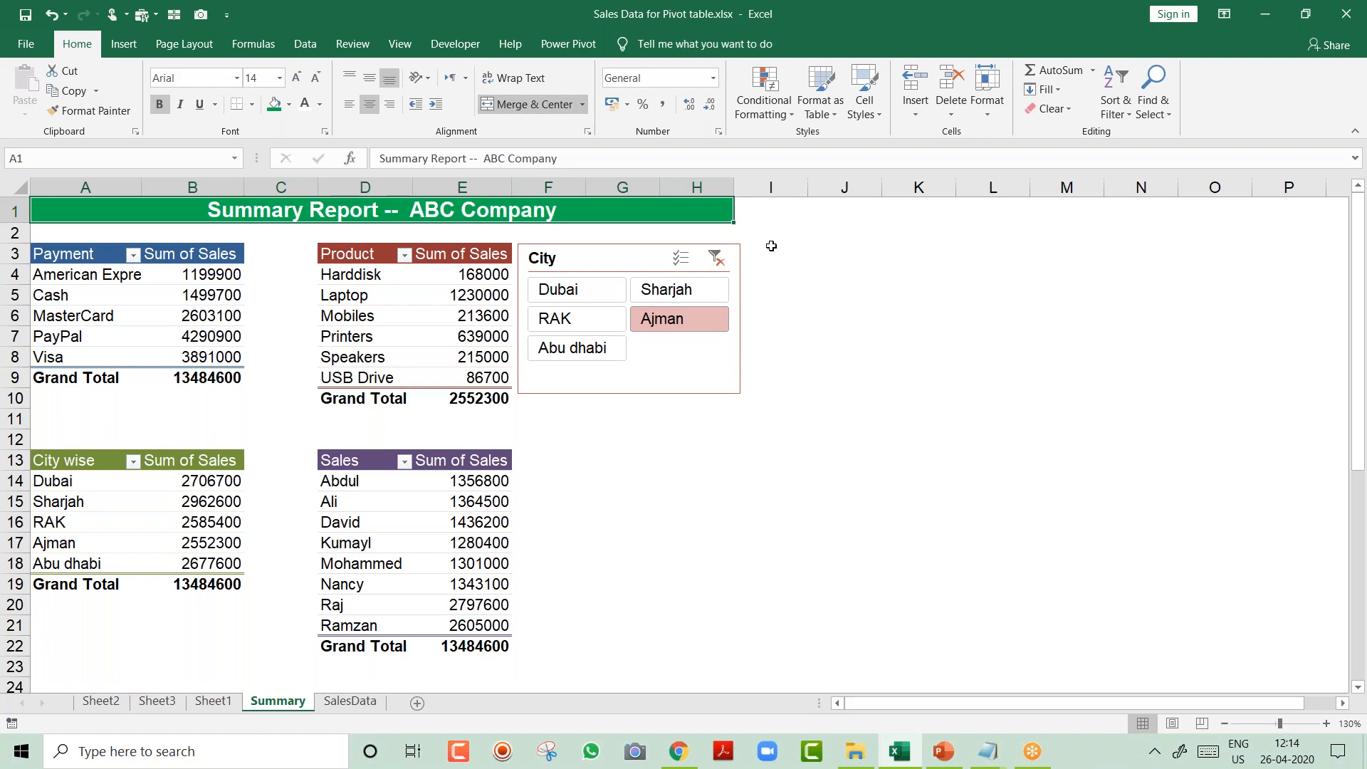
Narrow the City slicer slightly so its outer edge lines up with the end of column H.
{"action": "left_click", "coordinate": [735, 353]}
{"action": "left_click_drag", "start_coordinate": [734, 317], "coordinate": [732, 317]}
{"action": "left_click", "coordinate": [784, 315]}
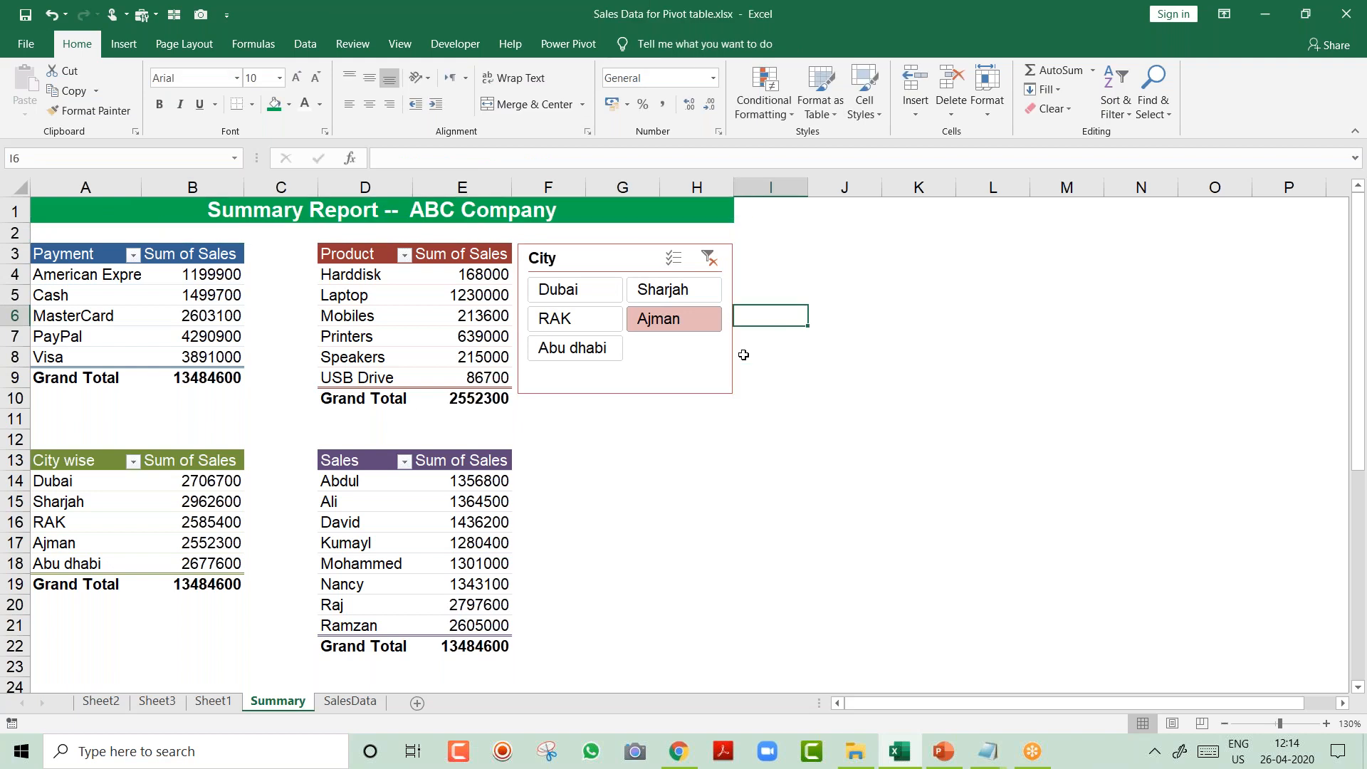
Insert a Product slicer for the Sales pivot table and place it directly beside that table, starting at F13.
{"action": "left_click", "coordinate": [373, 479]}
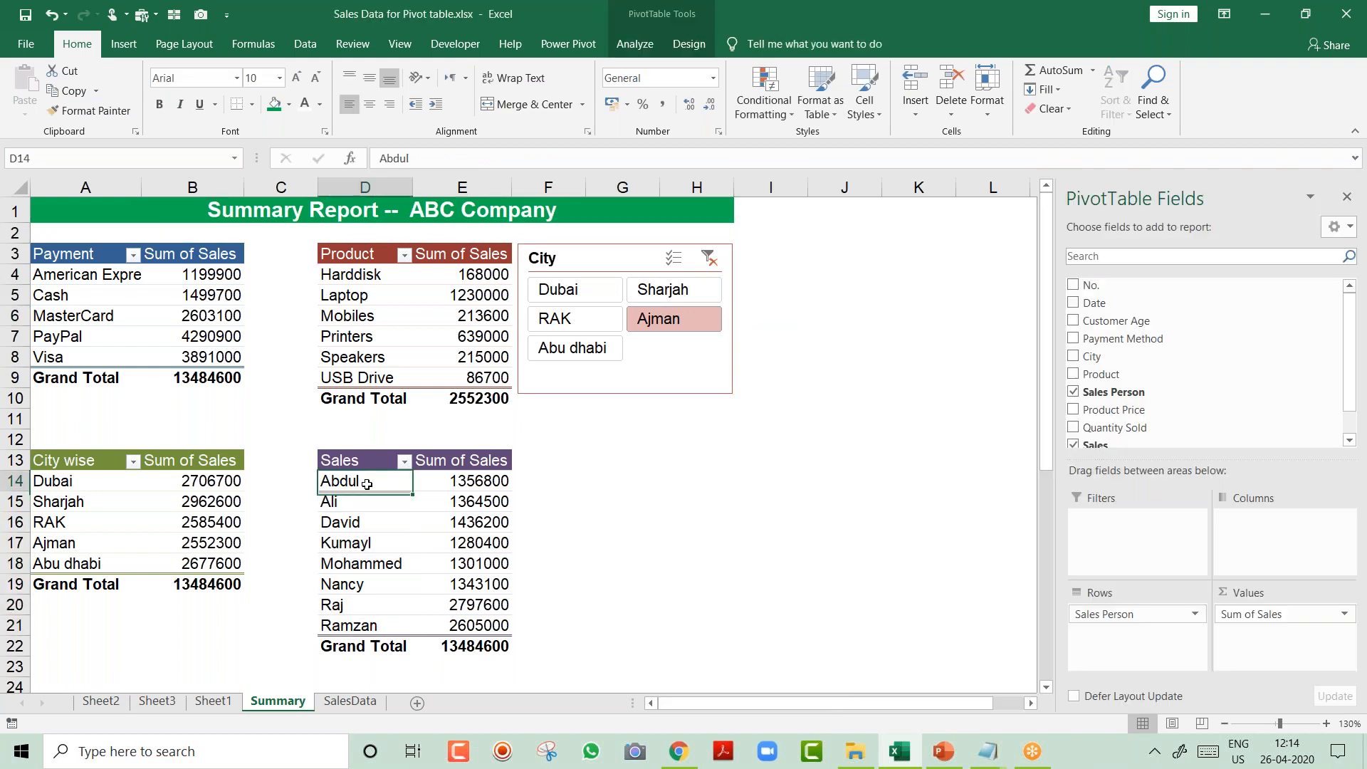
{"action": "left_click", "coordinate": [118, 49]}
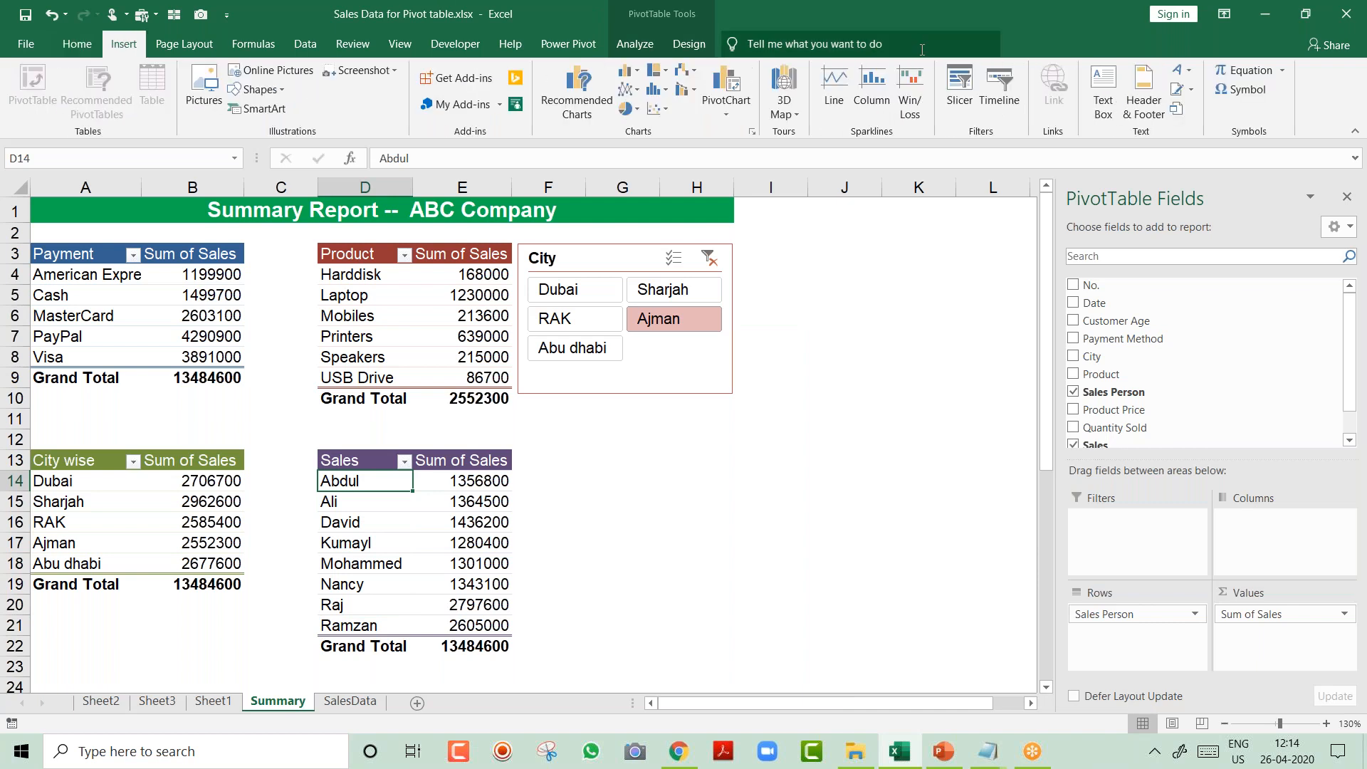
{"action": "left_click", "coordinate": [947, 105]}
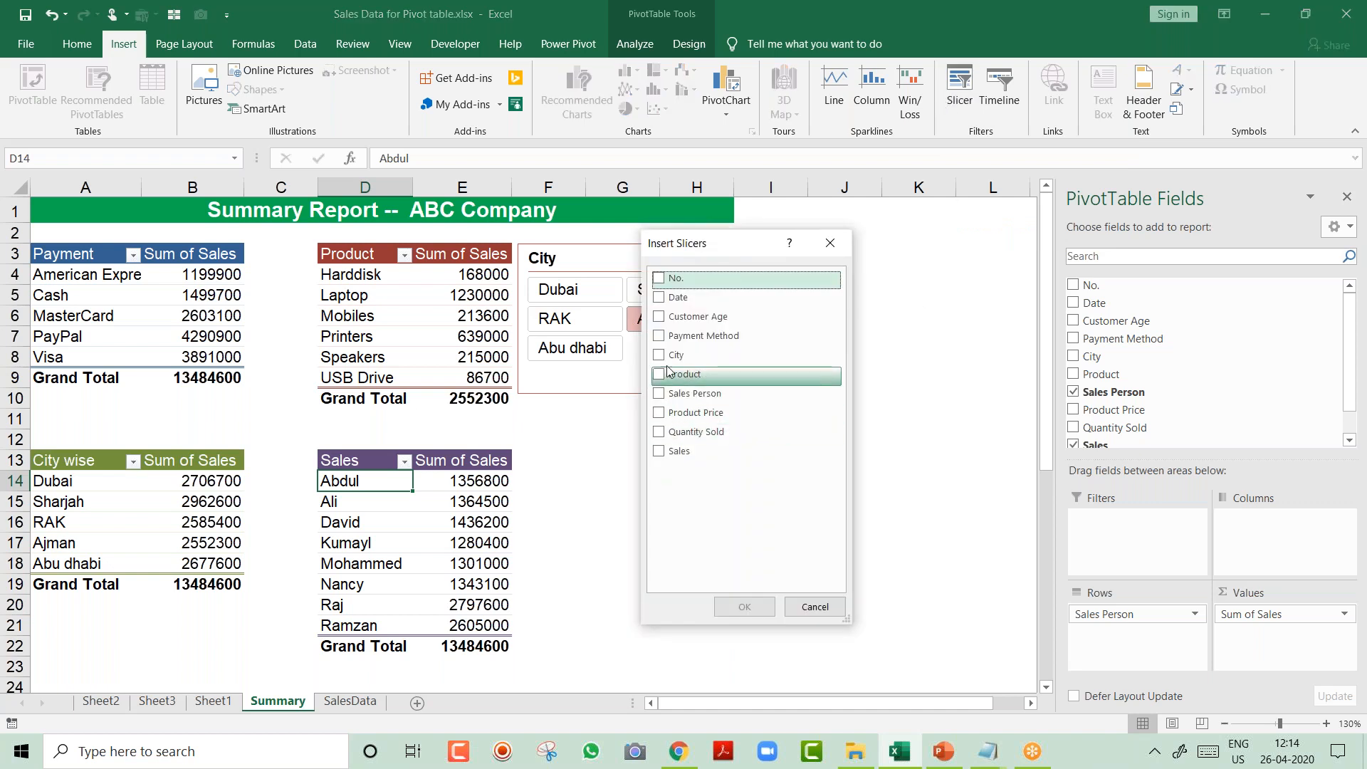
{"action": "left_click", "coordinate": [659, 356]}
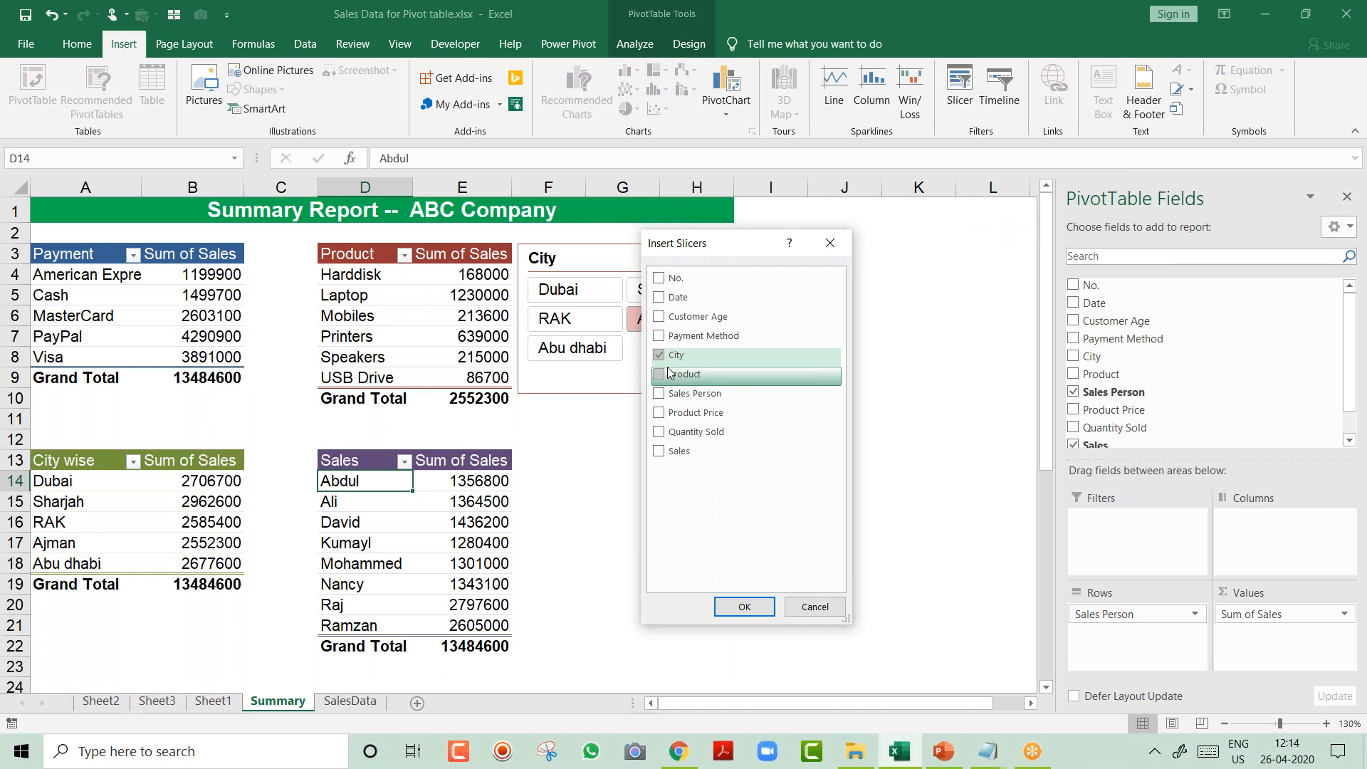
{"action": "left_click", "coordinate": [659, 358]}
{"action": "left_click", "coordinate": [659, 375]}
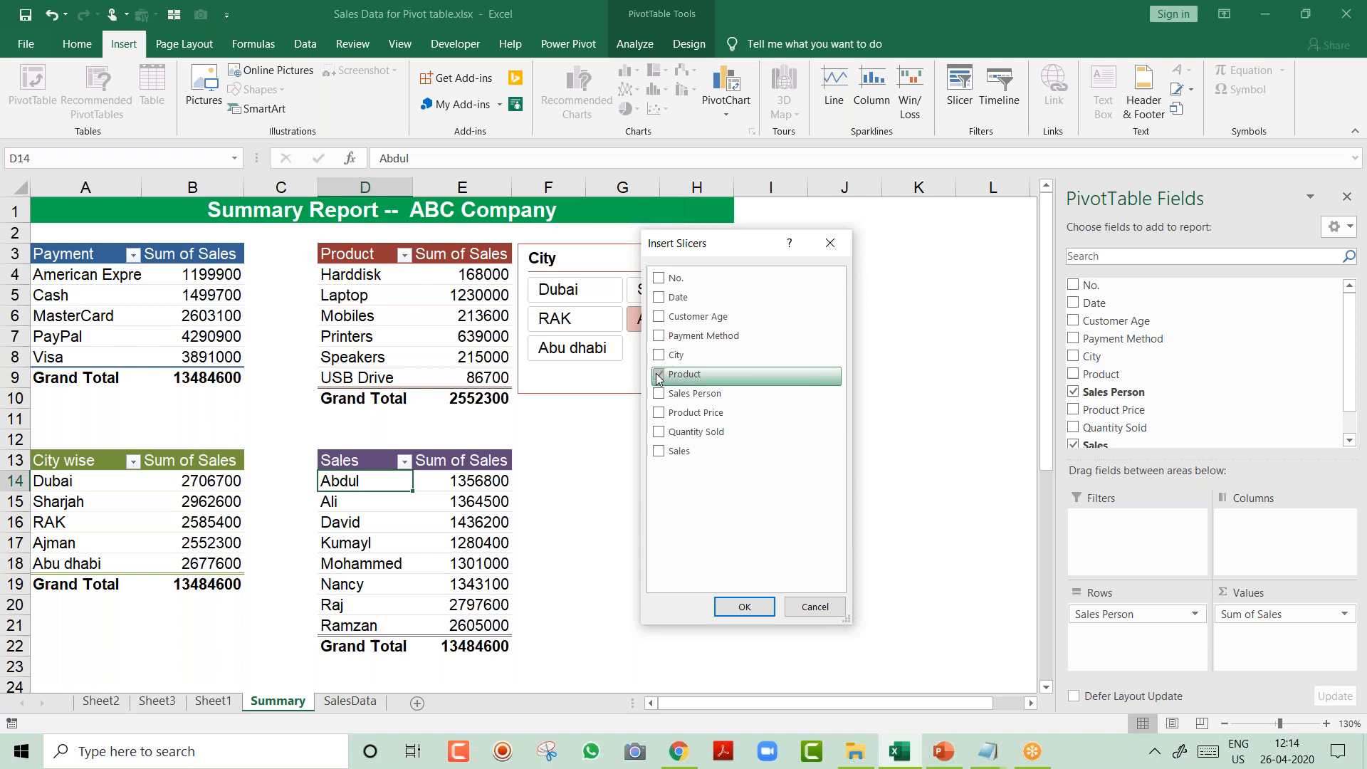
{"action": "left_click", "coordinate": [745, 606]}
{"action": "left_click_drag", "start_coordinate": [539, 372], "coordinate": [581, 464]}
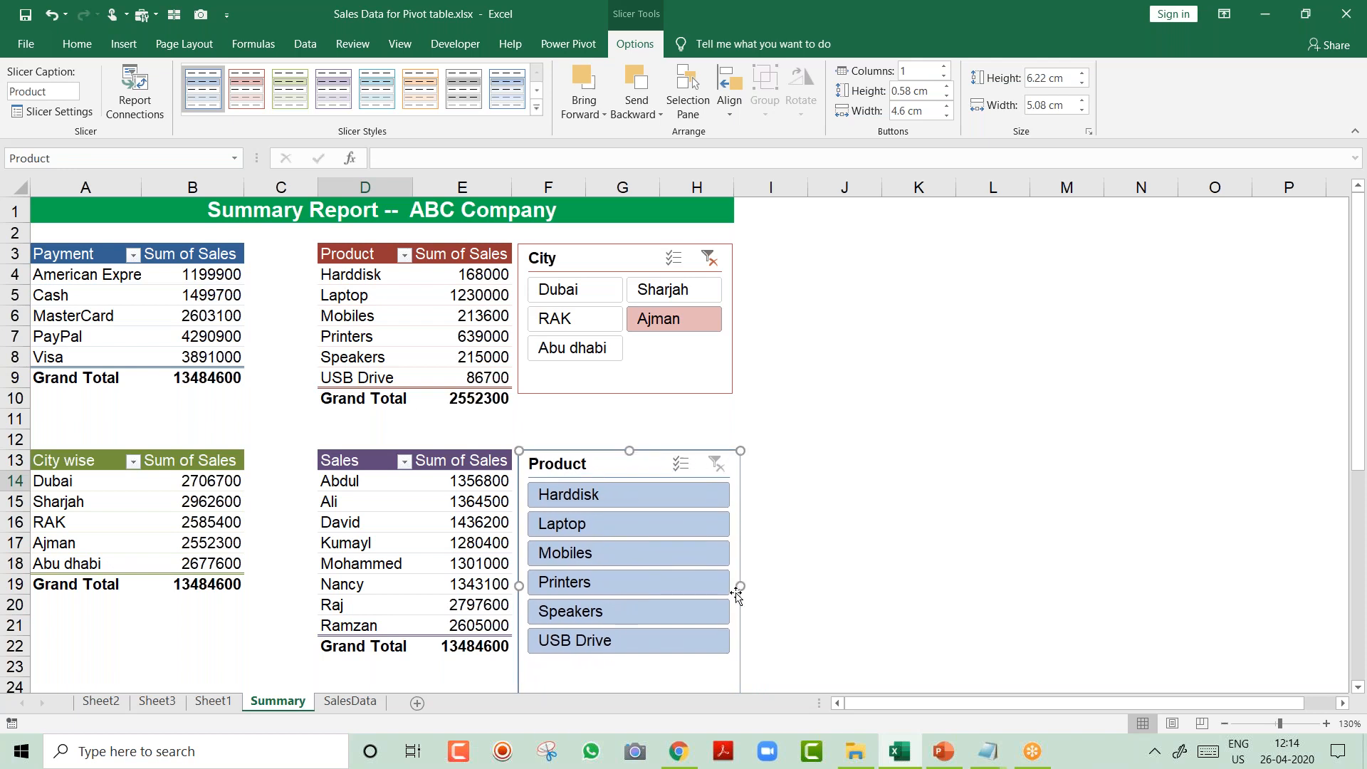
Resize the Product slicer to about 4.87 cm wide and down to row 22, with its buttons in two columns.
{"action": "left_click_drag", "start_coordinate": [739, 587], "coordinate": [732, 586]}
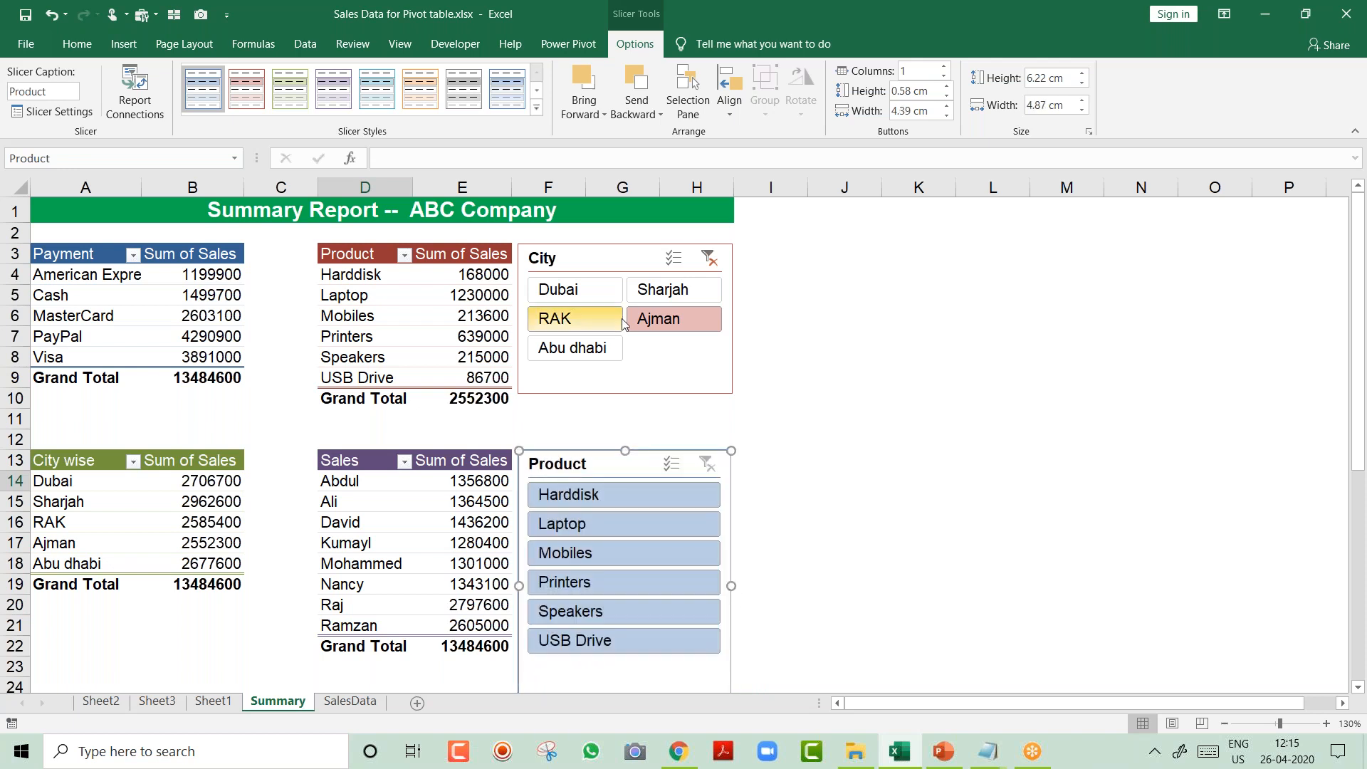
{"action": "left_click", "coordinate": [944, 66]}
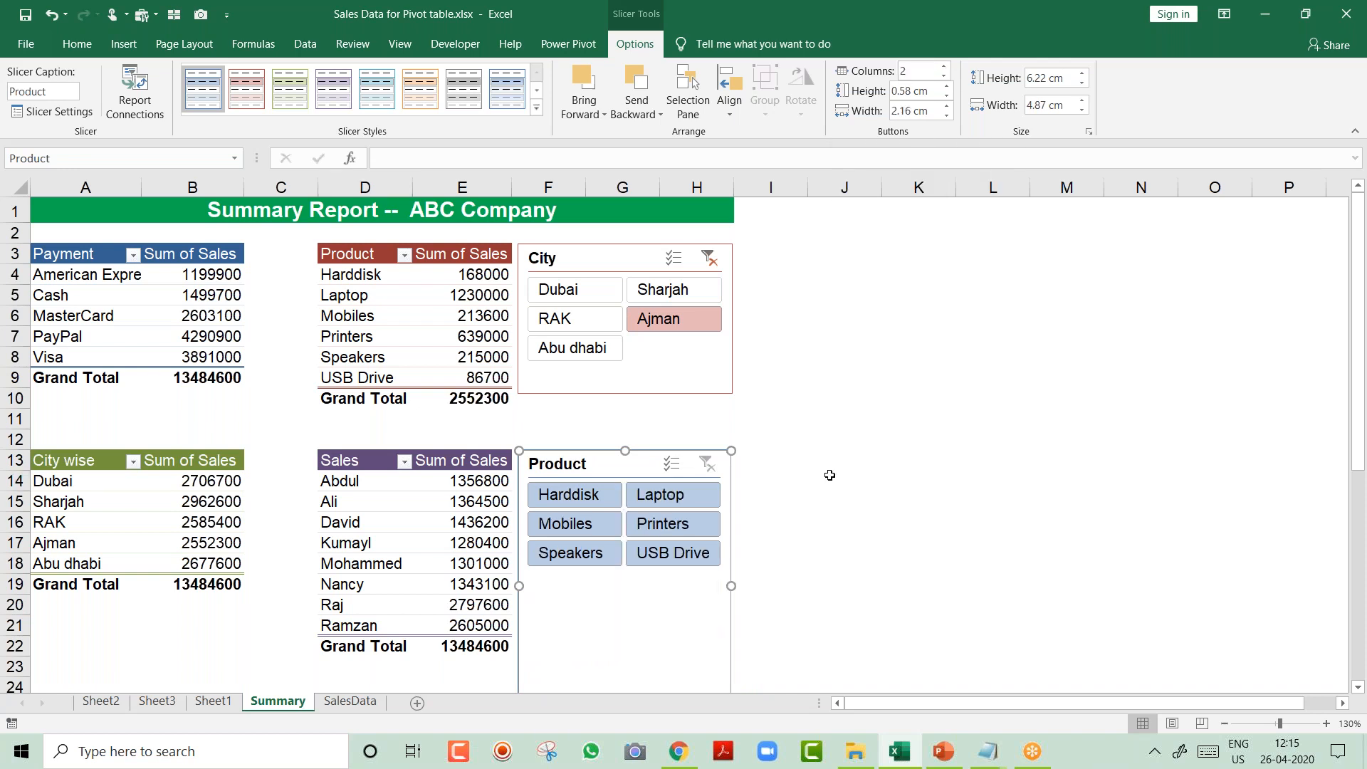
{"action": "scroll", "coordinate": [621, 641], "scroll_direction": "down", "scroll_amount": 2}
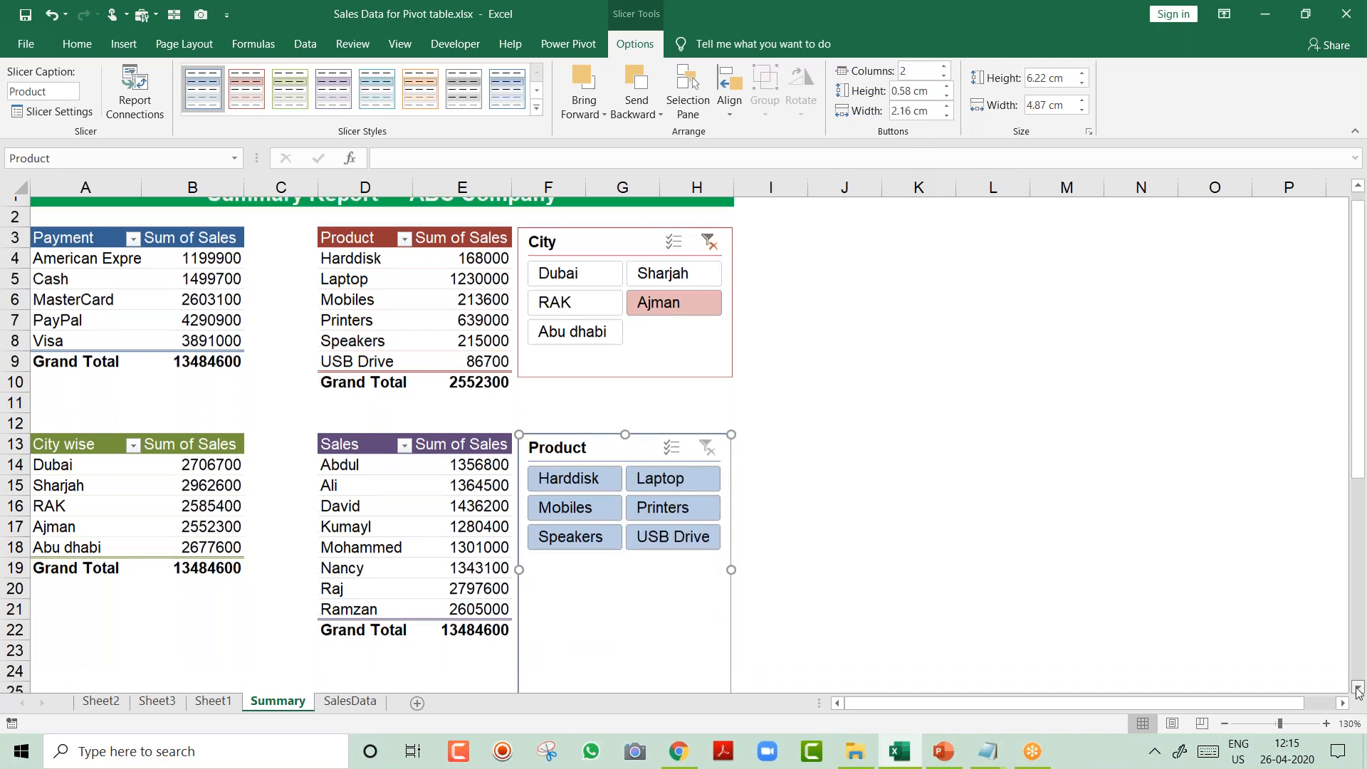
{"action": "left_click_drag", "start_coordinate": [624, 634], "coordinate": [614, 564]}
{"action": "left_click", "coordinate": [835, 447]}
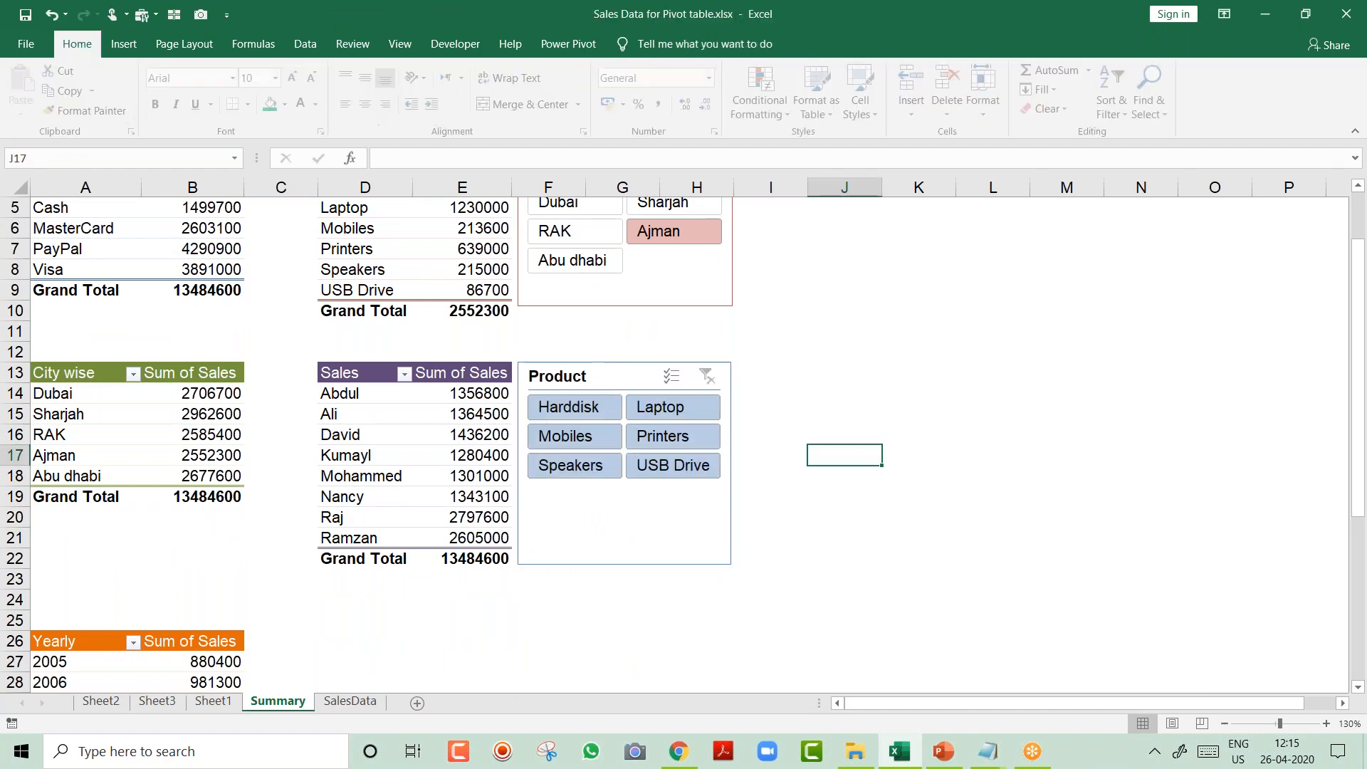
Filter the Sales pivot table by Laptop, Harddisk, Mobiles and Laptop again with the Product slicer, and clear the filter.
{"action": "left_click", "coordinate": [638, 413]}
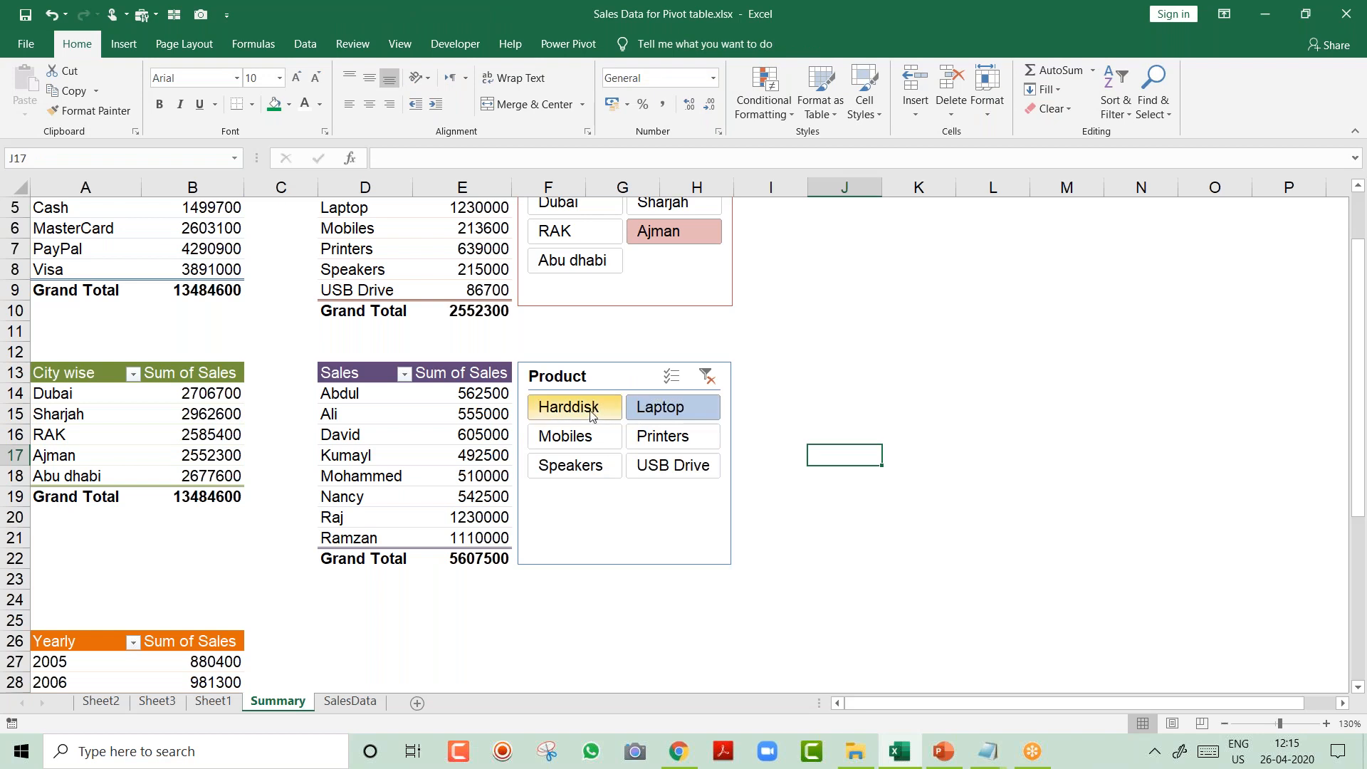
{"action": "left_click", "coordinate": [590, 415]}
{"action": "left_click", "coordinate": [581, 435]}
{"action": "left_click", "coordinate": [645, 414]}
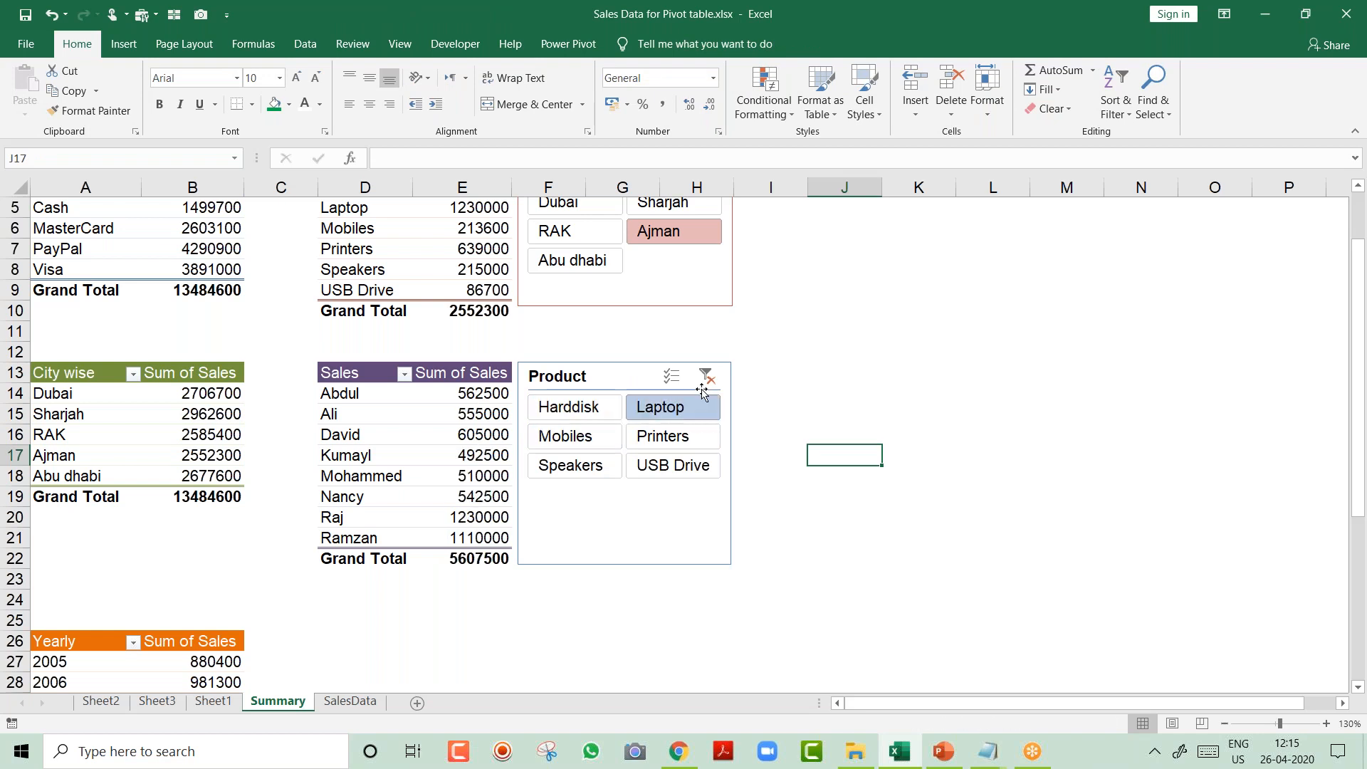
{"action": "left_click", "coordinate": [707, 379]}
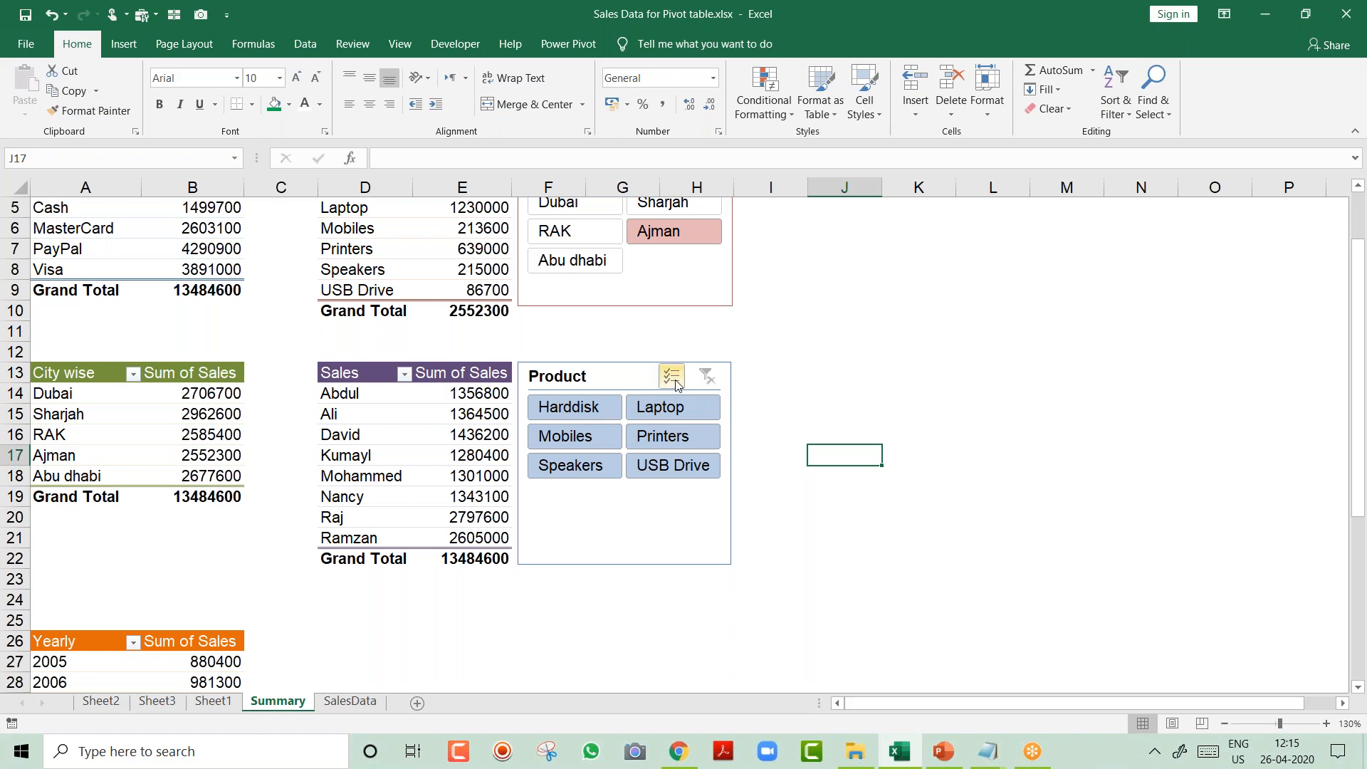
Insert seven blank rows at row 3, between the title banner and the pivot tables, and collapse the ribbon.
{"action": "left_click", "coordinate": [753, 329]}
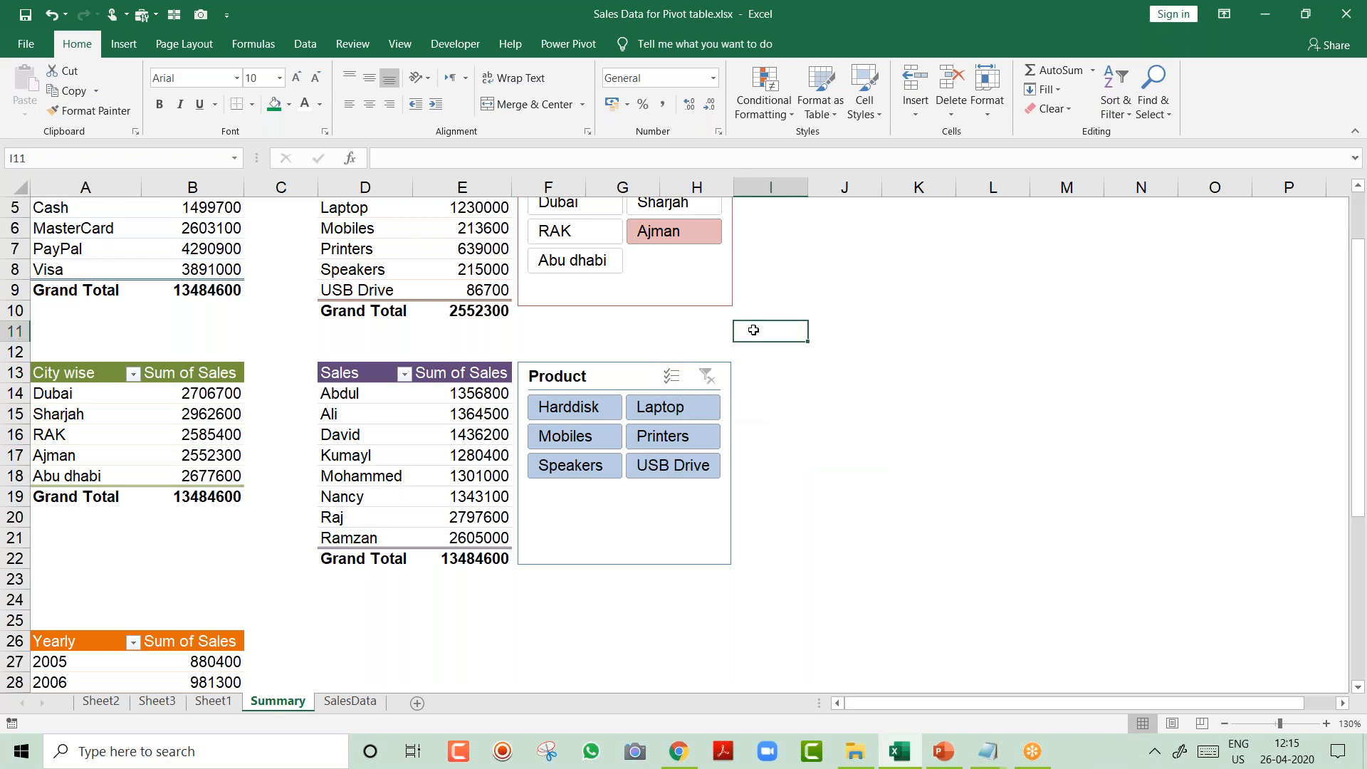
{"action": "key", "text": "ctrl+Up"}
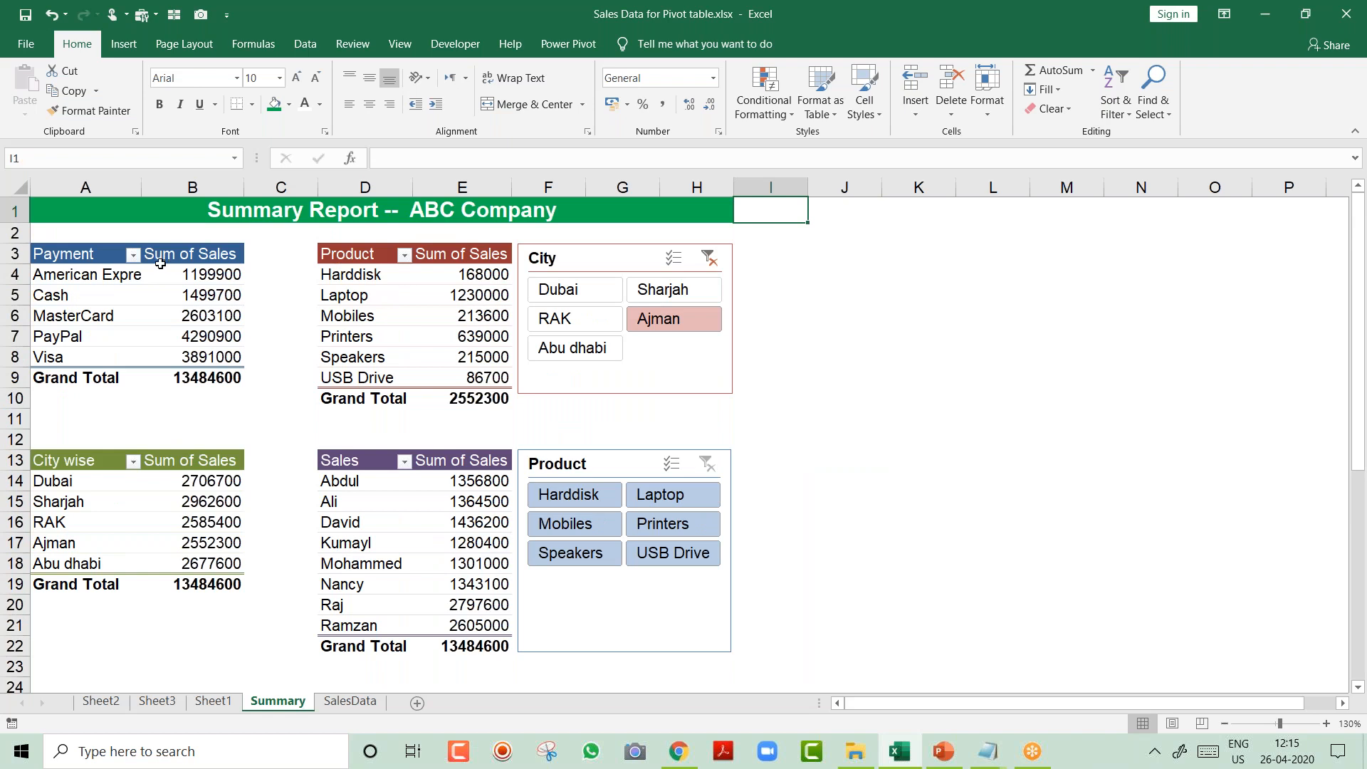
{"action": "left_click", "coordinate": [16, 254]}
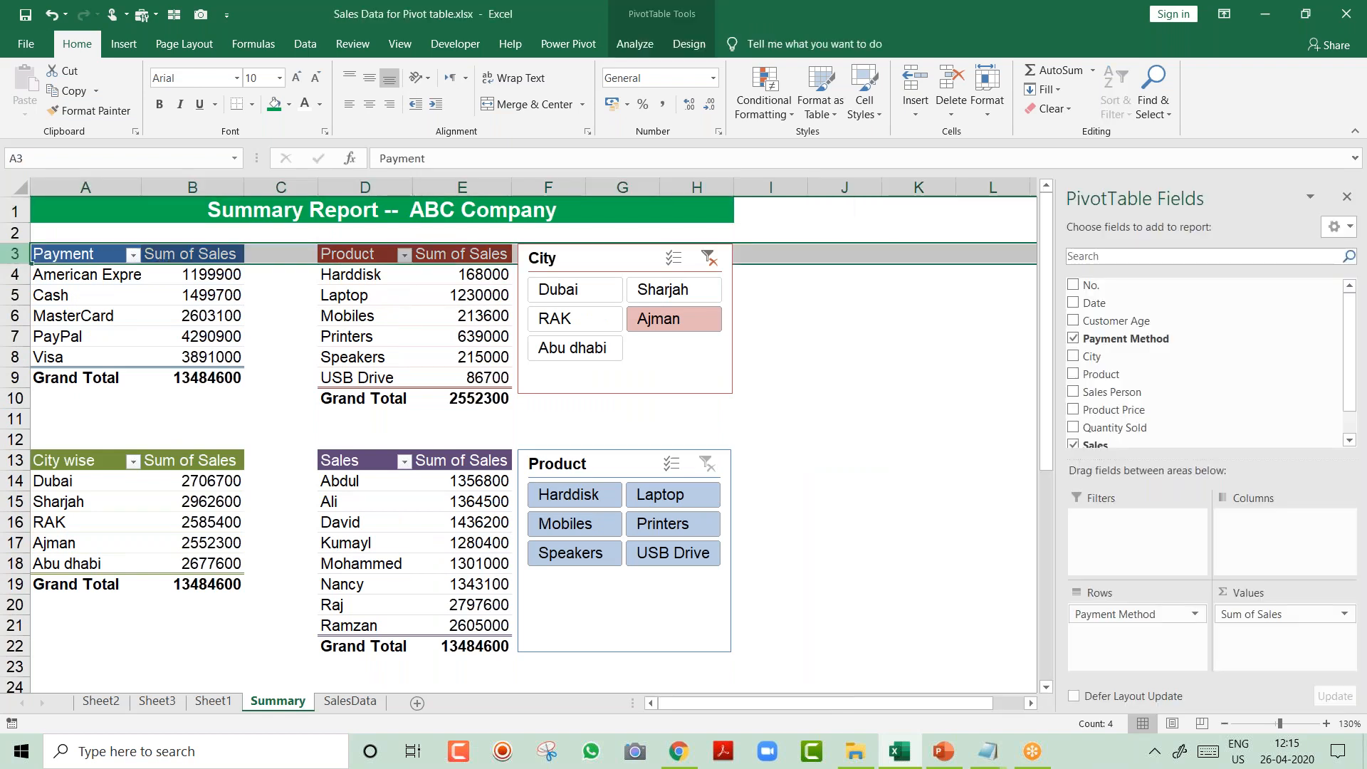
{"action": "key", "text": "ctrl+plus"}
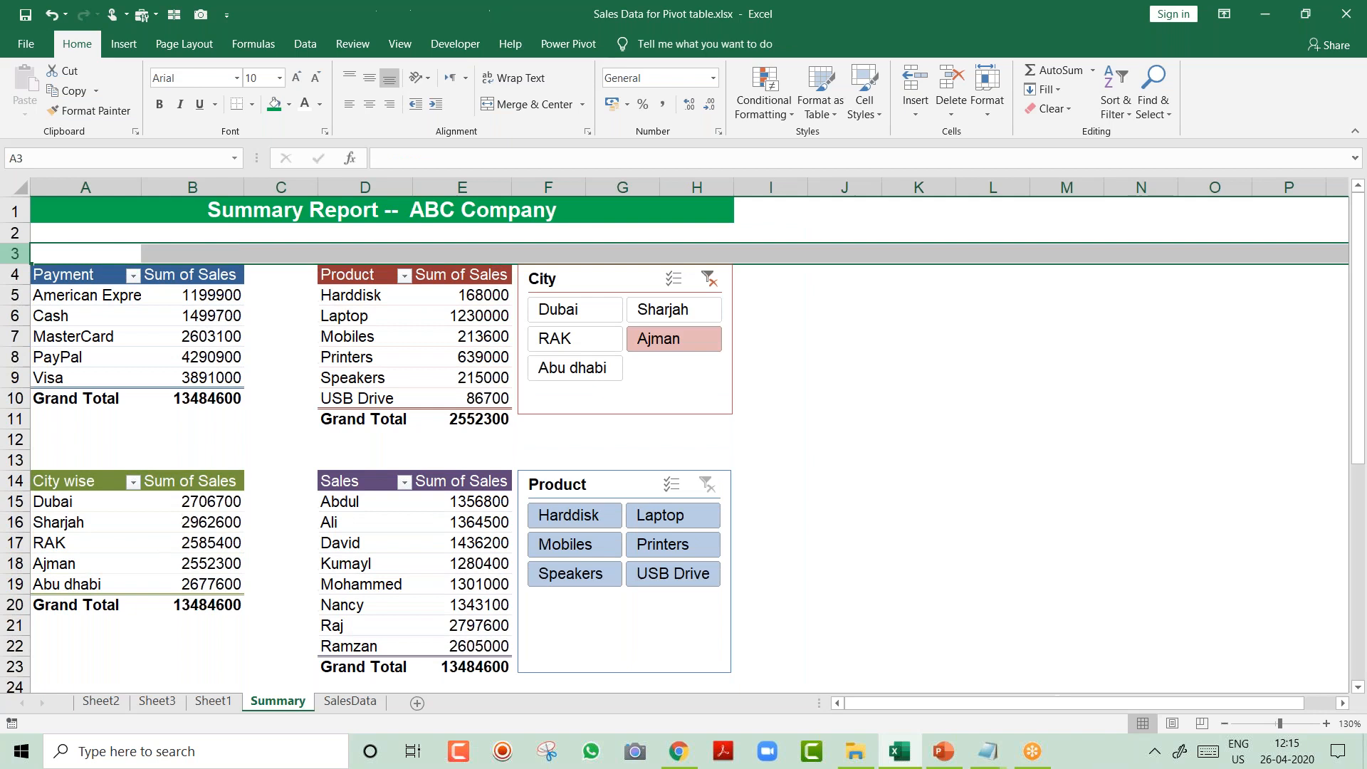
{"action": "key", "text": "ctrl+plus"}
{"action": "key", "text": "ctrl+plus"}
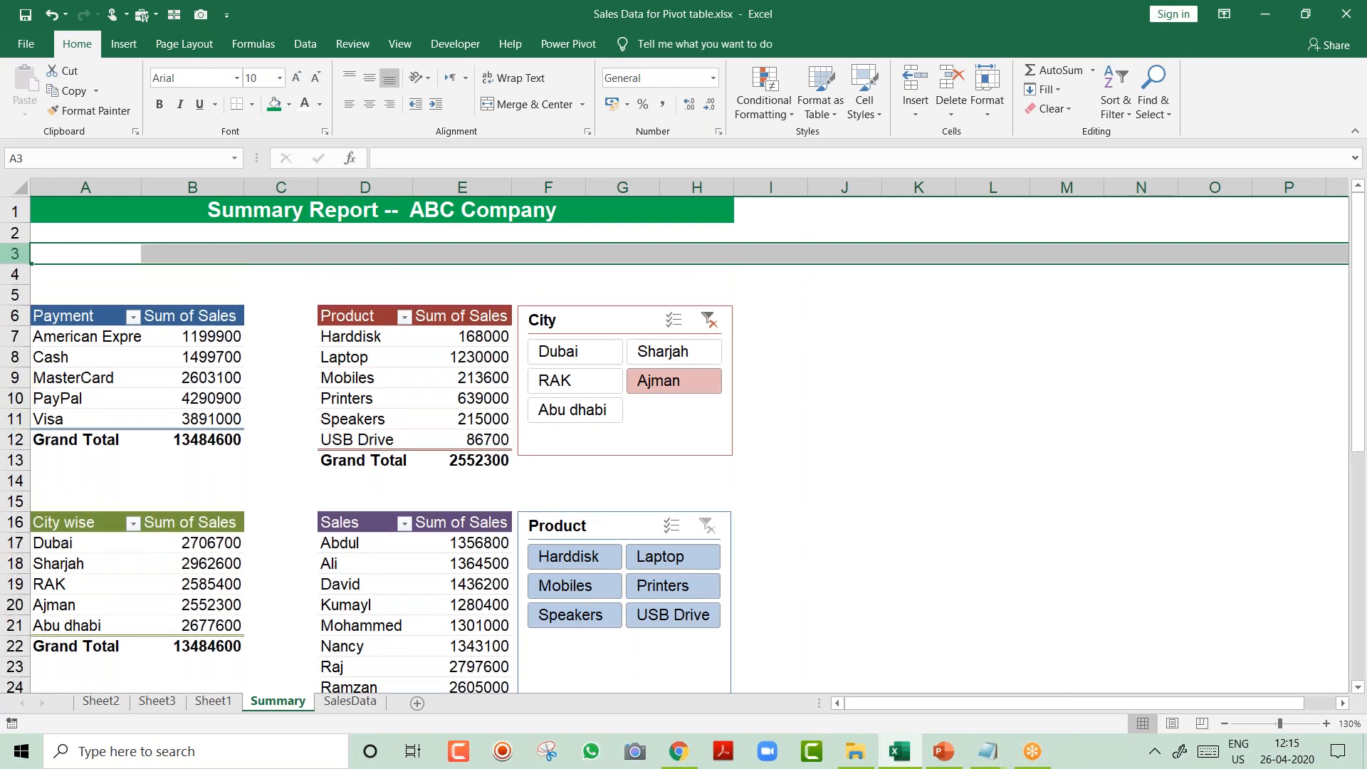
{"action": "key", "text": "ctrl+plus"}
{"action": "key", "text": "ctrl+plus"}
{"action": "key", "text": "ctrl+plus"}
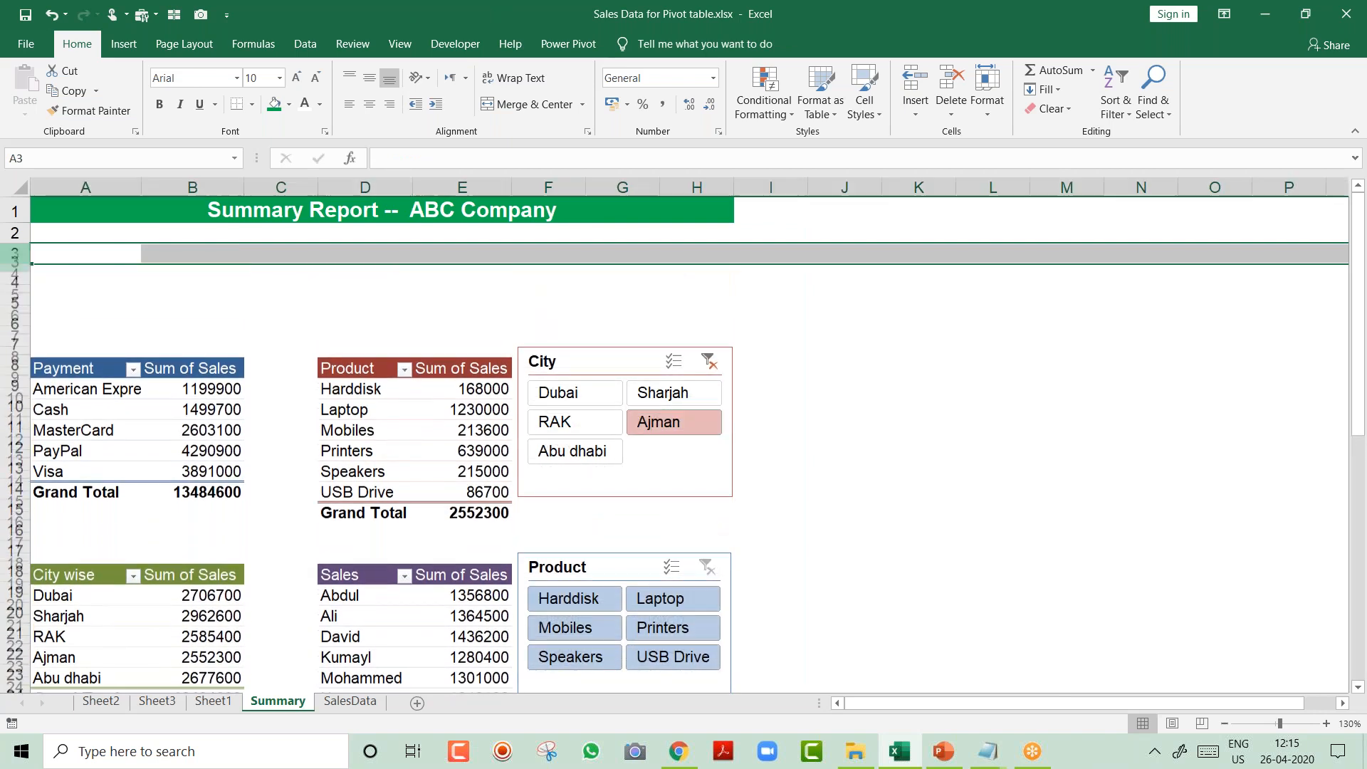
{"action": "key", "text": "ctrl+plus"}
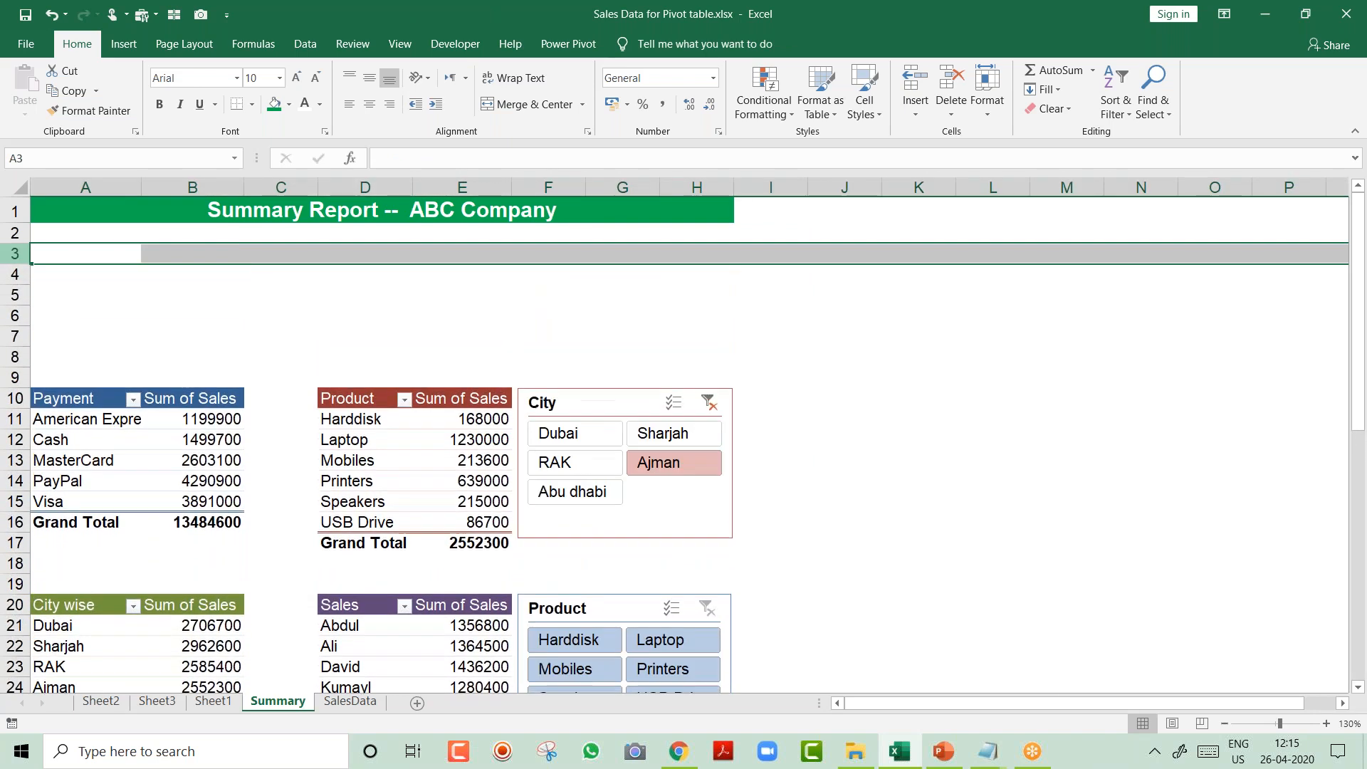
{"action": "left_click", "coordinate": [187, 293]}
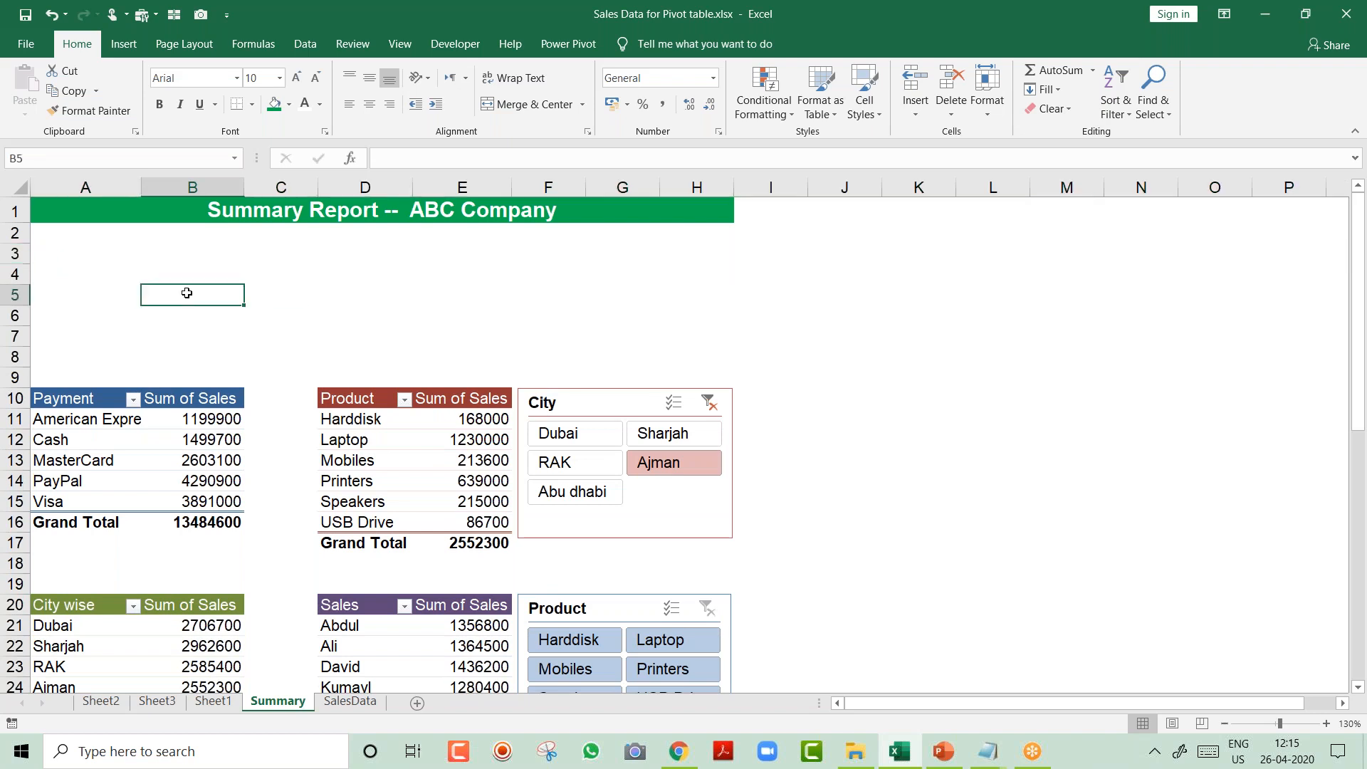
{"action": "double_click", "coordinate": [77, 47]}
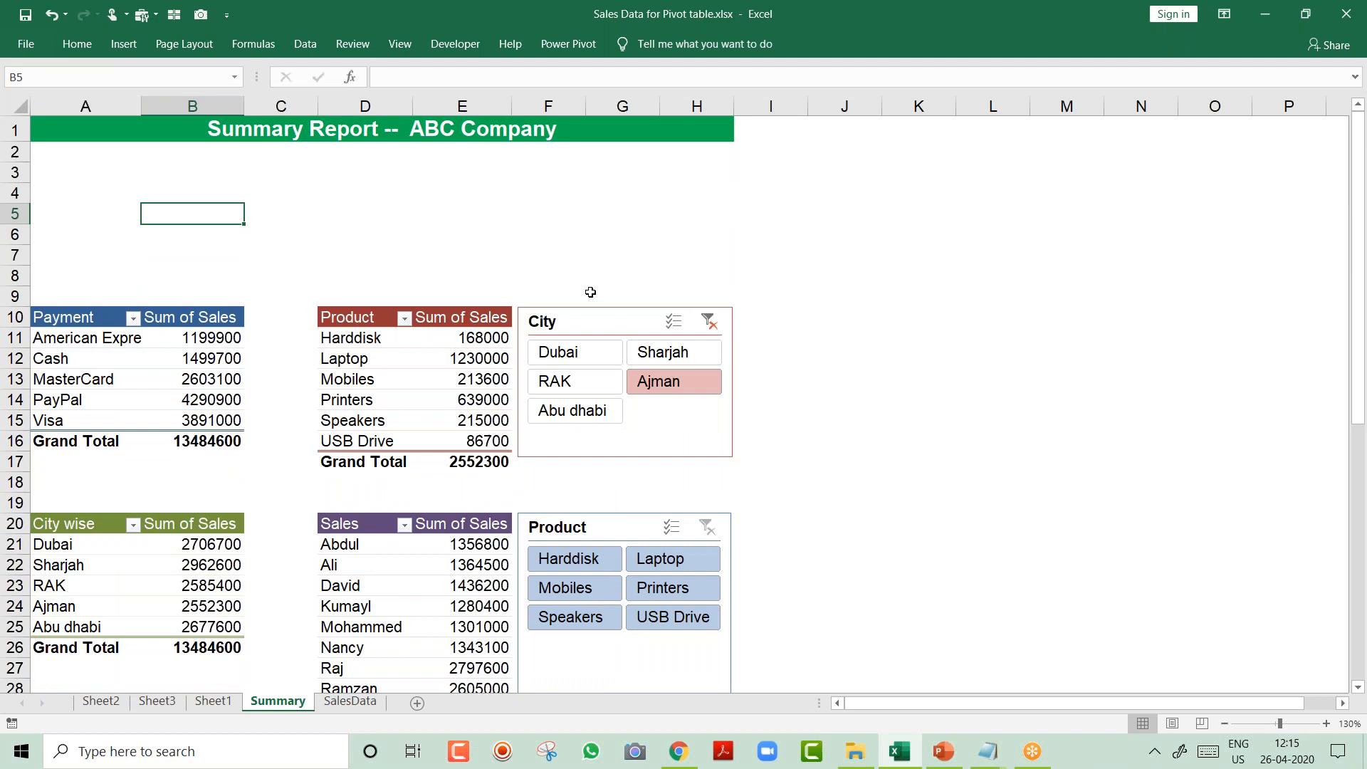
Insert a Date timeline for the Payment pivot table and place it directly beneath the title banner, starting at A2.
{"action": "left_click", "coordinate": [180, 360]}
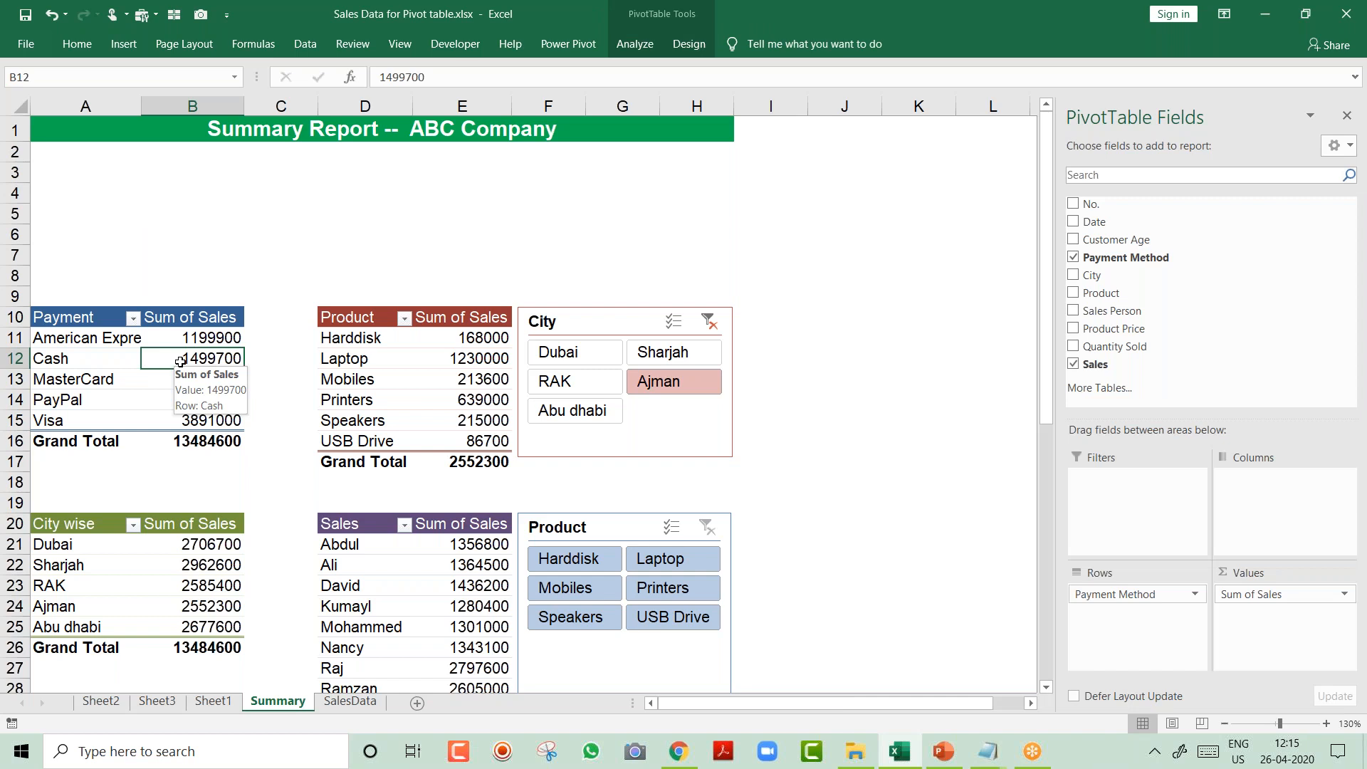
{"action": "left_click", "coordinate": [131, 49]}
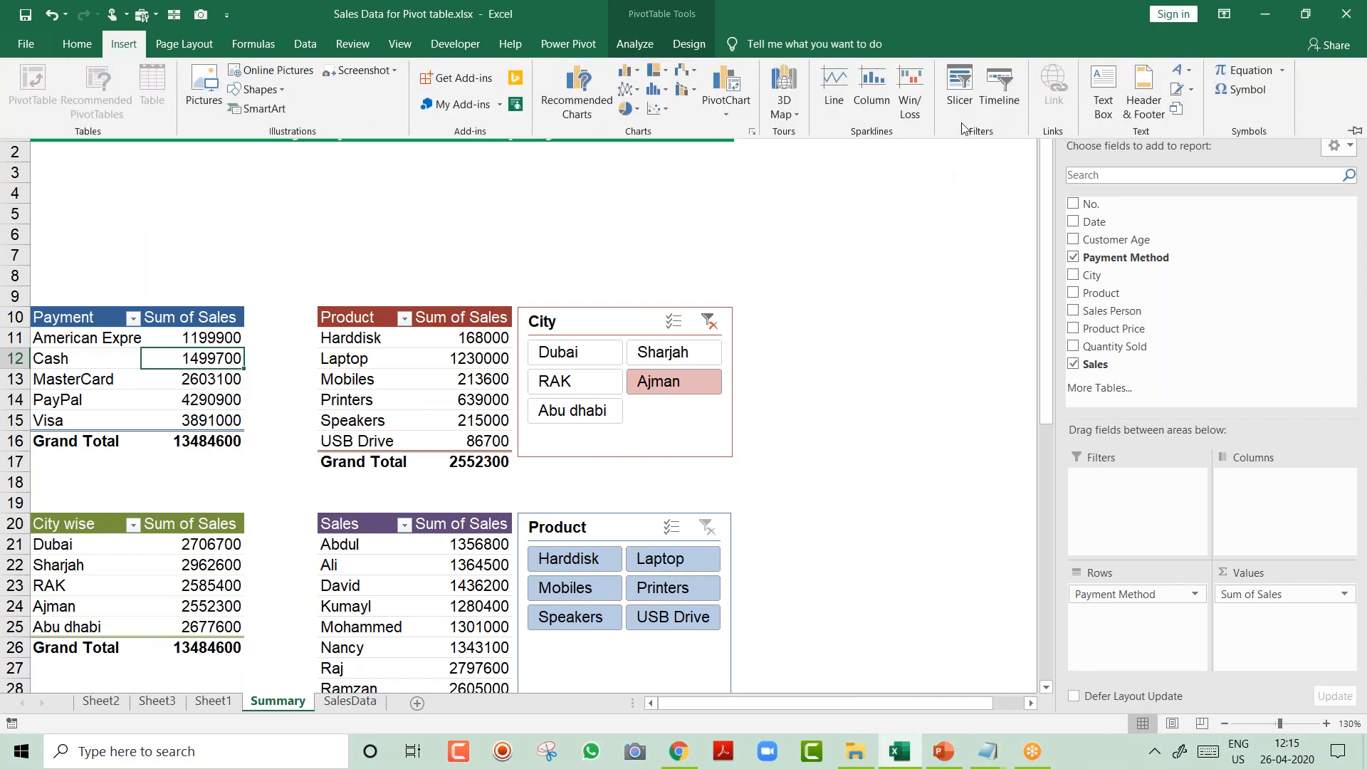
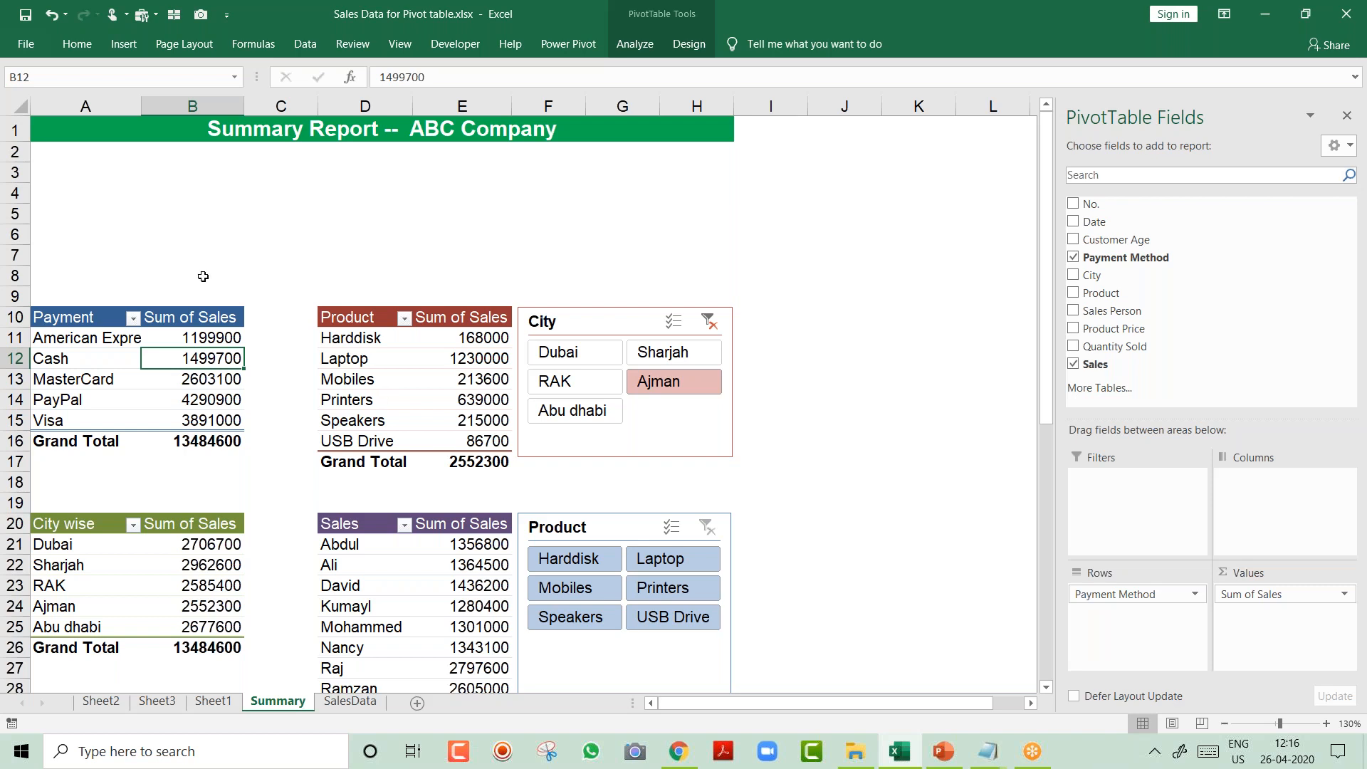
{"action": "left_click", "coordinate": [124, 44]}
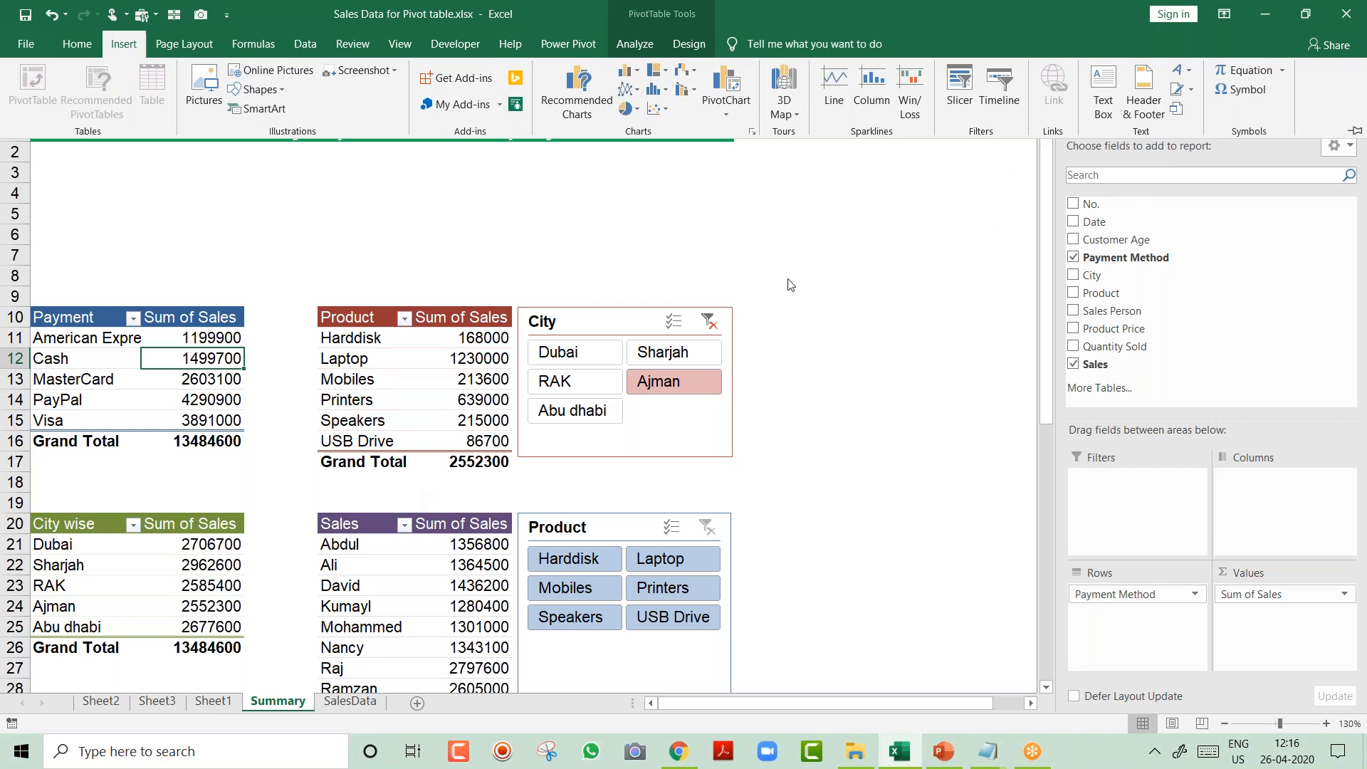
{"action": "left_click", "coordinate": [1002, 85]}
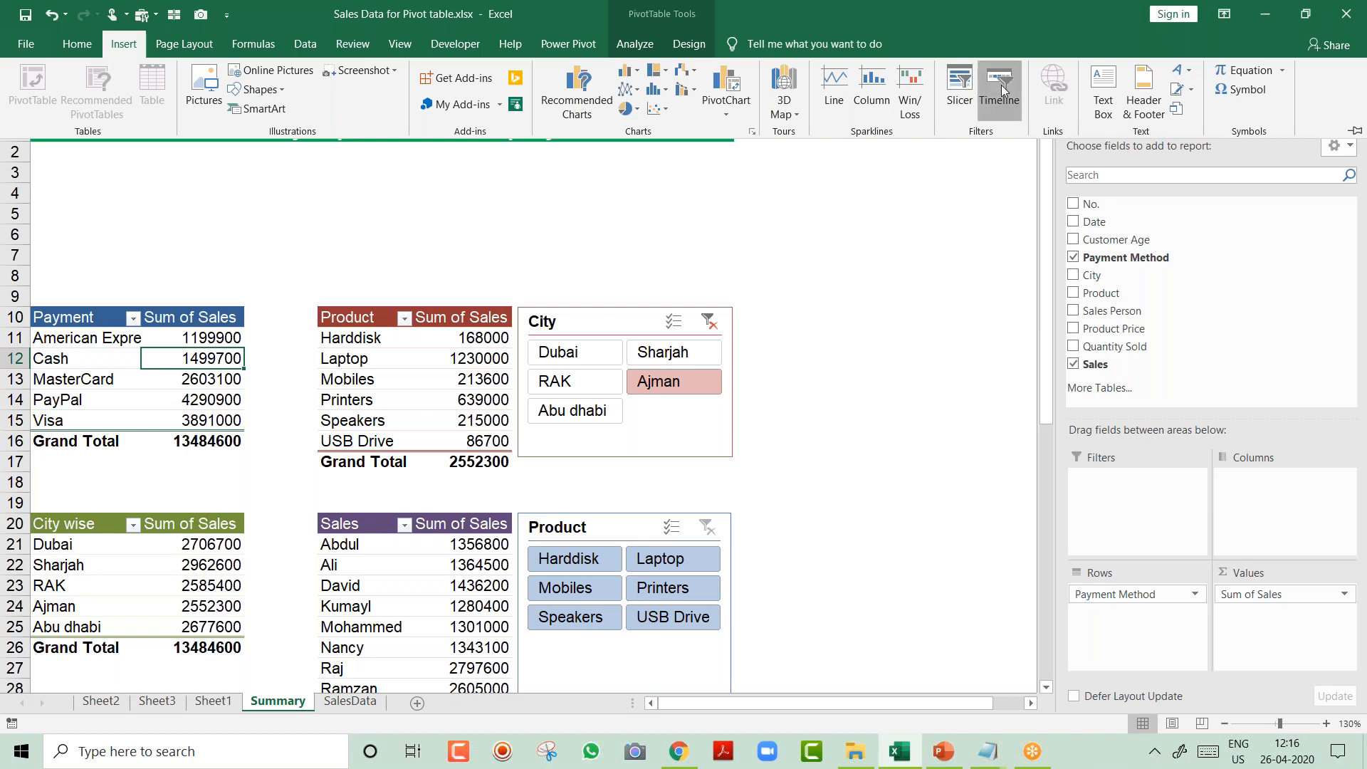
{"action": "left_click", "coordinate": [659, 347]}
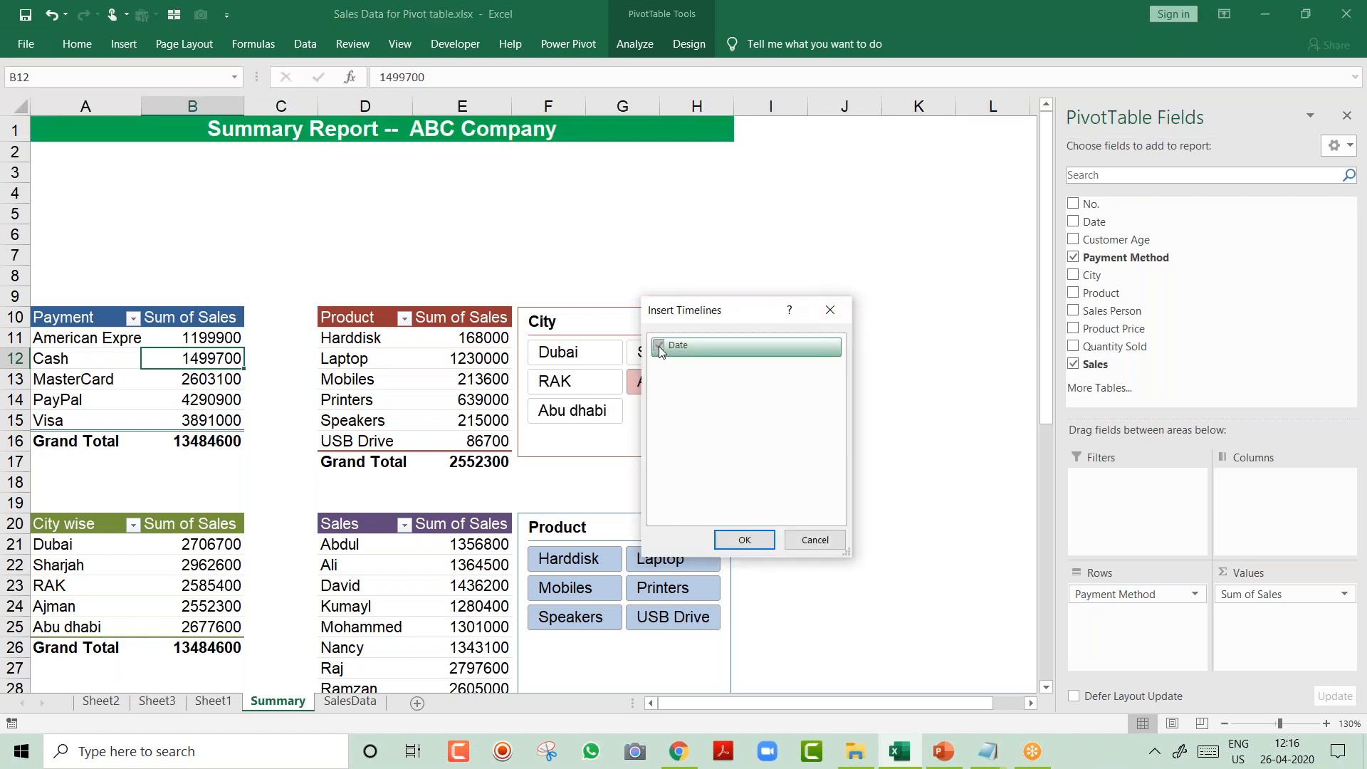
{"action": "left_click", "coordinate": [743, 541]}
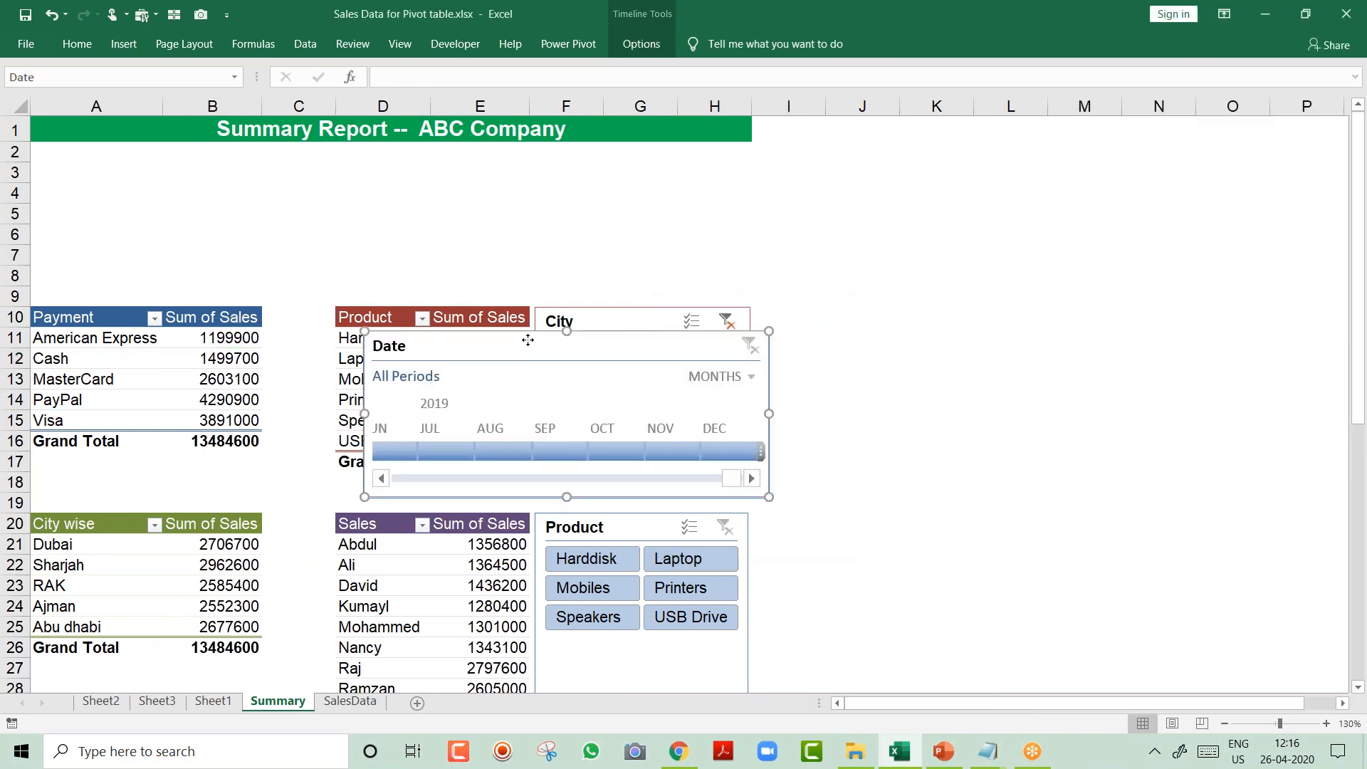
{"action": "left_click_drag", "start_coordinate": [528, 340], "coordinate": [209, 159]}
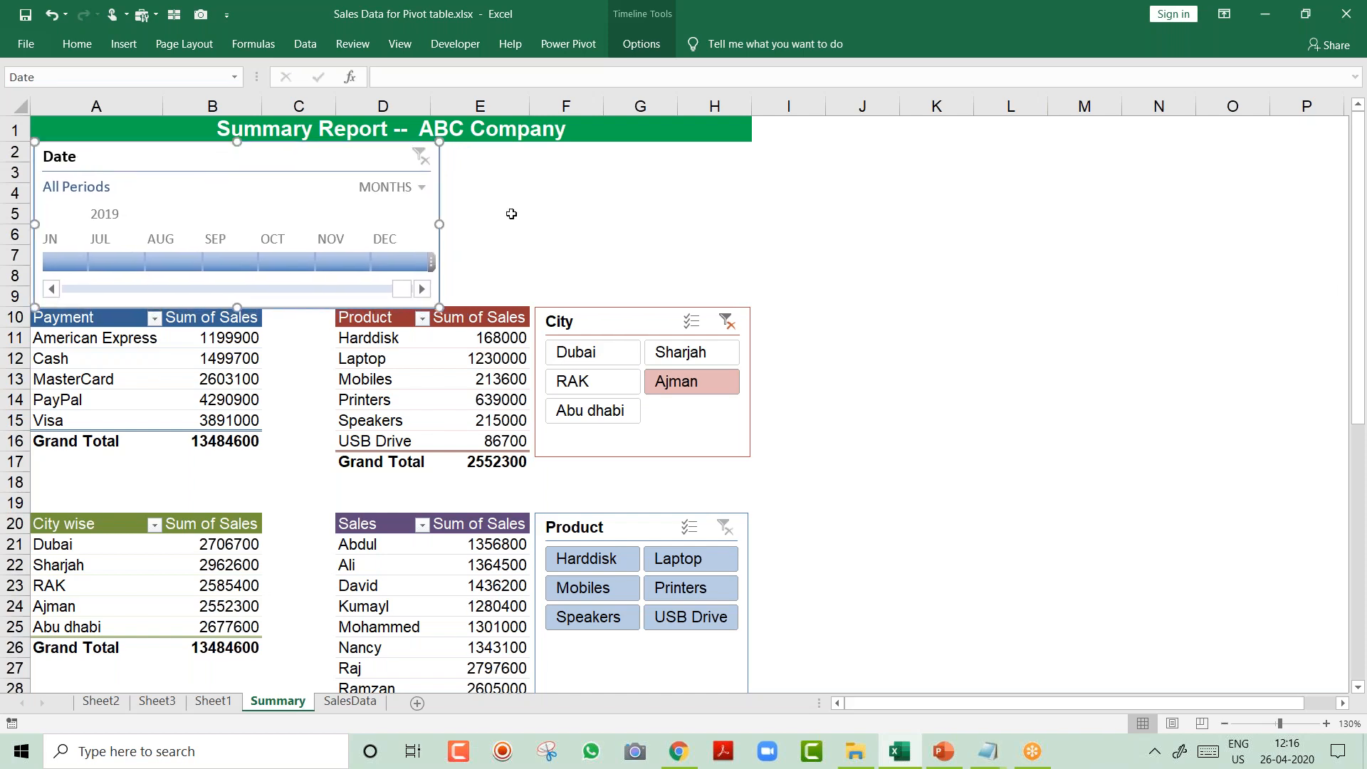
Insert one blank row at row 5, then nudge the Date timeline down slightly and widen it across columns A to H.
{"action": "left_click", "coordinate": [515, 214]}
{"action": "key", "text": "shift+space"}
{"action": "key", "text": "ctrl+shift+plus"}
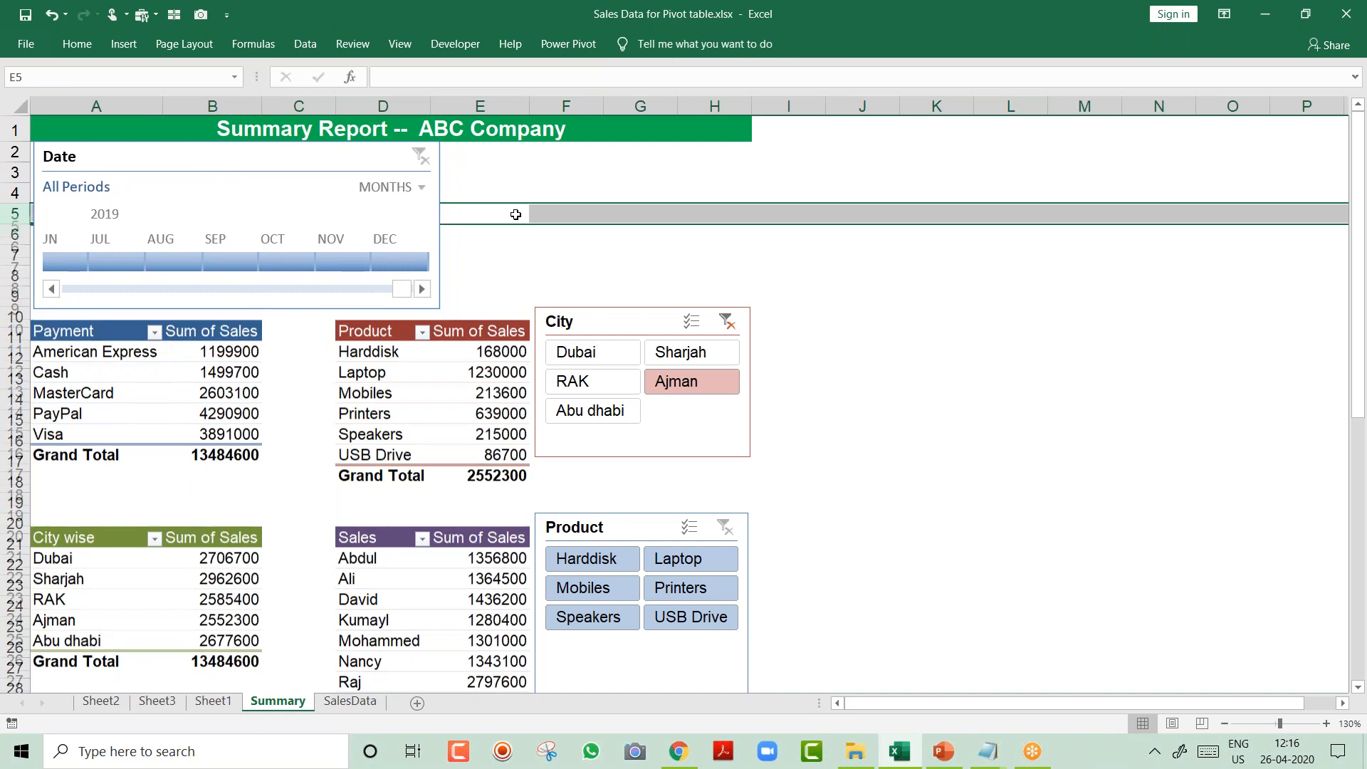
{"action": "left_click", "coordinate": [319, 156]}
{"action": "left_click_drag", "start_coordinate": [320, 155], "coordinate": [321, 162]}
{"action": "left_click_drag", "start_coordinate": [440, 231], "coordinate": [752, 293]}
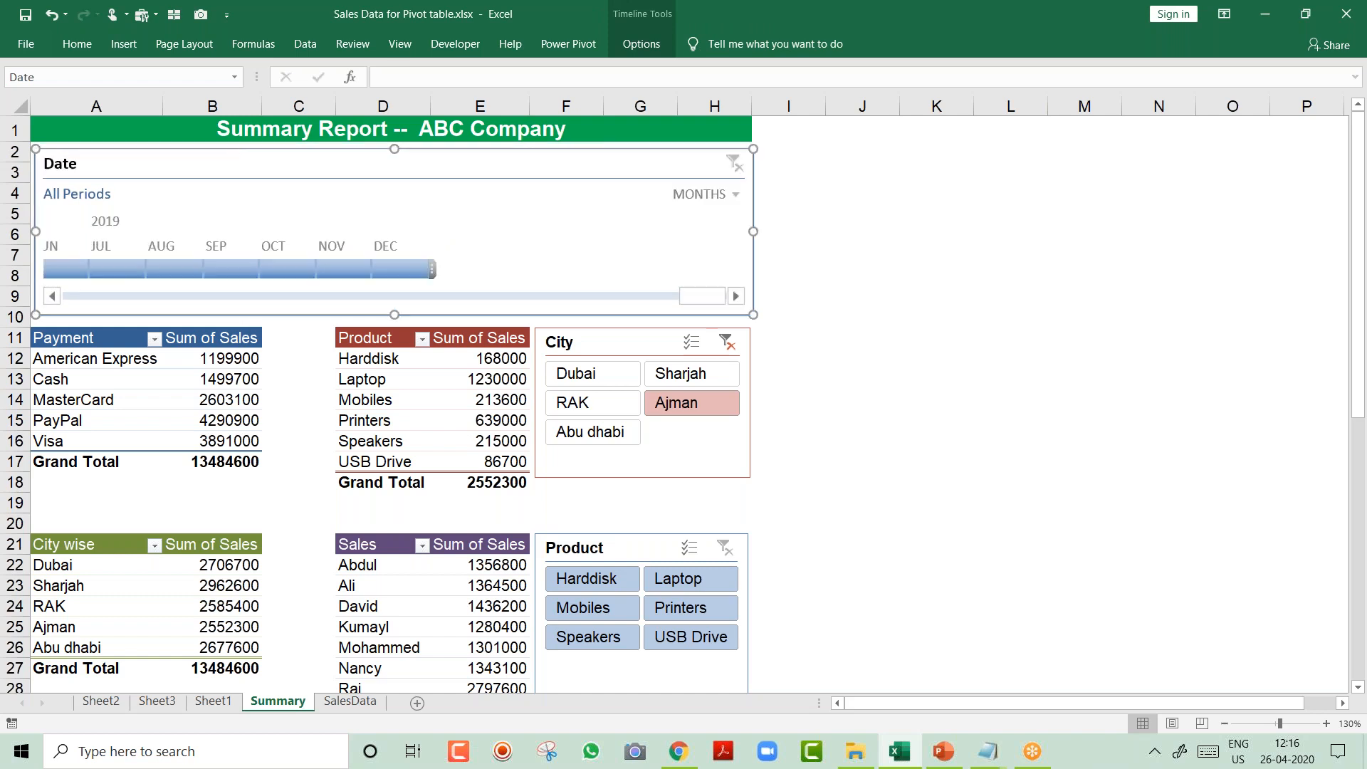
Set the Date timeline's time level to years and trim its width to about 16.36 cm, matching the banner's end.
{"action": "left_click", "coordinate": [713, 200]}
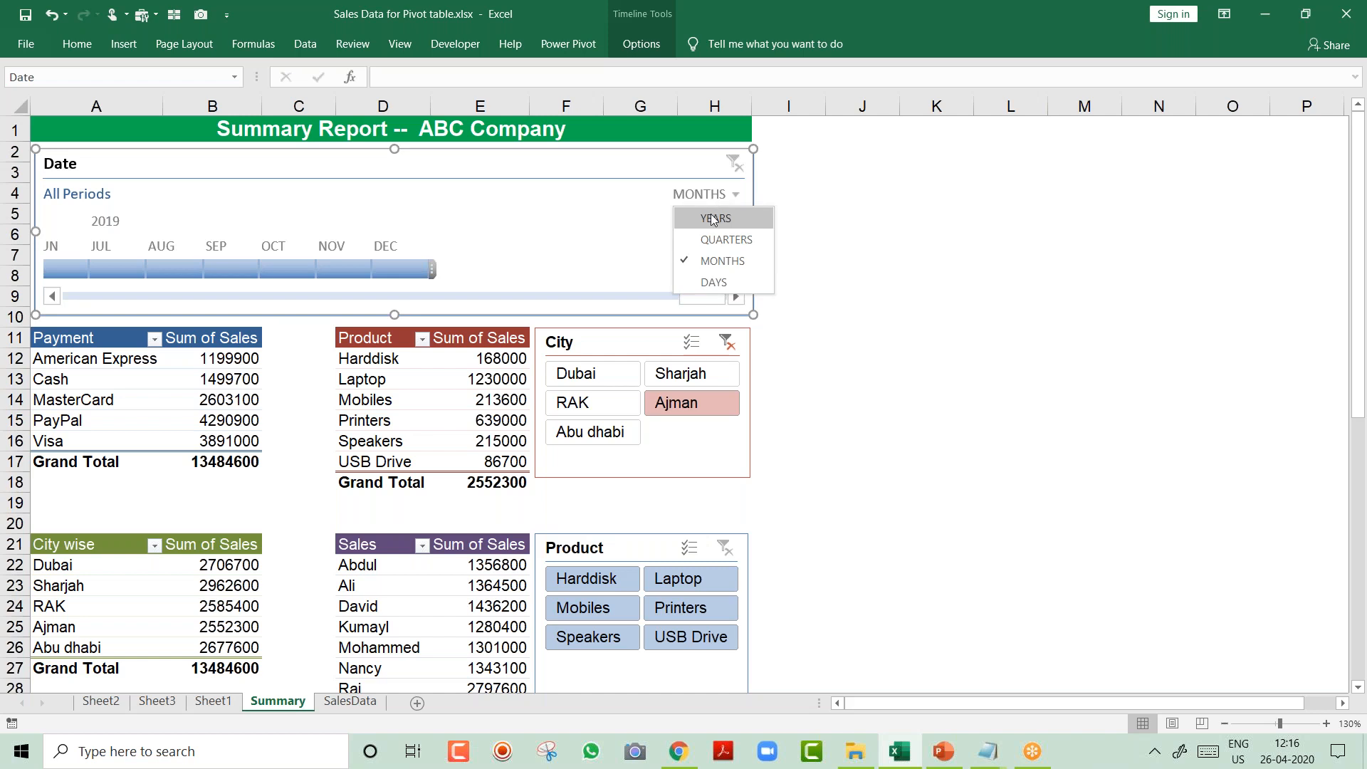
{"action": "left_click", "coordinate": [710, 221]}
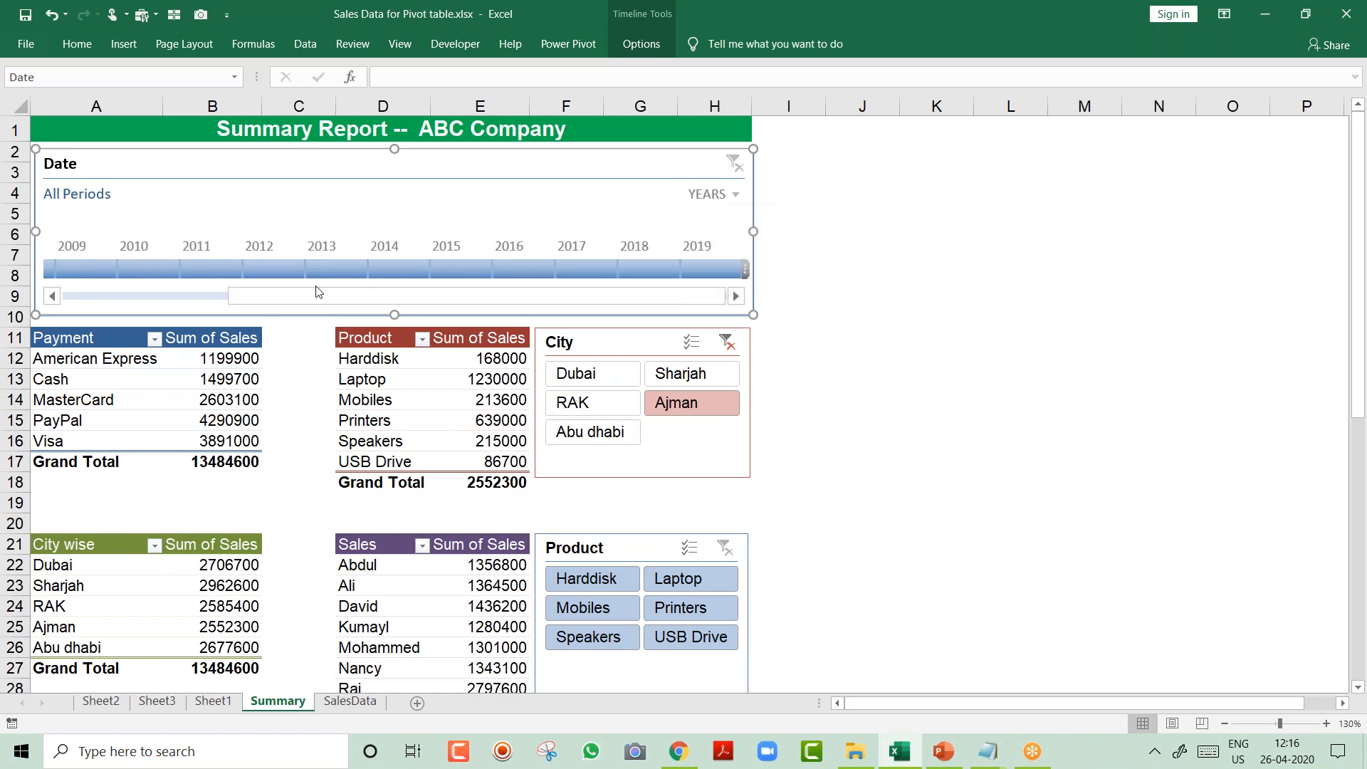
{"action": "left_click", "coordinate": [814, 194]}
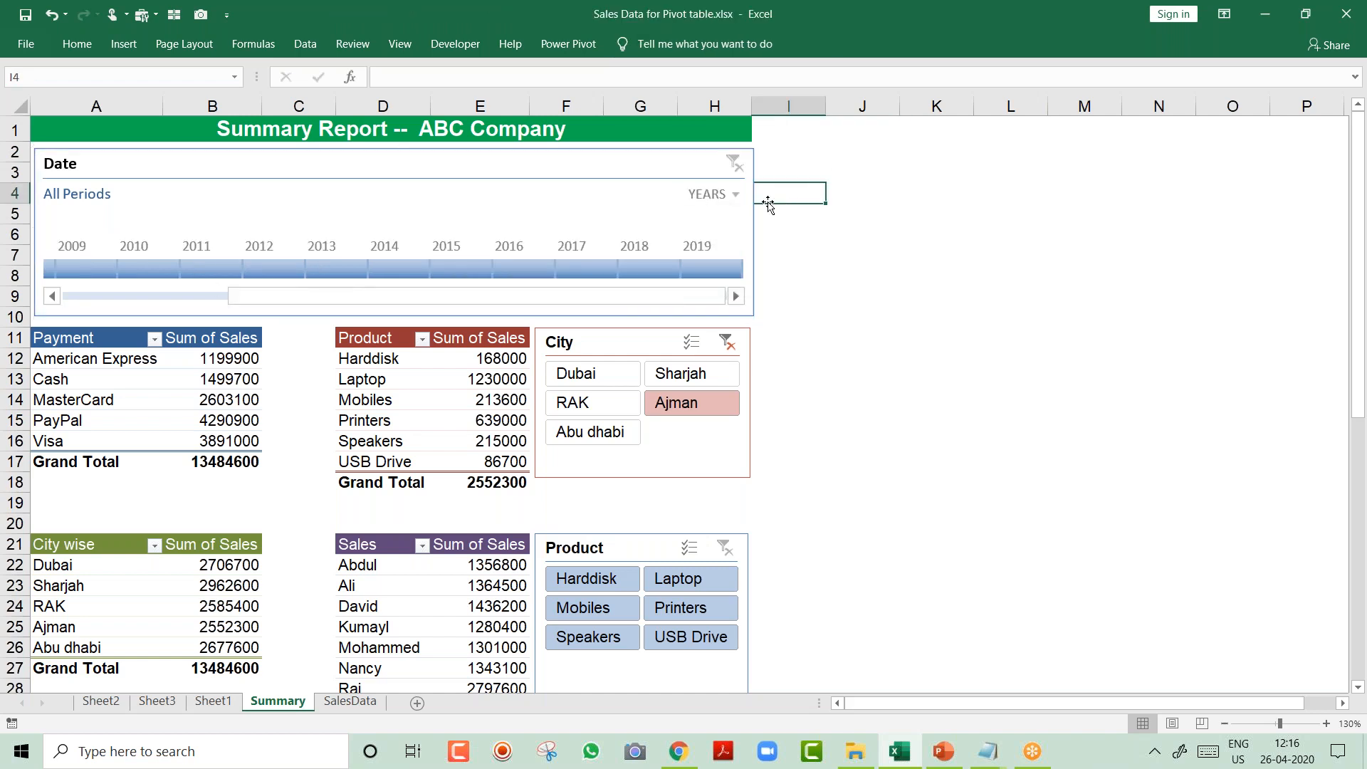
{"action": "left_click", "coordinate": [696, 164]}
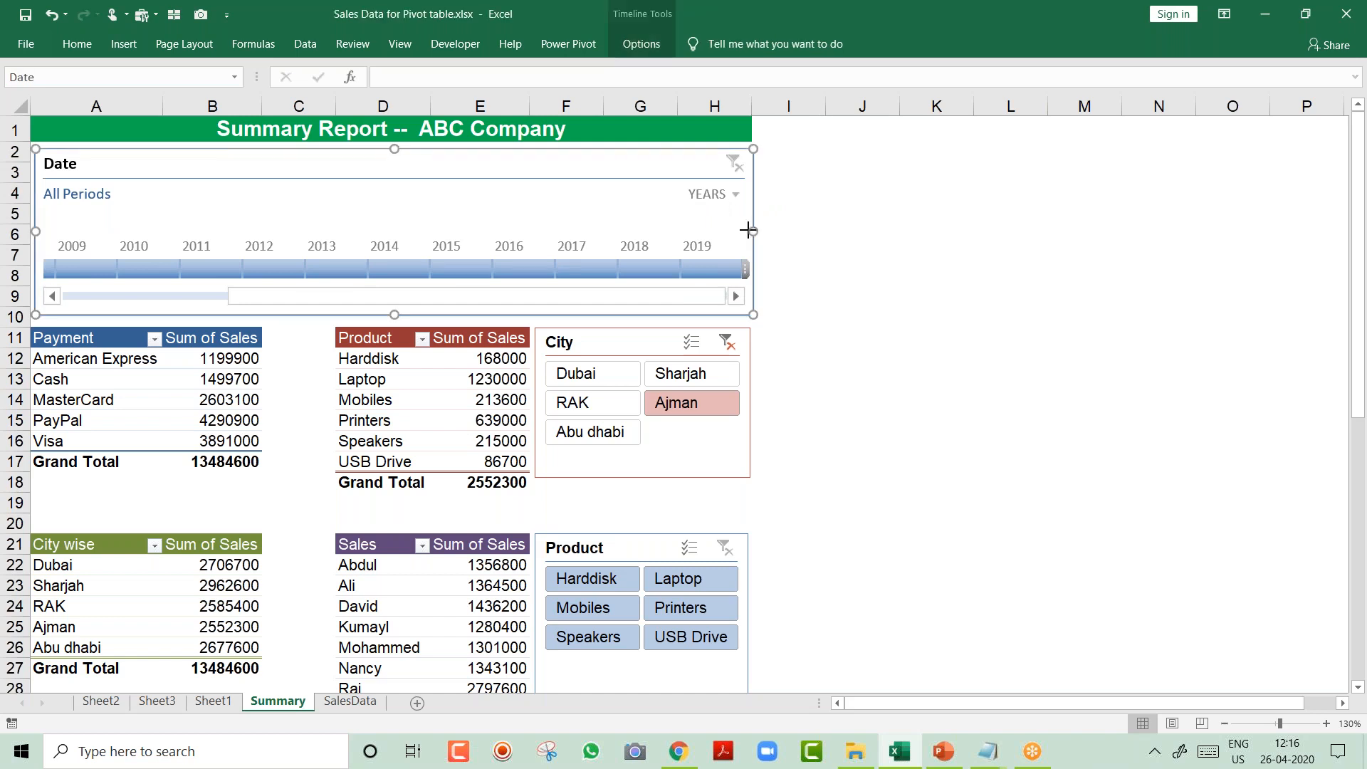
{"action": "left_click_drag", "start_coordinate": [748, 230], "coordinate": [745, 232]}
{"action": "left_click", "coordinate": [788, 213]}
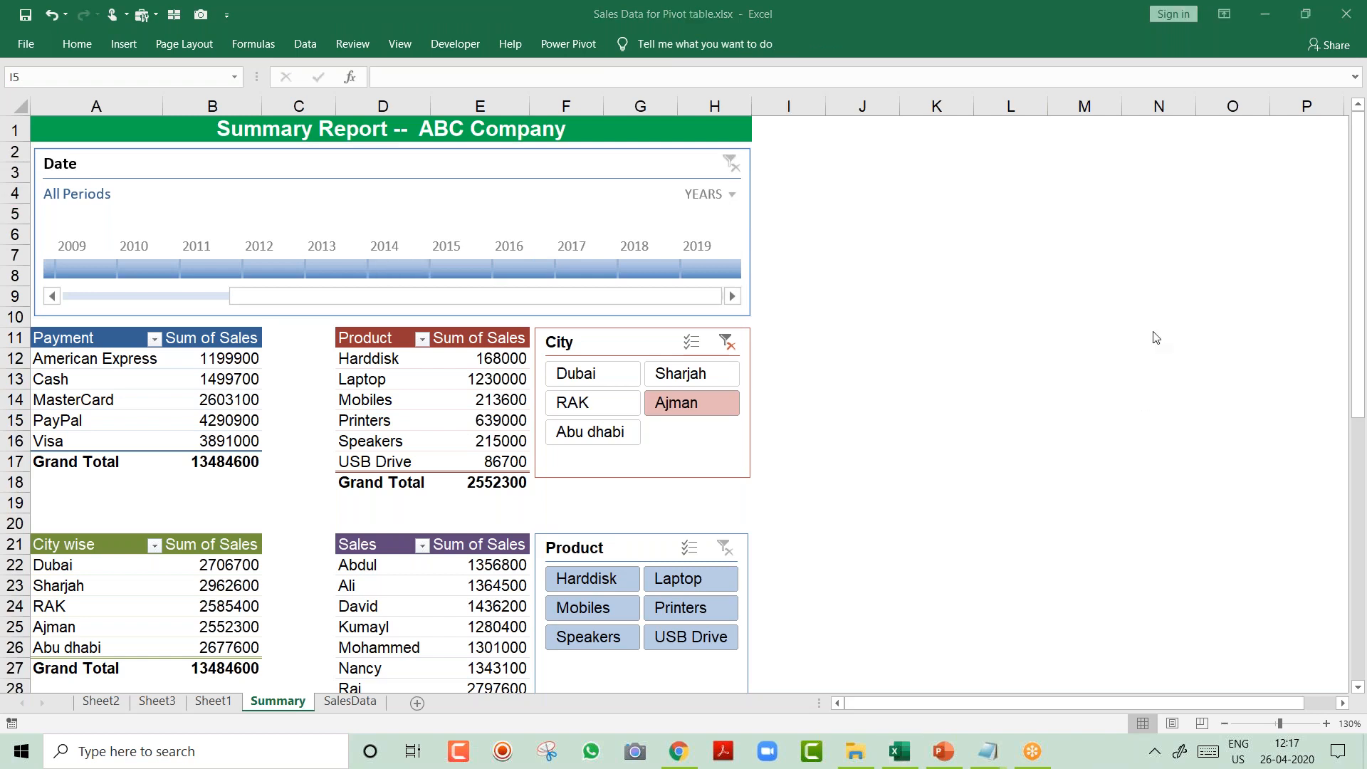
Filter the Payment pivot table by single years between 2011 and 2016 with the Date timeline, ending on 2015, and clear the filter.
{"action": "left_click", "coordinate": [390, 270]}
{"action": "left_click", "coordinate": [463, 271]}
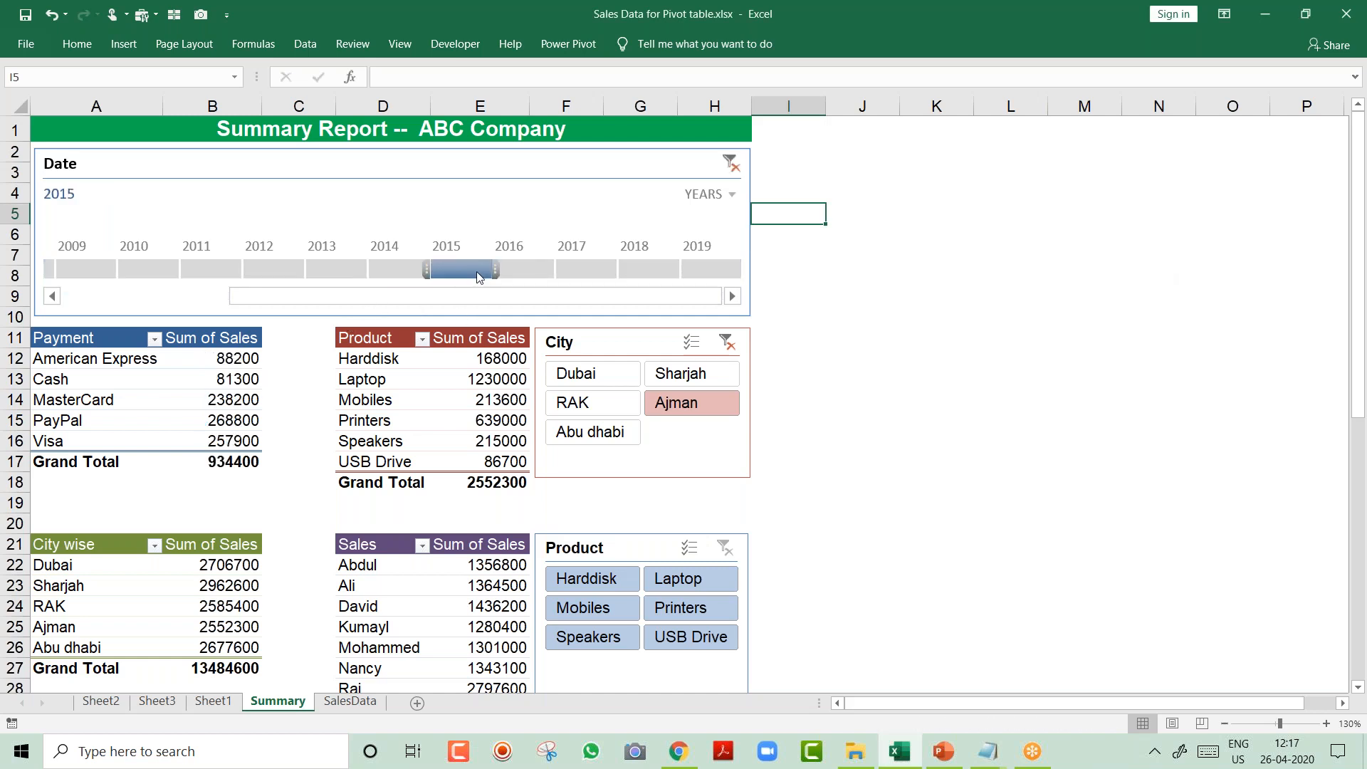
{"action": "left_click", "coordinate": [524, 270]}
{"action": "left_click", "coordinate": [399, 271]}
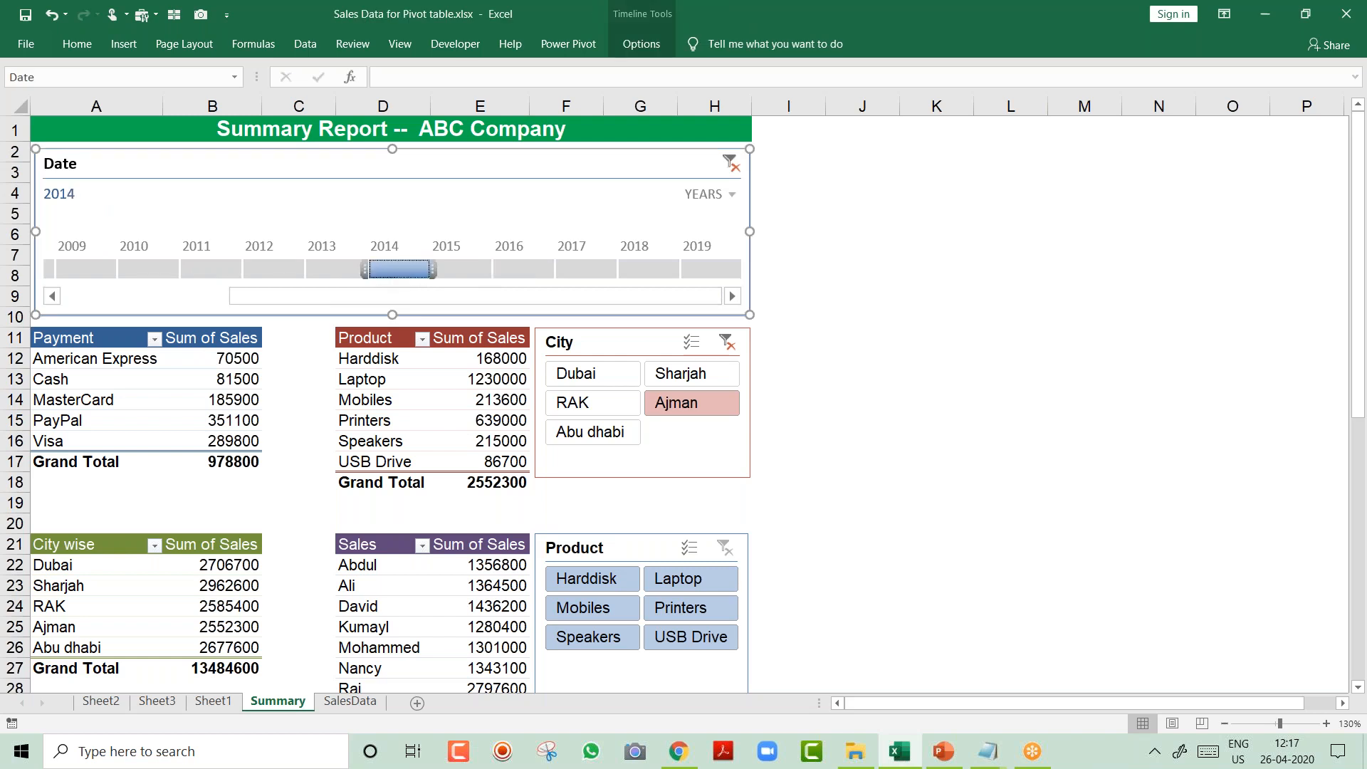
{"action": "left_click", "coordinate": [274, 271]}
{"action": "left_click", "coordinate": [214, 271]}
{"action": "left_click", "coordinate": [278, 272]}
{"action": "left_click", "coordinate": [338, 271]}
{"action": "left_click", "coordinate": [459, 270]}
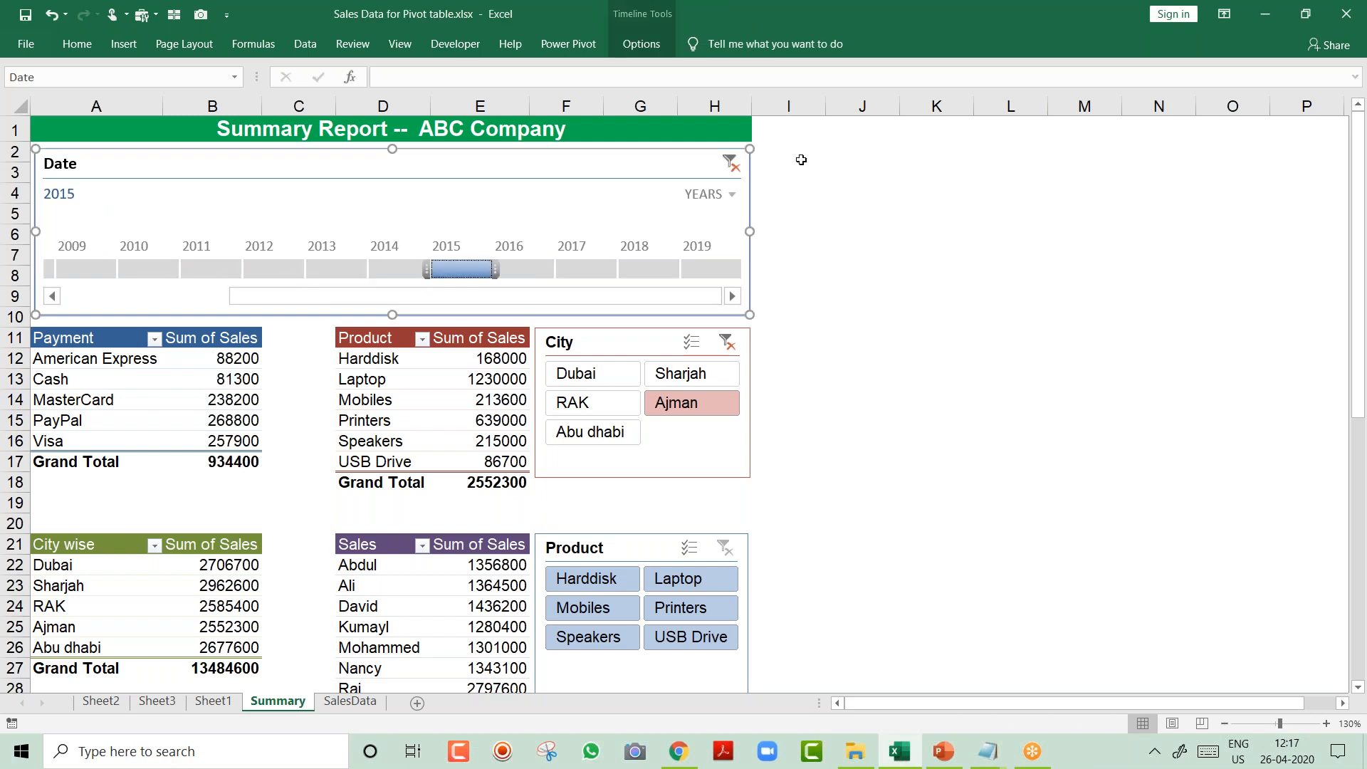
{"action": "left_click", "coordinate": [731, 164]}
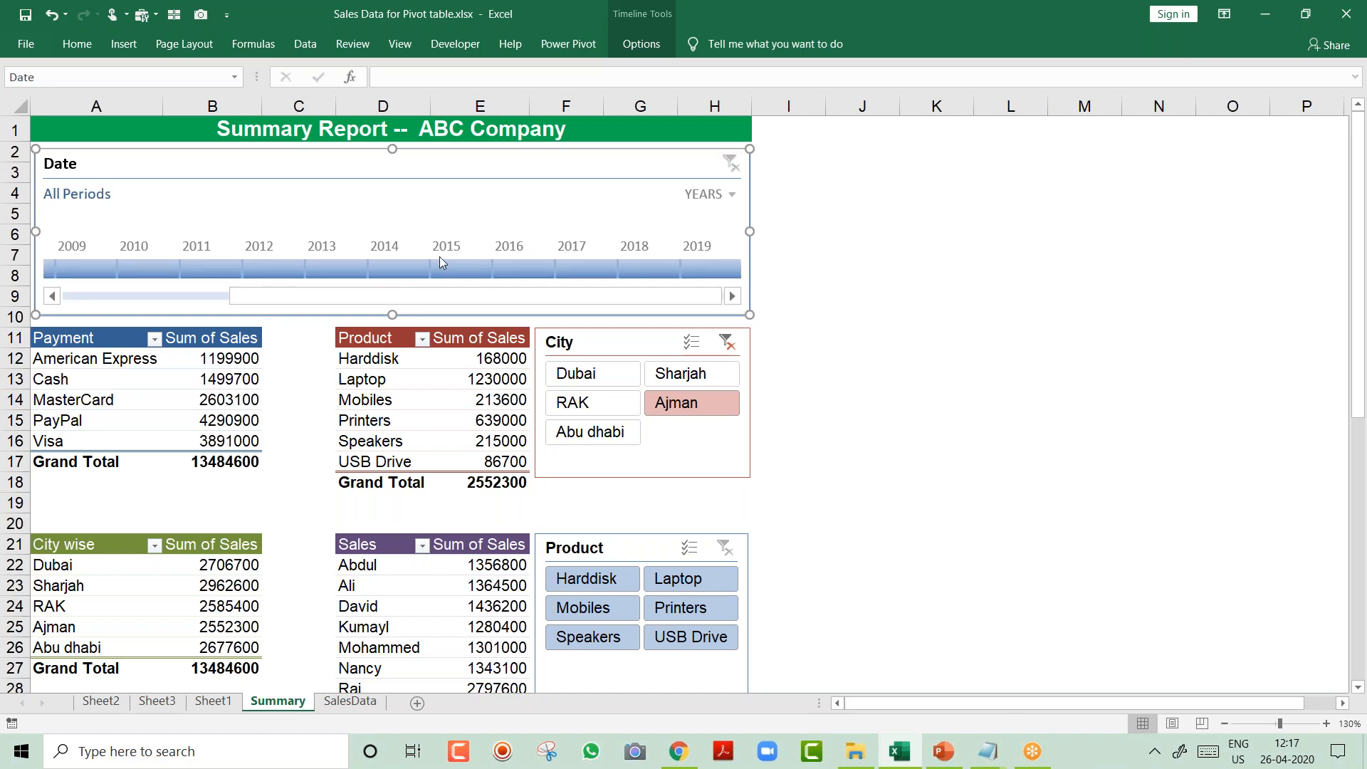
Filter the Payment pivot table by 2014, 2015 and 2016 in turn with the Date timeline, and clear the filter.
{"action": "left_click", "coordinate": [407, 275]}
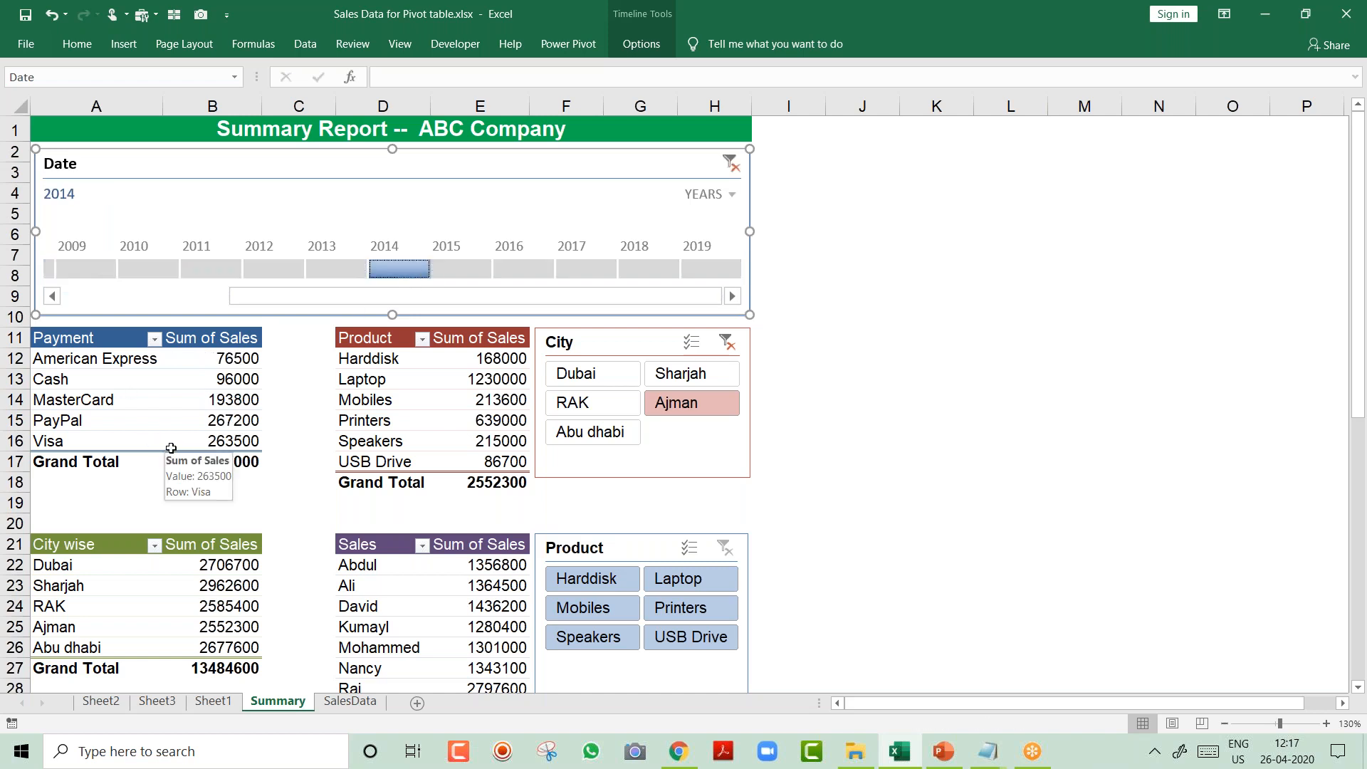
{"action": "left_click", "coordinate": [457, 270]}
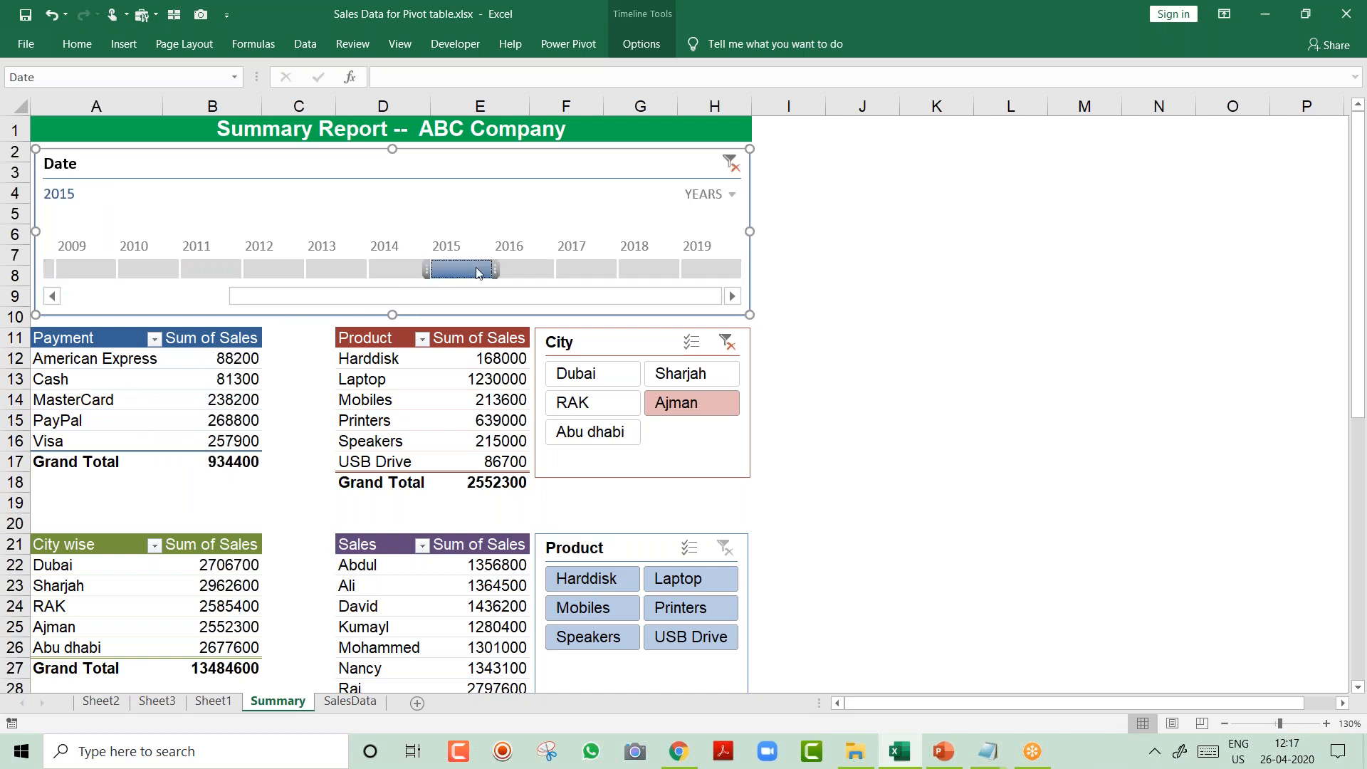
{"action": "left_click", "coordinate": [525, 270]}
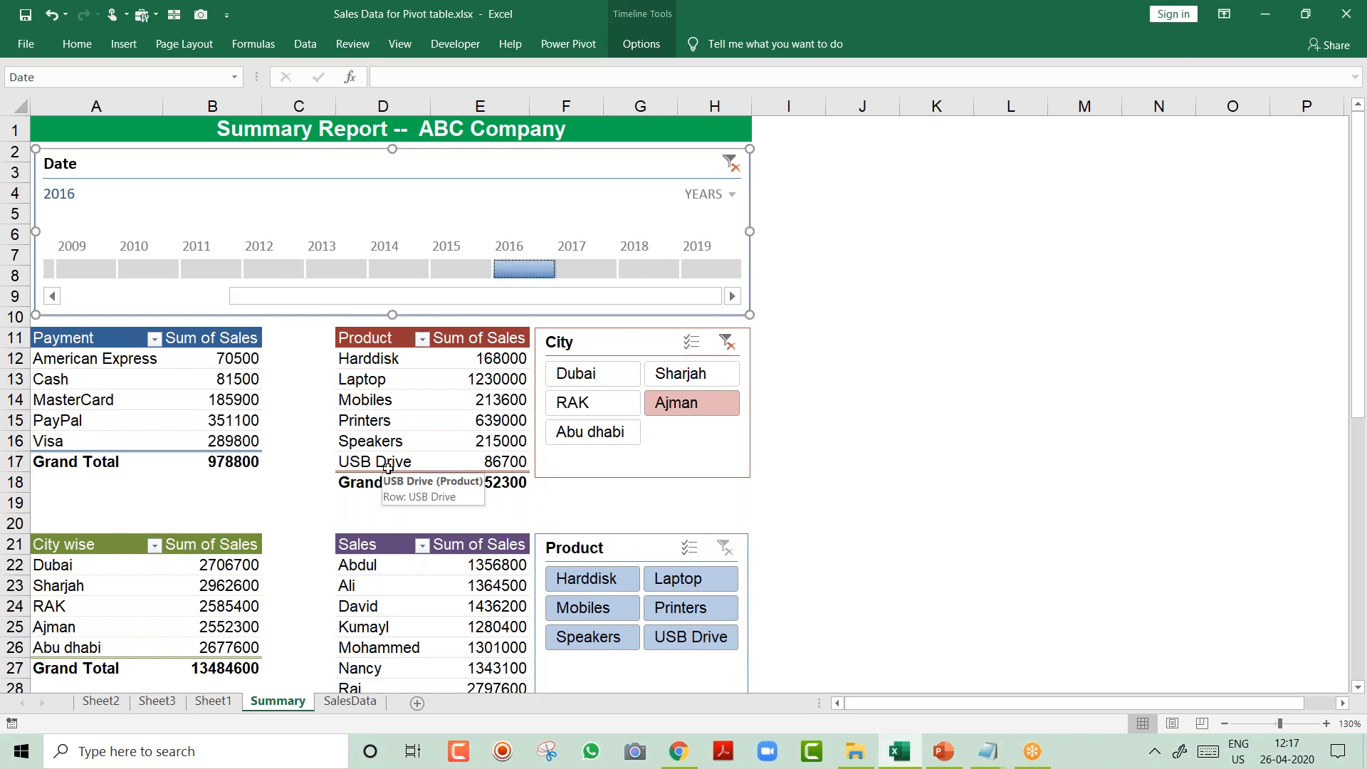
{"action": "left_click", "coordinate": [729, 164]}
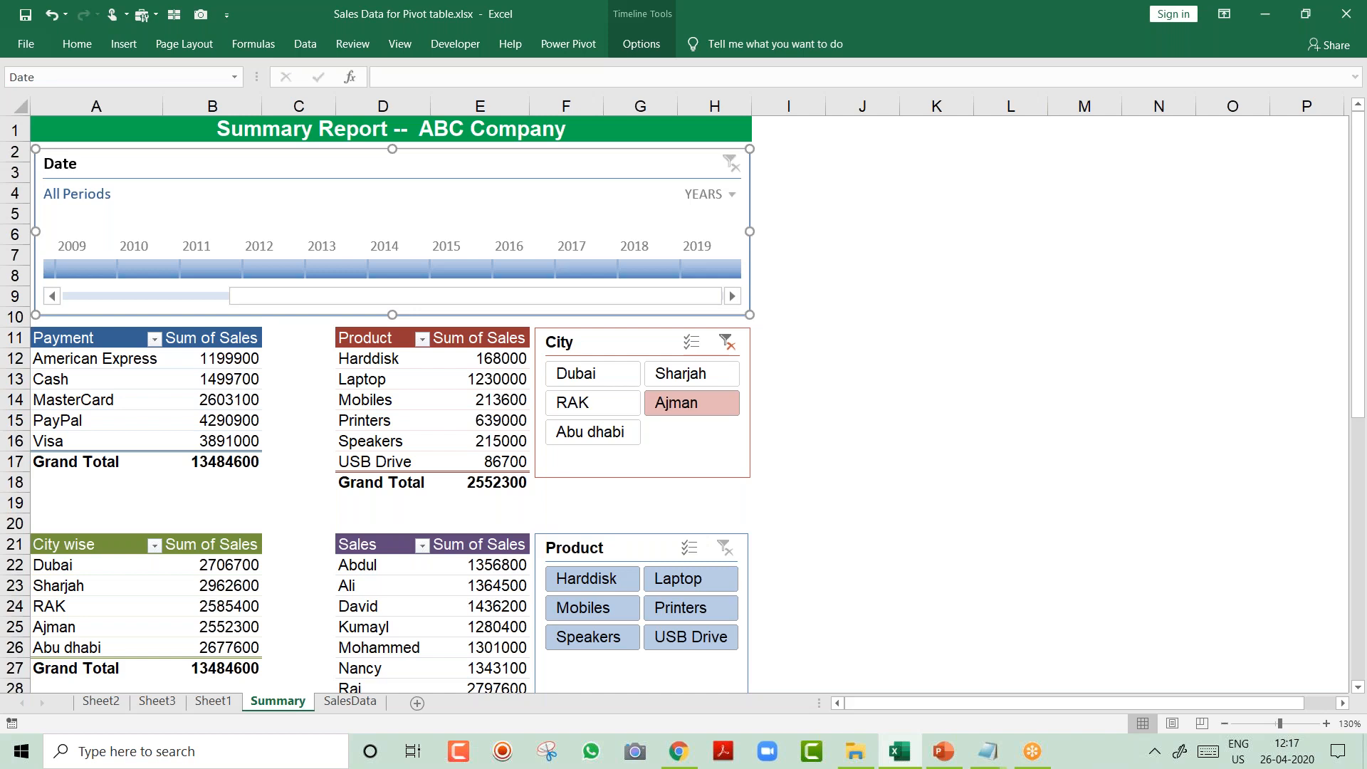
{"action": "left_click", "coordinate": [857, 235]}
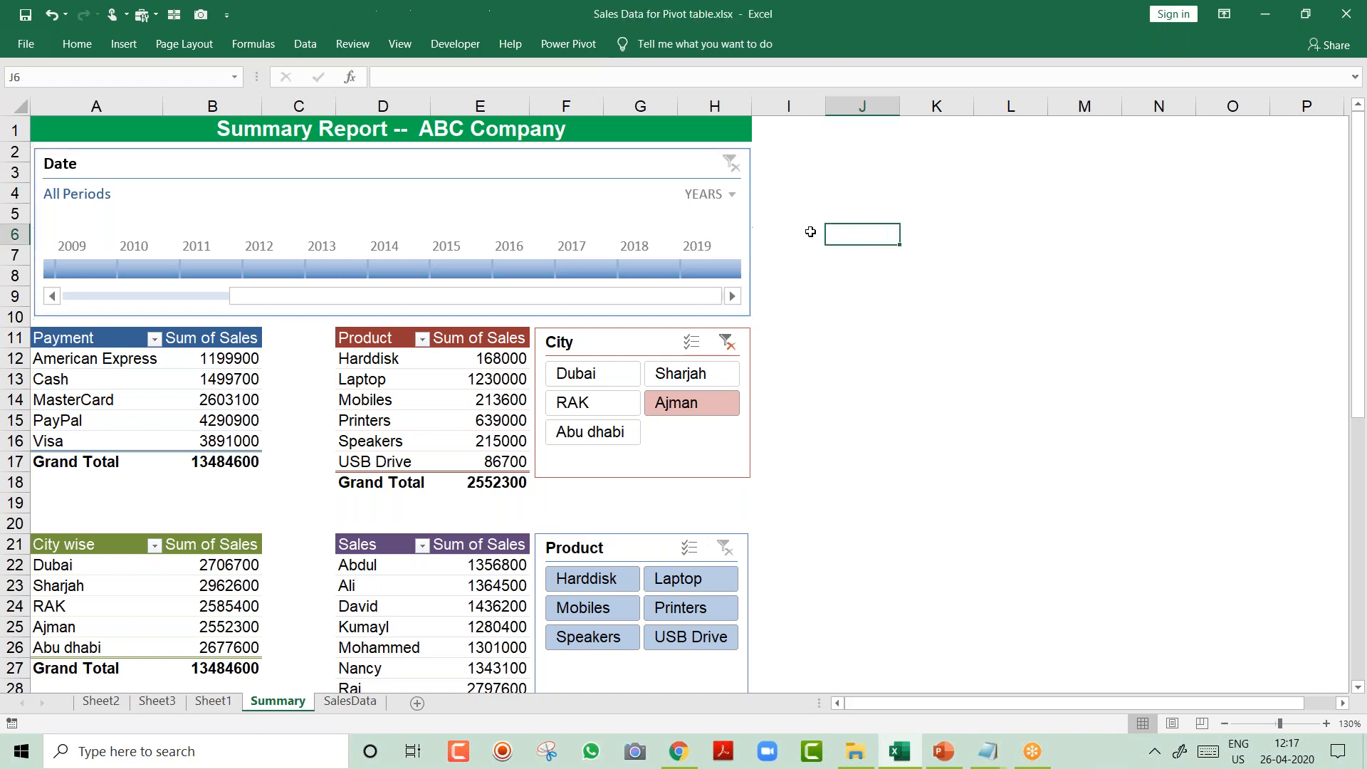
Examine the Date timeline's report connections in an enlarged dialog showing the whole list of pivot tables, and close it without changes.
{"action": "left_click", "coordinate": [619, 166]}
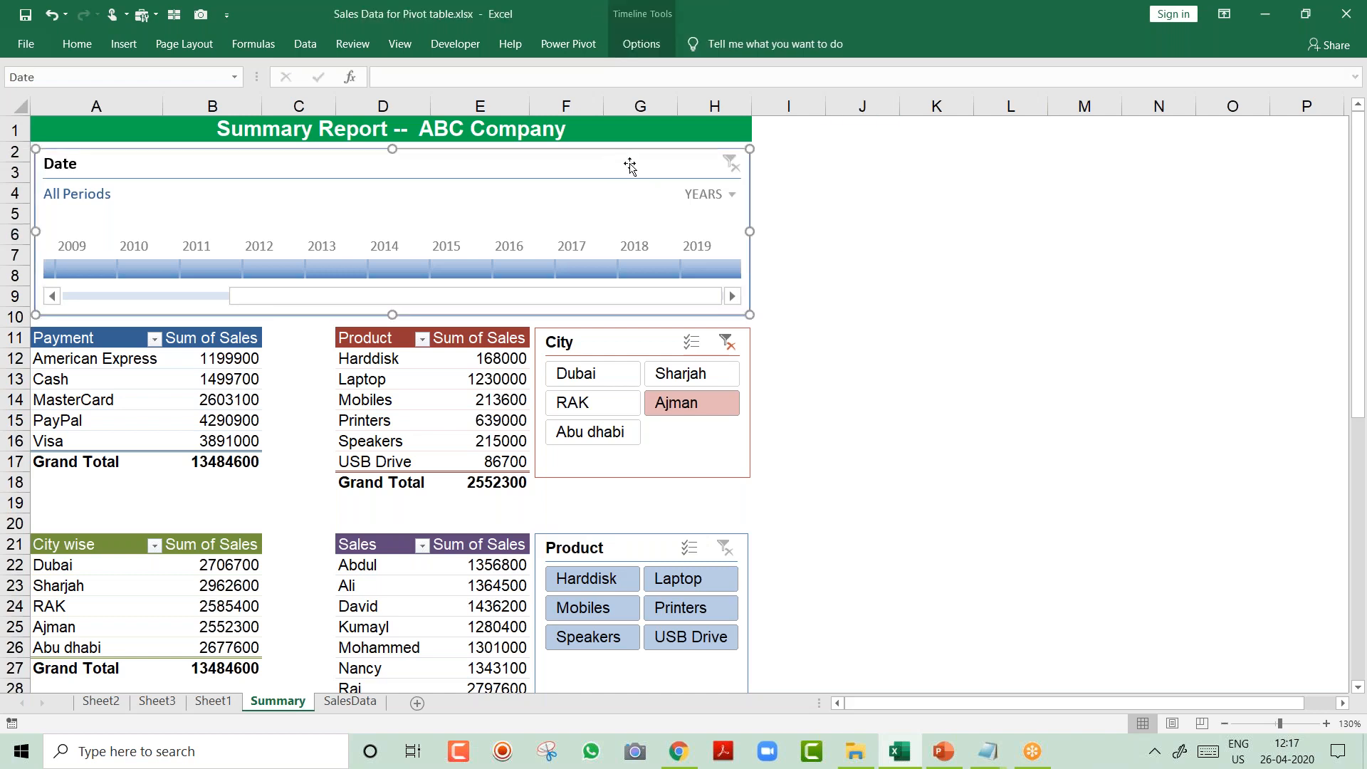
{"action": "left_click", "coordinate": [642, 46]}
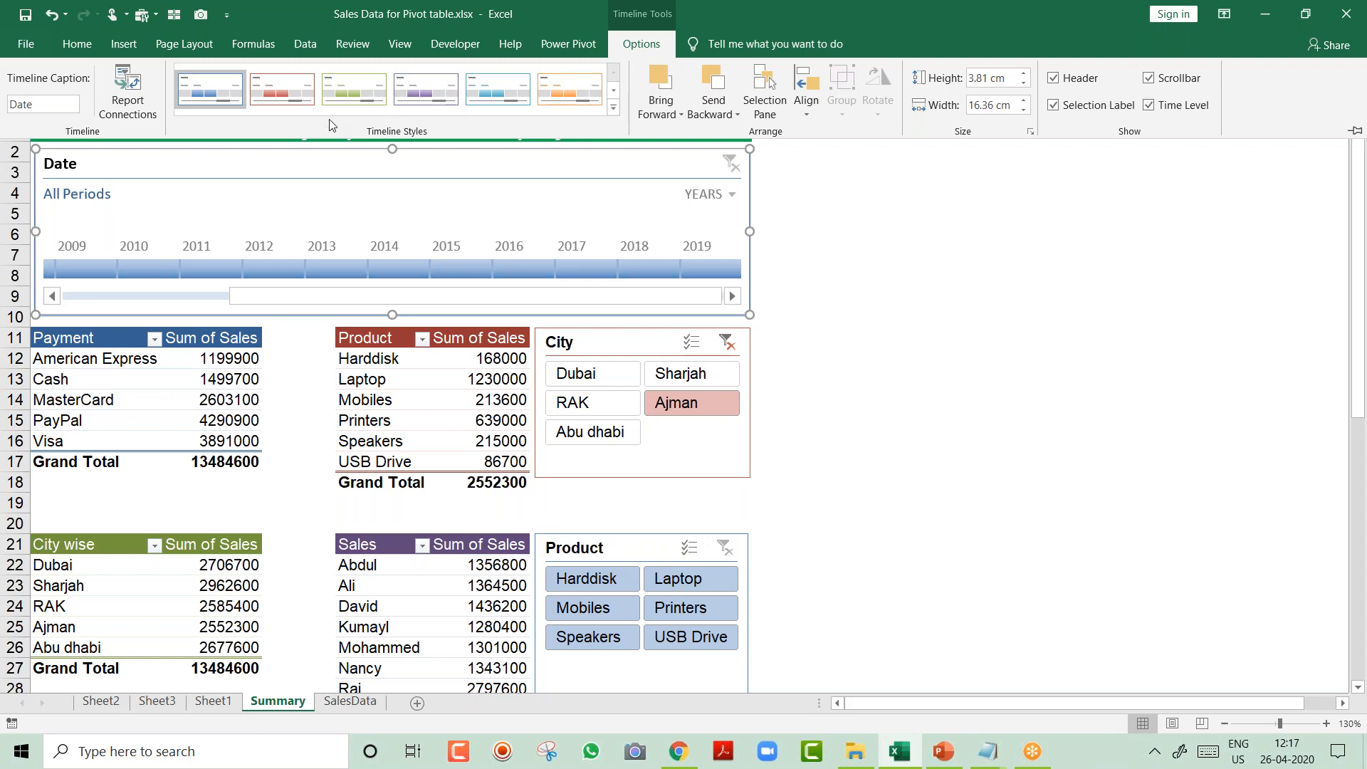
{"action": "left_click", "coordinate": [132, 93]}
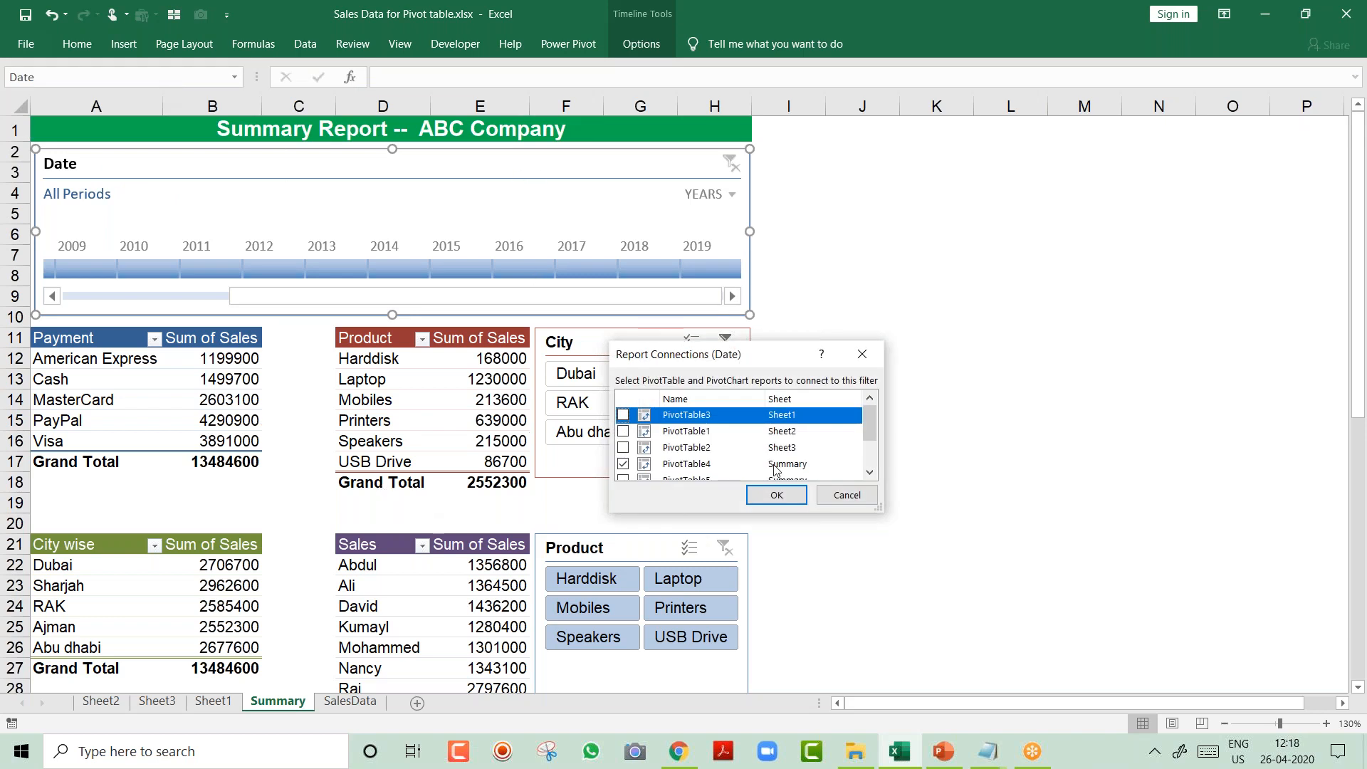
{"action": "left_click_drag", "start_coordinate": [878, 508], "coordinate": [915, 589]}
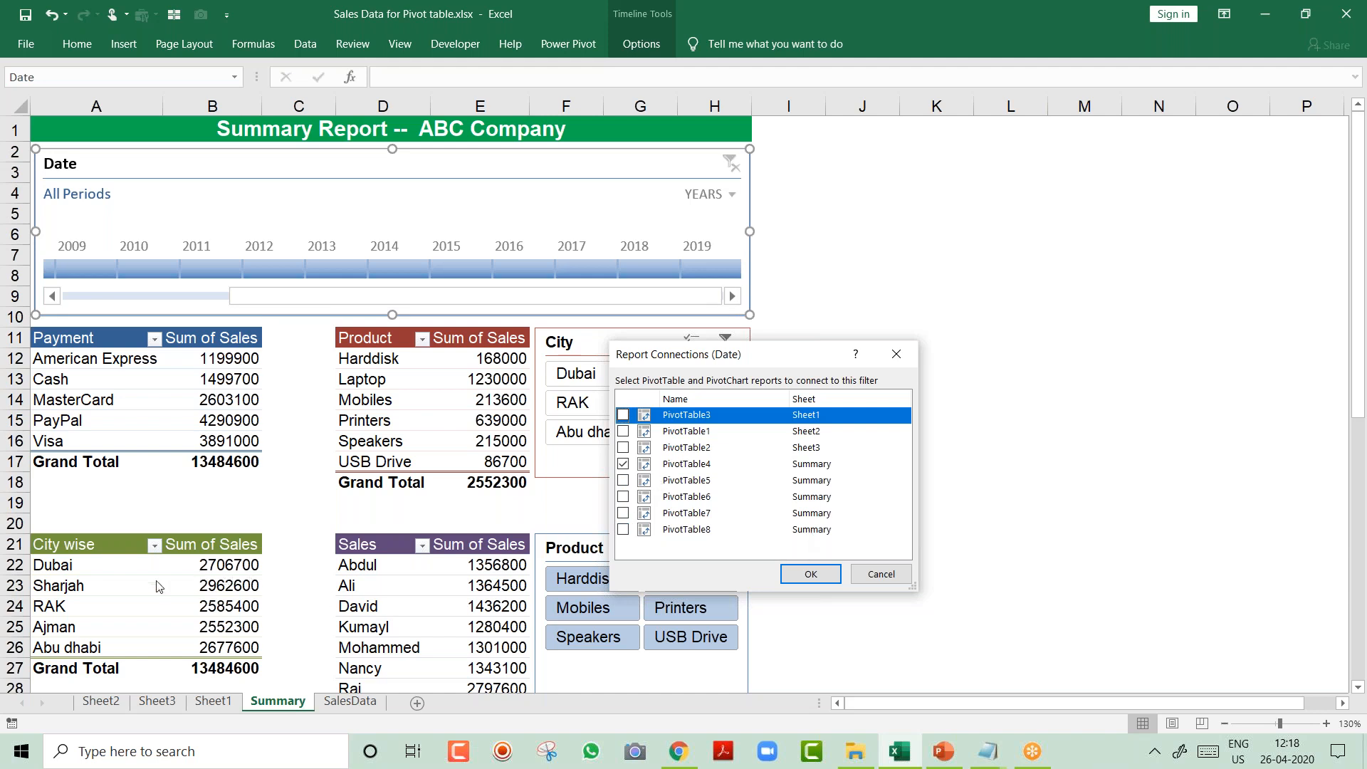
{"action": "key", "text": "Escape"}
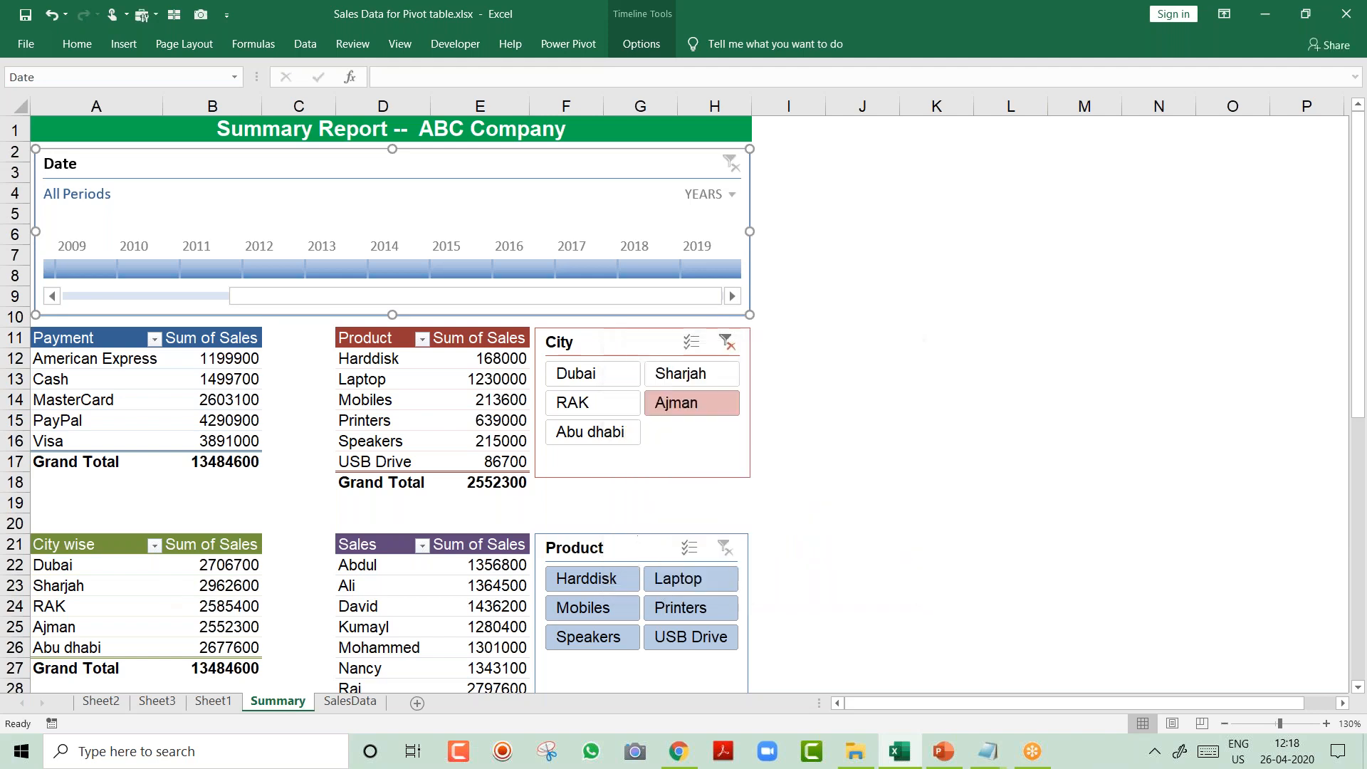
Keep the ribbon expanded and rename the payment method pivot table as Payment.
{"action": "left_click", "coordinate": [102, 379]}
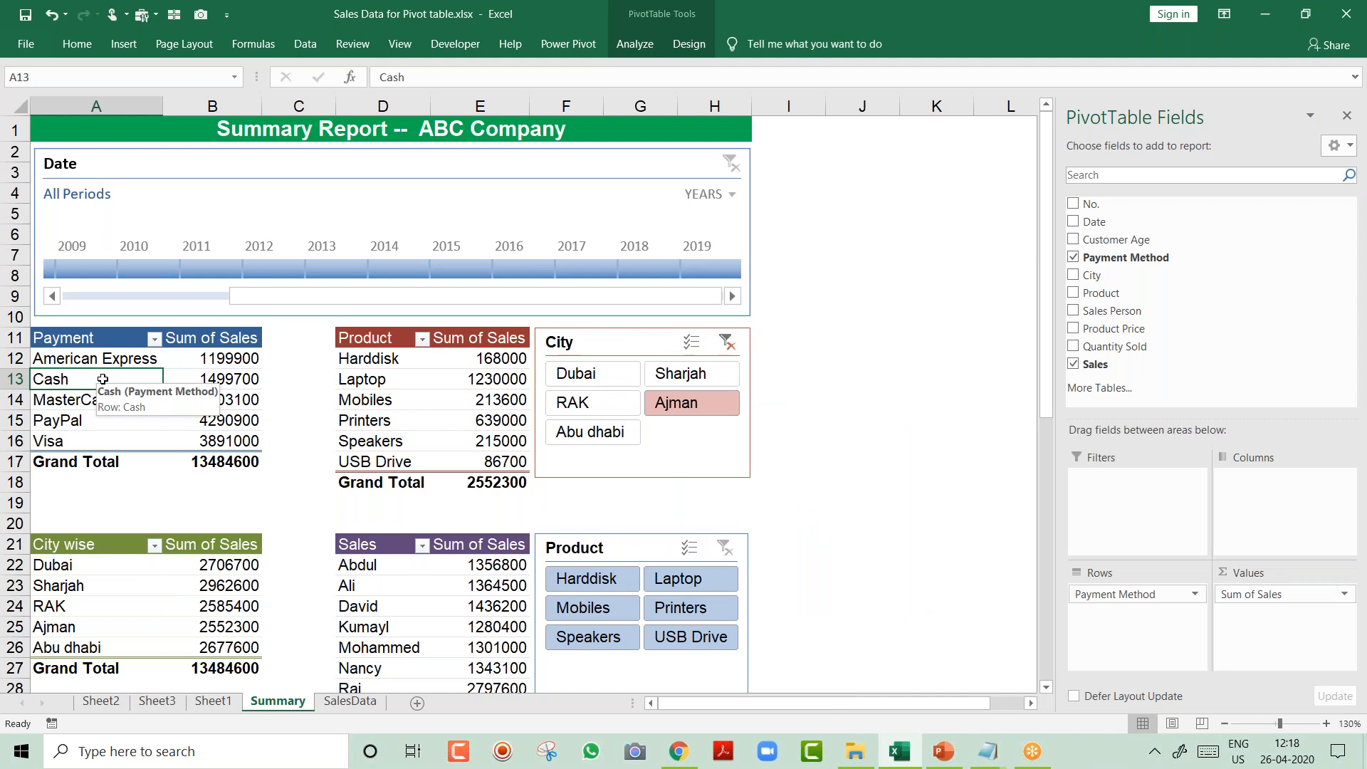
{"action": "left_click", "coordinate": [686, 49]}
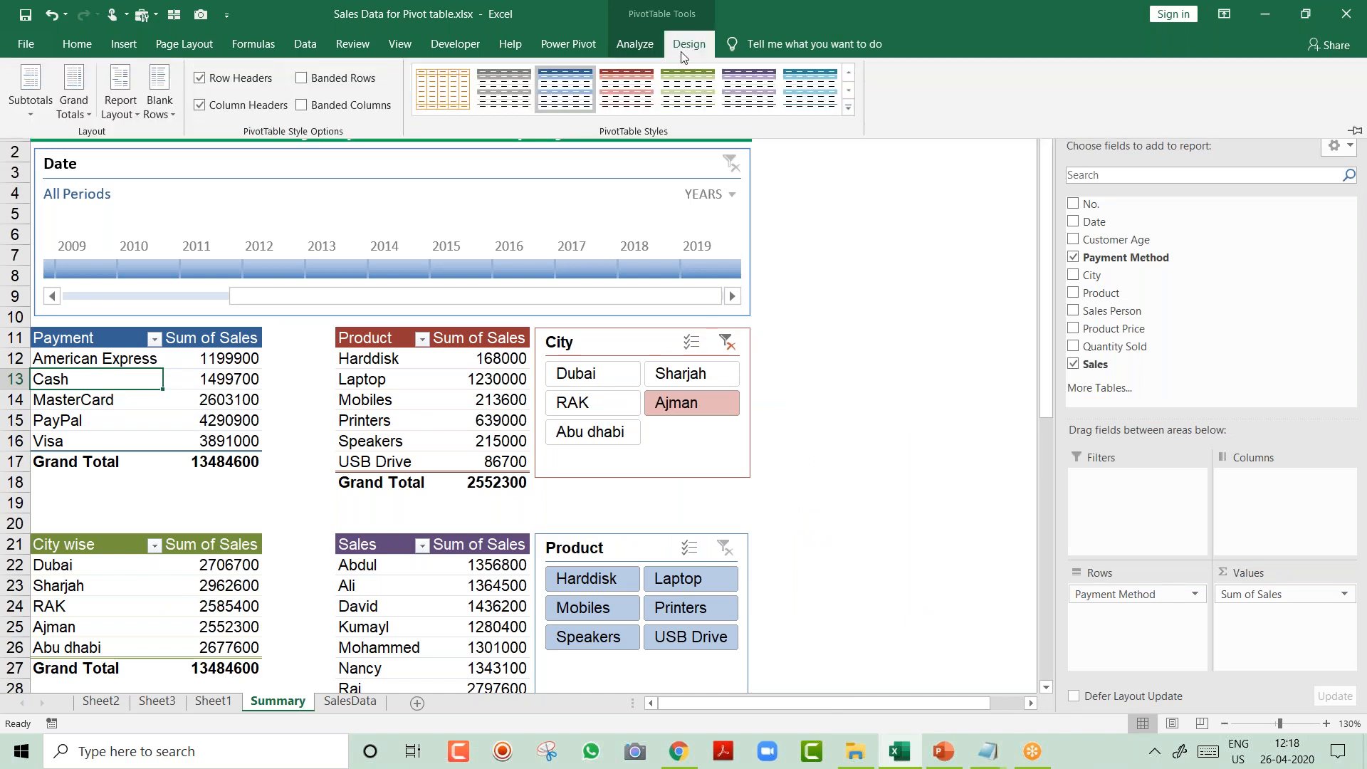
{"action": "left_click", "coordinate": [681, 51]}
{"action": "double_click", "coordinate": [681, 51]}
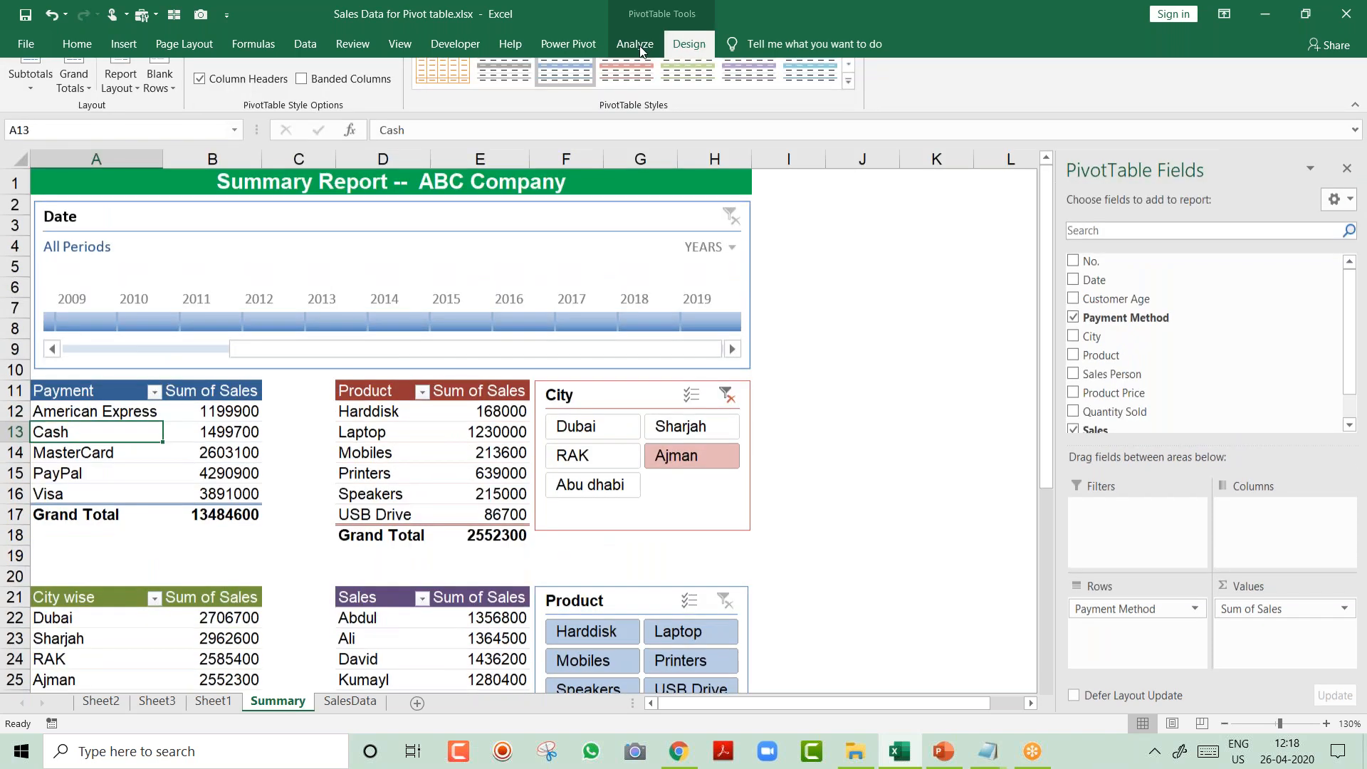
{"action": "left_click", "coordinate": [636, 46]}
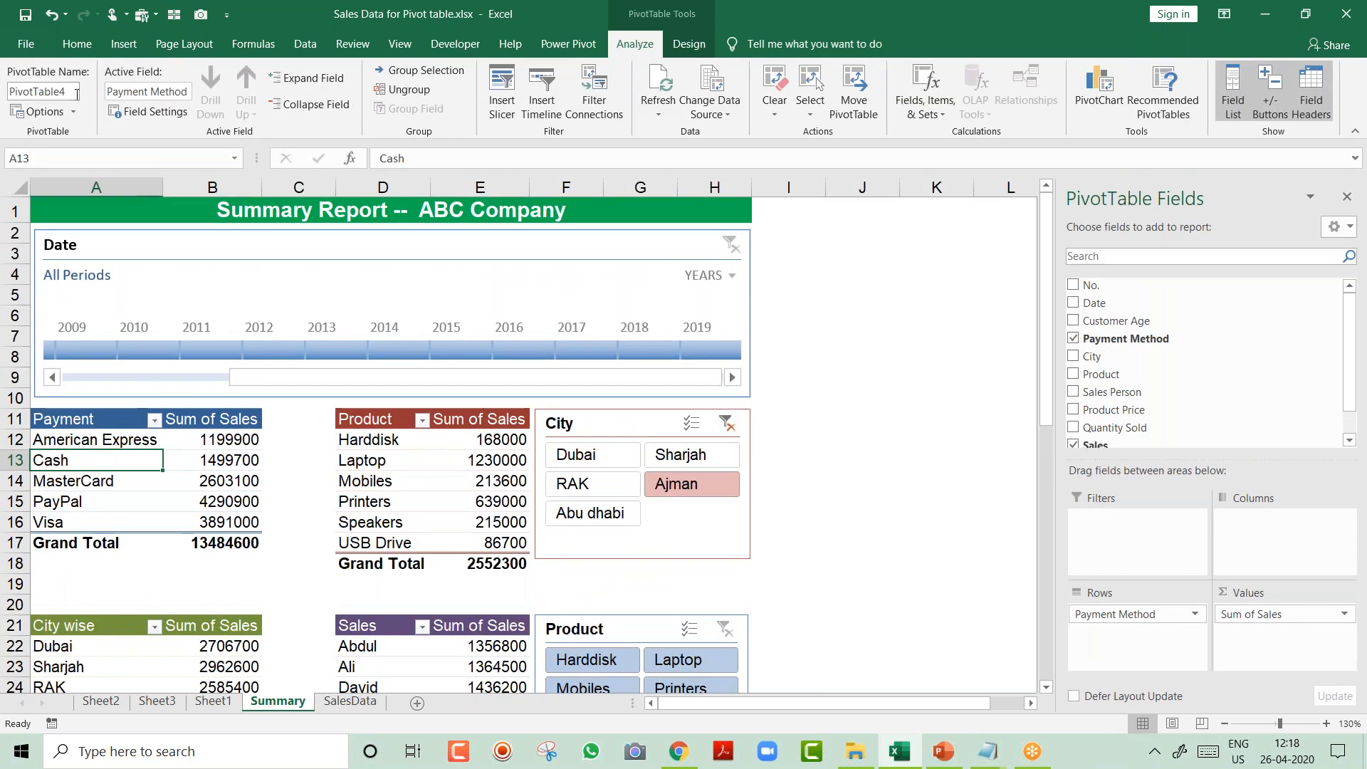
{"action": "type", "text": "P"}
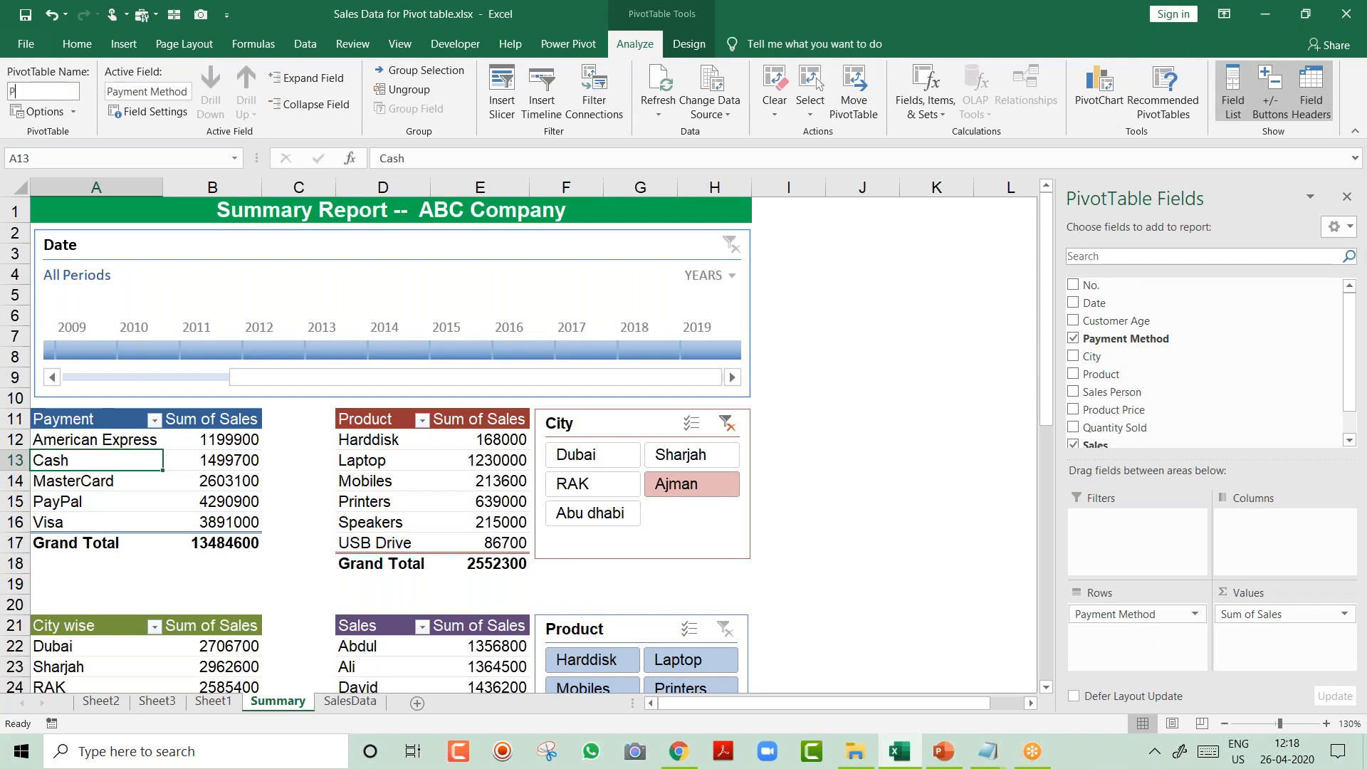
{"action": "type", "text": "ayment"}
{"action": "key", "text": "Return"}
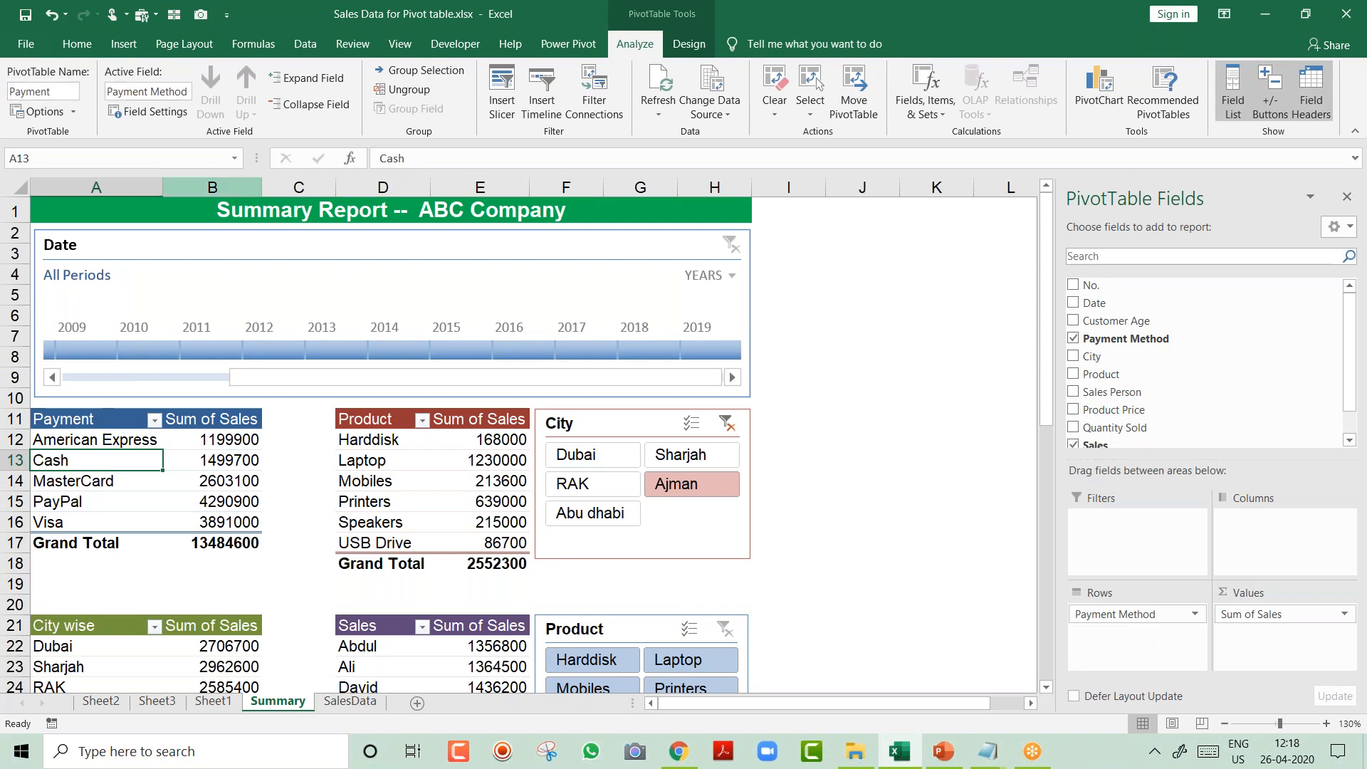
Rename the product-wise pivot table as Product.
{"action": "left_click", "coordinate": [358, 441]}
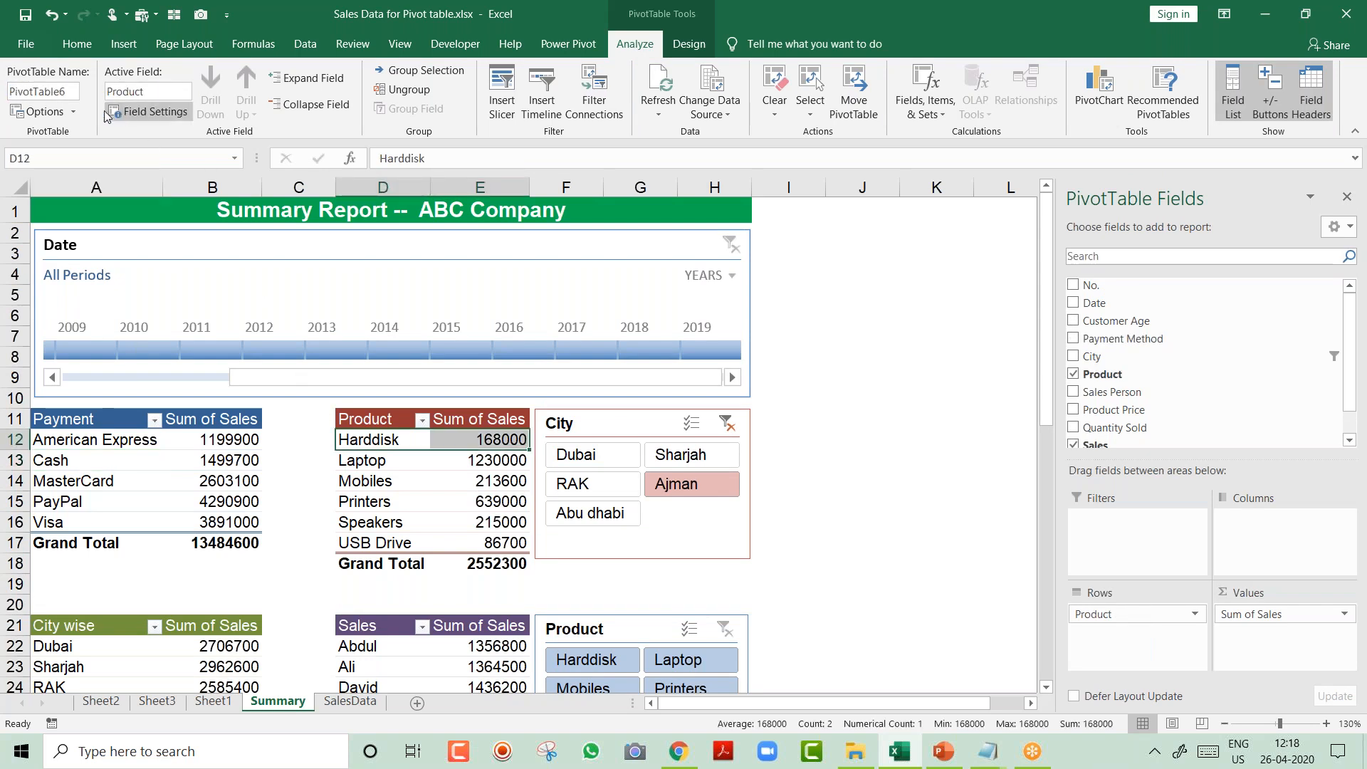
{"action": "left_click", "coordinate": [74, 92]}
{"action": "type", "text": "Product"}
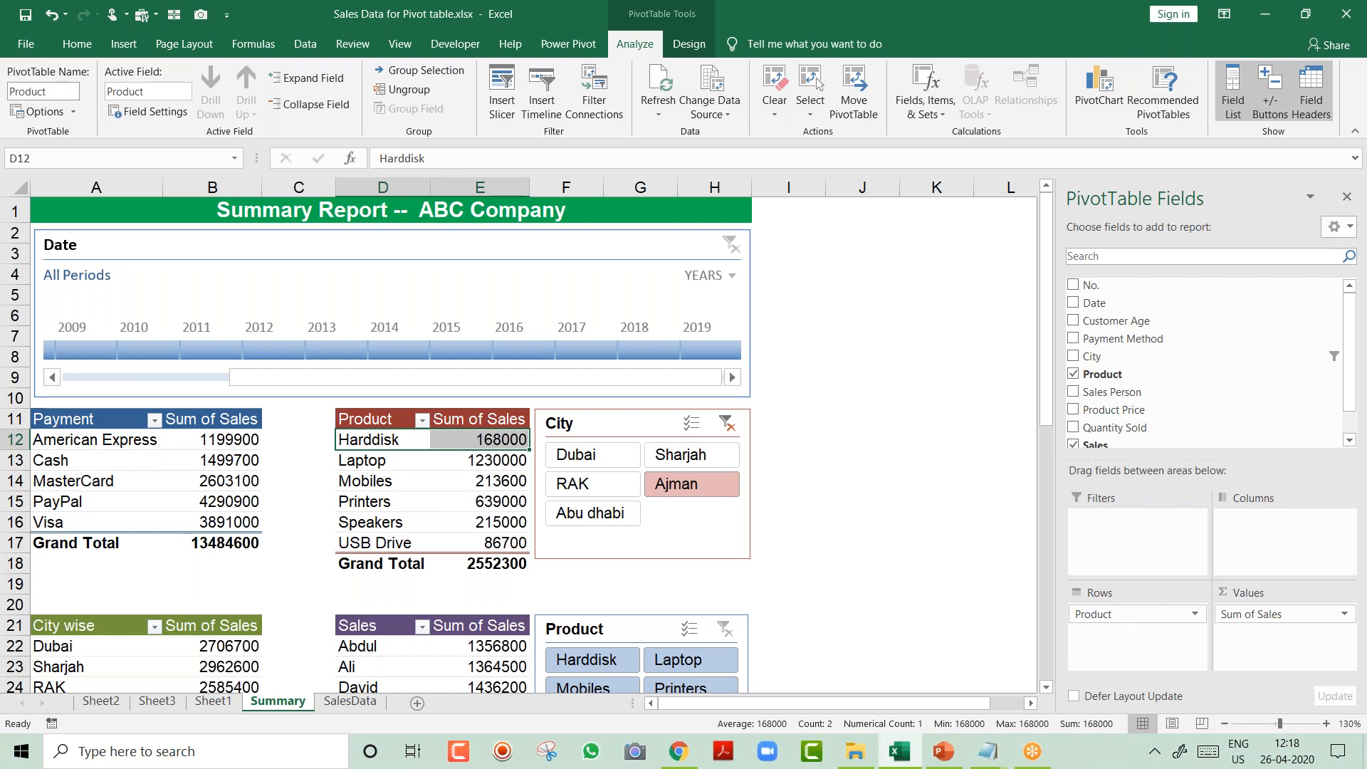
{"action": "key", "text": "Return"}
Rename the sales person pivot table as Sales.
{"action": "left_click", "coordinate": [374, 648]}
{"action": "left_click", "coordinate": [43, 92]}
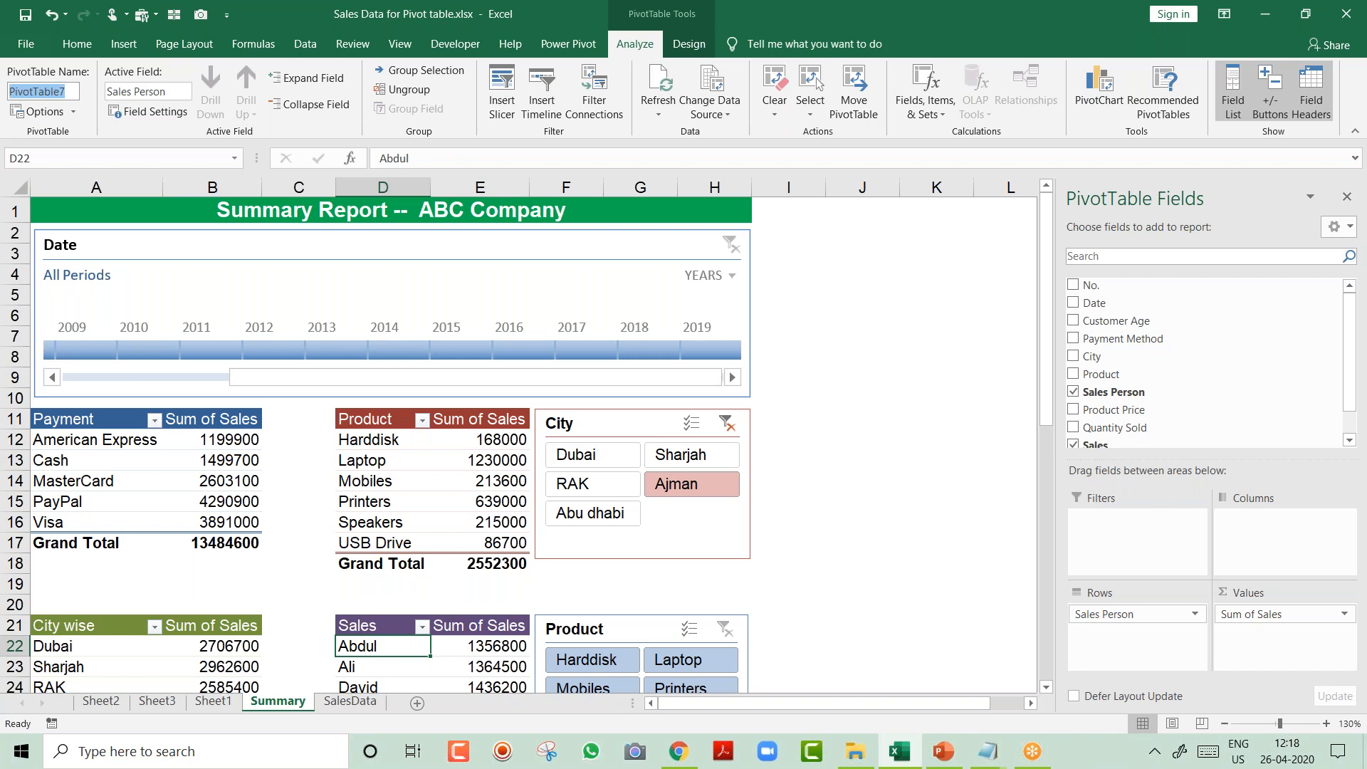
{"action": "type", "text": "Sales"}
{"action": "key", "text": "Return"}
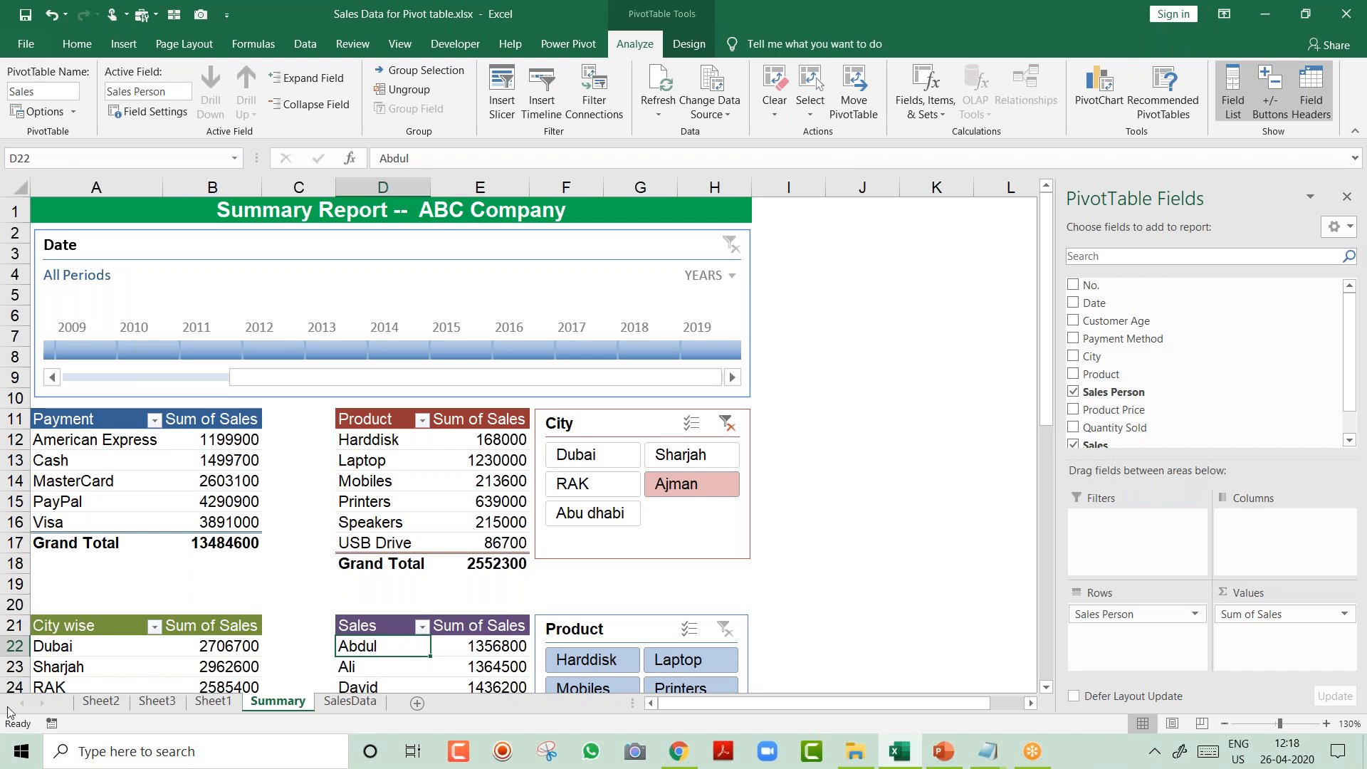
Rename the city-wise pivot table as City.
{"action": "left_click", "coordinate": [116, 636]}
{"action": "left_click", "coordinate": [42, 91]}
{"action": "type", "text": "City"}
{"action": "key", "text": "Return"}
Rename the pivot table of sales by year, below the city-wise one, as Yearly.
{"action": "key", "text": "Return"}
{"action": "key", "text": "Return"}
{"action": "key", "text": "Return"}
{"action": "key", "text": "Return"}
{"action": "key", "text": "Return"}
{"action": "key", "text": "Return"}
{"action": "key", "text": "Return"}
{"action": "key", "text": "Return"}
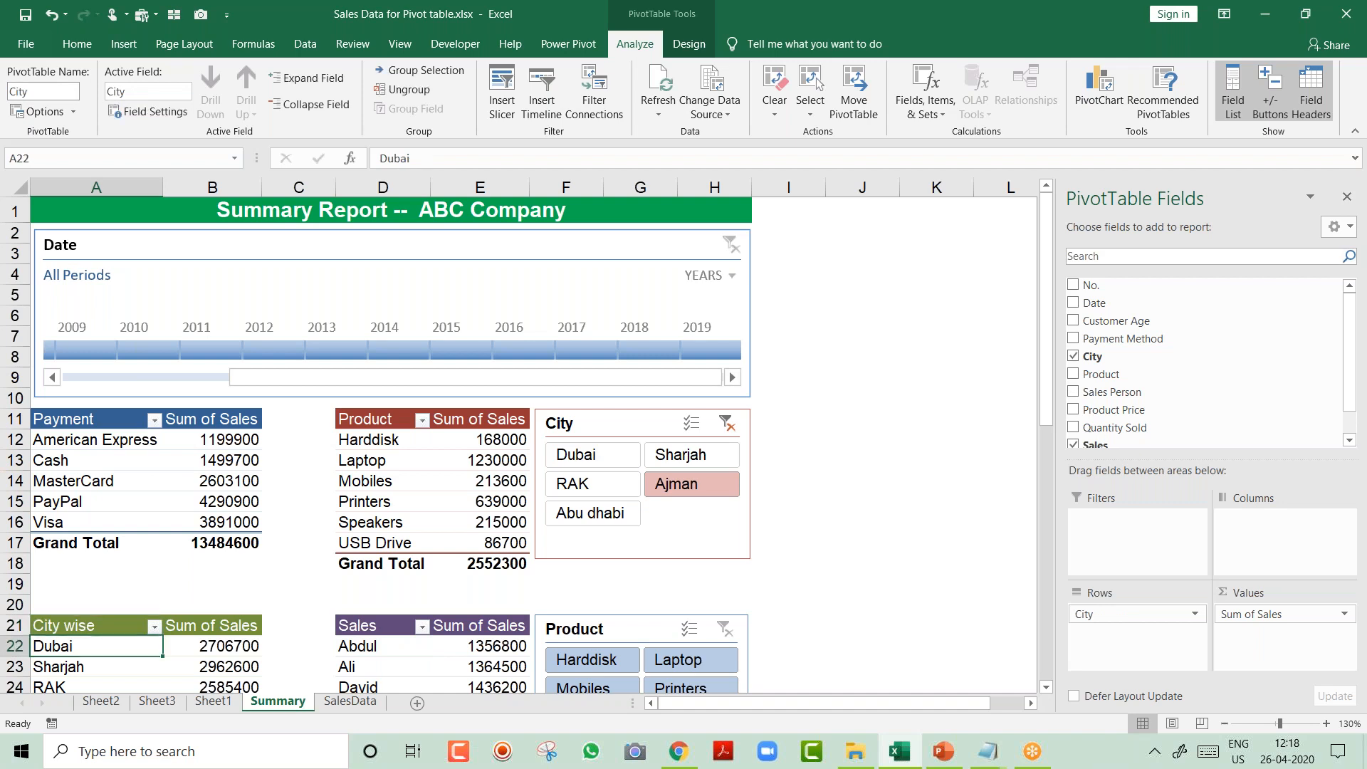
{"action": "key", "text": "Return"}
{"action": "key", "text": "Return"}
{"action": "key", "text": "Return"}
{"action": "key", "text": "Return"}
{"action": "key", "text": "Return"}
{"action": "key", "text": "Return"}
{"action": "key", "text": "Return"}
{"action": "key", "text": "Return"}
{"action": "key", "text": "Return"}
{"action": "key", "text": "Return"}
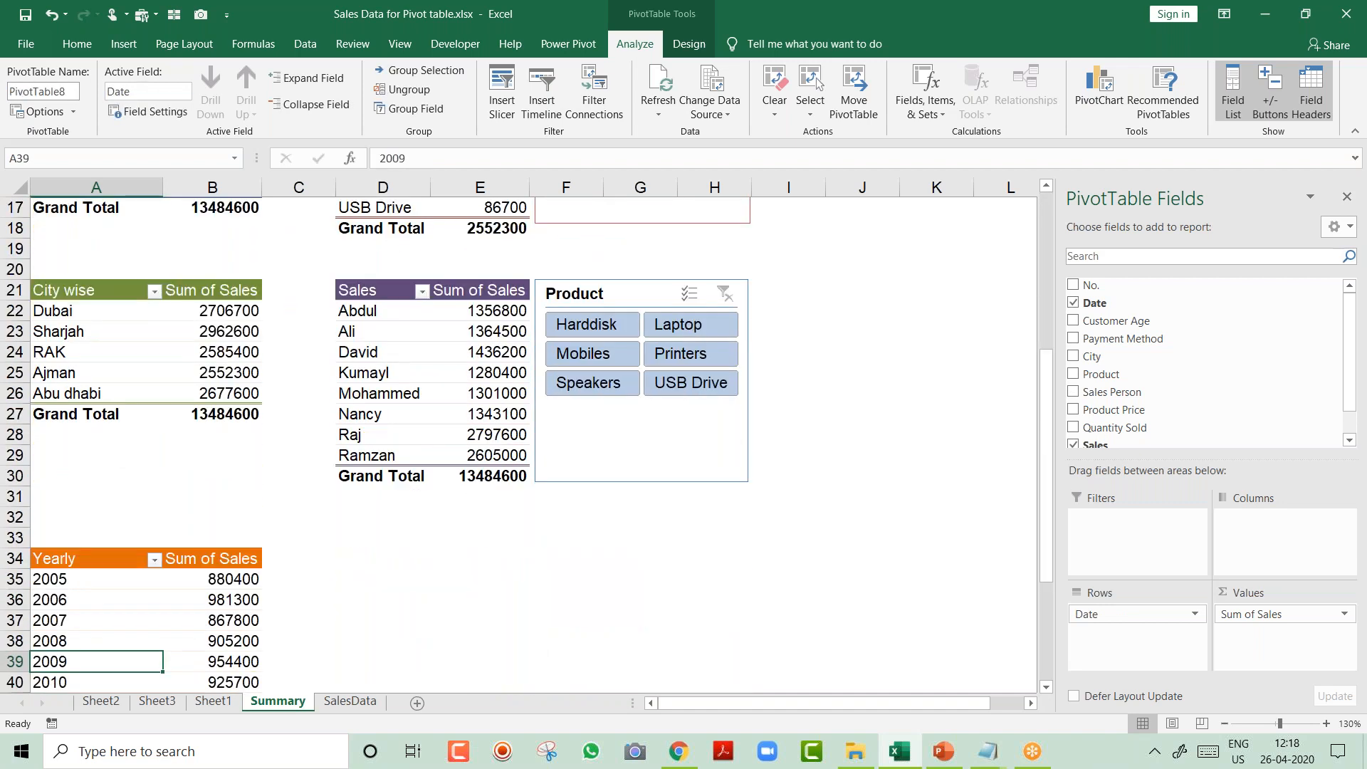
{"action": "left_click", "coordinate": [43, 91]}
{"action": "type", "text": "Yea"}
{"action": "key", "text": "Return"}
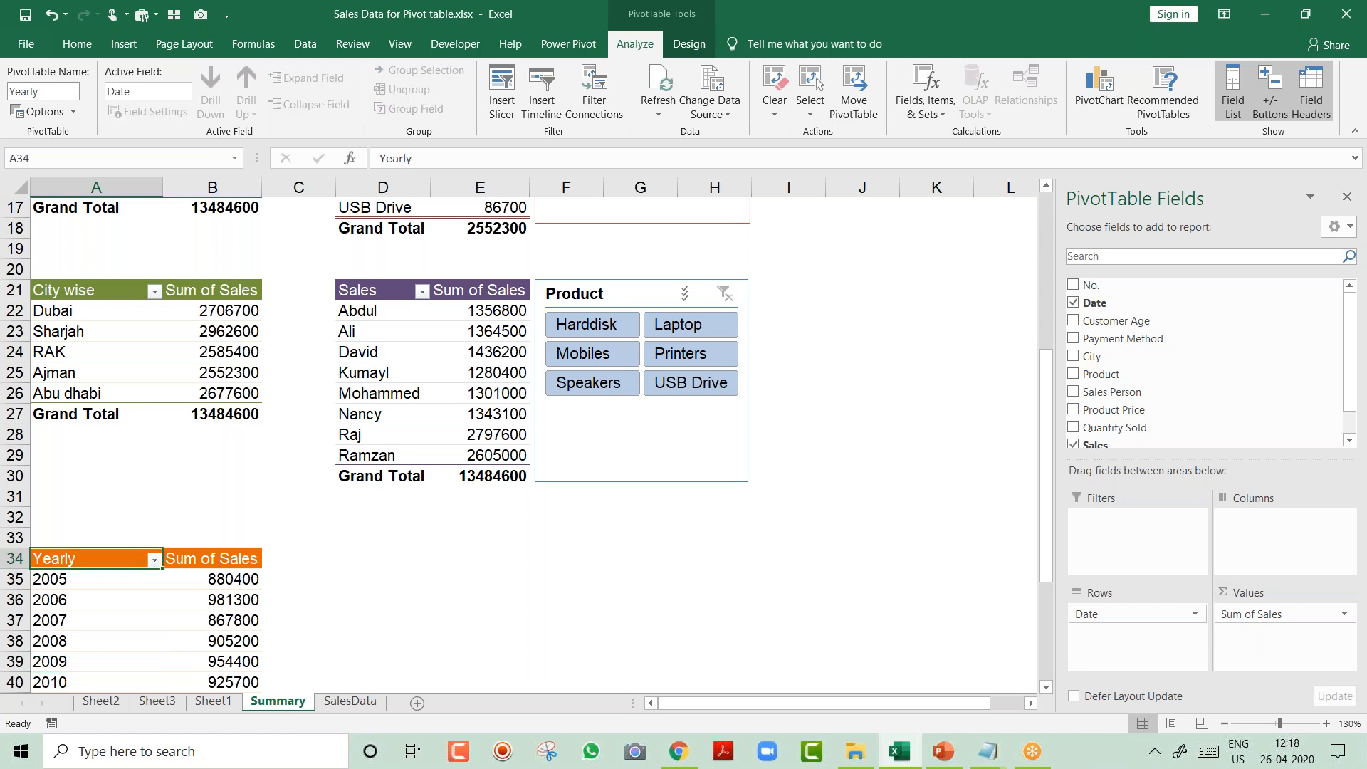
Connect the Date timeline to the City, Product and Sales pivot tables in addition to Payment, leaving Yearly unconnected.
{"action": "key", "text": "ctrl+Home"}
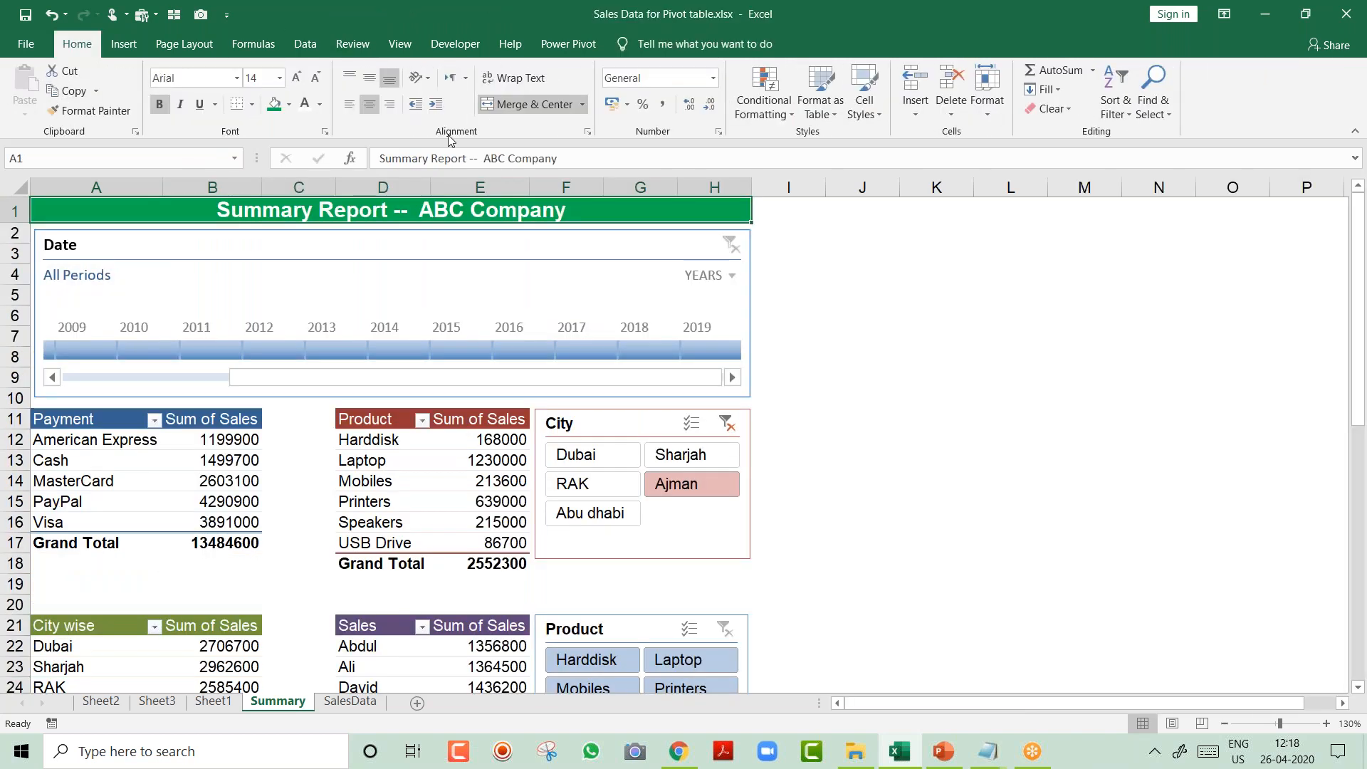
{"action": "left_click", "coordinate": [450, 247]}
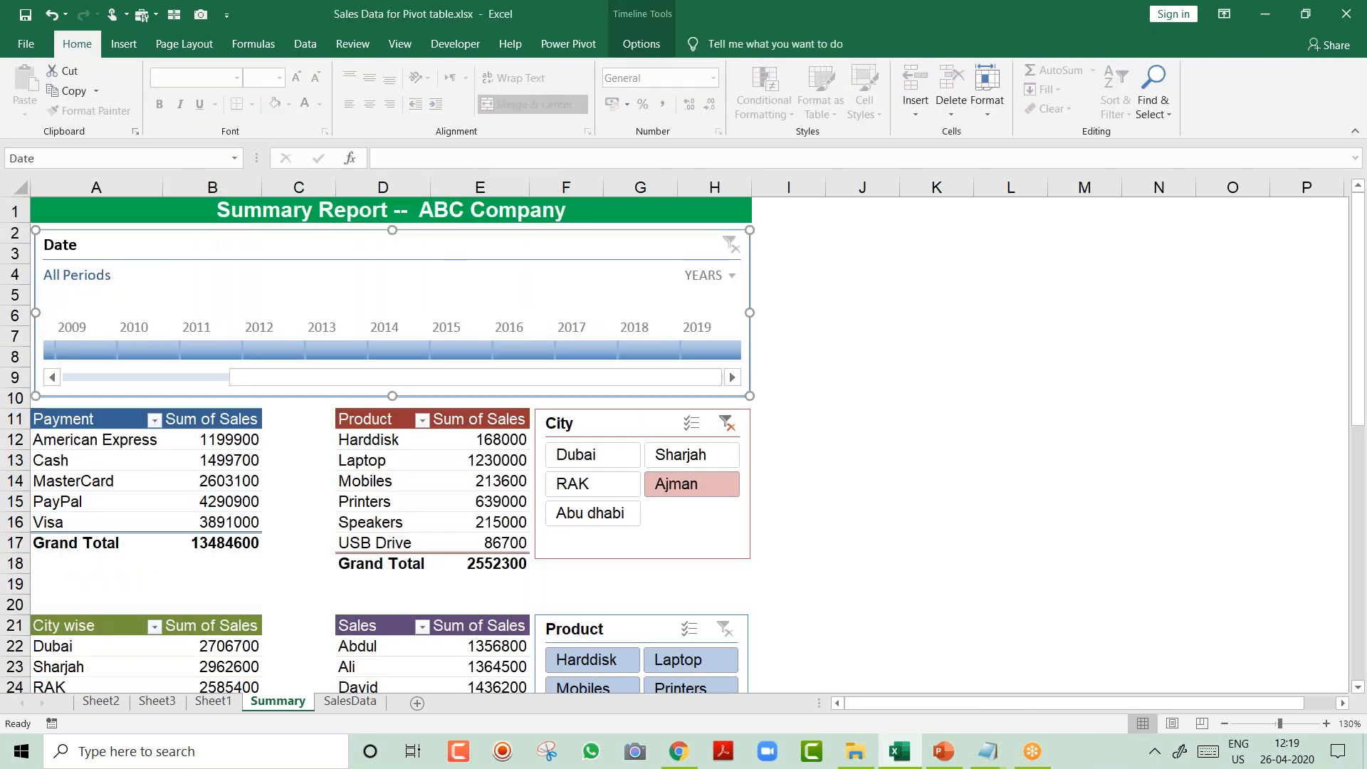
{"action": "left_click", "coordinate": [641, 47]}
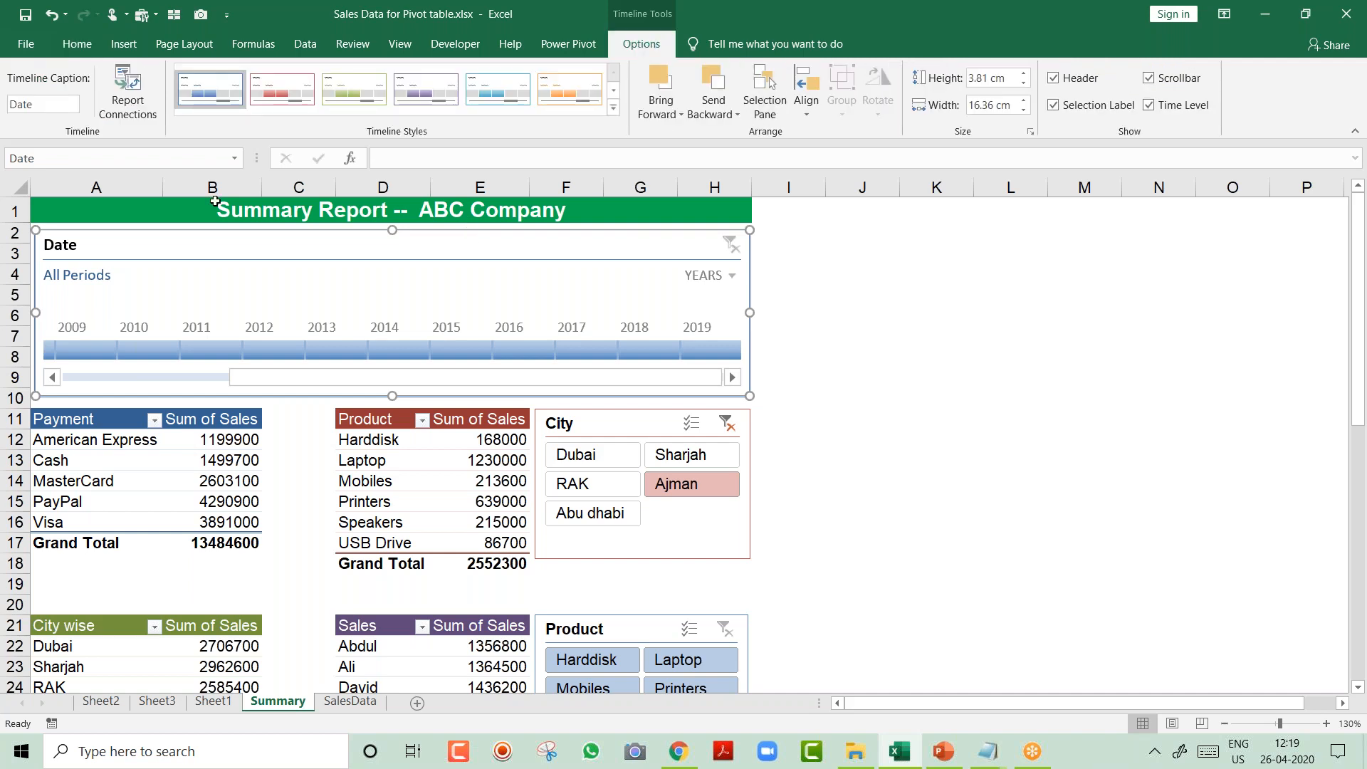
{"action": "left_click", "coordinate": [130, 100]}
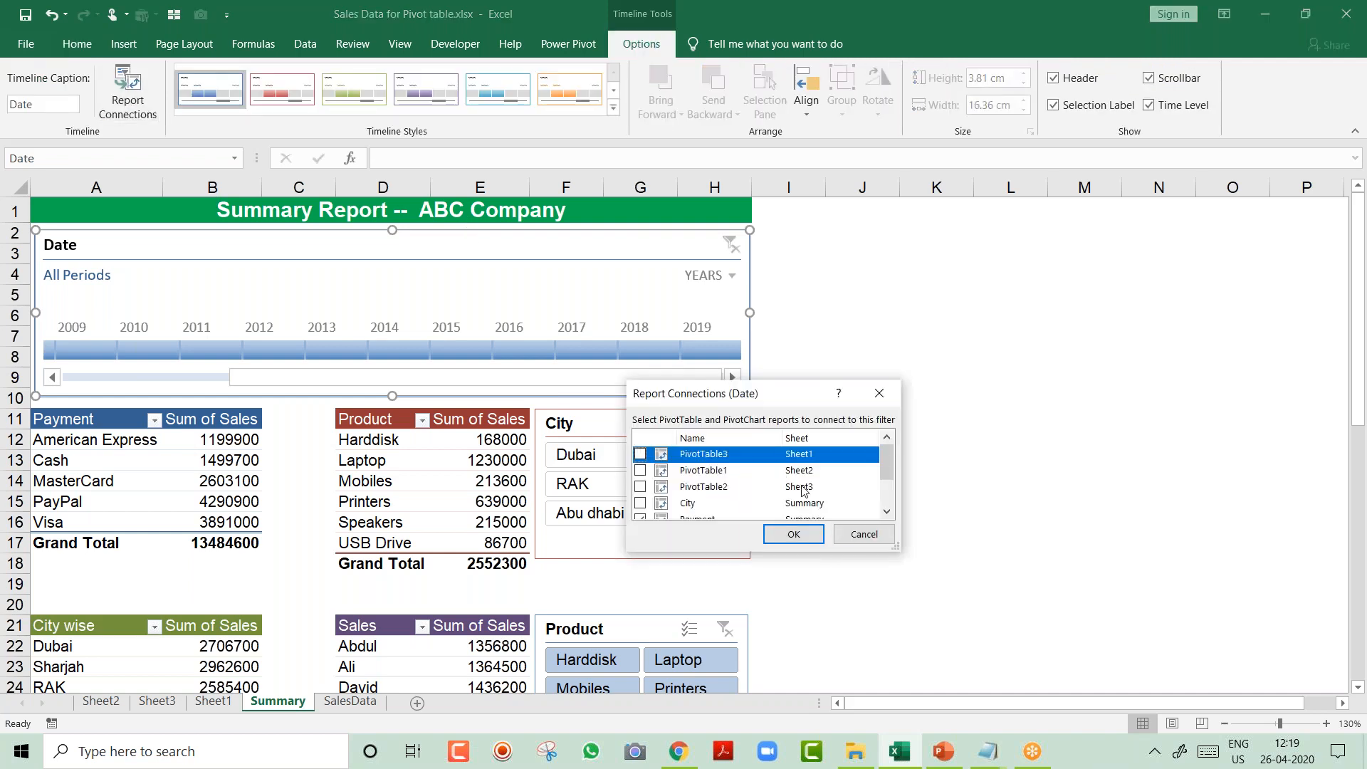
{"action": "left_click_drag", "start_coordinate": [890, 546], "coordinate": [921, 635]}
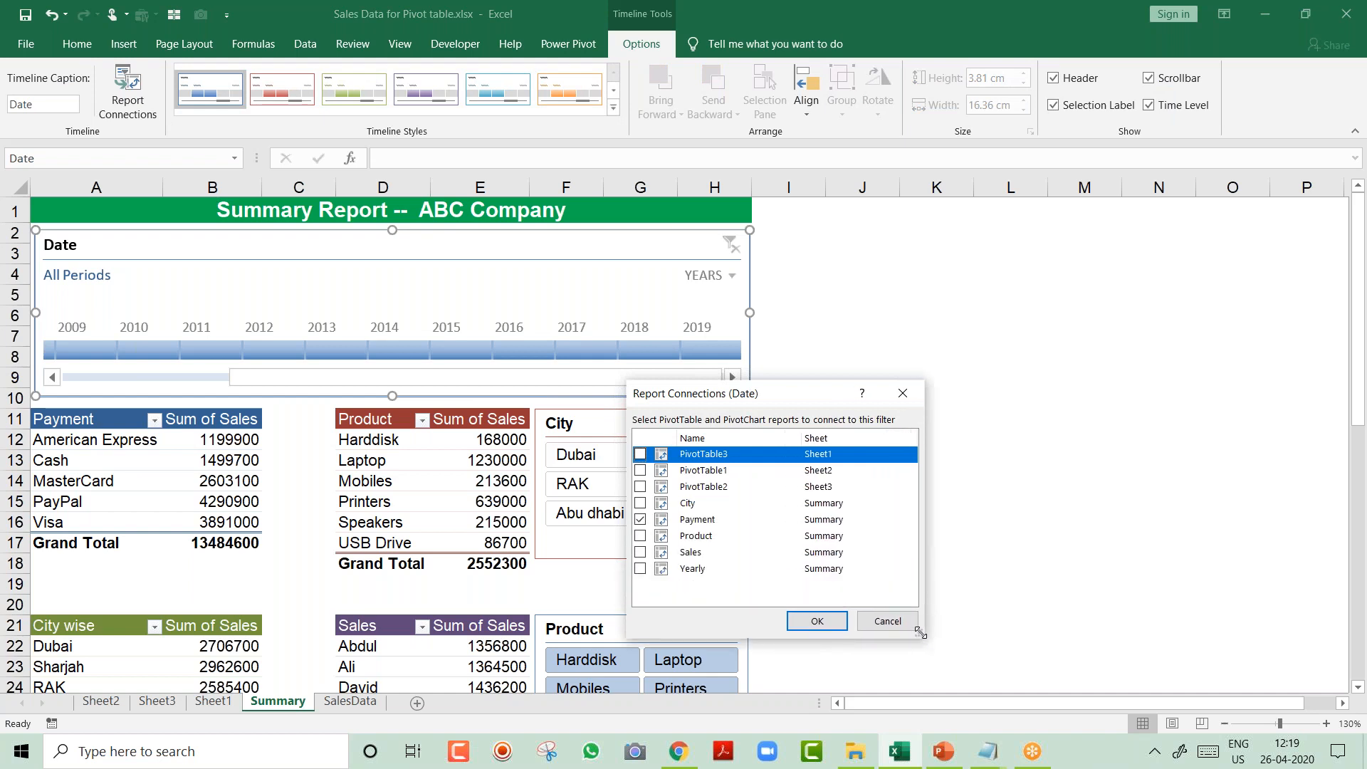
{"action": "left_click", "coordinate": [641, 552]}
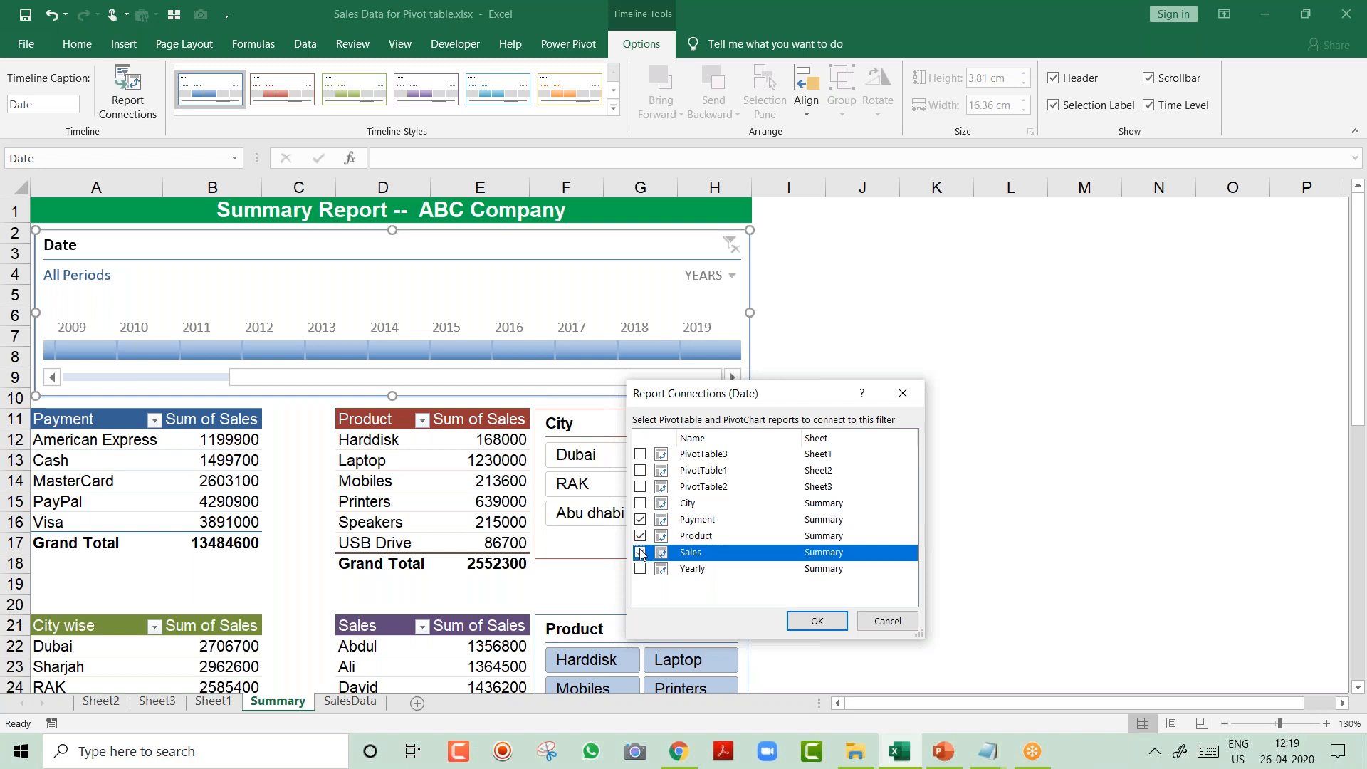
{"action": "left_click", "coordinate": [641, 504]}
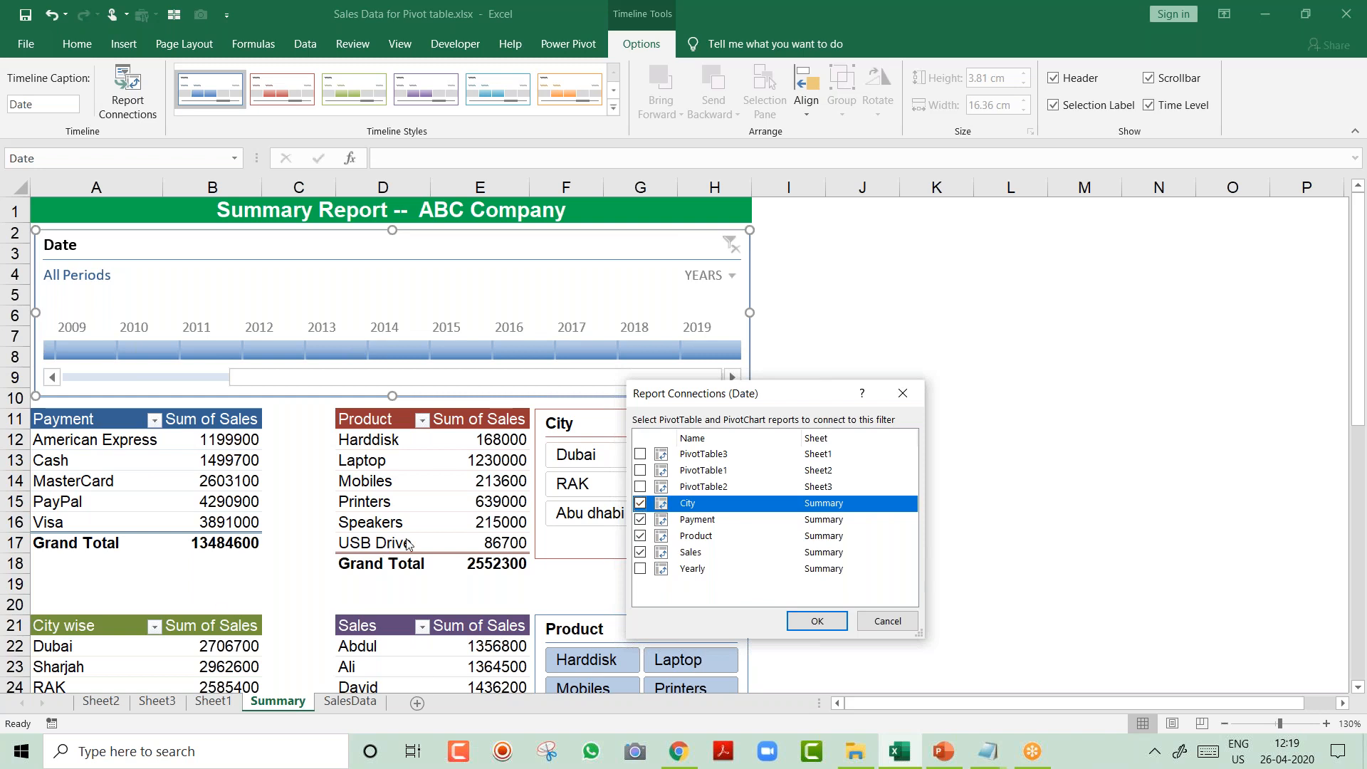
{"action": "left_click", "coordinate": [805, 621]}
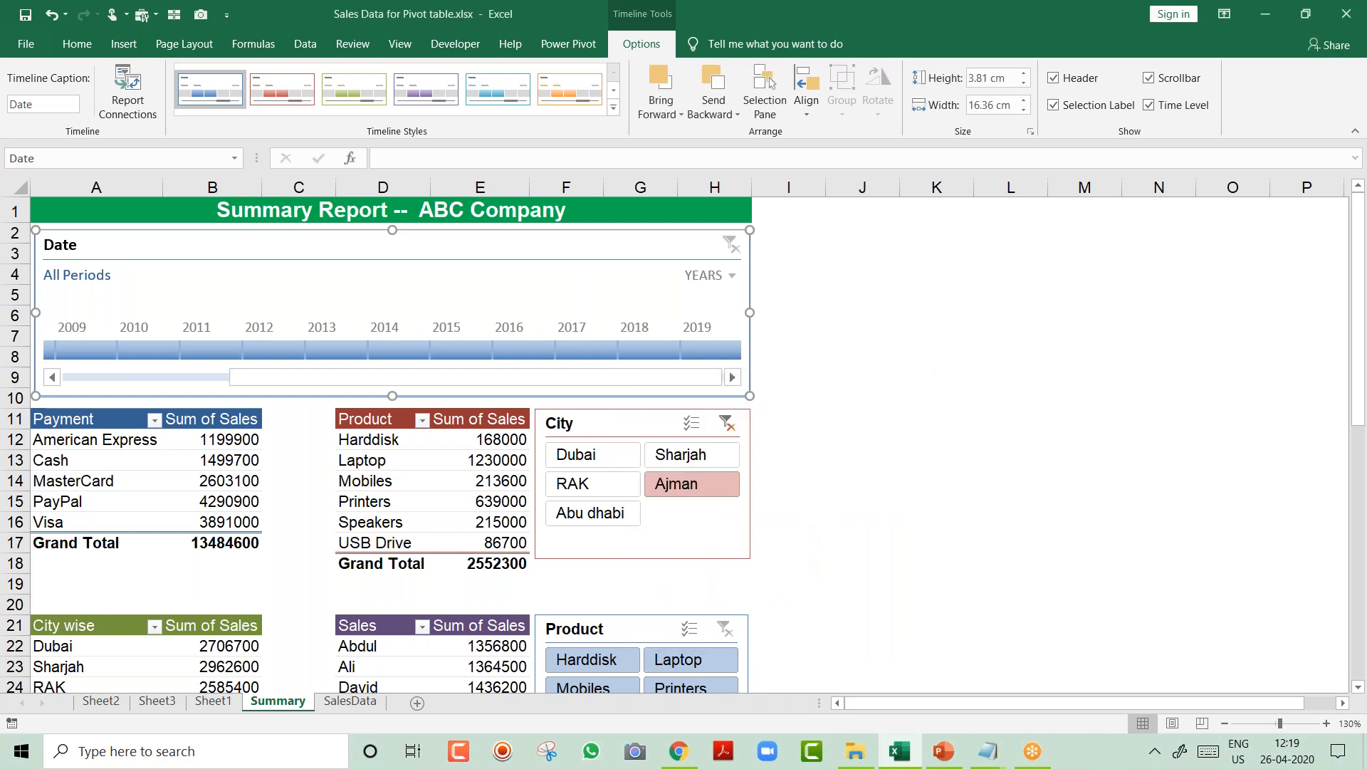
{"action": "left_click", "coordinate": [813, 337]}
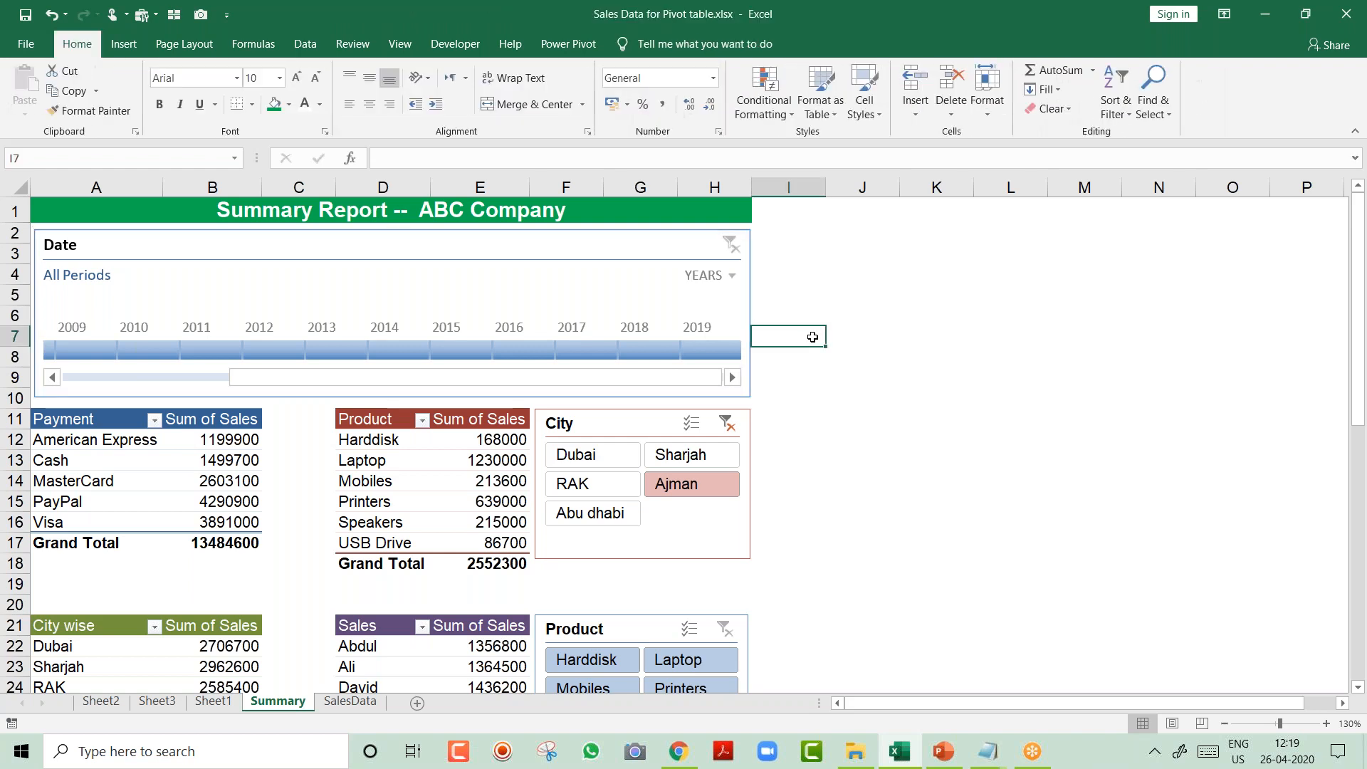
Filter the connected pivot tables by single years between 2013 and 2018 with the Date timeline, ending on 2014.
{"action": "left_click", "coordinate": [336, 352]}
{"action": "left_click", "coordinate": [388, 350]}
{"action": "left_click", "coordinate": [461, 350]}
{"action": "left_click", "coordinate": [523, 349]}
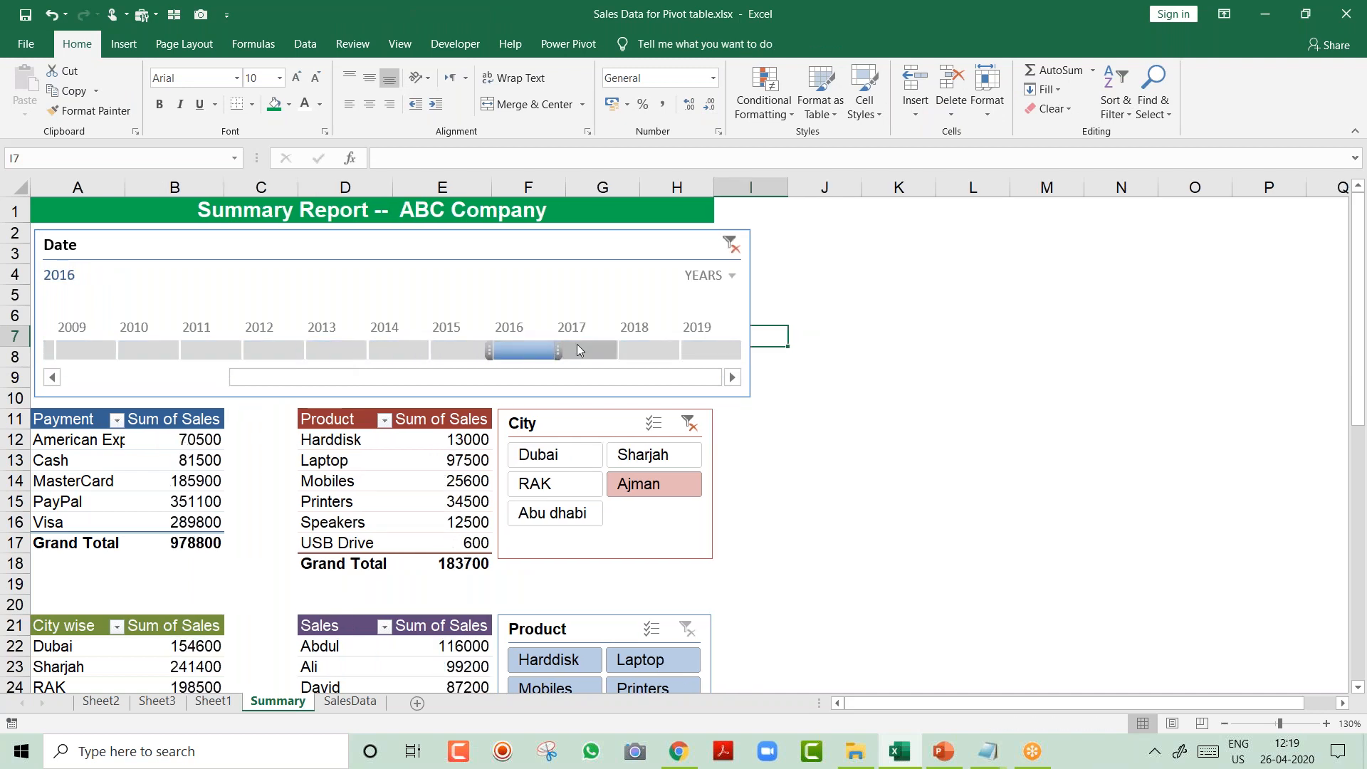
{"action": "left_click", "coordinate": [577, 350]}
{"action": "left_click", "coordinate": [645, 349]}
{"action": "left_click", "coordinate": [528, 353]}
{"action": "left_click", "coordinate": [335, 352]}
{"action": "left_click", "coordinate": [395, 350]}
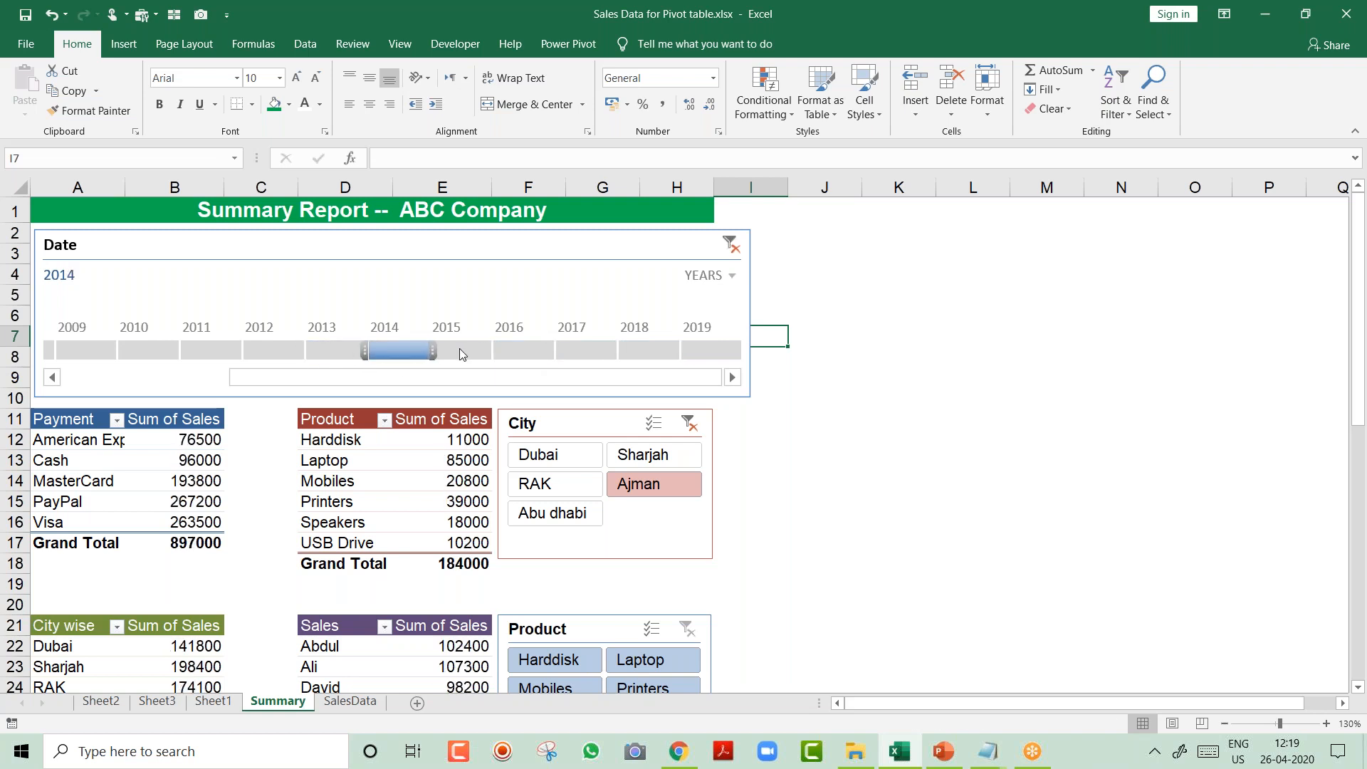
Filter the connected pivot tables by 2015, the range 2015 - 2016 and 2016 in turn, and clear the timeline filter.
{"action": "left_click", "coordinate": [456, 351]}
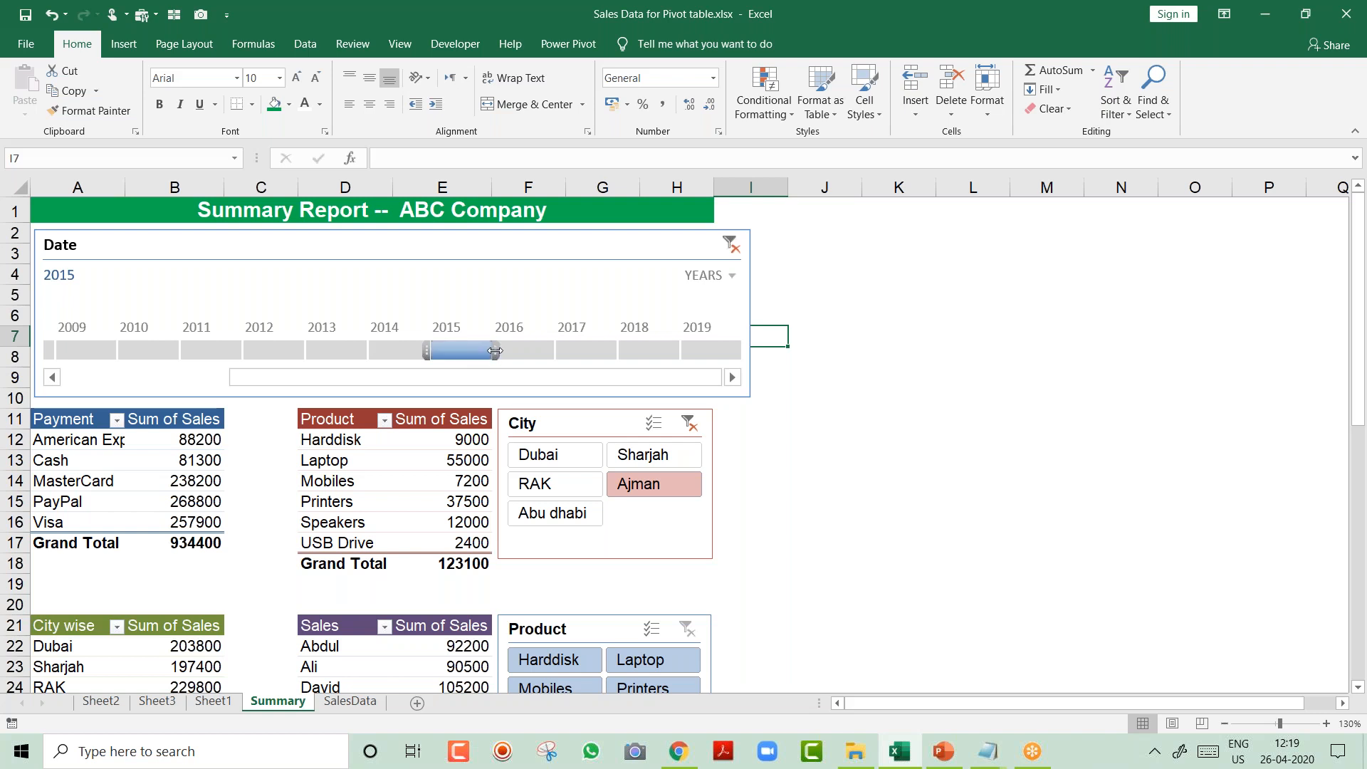
{"action": "left_click_drag", "start_coordinate": [495, 348], "coordinate": [554, 350]}
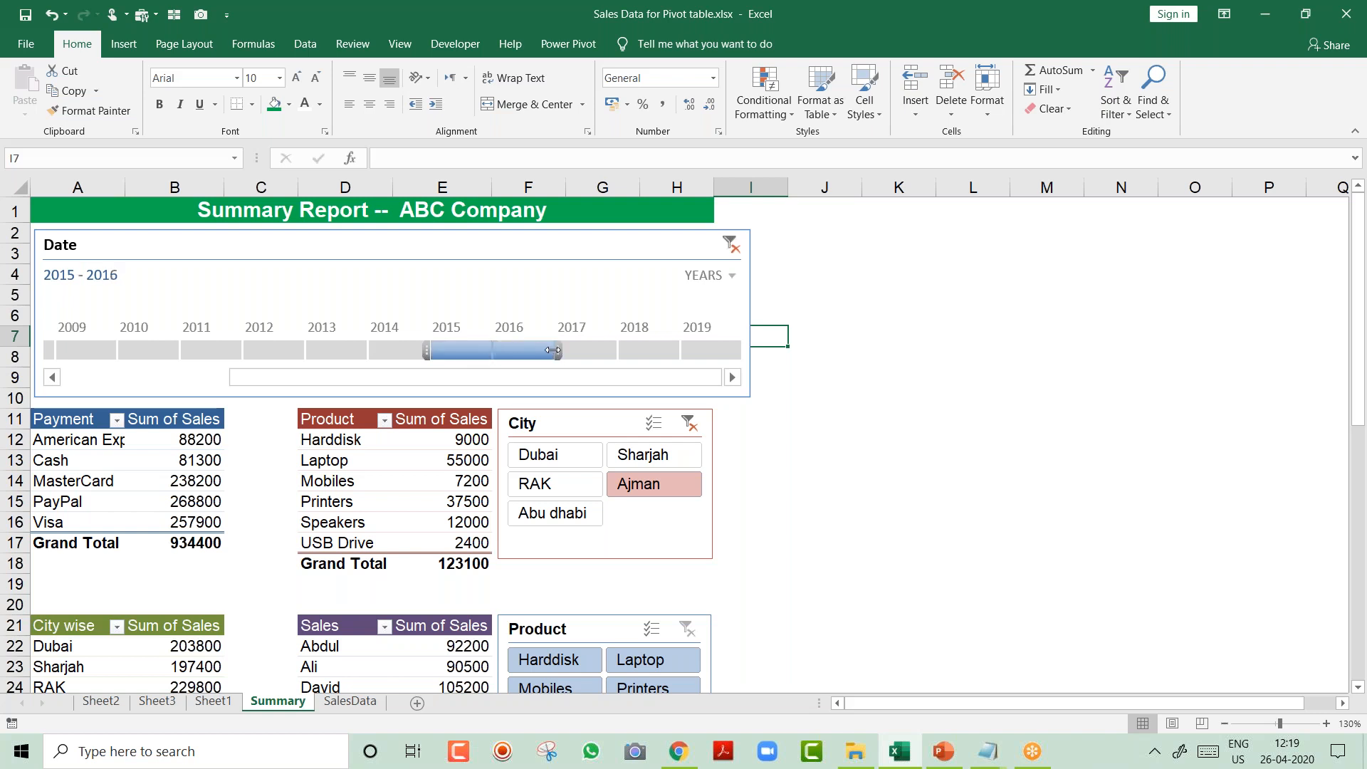
{"action": "left_click", "coordinate": [545, 350]}
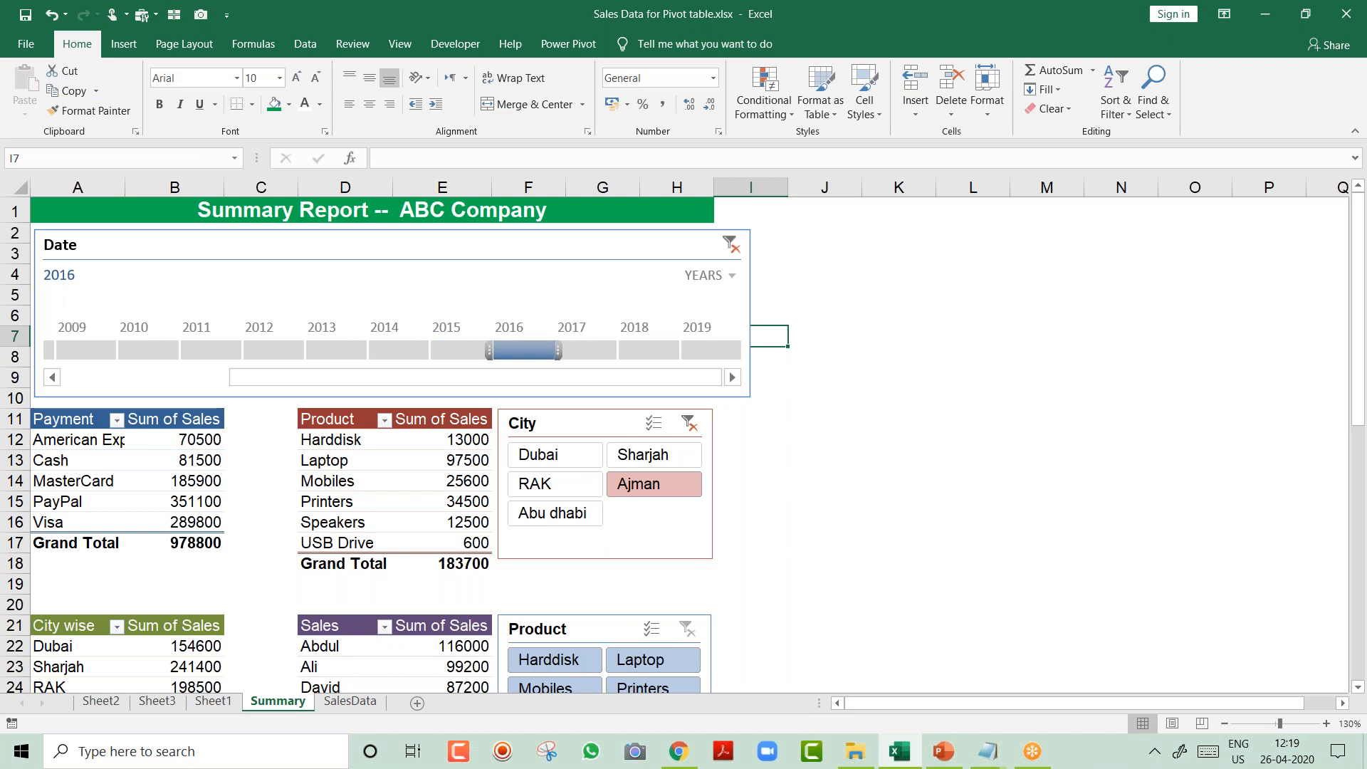
{"action": "left_click", "coordinate": [730, 246]}
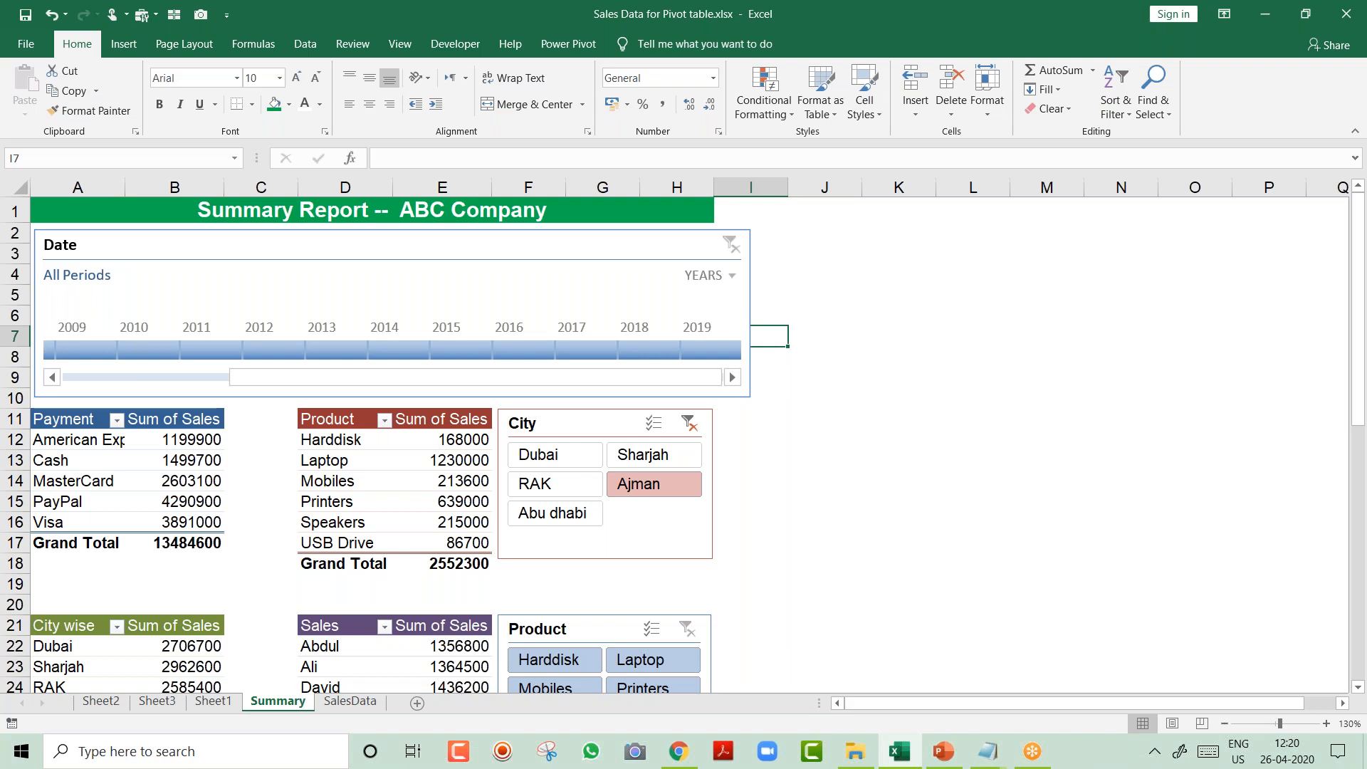
Switch the Date timeline to quarters and filter the pivot tables by single quarters, ending on Q2 2015.
{"action": "left_click", "coordinate": [728, 276]}
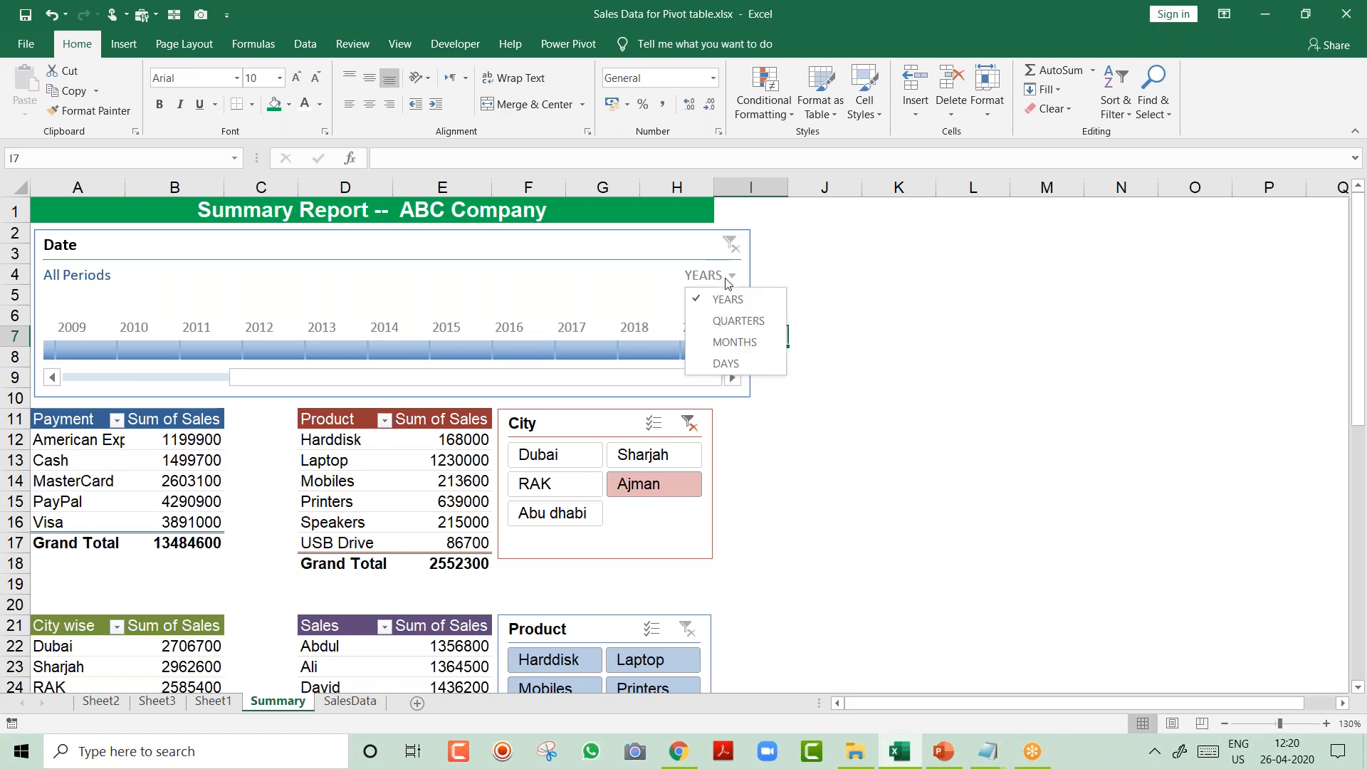
{"action": "left_click", "coordinate": [739, 322]}
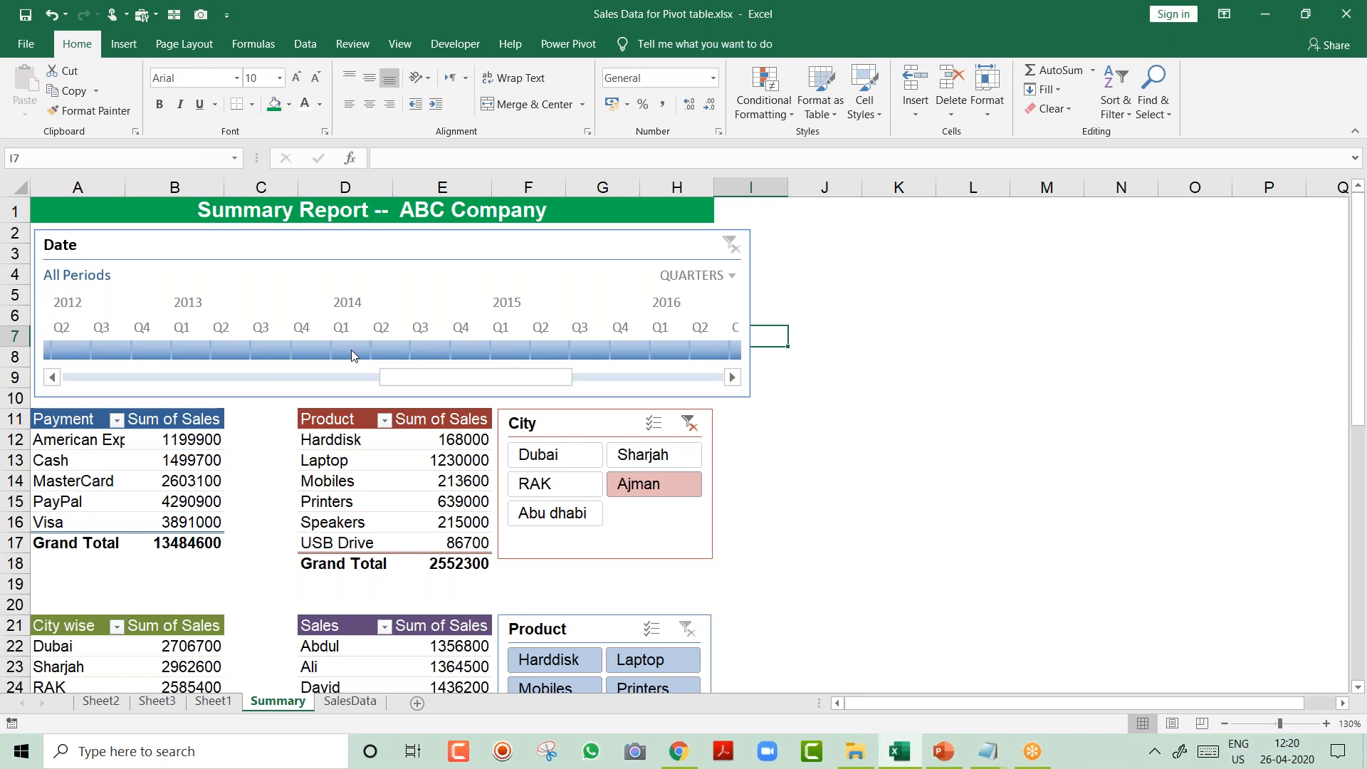
{"action": "left_click", "coordinate": [392, 349]}
{"action": "left_click_drag", "start_coordinate": [392, 349], "coordinate": [561, 352]}
Switch the Date timeline to months, filter the pivot tables by single months of 2015 ending on June, and clear the filter.
{"action": "left_click", "coordinate": [695, 277]}
{"action": "left_click", "coordinate": [704, 341]}
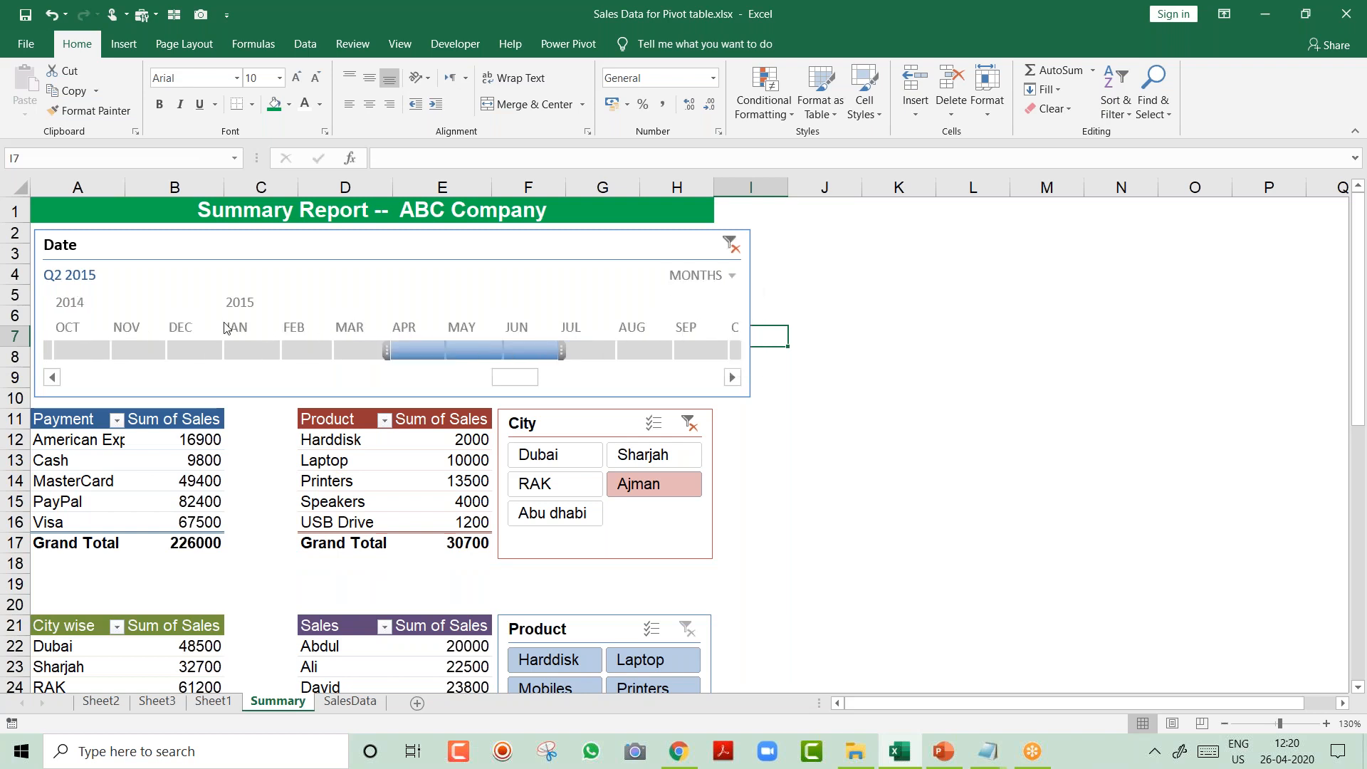
{"action": "left_click", "coordinate": [276, 352]}
{"action": "left_click_drag", "start_coordinate": [275, 352], "coordinate": [424, 346]}
{"action": "left_click", "coordinate": [497, 349]}
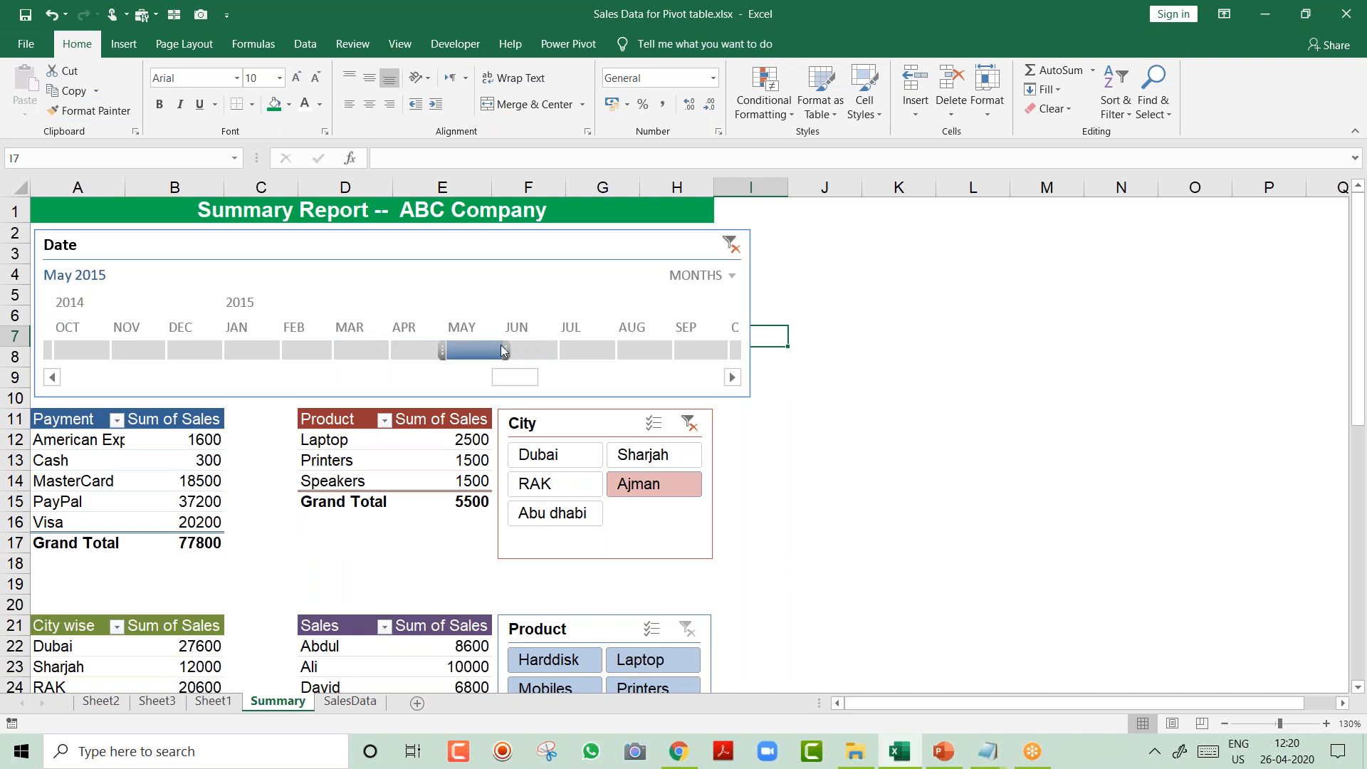
{"action": "left_click", "coordinate": [531, 349]}
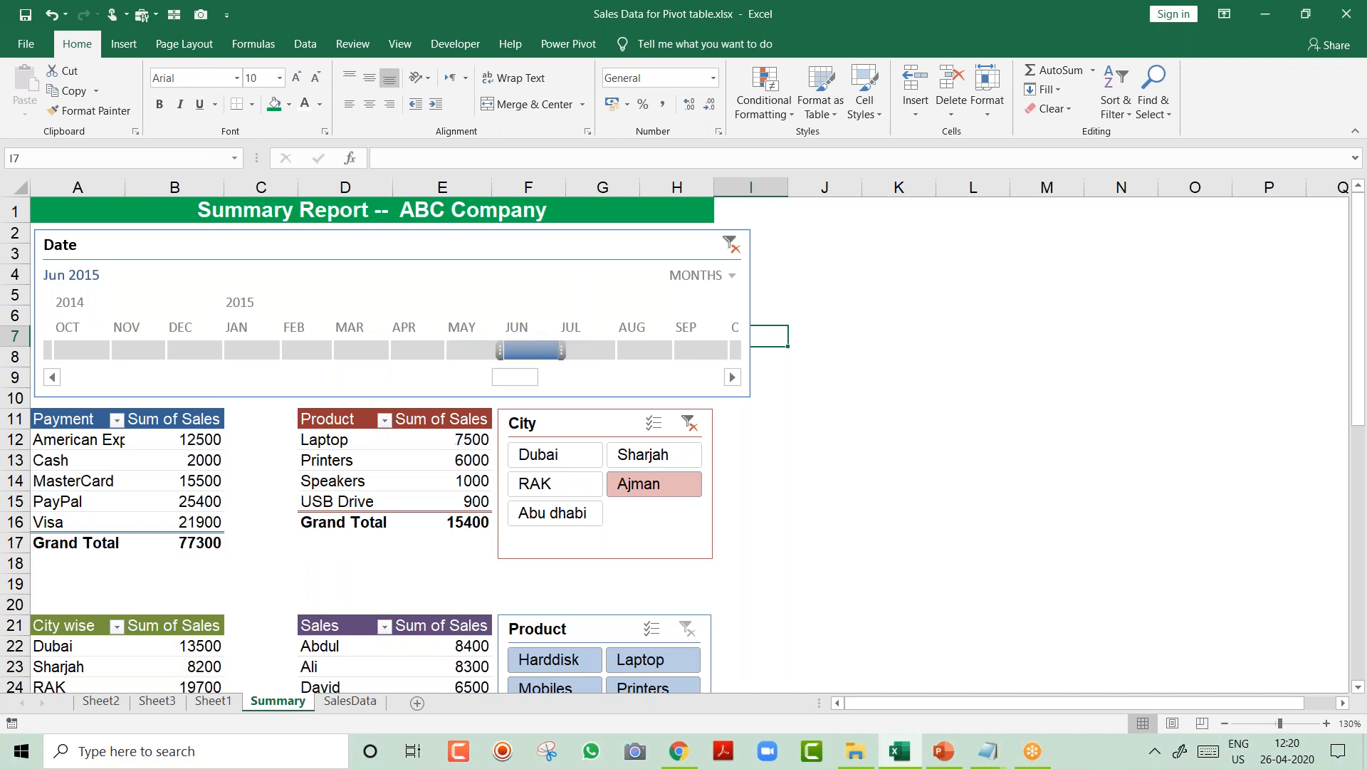
{"action": "left_click", "coordinate": [734, 246]}
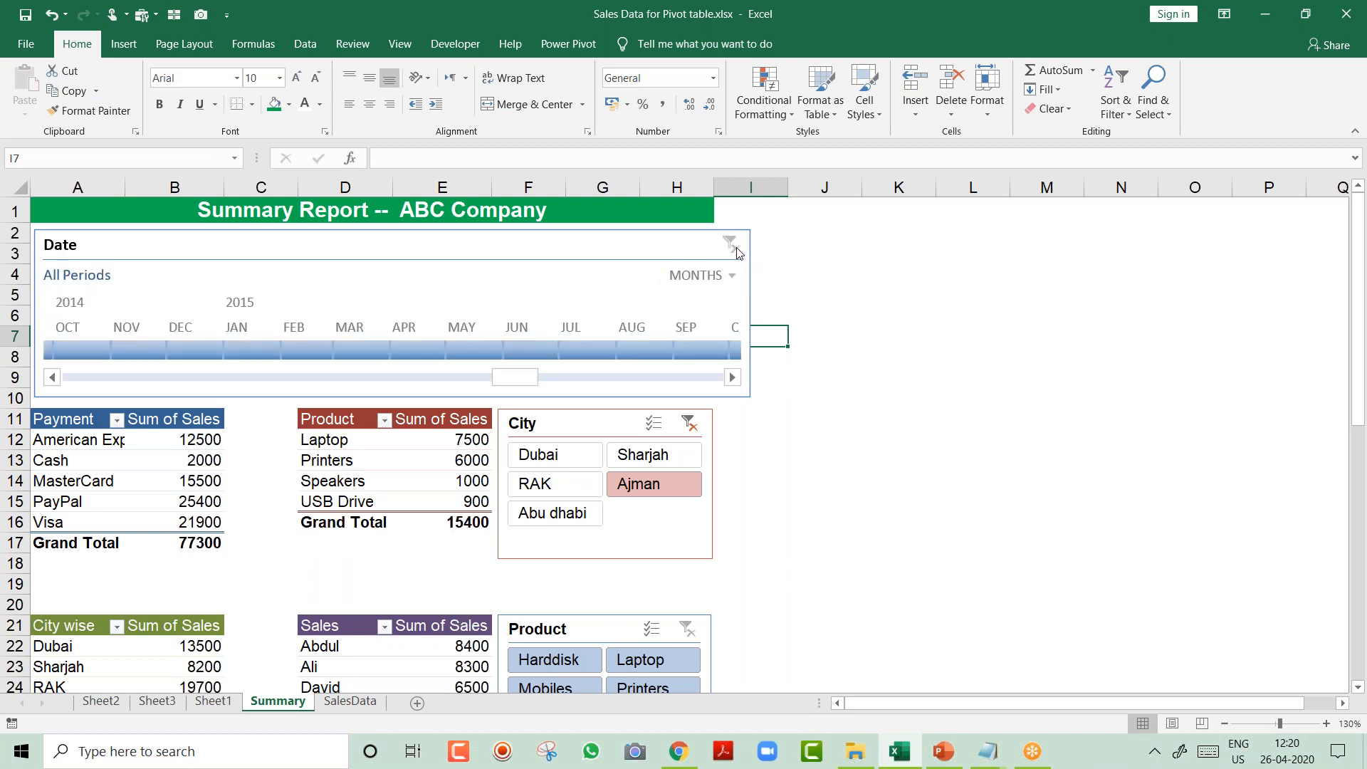
Return the Date timeline to years, filter the pivot tables by single years from 2016 back to 2013, and clear the filter.
{"action": "left_click", "coordinate": [728, 277]}
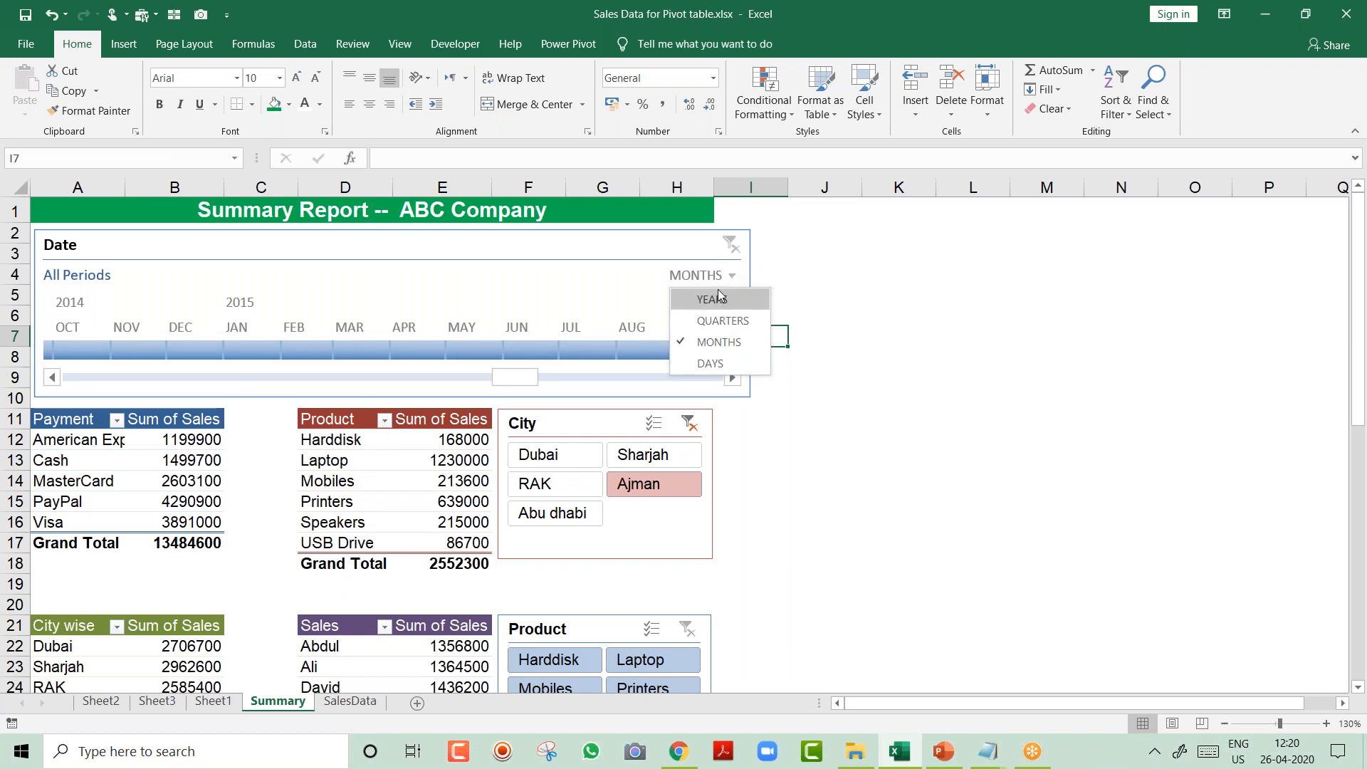
{"action": "left_click", "coordinate": [716, 299]}
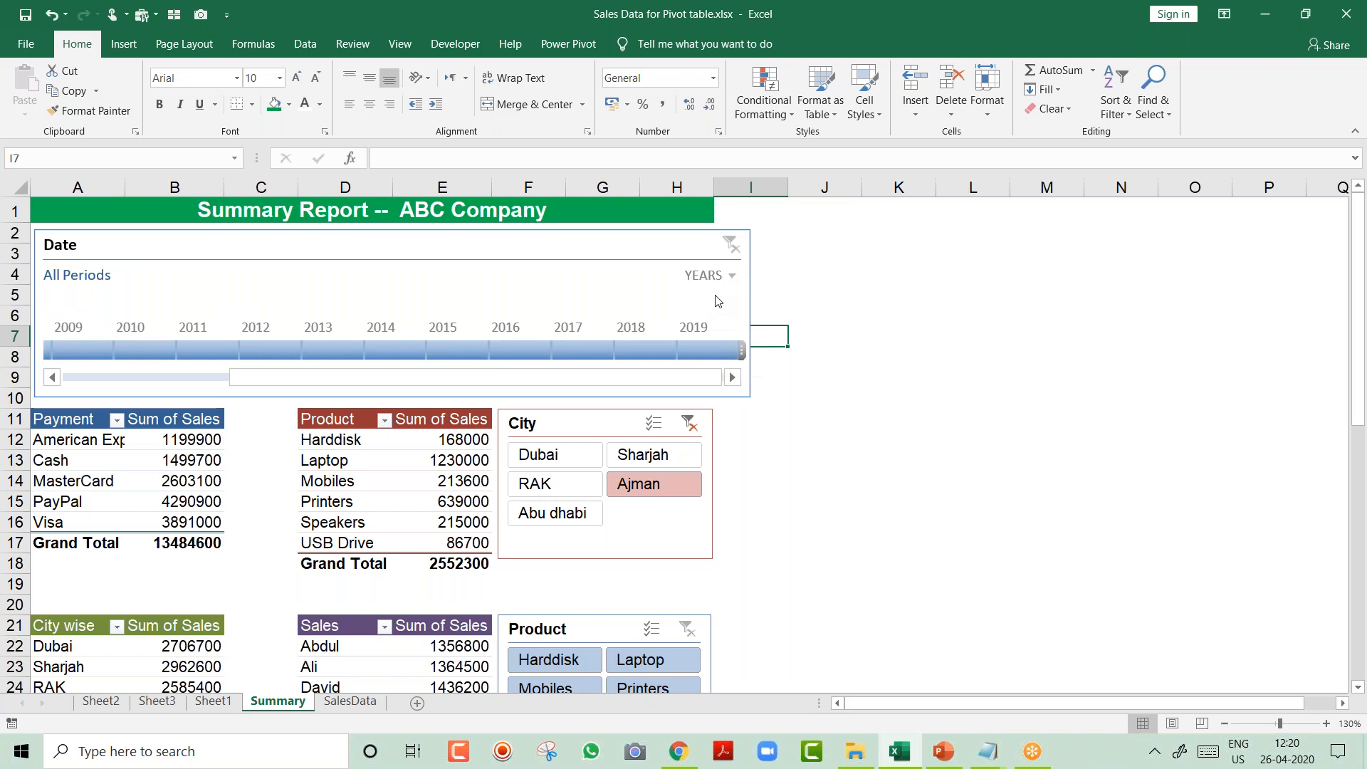
{"action": "left_click", "coordinate": [456, 351]}
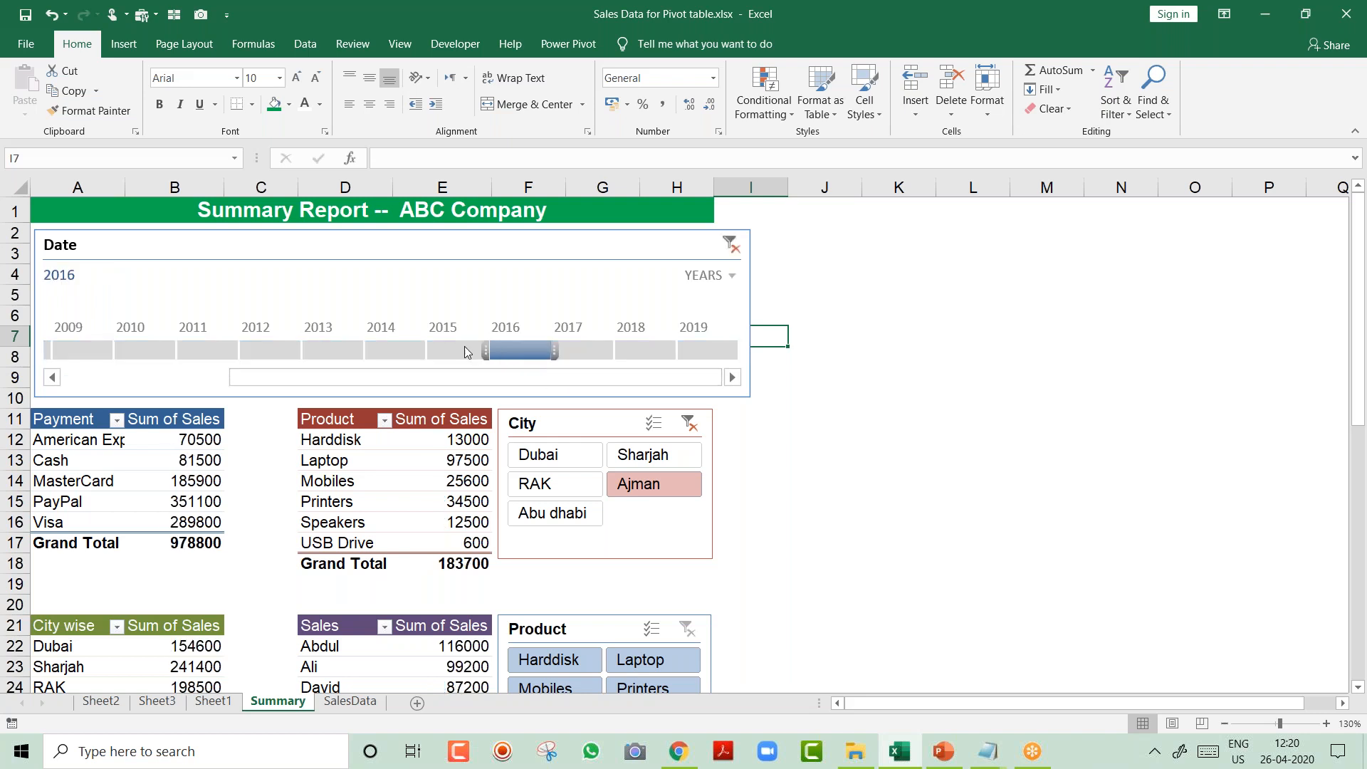
{"action": "left_click_drag", "start_coordinate": [456, 351], "coordinate": [357, 362]}
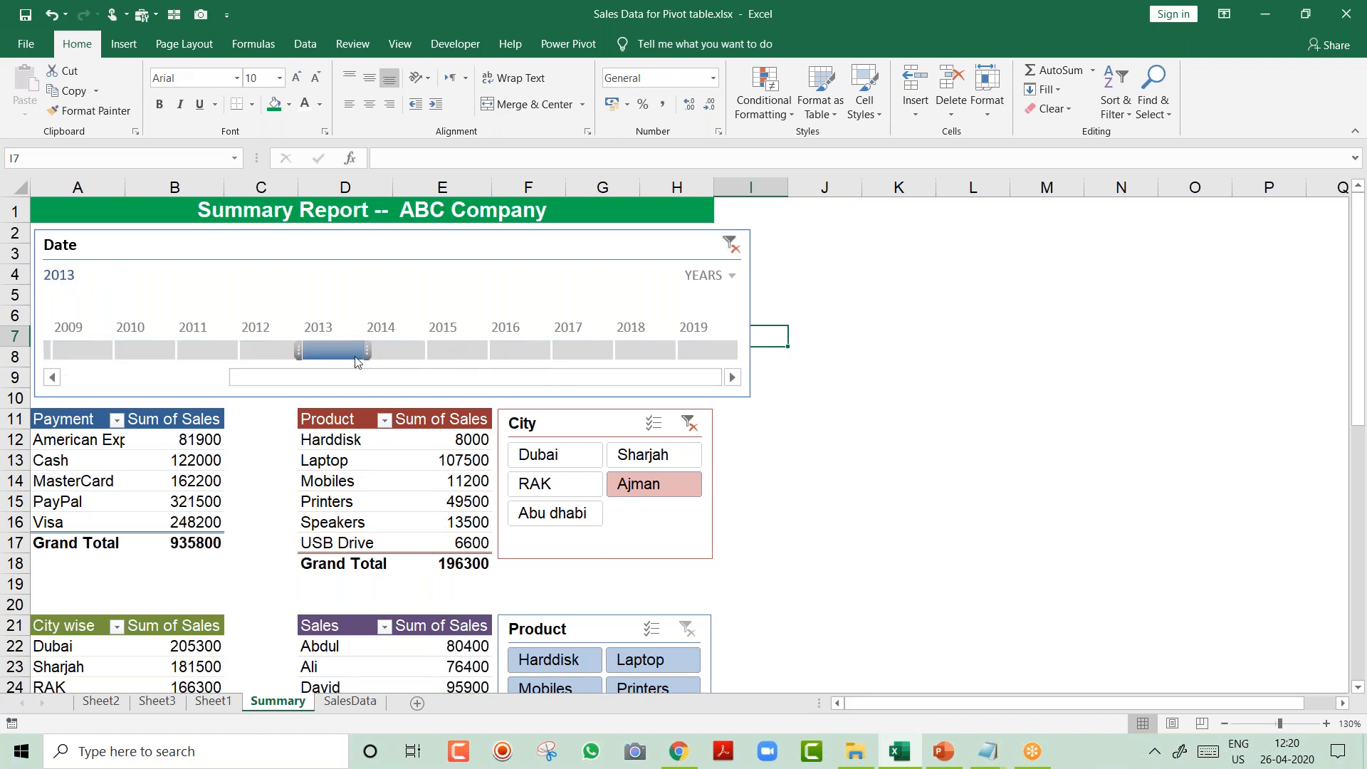
{"action": "left_click", "coordinate": [732, 247]}
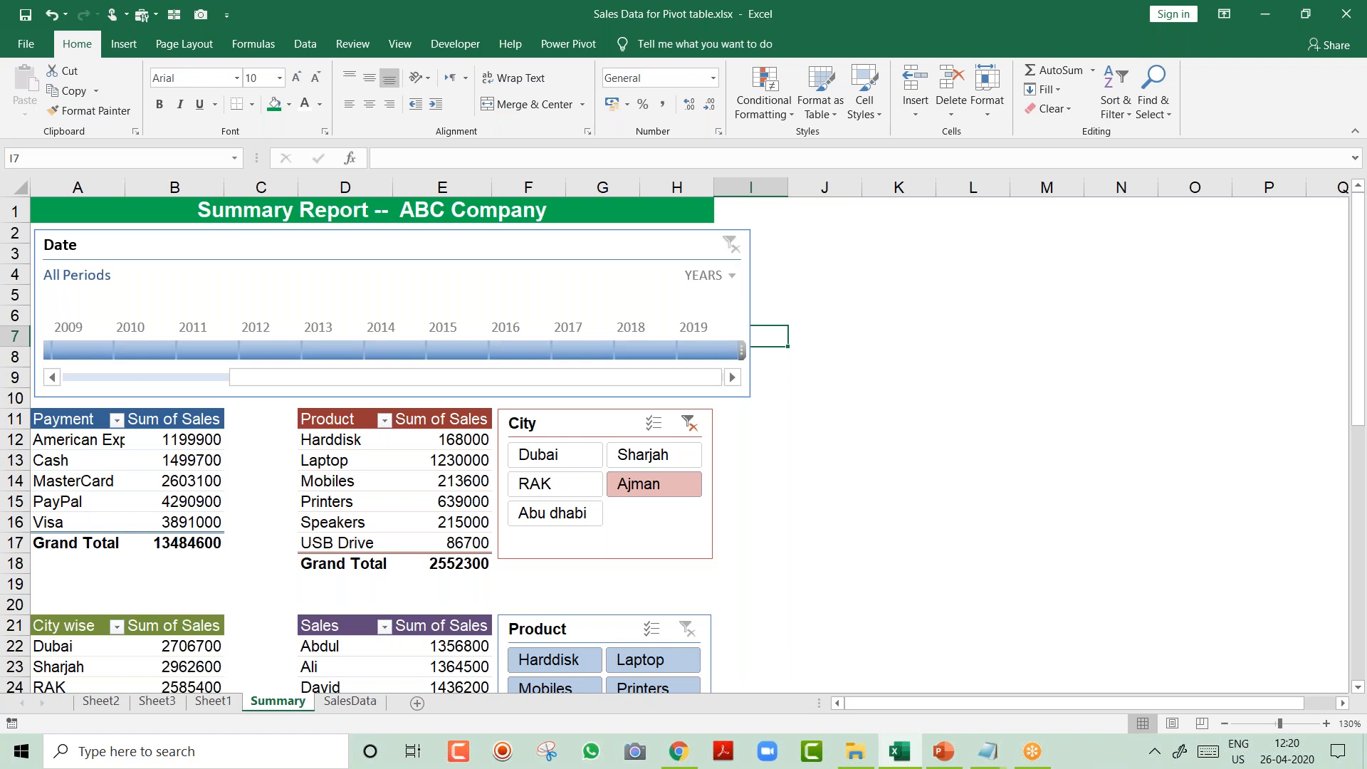
{"action": "left_click", "coordinate": [645, 251]}
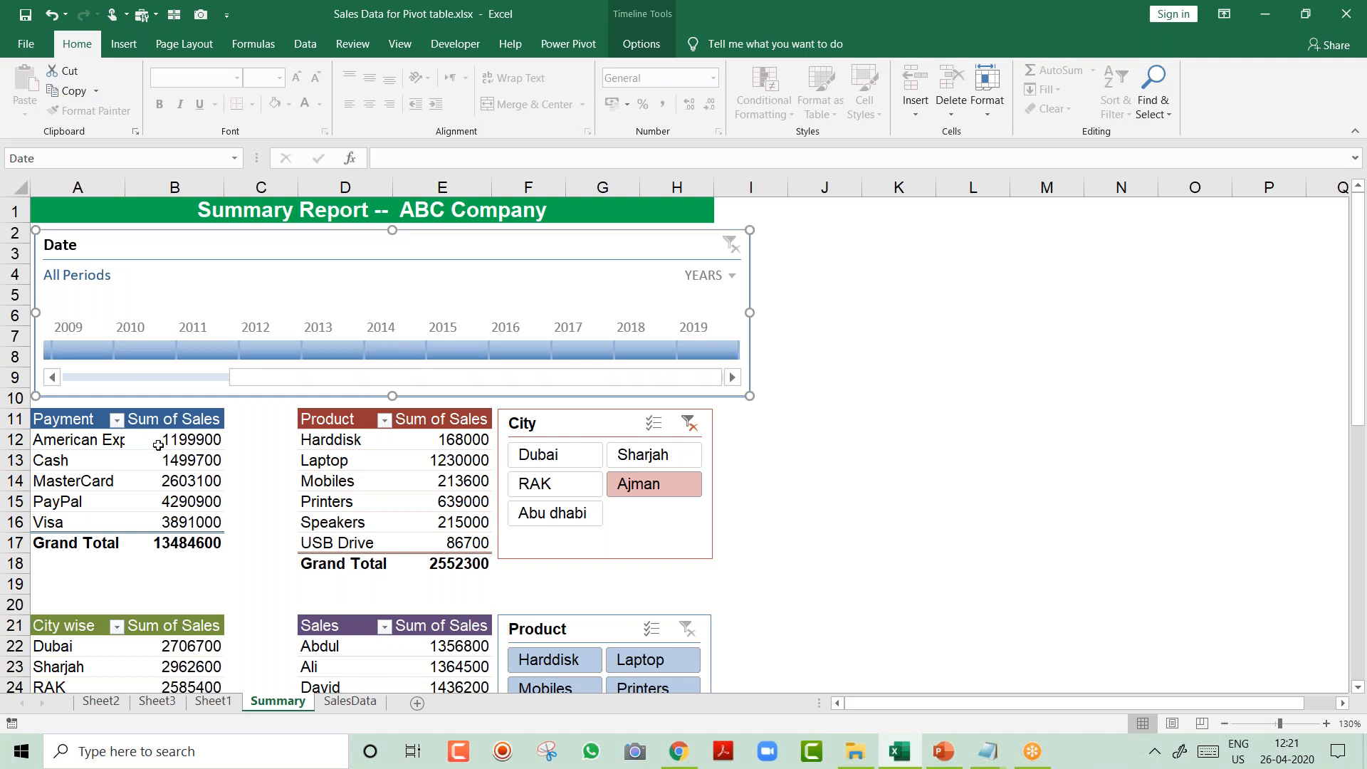
{"action": "left_click", "coordinate": [158, 440]}
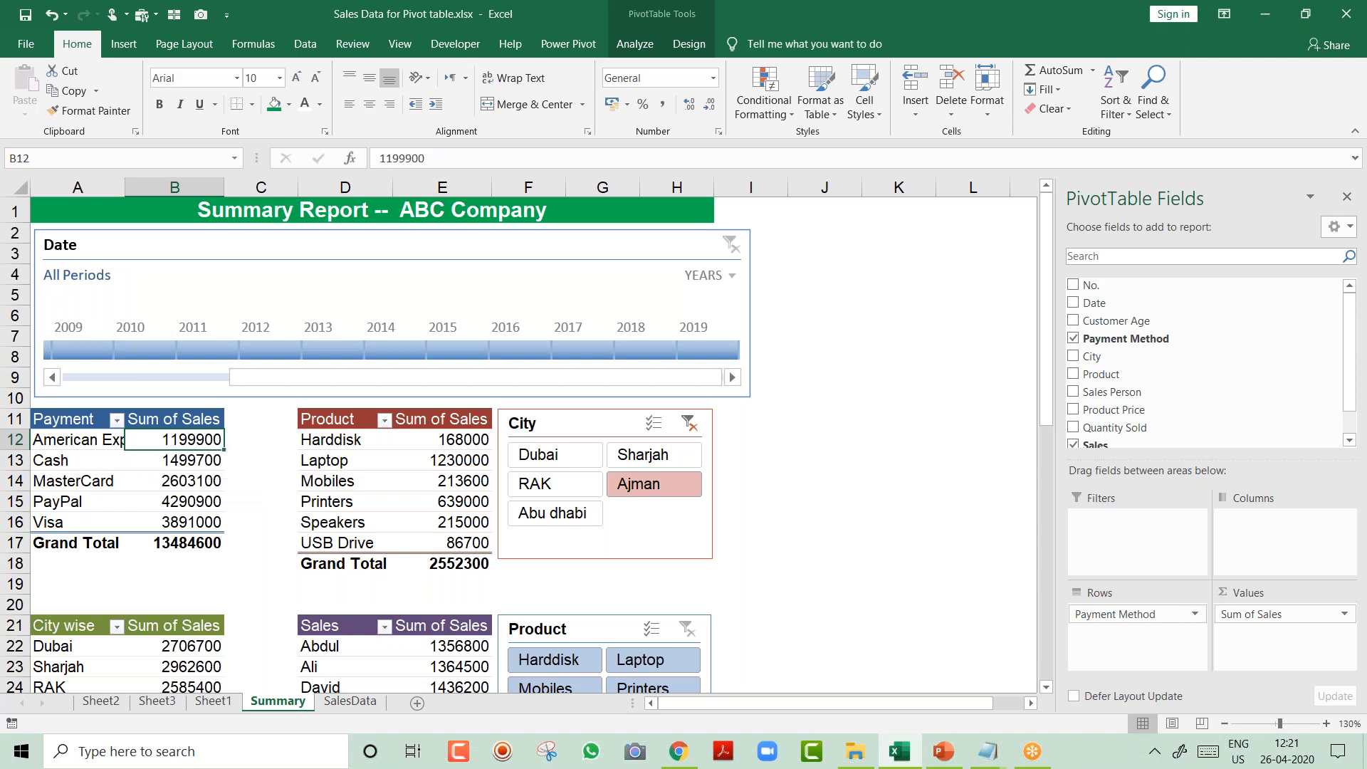
{"action": "left_click", "coordinate": [404, 245]}
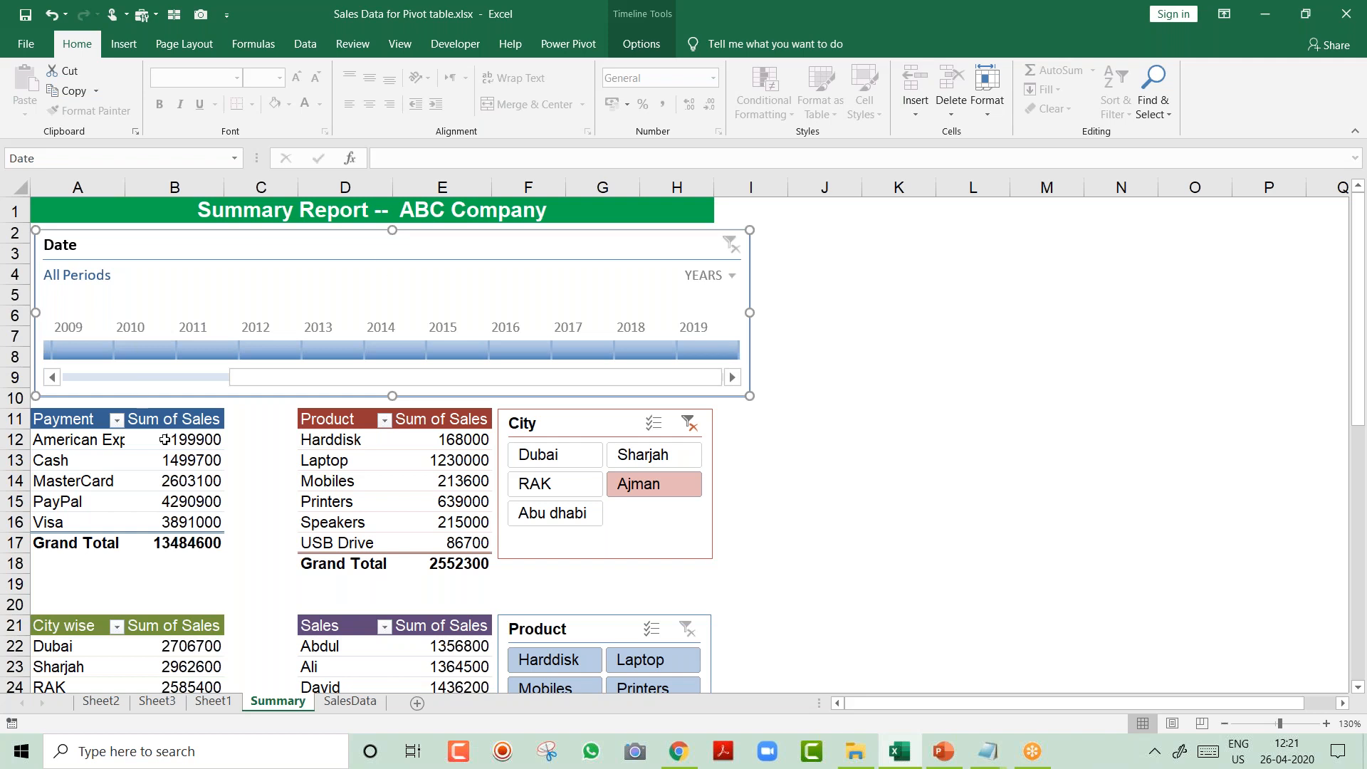
{"action": "left_click", "coordinate": [165, 440]}
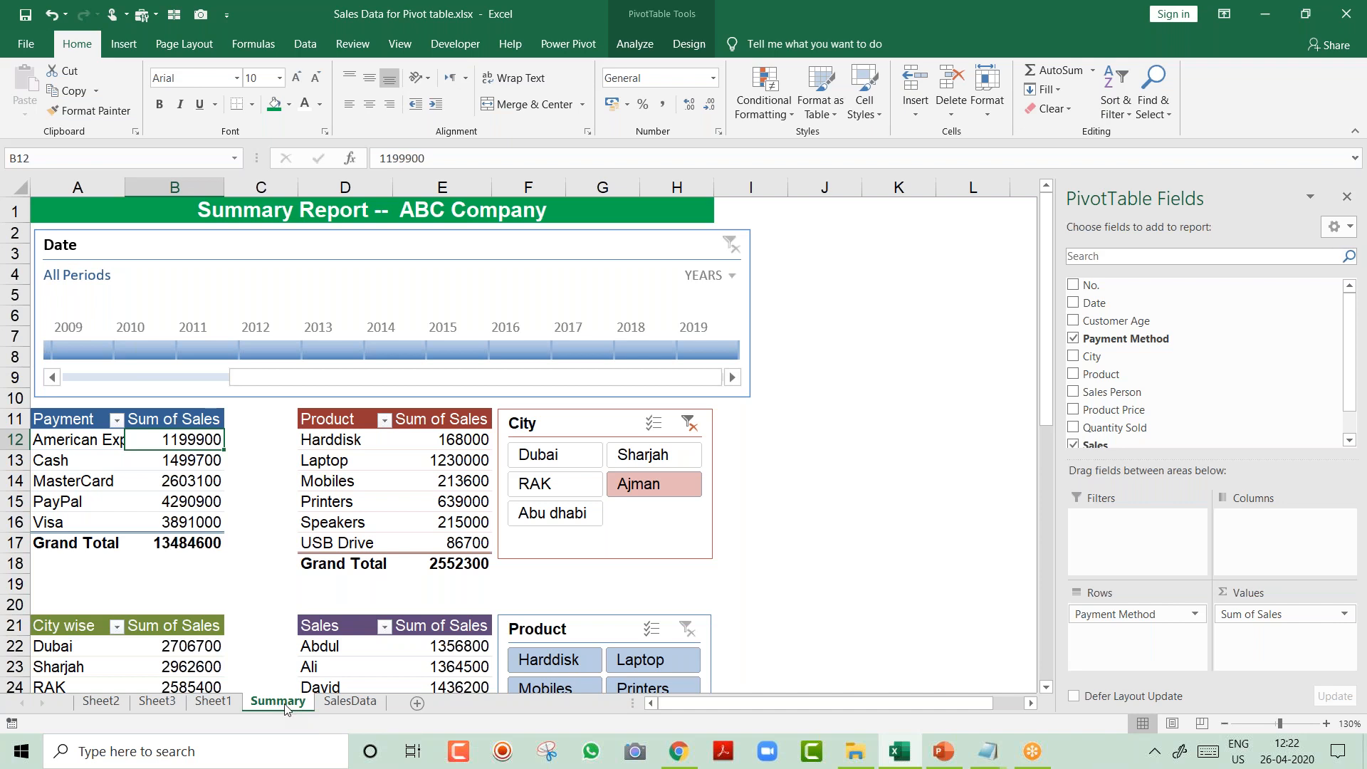
Add a new worksheet after Summary and name it Dashboard.
{"action": "left_click", "coordinate": [417, 704]}
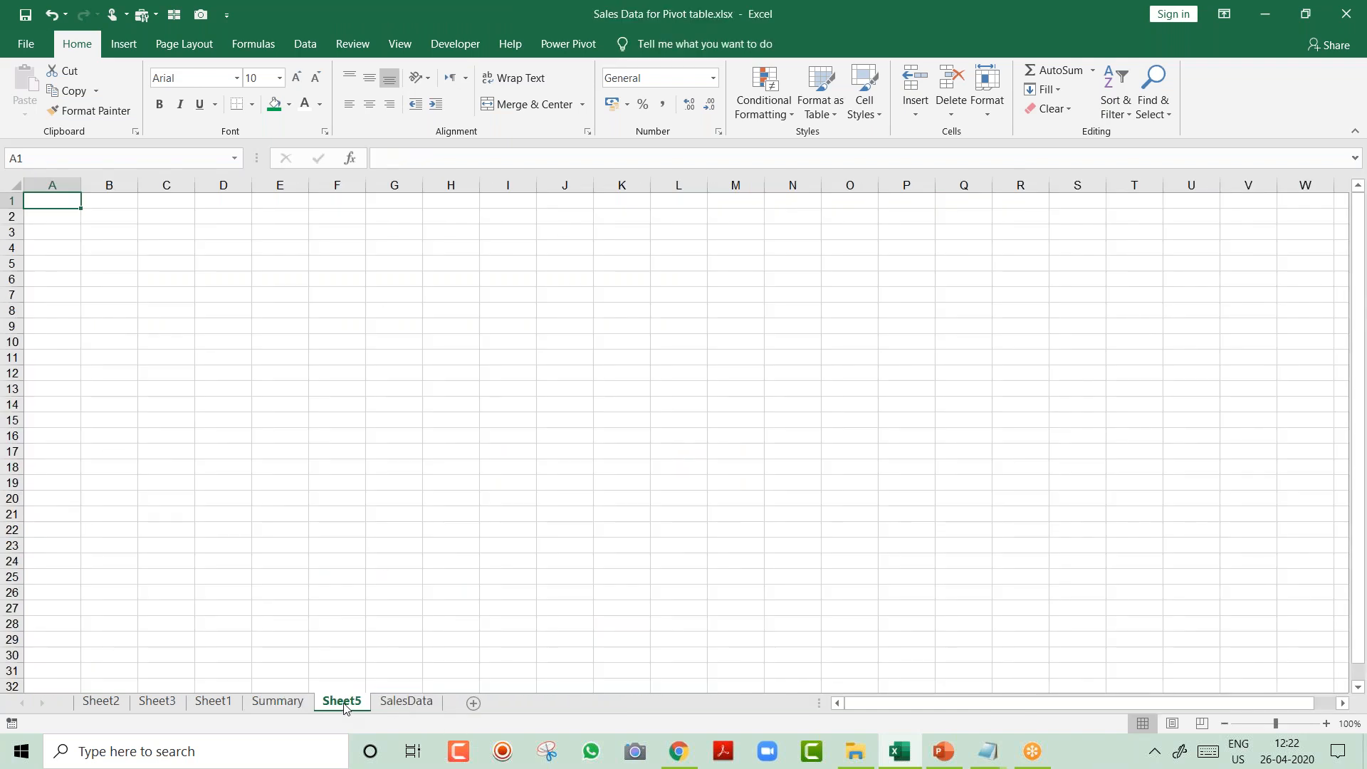
{"action": "double_click", "coordinate": [346, 700]}
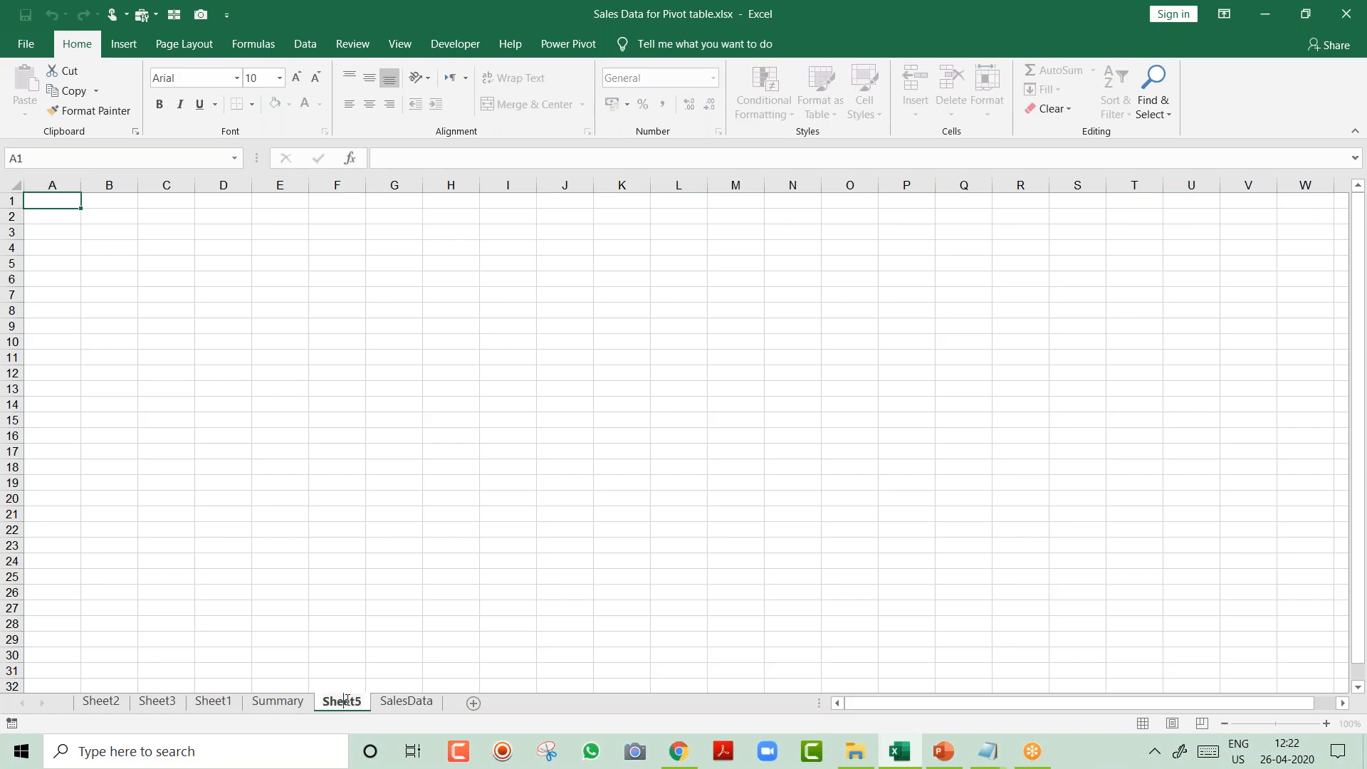
{"action": "type", "text": "Dasj"}
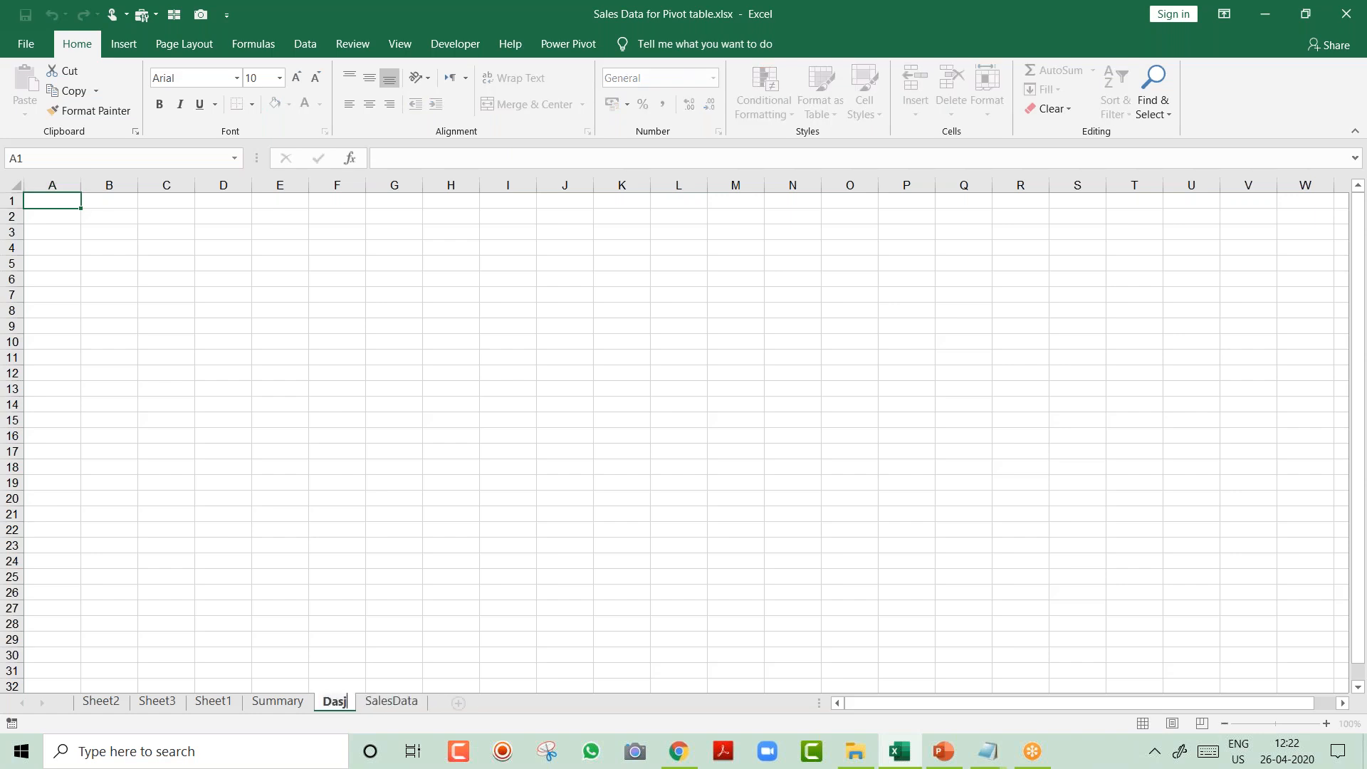
{"action": "key", "text": "BackSpace"}
{"action": "type", "text": "hboard"}
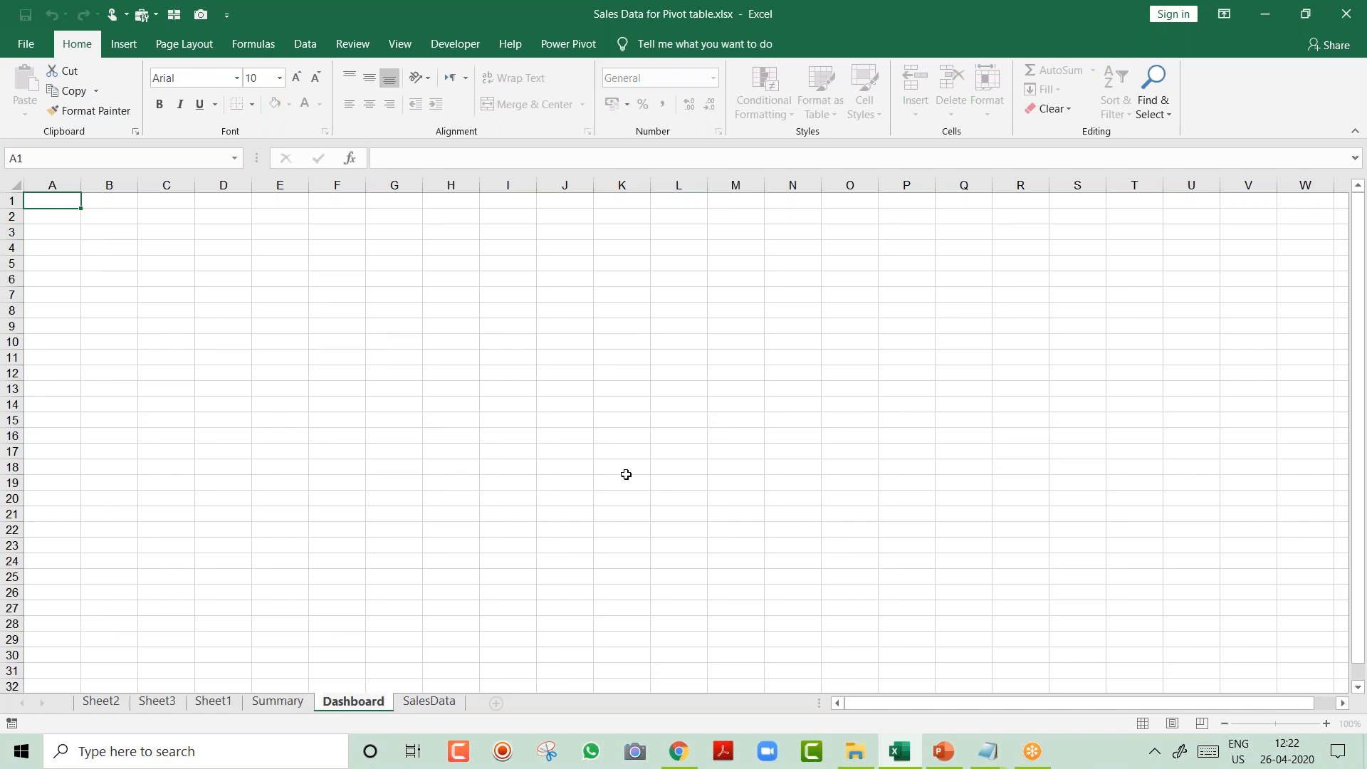
{"action": "key", "text": "Return"}
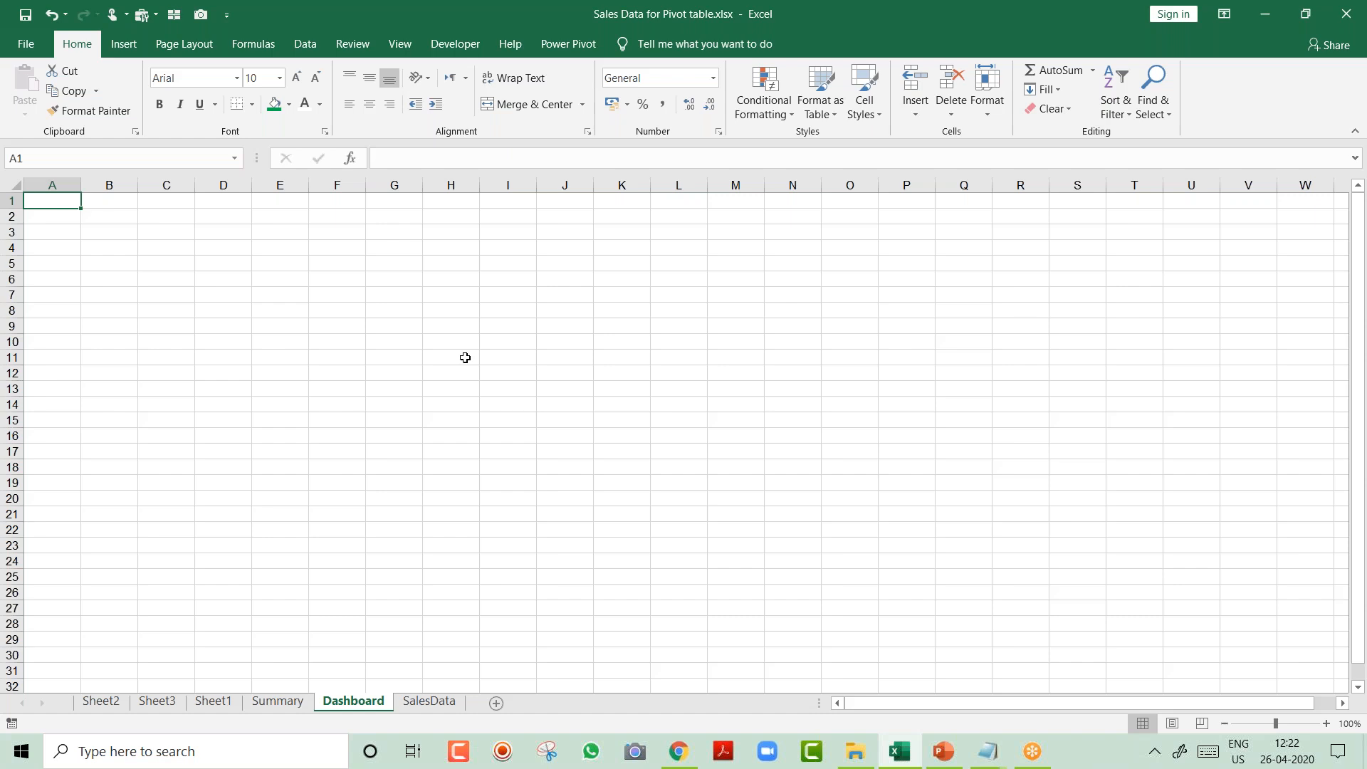
{"action": "key", "text": "ctrl+Page_Up"}
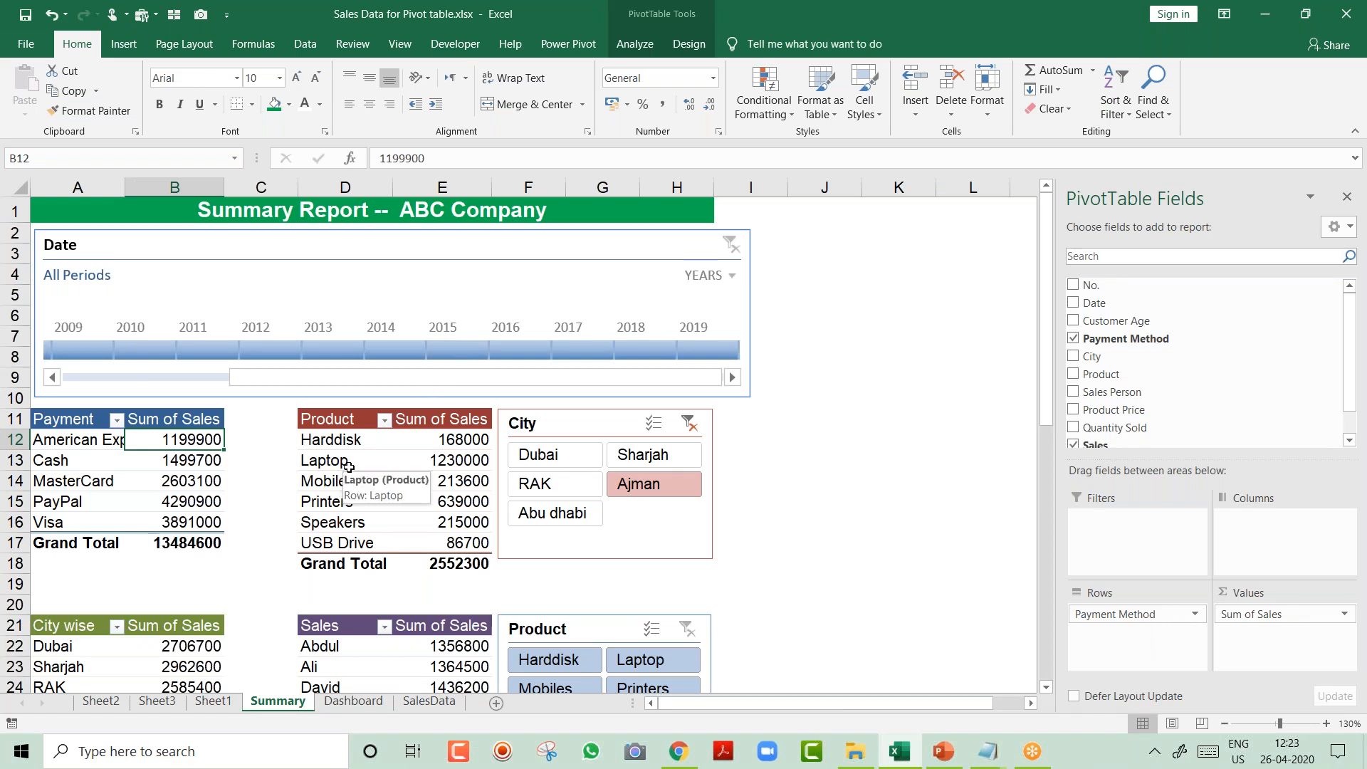
{"action": "key", "text": "ctrl+Page_Down"}
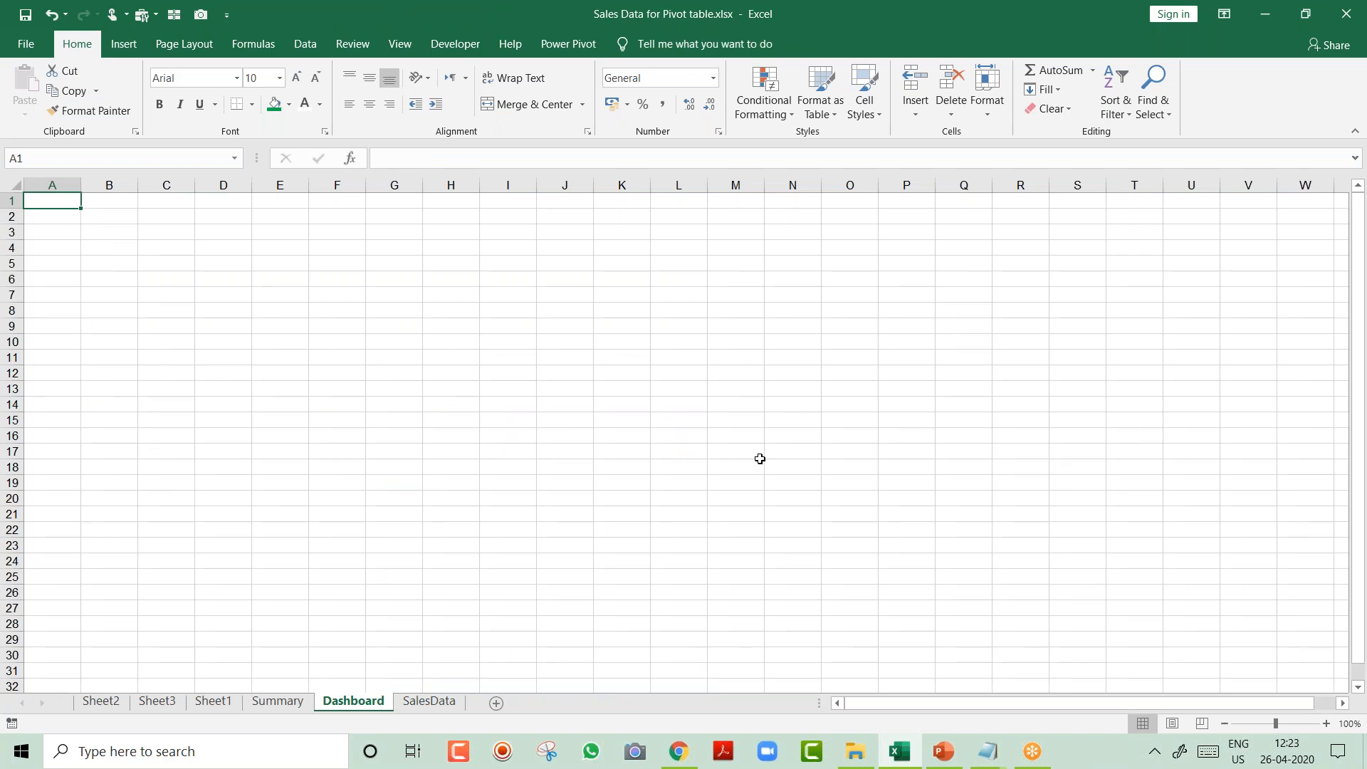
Narrow column A of the Dashboard sheet to a thin strip and fill the whole column green.
{"action": "left_click", "coordinate": [1326, 724]}
{"action": "left_click", "coordinate": [1326, 724]}
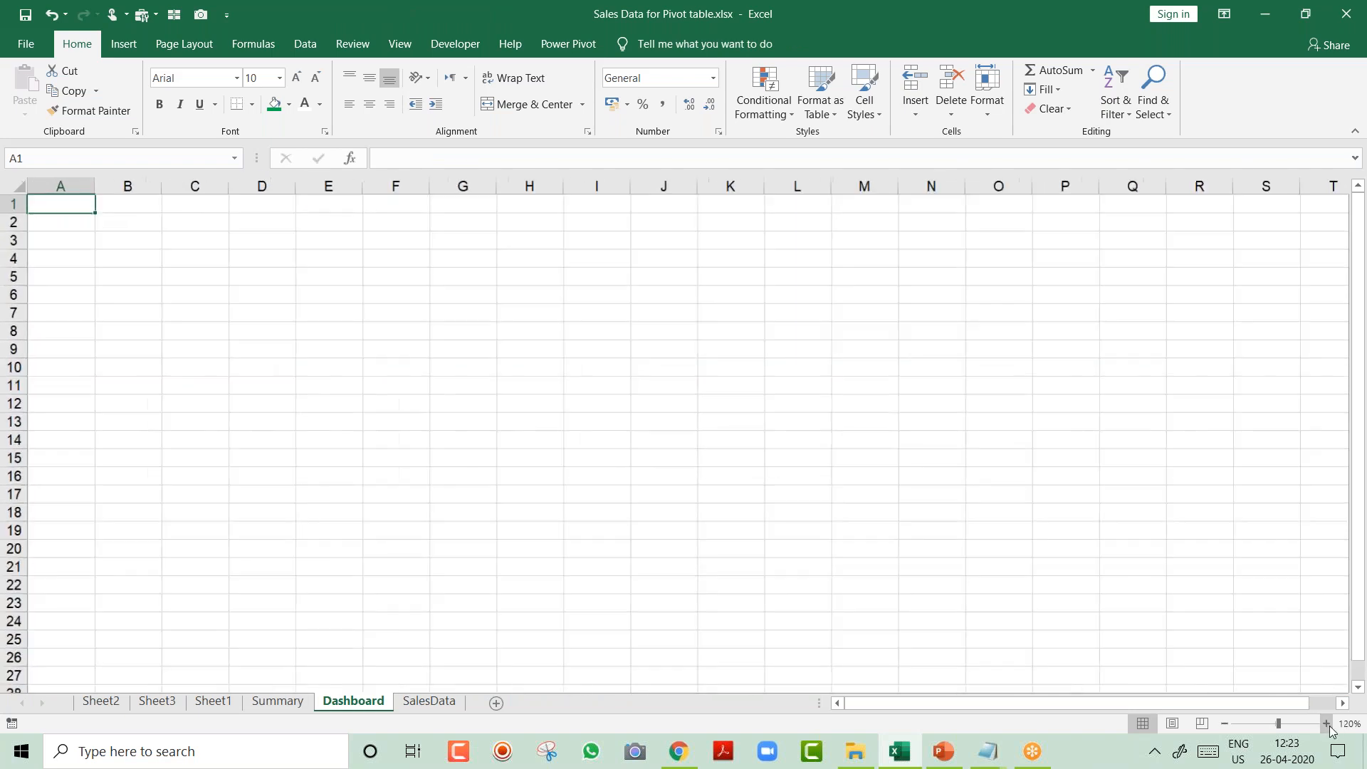
{"action": "left_click_drag", "start_coordinate": [97, 188], "coordinate": [38, 205]}
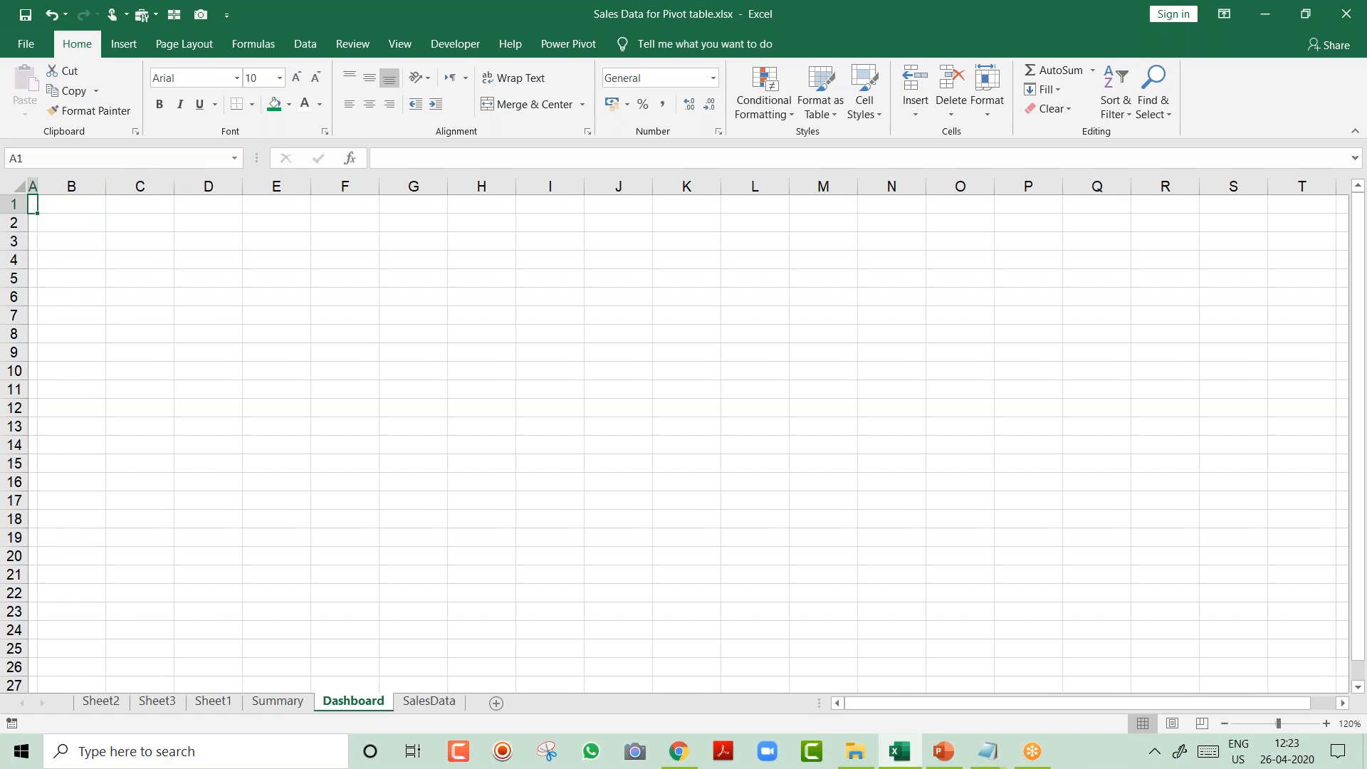
{"action": "left_click", "coordinate": [32, 186]}
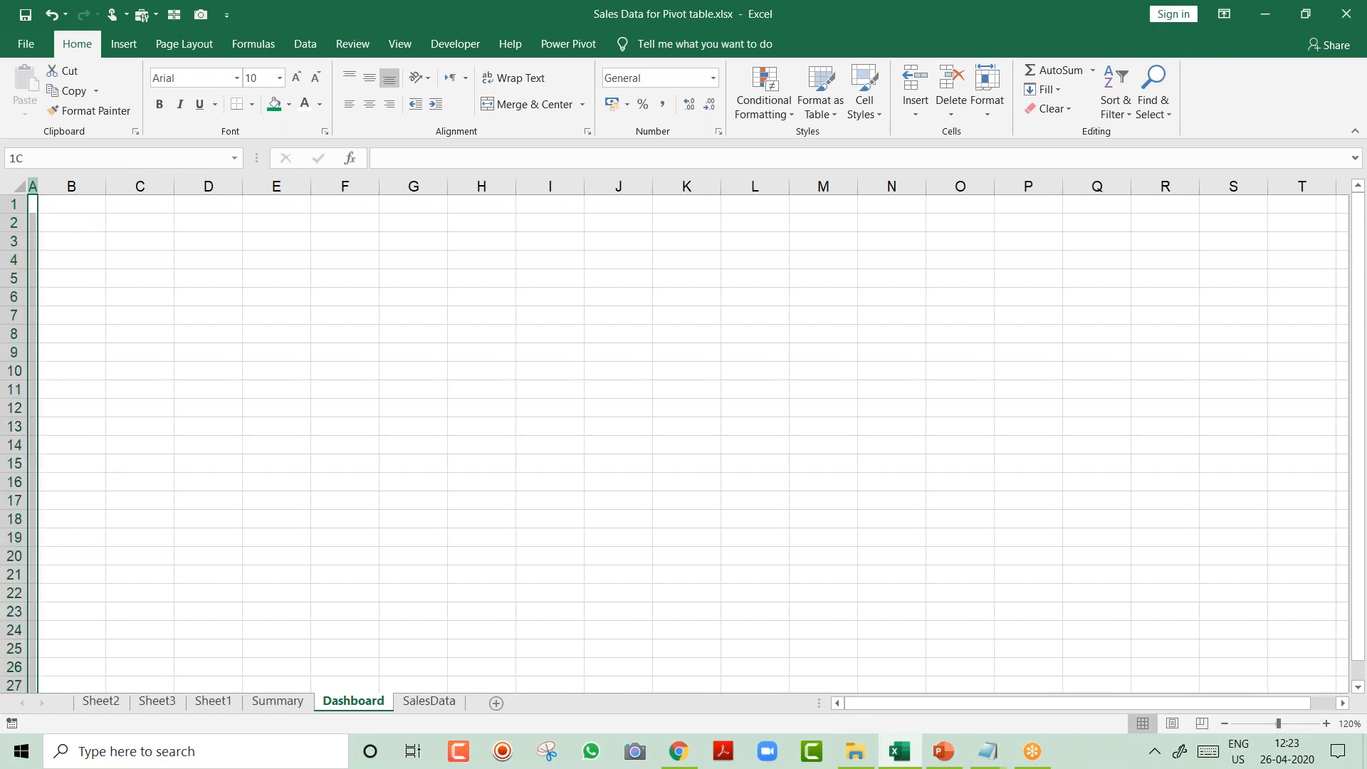
{"action": "left_click", "coordinate": [277, 106]}
{"action": "left_click_drag", "start_coordinate": [38, 184], "coordinate": [39, 183]}
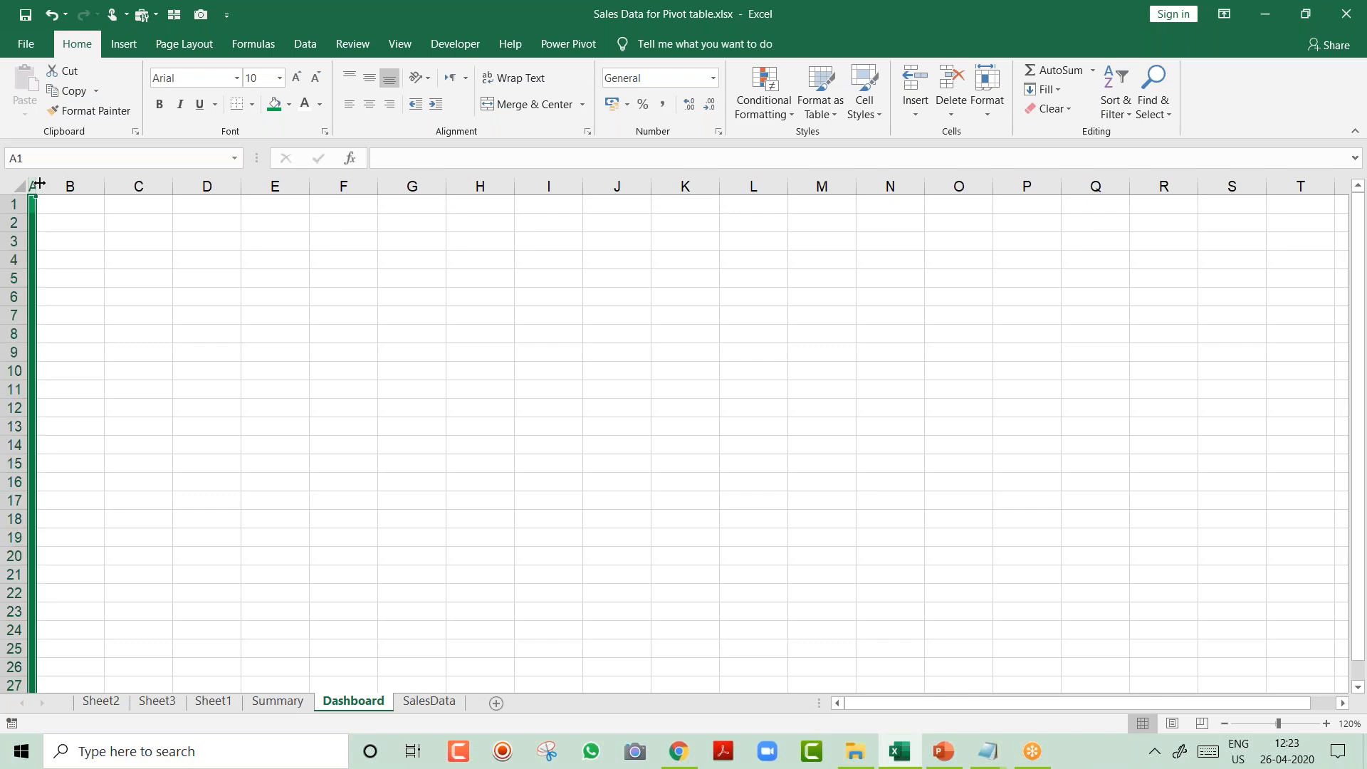
Copy the thin green column A onto column J as a middle vertical divider.
{"action": "left_click", "coordinate": [33, 185]}
{"action": "key", "text": "ctrl+c"}
{"action": "key", "text": "Right"}
{"action": "key", "text": "Right"}
{"action": "key", "text": "Right"}
{"action": "key", "text": "Right"}
{"action": "key", "text": "Right"}
{"action": "key", "text": "Right"}
{"action": "key", "text": "Right"}
{"action": "key", "text": "Right"}
{"action": "key", "text": "Right"}
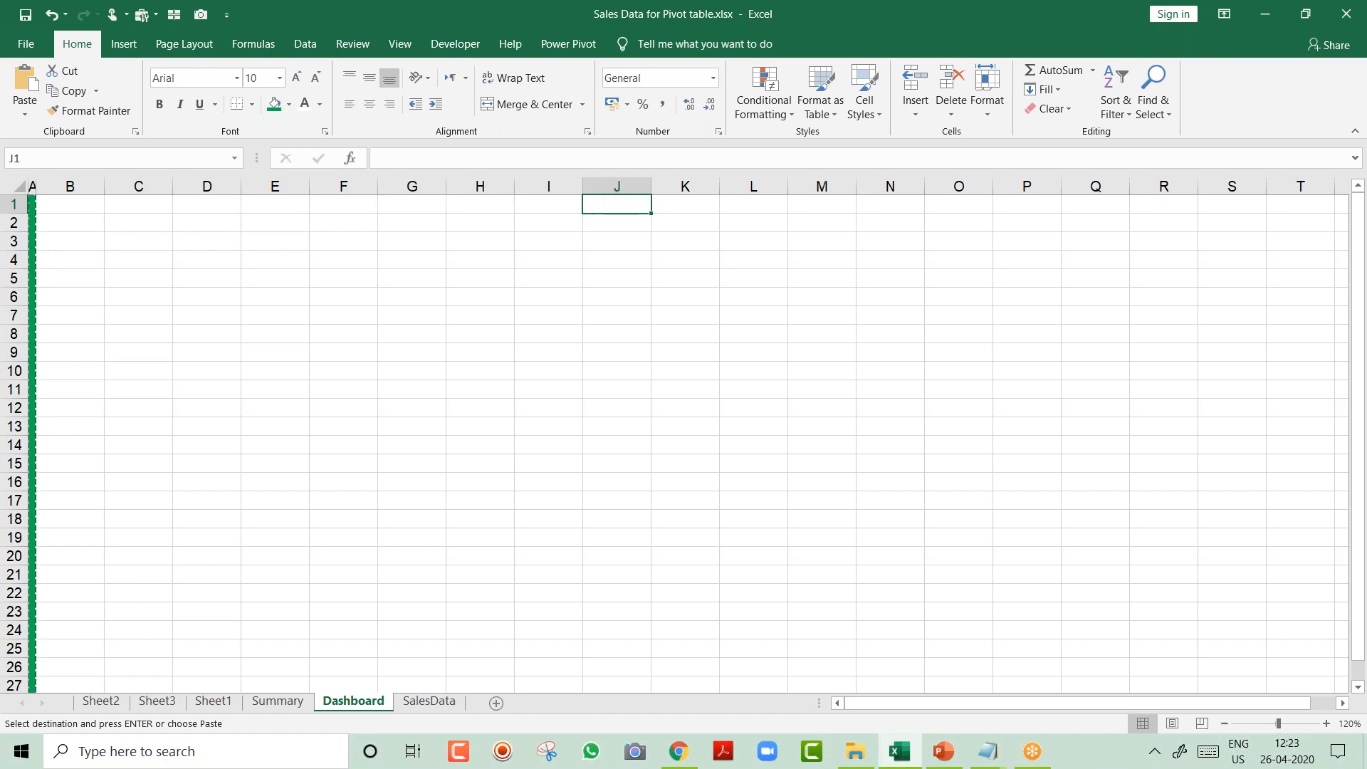
{"action": "key", "text": "ctrl+space"}
{"action": "key", "text": "ctrl+v"}
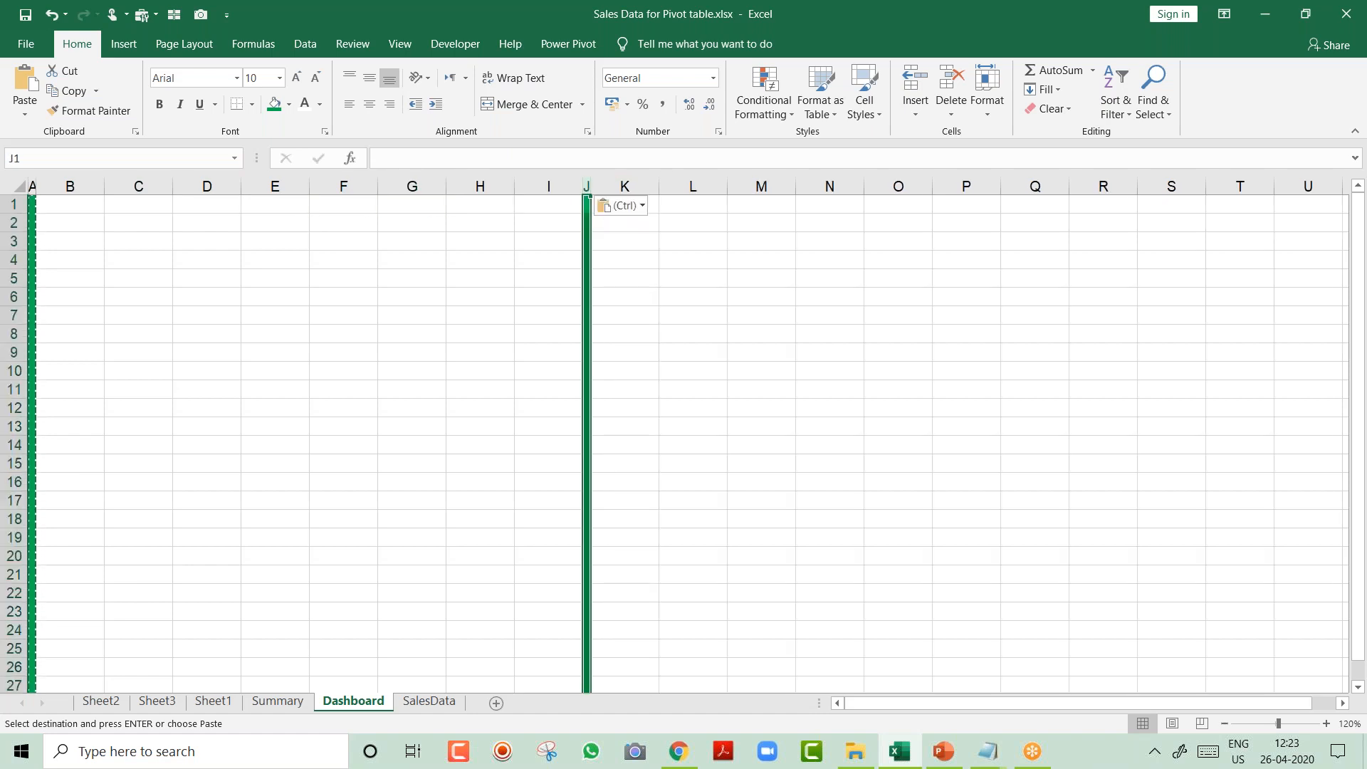
{"action": "key", "text": "Escape"}
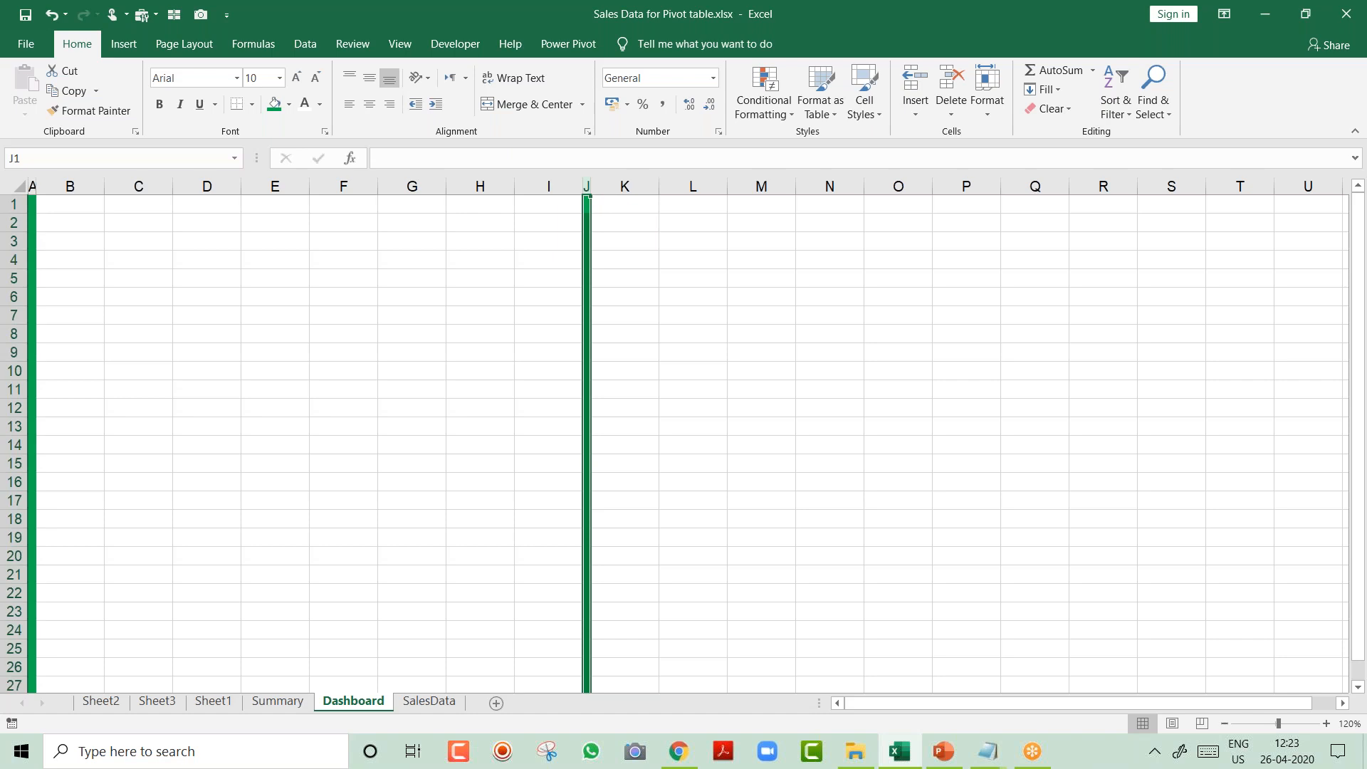
Copy the green divider column J onto column S and return to cell A1.
{"action": "key", "text": "ctrl+c"}
{"action": "key", "text": "Right"}
{"action": "key", "text": "Right"}
{"action": "key", "text": "Right"}
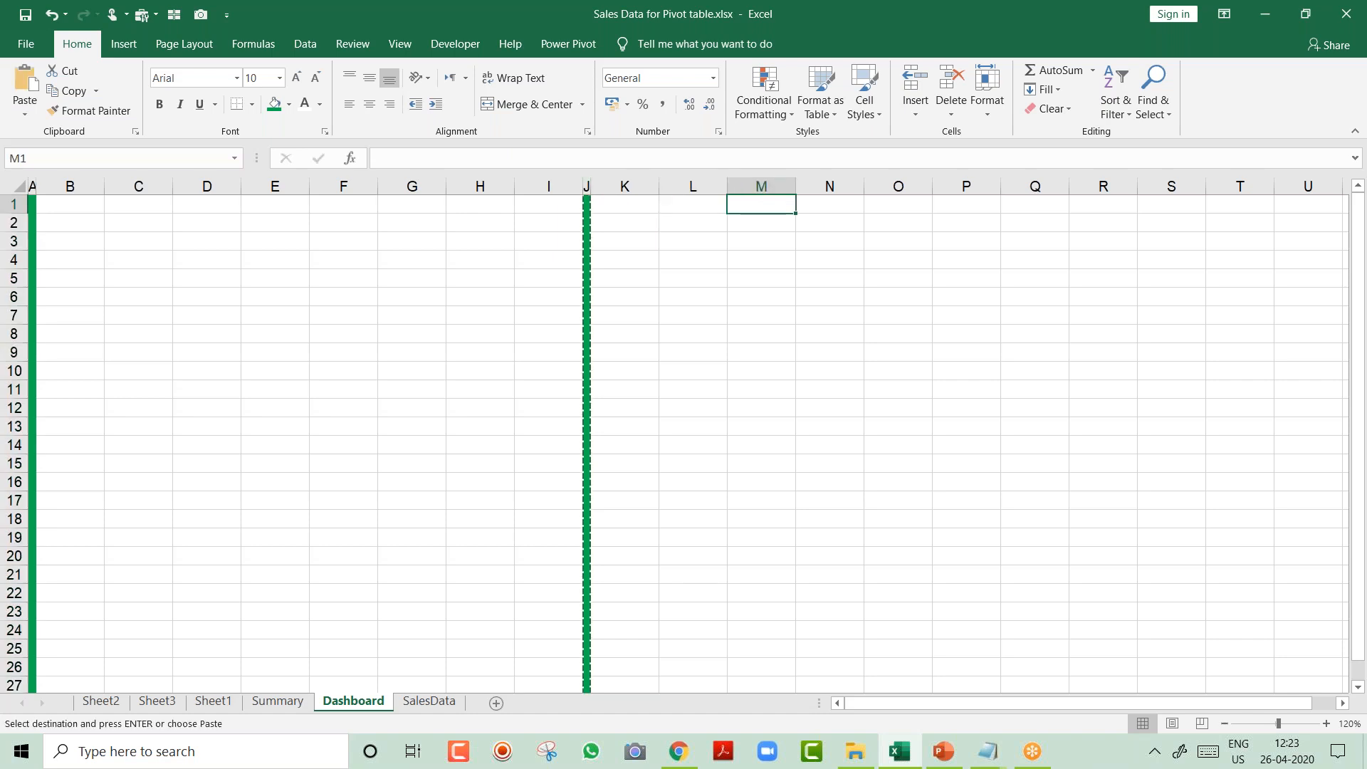
{"action": "key", "text": "Right"}
{"action": "key", "text": "Right"}
{"action": "key", "text": "Right"}
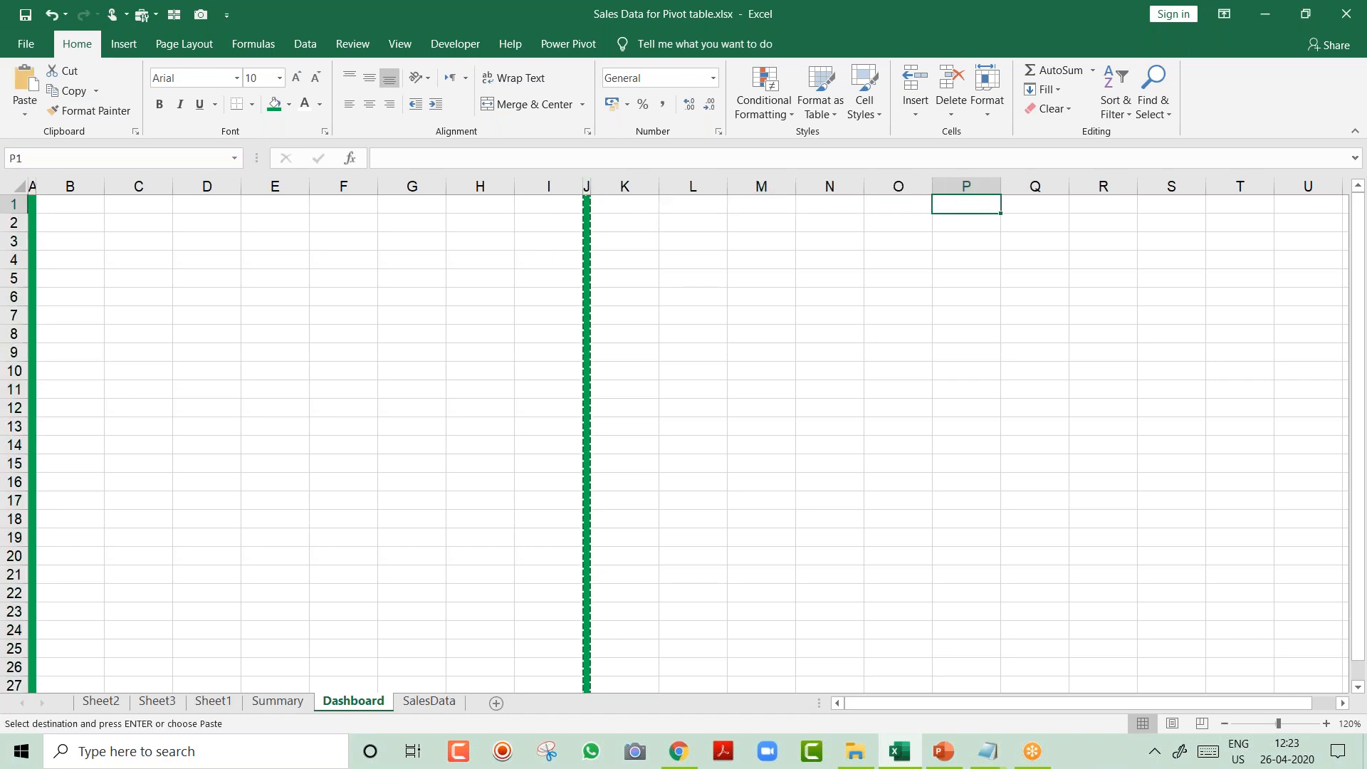
{"action": "key", "text": "Right"}
{"action": "key", "text": "Right"}
{"action": "key", "text": "Right"}
{"action": "key", "text": "Right"}
{"action": "key", "text": "Right"}
{"action": "key", "text": "Right"}
{"action": "key", "text": "Right"}
{"action": "key", "text": "Right"}
{"action": "key", "text": "Right"}
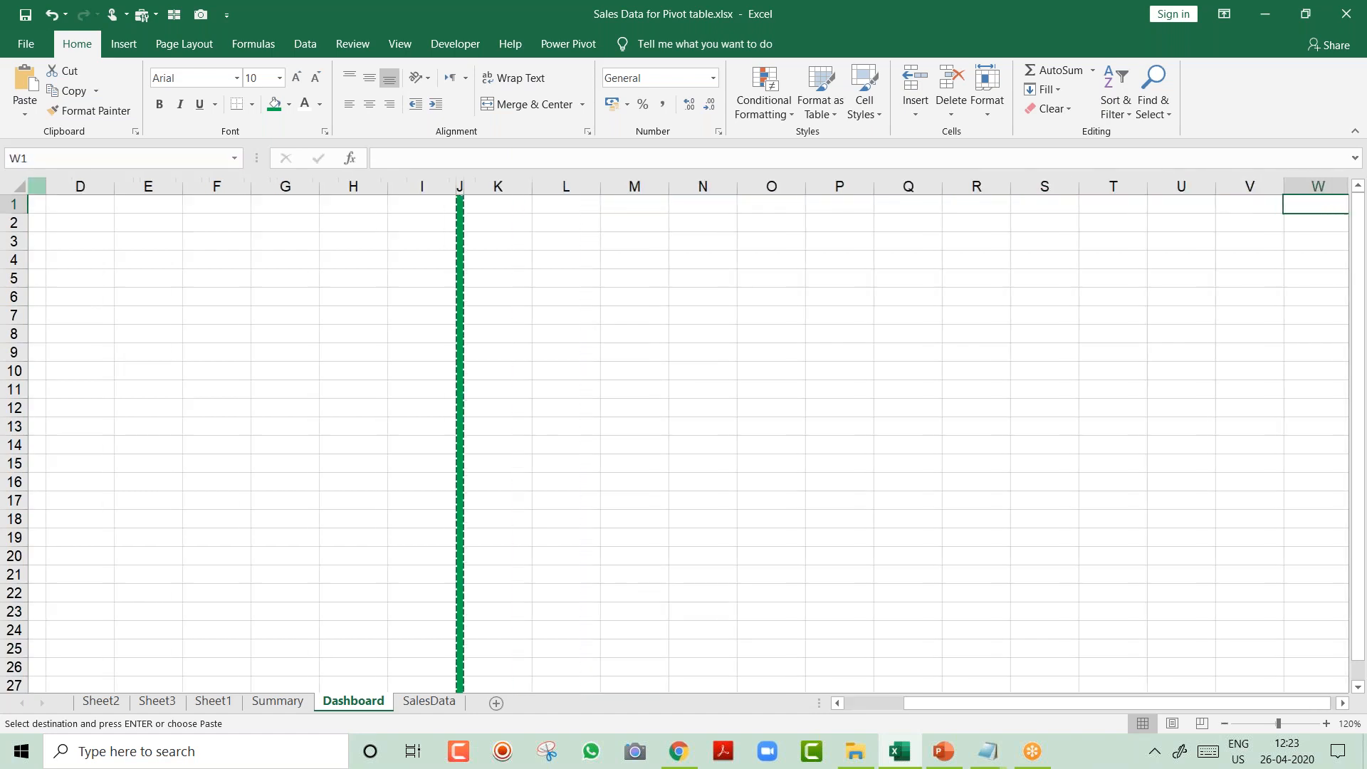
{"action": "key", "text": "Left"}
{"action": "key", "text": "Left"}
{"action": "key", "text": "Left"}
{"action": "key", "text": "Left"}
{"action": "key", "text": "Left"}
{"action": "key", "text": "Left"}
{"action": "key", "text": "ctrl+space"}
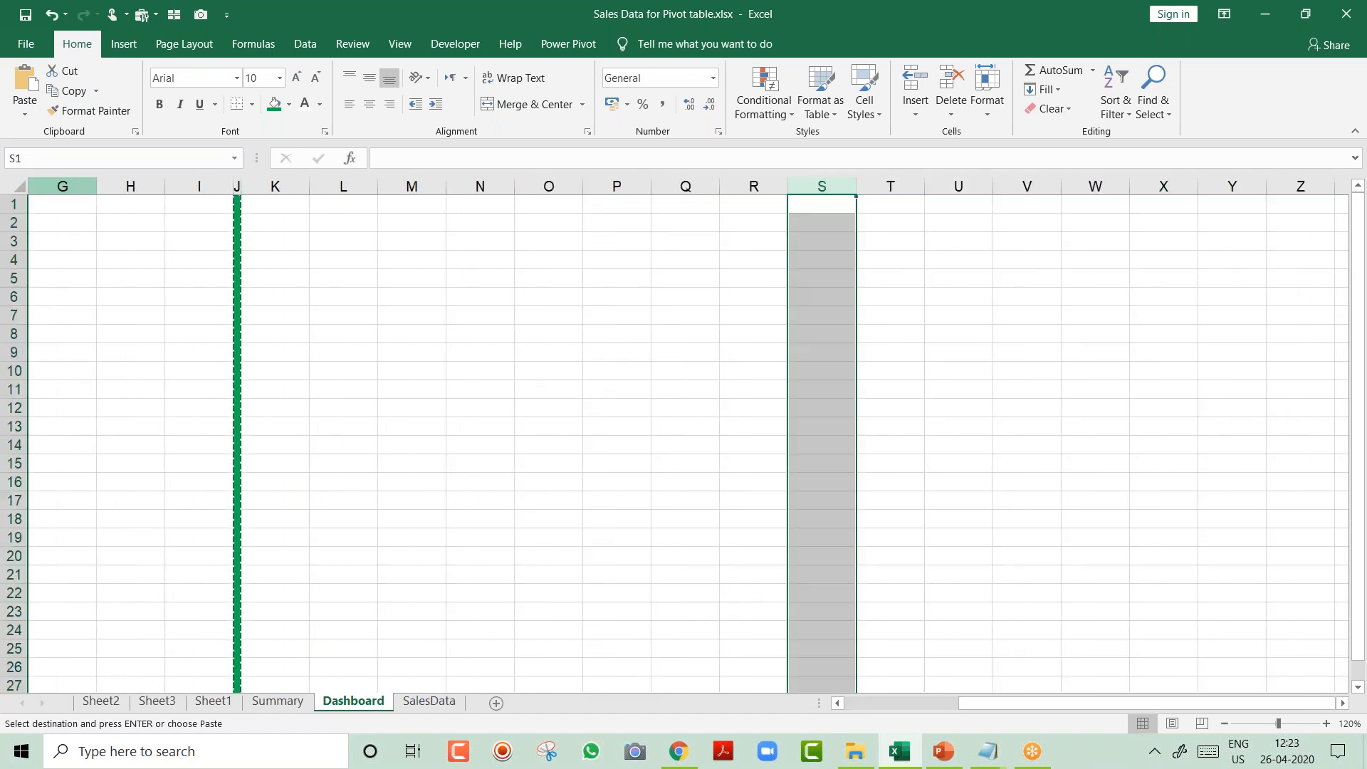
{"action": "key", "text": "Return"}
{"action": "key", "text": "Left"}
{"action": "key", "text": "Left"}
{"action": "key", "text": "Left"}
{"action": "key", "text": "Left"}
{"action": "key", "text": "Left"}
{"action": "key", "text": "Left"}
{"action": "key", "text": "Left"}
{"action": "key", "text": "Left"}
{"action": "key", "text": "Left"}
{"action": "key", "text": "Left"}
{"action": "key", "text": "Left"}
{"action": "key", "text": "Left"}
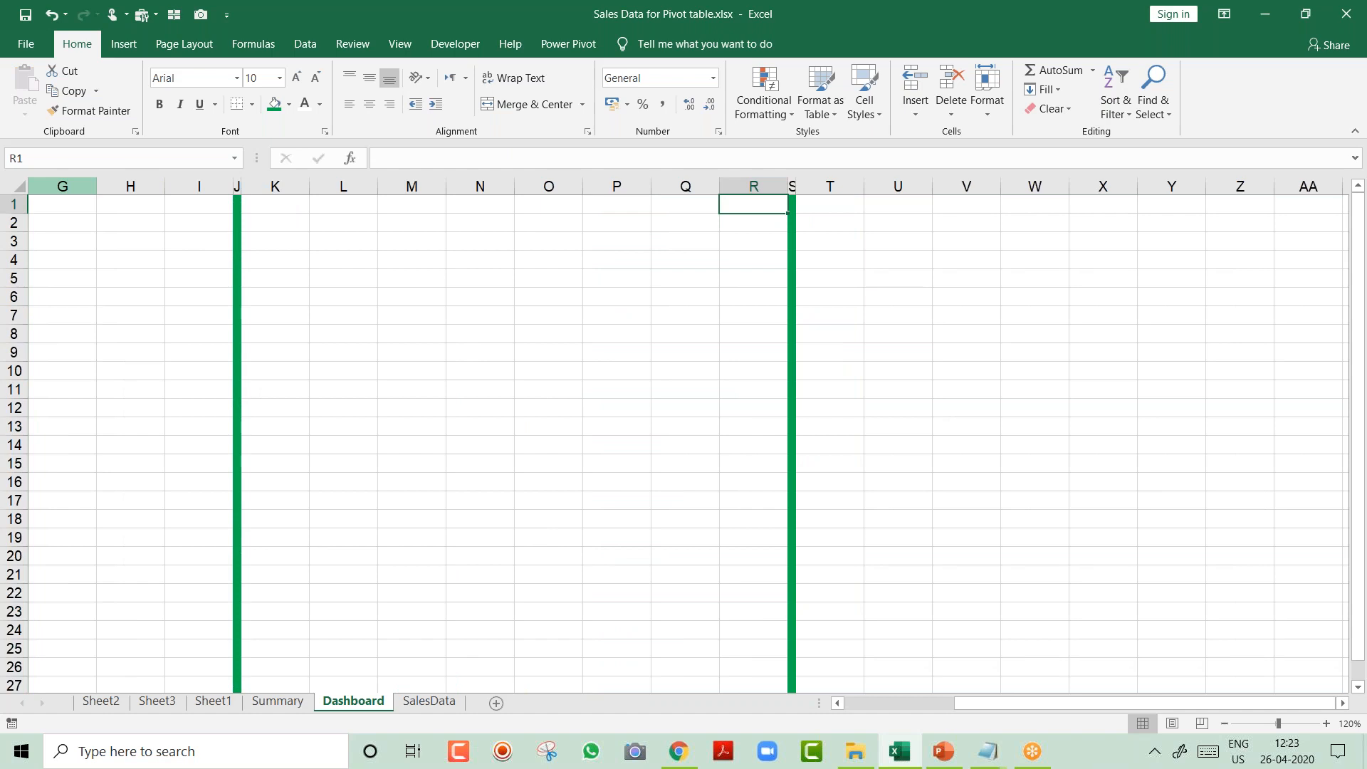
{"action": "key", "text": "Left"}
{"action": "key", "text": "Left"}
{"action": "key", "text": "Left"}
{"action": "key", "text": "Left"}
{"action": "key", "text": "Left"}
{"action": "key", "text": "Left"}
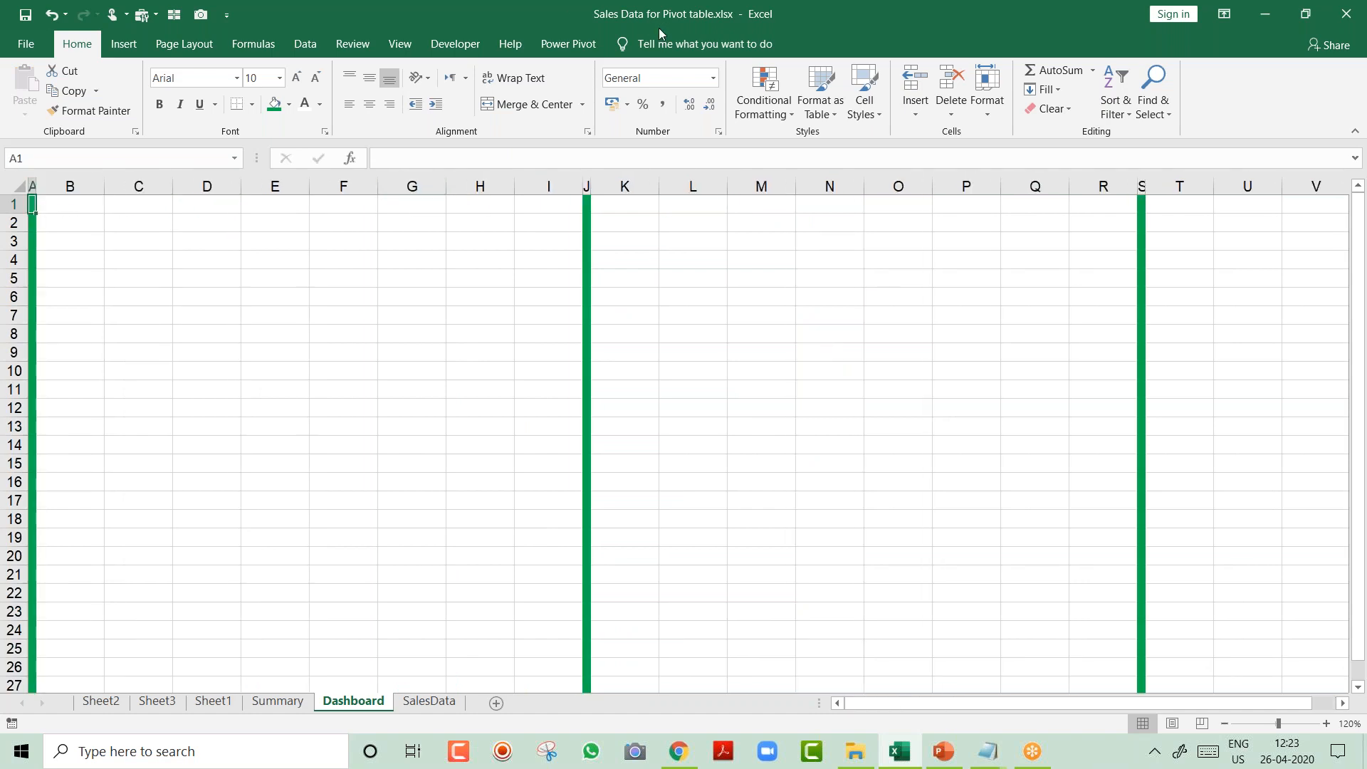
{"action": "key", "text": "alt+Tab"}
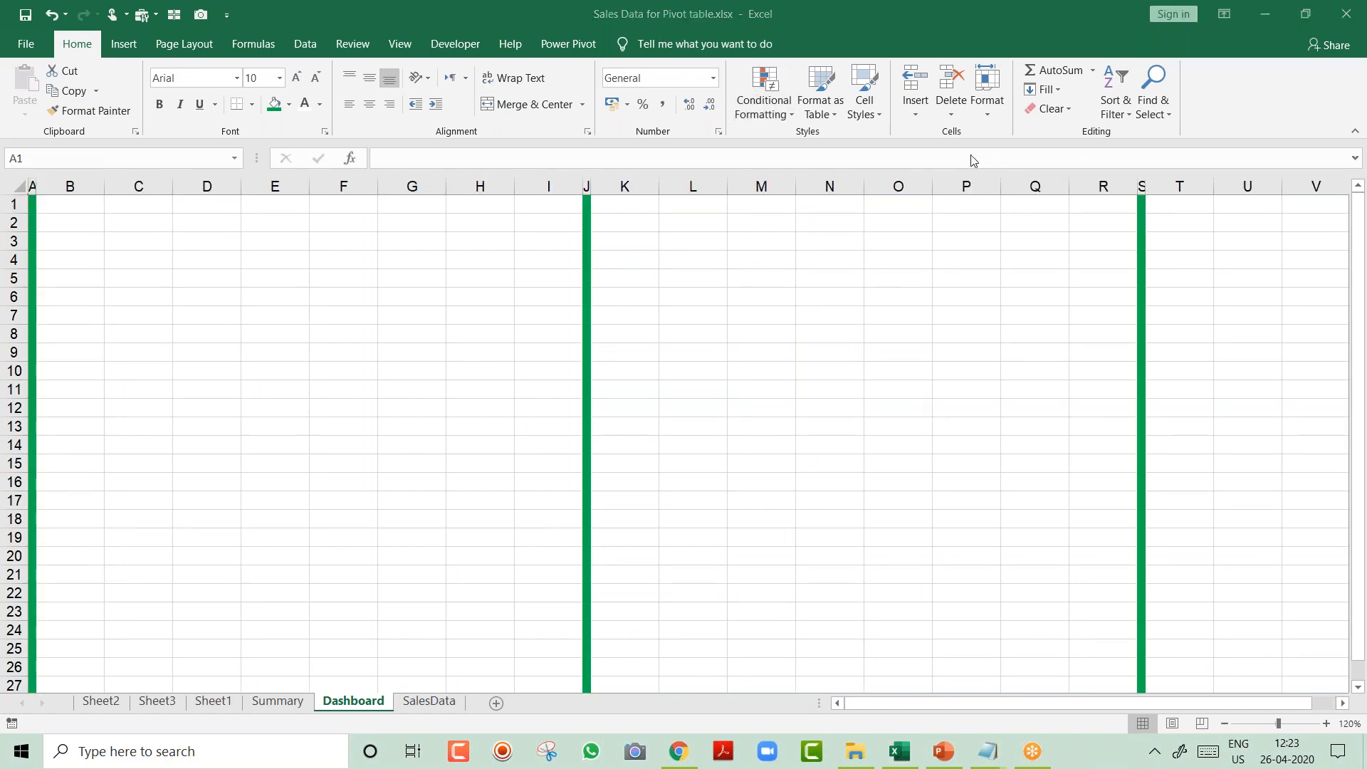
{"action": "key", "text": "alt+Tab"}
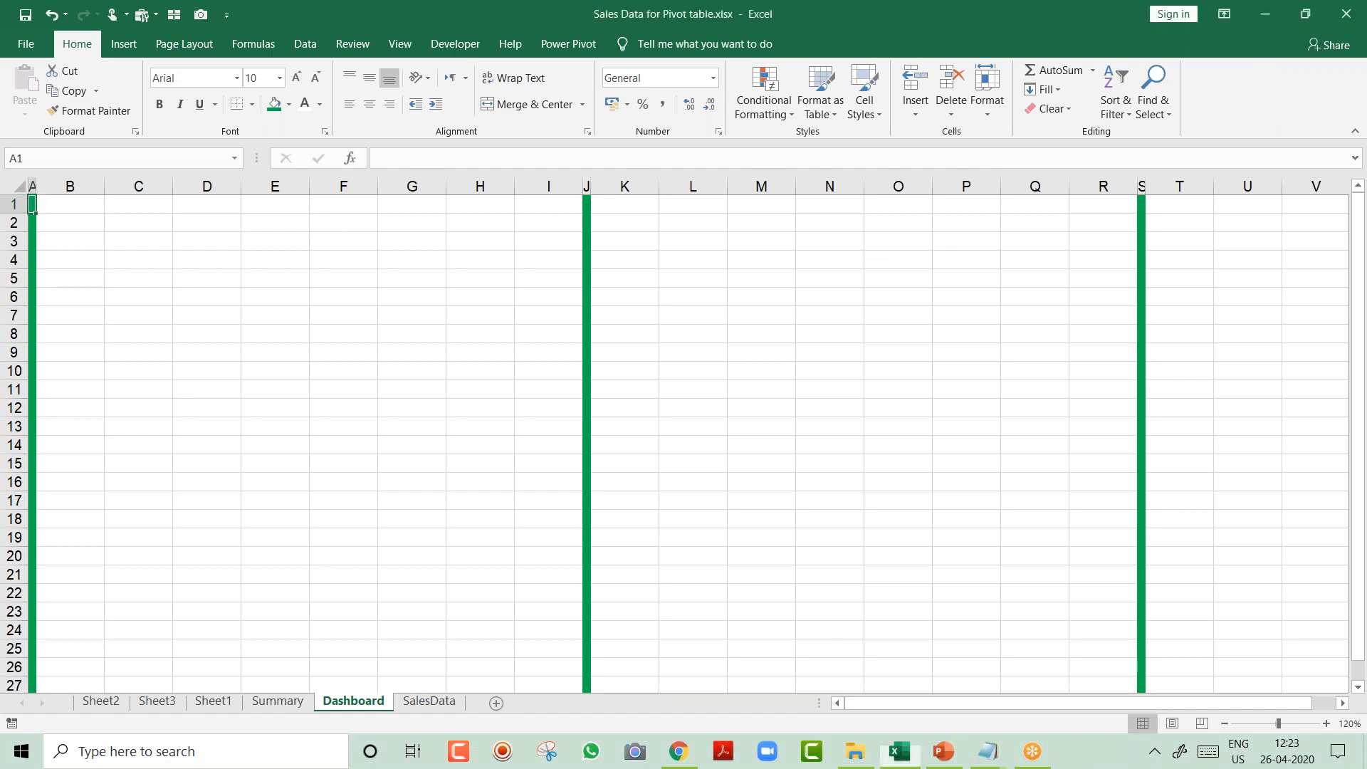
Merge and center A1:S1 into one header cell and make row 1 taller.
{"action": "left_click", "coordinate": [488, 284]}
{"action": "key", "text": "ctrl+Left"}
{"action": "key", "text": "ctrl+Up"}
{"action": "key", "text": "shift+Right"}
{"action": "key", "text": "shift+Right"}
{"action": "key", "text": "shift+Right"}
{"action": "key", "text": "shift+Right"}
{"action": "key", "text": "shift+Right"}
{"action": "key", "text": "shift+Right"}
{"action": "key", "text": "shift+Right"}
{"action": "key", "text": "shift+Right"}
{"action": "key", "text": "shift+Right"}
{"action": "key", "text": "shift+Right"}
{"action": "key", "text": "shift+Right"}
{"action": "key", "text": "shift+Right"}
{"action": "key", "text": "shift+Right"}
{"action": "key", "text": "shift+Right"}
{"action": "key", "text": "shift+Right"}
{"action": "key", "text": "shift+Right"}
{"action": "key", "text": "shift+Right"}
{"action": "key", "text": "shift+Right"}
{"action": "key", "text": "shift+Right"}
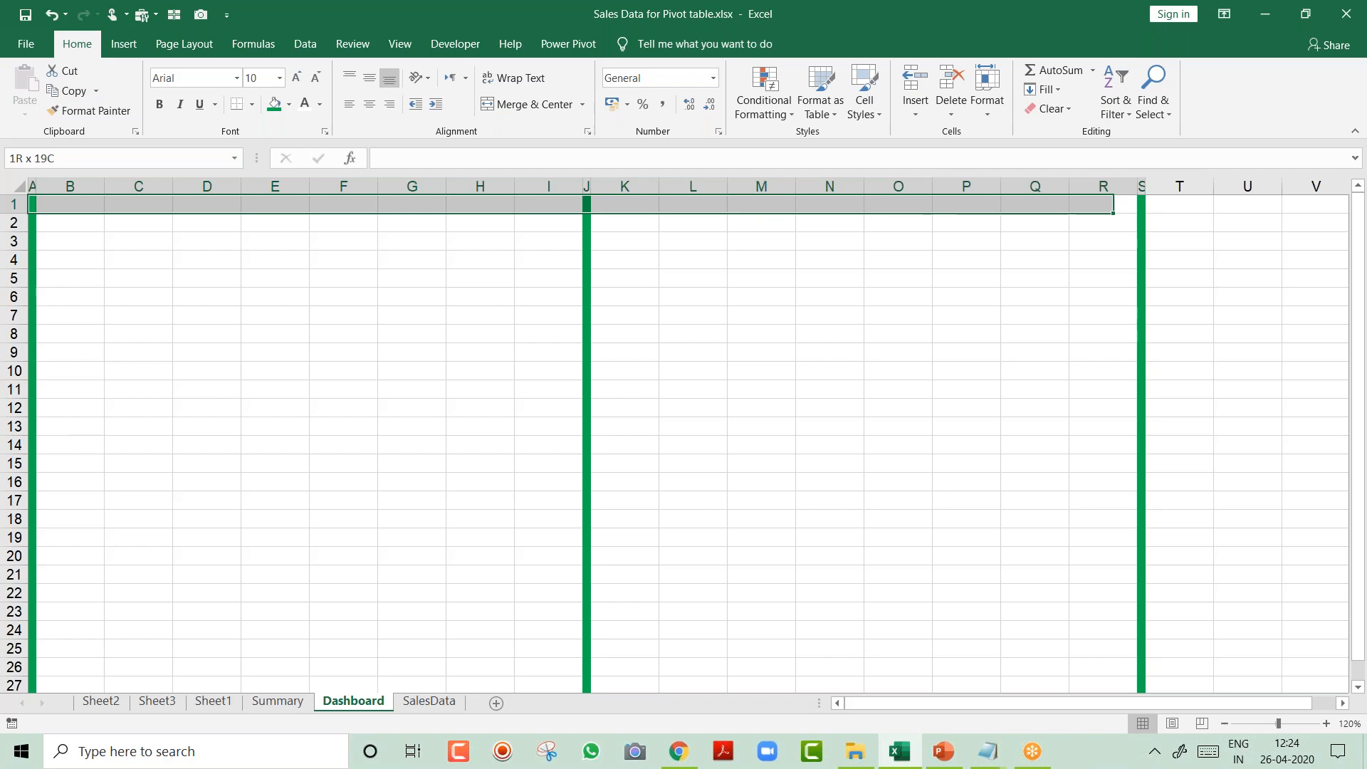
{"action": "key", "text": "shift+Left"}
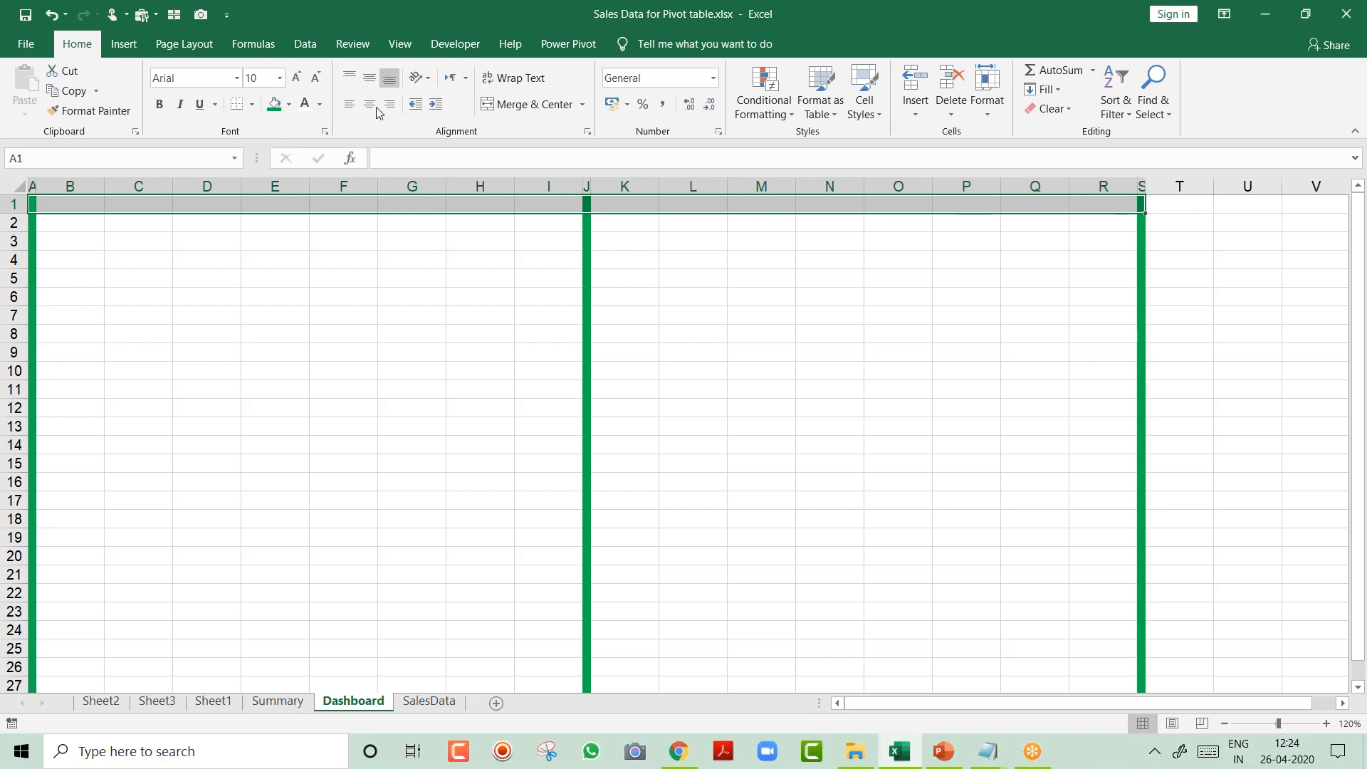
{"action": "left_click", "coordinate": [516, 105]}
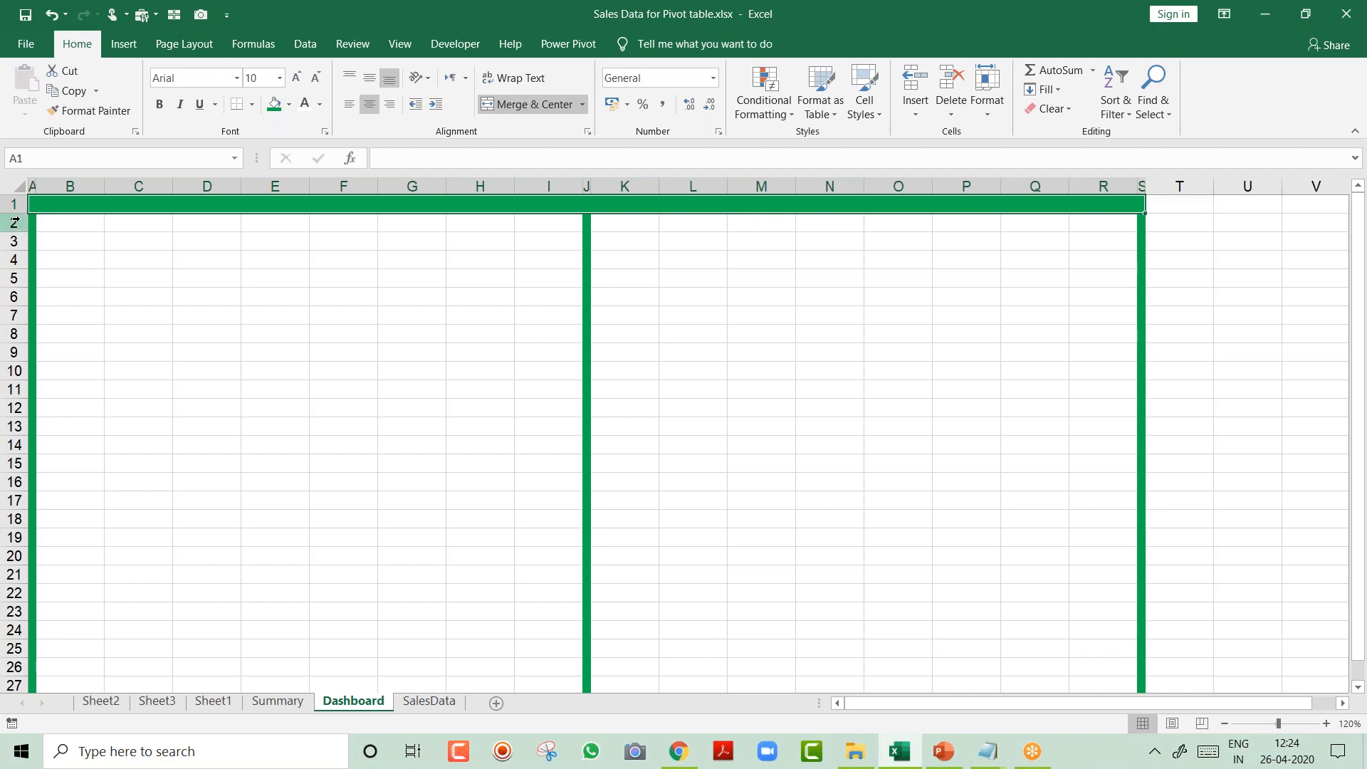
{"action": "left_click_drag", "start_coordinate": [14, 214], "coordinate": [14, 227]}
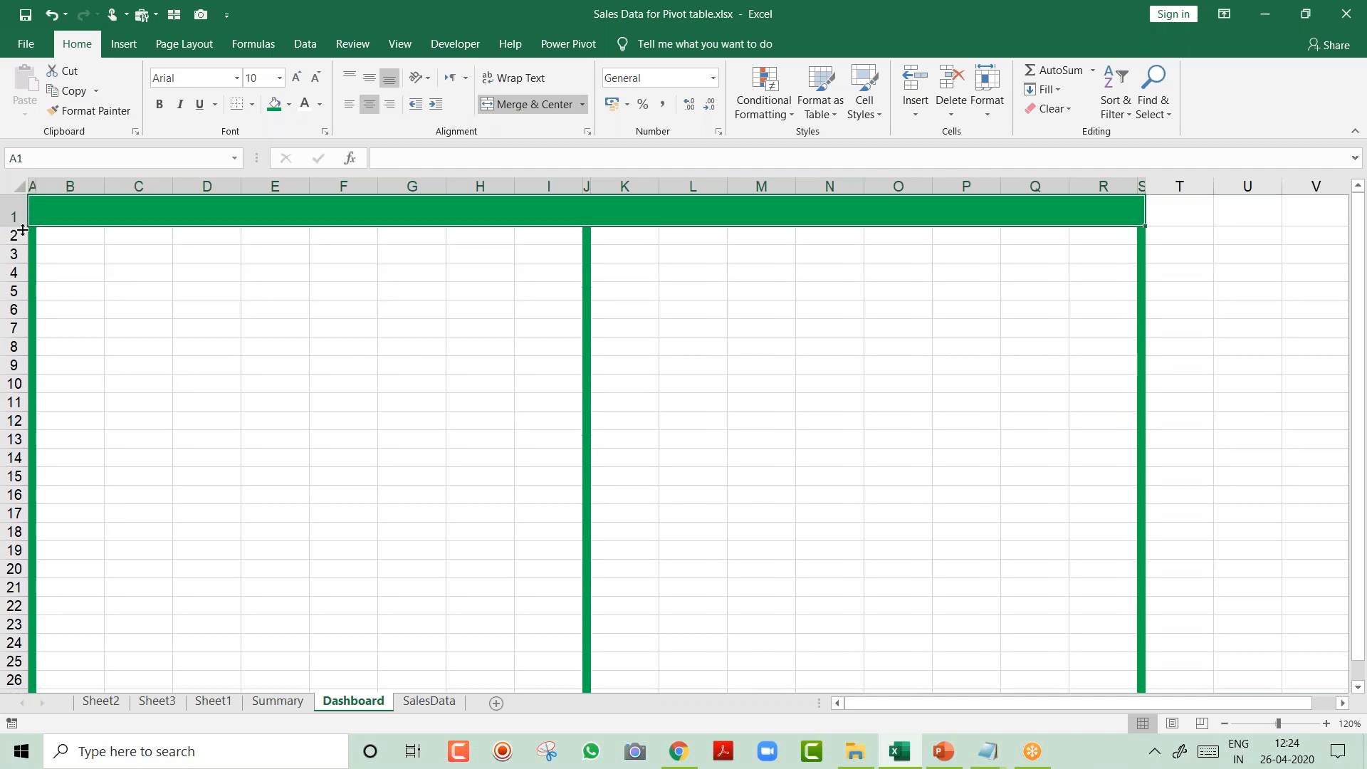
{"action": "left_click", "coordinate": [462, 362]}
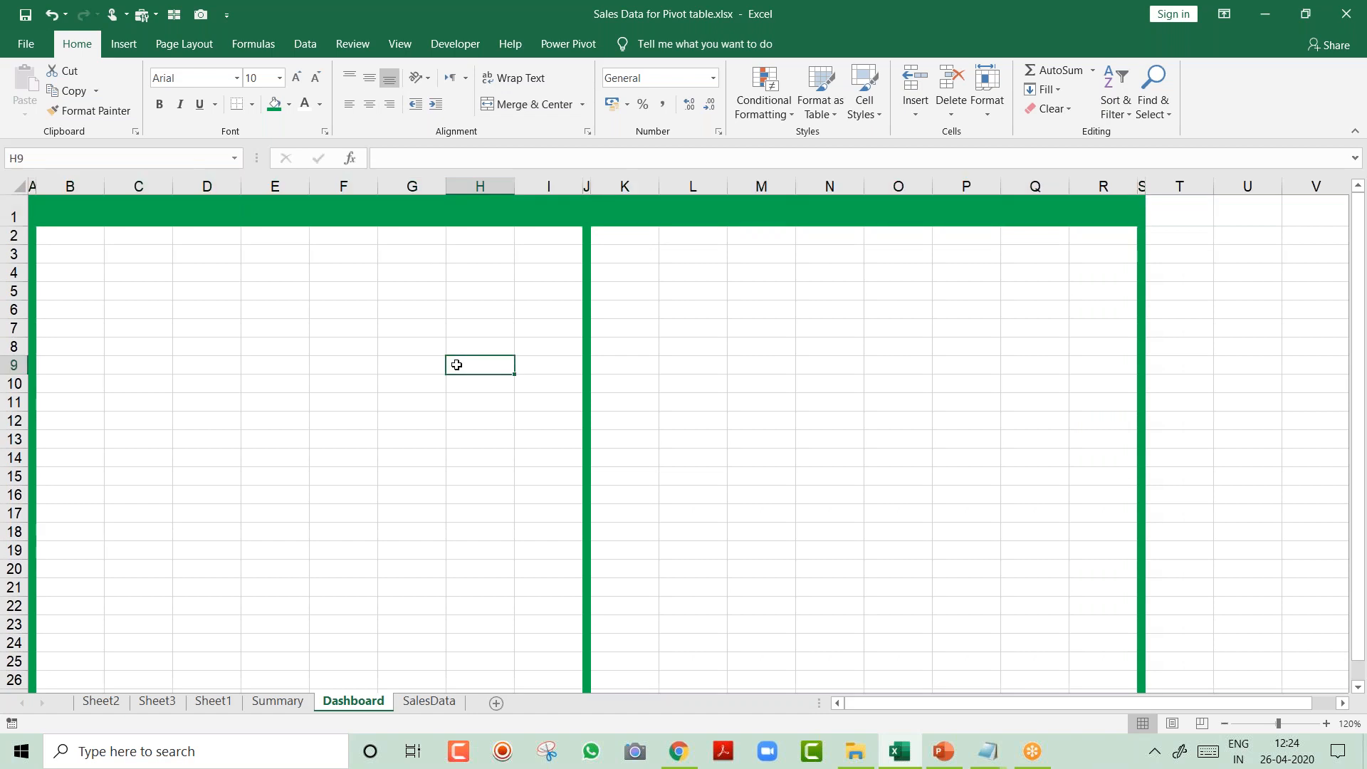
{"action": "left_click_drag", "start_coordinate": [67, 237], "coordinate": [1093, 373]}
Fill the whole of row 11 green and shrink its height to a thin horizontal divider.
{"action": "left_click", "coordinate": [79, 399]}
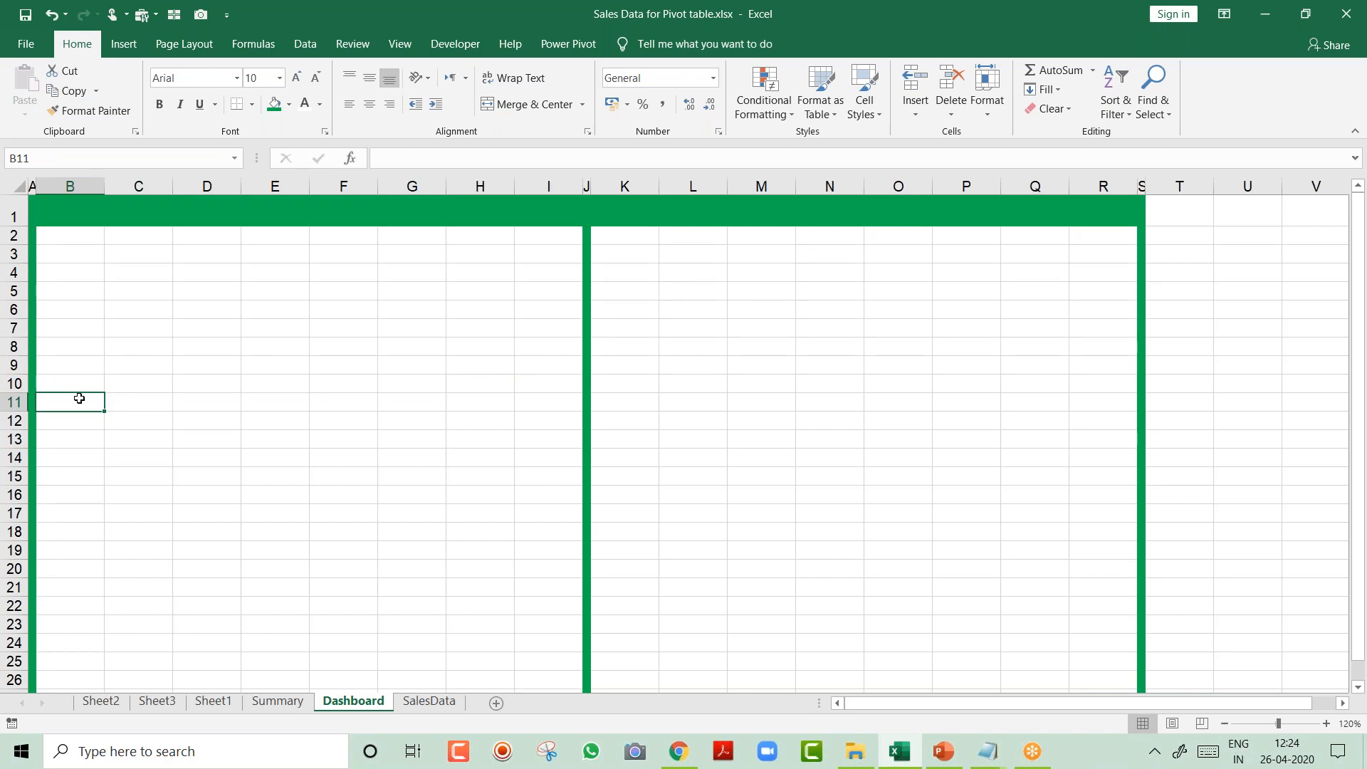
{"action": "key", "text": "shift+space"}
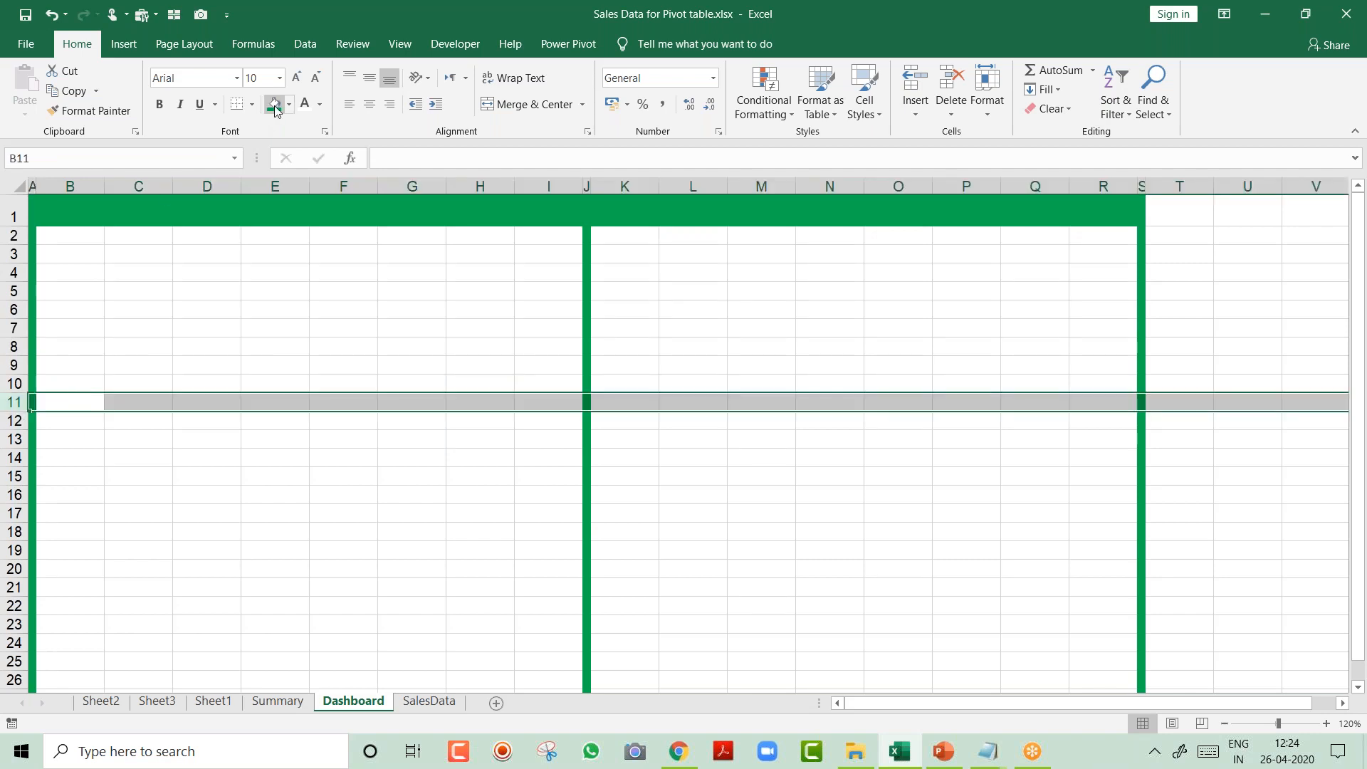
{"action": "left_click", "coordinate": [273, 104]}
{"action": "left_click_drag", "start_coordinate": [27, 411], "coordinate": [22, 398]}
{"action": "left_click", "coordinate": [201, 428]}
{"action": "left_click", "coordinate": [115, 443]}
Copy the thin green divider row 11 onto row 30.
{"action": "key", "text": "Up"}
{"action": "key", "text": "Up"}
{"action": "key", "text": "Up"}
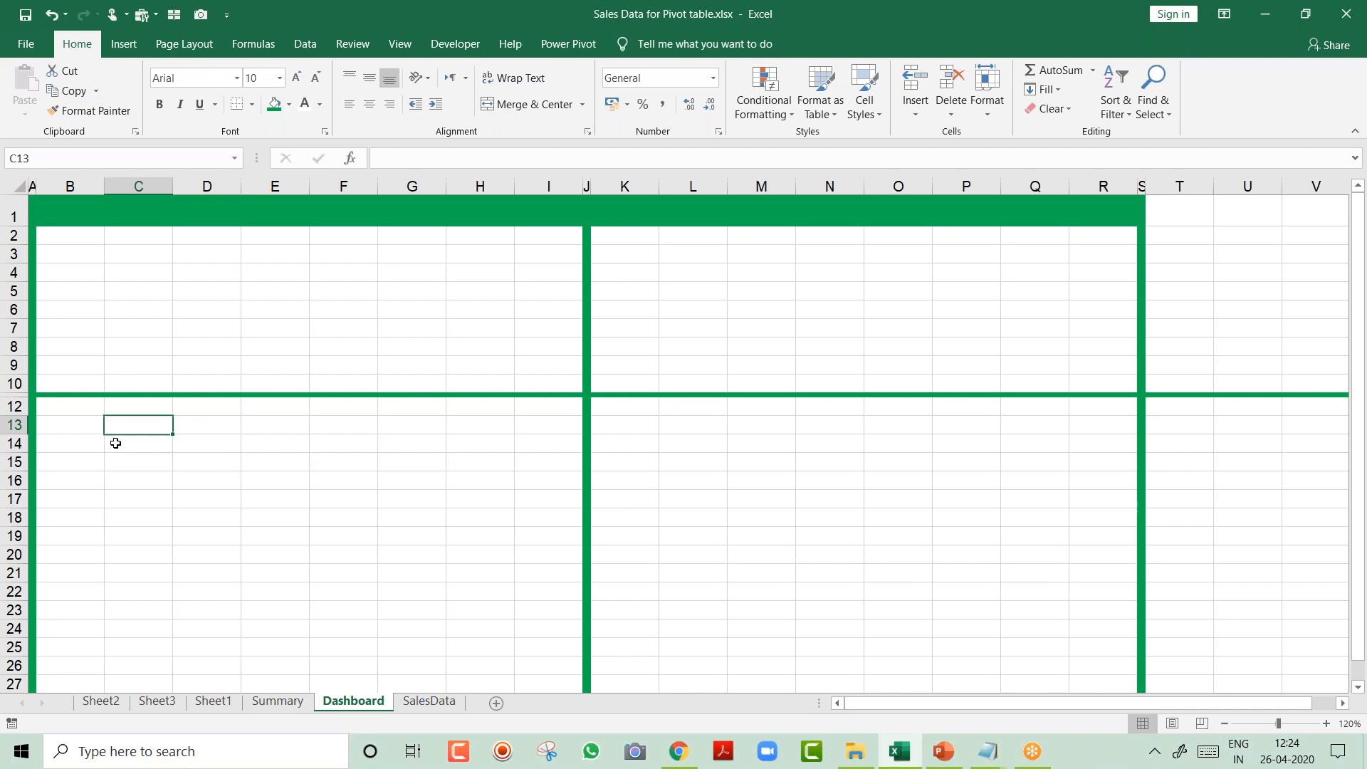
{"action": "key", "text": "shift+space"}
{"action": "key", "text": "ctrl+c"}
{"action": "key", "text": "Home"}
{"action": "key", "text": "Down"}
{"action": "key", "text": "Right"}
{"action": "key", "text": "Down"}
{"action": "key", "text": "Down"}
{"action": "key", "text": "Down"}
{"action": "key", "text": "Down"}
{"action": "key", "text": "Down"}
{"action": "key", "text": "Down"}
{"action": "key", "text": "Down"}
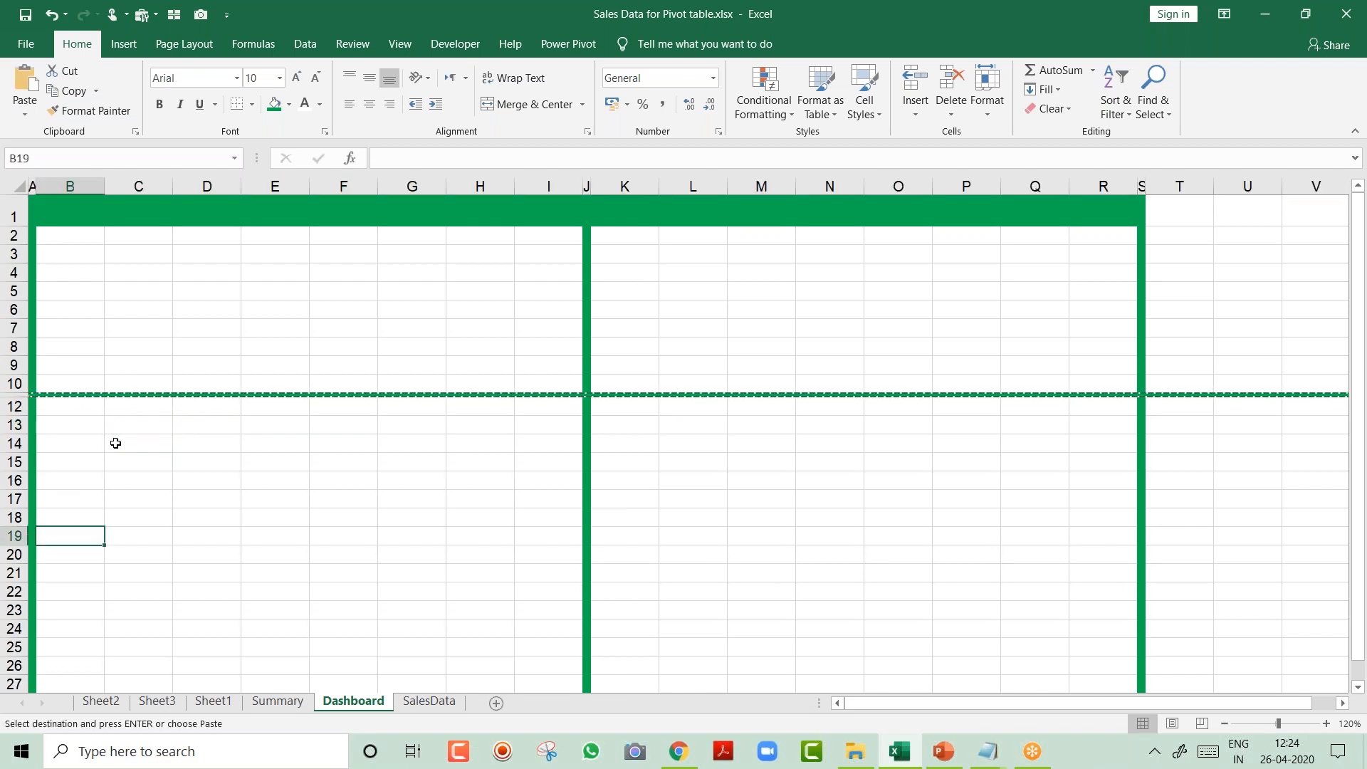
{"action": "key", "text": "Down"}
{"action": "key", "text": "Down"}
{"action": "key", "text": "Down"}
{"action": "key", "text": "Down"}
{"action": "key", "text": "Down"}
{"action": "key", "text": "Down"}
{"action": "key", "text": "Down"}
{"action": "key", "text": "Down"}
{"action": "key", "text": "Down"}
{"action": "key", "text": "Down"}
{"action": "key", "text": "Down"}
{"action": "key", "text": "Down"}
{"action": "key", "text": "Down"}
{"action": "key", "text": "Down"}
{"action": "key", "text": "Down"}
{"action": "key", "text": "Down"}
{"action": "key", "text": "Up"}
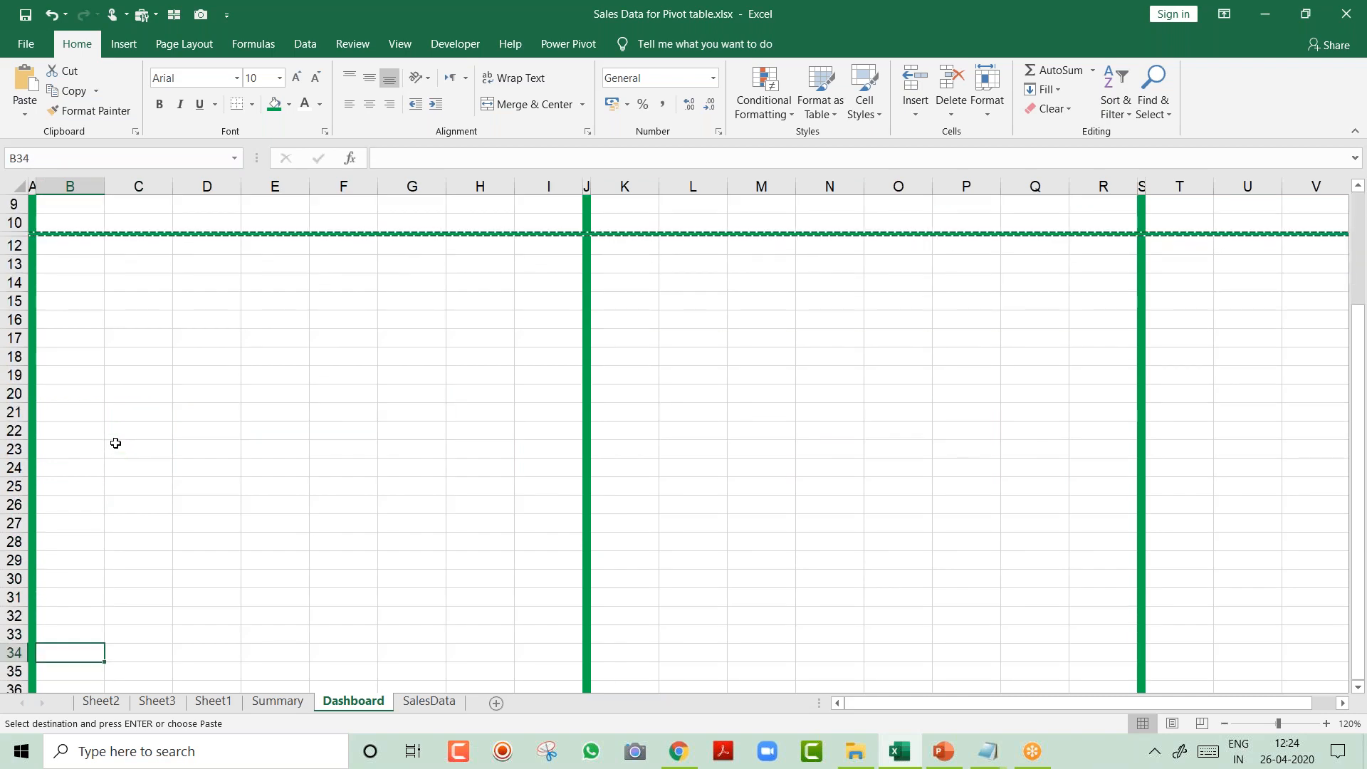
{"action": "key", "text": "Up"}
{"action": "key", "text": "Up"}
{"action": "key", "text": "Up"}
{"action": "key", "text": "Up"}
{"action": "key", "text": "Up"}
{"action": "key", "text": "Up"}
{"action": "key", "text": "Up"}
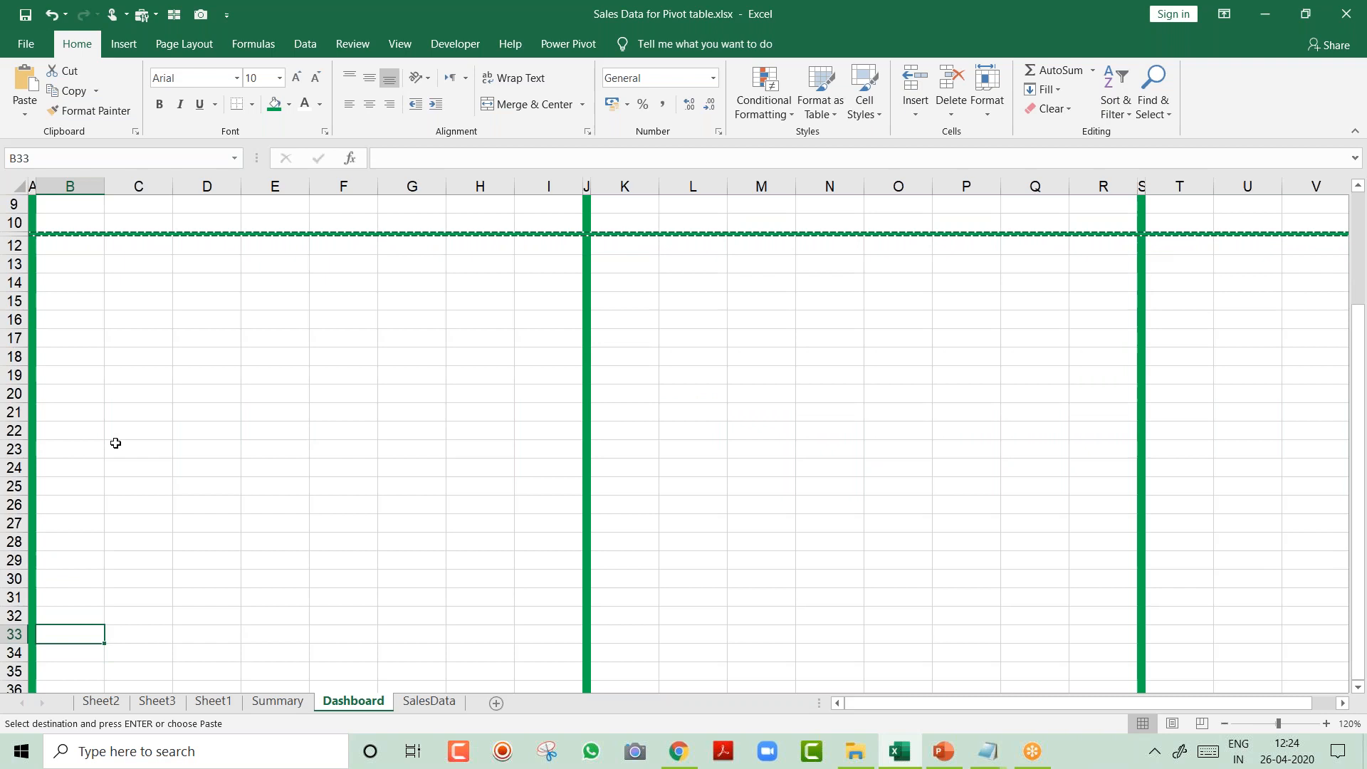
{"action": "key", "text": "Down"}
{"action": "key", "text": "Down"}
{"action": "key", "text": "Down"}
{"action": "key", "text": "shift+space"}
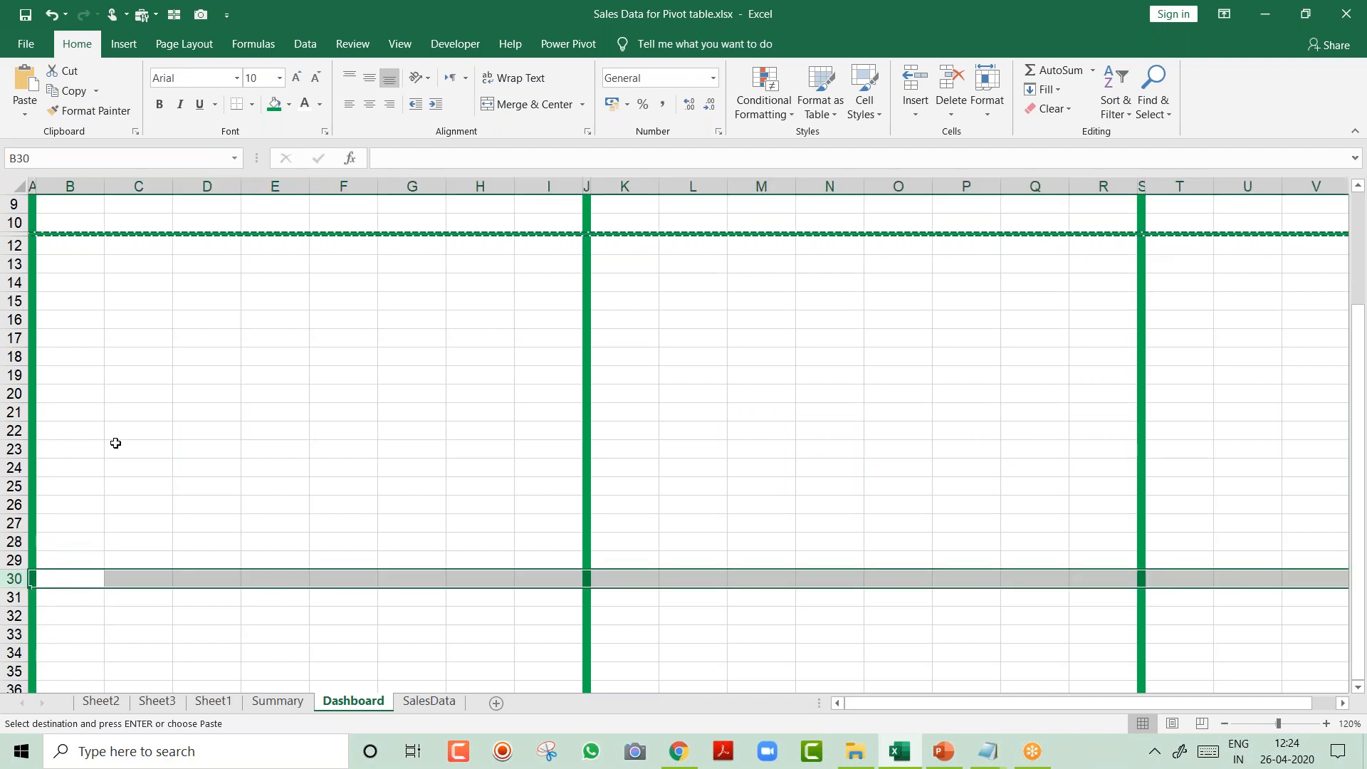
{"action": "key", "text": "Return"}
Copy the thin green divider row 30 onto row 49.
{"action": "key", "text": "Up"}
{"action": "key", "text": "Down"}
{"action": "key", "text": "shift+space"}
{"action": "key", "text": "ctrl+c"}
{"action": "key", "text": "Down"}
{"action": "key", "text": "Down"}
{"action": "key", "text": "Down"}
{"action": "key", "text": "Down"}
{"action": "key", "text": "Down"}
{"action": "key", "text": "Down"}
{"action": "key", "text": "Down"}
{"action": "key", "text": "Down"}
{"action": "key", "text": "Down"}
{"action": "key", "text": "Down"}
{"action": "key", "text": "Down"}
{"action": "key", "text": "Down"}
{"action": "key", "text": "Down"}
{"action": "key", "text": "Down"}
{"action": "key", "text": "Down"}
{"action": "key", "text": "Down"}
{"action": "key", "text": "Down"}
{"action": "key", "text": "Down"}
{"action": "key", "text": "Down"}
{"action": "key", "text": "Down"}
{"action": "key", "text": "Up"}
{"action": "key", "text": "Up"}
{"action": "key", "text": "Up"}
{"action": "key", "text": "Up"}
{"action": "key", "text": "Up"}
{"action": "key", "text": "Up"}
{"action": "key", "text": "Up"}
{"action": "key", "text": "Up"}
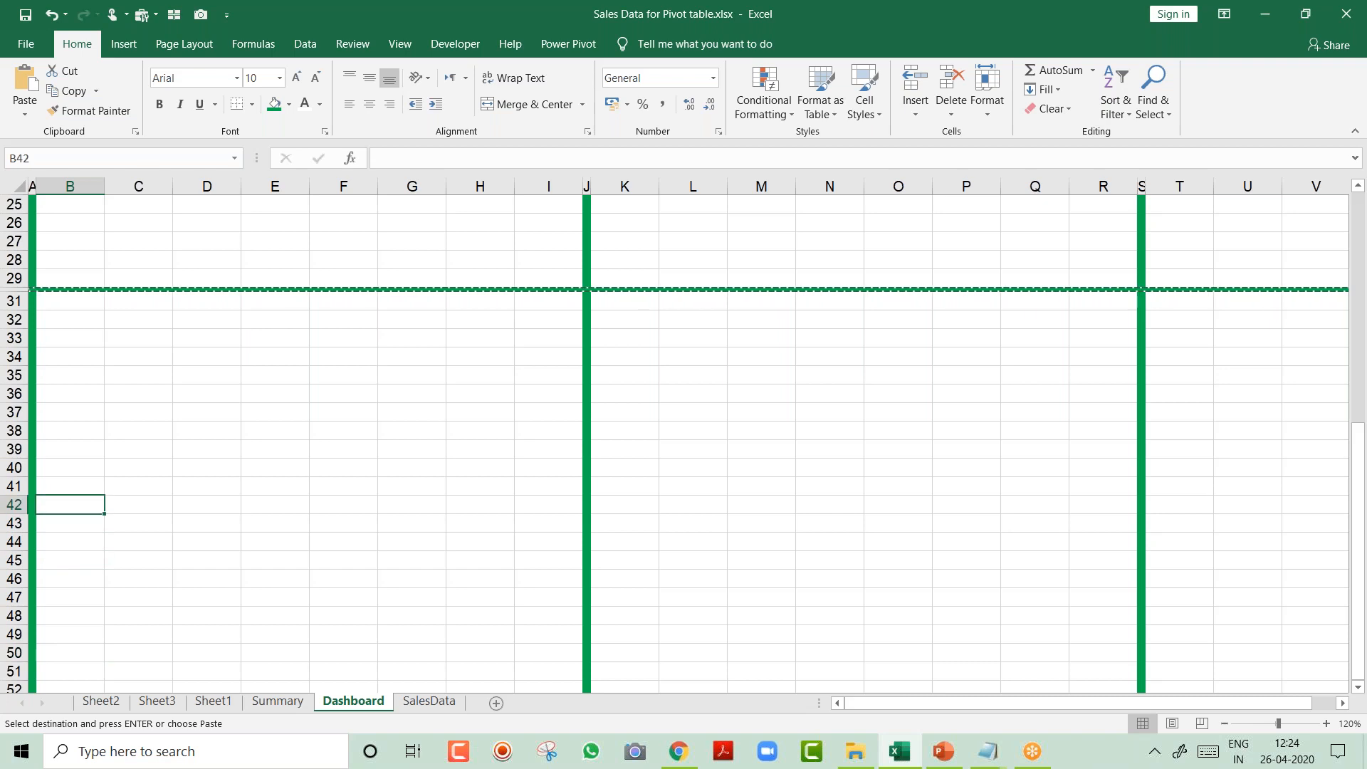
{"action": "key", "text": "Down"}
{"action": "key", "text": "Down"}
{"action": "key", "text": "Down"}
{"action": "key", "text": "Down"}
{"action": "key", "text": "Down"}
{"action": "key", "text": "Down"}
{"action": "key", "text": "Down"}
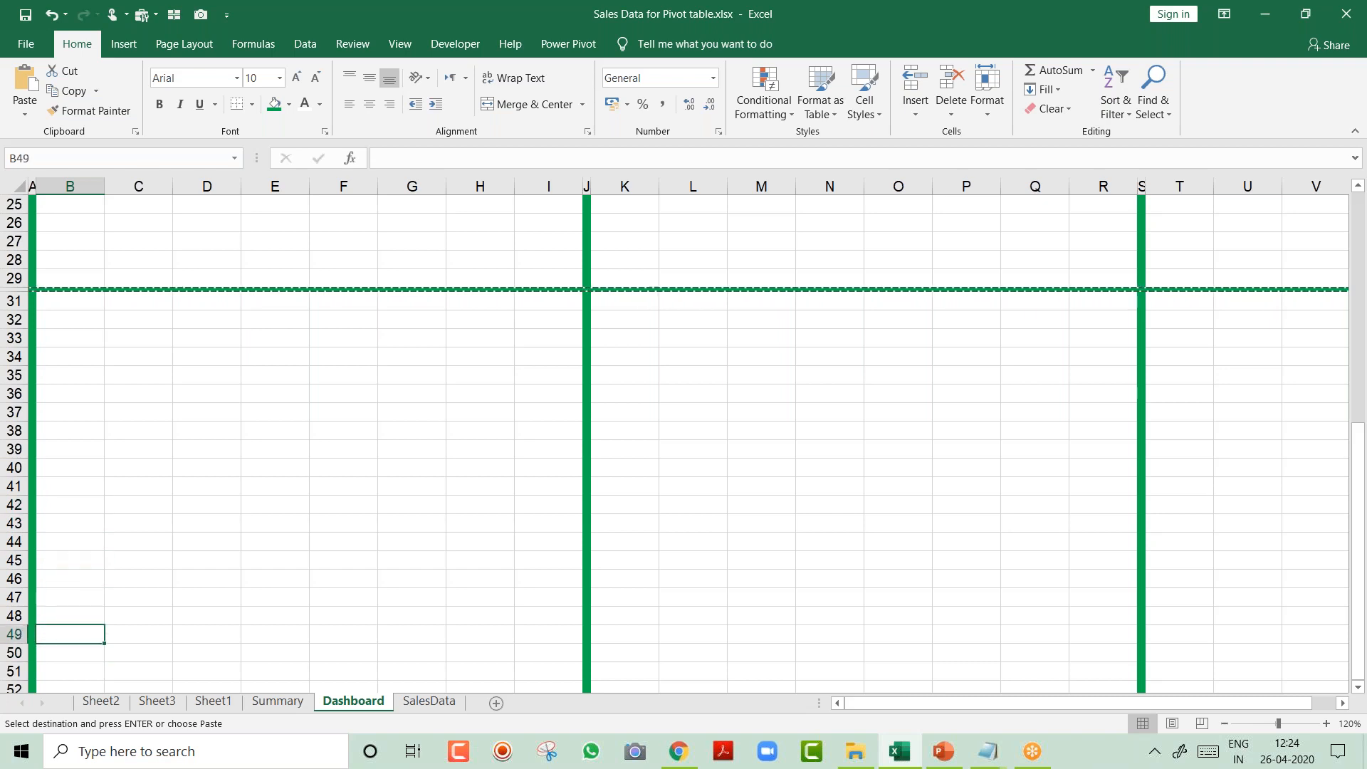
{"action": "key", "text": "shift+space"}
{"action": "key", "text": "Return"}
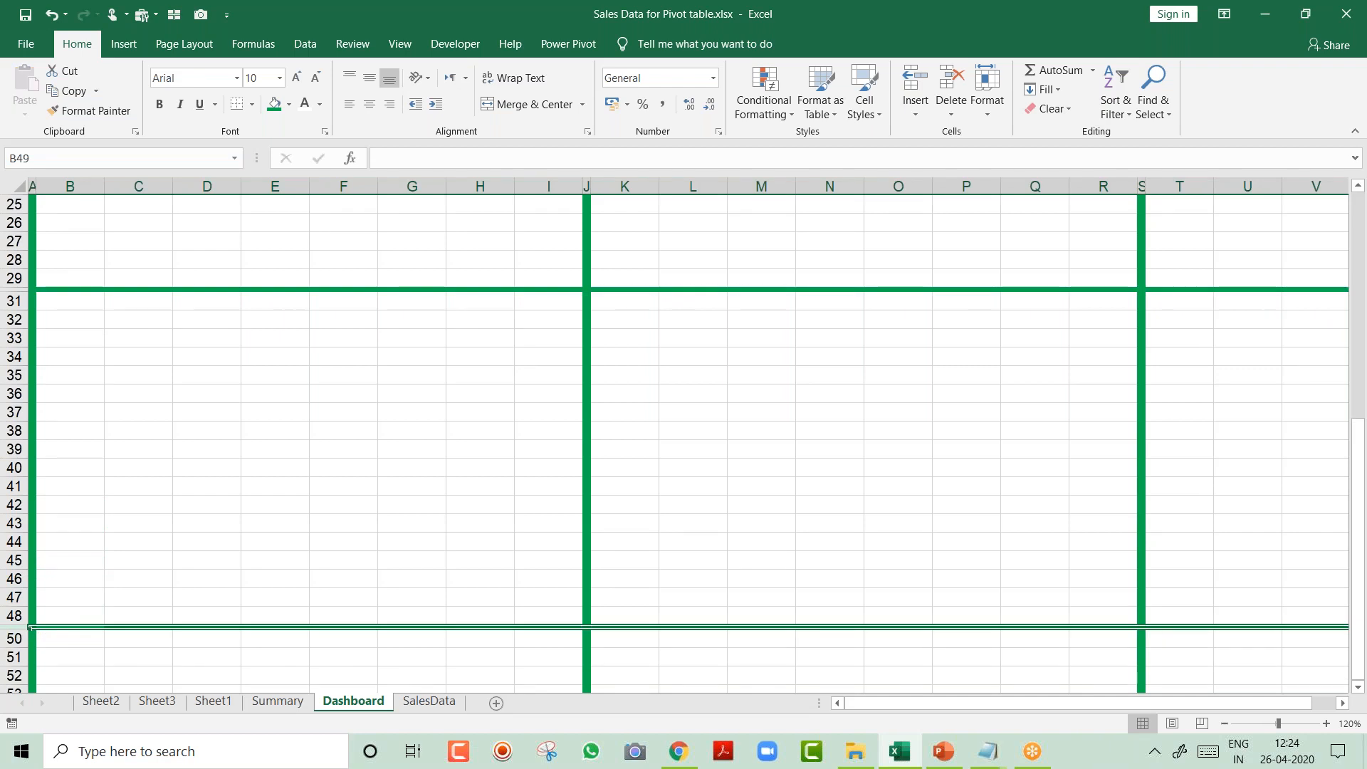
Return to cell A1 and hide the gridlines on the Dashboard sheet.
{"action": "key", "text": "ctrl+Home"}
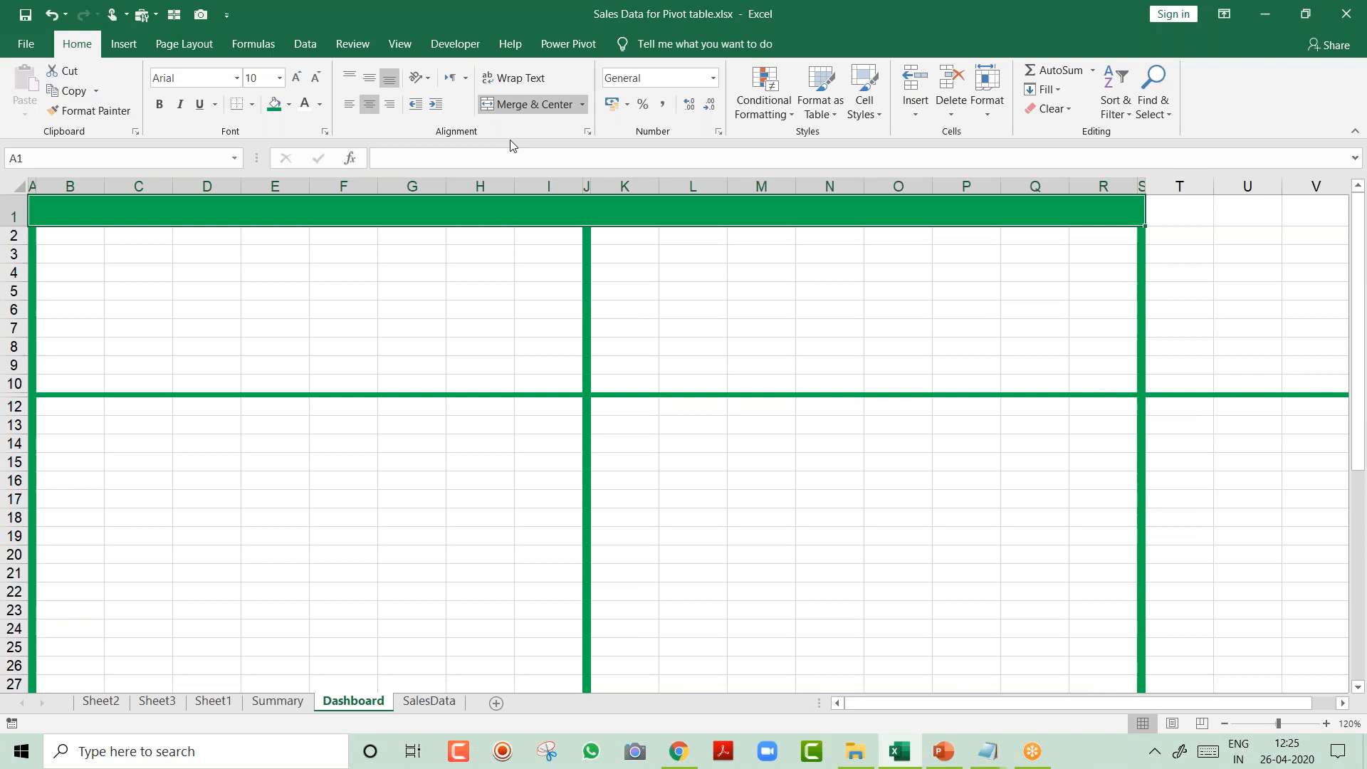
{"action": "left_click", "coordinate": [395, 45]}
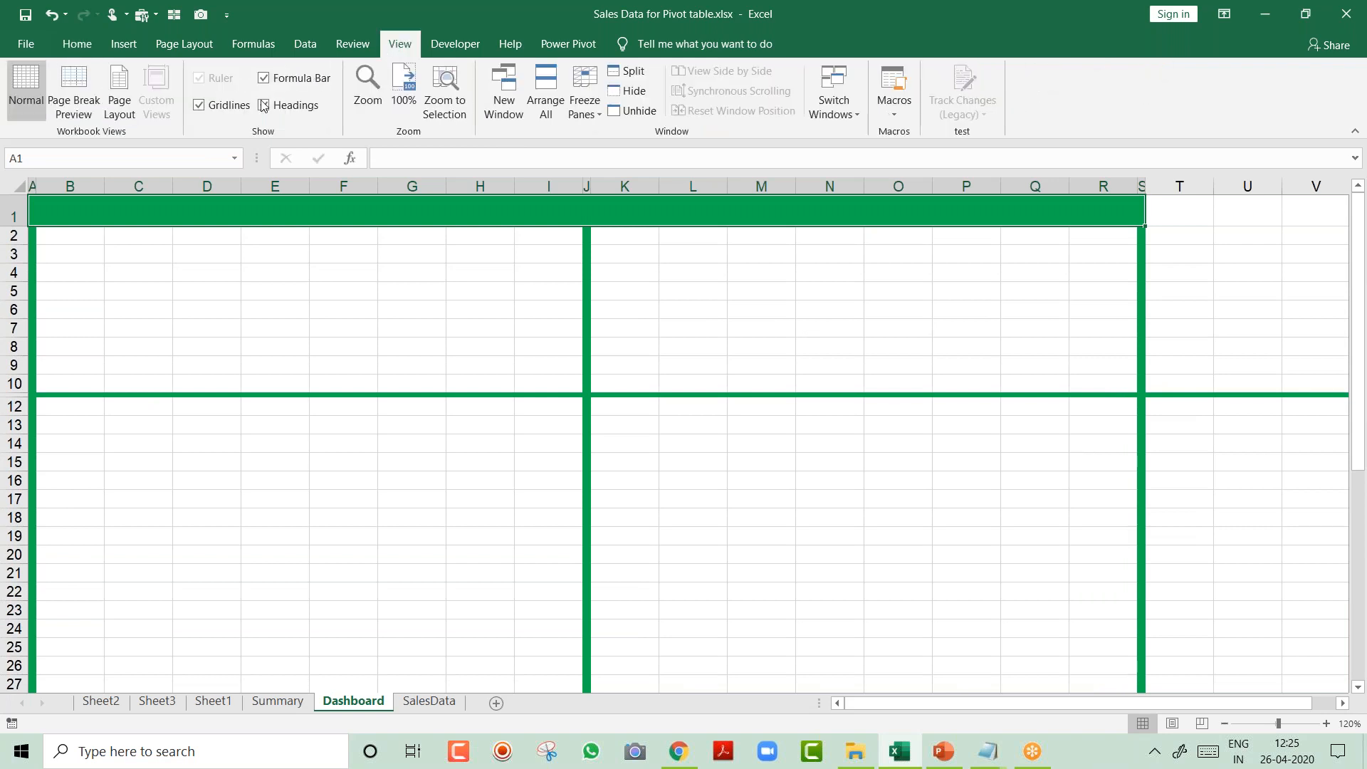
{"action": "left_click", "coordinate": [202, 109]}
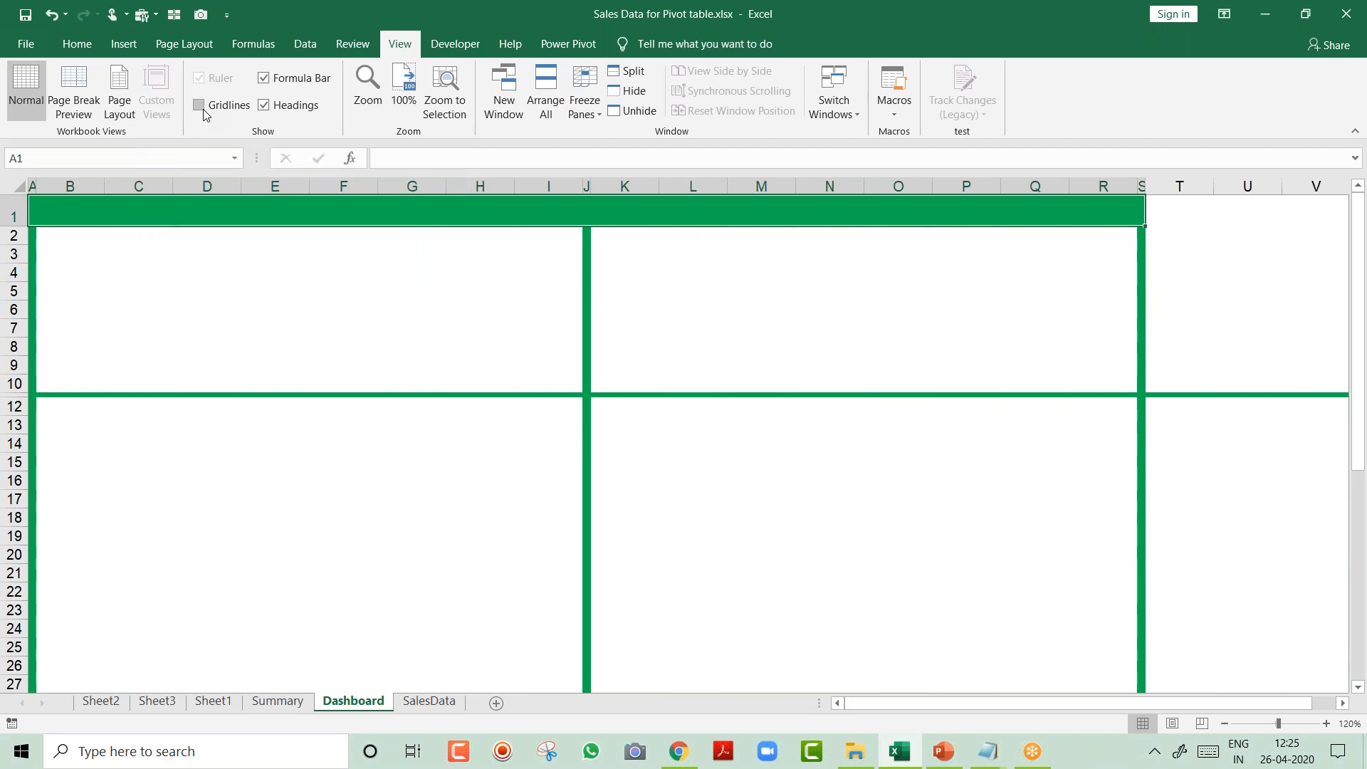
Clear all contents and formatting from column T through the last column so the green dividers end at column S.
{"action": "left_click", "coordinate": [783, 276]}
{"action": "key", "text": "Right"}
{"action": "key", "text": "Right"}
{"action": "key", "text": "Right"}
{"action": "key", "text": "Right"}
{"action": "key", "text": "Right"}
{"action": "key", "text": "Right"}
{"action": "key", "text": "Right"}
{"action": "key", "text": "Right"}
{"action": "key", "text": "Right"}
{"action": "key", "text": "Right"}
{"action": "key", "text": "Right"}
{"action": "key", "text": "Right"}
{"action": "key", "text": "Right"}
{"action": "key", "text": "Right"}
{"action": "key", "text": "Right"}
{"action": "key", "text": "Right"}
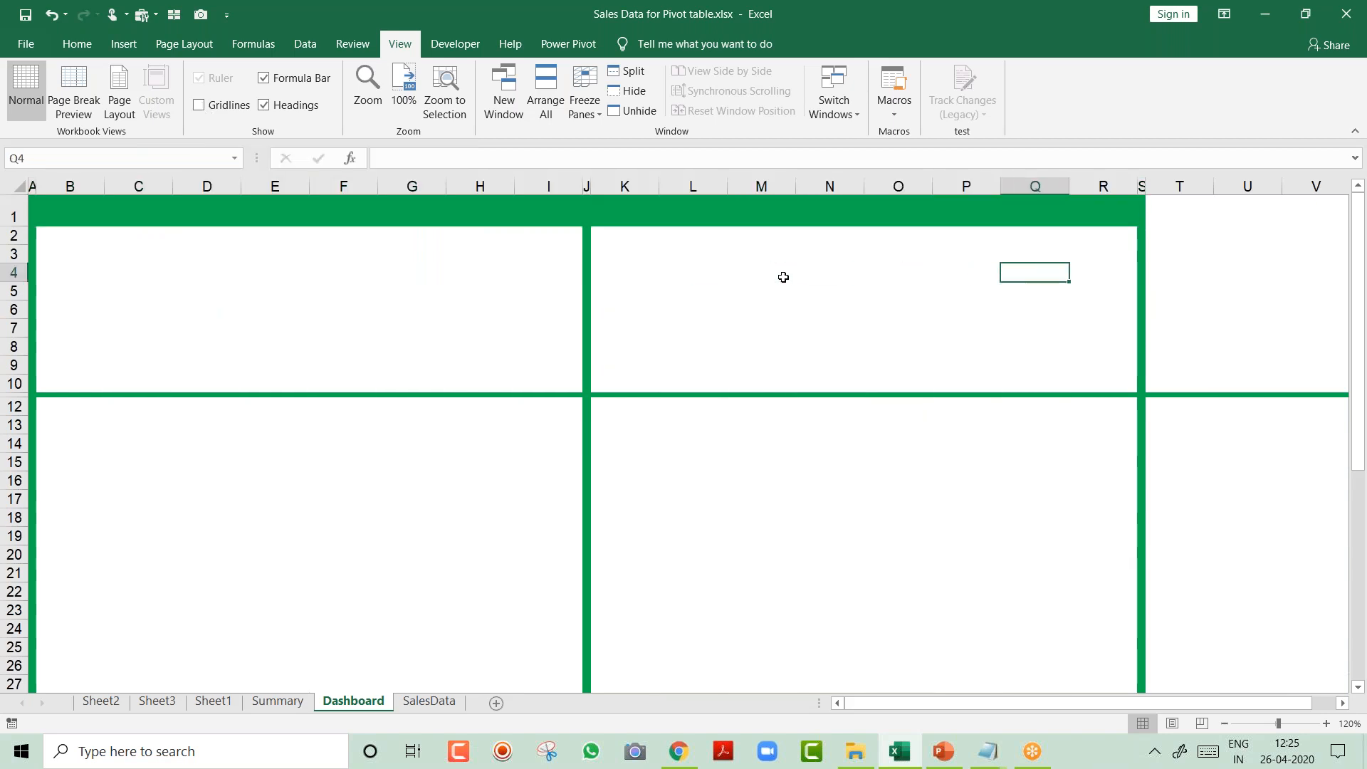
{"action": "key", "text": "Left"}
{"action": "key", "text": "Left"}
{"action": "key", "text": "Left"}
{"action": "key", "text": "Left"}
{"action": "key", "text": "Left"}
{"action": "key", "text": "Left"}
{"action": "key", "text": "Left"}
{"action": "key", "text": "Left"}
{"action": "key", "text": "Left"}
{"action": "key", "text": "Left"}
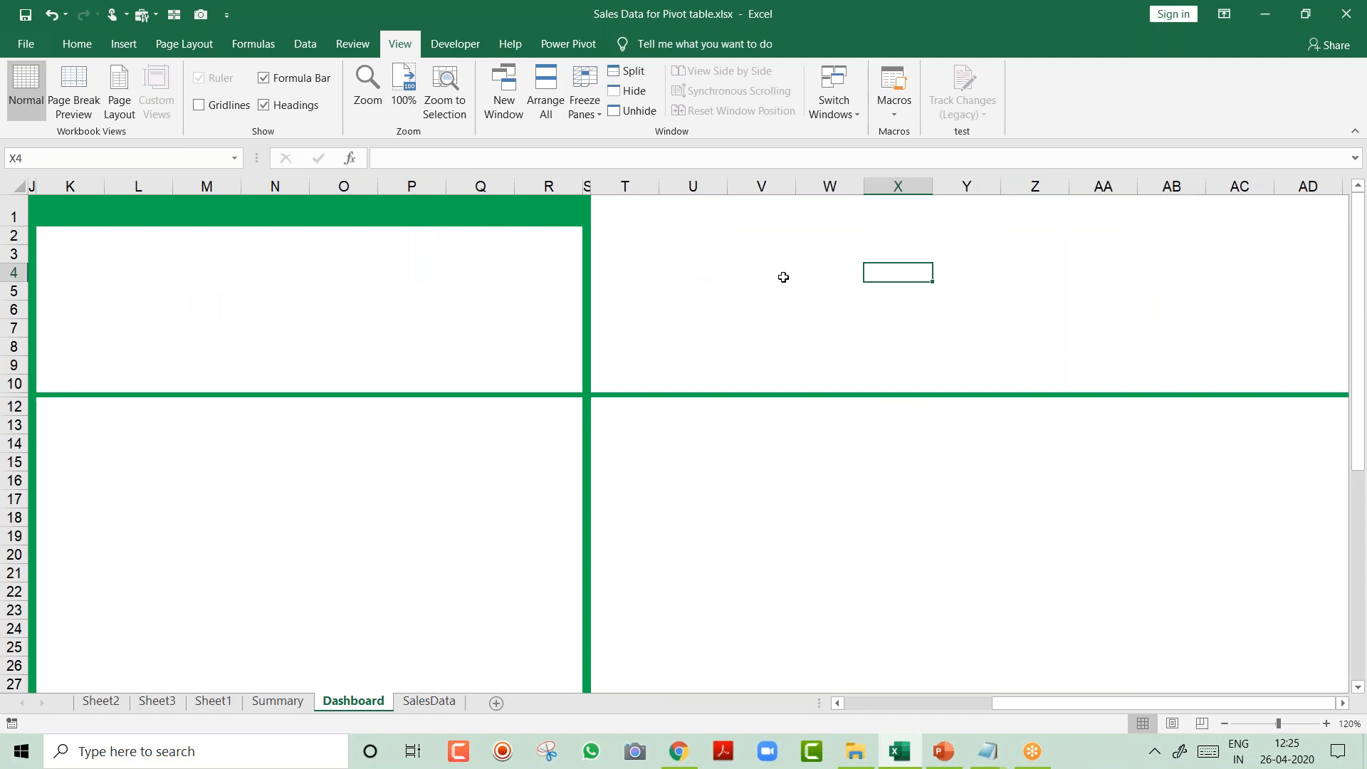
{"action": "key", "text": "ctrl+space"}
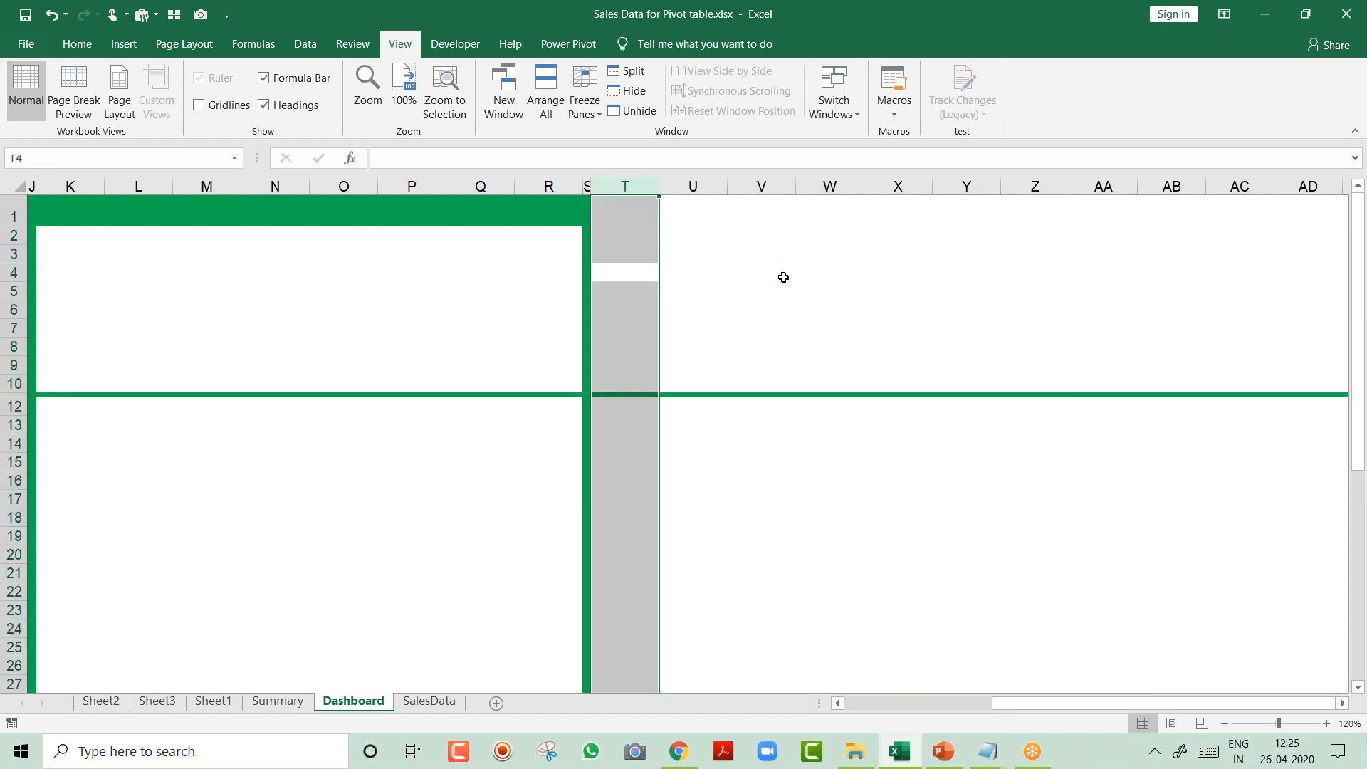
{"action": "key", "text": "ctrl+shift+Right"}
{"action": "left_click", "coordinate": [77, 43]}
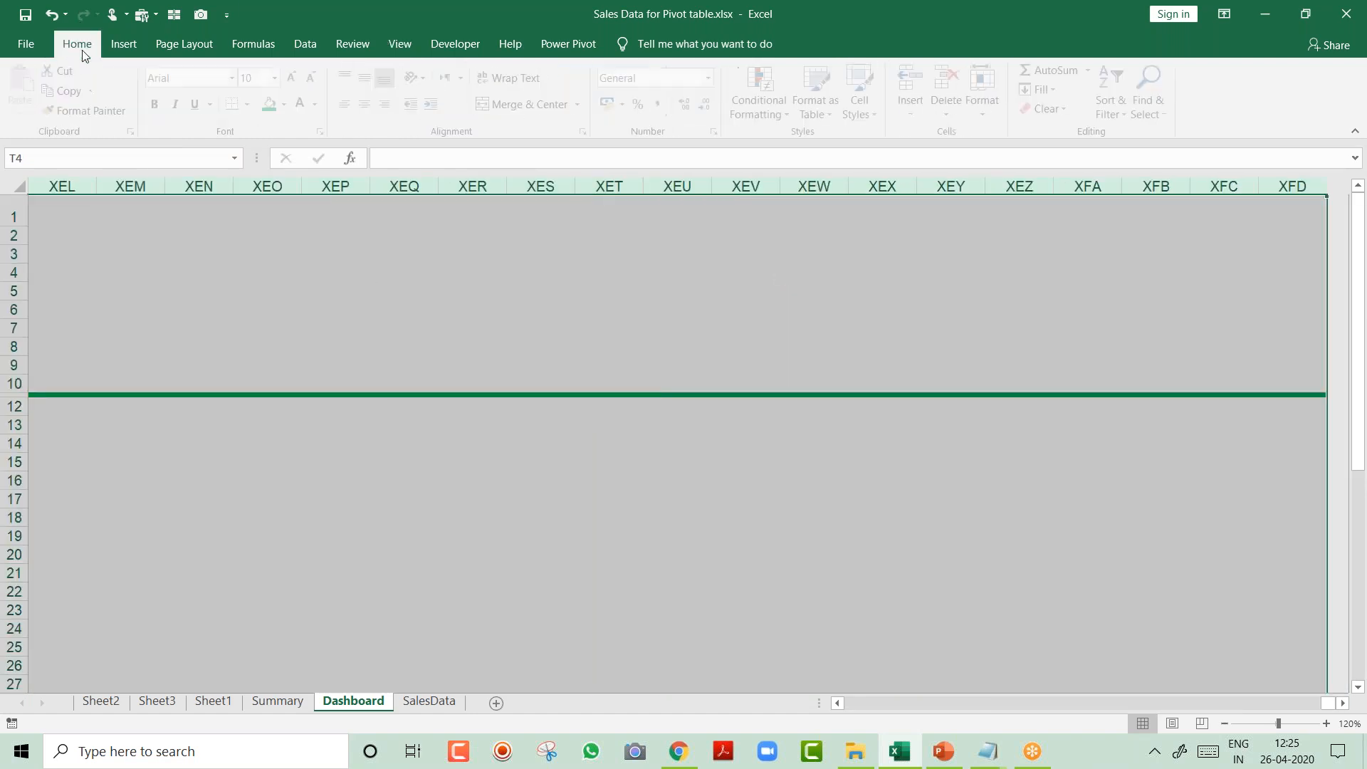
{"action": "left_click", "coordinate": [1052, 113]}
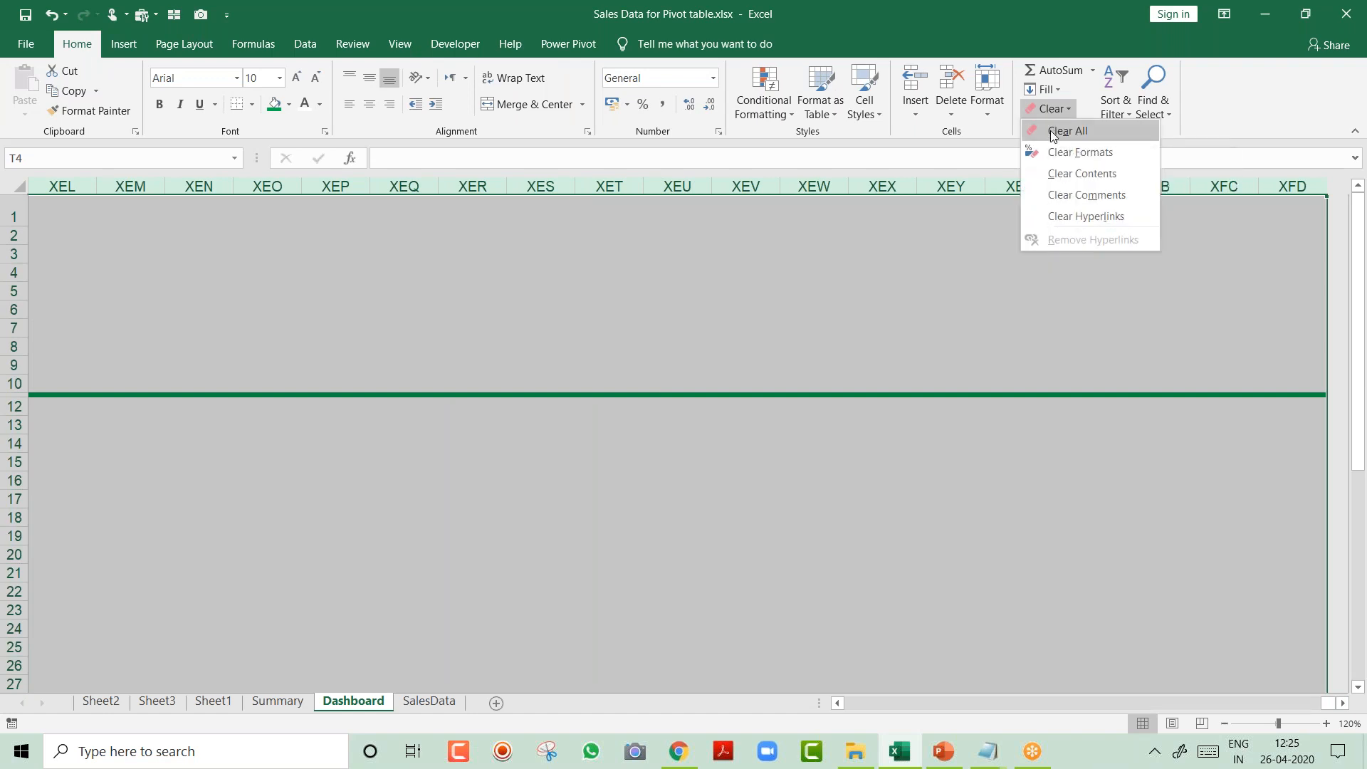
{"action": "left_click", "coordinate": [1053, 132]}
{"action": "key", "text": "Home"}
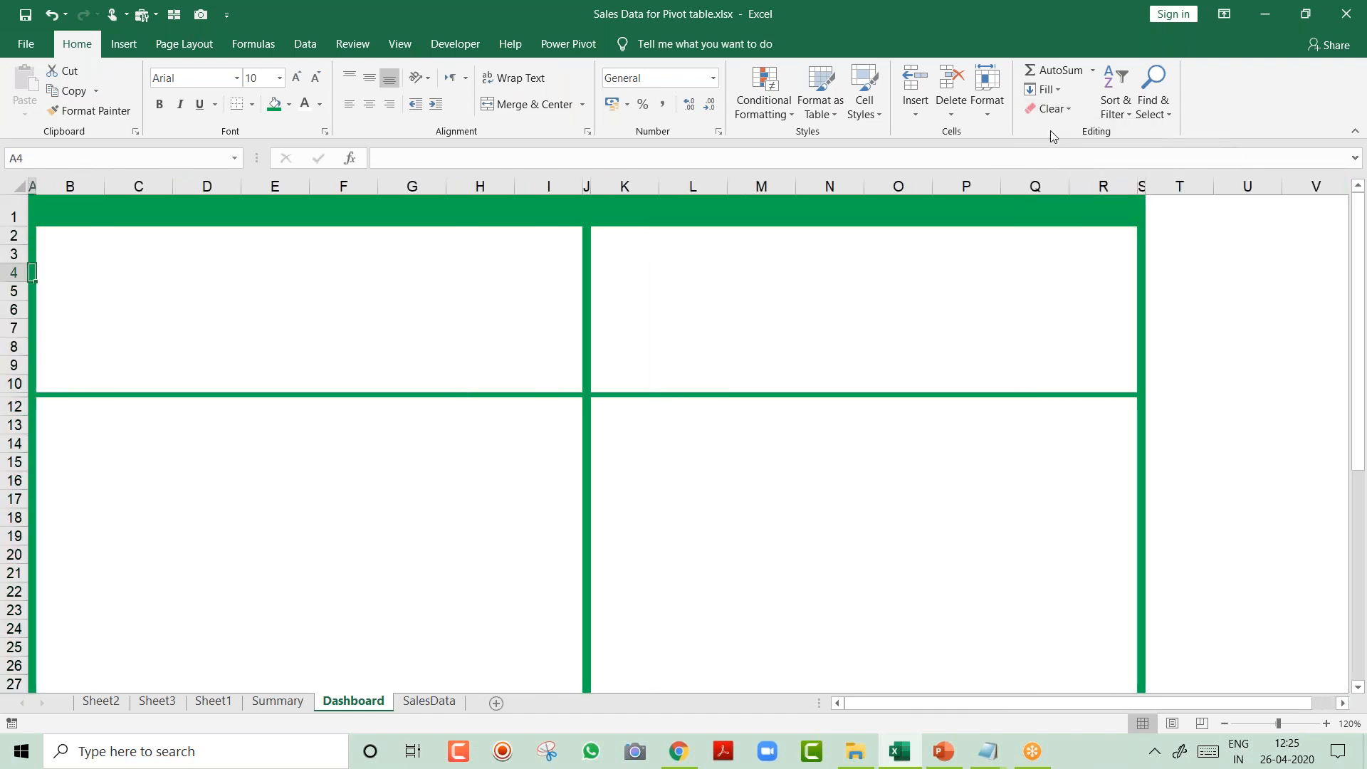
Remove the green fill from J2:J10 to make the upper area a single wide panel.
{"action": "left_click", "coordinate": [586, 236]}
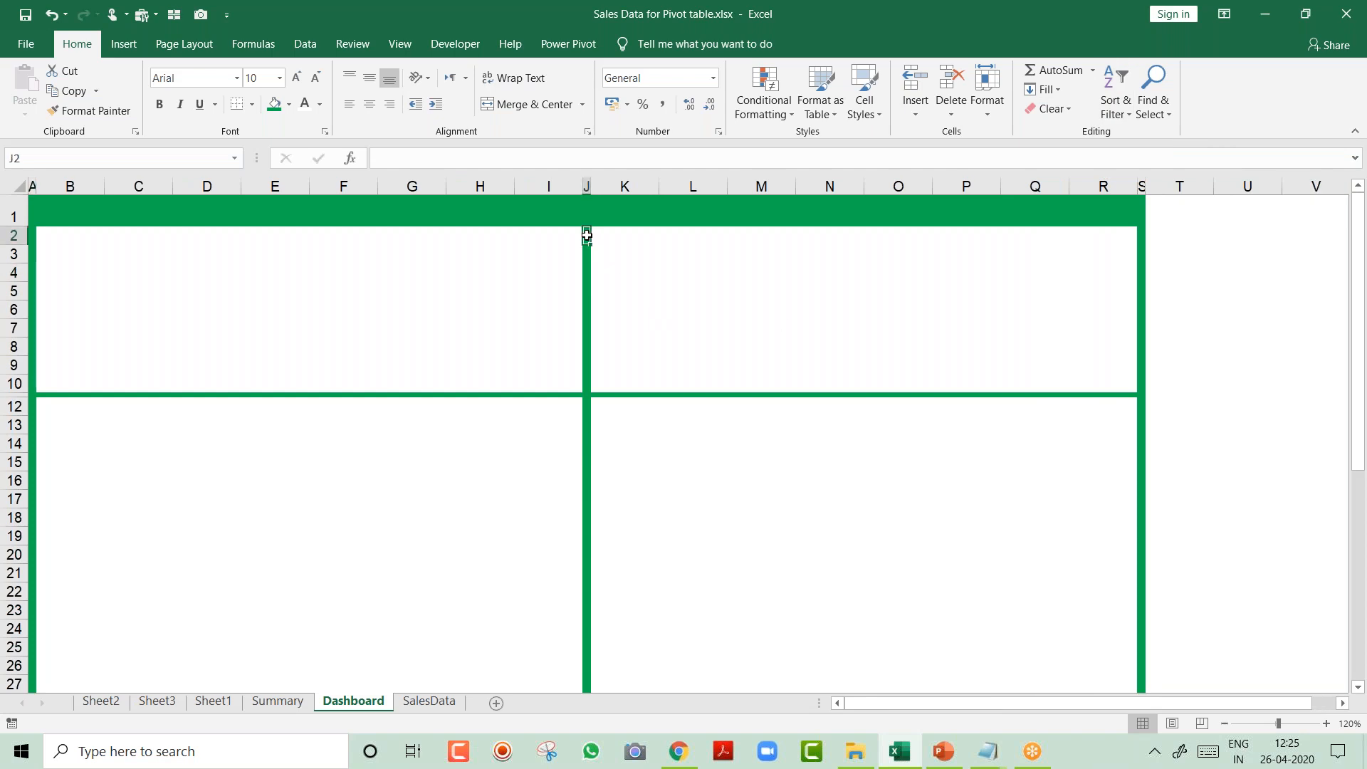
{"action": "left_click_drag", "start_coordinate": [587, 236], "coordinate": [587, 385]}
{"action": "left_click", "coordinate": [288, 105]}
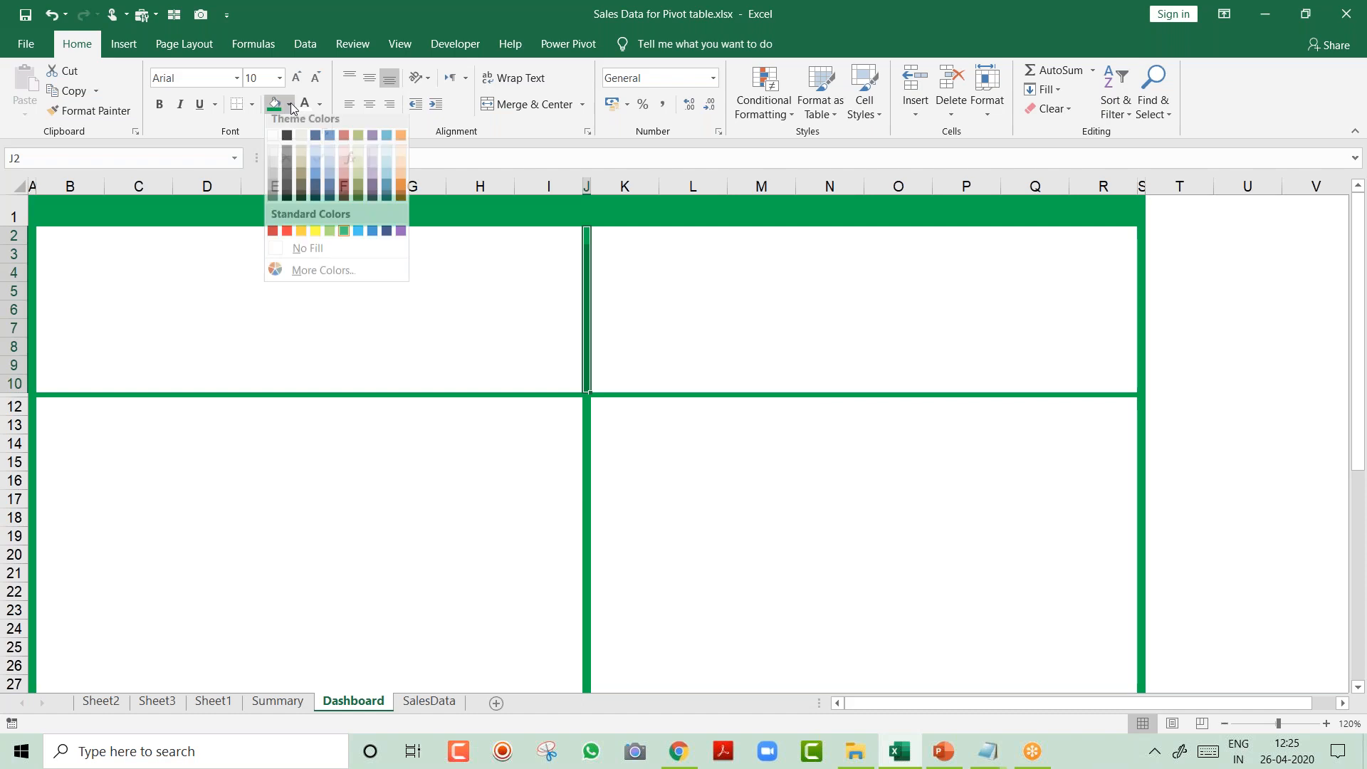
{"action": "left_click", "coordinate": [307, 255]}
{"action": "left_click", "coordinate": [357, 308]}
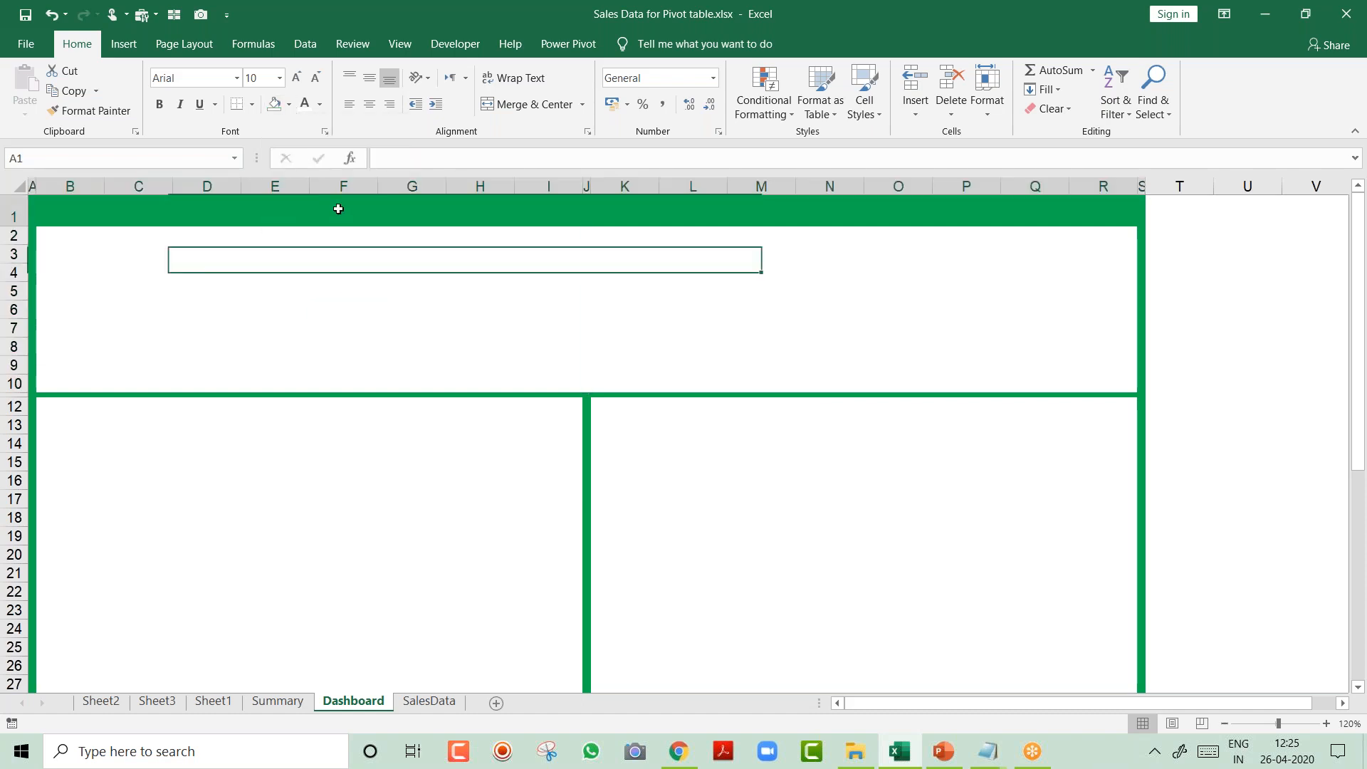
Enter the title "Sales Dashboard - Excel Basement" in the merged header cell and align it vertically to the middle.
{"action": "left_click", "coordinate": [339, 209]}
{"action": "type", "text": "SAles"}
{"action": "key", "text": "BackSpace"}
{"action": "key", "text": "BackSpace"}
{"action": "key", "text": "BackSpace"}
{"action": "key", "text": "BackSpace"}
{"action": "type", "text": "ales Dashboard"}
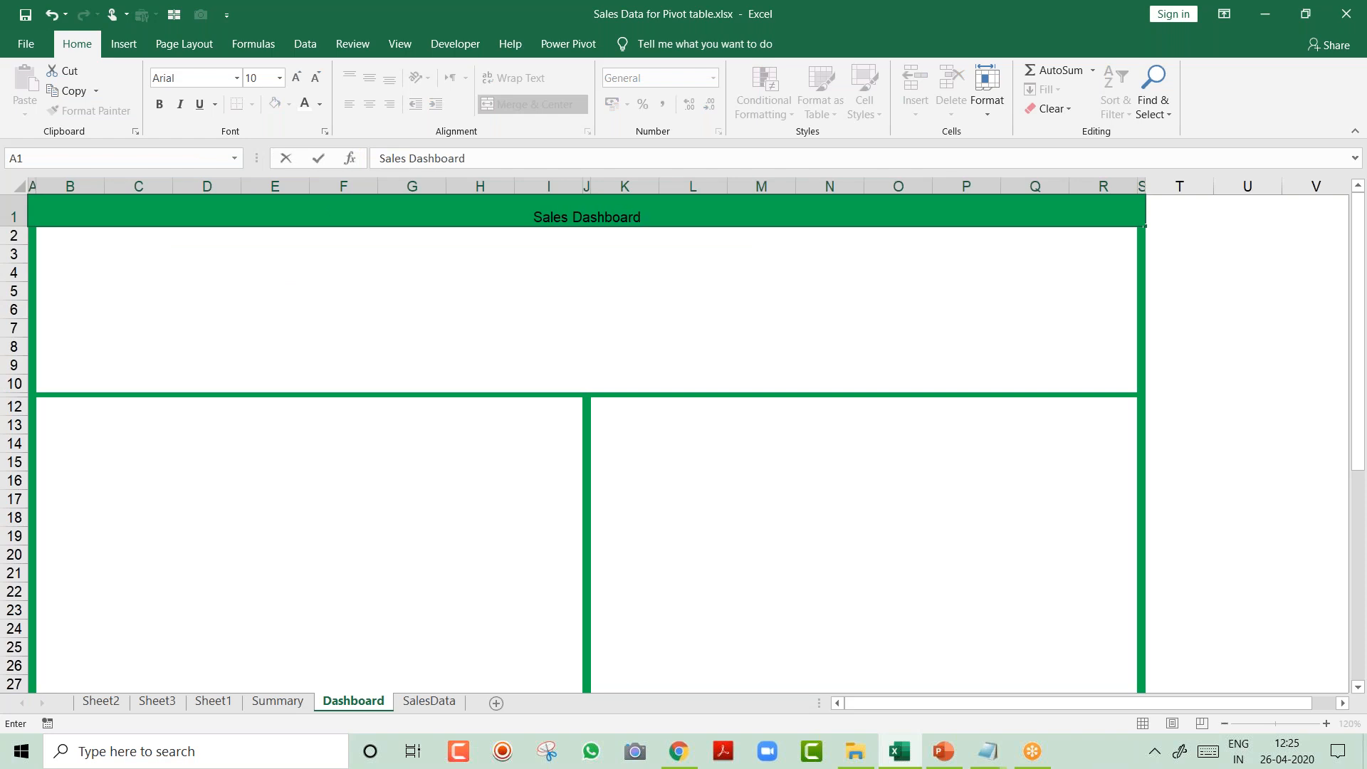
{"action": "type", "text": " - Excel Basemen"}
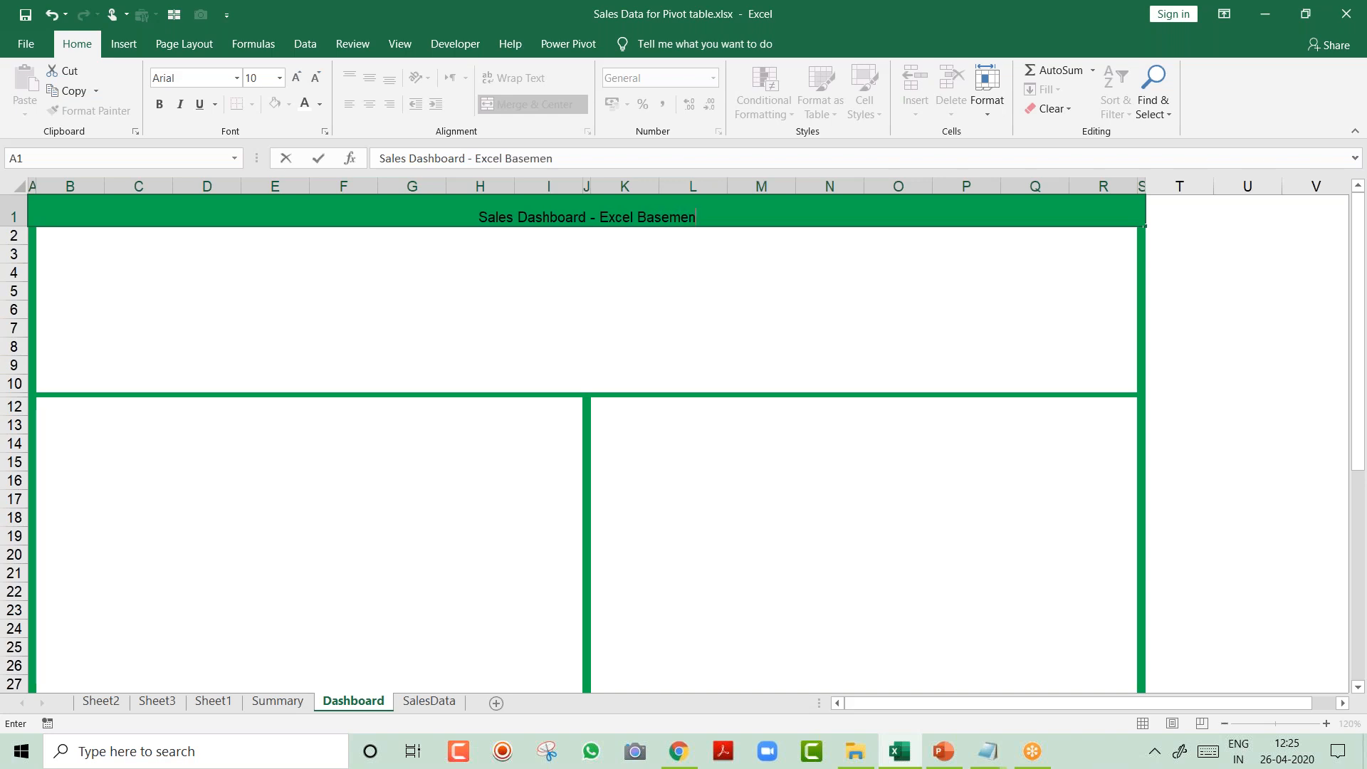
{"action": "type", "text": "t"}
{"action": "key", "text": "Return"}
{"action": "key", "text": "Up"}
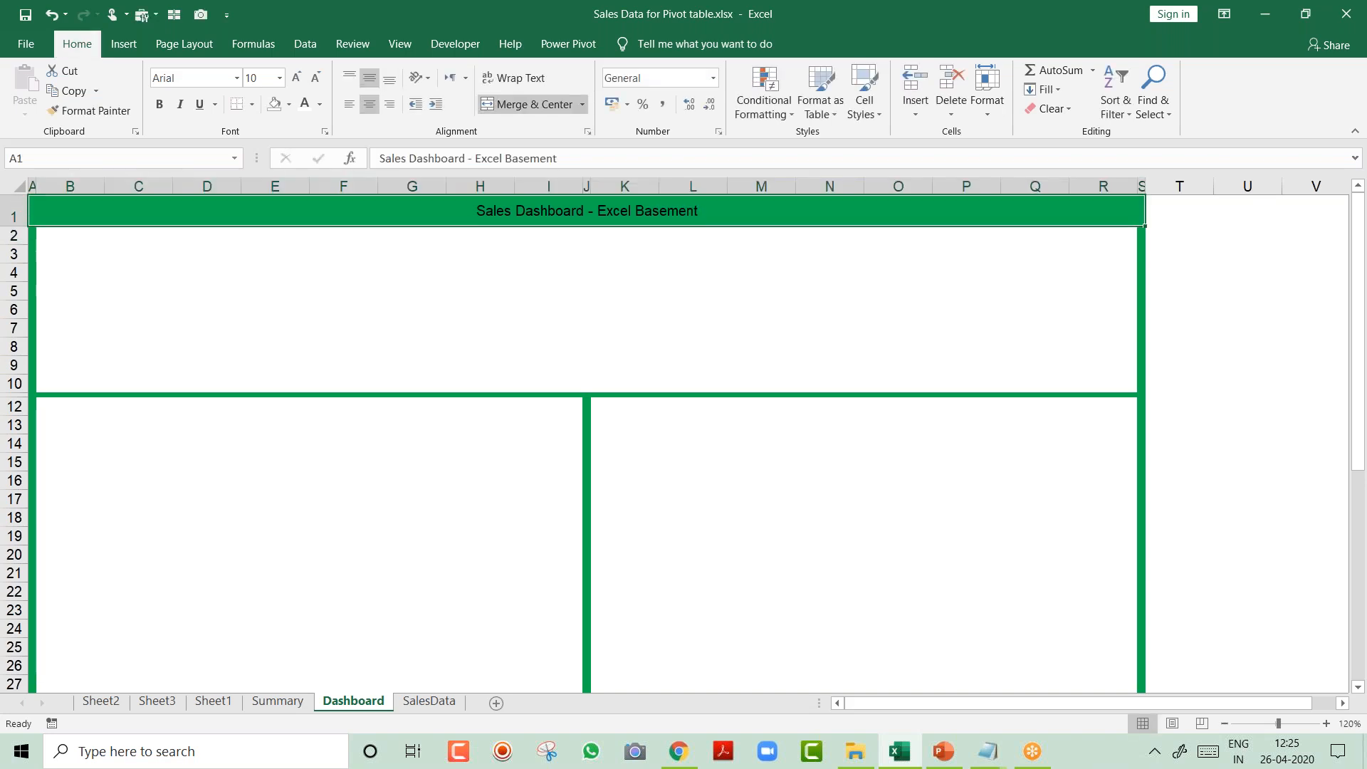
Format the header title as bold white 18-point text and make row 1 slightly taller.
{"action": "left_click", "coordinate": [305, 104]}
{"action": "left_click", "coordinate": [298, 79]}
{"action": "left_click", "coordinate": [298, 79]}
{"action": "left_click", "coordinate": [298, 78]}
{"action": "left_click", "coordinate": [298, 78]}
{"action": "left_click", "coordinate": [297, 78]}
{"action": "key", "text": "ctrl+b"}
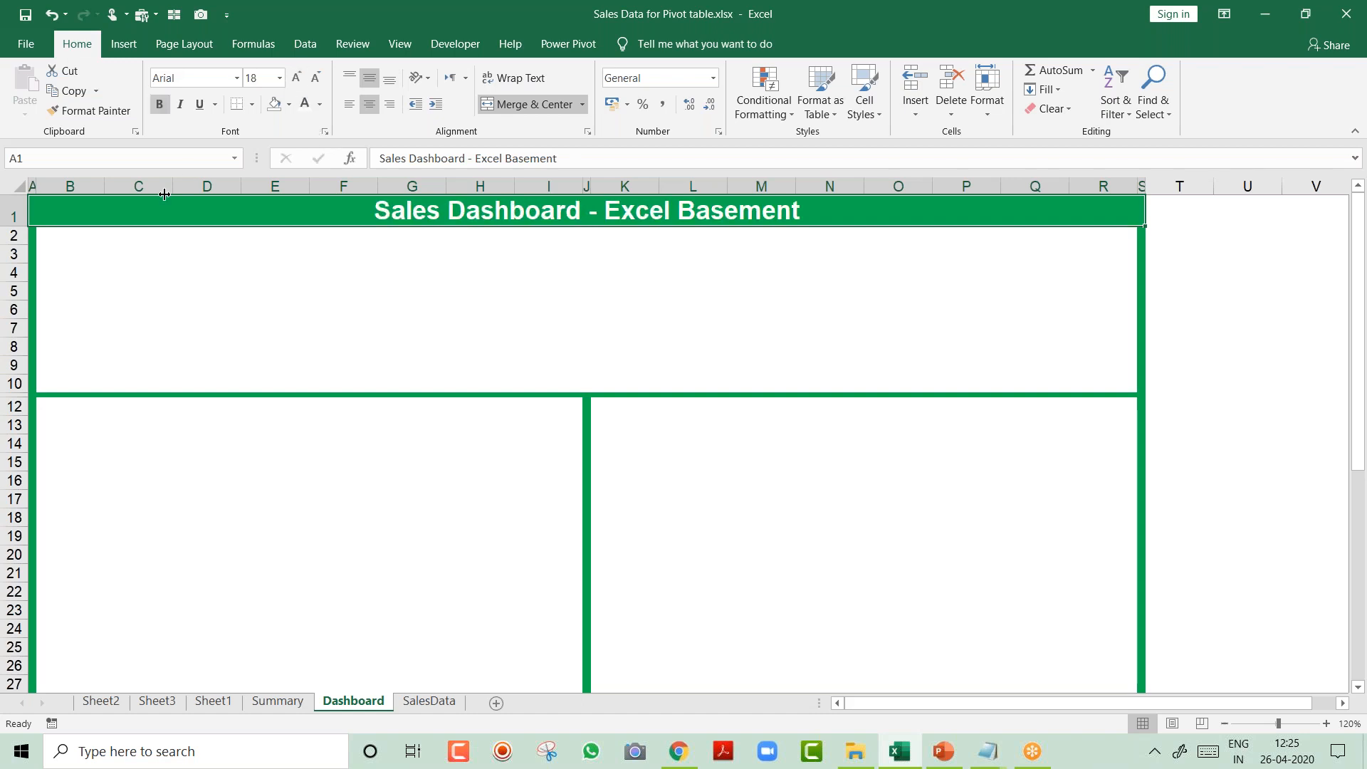
{"action": "left_click_drag", "start_coordinate": [15, 226], "coordinate": [16, 233]}
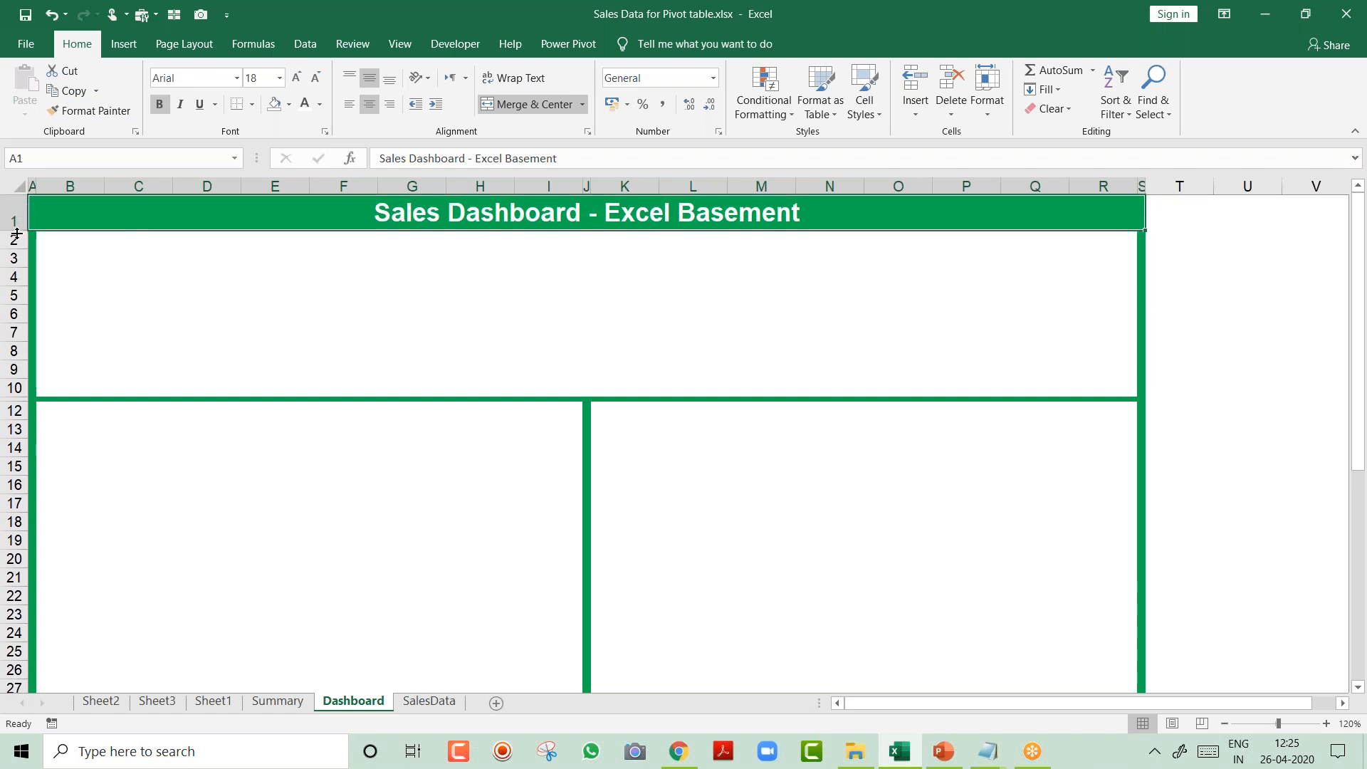
Collapse the ribbon and switch to the Summary sheet.
{"action": "left_click", "coordinate": [124, 294]}
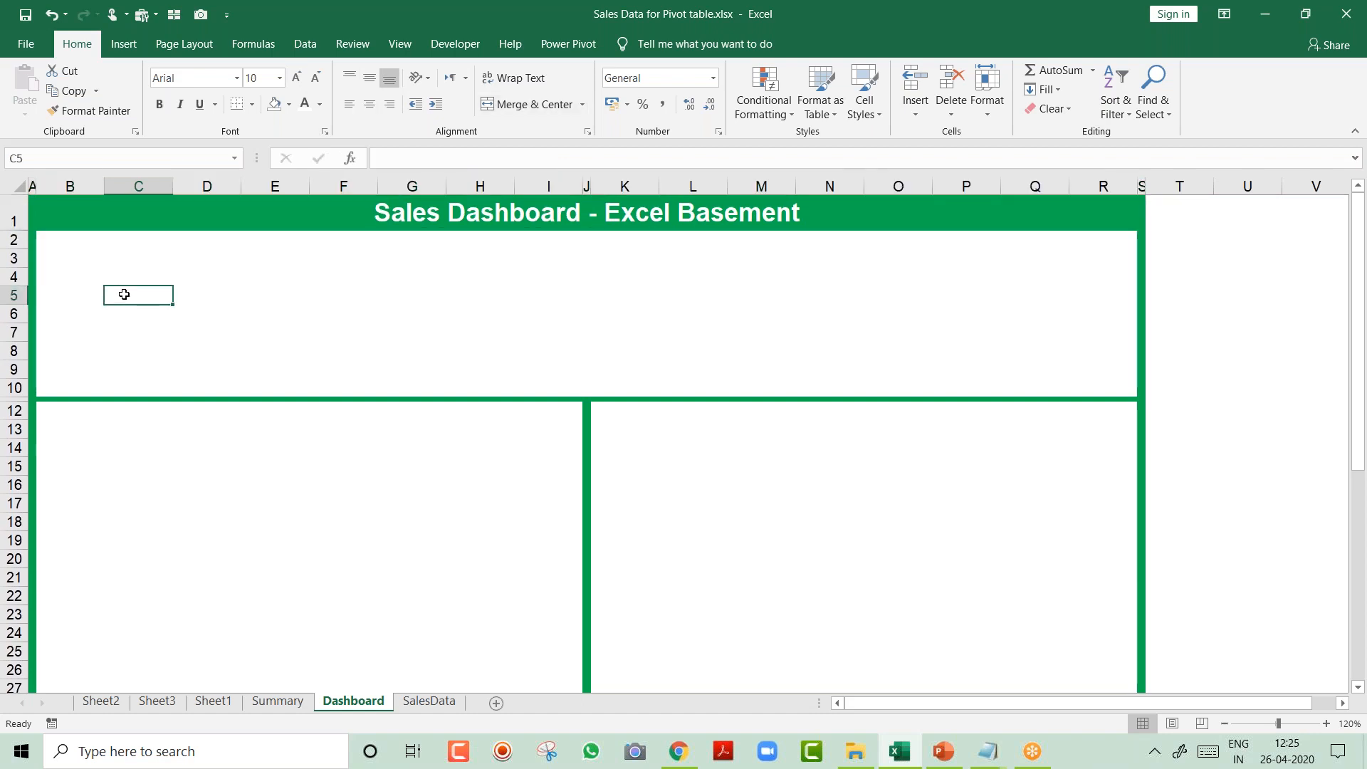
{"action": "left_click", "coordinate": [485, 331]}
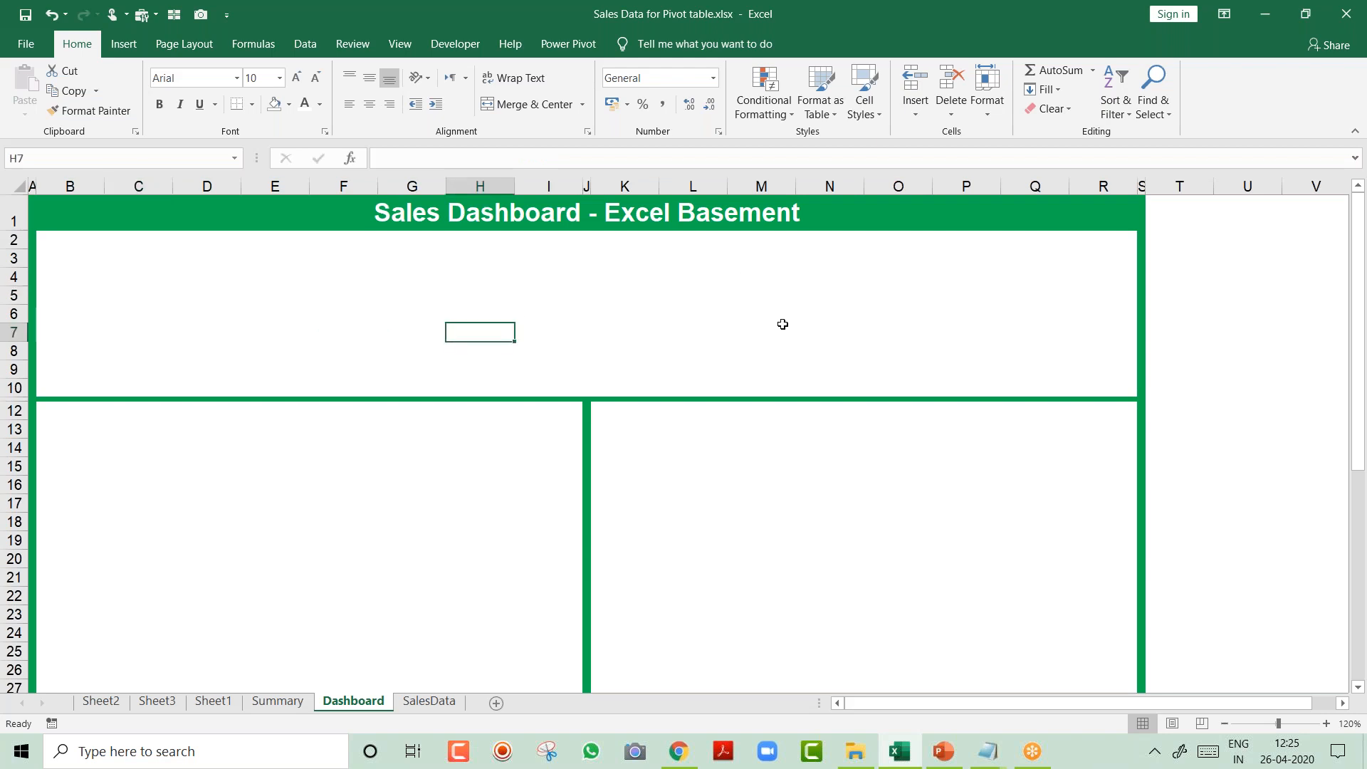
{"action": "double_click", "coordinate": [75, 45]}
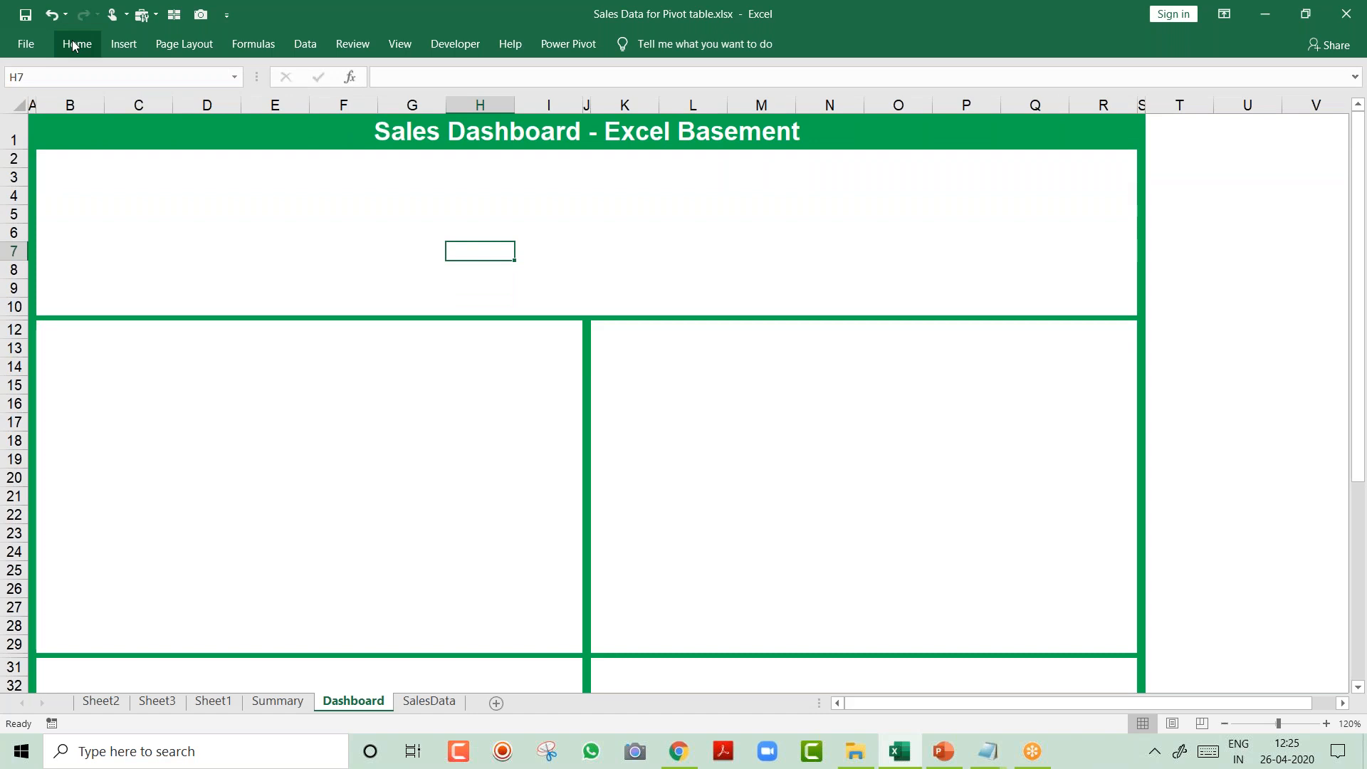
{"action": "key", "text": "ctrl+Page_Up"}
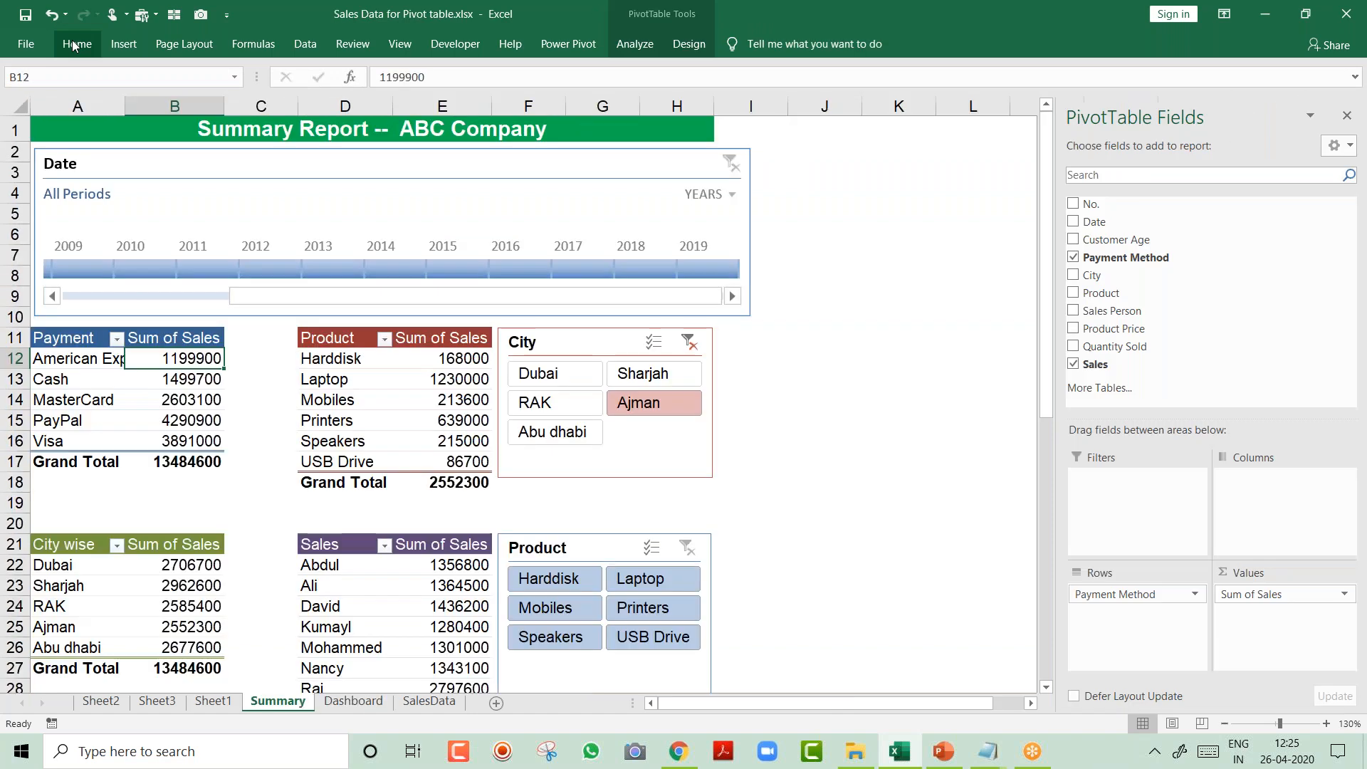
Insert a default column pivot chart from the Payment pivot table on the Summary sheet.
{"action": "left_click", "coordinate": [78, 357]}
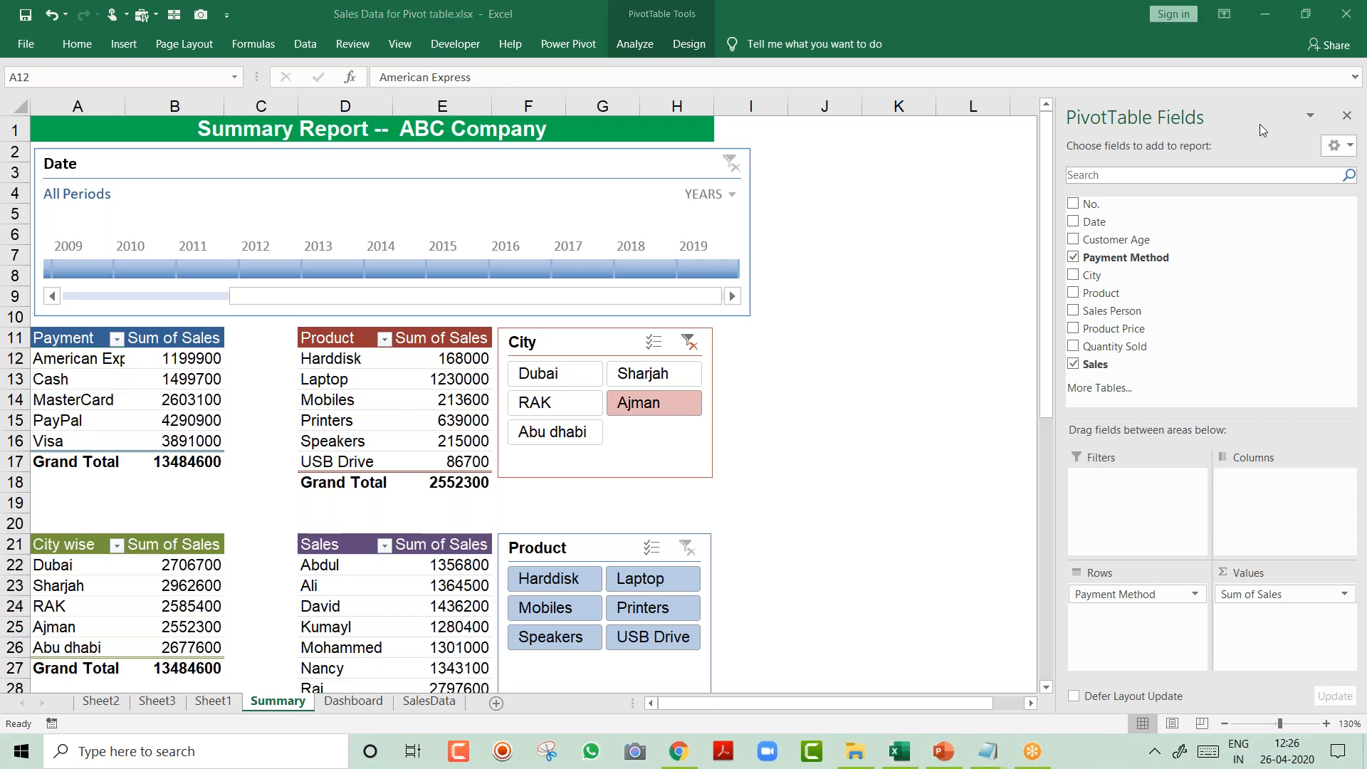
{"action": "left_click", "coordinate": [191, 393]}
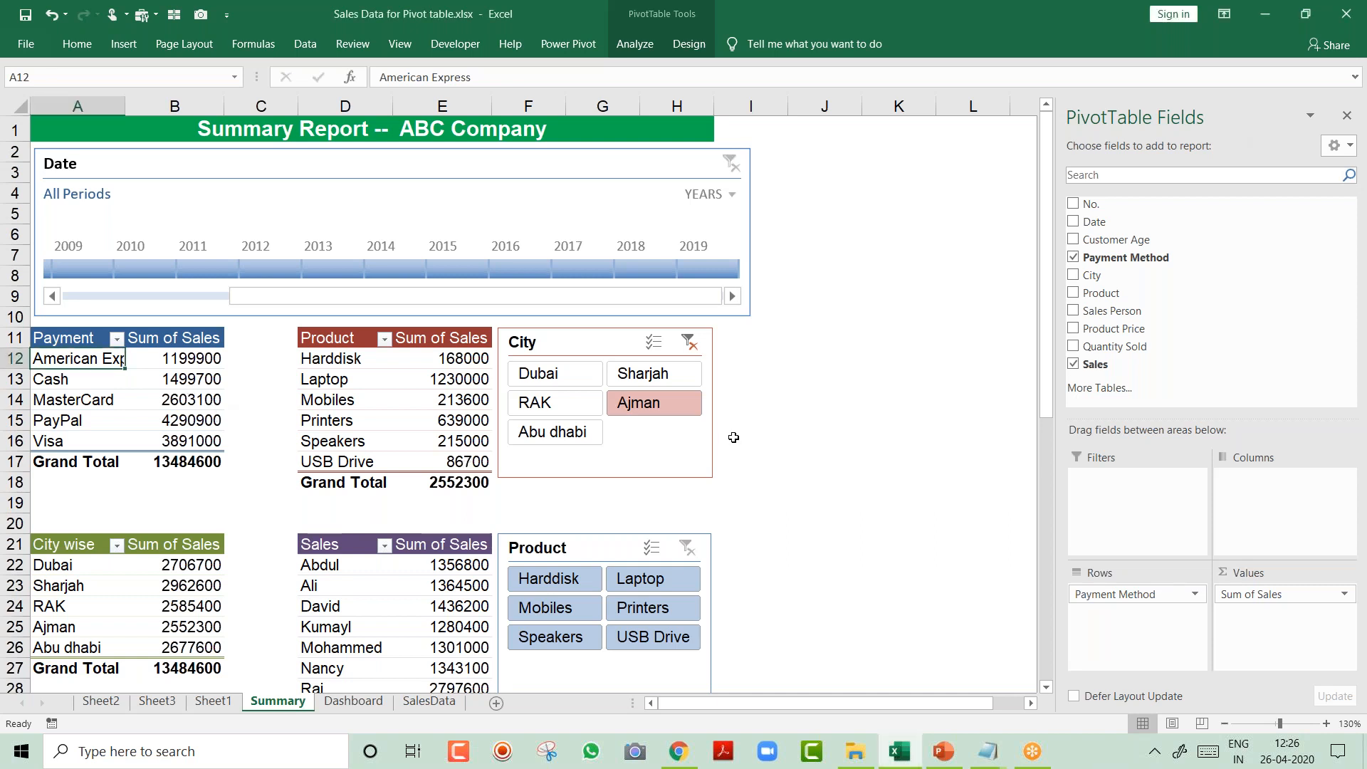
{"action": "key", "text": "alt+F1"}
Remove the legend and the horizontal gridlines from the payment method pivot chart.
{"action": "left_click", "coordinate": [774, 425]}
{"action": "key", "text": "Delete"}
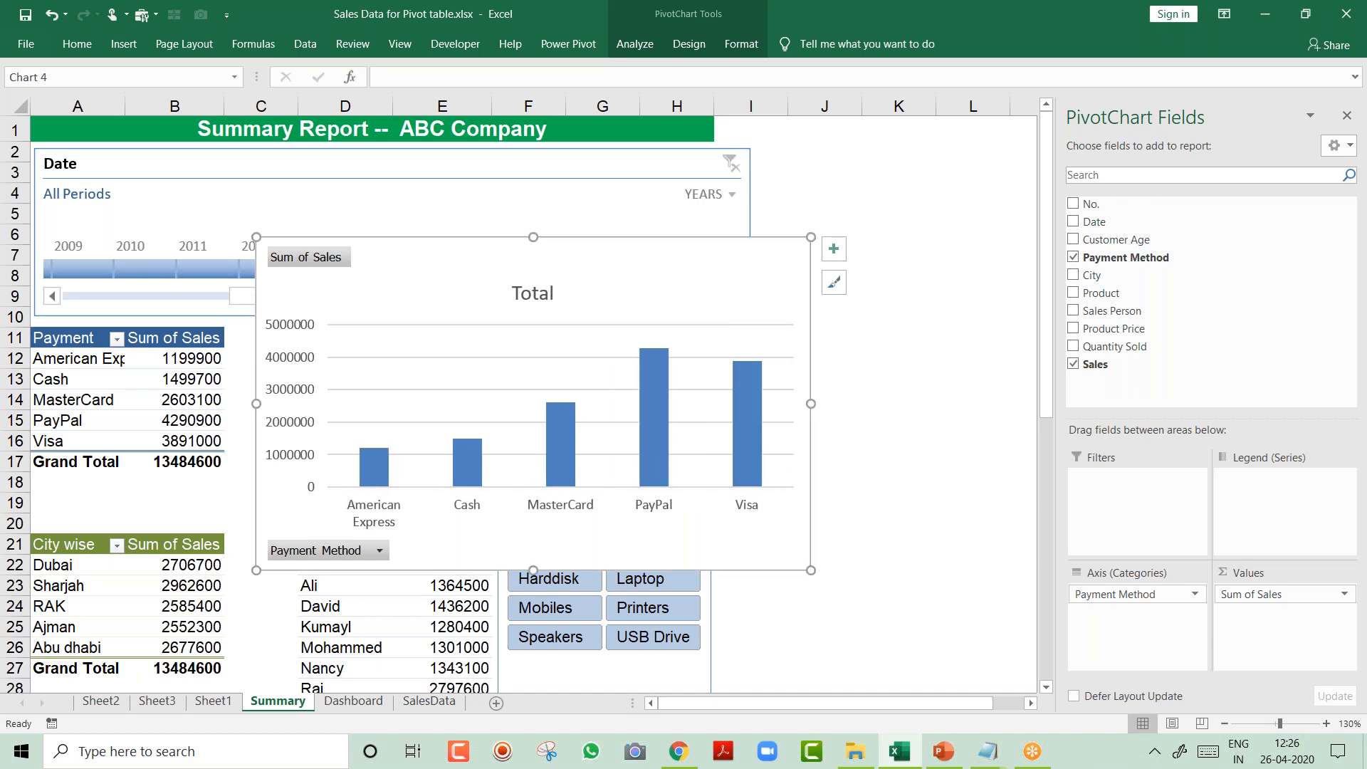
{"action": "key", "text": "Delete"}
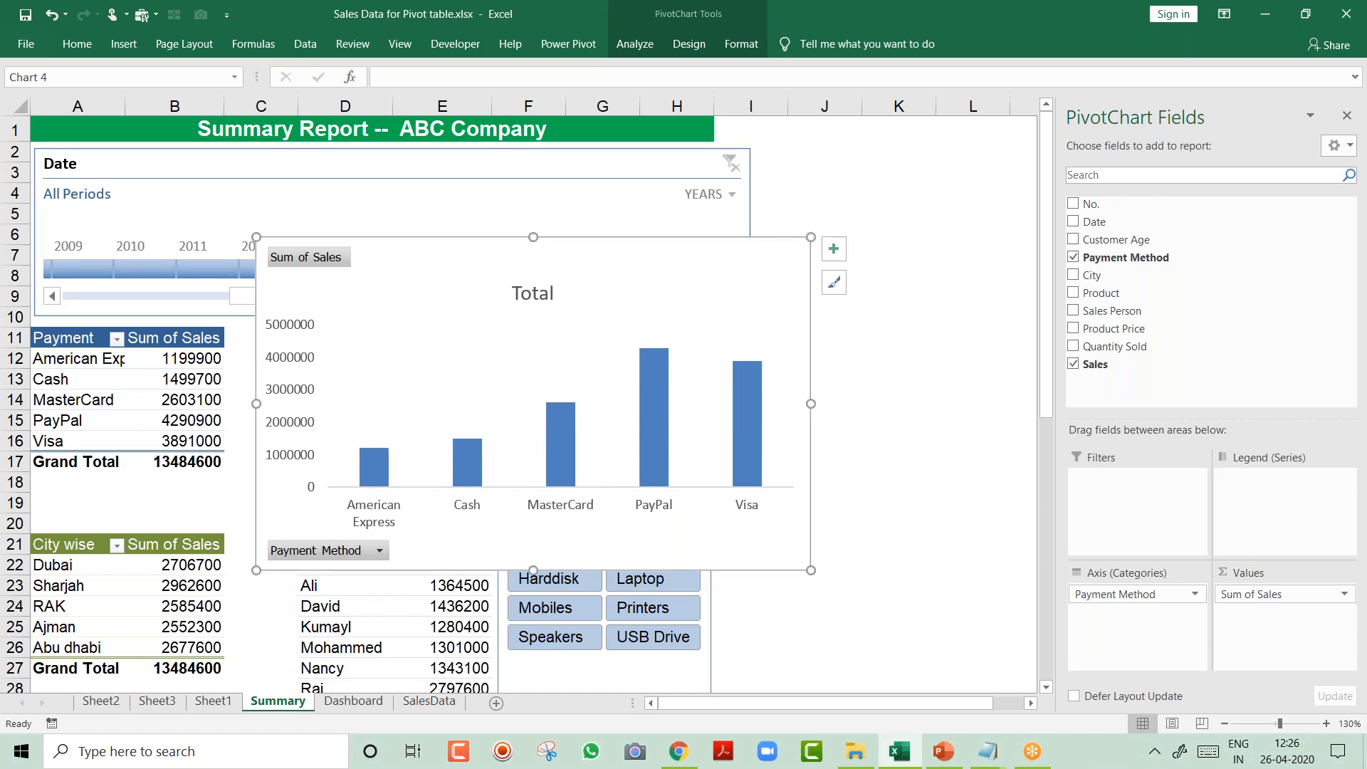
Hide all field buttons on the payment method pivot chart and change its title to "Payment".
{"action": "right_click", "coordinate": [298, 265]}
{"action": "left_click", "coordinate": [226, 461]}
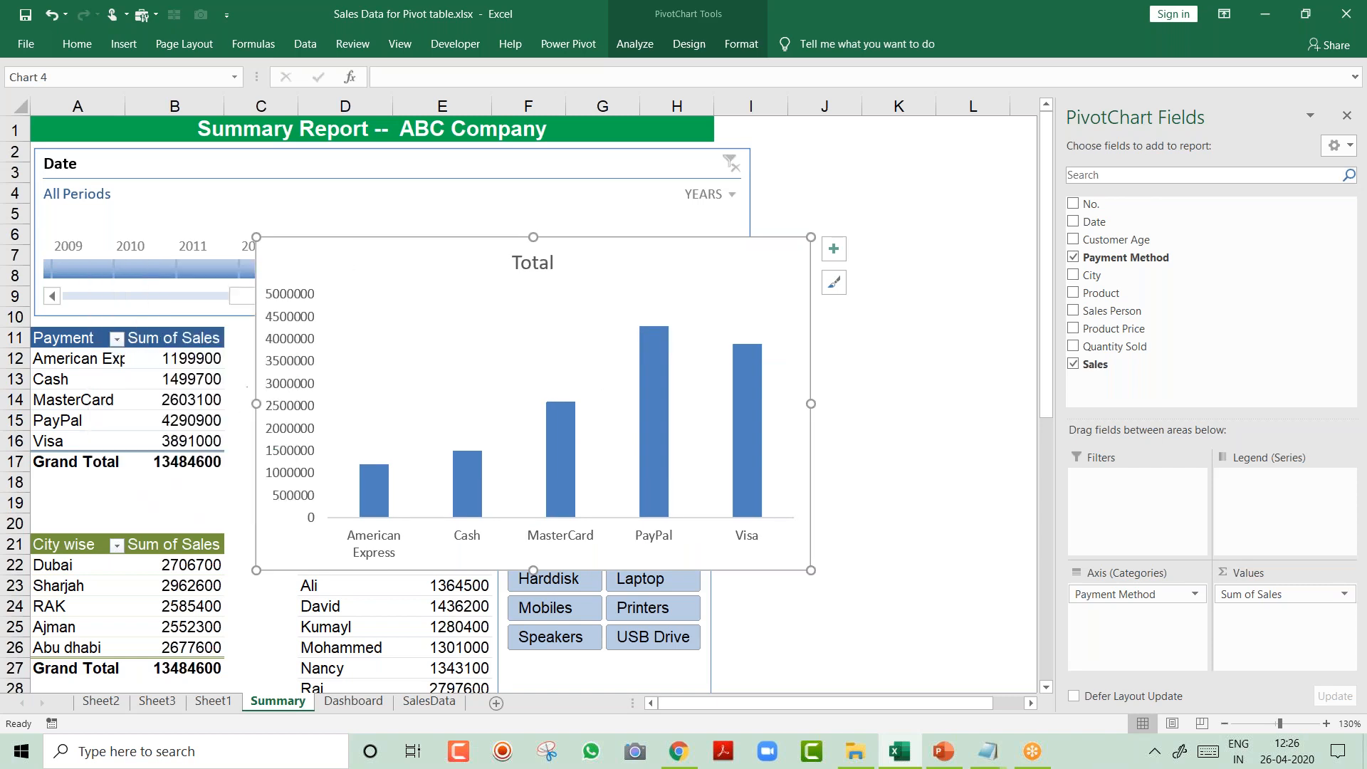
{"action": "left_click", "coordinate": [540, 265]}
{"action": "double_click", "coordinate": [540, 267]}
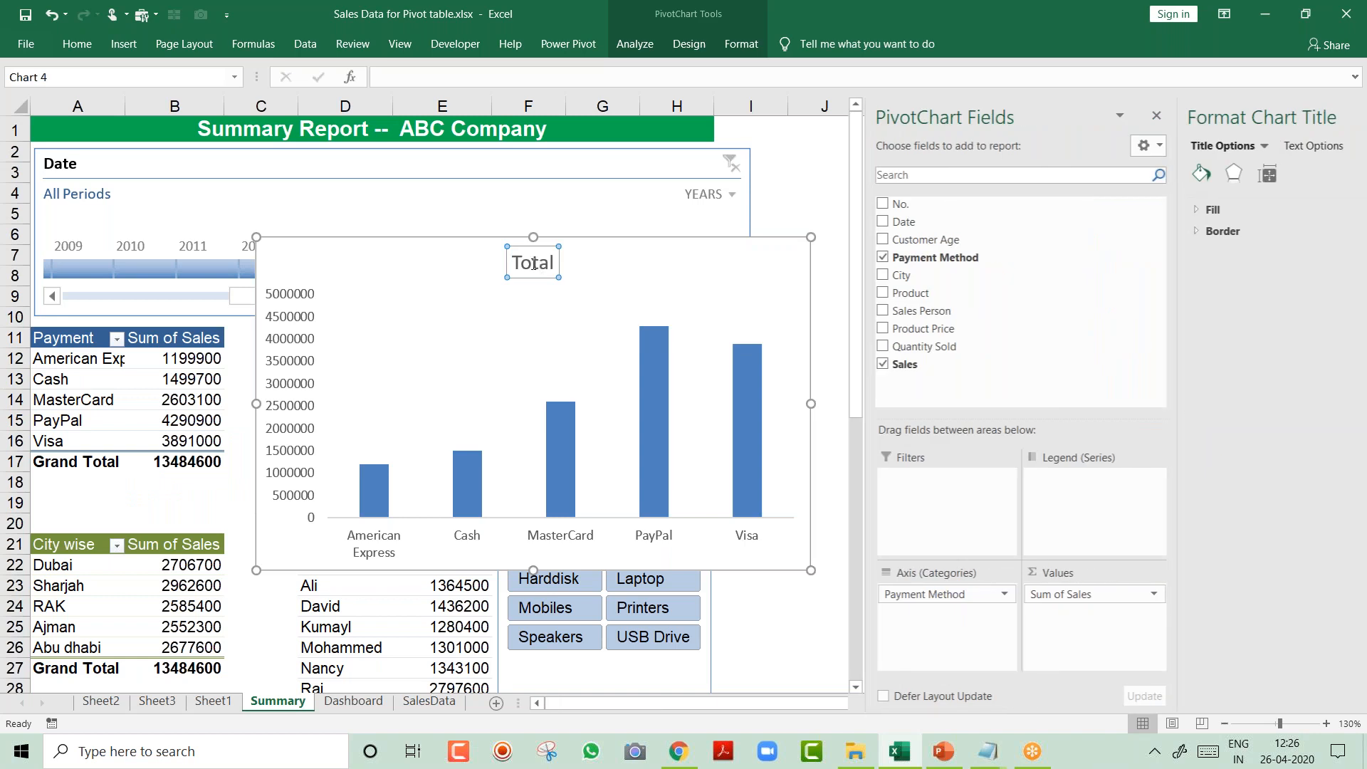
{"action": "double_click", "coordinate": [533, 264]}
{"action": "type", "text": "Payment"}
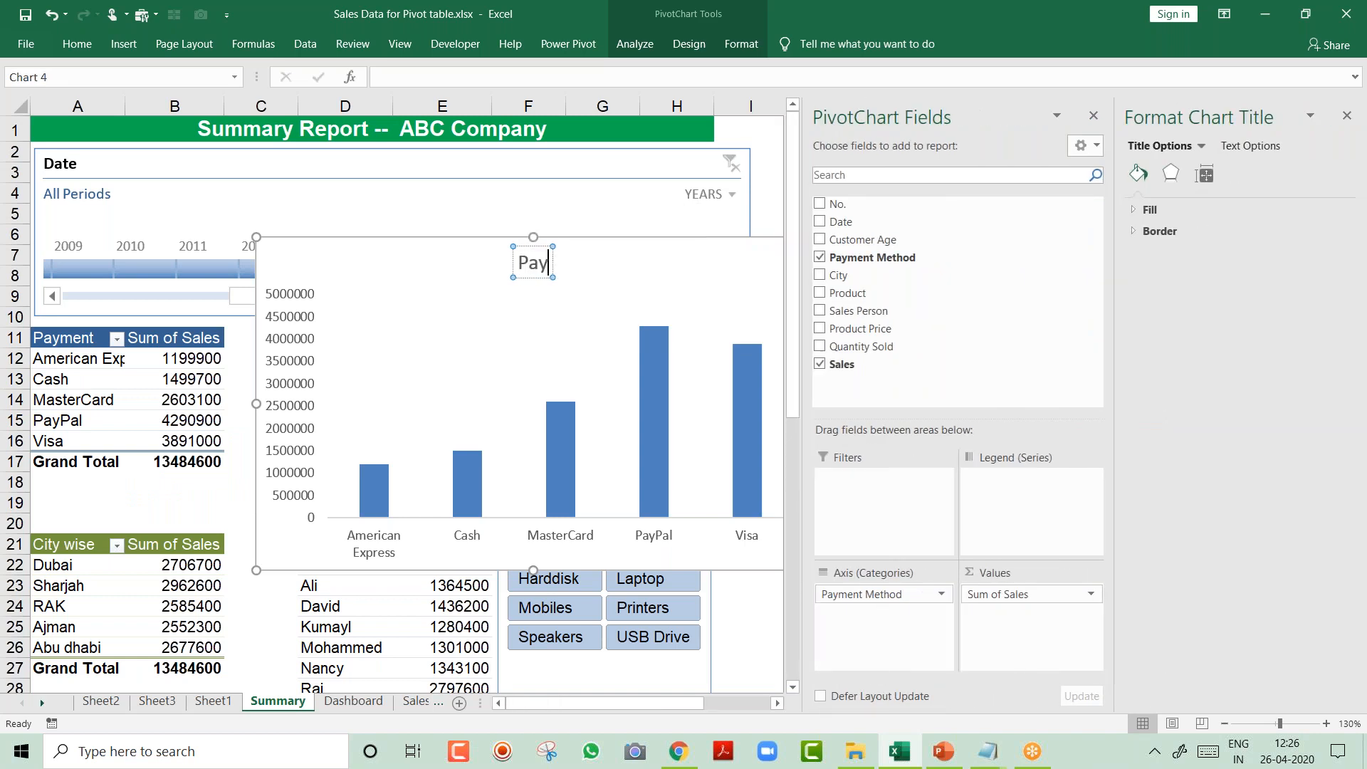
{"action": "left_click", "coordinate": [639, 244]}
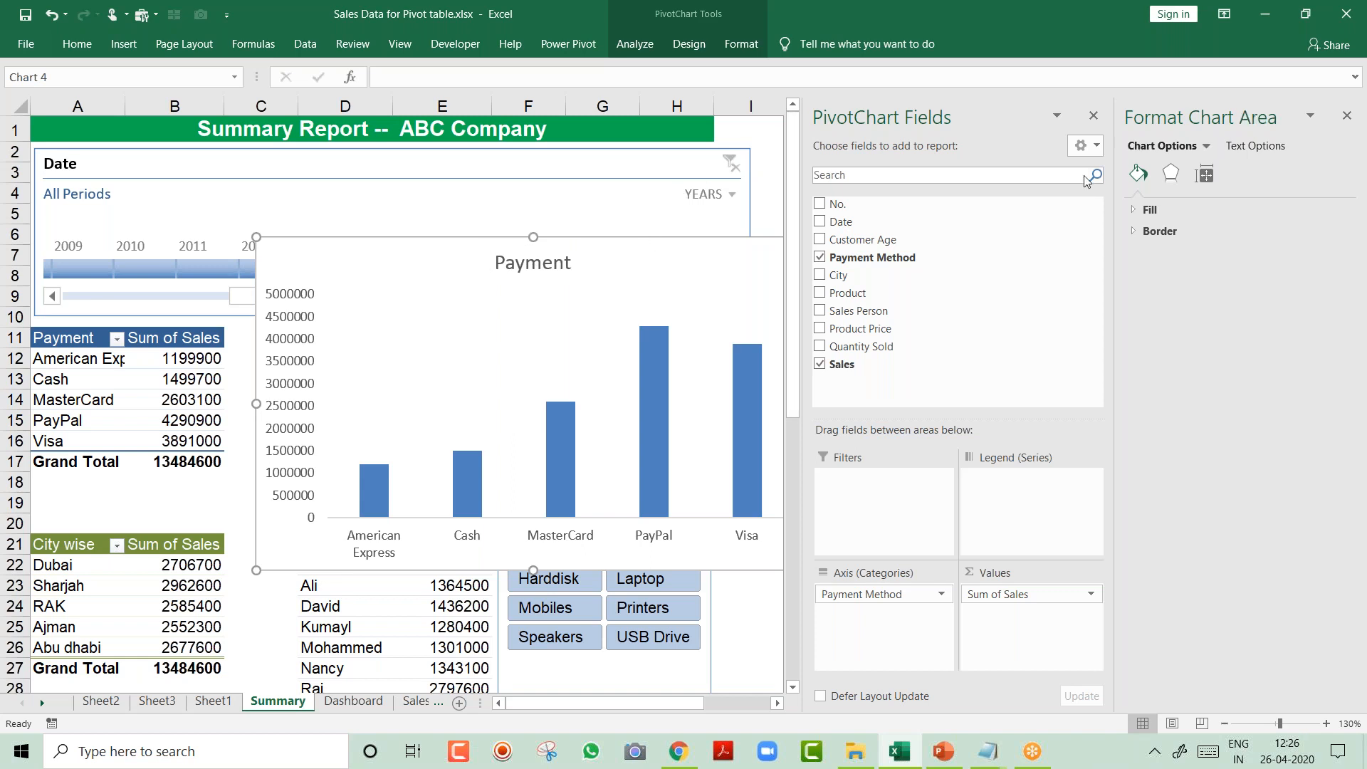
{"action": "left_click", "coordinate": [1348, 117]}
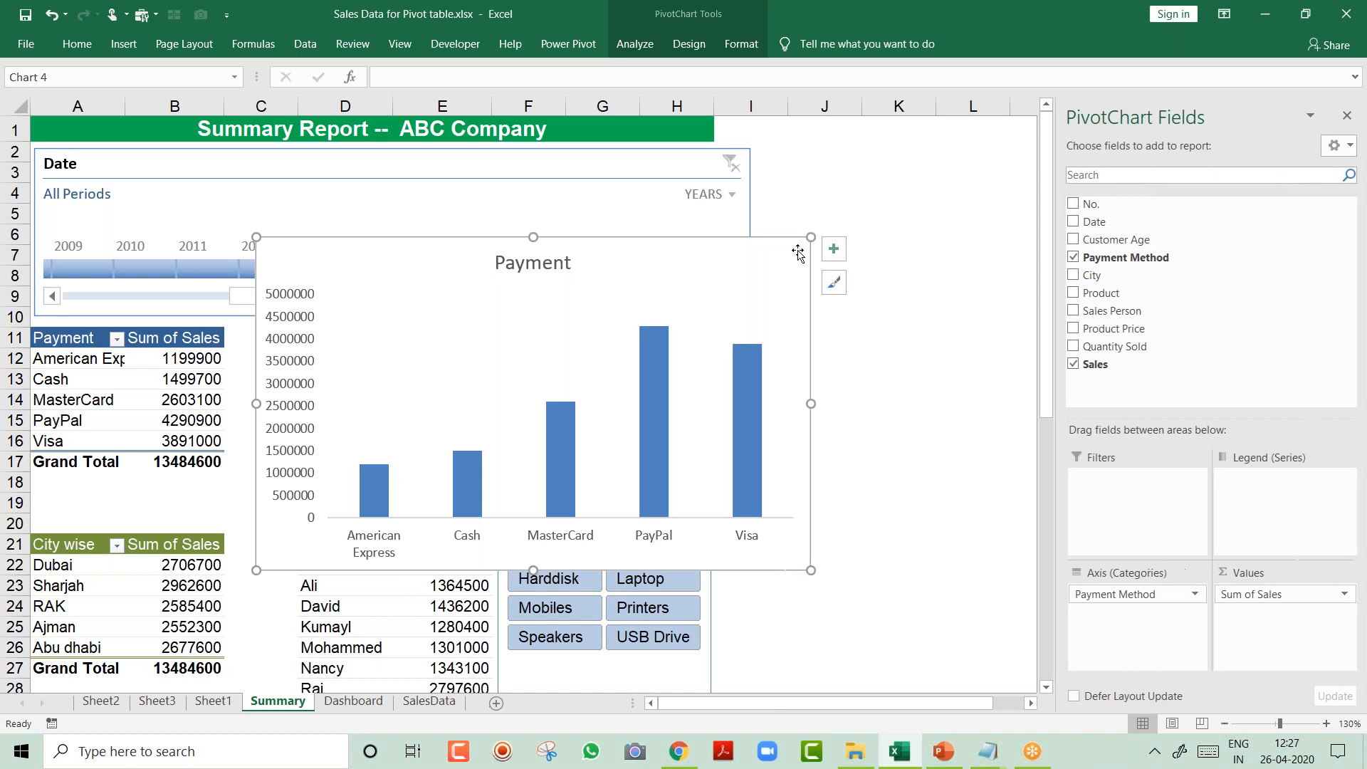
Add data labels to the columns of the Payment chart and preview alternative chart styles without applying one.
{"action": "right_click", "coordinate": [657, 360]}
{"action": "left_click", "coordinate": [723, 528]}
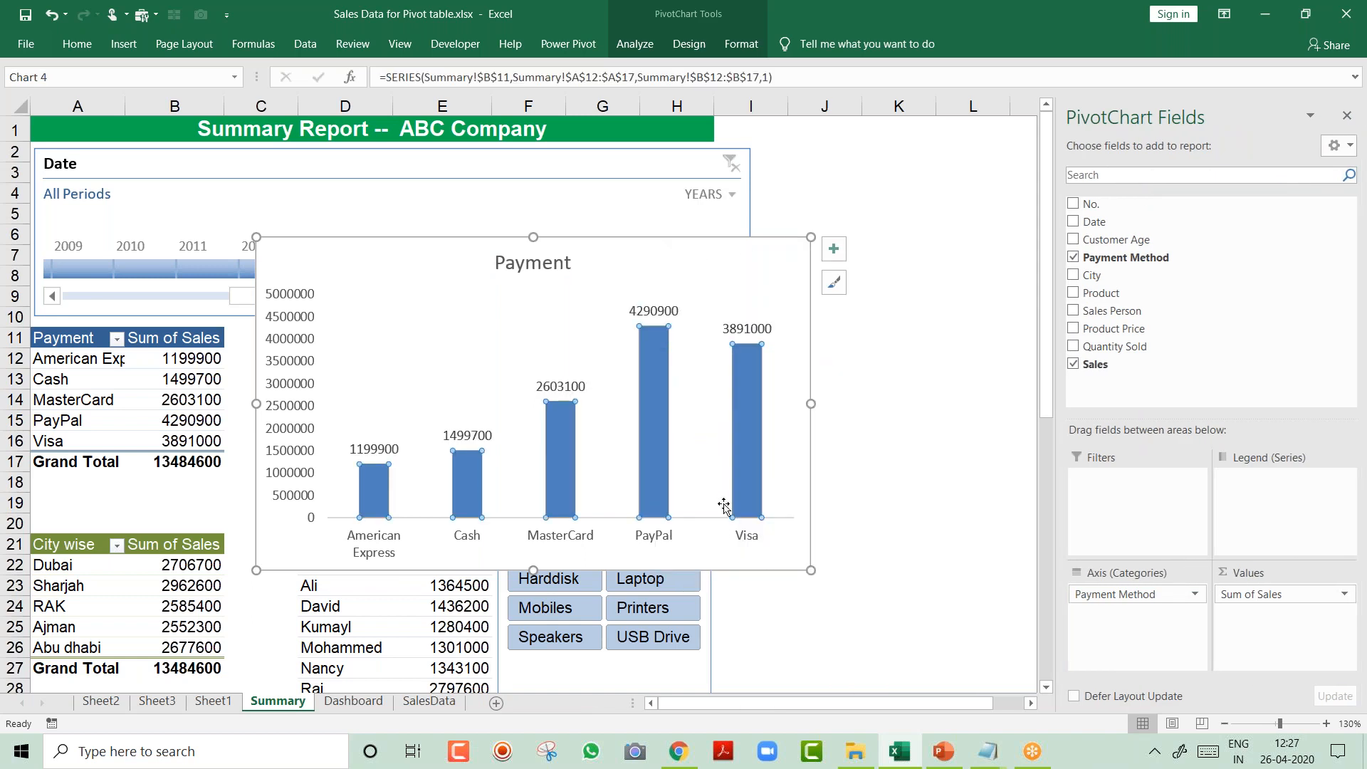
{"action": "left_click", "coordinate": [691, 48]}
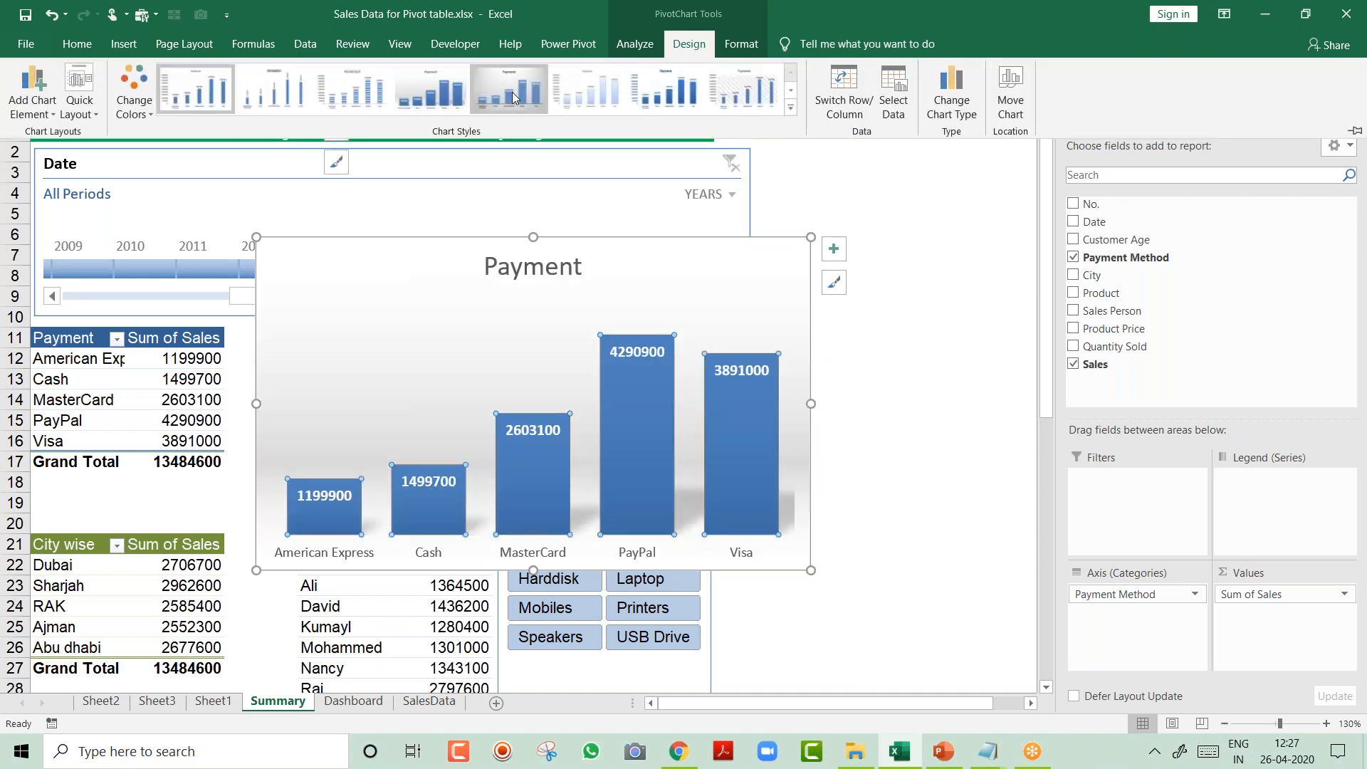
{"action": "left_click", "coordinate": [744, 93]}
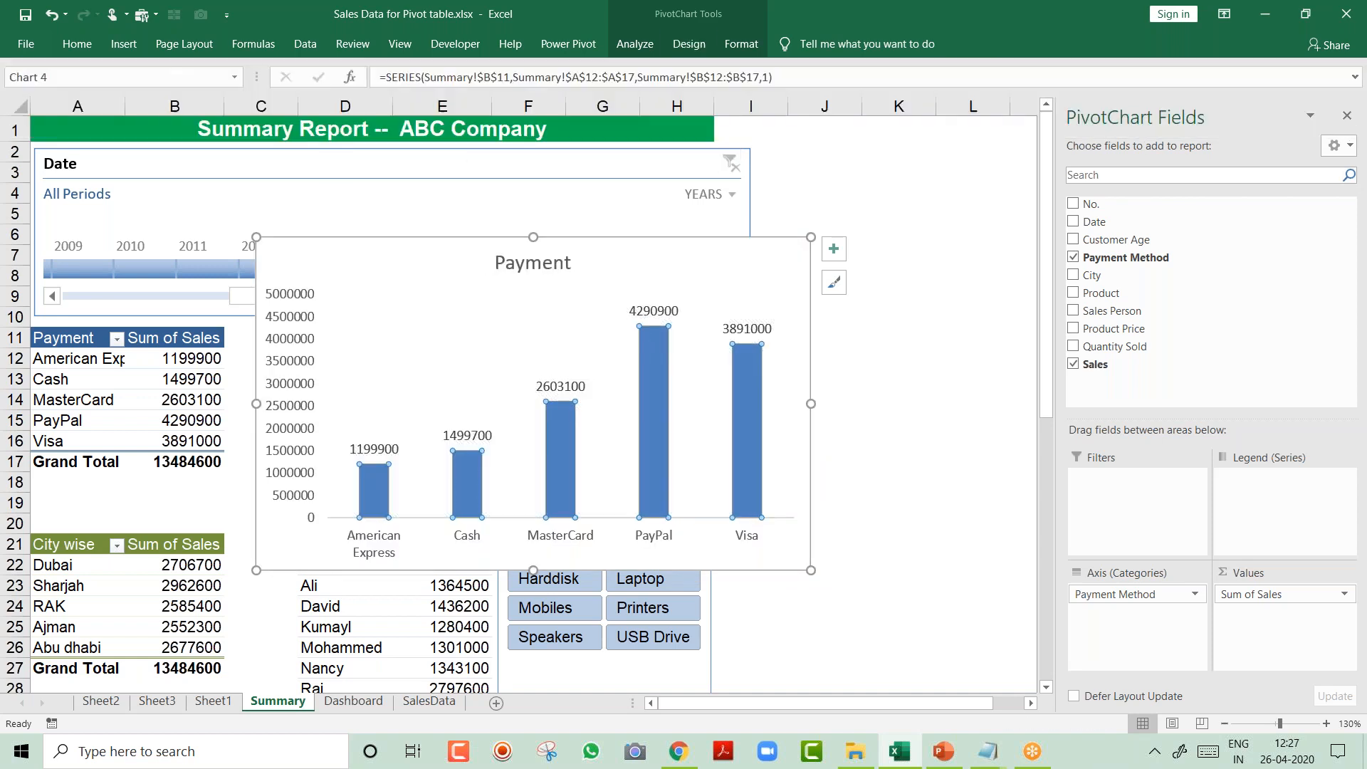
{"action": "left_click", "coordinate": [784, 208]}
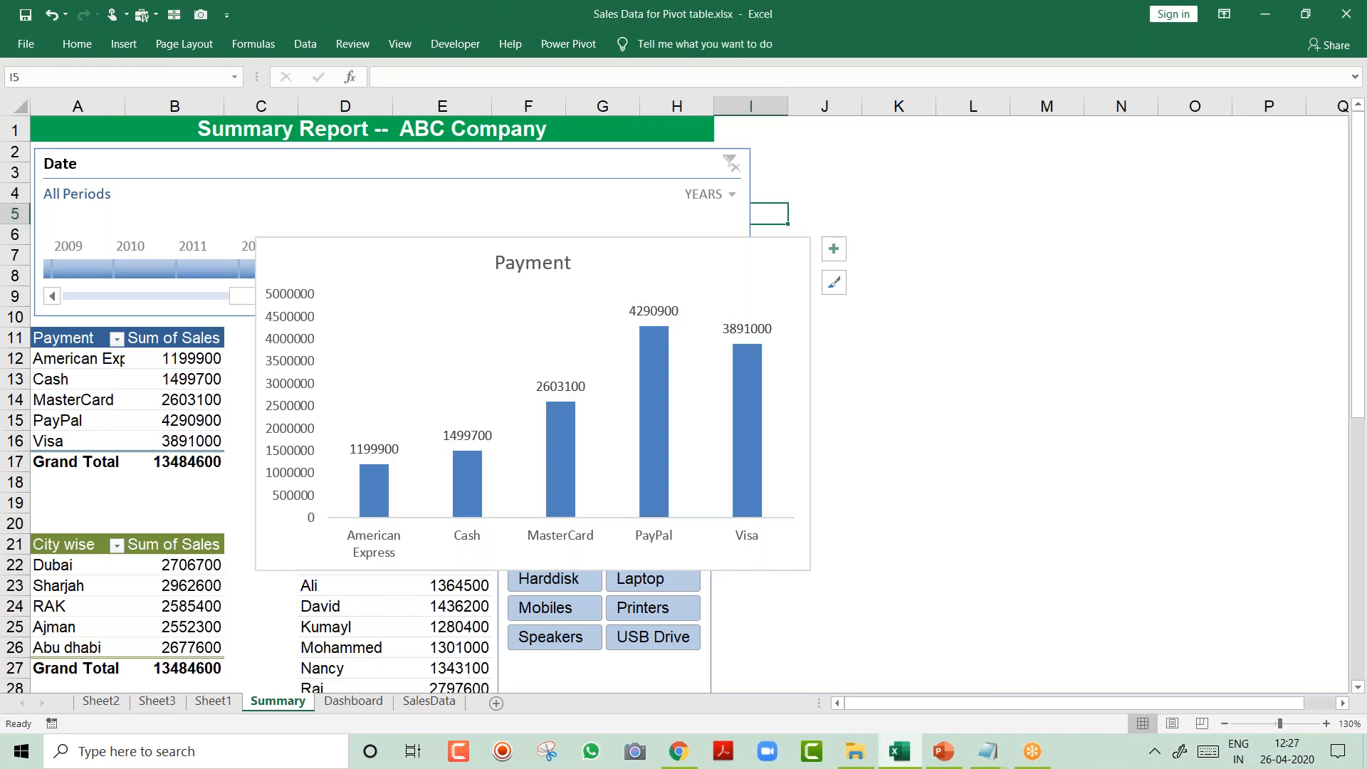
Move the Payment chart from the Summary sheet to the Dashboard sheet and fit it inside the box spanning columns B to I below row 11.
{"action": "left_click", "coordinate": [643, 246]}
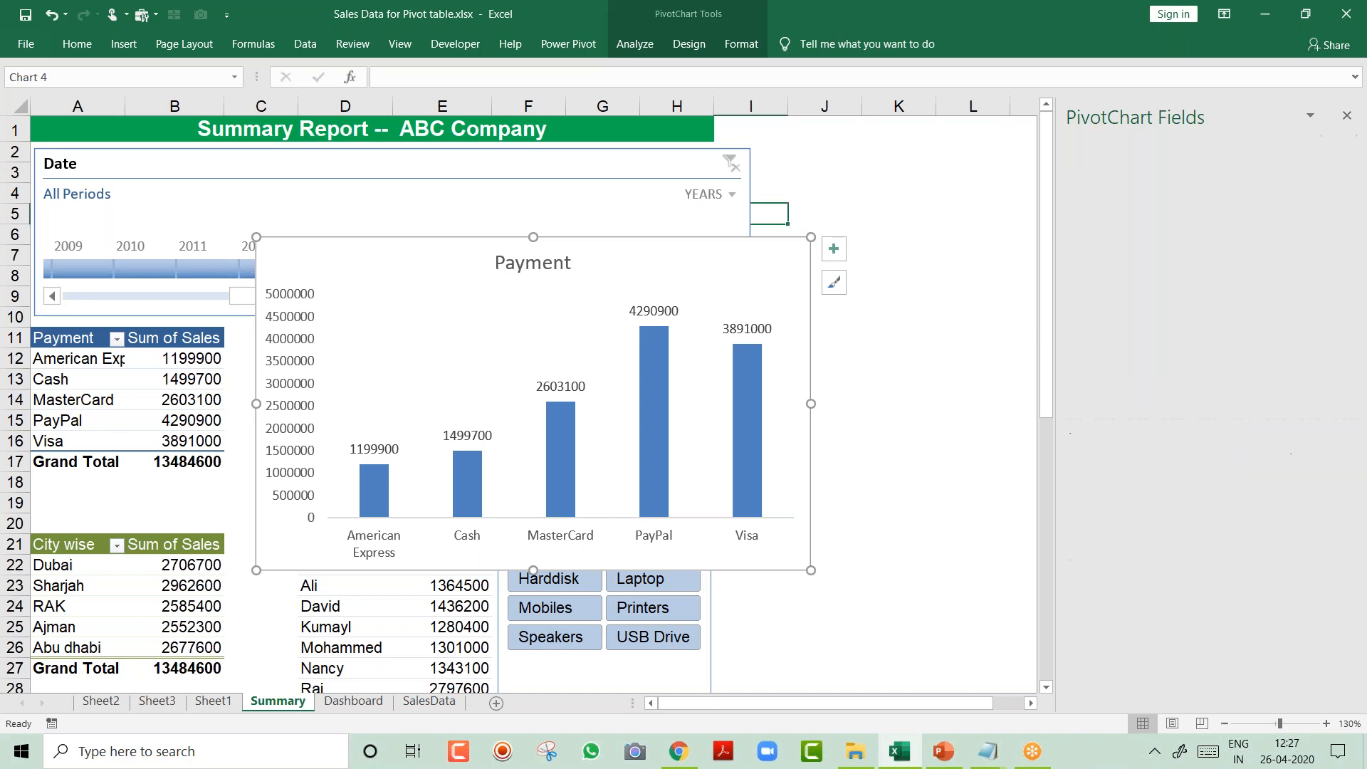
{"action": "key", "text": "Delete"}
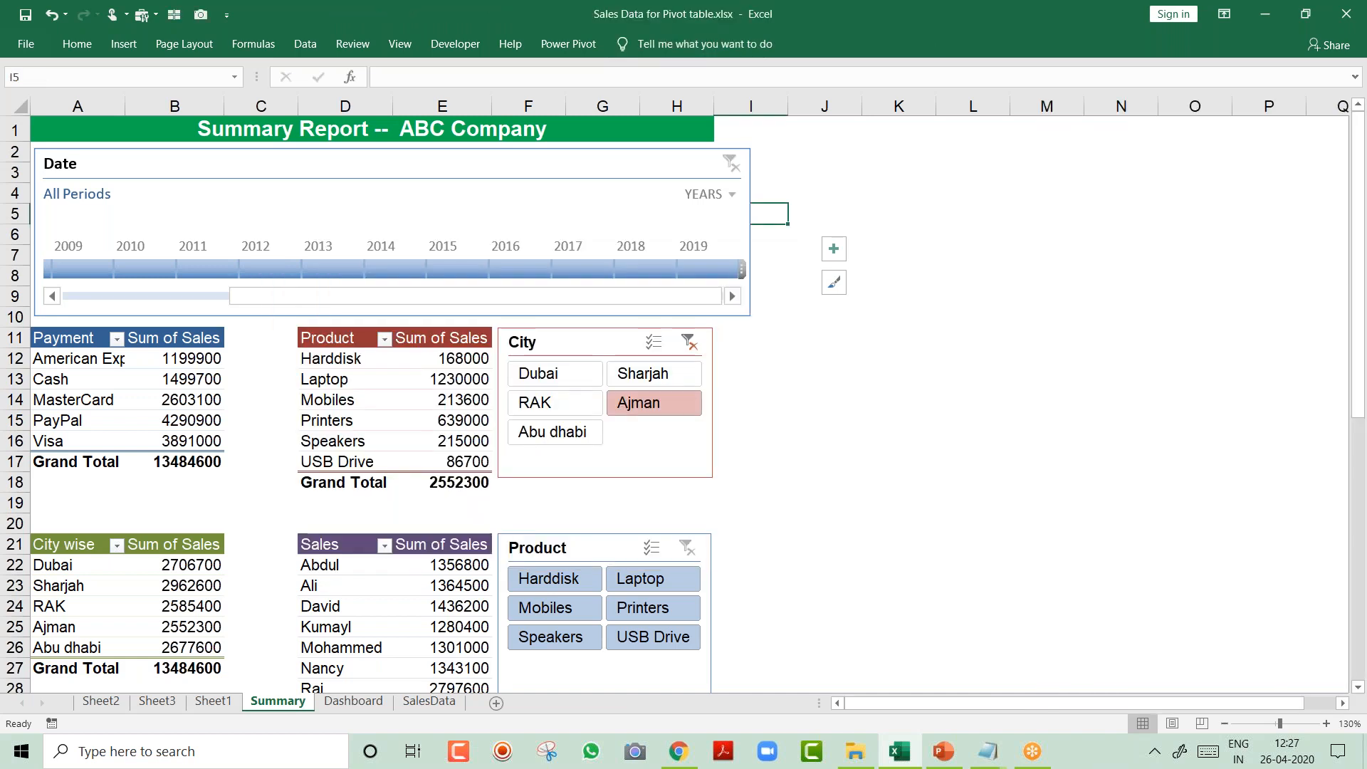
{"action": "key", "text": "ctrl+Page_Down"}
{"action": "left_click", "coordinate": [79, 339]}
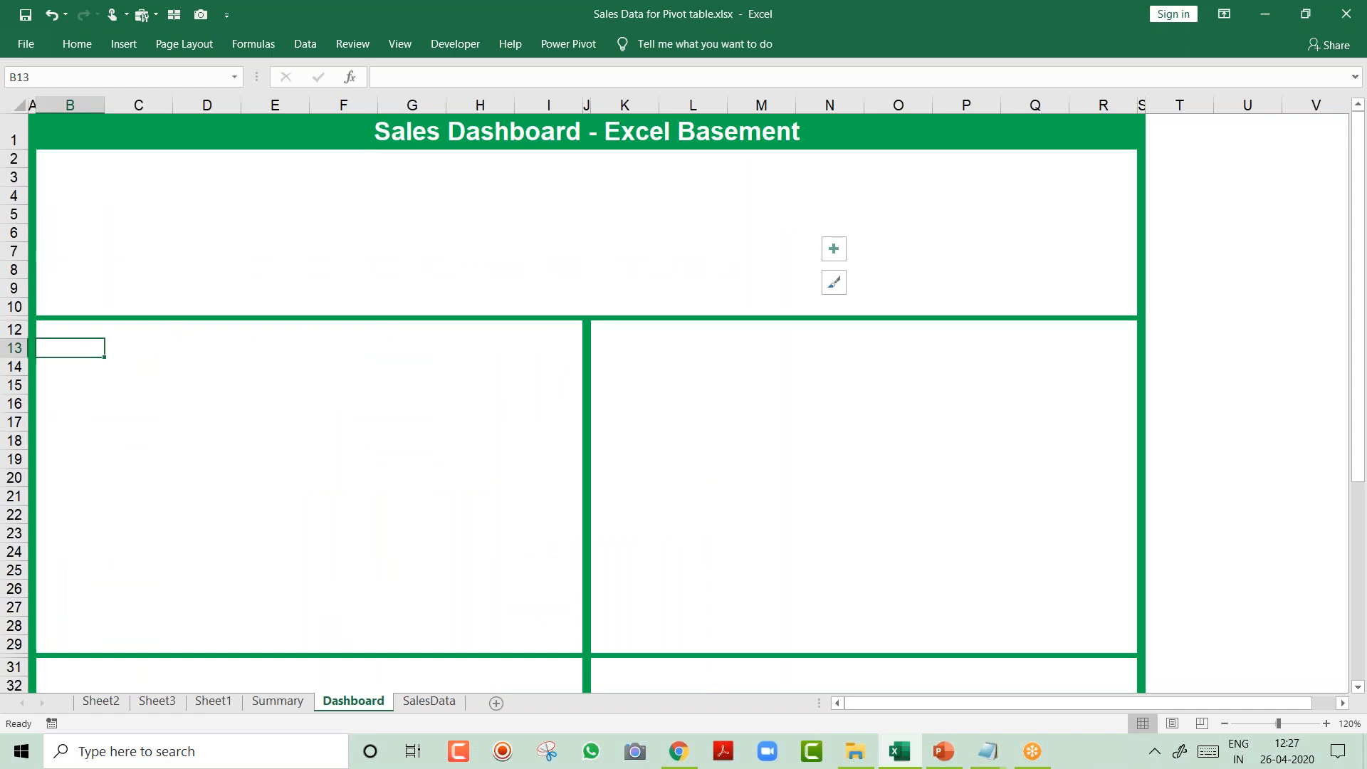
{"action": "key", "text": "ctrl+v"}
{"action": "left_click_drag", "start_coordinate": [183, 344], "coordinate": [196, 342]}
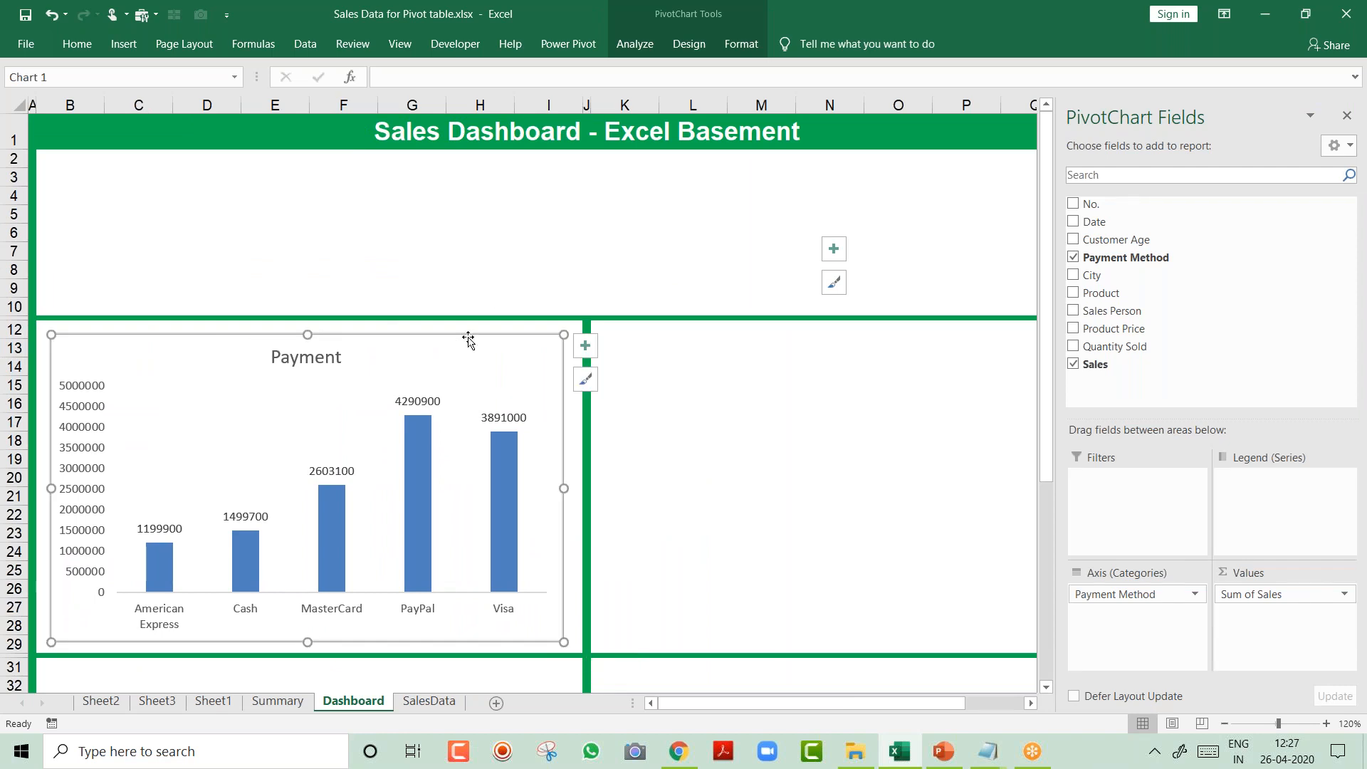
Remove the outline of the Payment chart on the Dashboard, collapse the ribbon and deselect the chart.
{"action": "left_click", "coordinate": [742, 45]}
{"action": "left_click", "coordinate": [685, 90]}
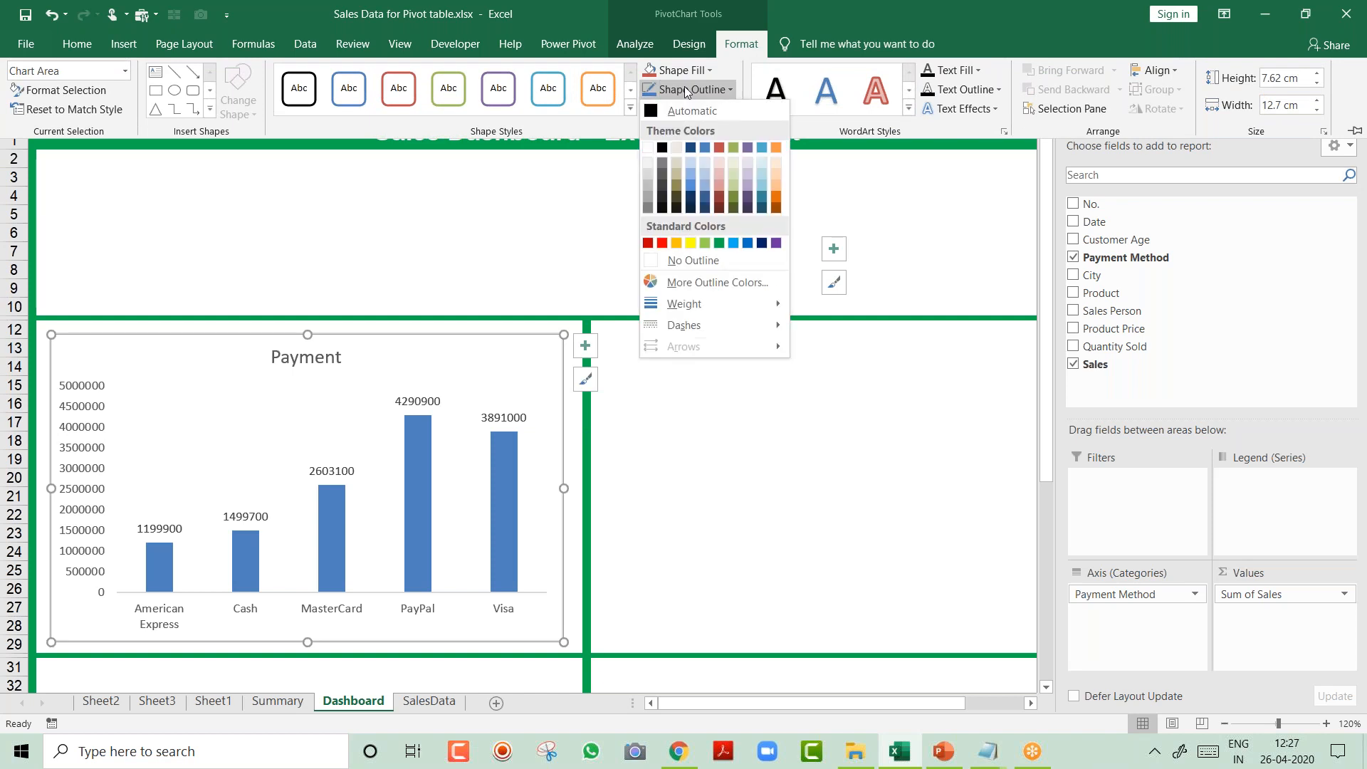
{"action": "left_click", "coordinate": [702, 261]}
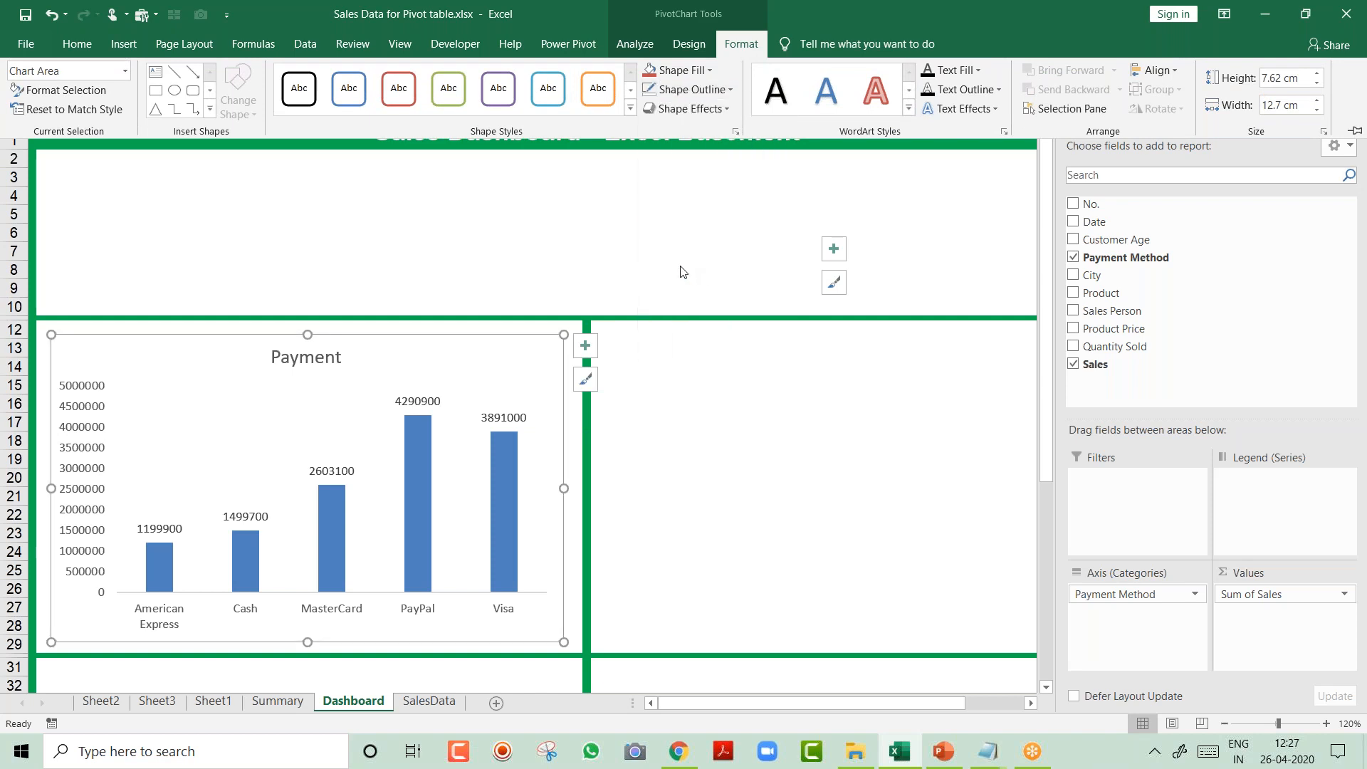
{"action": "key", "text": "ctrl+F1"}
{"action": "left_click", "coordinate": [650, 276]}
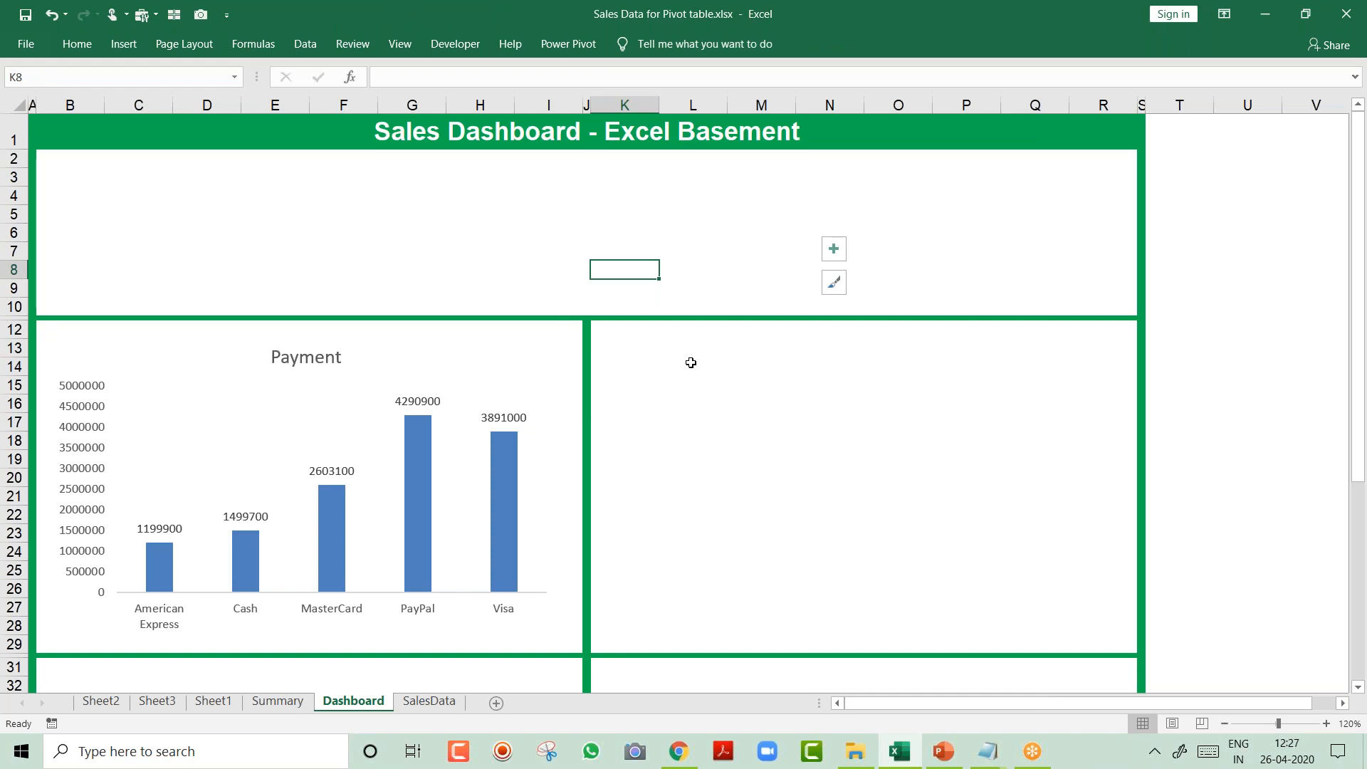
Insert a 3-D pie pivot chart from the Product pivot table on the Summary sheet.
{"action": "key", "text": "alt+Tab"}
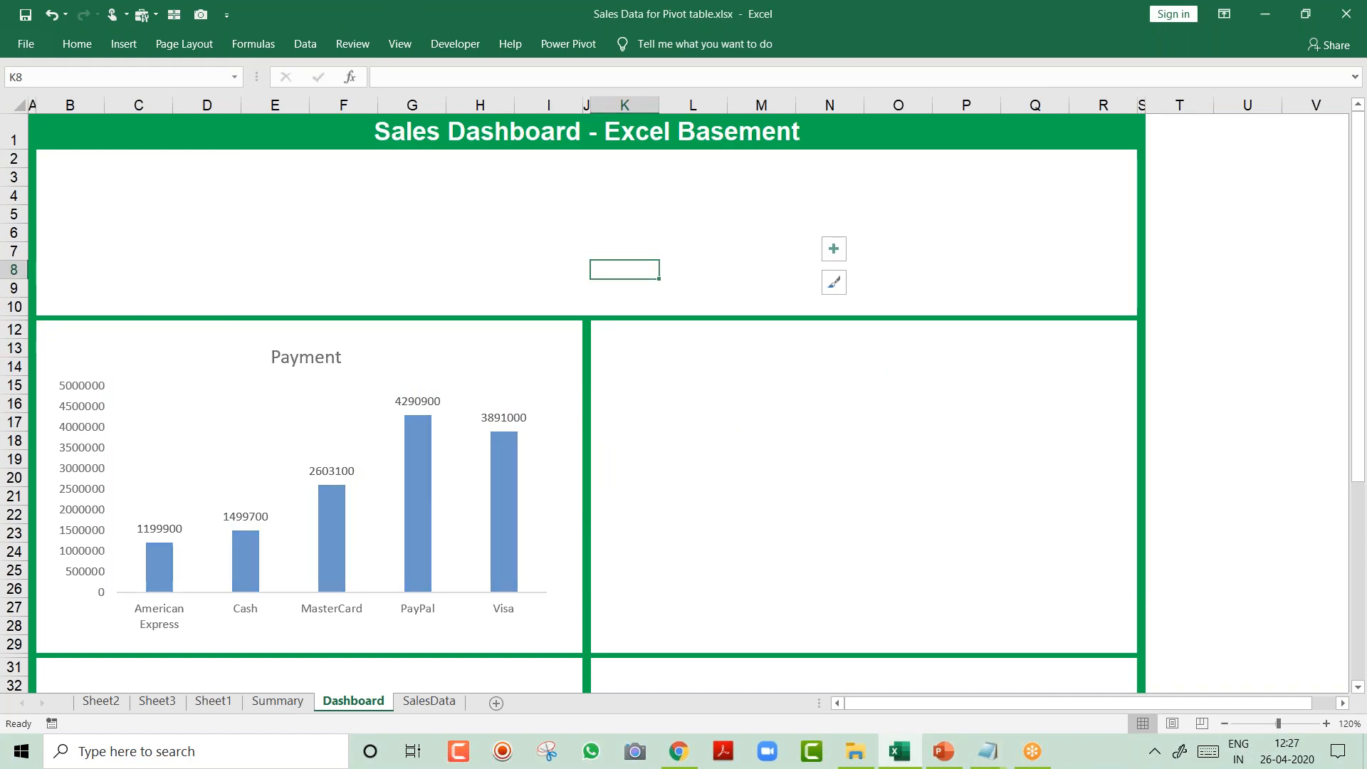
{"action": "key", "text": "ctrl+Page_Up"}
{"action": "left_click", "coordinate": [347, 390]}
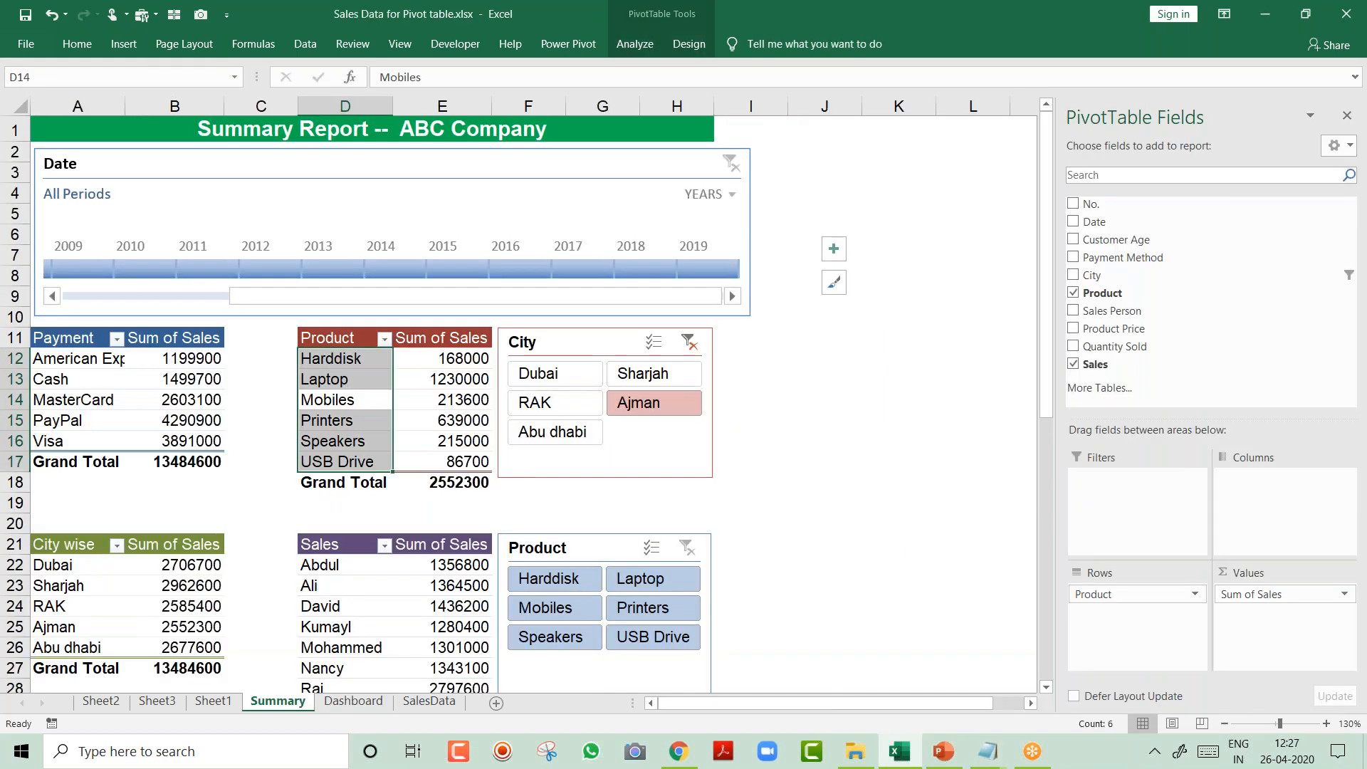
{"action": "left_click", "coordinate": [141, 45]}
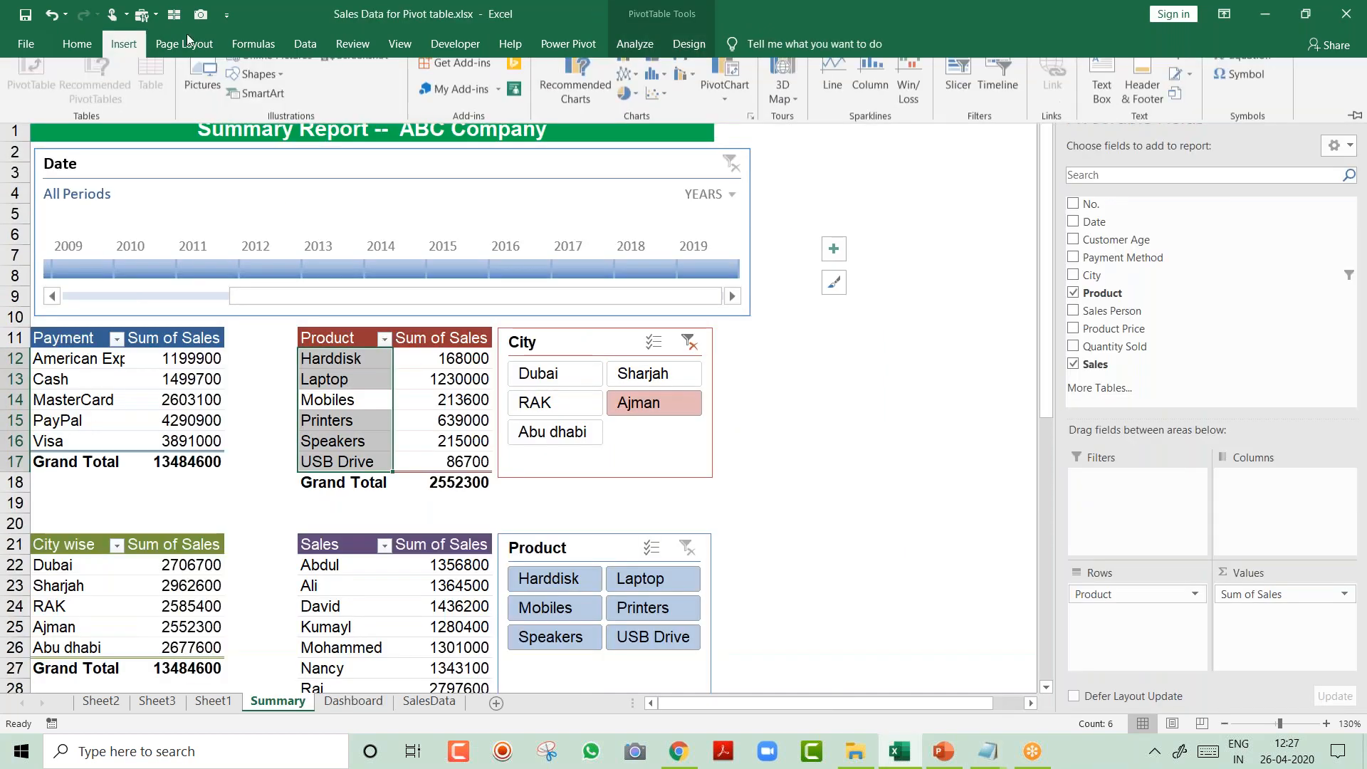
{"action": "left_click", "coordinate": [628, 89]}
{"action": "left_click", "coordinate": [630, 107]}
{"action": "left_click", "coordinate": [629, 107]}
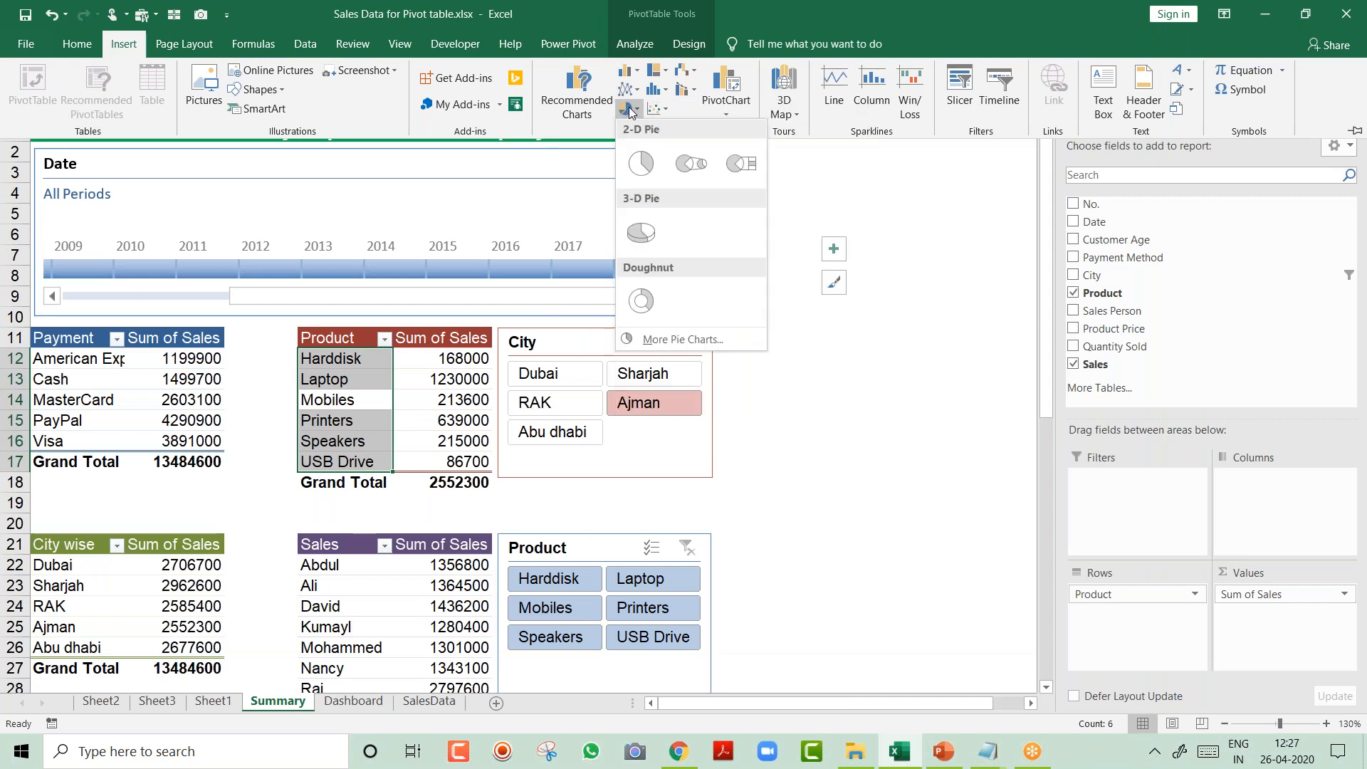
{"action": "left_click", "coordinate": [649, 236]}
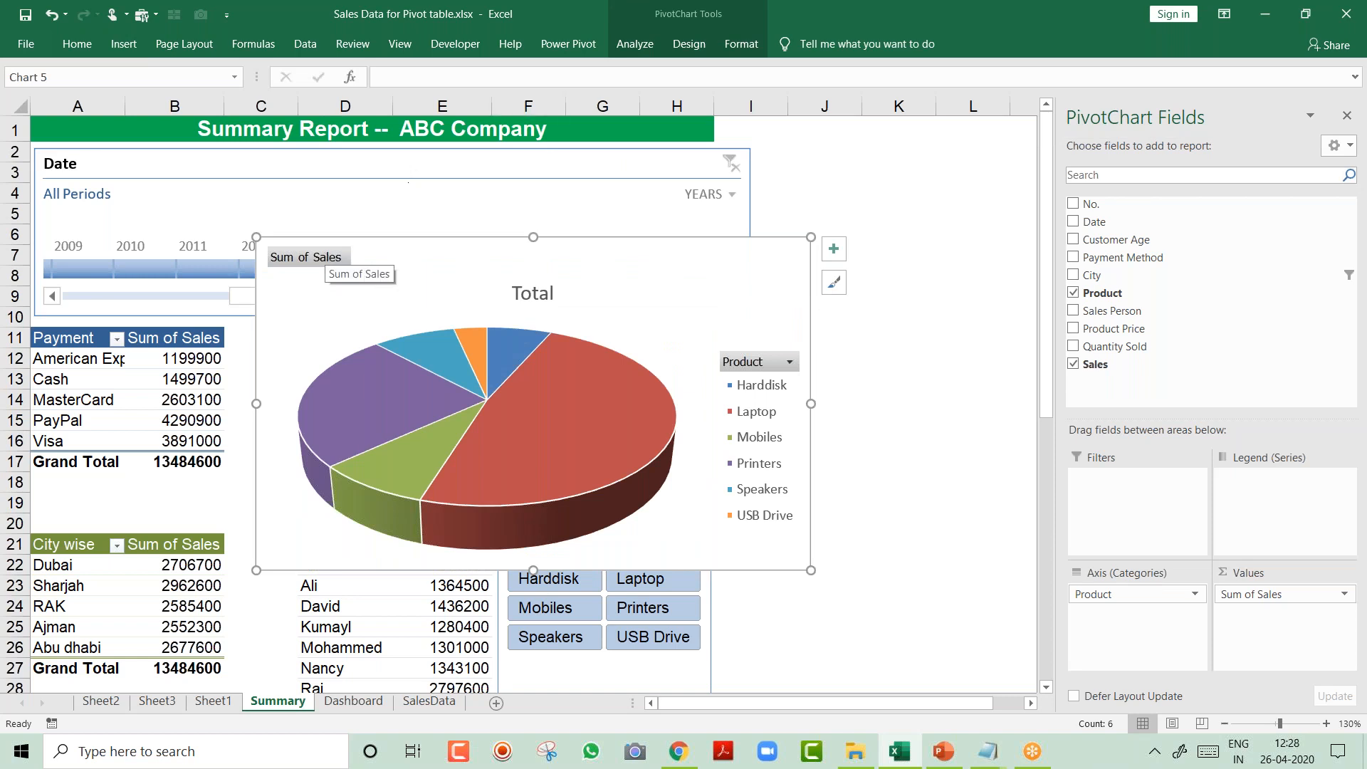
Apply quick Layout 1 to the product pie chart and hide all of its field buttons.
{"action": "left_click", "coordinate": [634, 43]}
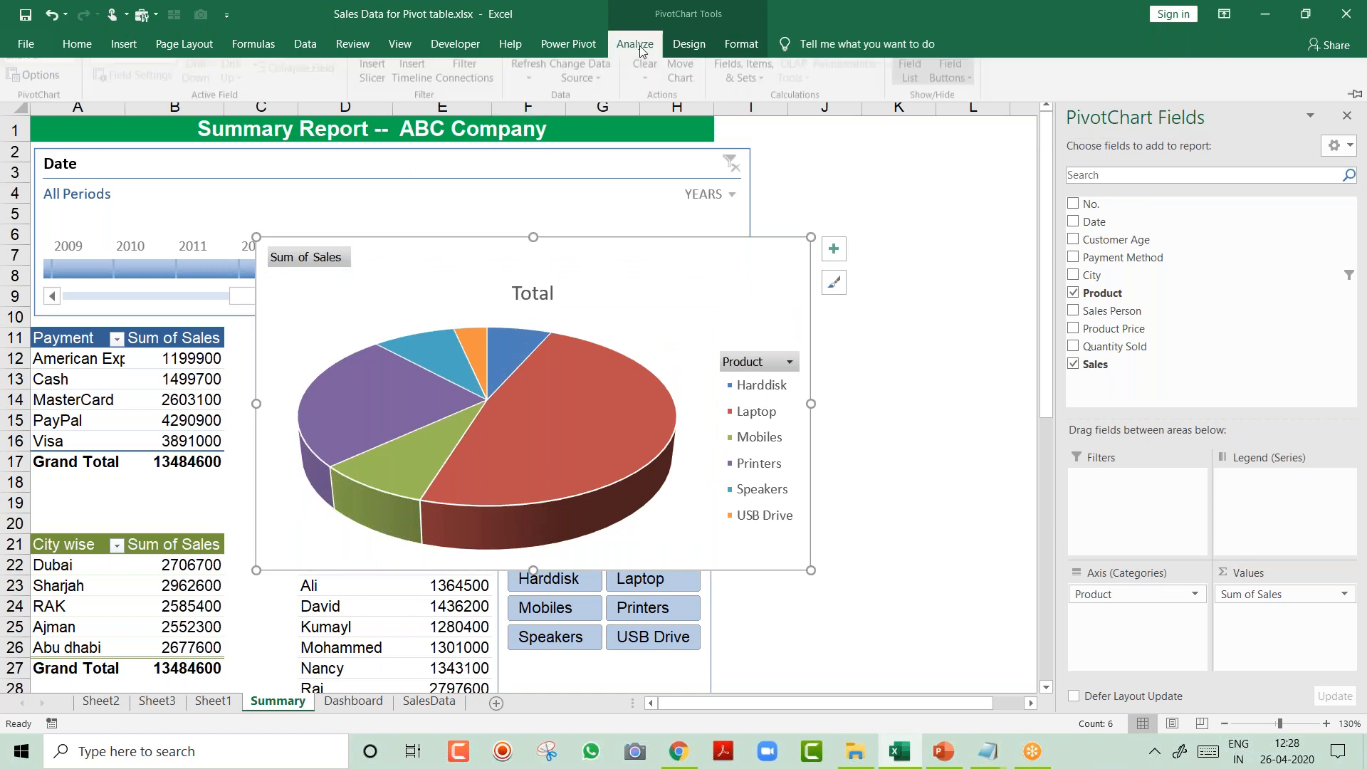
{"action": "double_click", "coordinate": [685, 44]}
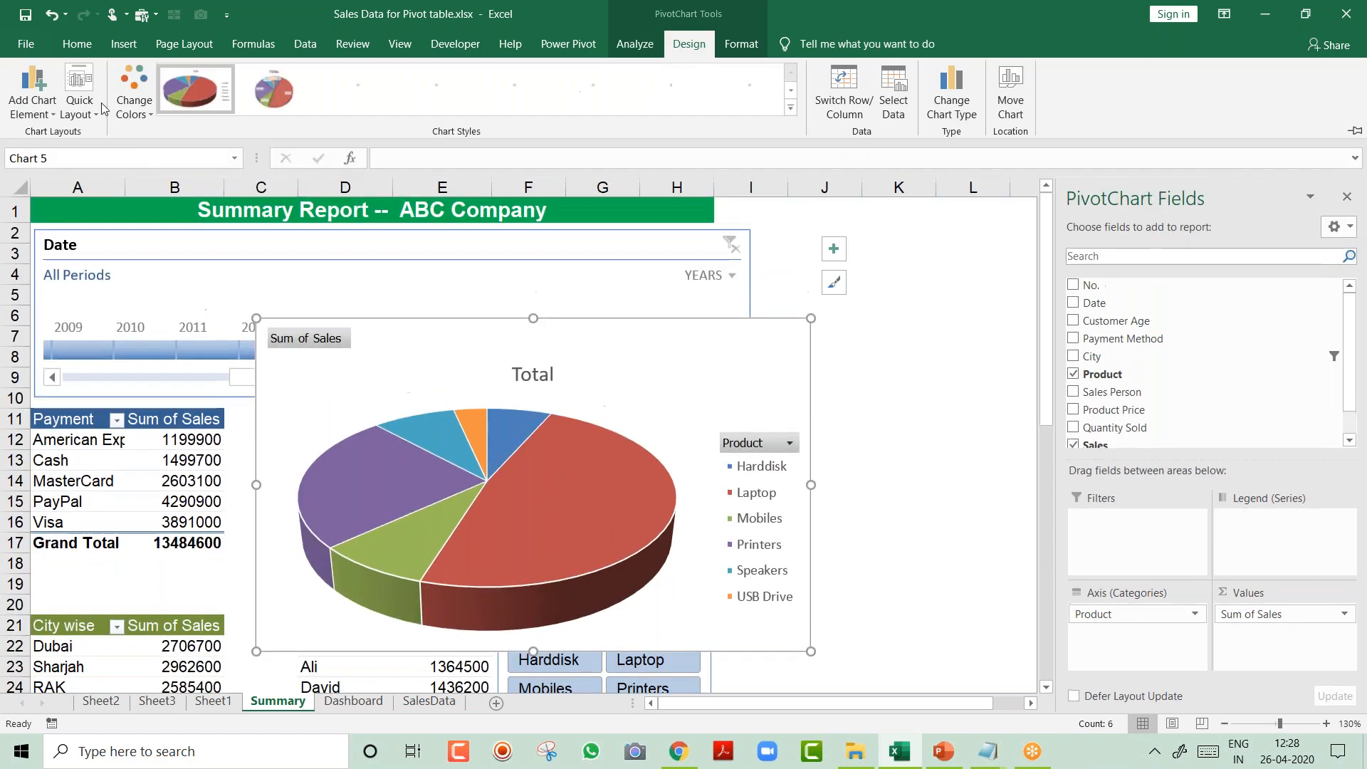
{"action": "left_click", "coordinate": [90, 107]}
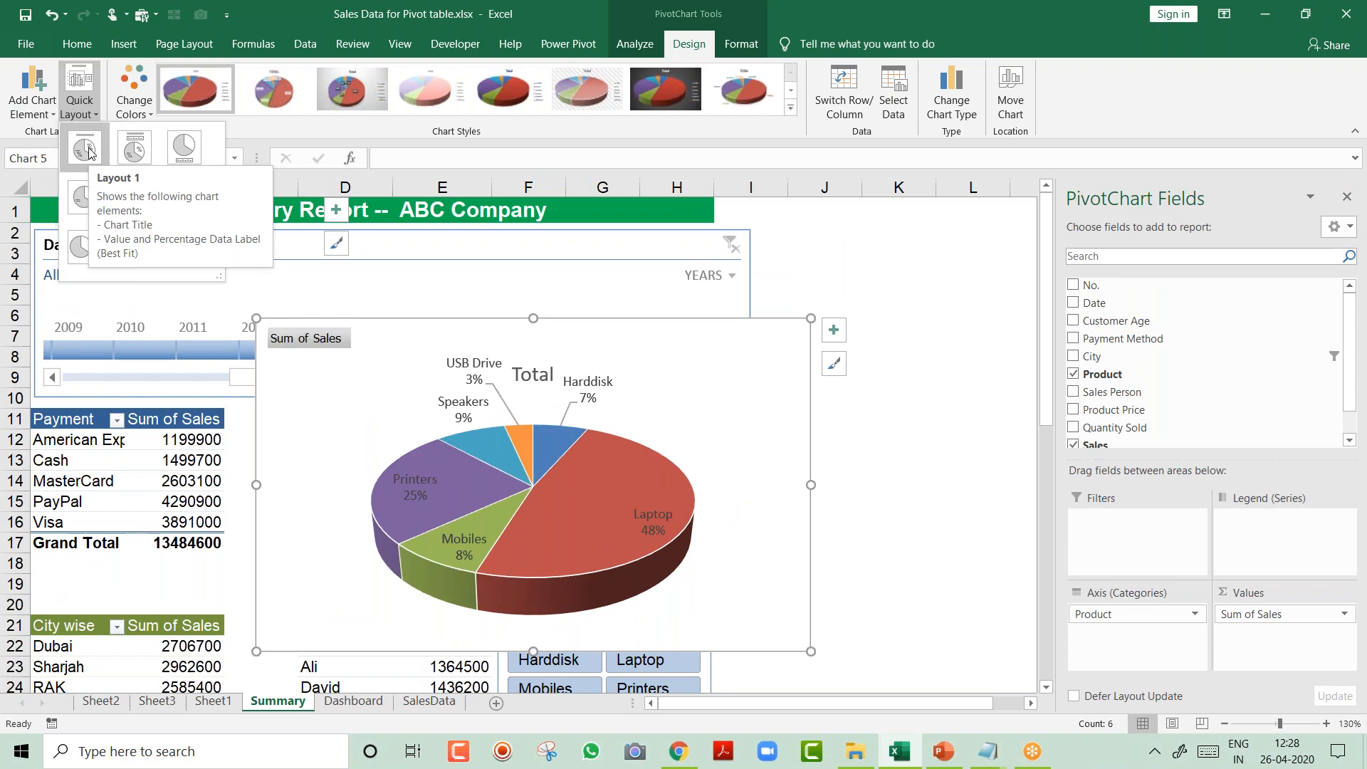
{"action": "key", "text": "Escape"}
{"action": "right_click", "coordinate": [324, 339]}
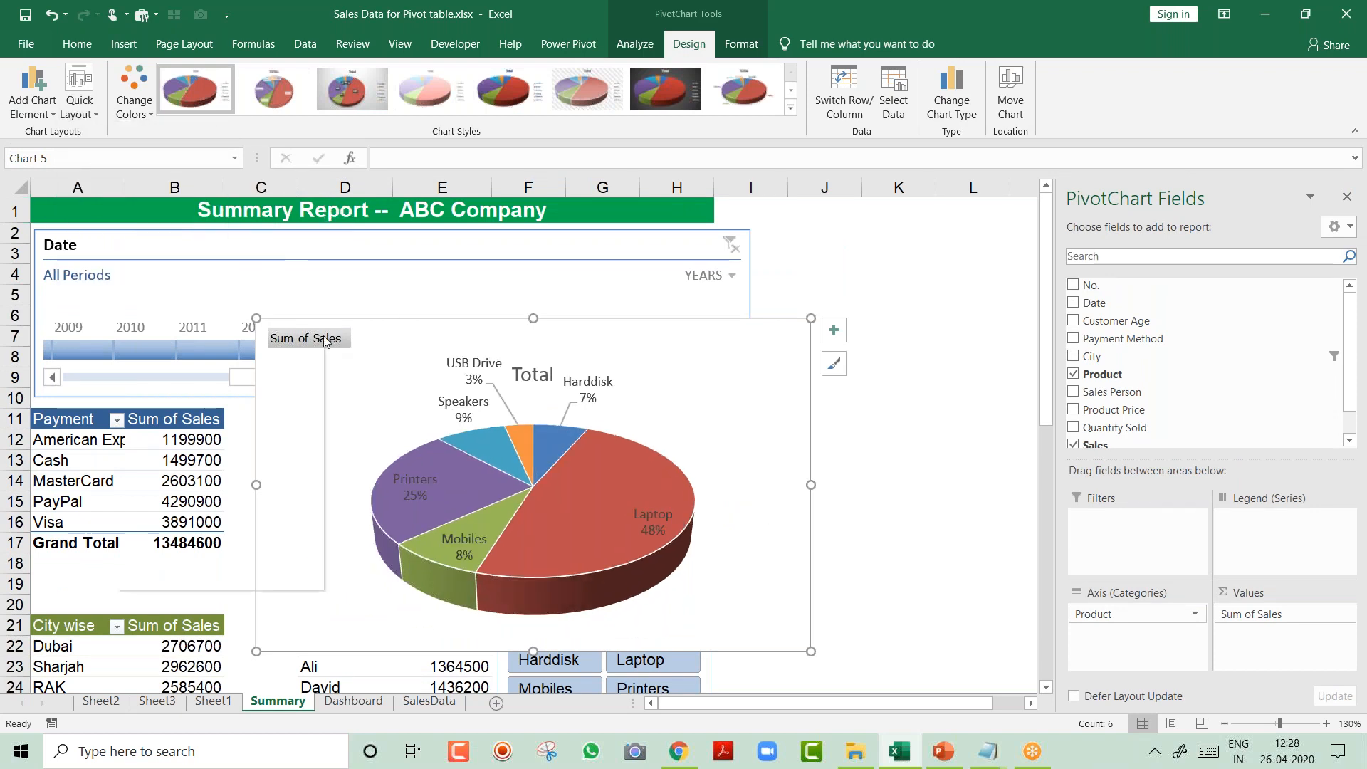
{"action": "left_click", "coordinate": [265, 537]}
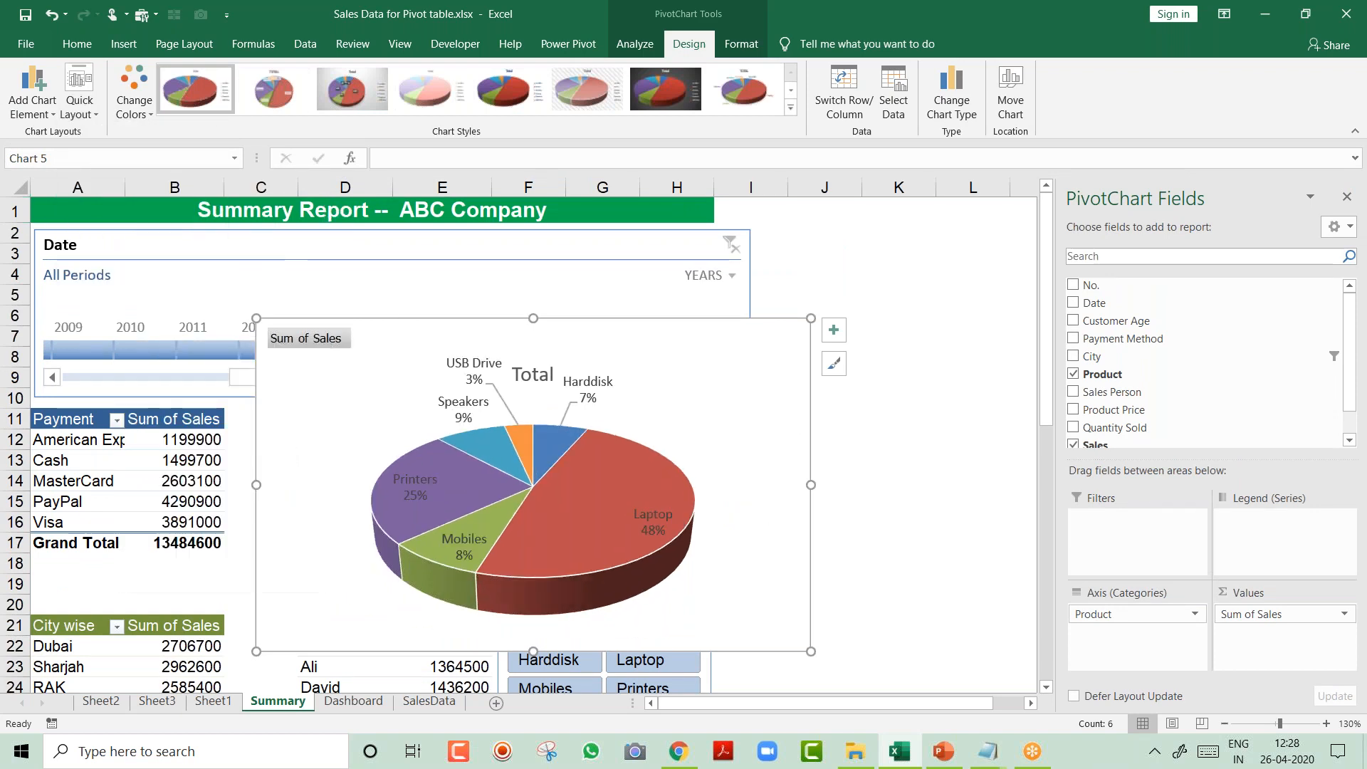
Change the pie chart's title to "Product".
{"action": "left_click", "coordinate": [543, 340]}
{"action": "double_click", "coordinate": [533, 343]}
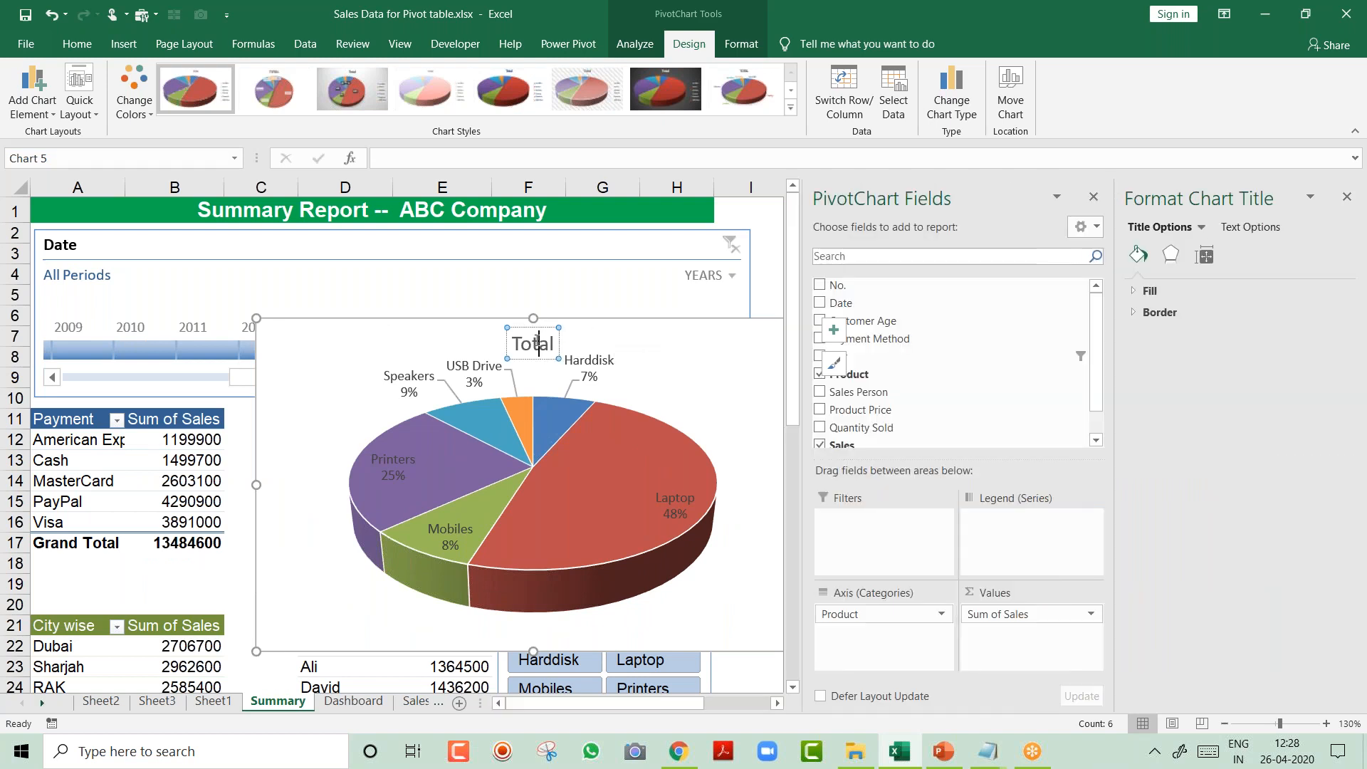
{"action": "double_click", "coordinate": [533, 343]}
{"action": "type", "text": "Product"}
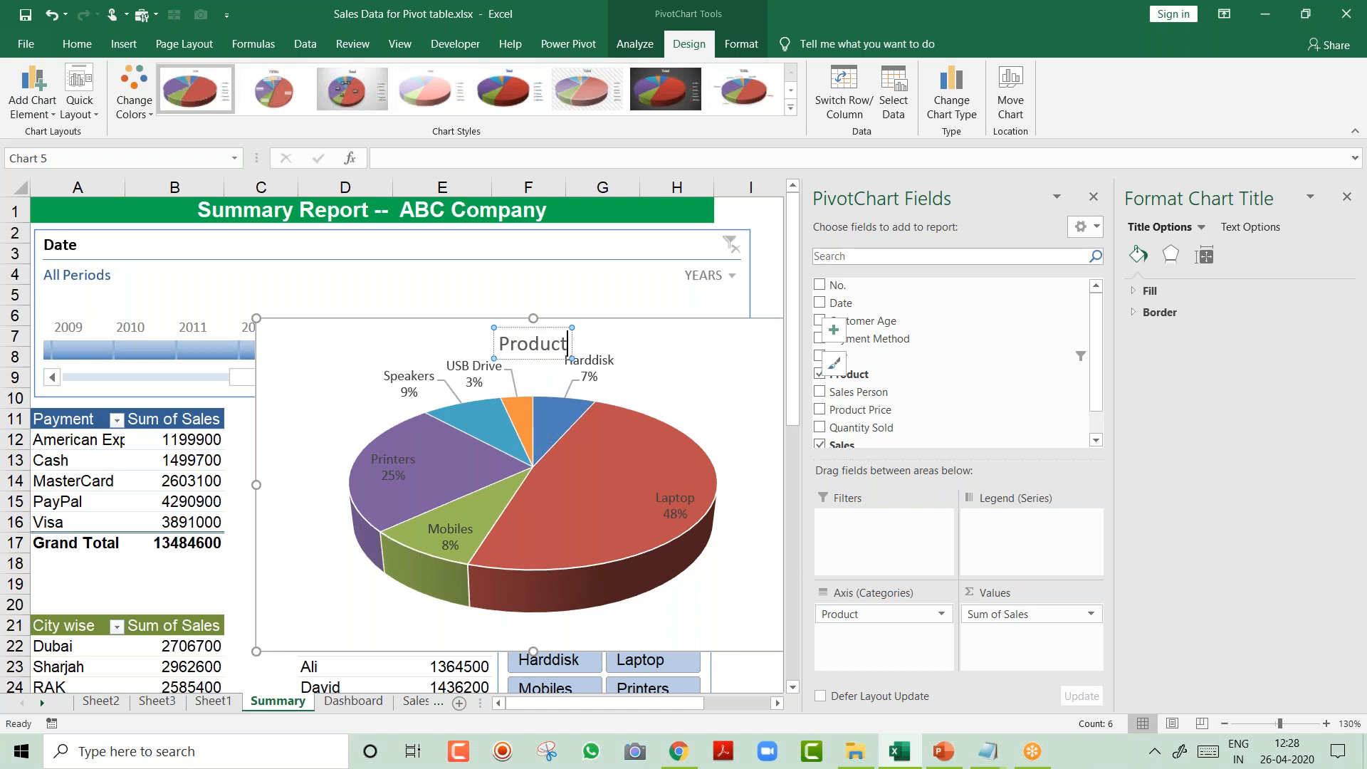
{"action": "left_click", "coordinate": [375, 332]}
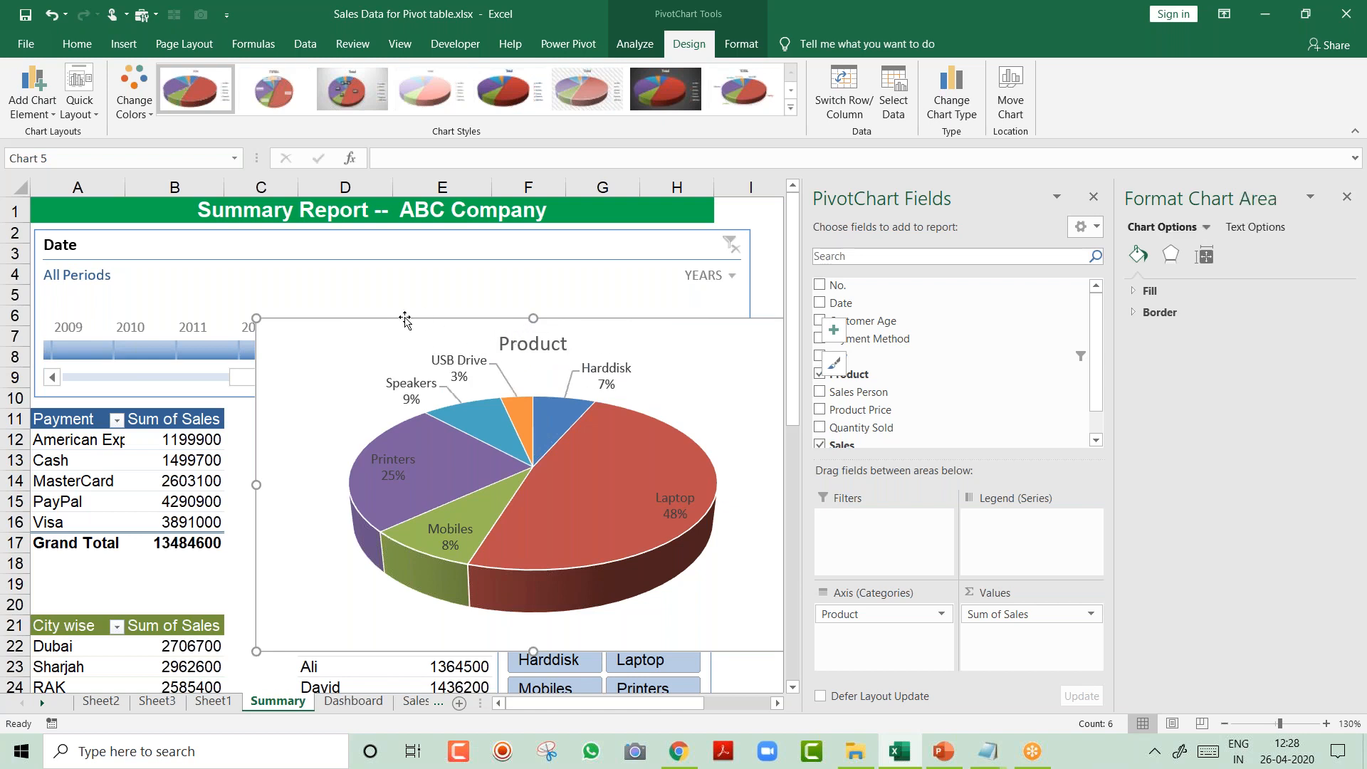
Remove the outline around the Product pie chart.
{"action": "left_click", "coordinate": [741, 49]}
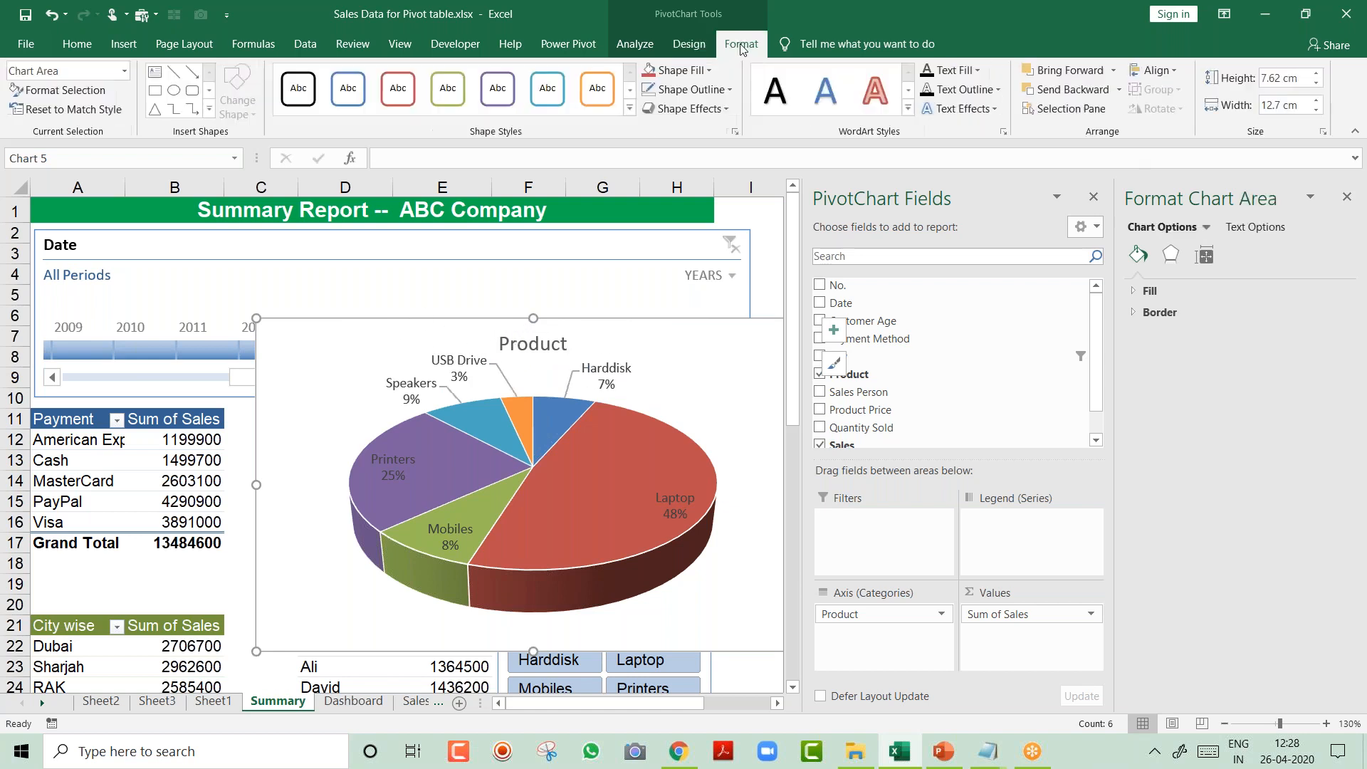
{"action": "left_click", "coordinate": [707, 93]}
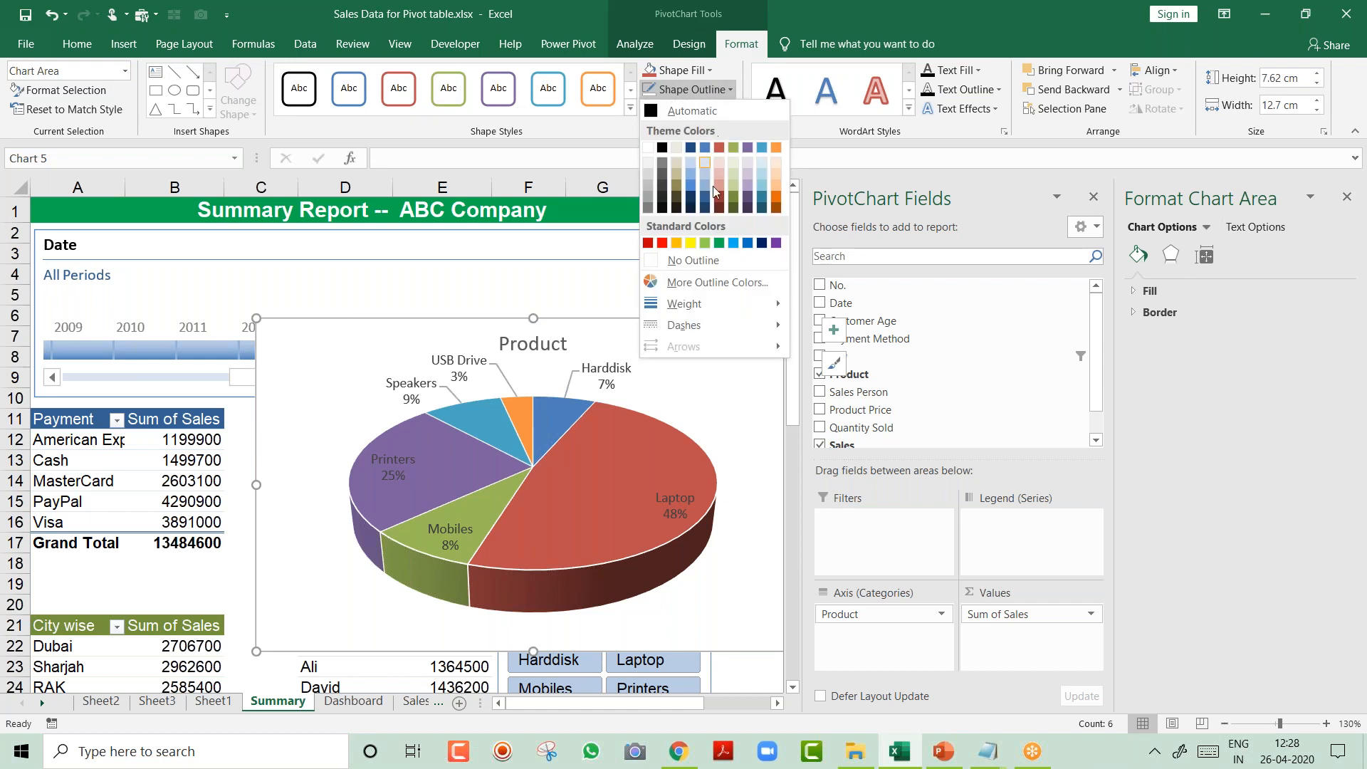
{"action": "left_click", "coordinate": [704, 261]}
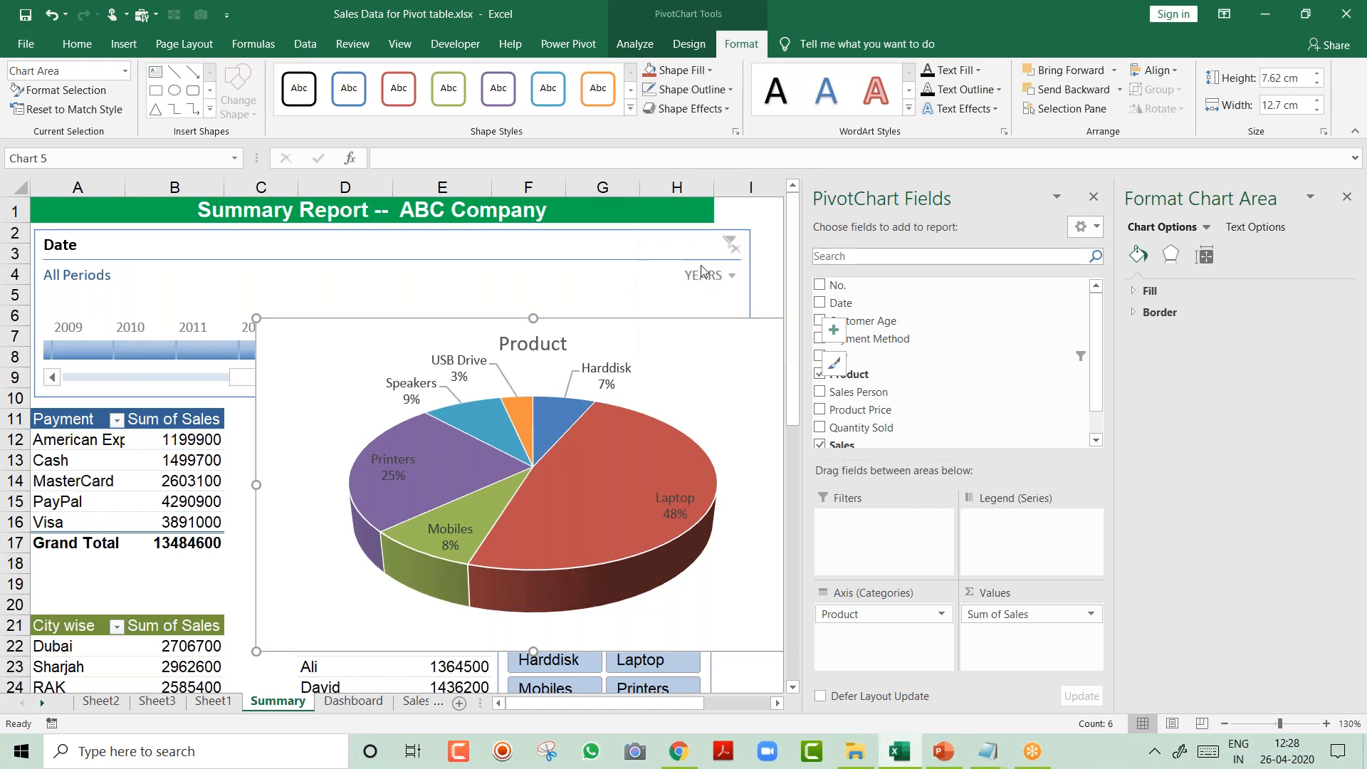
Move the Product pie chart from the Summary sheet to cell K13 of the Dashboard sheet.
{"action": "left_click", "coordinate": [445, 283]}
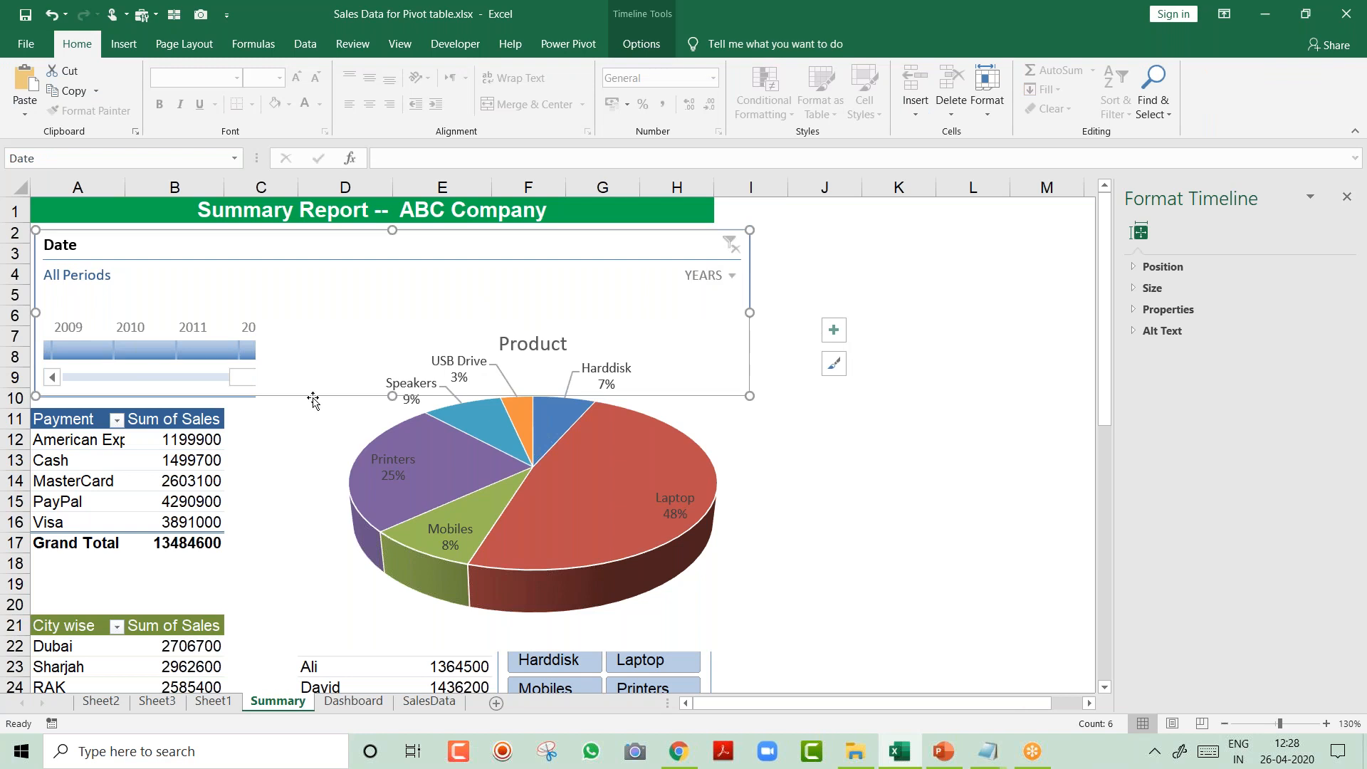
{"action": "left_click", "coordinate": [314, 403]}
{"action": "key", "text": "Delete"}
{"action": "key", "text": "ctrl+Page_Down"}
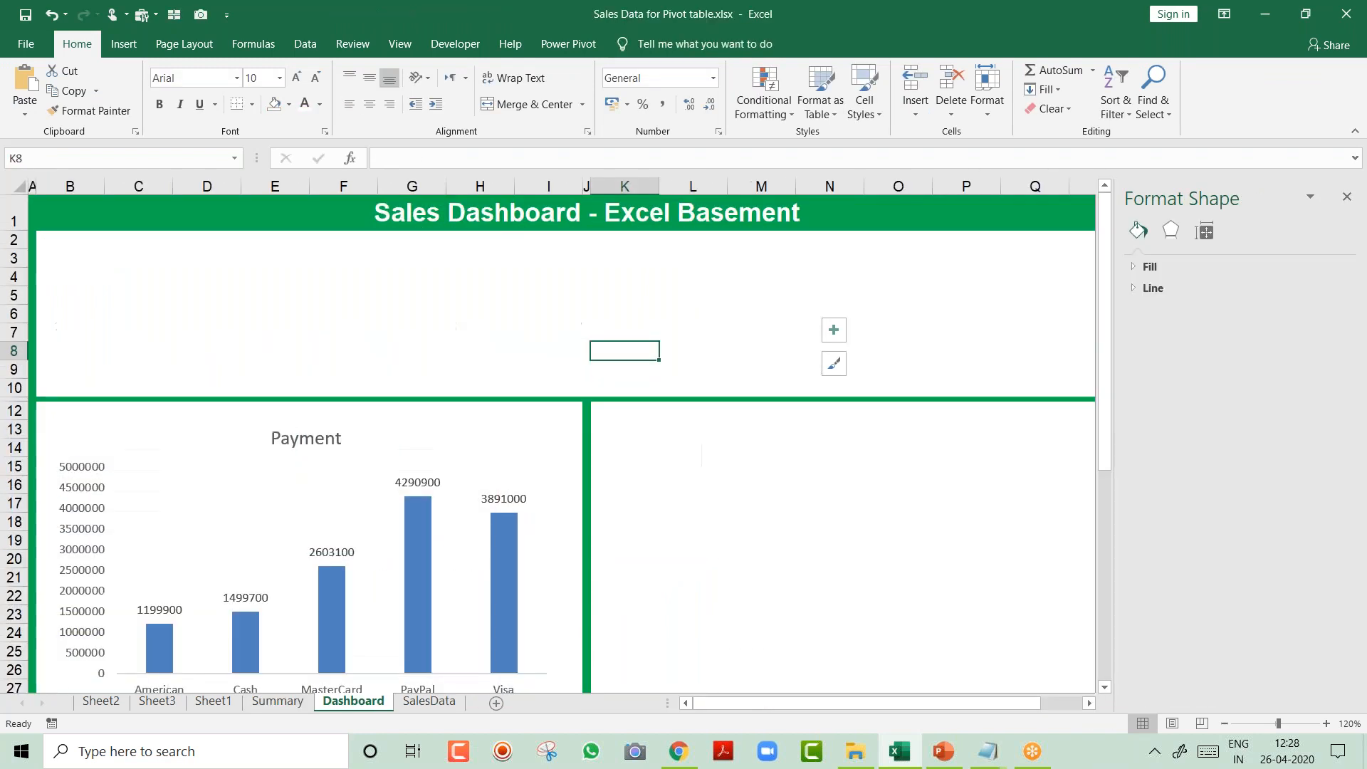
{"action": "left_click", "coordinate": [625, 426]}
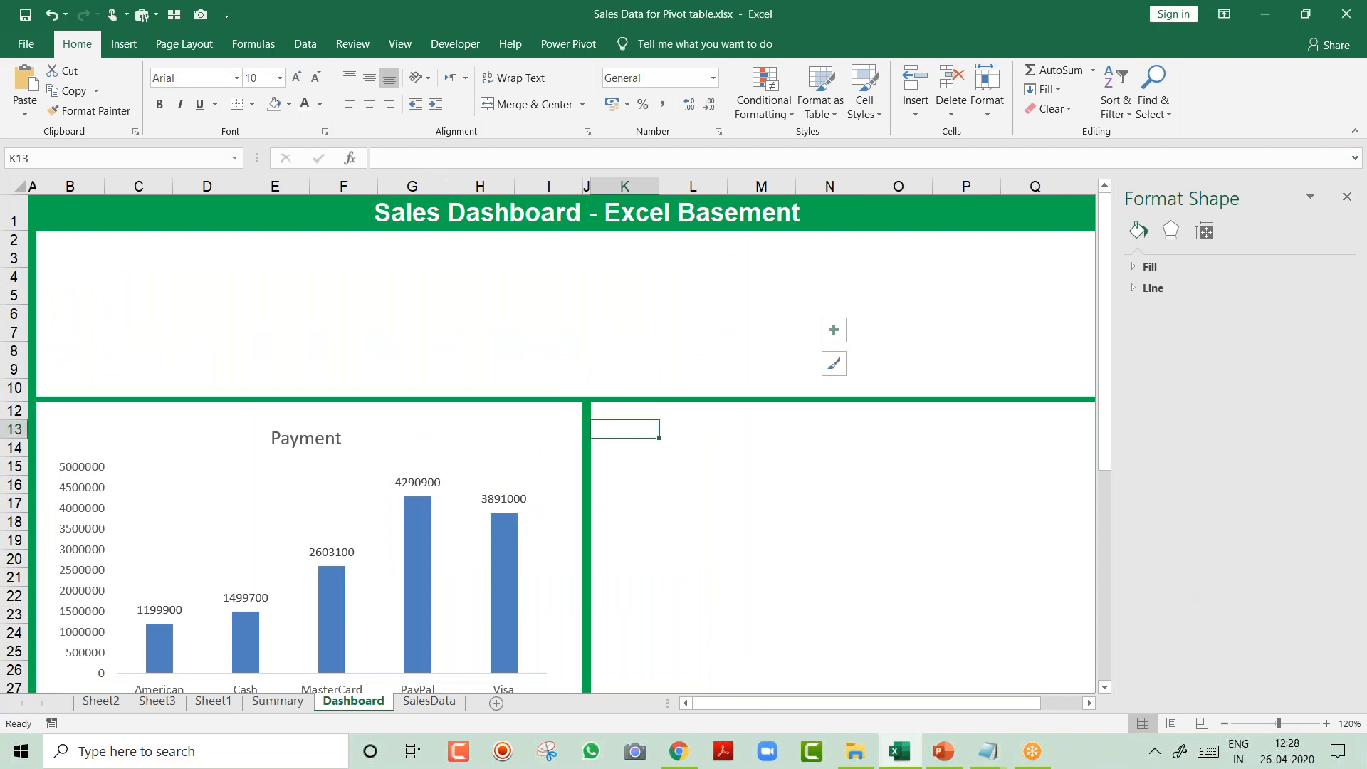
{"action": "key", "text": "ctrl+v"}
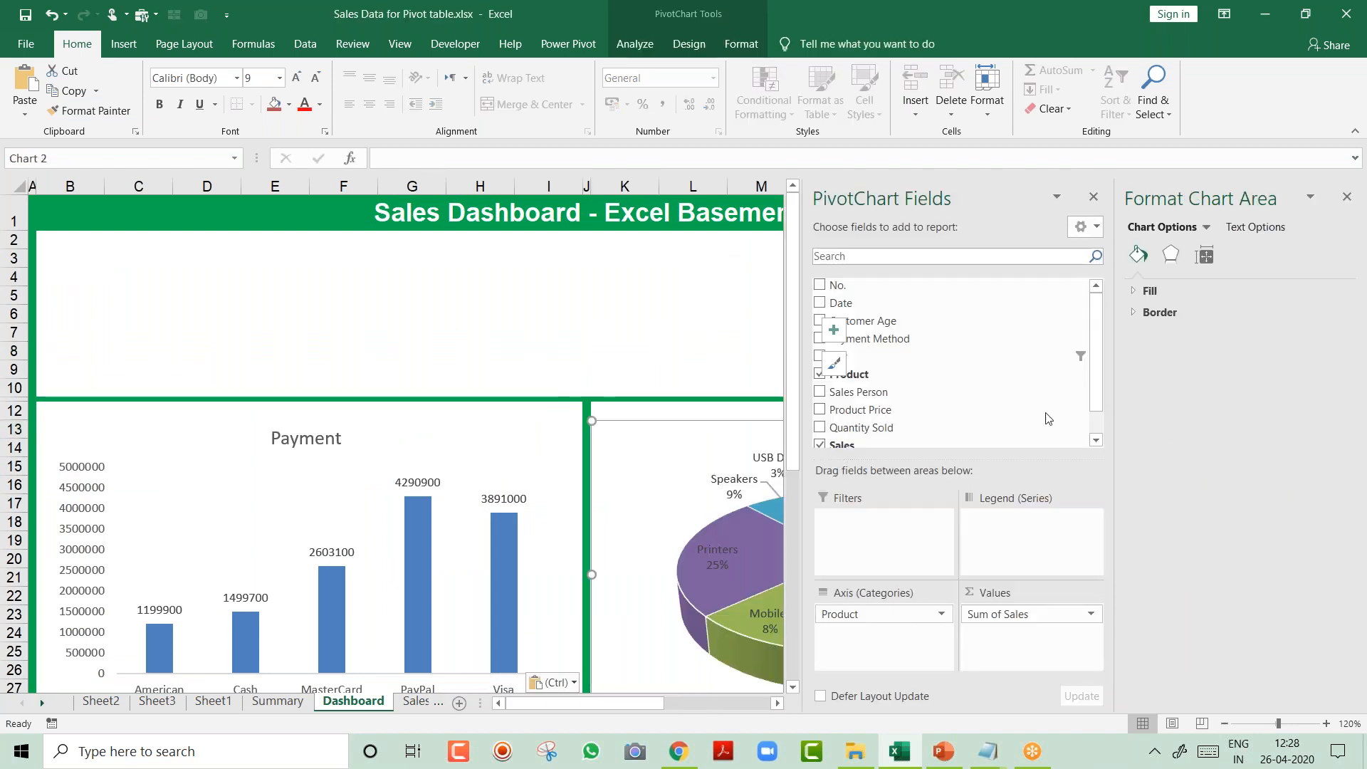
Zoom the Dashboard sheet out to 100% and close the chart formatting and PivotChart Fields panes.
{"action": "left_click", "coordinate": [1189, 127]}
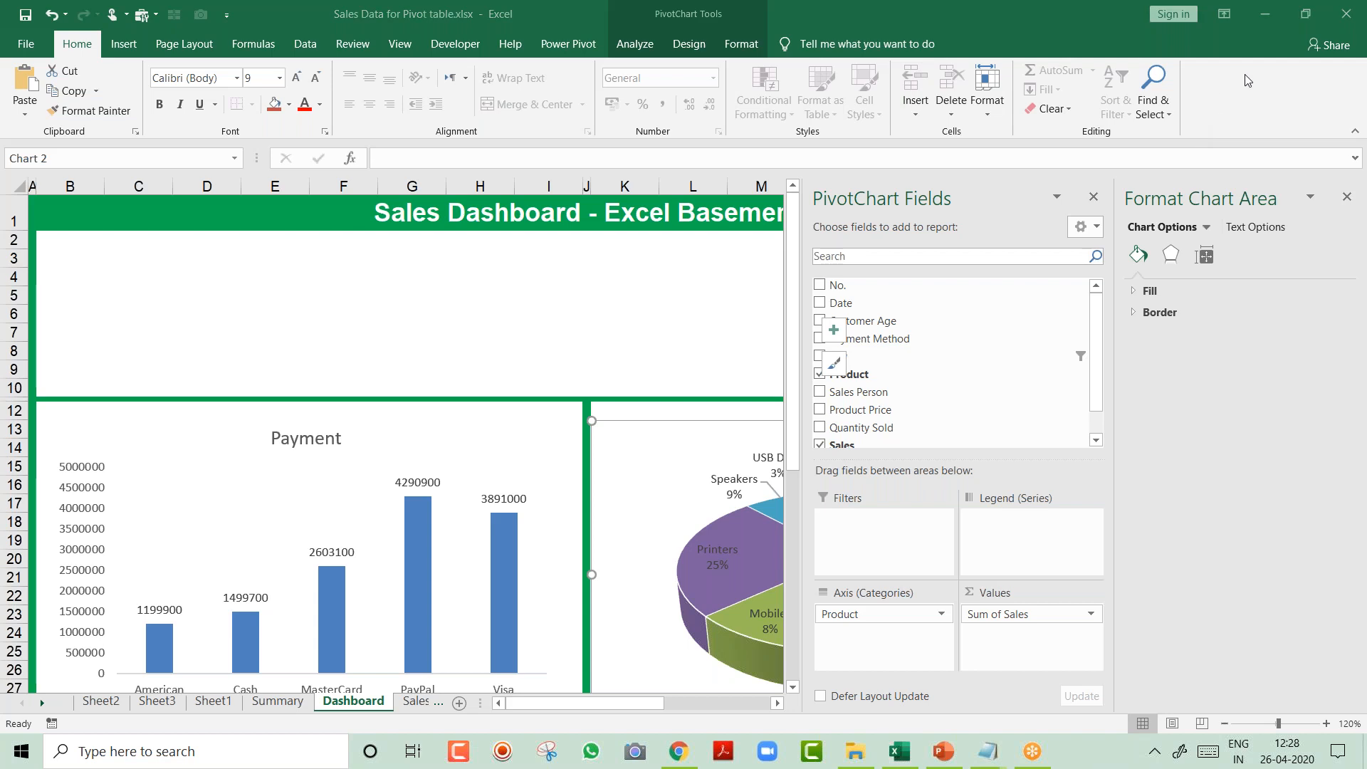
{"action": "left_click", "coordinate": [902, 202]}
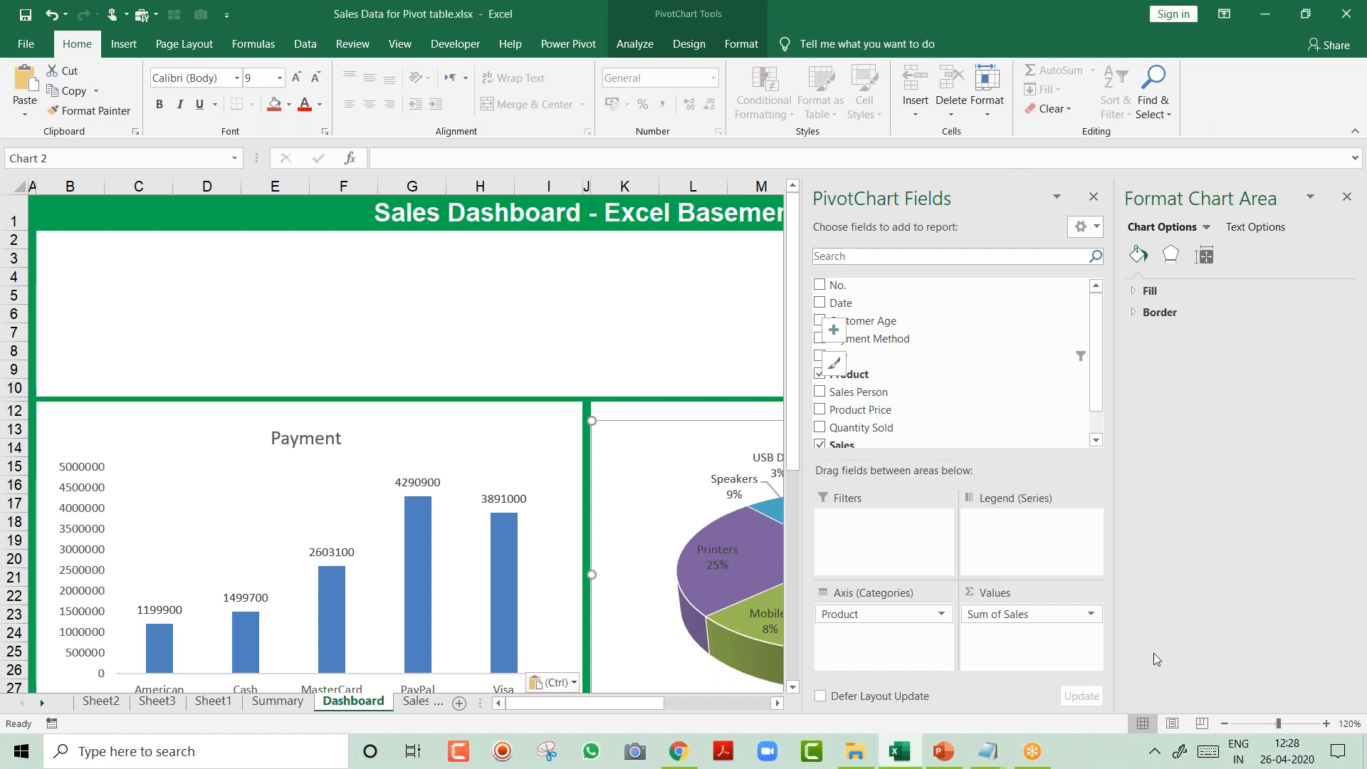
{"action": "left_click", "coordinate": [1226, 723]}
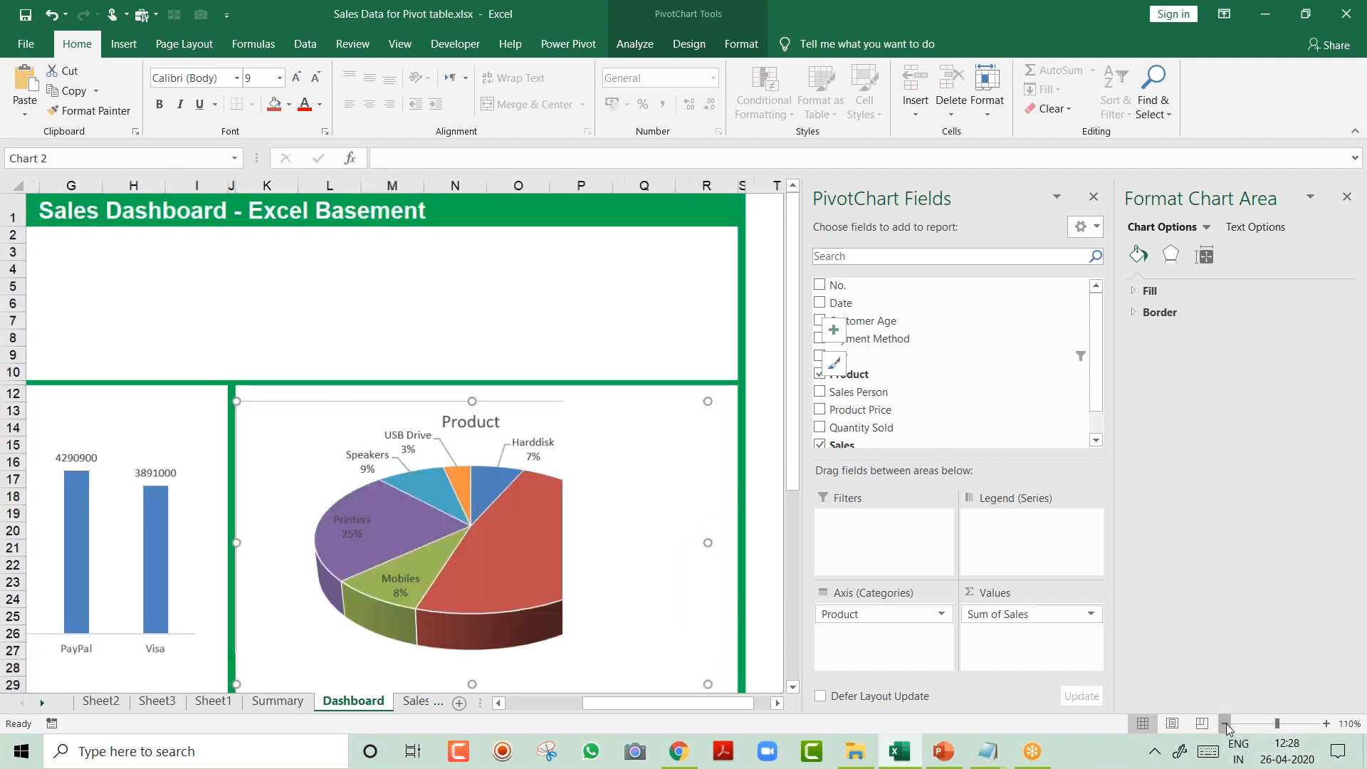
{"action": "left_click", "coordinate": [1227, 723]}
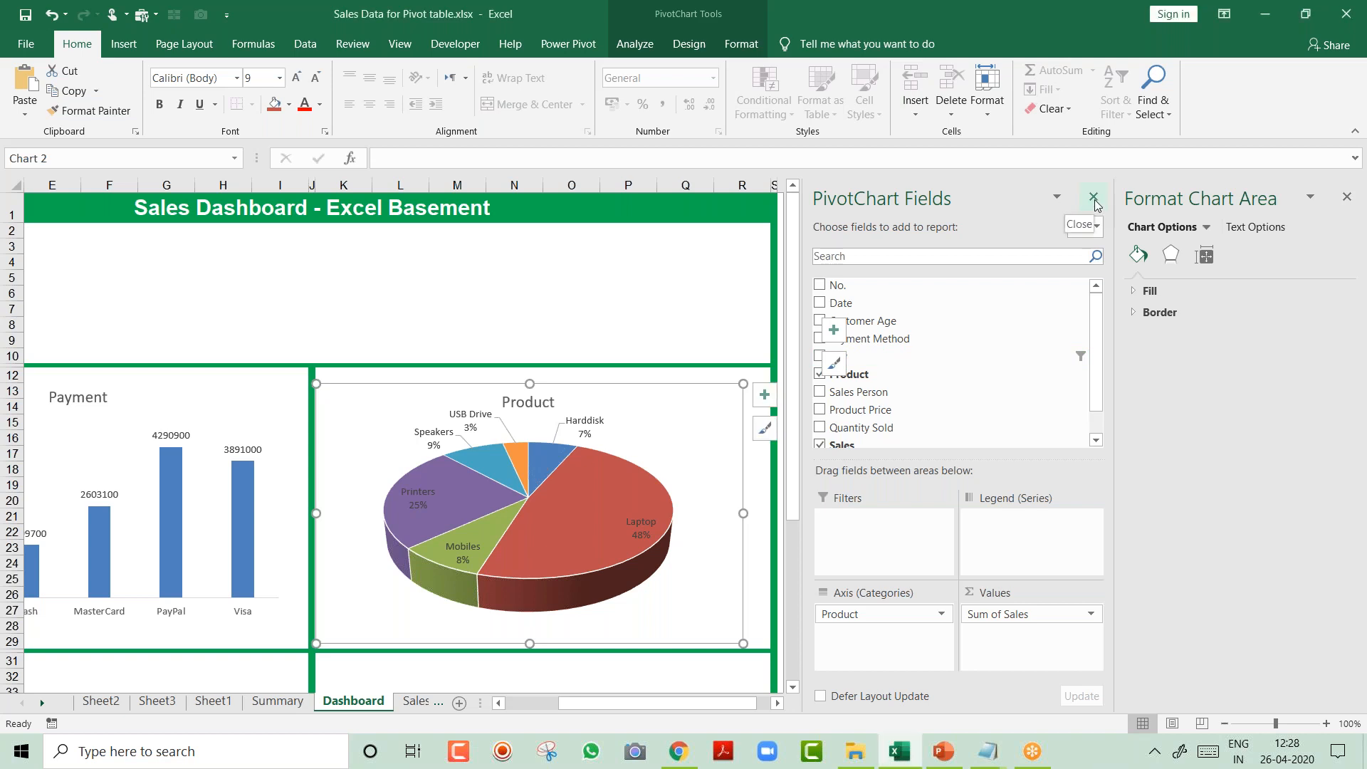
{"action": "left_click", "coordinate": [1347, 199]}
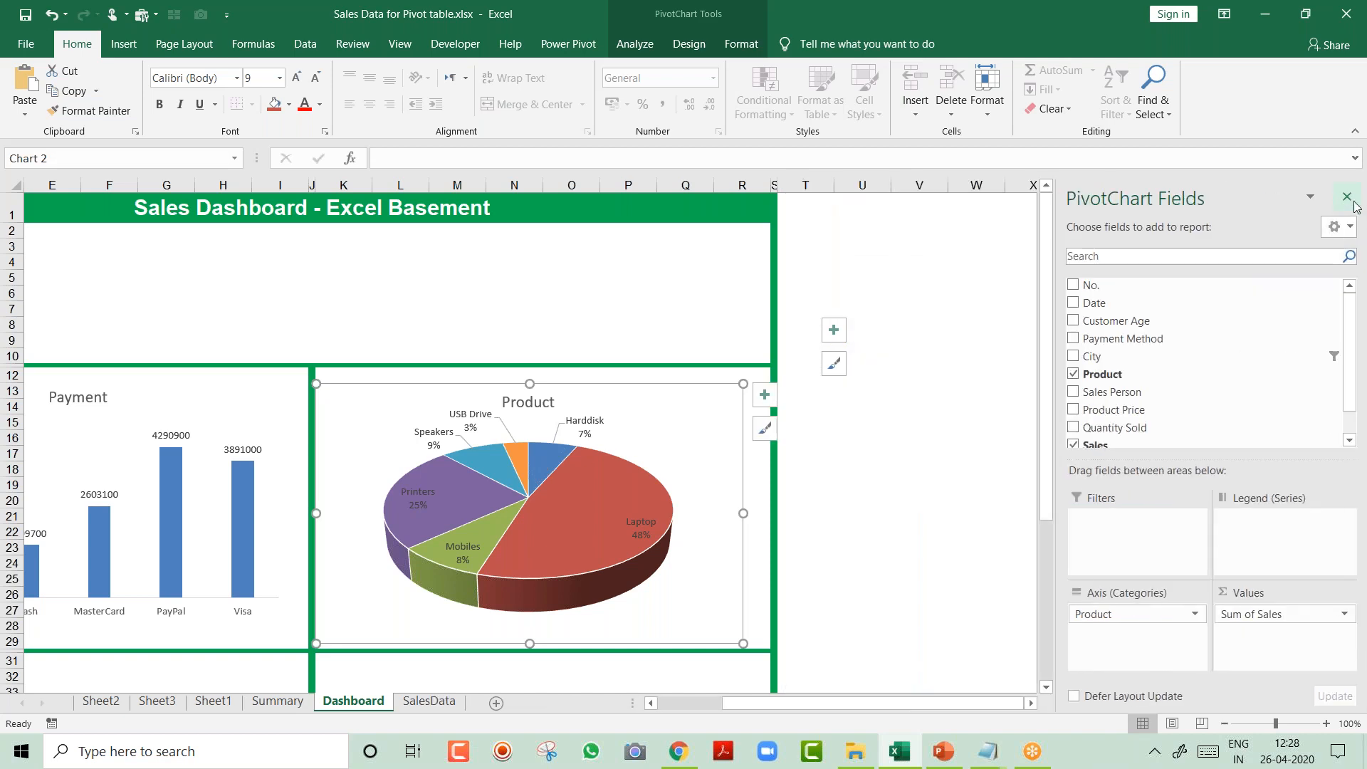
{"action": "left_click", "coordinate": [1337, 197]}
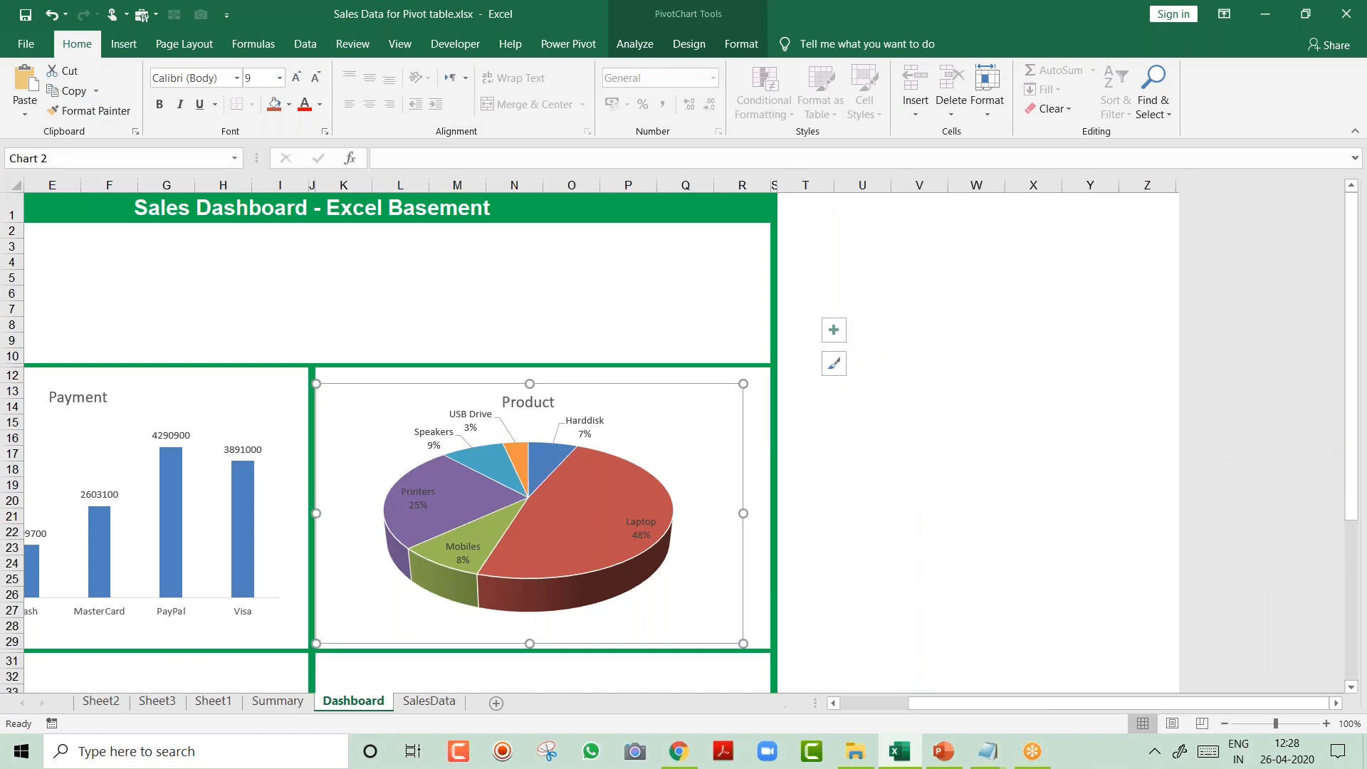
Shift the Product pie chart slightly so it sits centred in its block beside the Payment chart.
{"action": "left_click", "coordinate": [920, 377]}
{"action": "left_click", "coordinate": [681, 408]}
{"action": "left_click_drag", "start_coordinate": [650, 401], "coordinate": [661, 400]}
{"action": "left_click", "coordinate": [1032, 437]}
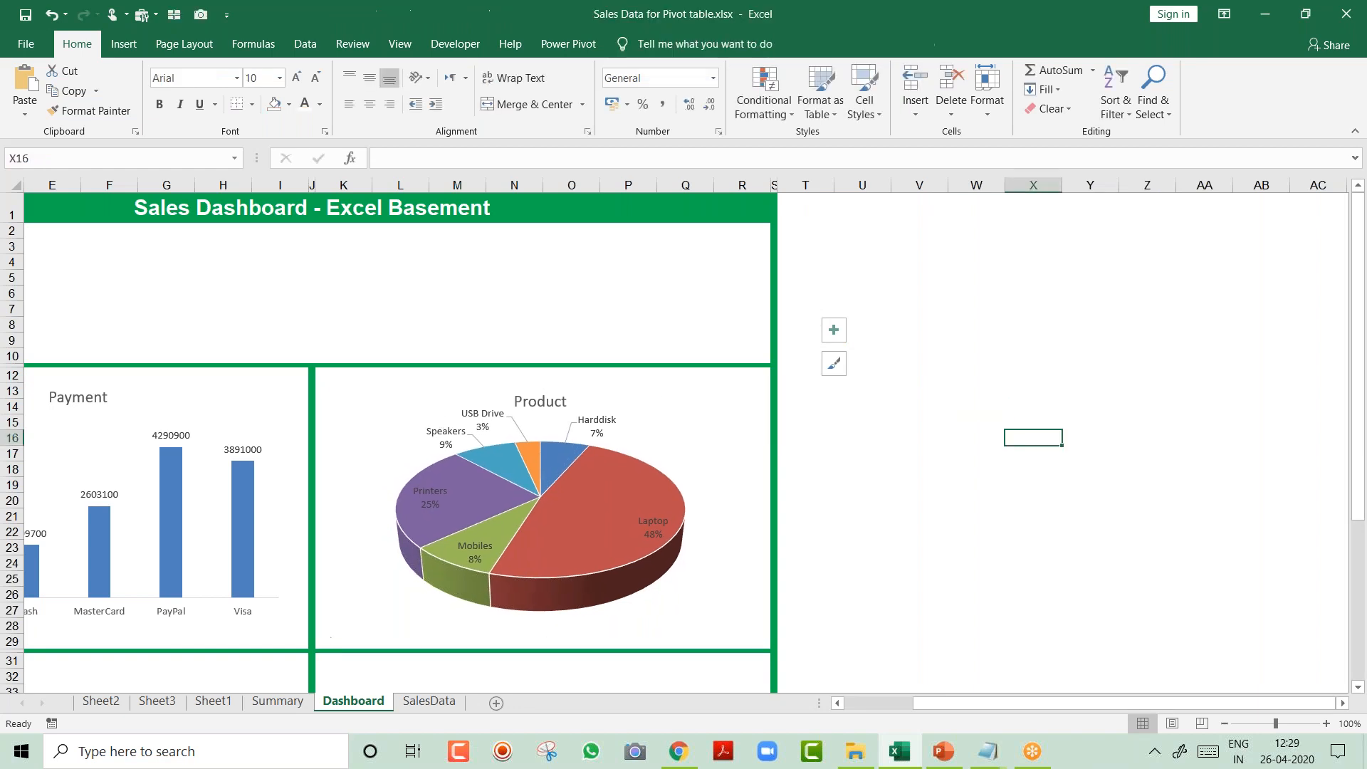
Insert a Clustered Bar pivot chart from the Sales person pivot table on the Summary sheet.
{"action": "key", "text": "Home"}
{"action": "key", "text": "ctrl+Page_Up"}
{"action": "key", "text": "Down"}
{"action": "key", "text": "Down"}
{"action": "key", "text": "Down"}
{"action": "key", "text": "Down"}
{"action": "key", "text": "Down"}
{"action": "key", "text": "Down"}
{"action": "key", "text": "Down"}
{"action": "key", "text": "Down"}
{"action": "key", "text": "Down"}
{"action": "key", "text": "Down"}
{"action": "key", "text": "Down"}
{"action": "key", "text": "Down"}
{"action": "key", "text": "Down"}
{"action": "key", "text": "Down"}
{"action": "key", "text": "Down"}
{"action": "key", "text": "Down"}
{"action": "key", "text": "Down"}
{"action": "key", "text": "Down"}
{"action": "key", "text": "Down"}
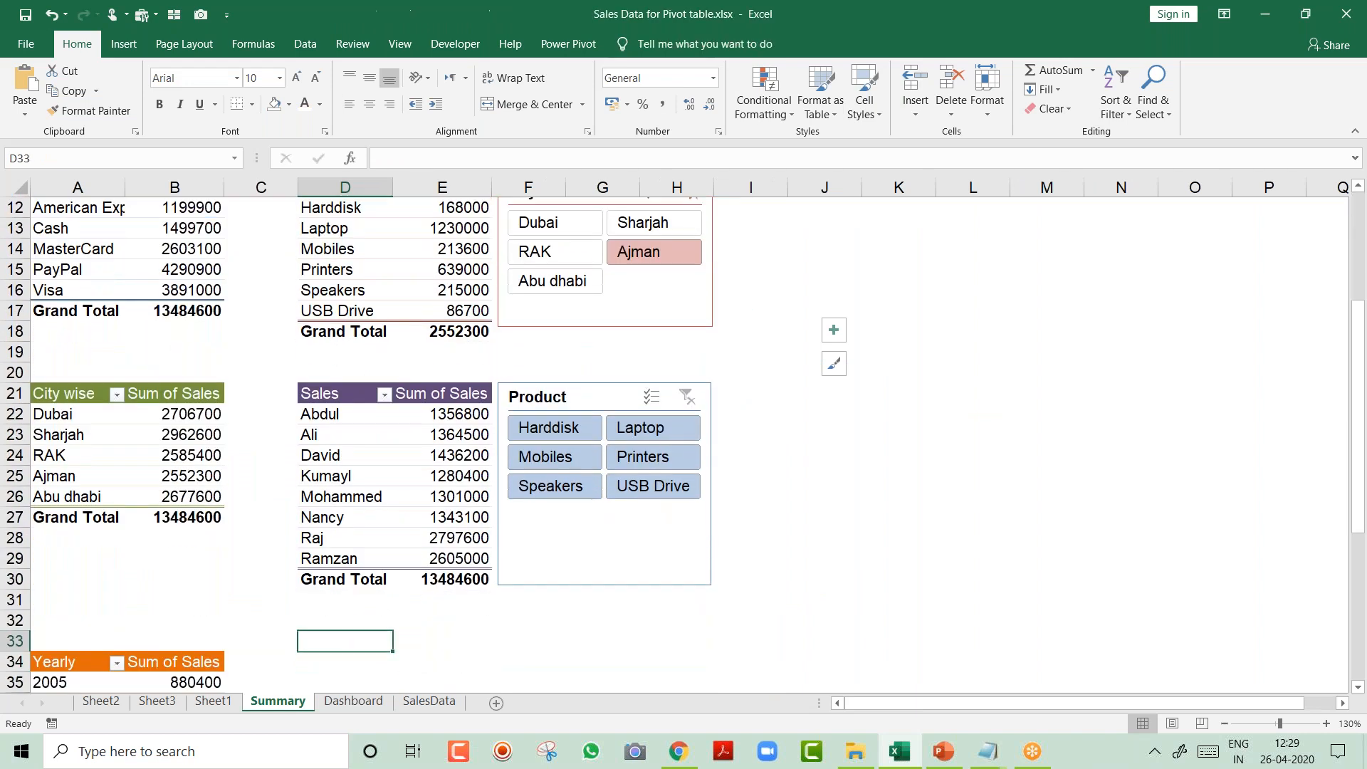
{"action": "key", "text": "Up"}
{"action": "key", "text": "Up"}
{"action": "key", "text": "Up"}
{"action": "key", "text": "Up"}
{"action": "key", "text": "Up"}
{"action": "key", "text": "Up"}
{"action": "key", "text": "Up"}
{"action": "key", "text": "Up"}
{"action": "key", "text": "Up"}
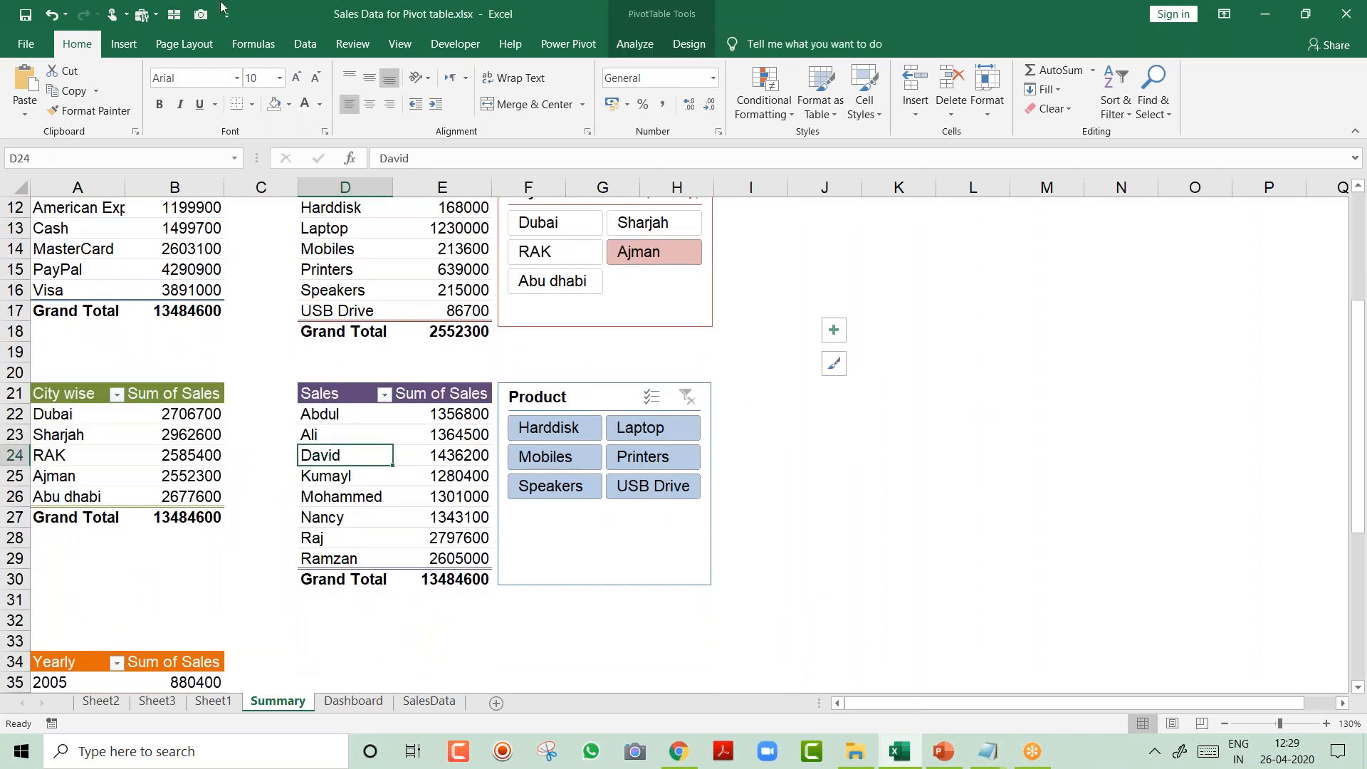
{"action": "left_click", "coordinate": [121, 47]}
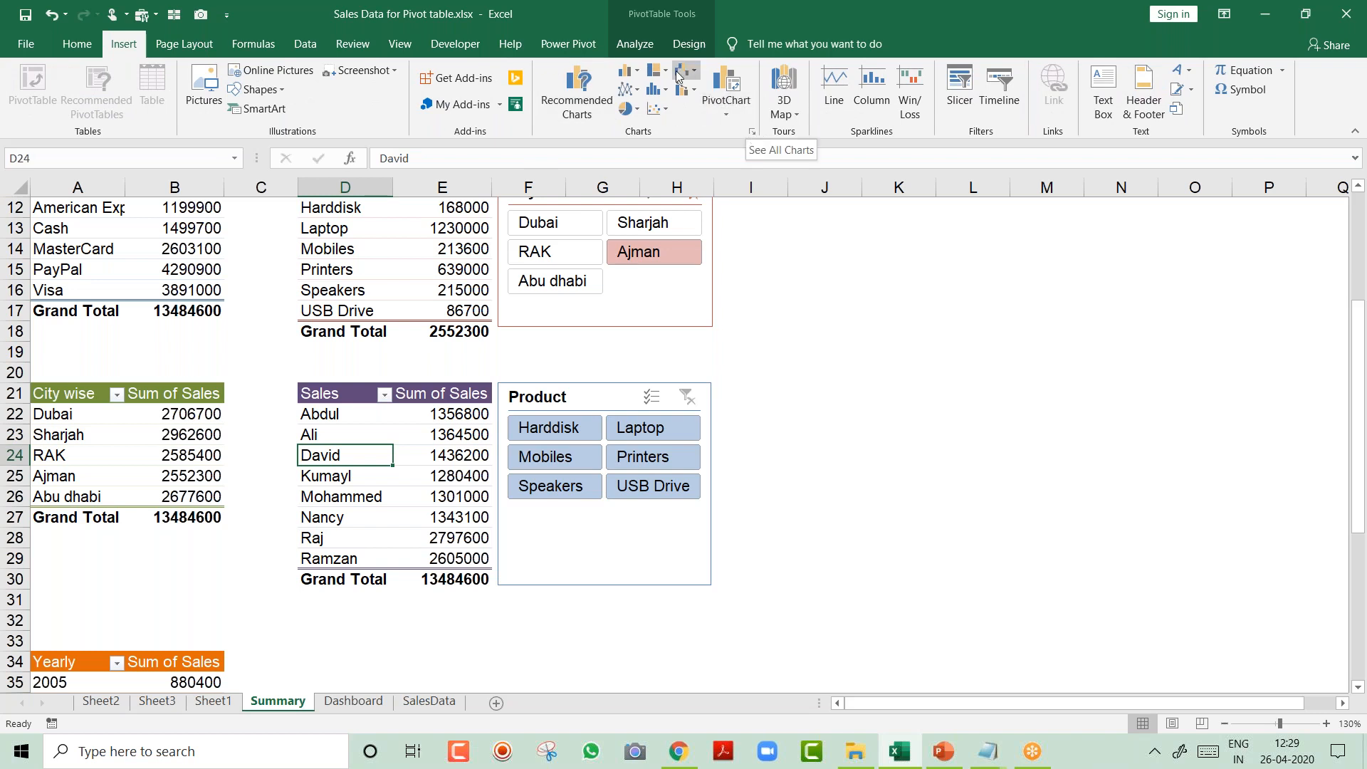
{"action": "left_click", "coordinate": [752, 132]}
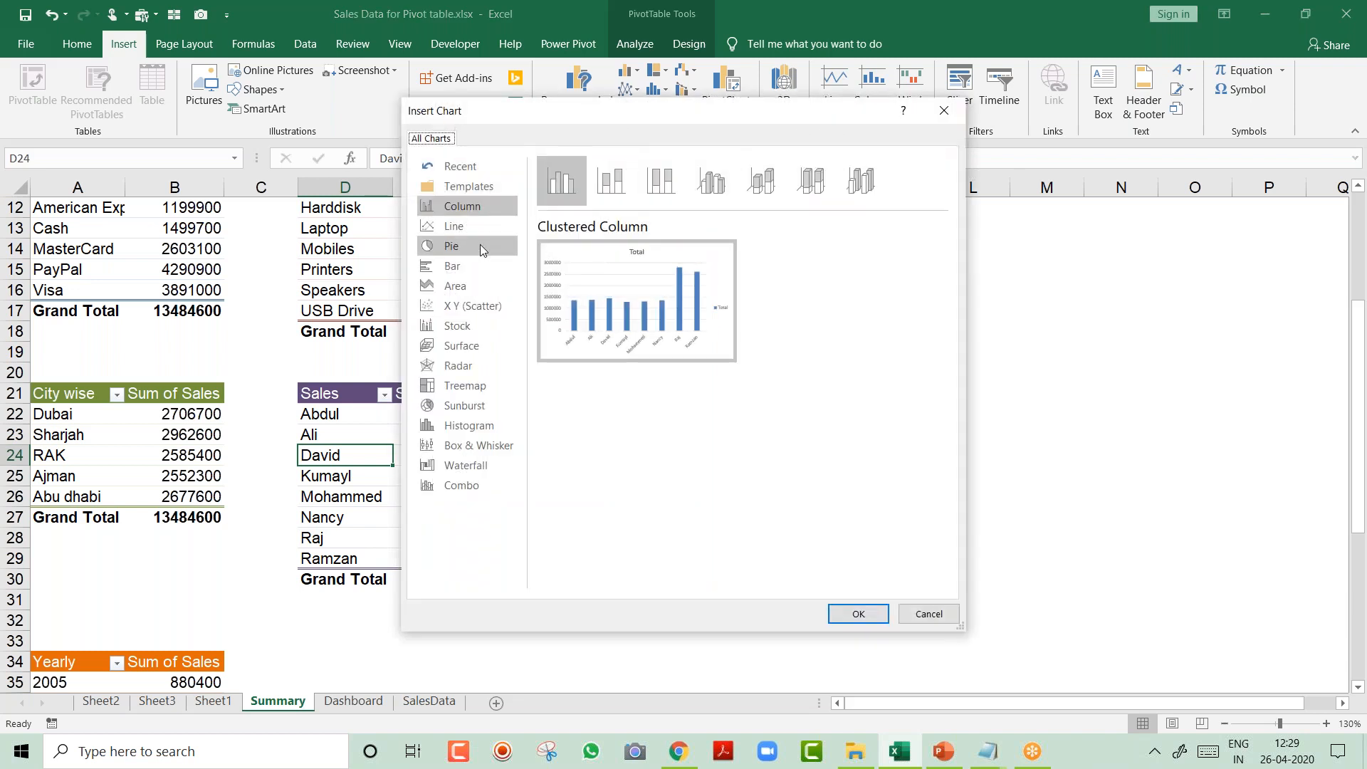
{"action": "left_click", "coordinate": [476, 265]}
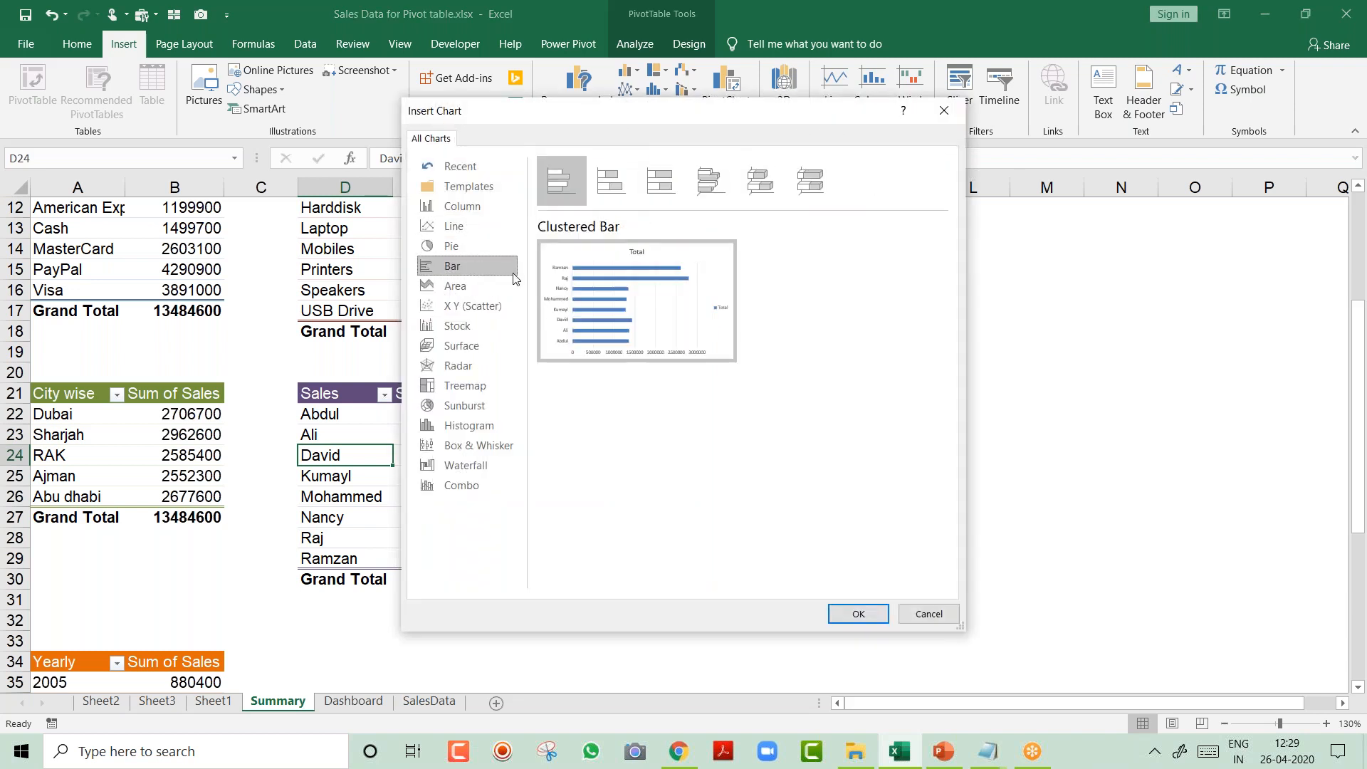
{"action": "left_click", "coordinate": [858, 614]}
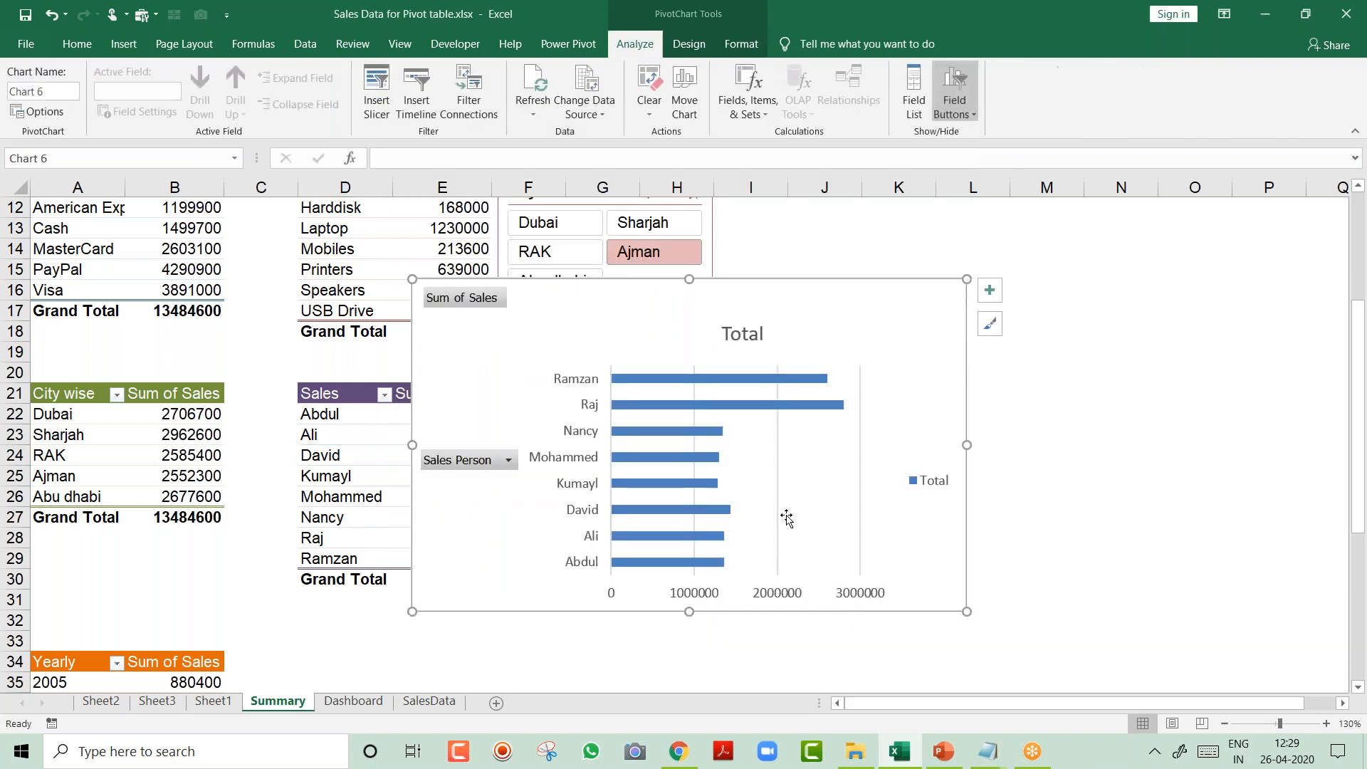
Hide all field buttons on the new sales person bar chart.
{"action": "right_click", "coordinate": [478, 463]}
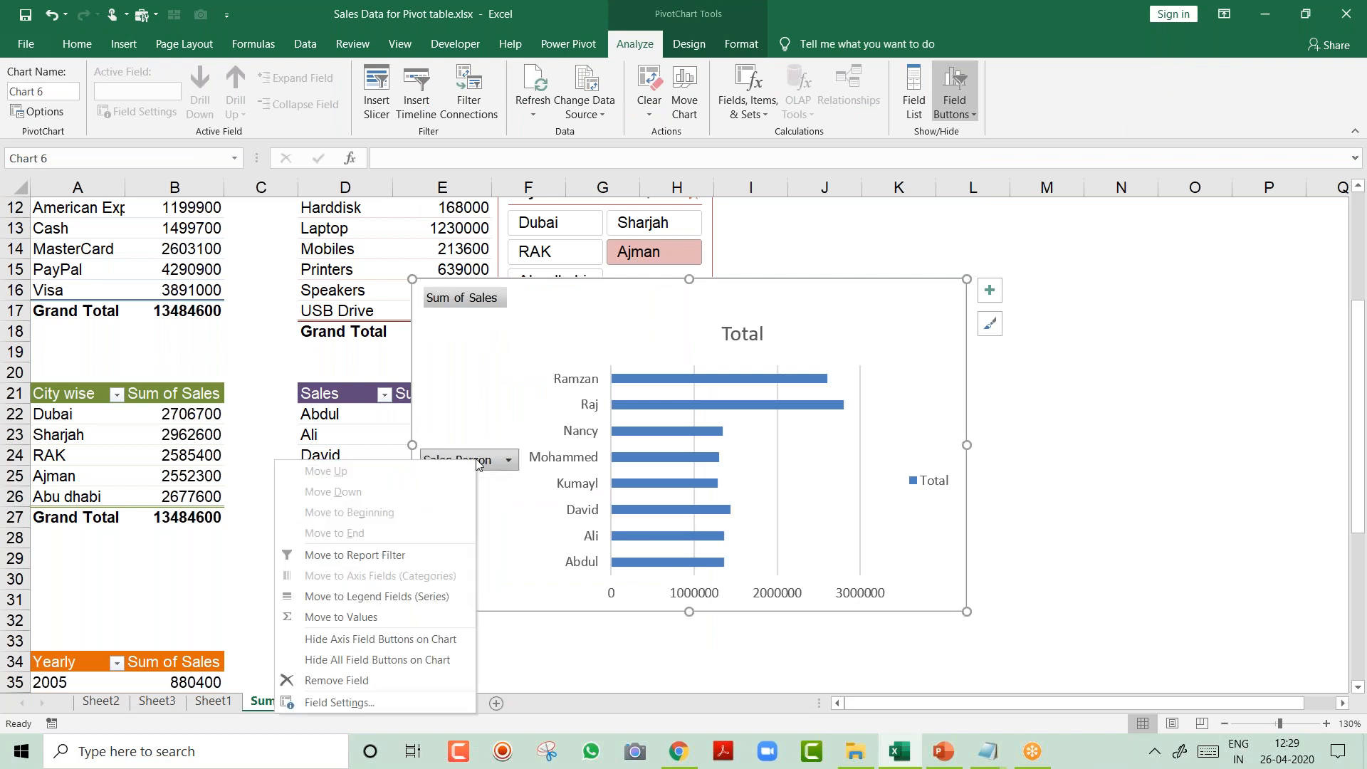
{"action": "left_click", "coordinate": [426, 657]}
{"action": "left_click", "coordinate": [954, 84]}
Delete the legend and the vertical gridlines from the sales person bar chart.
{"action": "left_click", "coordinate": [918, 470]}
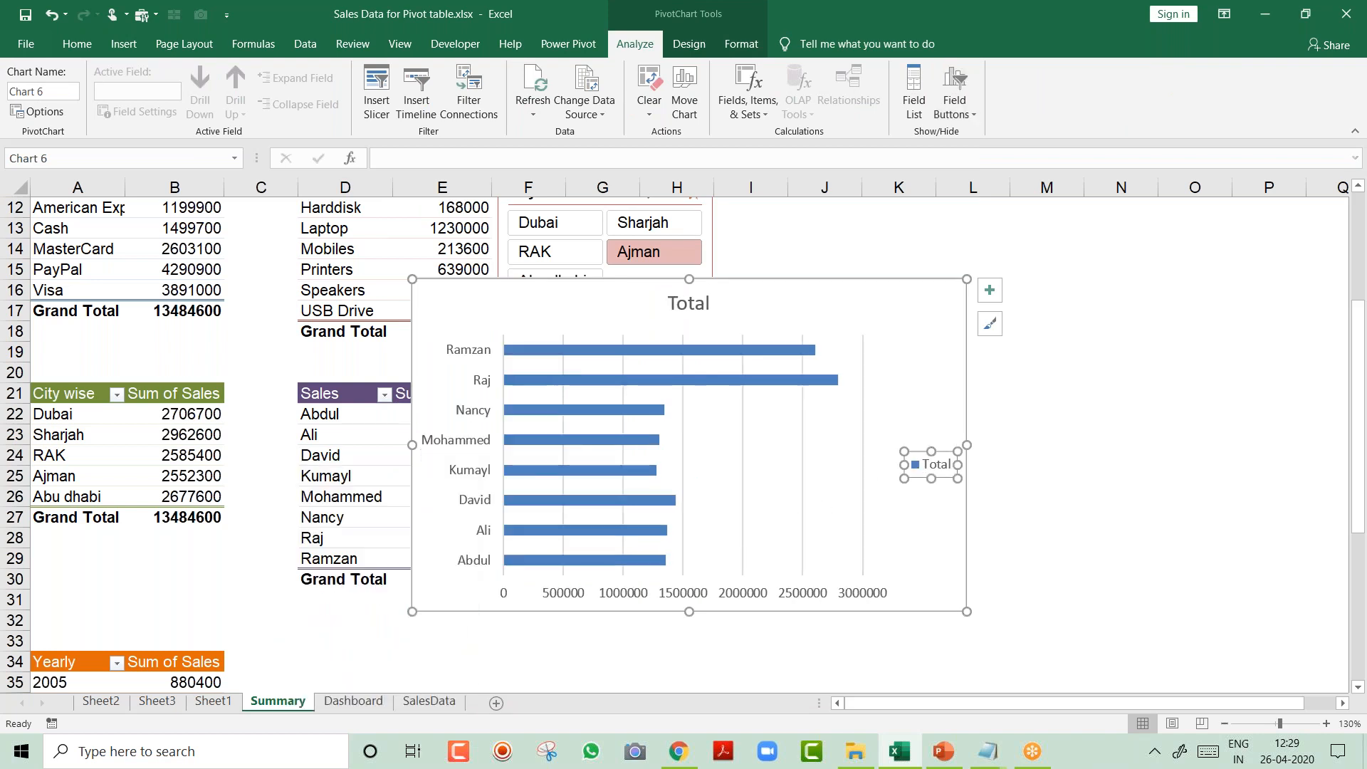
{"action": "key", "text": "Delete"}
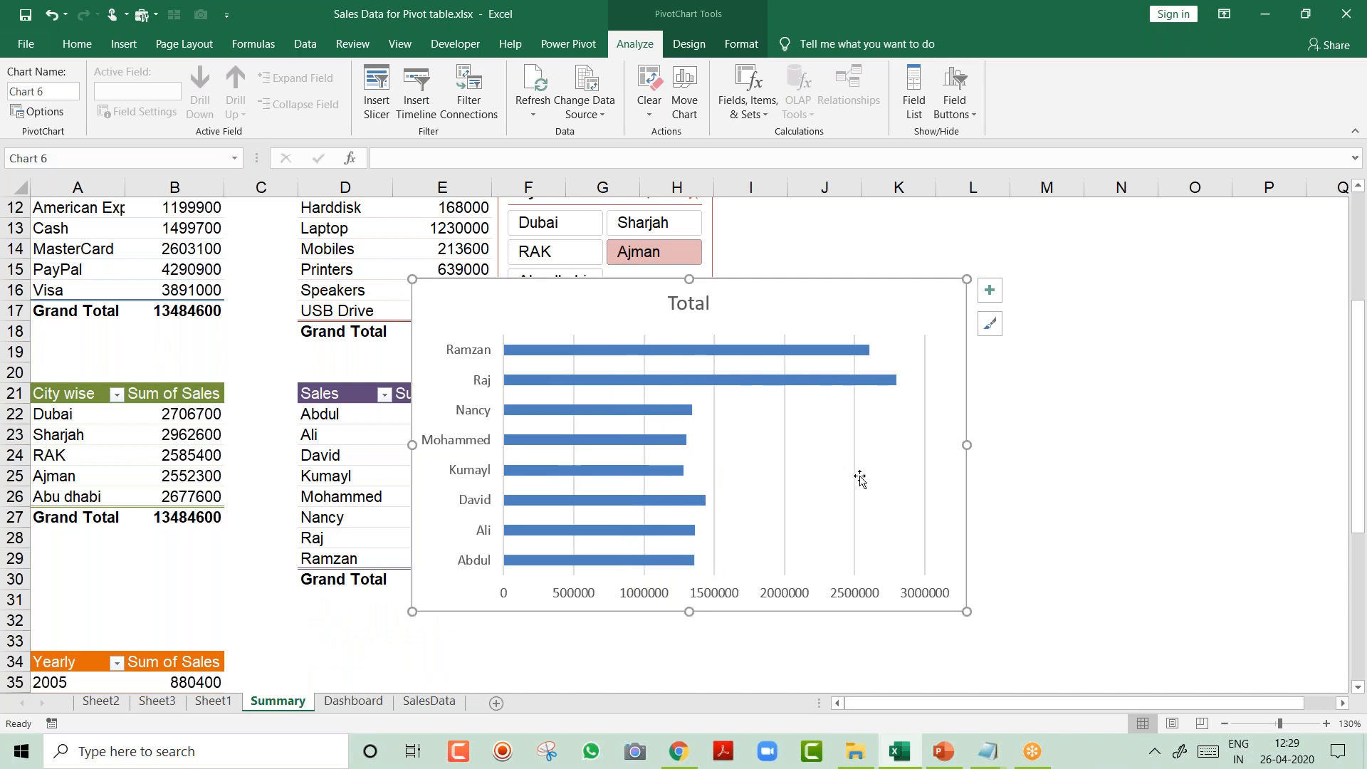
{"action": "key", "text": "Delete"}
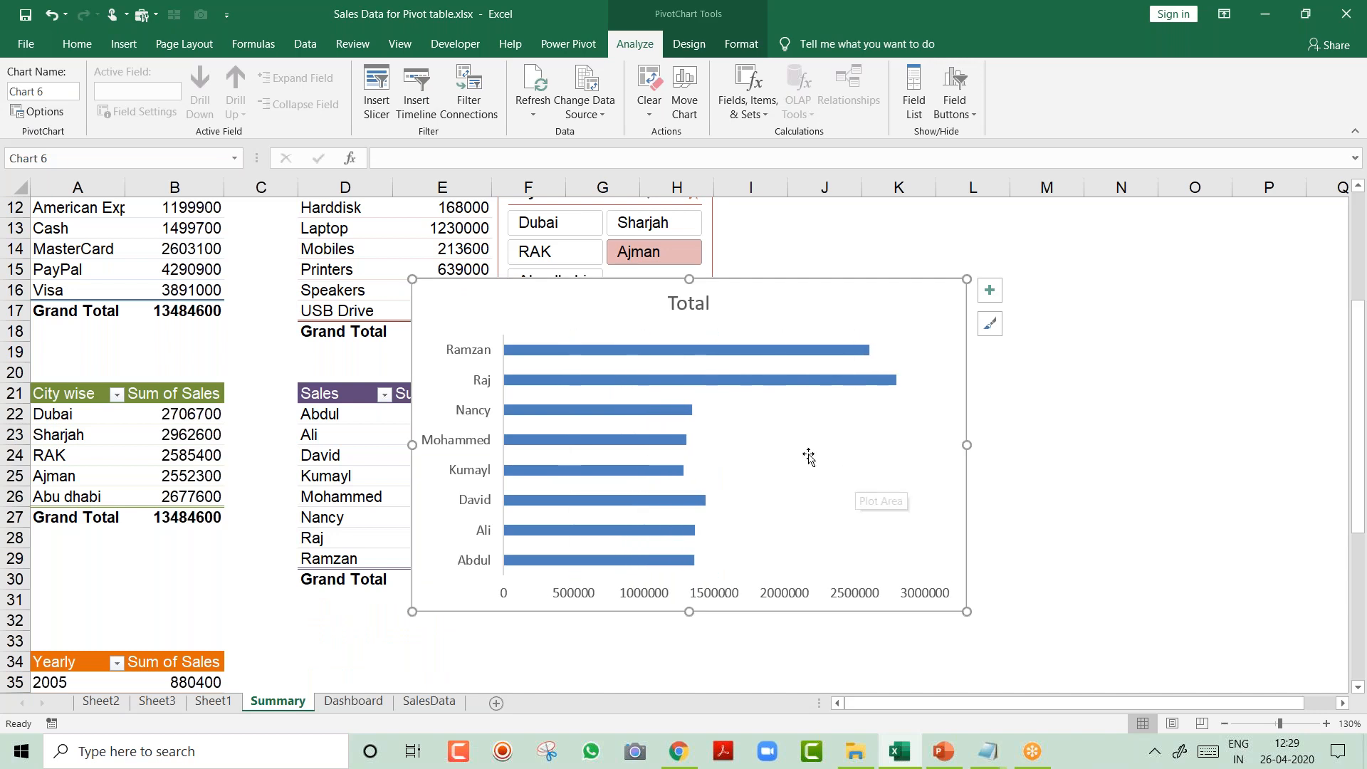
Add data labels to the bars and change the chart's title to "Person wise".
{"action": "right_click", "coordinate": [662, 381]}
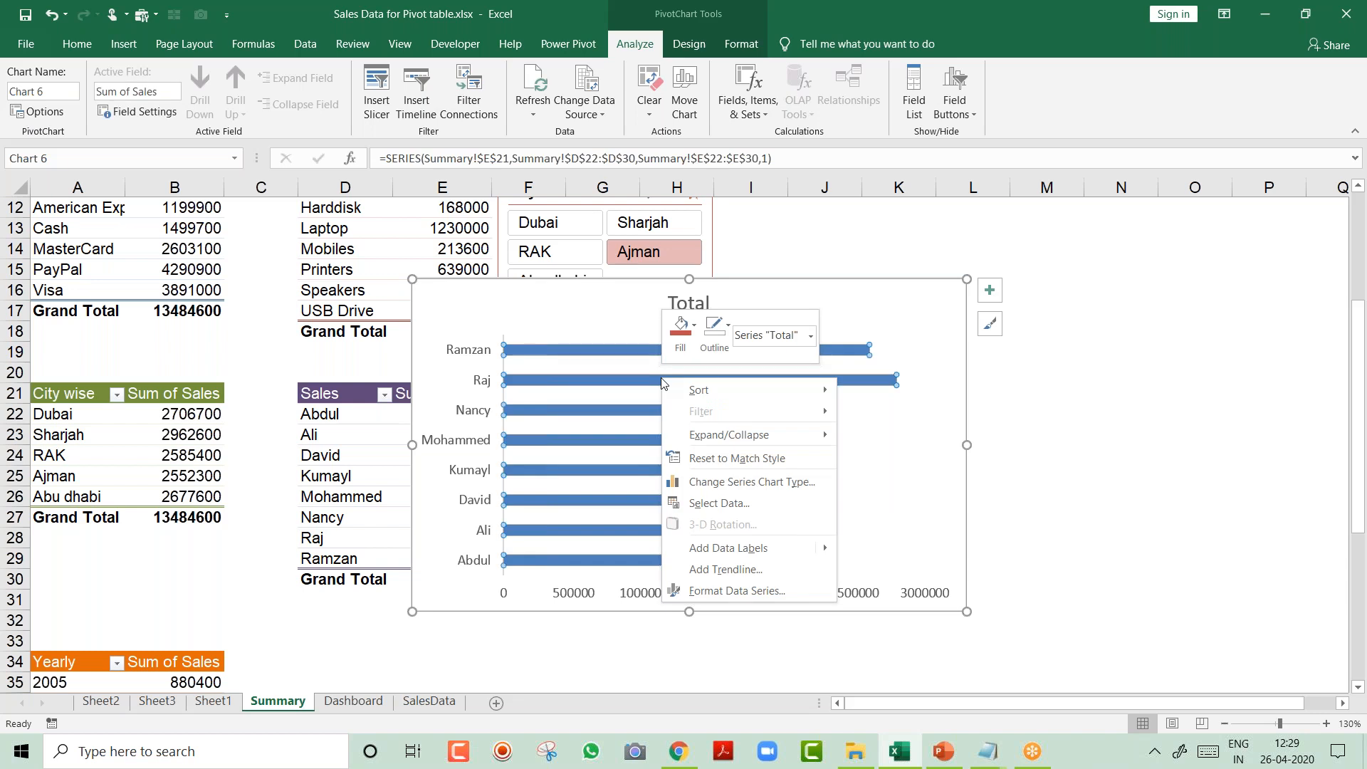
{"action": "left_click", "coordinate": [729, 548]}
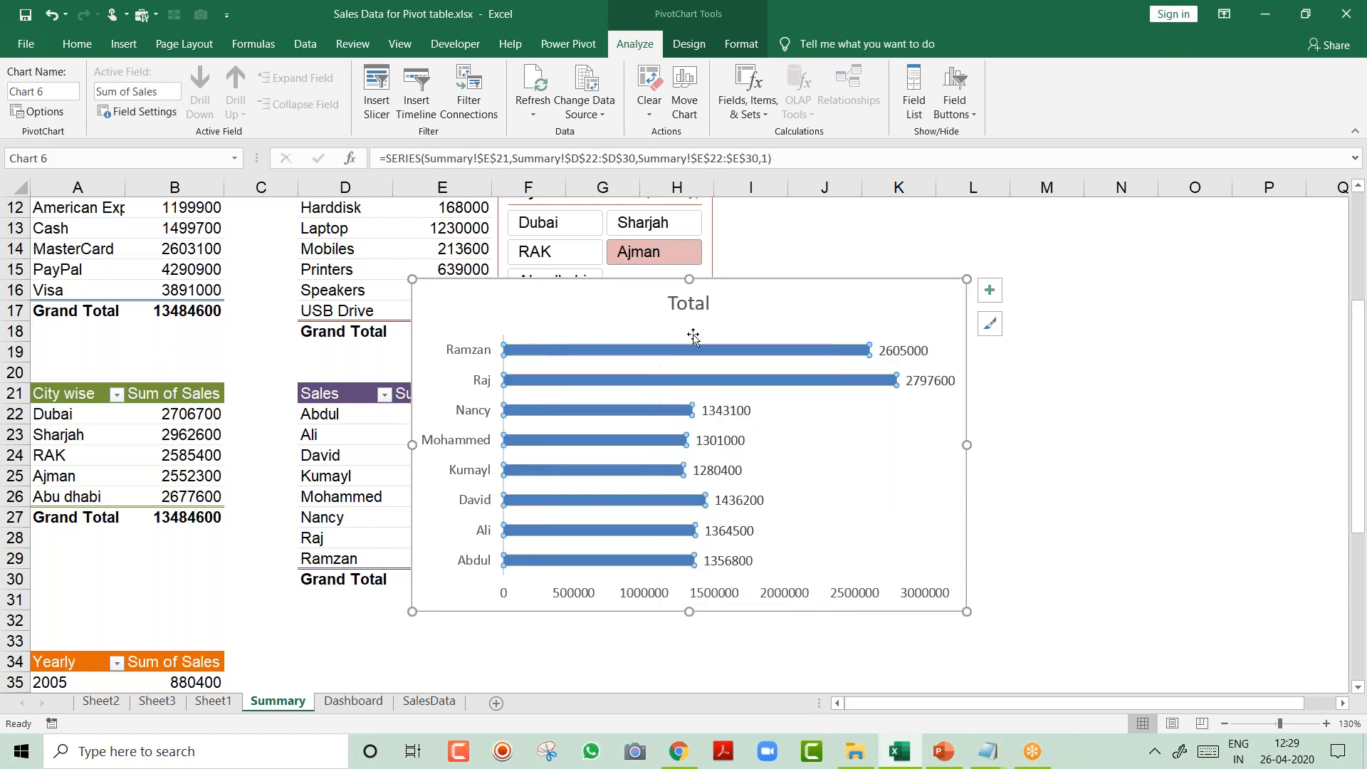
{"action": "left_click", "coordinate": [689, 305]}
{"action": "double_click", "coordinate": [689, 305]}
{"action": "type", "text": "P"}
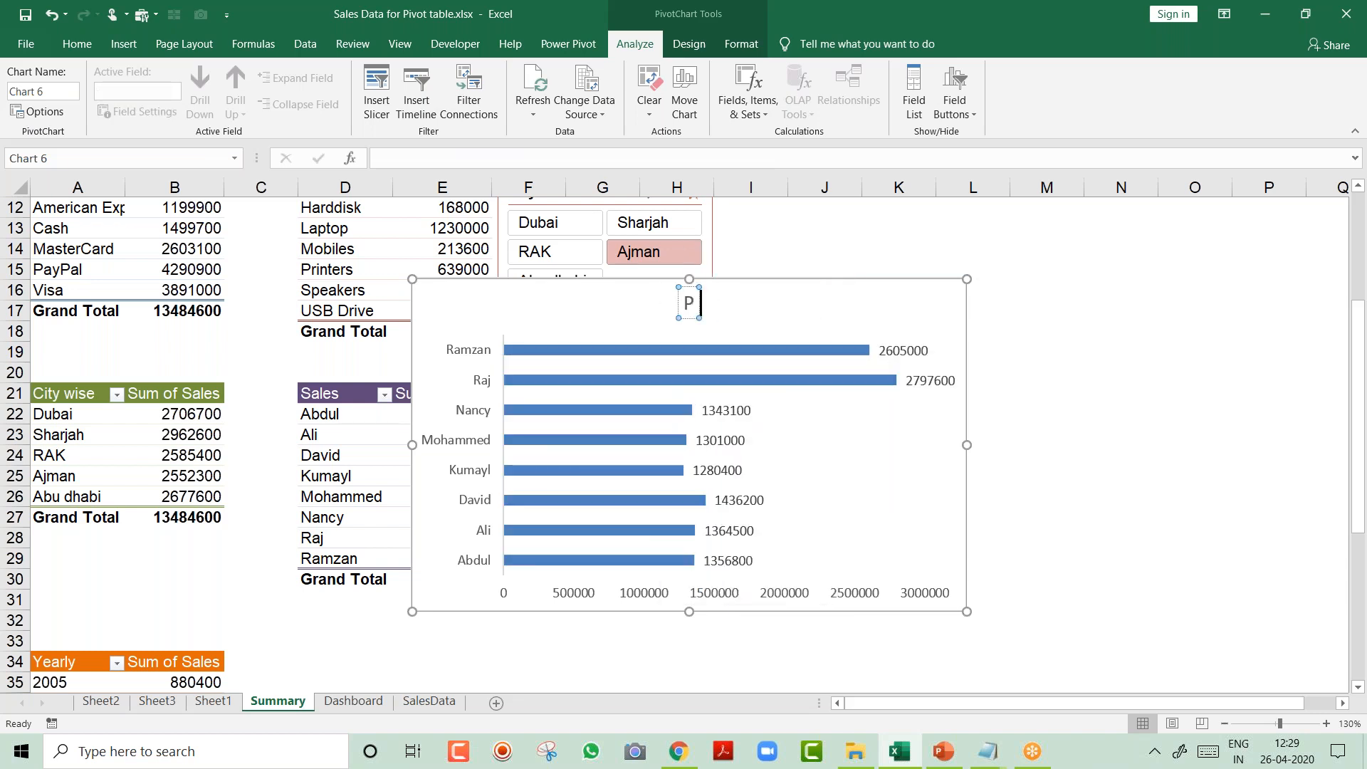
{"action": "type", "text": "erson wise"}
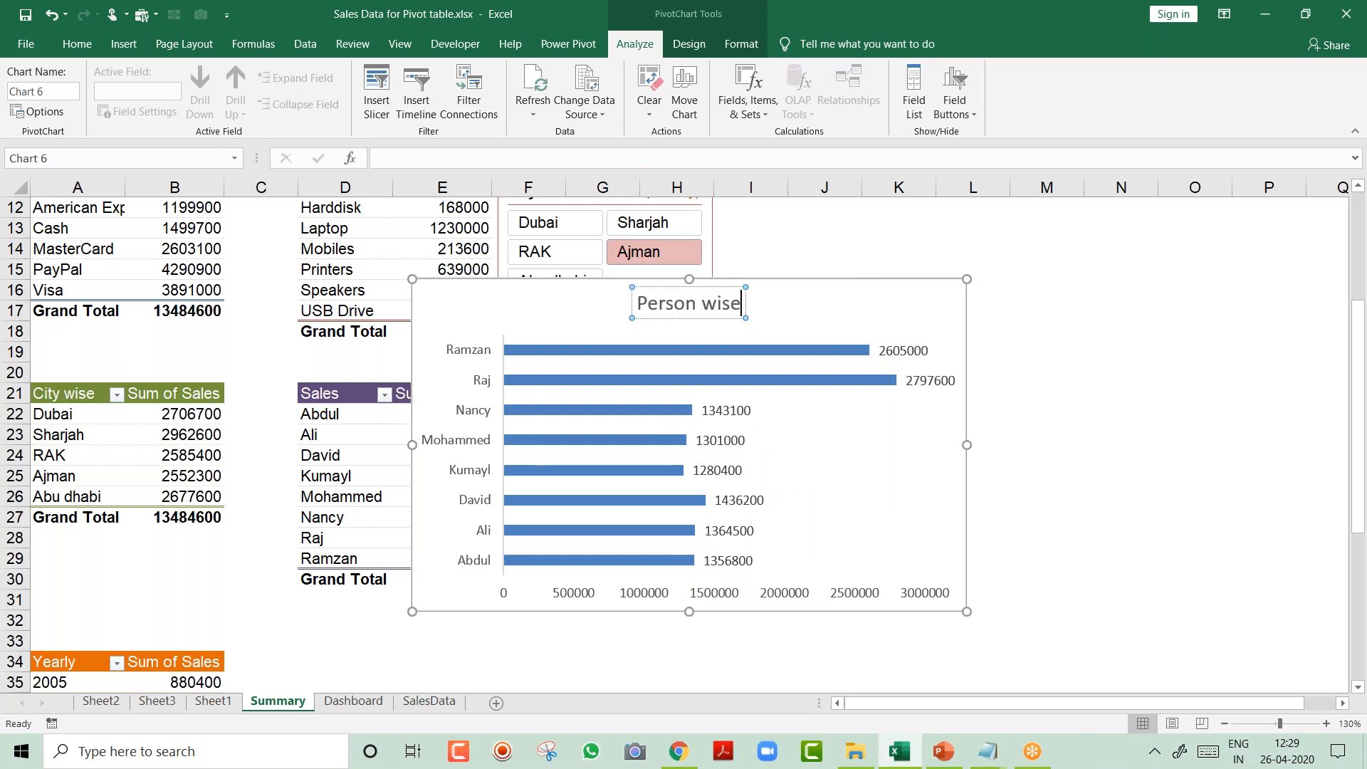
{"action": "left_click", "coordinate": [816, 288]}
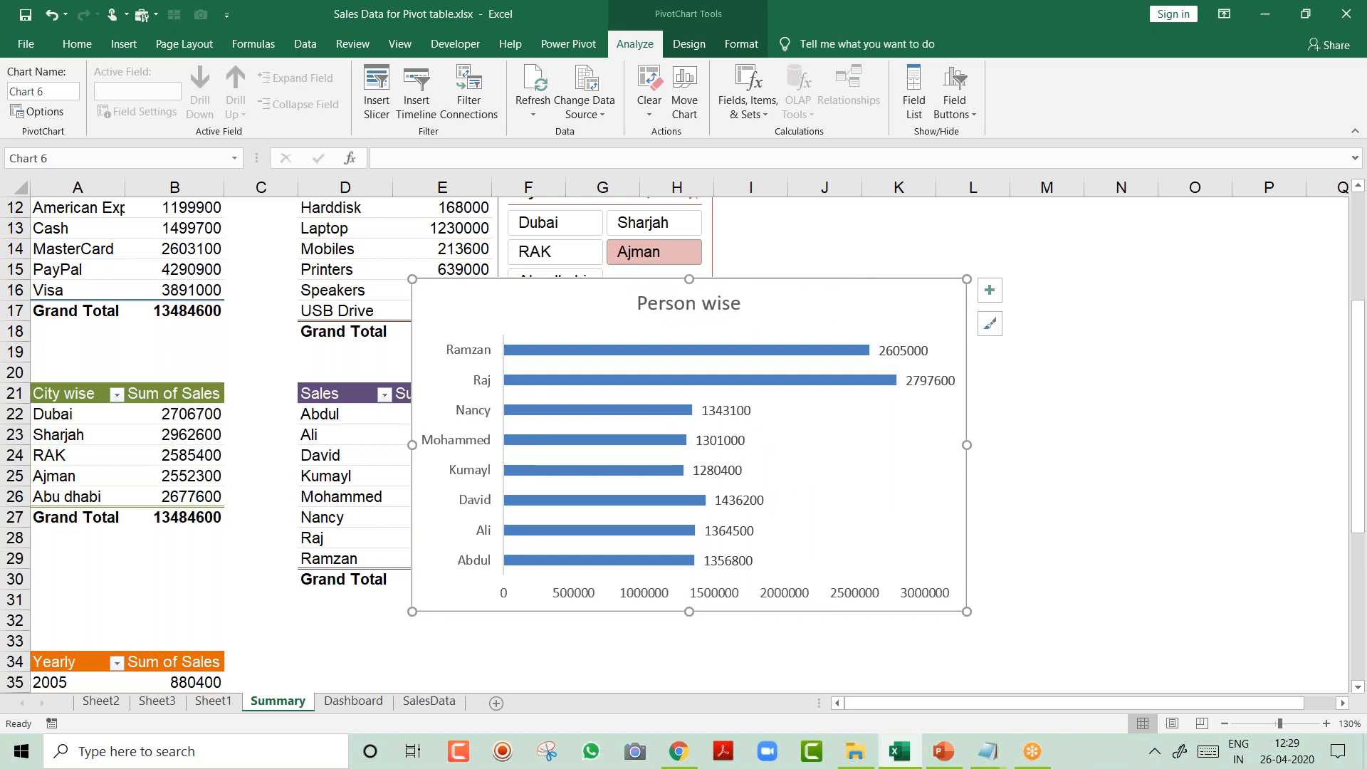
Move the Person wise bar chart from the Summary sheet to cell B32 of the Dashboard sheet.
{"action": "key", "text": "ctrl+x"}
{"action": "key", "text": "ctrl+Page_Down"}
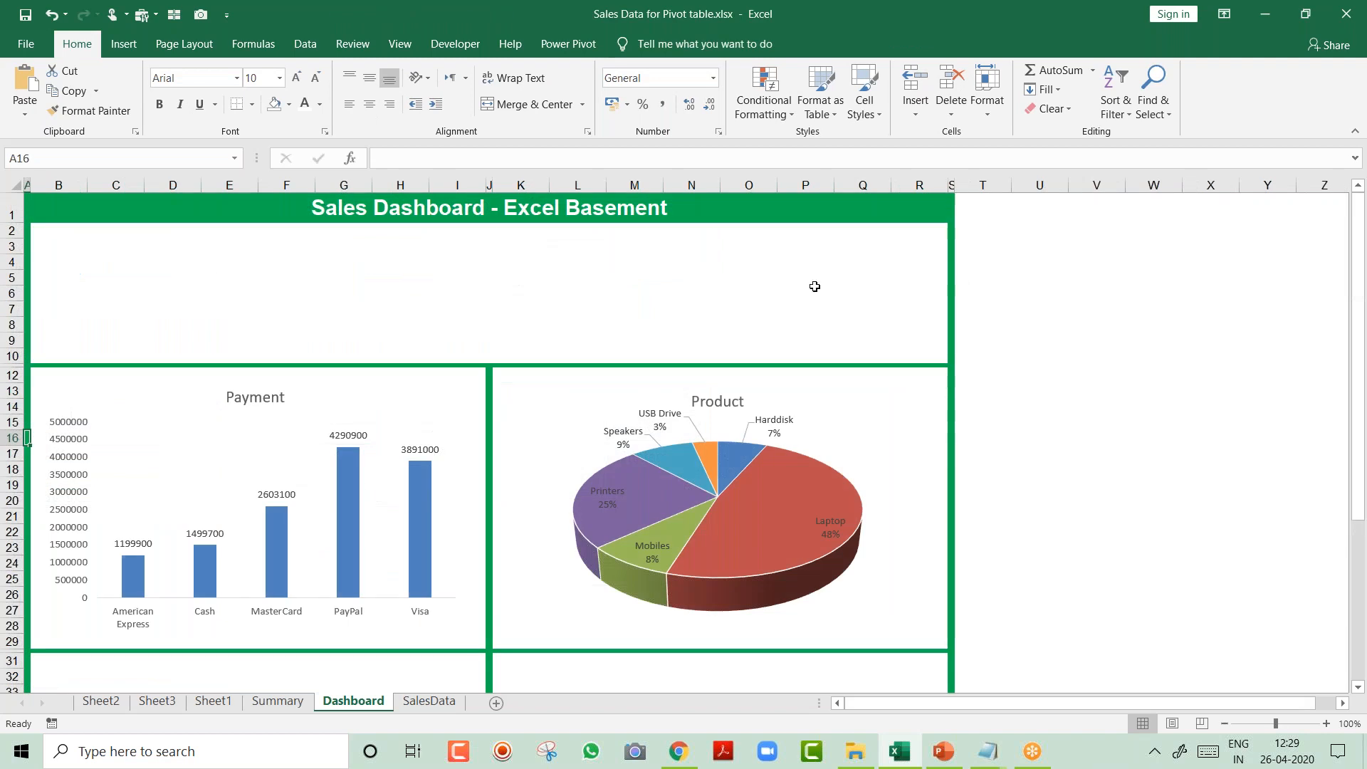
{"action": "key", "text": "Down"}
{"action": "key", "text": "Down"}
{"action": "key", "text": "Down"}
{"action": "key", "text": "Down"}
{"action": "key", "text": "Down"}
{"action": "key", "text": "Down"}
{"action": "key", "text": "Down"}
{"action": "key", "text": "Down"}
{"action": "key", "text": "Down"}
{"action": "key", "text": "Down"}
{"action": "key", "text": "Down"}
{"action": "key", "text": "Down"}
{"action": "key", "text": "Down"}
{"action": "key", "text": "Down"}
{"action": "key", "text": "Down"}
{"action": "key", "text": "Down"}
{"action": "key", "text": "Down"}
{"action": "key", "text": "Down"}
{"action": "key", "text": "Down"}
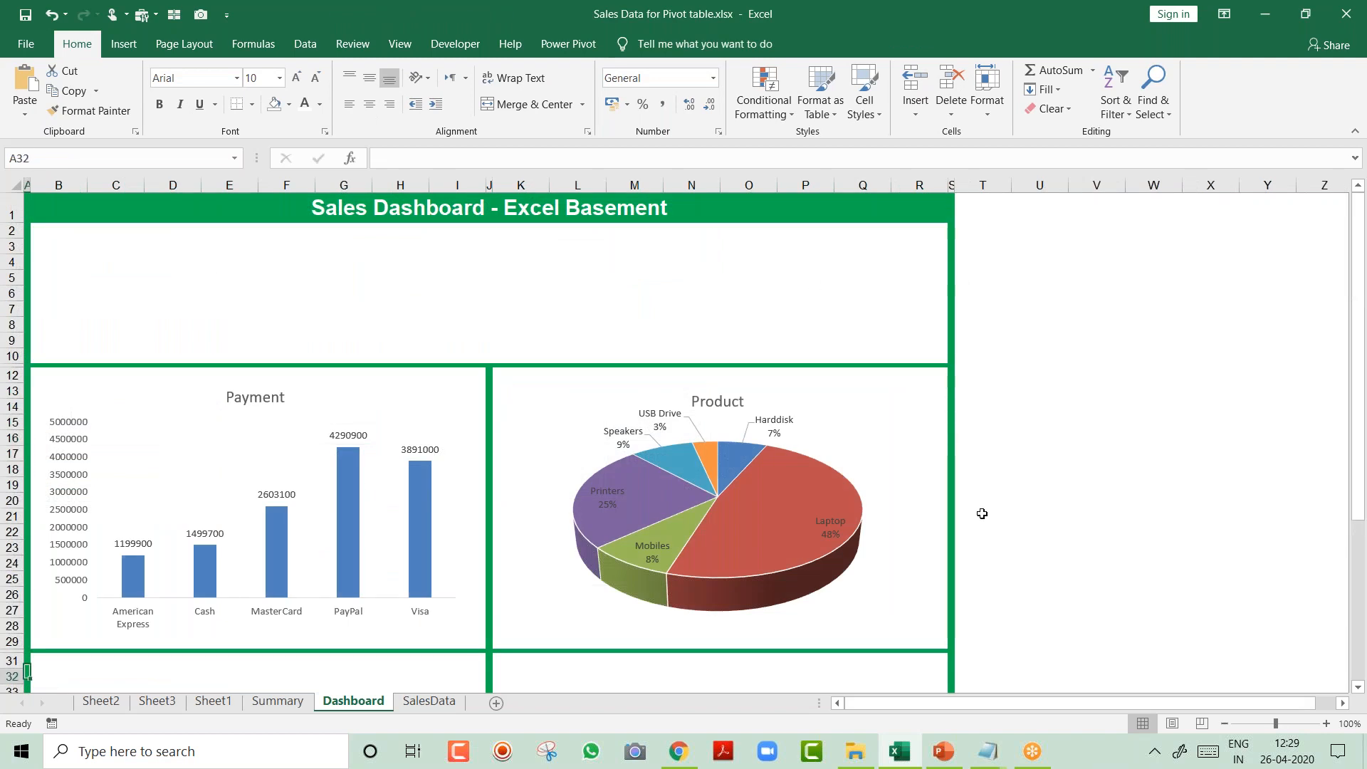
{"action": "left_click", "coordinate": [73, 615]}
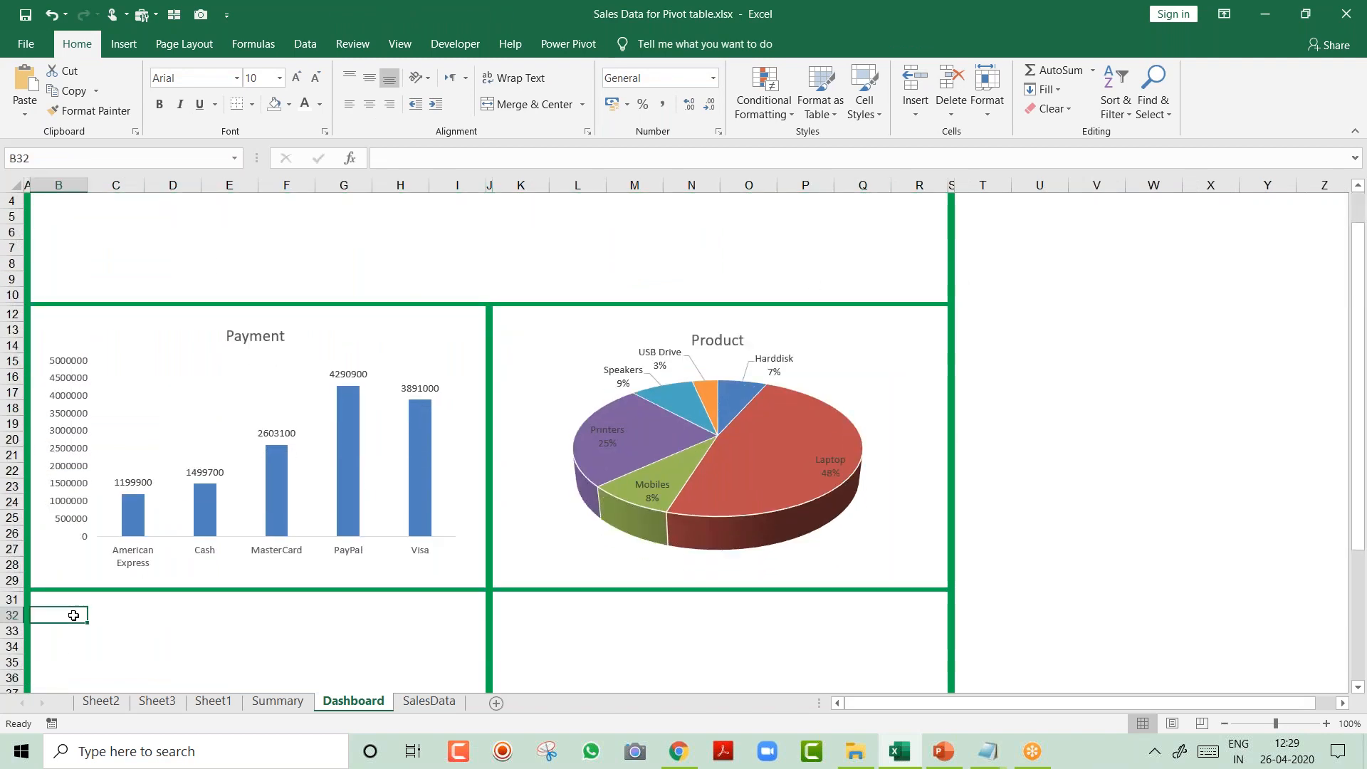
{"action": "key", "text": "ctrl+v"}
Reposition the Person wise chart so it sits centred in the block below the Payment chart.
{"action": "left_click", "coordinate": [983, 471]}
{"action": "key", "text": "Down"}
{"action": "key", "text": "Down"}
{"action": "key", "text": "Down"}
{"action": "key", "text": "Down"}
{"action": "key", "text": "Down"}
{"action": "key", "text": "Down"}
{"action": "key", "text": "Down"}
{"action": "key", "text": "Down"}
{"action": "key", "text": "Down"}
{"action": "key", "text": "Down"}
{"action": "key", "text": "Down"}
{"action": "key", "text": "Down"}
{"action": "key", "text": "Down"}
{"action": "key", "text": "Down"}
{"action": "key", "text": "Down"}
{"action": "key", "text": "Down"}
{"action": "key", "text": "Down"}
{"action": "key", "text": "Down"}
{"action": "key", "text": "Down"}
{"action": "key", "text": "Down"}
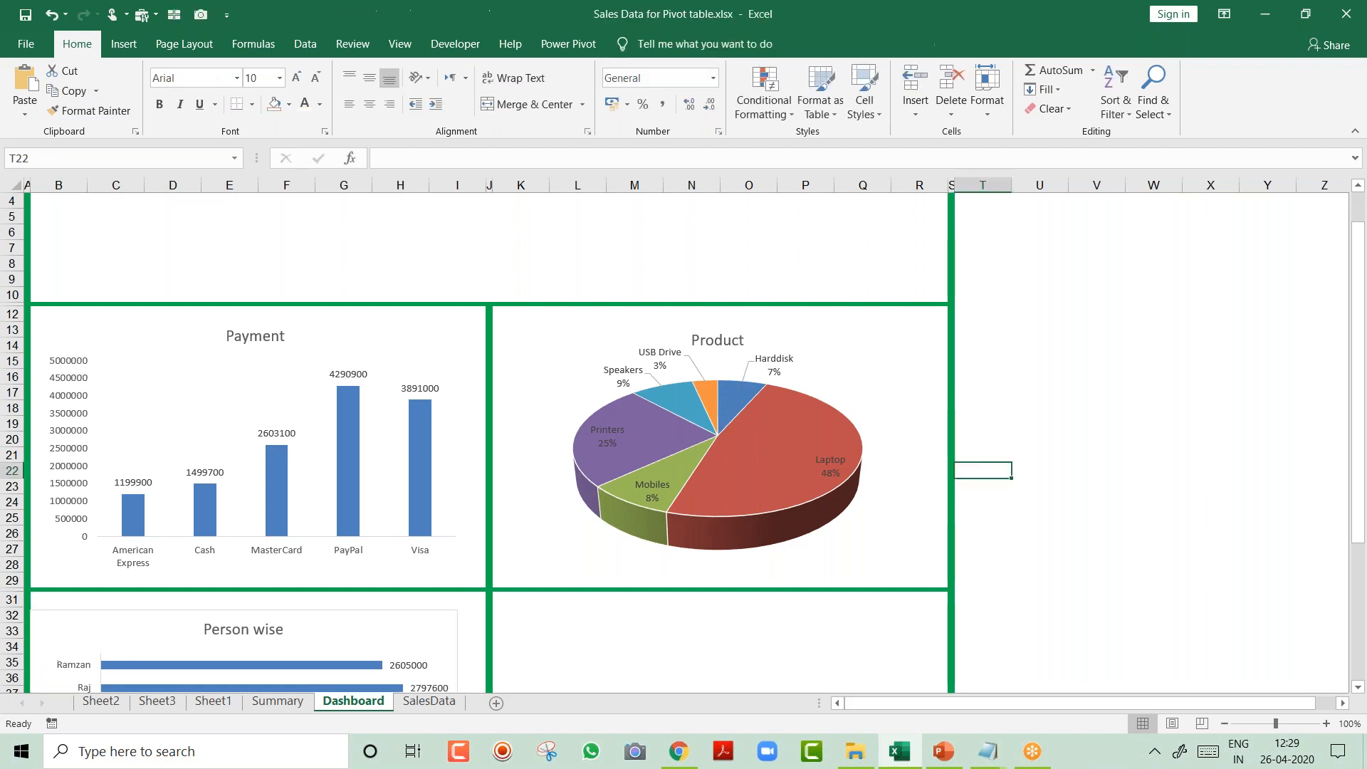
{"action": "scroll", "coordinate": [684, 427], "scroll_direction": "up", "scroll_amount": 2}
{"action": "left_click_drag", "start_coordinate": [375, 329], "coordinate": [387, 321]}
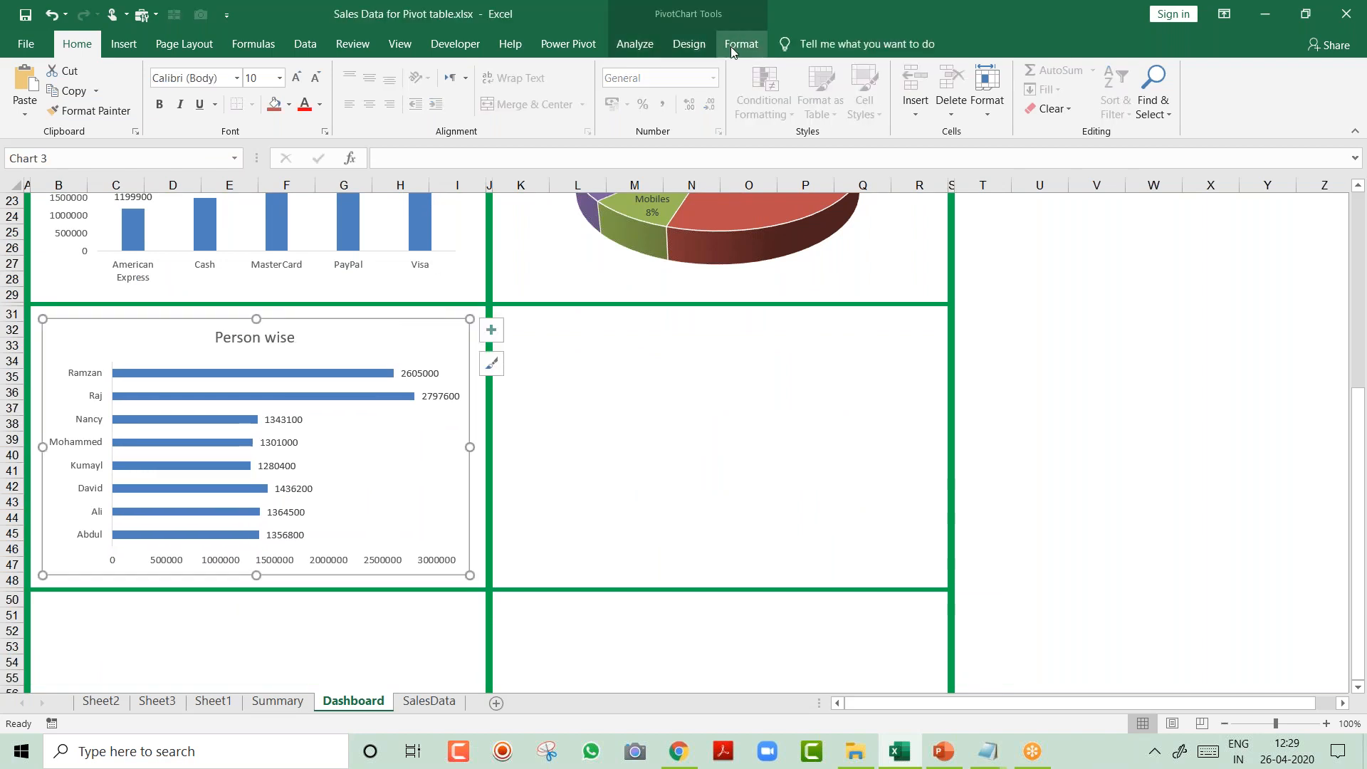
Remove the outline around the Person wise chart.
{"action": "left_click", "coordinate": [741, 44]}
{"action": "left_click", "coordinate": [705, 89]}
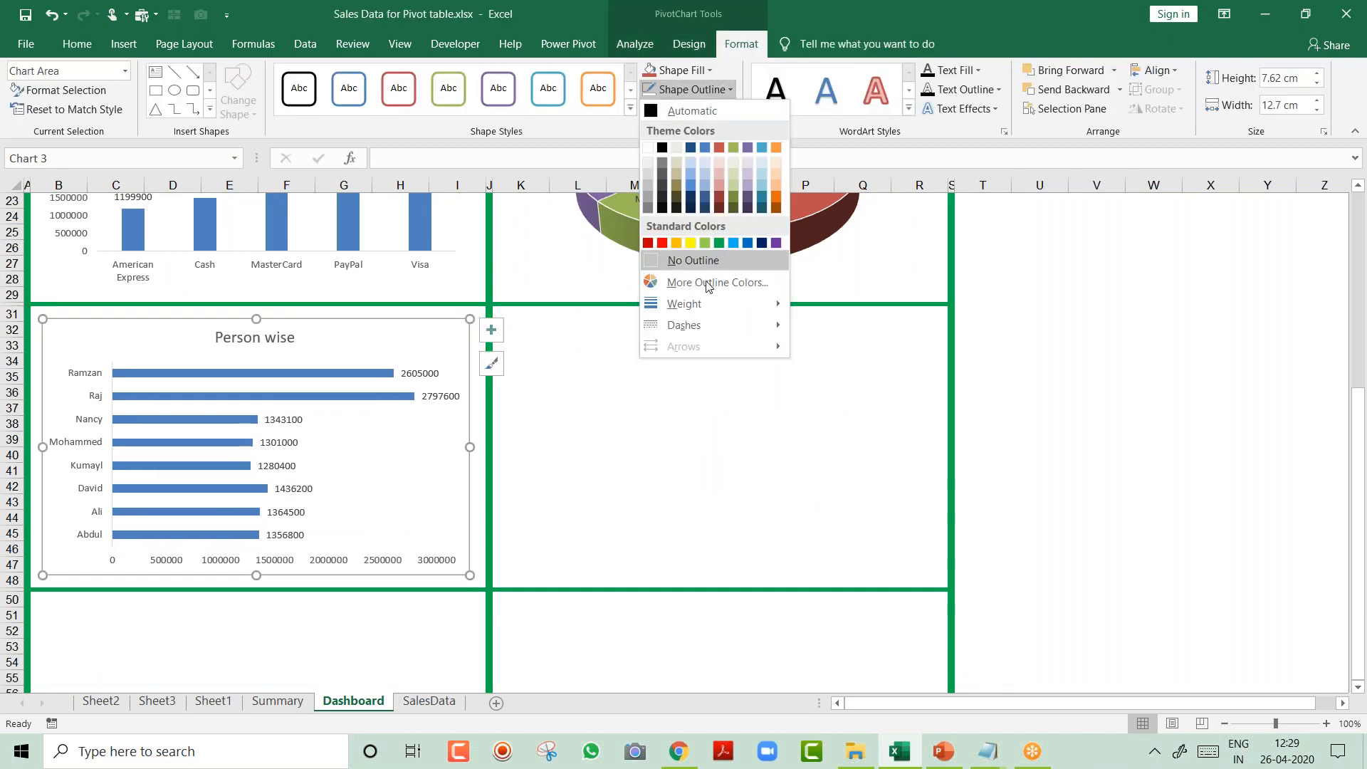
{"action": "left_click", "coordinate": [693, 261]}
{"action": "left_click", "coordinate": [656, 371]}
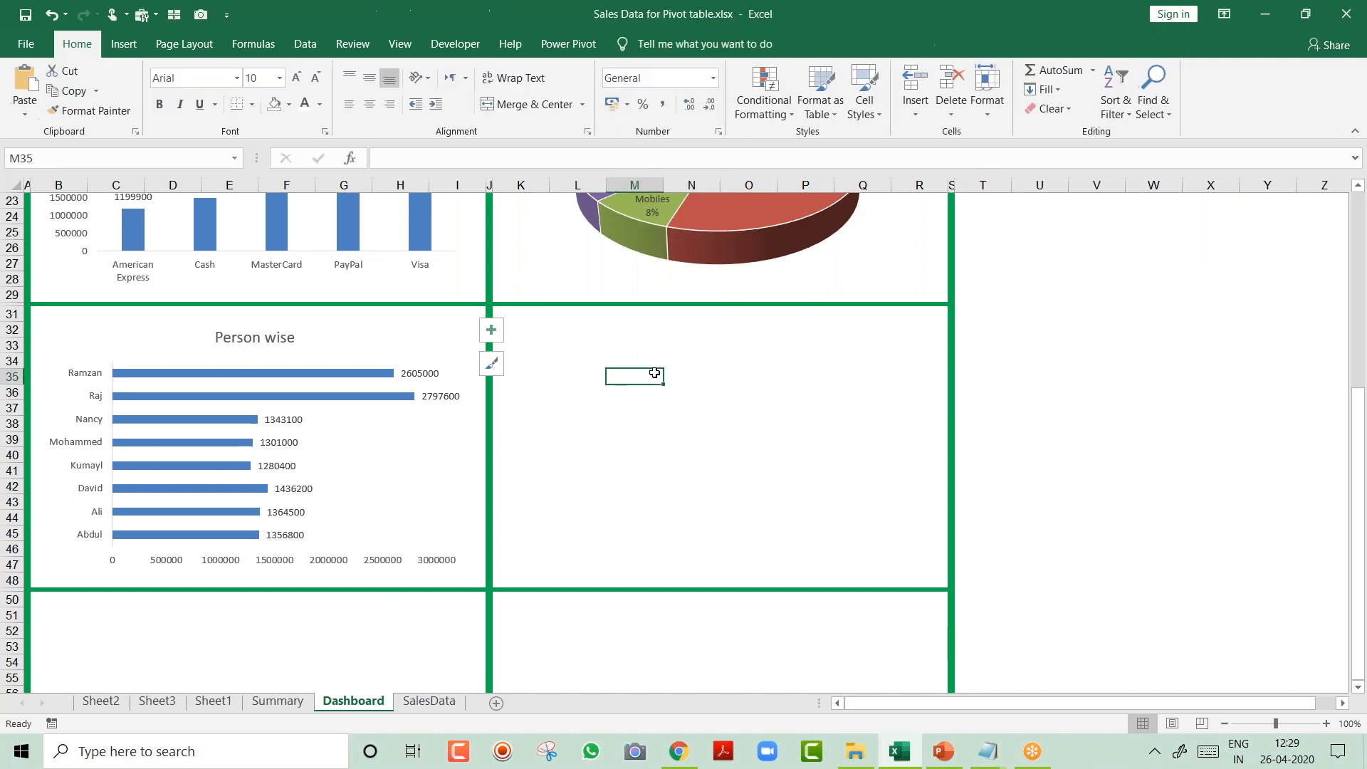
Insert a 3-D clustered column pivot chart from the City wise table on the Summary sheet.
{"action": "key", "text": "ctrl+Page_Up"}
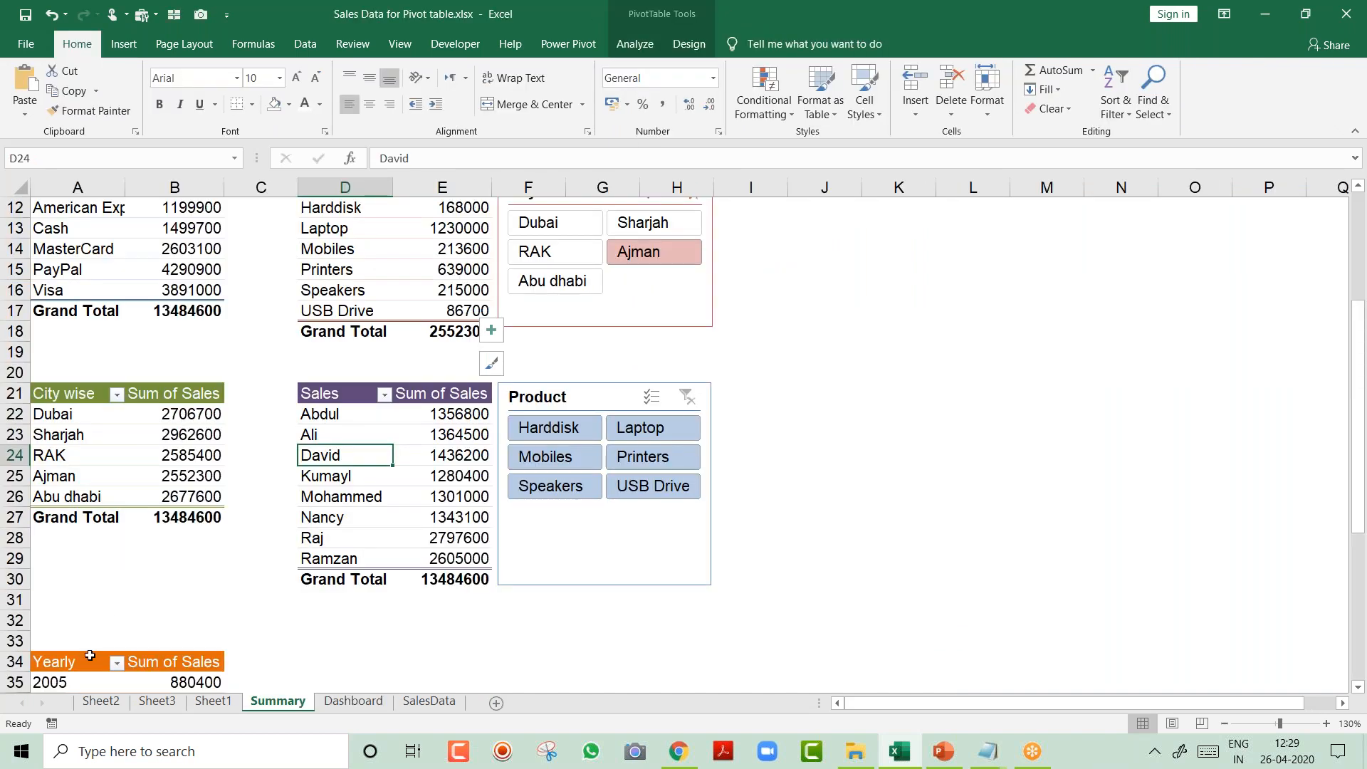
{"action": "left_click", "coordinate": [59, 436]}
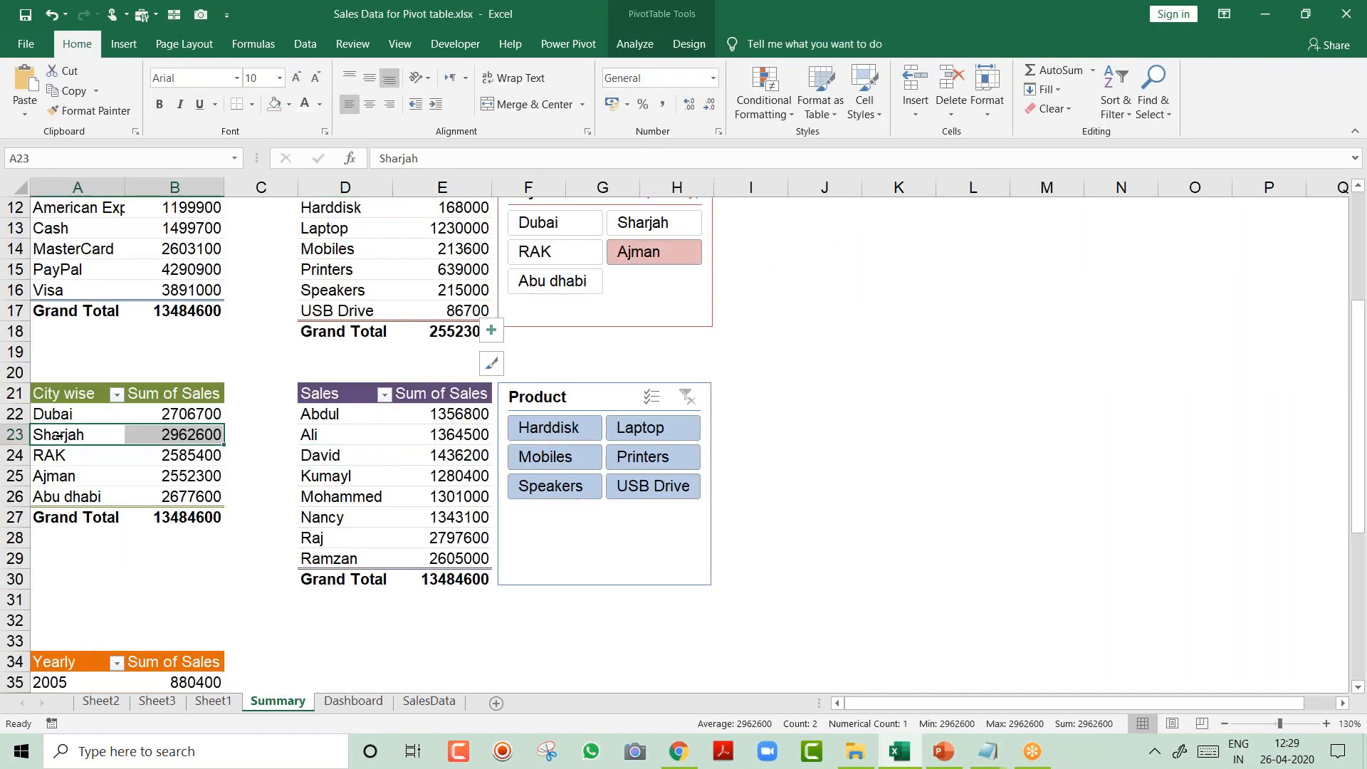
{"action": "left_click", "coordinate": [123, 44]}
{"action": "left_click", "coordinate": [634, 71]}
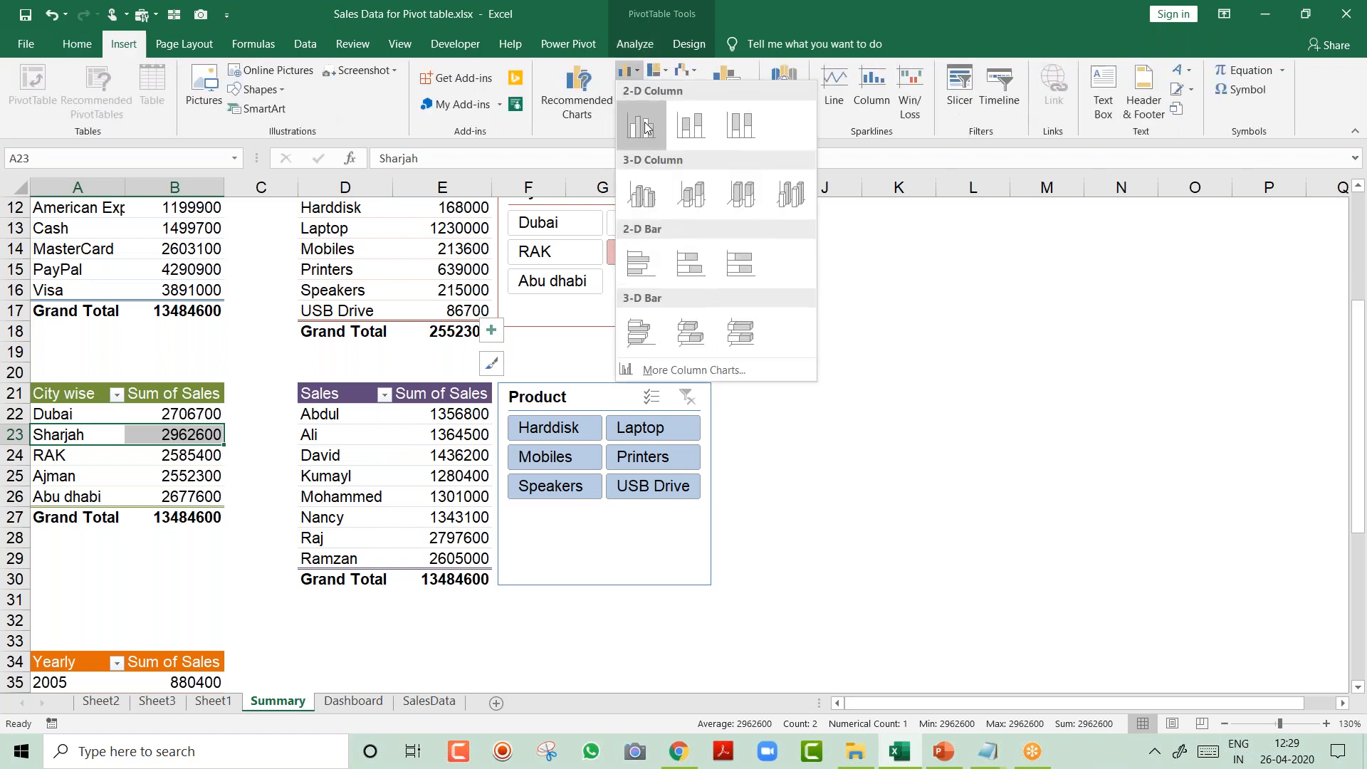
{"action": "left_click", "coordinate": [640, 198]}
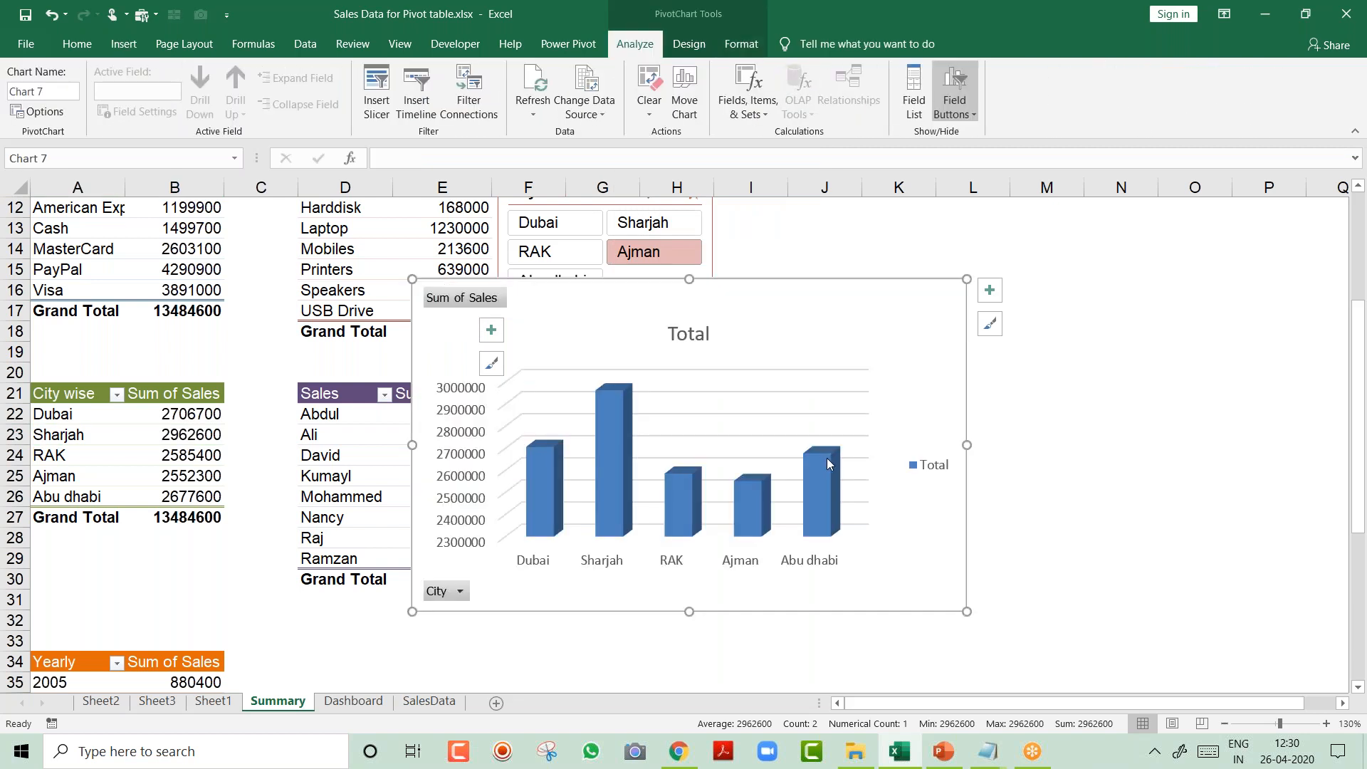
Add data labels to the city chart's columns and remove its legend.
{"action": "right_click", "coordinate": [826, 463]}
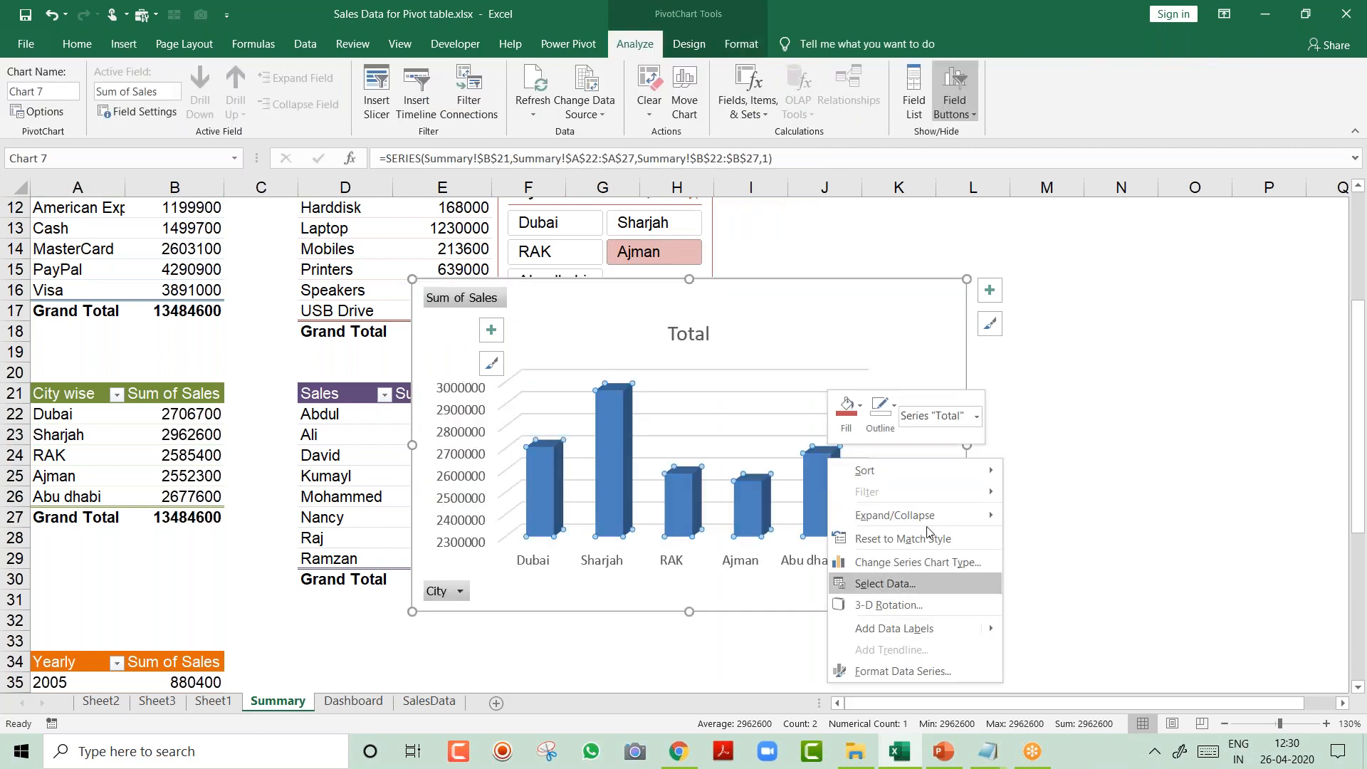
{"action": "left_click", "coordinate": [1011, 540]}
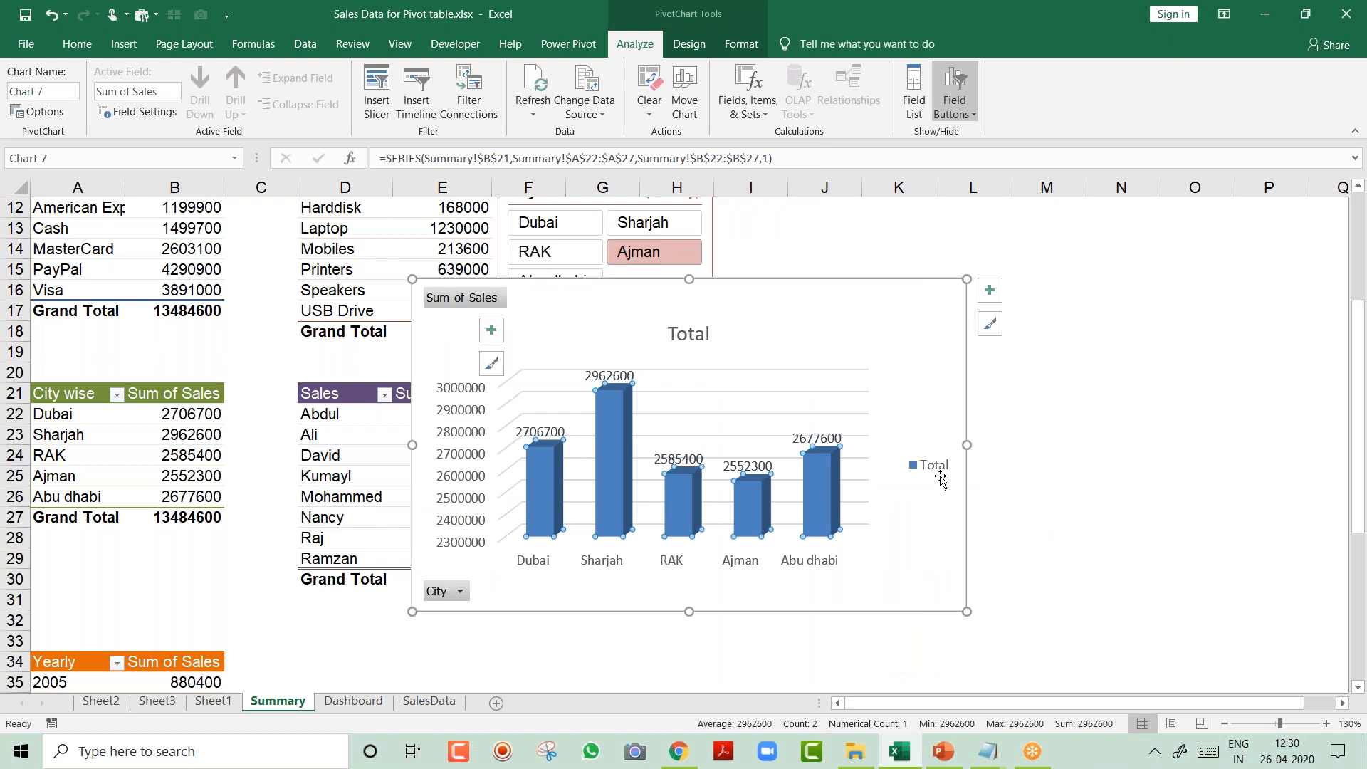
{"action": "left_click", "coordinate": [940, 482]}
{"action": "key", "text": "Delete"}
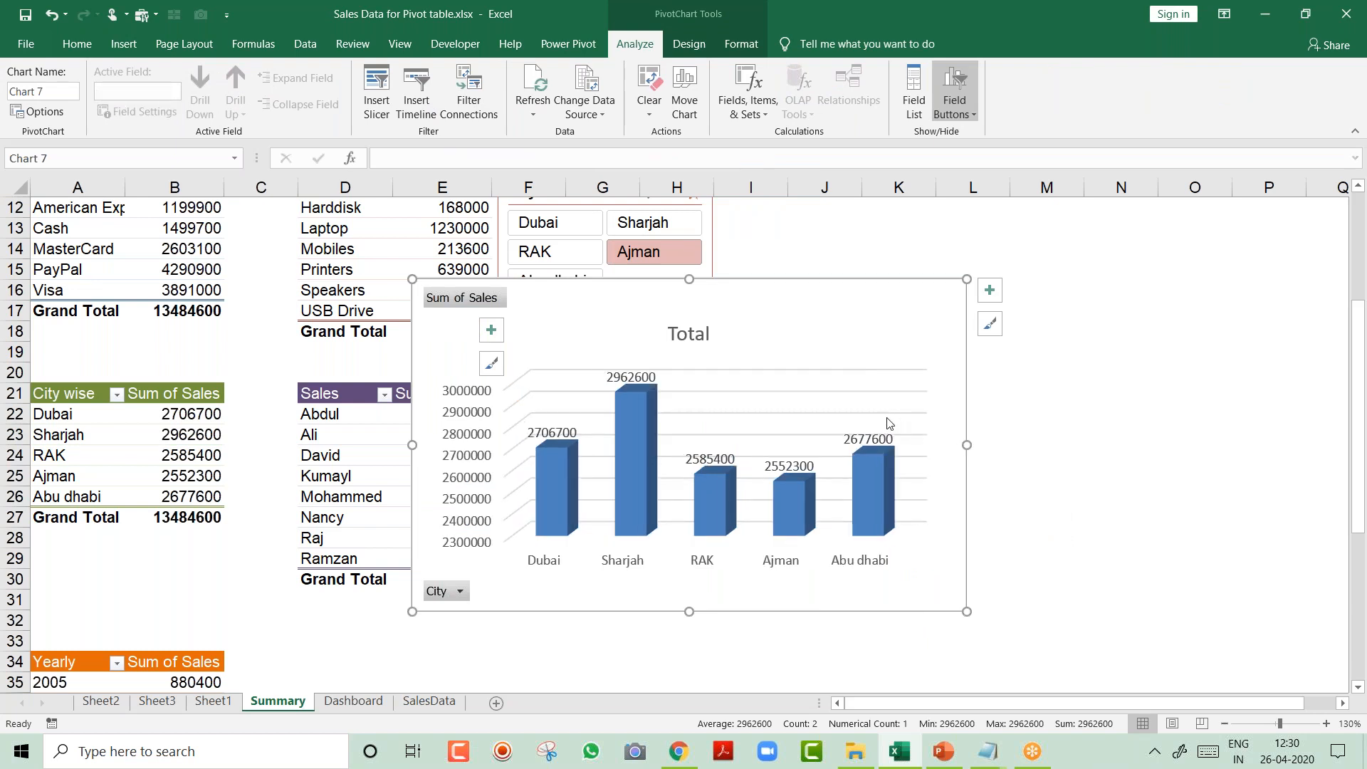
Remove the gridlines from the city column chart.
{"action": "left_click", "coordinate": [1188, 412]}
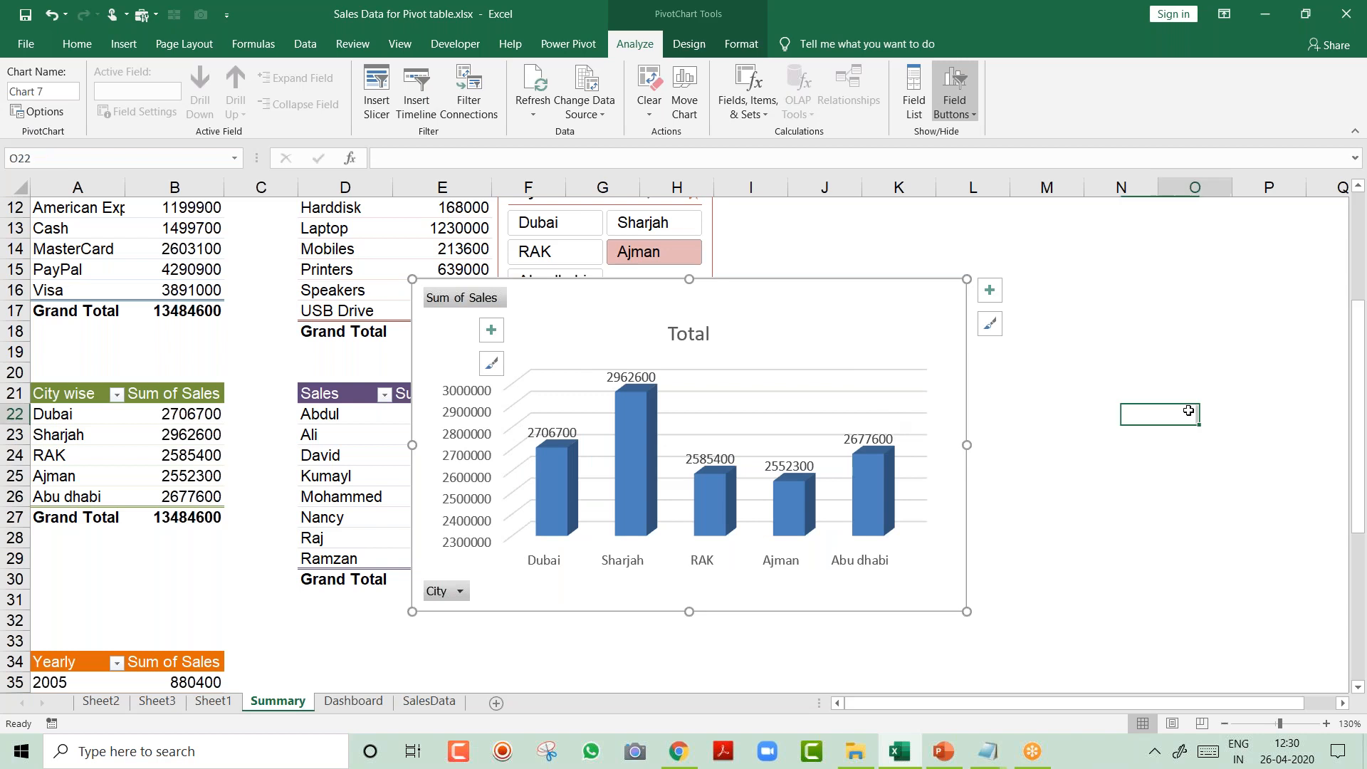
{"action": "left_click", "coordinate": [843, 422]}
{"action": "key", "text": "Delete"}
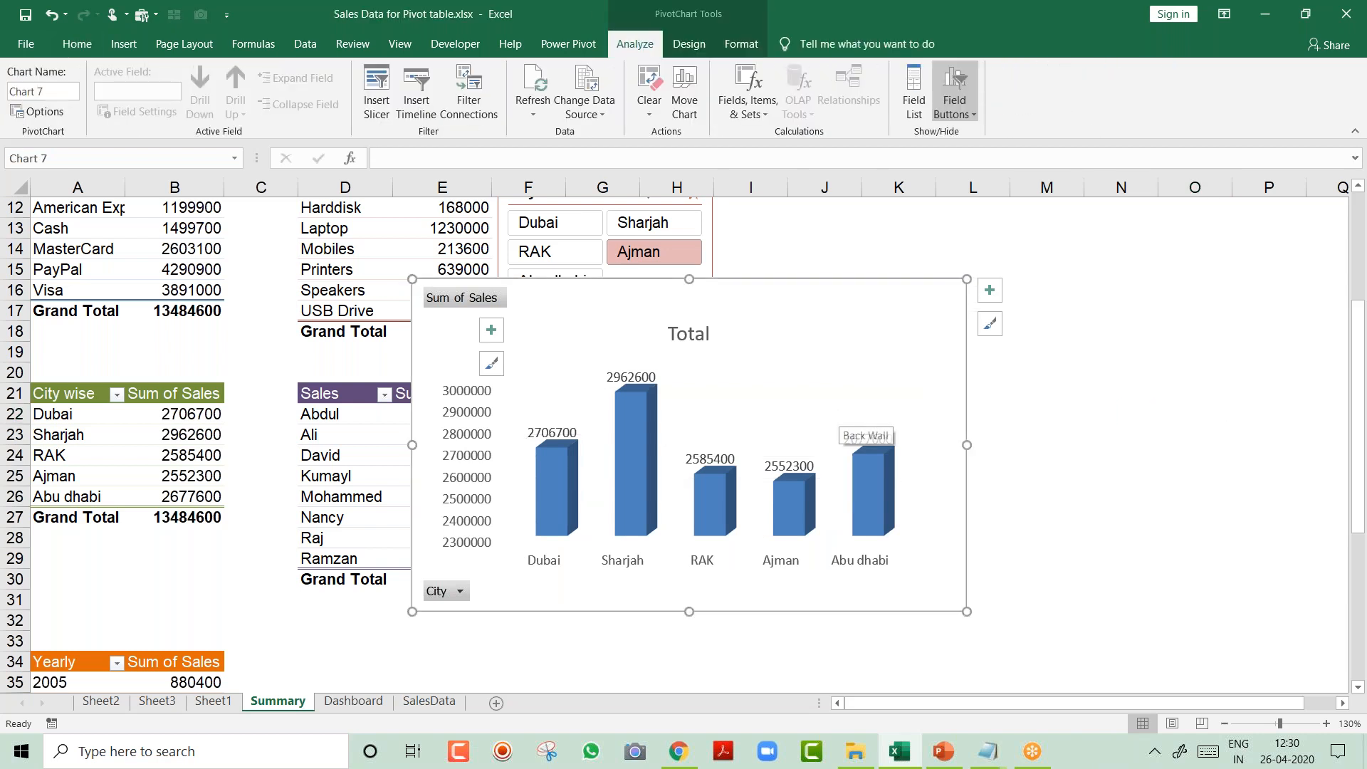
Hide all field buttons on the city column chart and change its title to "City".
{"action": "right_click", "coordinate": [463, 305]}
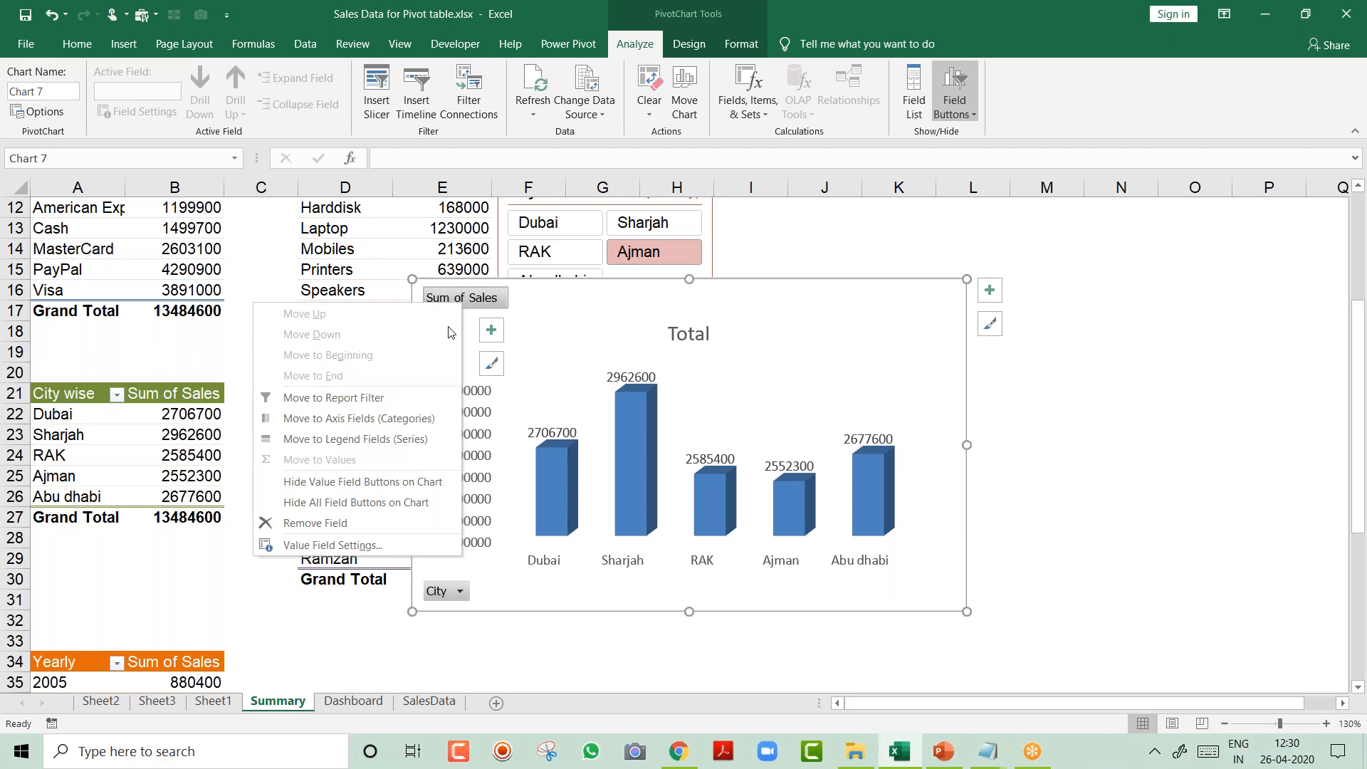
{"action": "left_click", "coordinate": [328, 478]}
{"action": "left_click", "coordinate": [687, 303]}
{"action": "double_click", "coordinate": [687, 303]}
{"action": "type", "text": "City"}
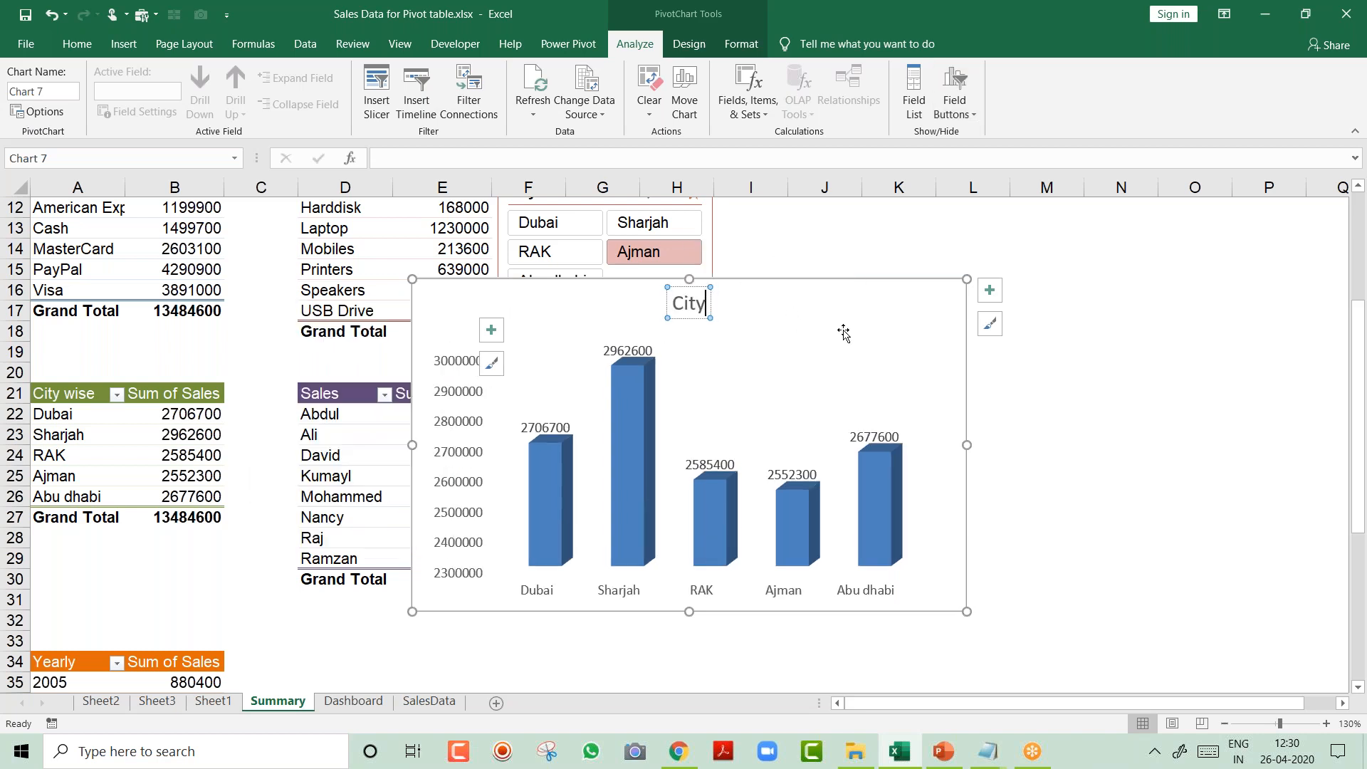
{"action": "left_click", "coordinate": [848, 289]}
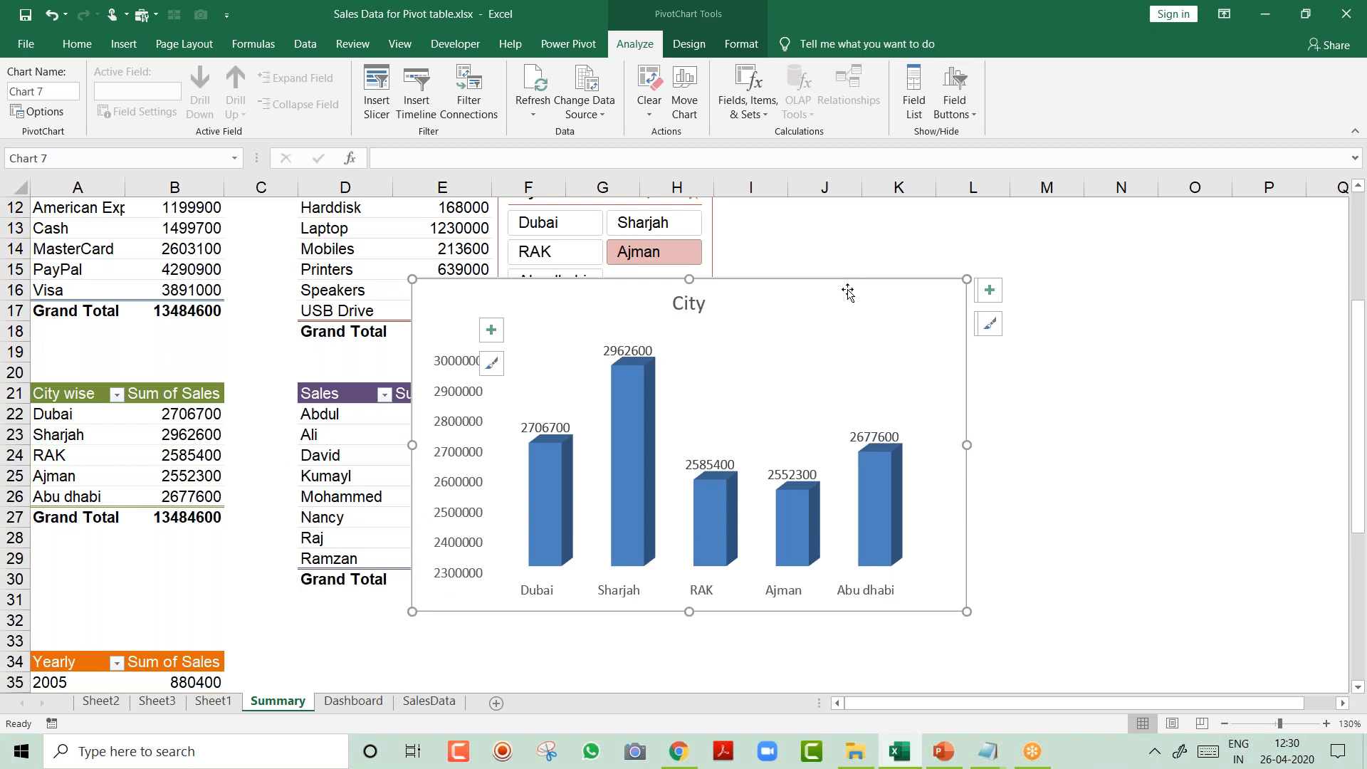
Recolour the City chart with the monochromatic red palette.
{"action": "left_click", "coordinate": [689, 44]}
{"action": "left_click", "coordinate": [134, 99]}
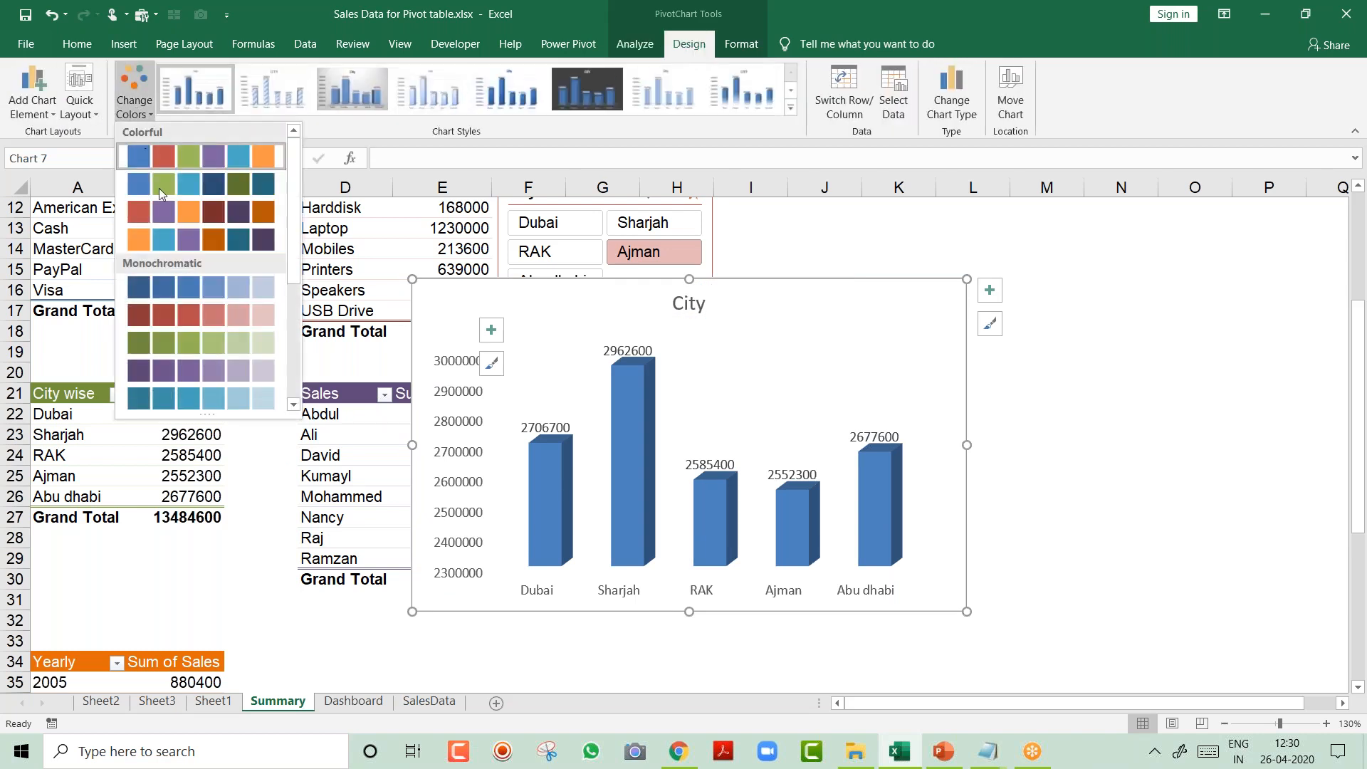
{"action": "left_click", "coordinate": [189, 321]}
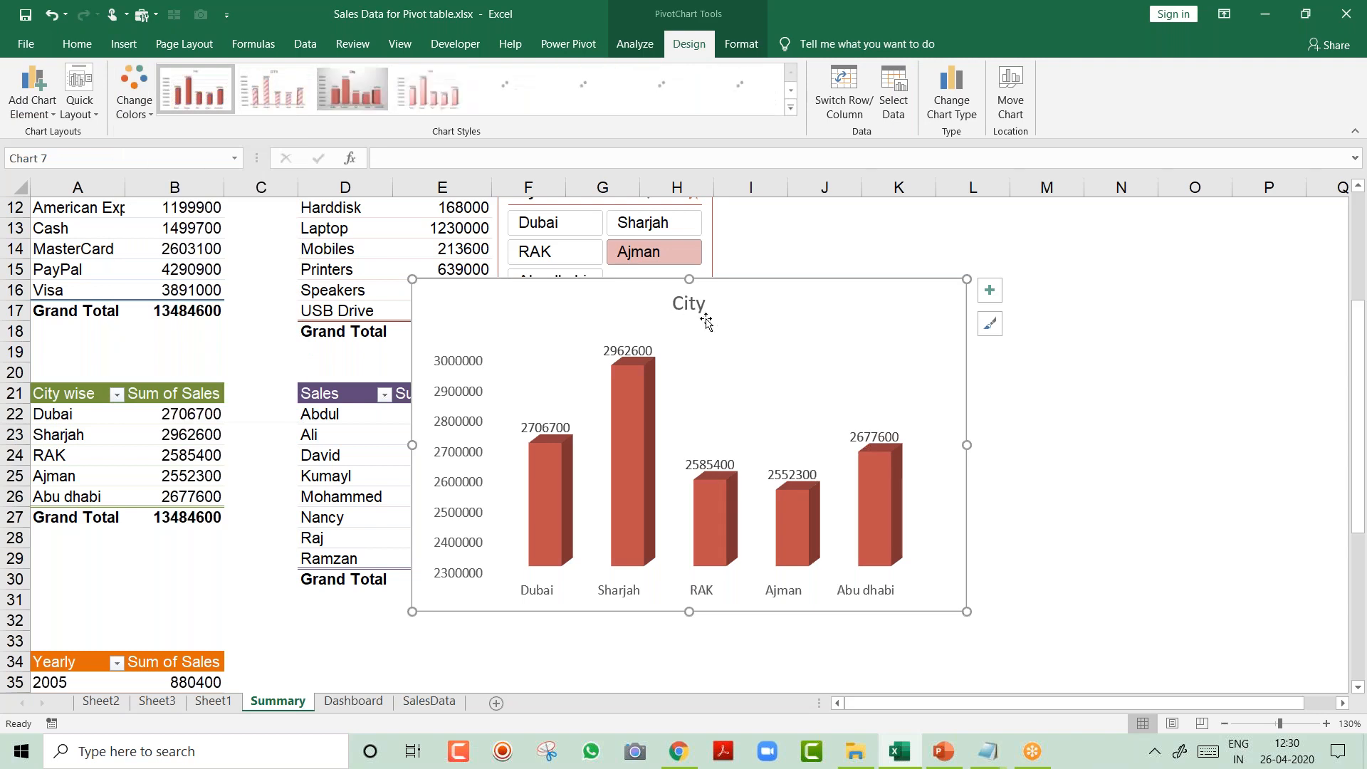
Move the City chart from the Summary sheet to cell K32 of the Dashboard sheet and centre it in that block.
{"action": "key", "text": "ctrl+x"}
{"action": "key", "text": "ctrl+Page_Down"}
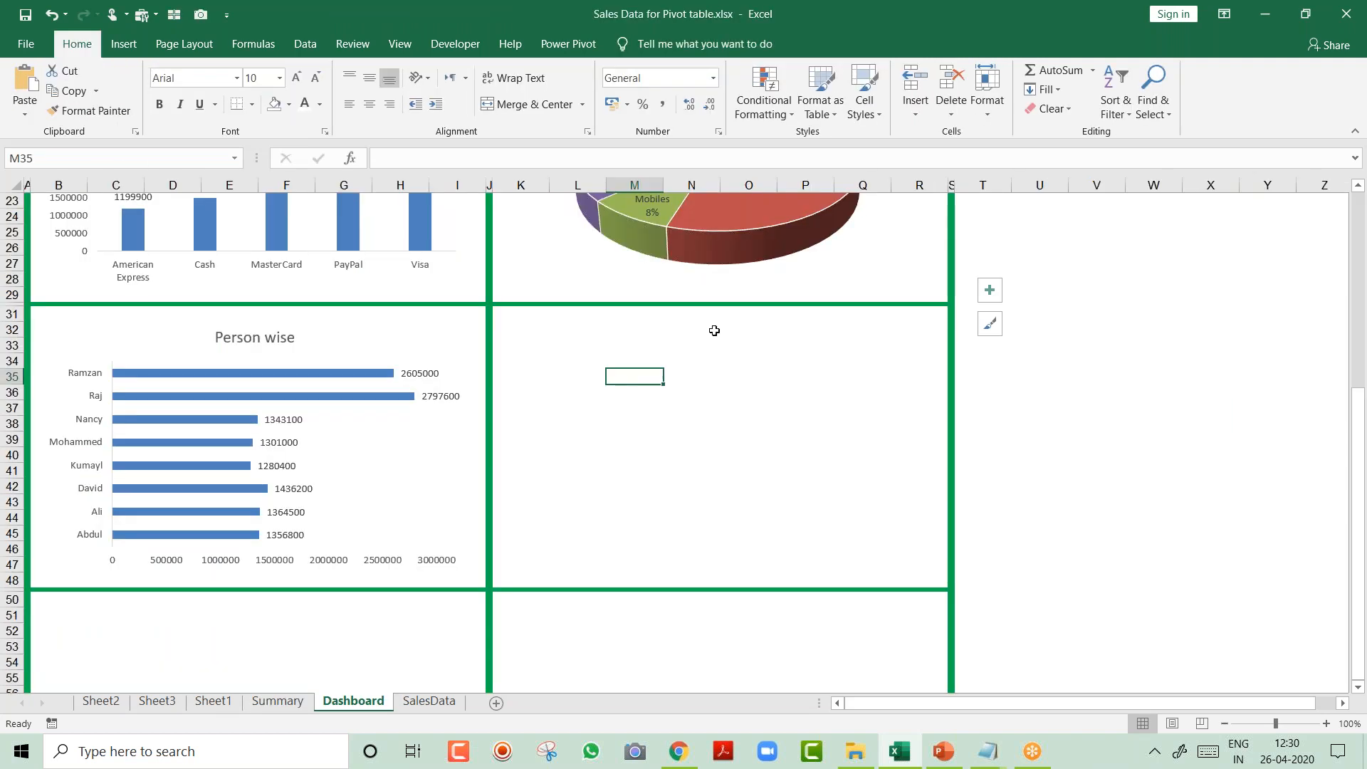
{"action": "left_click", "coordinate": [526, 328]}
{"action": "key", "text": "ctrl+v"}
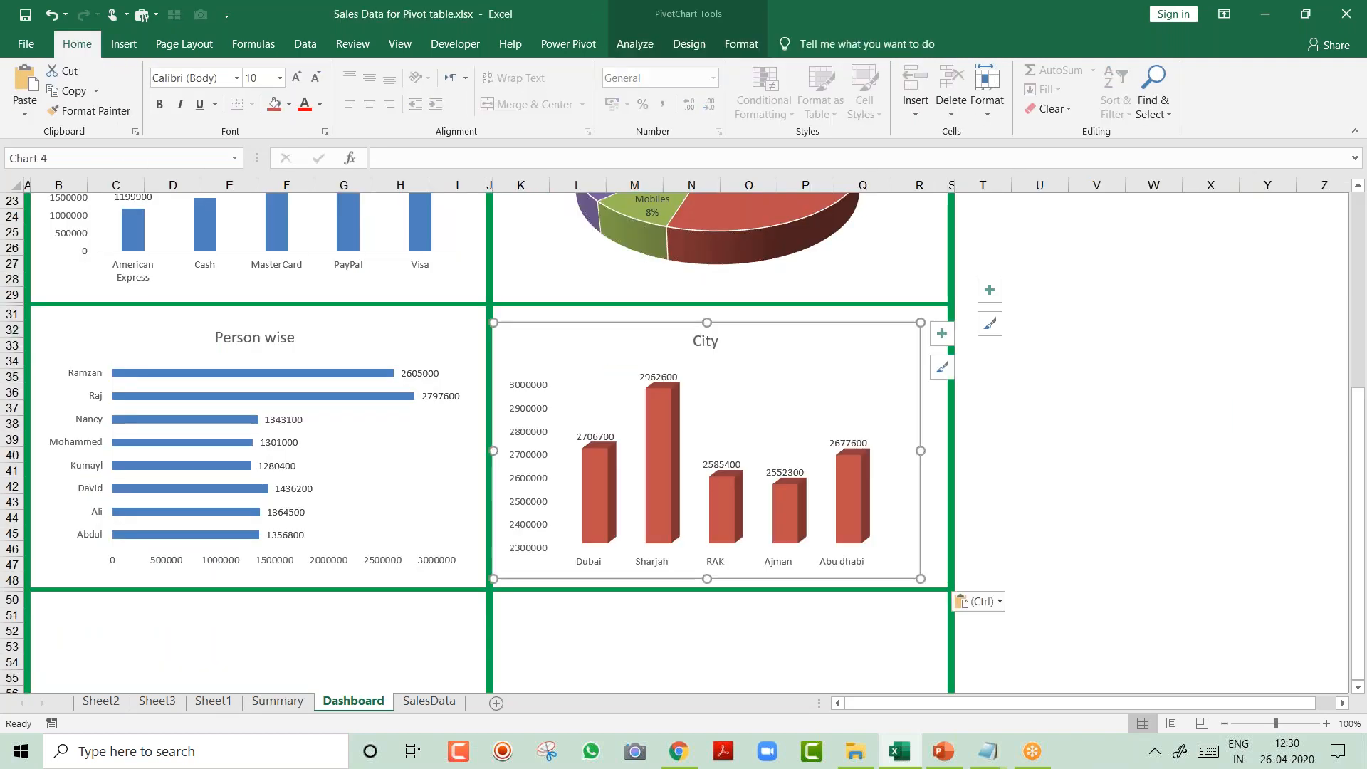
{"action": "left_click_drag", "start_coordinate": [579, 331], "coordinate": [584, 327]}
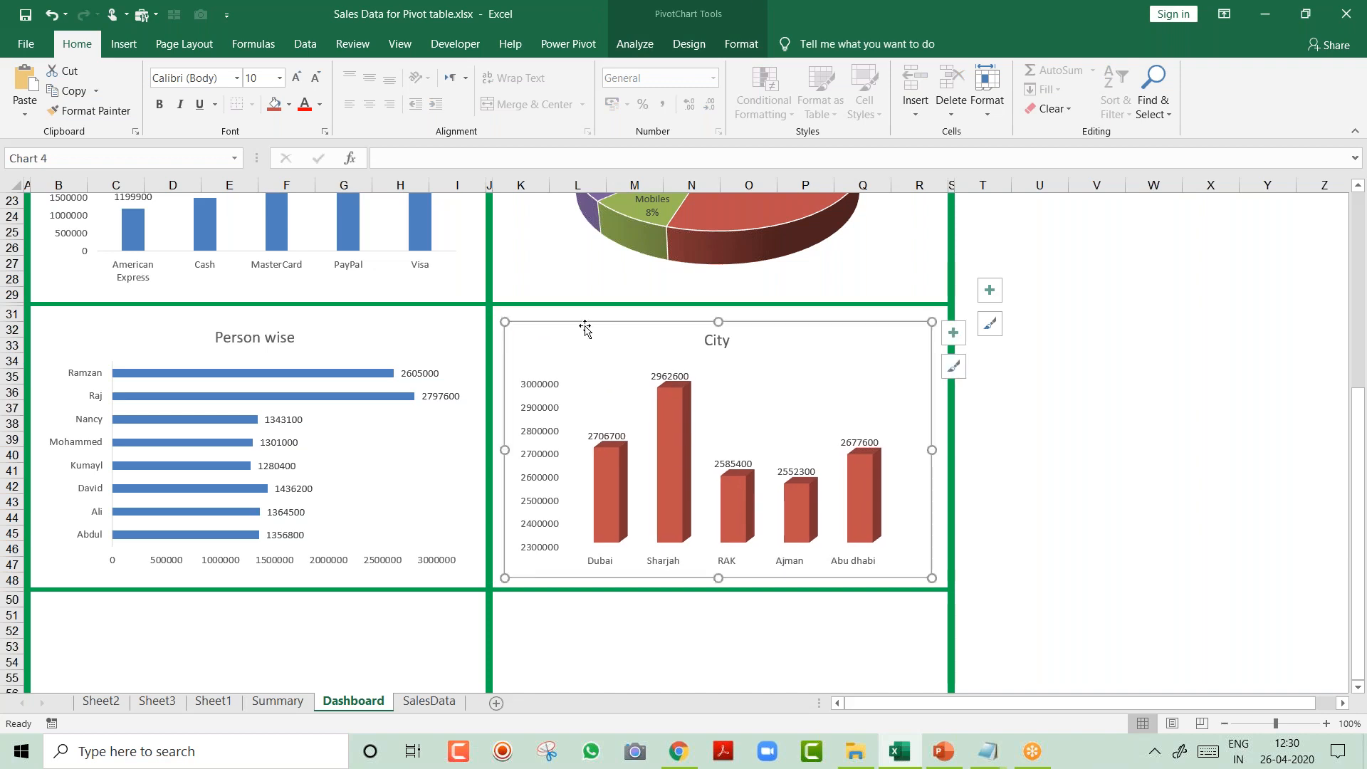
Remove the outline around the City chart.
{"action": "left_click", "coordinate": [745, 44]}
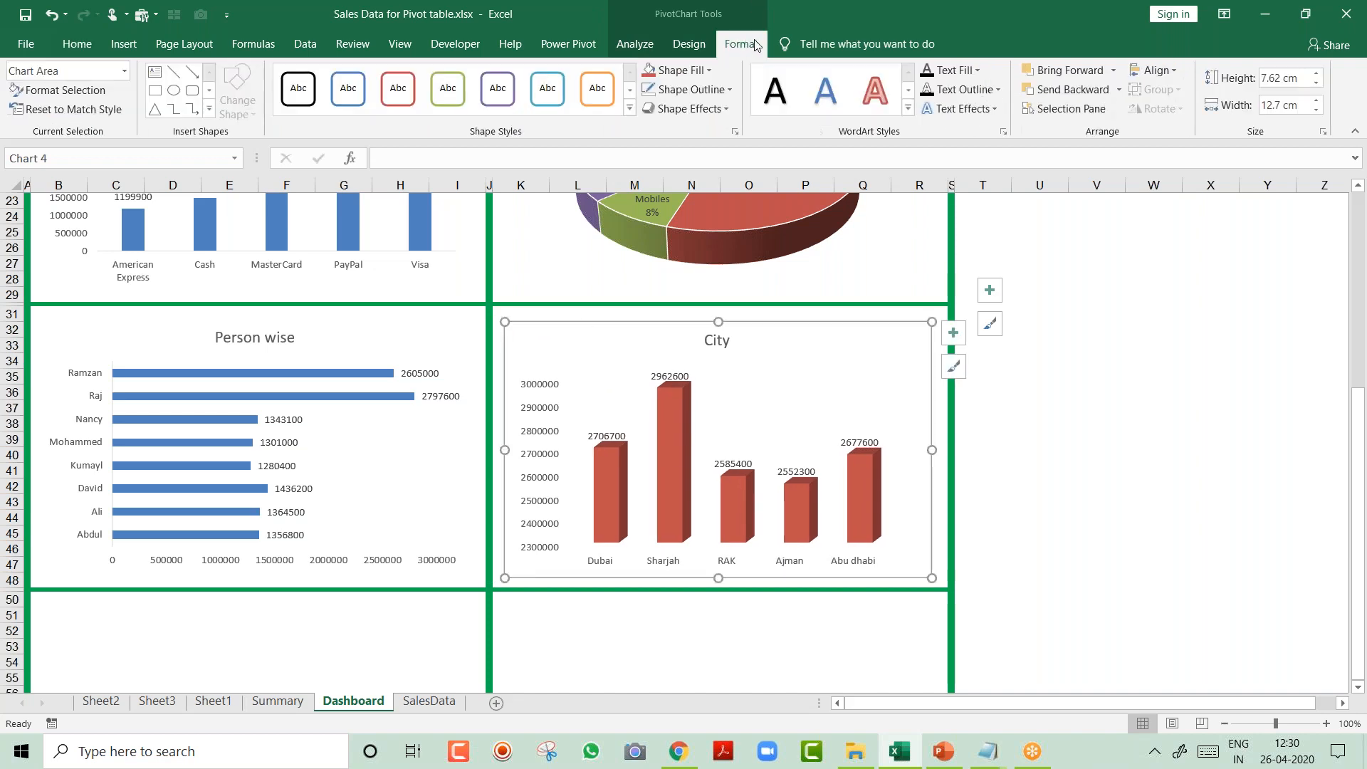
{"action": "left_click", "coordinate": [716, 91]}
{"action": "left_click", "coordinate": [701, 261]}
{"action": "left_click", "coordinate": [1025, 327]}
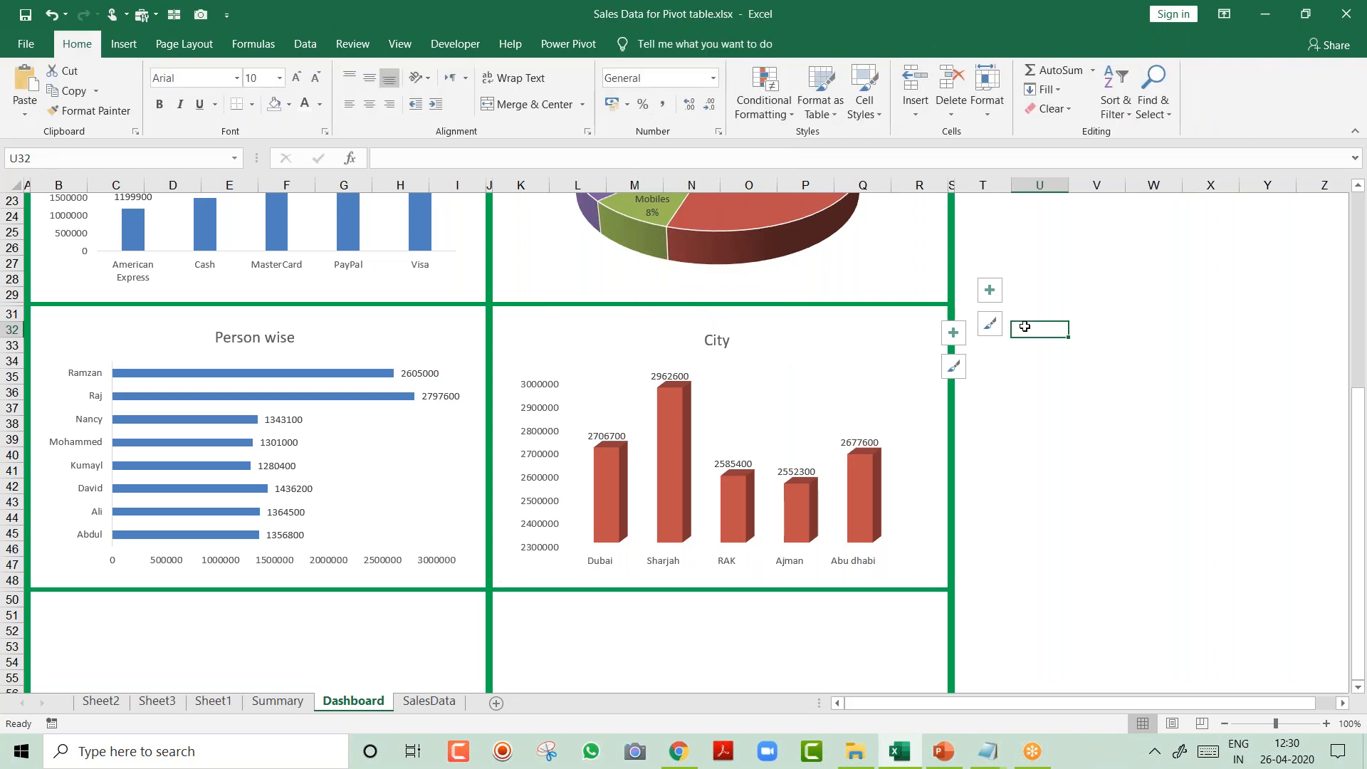
Insert a timeline for the Date field from the Payment chart on the Dashboard sheet.
{"action": "key", "text": "ctrl+Up"}
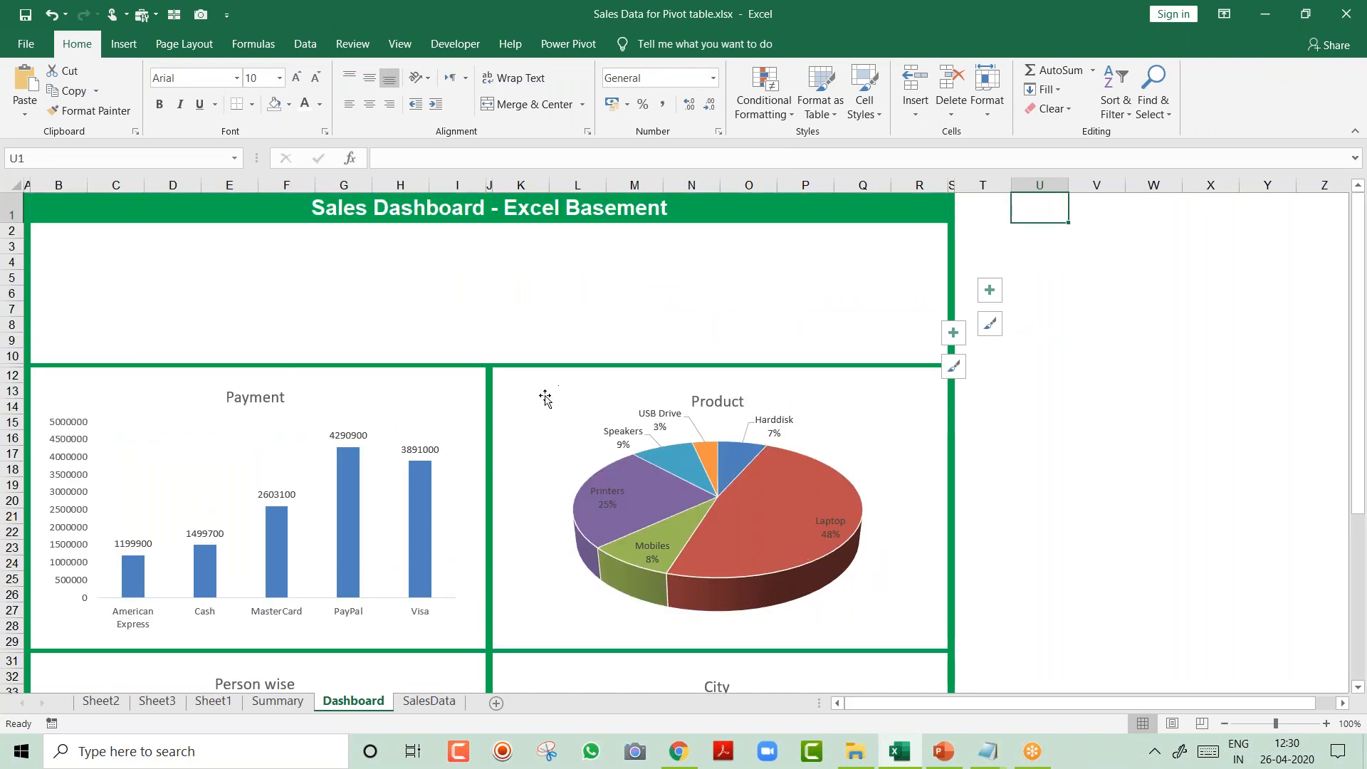
{"action": "left_click", "coordinate": [384, 401]}
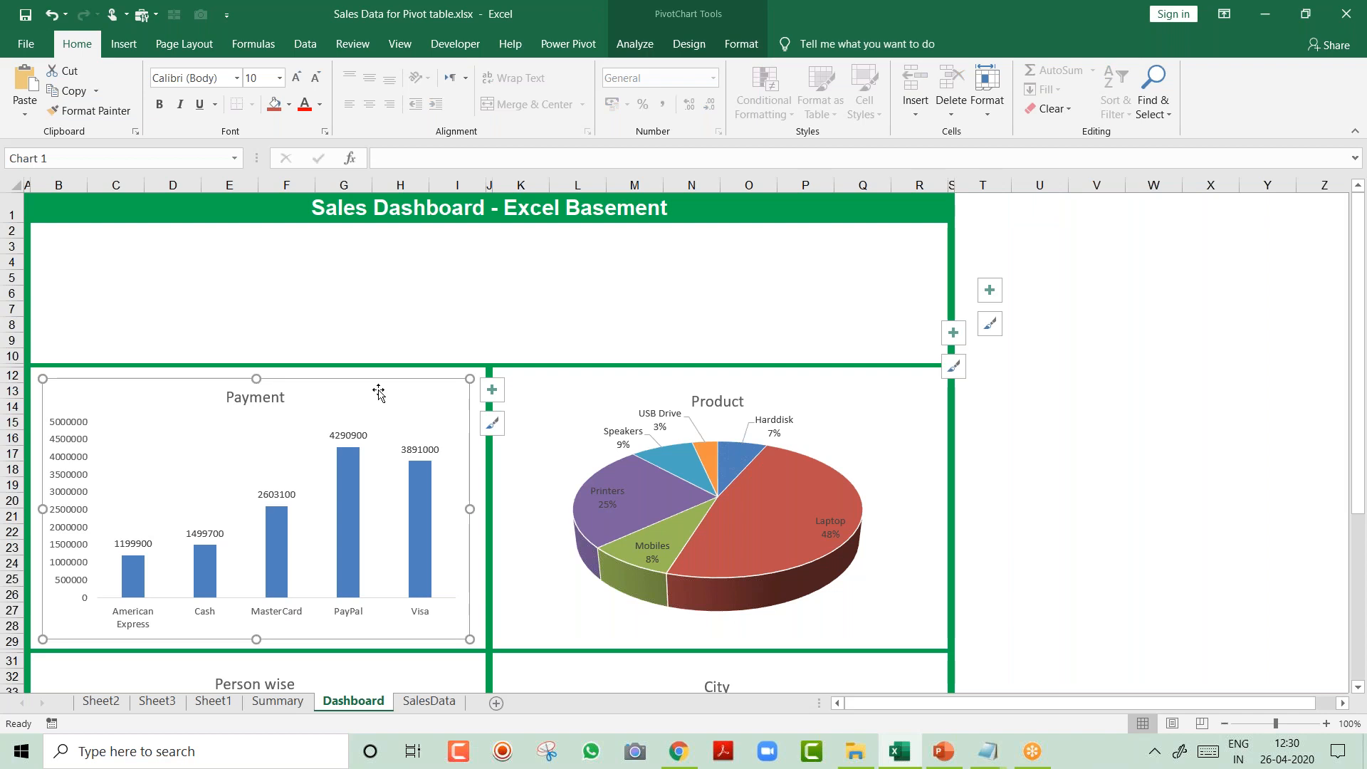
{"action": "left_click", "coordinate": [124, 44]}
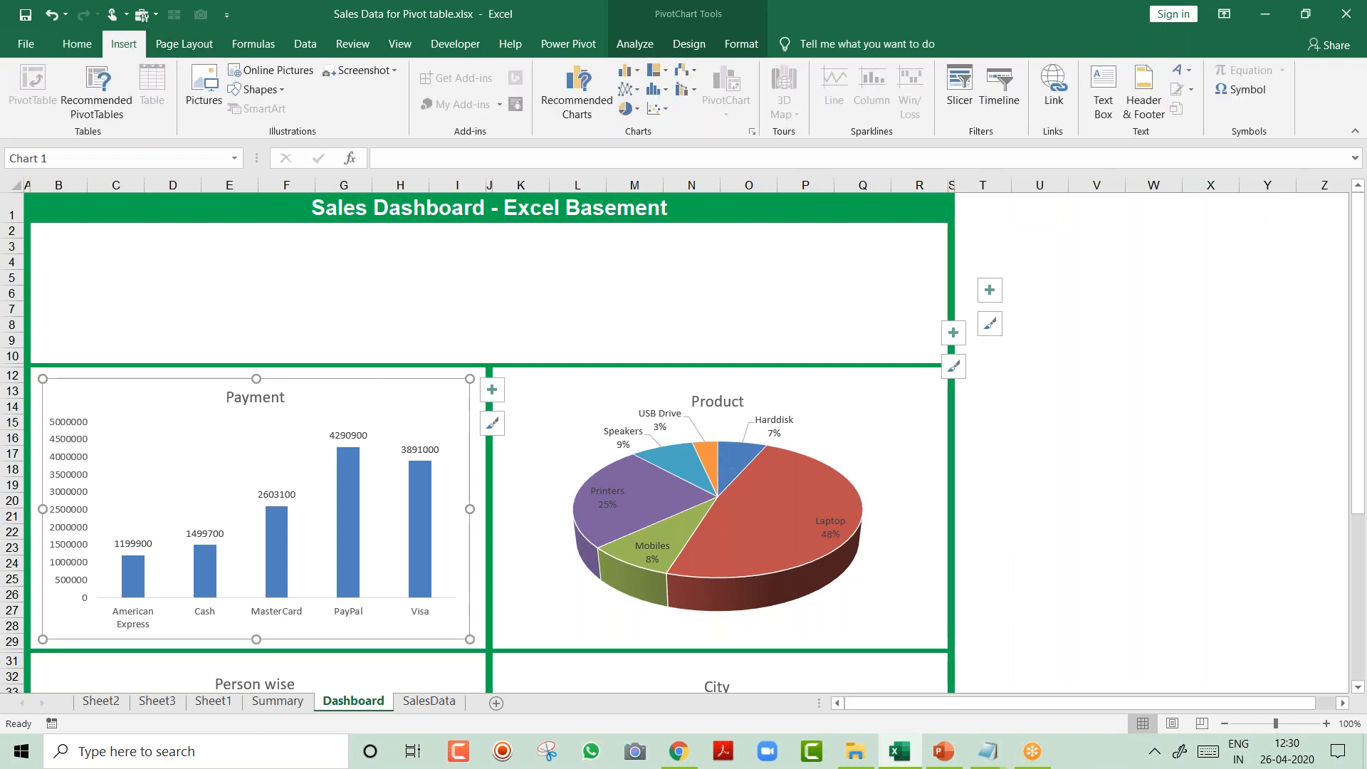
{"action": "left_click", "coordinate": [1002, 109]}
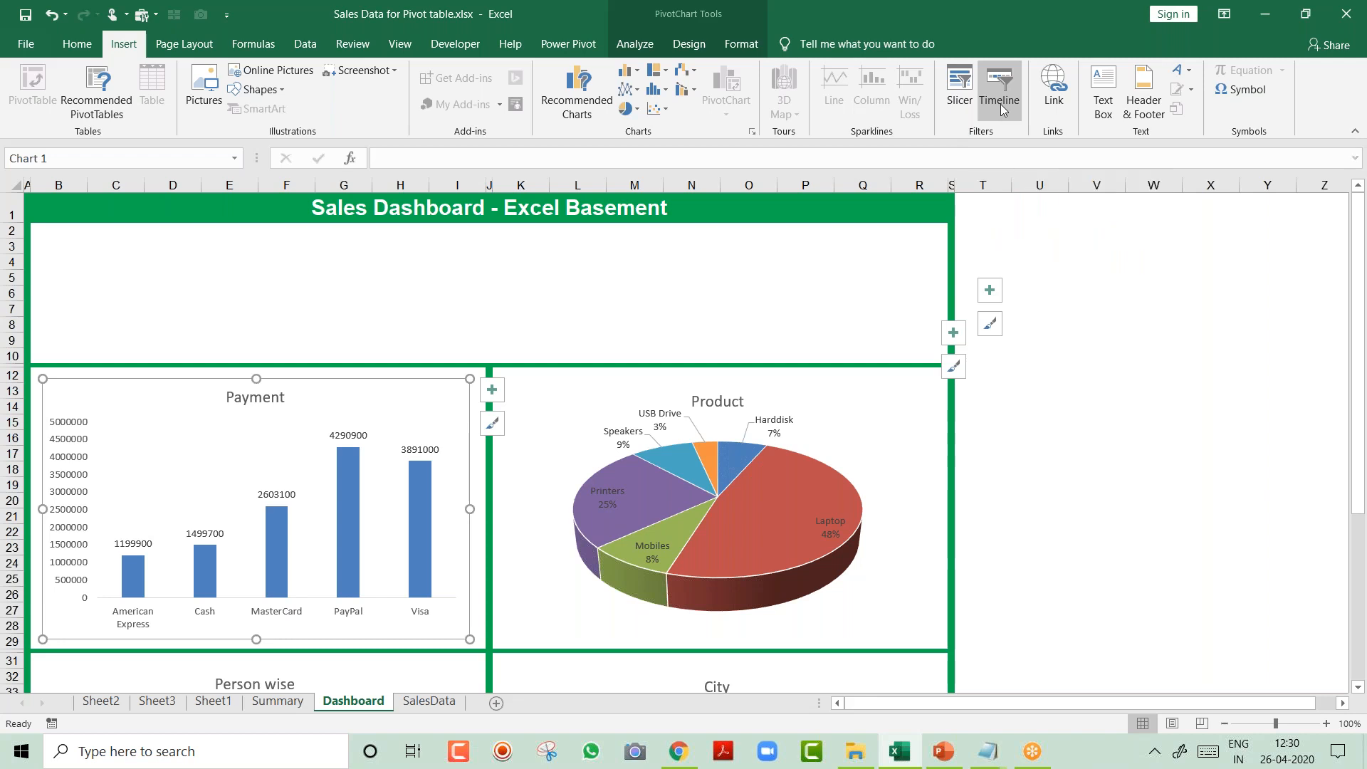
{"action": "left_click", "coordinate": [716, 437]}
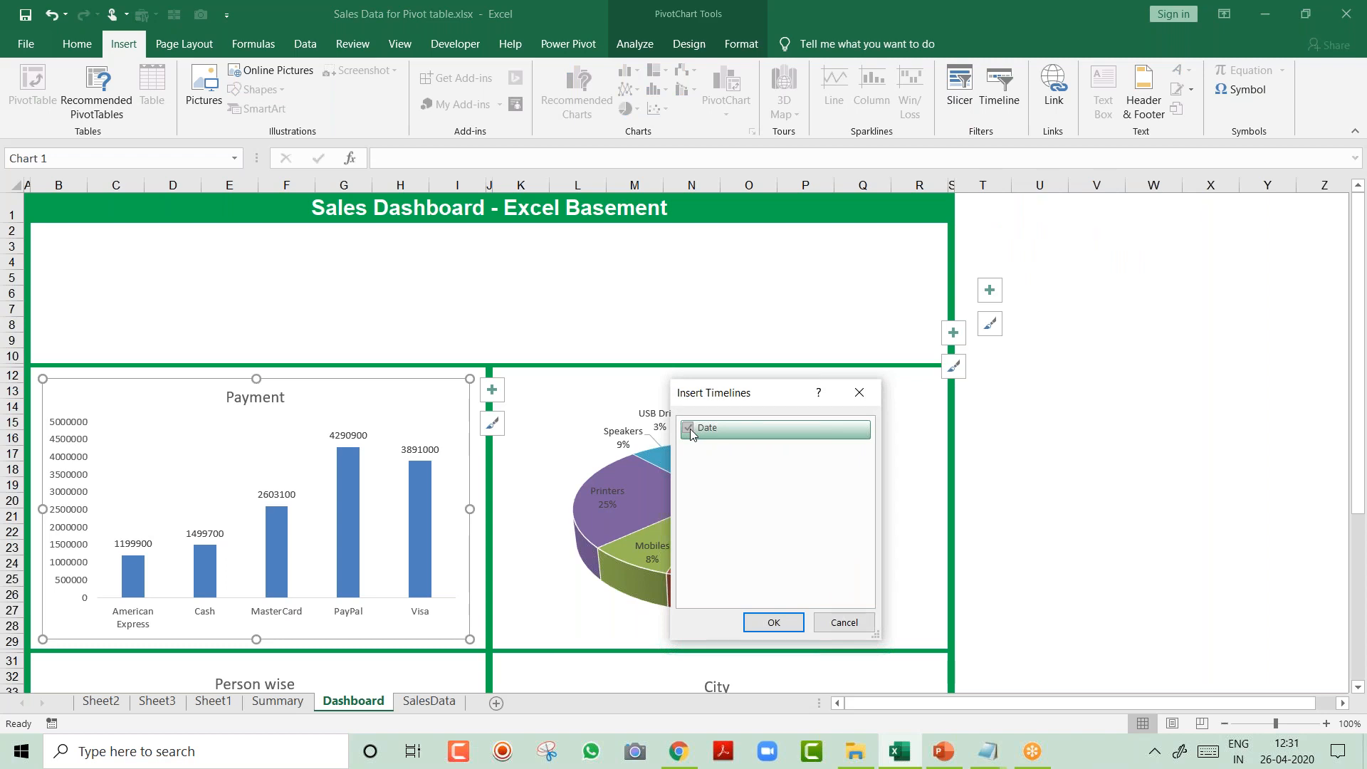
{"action": "left_click", "coordinate": [774, 623]}
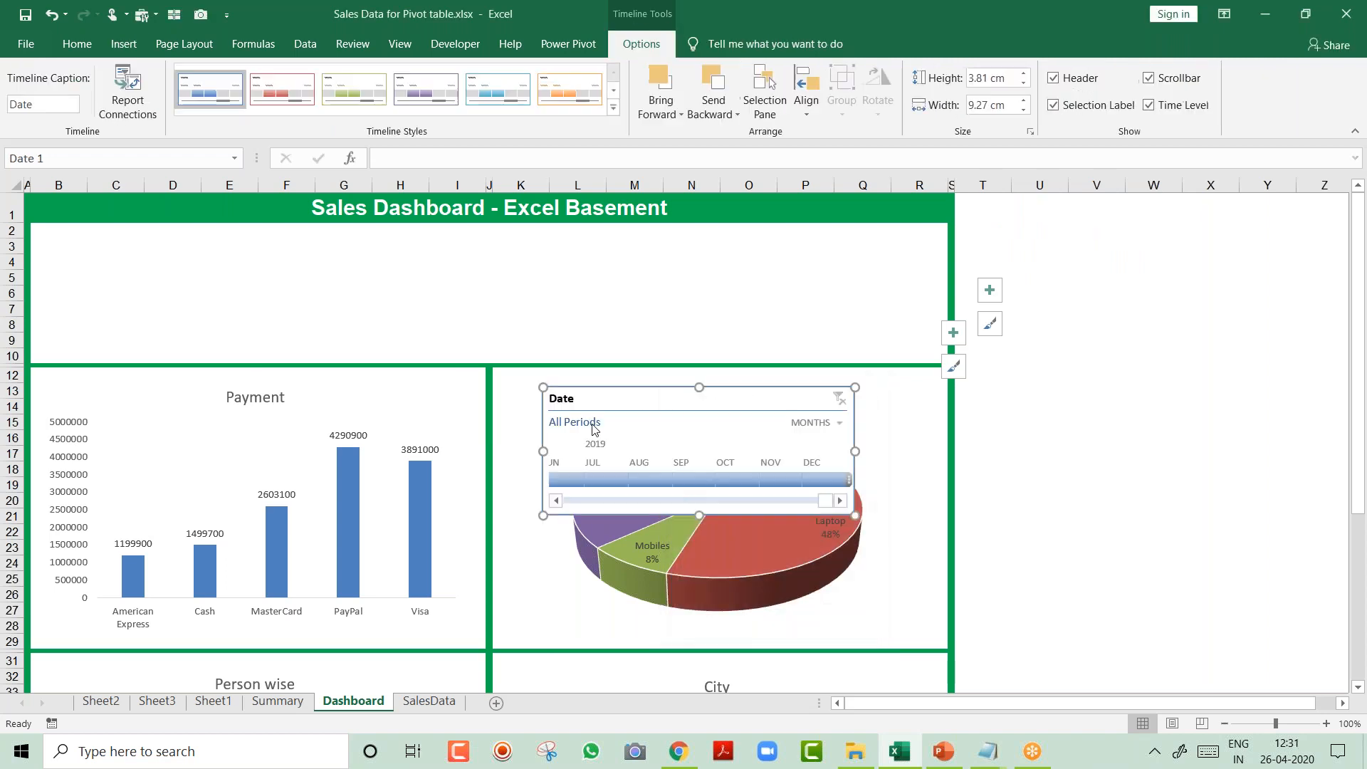
Move the Date timeline into the empty block below the dashboard title and widen it to about 26.88 cm.
{"action": "left_click_drag", "start_coordinate": [604, 391], "coordinate": [99, 234]}
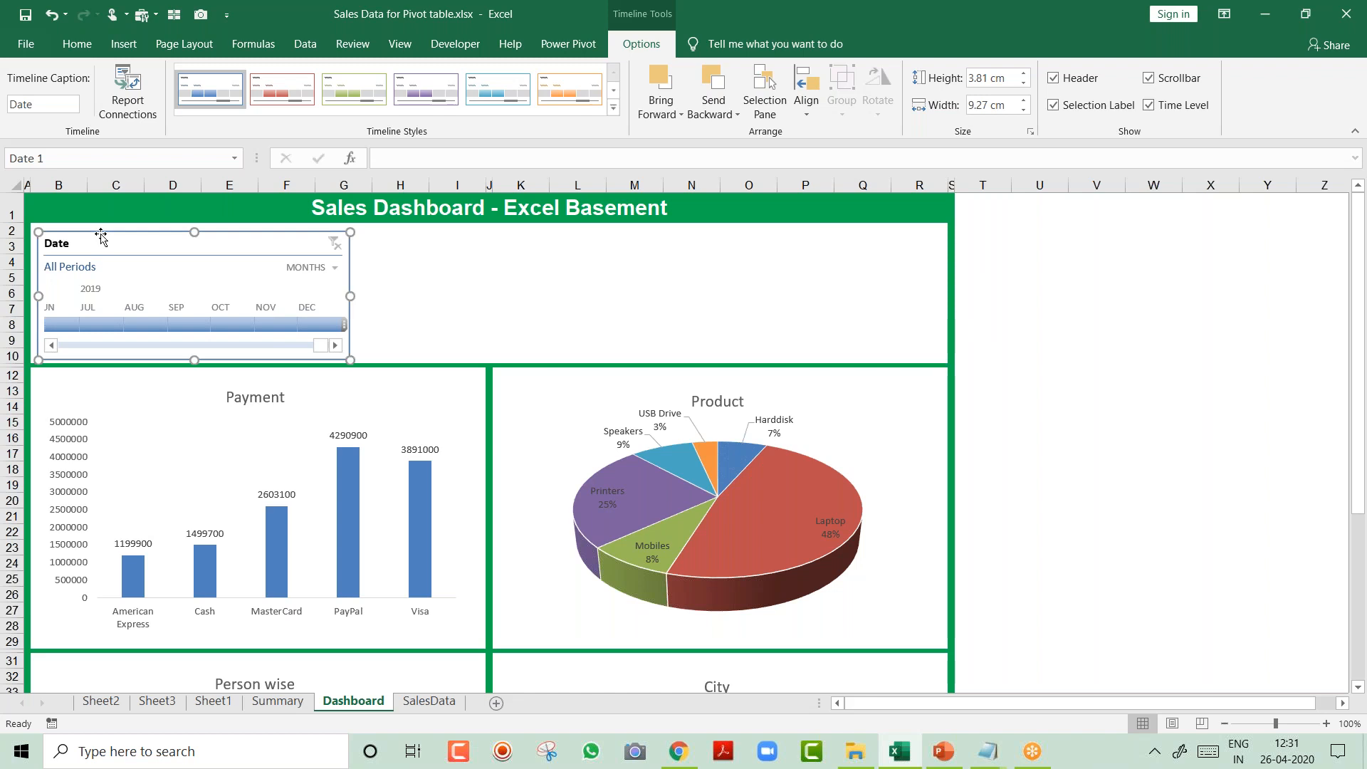
{"action": "left_click_drag", "start_coordinate": [353, 297], "coordinate": [940, 296]}
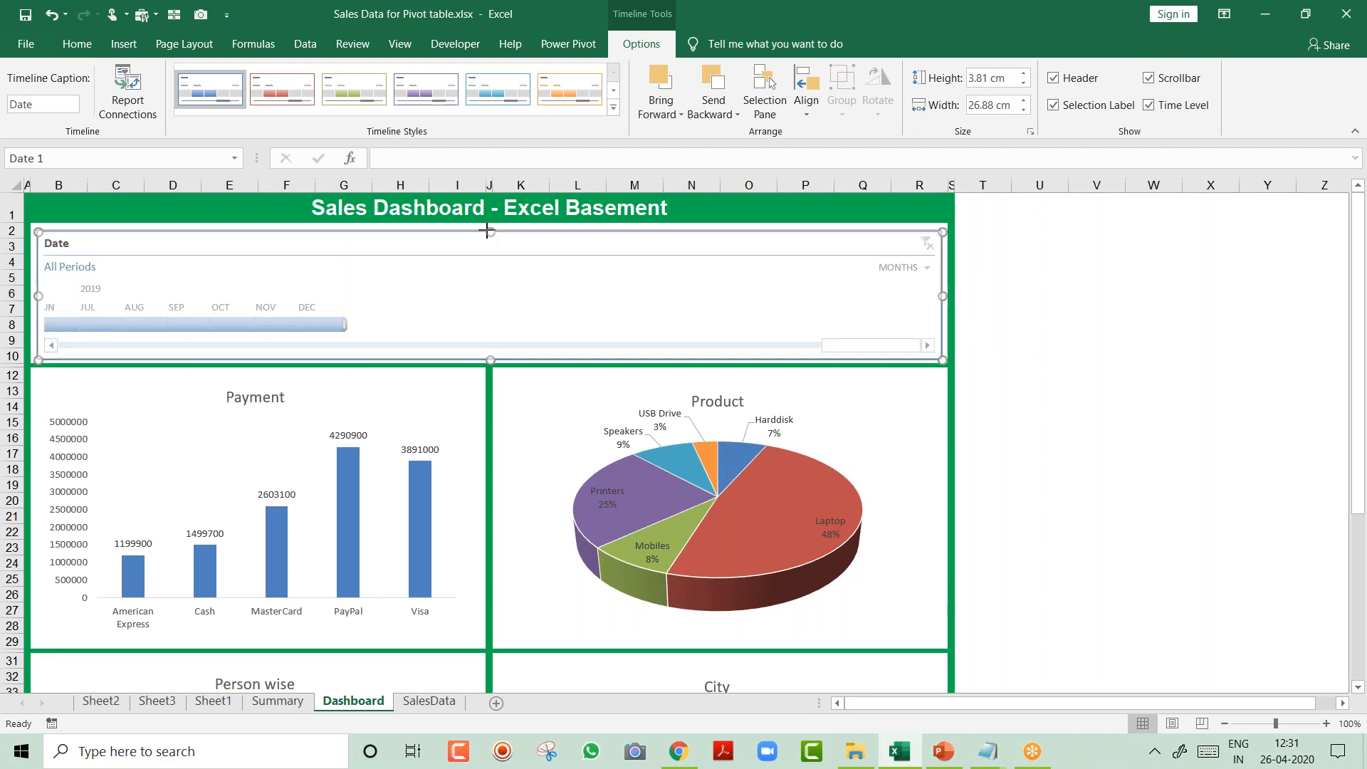
{"action": "left_click", "coordinate": [1013, 269]}
Set the Date timeline's time level to years.
{"action": "left_click", "coordinate": [920, 271]}
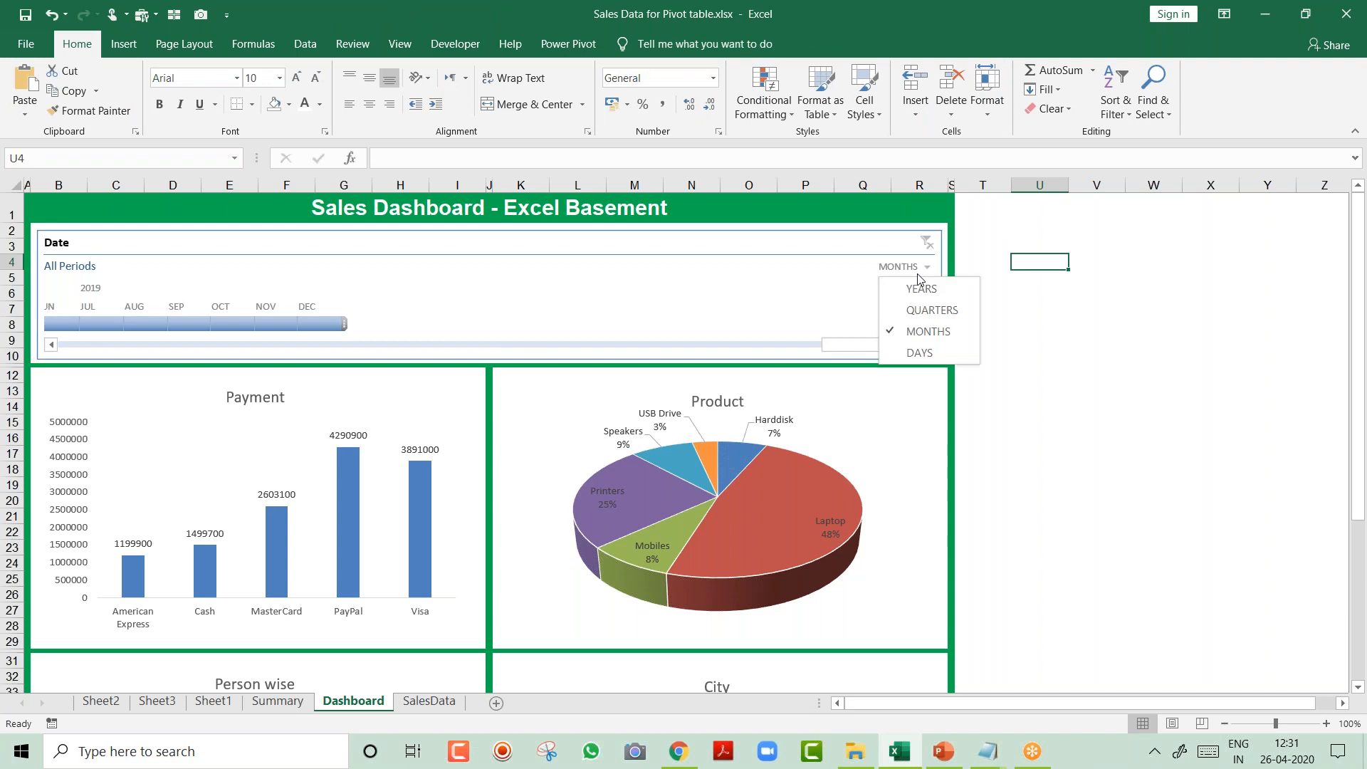
{"action": "left_click", "coordinate": [922, 286]}
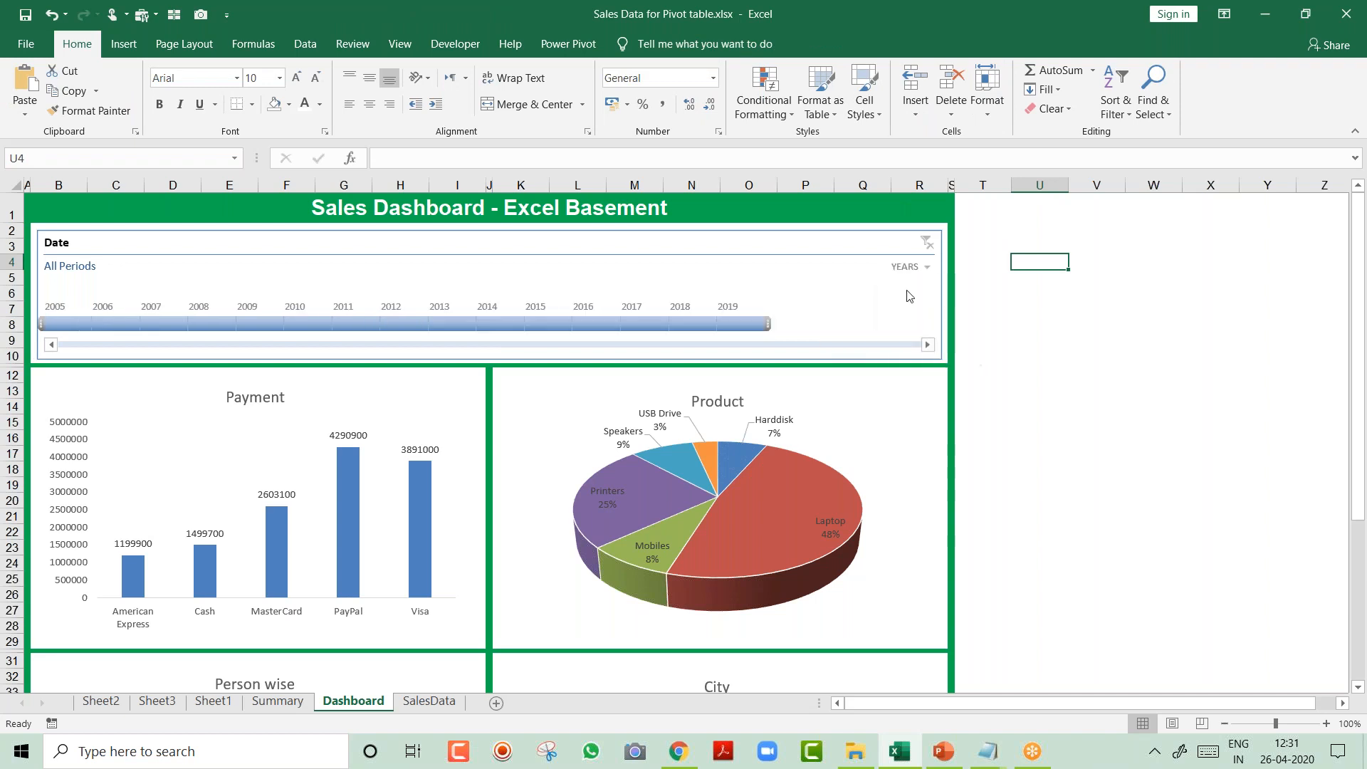
Collapse the ribbon and use the Date timeline to filter by single years, including 2014, ending on 2017.
{"action": "double_click", "coordinate": [80, 50]}
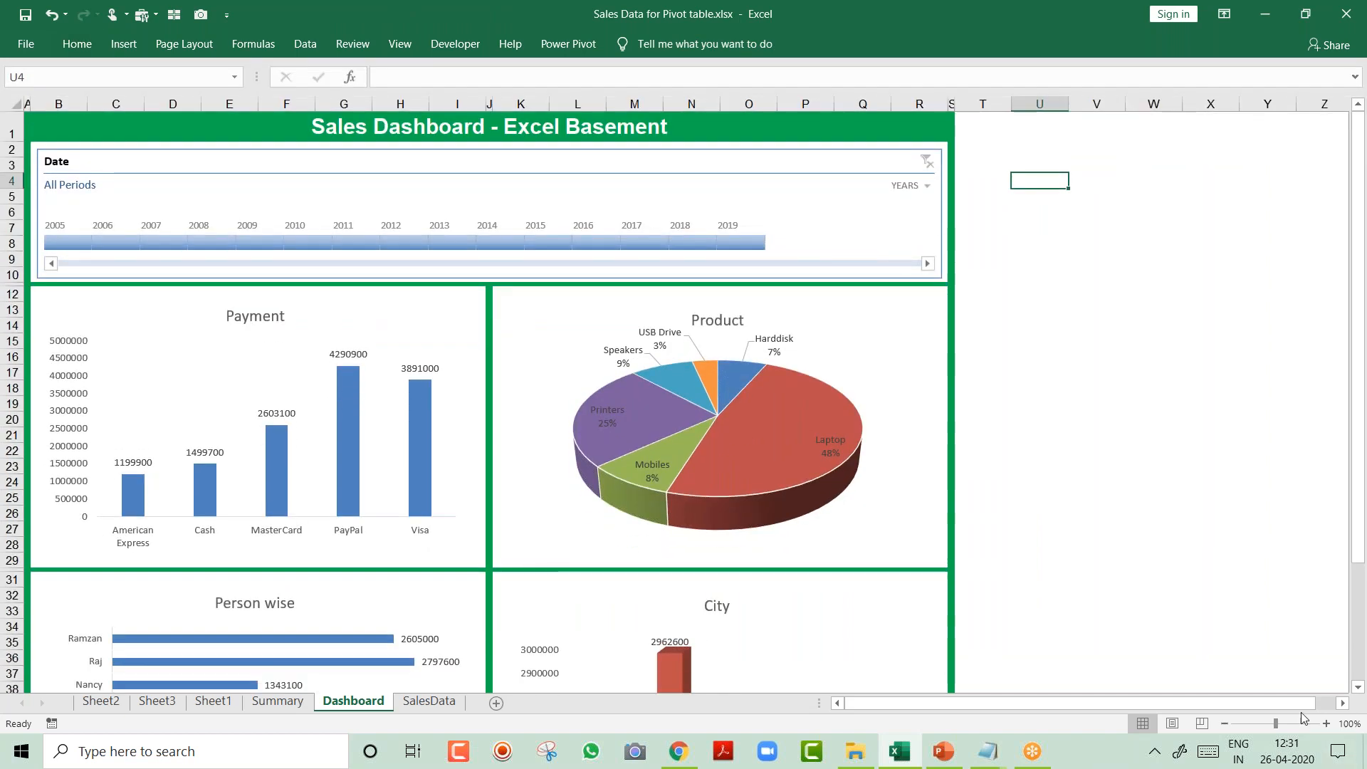
{"action": "left_click", "coordinate": [1325, 724]}
{"action": "left_click", "coordinate": [1326, 724]}
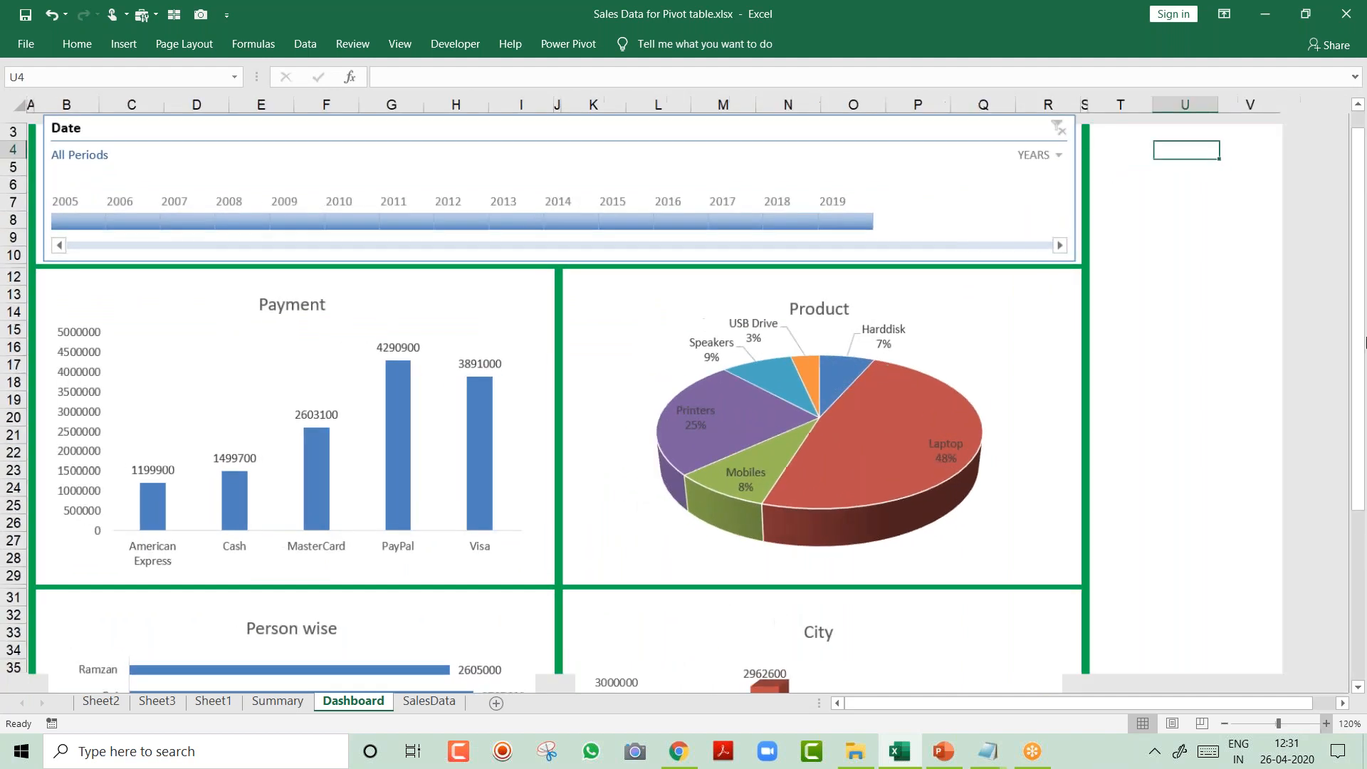
{"action": "scroll", "coordinate": [1361, 335], "scroll_direction": "up", "scroll_amount": 1}
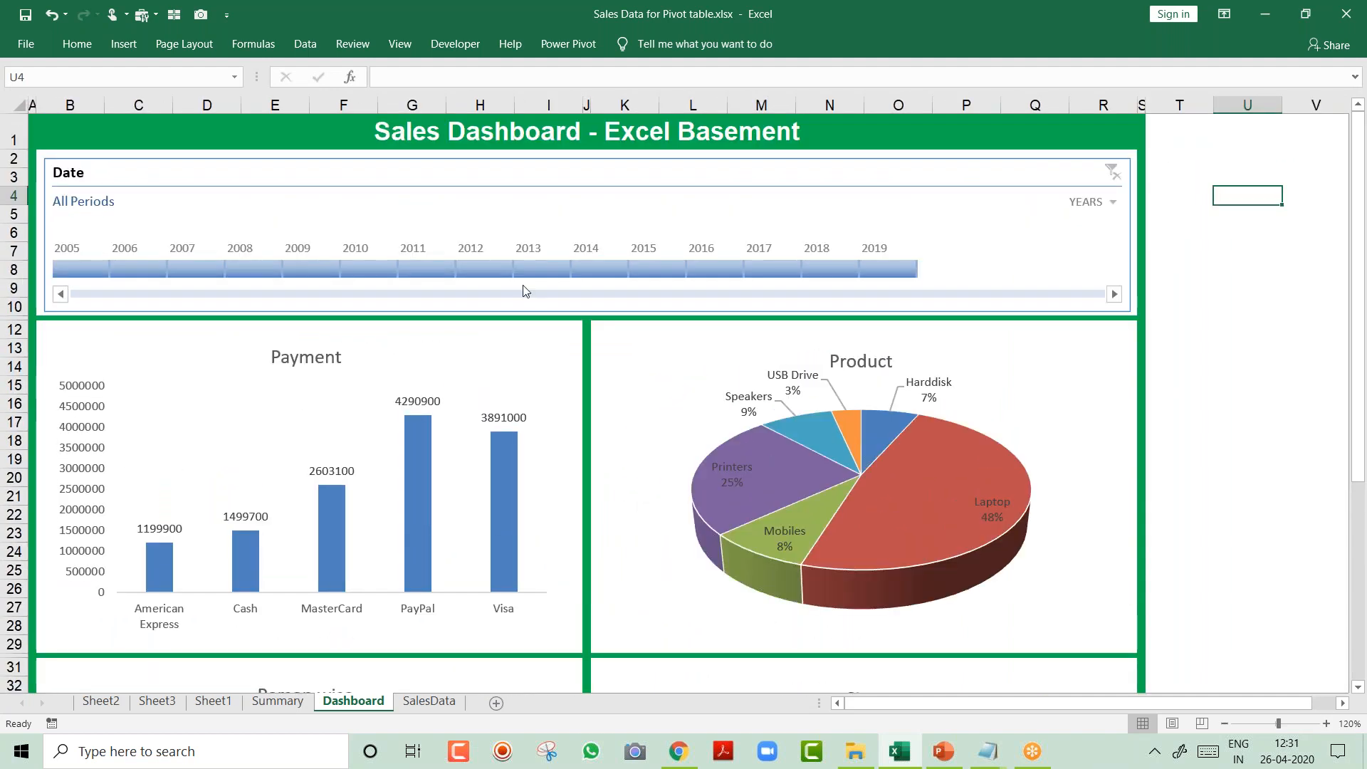
{"action": "left_click", "coordinate": [492, 268]}
{"action": "left_click", "coordinate": [574, 268]}
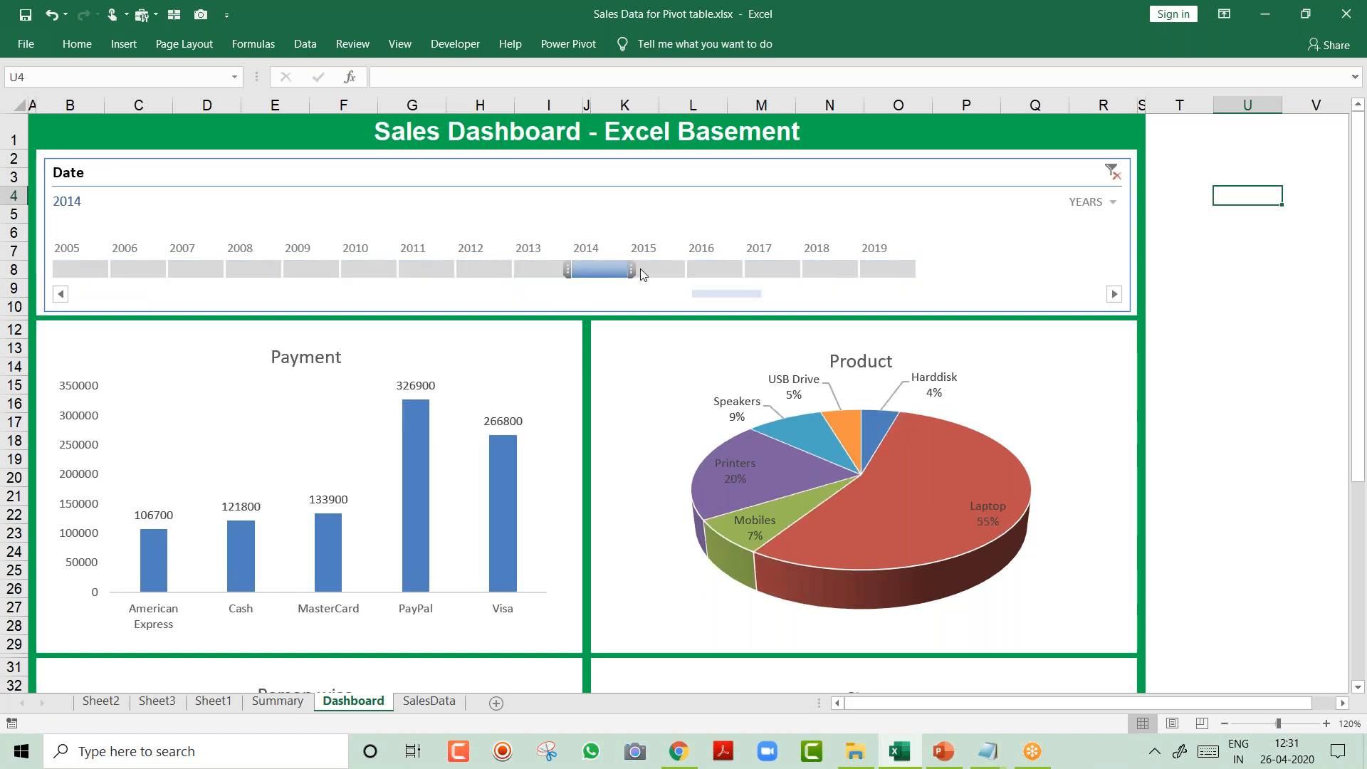
{"action": "left_click", "coordinate": [651, 268]}
{"action": "left_click", "coordinate": [731, 268]}
{"action": "left_click", "coordinate": [776, 270]}
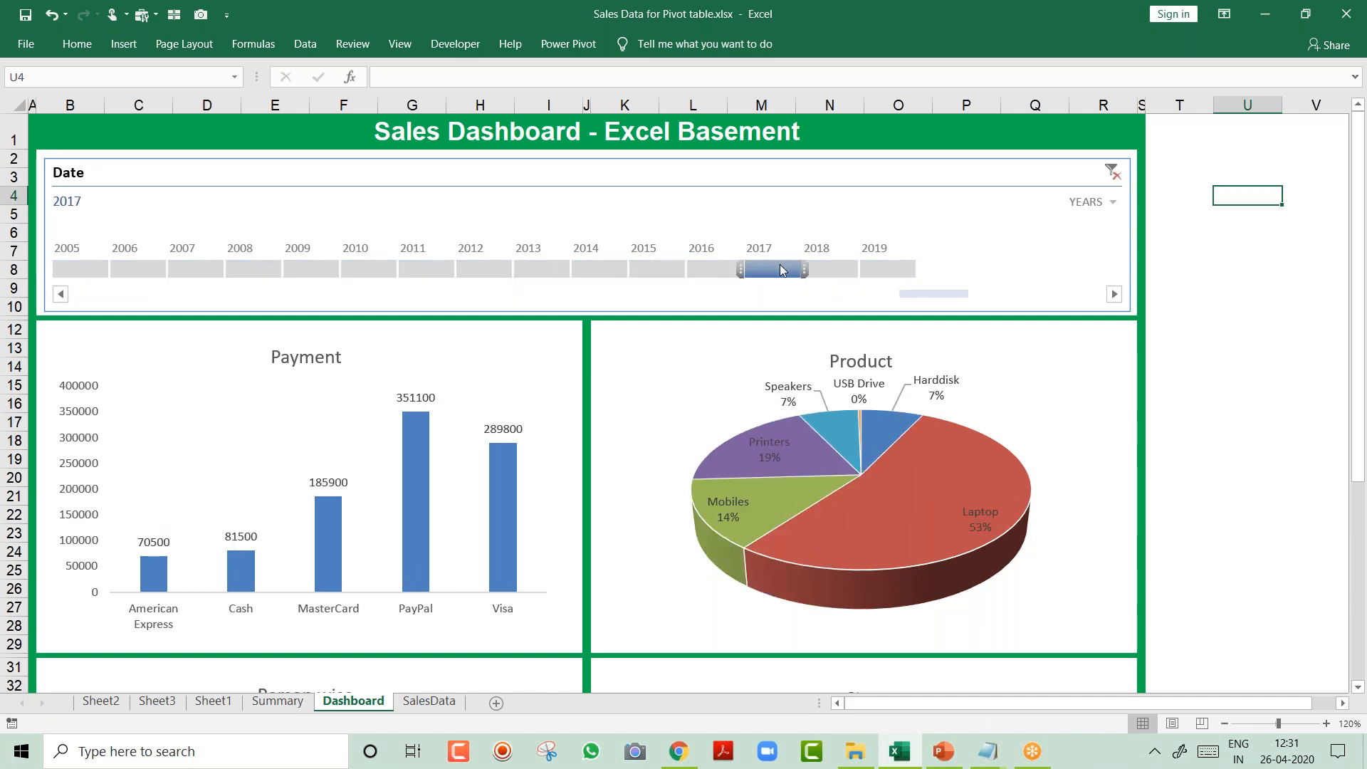
{"action": "left_click", "coordinate": [1224, 723]}
{"action": "left_click", "coordinate": [1223, 723]}
{"action": "left_click", "coordinate": [1224, 723]}
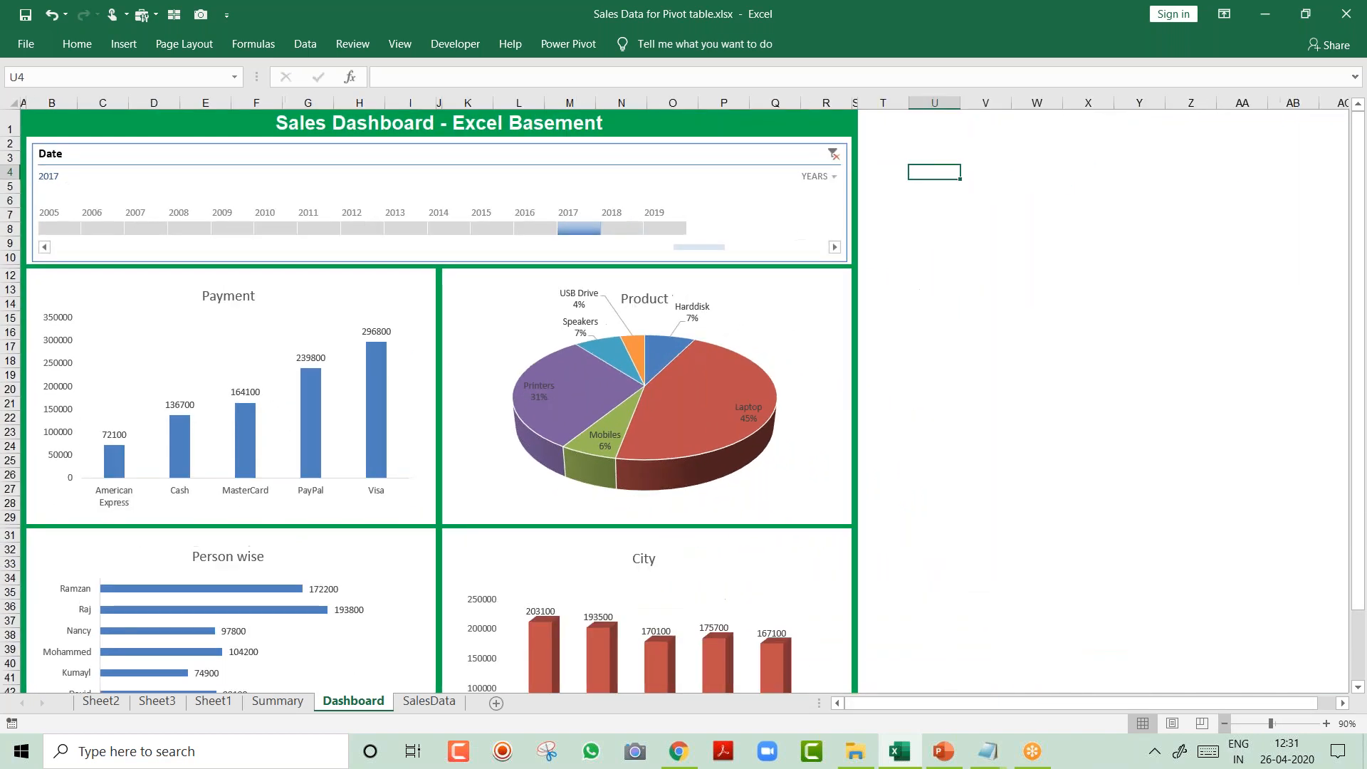
Use the Date timeline to filter by several single years, including 2012 and 2014, and clear the date filter.
{"action": "left_click", "coordinate": [323, 214]}
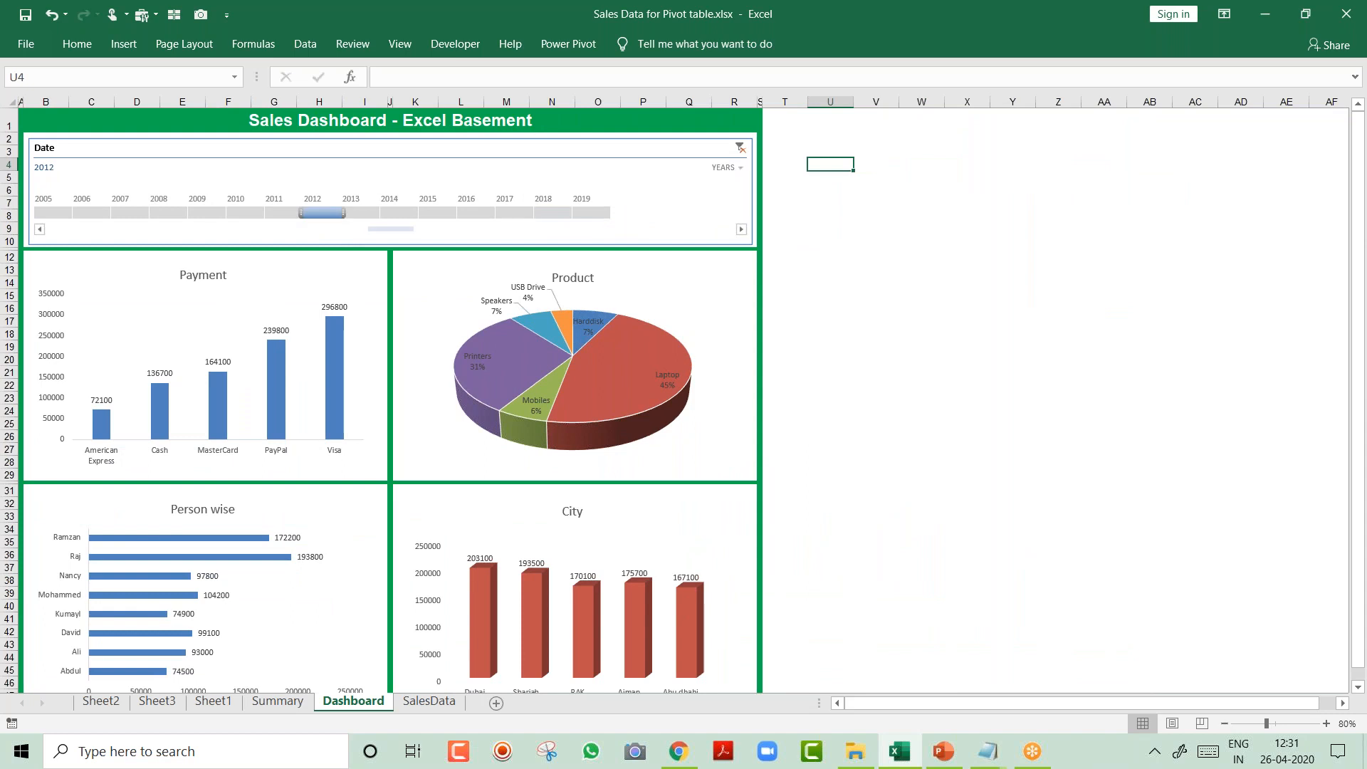
{"action": "left_click", "coordinate": [255, 215]}
{"action": "left_click", "coordinate": [207, 214]}
{"action": "left_click", "coordinate": [245, 214]}
{"action": "left_click", "coordinate": [292, 213]}
{"action": "left_click", "coordinate": [360, 214]}
{"action": "left_click", "coordinate": [399, 214]}
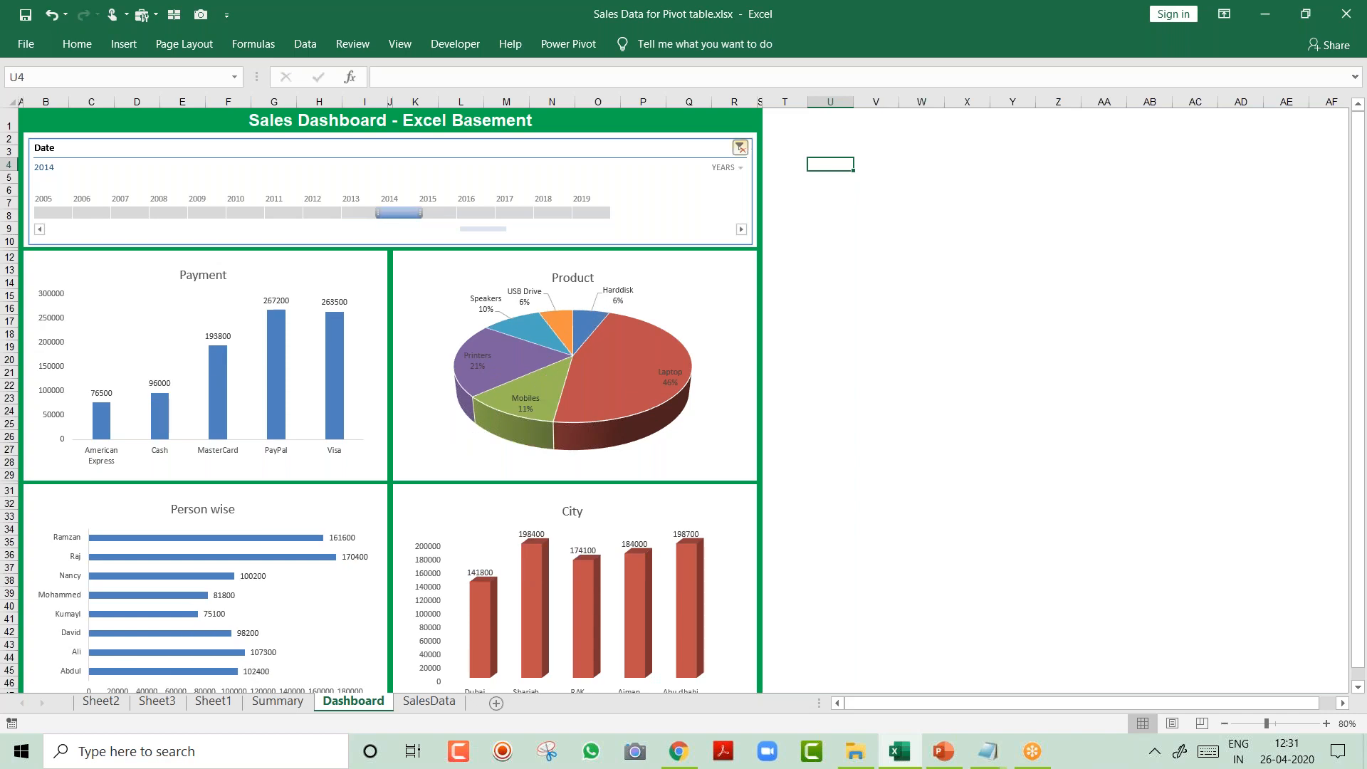
{"action": "left_click", "coordinate": [741, 148]}
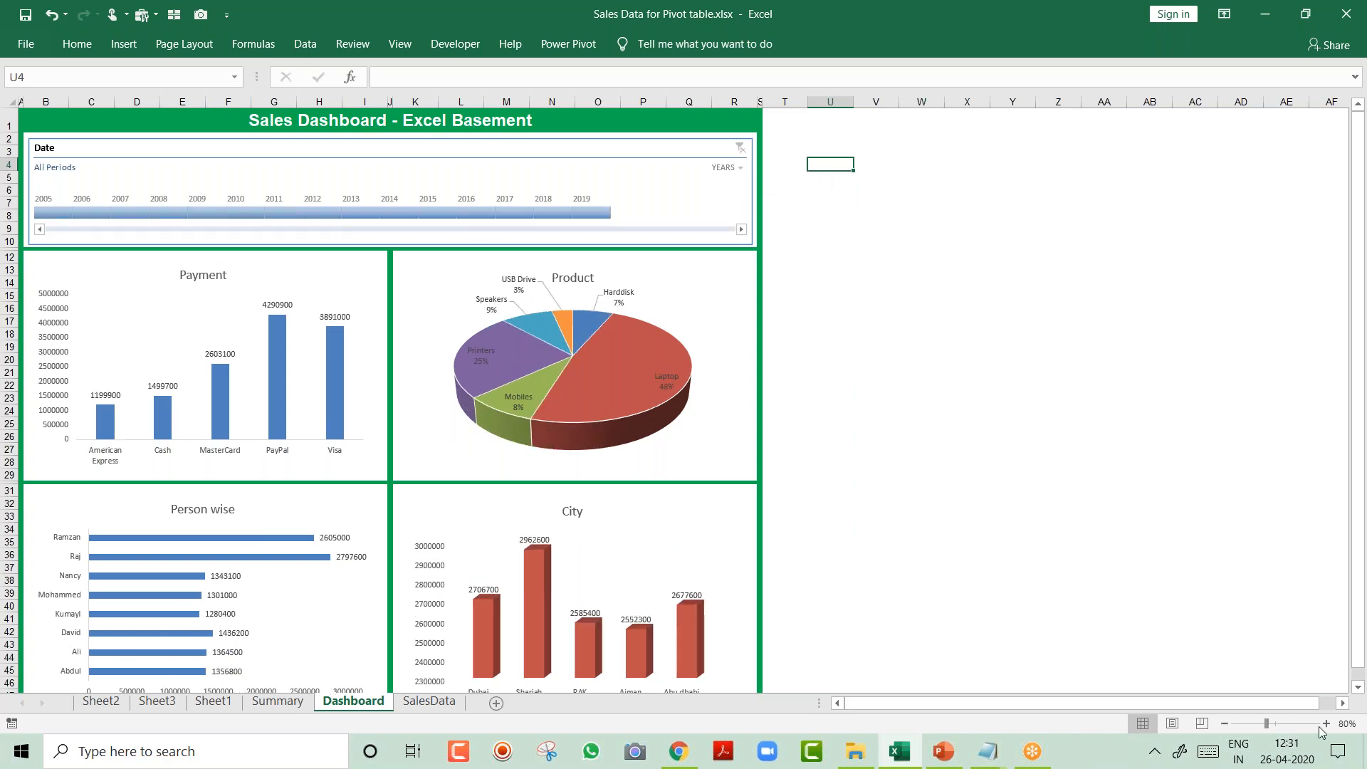
Shorten the Payment chart from its lower edge and nudge it slightly upward to free a strip beneath it.
{"action": "left_click", "coordinate": [1327, 724]}
{"action": "left_click", "coordinate": [1326, 724]}
{"action": "left_click", "coordinate": [1326, 724]}
{"action": "left_click", "coordinate": [1326, 724]}
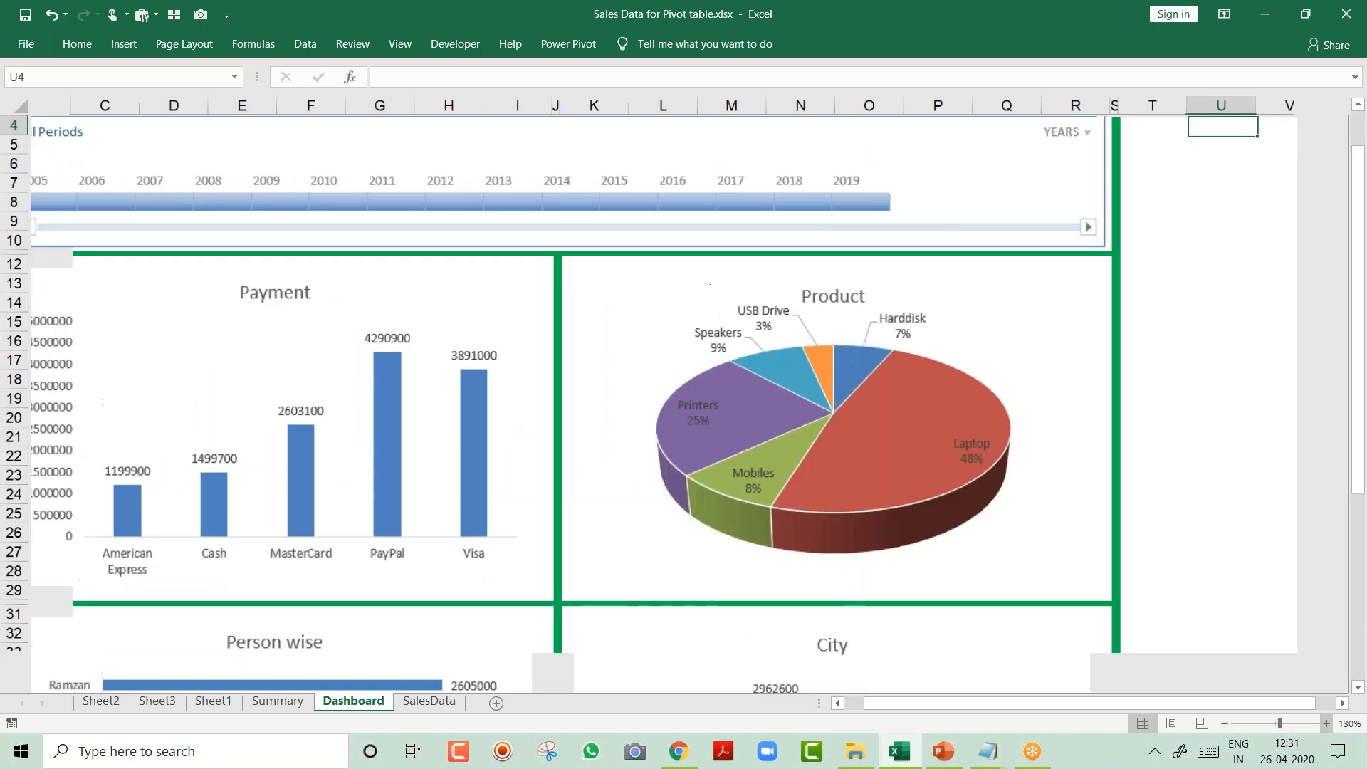
{"action": "left_click", "coordinate": [1326, 724]}
{"action": "left_click", "coordinate": [1326, 724]}
{"action": "left_click_drag", "start_coordinate": [939, 704], "coordinate": [856, 705]}
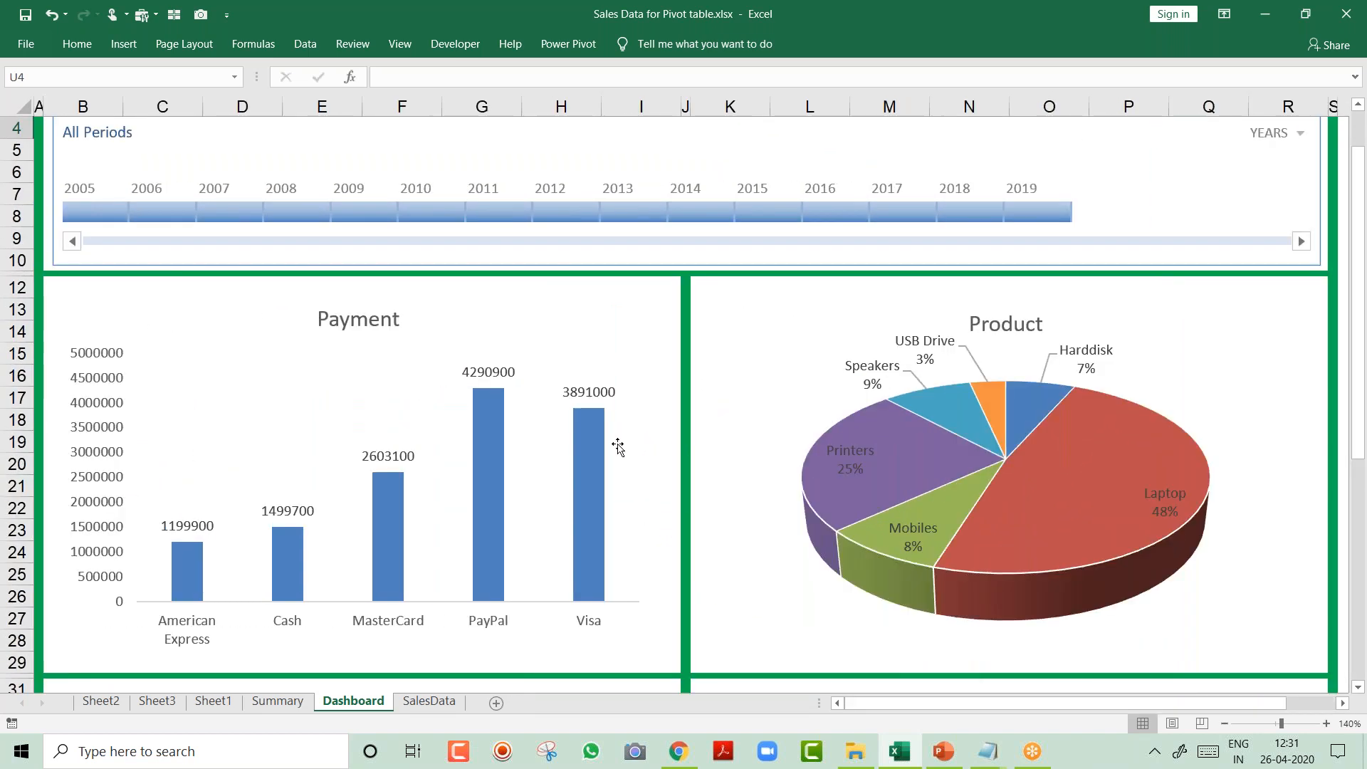
{"action": "left_click", "coordinate": [518, 332]}
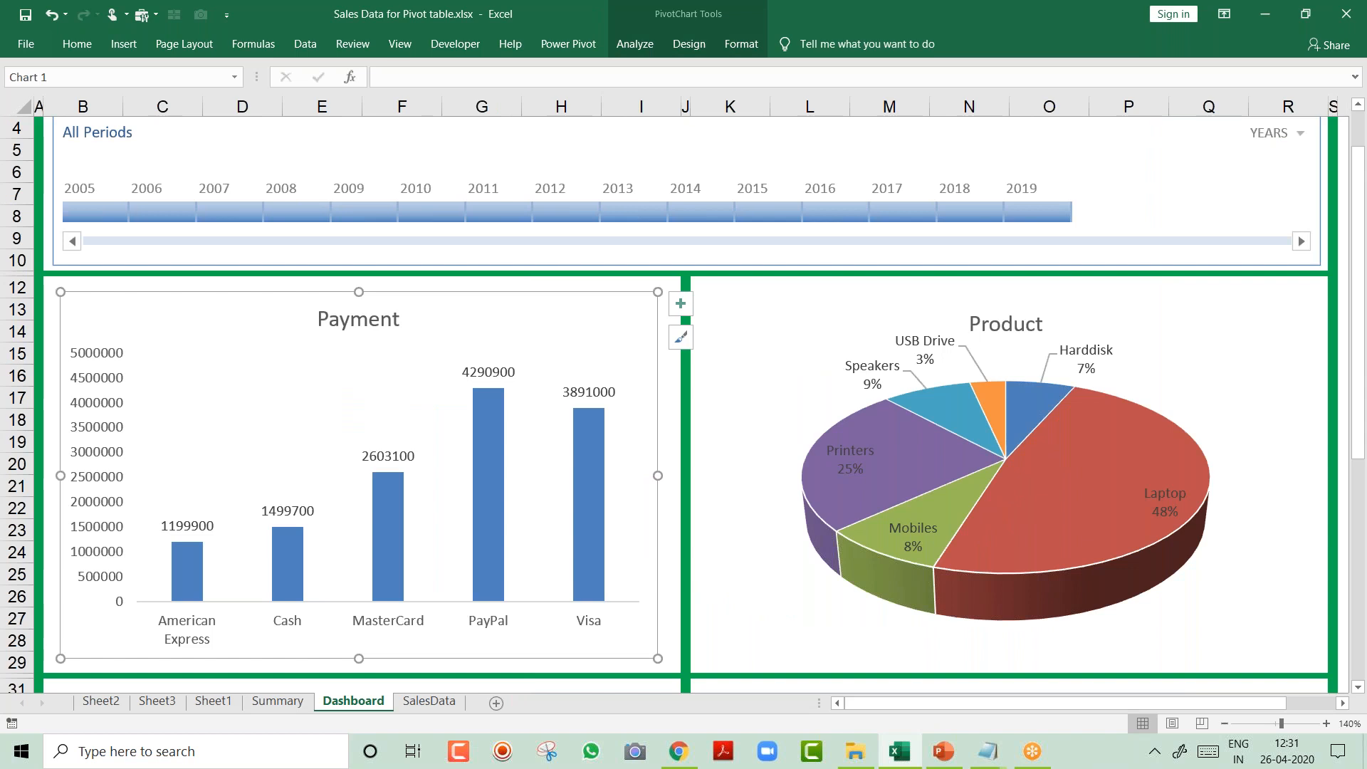
{"action": "left_click_drag", "start_coordinate": [359, 657], "coordinate": [358, 586]}
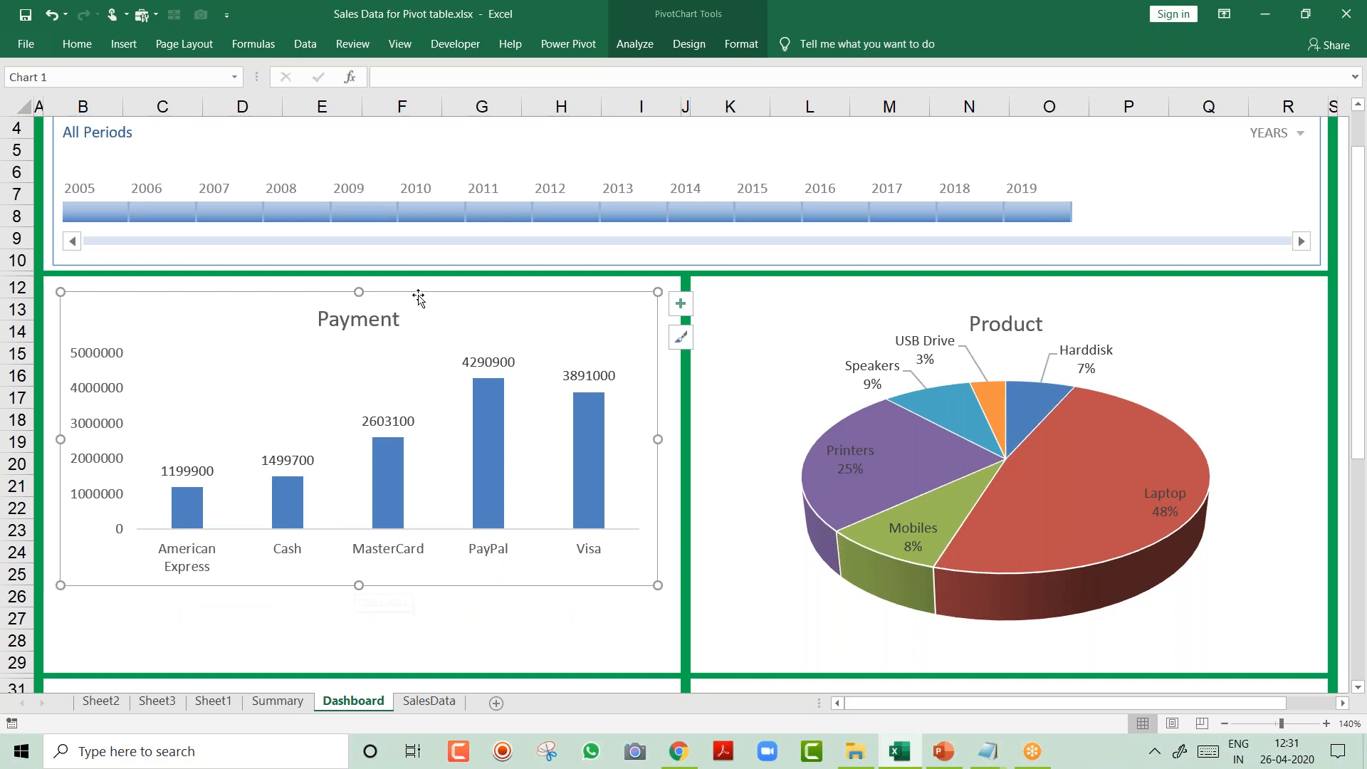
{"action": "left_click_drag", "start_coordinate": [419, 301], "coordinate": [417, 297]}
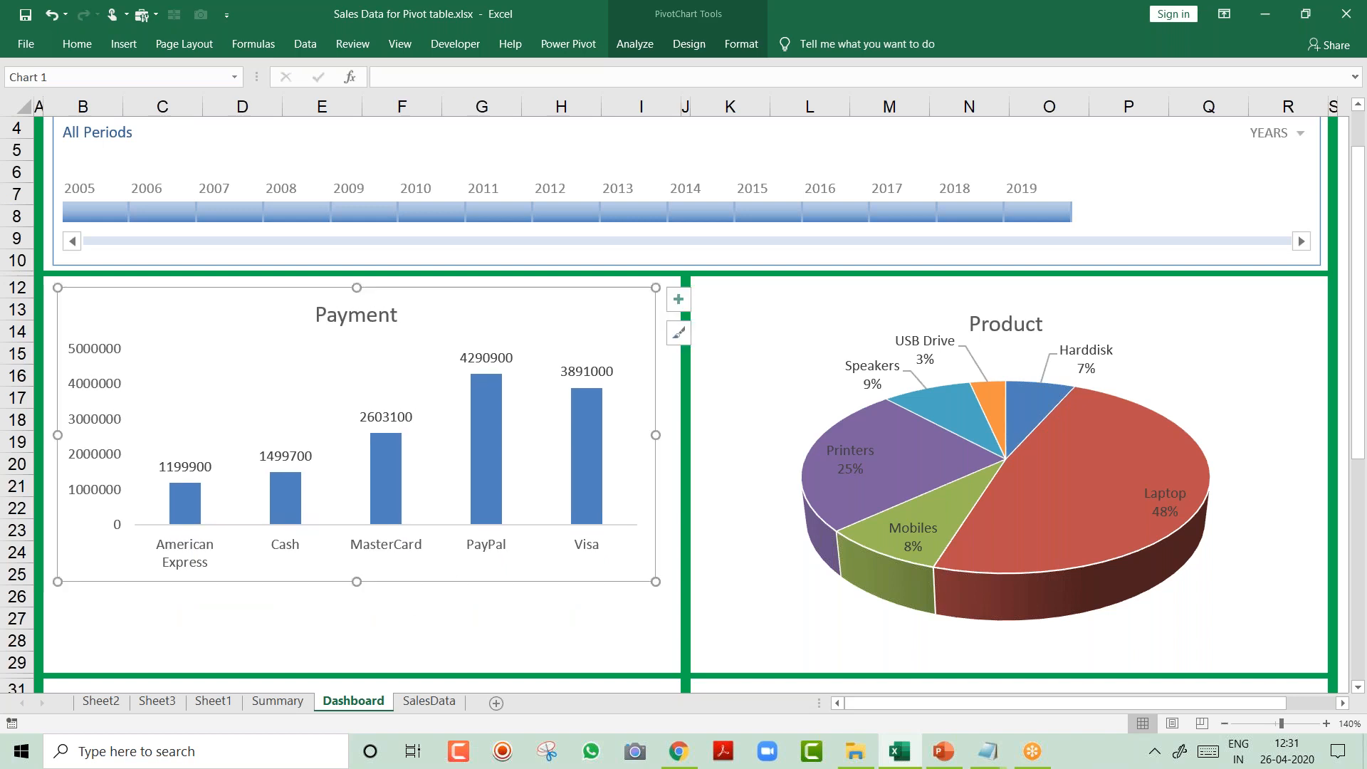
{"action": "left_click_drag", "start_coordinate": [357, 581], "coordinate": [355, 575]}
{"action": "left_click", "coordinate": [335, 623]}
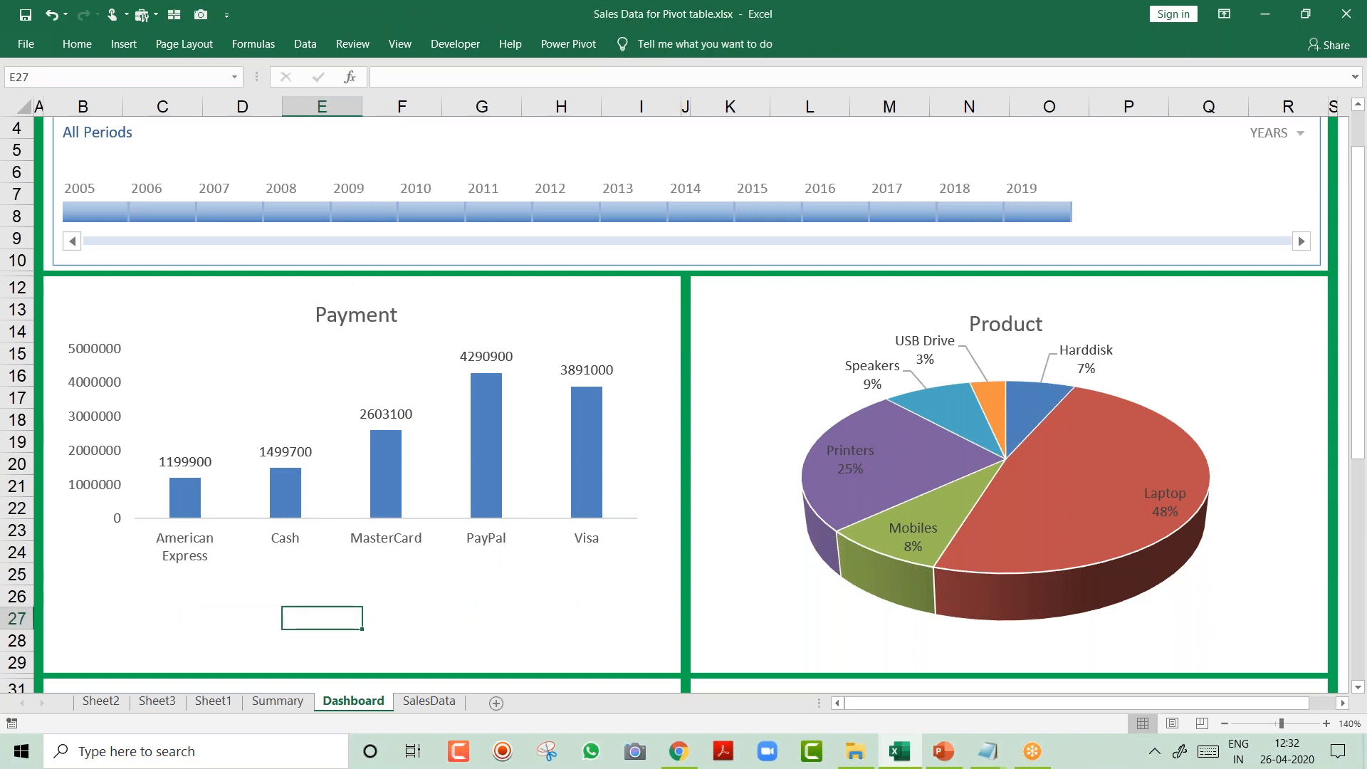
Insert a slicer for the City field from the Payment chart.
{"action": "left_click", "coordinate": [222, 340]}
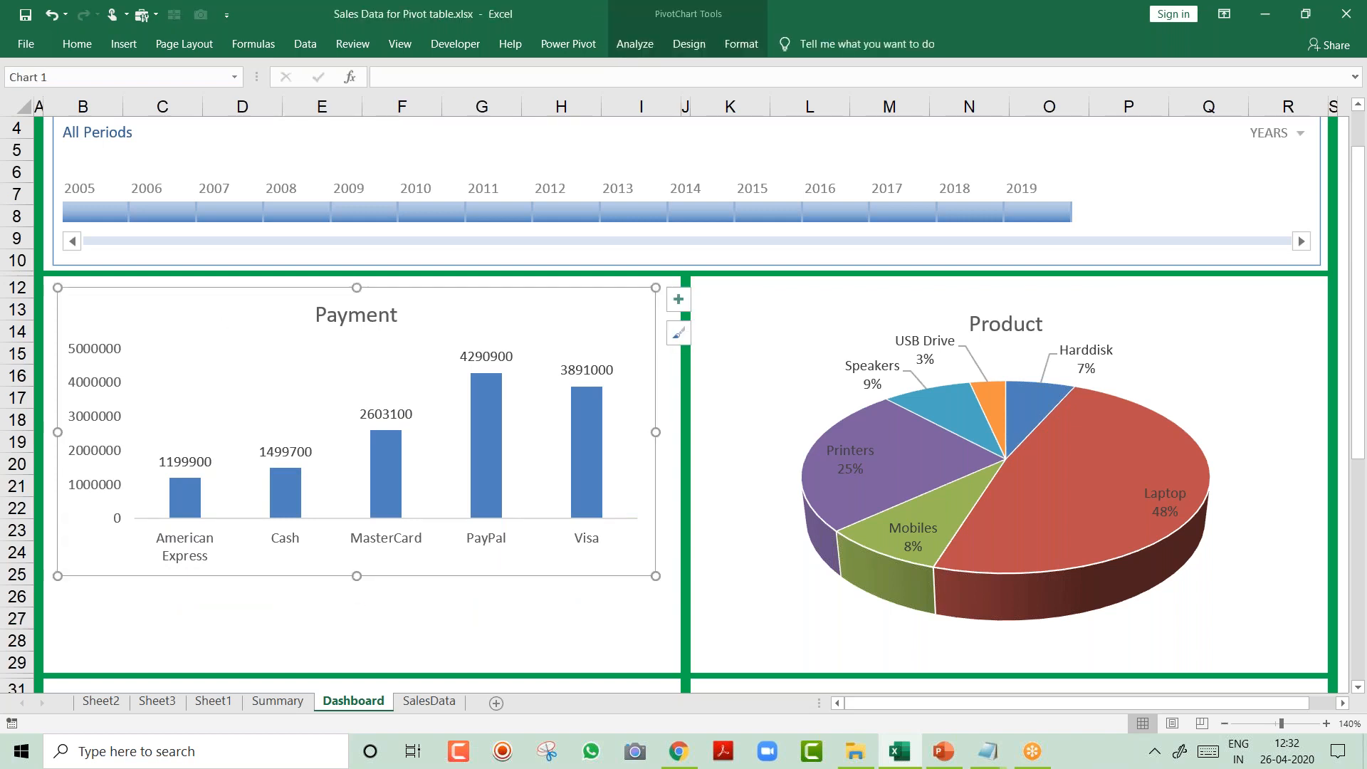
{"action": "left_click", "coordinate": [123, 43]}
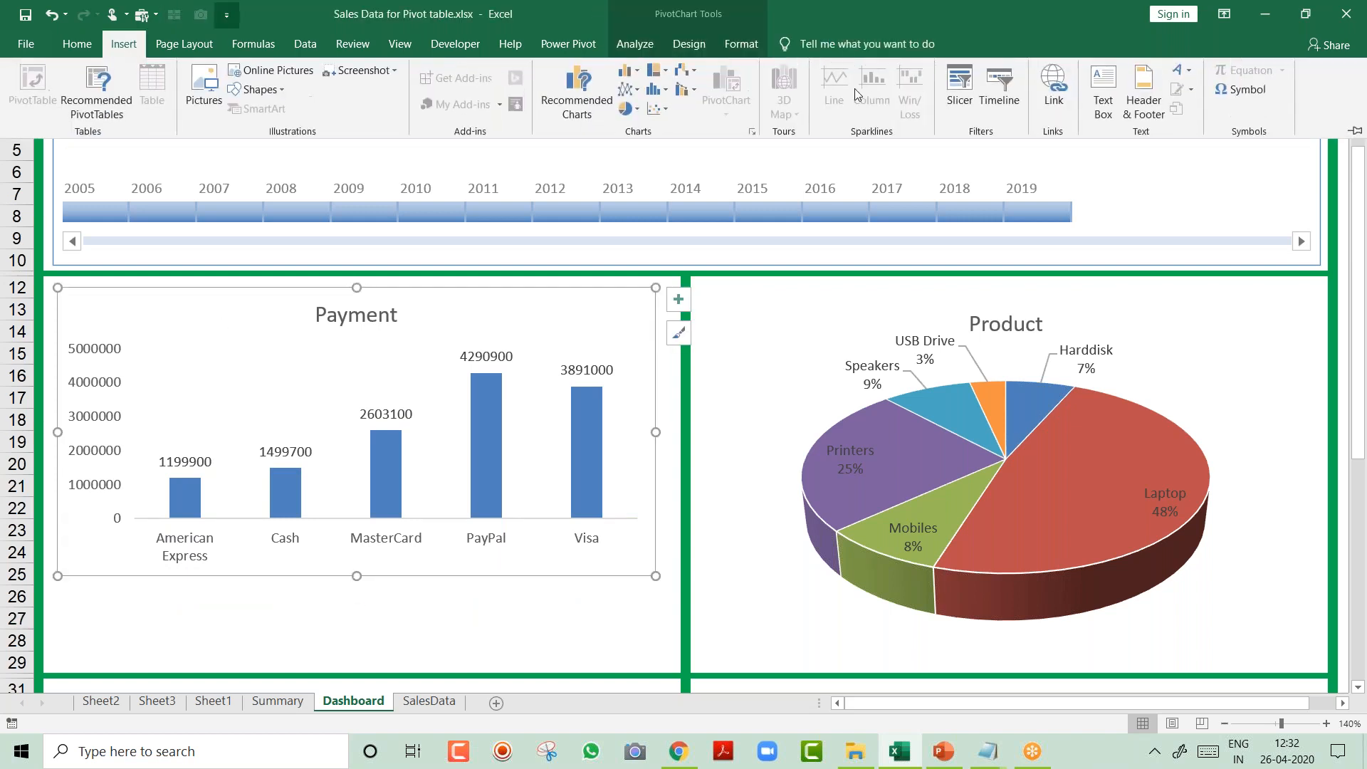
{"action": "left_click", "coordinate": [961, 98]}
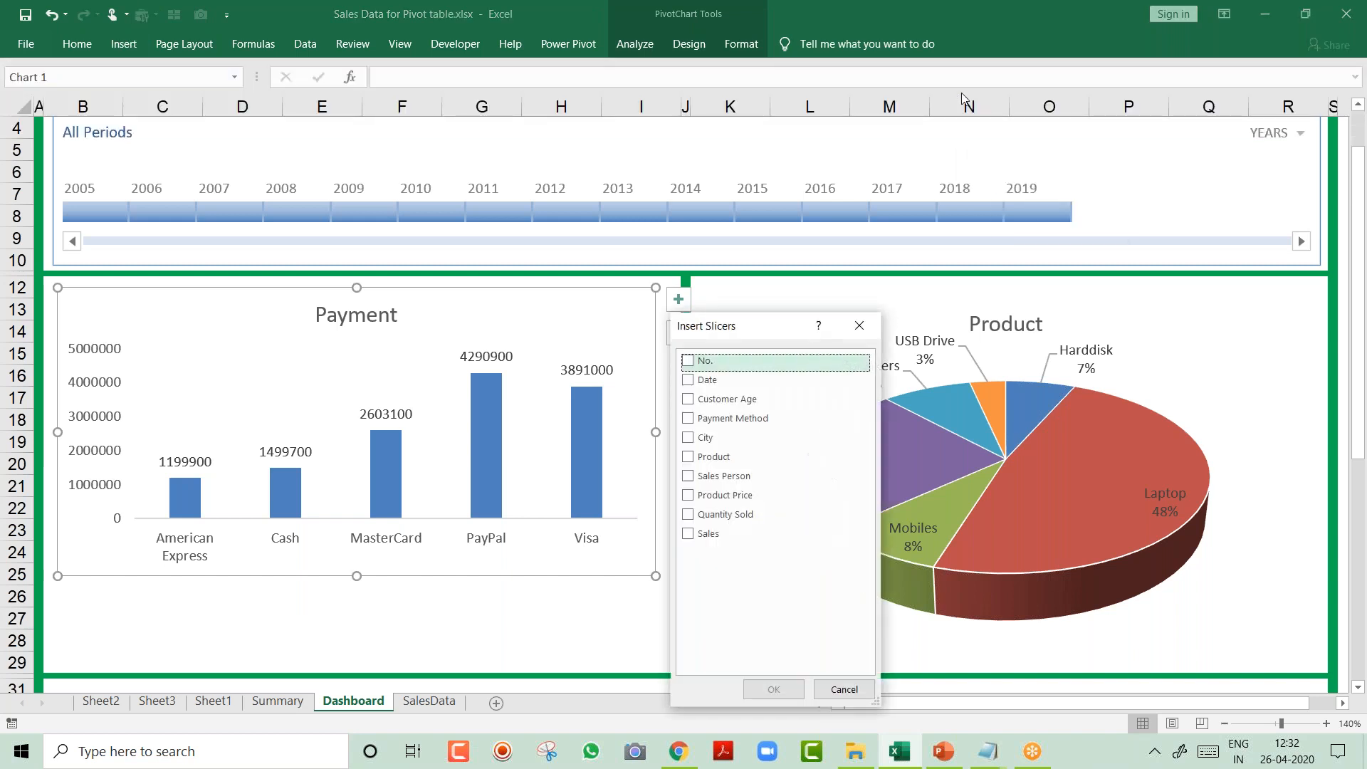
{"action": "left_click", "coordinate": [704, 437]}
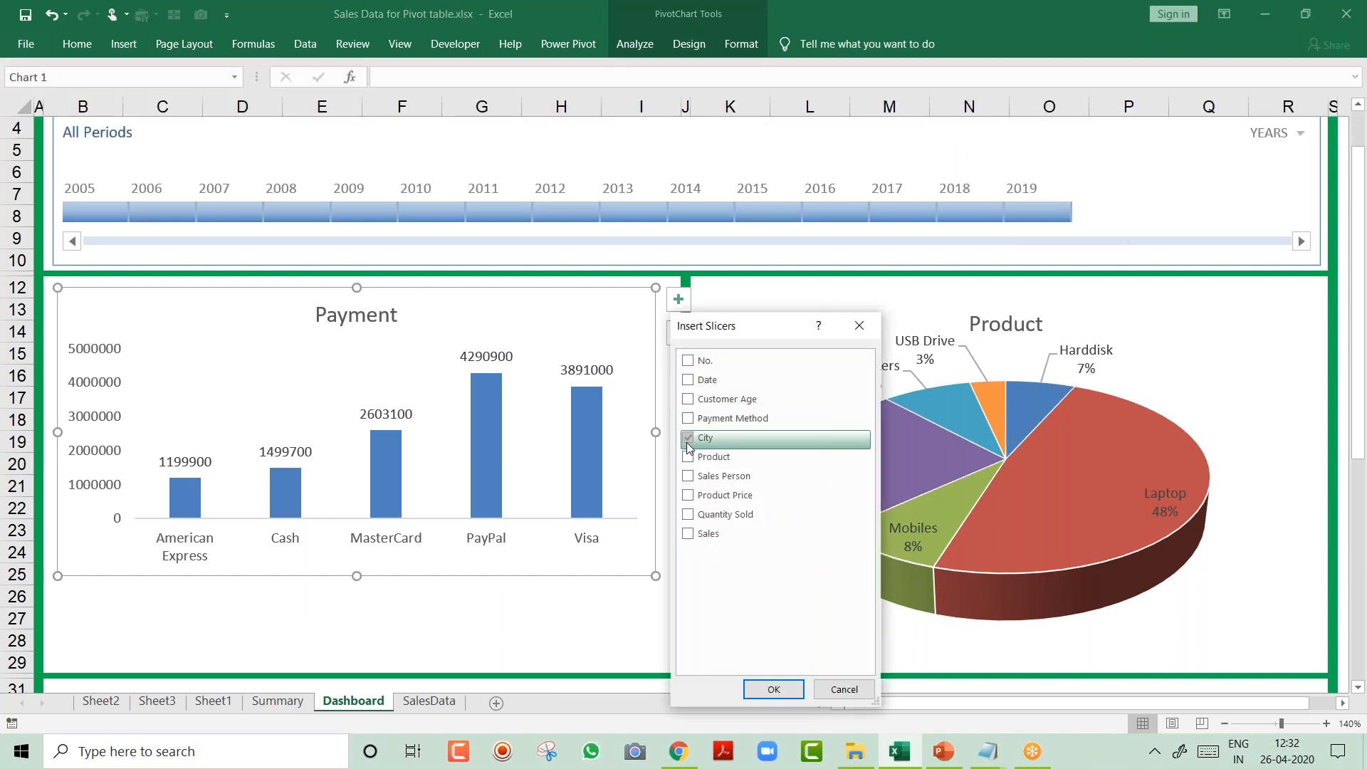
{"action": "left_click", "coordinate": [776, 688]}
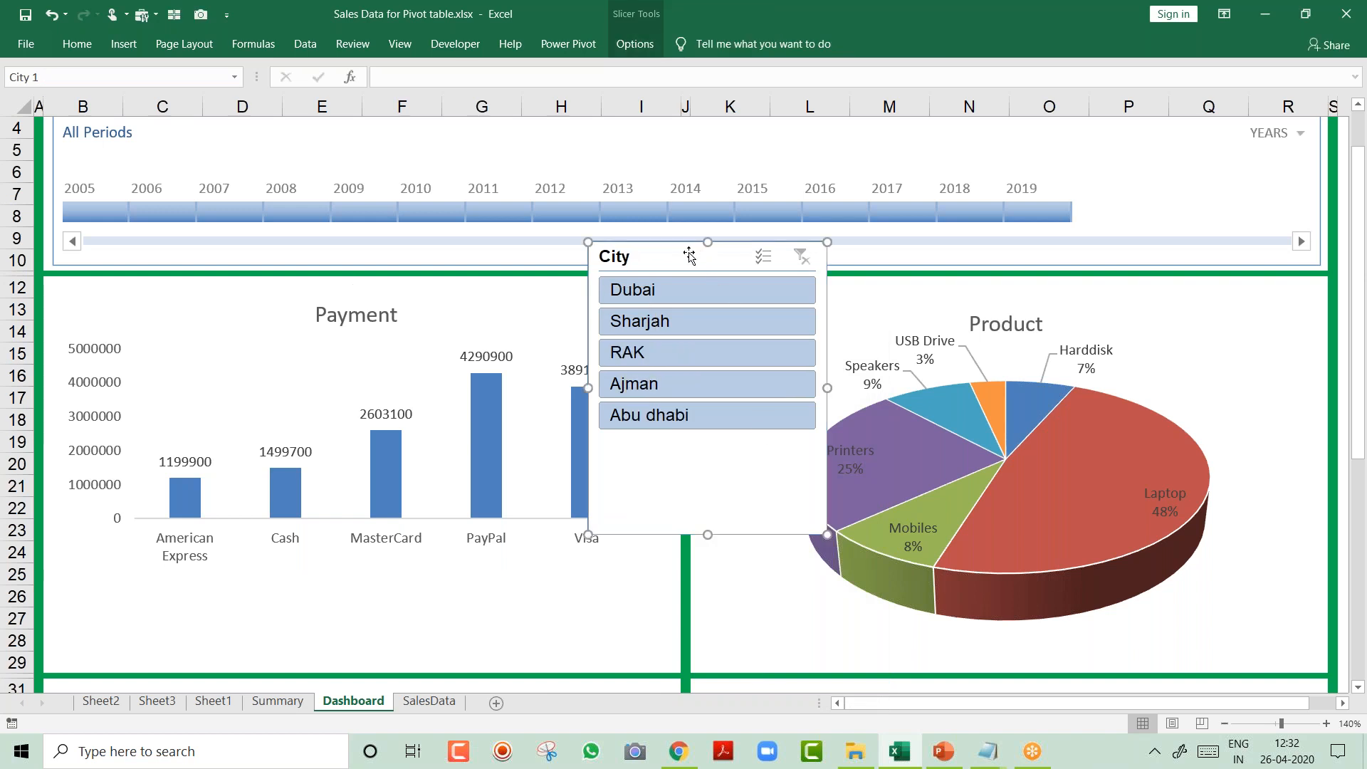
Move the City slicer over the Payment chart, arrange its buttons in 5 columns, and collapse the ribbon.
{"action": "left_click_drag", "start_coordinate": [584, 304], "coordinate": [398, 322]}
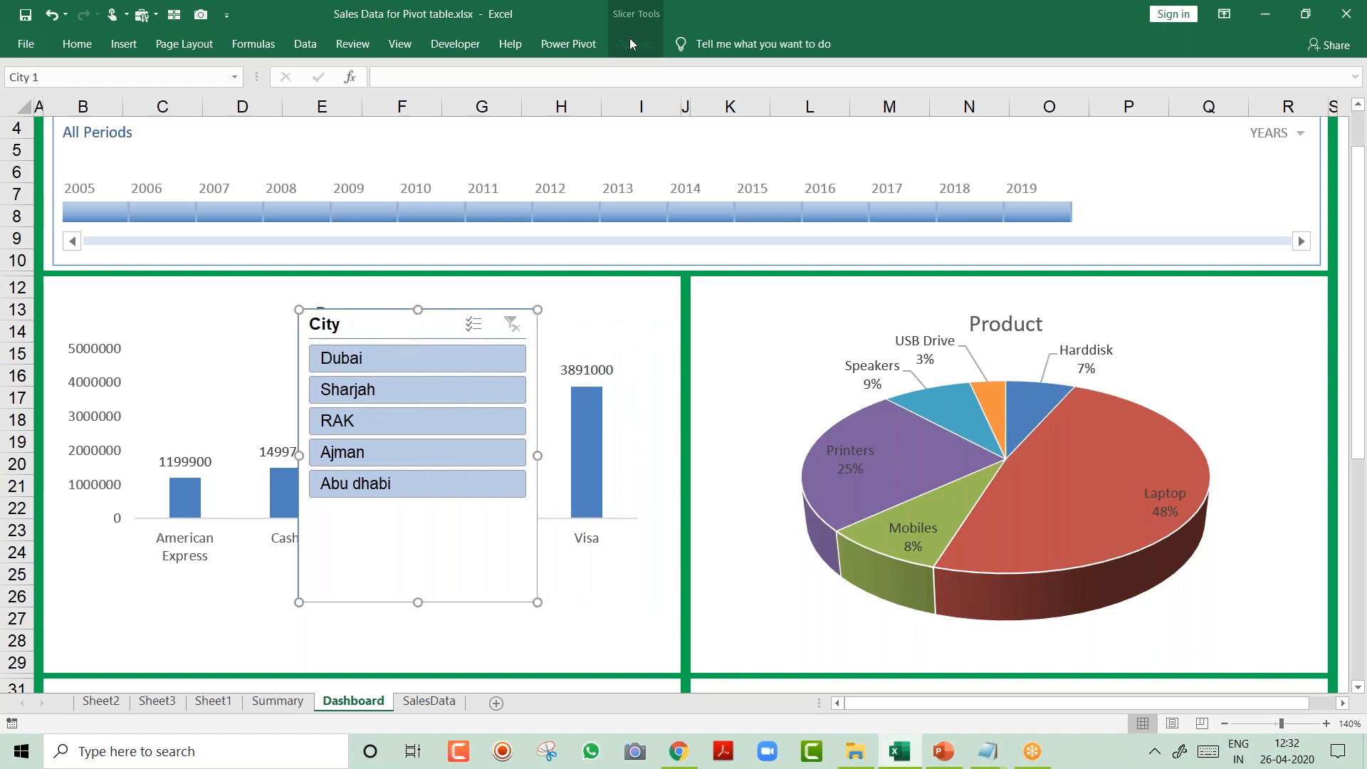
{"action": "left_click", "coordinate": [631, 44]}
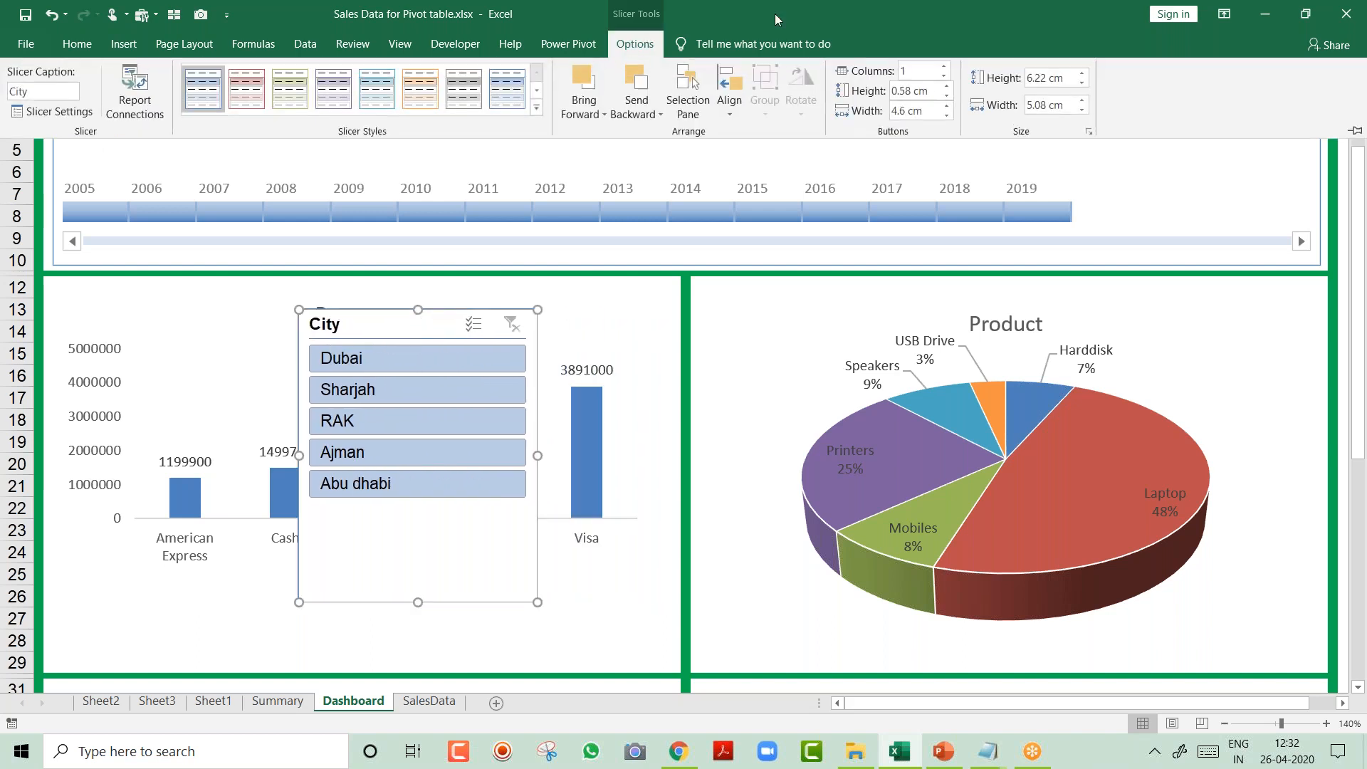
{"action": "left_click", "coordinate": [946, 65]}
{"action": "left_click", "coordinate": [946, 66]}
{"action": "left_click", "coordinate": [947, 65]}
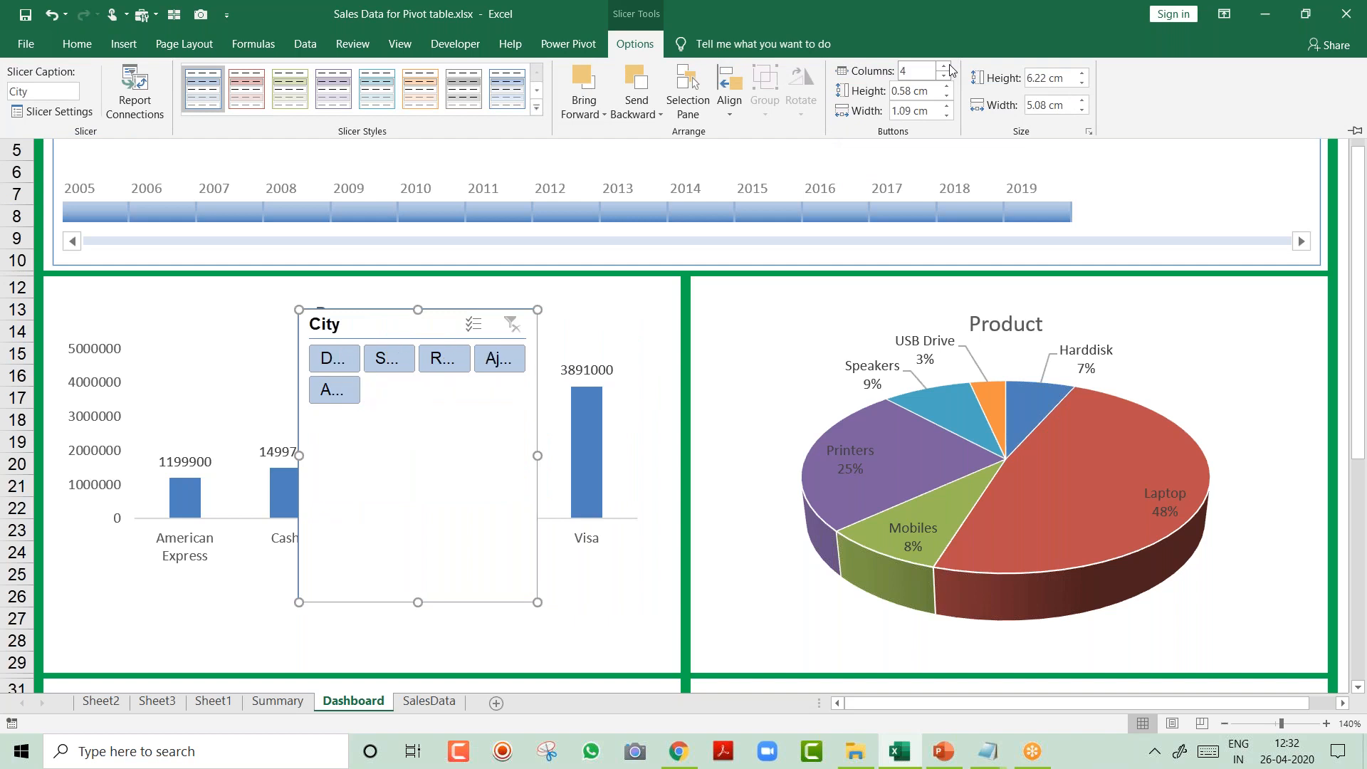
{"action": "left_click", "coordinate": [947, 65]}
{"action": "key", "text": "ctrl+F1"}
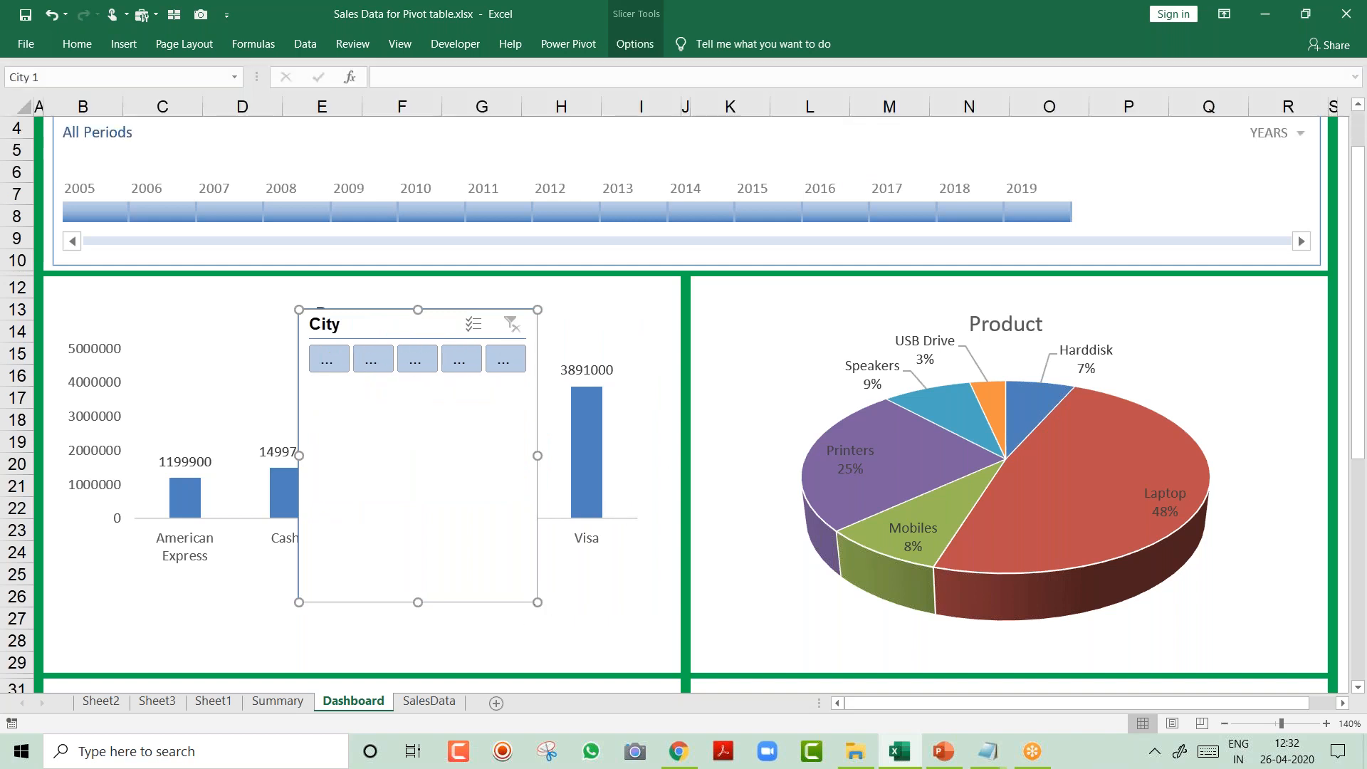
Flatten and widen the City slicer into a single-row strip and fit it into the space beneath the Payment chart.
{"action": "left_click_drag", "start_coordinate": [662, 508], "coordinate": [810, 381]}
{"action": "left_click_drag", "start_coordinate": [695, 322], "coordinate": [461, 601]}
{"action": "left_click_drag", "start_coordinate": [453, 602], "coordinate": [446, 603]}
{"action": "left_click_drag", "start_coordinate": [562, 631], "coordinate": [666, 634]}
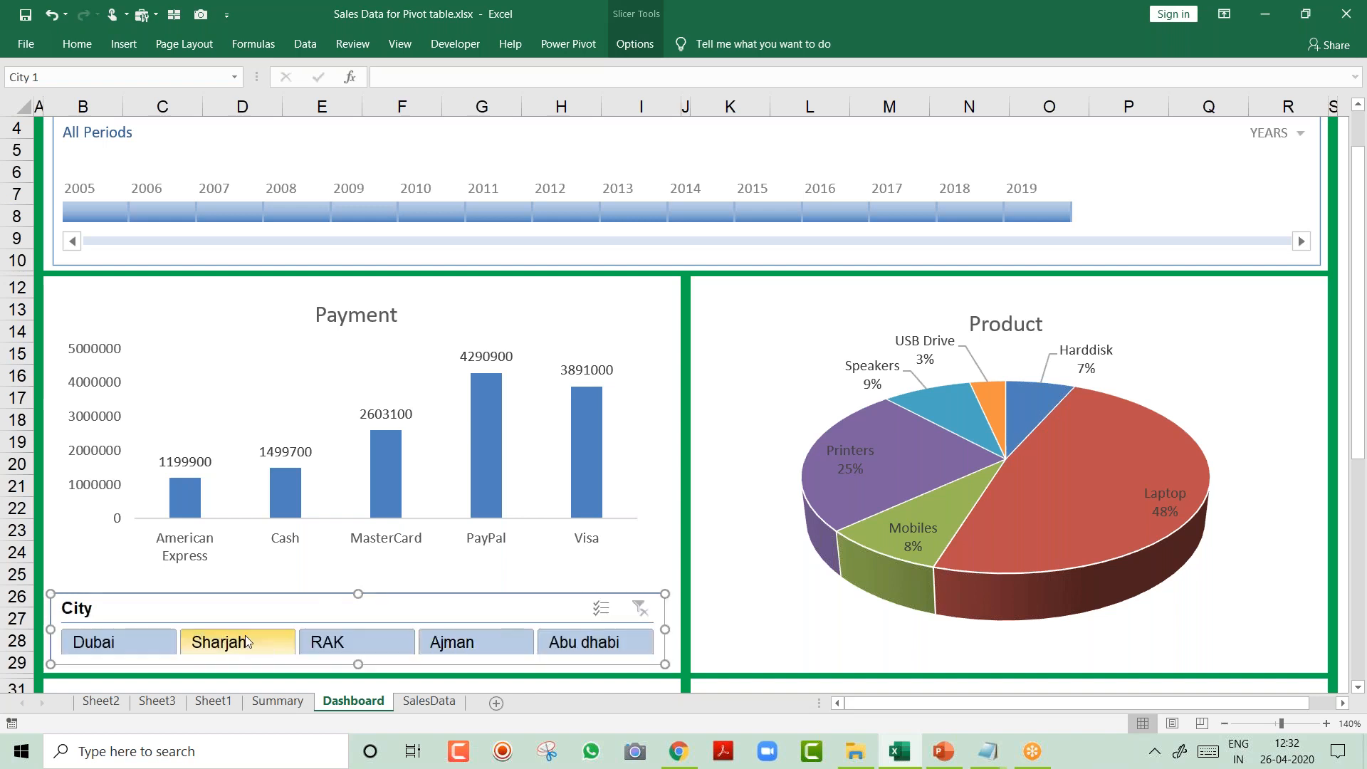
{"action": "left_click_drag", "start_coordinate": [356, 594], "coordinate": [358, 583]}
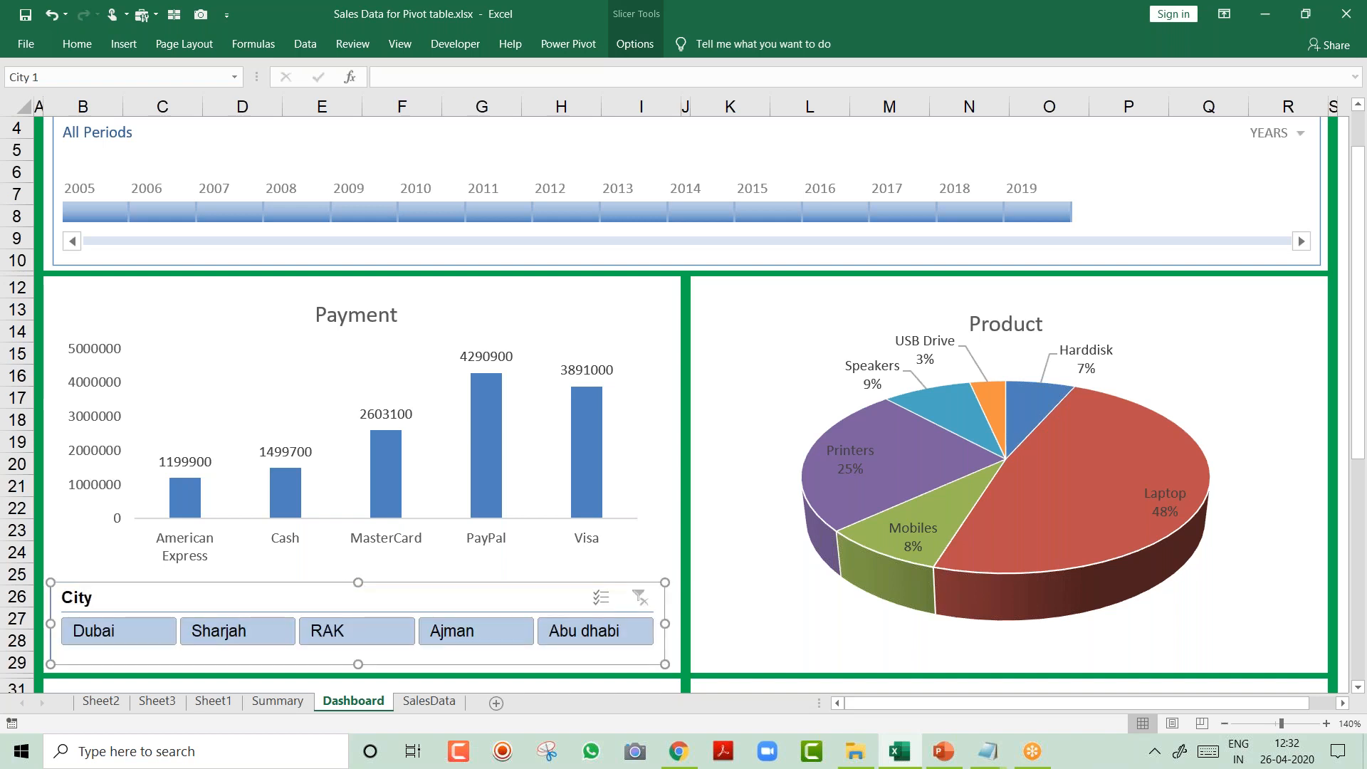
{"action": "key", "text": "Escape"}
{"action": "left_click", "coordinate": [1221, 314]}
{"action": "left_click_drag", "start_coordinate": [1309, 481], "coordinate": [1178, 482]}
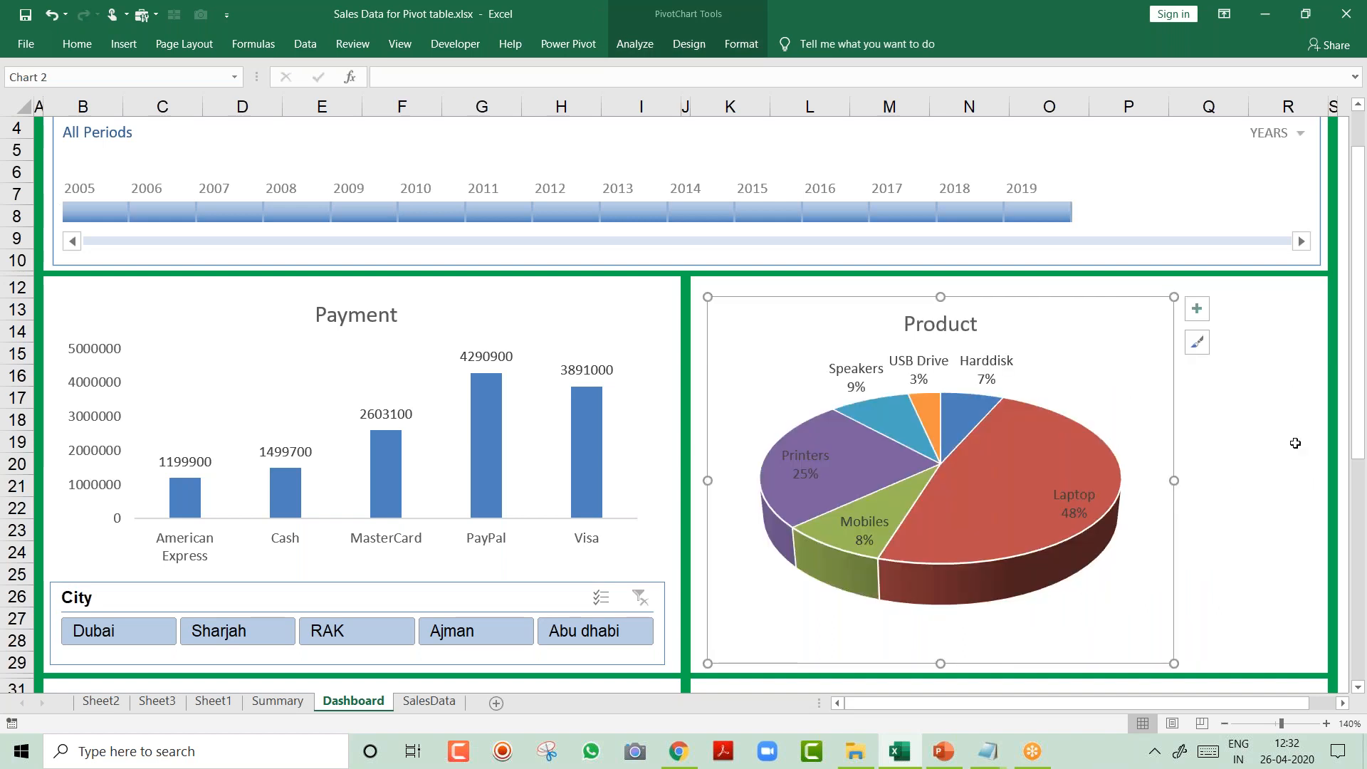
{"action": "key", "text": "ctrl+z"}
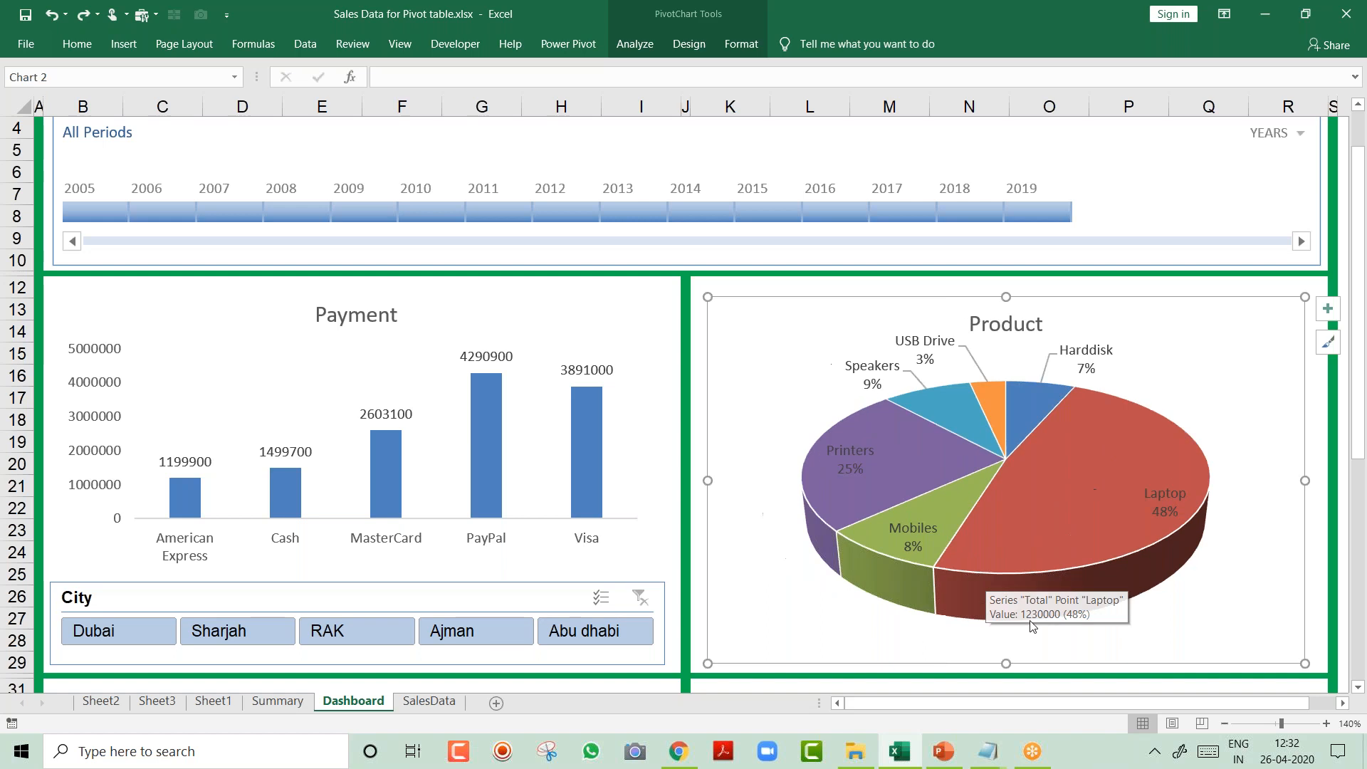
Shorten the Product chart from its lower edge to free space beneath it and insert a Sales Person slicer from it.
{"action": "left_click_drag", "start_coordinate": [1006, 664], "coordinate": [996, 581]}
{"action": "left_click", "coordinate": [968, 623]}
{"action": "left_click", "coordinate": [761, 298]}
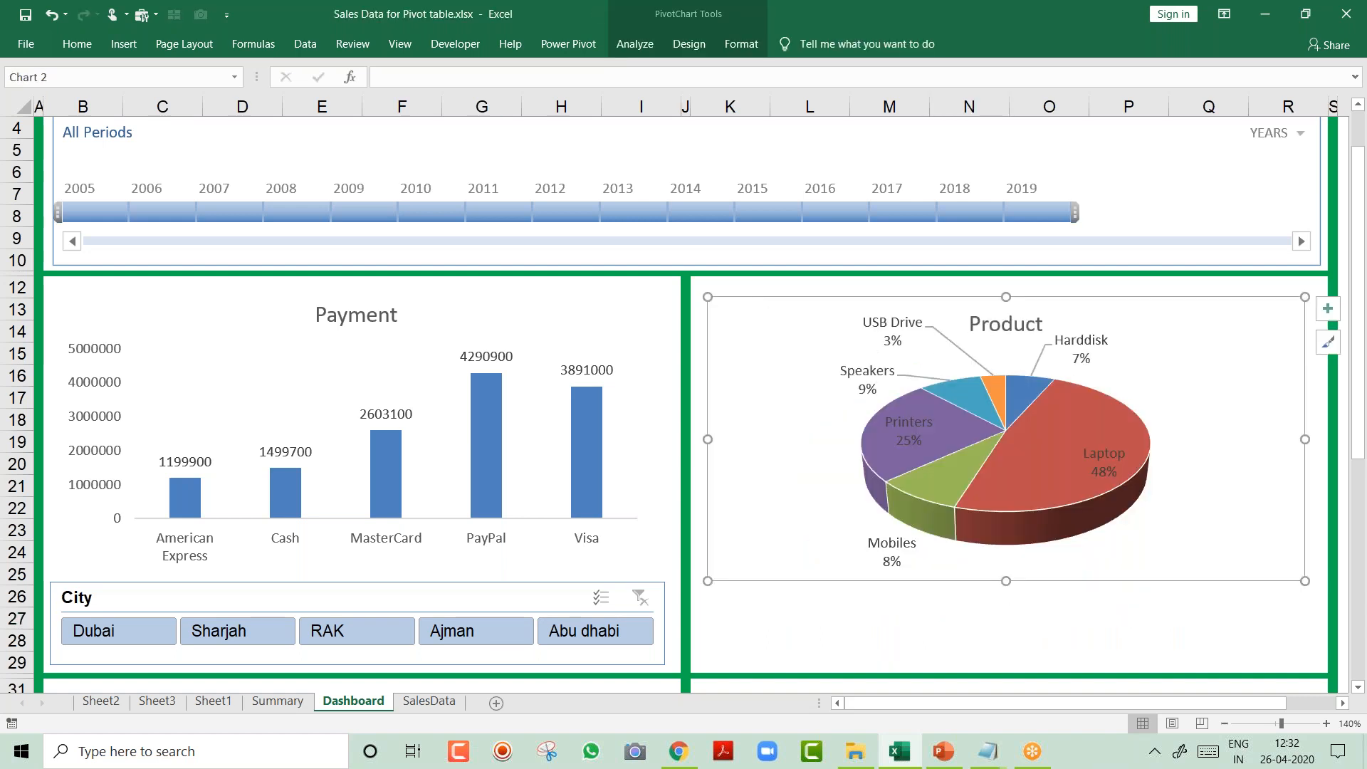
{"action": "left_click", "coordinate": [124, 43]}
{"action": "left_click", "coordinate": [960, 93]}
{"action": "left_click", "coordinate": [689, 478]}
{"action": "left_click", "coordinate": [769, 688]}
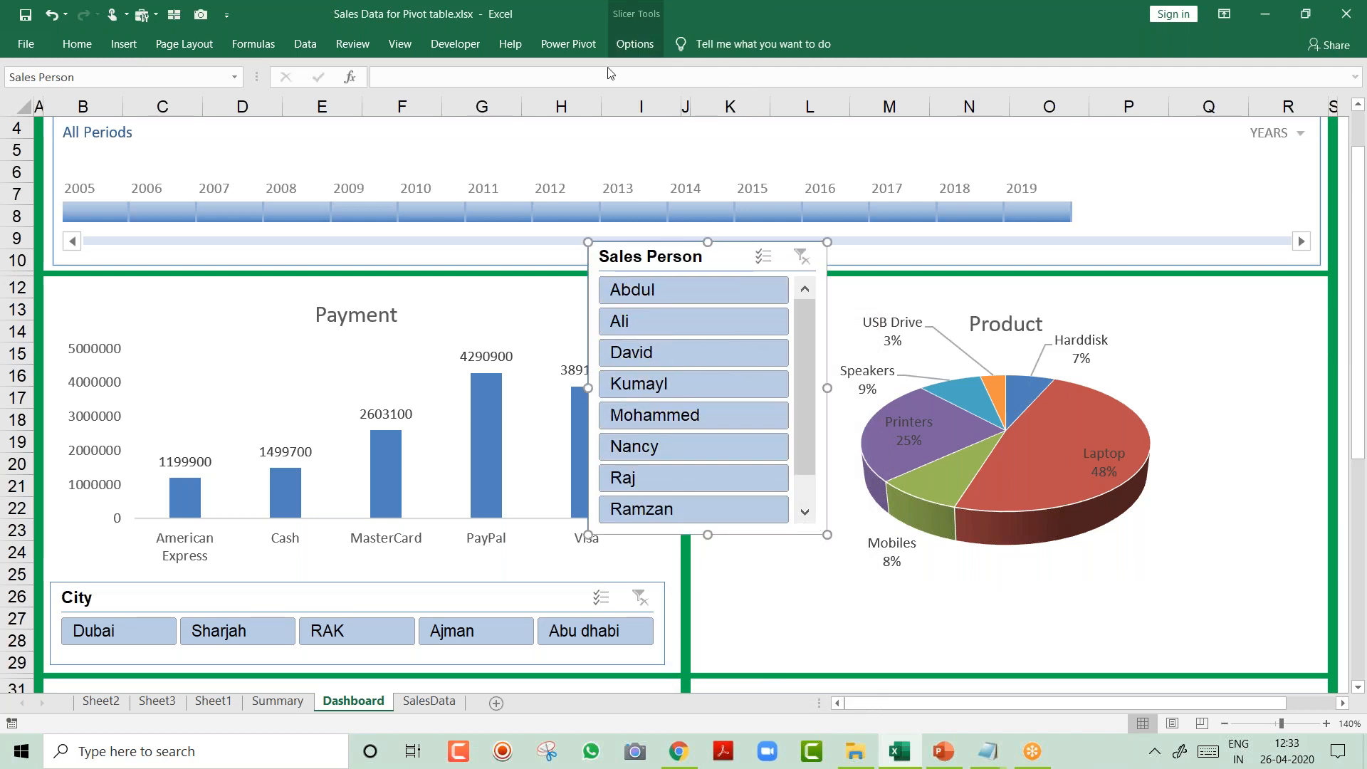
Arrange the Sales Person slicer's buttons in 8 columns and collapse the ribbon.
{"action": "left_click", "coordinate": [635, 44]}
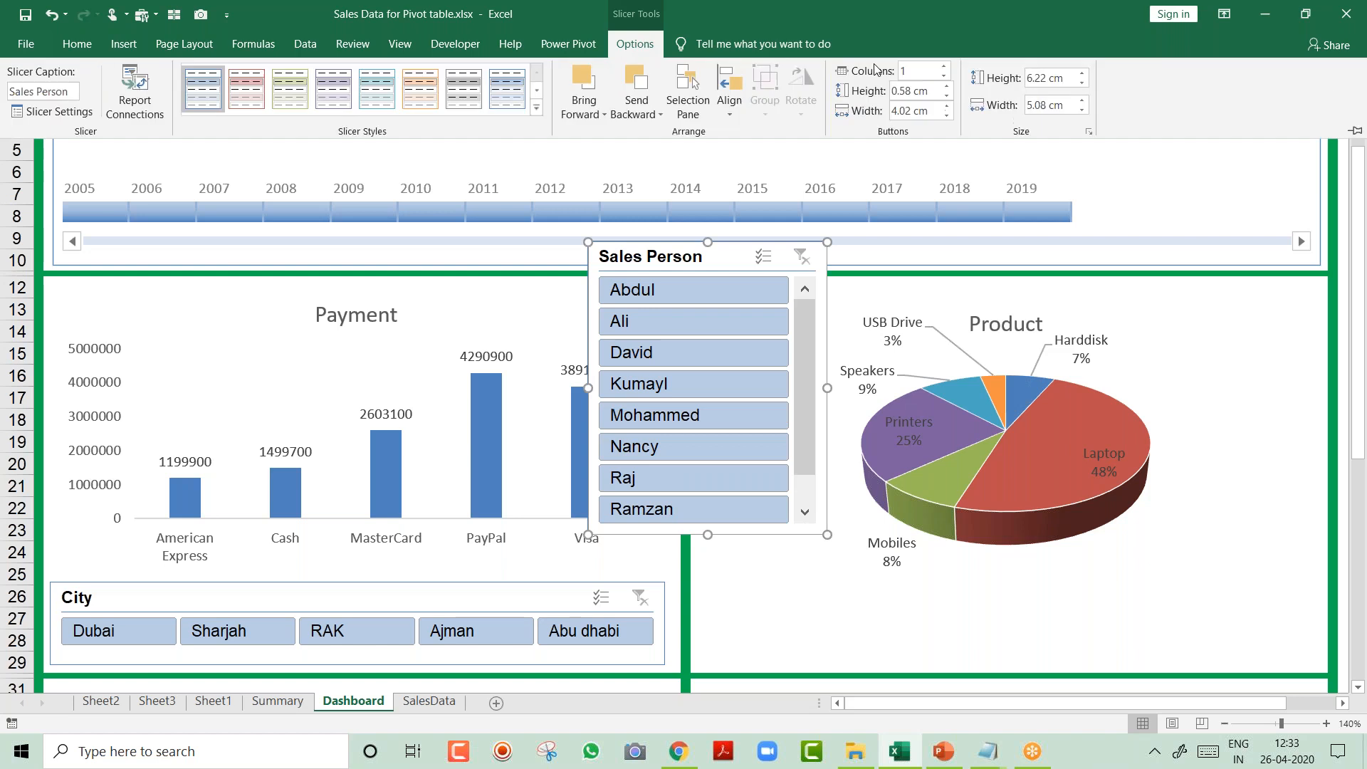
{"action": "left_click", "coordinate": [946, 65]}
{"action": "left_click", "coordinate": [945, 65]}
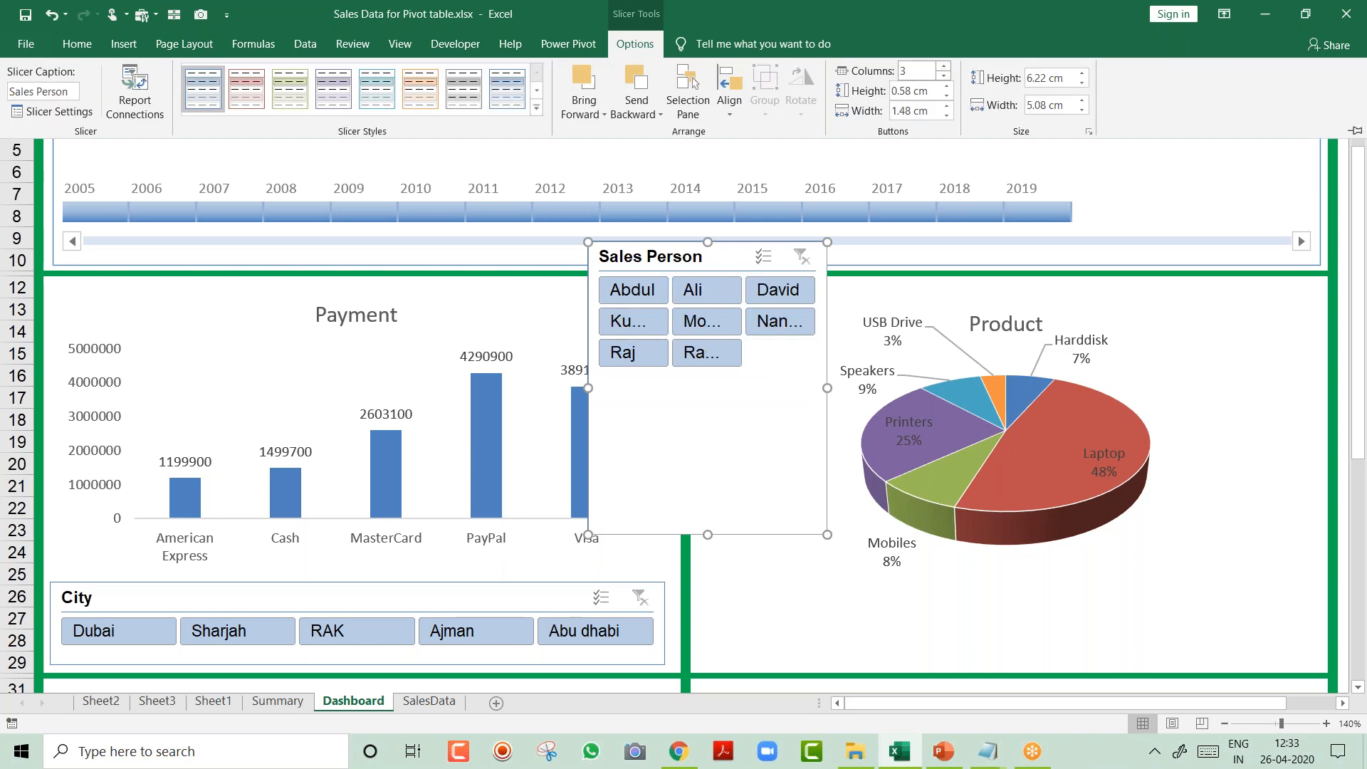
{"action": "left_click", "coordinate": [946, 65]}
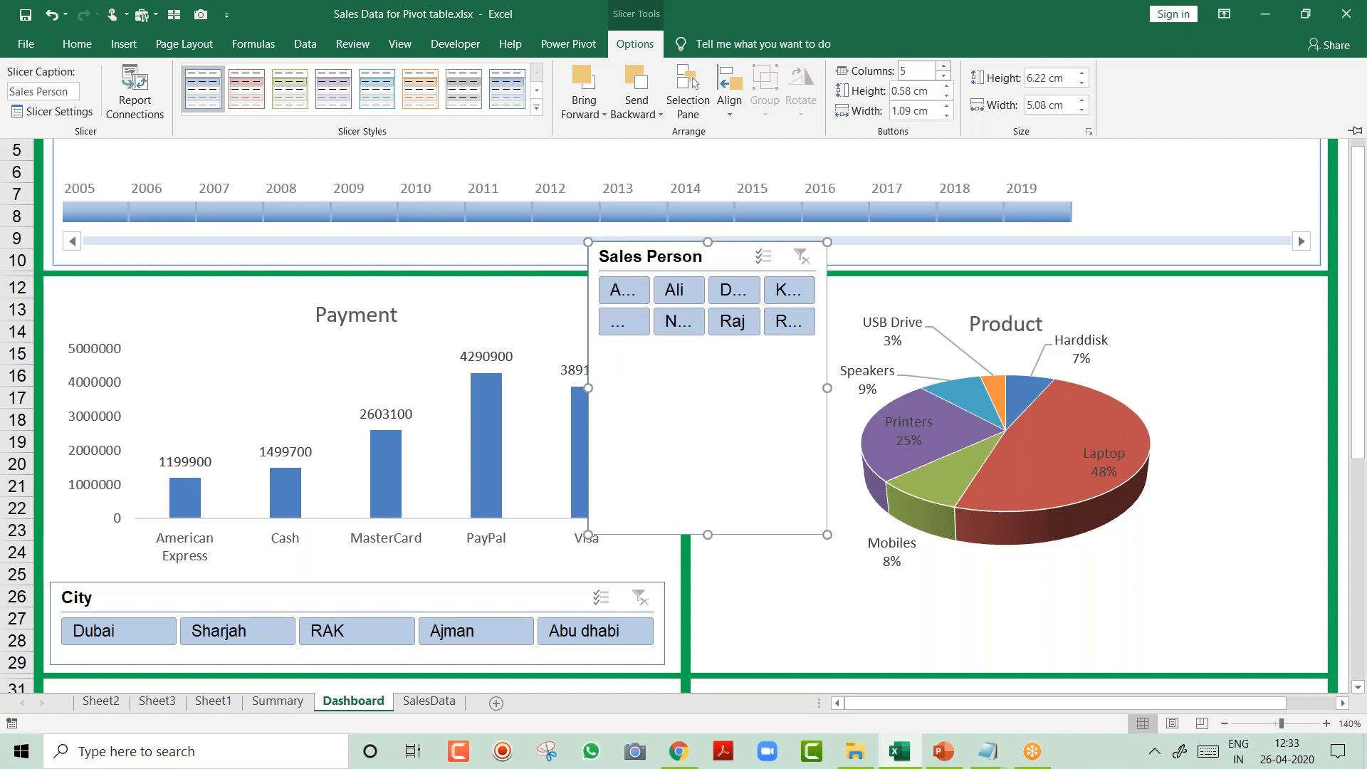
{"action": "left_click", "coordinate": [946, 66]}
{"action": "left_click", "coordinate": [945, 65]}
{"action": "left_click", "coordinate": [946, 66]}
{"action": "left_click", "coordinate": [946, 66]}
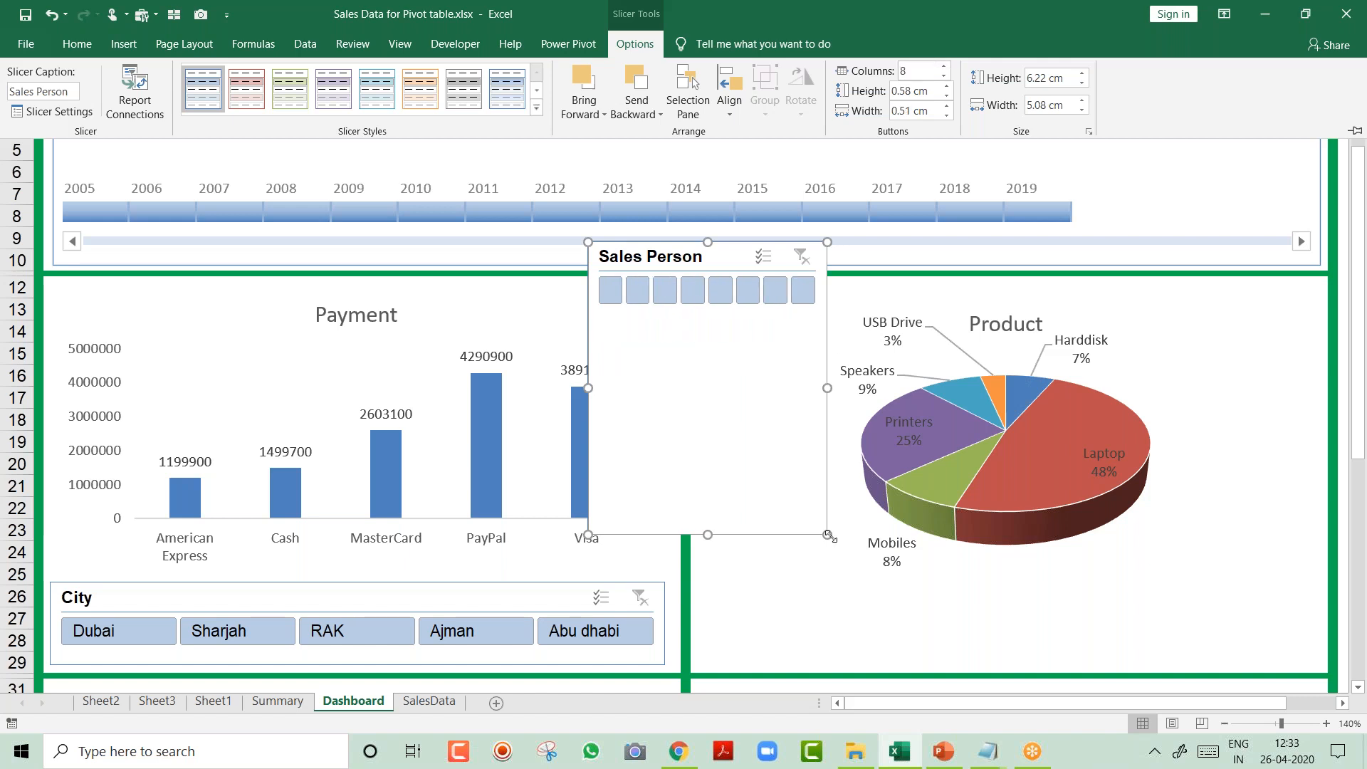
{"action": "key", "text": "ctrl+F1"}
Widen and flatten the Sales Person slicer into a one-row strip and fit it beneath the Product chart, level with the City slicer.
{"action": "left_click_drag", "start_coordinate": [827, 534], "coordinate": [1257, 381]}
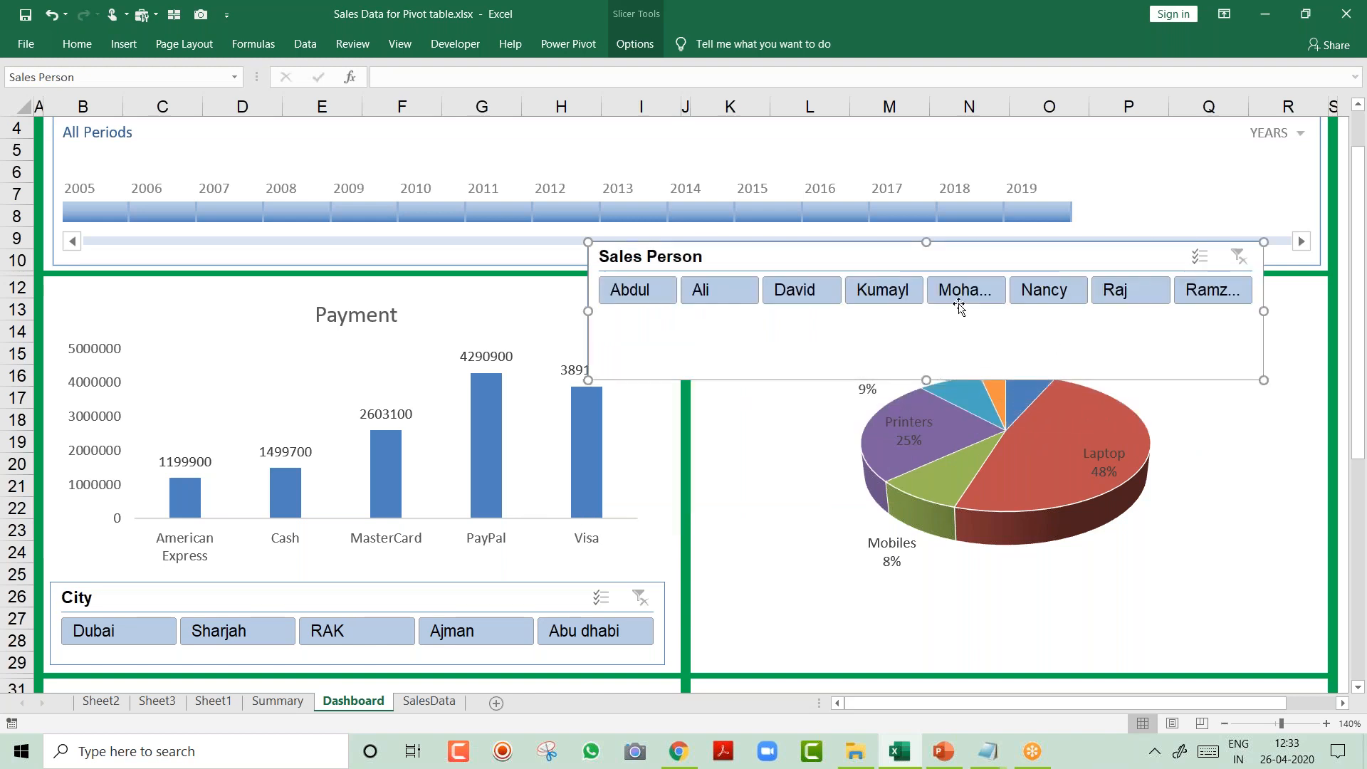
{"action": "left_click_drag", "start_coordinate": [965, 345], "coordinate": [1002, 598]}
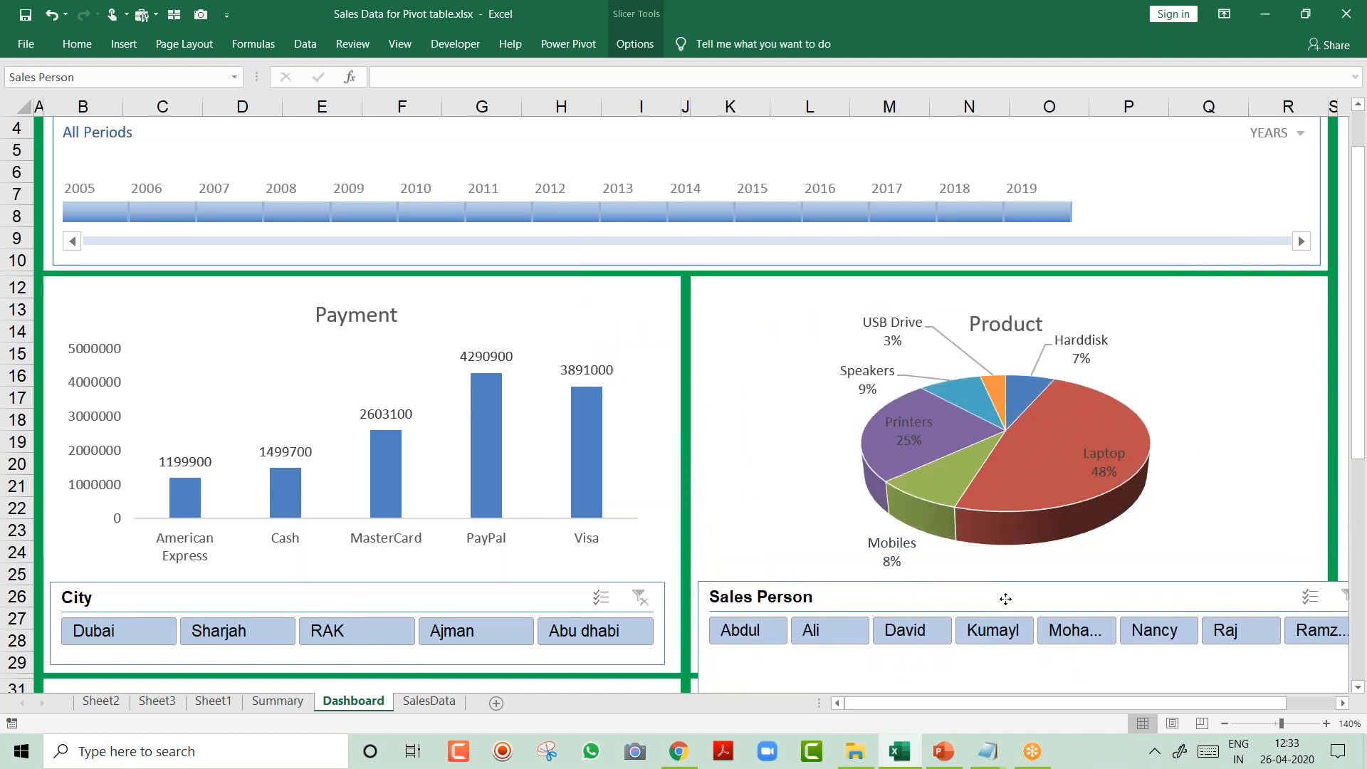
{"action": "left_click", "coordinate": [1224, 723]}
{"action": "left_click", "coordinate": [1225, 724]}
{"action": "left_click_drag", "start_coordinate": [1174, 599], "coordinate": [1132, 580]}
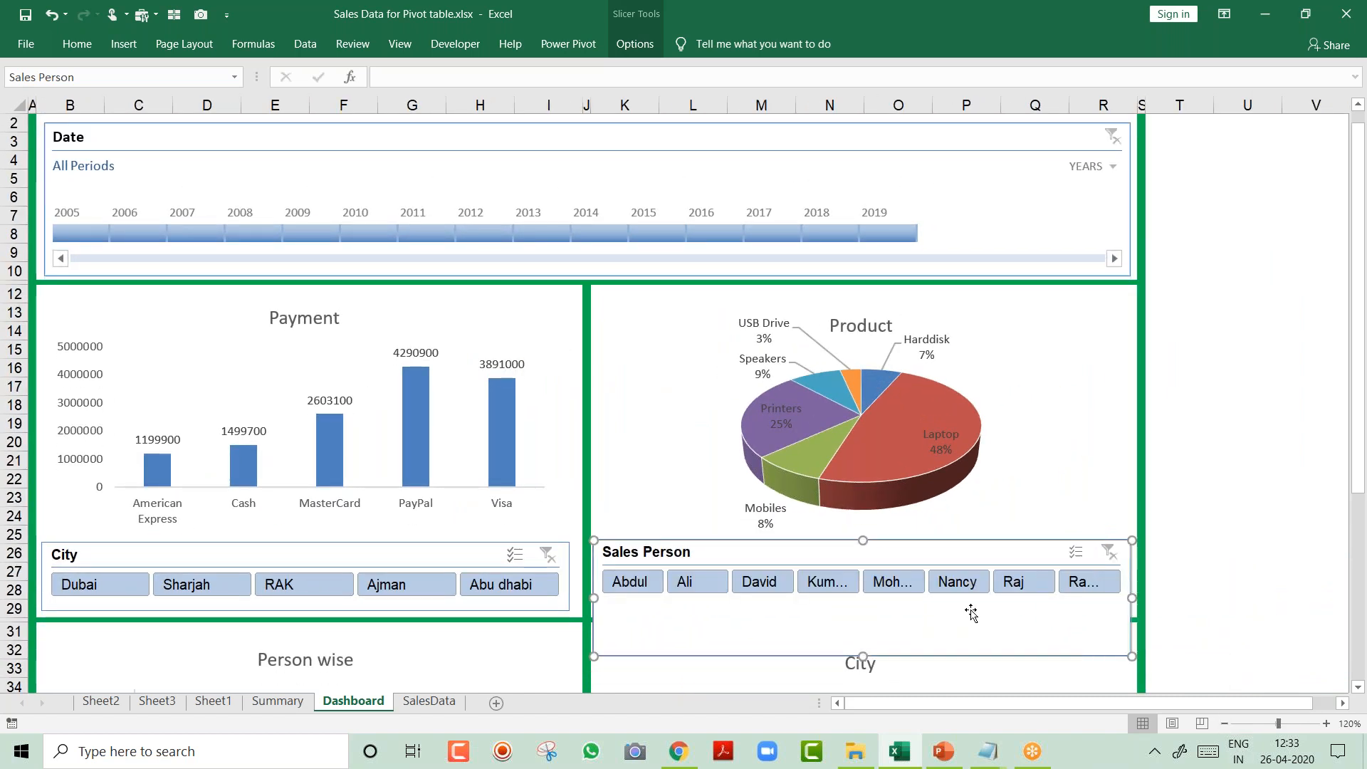
{"action": "left_click_drag", "start_coordinate": [861, 656], "coordinate": [860, 610]}
{"action": "left_click", "coordinate": [1183, 552]}
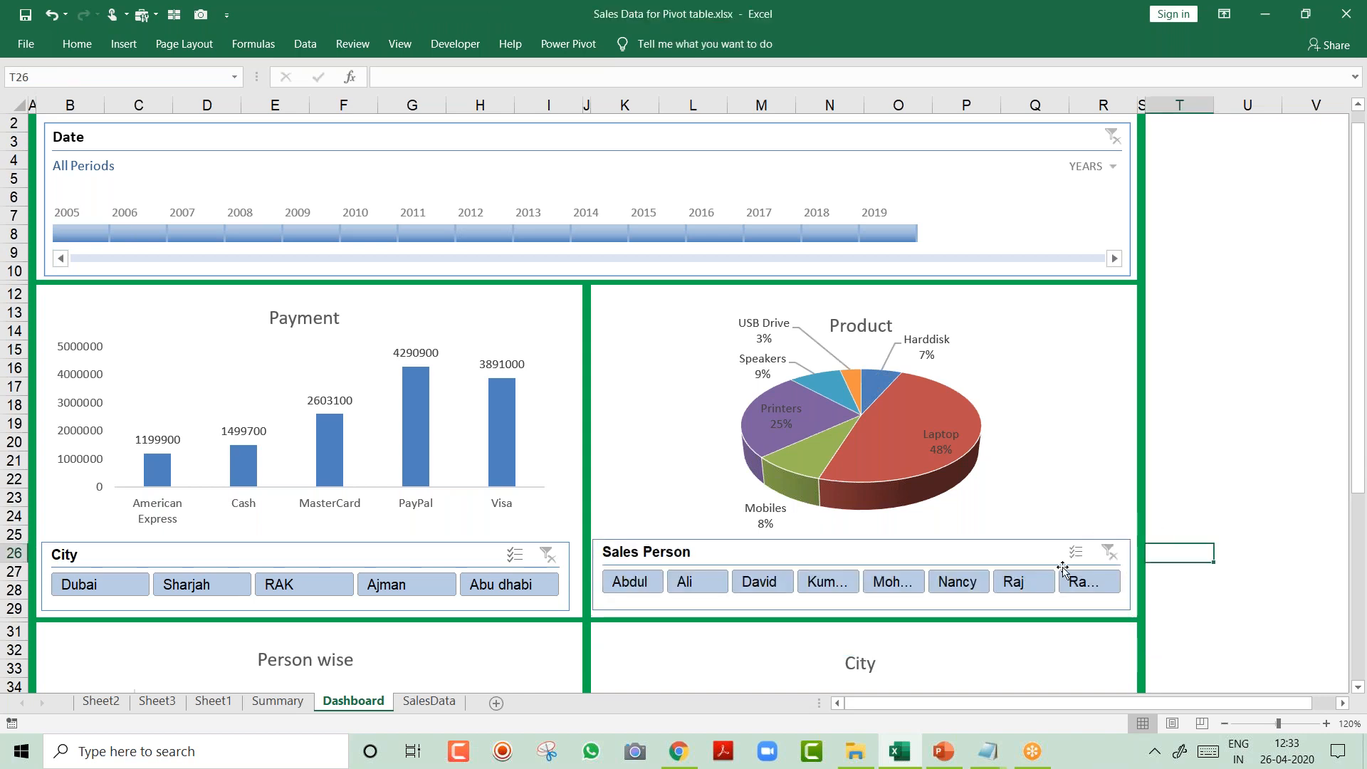
{"action": "left_click_drag", "start_coordinate": [956, 550], "coordinate": [959, 551]}
{"action": "left_click", "coordinate": [1248, 386]}
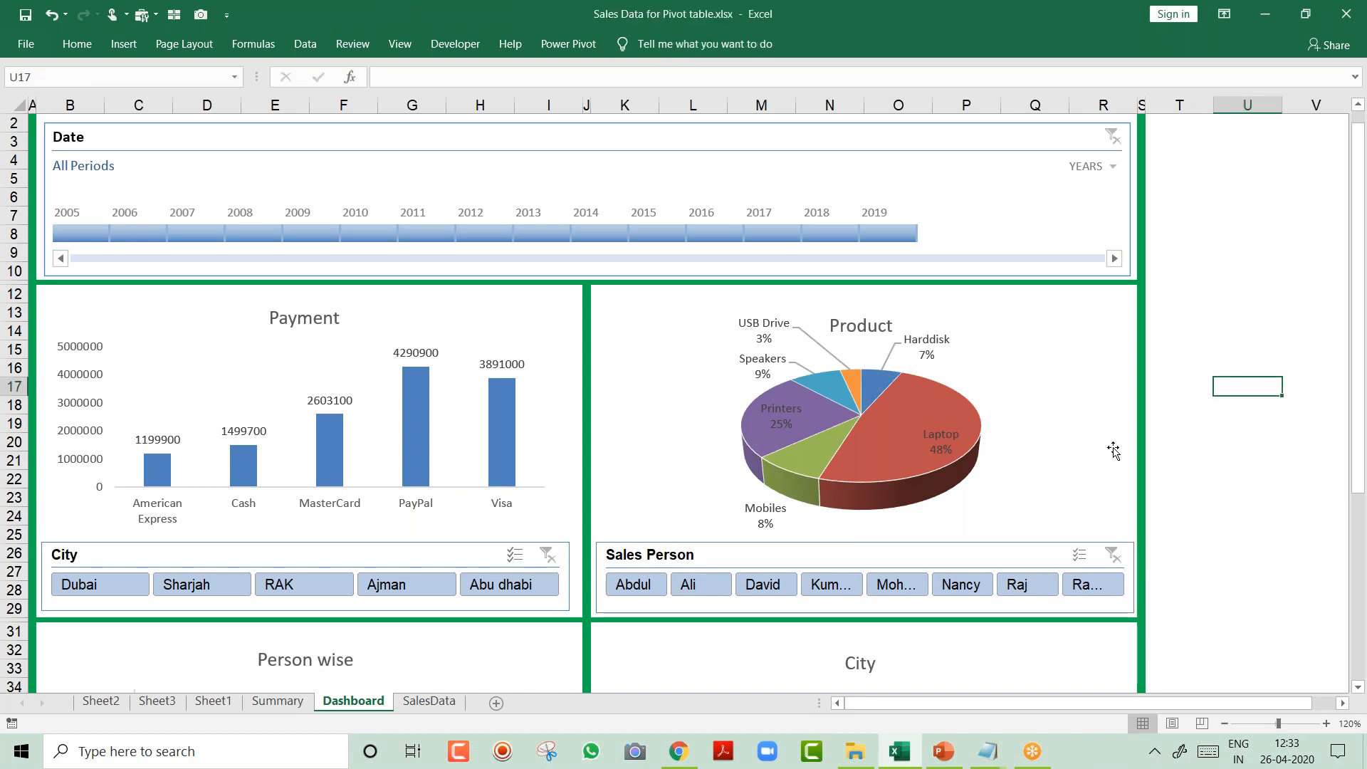
Set the sheet zoom to 100% and filter by the year 2010 on the Date timeline.
{"action": "left_click", "coordinate": [1225, 724]}
{"action": "left_click", "coordinate": [1225, 723]}
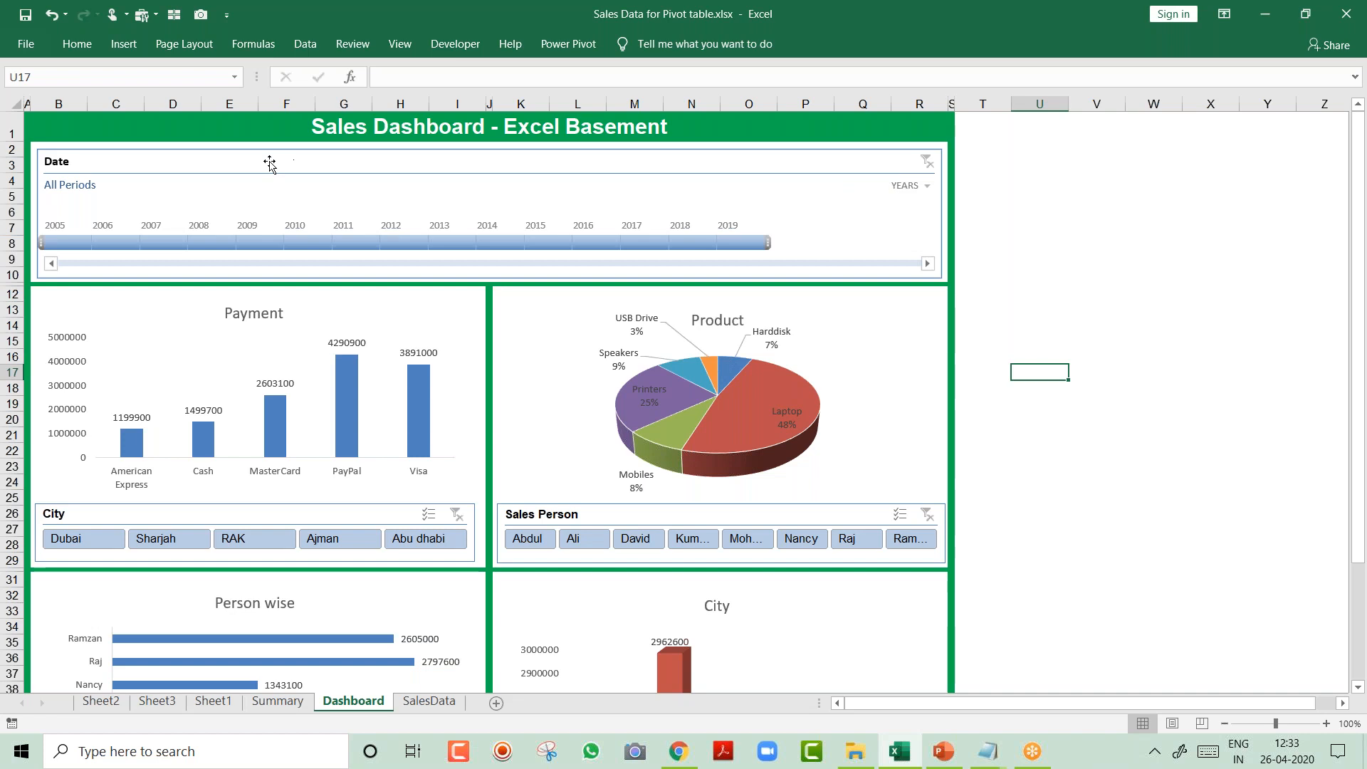
{"action": "left_click", "coordinate": [316, 242]}
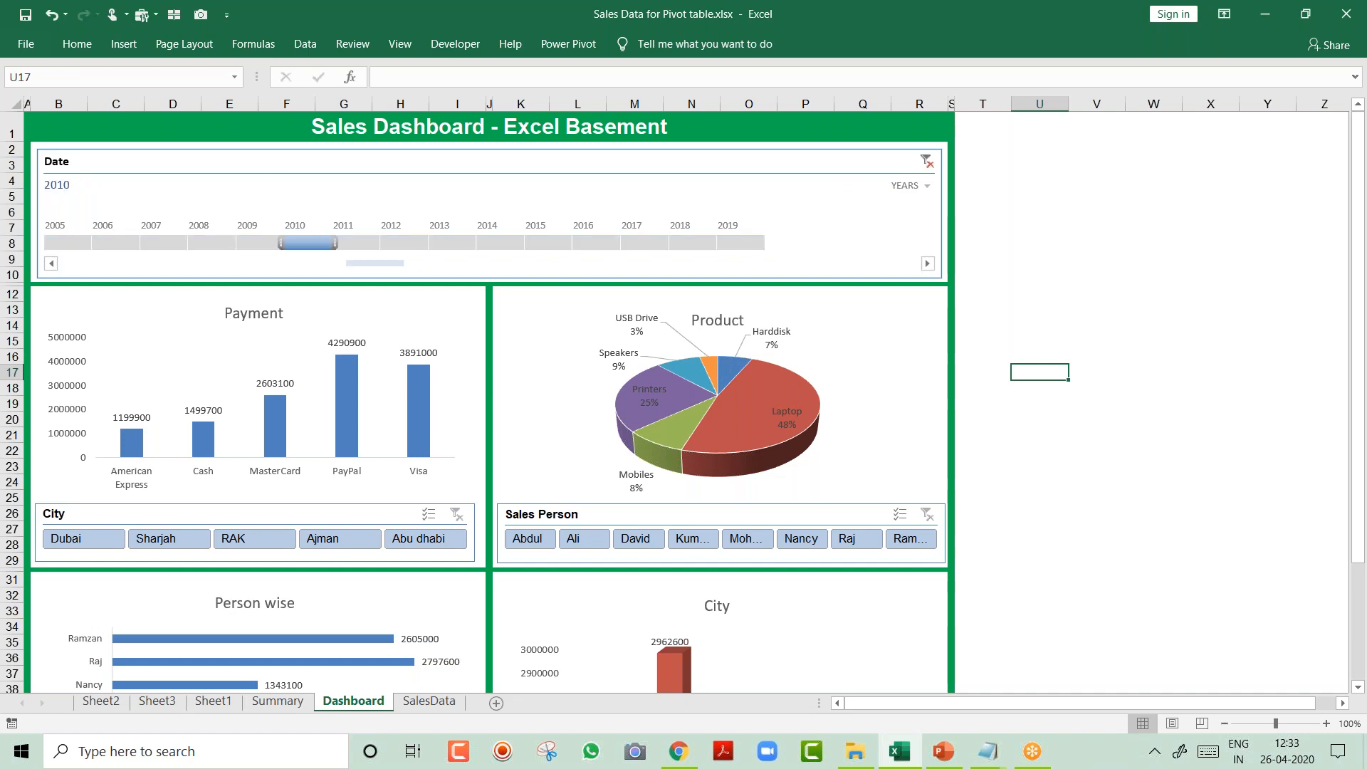
Move the Date timeline filter to the year 2014 and clear the timeline filter to cover all periods.
{"action": "left_click_drag", "start_coordinate": [358, 248], "coordinate": [553, 241]}
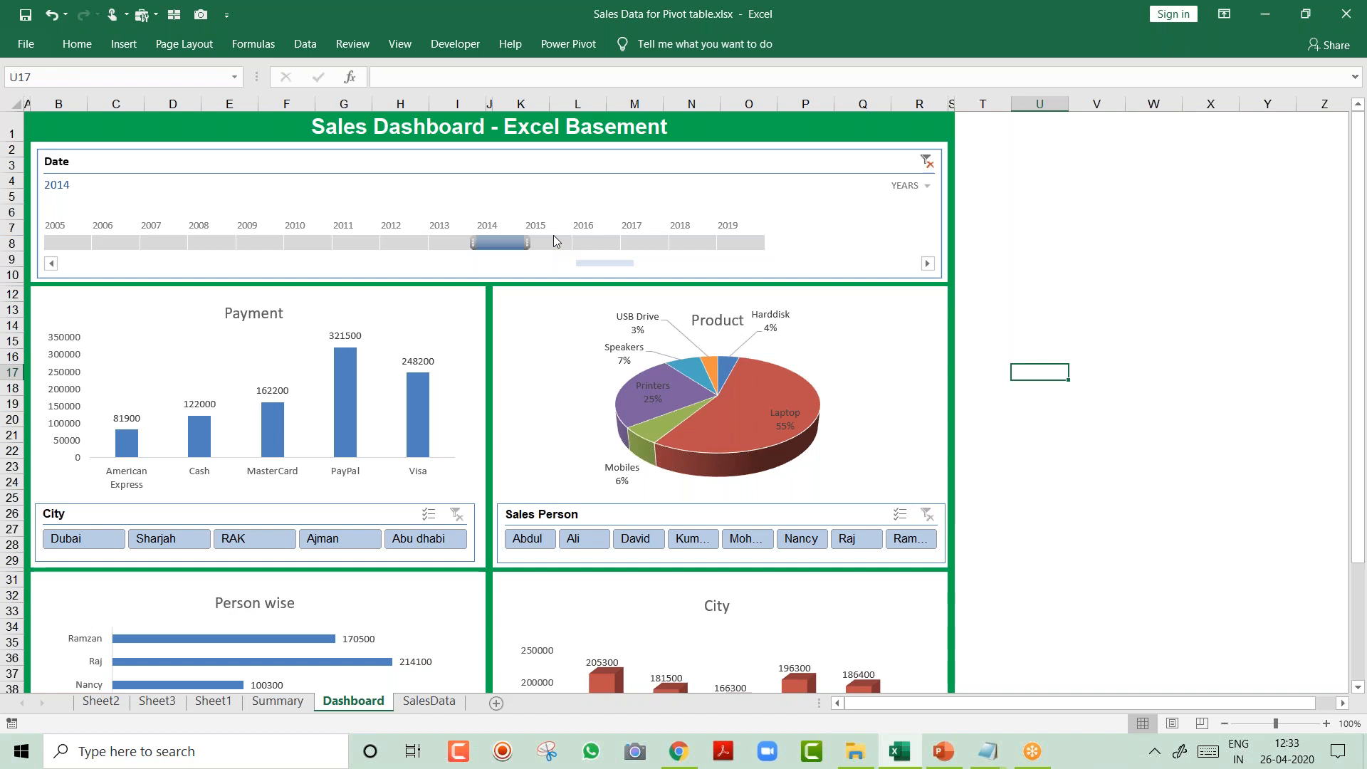
{"action": "left_click", "coordinate": [926, 162]}
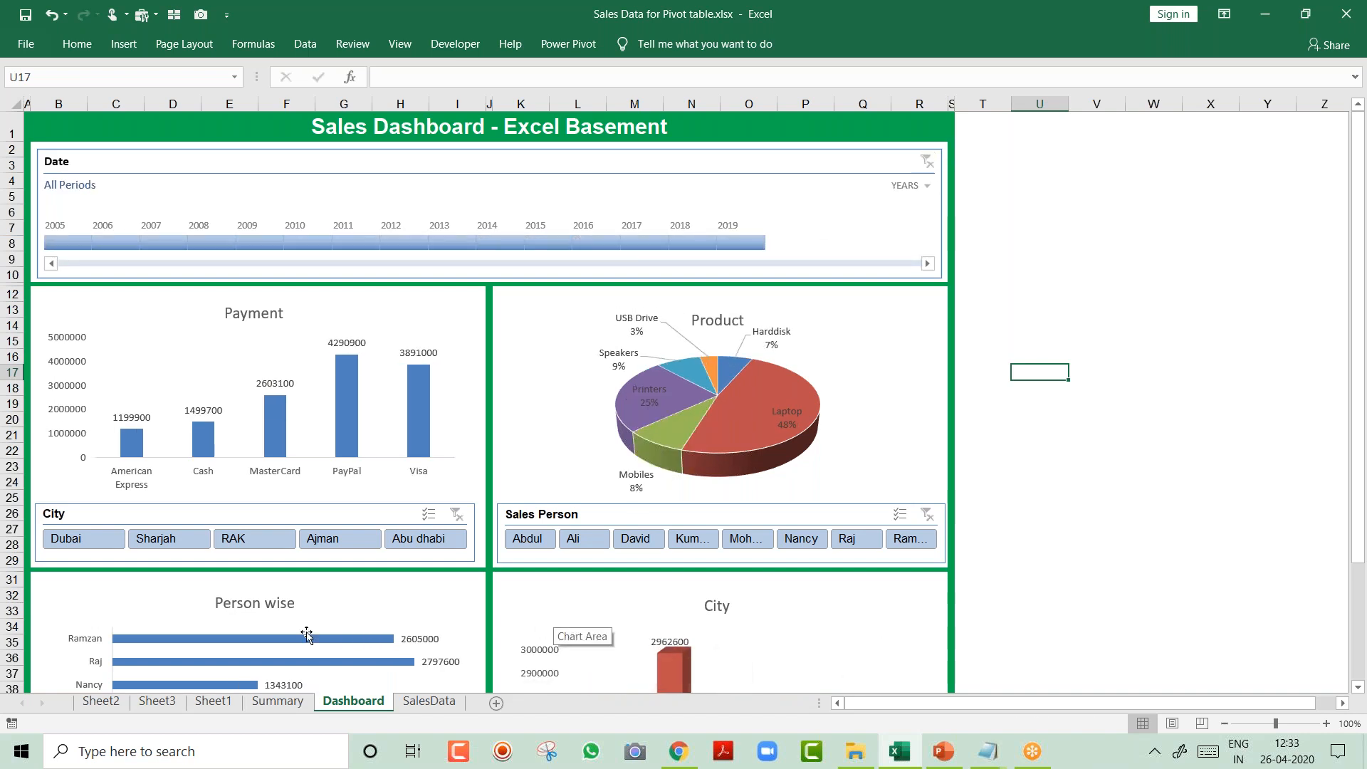
Test the City slicer by filtering the Payment chart by individual cities, including Sharjah, Abu dhabi and Dubai, and clear the City filter.
{"action": "left_click", "coordinate": [87, 538]}
{"action": "left_click", "coordinate": [152, 543], "text": "ctrl"}
{"action": "left_click", "coordinate": [153, 541]}
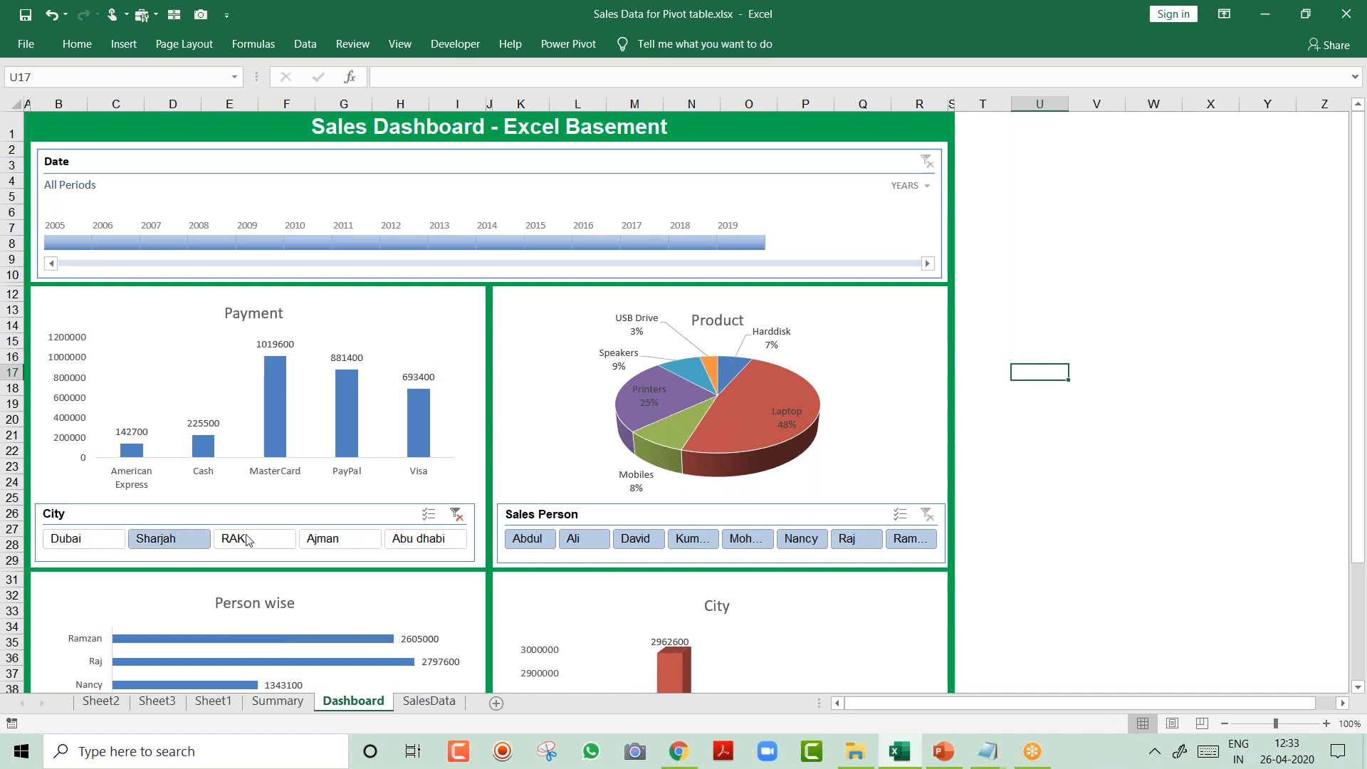
{"action": "left_click", "coordinate": [249, 540]}
{"action": "left_click", "coordinate": [349, 545]}
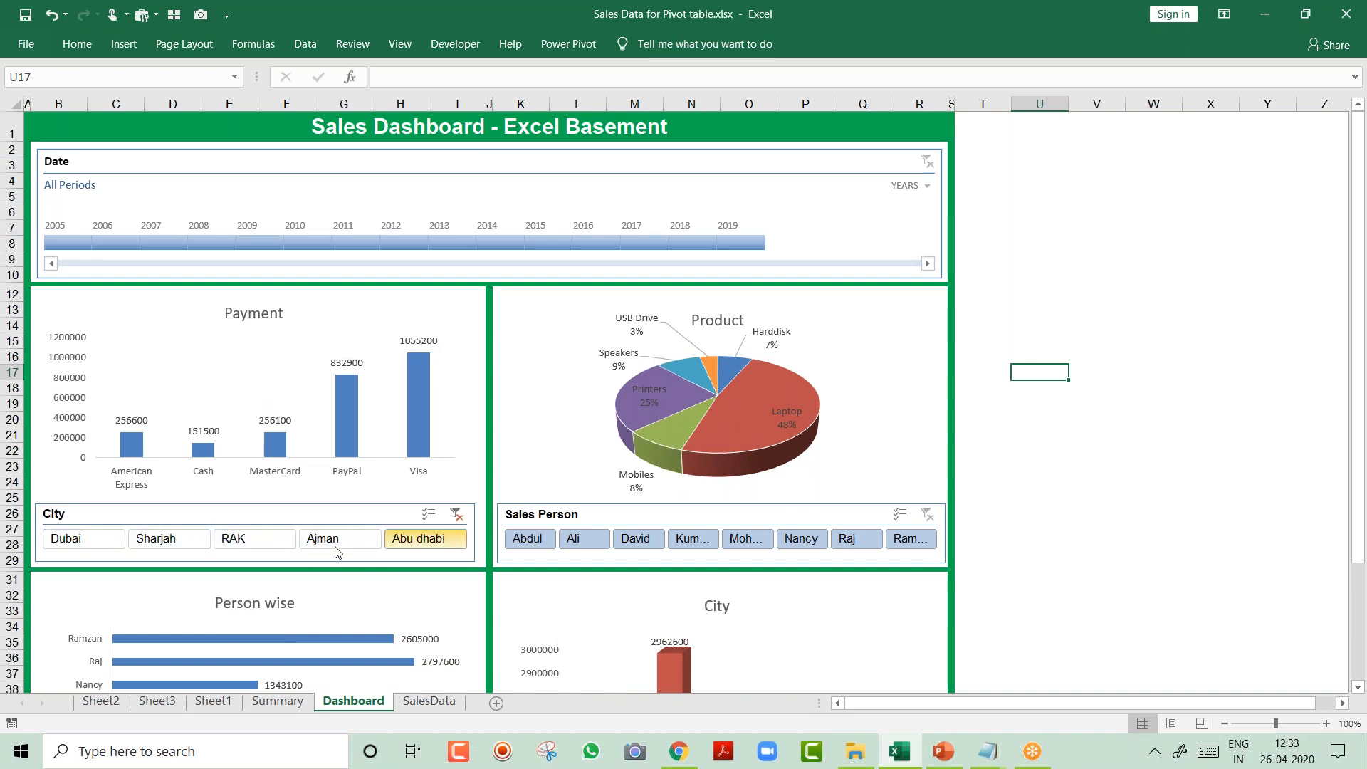
{"action": "left_click", "coordinate": [283, 545]}
{"action": "left_click", "coordinate": [178, 545]}
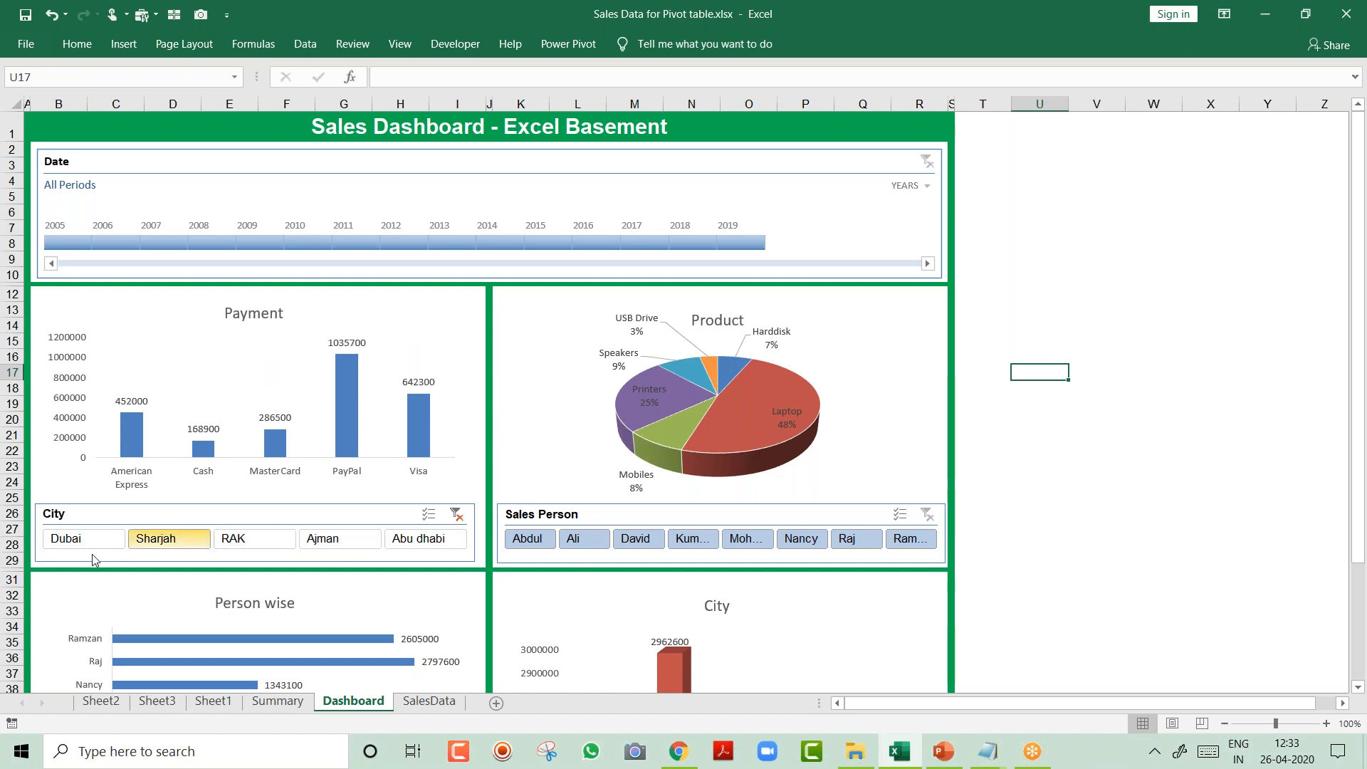
{"action": "left_click", "coordinate": [85, 544], "text": "ctrl"}
{"action": "left_click", "coordinate": [85, 543]}
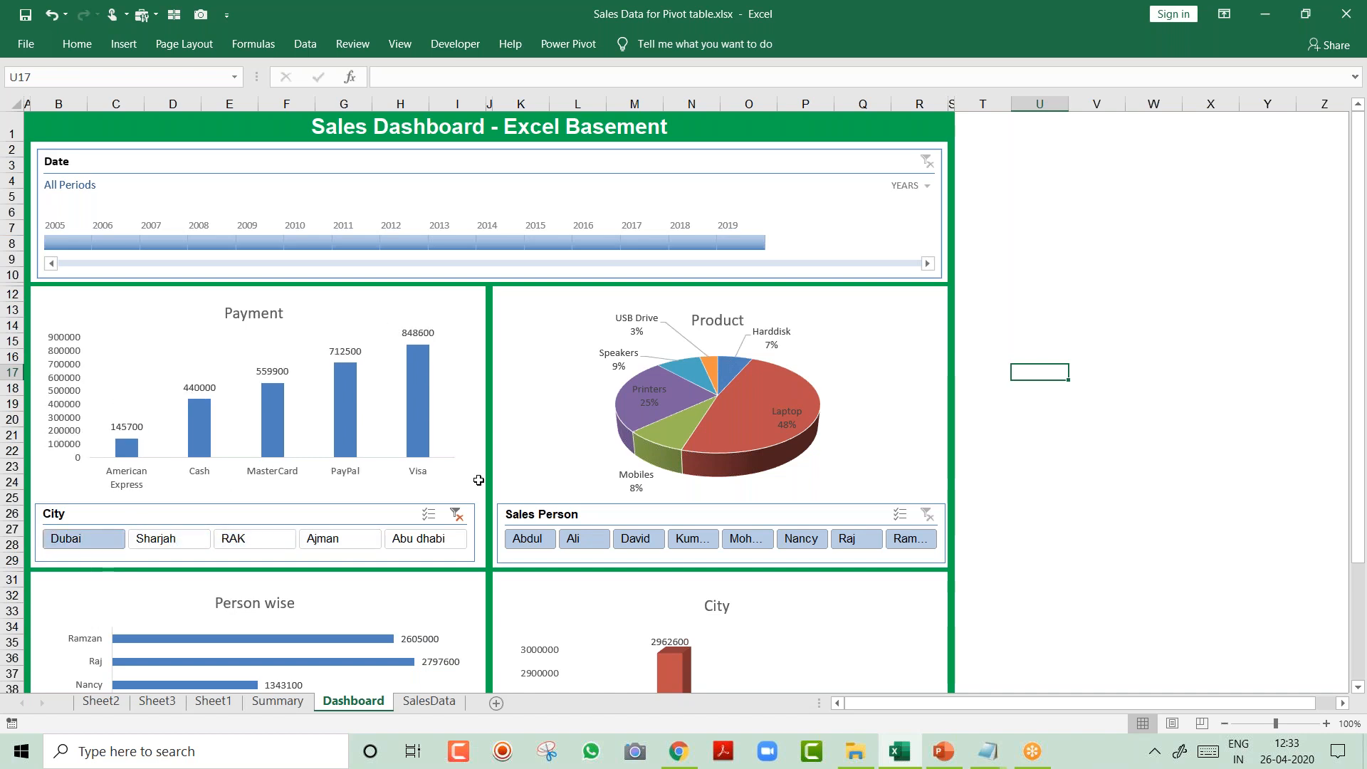
{"action": "left_click", "coordinate": [455, 514]}
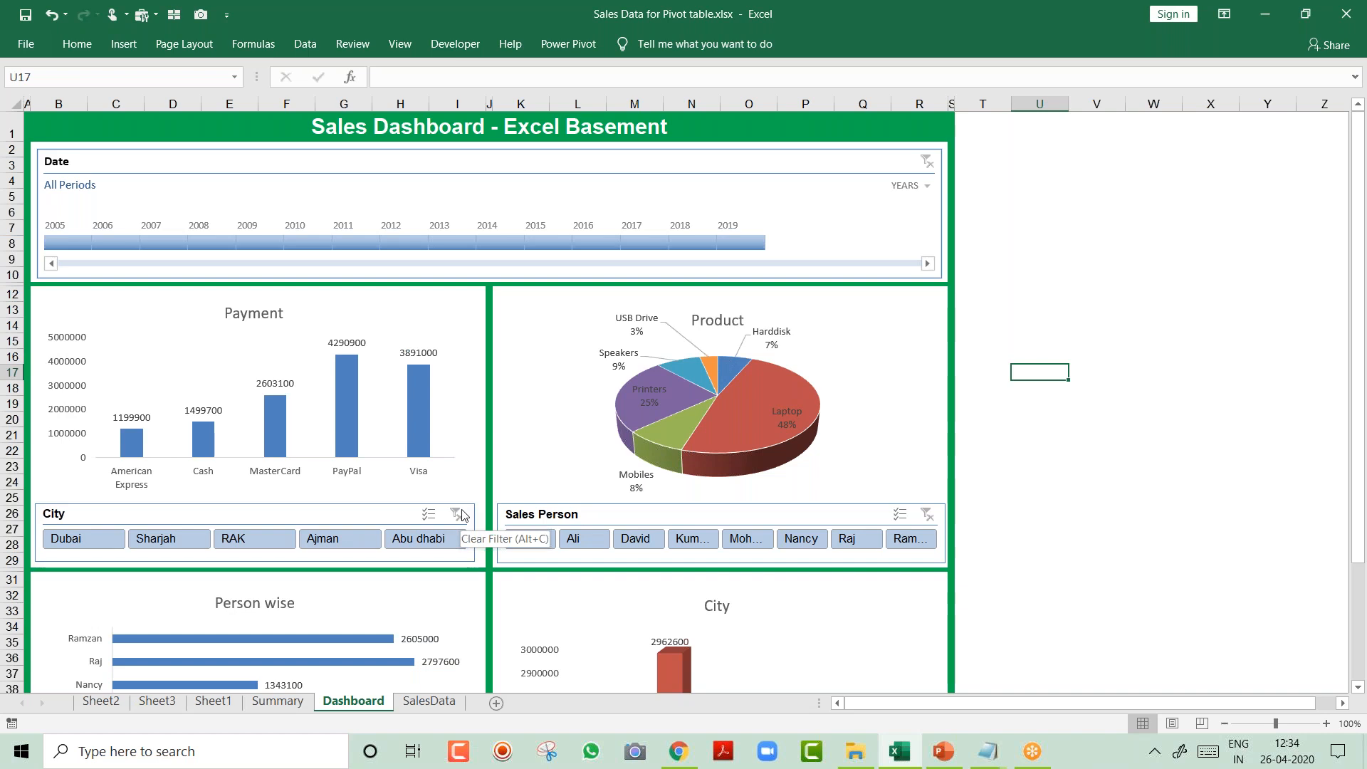
Test the Sales Person slicer by filtering the Product chart by one sales person after another, and clear the Sales Person filter.
{"action": "left_click", "coordinate": [636, 539]}
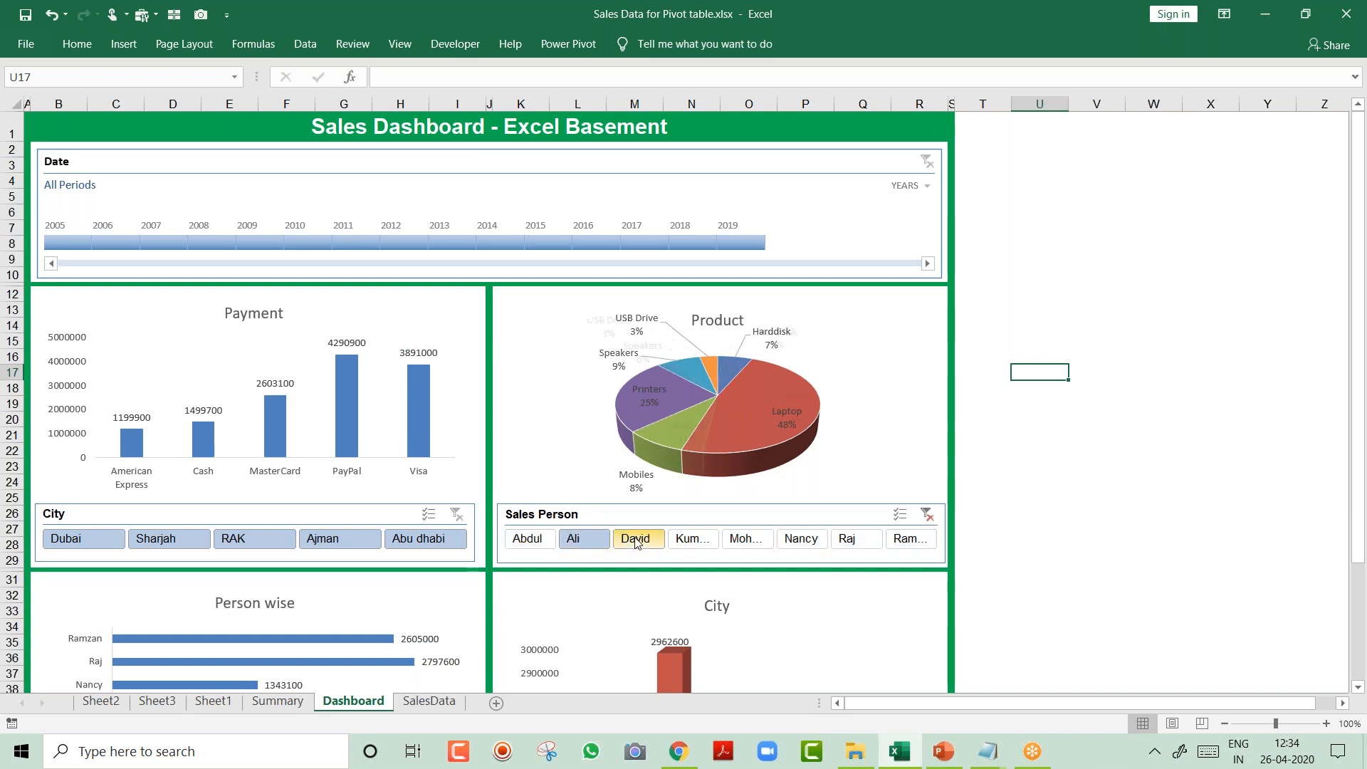
{"action": "left_click", "coordinate": [687, 540]}
{"action": "left_click", "coordinate": [744, 539]}
{"action": "left_click", "coordinate": [799, 540]}
{"action": "left_click", "coordinate": [841, 541]}
{"action": "left_click", "coordinate": [896, 541]}
{"action": "left_click", "coordinate": [802, 543]}
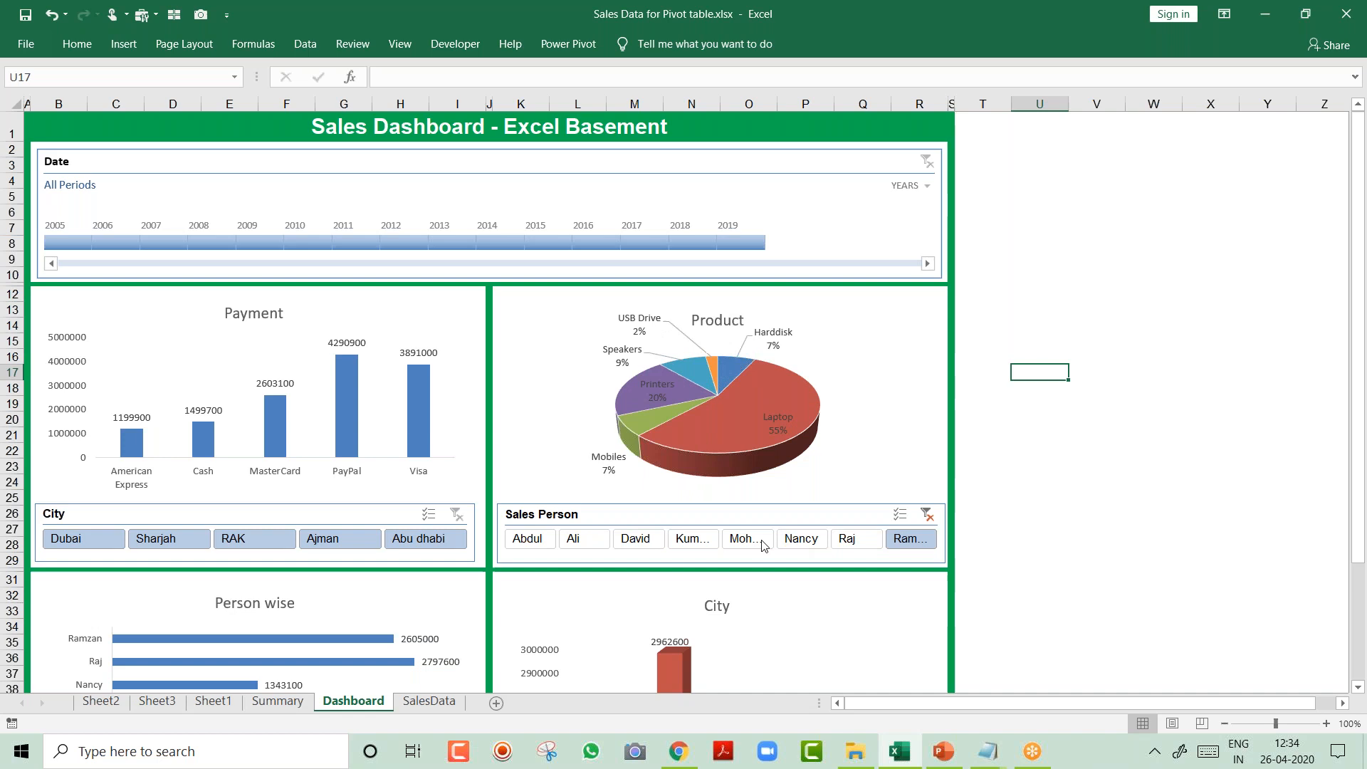
{"action": "left_click", "coordinate": [691, 540]}
{"action": "left_click", "coordinate": [636, 539]}
{"action": "left_click", "coordinate": [583, 539]}
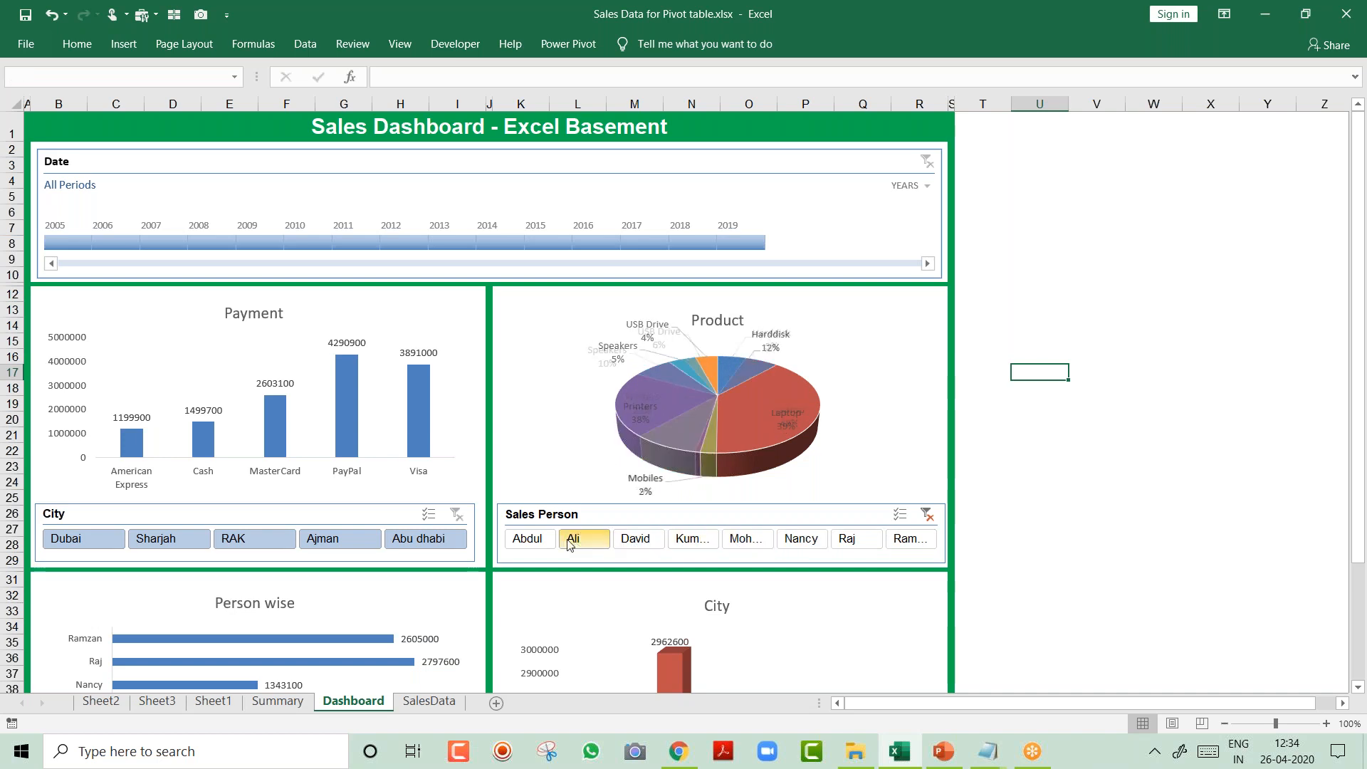
{"action": "left_click", "coordinate": [528, 540]}
{"action": "left_click", "coordinate": [636, 539]}
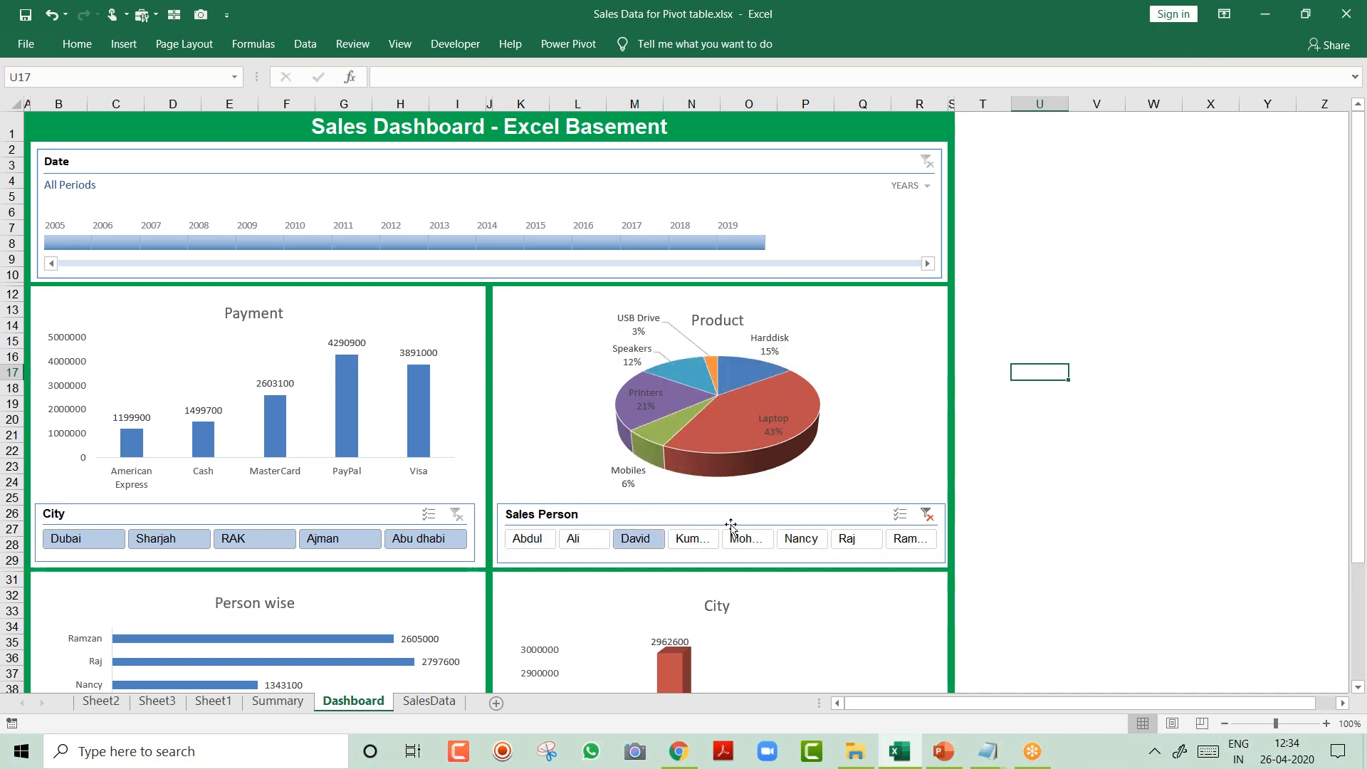
{"action": "left_click", "coordinate": [691, 539]}
{"action": "left_click", "coordinate": [746, 539]}
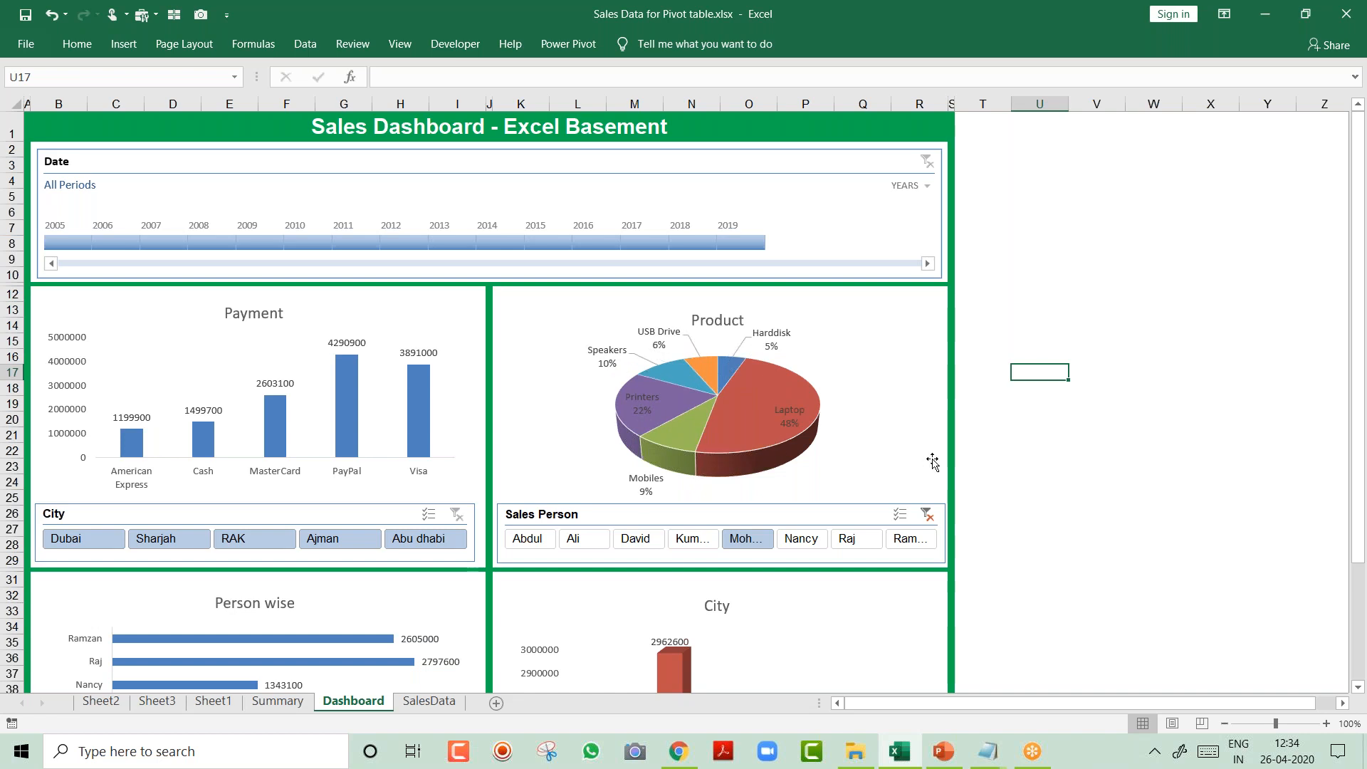
{"action": "left_click", "coordinate": [927, 515]}
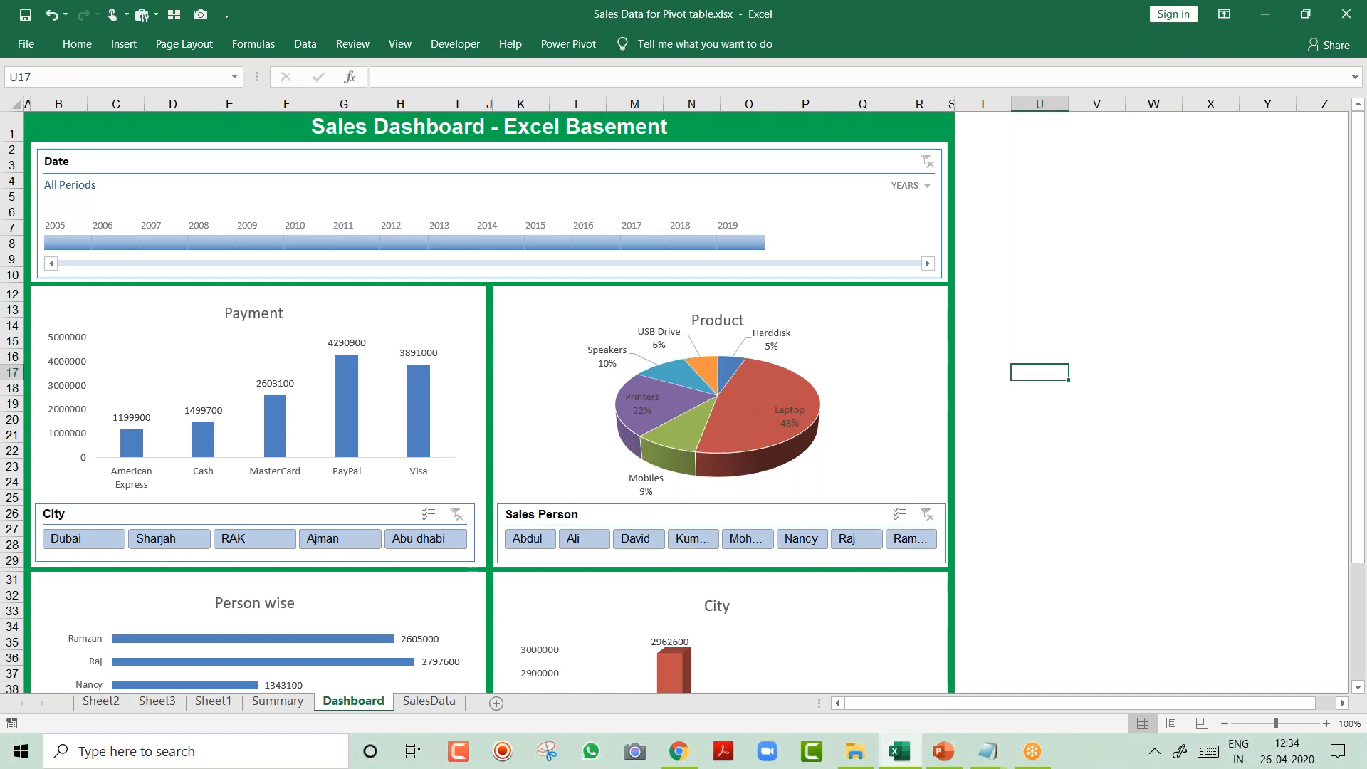
Filter the dashboard by 2017 and several earlier single years on the Date timeline, clear the timeline filter and deselect it.
{"action": "left_click", "coordinate": [593, 244]}
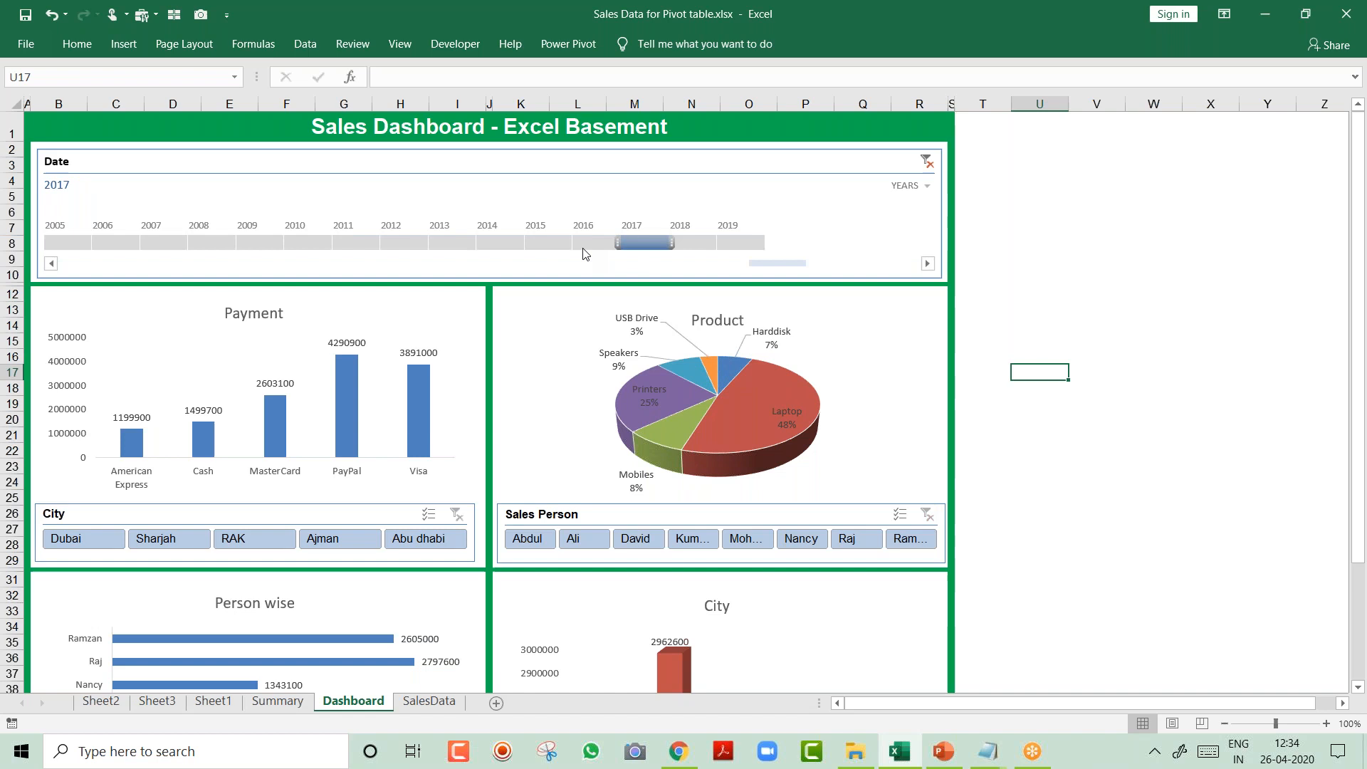
{"action": "left_click", "coordinate": [540, 244]}
{"action": "left_click", "coordinate": [487, 244]}
{"action": "left_click", "coordinate": [433, 244]}
{"action": "left_click", "coordinate": [926, 161]}
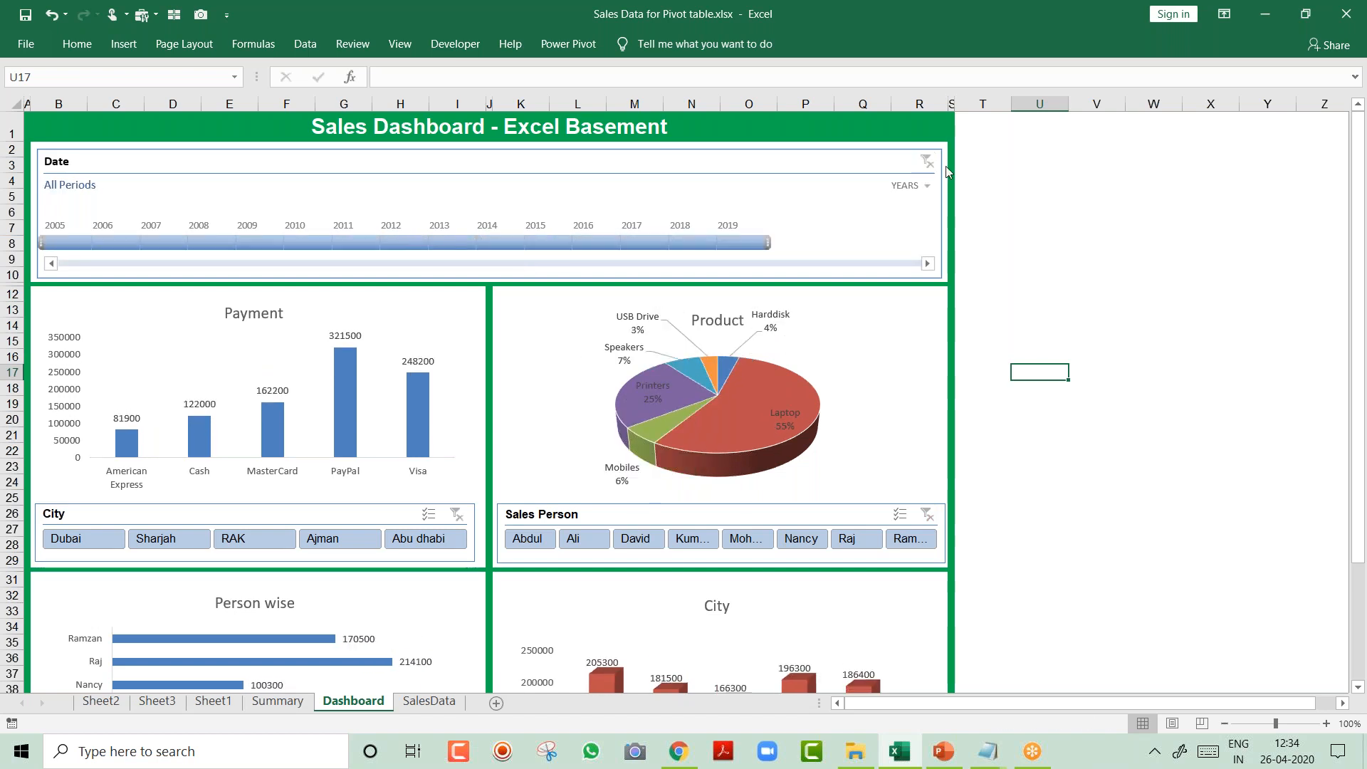
{"action": "left_click", "coordinate": [1088, 259]}
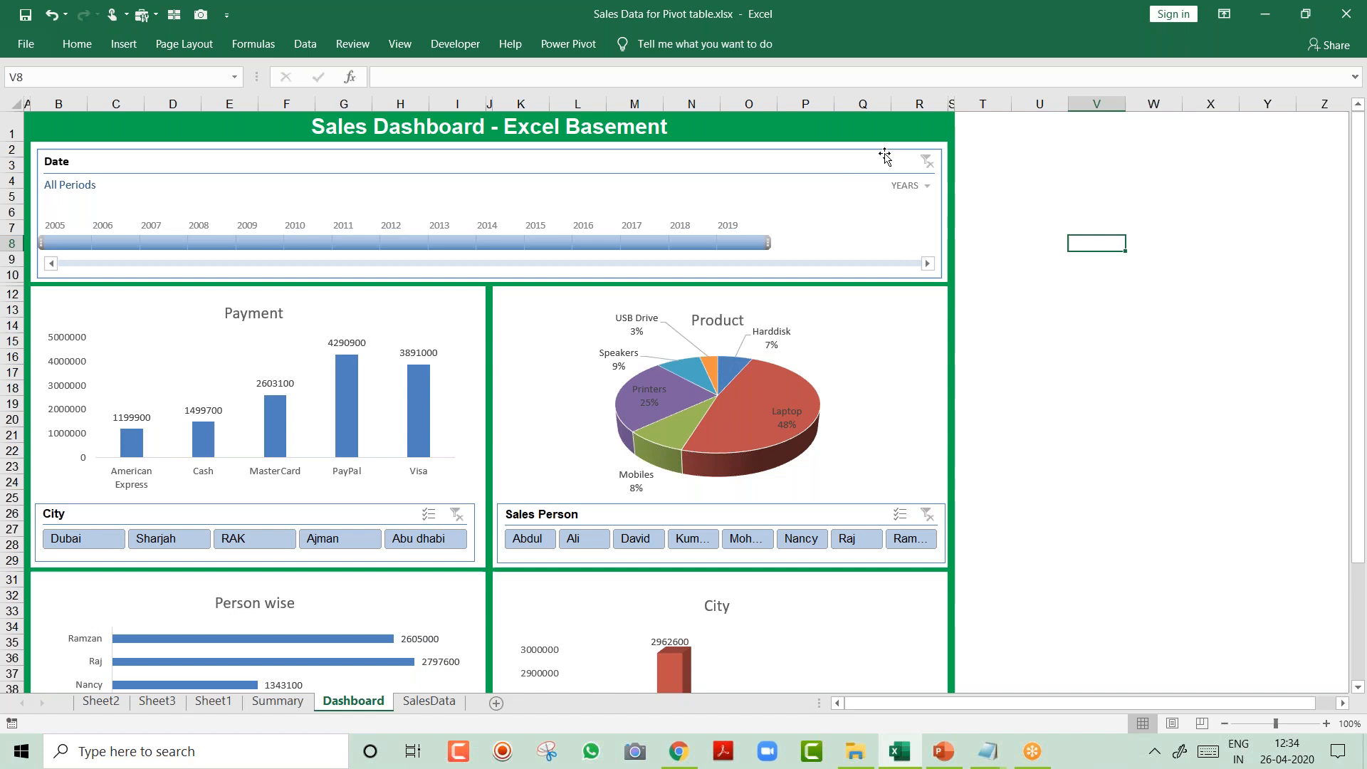
{"action": "left_click", "coordinate": [1014, 163]}
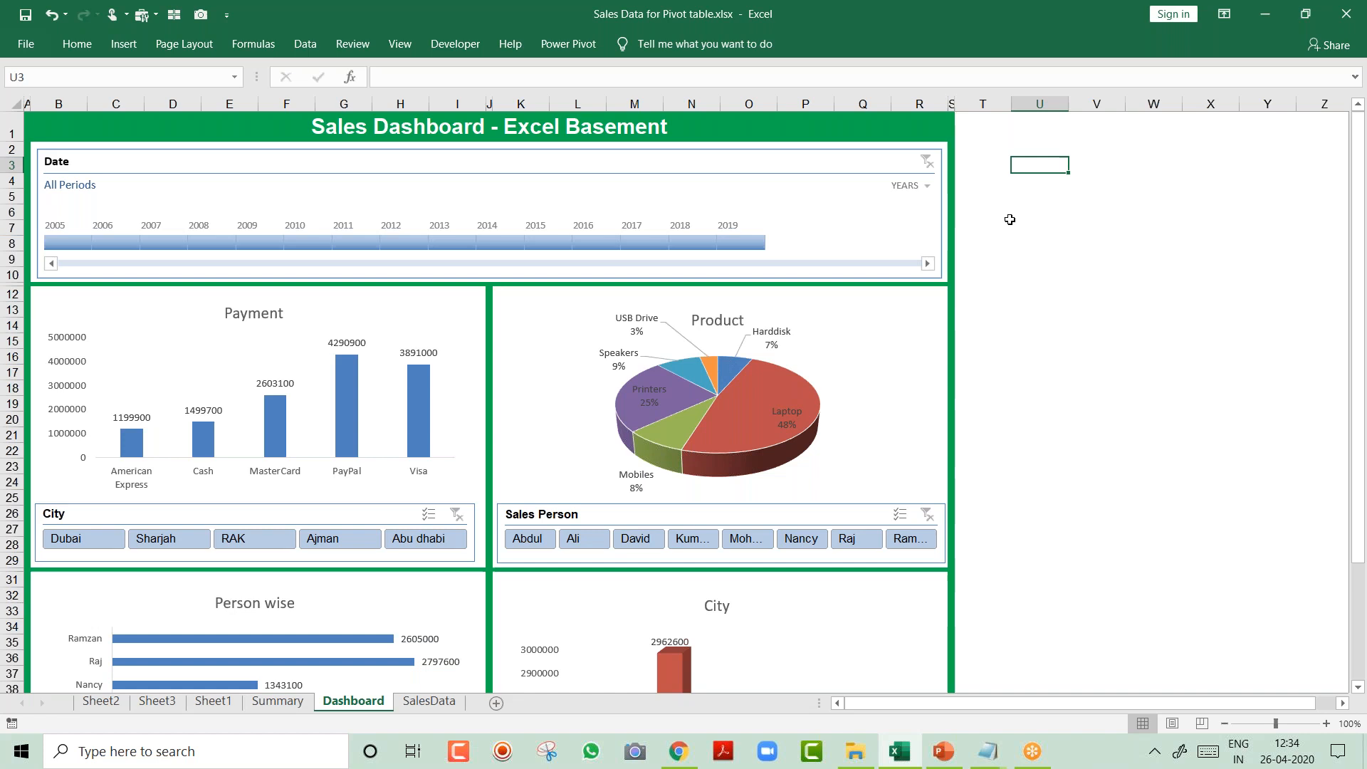
{"action": "left_click", "coordinate": [1046, 29]}
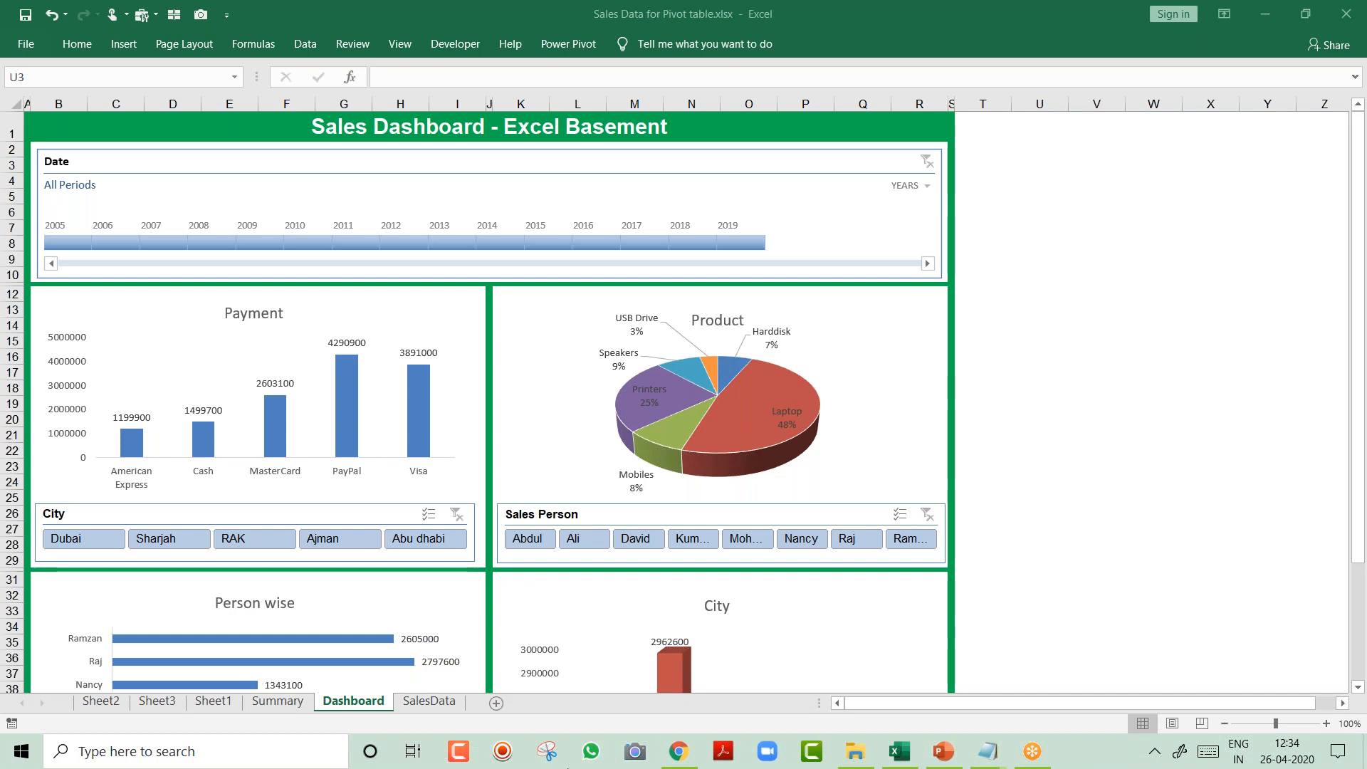
Review the source table on the SalesData sheet and the pivot tables on the Summary sheet, and return to the Dashboard sheet.
{"action": "left_click", "coordinate": [433, 701]}
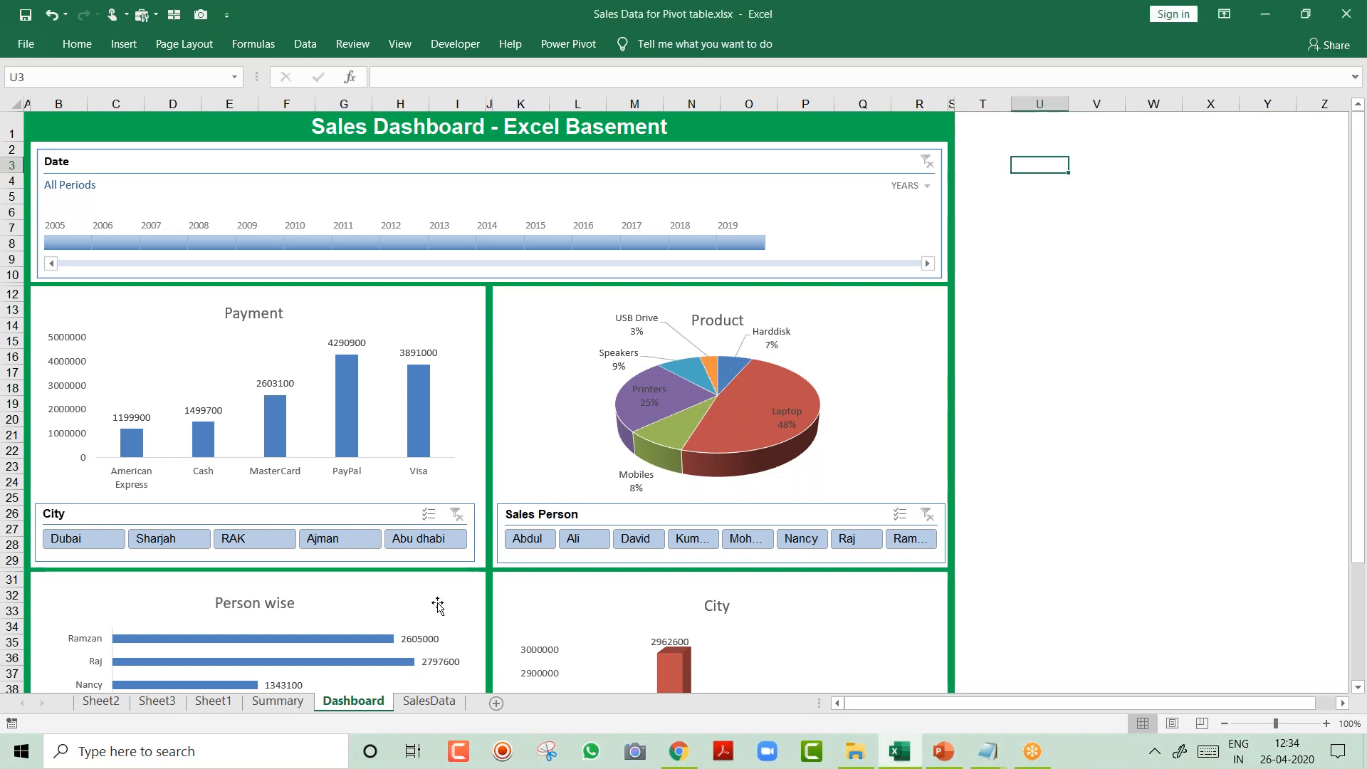
{"action": "left_click", "coordinate": [432, 701]}
{"action": "left_click", "coordinate": [505, 350]}
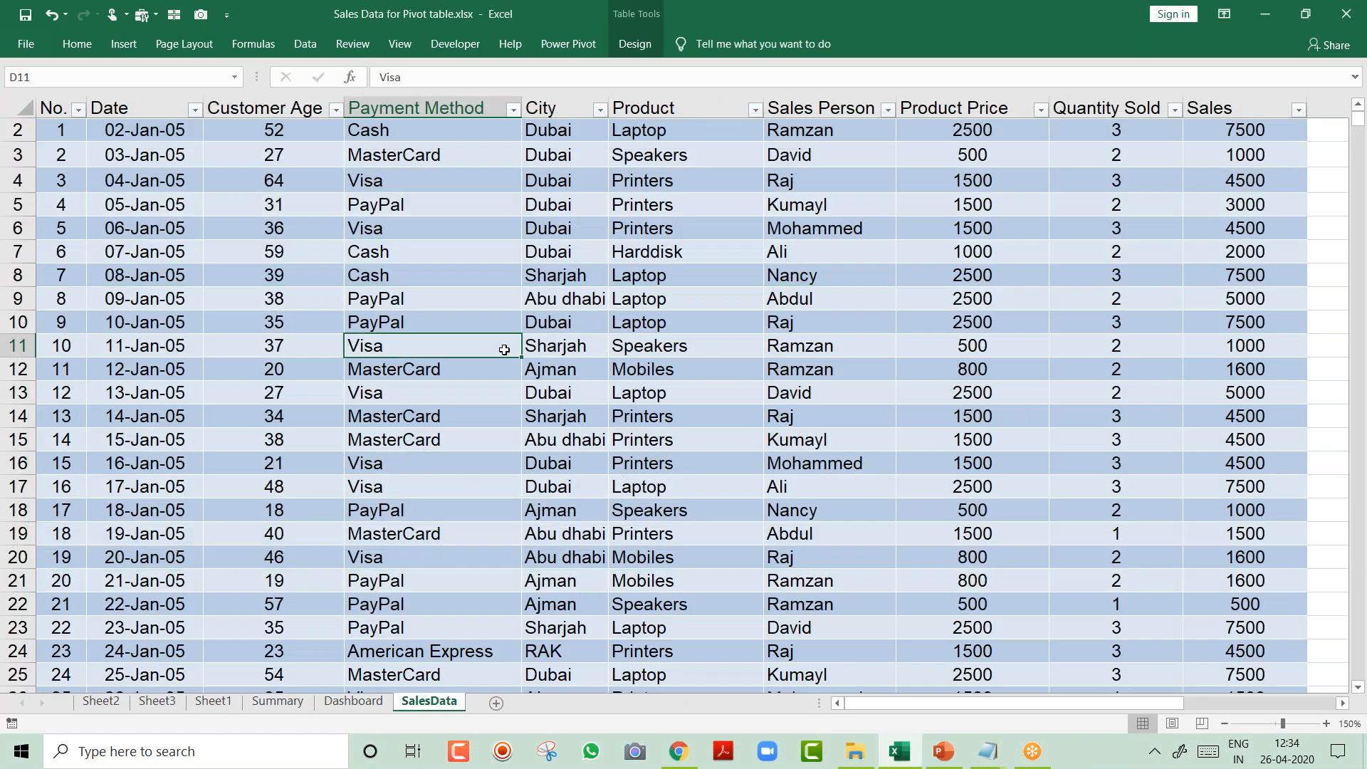
{"action": "key", "text": "ctrl+Up"}
{"action": "left_click_drag", "start_coordinate": [398, 222], "coordinate": [569, 393]}
{"action": "left_click", "coordinate": [440, 290]}
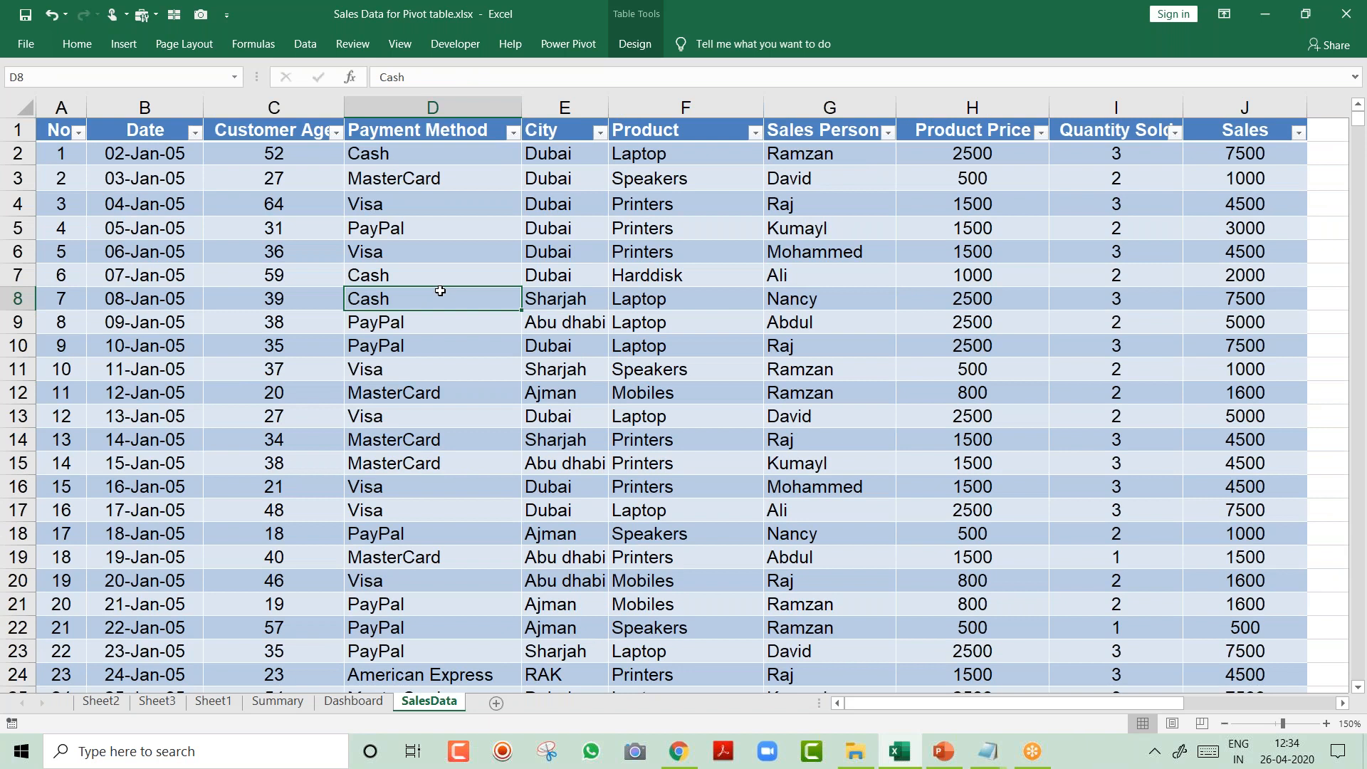
{"action": "key", "text": "ctrl+Page_Up"}
{"action": "key", "text": "ctrl+Page_Up"}
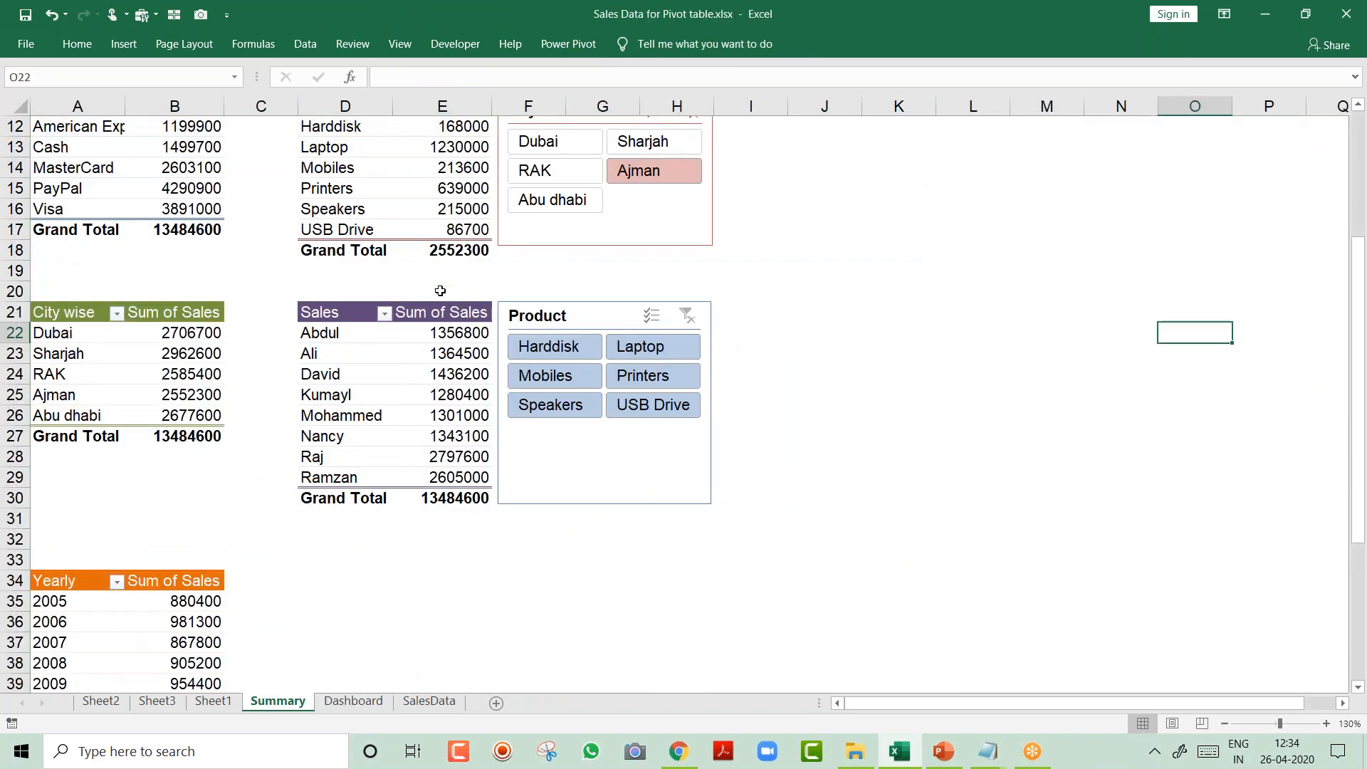
{"action": "key", "text": "ctrl+Up"}
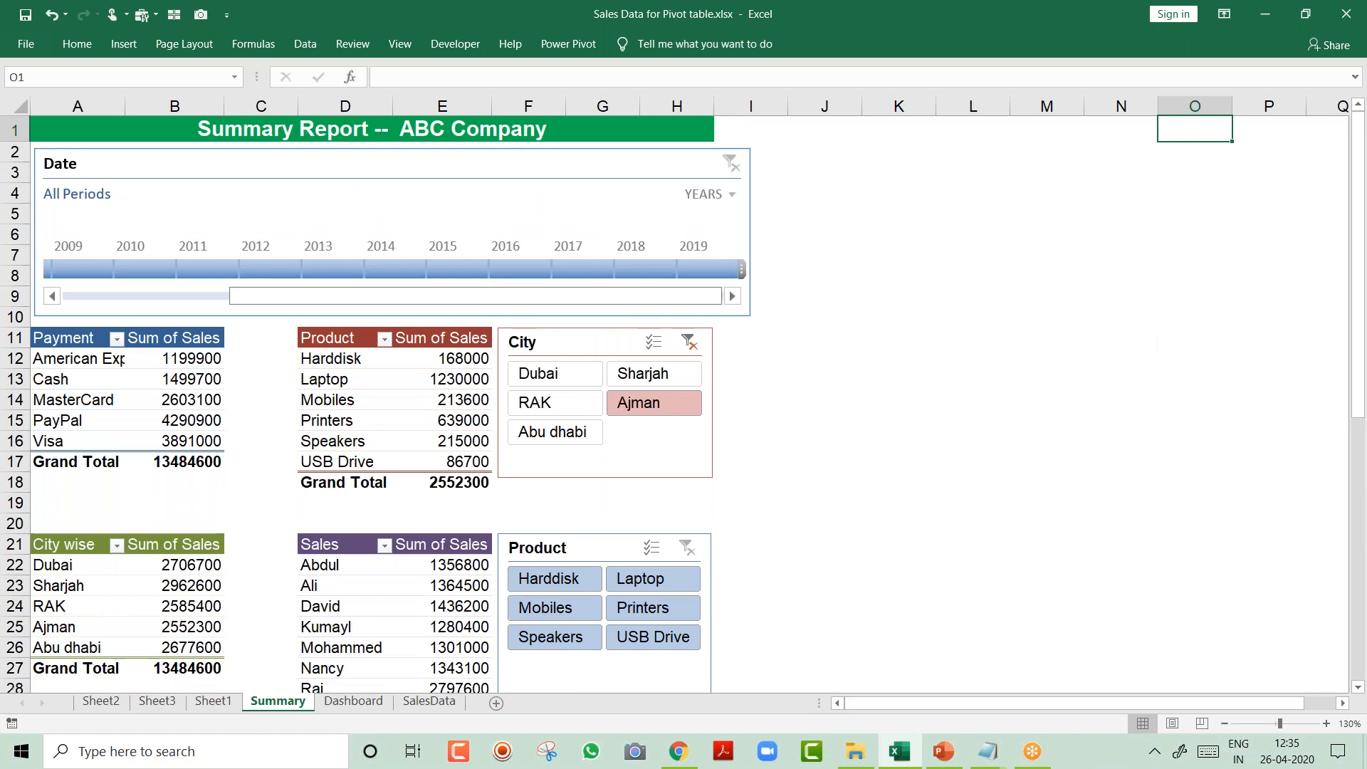
{"action": "key", "text": "ctrl+Page_Down"}
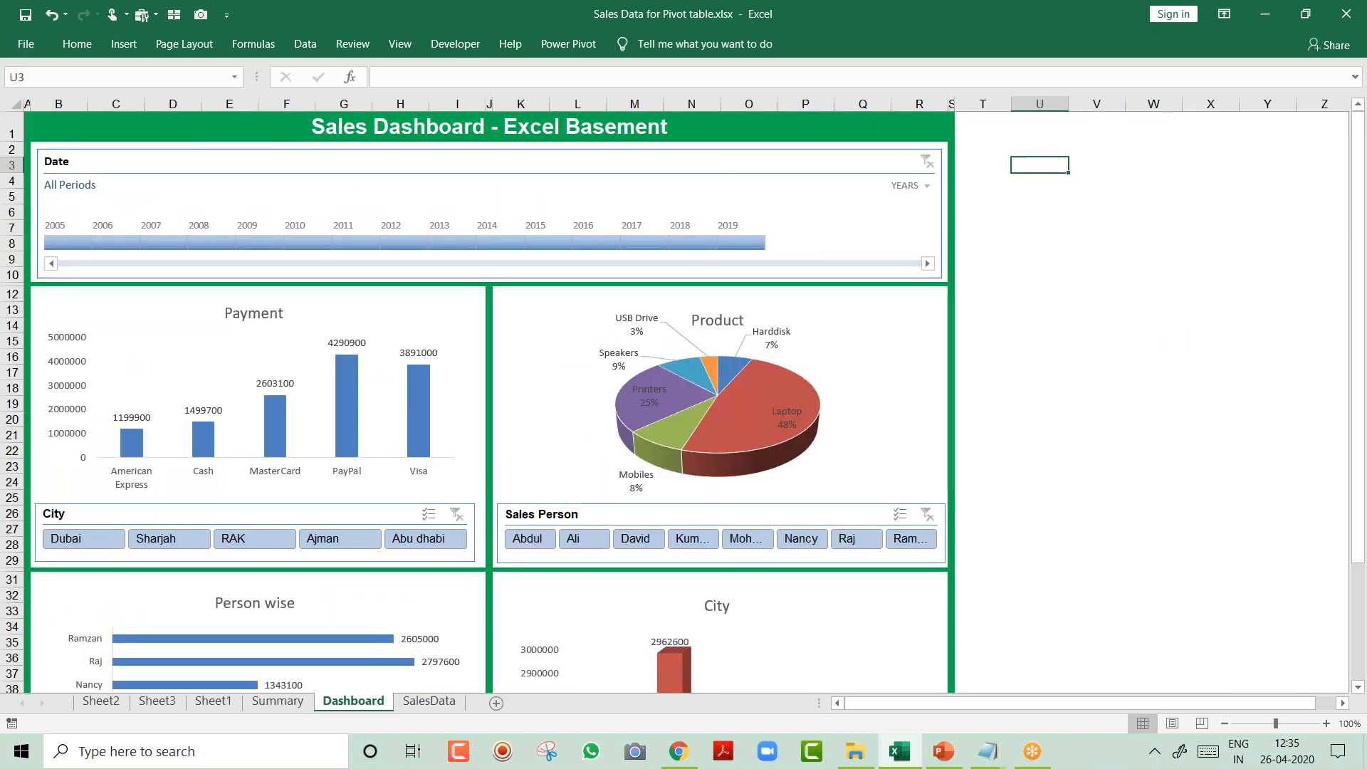